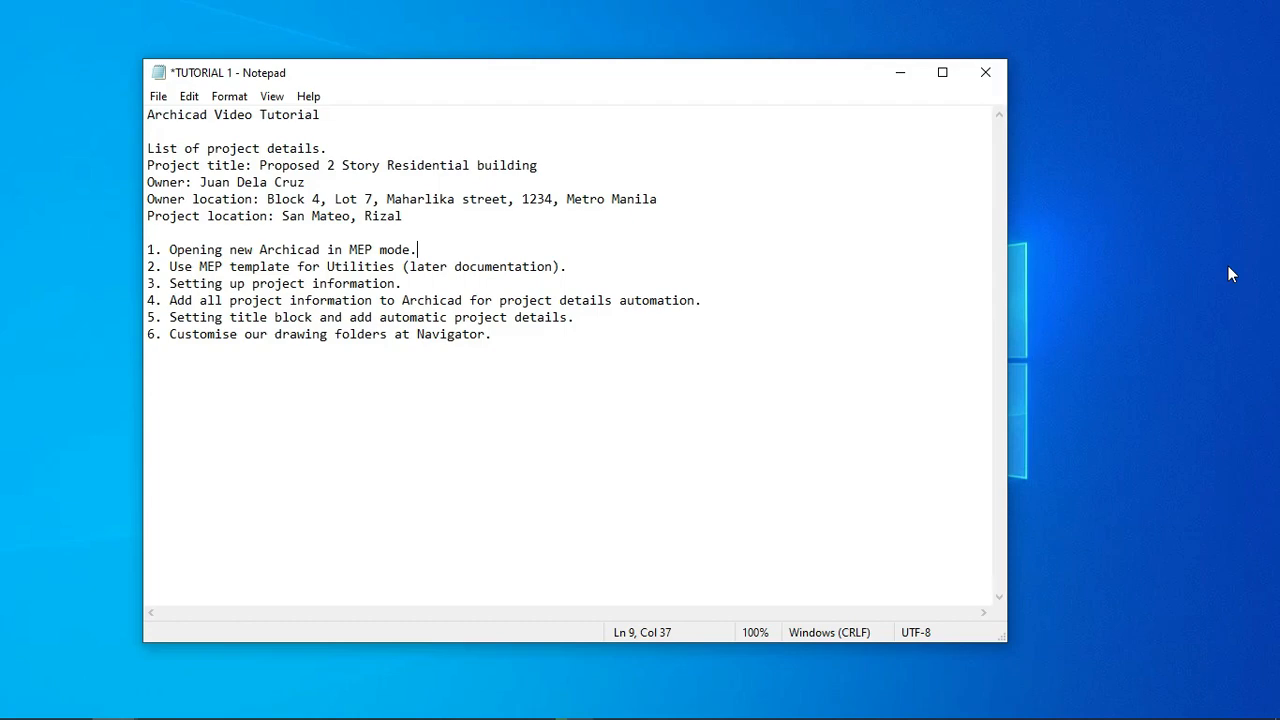
# Step: Review the project details listed in the TUTORIAL 1 notes, from the project title to the project location
pyautogui.moveTo(414, 217); pyautogui.dragTo(145, 148)
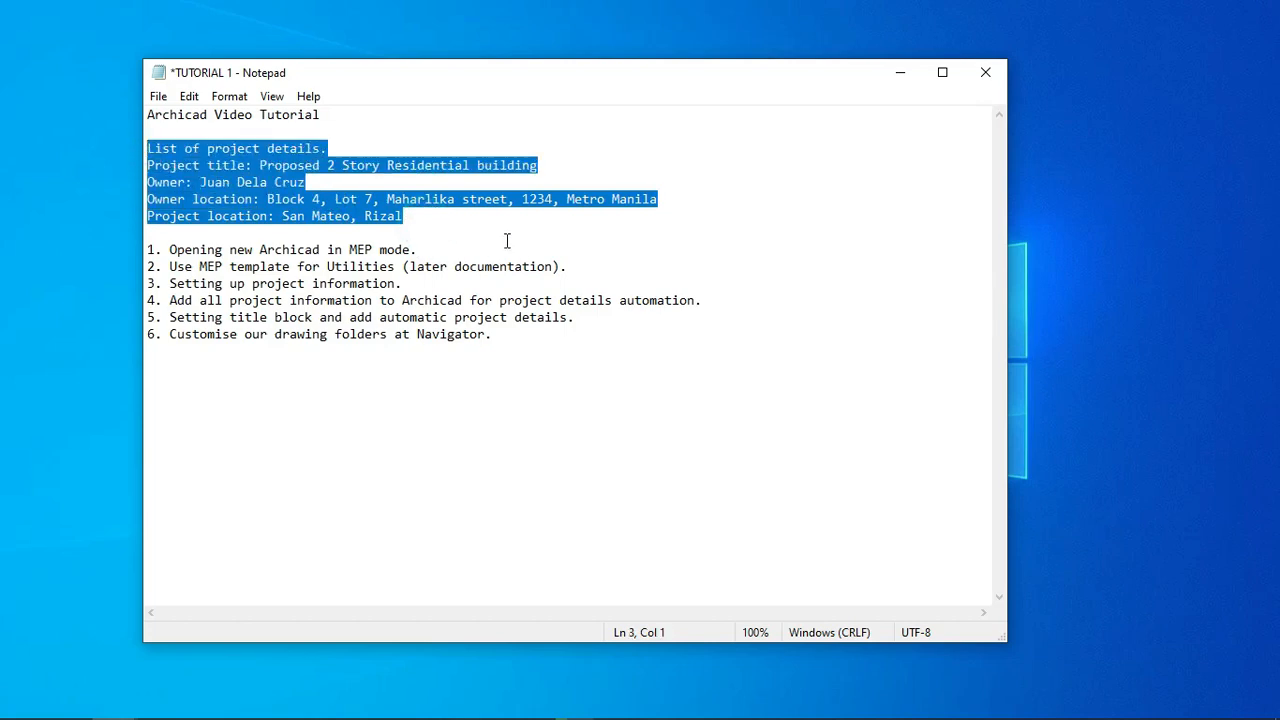
pyautogui.click(469, 226)
pyautogui.moveTo(437, 216); pyautogui.dragTo(146, 148)
pyautogui.moveTo(437, 224); pyautogui.dragTo(146, 140)
pyautogui.click(555, 333)
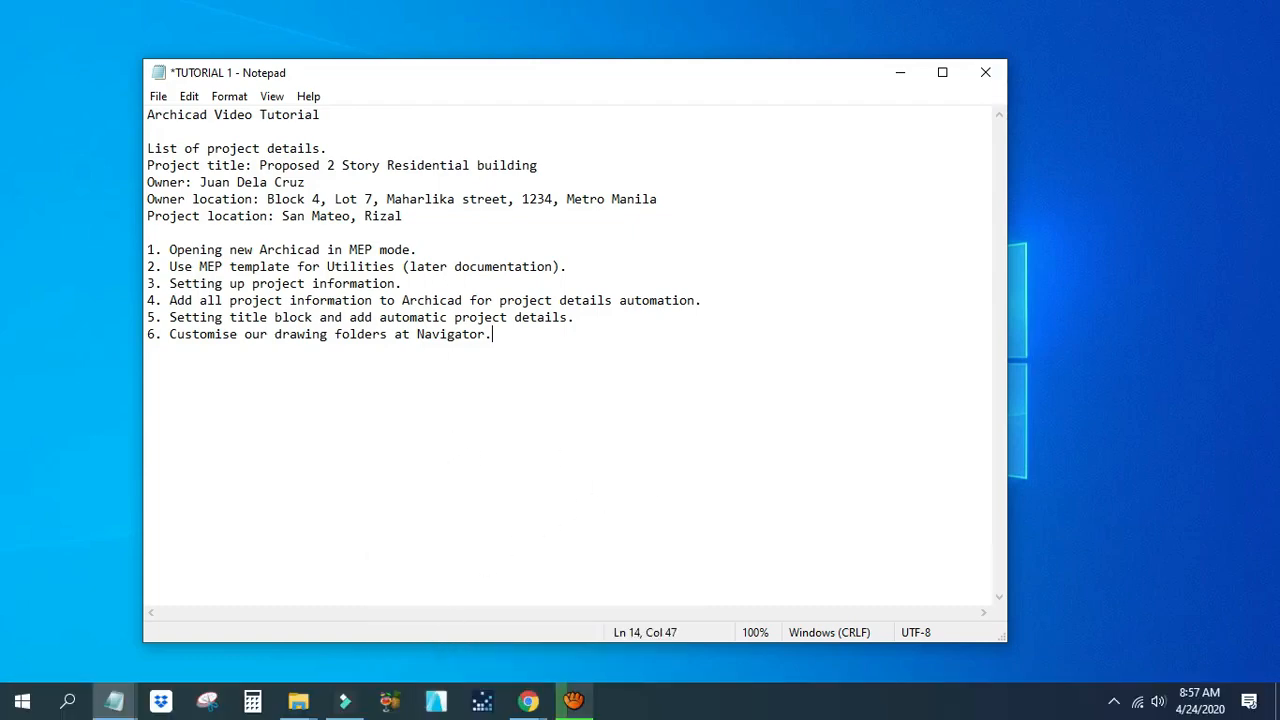
# Step: Launch ARCHICAD 22 and bring its start dialog into a comfortable position
pyautogui.click(438, 709)
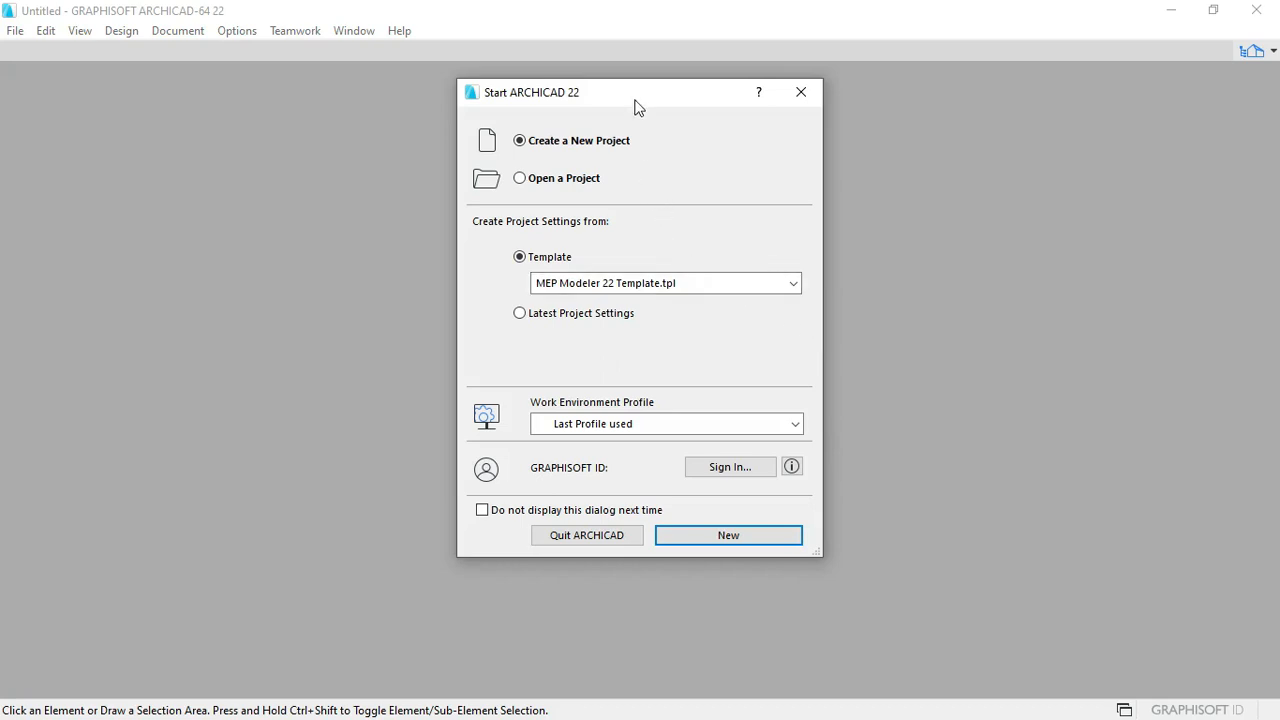
pyautogui.moveTo(641, 94); pyautogui.dragTo(659, 102)
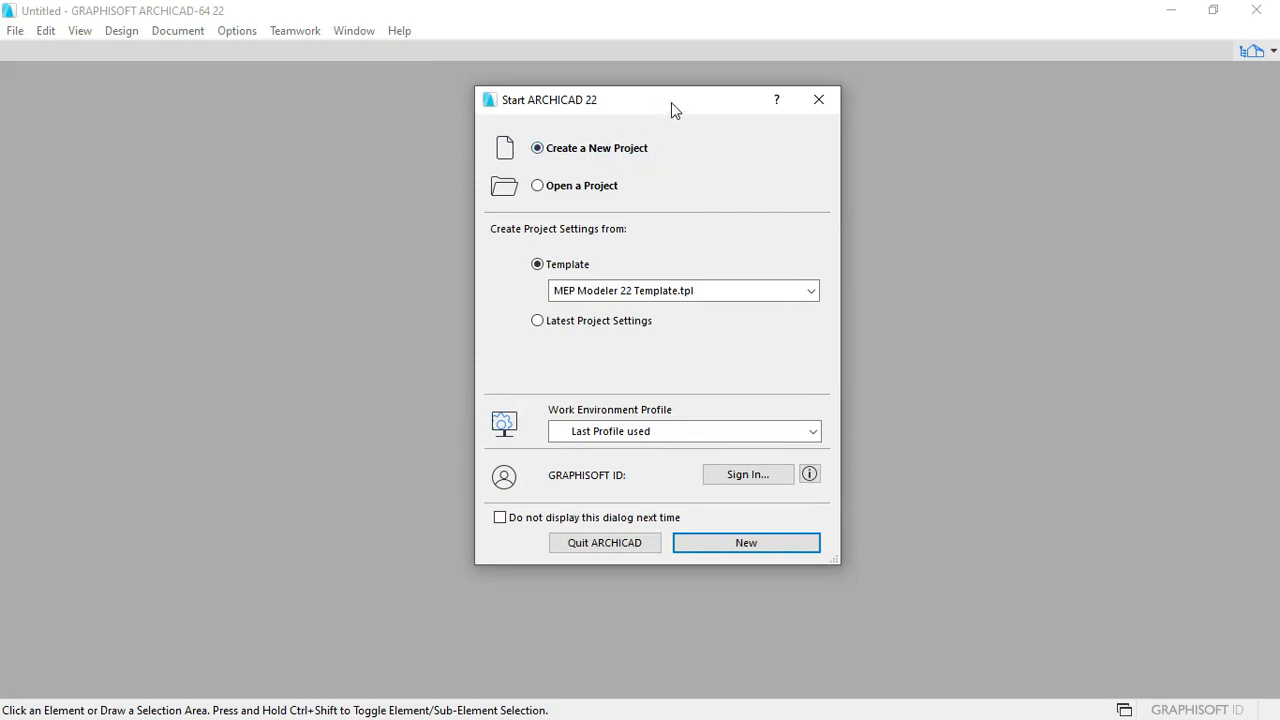
pyautogui.moveTo(671, 109); pyautogui.dragTo(674, 120)
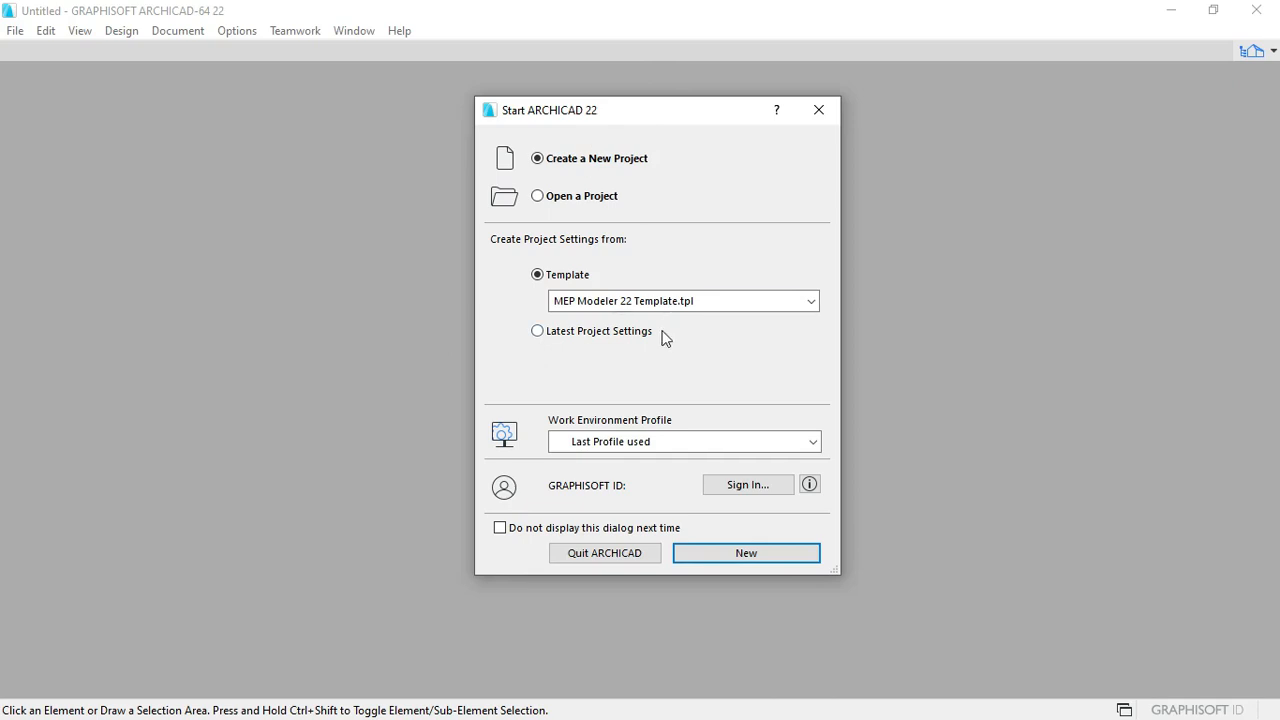
pyautogui.moveTo(711, 118); pyautogui.dragTo(709, 109)
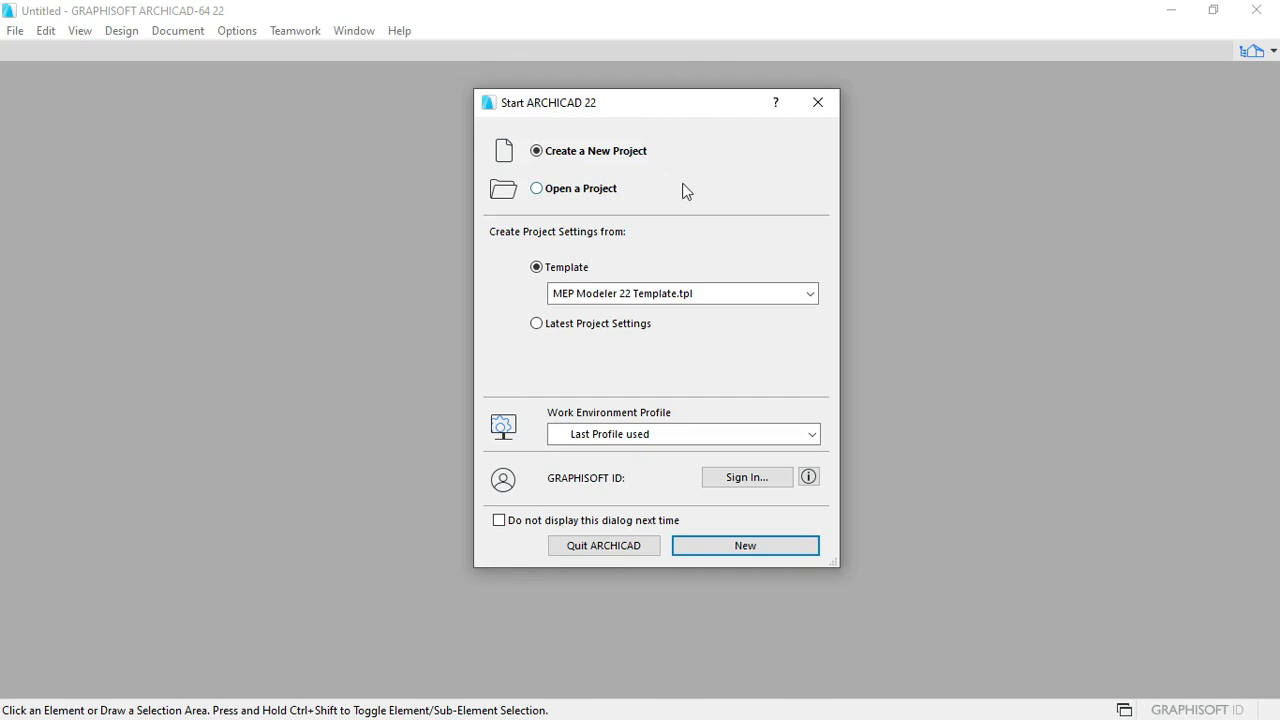
# Step: Choose to create a new project based on the template MEP Modeler 22 Template.tpl
pyautogui.click(536, 150)
pyautogui.click(723, 294)
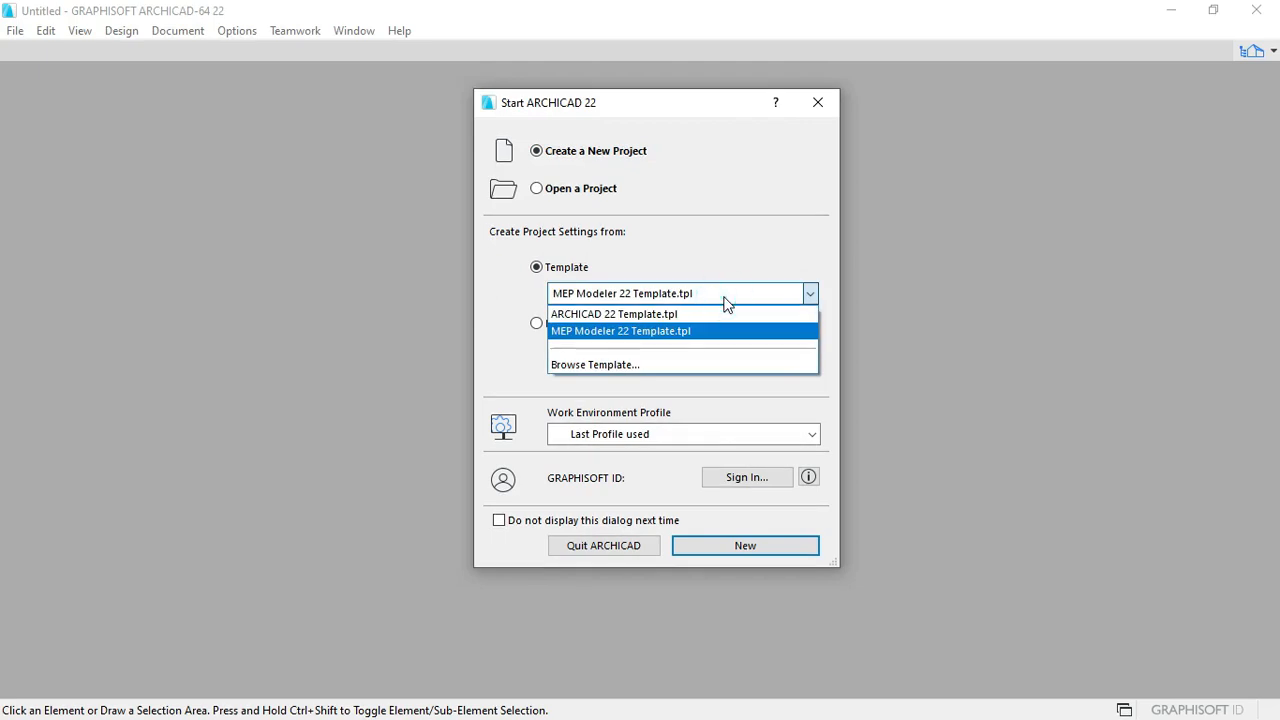
pyautogui.click(730, 259)
pyautogui.click(686, 293)
pyautogui.click(626, 311)
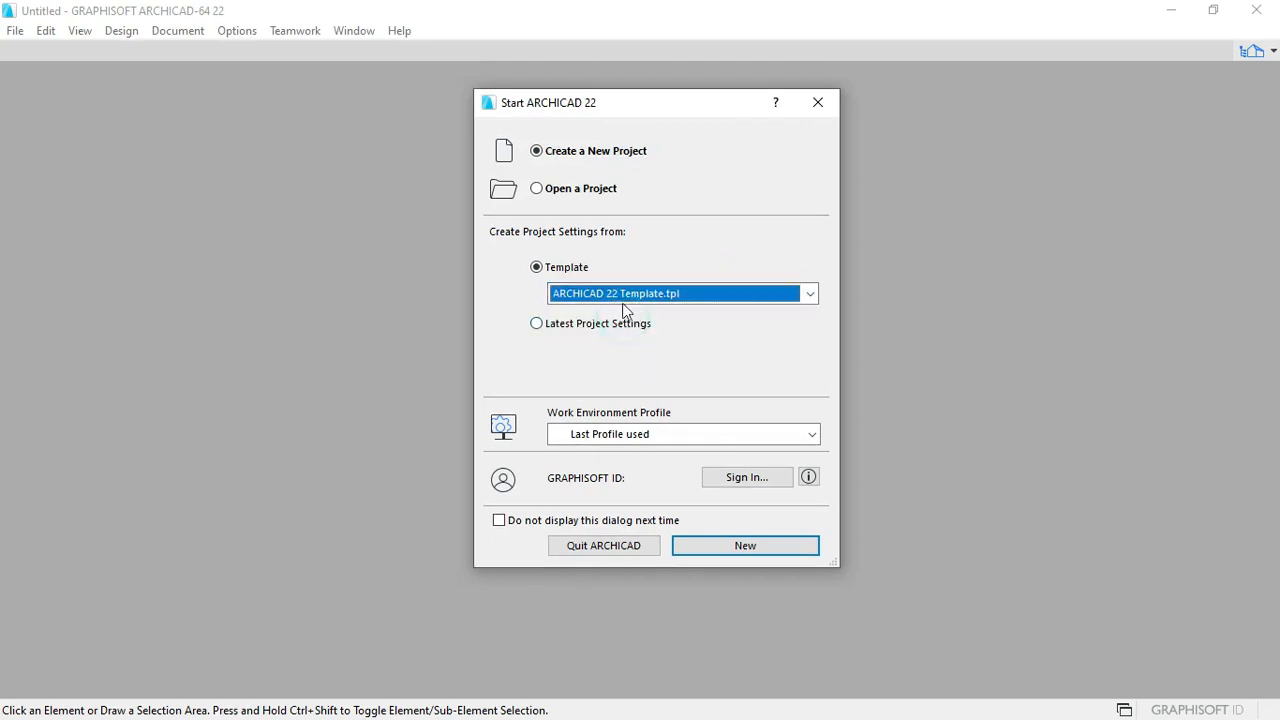
pyautogui.click(710, 296)
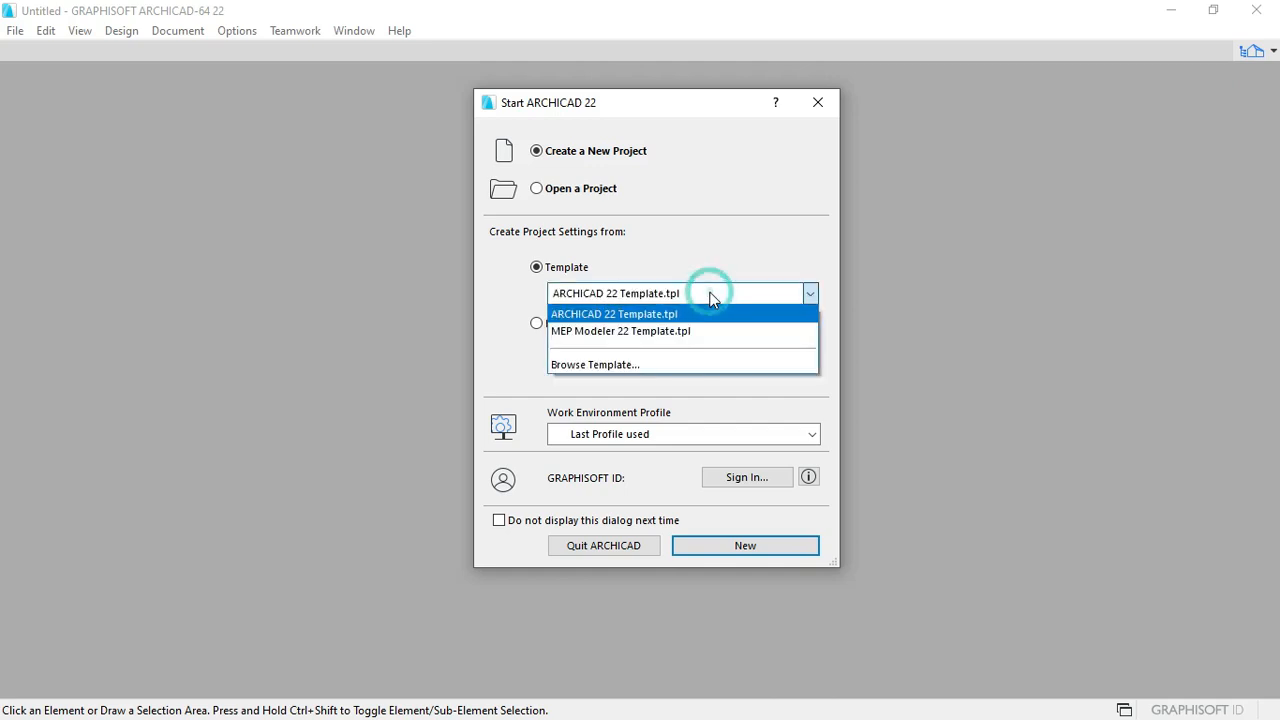
pyautogui.click(677, 338)
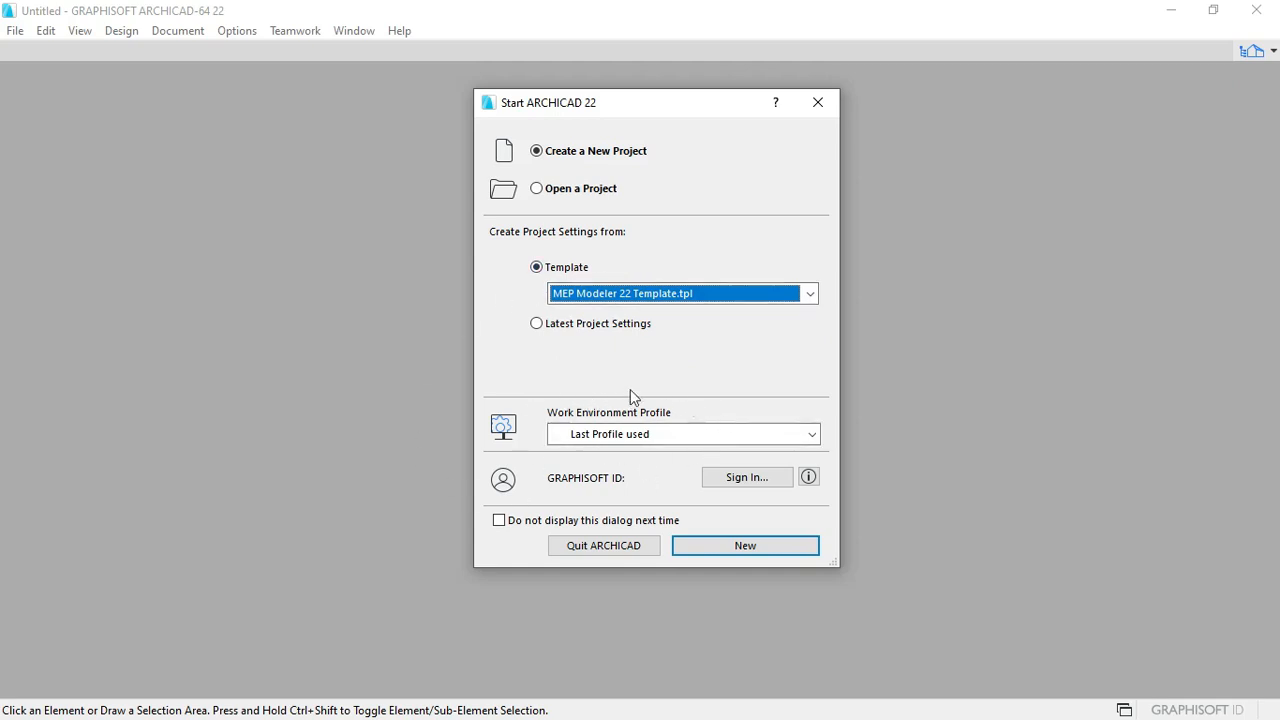
# Step: Set the work environment profile to MEP Profile 22 and create the new project
pyautogui.click(668, 436)
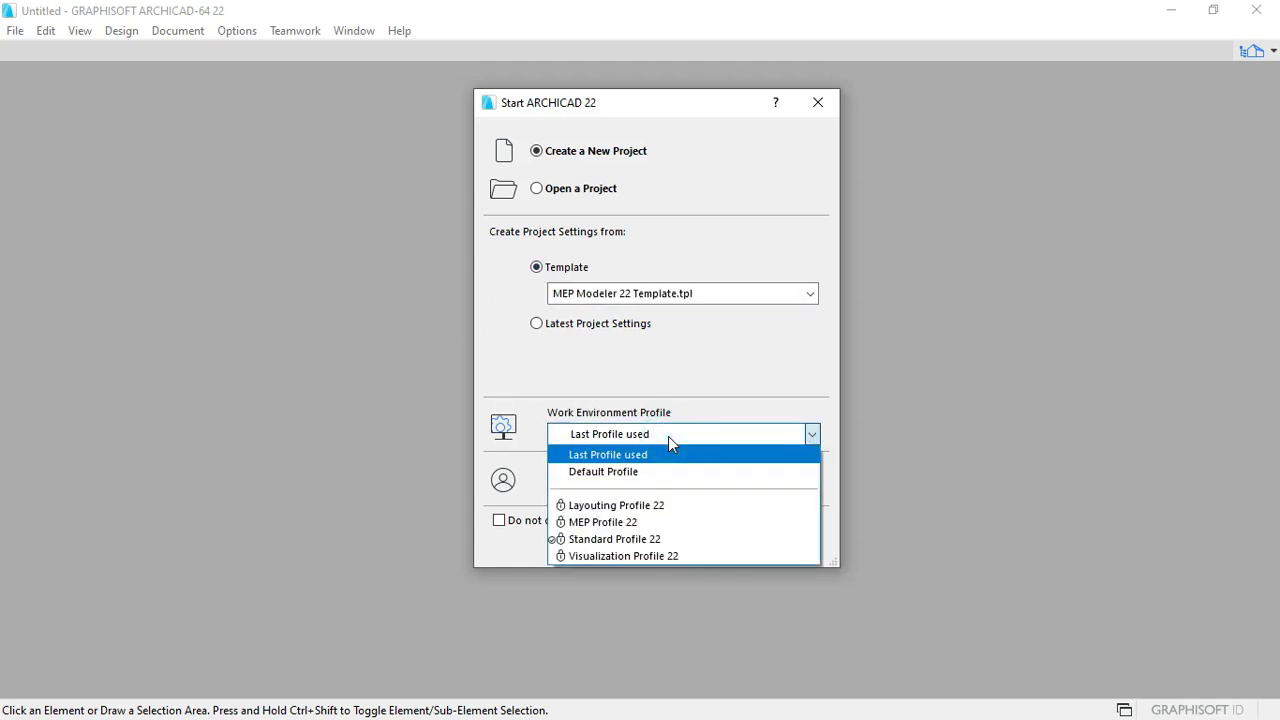
pyautogui.click(813, 436)
pyautogui.click(813, 438)
pyautogui.click(644, 523)
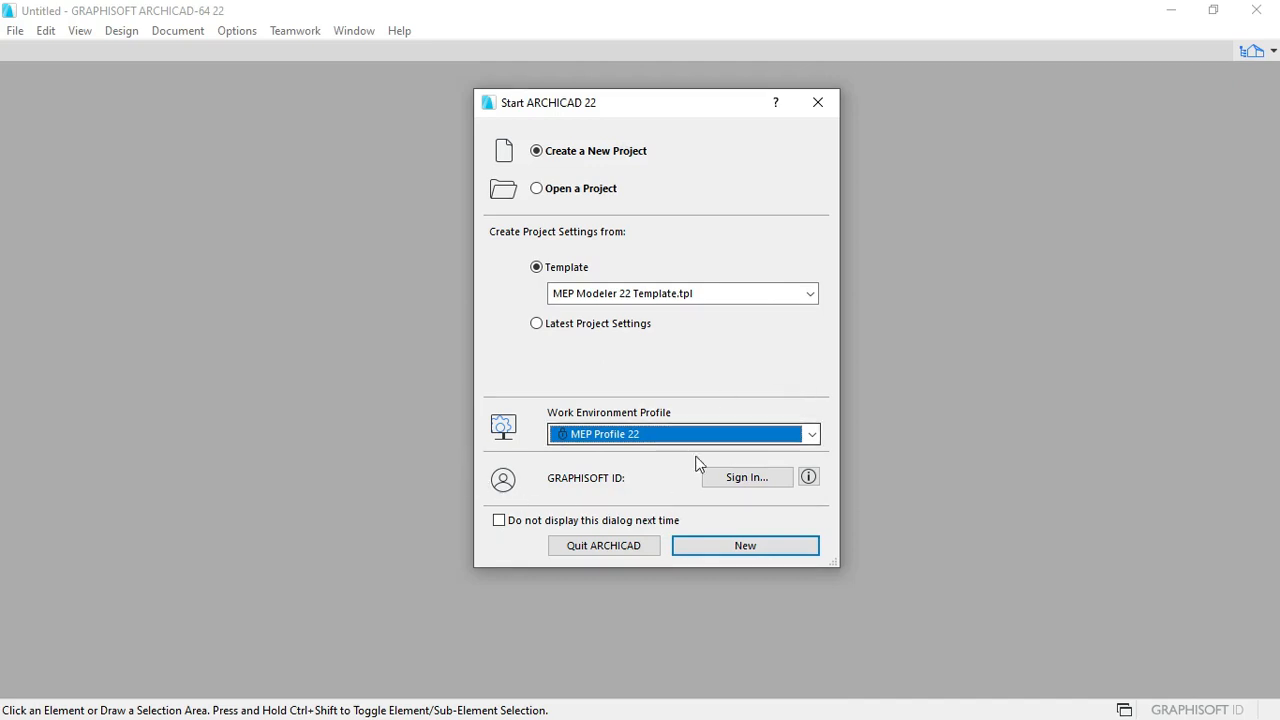
pyautogui.click(745, 548)
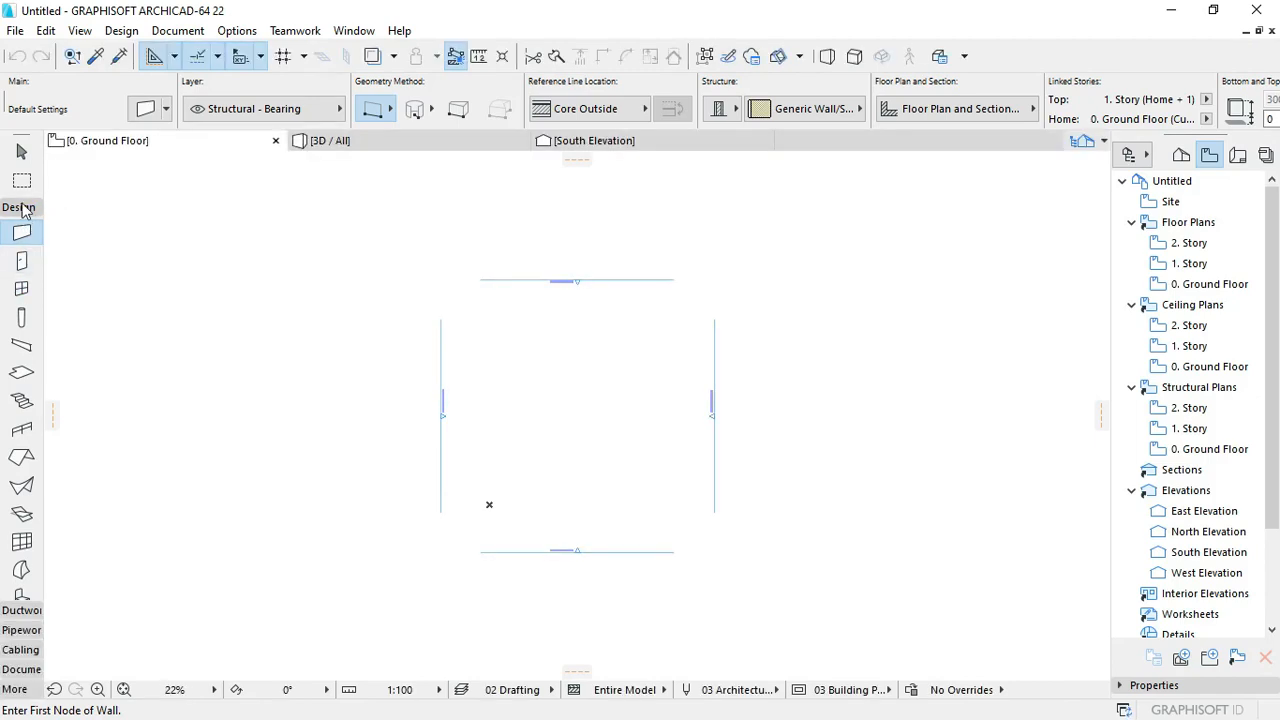
# Step: Look through the Design tool group in the toolbox, collapse it and expand the Ductwork tools
pyautogui.click(20, 208)
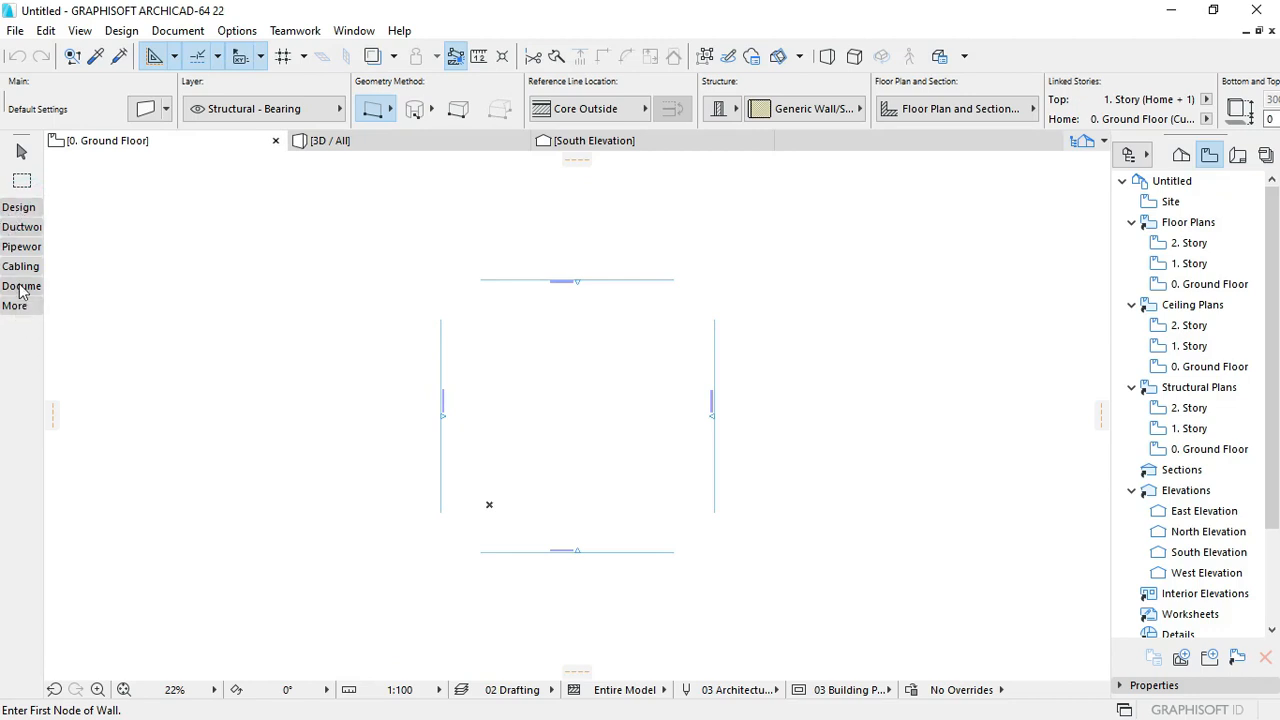
pyautogui.click(18, 207)
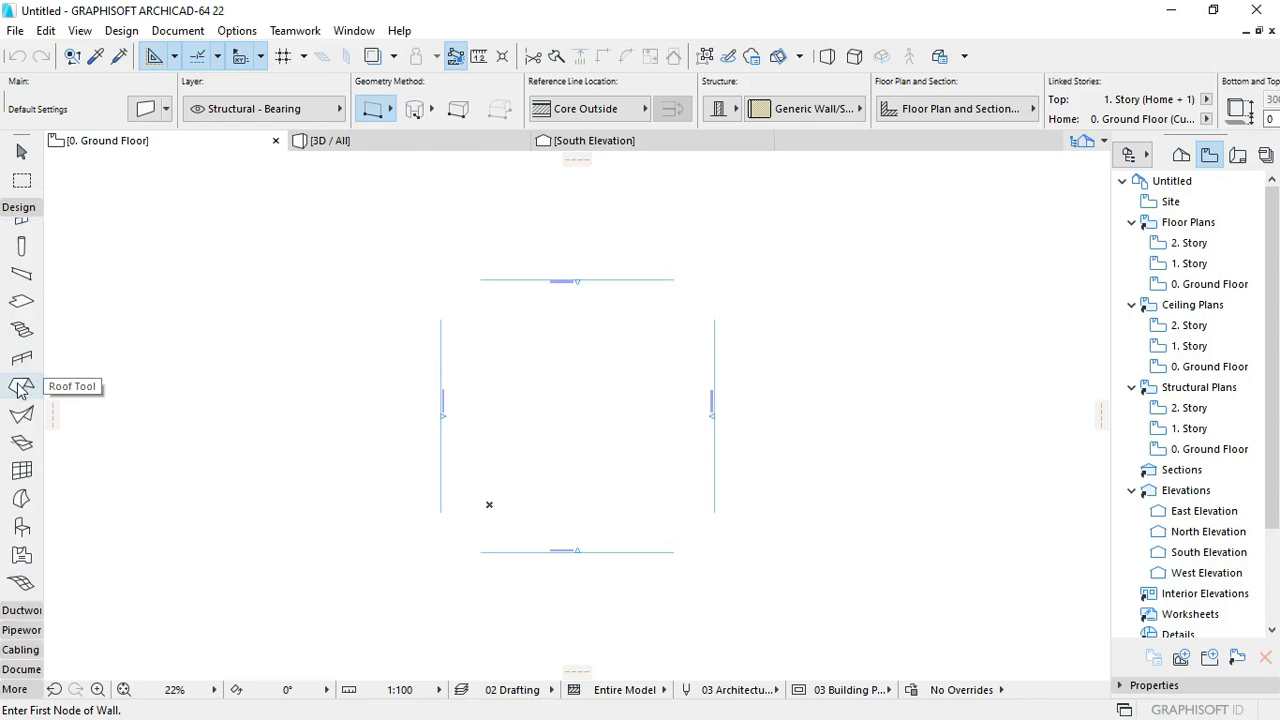
pyautogui.click(15, 207)
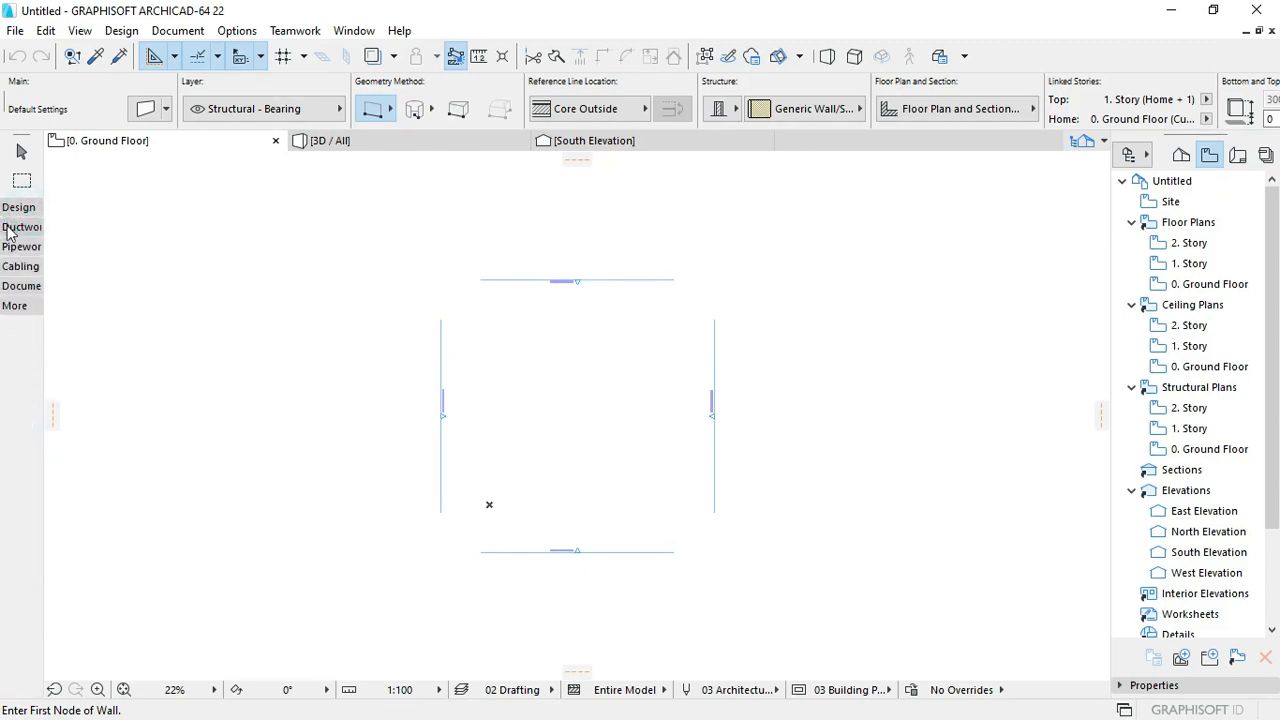
pyautogui.click(16, 227)
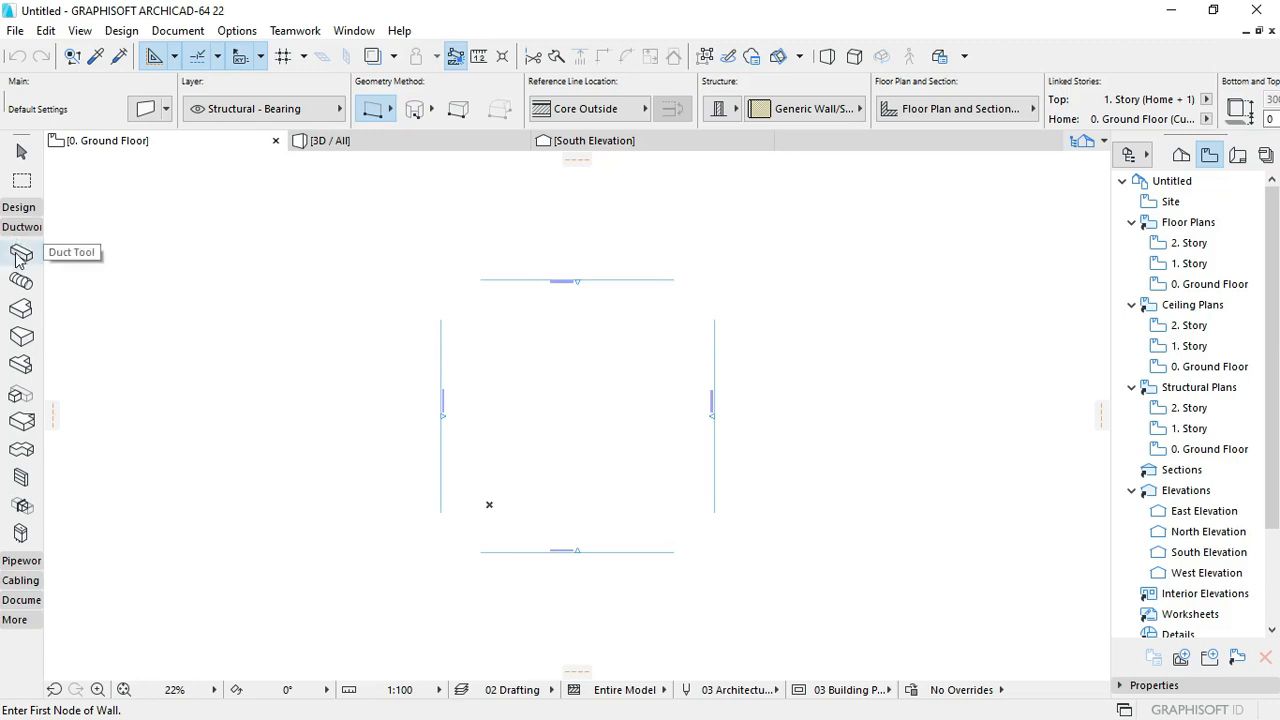
# Step: Examine the Duct tool's default settings, including the visualization options, the full parameter list and the MEP Library 22 source
pyautogui.click(21, 253)
pyautogui.doubleClick(18, 254)
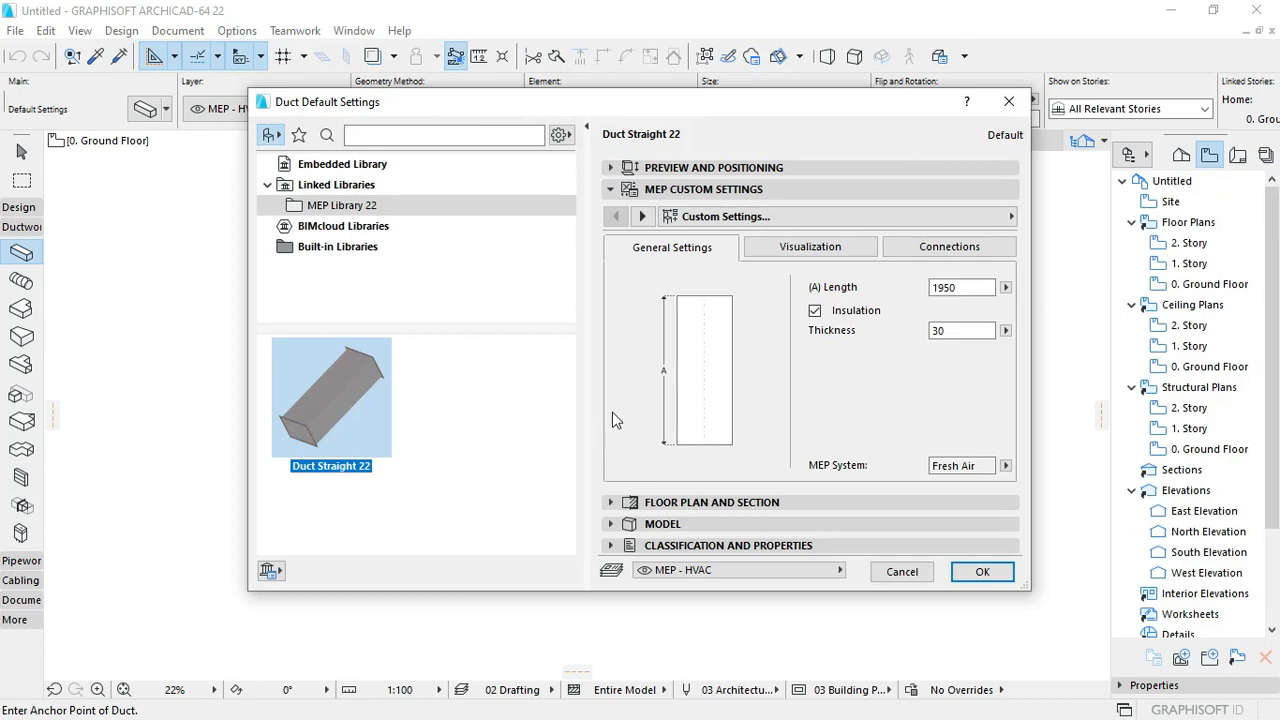
pyautogui.click(805, 250)
pyautogui.click(641, 217)
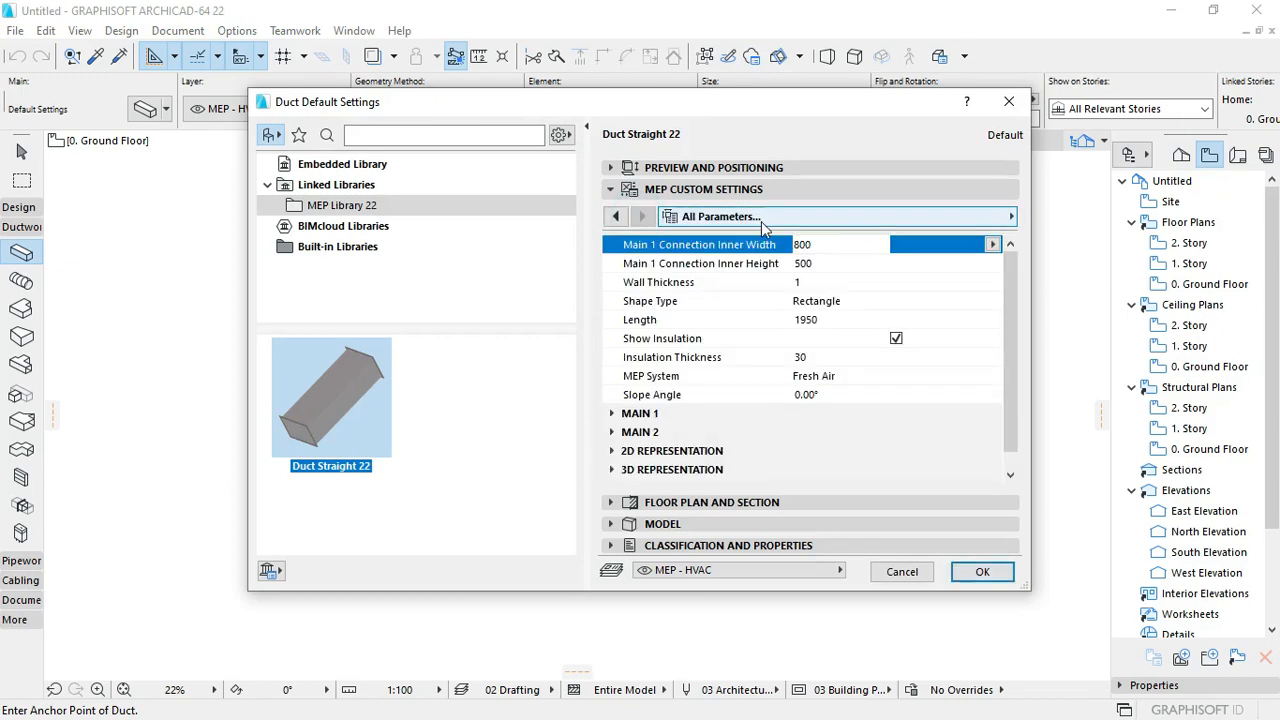
pyautogui.click(612, 219)
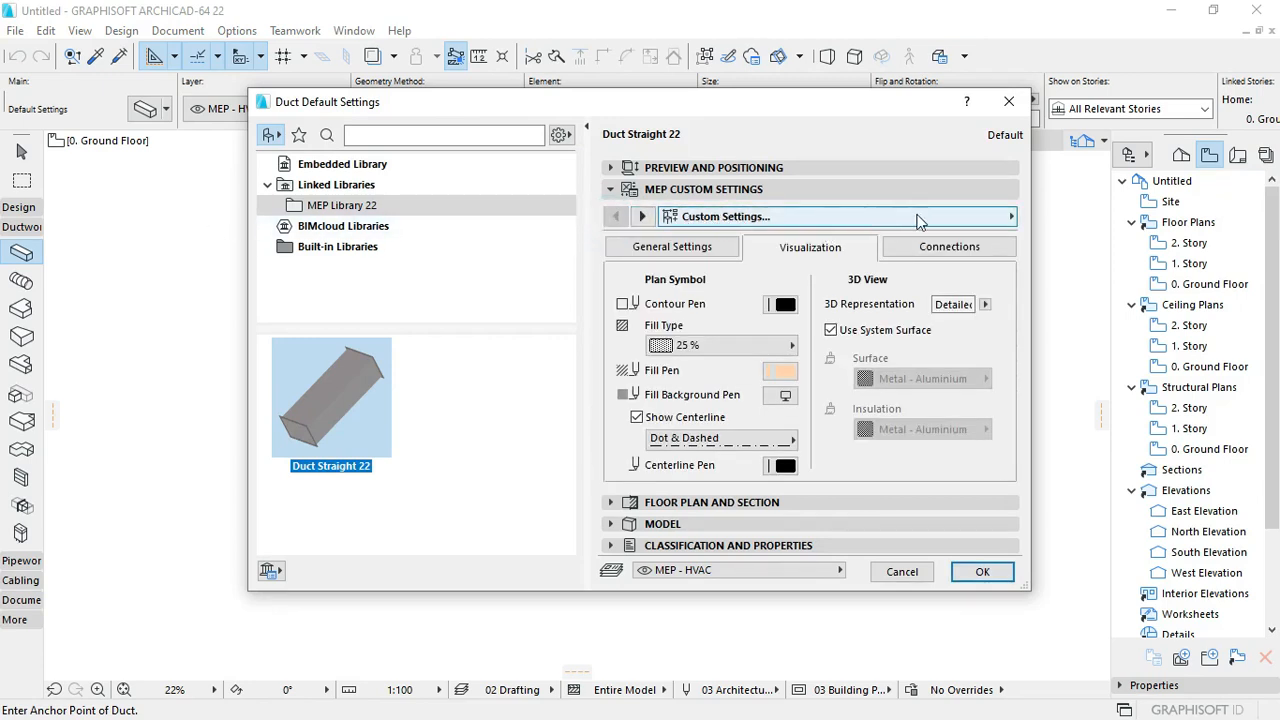
pyautogui.click(757, 222)
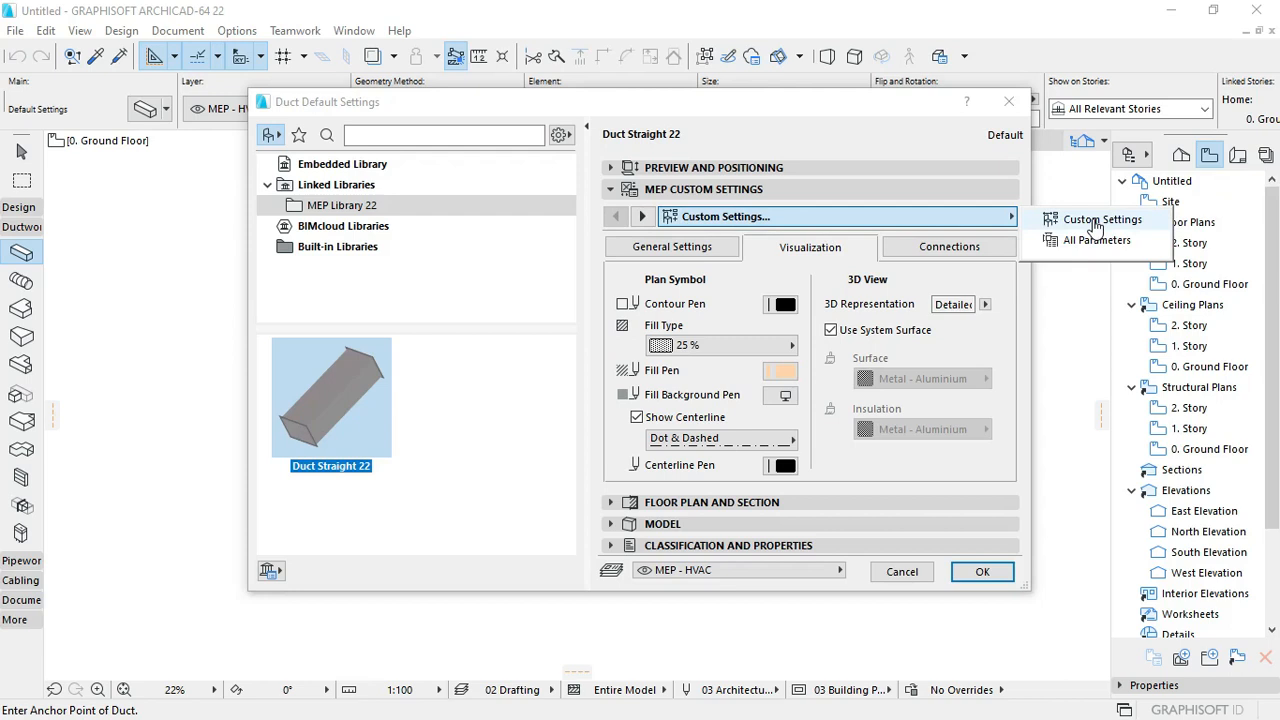
pyautogui.click(642, 216)
pyautogui.click(642, 216)
pyautogui.click(618, 218)
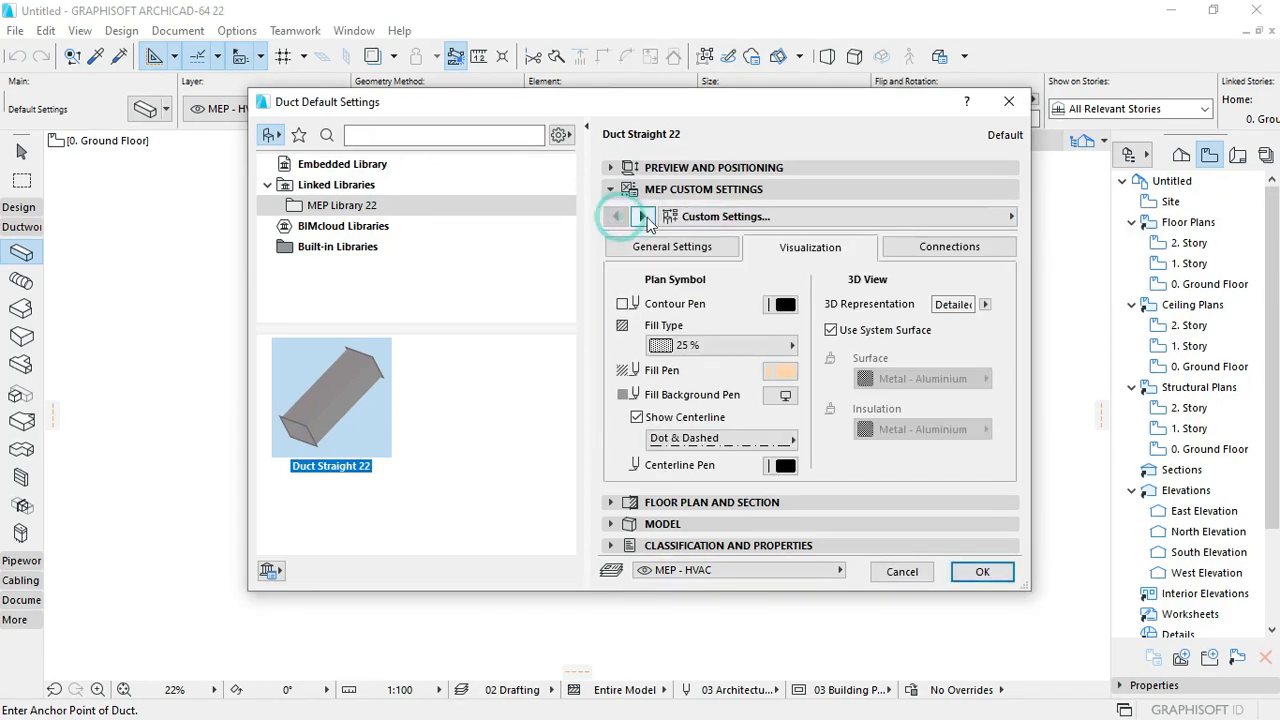
pyautogui.click(637, 218)
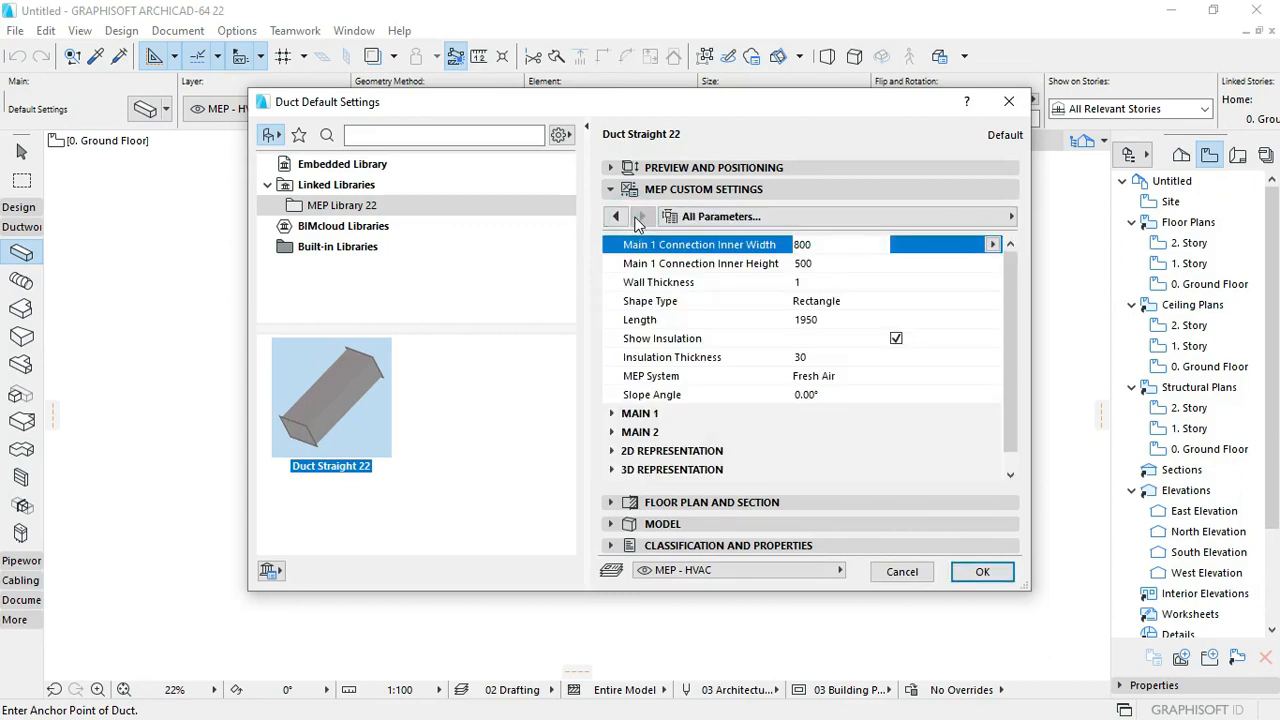
pyautogui.click(616, 217)
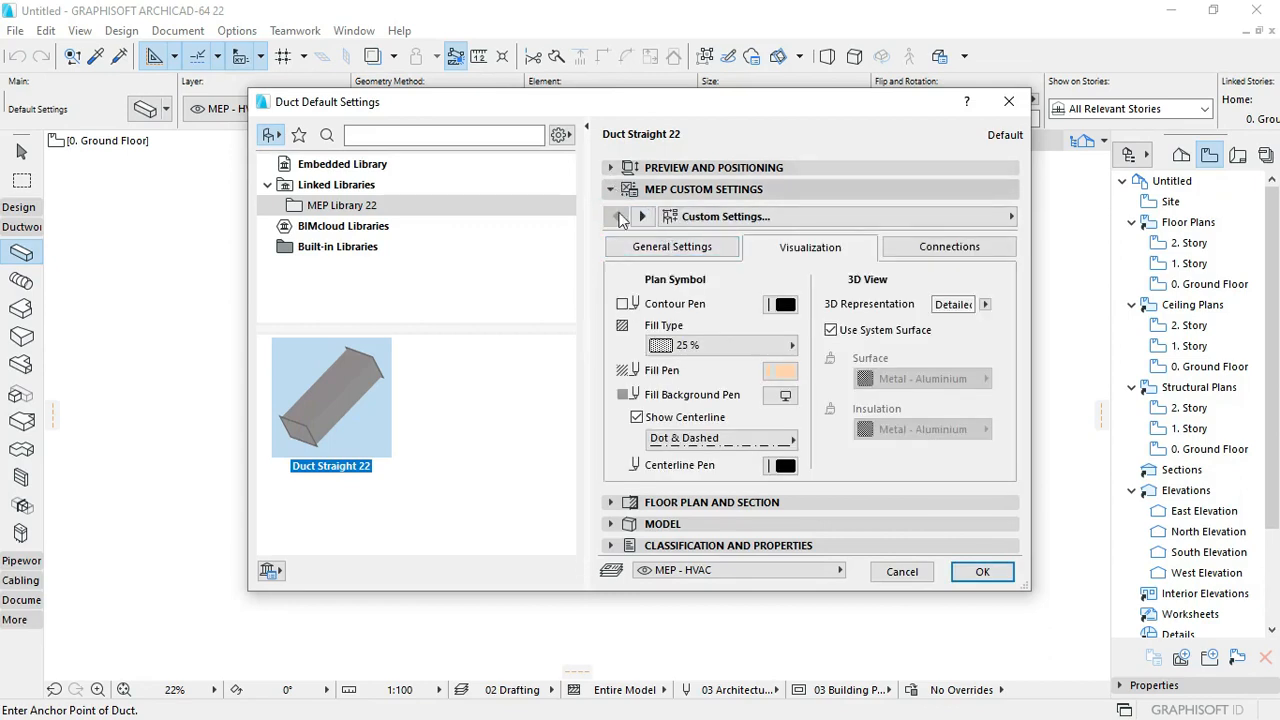
pyautogui.click(333, 228)
pyautogui.click(333, 205)
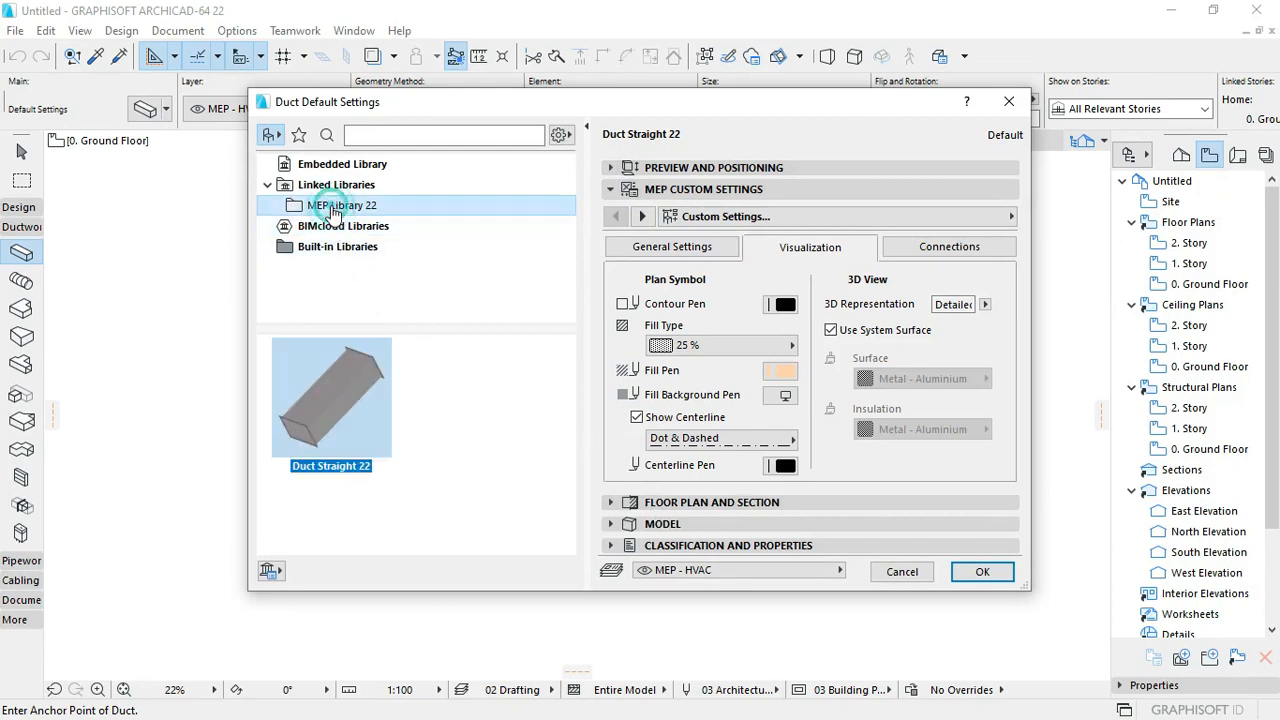
pyautogui.click(979, 572)
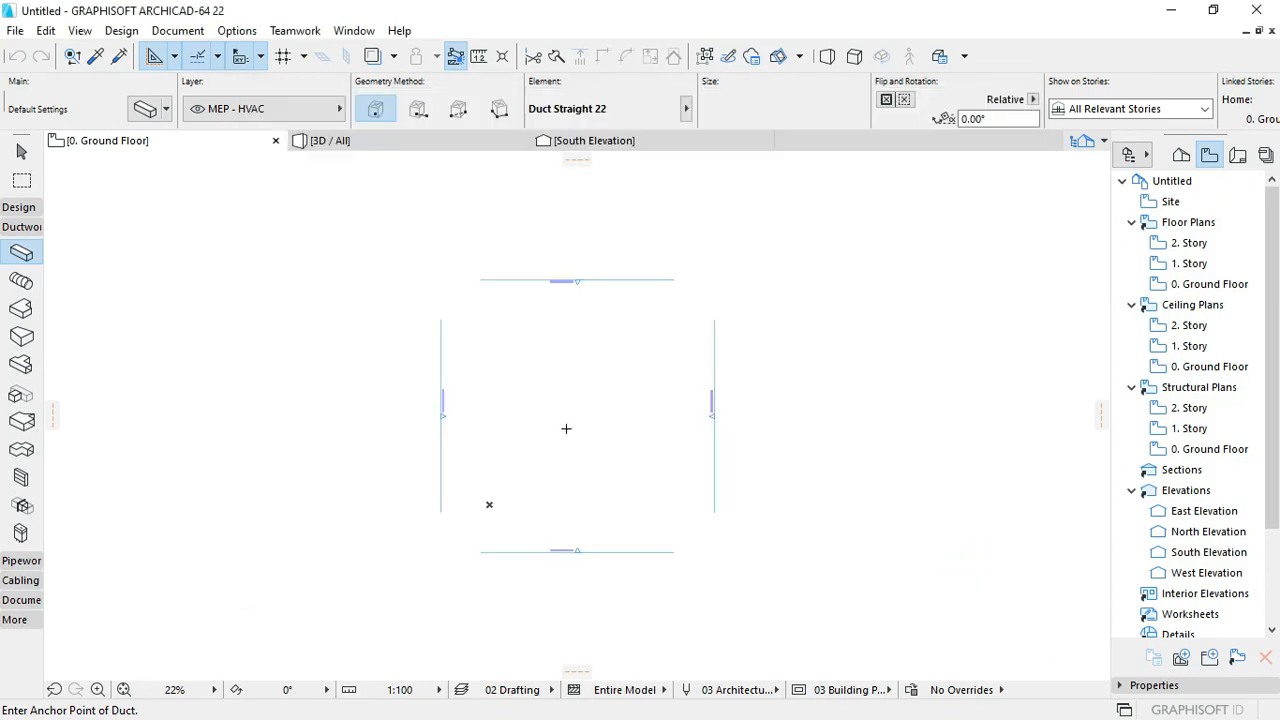
# Step: Try placing a straight duct on the Ground Floor plan and stretching it longer, and delete the trial duct
pyautogui.scroll(5, 570, 428)
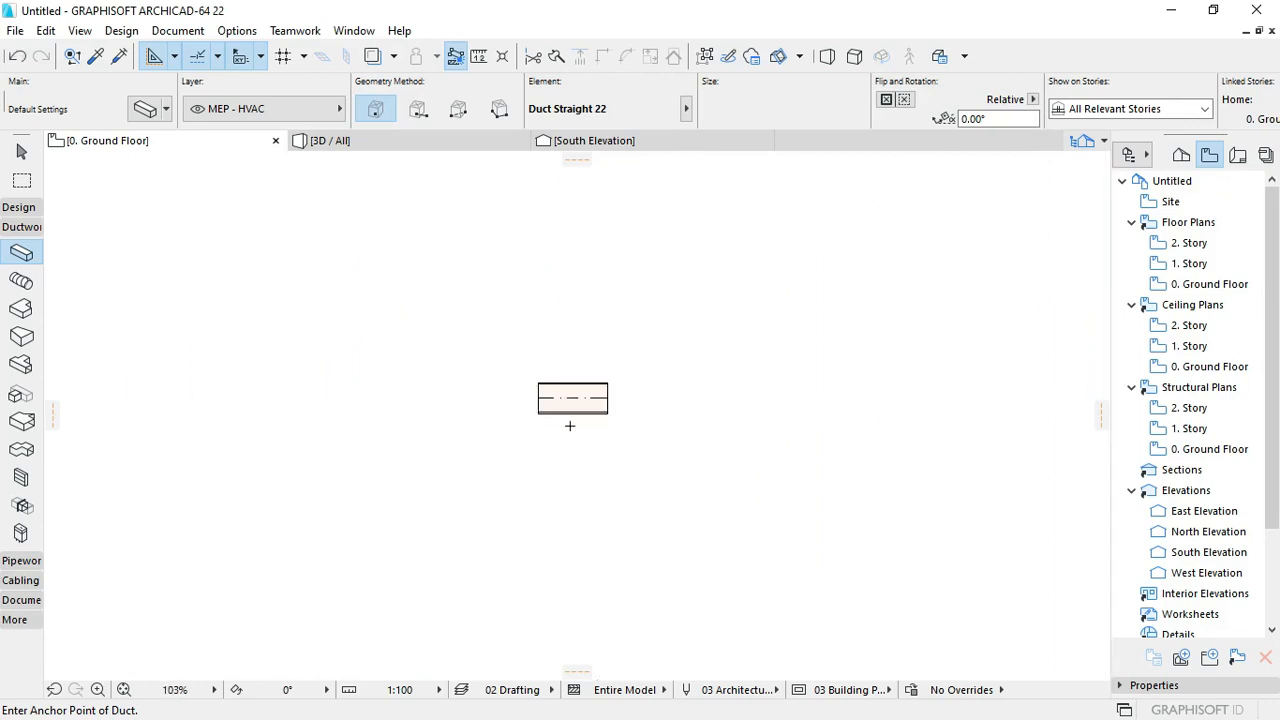
pyautogui.press('Escape')
pyautogui.click(598, 386)
pyautogui.scroll(3, 598, 388)
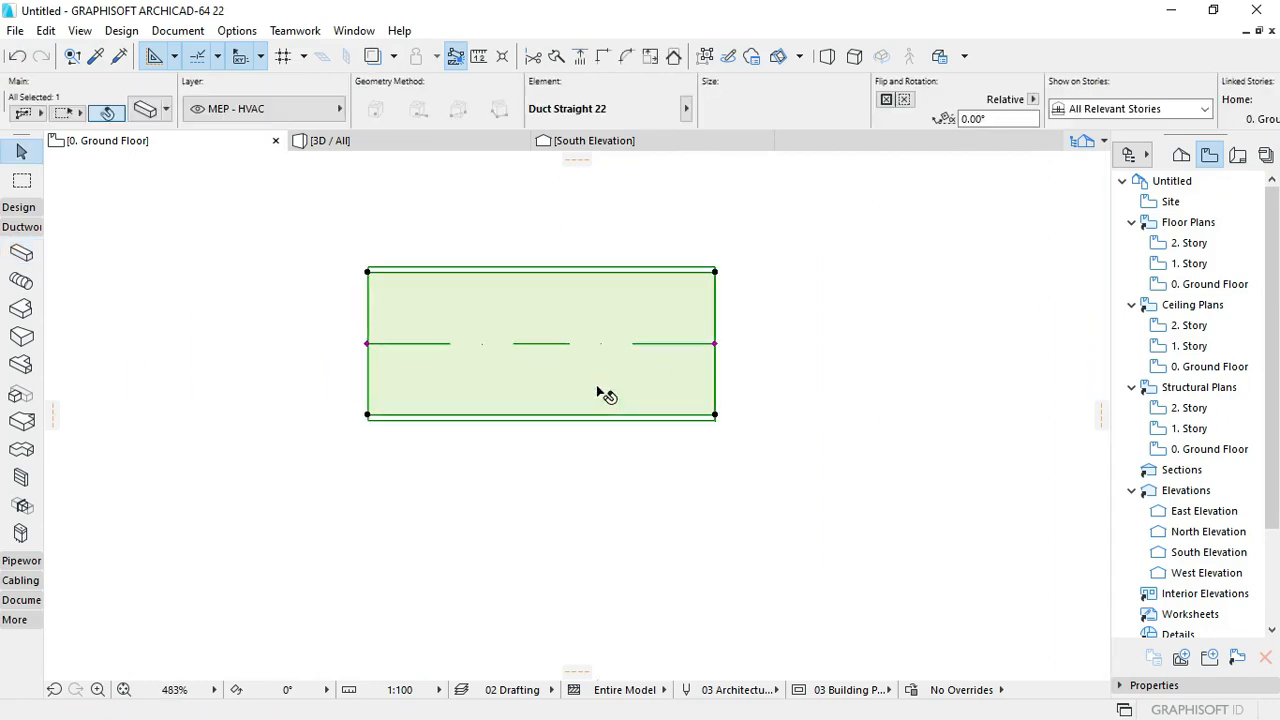
pyautogui.click(715, 344)
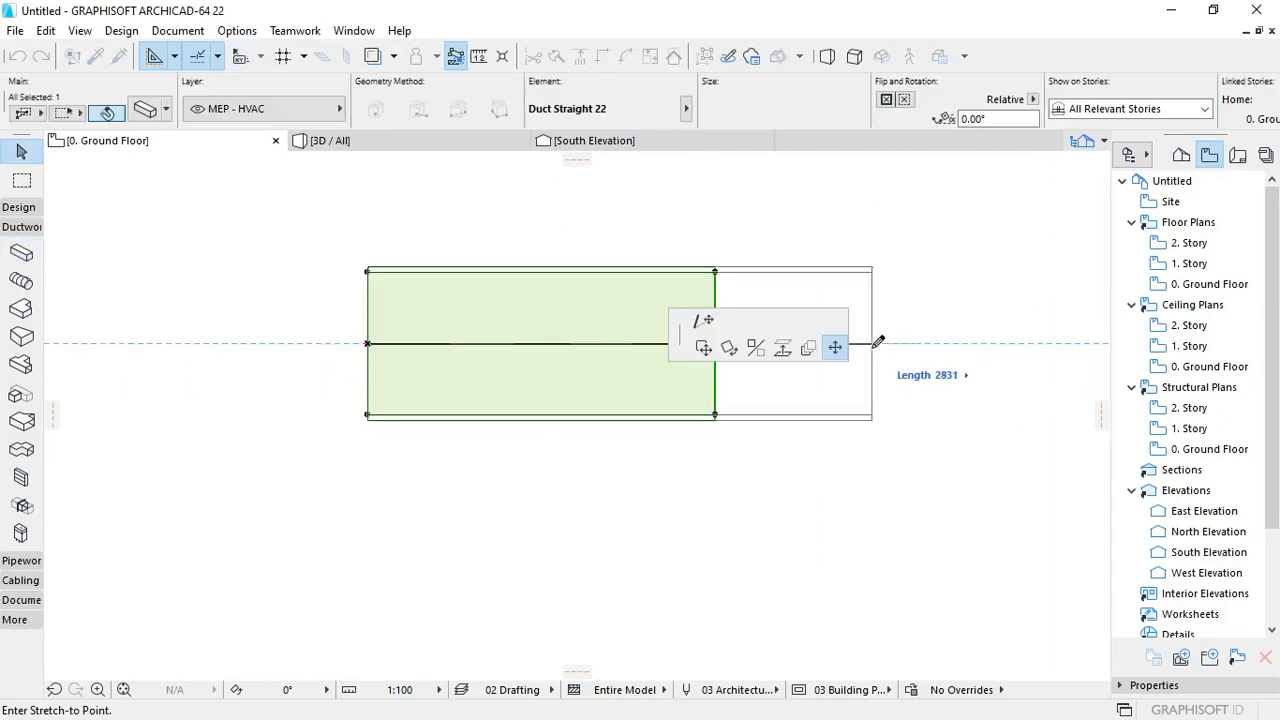
pyautogui.scroll(-2, 960, 400)
pyautogui.click(744, 440)
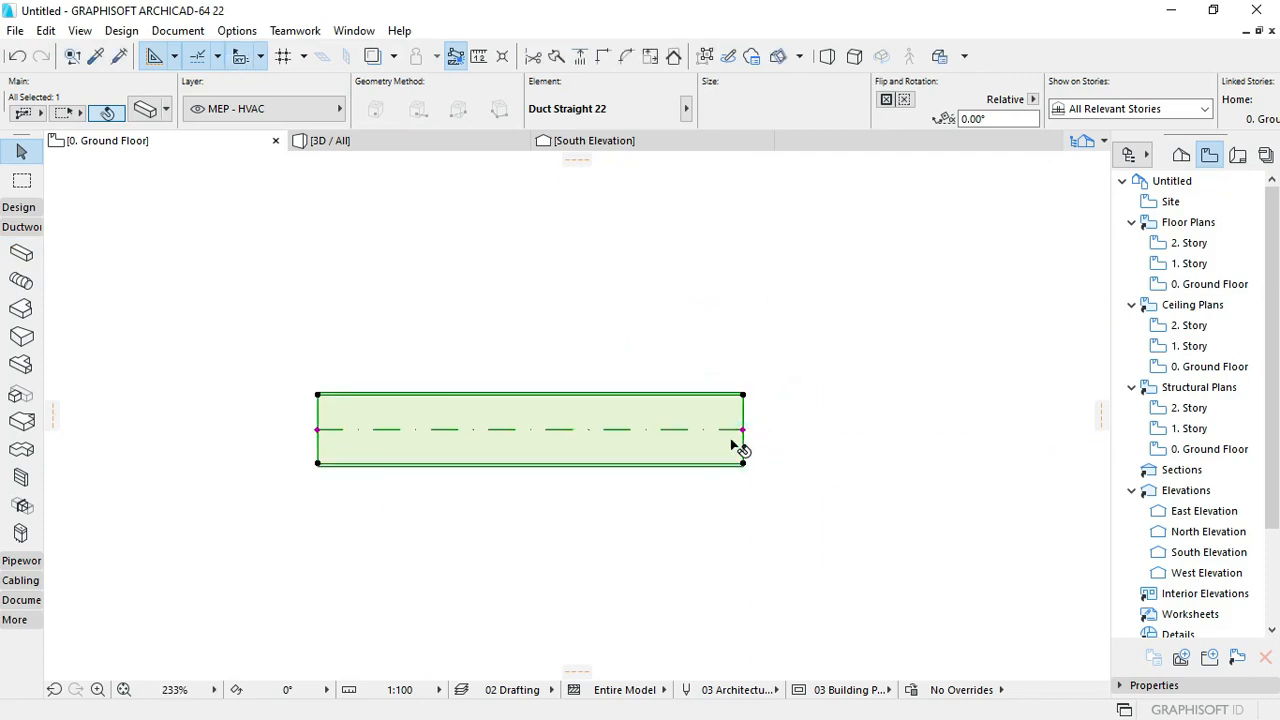
pyautogui.press('Delete')
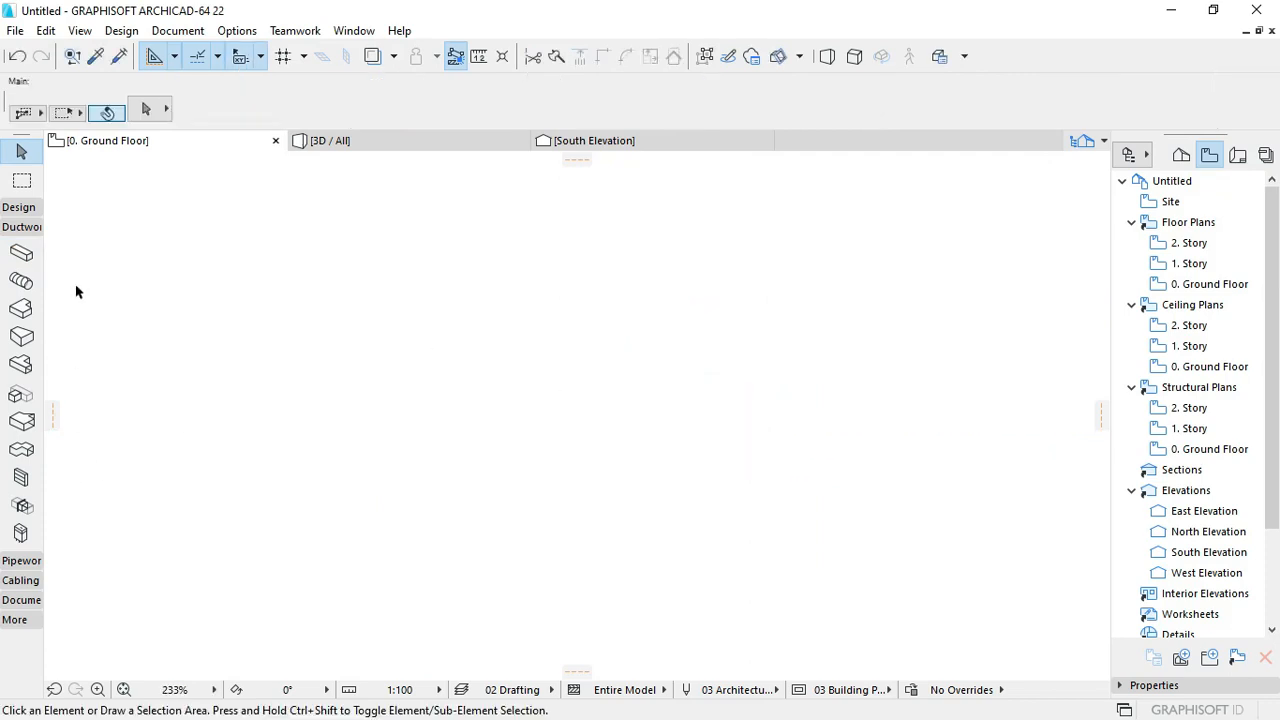
# Step: Look through the Pipework, Cabling and Document tool groups in the toolbox
pyautogui.click(20, 226)
pyautogui.click(22, 248)
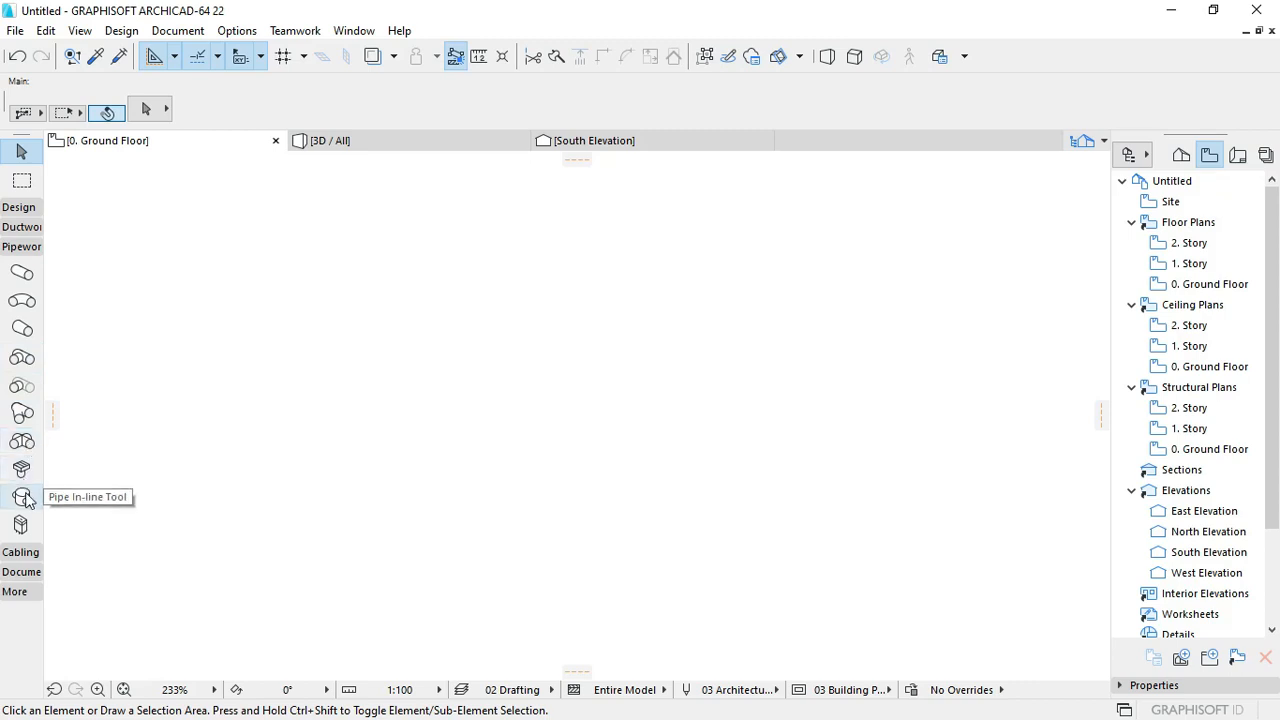
pyautogui.click(20, 552)
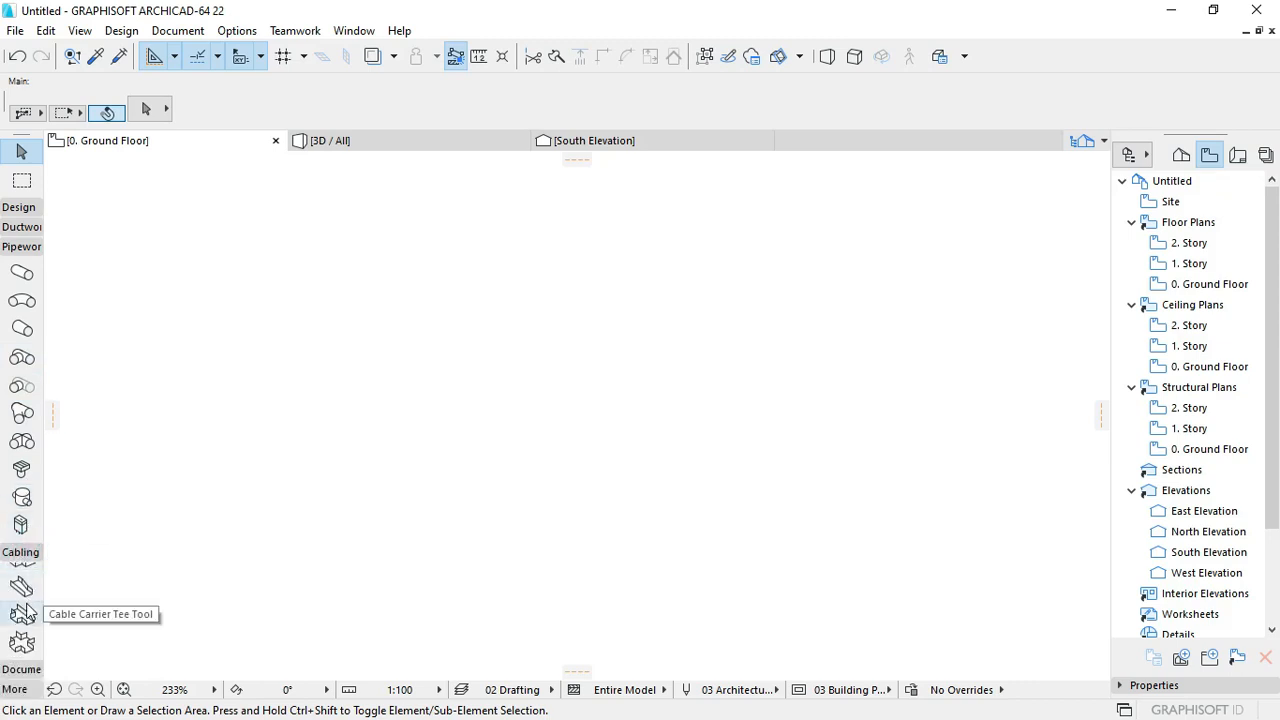
pyautogui.click(20, 669)
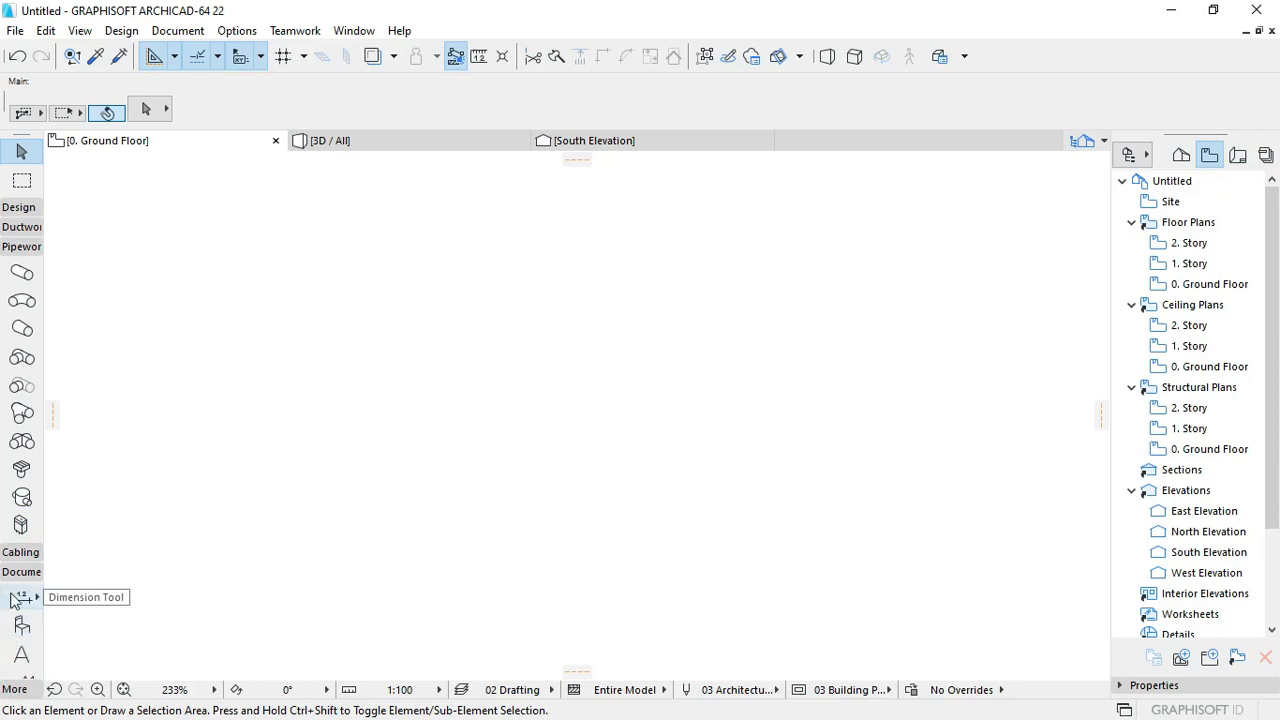
pyautogui.click(20, 246)
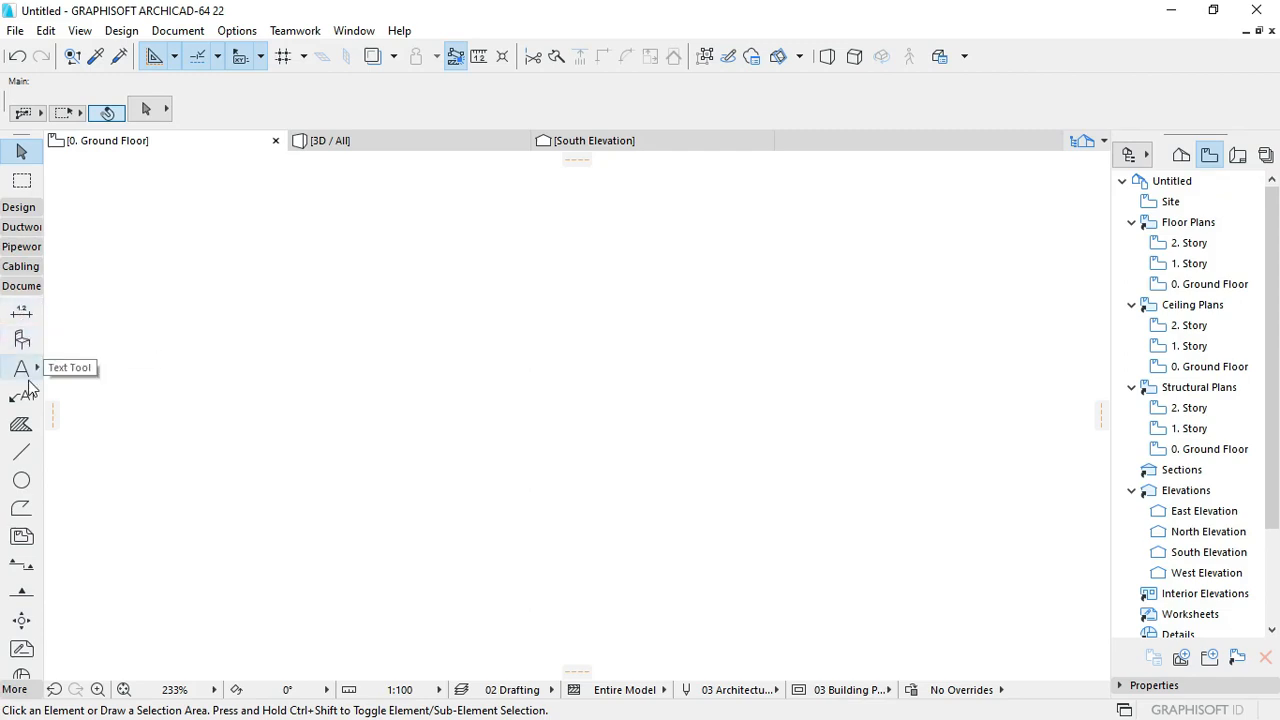
# Step: Collapse the Document tool group, look through the More tools and collapse that group too
pyautogui.click(21, 286)
pyautogui.click(15, 305)
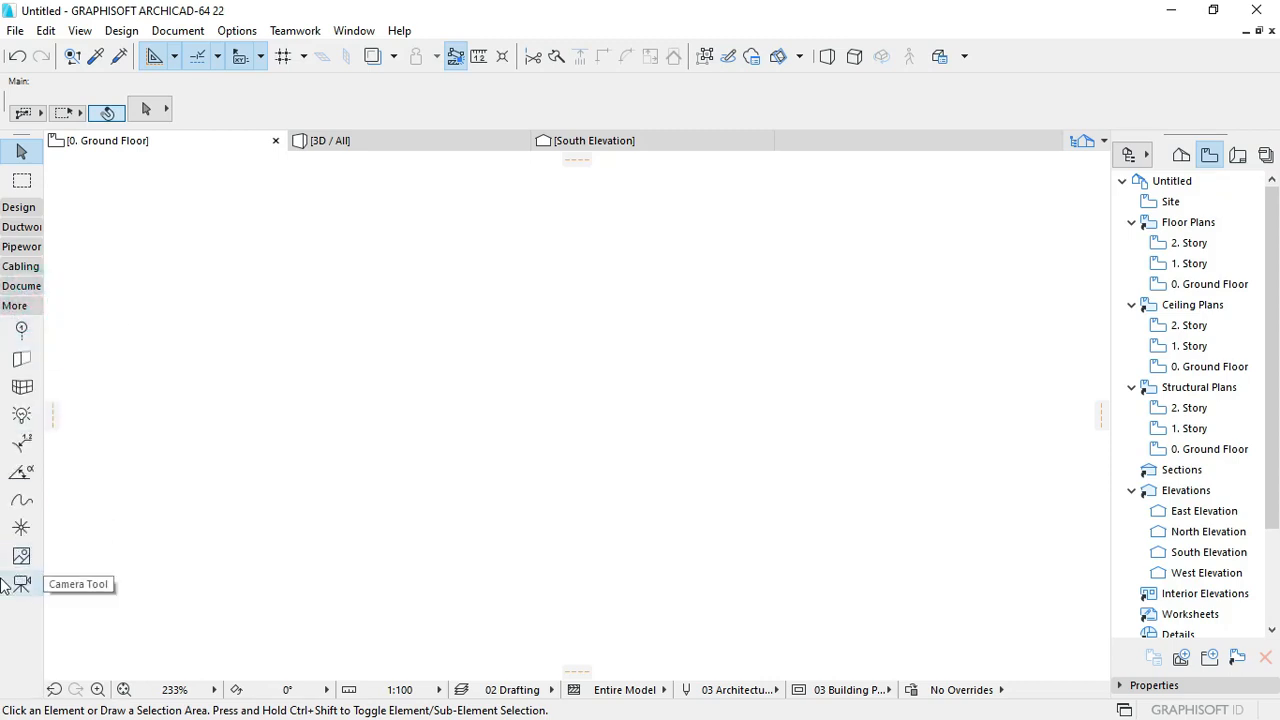
pyautogui.click(15, 312)
pyautogui.scroll(-3, 574, 371)
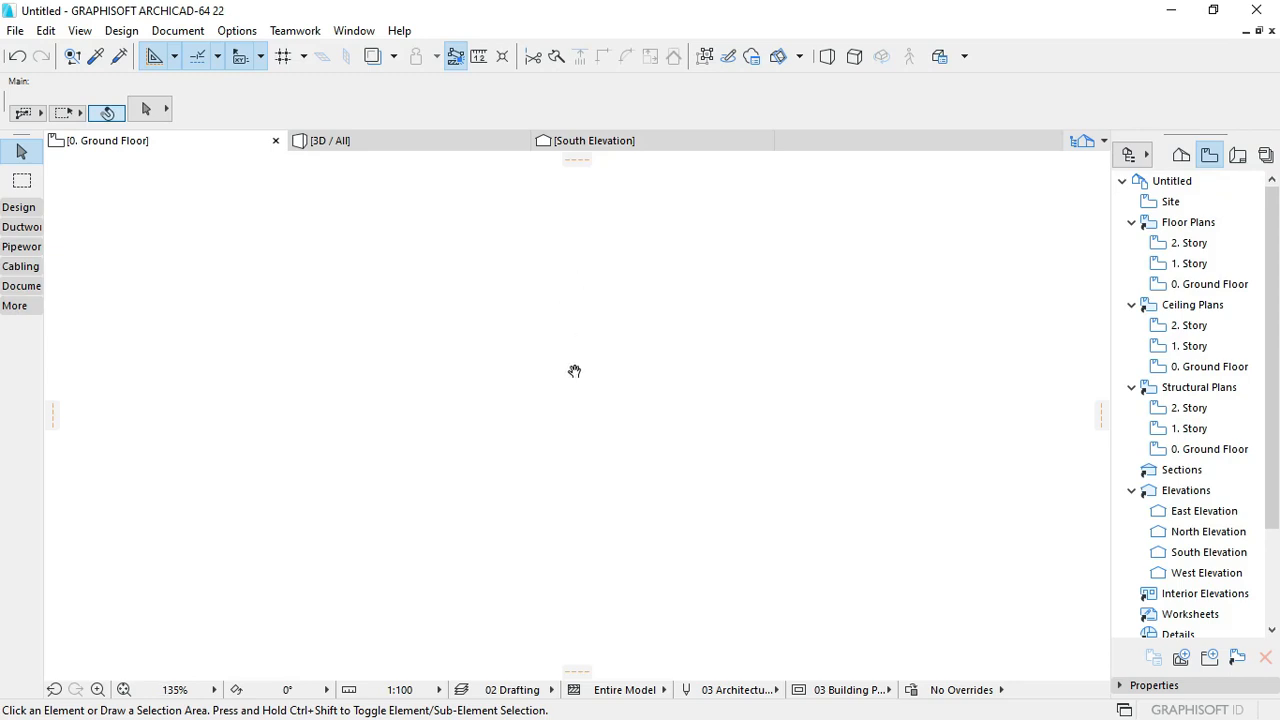
# Step: Switch to the TUTORIAL 1 notes in Notepad and review the first three tutorial tasks and the list of project details
pyautogui.click(1171, 9)
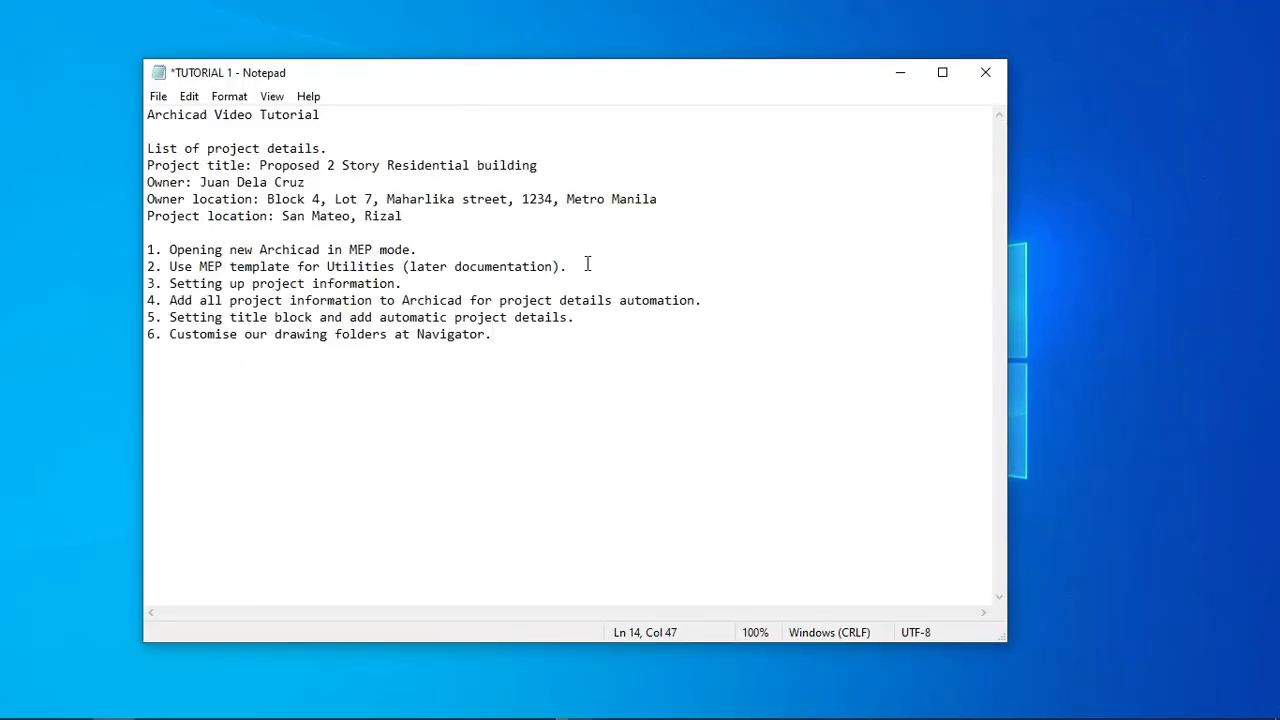
pyautogui.moveTo(580, 266); pyautogui.dragTo(148, 250)
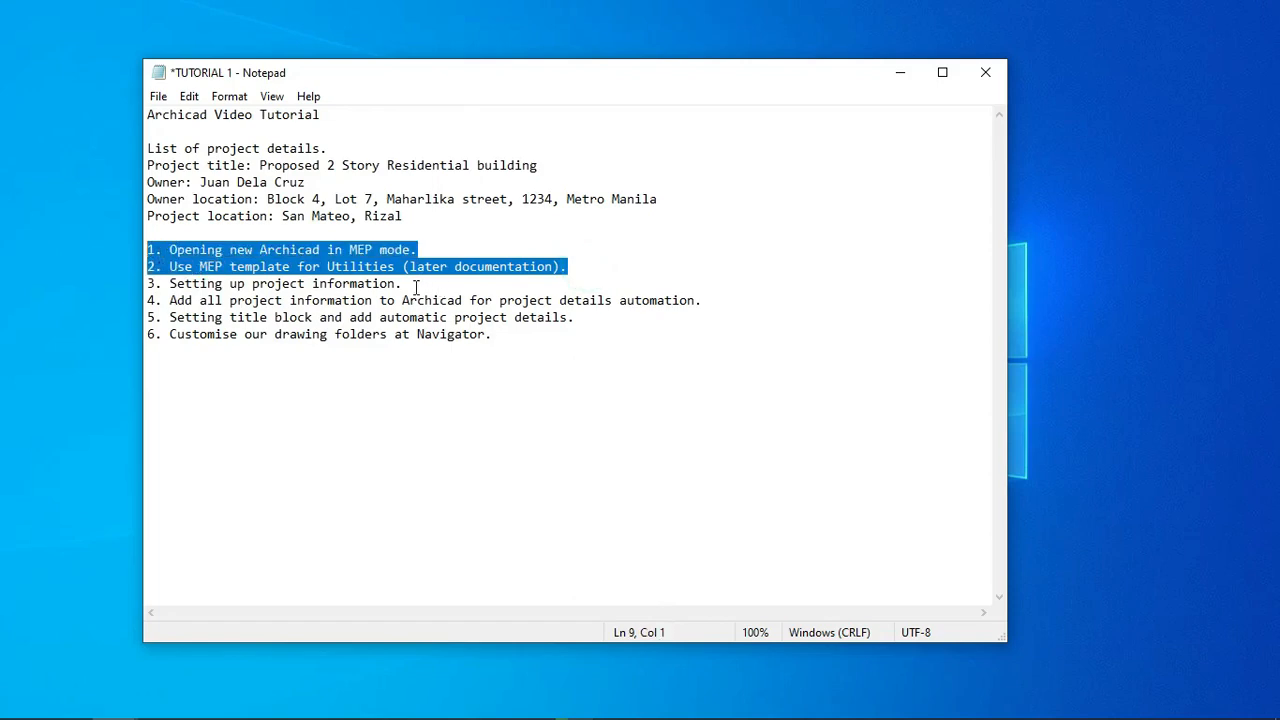
pyautogui.moveTo(412, 285); pyautogui.dragTo(150, 286)
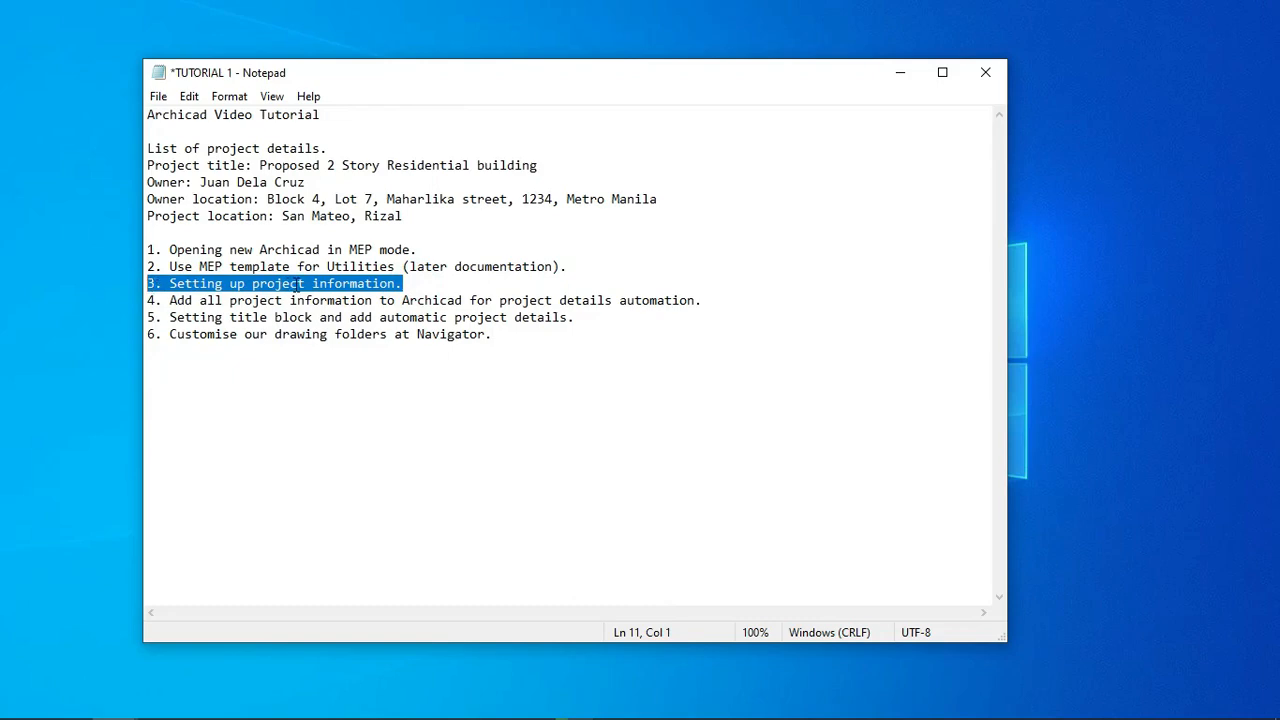
pyautogui.moveTo(445, 283); pyautogui.dragTo(150, 285)
pyautogui.moveTo(426, 220); pyautogui.dragTo(144, 148)
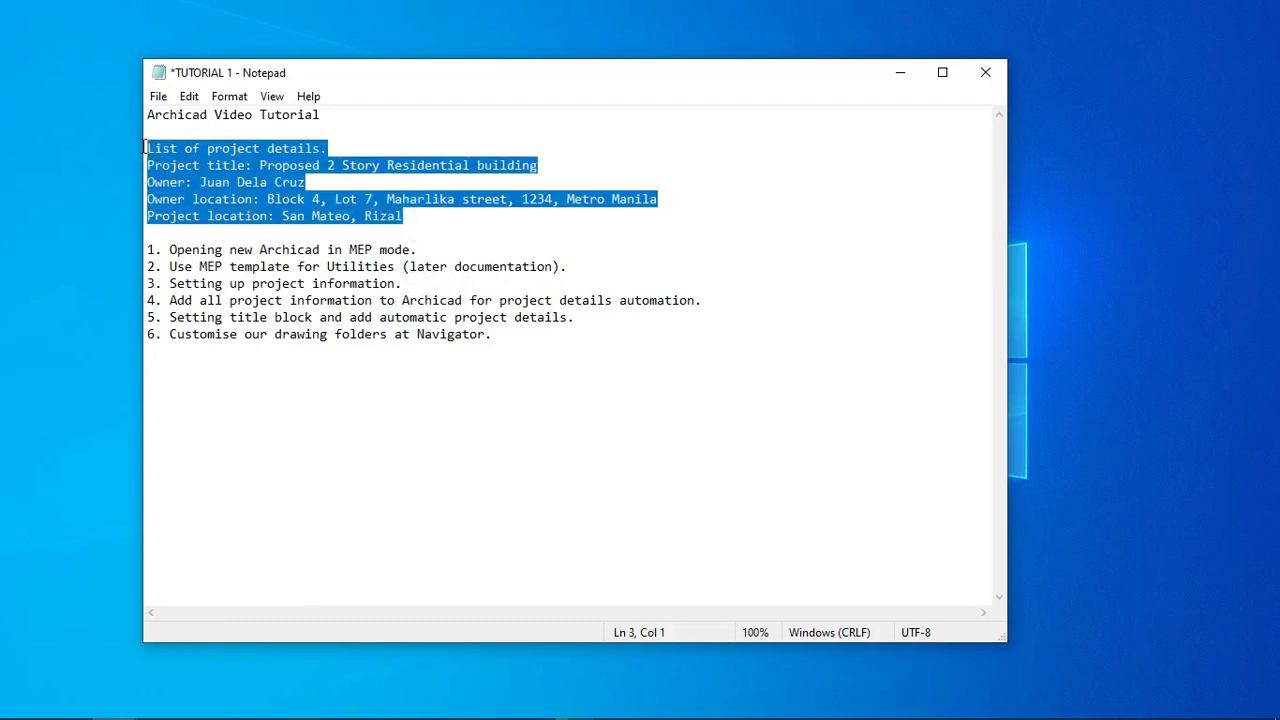
pyautogui.doubleClick(421, 218)
pyautogui.moveTo(421, 218); pyautogui.dragTo(144, 148)
pyautogui.click(440, 217)
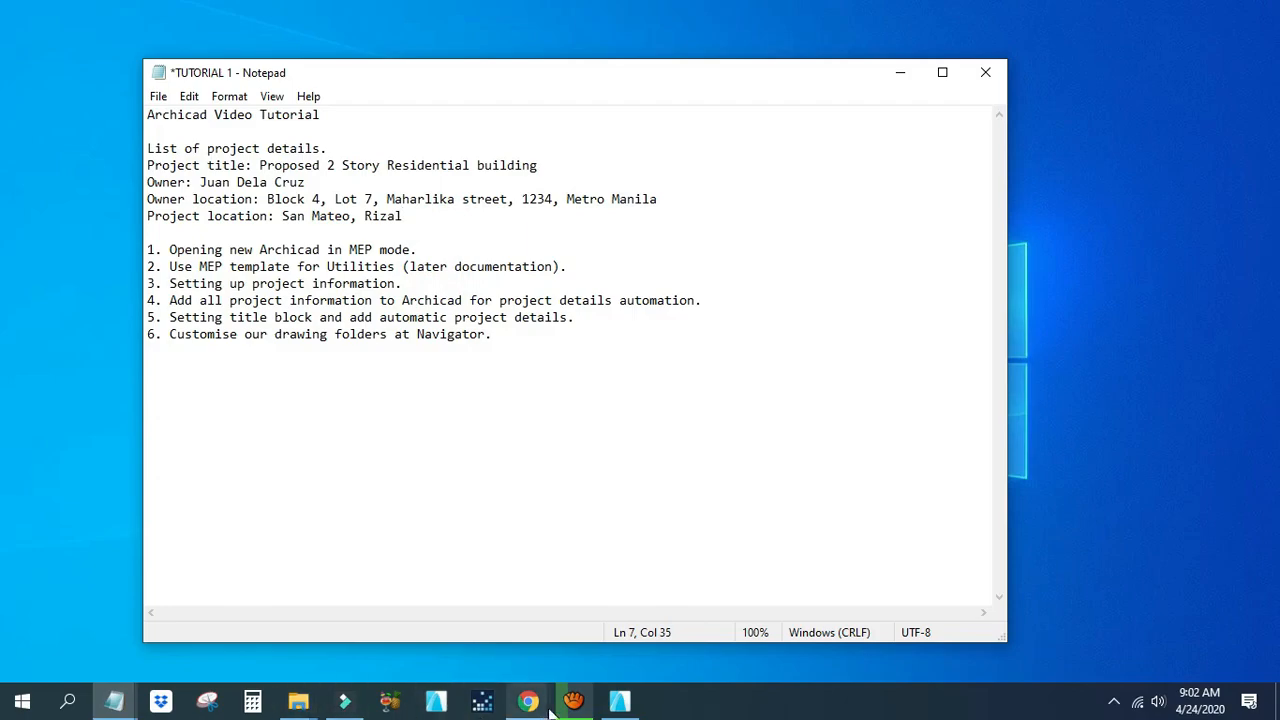
# Step: Return to ARCHICAD, show the Organizer from the Navigator and place it beside the Navigator palette
pyautogui.click(619, 701)
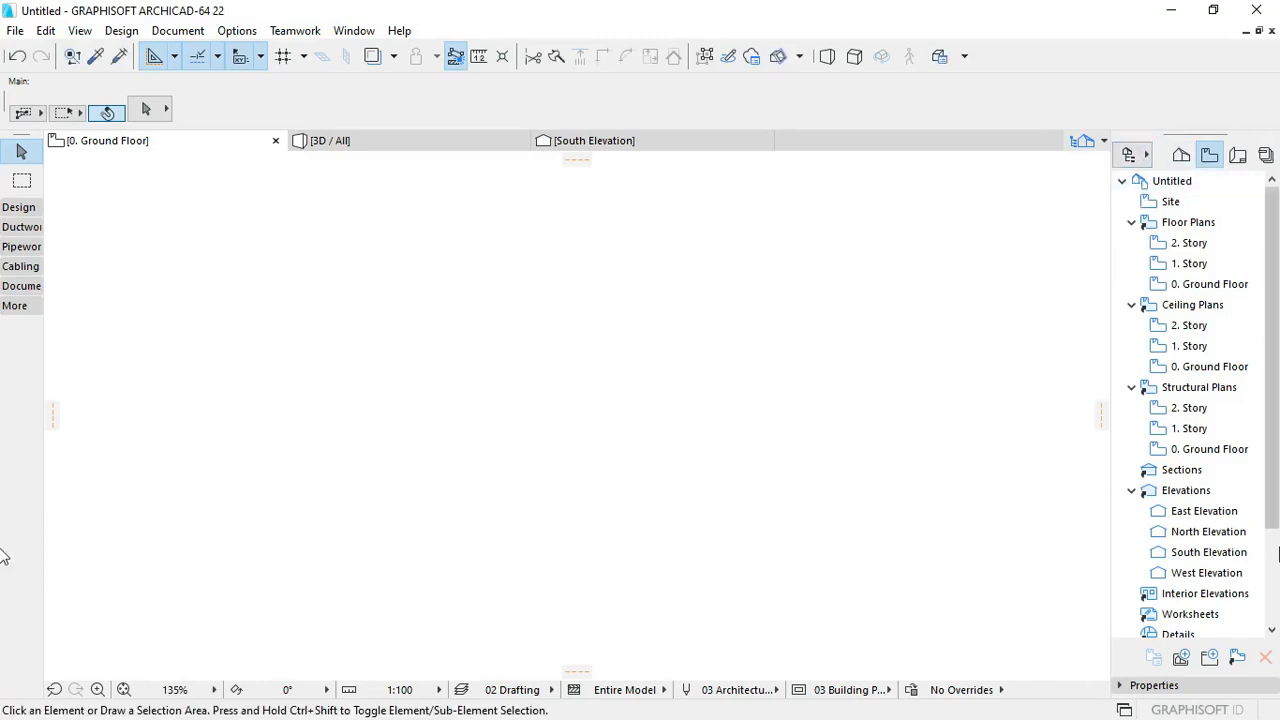
pyautogui.click(1147, 155)
pyautogui.click(1147, 155)
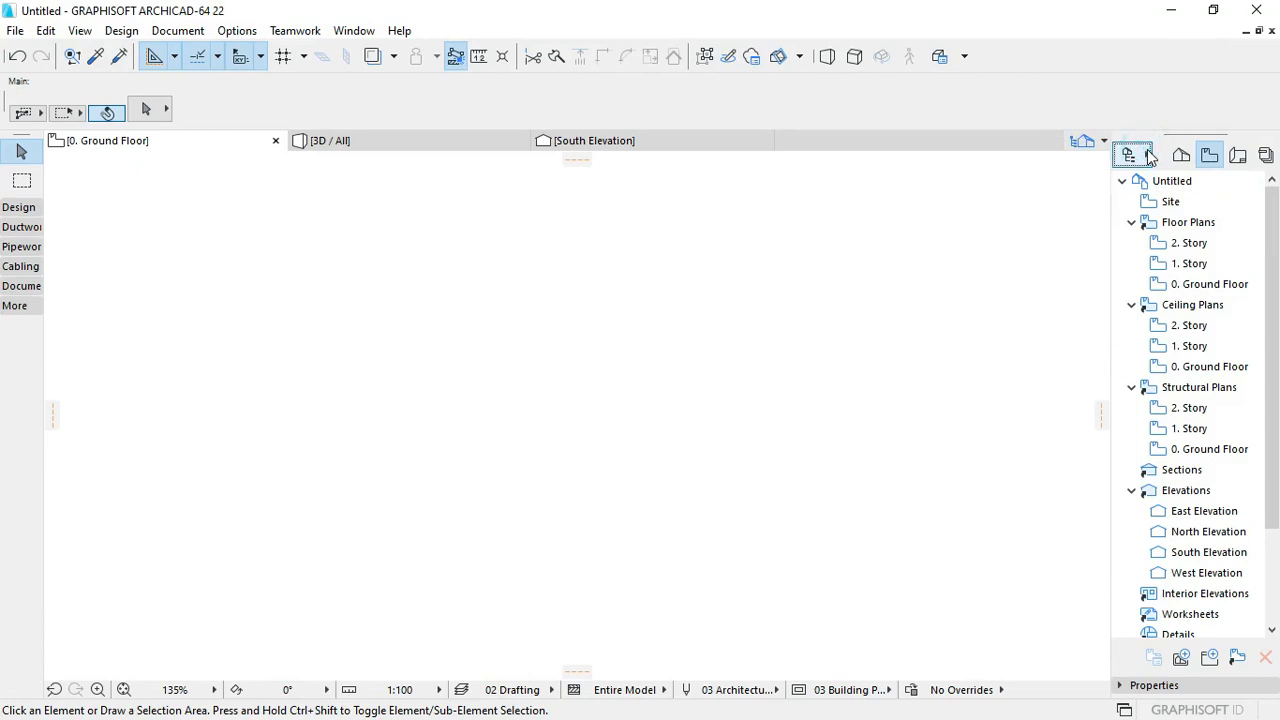
pyautogui.click(1147, 157)
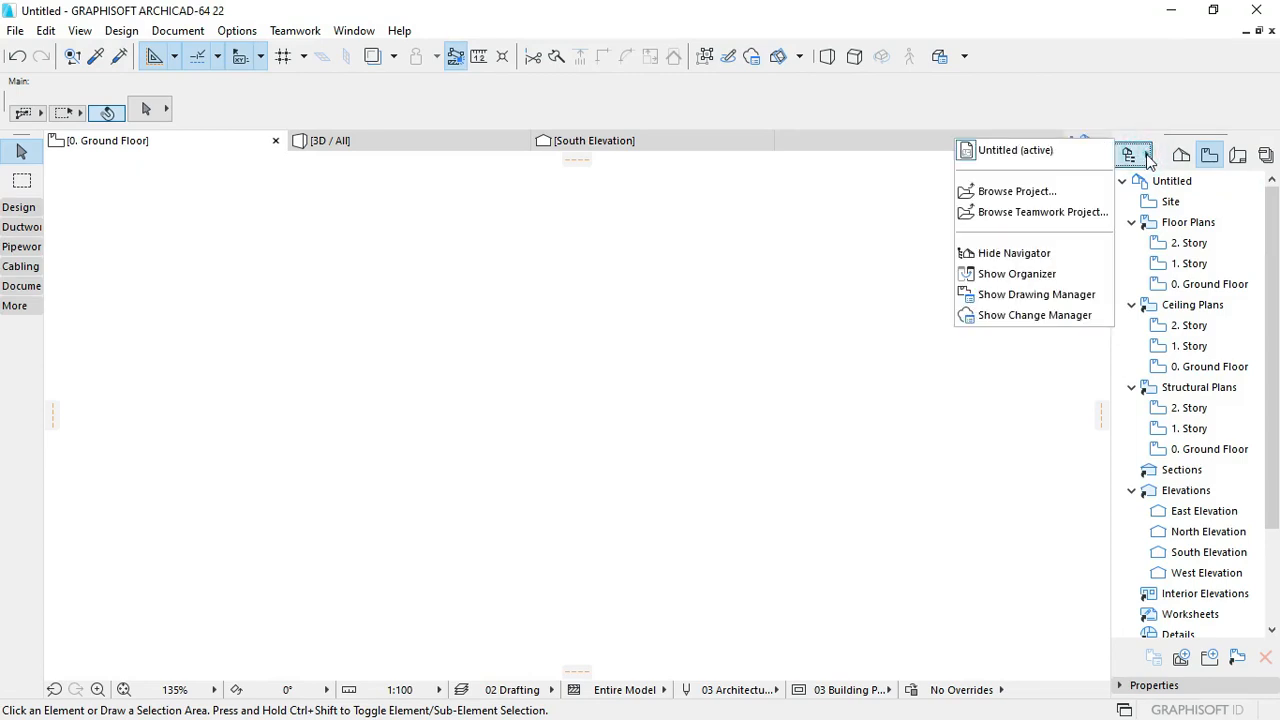
pyautogui.click(741, 262)
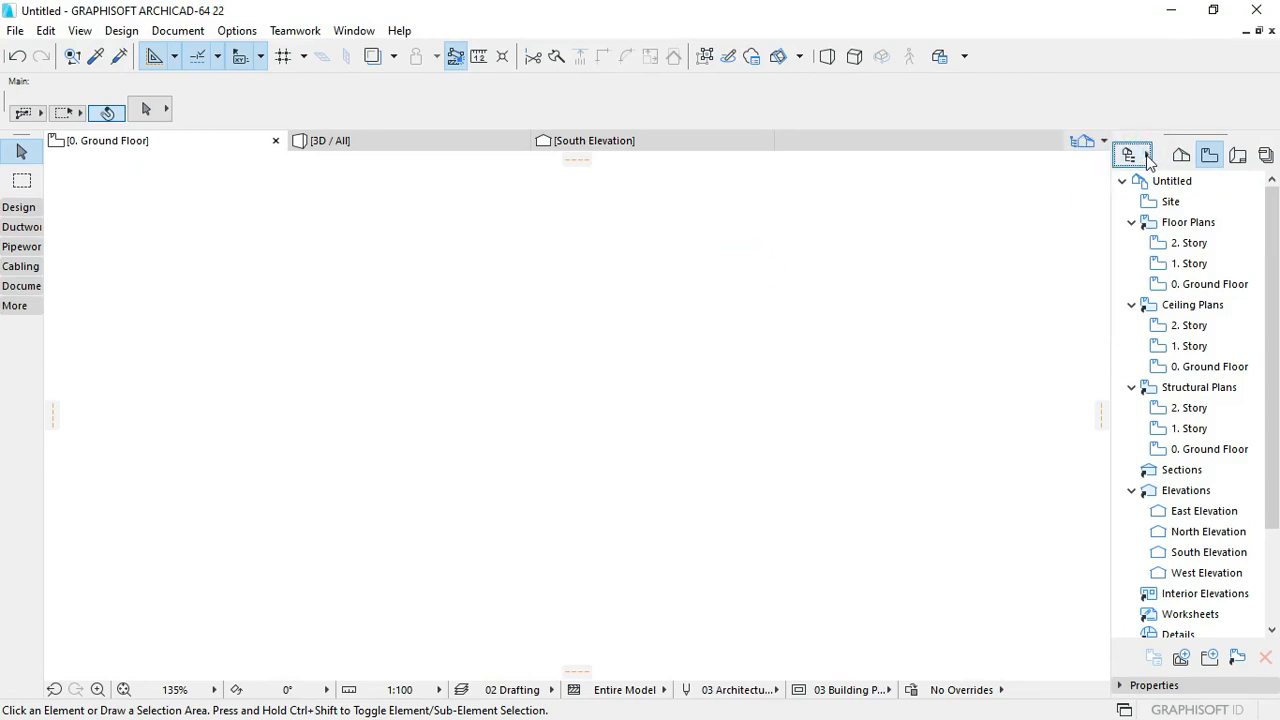
pyautogui.click(1147, 157)
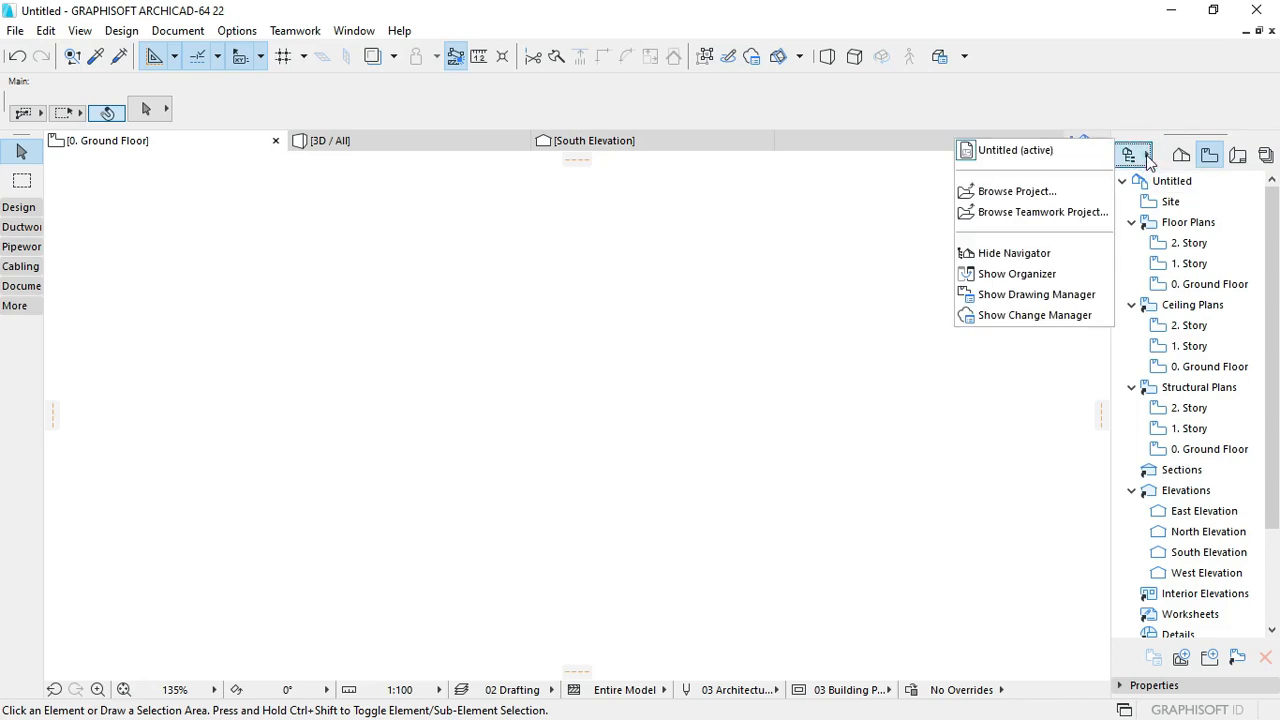
pyautogui.click(1036, 276)
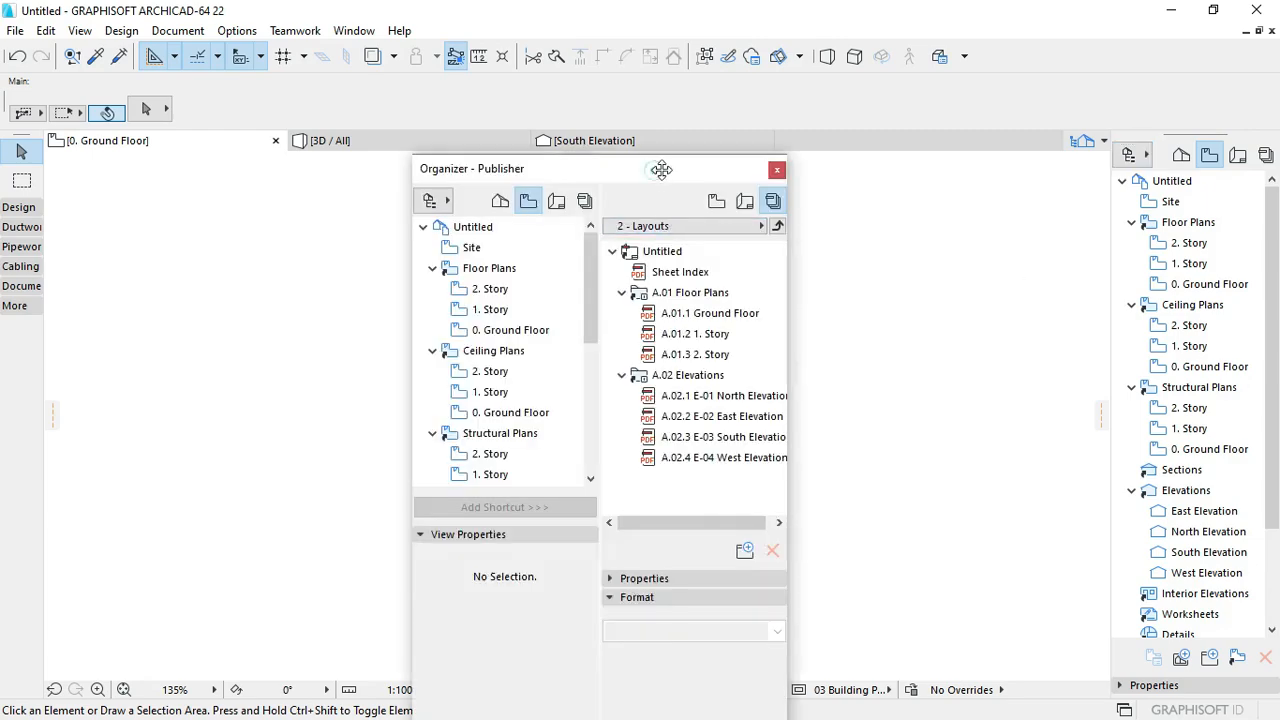
pyautogui.moveTo(663, 171); pyautogui.dragTo(982, 166)
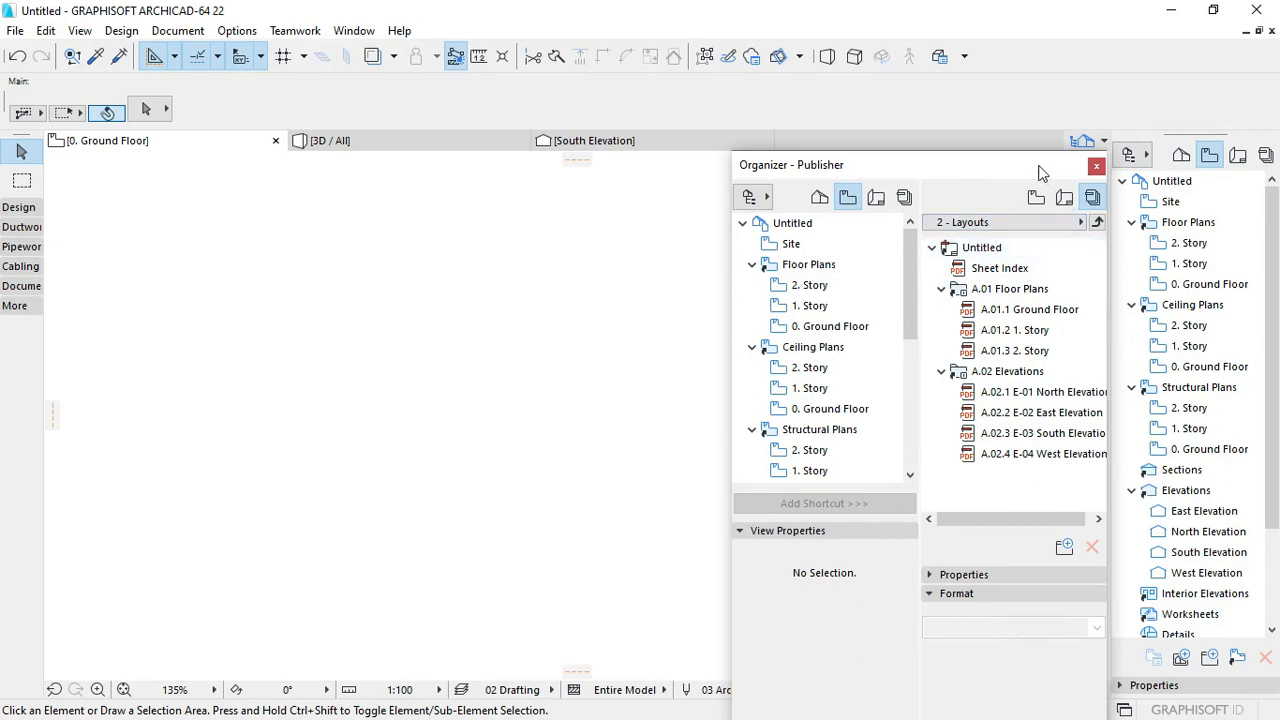
pyautogui.moveTo(1039, 166); pyautogui.dragTo(1037, 165)
# Step: Examine the Layout Book tree in the Organizer's Layout Editor and show the layouts on the source side as well
pyautogui.click(1064, 197)
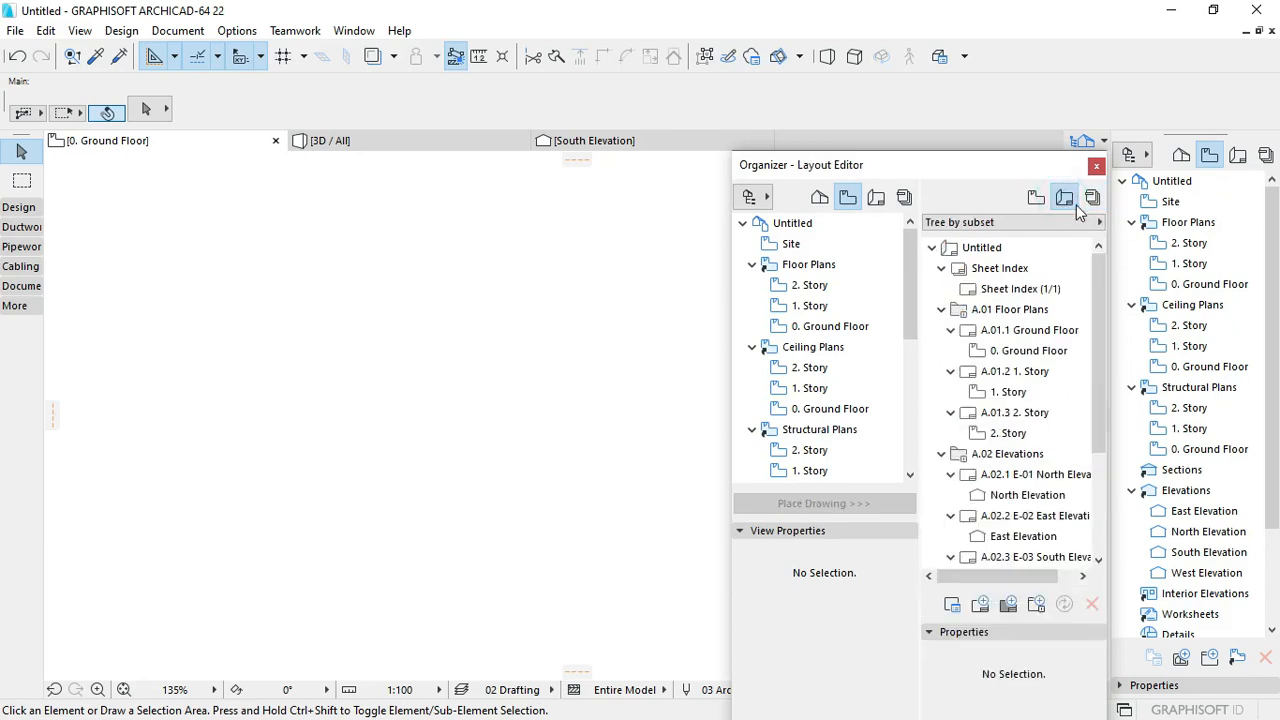
pyautogui.click(932, 248)
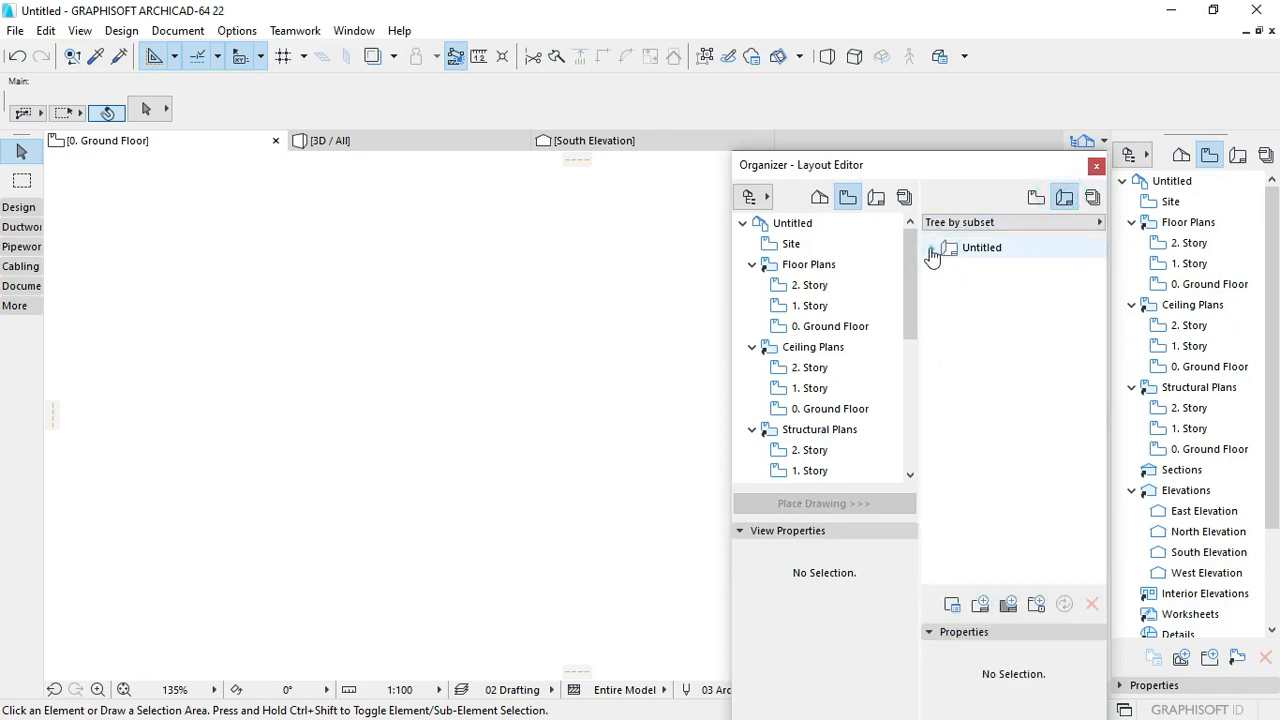
pyautogui.click(932, 248)
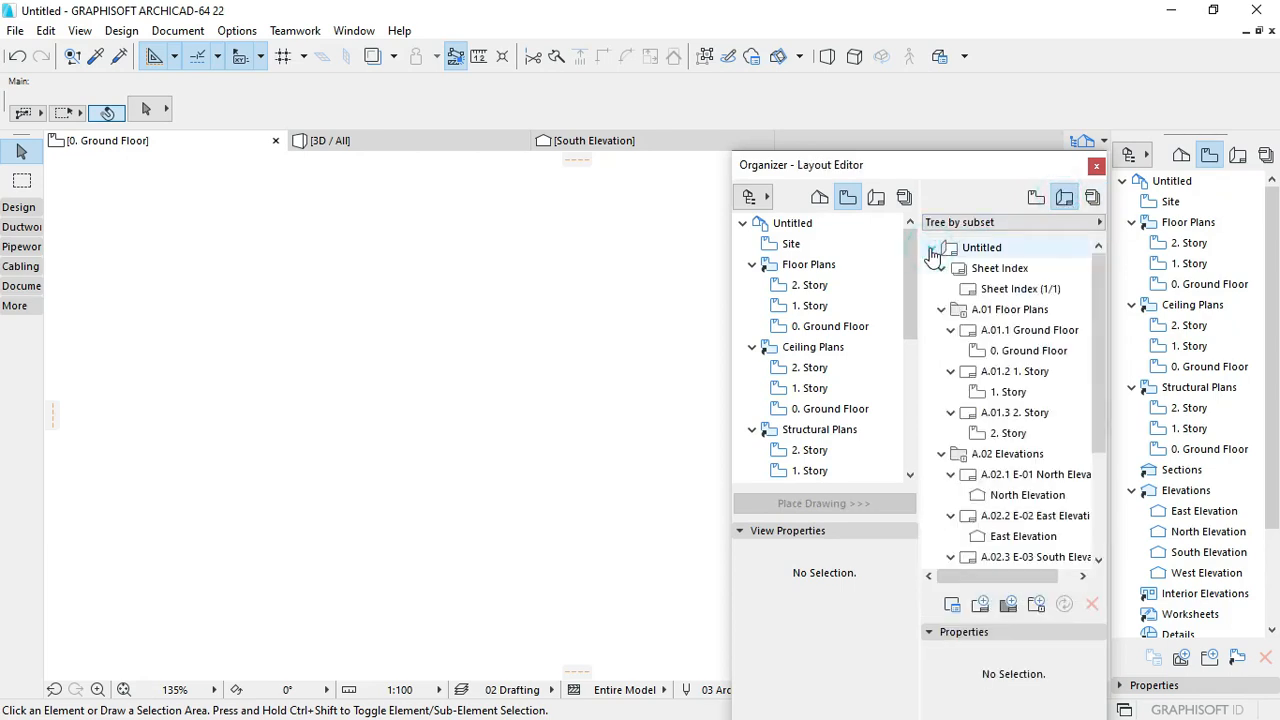
pyautogui.click(932, 248)
pyautogui.click(875, 198)
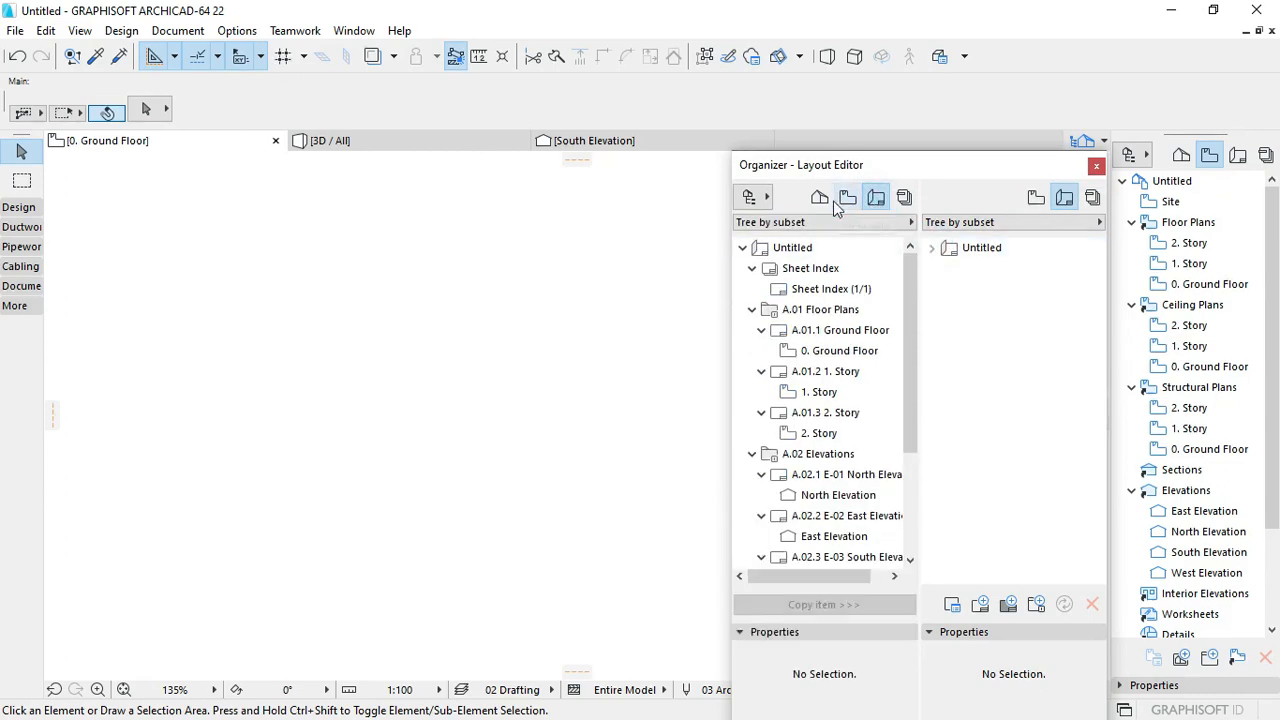
# Step: Examine the 2 - Layouts publisher set in the Organizer and close the Organizer
pyautogui.click(1092, 198)
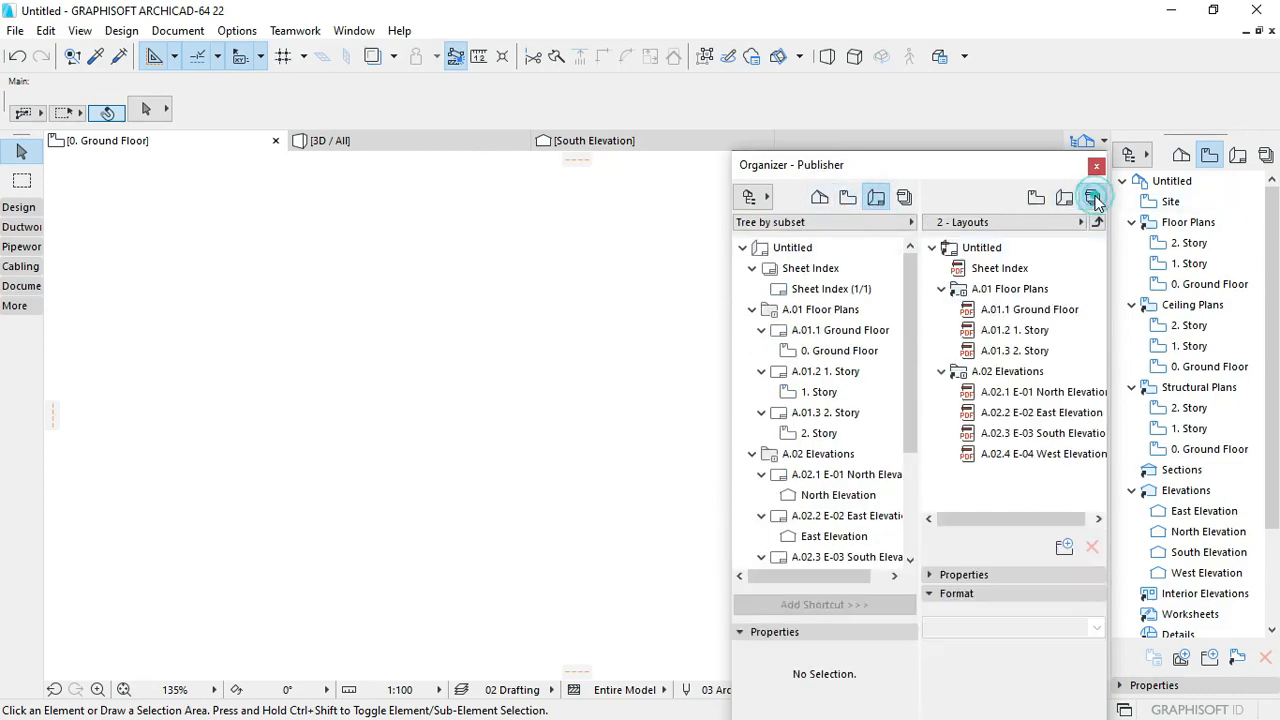
pyautogui.click(932, 248)
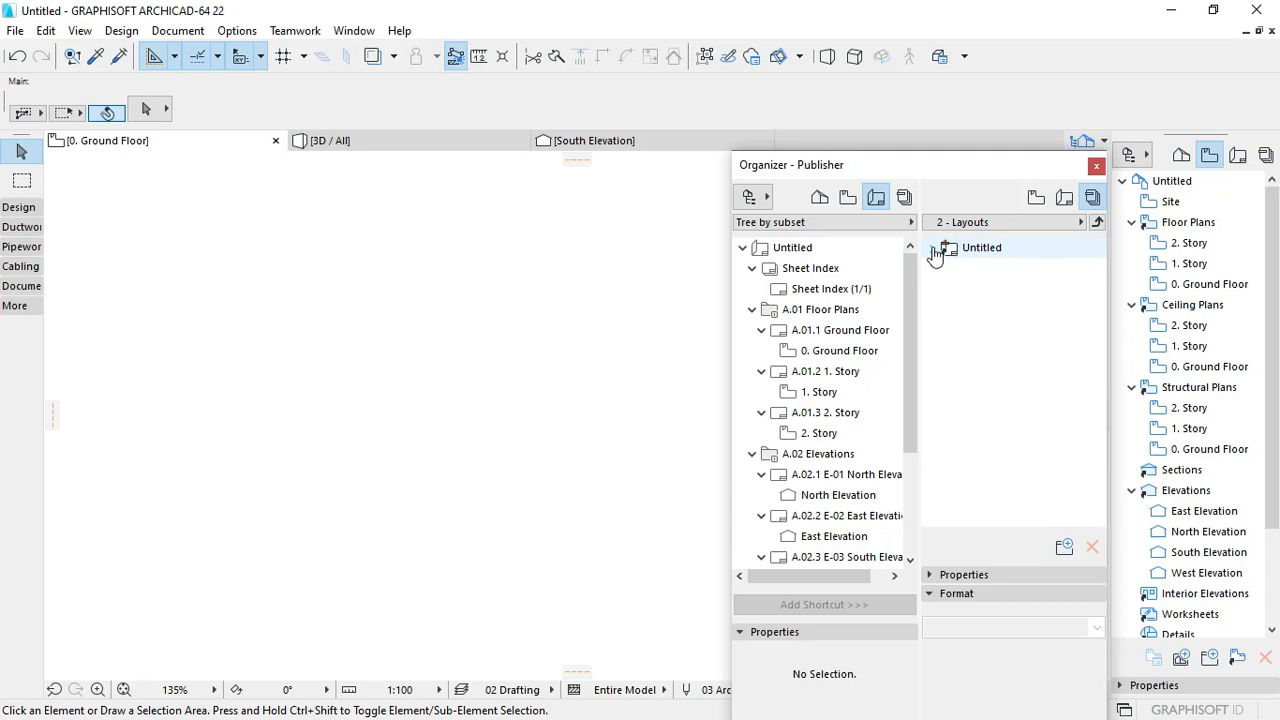
pyautogui.click(932, 248)
pyautogui.click(932, 248)
pyautogui.click(932, 248)
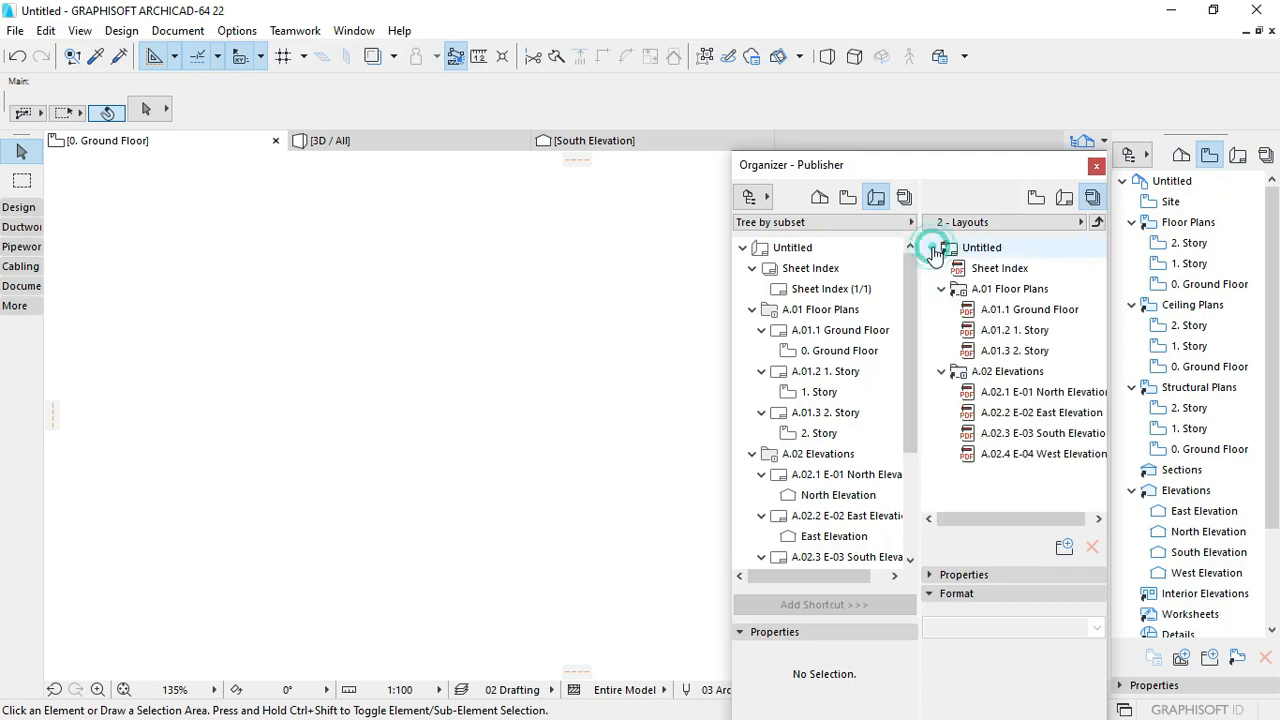
pyautogui.click(1097, 170)
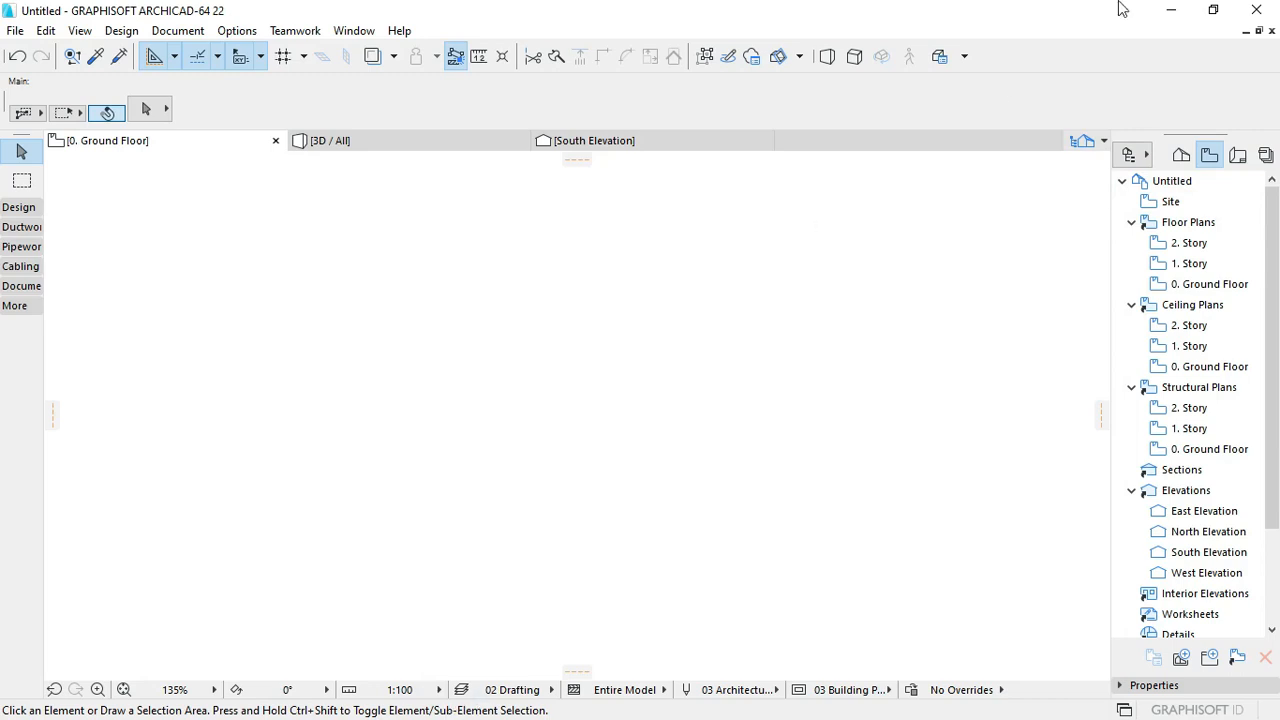
# Step: Glance at the project details in Notepad, then open Project Info for the untitled ARCHICAD project, look through its fields and close it
pyautogui.click(1171, 10)
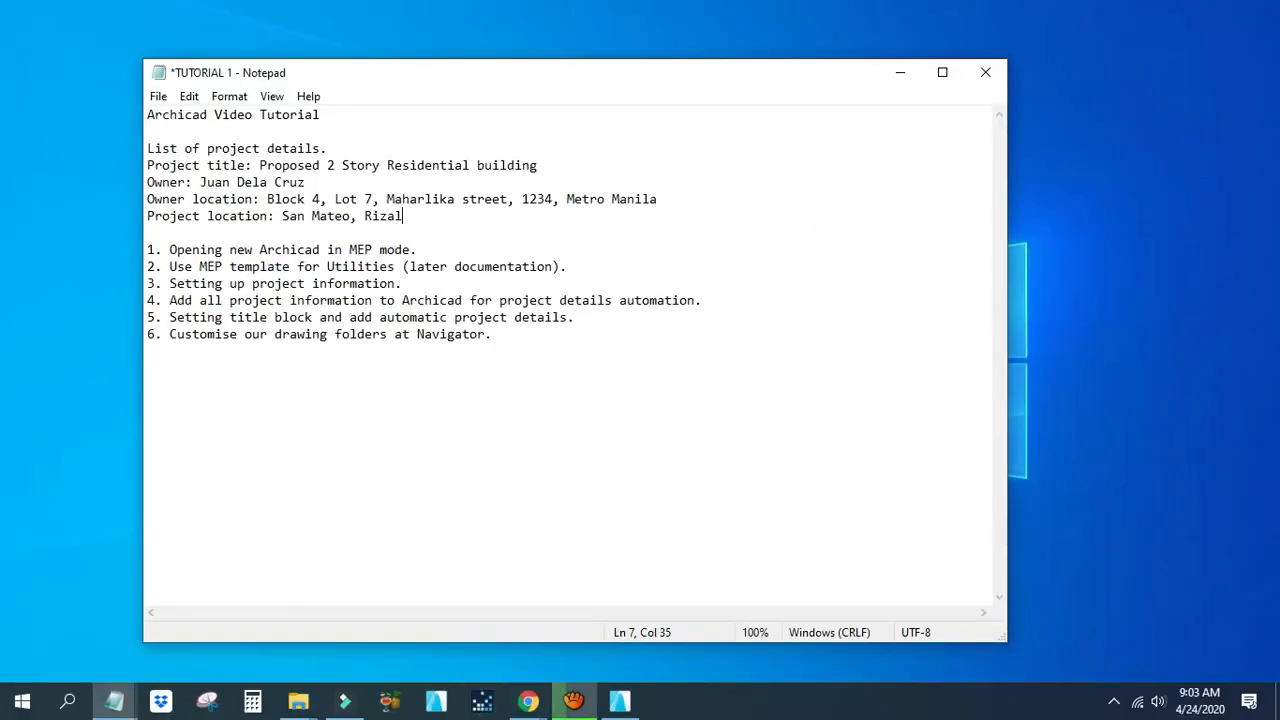
pyautogui.click(618, 703)
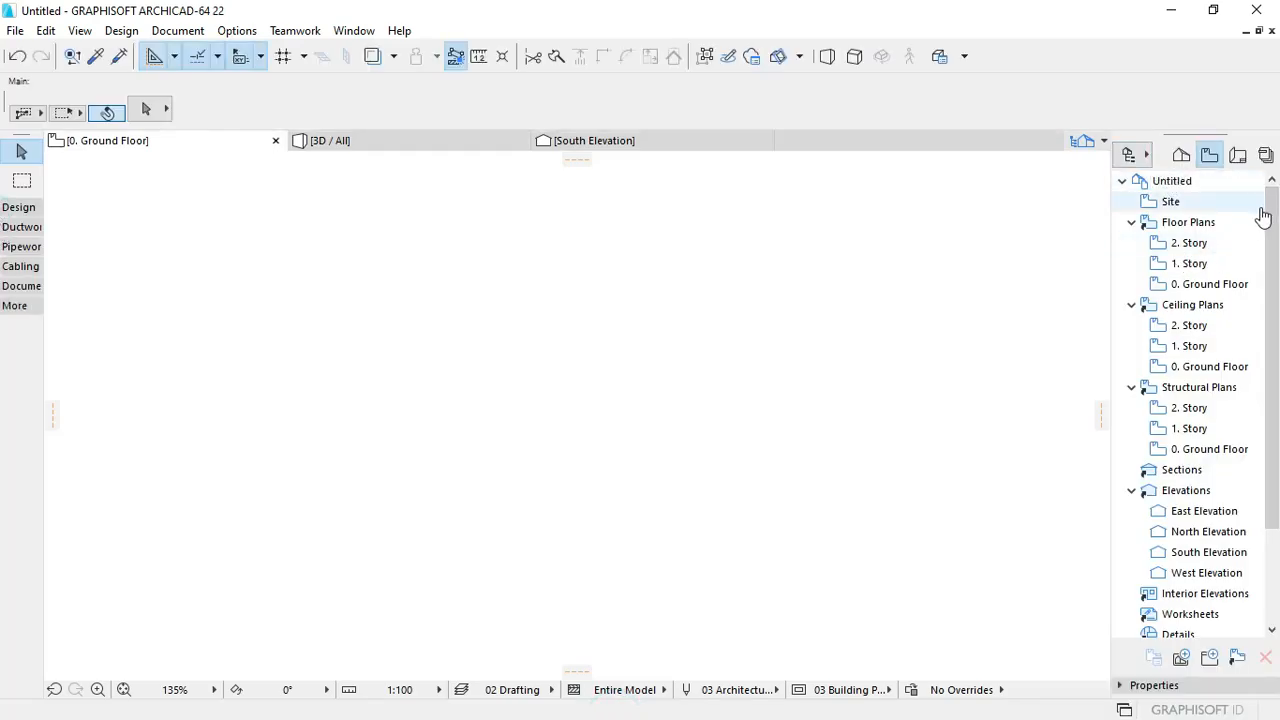
pyautogui.click(1178, 188)
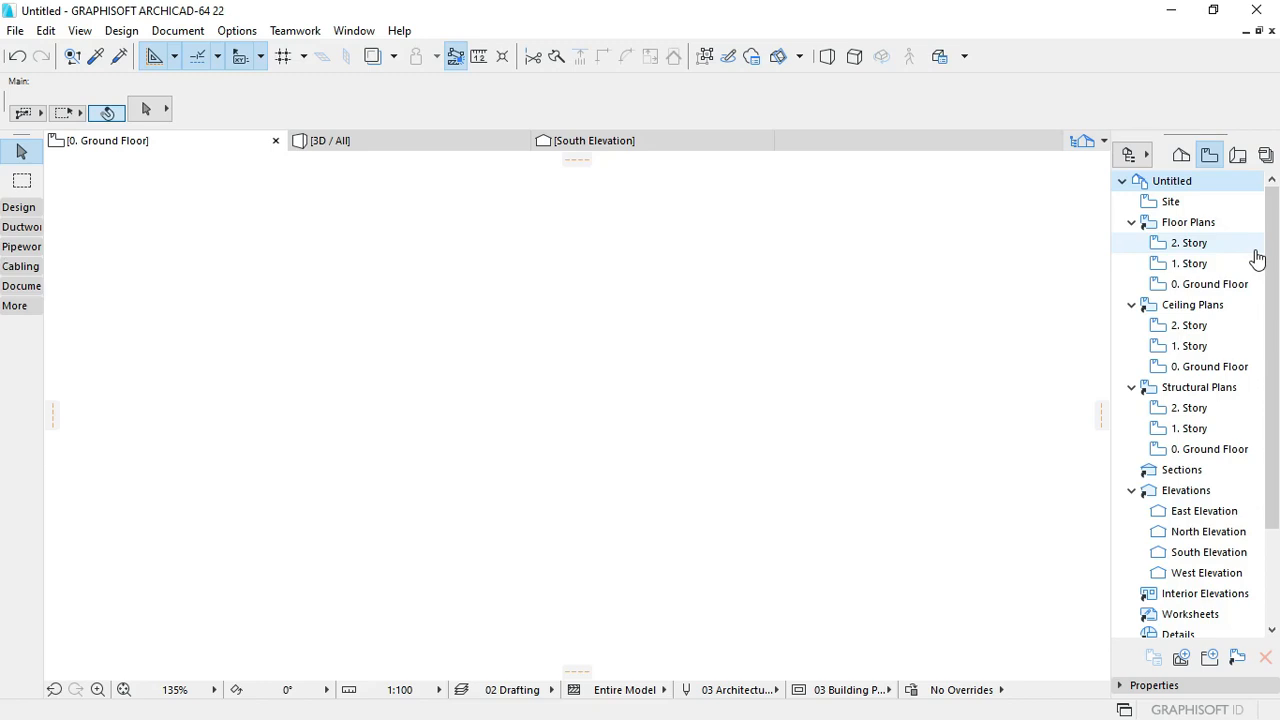
pyautogui.rightClick(1166, 191)
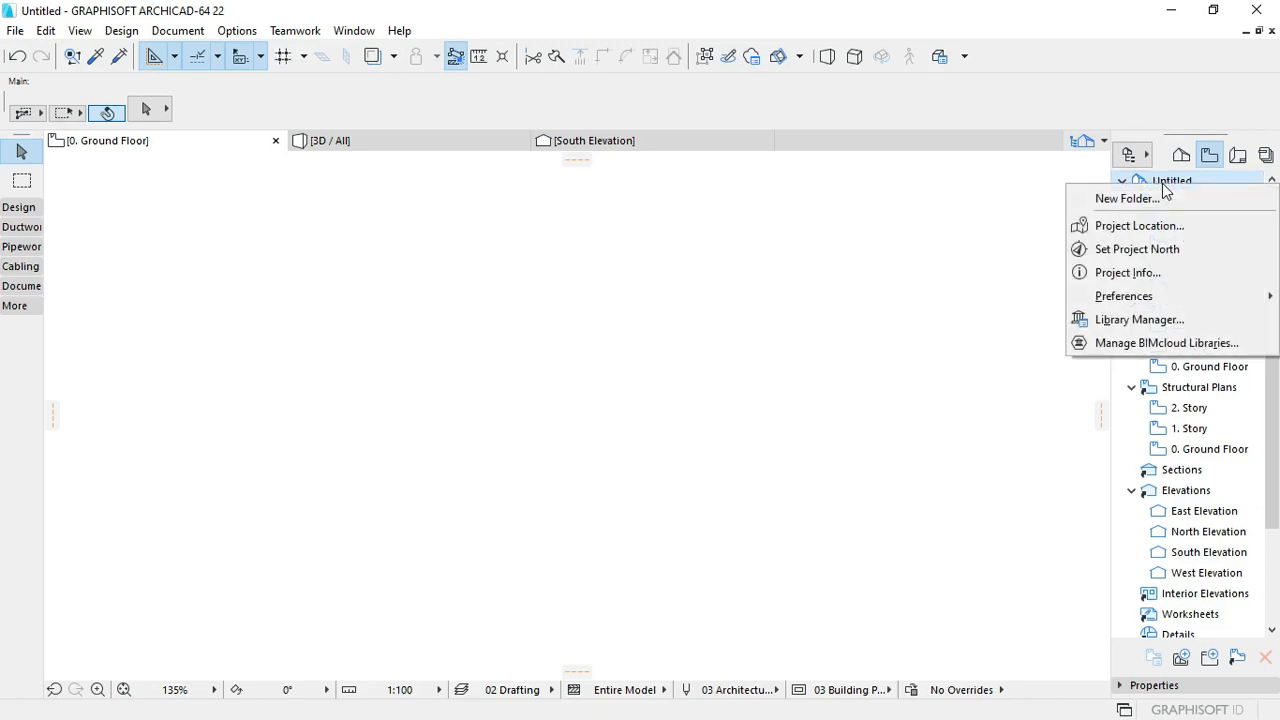
pyautogui.click(1188, 278)
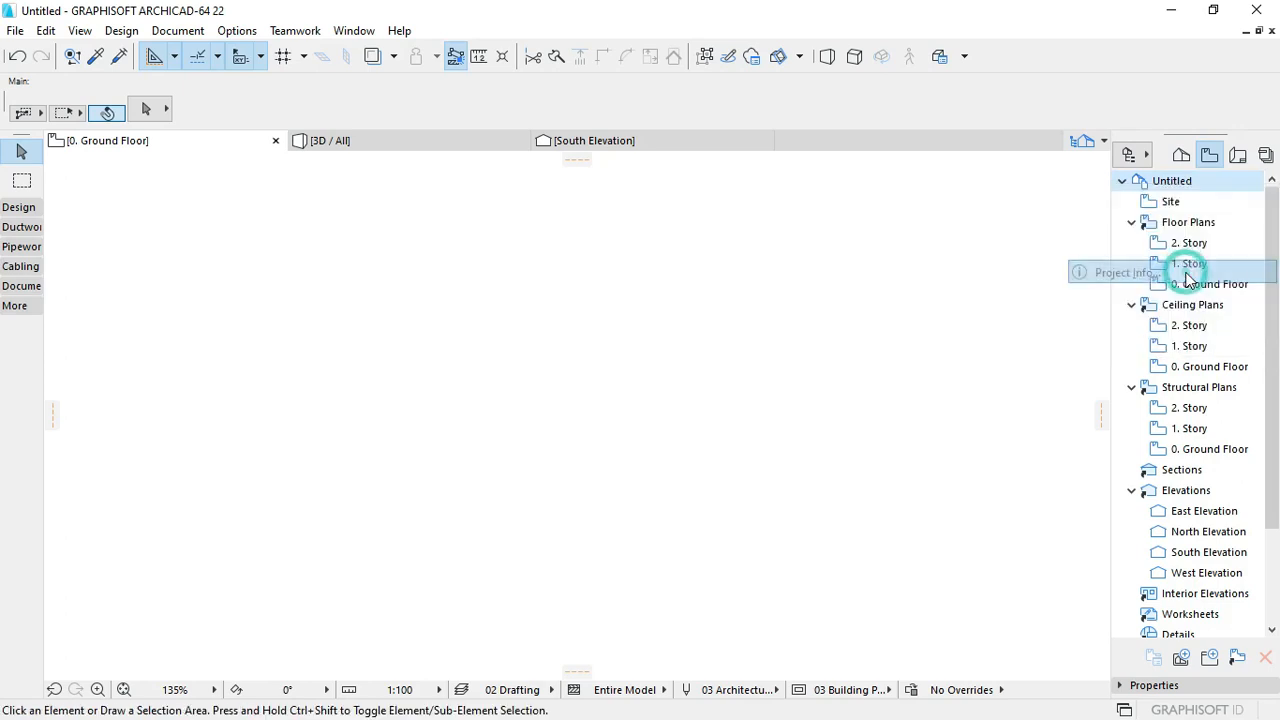
pyautogui.moveTo(642, 148); pyautogui.dragTo(680, 220)
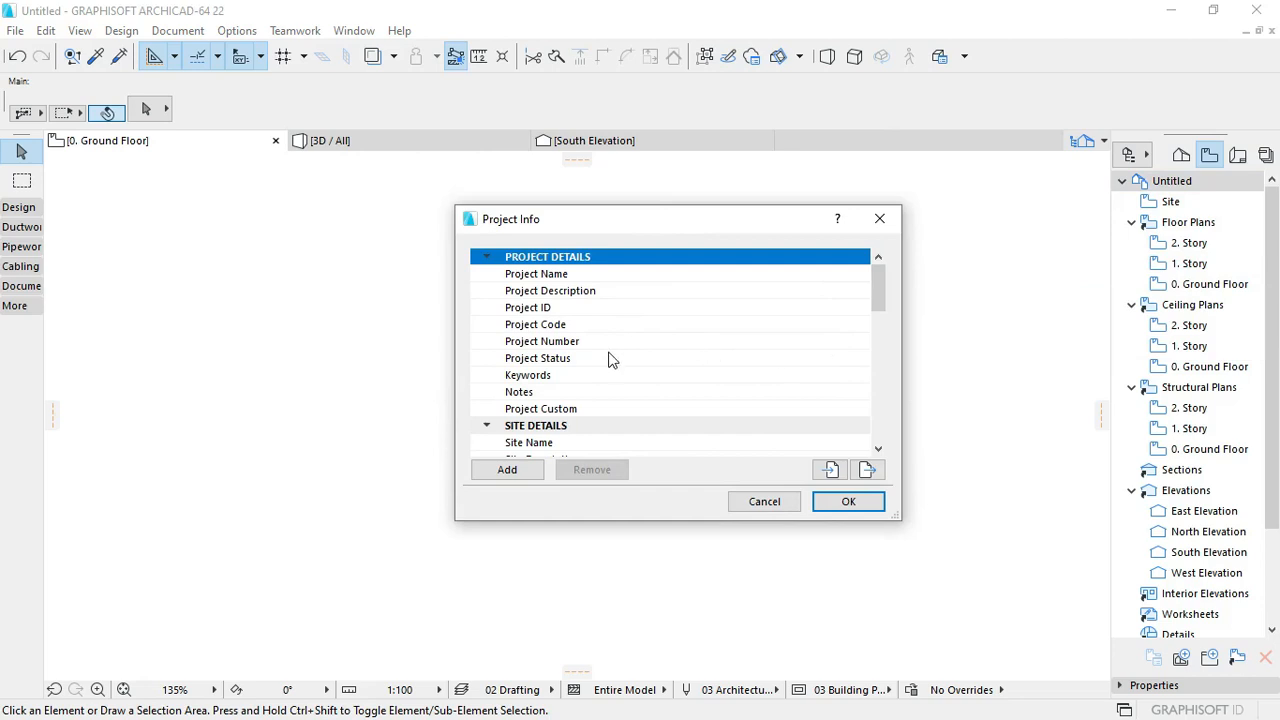
pyautogui.scroll(-2, 610, 358)
pyautogui.scroll(3, 625, 350)
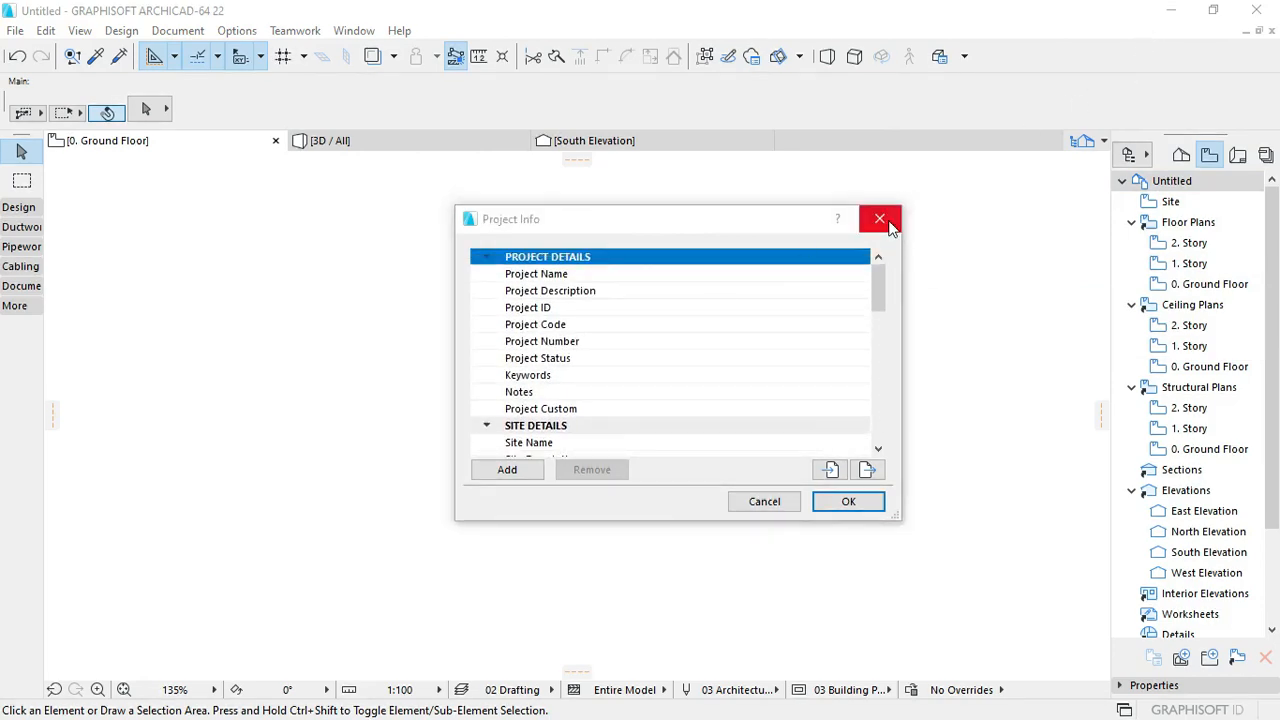
pyautogui.click(890, 225)
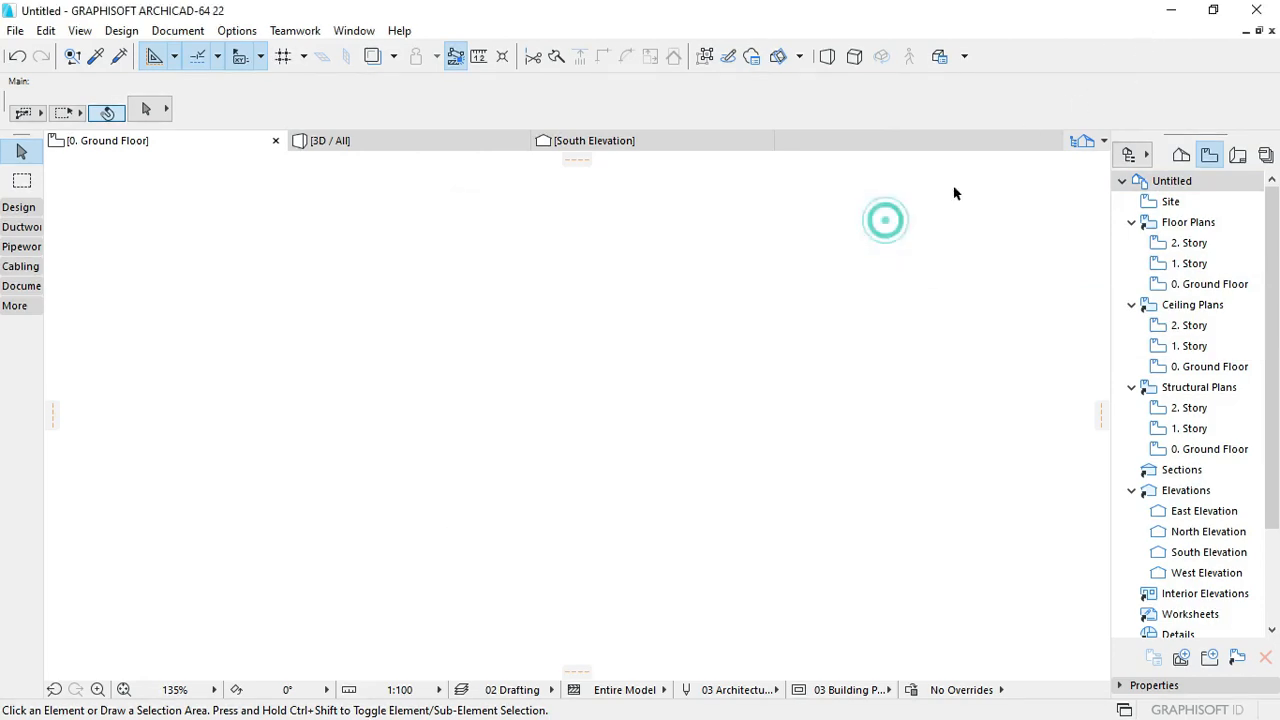
# Step: Reduce the ARCHICAD window and arrange it overlapping Notepad so the project notes stay within reach, with ARCHICAD in front
pyautogui.click(1213, 10)
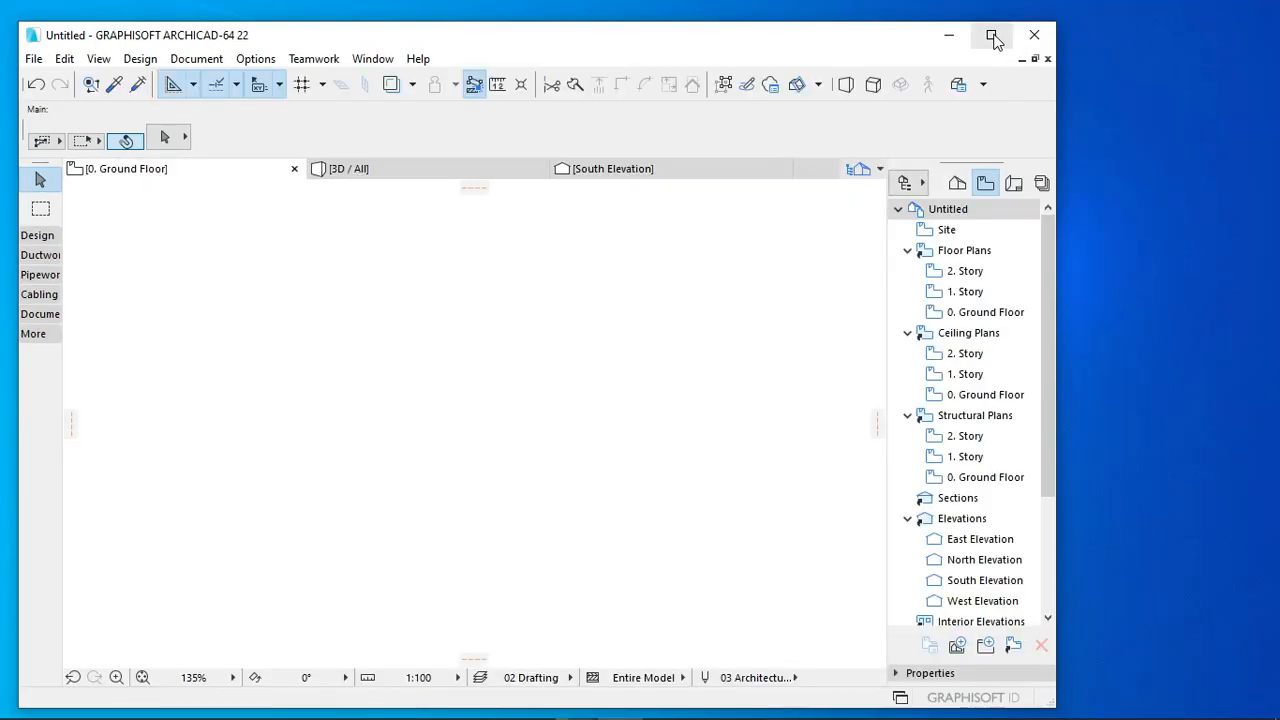
pyautogui.moveTo(850, 35); pyautogui.dragTo(1074, 34)
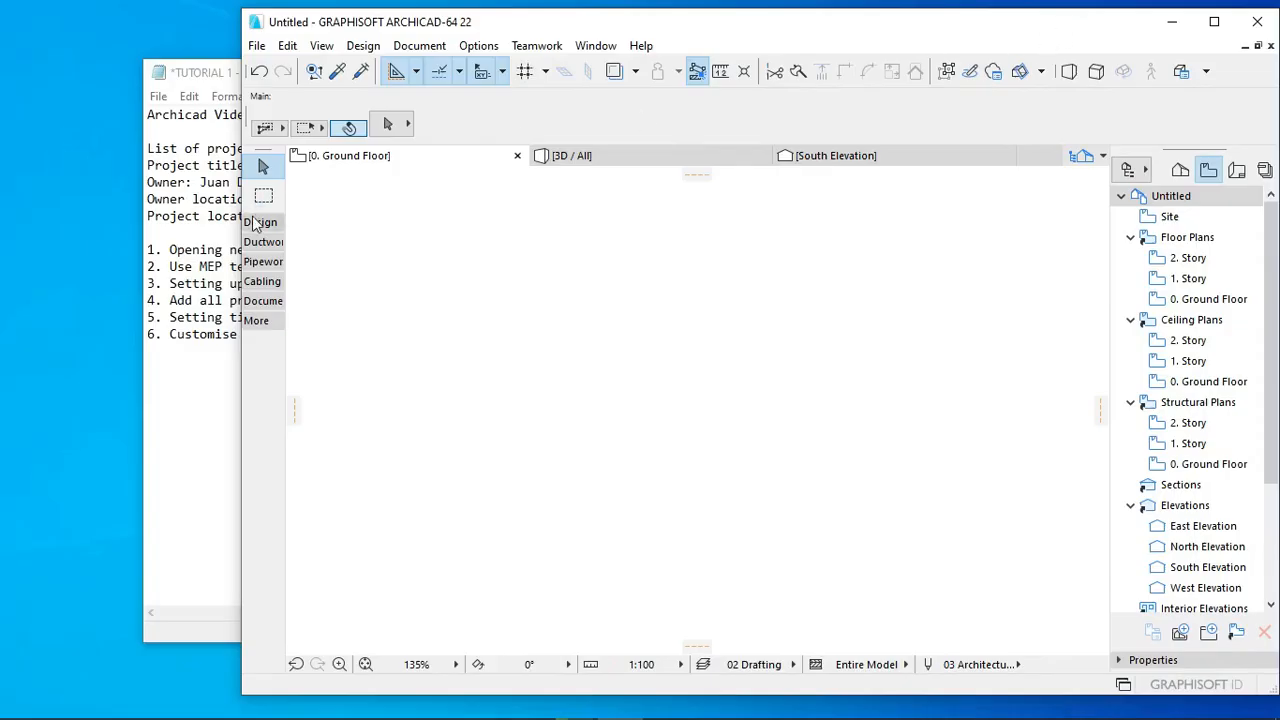
pyautogui.click(192, 106)
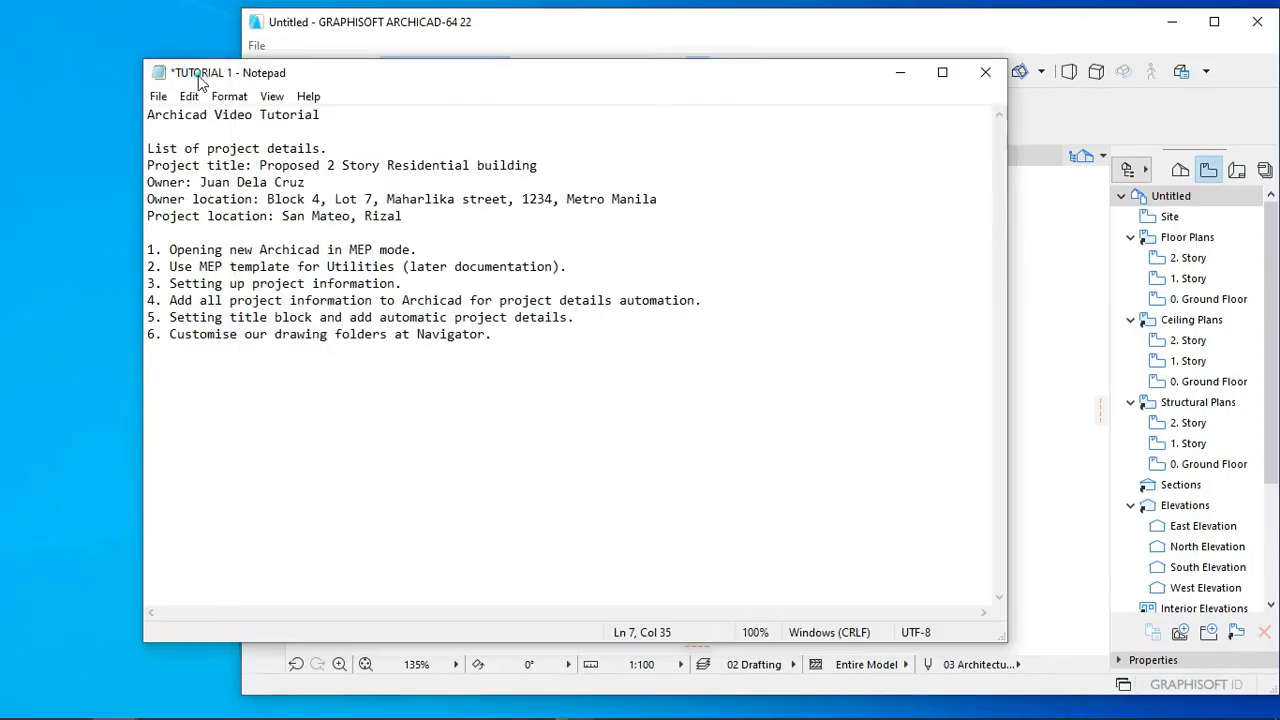
pyautogui.moveTo(233, 74); pyautogui.dragTo(150, 78)
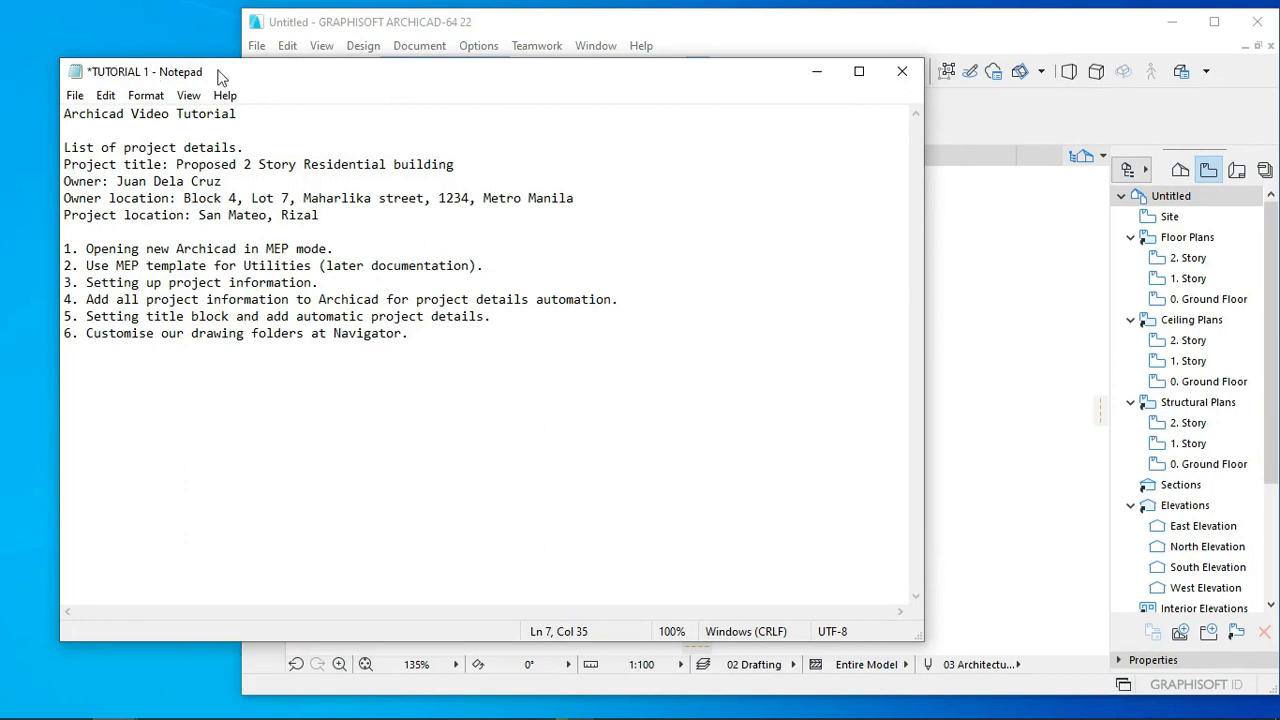
pyautogui.click(728, 27)
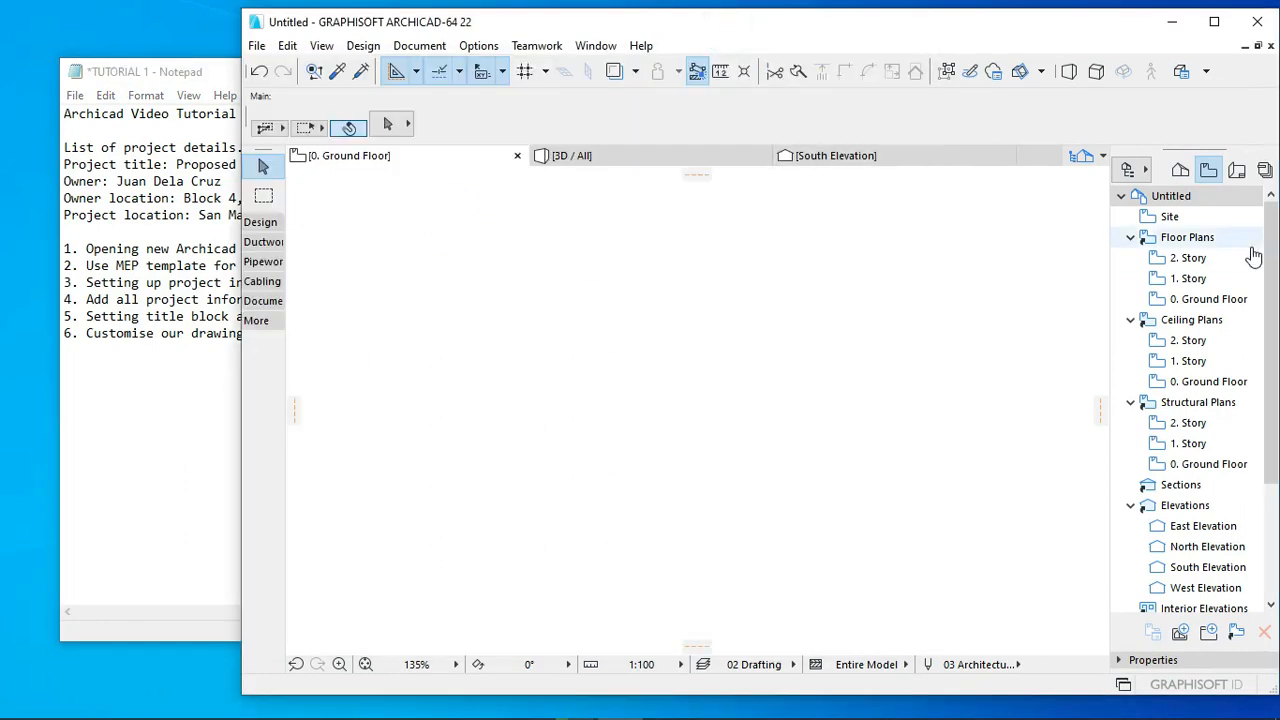
# Step: Open Project Info for the untitled project, shift its dialog aside and reposition the Notepad notes so their project details are readable
pyautogui.rightClick(1190, 205)
pyautogui.click(1120, 290)
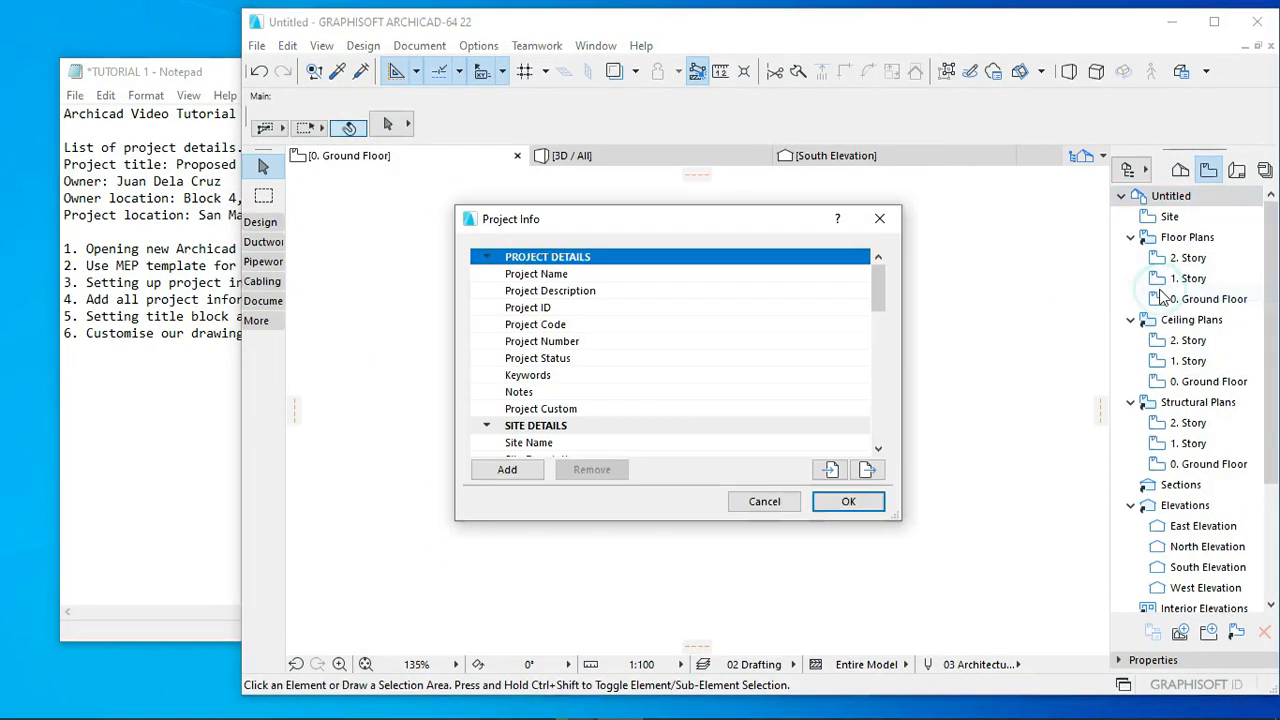
pyautogui.moveTo(620, 224); pyautogui.dragTo(708, 215)
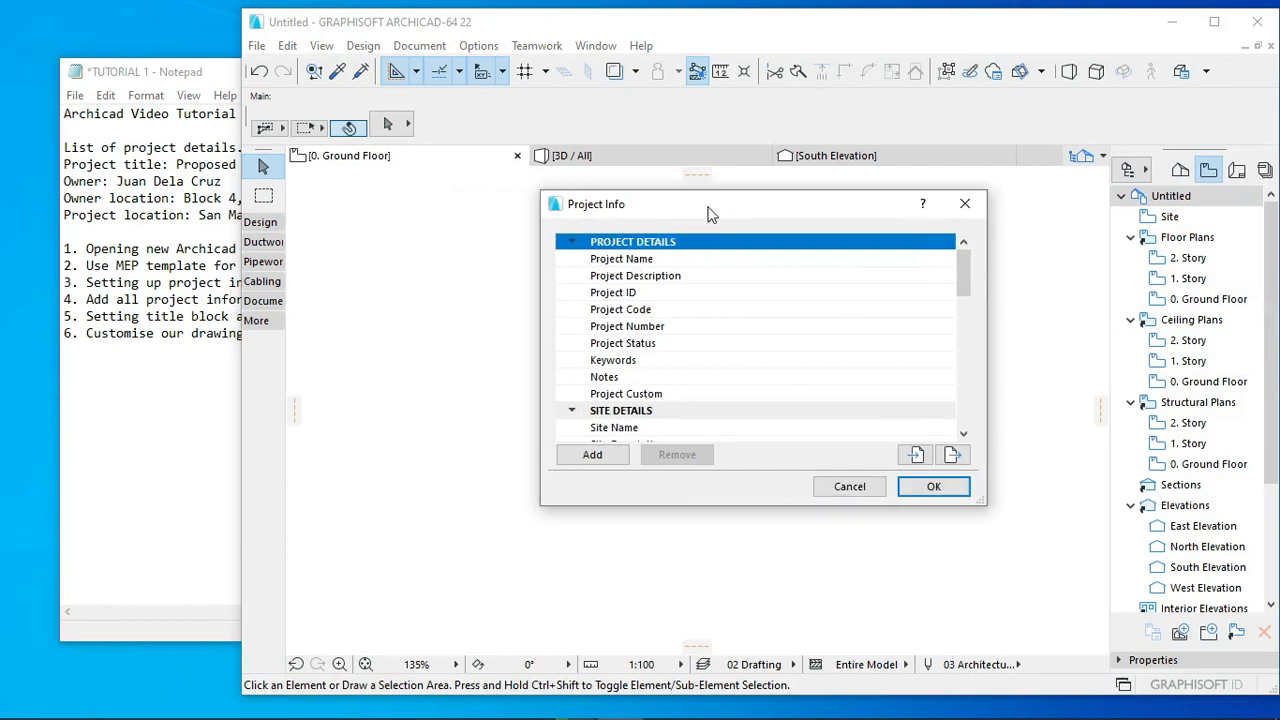
pyautogui.click(188, 74)
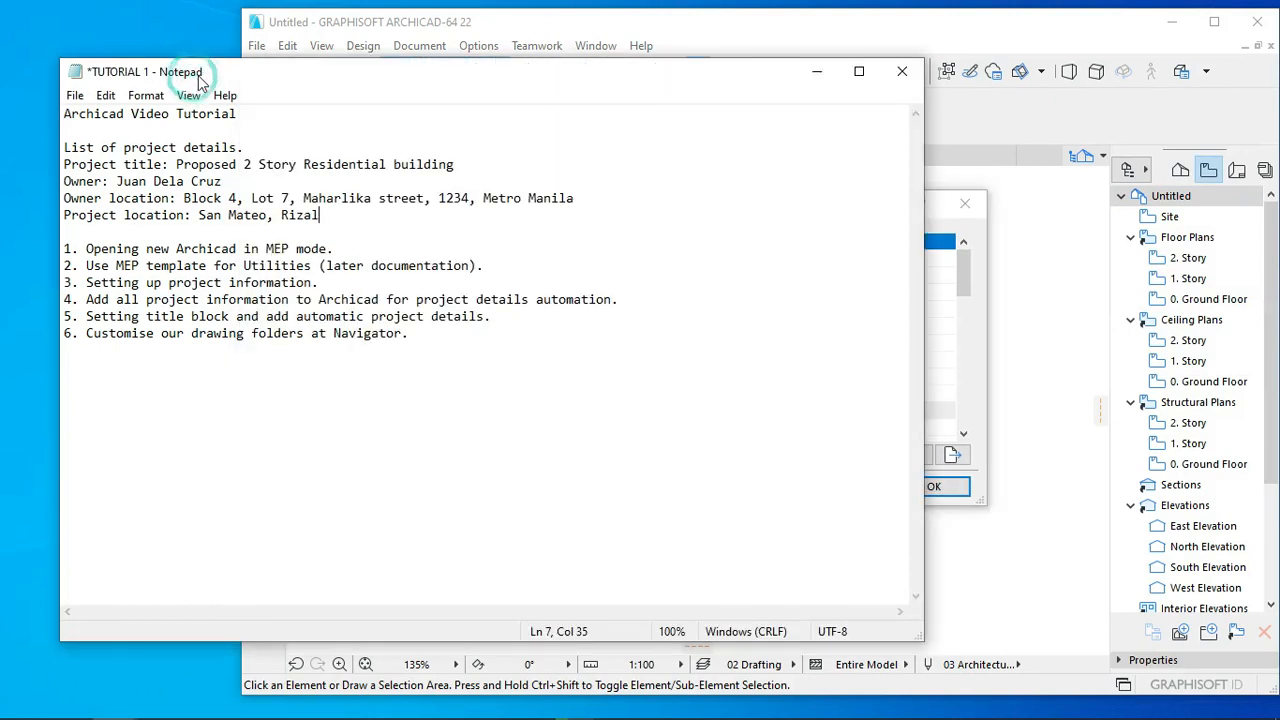
pyautogui.moveTo(198, 80); pyautogui.dragTo(125, 80)
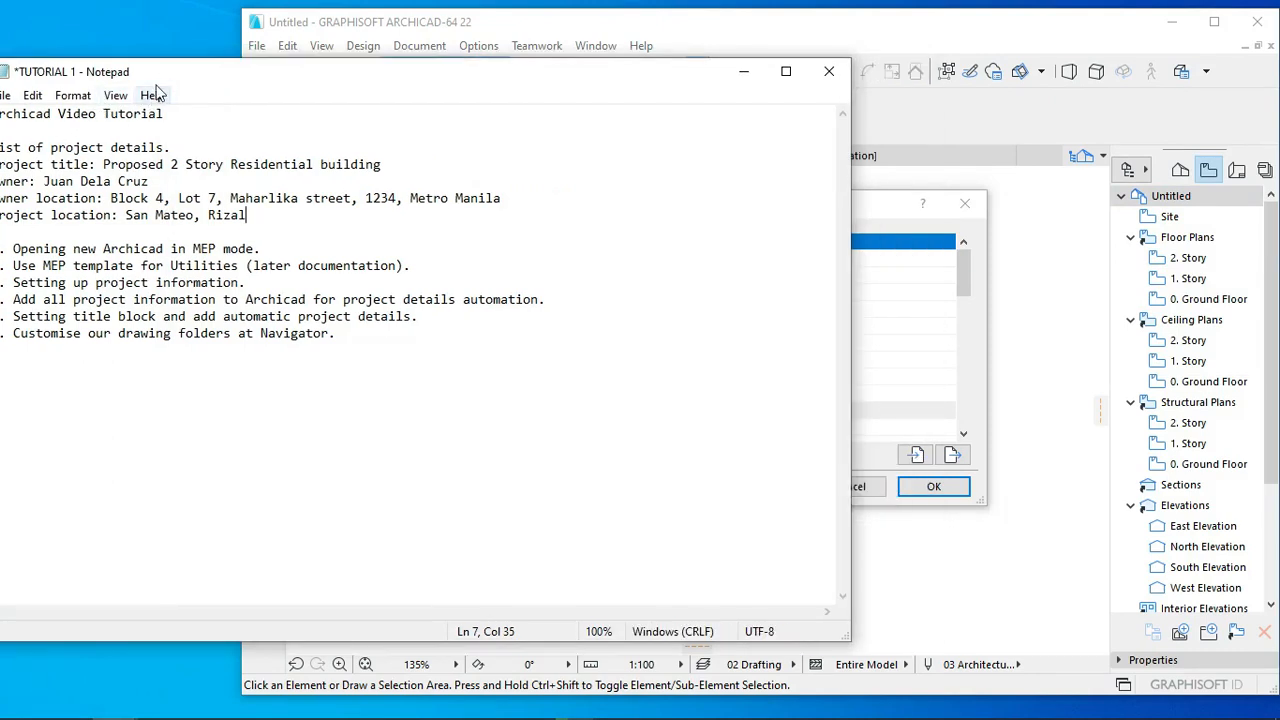
pyautogui.moveTo(200, 60); pyautogui.dragTo(237, 56)
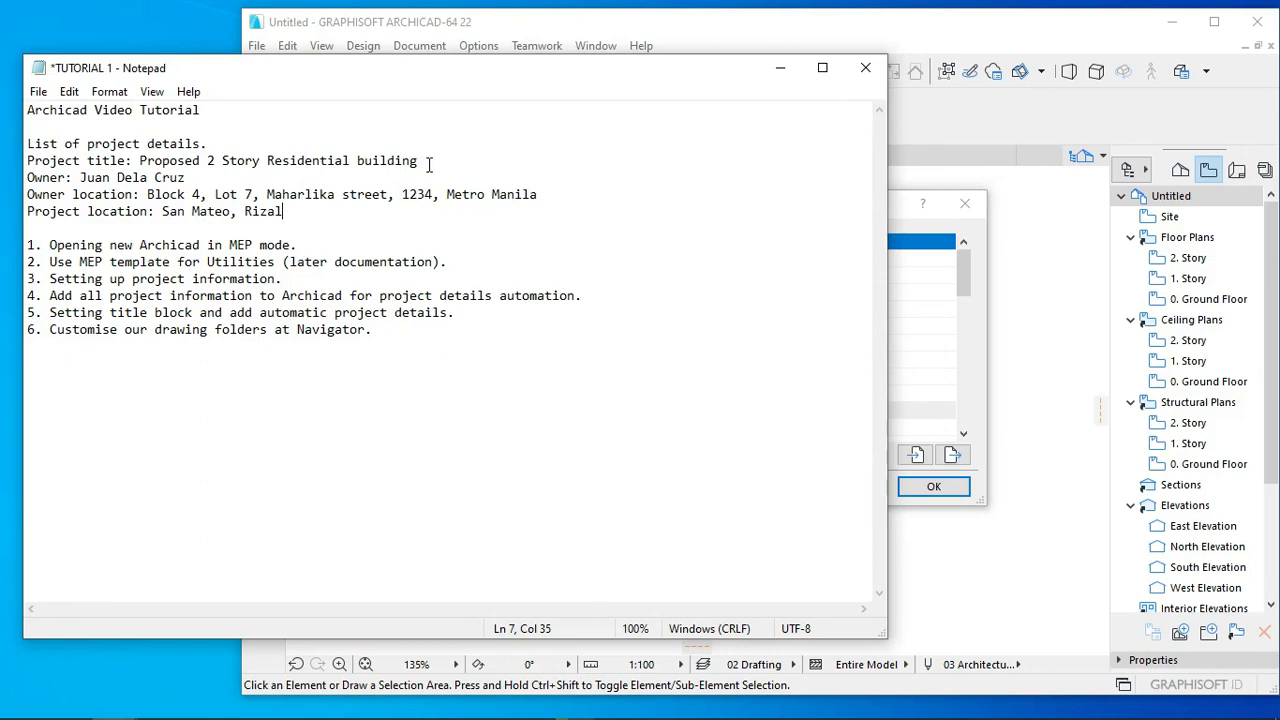
# Step: Capitalize "Building" in the project title line of the Notepad notes and copy the full title
pyautogui.click(365, 162)
pyautogui.press('BackSpace')
pyautogui.write('B')
pyautogui.moveTo(439, 160); pyautogui.dragTo(140, 160)
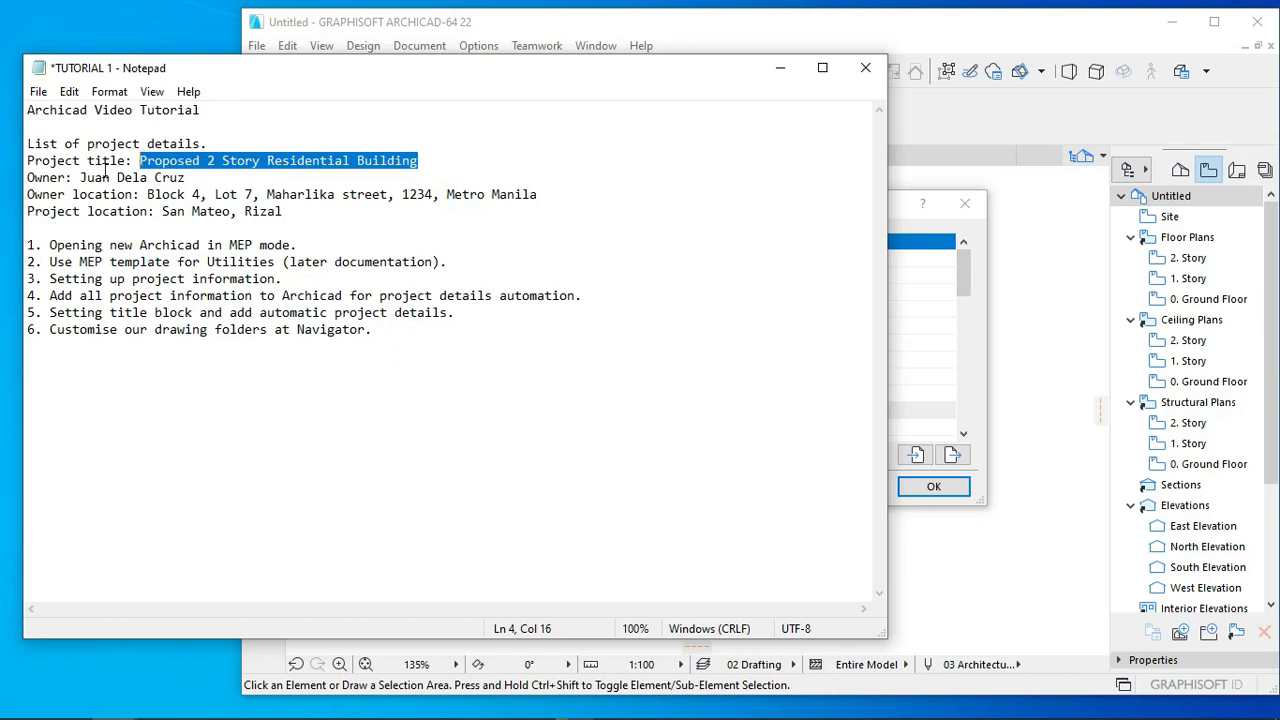
# Step: Switch back to Project Info in ARCHICAD and set the Project Name to "Proposed 2 Story Residential Building"
pyautogui.click(915, 237)
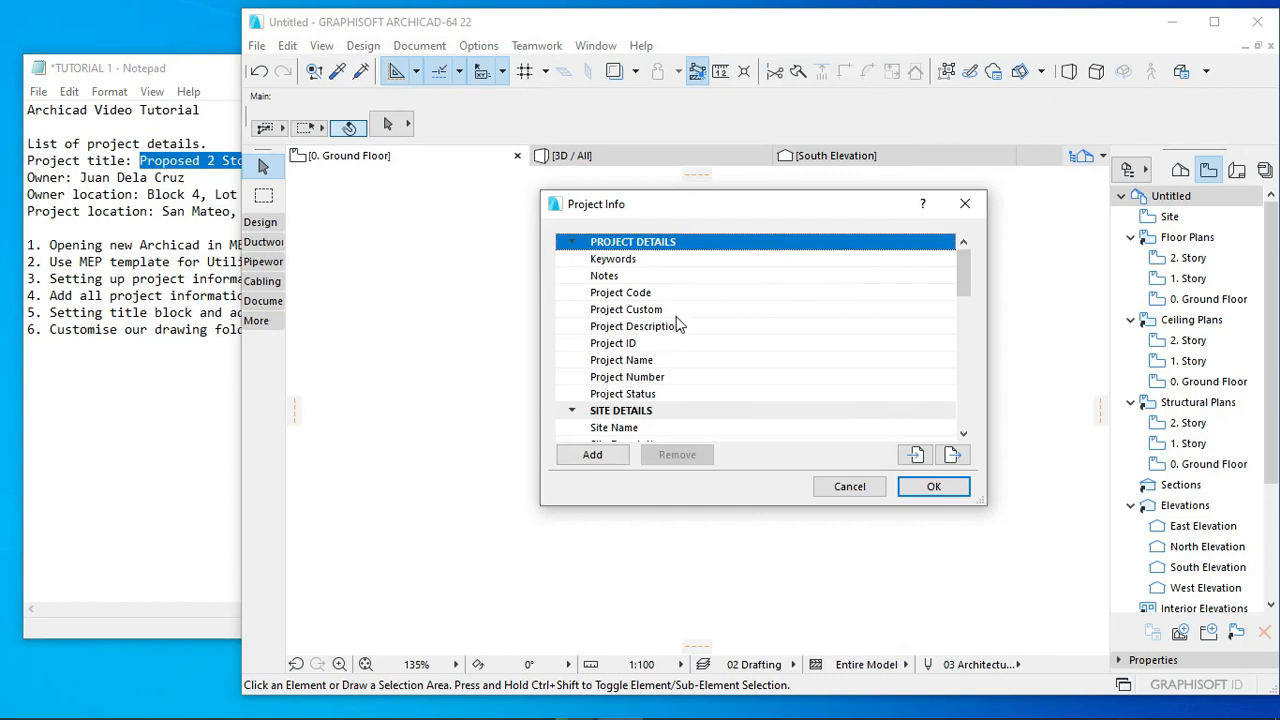
pyautogui.click(710, 333)
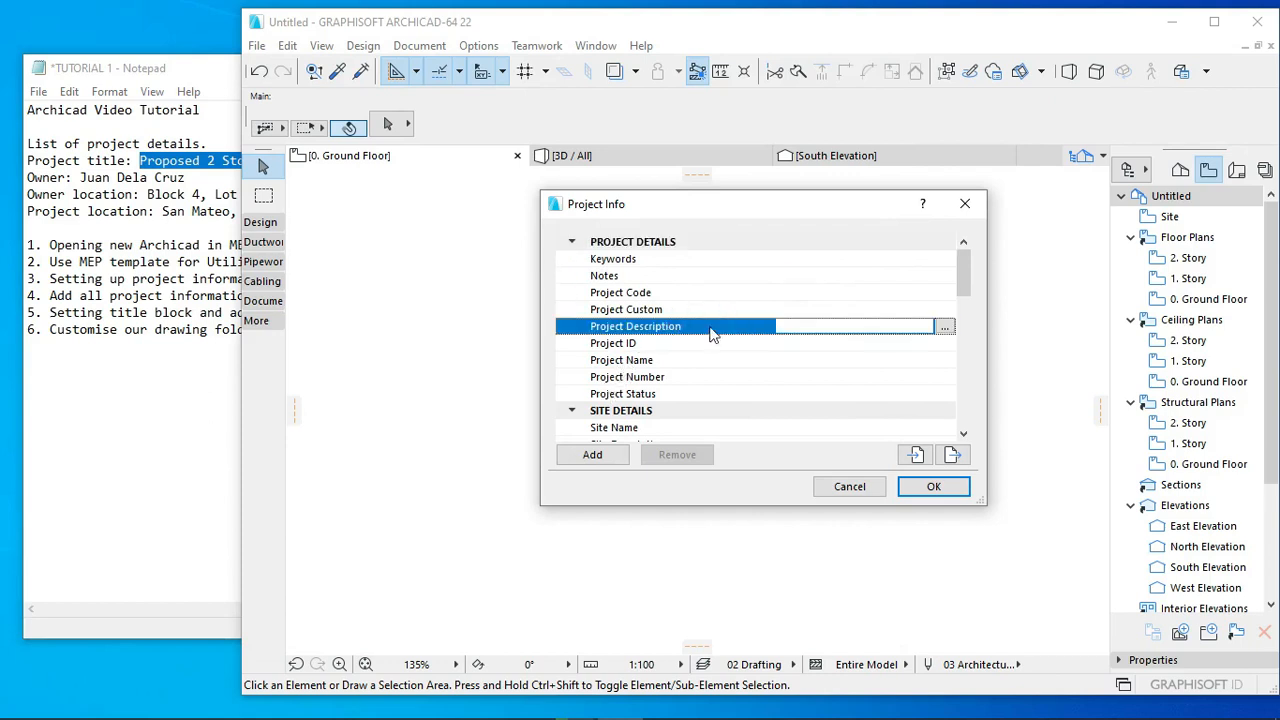
pyautogui.click(821, 326)
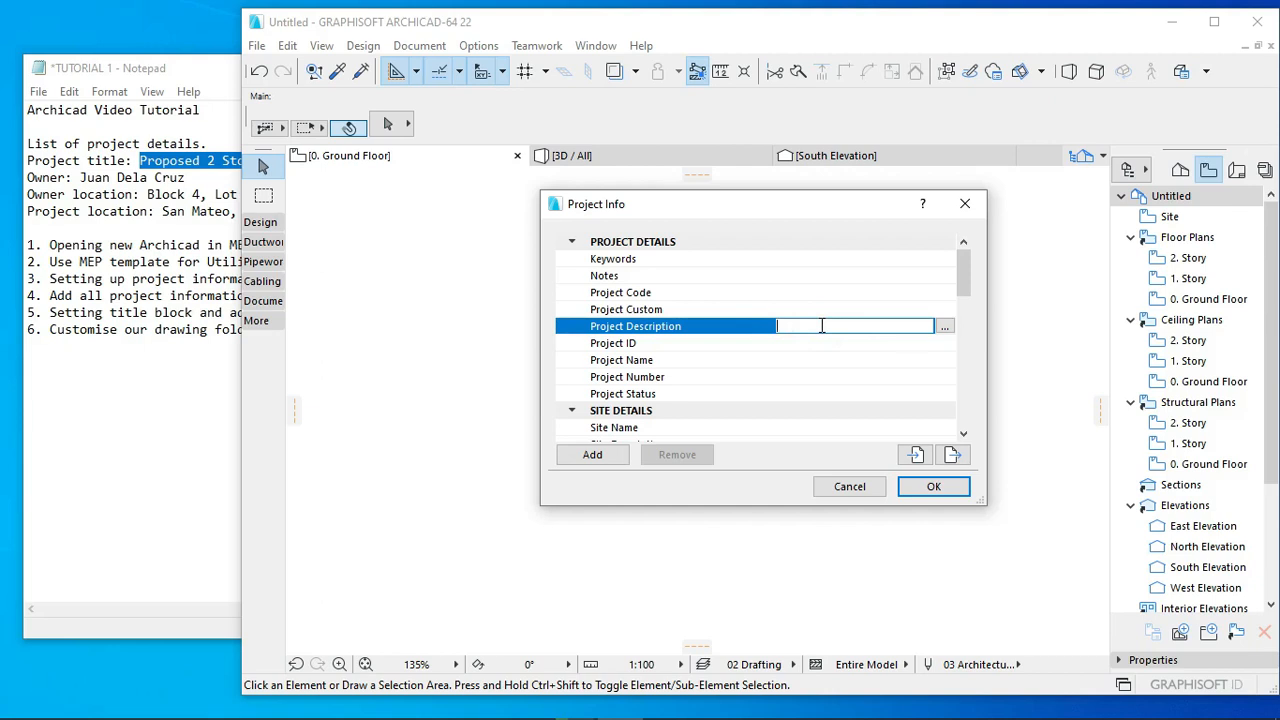
pyautogui.click(745, 360)
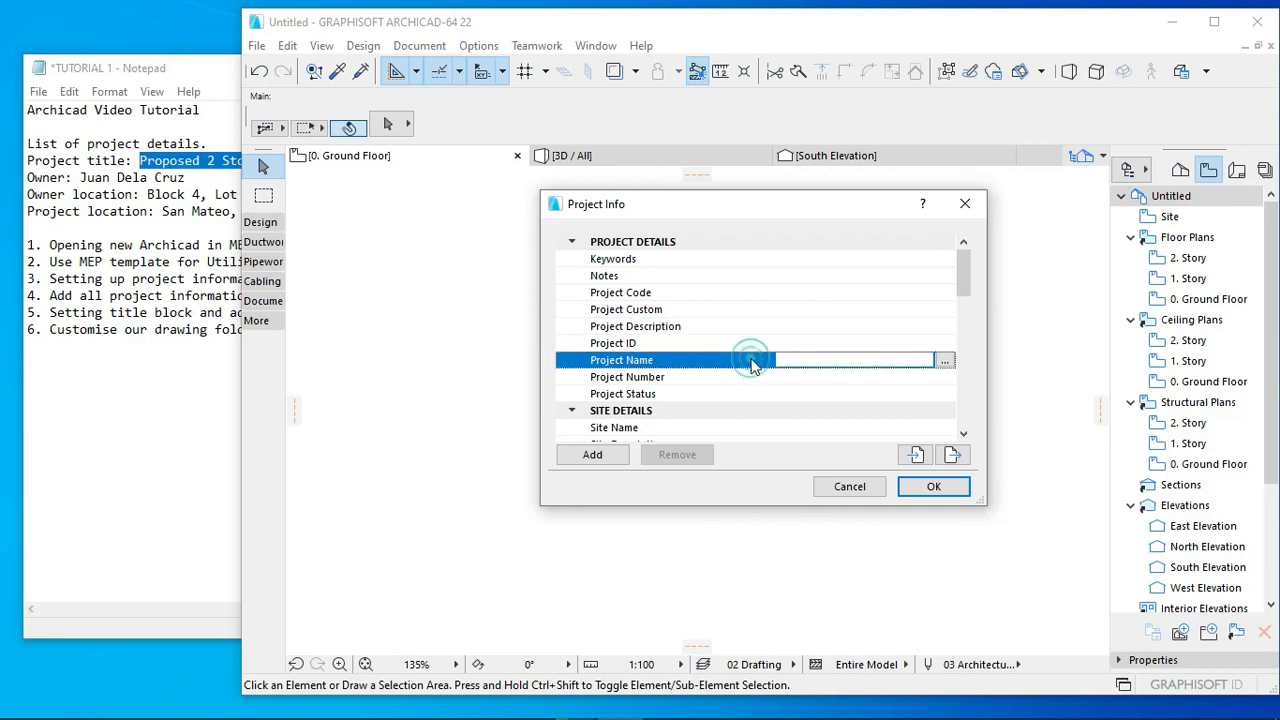
pyautogui.click(814, 360)
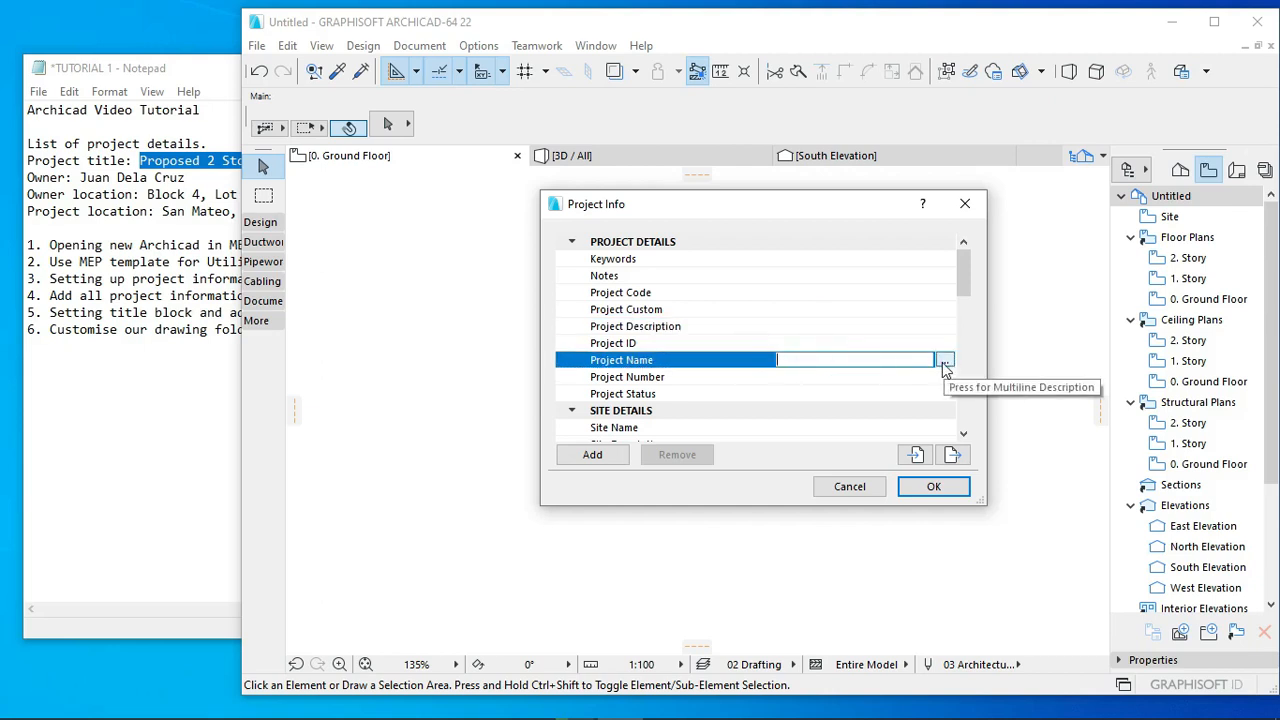
pyautogui.click(945, 362)
pyautogui.click(735, 195)
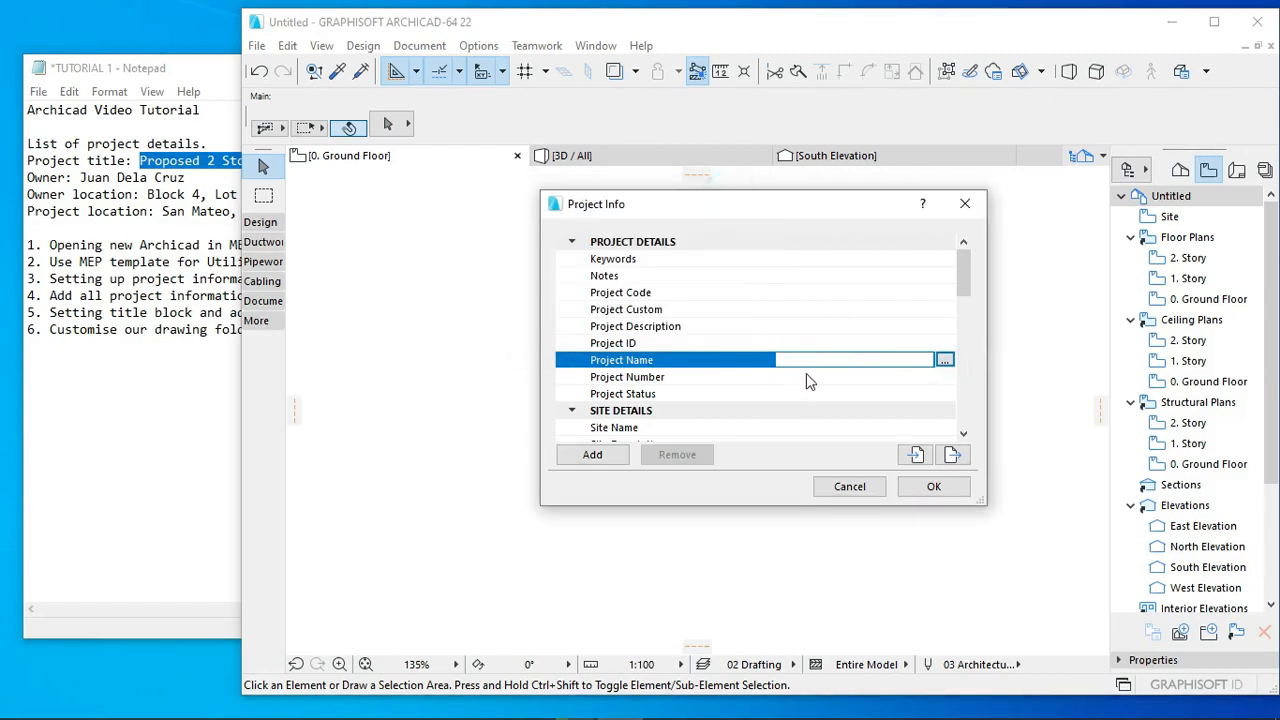
pyautogui.click(813, 360)
pyautogui.write('Proposed 2 Story Residential Building')
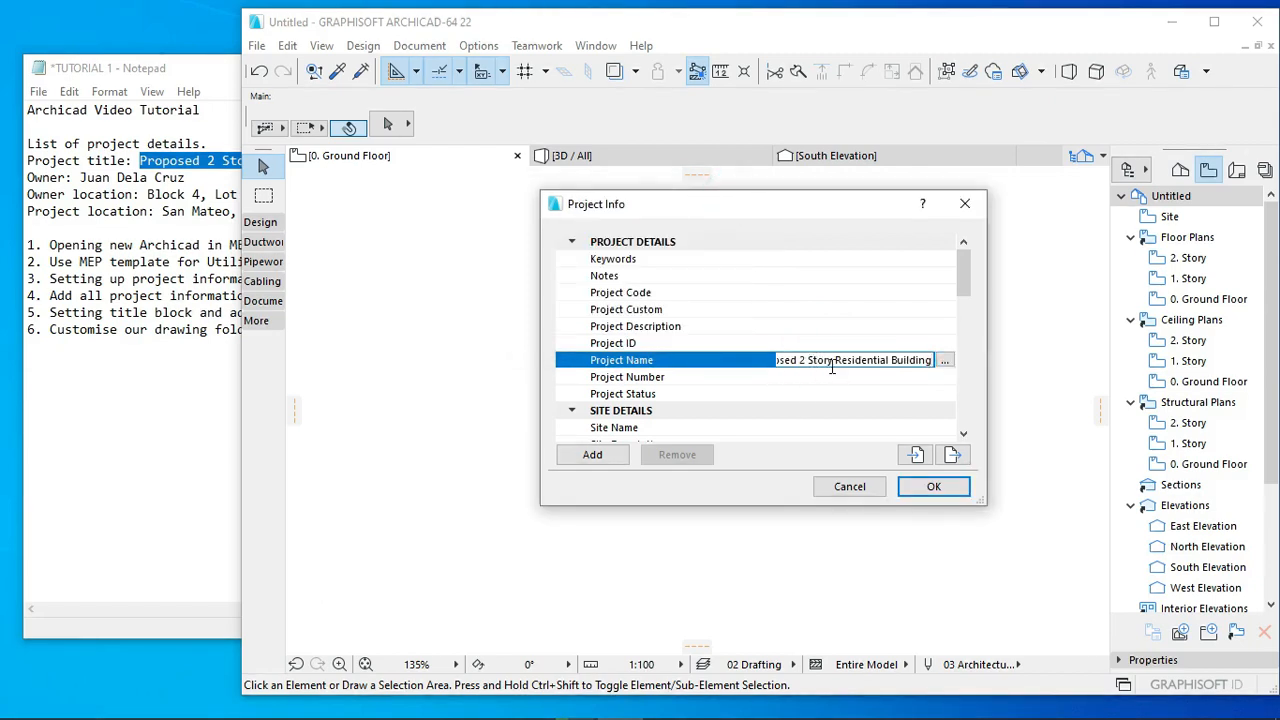
# Step: Set the Project Description to "Proposed 2 Story Residential Building"
pyautogui.click(820, 327)
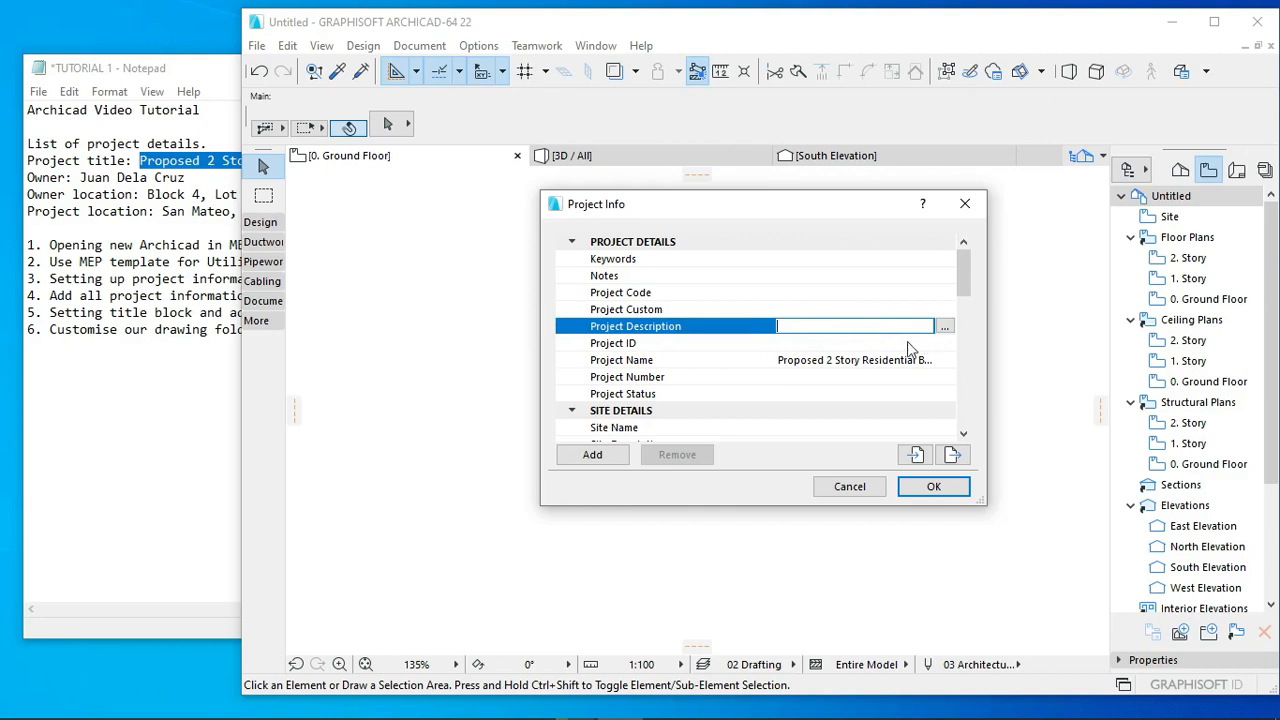
pyautogui.click(836, 362)
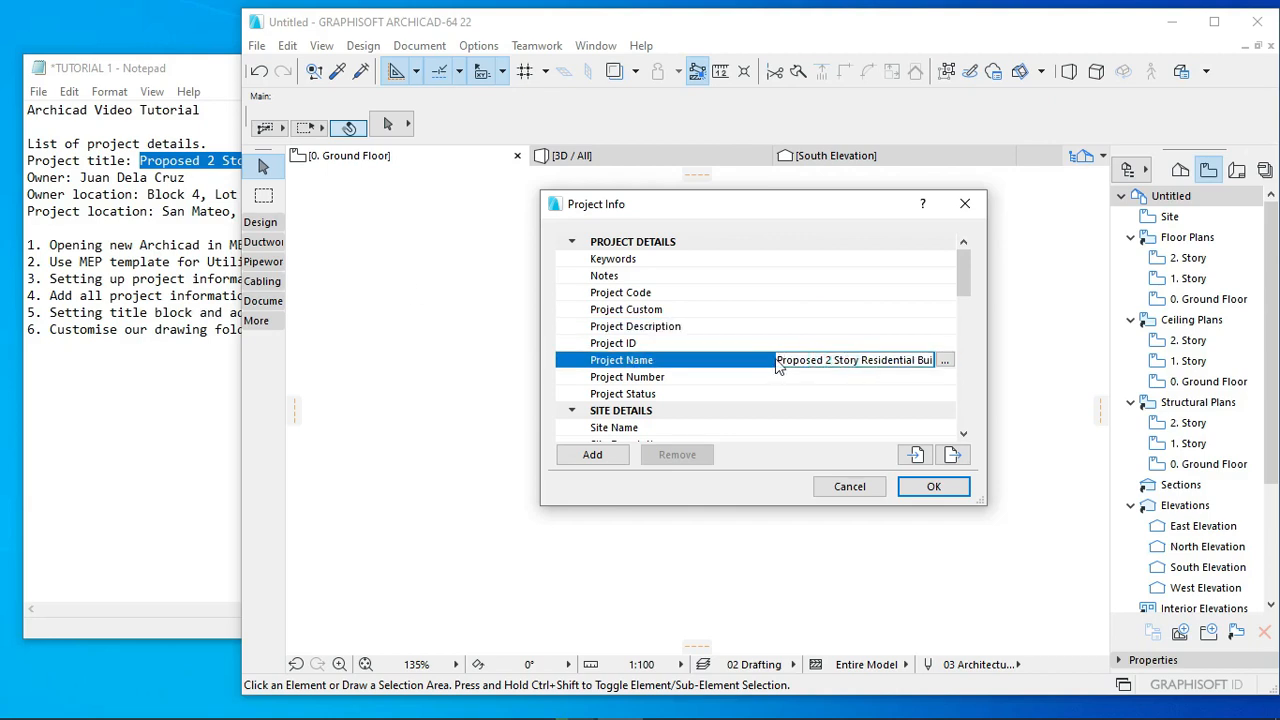
pyautogui.click(837, 326)
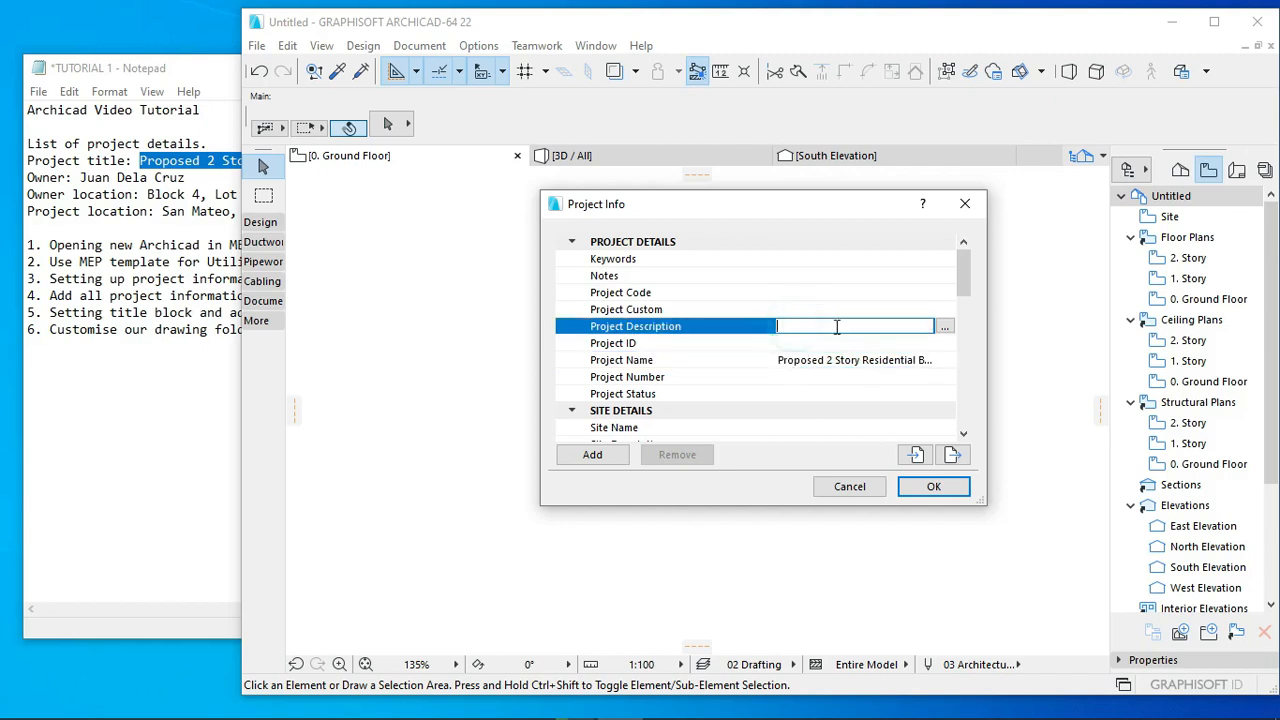
pyautogui.write('Proposed 2 Story Residential Building')
# Step: Shorten the Project Name to "Residential"
pyautogui.click(828, 360)
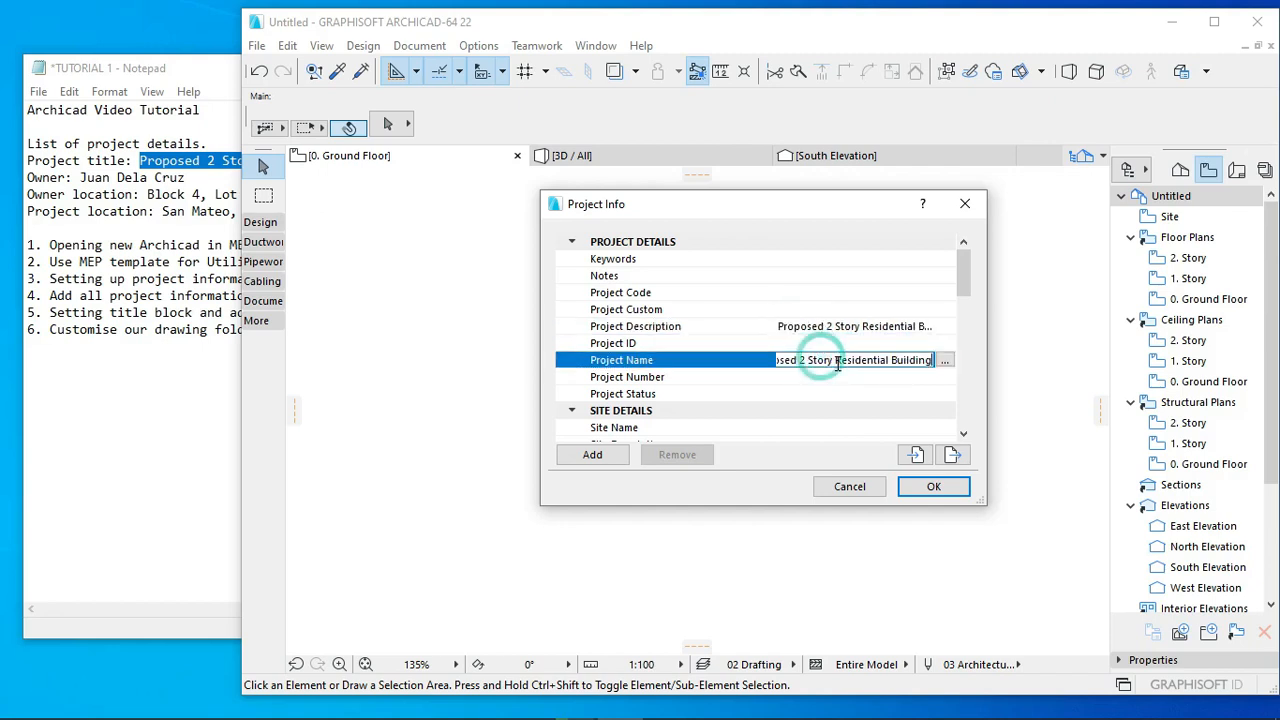
pyautogui.moveTo(838, 360); pyautogui.dragTo(738, 362)
pyautogui.press('BackSpace')
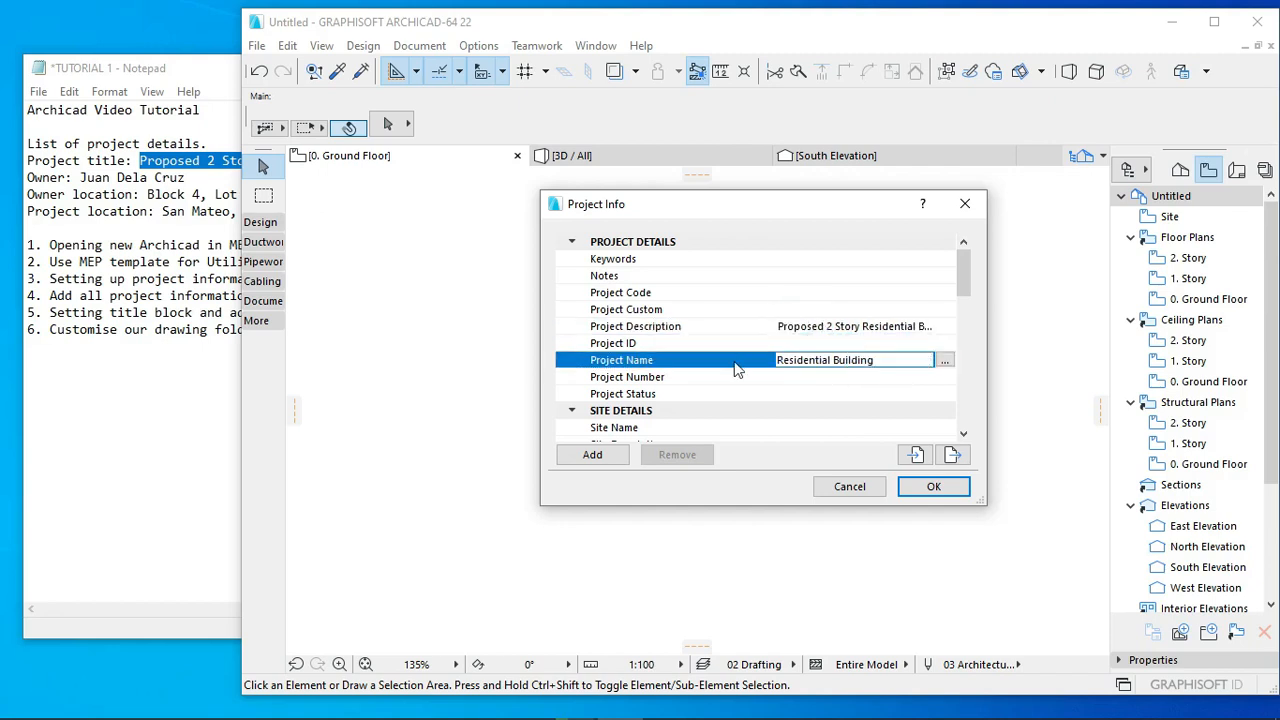
pyautogui.moveTo(882, 363); pyautogui.dragTo(843, 365)
pyautogui.write('l')
pyautogui.click(845, 327)
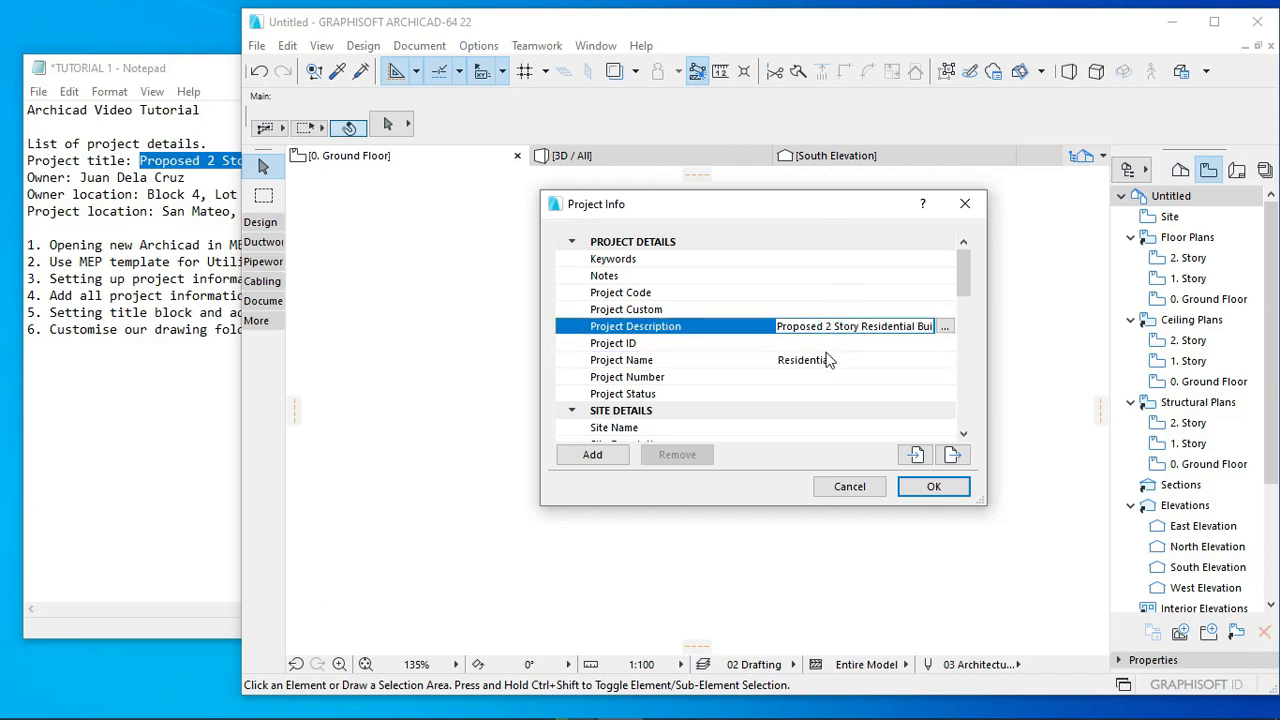
# Step: Set the Project Number to 001 and the Project Status to "Schematic Design"
pyautogui.click(812, 377)
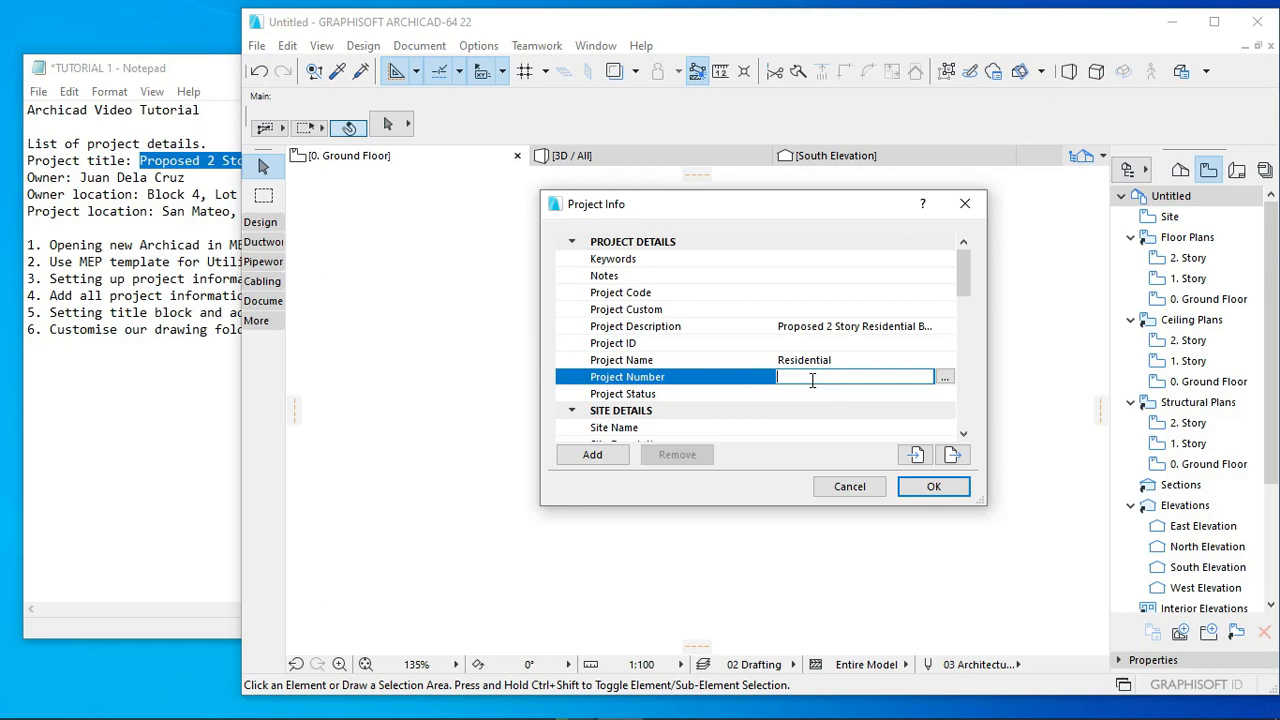
pyautogui.write('001')
pyautogui.click(765, 393)
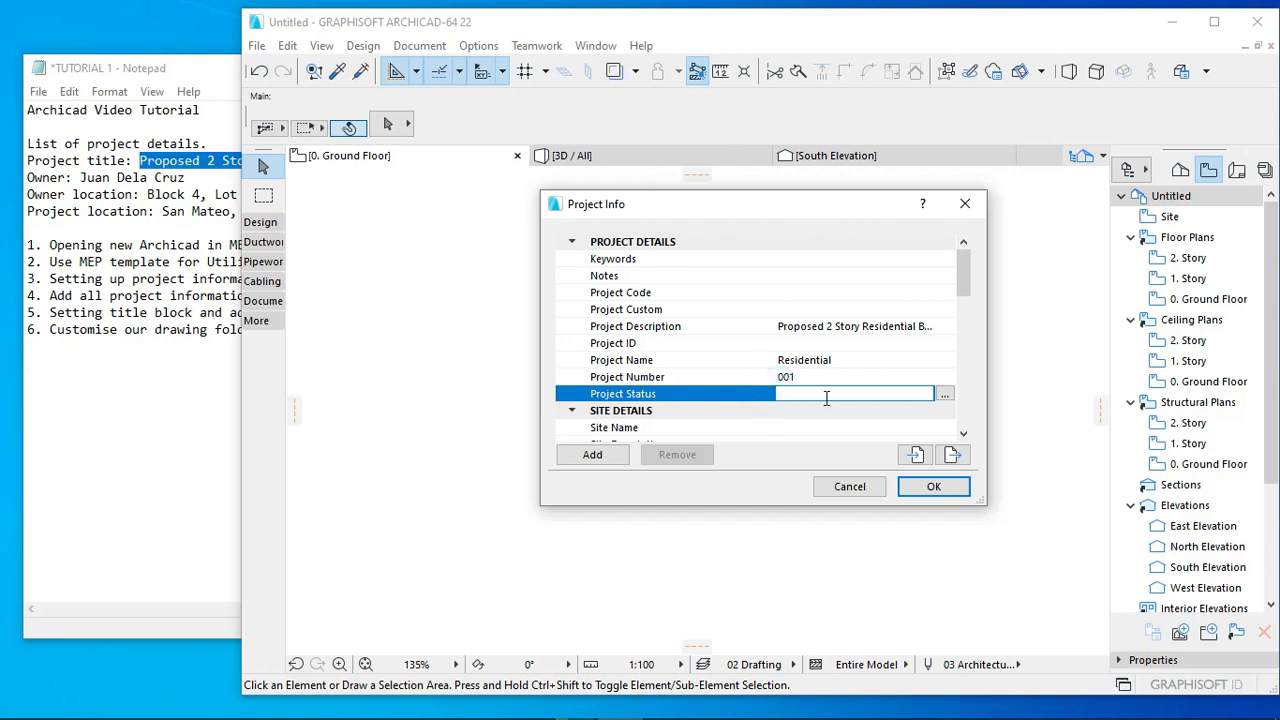
pyautogui.moveTo(964, 269); pyautogui.dragTo(966, 279)
pyautogui.click(815, 376)
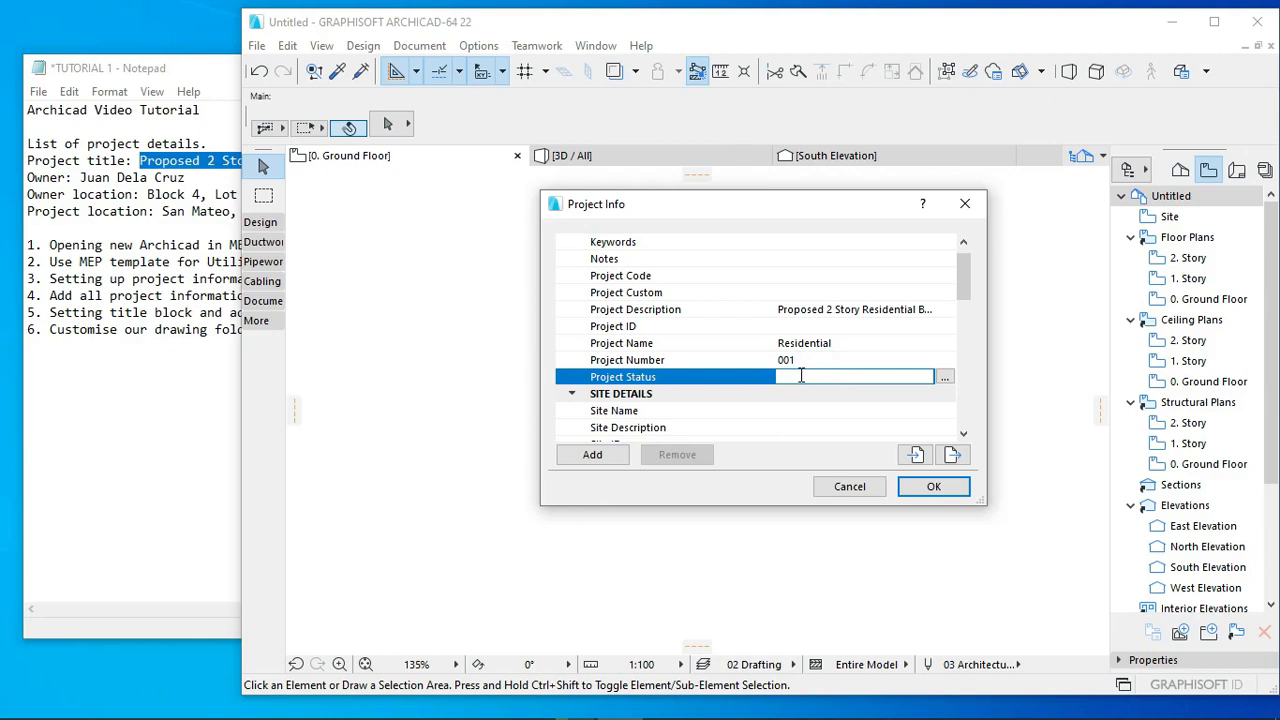
pyautogui.write('Schematic Design')
pyautogui.scroll(1, 674, 277)
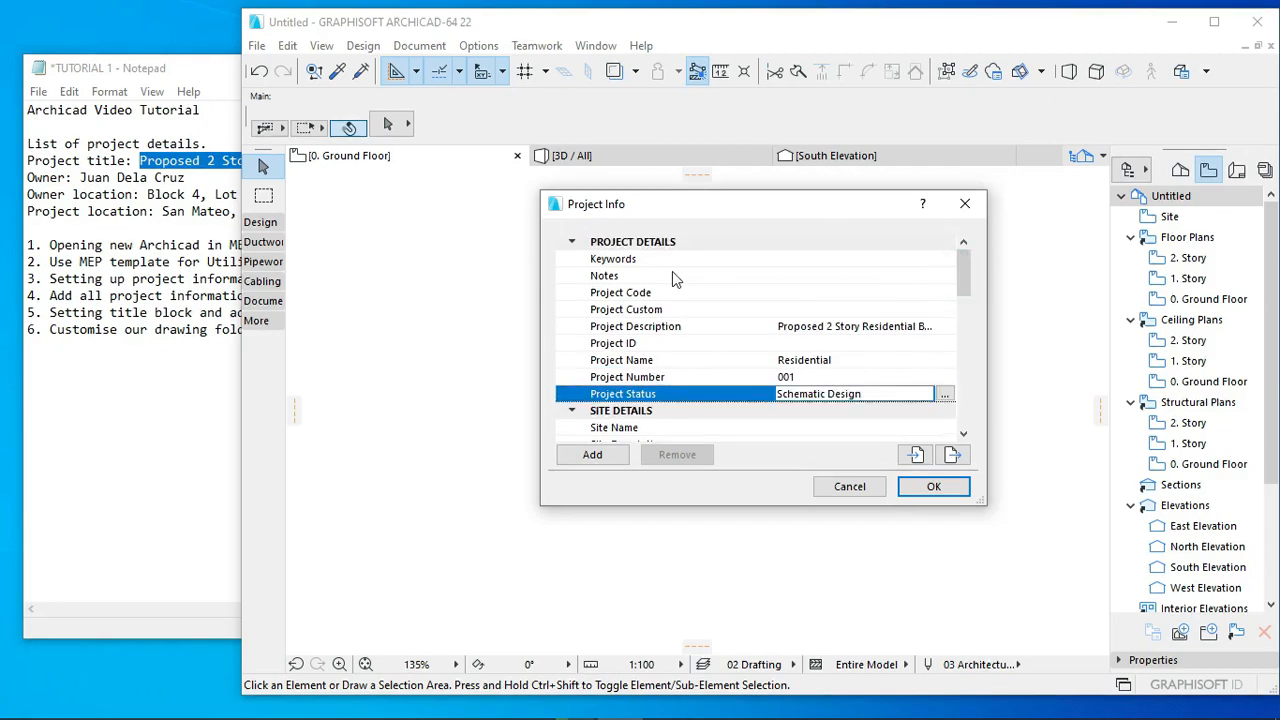
# Step: Look through the remaining Project Details fields and the Site Details fields down to Site Full Address without filling them in
pyautogui.click(686, 258)
pyautogui.click(851, 276)
pyautogui.click(840, 292)
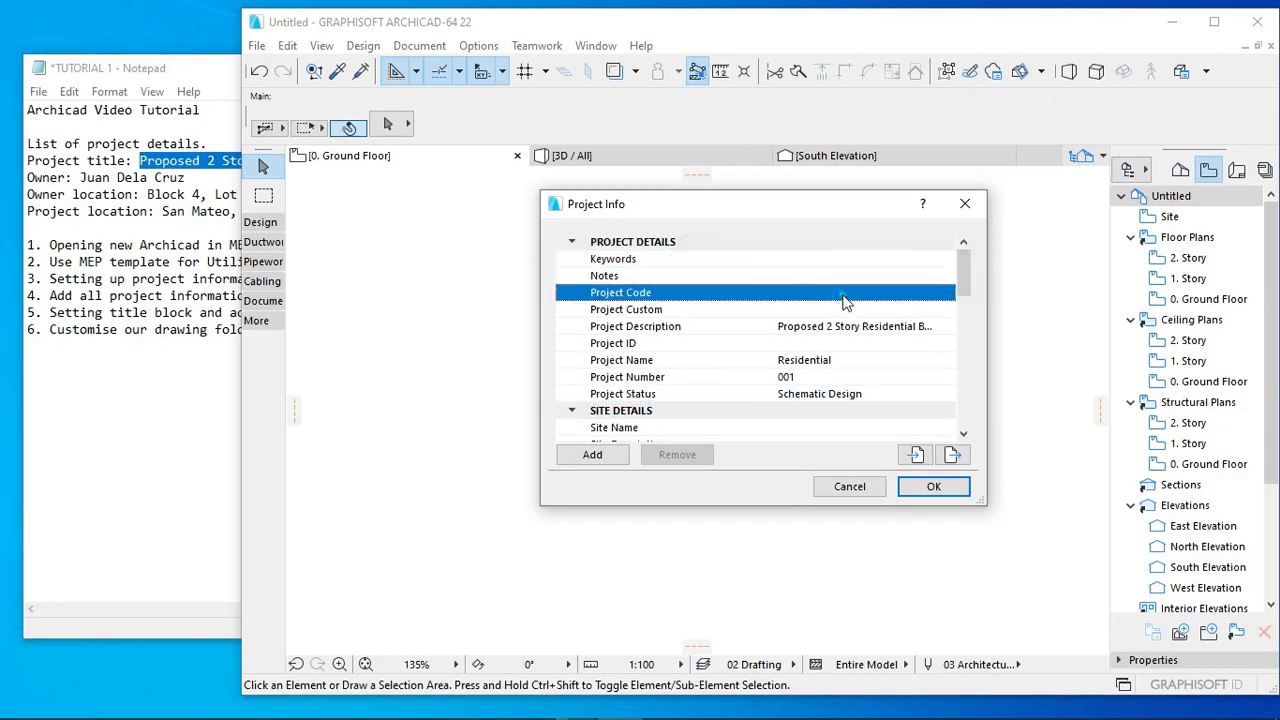
pyautogui.click(835, 309)
pyautogui.click(825, 342)
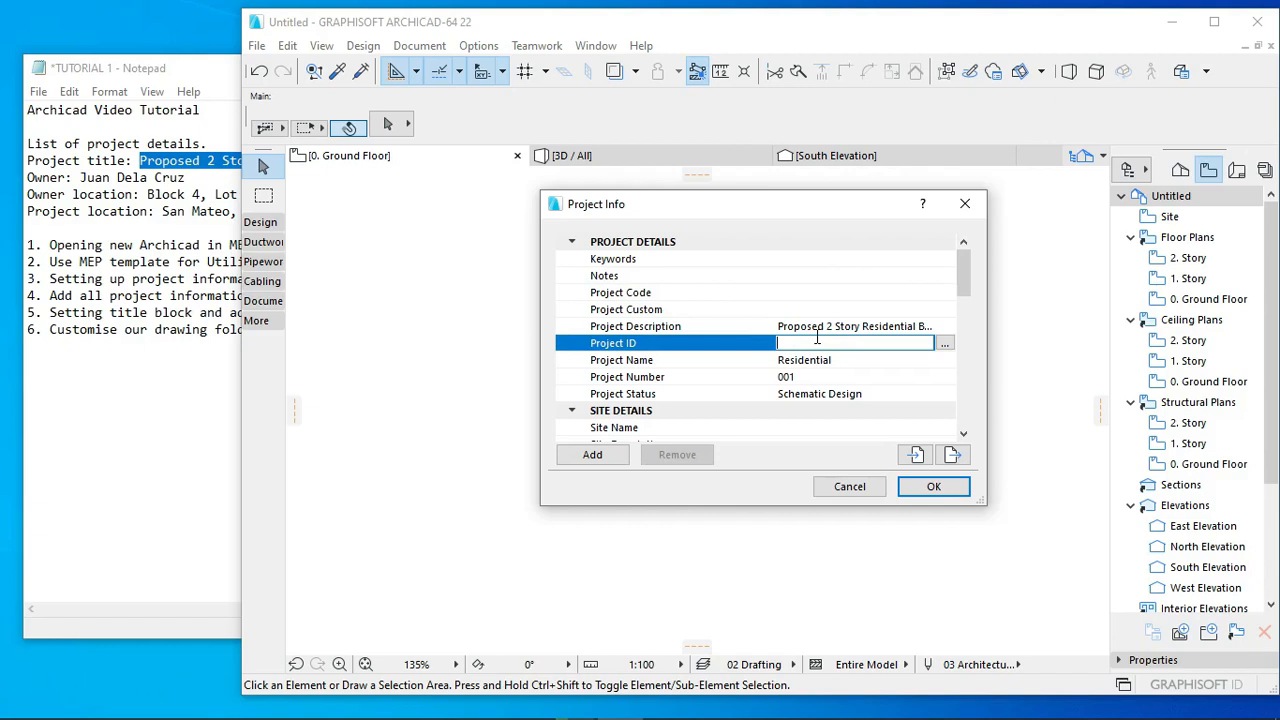
pyautogui.scroll(-1, 846, 338)
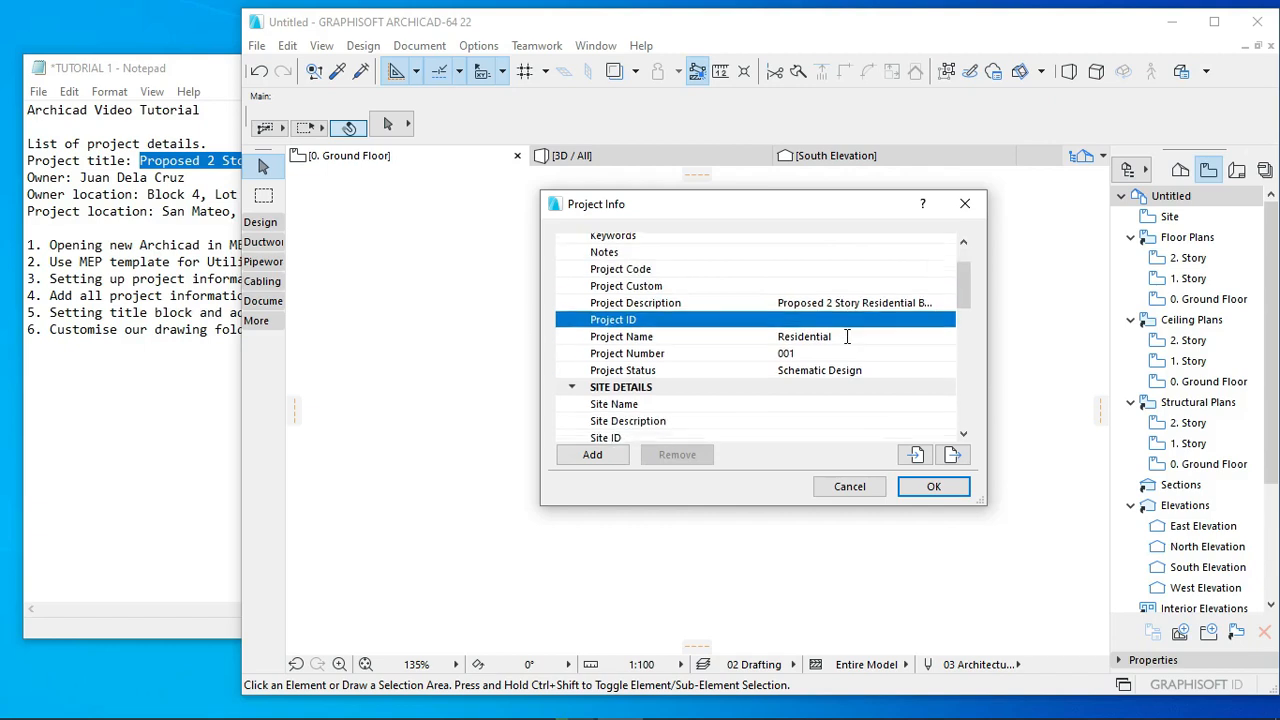
pyautogui.scroll(-1, 846, 343)
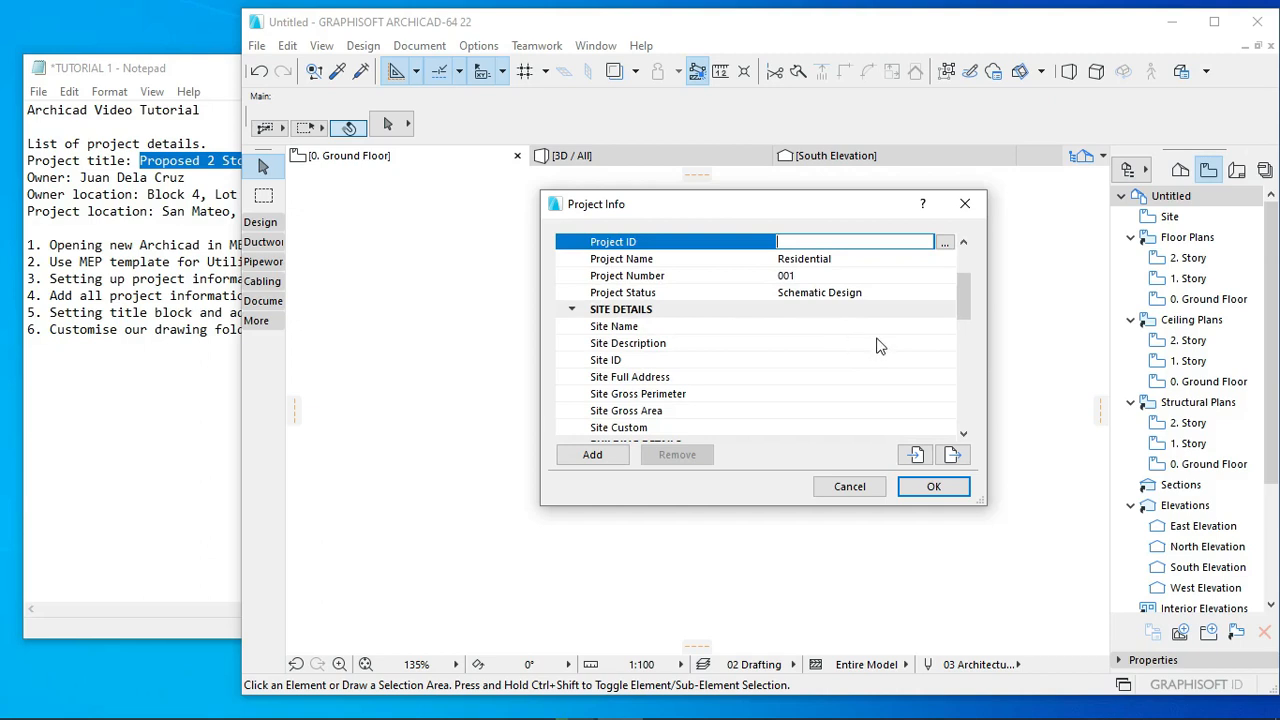
pyautogui.click(870, 328)
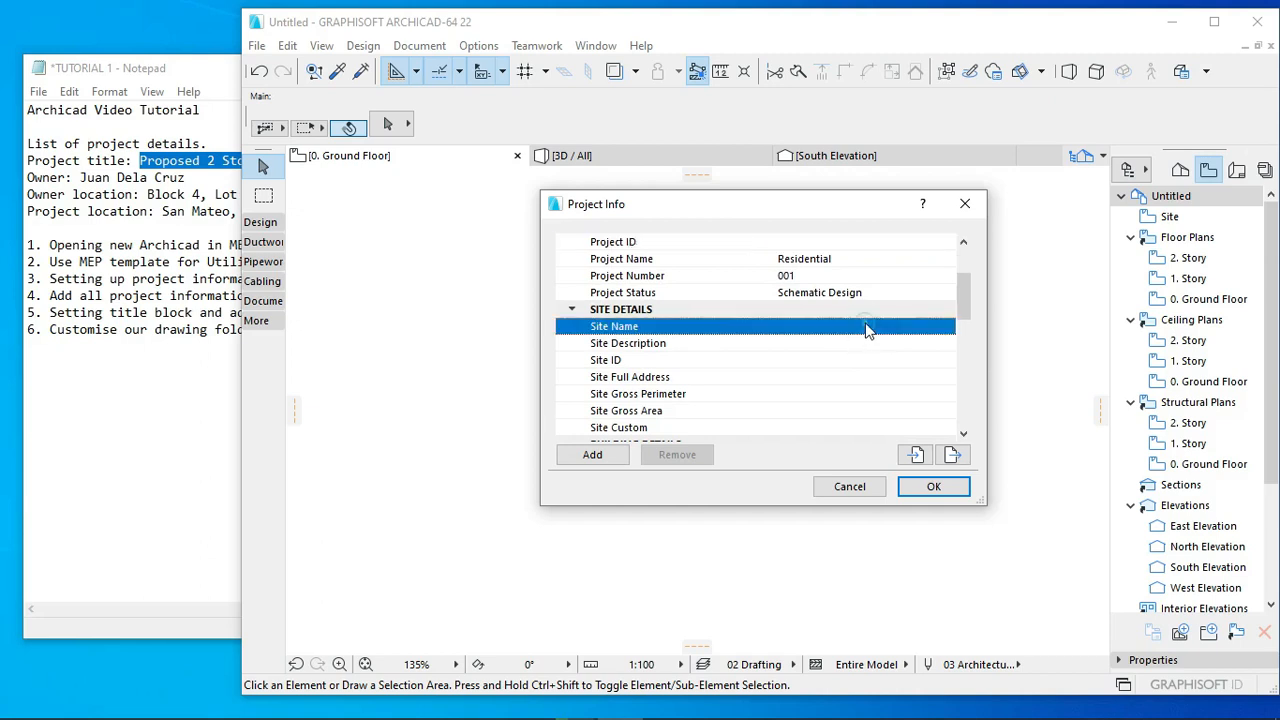
pyautogui.click(809, 344)
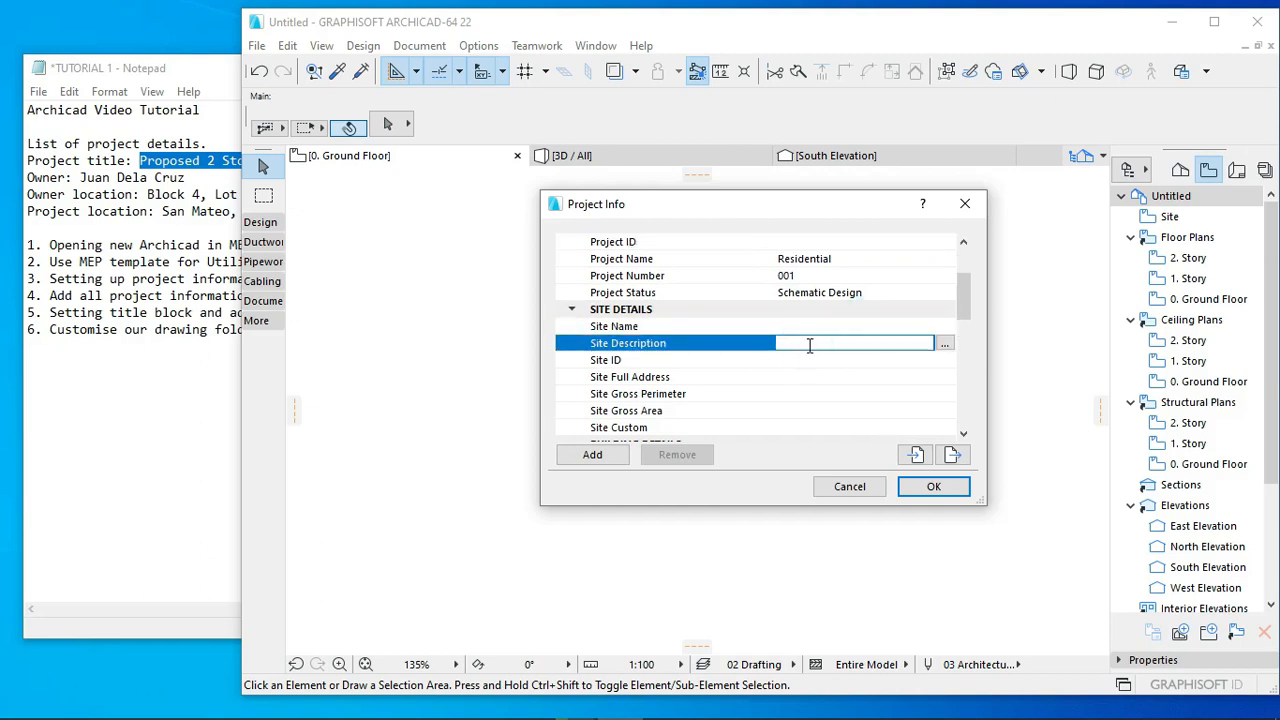
pyautogui.click(812, 327)
pyautogui.click(813, 342)
pyautogui.click(817, 362)
pyautogui.click(818, 377)
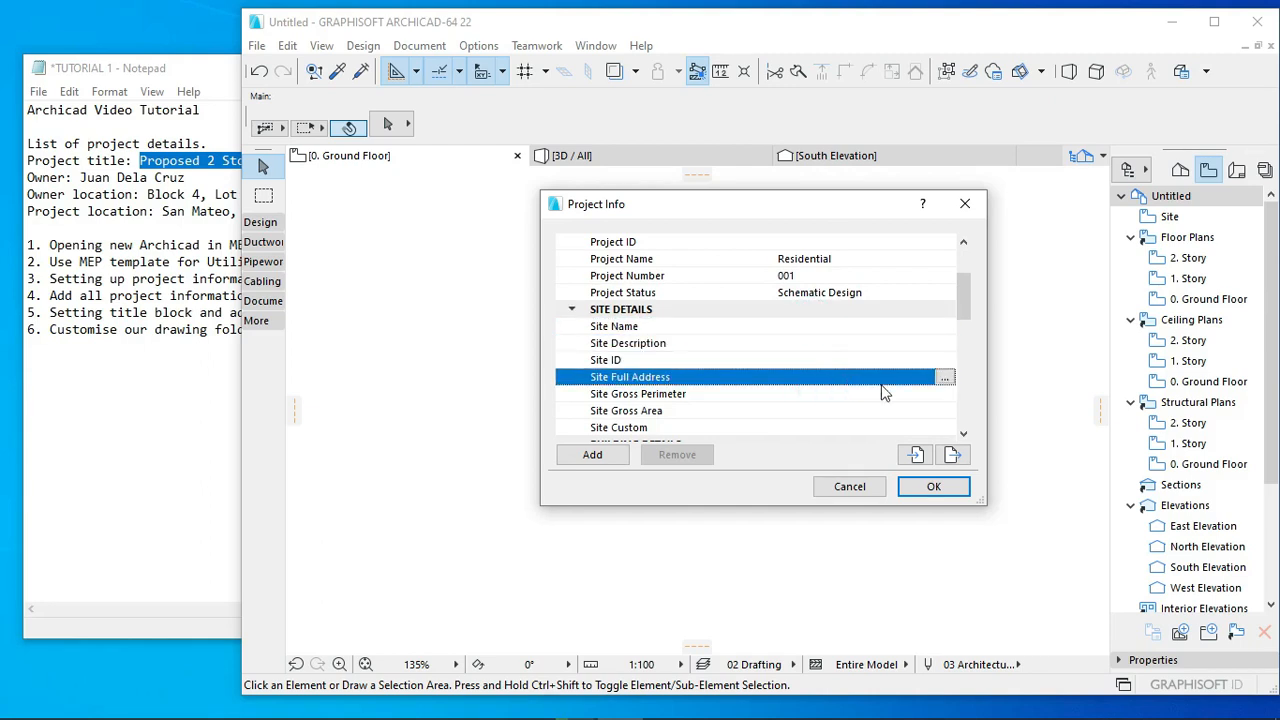
# Step: Copy the project location from the Notepad notes into the first address line of the Site Full Address in ARCHICAD
pyautogui.scroll(-1, 875, 392)
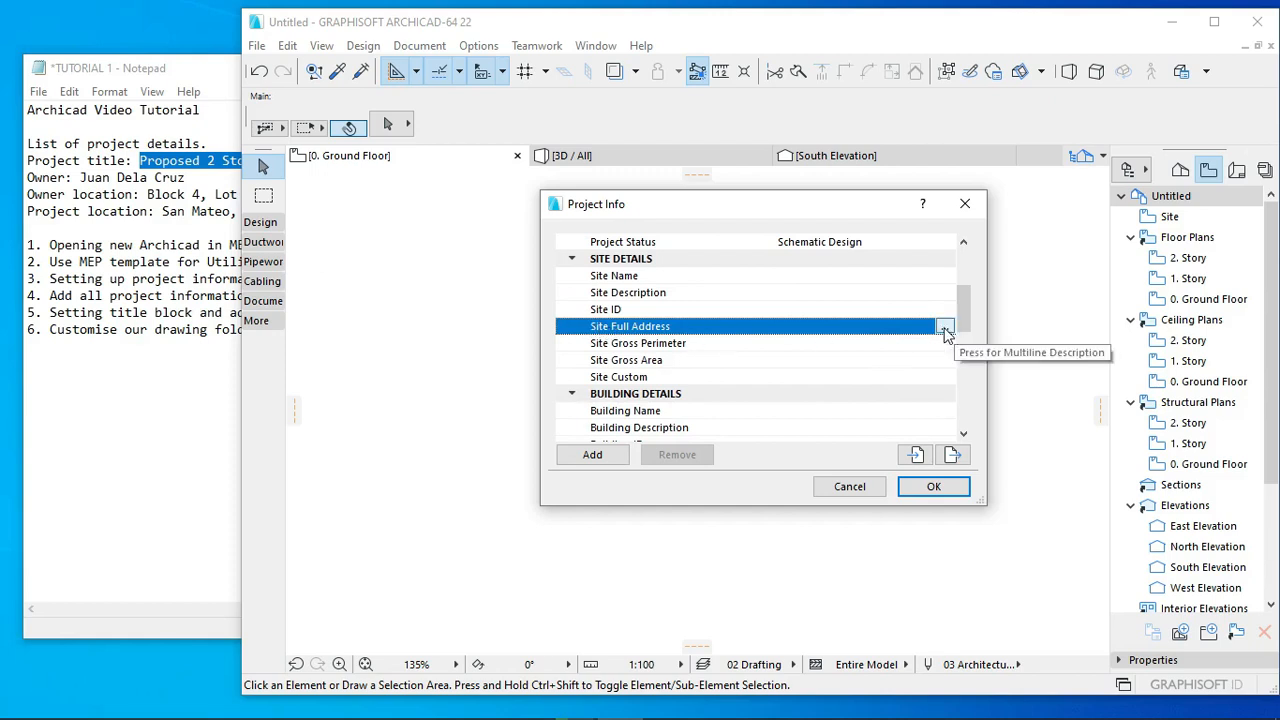
pyautogui.click(945, 327)
pyautogui.click(80, 245)
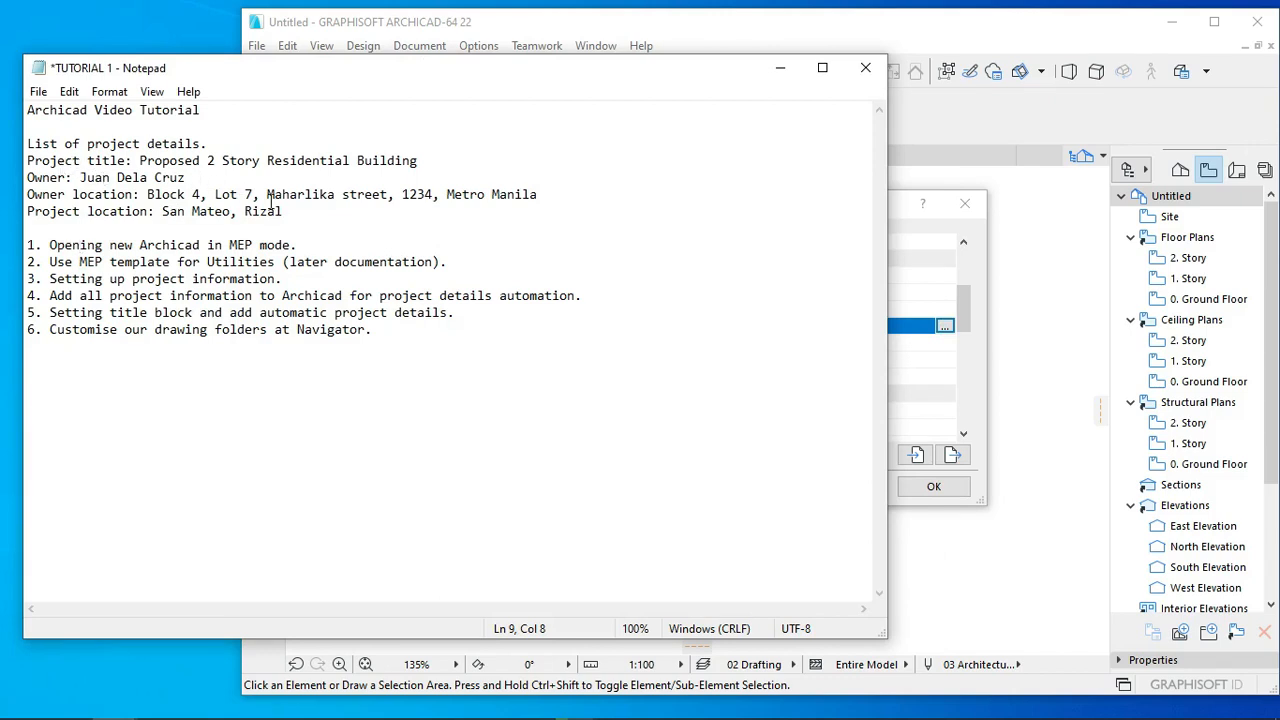
pyautogui.moveTo(314, 214); pyautogui.dragTo(162, 214)
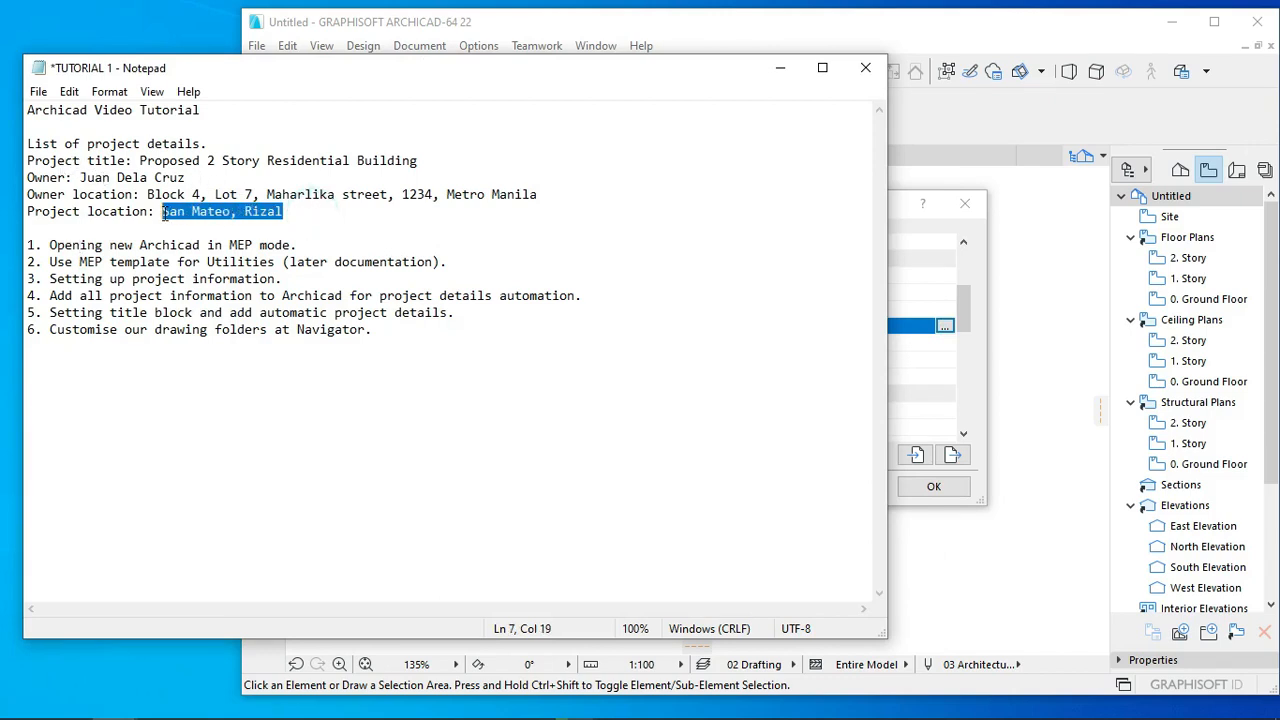
pyautogui.rightClick(168, 215)
pyautogui.click(232, 276)
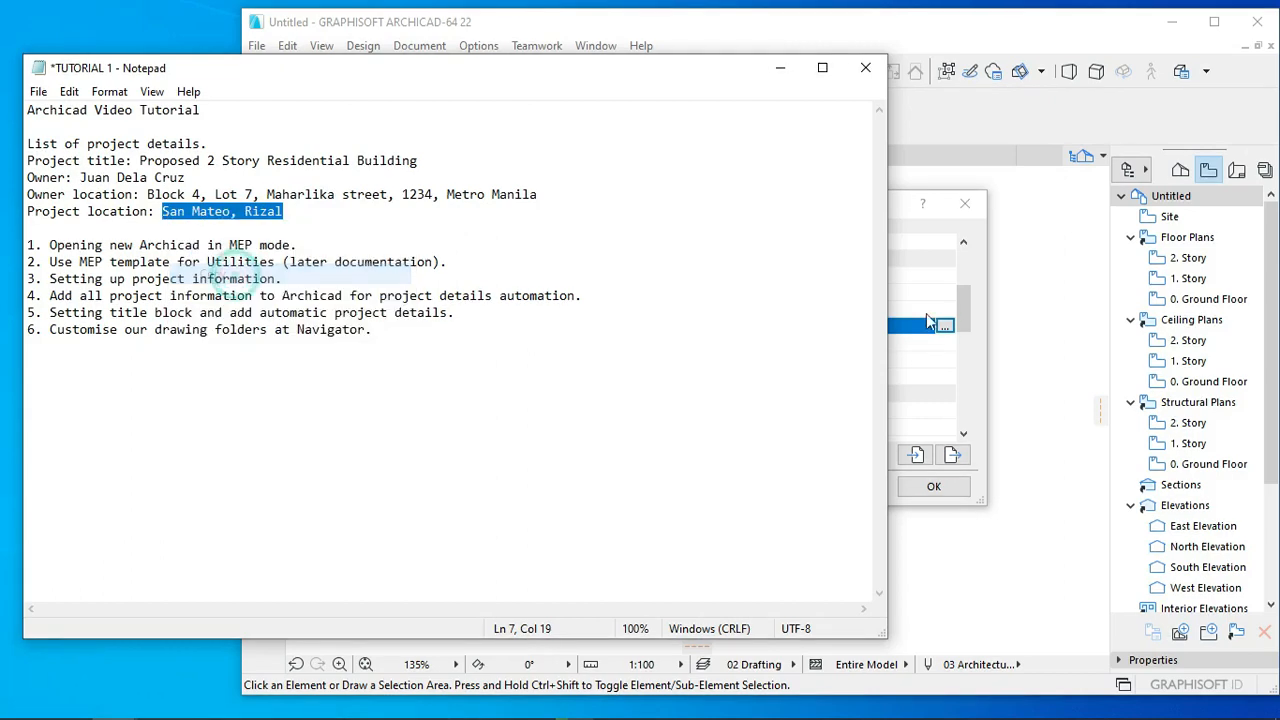
pyautogui.click(943, 326)
pyautogui.rightClick(601, 187)
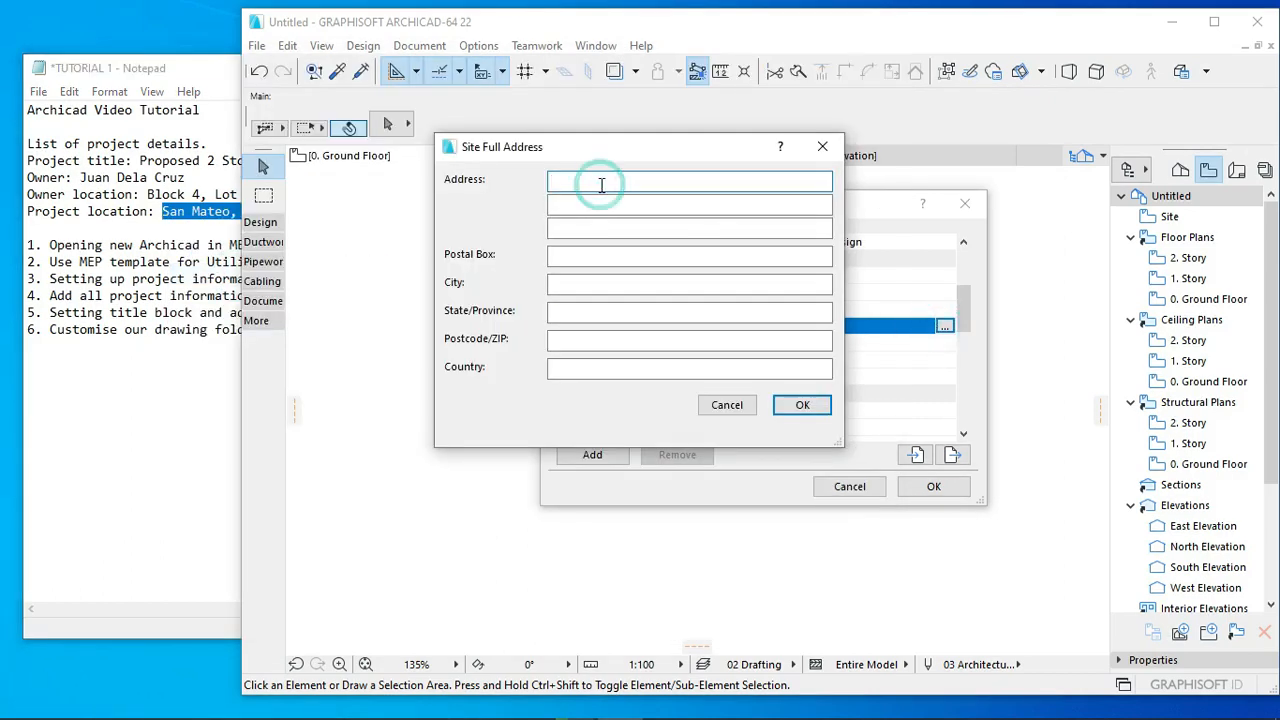
pyautogui.click(643, 228)
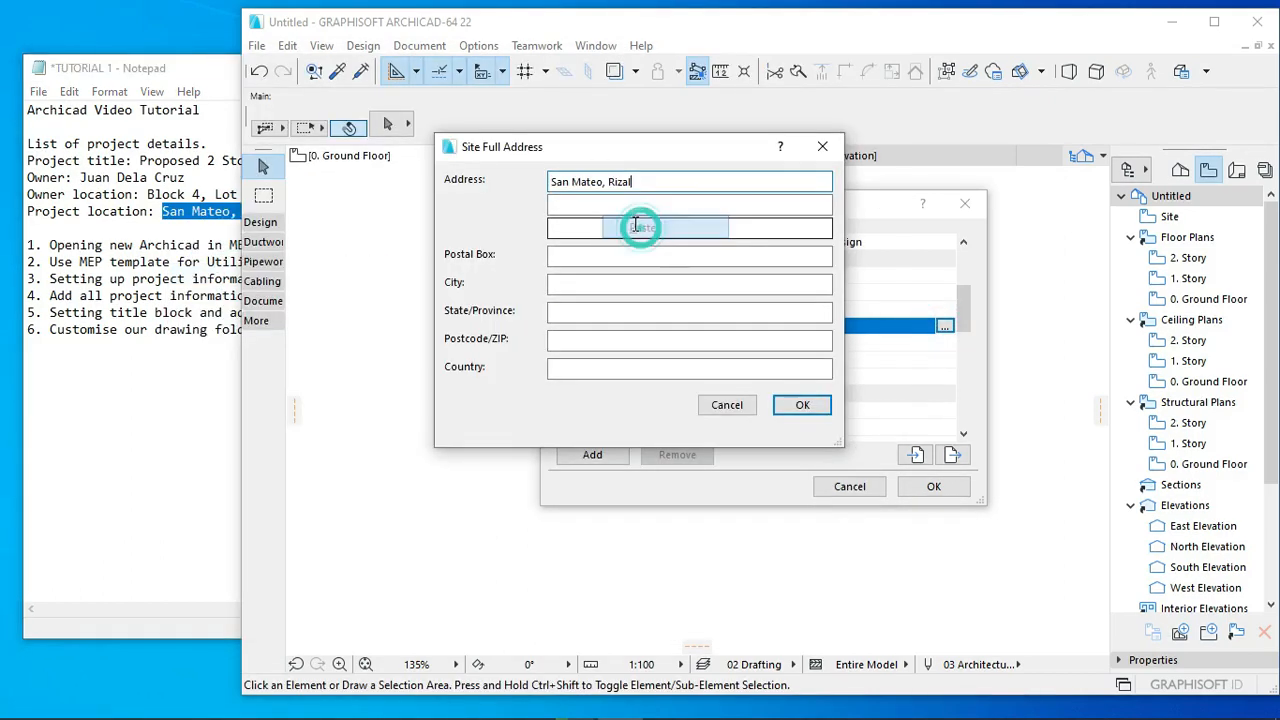
# Step: Move the province name from the site's address line to State/Province and set the Country to Philippines
pyautogui.moveTo(652, 181); pyautogui.dragTo(606, 181)
pyautogui.rightClick(606, 181)
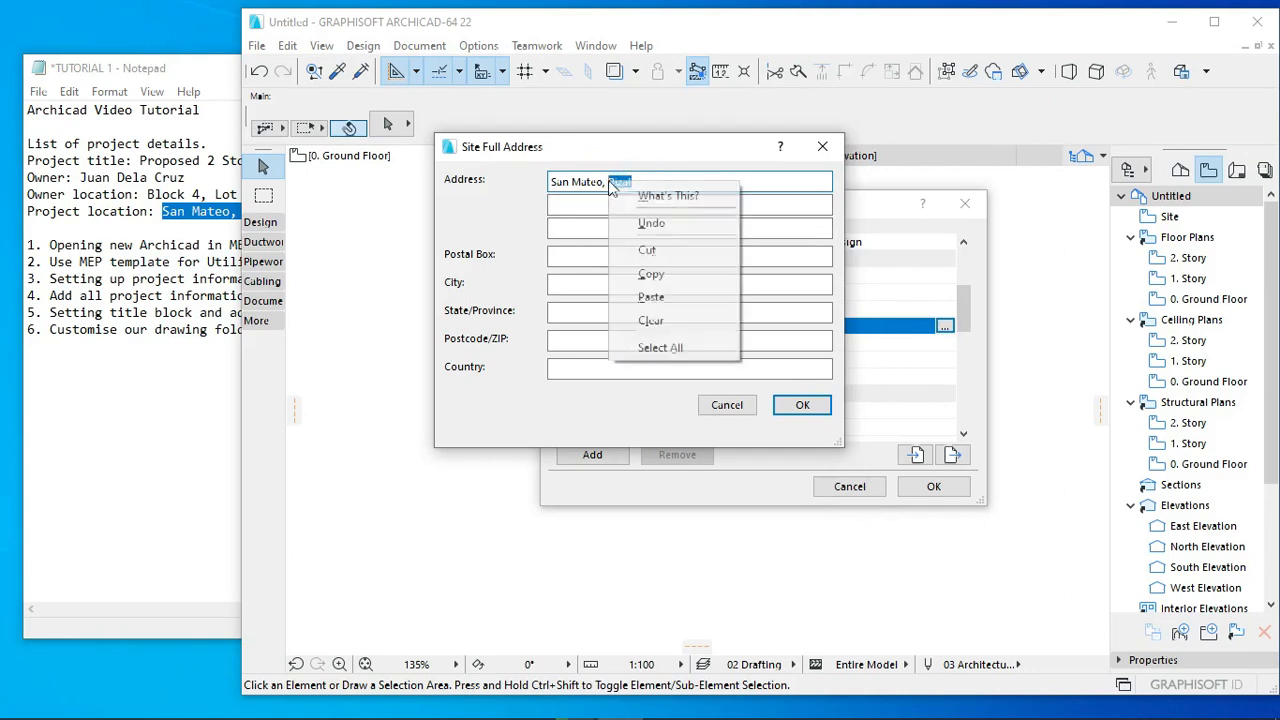
pyautogui.click(645, 250)
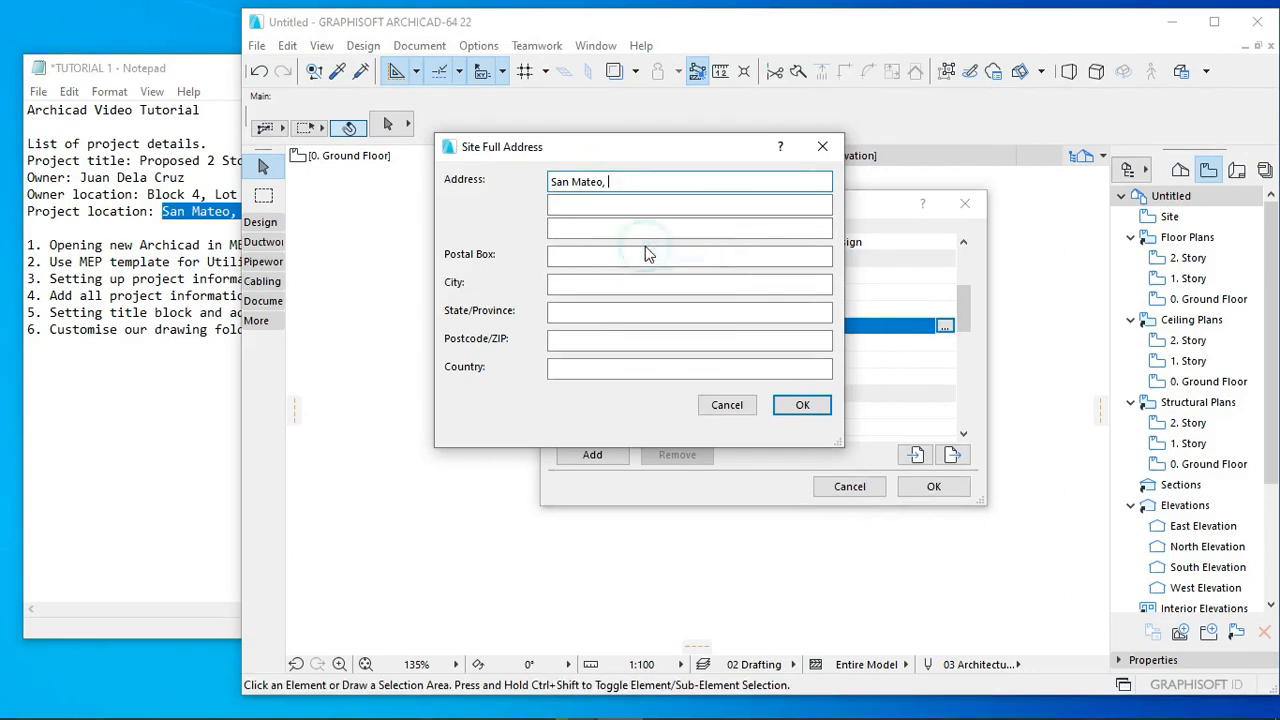
pyautogui.click(574, 311)
pyautogui.rightClick(575, 315)
pyautogui.click(618, 355)
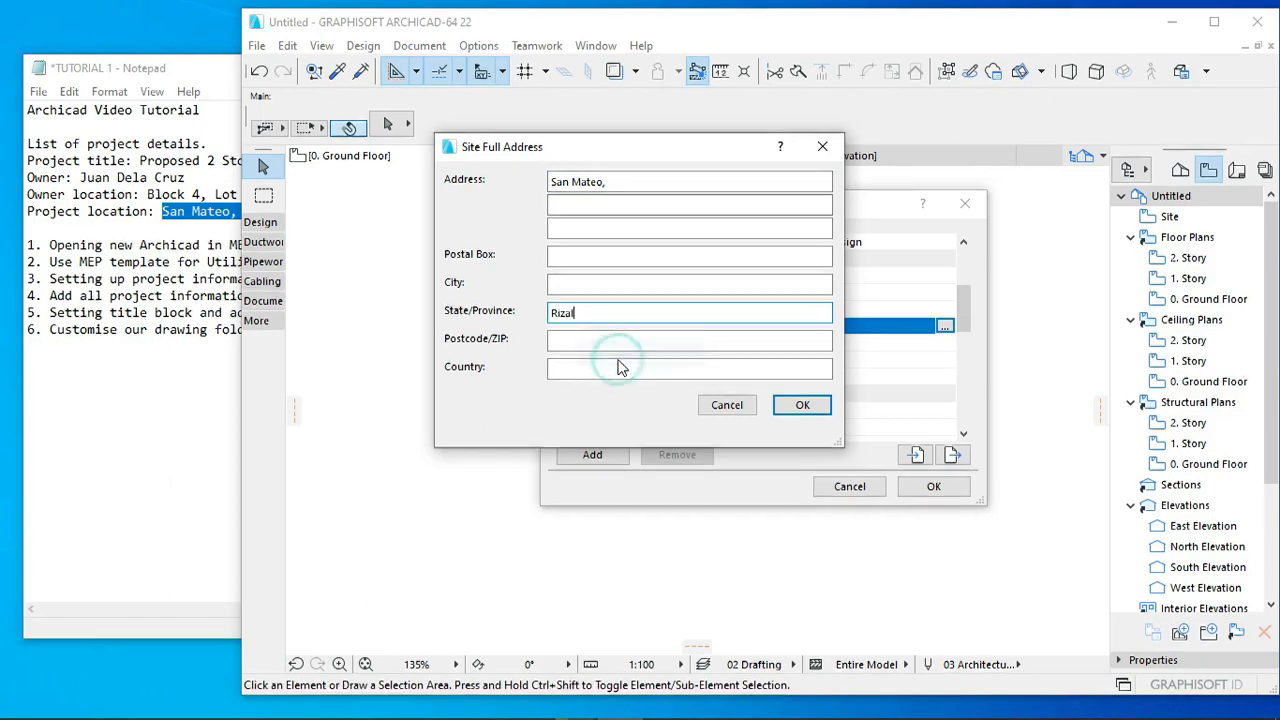
pyautogui.click(590, 367)
pyautogui.write('P')
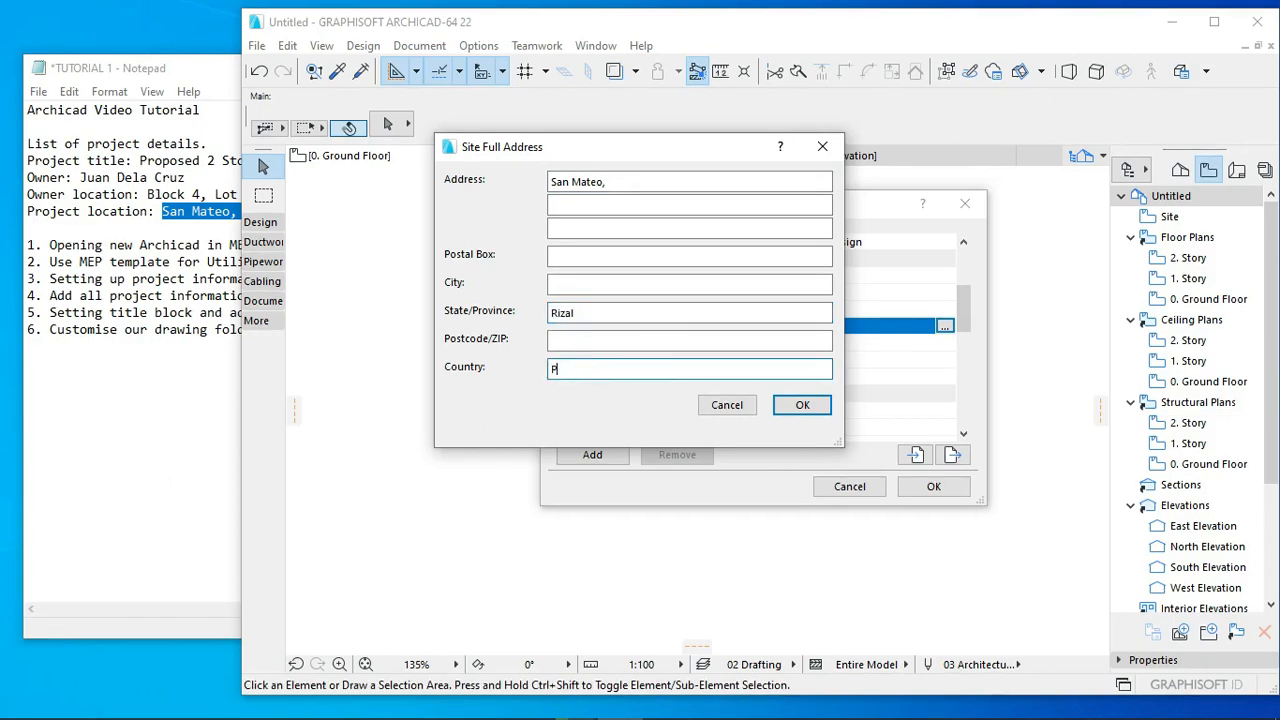
pyautogui.write('hilippines')
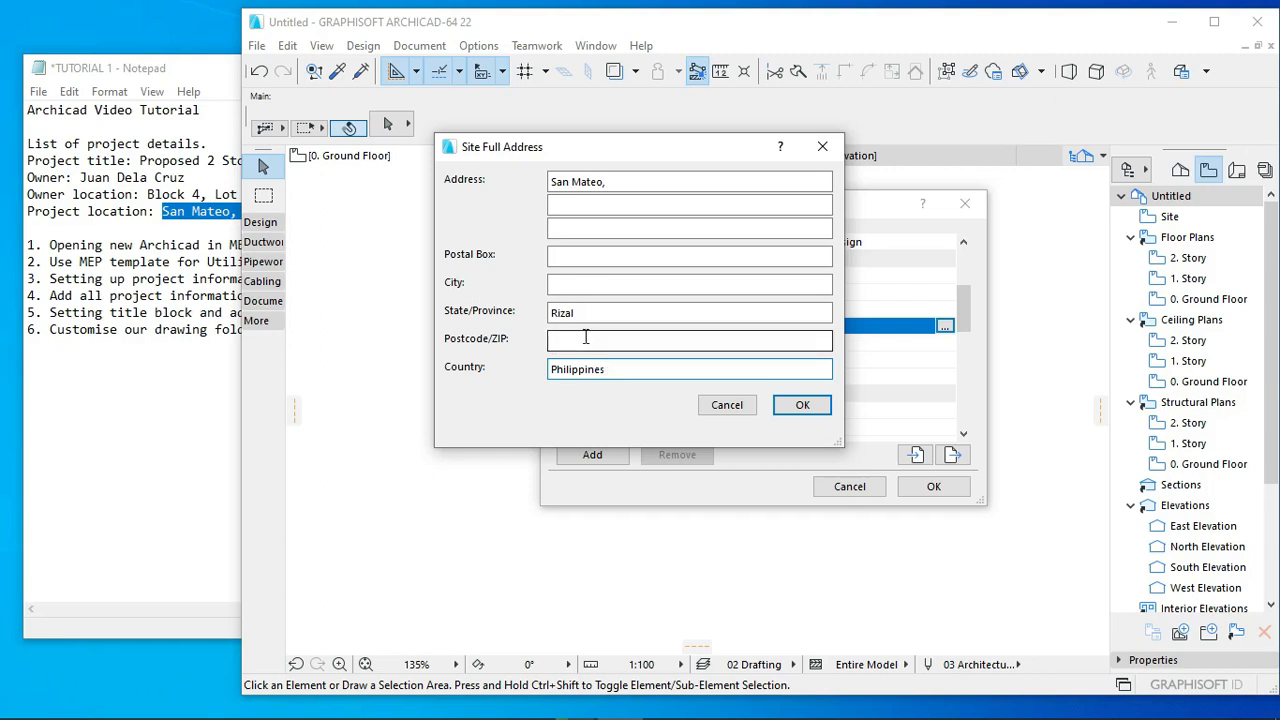
pyautogui.click(586, 337)
pyautogui.write('1244')
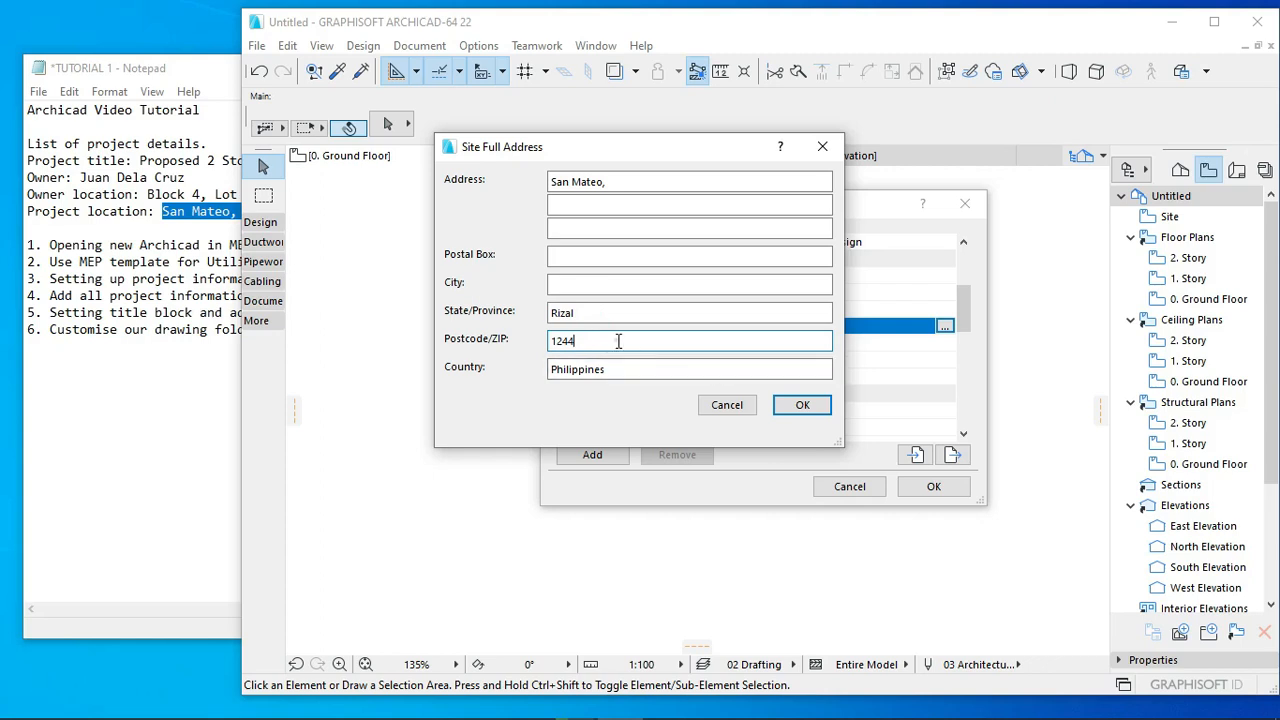
pyautogui.moveTo(617, 340); pyautogui.dragTo(552, 340)
pyautogui.click(188, 91)
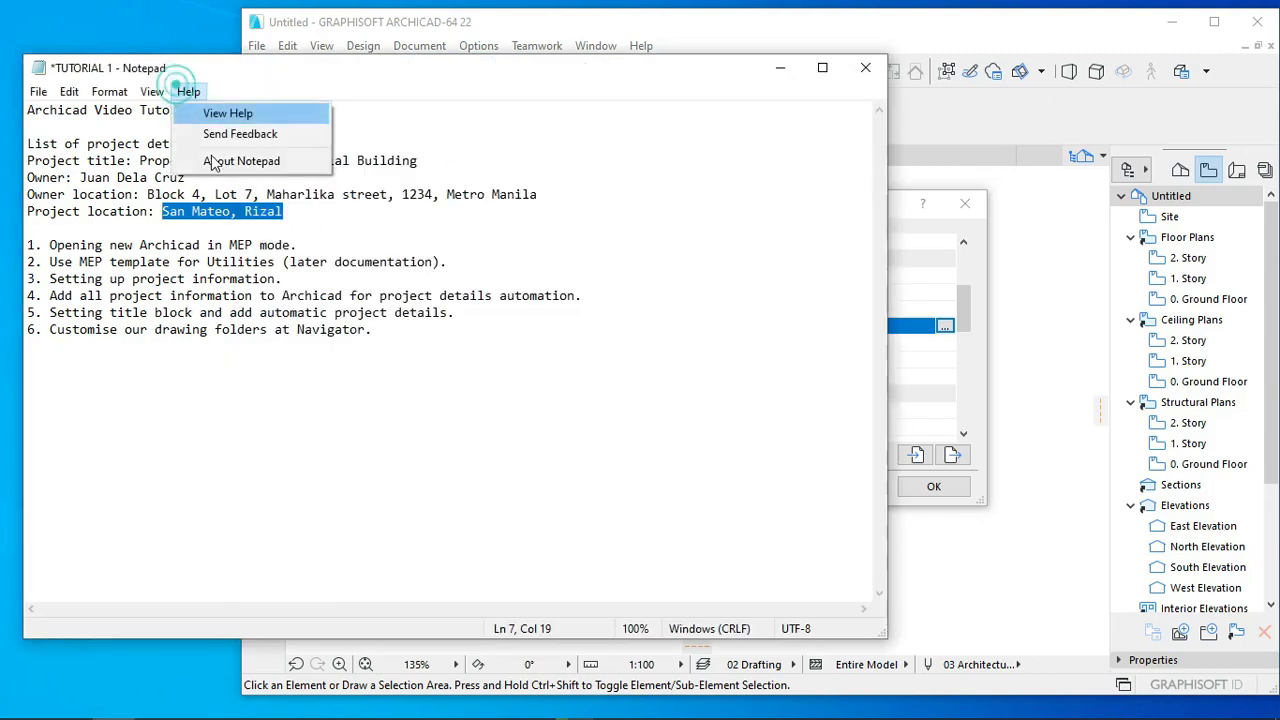
pyautogui.click(955, 330)
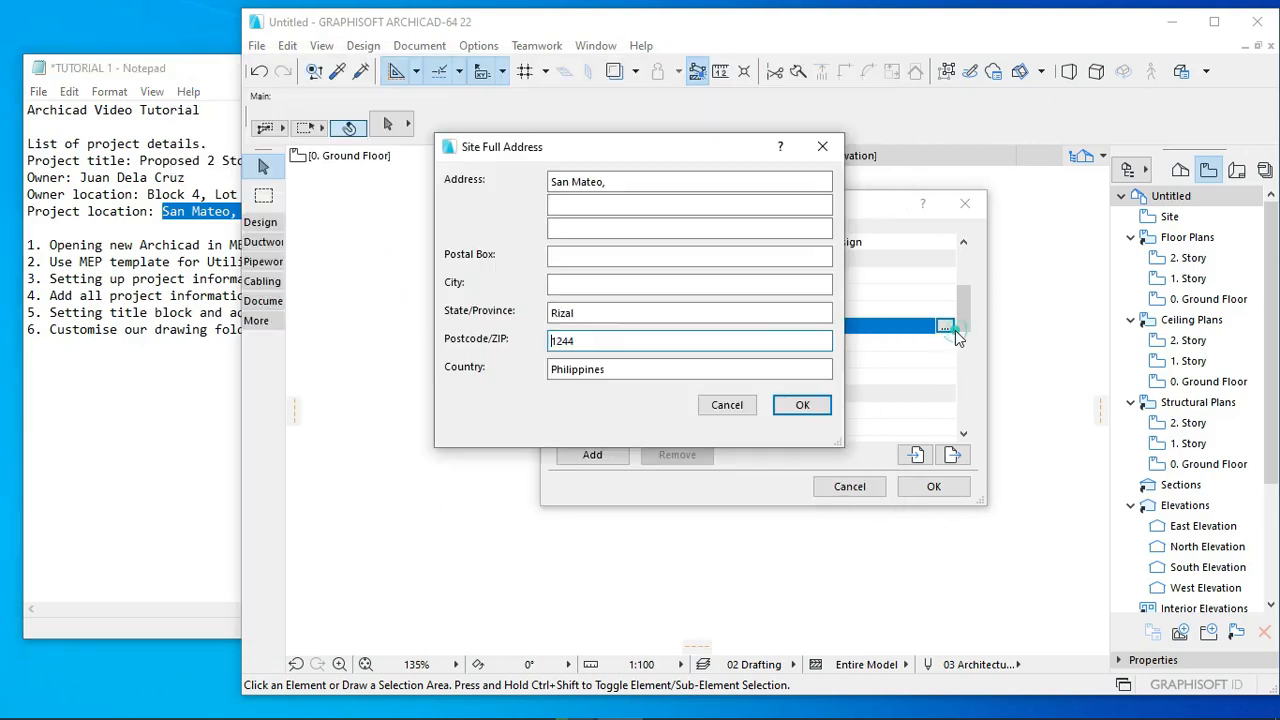
# Step: Fill in the site's Postcode/ZIP and City, then accept the address and the Project Info
pyautogui.doubleClick(565, 340)
pyautogui.press('BackSpace')
pyautogui.write('5678')
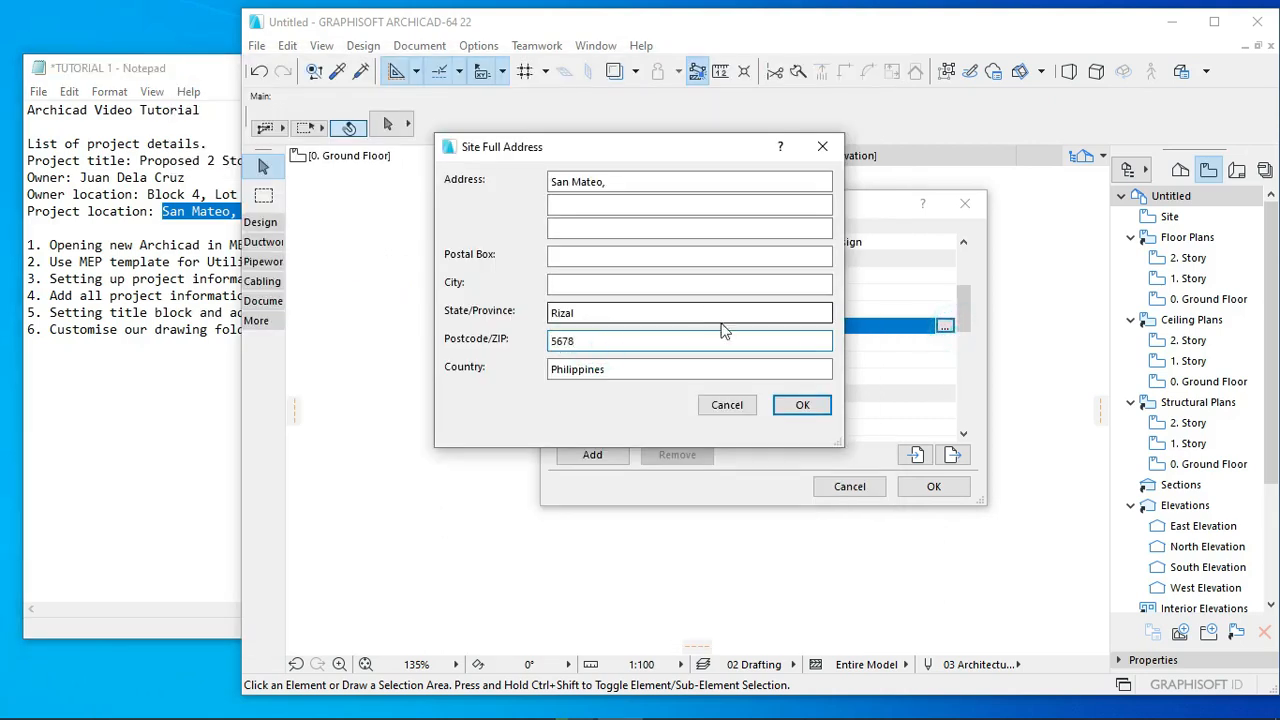
pyautogui.click(558, 285)
pyautogui.click(594, 314)
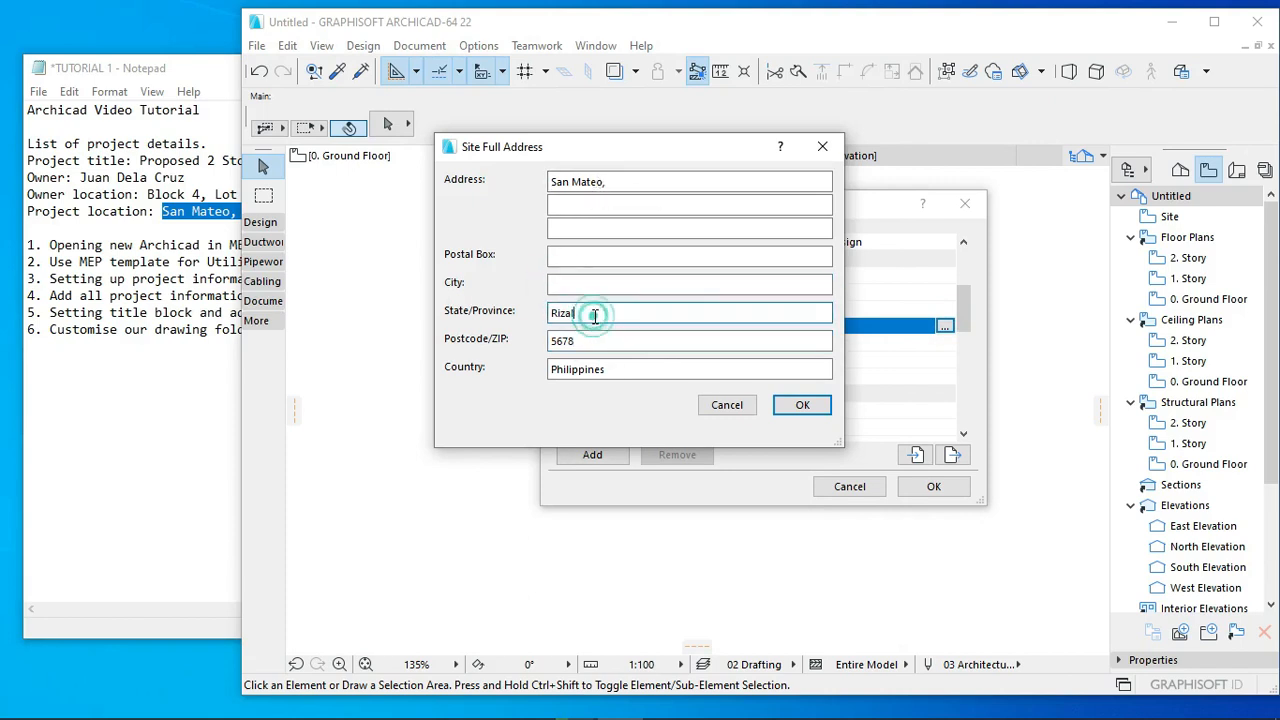
pyautogui.click(578, 291)
pyautogui.write('R')
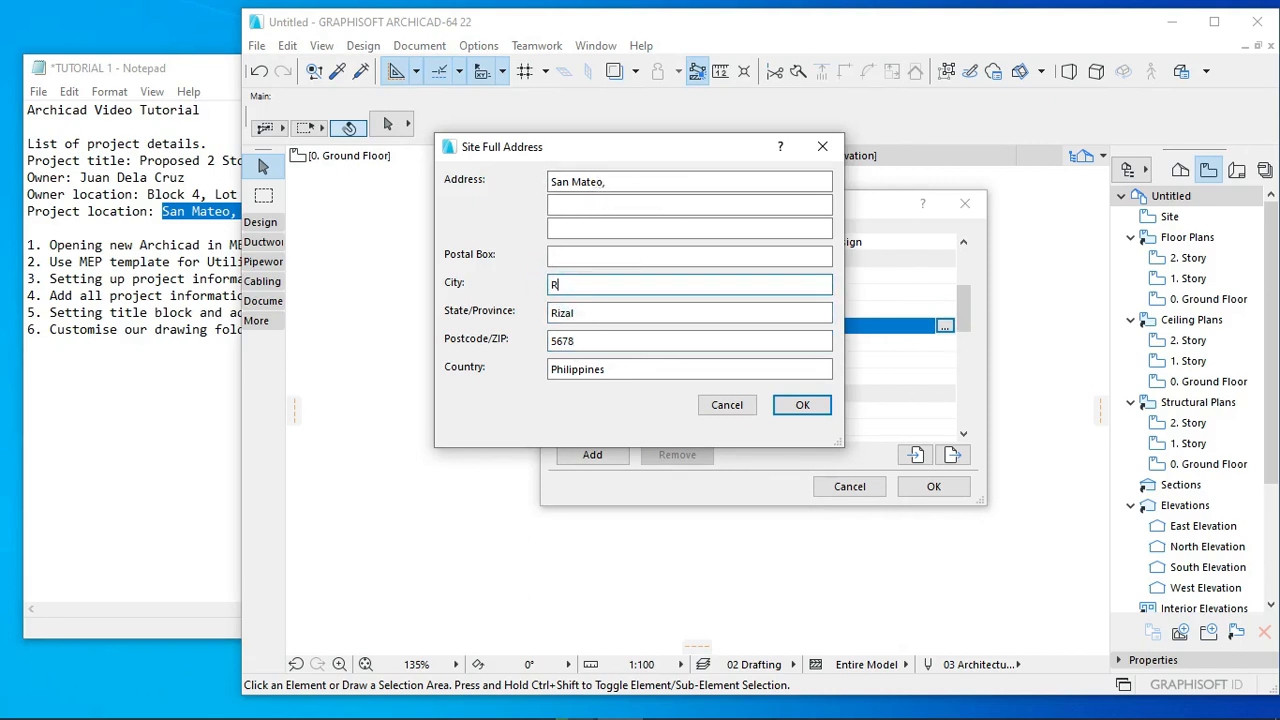
pyautogui.write('izal City')
pyautogui.click(799, 410)
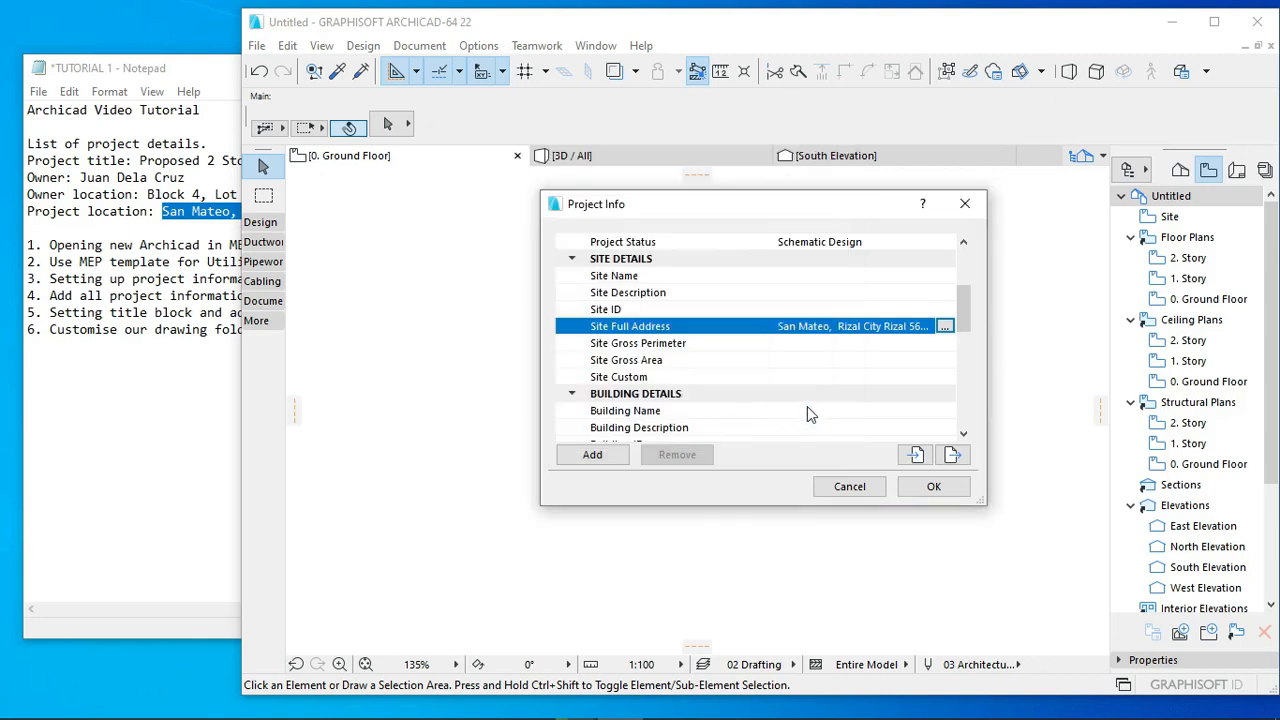
pyautogui.click(933, 487)
# Step: Check items 4 and 5 of the Notepad task list, then minimise Notepad and maximise the ARCHICAD window
pyautogui.click(103, 295)
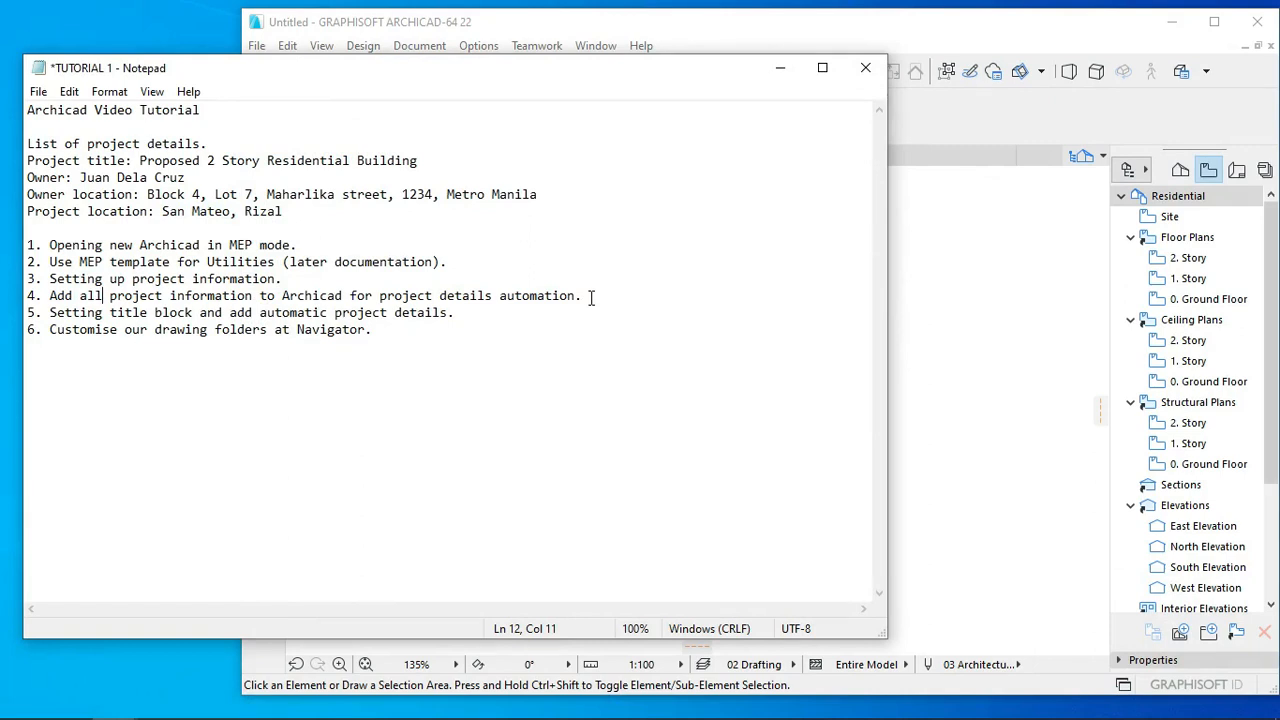
pyautogui.click(30, 313)
pyautogui.click(492, 323)
pyautogui.click(479, 314)
pyautogui.click(774, 70)
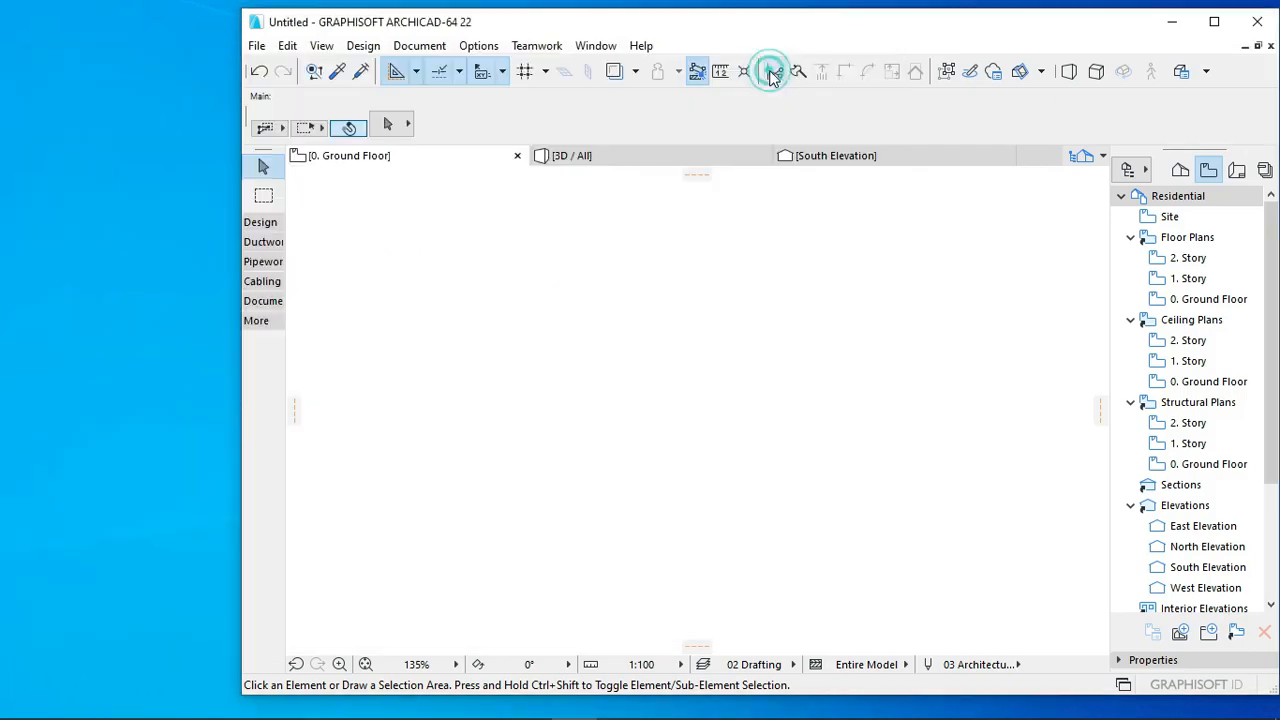
pyautogui.click(1214, 21)
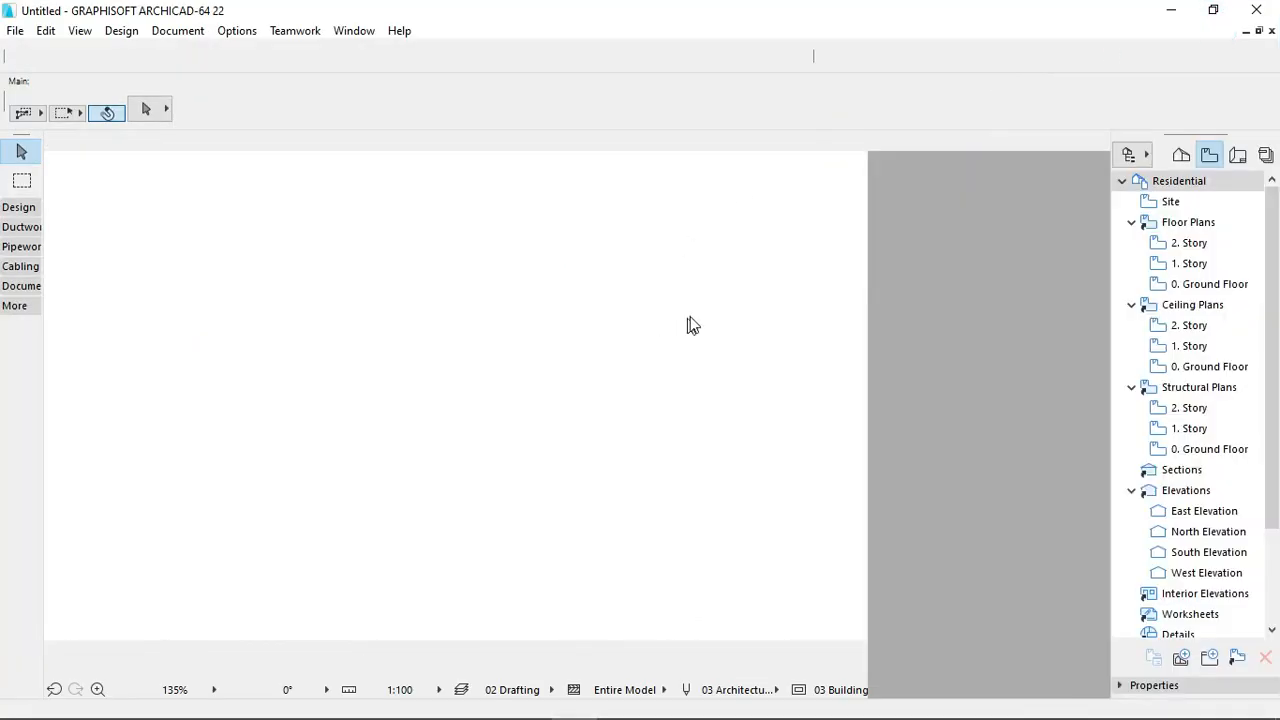
# Step: Open the Organizer from the Navigator and show the Residential layout book in its tree by subset
pyautogui.click(1145, 155)
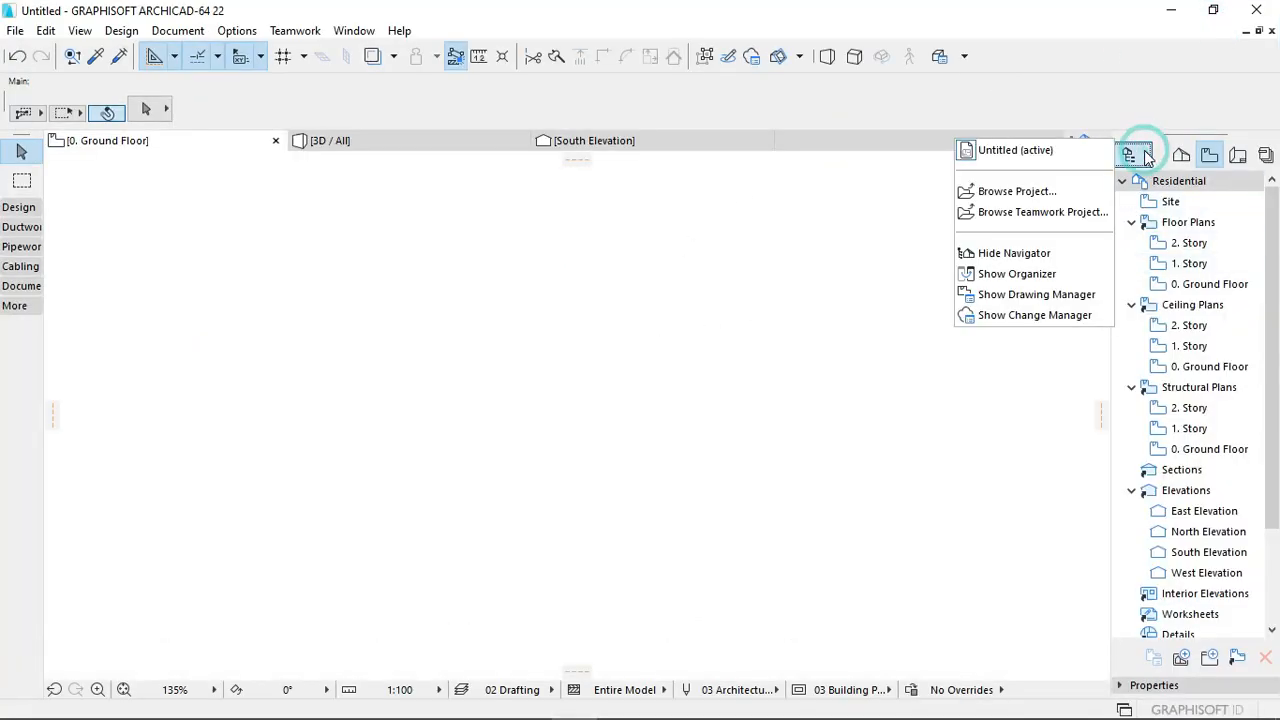
pyautogui.click(1036, 276)
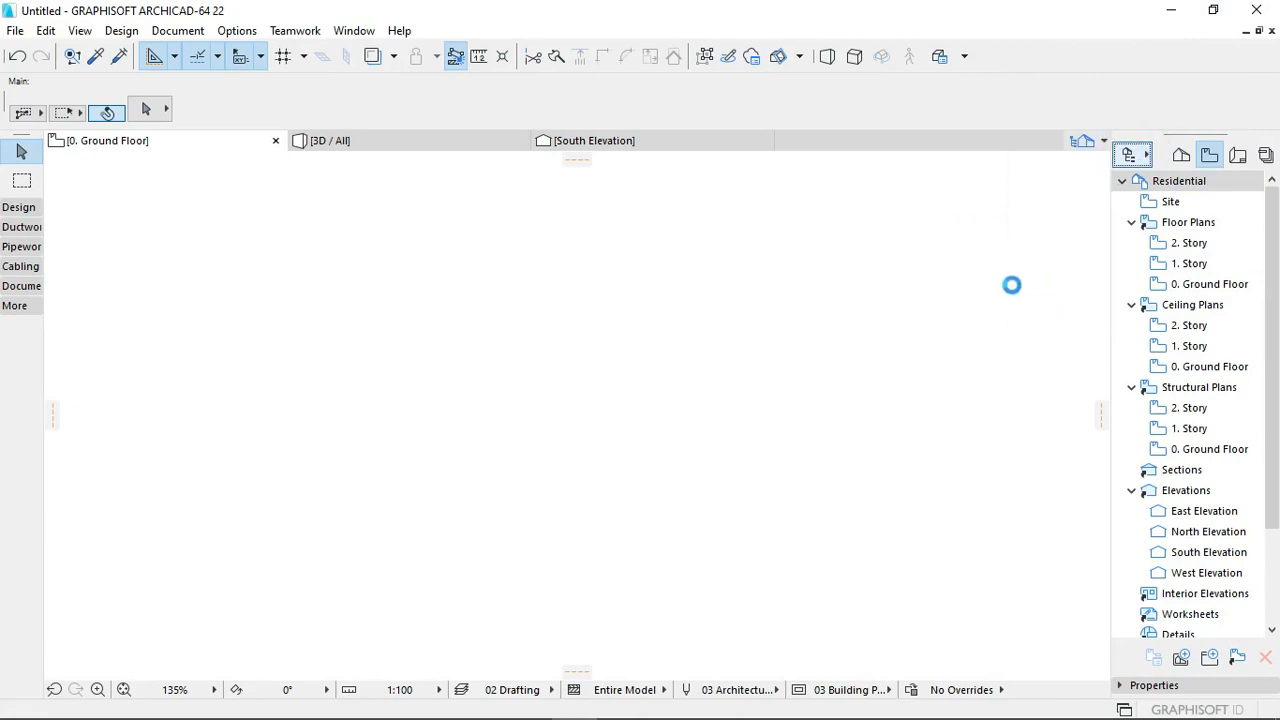
pyautogui.moveTo(1029, 162); pyautogui.dragTo(1022, 159)
pyautogui.click(1060, 198)
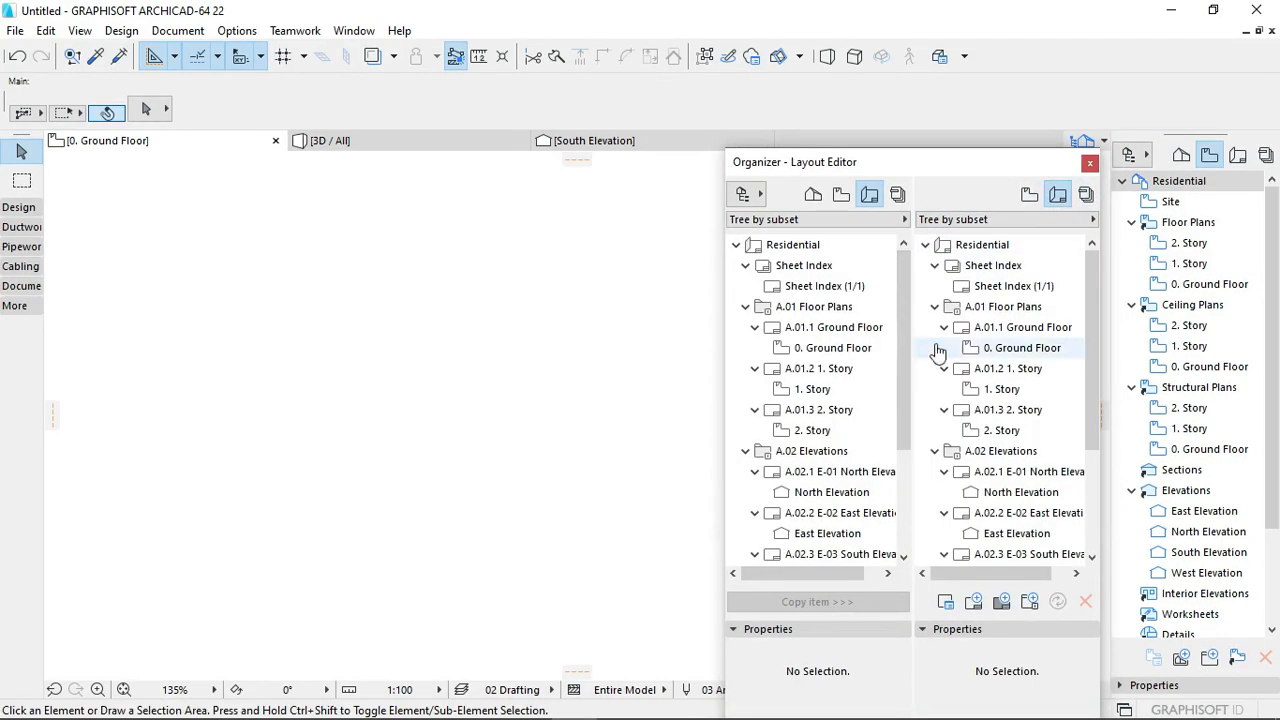
pyautogui.click(926, 247)
pyautogui.click(926, 247)
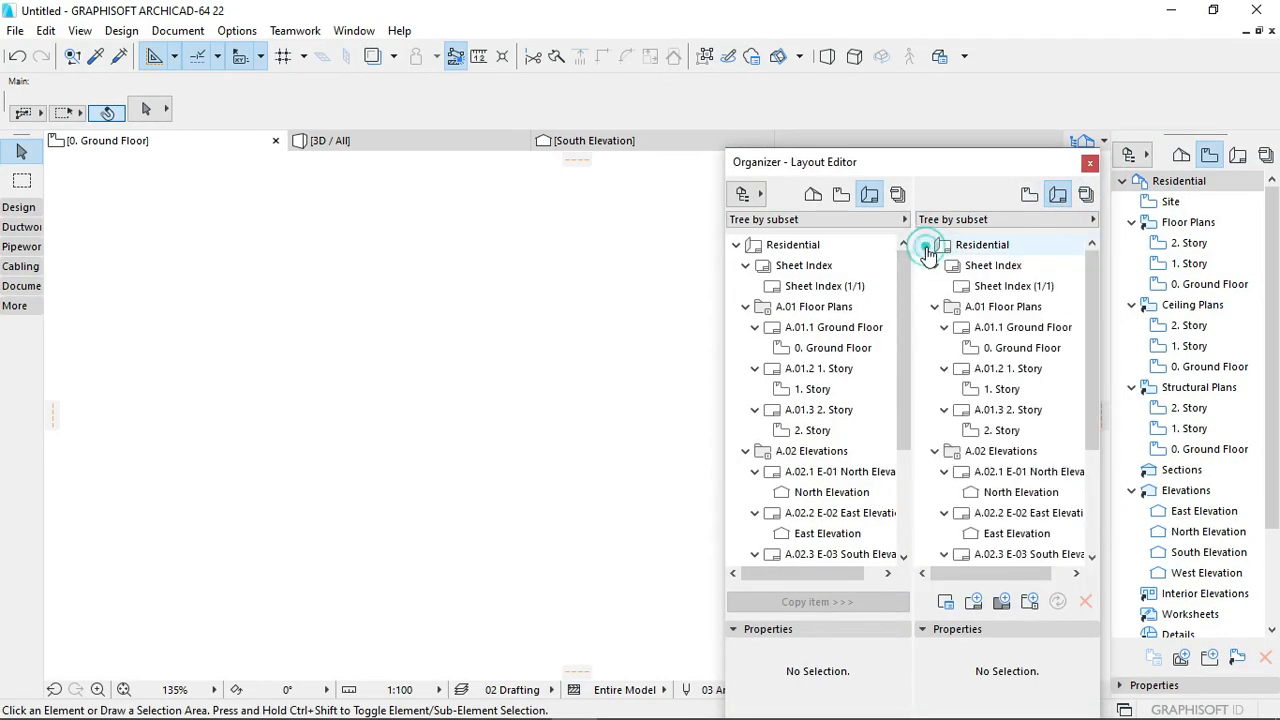
pyautogui.moveTo(1213, 709)
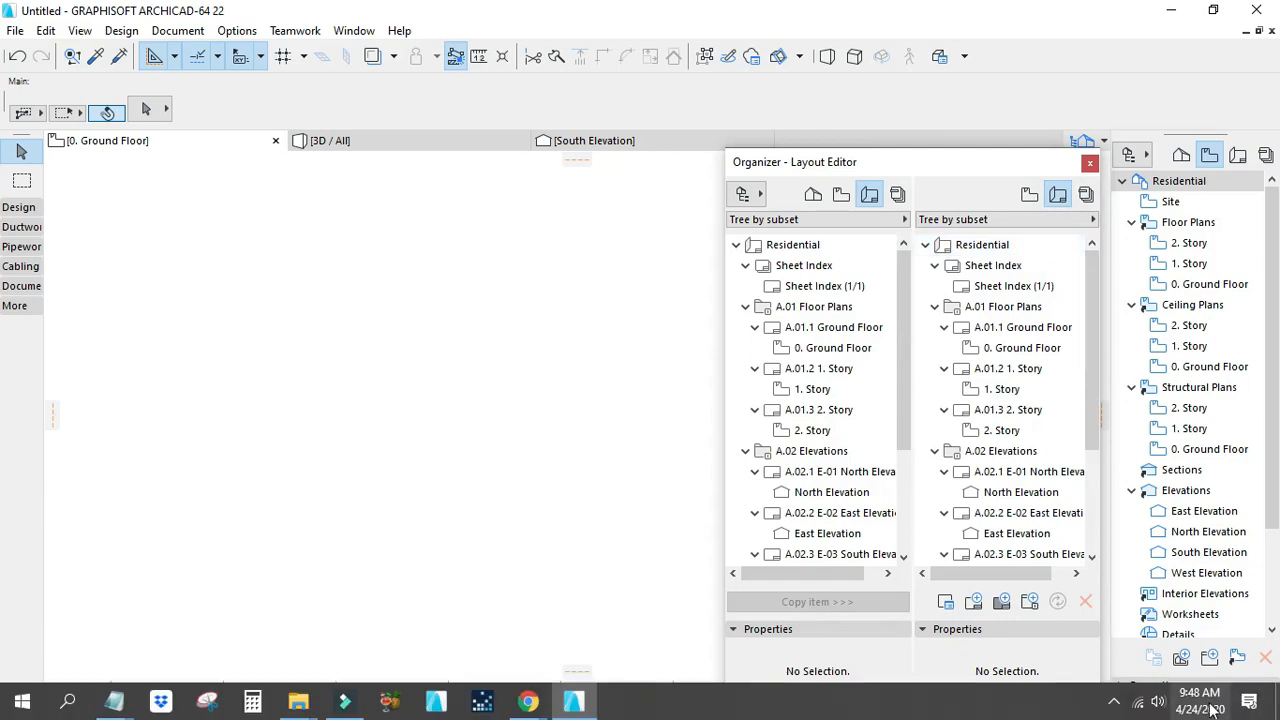
pyautogui.click(1114, 702)
pyautogui.rightClick(1095, 668)
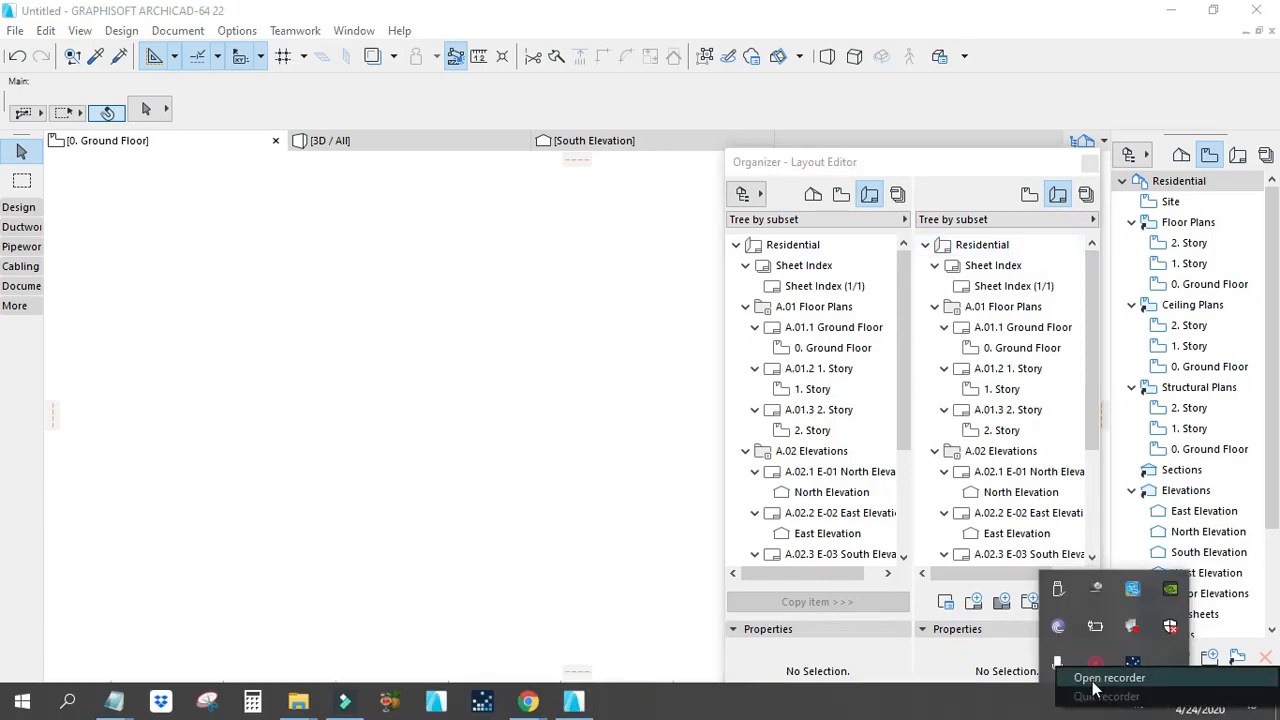
pyautogui.click(531, 452)
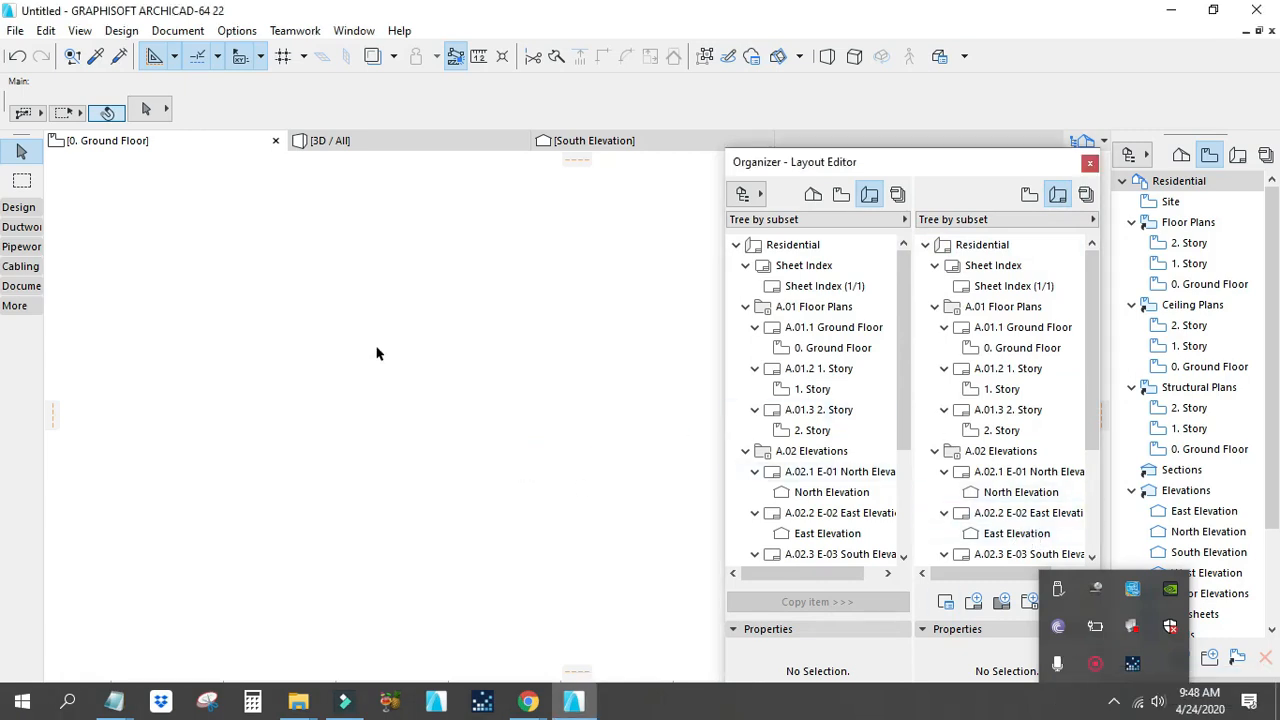
pyautogui.click(1114, 702)
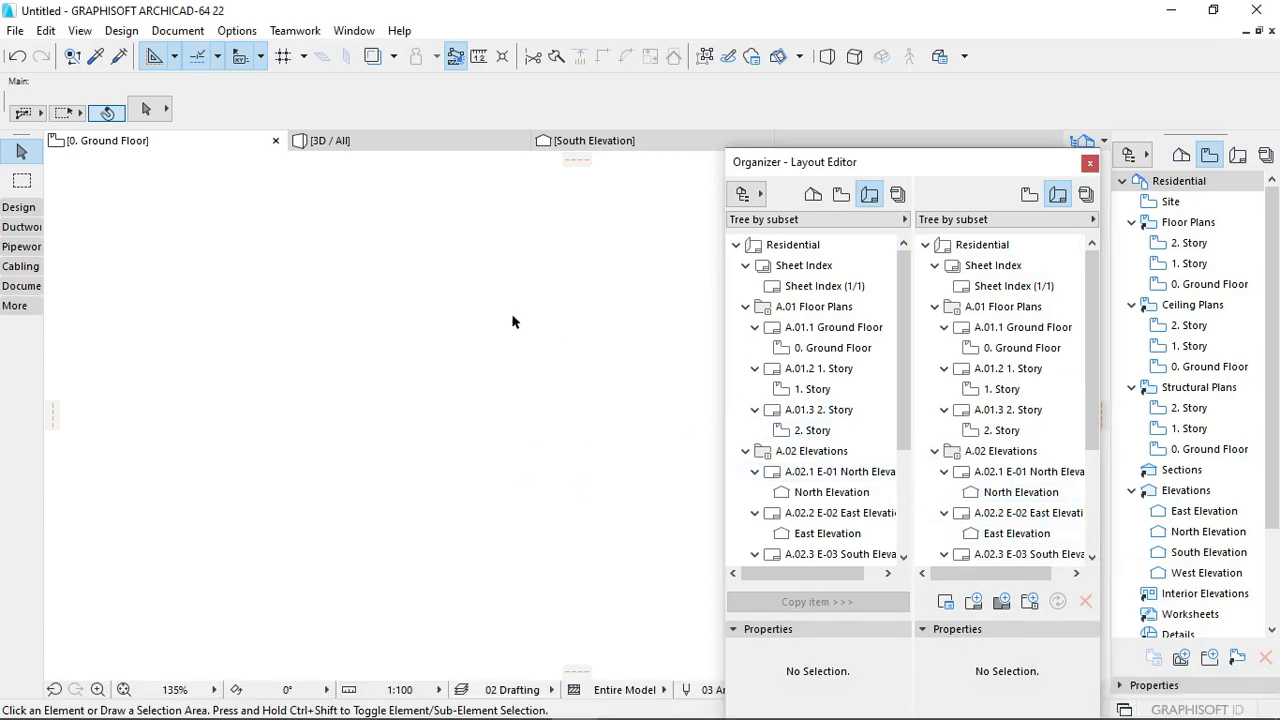
# Step: Delete the A.02 Elevations subset with its layouts from the Residential layout book
pyautogui.moveTo(987, 173); pyautogui.dragTo(983, 167)
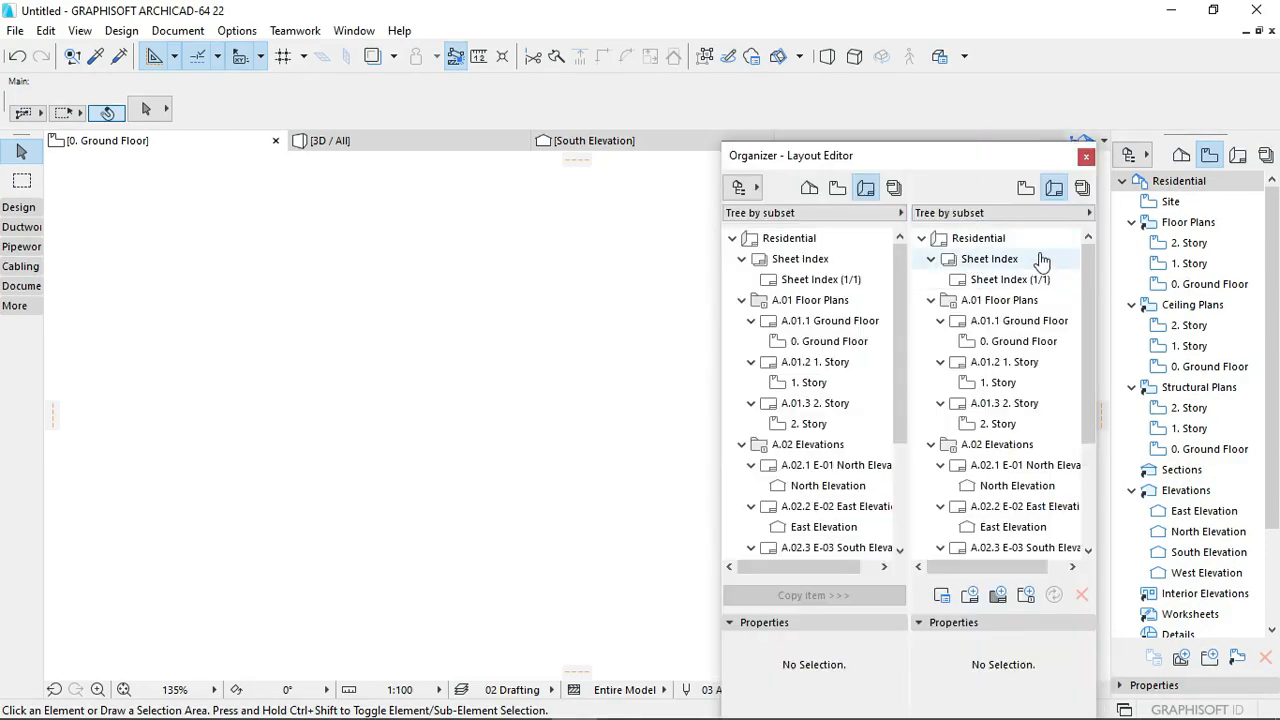
pyautogui.click(984, 240)
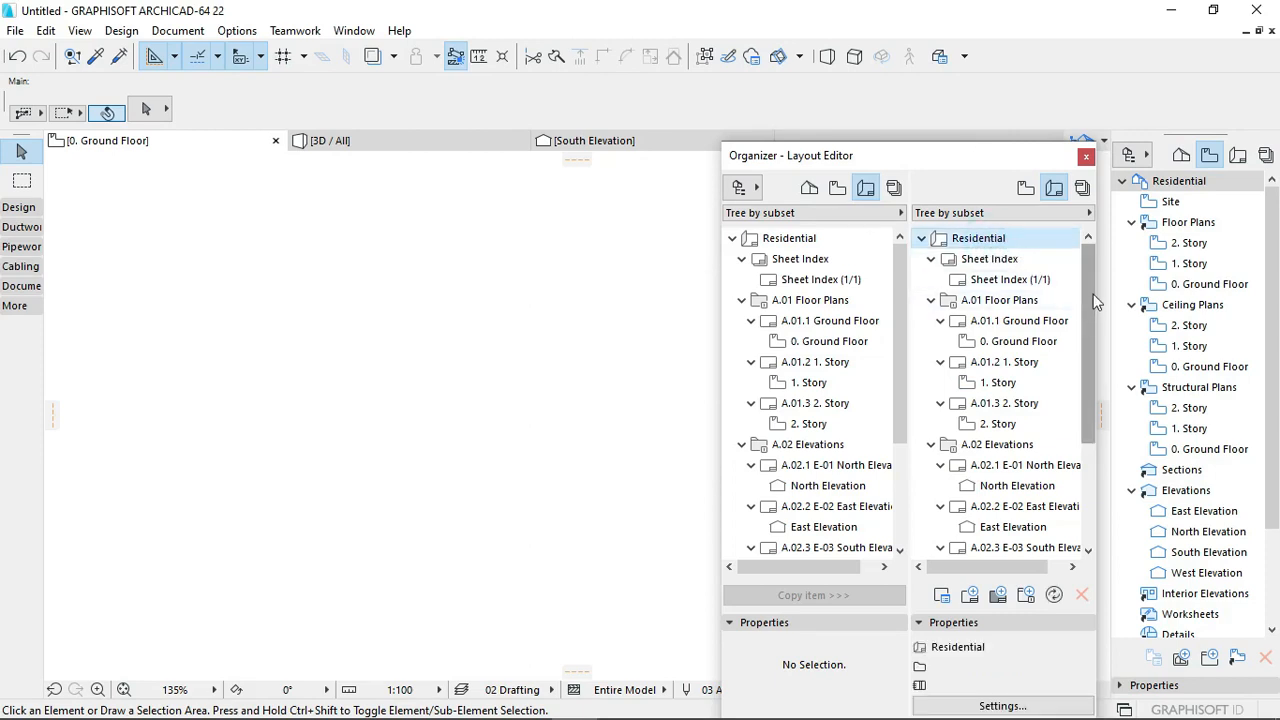
pyautogui.scroll(-1, 1030, 500)
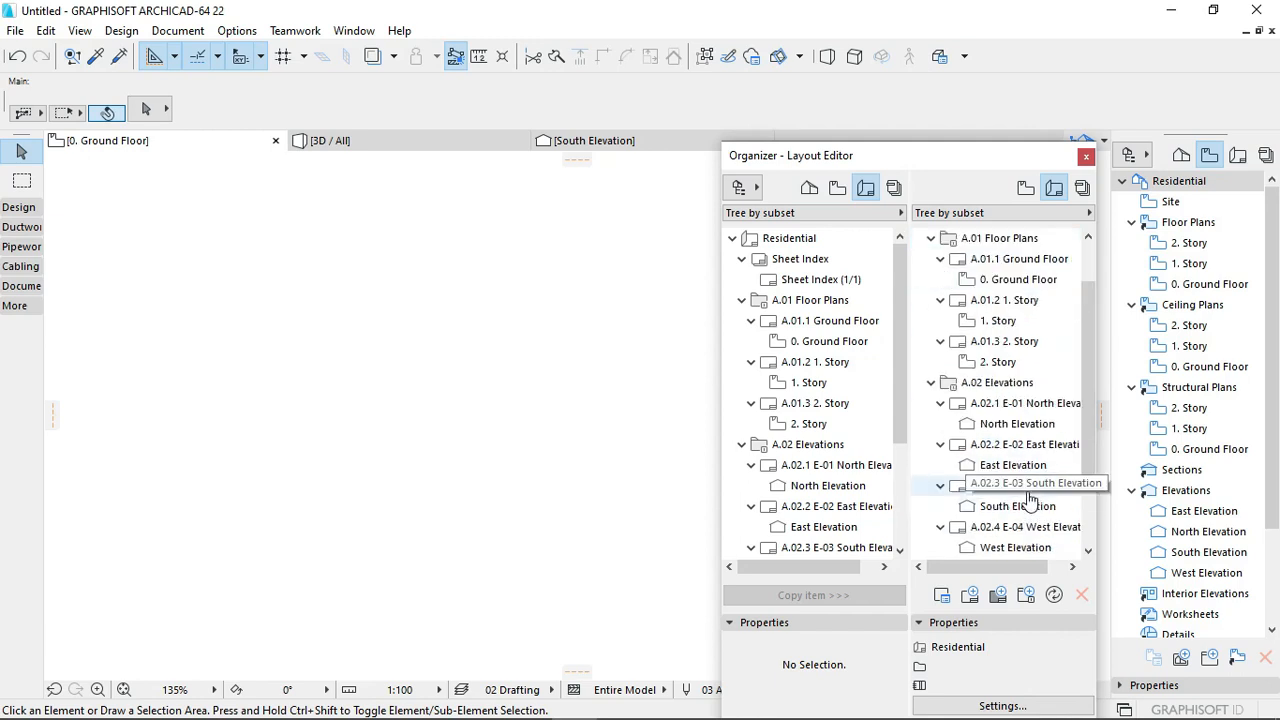
pyautogui.click(995, 384)
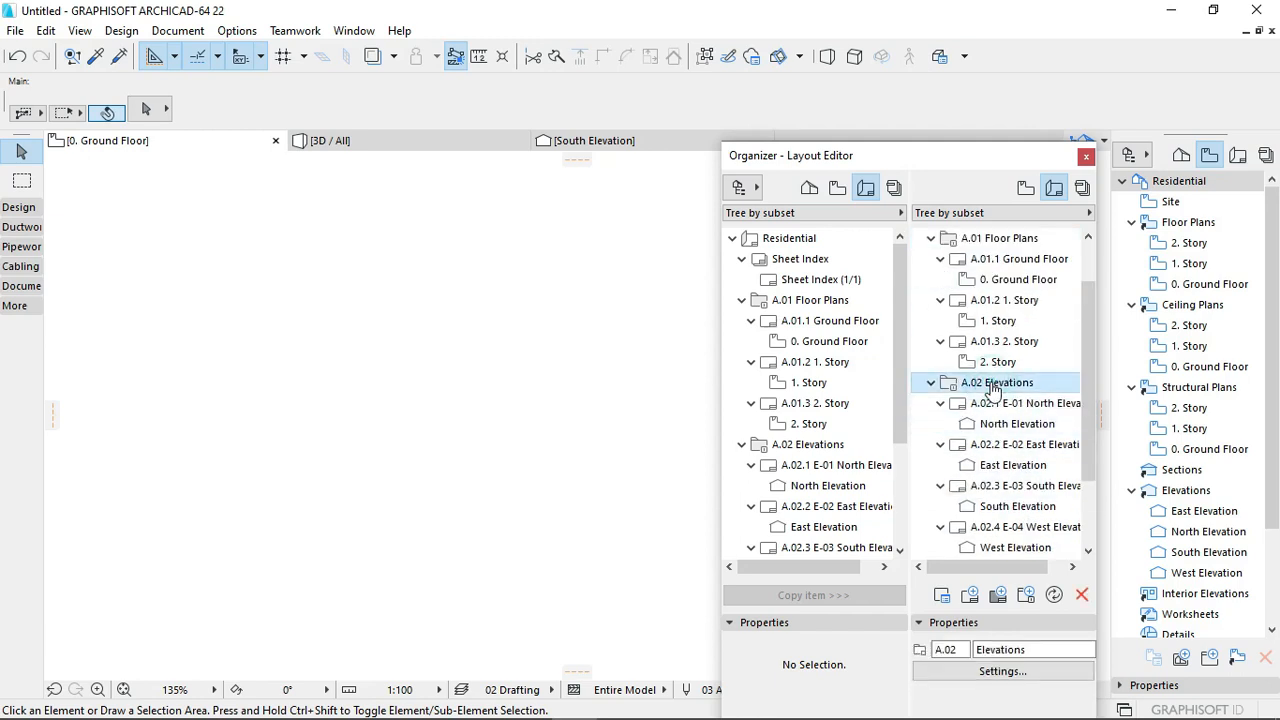
pyautogui.click(1081, 594)
pyautogui.press('Delete')
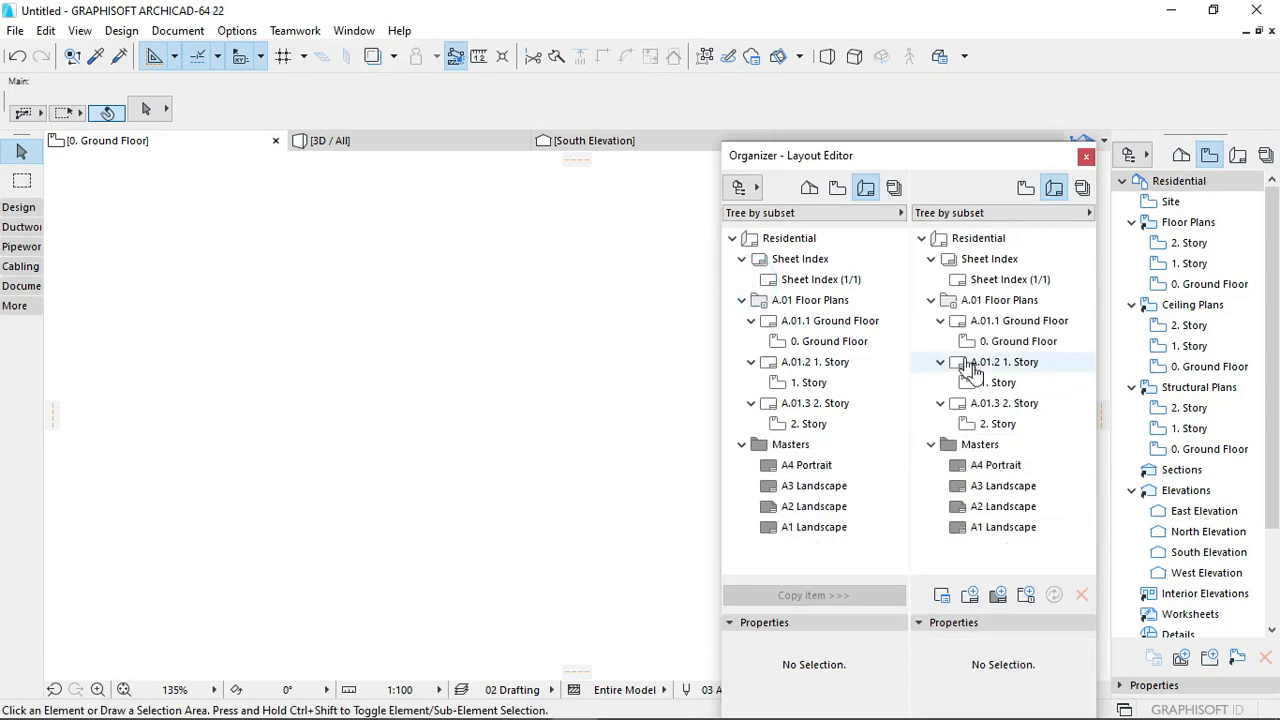
# Step: Delete the A.01 Floor Plans subset with its layouts from the Residential layout book
pyautogui.click(985, 303)
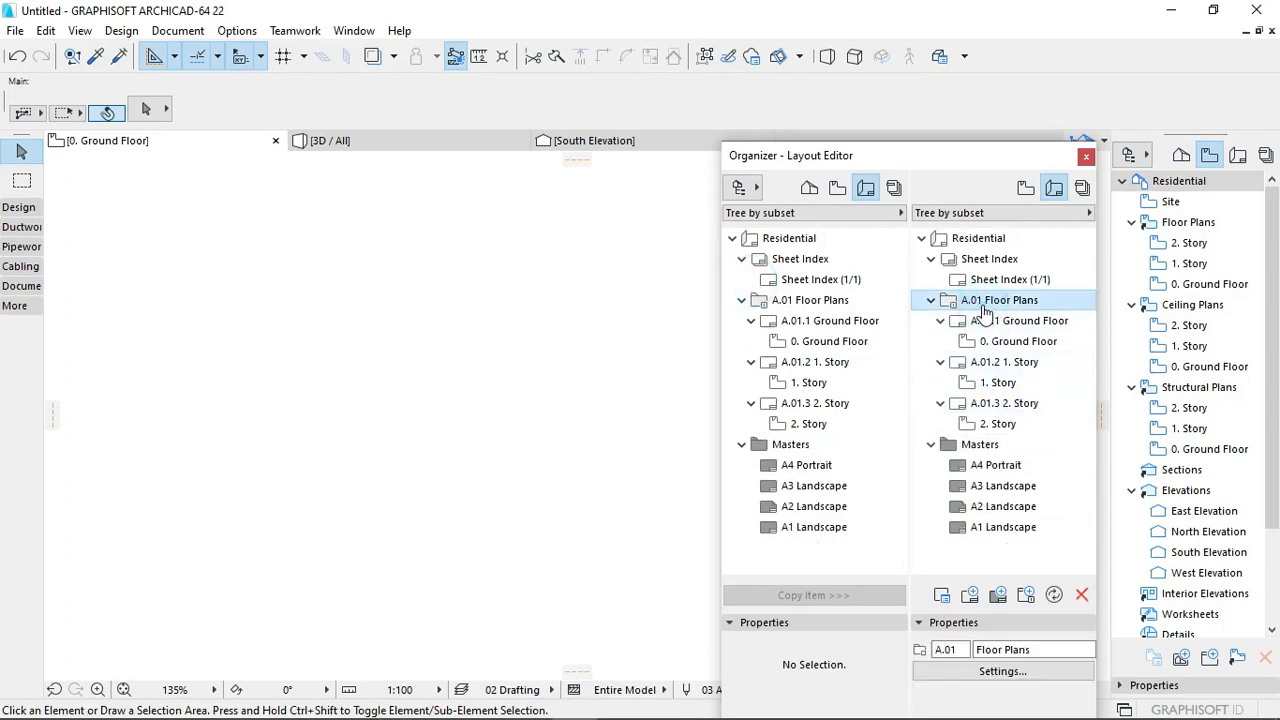
pyautogui.click(1081, 594)
pyautogui.click(800, 280)
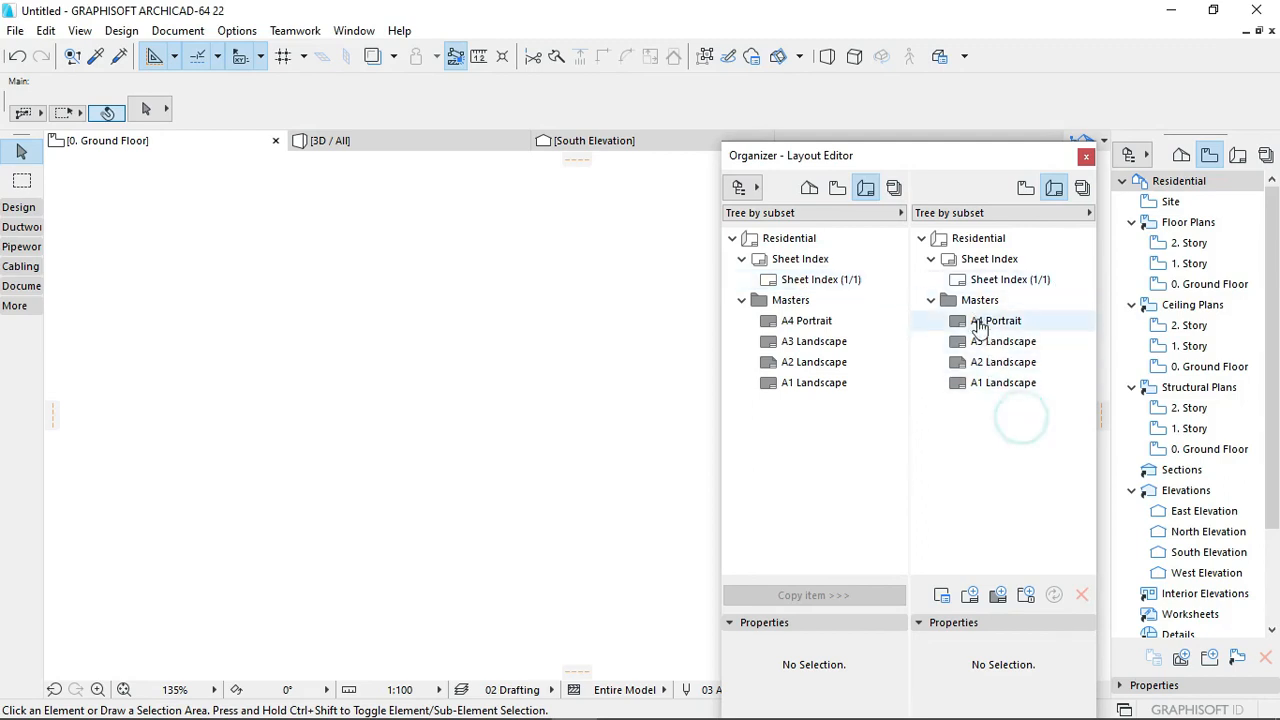
# Step: Open the A4 Portrait and A3 Landscape master layouts and examine their sheet frames and title blocks
pyautogui.doubleClick(1020, 328)
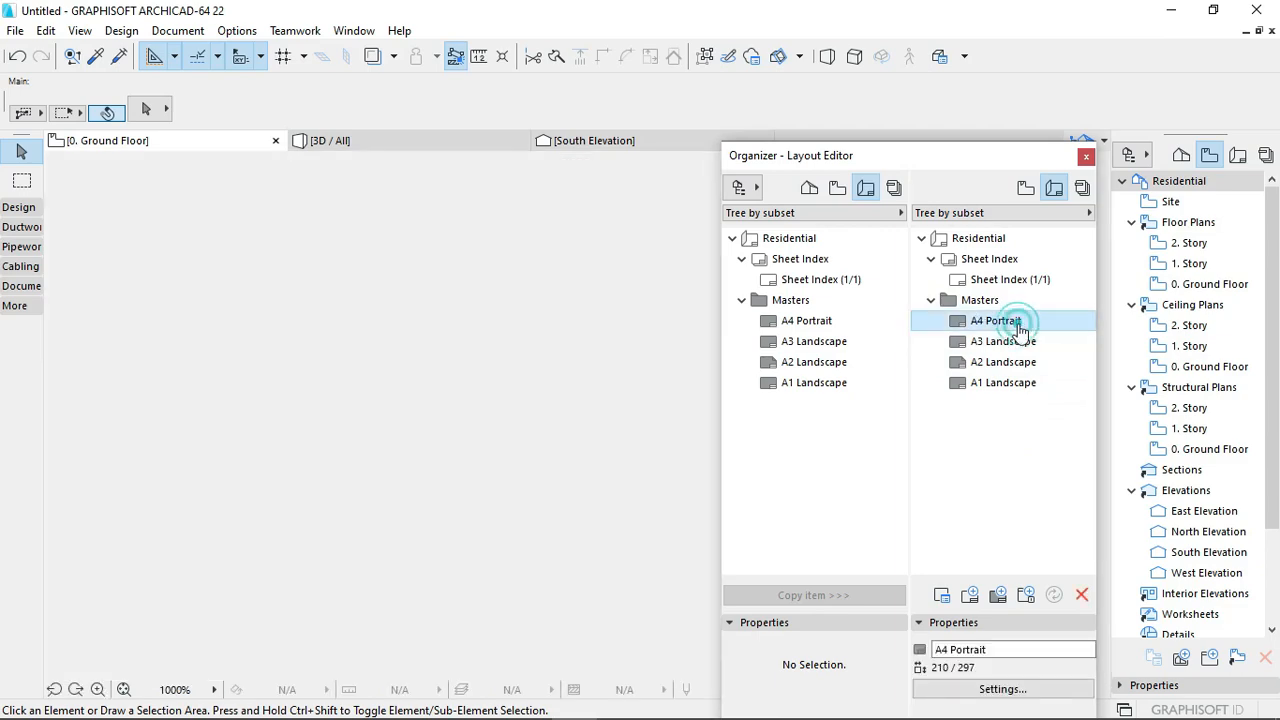
pyautogui.scroll(5, 406, 557)
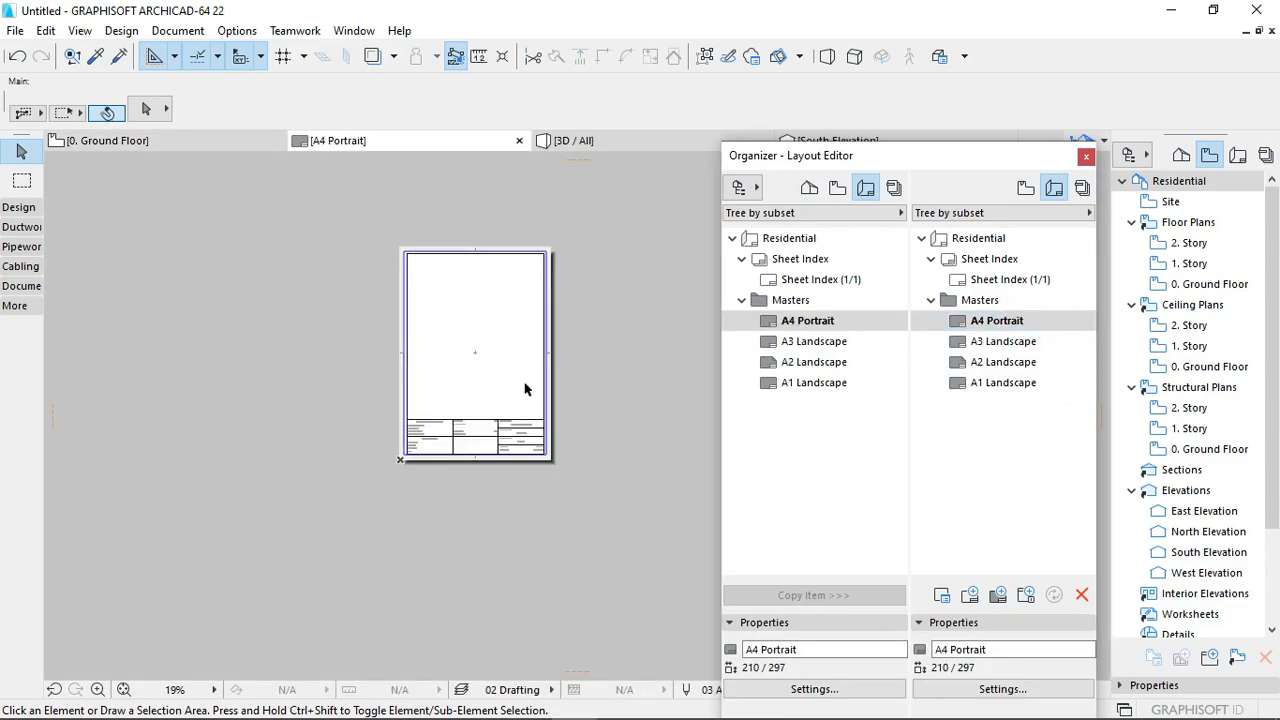
pyautogui.scroll(-4, 483, 477)
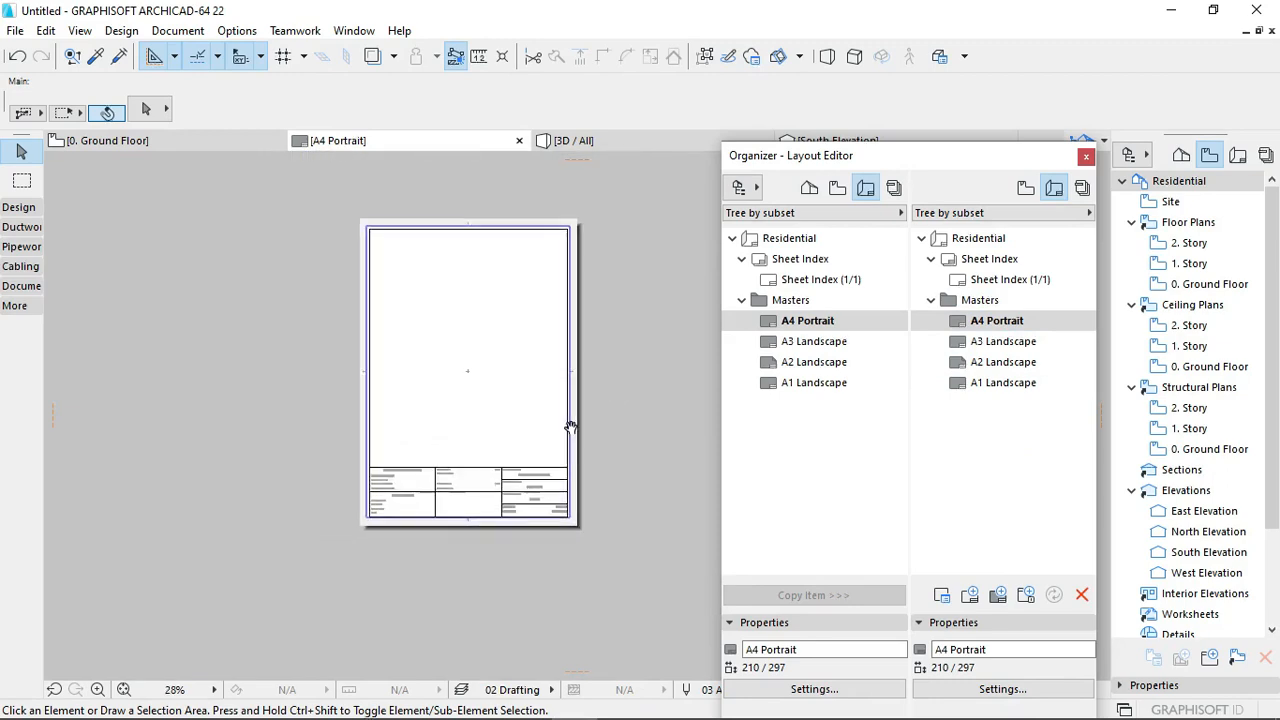
pyautogui.scroll(5, 567, 501)
pyautogui.scroll(-5, 567, 501)
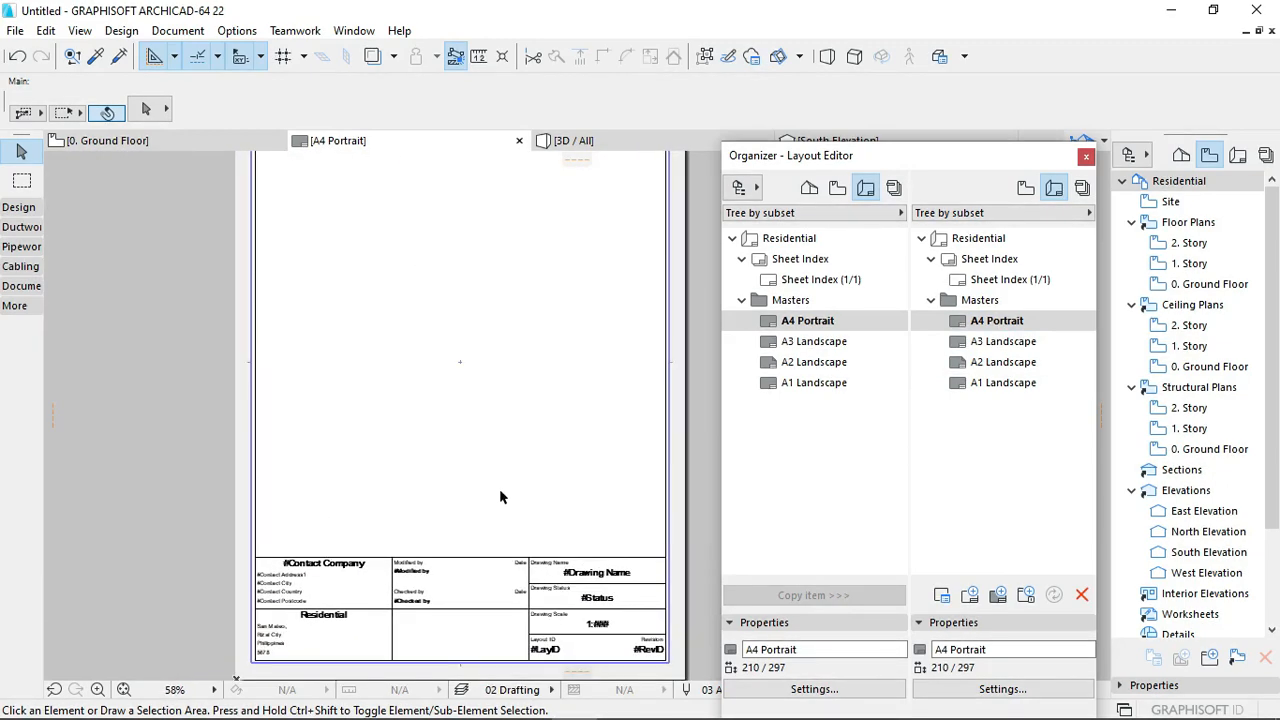
pyautogui.doubleClick(985, 341)
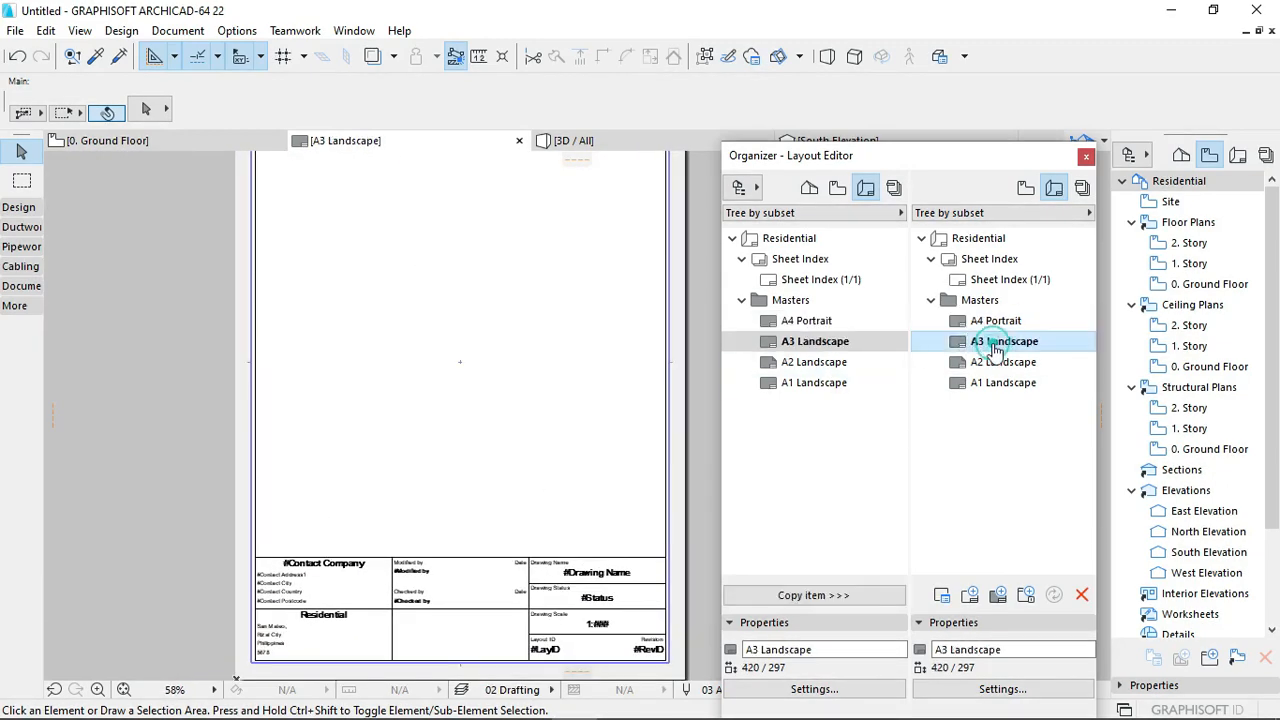
pyautogui.scroll(-4, 374, 429)
pyautogui.moveTo(463, 436); pyautogui.dragTo(293, 448, button='middle')
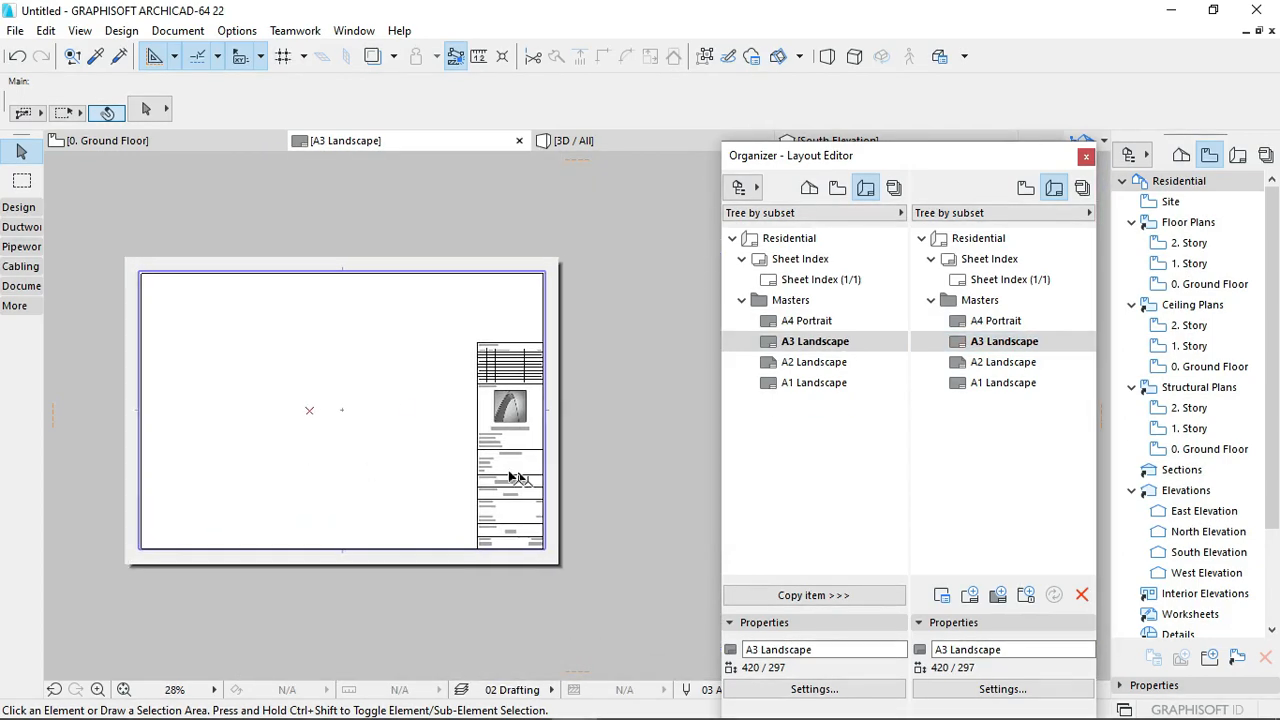
pyautogui.scroll(5, 511, 475)
pyautogui.scroll(-3, 504, 470)
# Step: Open the A2 Landscape and A1 Landscape master layouts and examine their sheets and title blocks
pyautogui.doubleClick(985, 362)
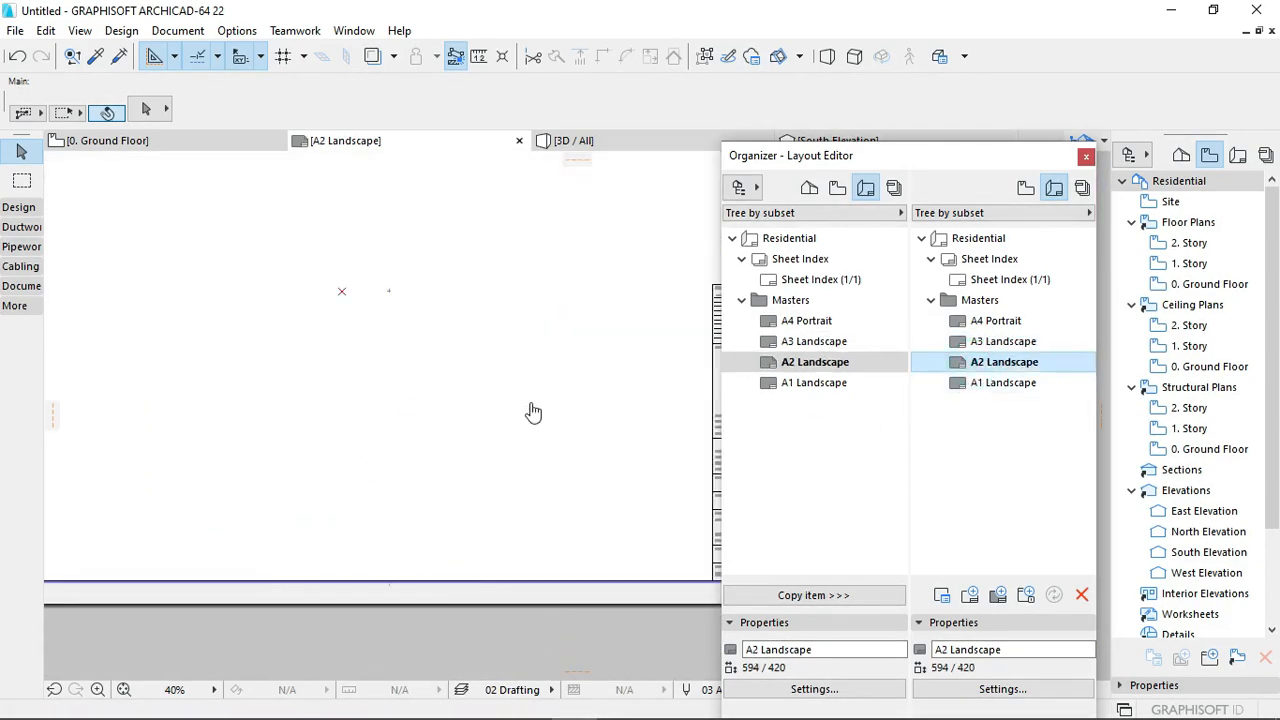
pyautogui.scroll(5, 662, 457)
pyautogui.scroll(-2, 645, 449)
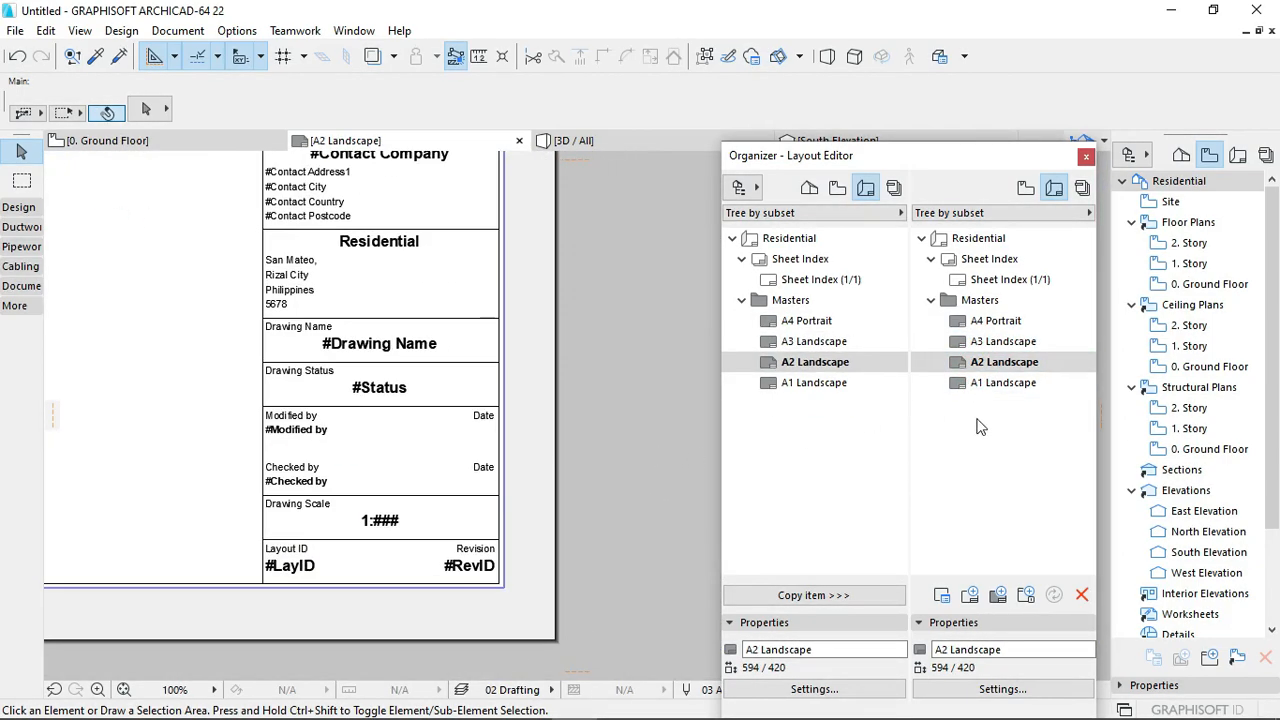
pyautogui.doubleClick(985, 382)
pyautogui.scroll(-8, 400, 405)
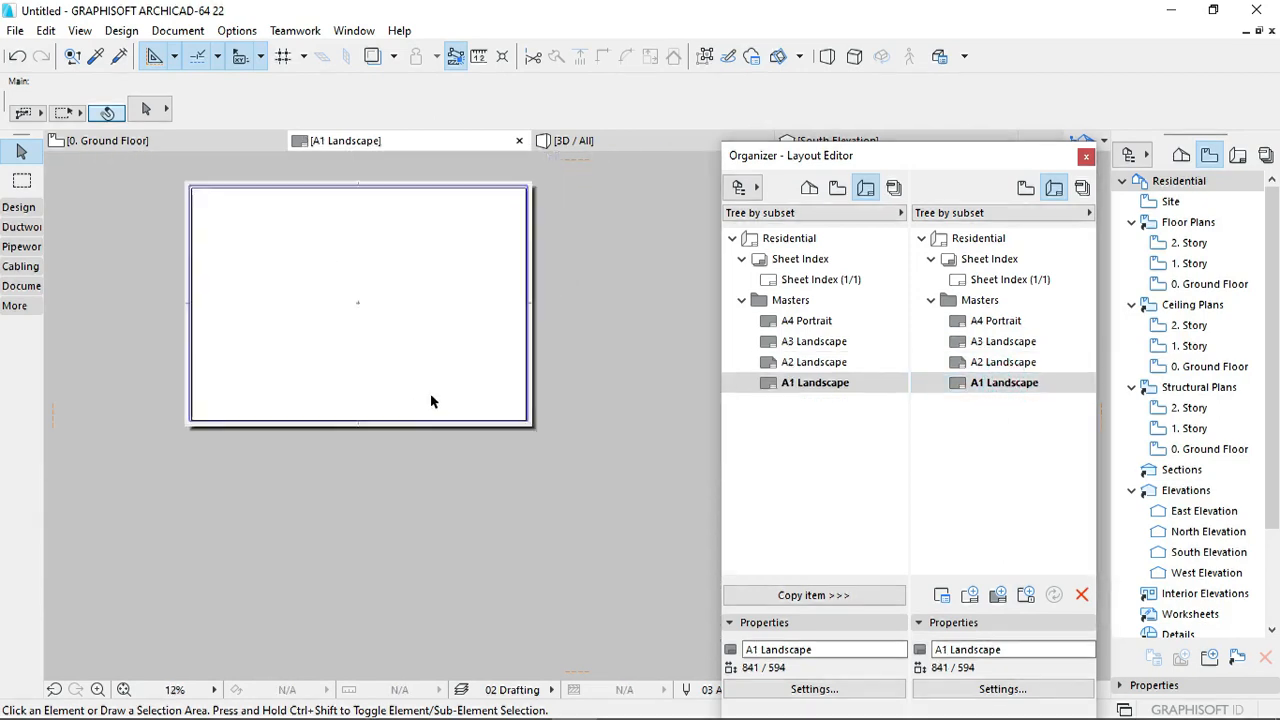
pyautogui.scroll(2, 453, 484)
pyautogui.moveTo(435, 494); pyautogui.dragTo(474, 454, button='middle')
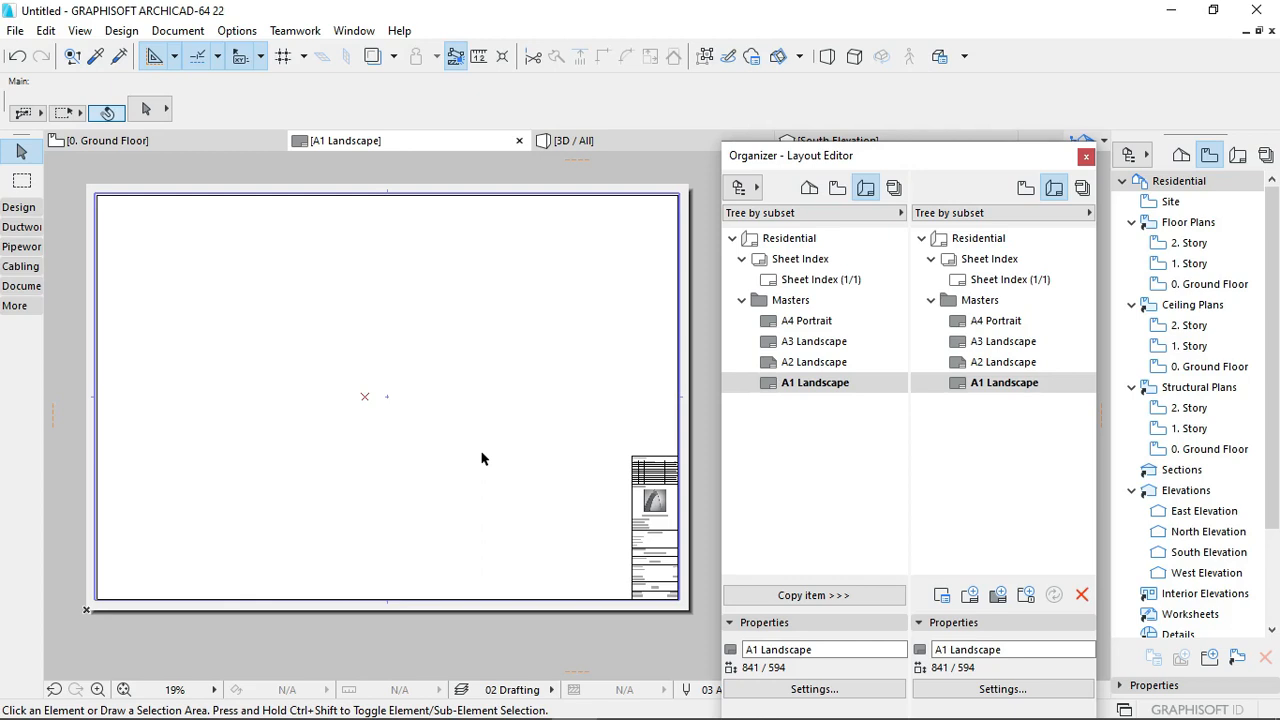
pyautogui.scroll(-2, 481, 458)
pyautogui.moveTo(481, 458); pyautogui.dragTo(549, 403, button='middle')
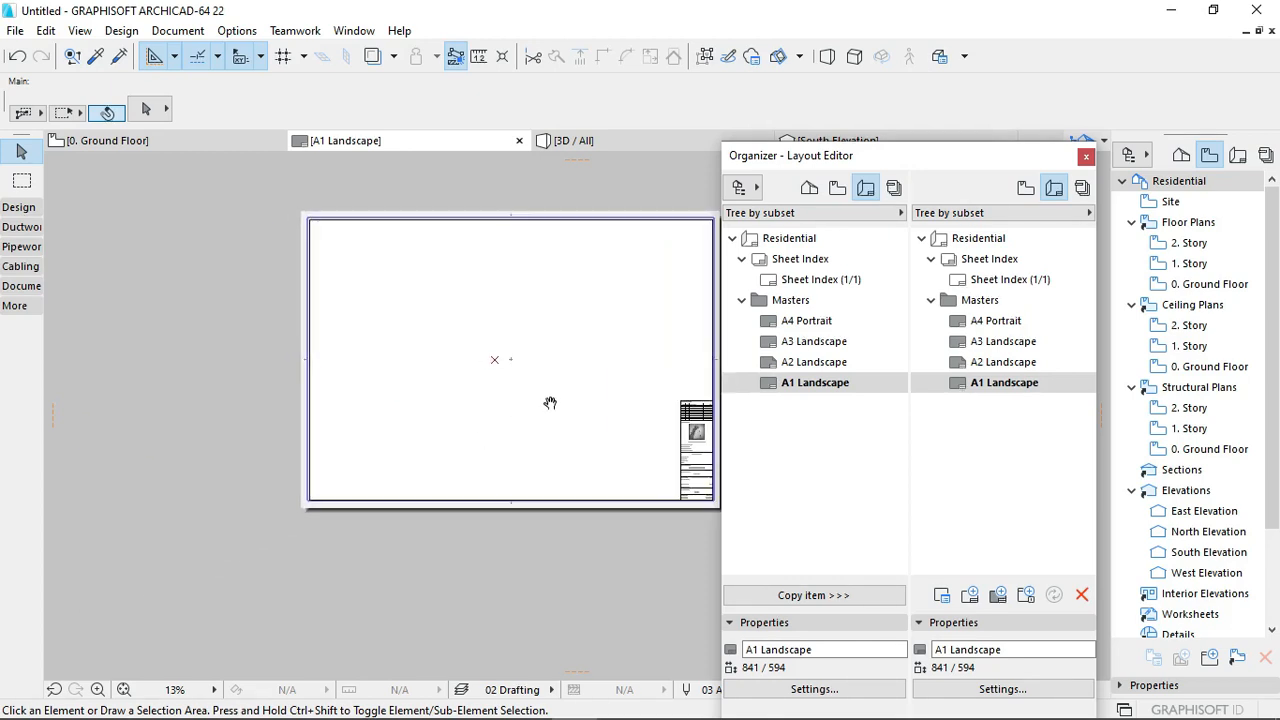
# Step: Start a new master layout in the Masters folder and name it 20 x 30
pyautogui.click(972, 305)
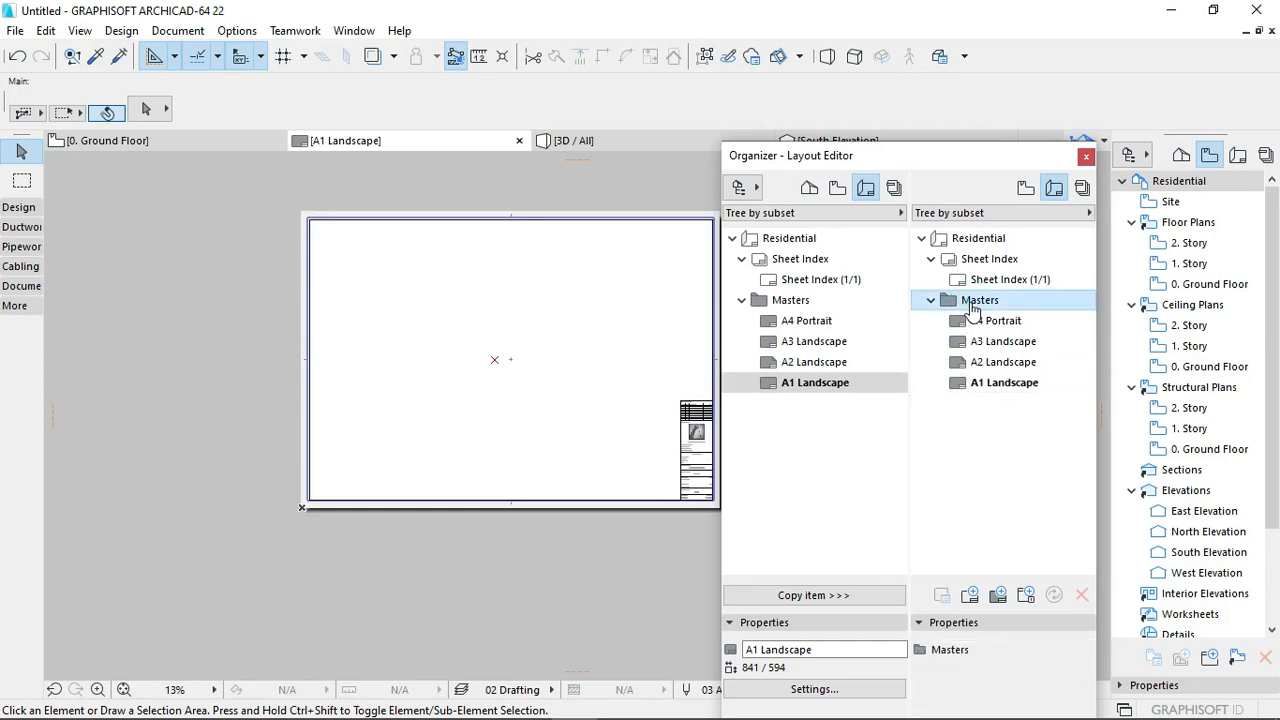
pyautogui.rightClick(972, 309)
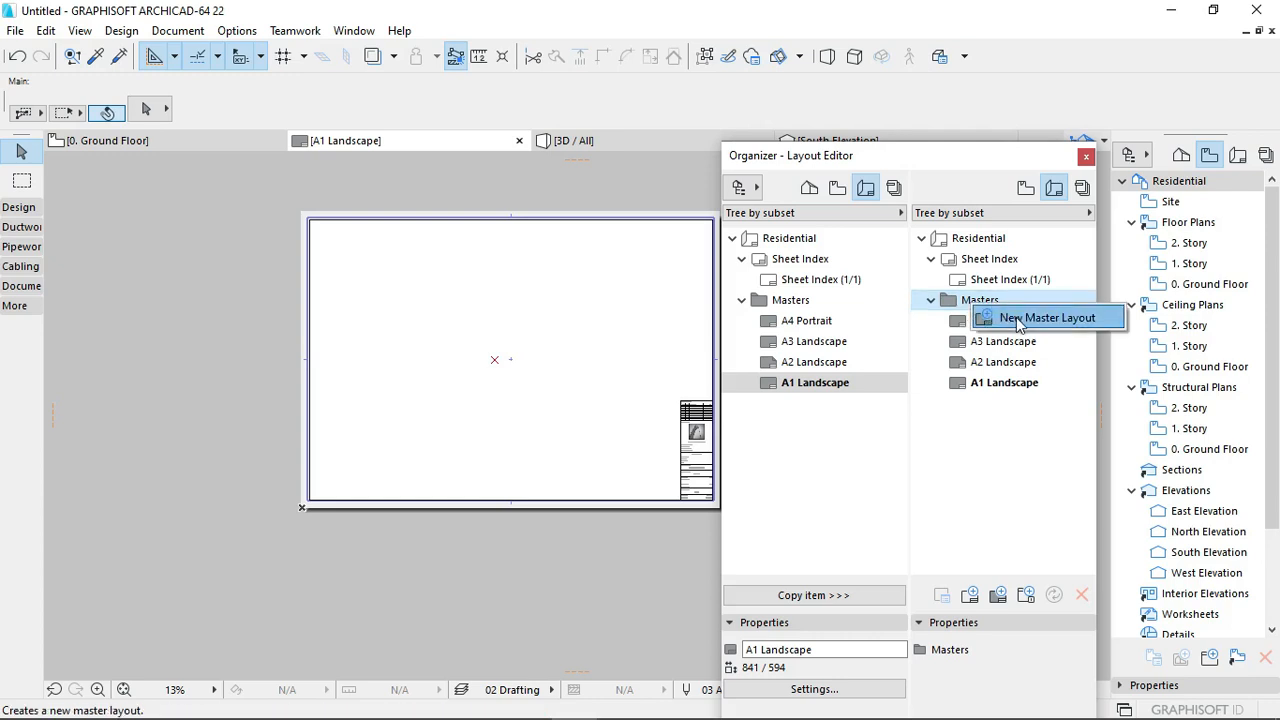
pyautogui.click(1016, 317)
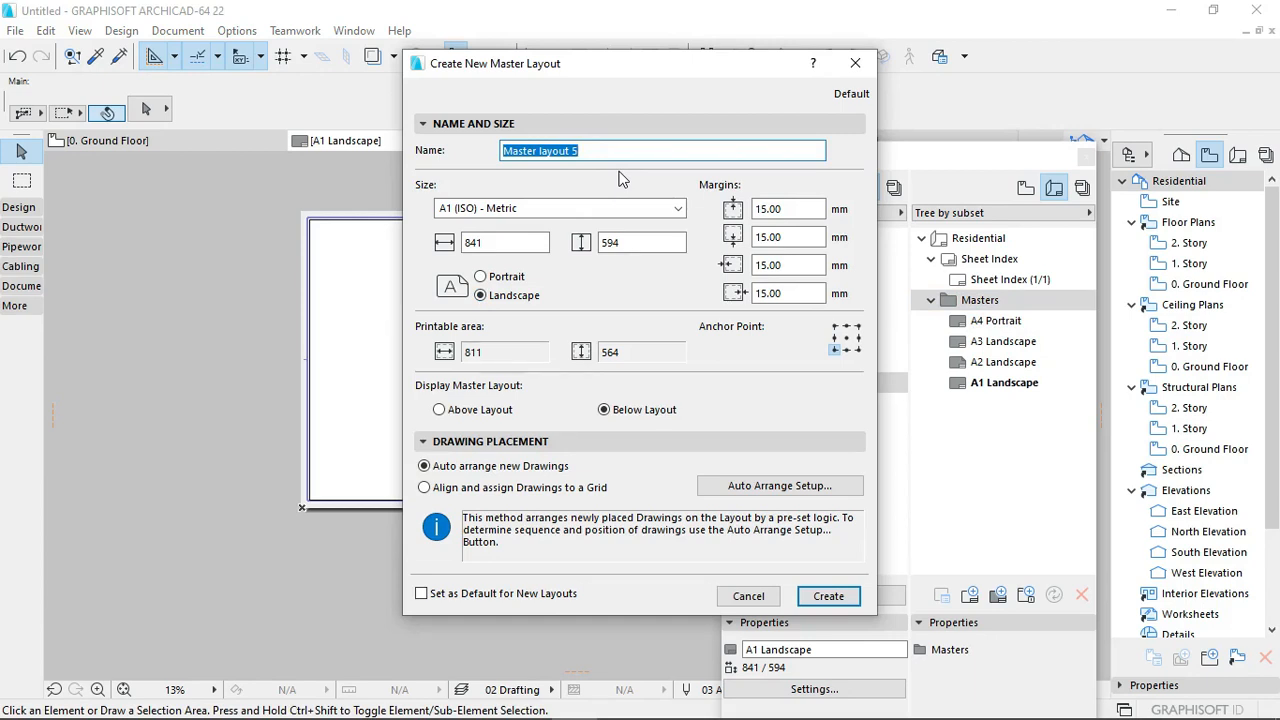
pyautogui.write('20 x 30')
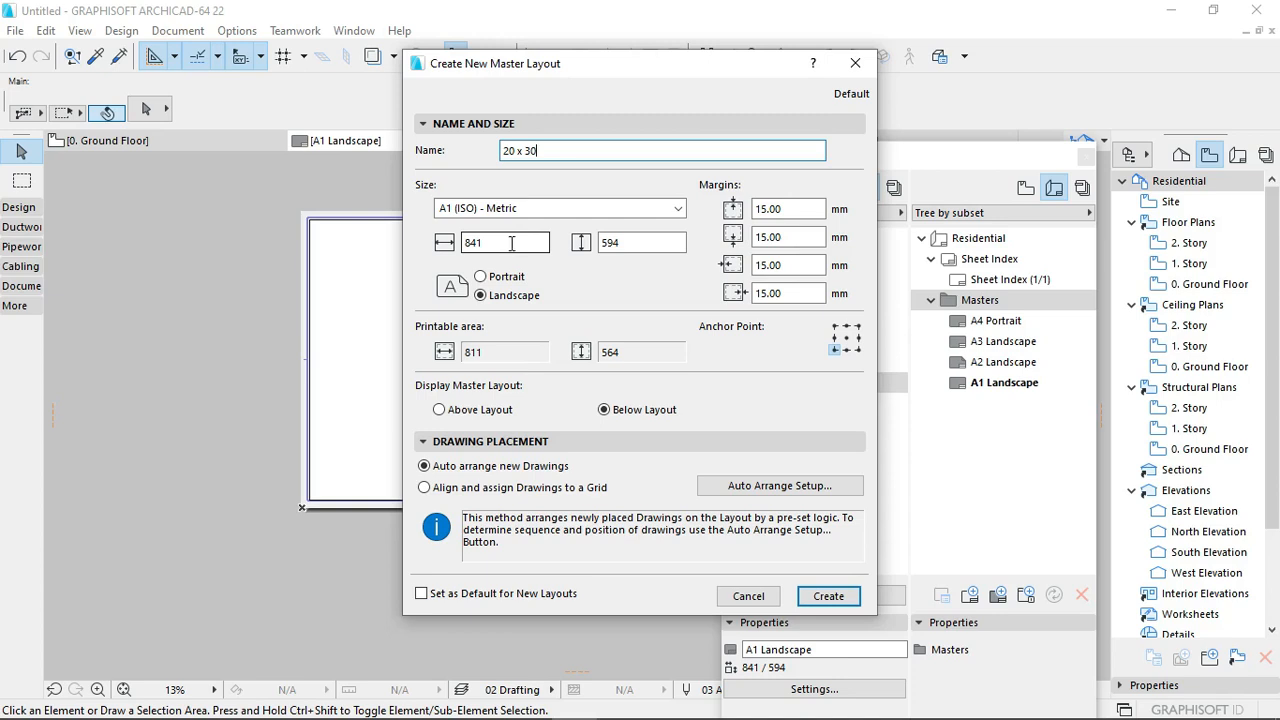
# Step: Give the new master layout a custom sheet size, entering 508 mm for the height and 762 mm for the width
pyautogui.doubleClick(638, 242)
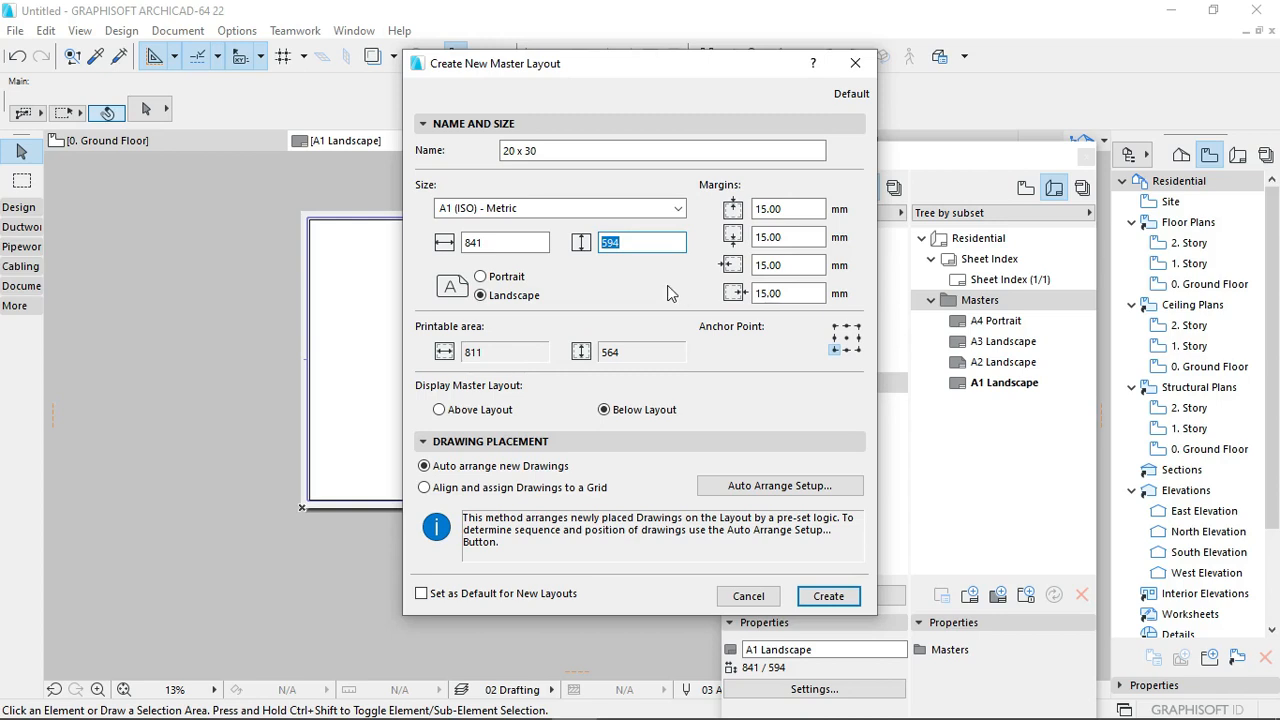
pyautogui.write('508')
pyautogui.click(650, 282)
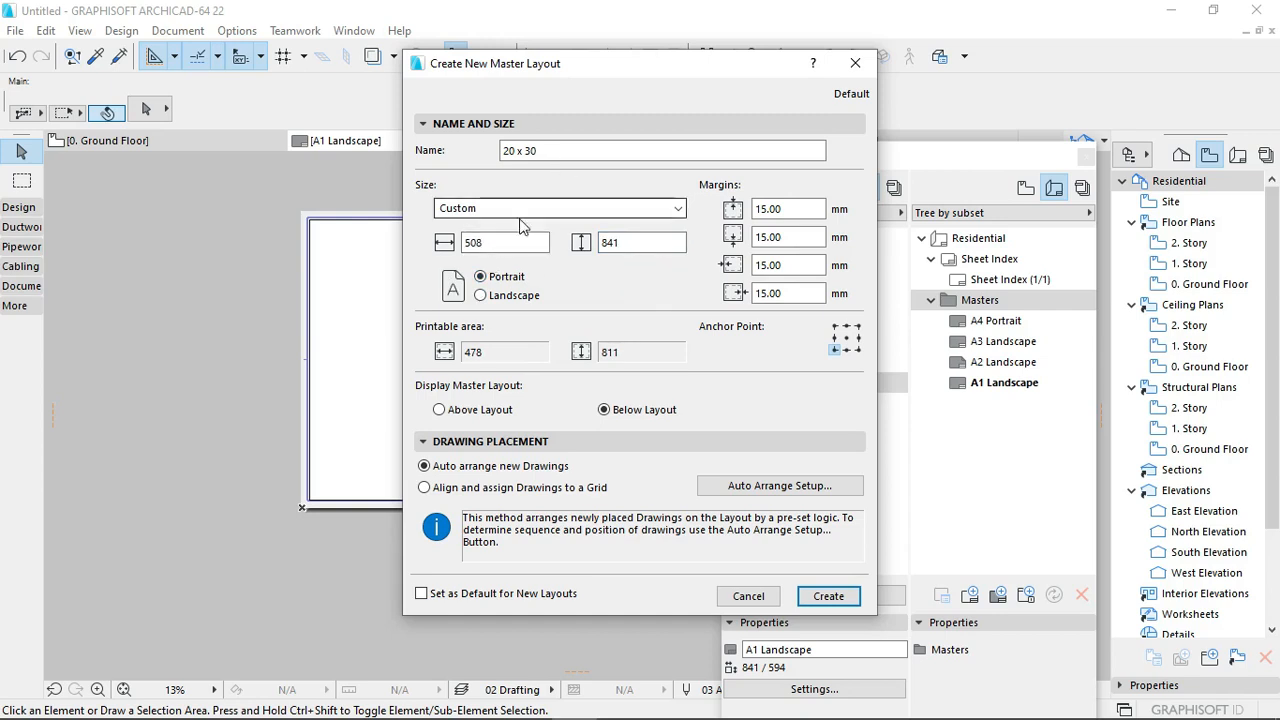
pyautogui.doubleClick(495, 246)
pyautogui.write('7')
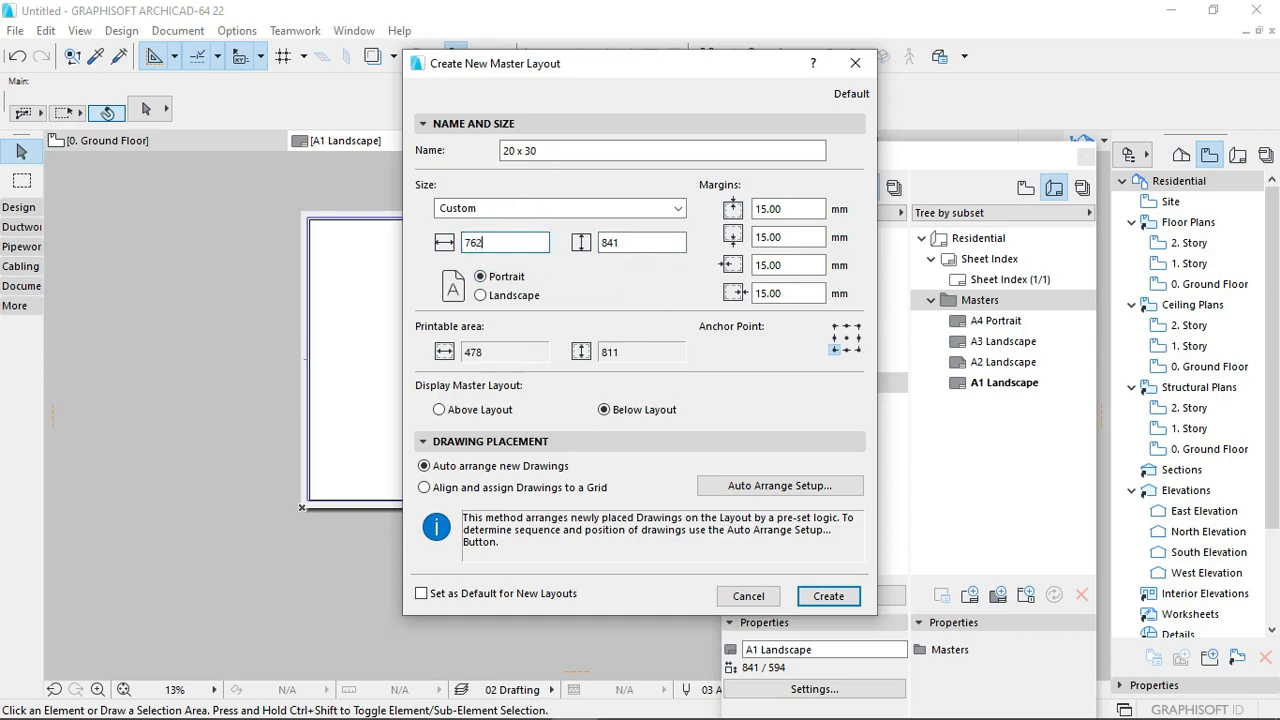
pyautogui.write('62')
pyautogui.click(643, 287)
pyautogui.moveTo(484, 245); pyautogui.dragTo(458, 246)
pyautogui.moveTo(666, 243); pyautogui.dragTo(566, 248)
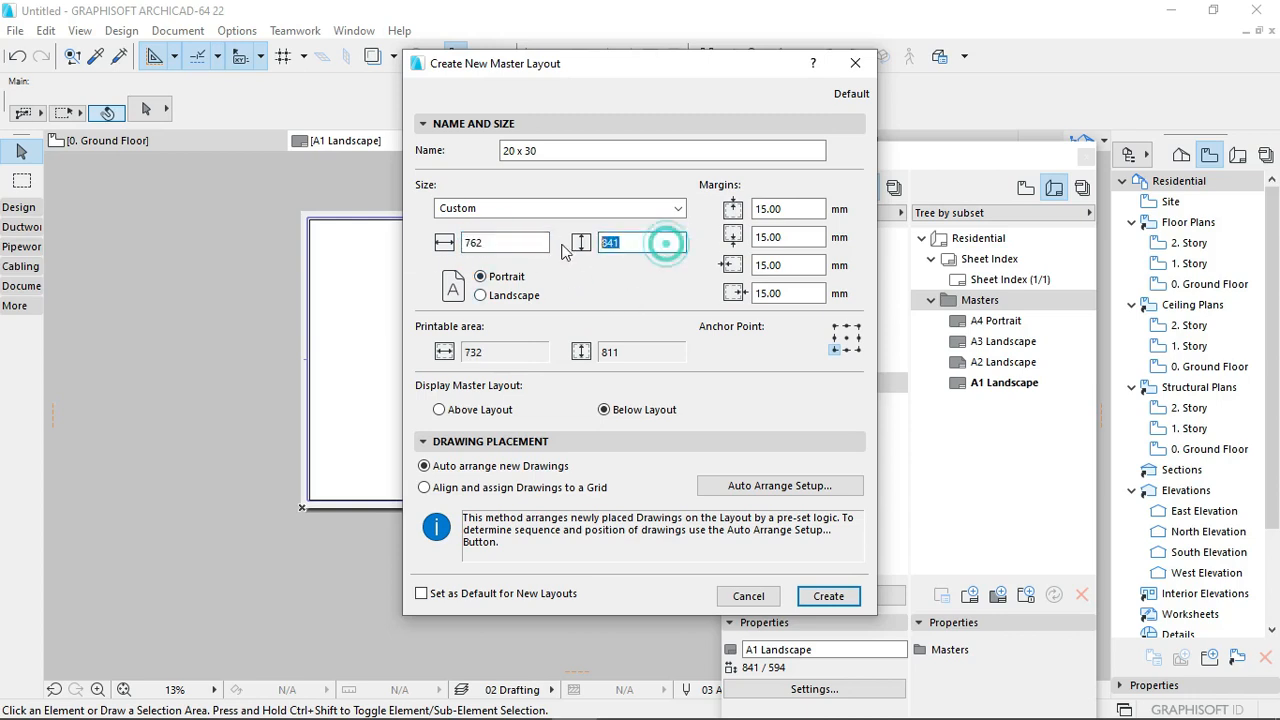
pyautogui.click(647, 282)
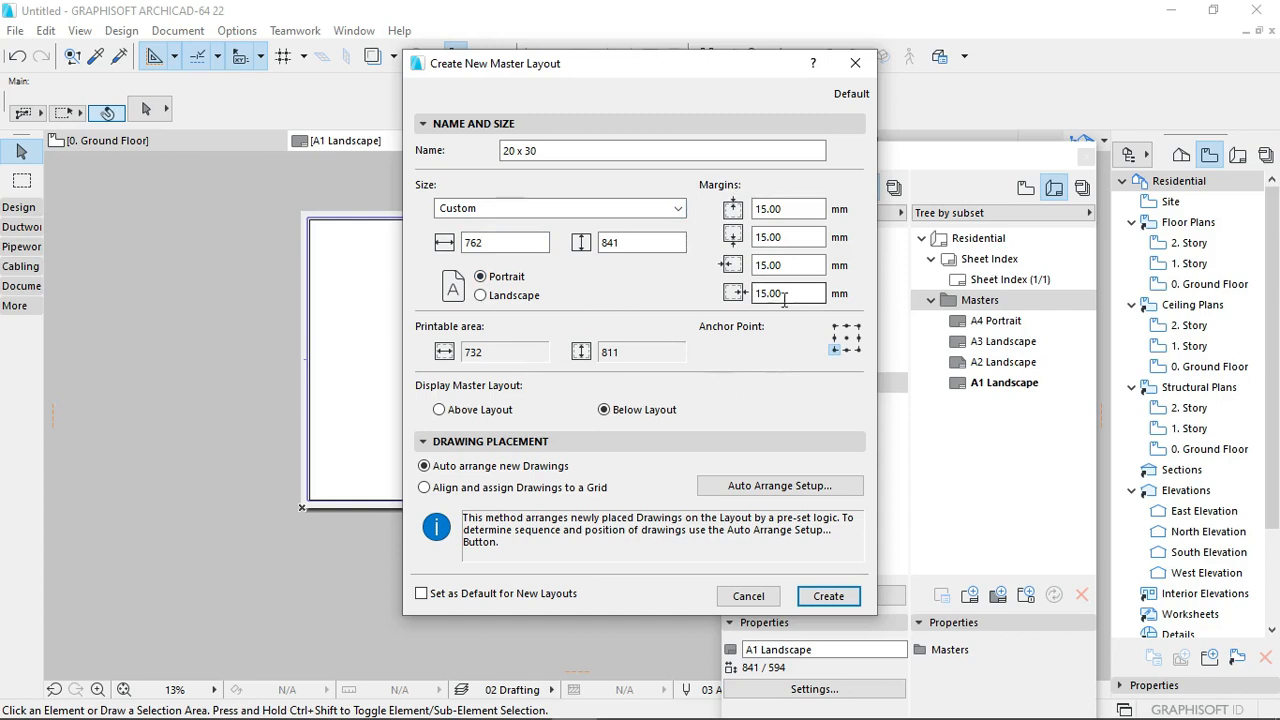
# Step: Set the top, bottom and right margins to 20 mm and the left margin to 40 mm, and create the master layout
pyautogui.moveTo(800, 209); pyautogui.dragTo(732, 222)
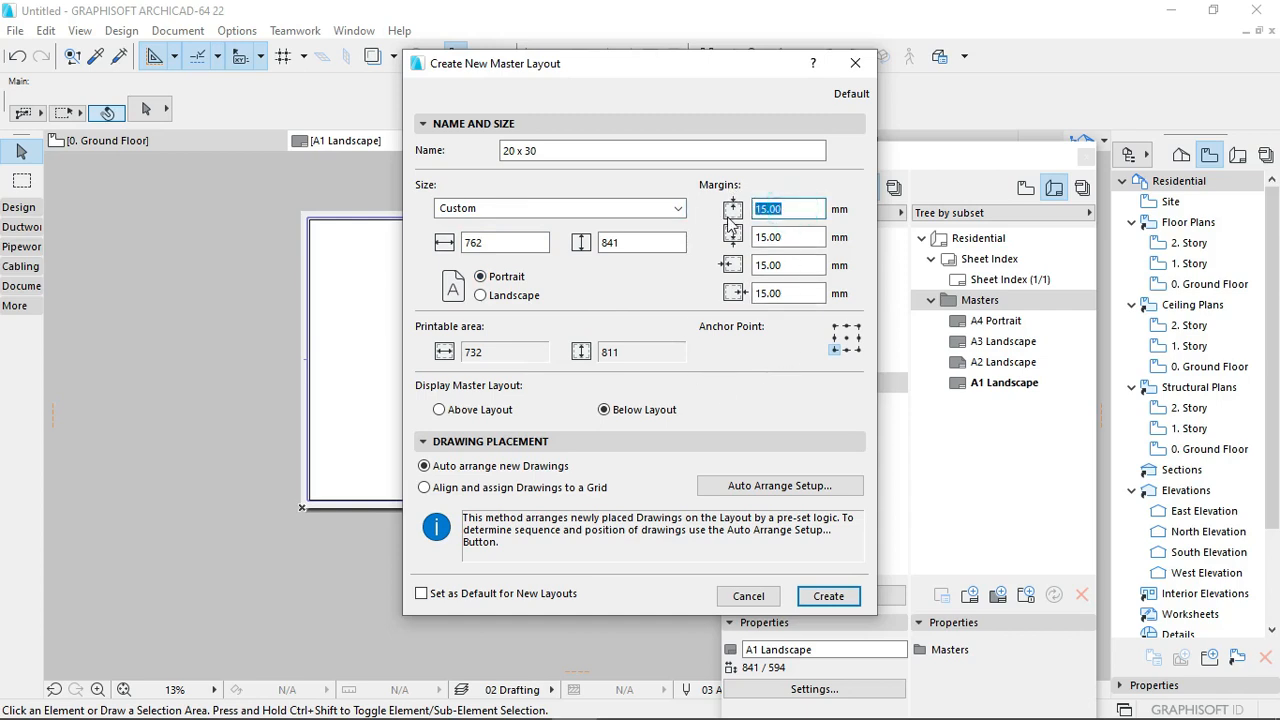
pyautogui.write('20')
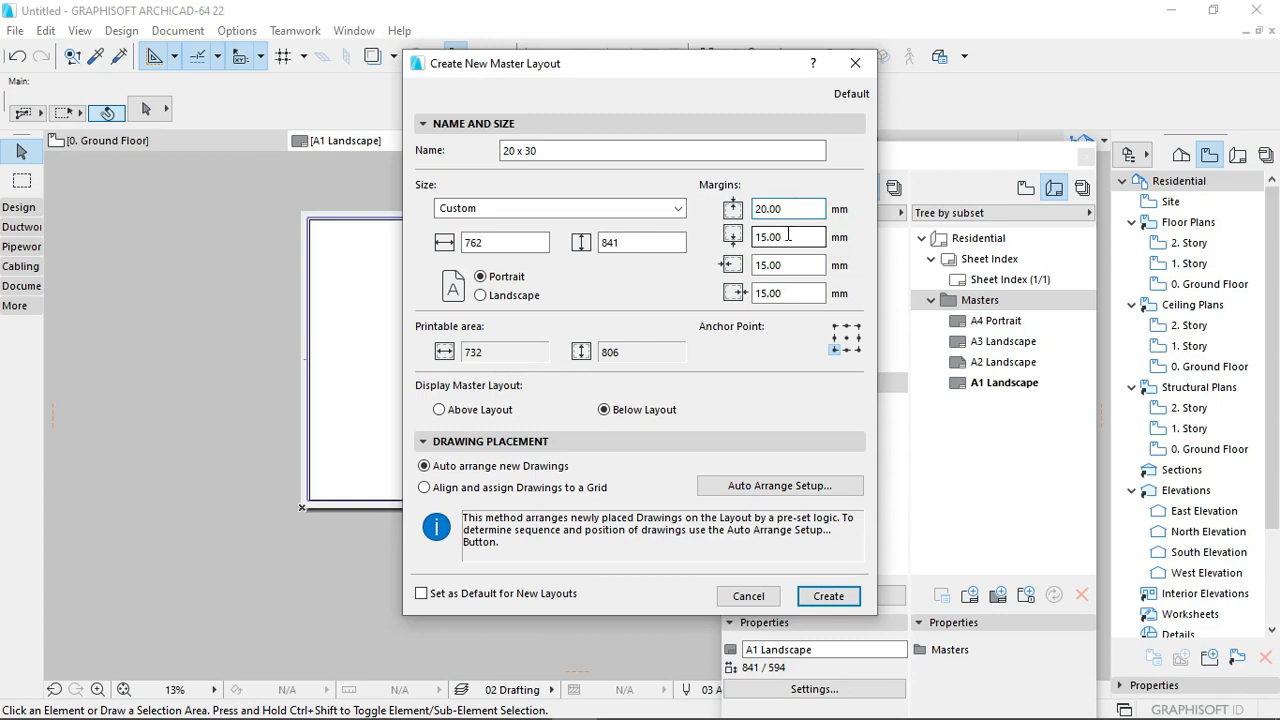
pyautogui.moveTo(788, 237); pyautogui.dragTo(728, 250)
pyautogui.write('20')
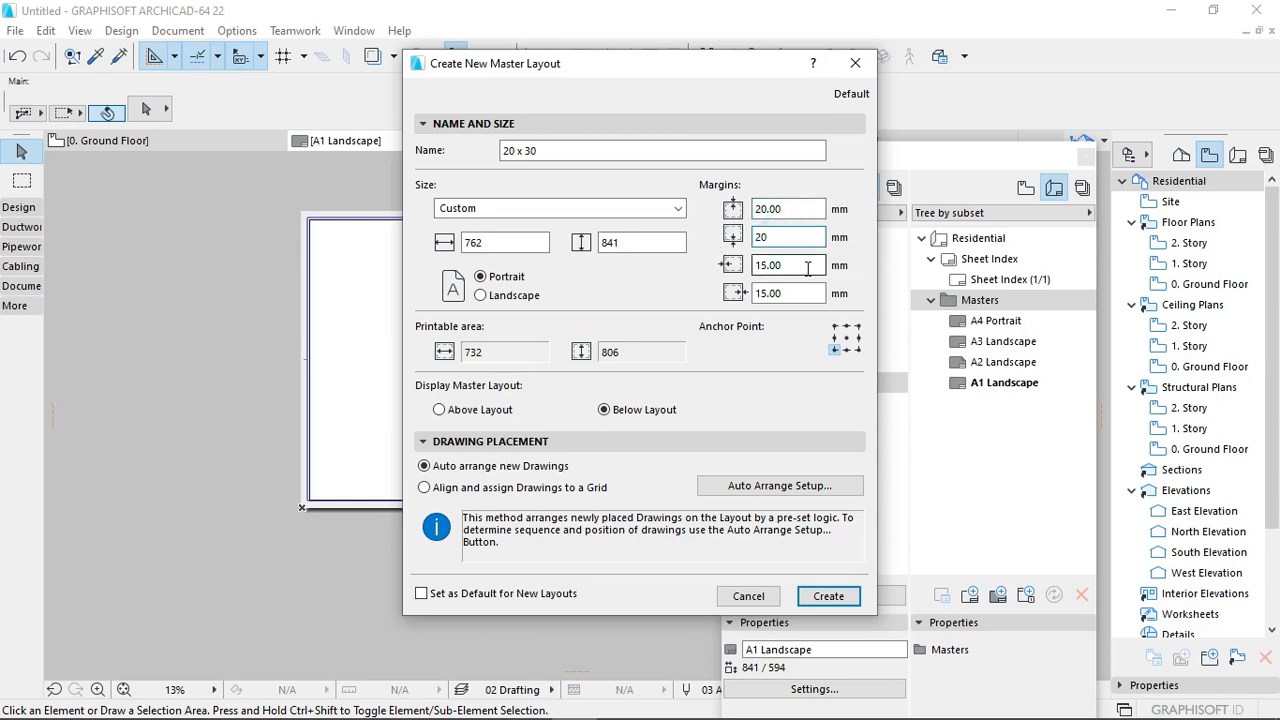
pyautogui.moveTo(808, 264); pyautogui.dragTo(714, 286)
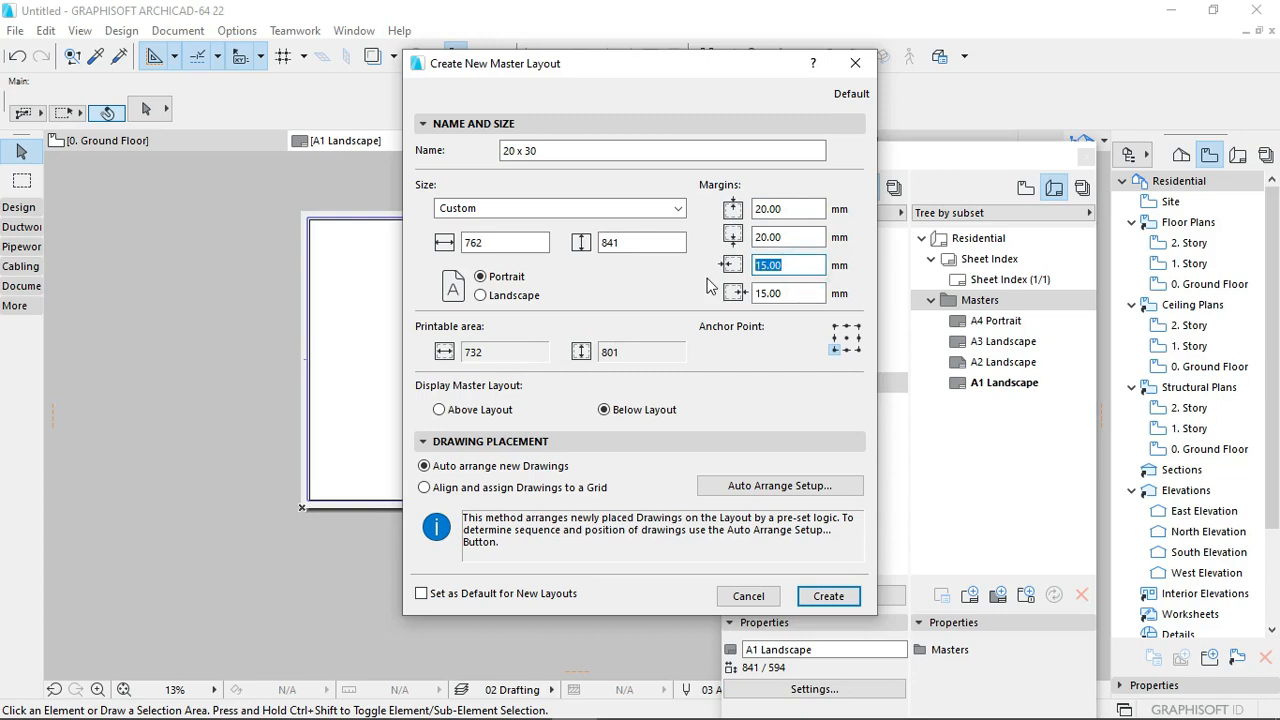
pyautogui.write('40')
pyautogui.moveTo(805, 292); pyautogui.dragTo(728, 303)
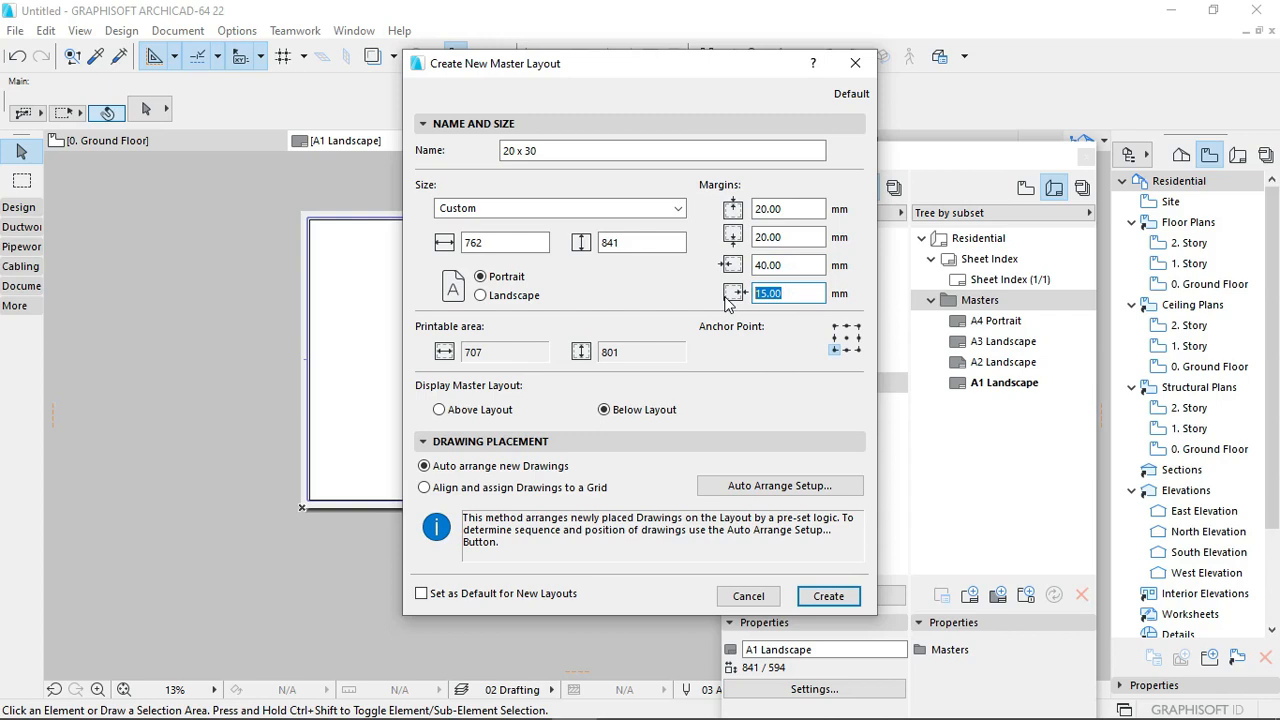
pyautogui.write('20')
pyautogui.click(825, 594)
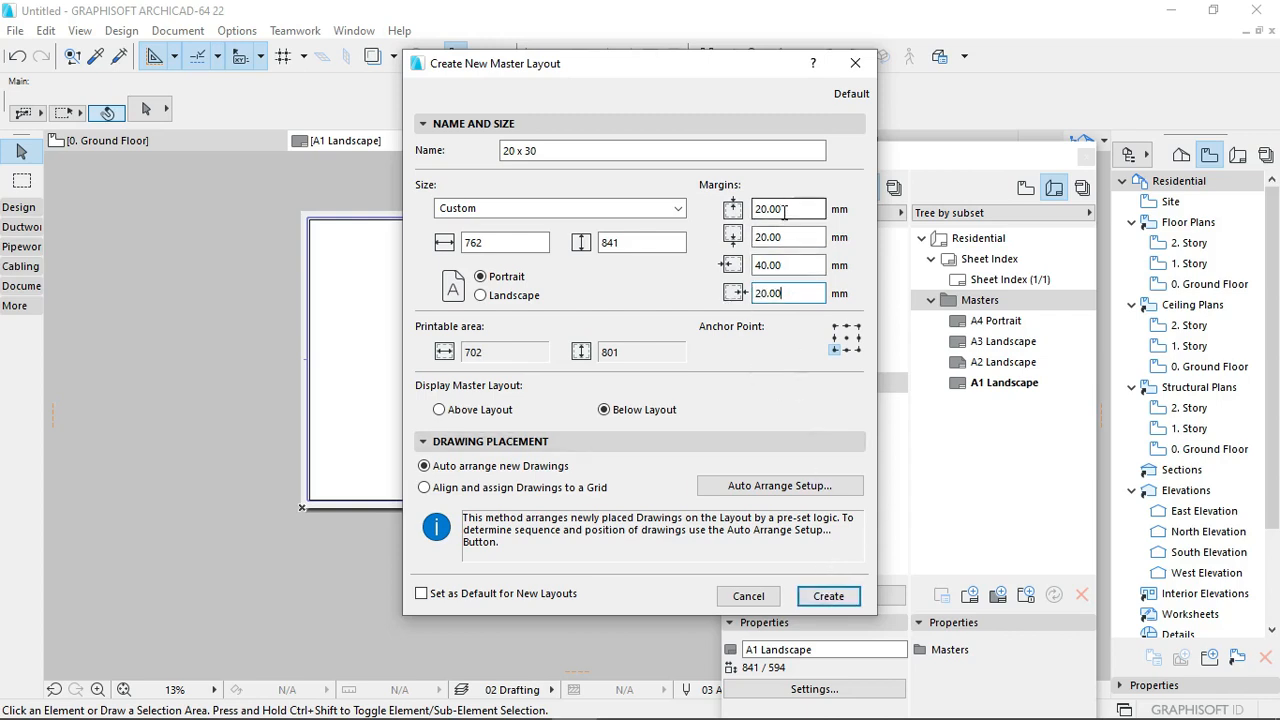
pyautogui.click(830, 596)
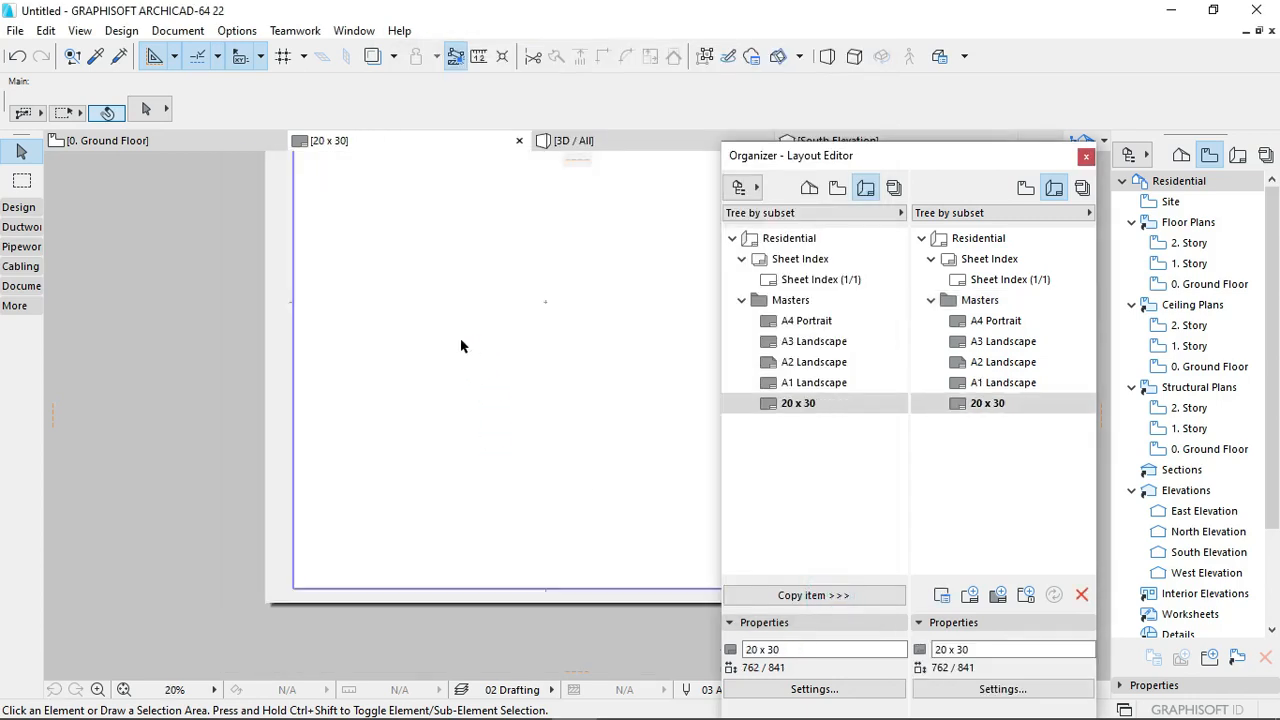
# Step: Set the sheet height of the 20 x 30 master layout to 508 mm in its Master Layout Settings
pyautogui.scroll(2, 380, 414)
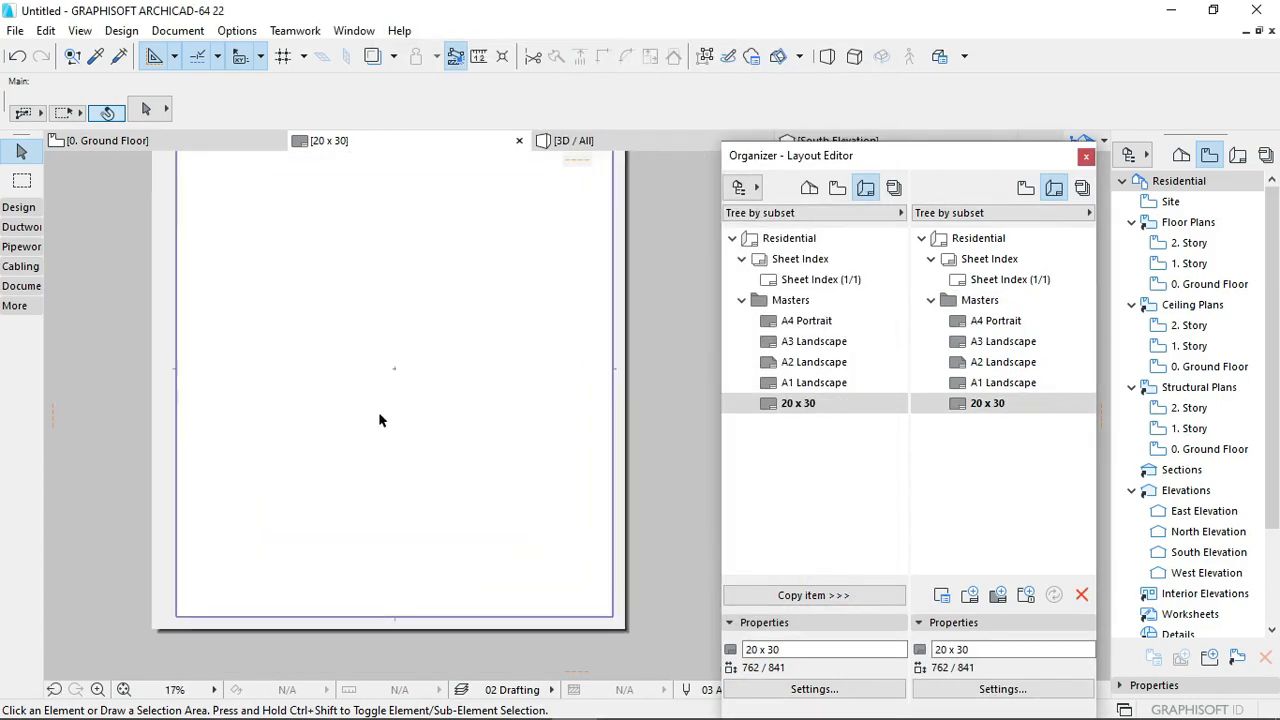
pyautogui.scroll(-2, 380, 414)
pyautogui.moveTo(450, 298); pyautogui.dragTo(471, 346, button='middle')
pyautogui.scroll(2, 449, 444)
pyautogui.moveTo(450, 391); pyautogui.dragTo(453, 377, button='middle')
pyautogui.scroll(-3, 453, 377)
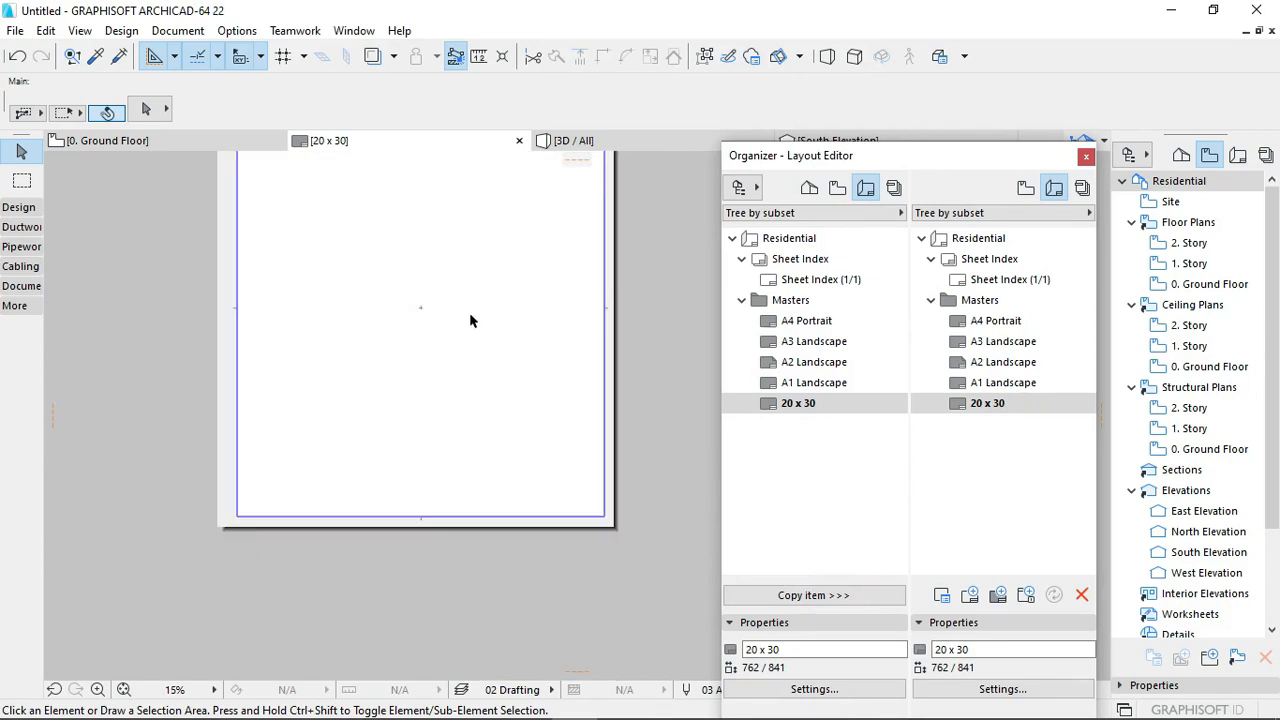
pyautogui.rightClick(1010, 408)
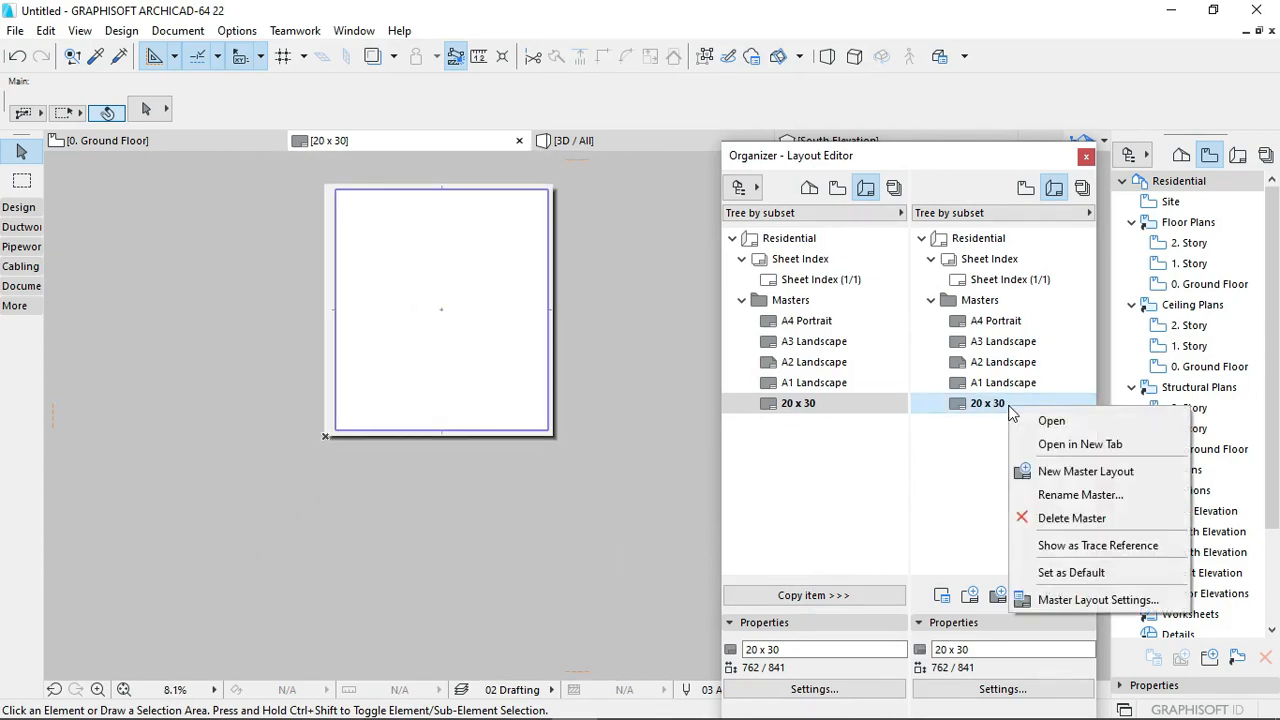
pyautogui.click(1072, 600)
pyautogui.doubleClick(630, 243)
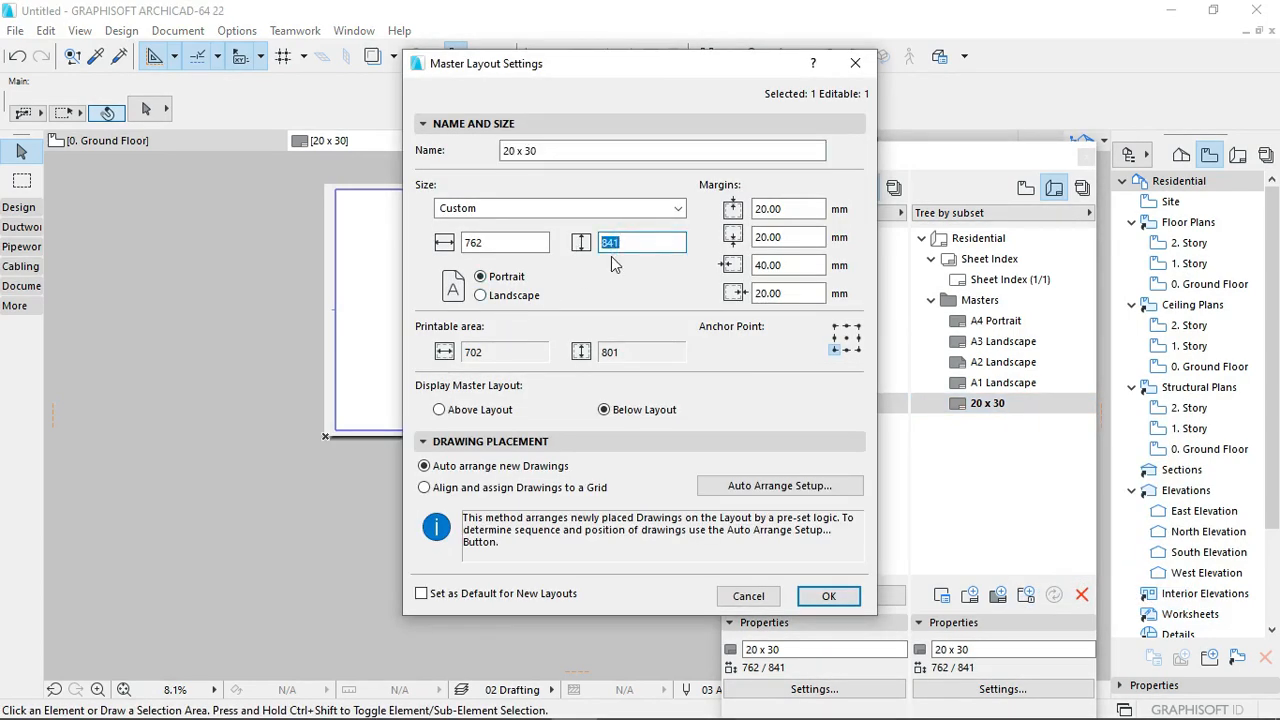
pyautogui.write('508')
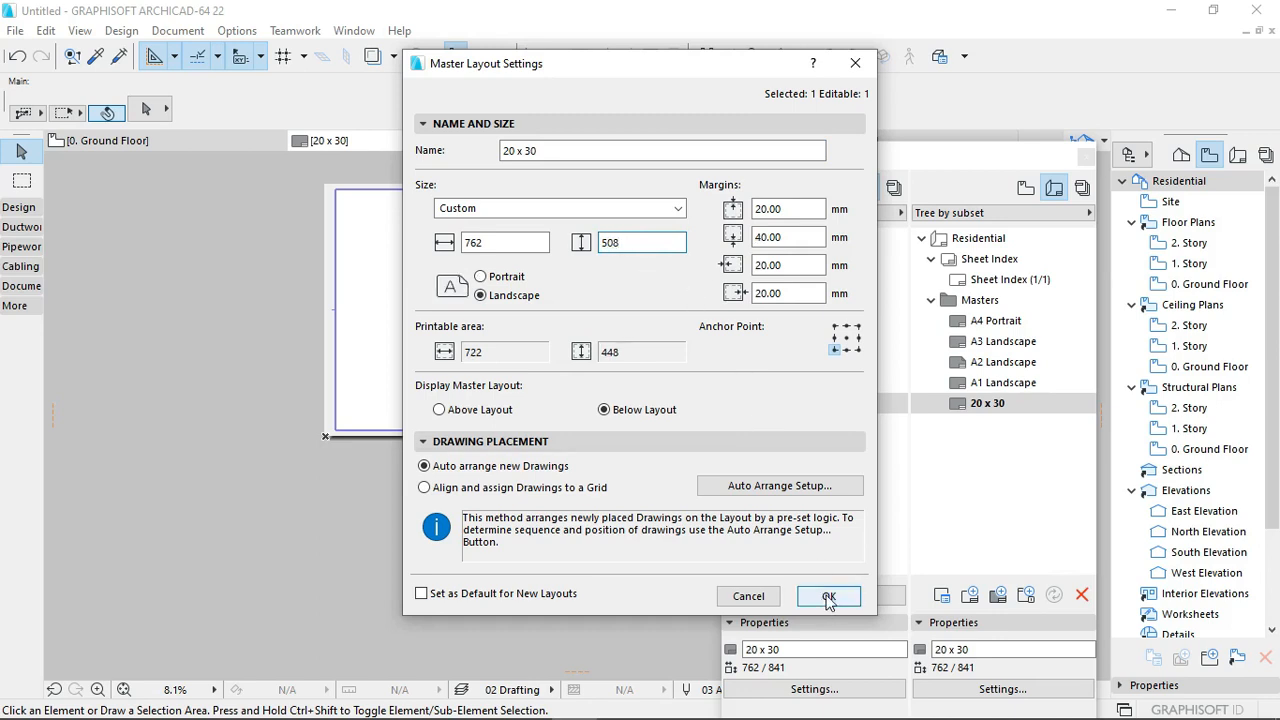
pyautogui.click(828, 596)
pyautogui.scroll(4, 440, 320)
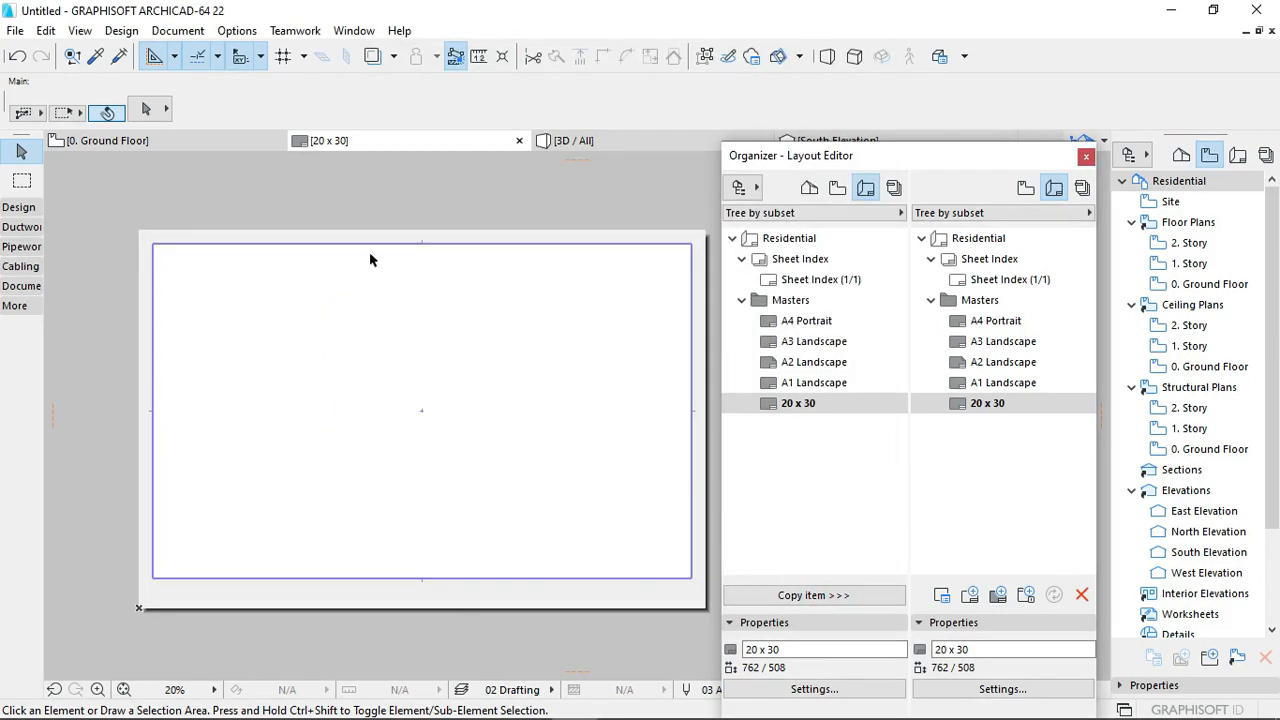
# Step: Set the bottom margin of the 20 x 30 master layout to 20 mm and its left margin to 40 mm
pyautogui.rightClick(1003, 410)
pyautogui.click(1060, 599)
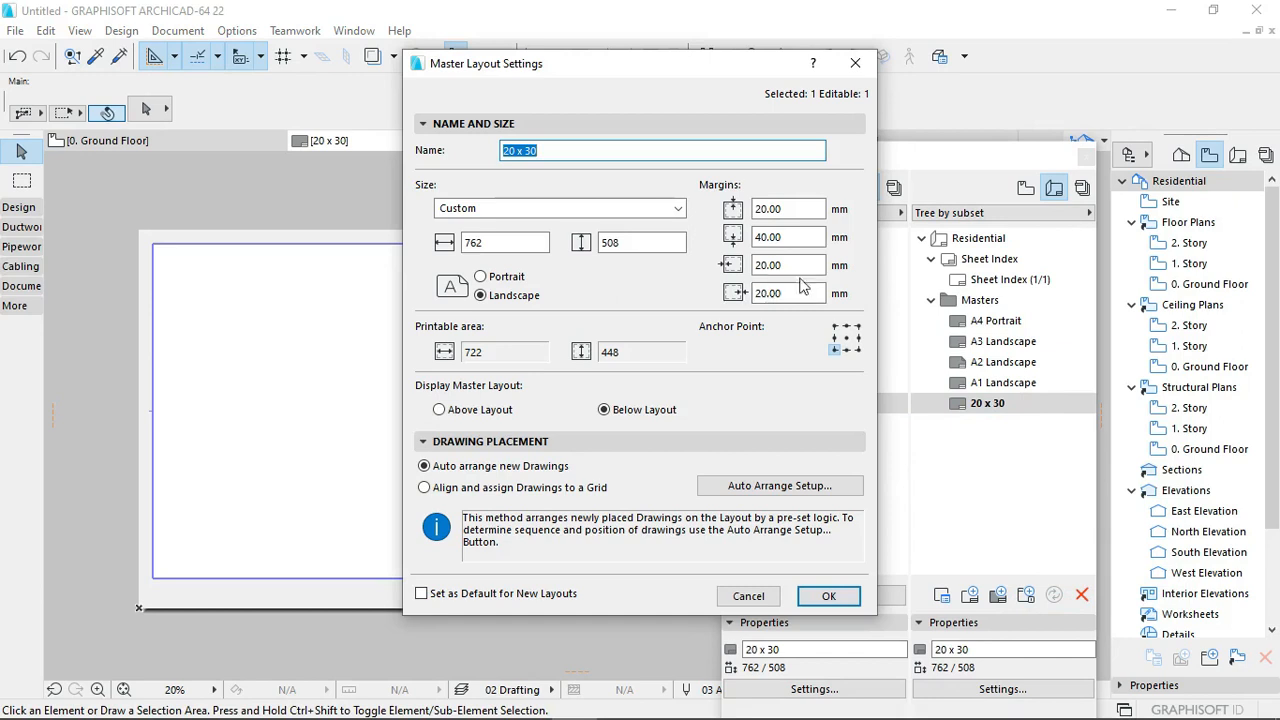
pyautogui.click(798, 238)
pyautogui.write('2')
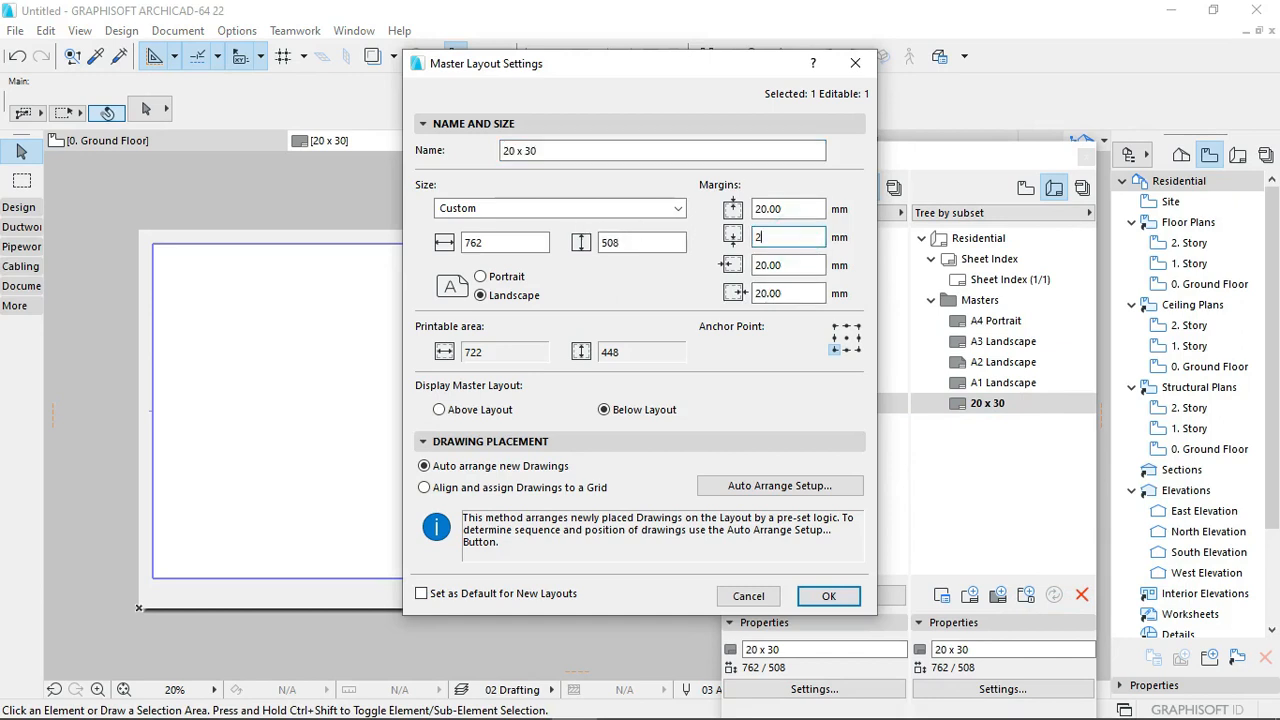
pyautogui.write('0')
pyautogui.click(790, 265)
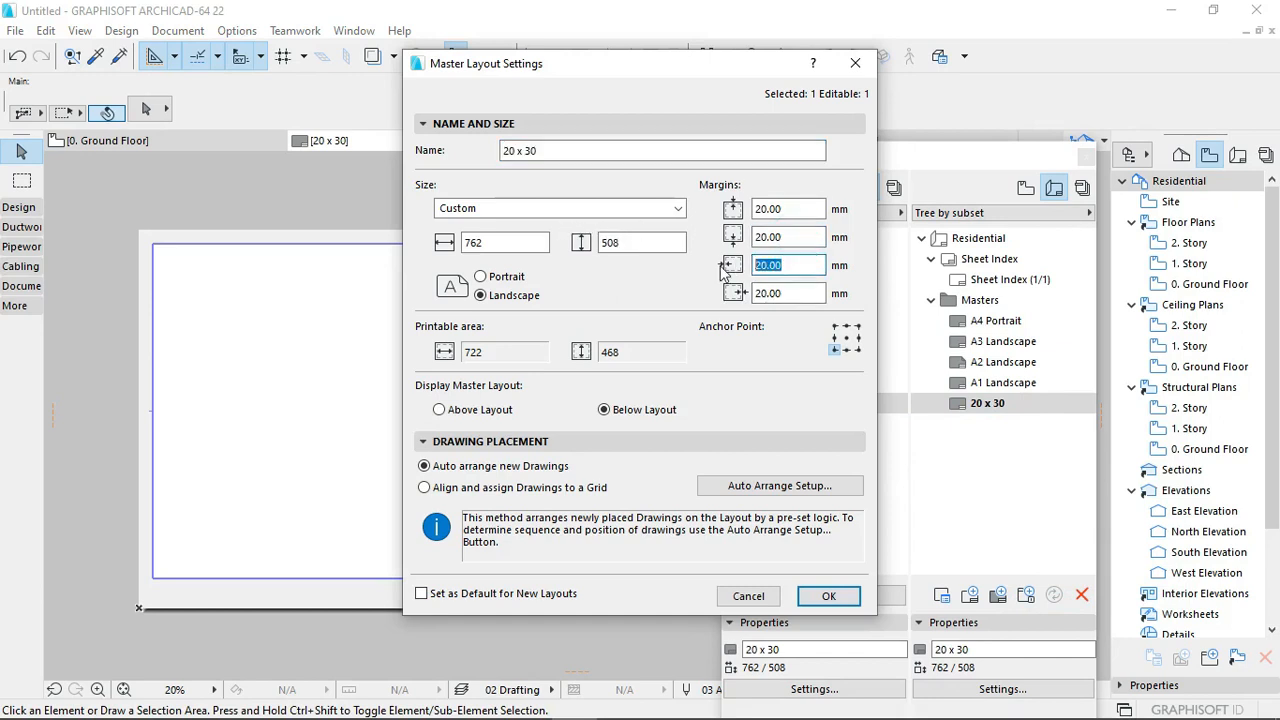
pyautogui.write('40')
pyautogui.click(829, 596)
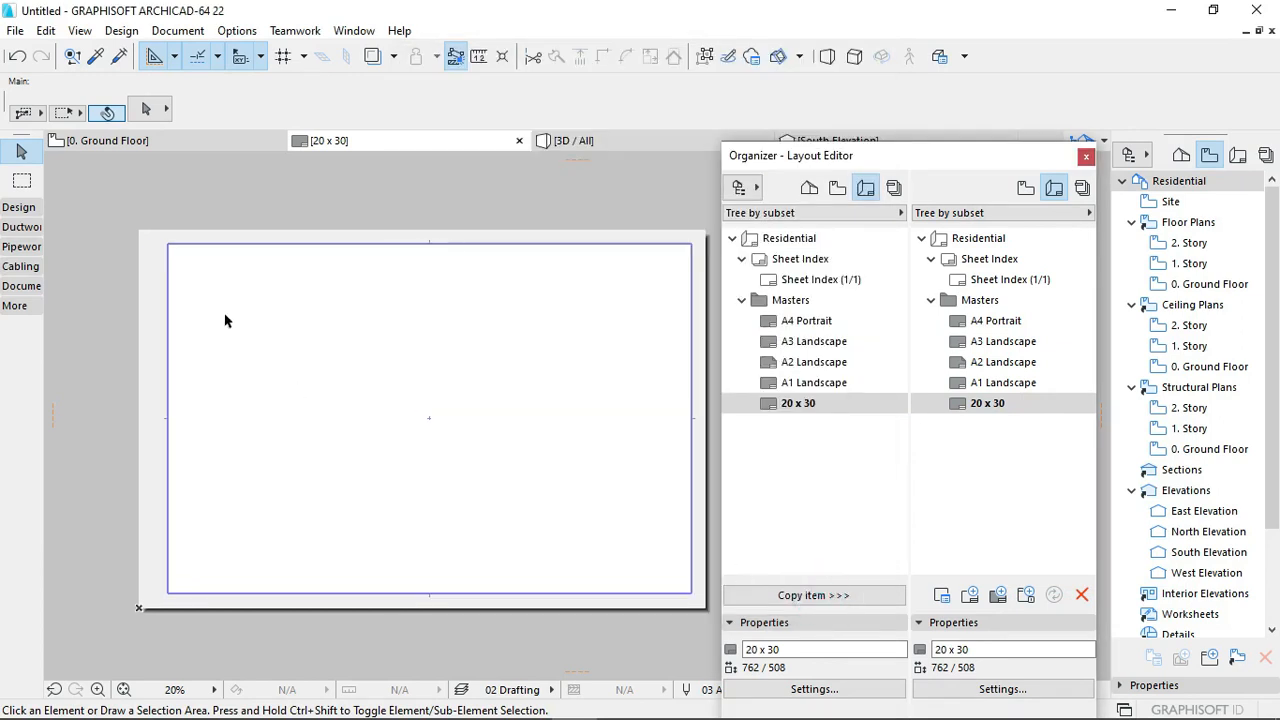
# Step: Examine the 20 x 30 master sheet and its margin frame
pyautogui.scroll(-3, 251, 331)
pyautogui.scroll(3, 314, 355)
pyautogui.scroll(-3, 320, 350)
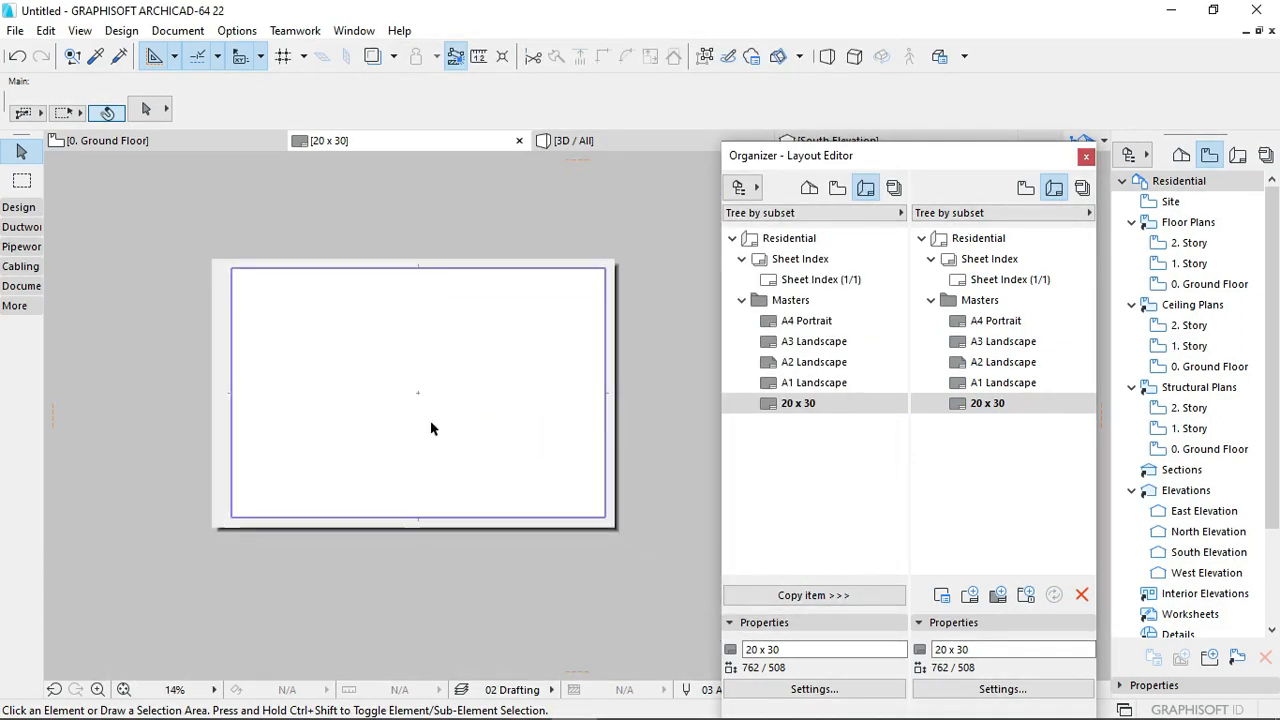
pyautogui.scroll(1, 374, 370)
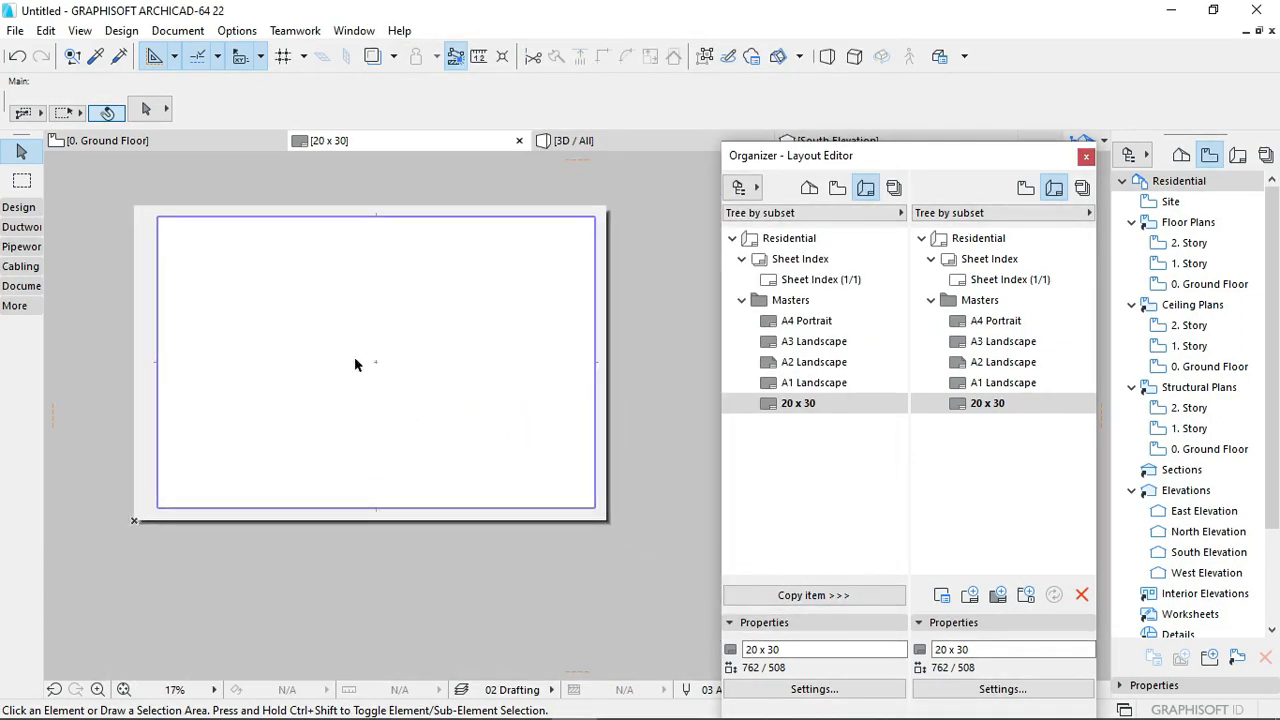
pyautogui.moveTo(551, 316); pyautogui.dragTo(573, 275, button='middle')
pyautogui.scroll(2, 285, 296)
pyautogui.scroll(-2, 284, 296)
pyautogui.moveTo(271, 294); pyautogui.dragTo(213, 287, button='middle')
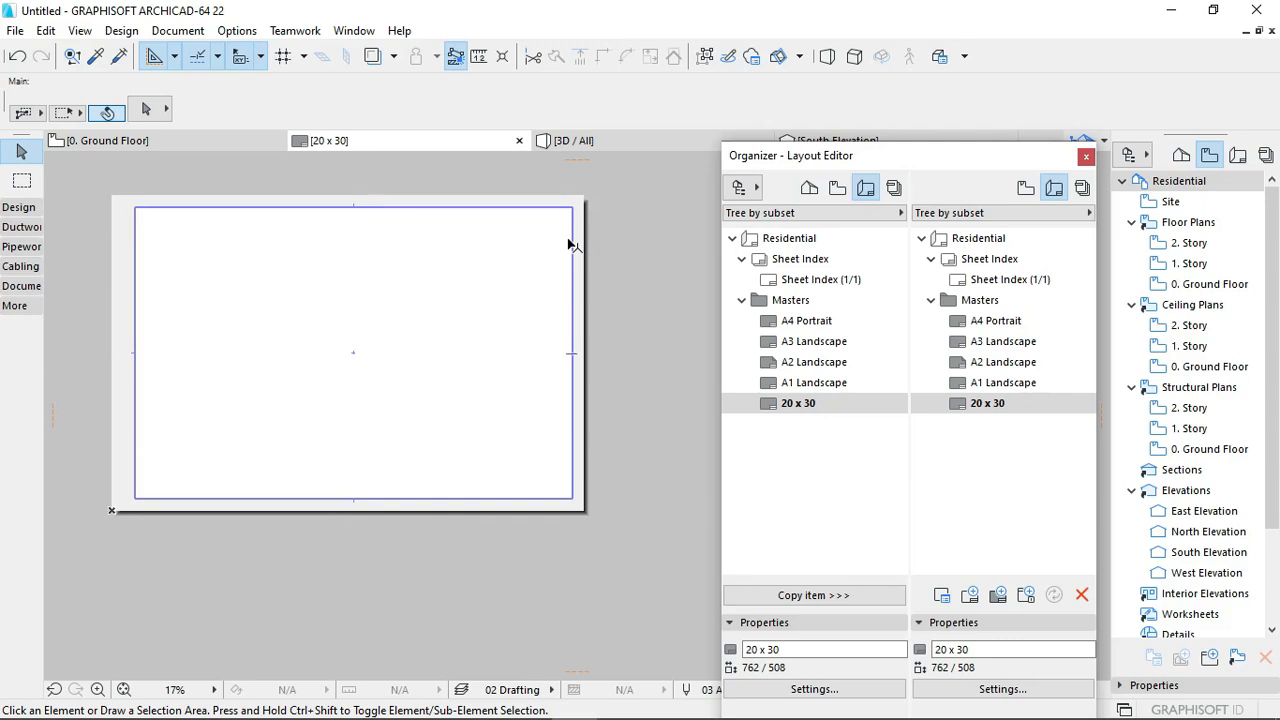
# Step: Expand the Document toolset in place of the Design tools and close the layout Organizer
pyautogui.click(22, 208)
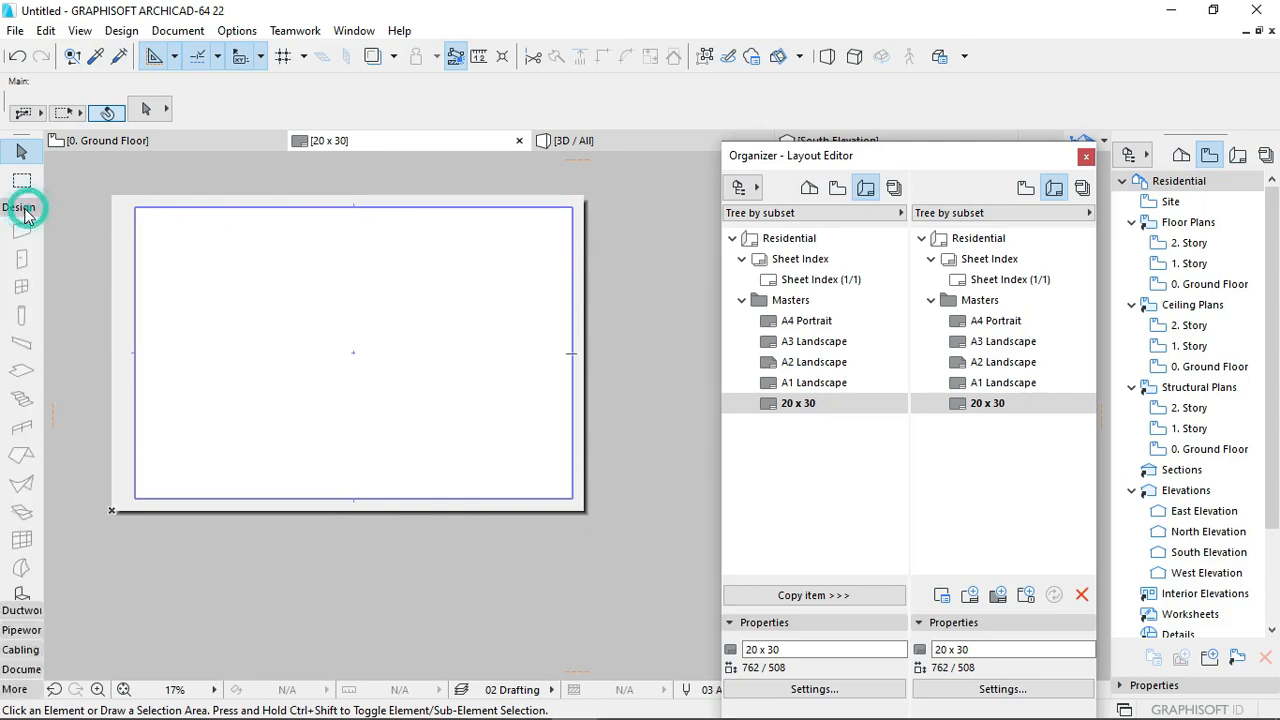
pyautogui.scroll(-3, 26, 398)
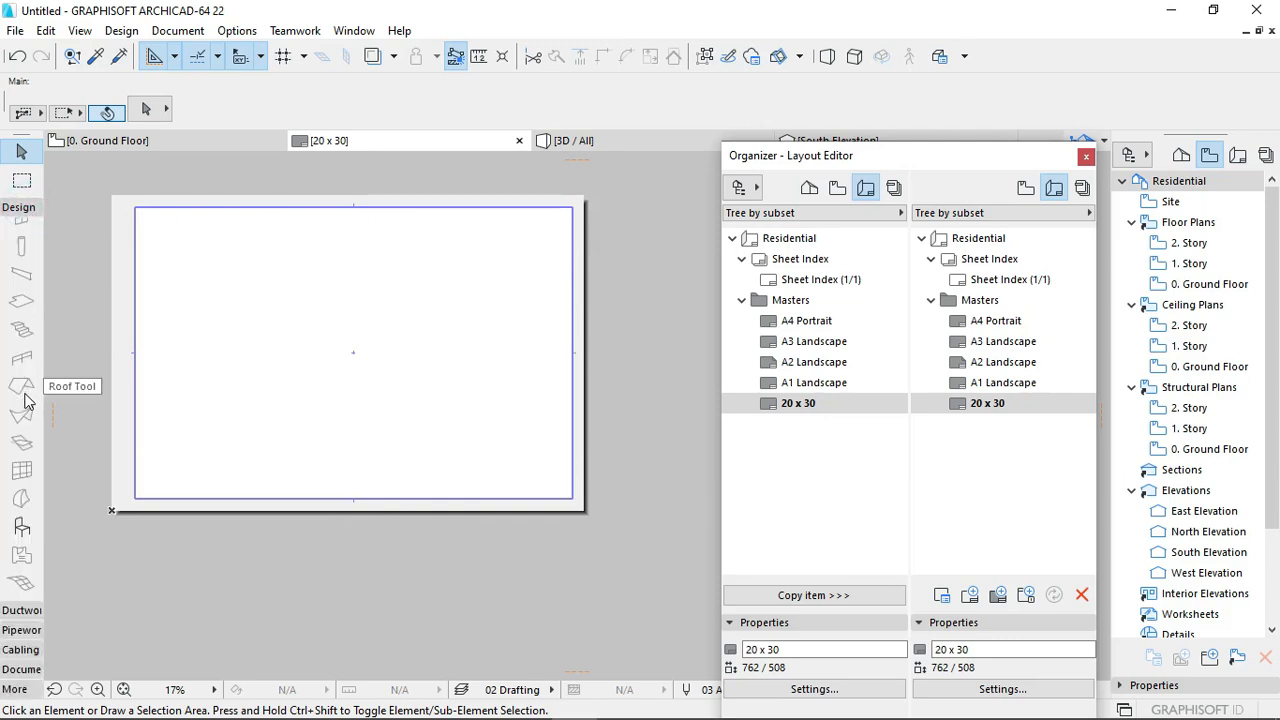
pyautogui.click(20, 207)
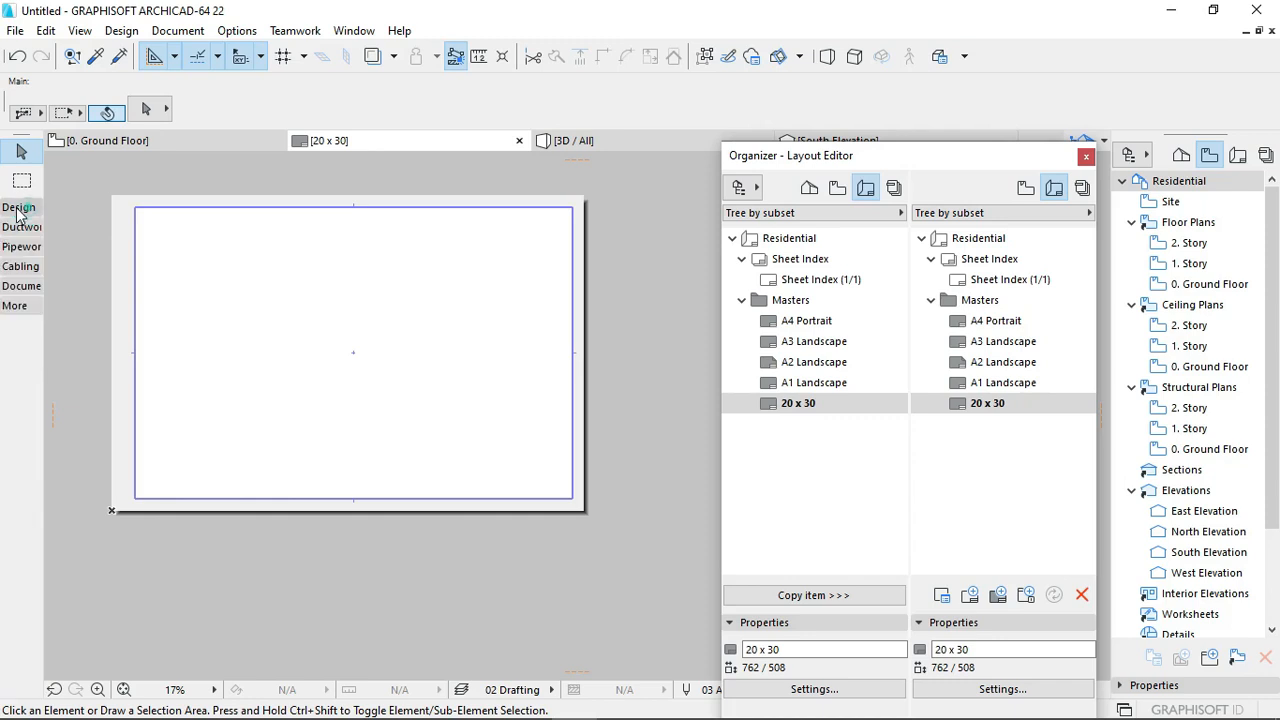
pyautogui.click(14, 287)
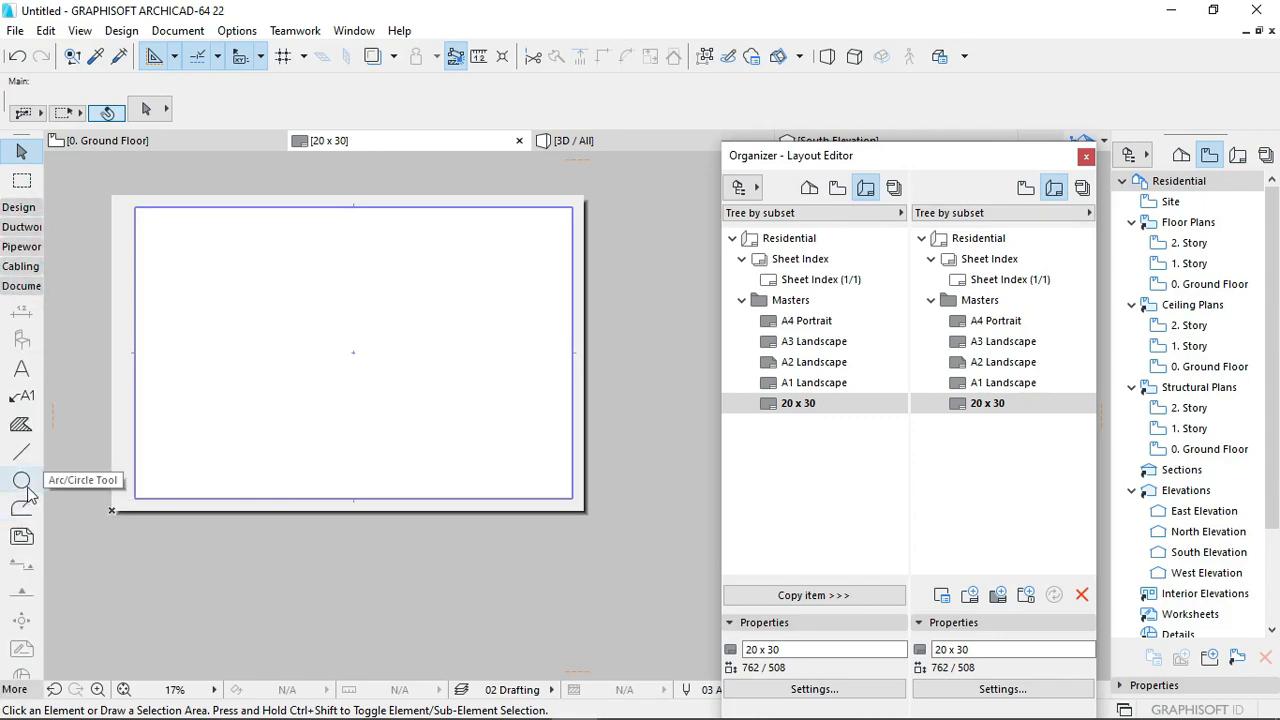
pyautogui.moveTo(515, 370); pyautogui.dragTo(531, 380, button='middle')
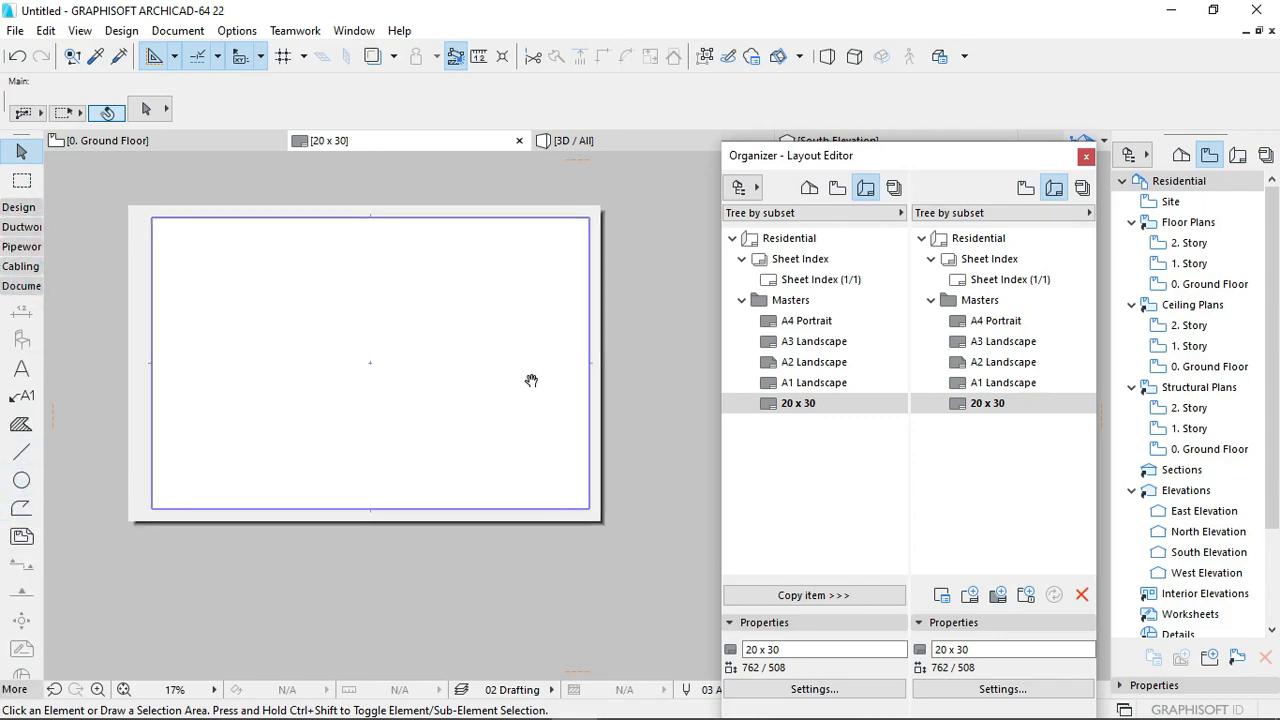
pyautogui.click(1087, 158)
pyautogui.scroll(-3, 721, 396)
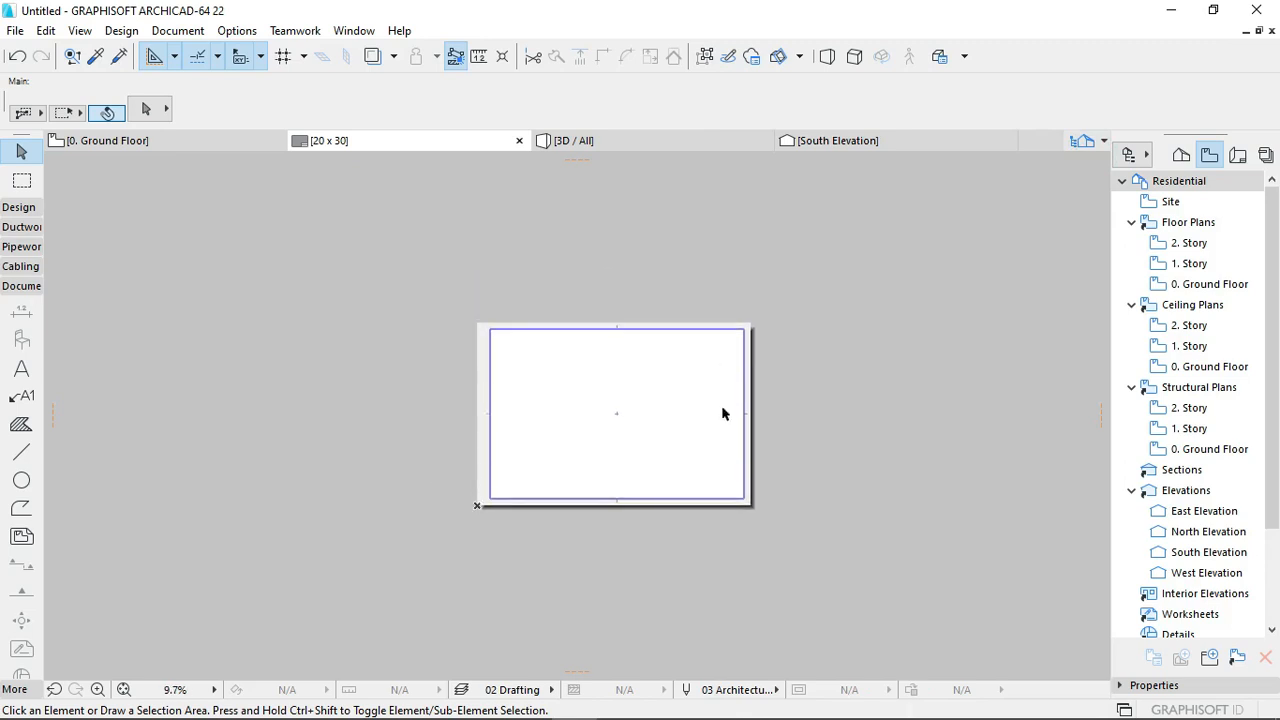
pyautogui.scroll(3, 724, 413)
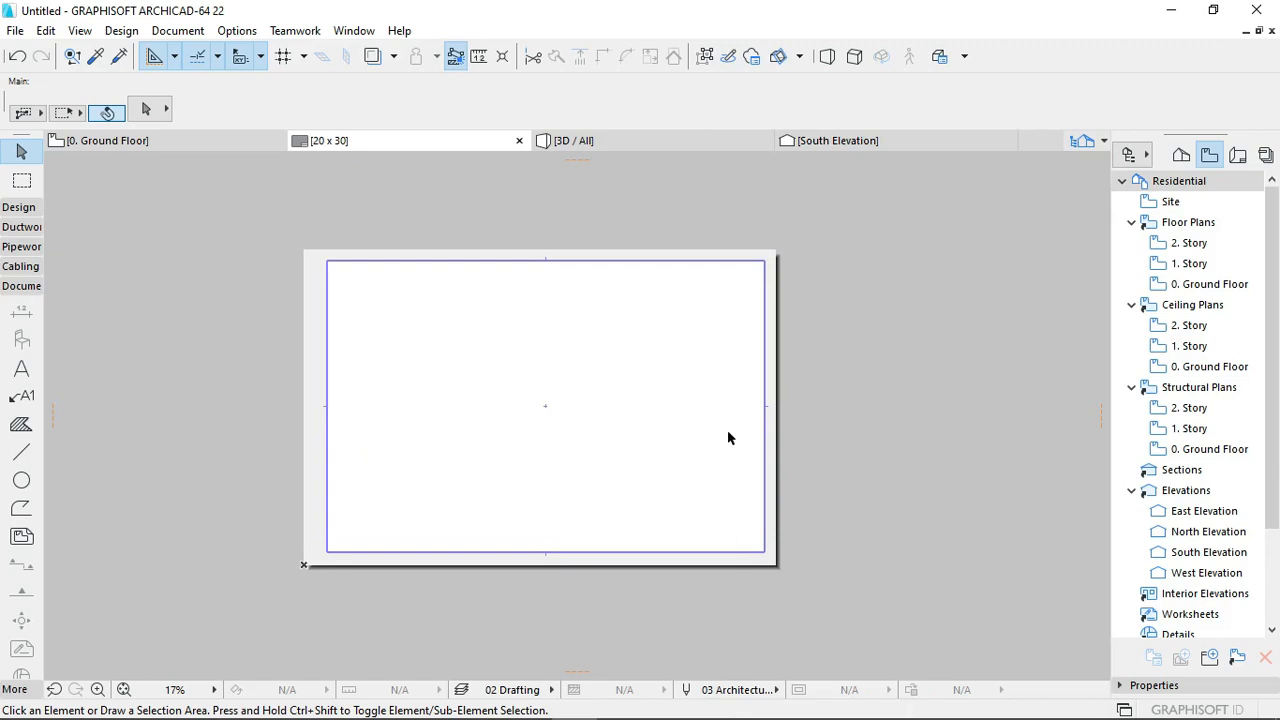
# Step: Draw a closed polyline border about 702 mm wide along the margin frame, starting from its lower-left corner
pyautogui.press('w')
pyautogui.scroll(1, 410, 345)
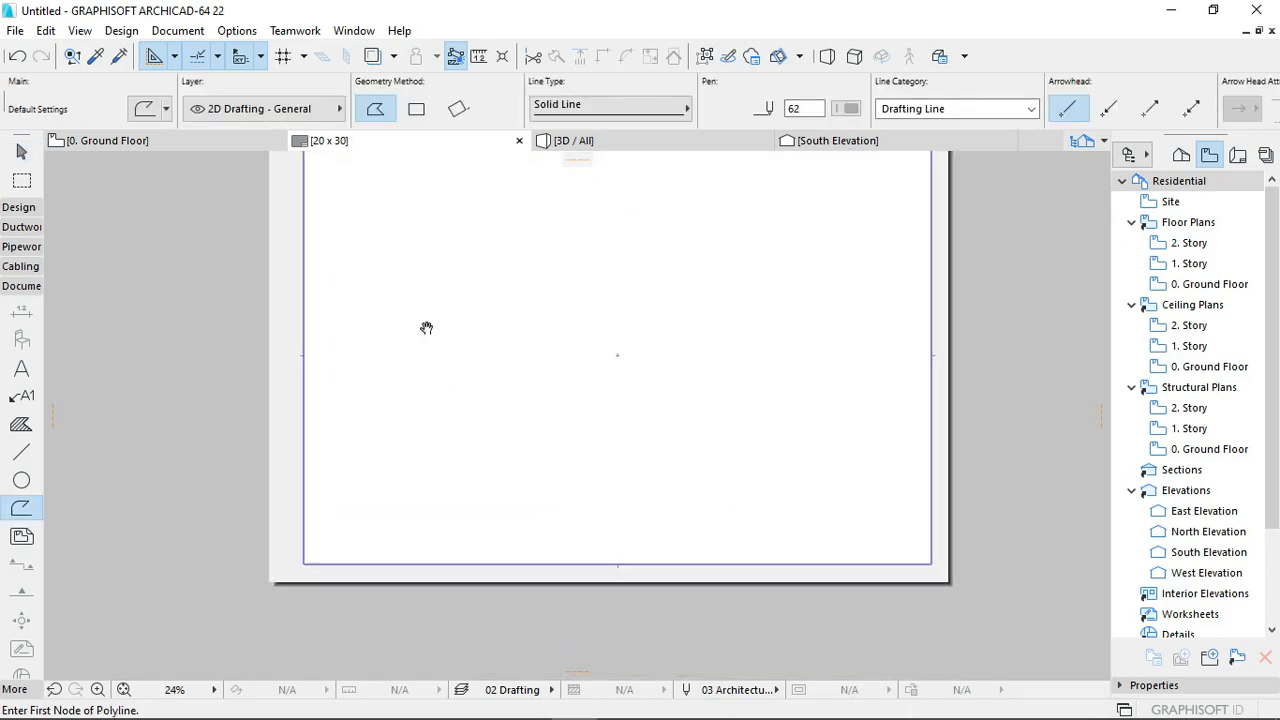
pyautogui.scroll(-3, 540, 303)
pyautogui.scroll(1, 747, 534)
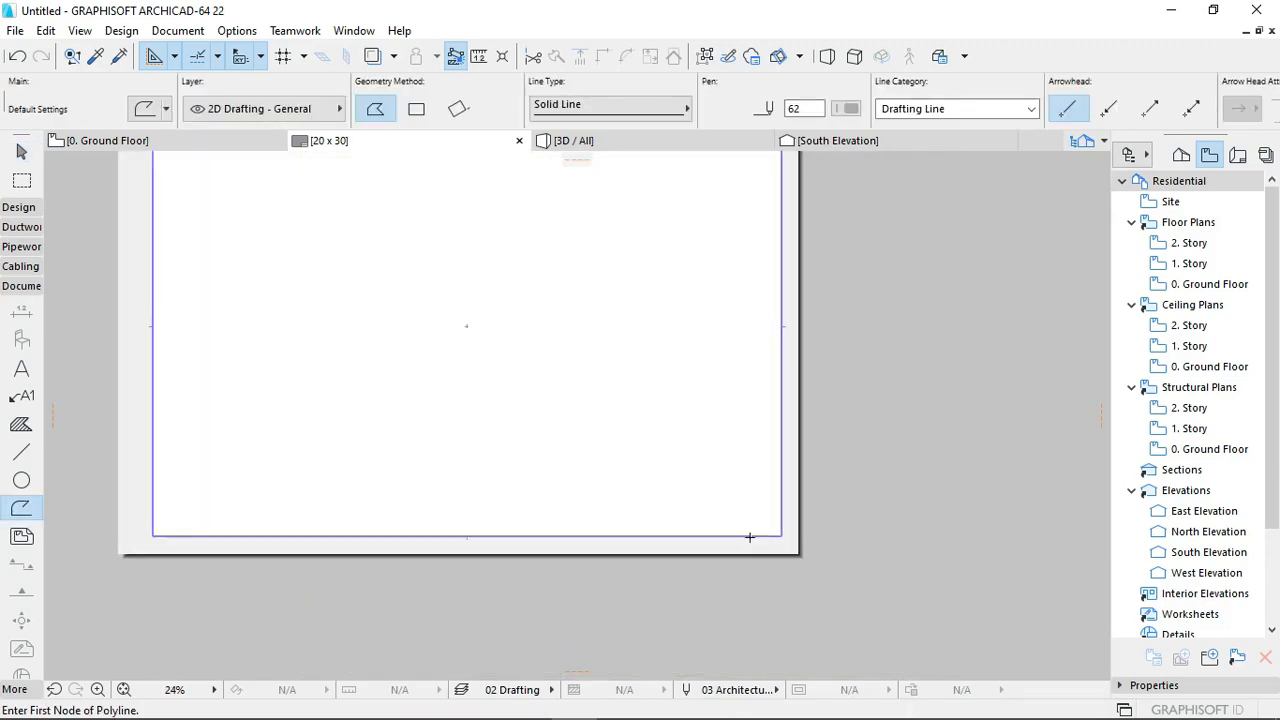
pyautogui.scroll(-2, 763, 451)
pyautogui.scroll(2, 774, 480)
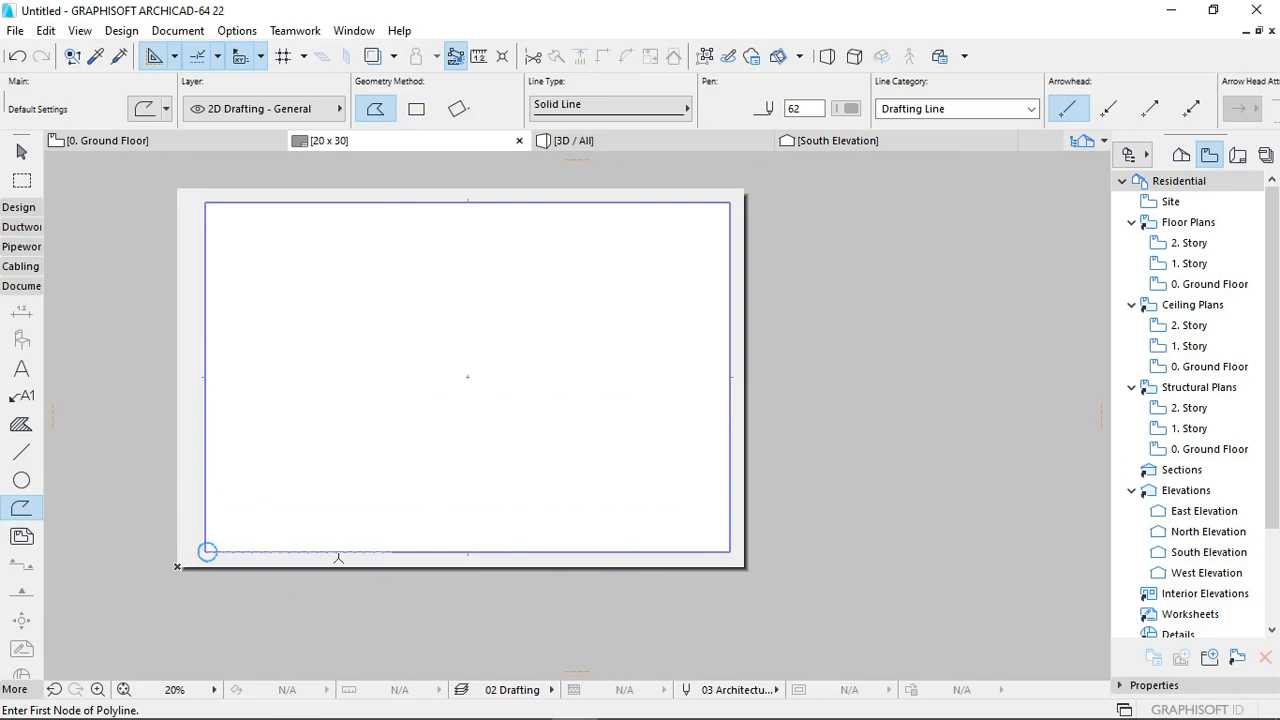
pyautogui.moveTo(338, 558); pyautogui.dragTo(368, 591, button='middle')
pyautogui.click(289, 551)
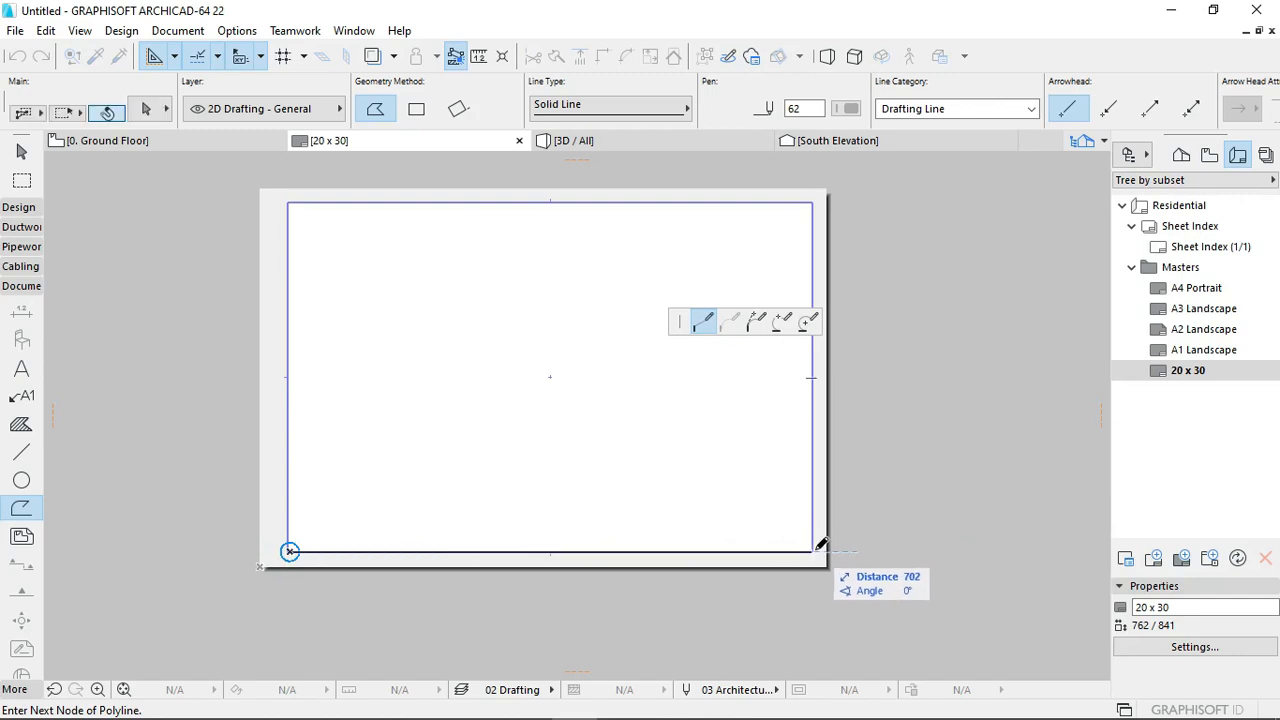
pyautogui.click(810, 204)
pyautogui.click(289, 204)
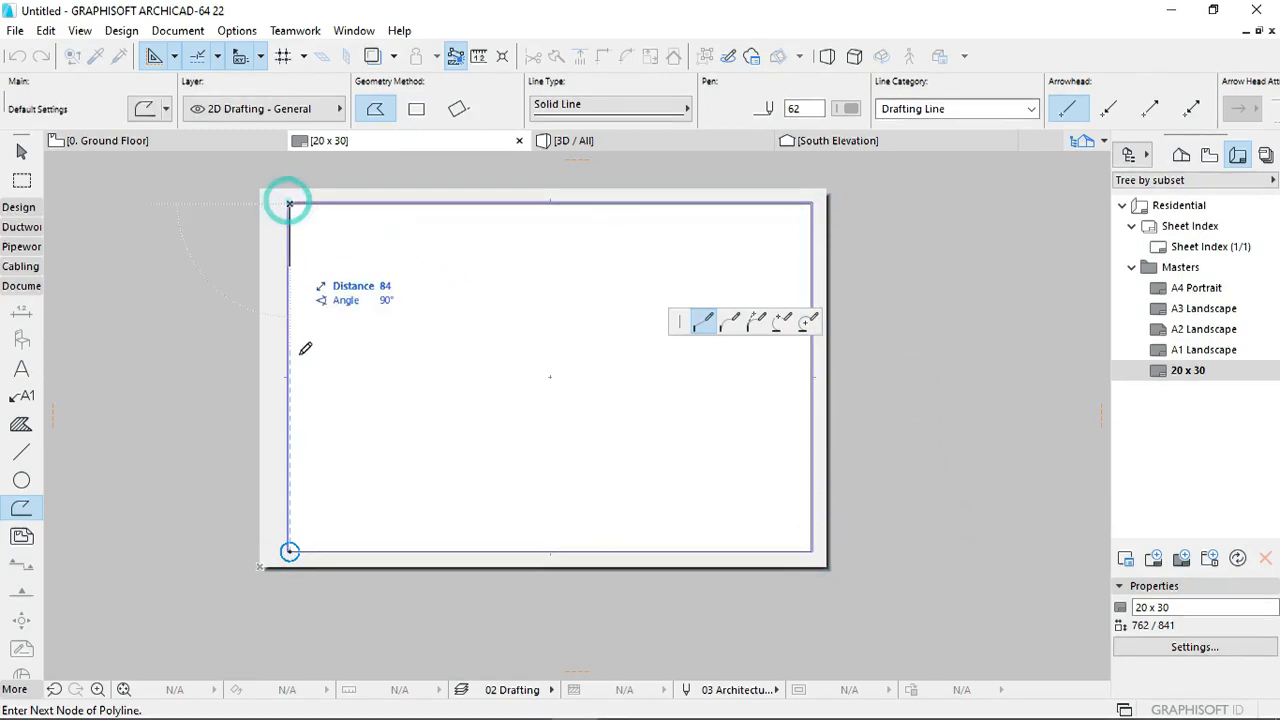
pyautogui.doubleClick(289, 549)
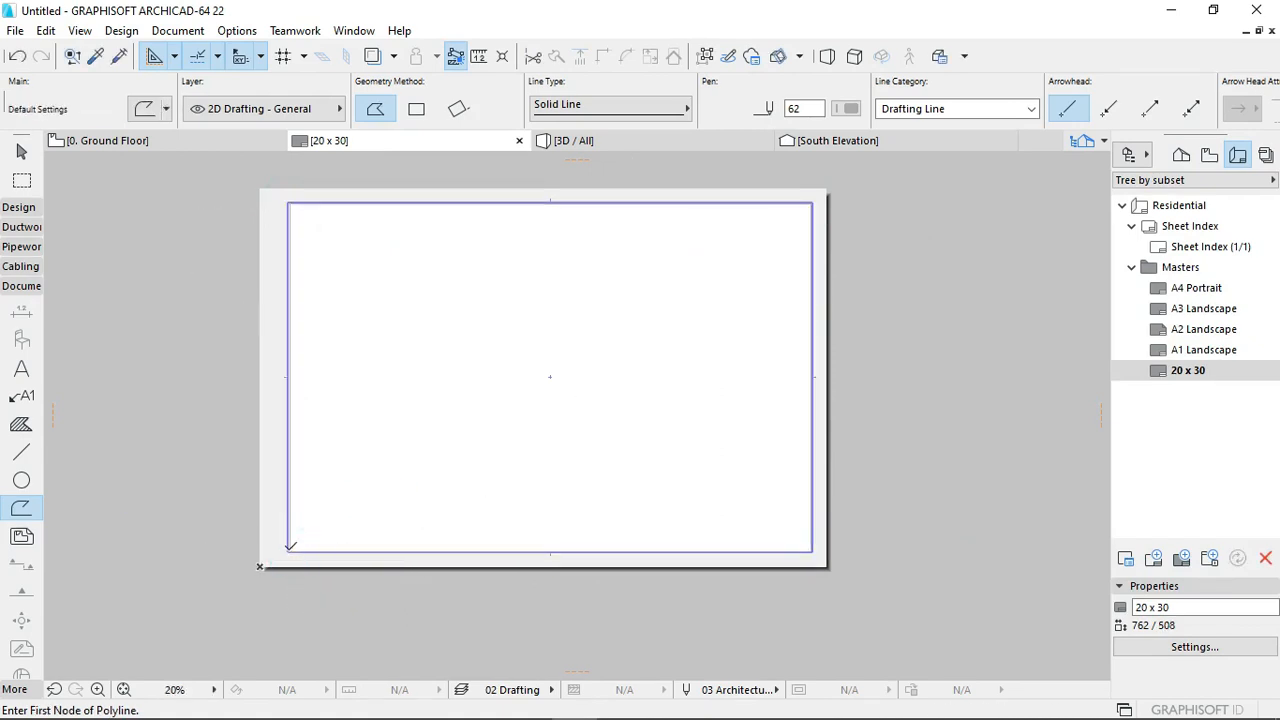
pyautogui.scroll(1, 412, 535)
pyautogui.scroll(3, 412, 535)
pyautogui.press('Escape')
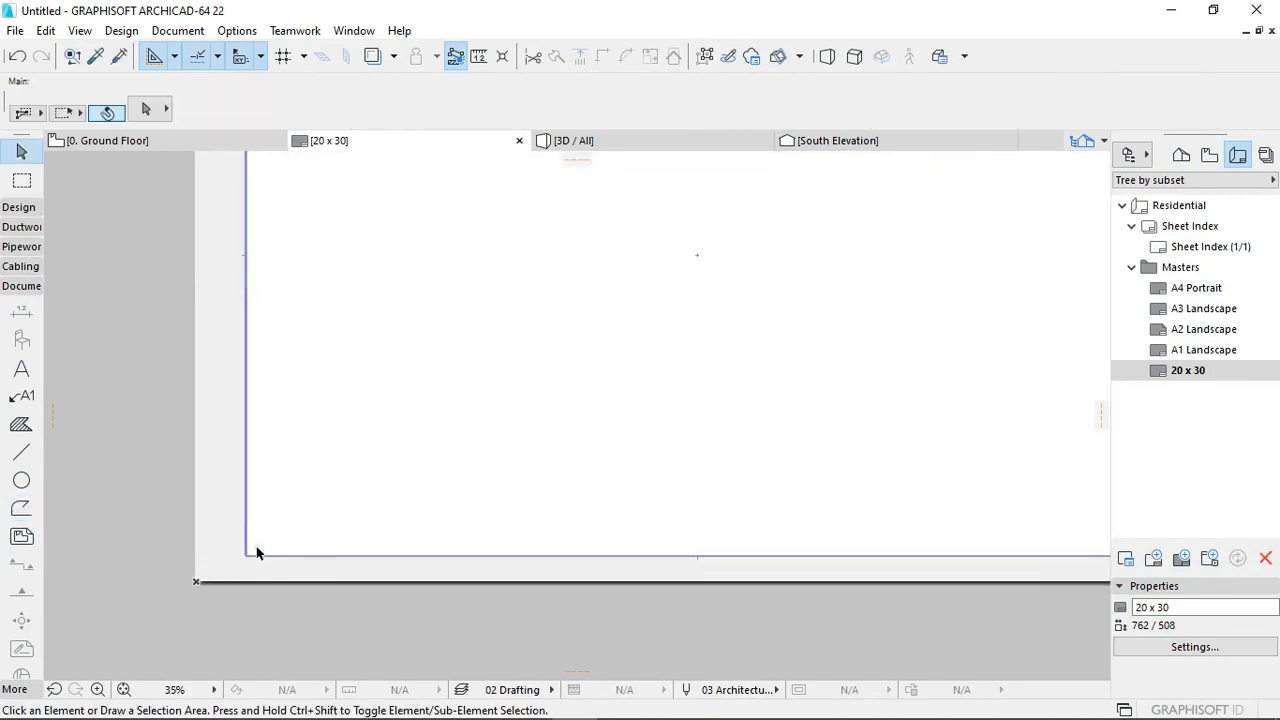
# Step: Select the polyline border and assign it pen 21, the 0.35 mm General - Cut Structural pen
pyautogui.click(257, 547)
pyautogui.click(247, 557)
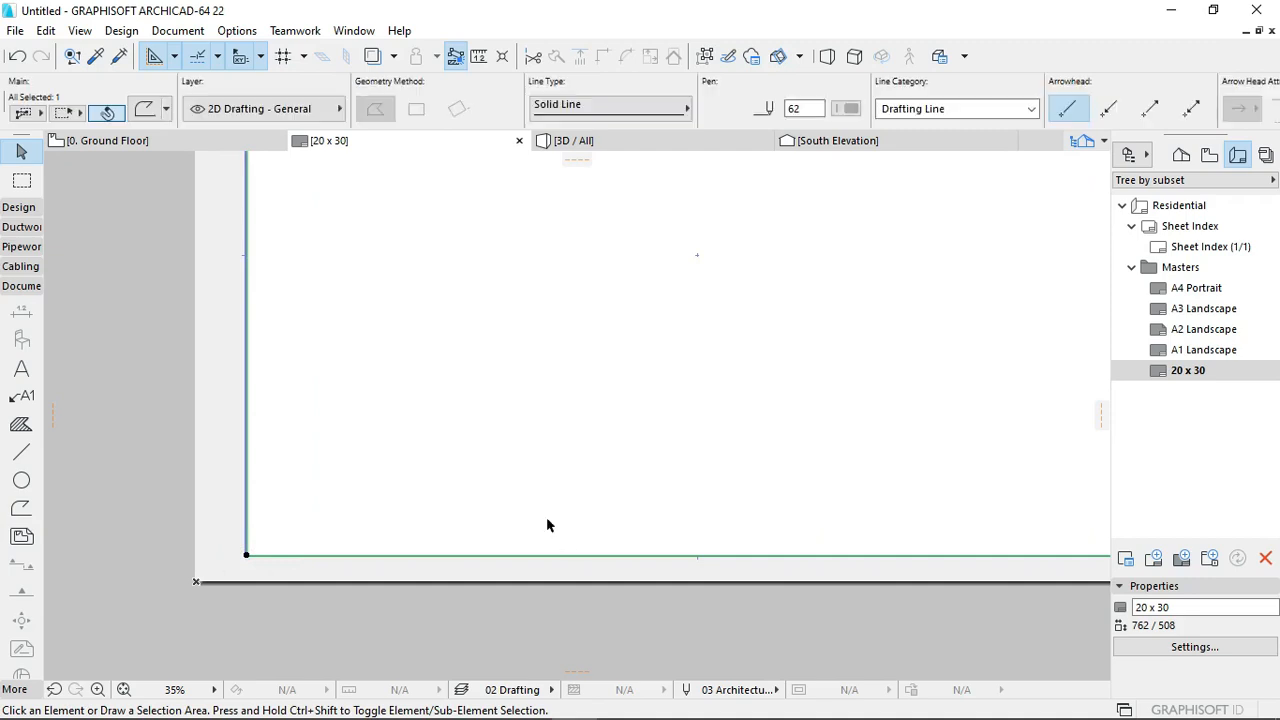
pyautogui.scroll(-4, 549, 523)
pyautogui.scroll(2, 737, 409)
pyautogui.moveTo(771, 412); pyautogui.dragTo(777, 337, button='middle')
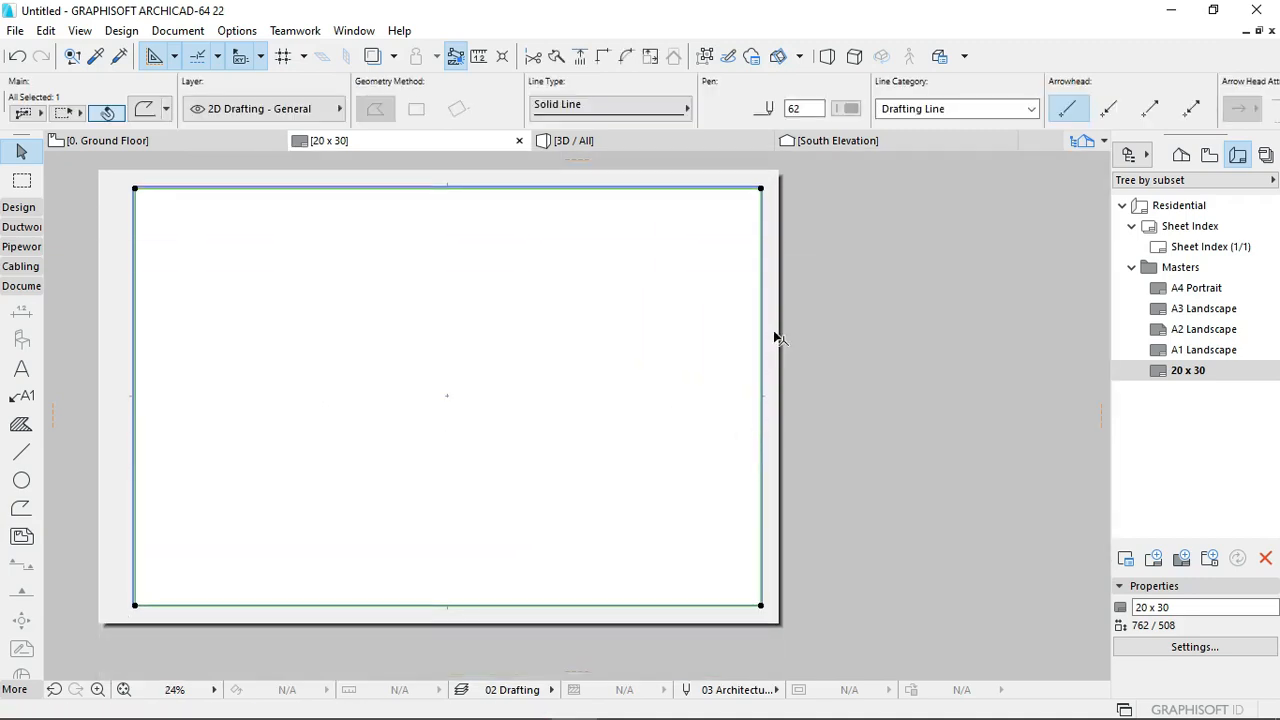
pyautogui.scroll(-2, 620, 345)
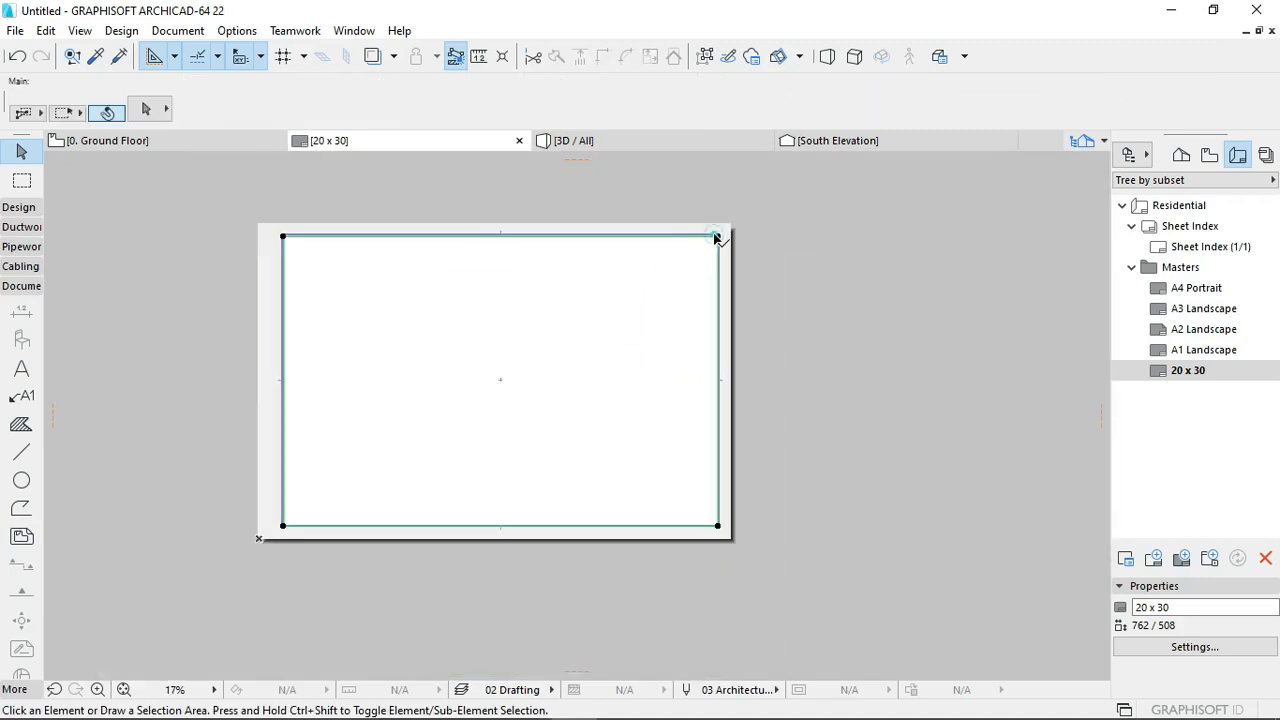
pyautogui.click(846, 109)
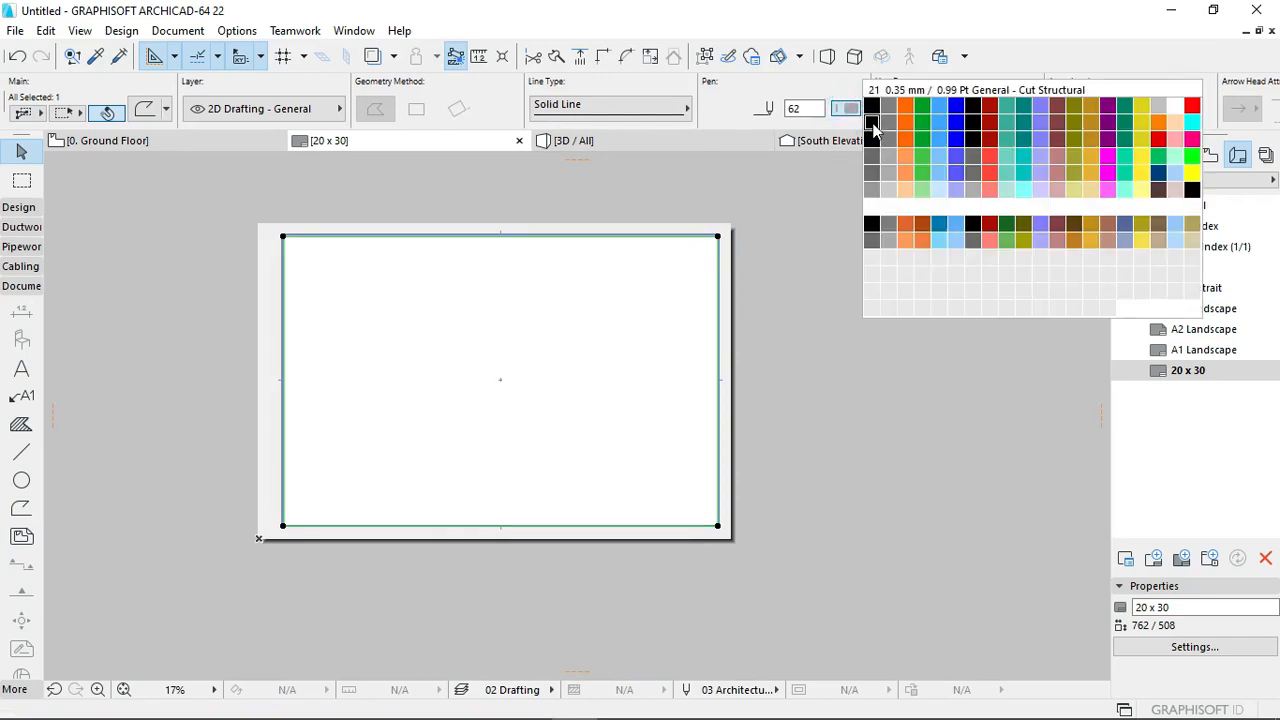
pyautogui.click(872, 124)
# Step: Deselect the border and turn on True Line Weight for the 20 x 30 master layout
pyautogui.scroll(6, 742, 242)
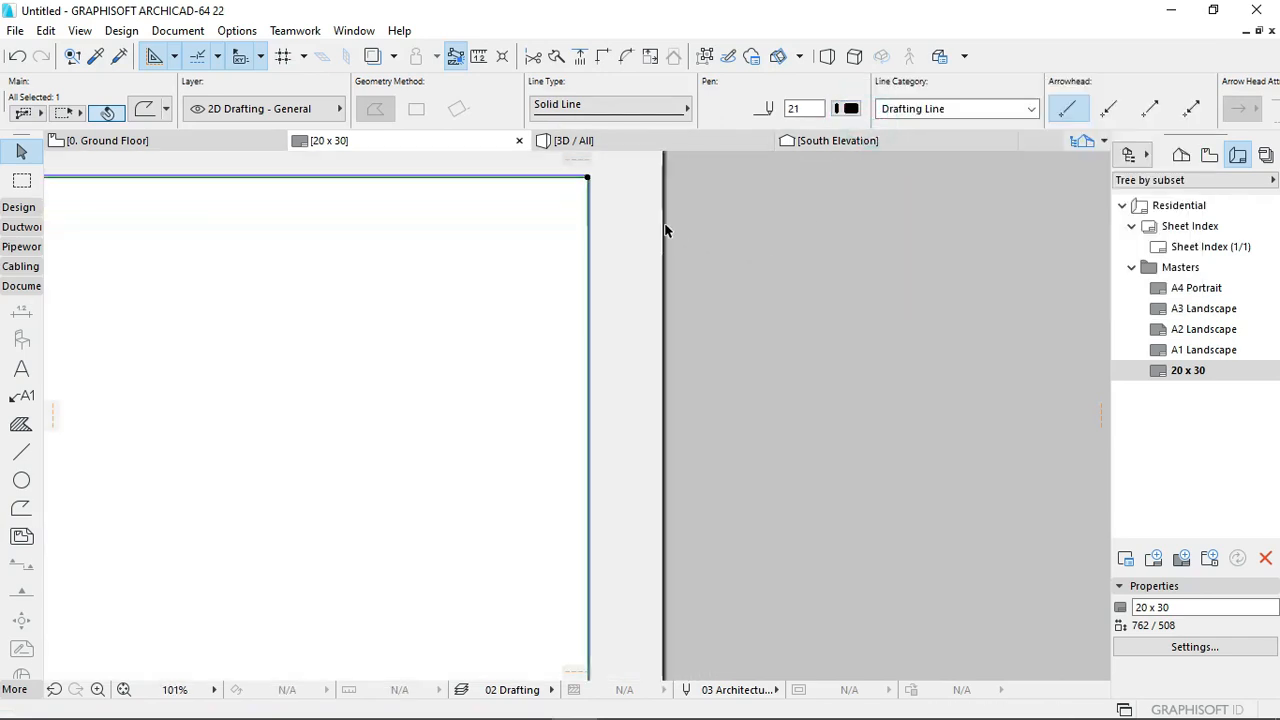
pyautogui.click(660, 228)
pyautogui.scroll(5, 600, 210)
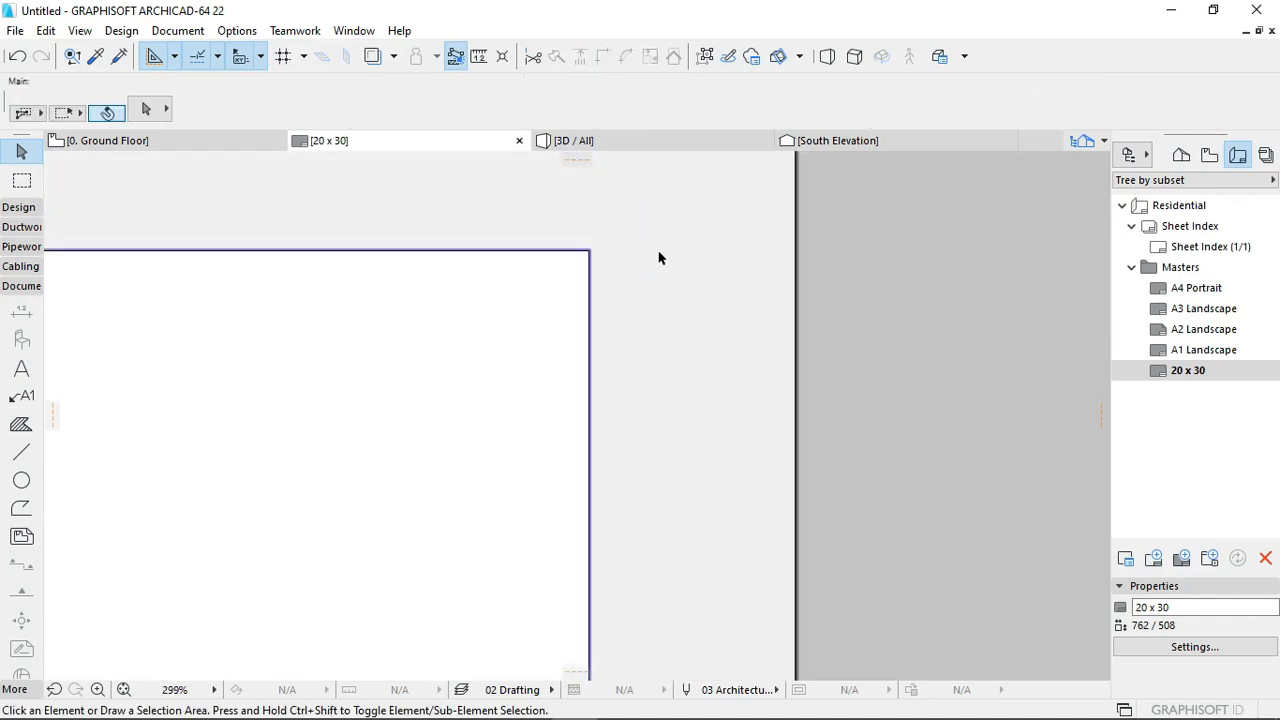
pyautogui.scroll(-3, 524, 272)
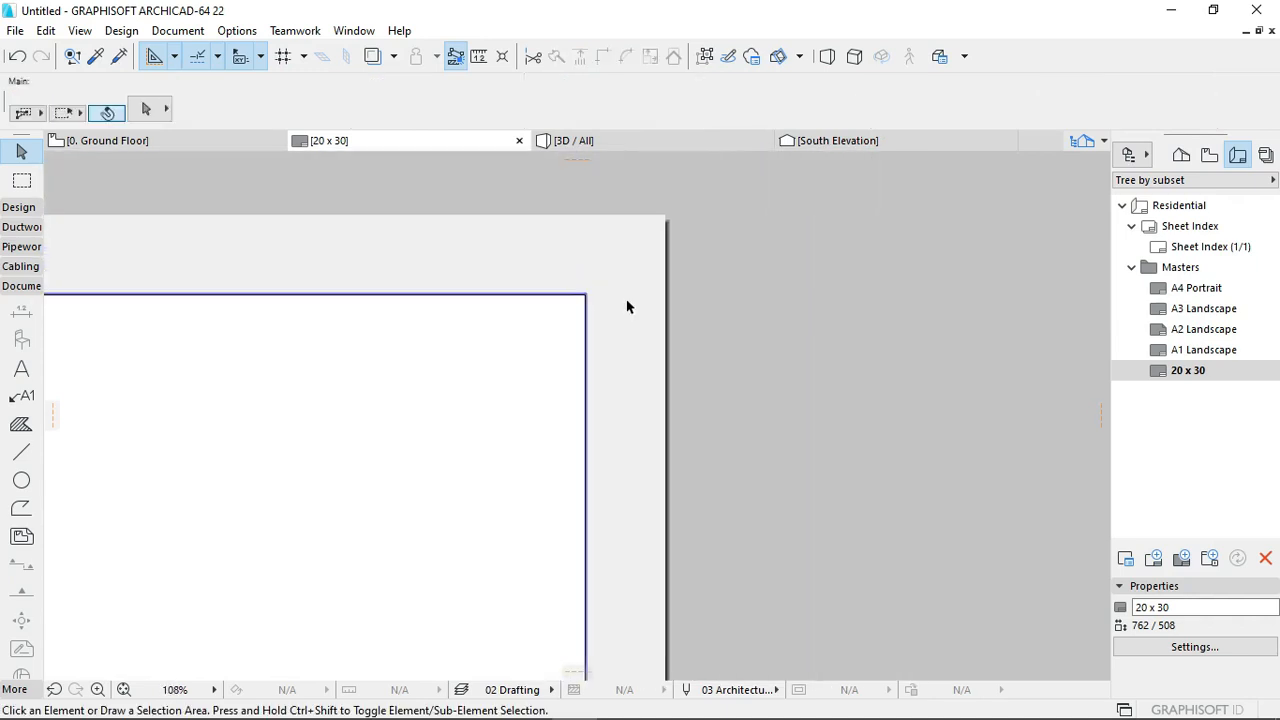
pyautogui.rightClick(821, 292)
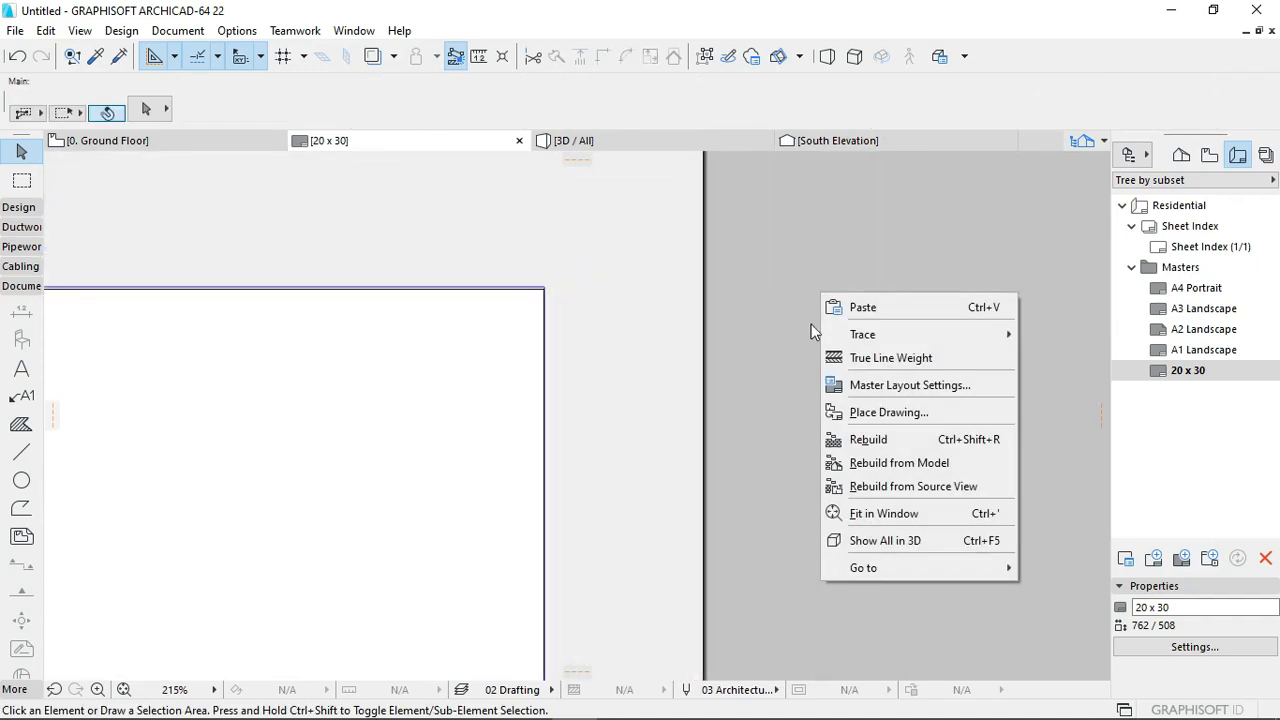
pyautogui.click(906, 357)
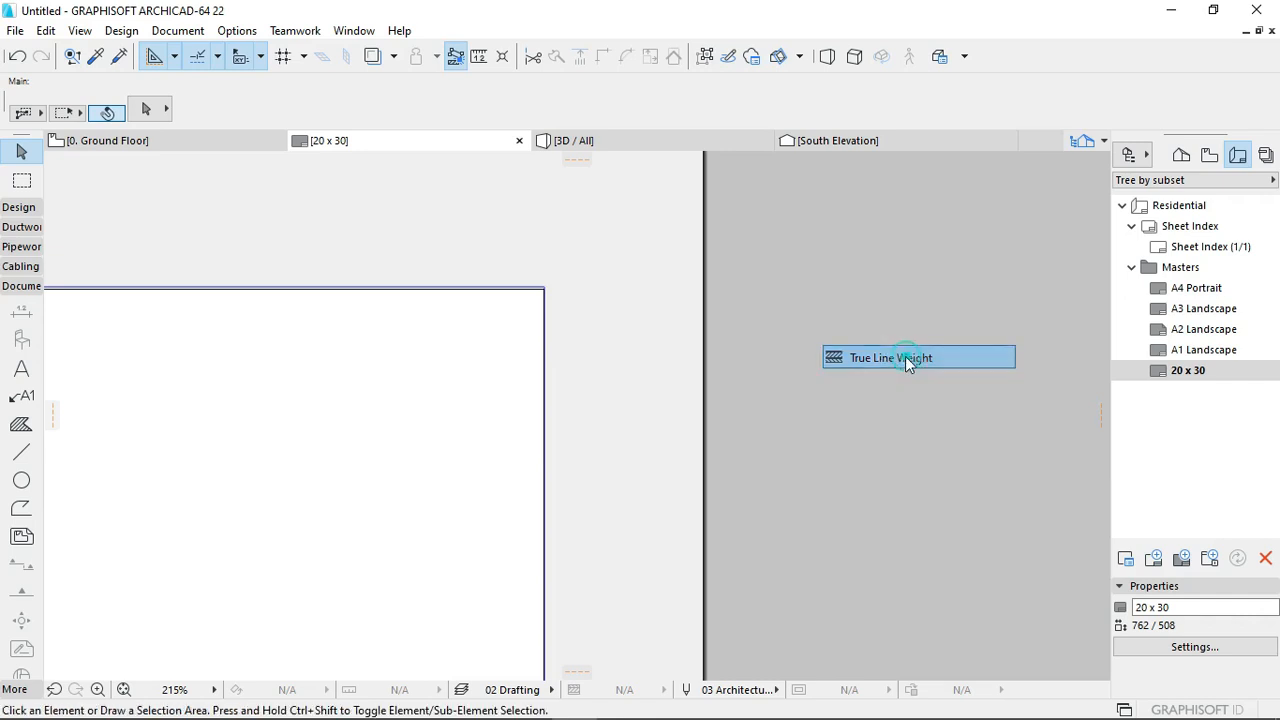
pyautogui.scroll(5, 543, 288)
# Step: Select the polyline border on the 20 x 30 master layout and offset all its edges inward by about 1 mm
pyautogui.click(600, 285)
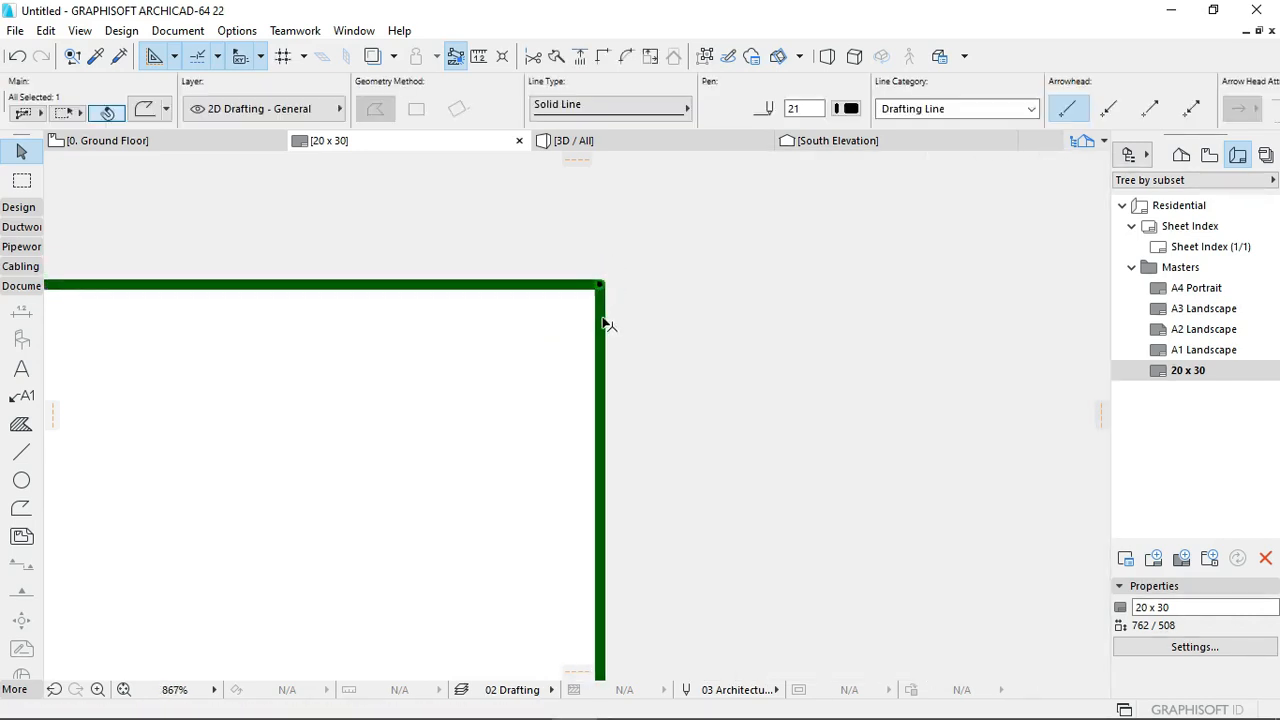
pyautogui.scroll(-12, 605, 315)
pyautogui.scroll(12, 393, 425)
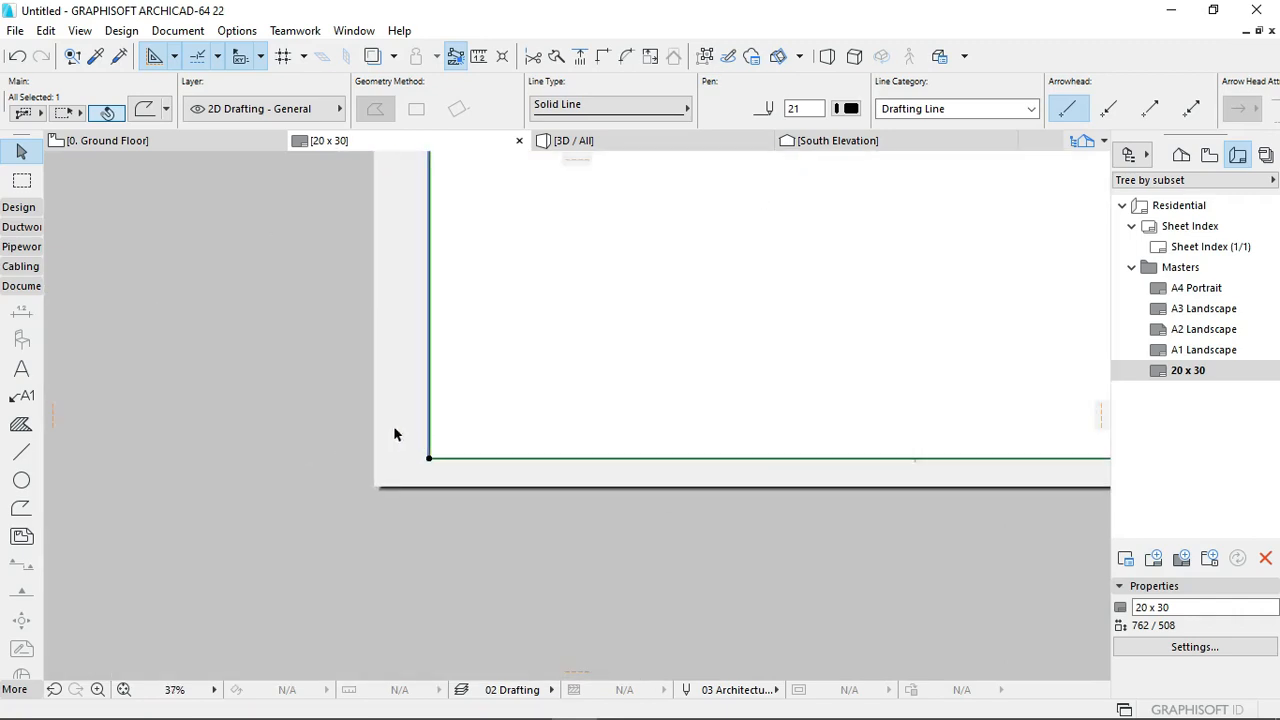
pyautogui.scroll(-12, 459, 497)
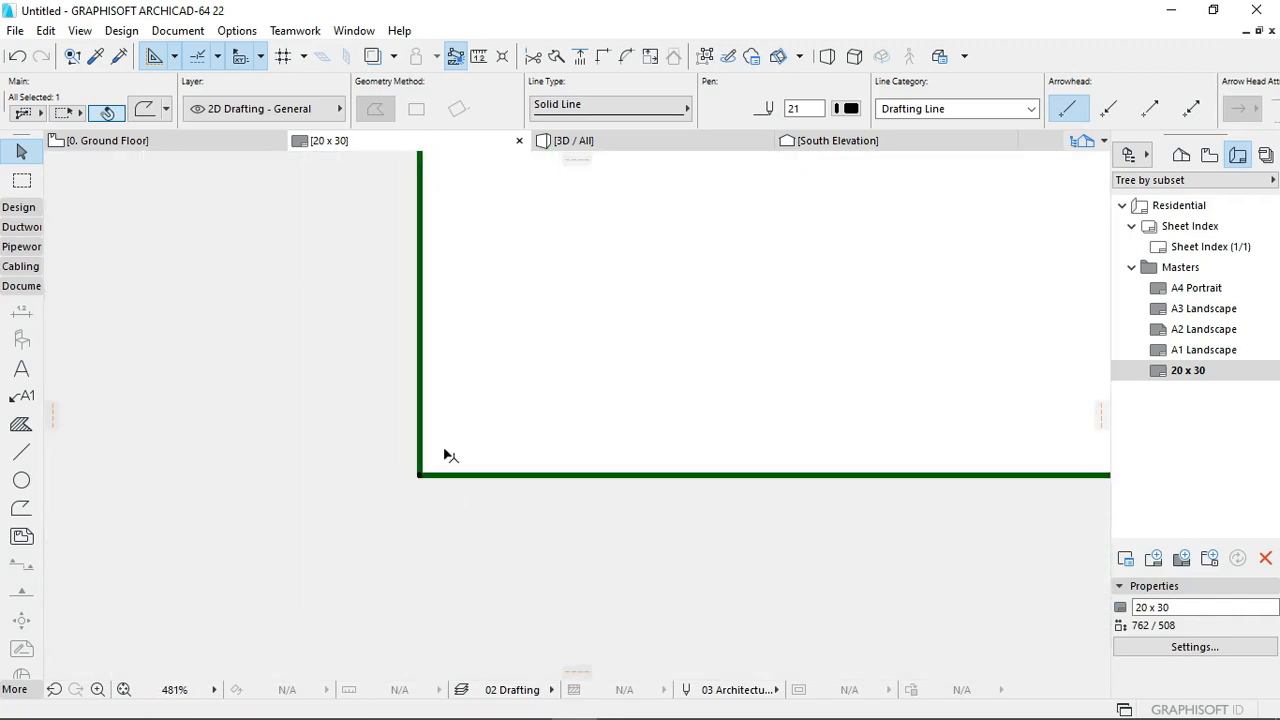
pyautogui.scroll(8, 455, 276)
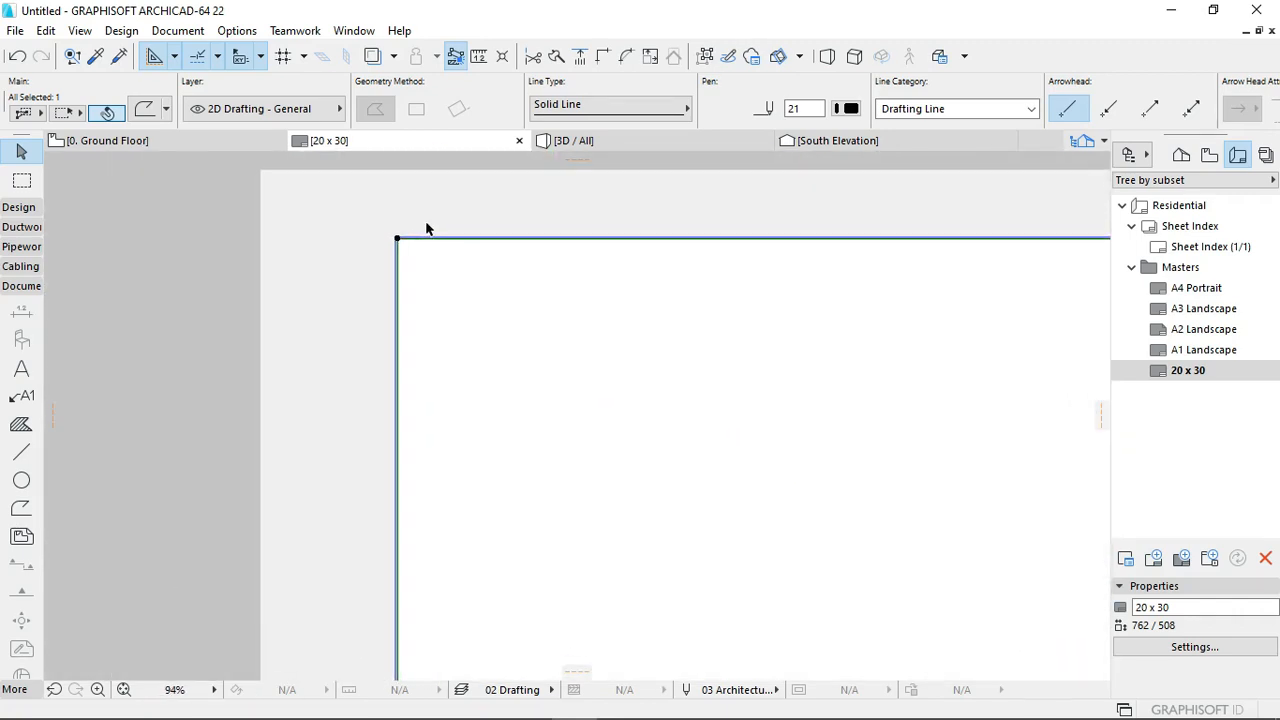
pyautogui.click(410, 270)
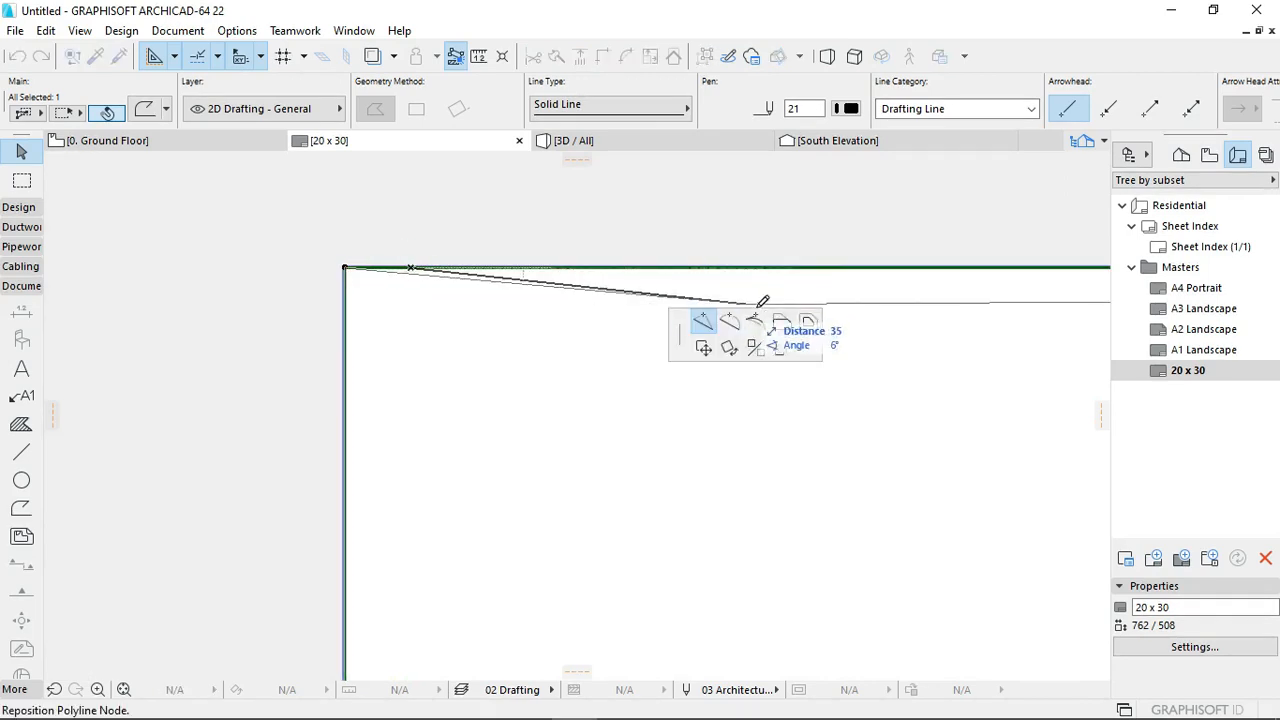
pyautogui.click(808, 322)
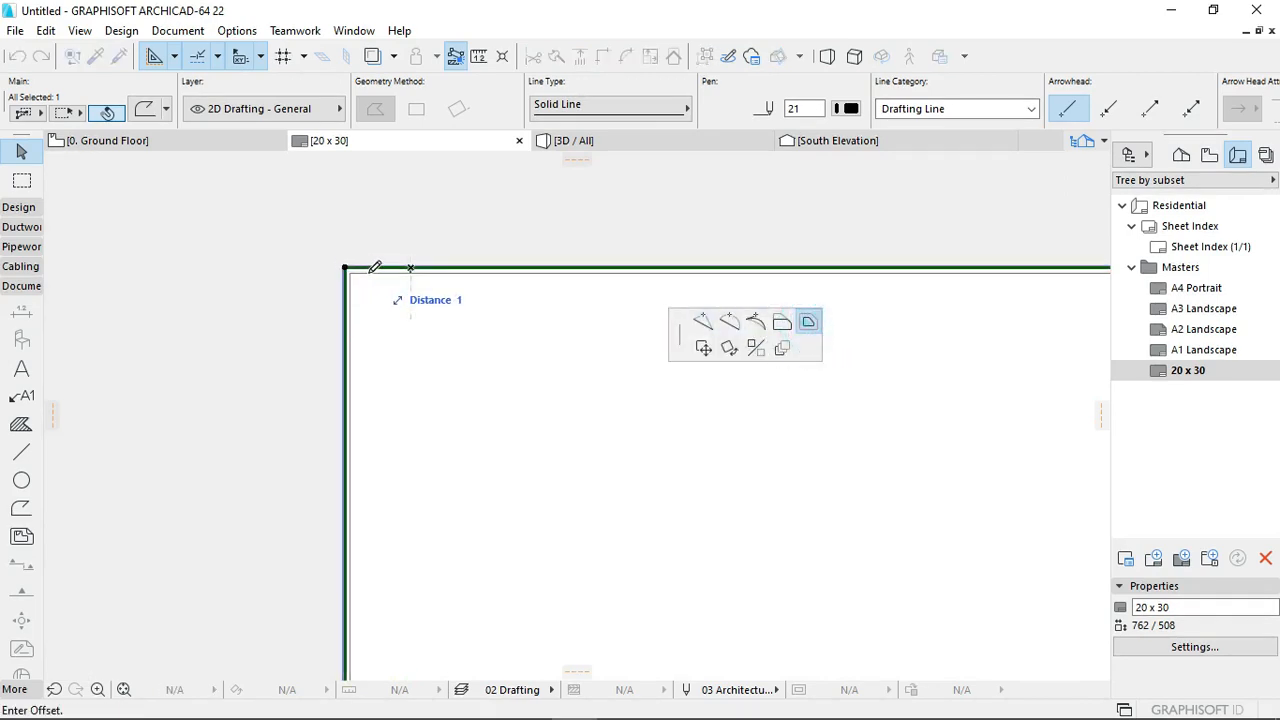
pyautogui.click(366, 272)
pyautogui.scroll(-8, 422, 273)
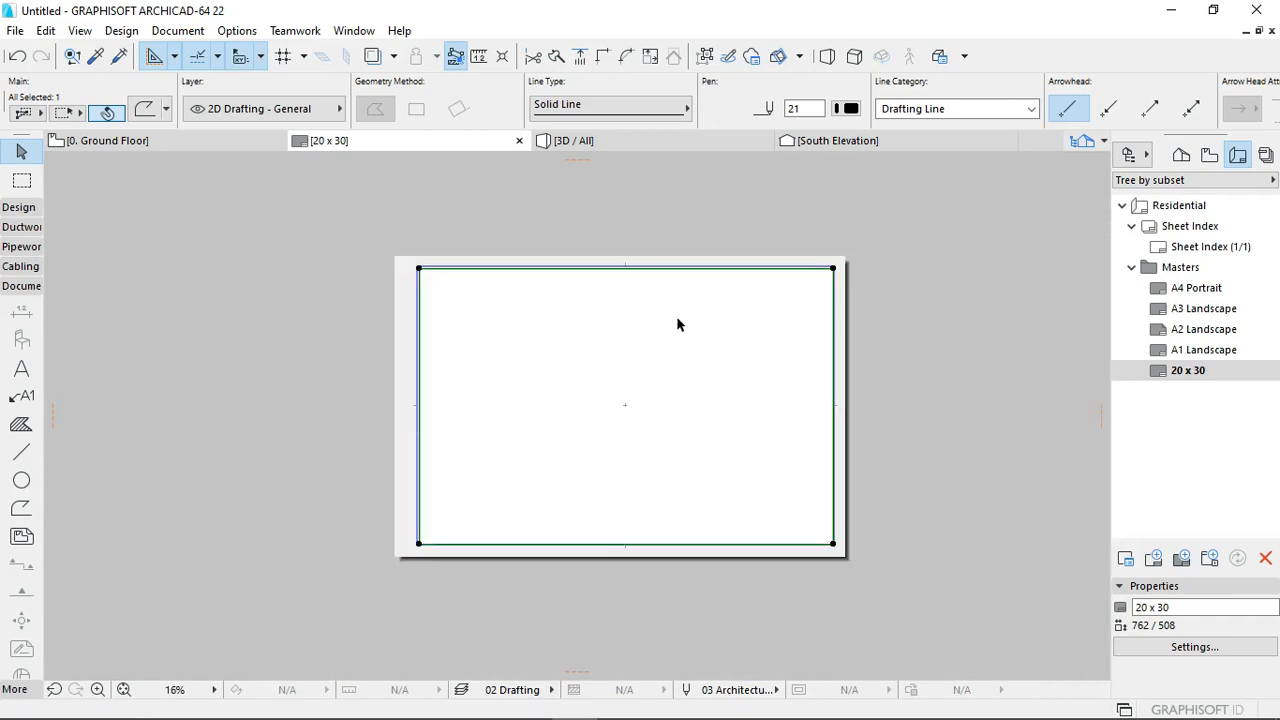
# Step: Deselect the border and examine its gap to the margin frame at the sheet's lower-right corner
pyautogui.moveTo(677, 318); pyautogui.dragTo(489, 270, button='middle')
pyautogui.scroll(10, 603, 480)
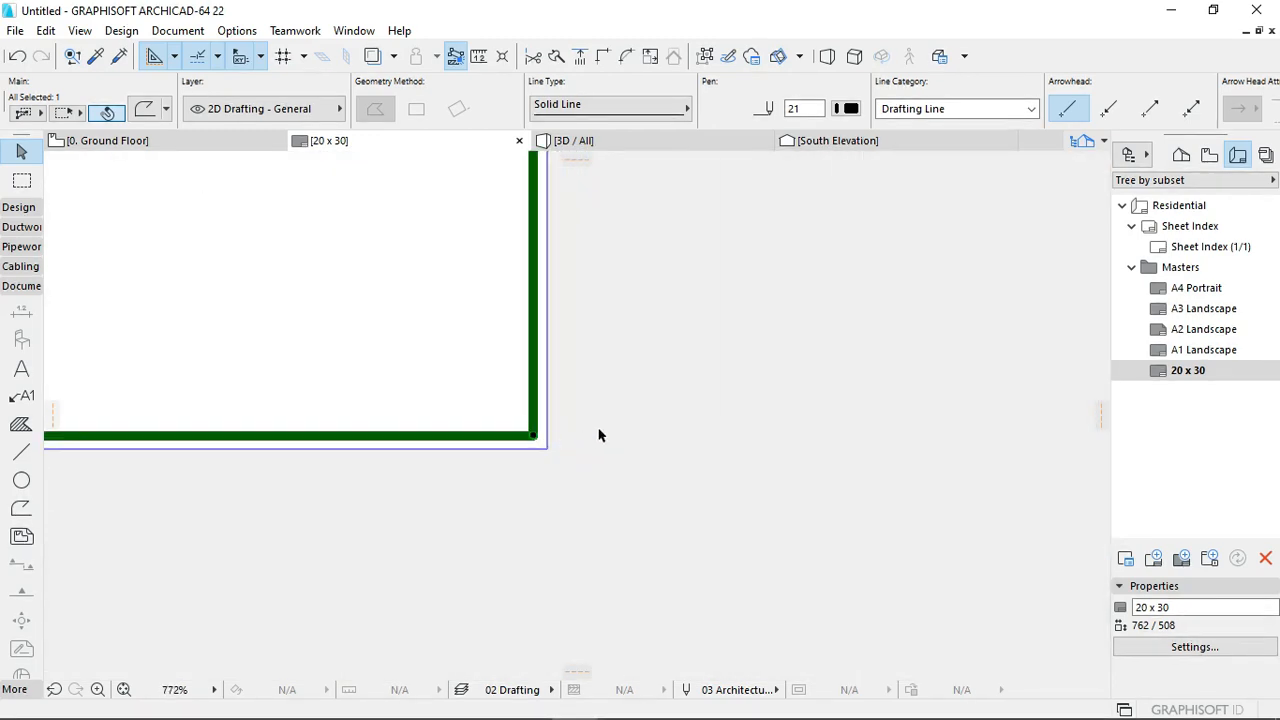
pyautogui.scroll(-1, 600, 435)
pyautogui.click(608, 408)
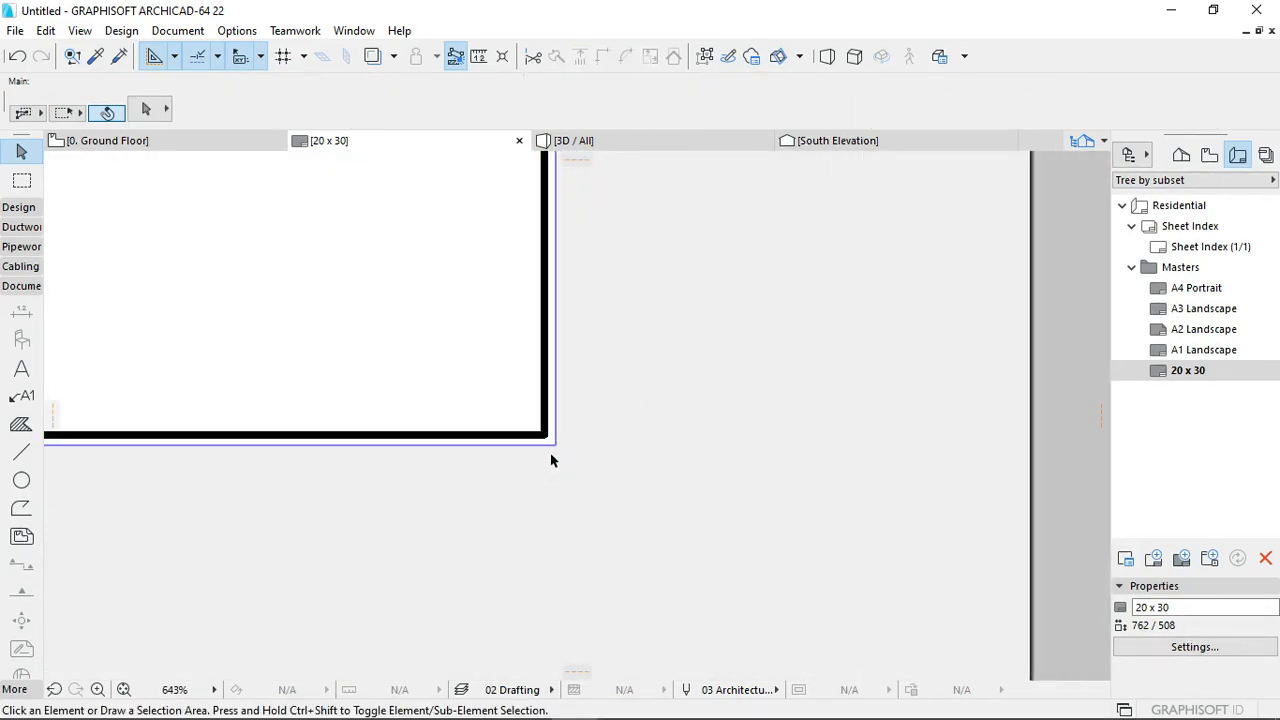
pyautogui.scroll(2, 557, 455)
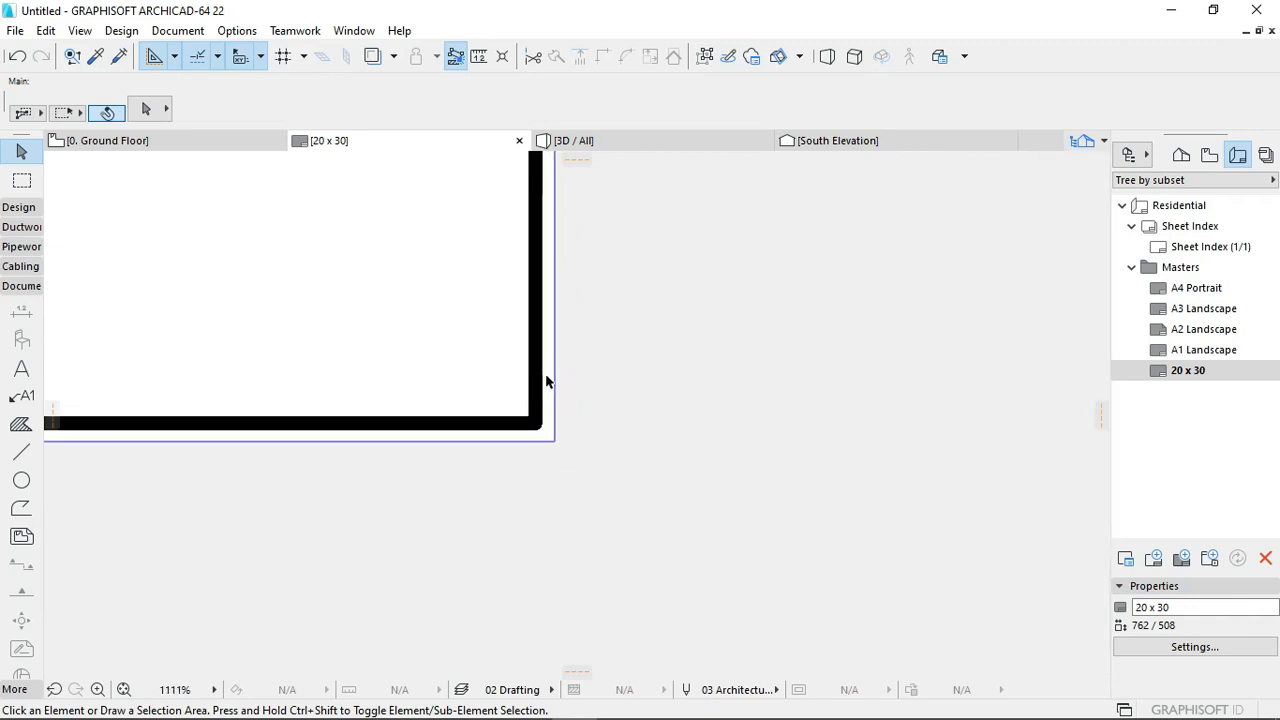
pyautogui.moveTo(600, 342); pyautogui.dragTo(645, 434, button='middle')
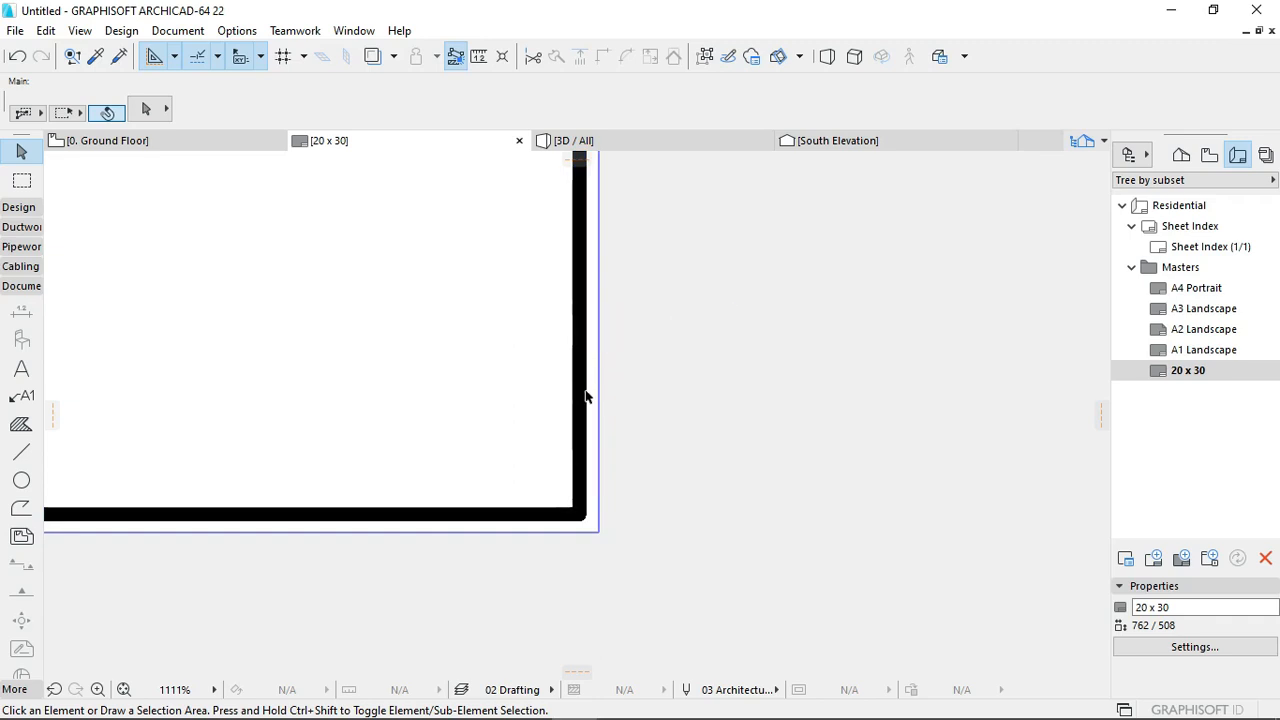
pyautogui.scroll(-4, 600, 405)
pyautogui.scroll(-8, 605, 408)
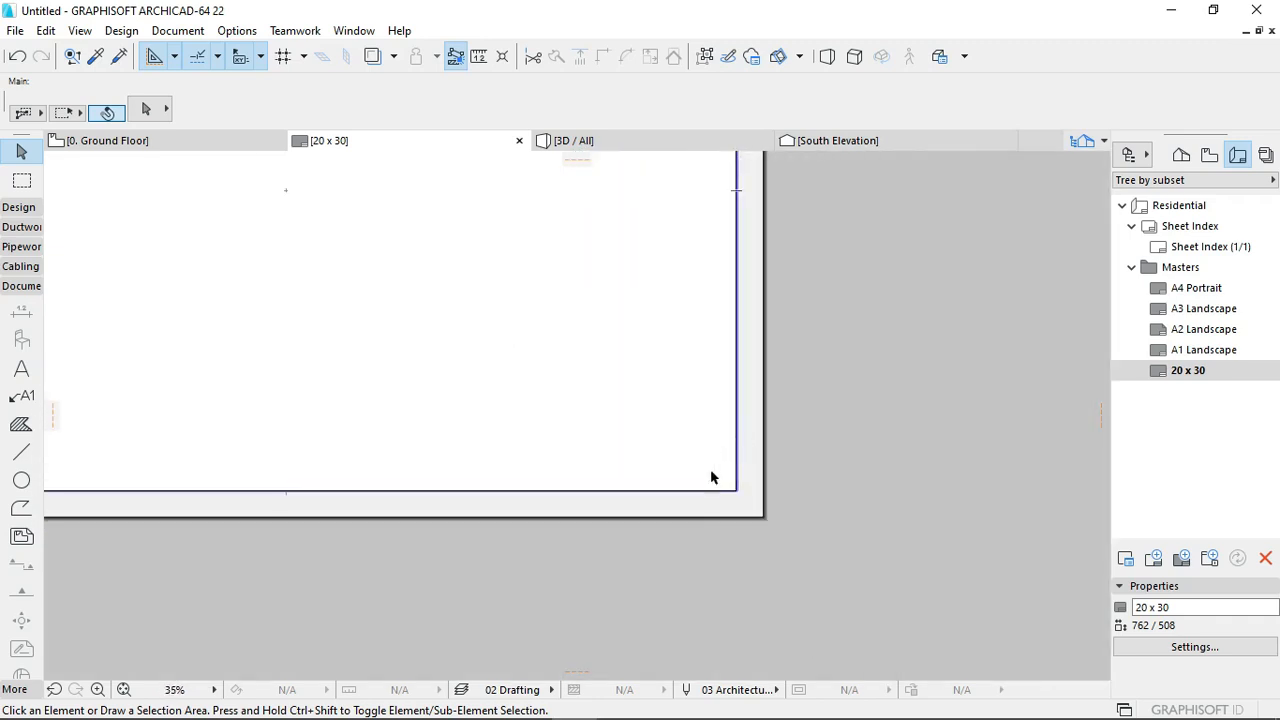
pyautogui.scroll(3, 779, 498)
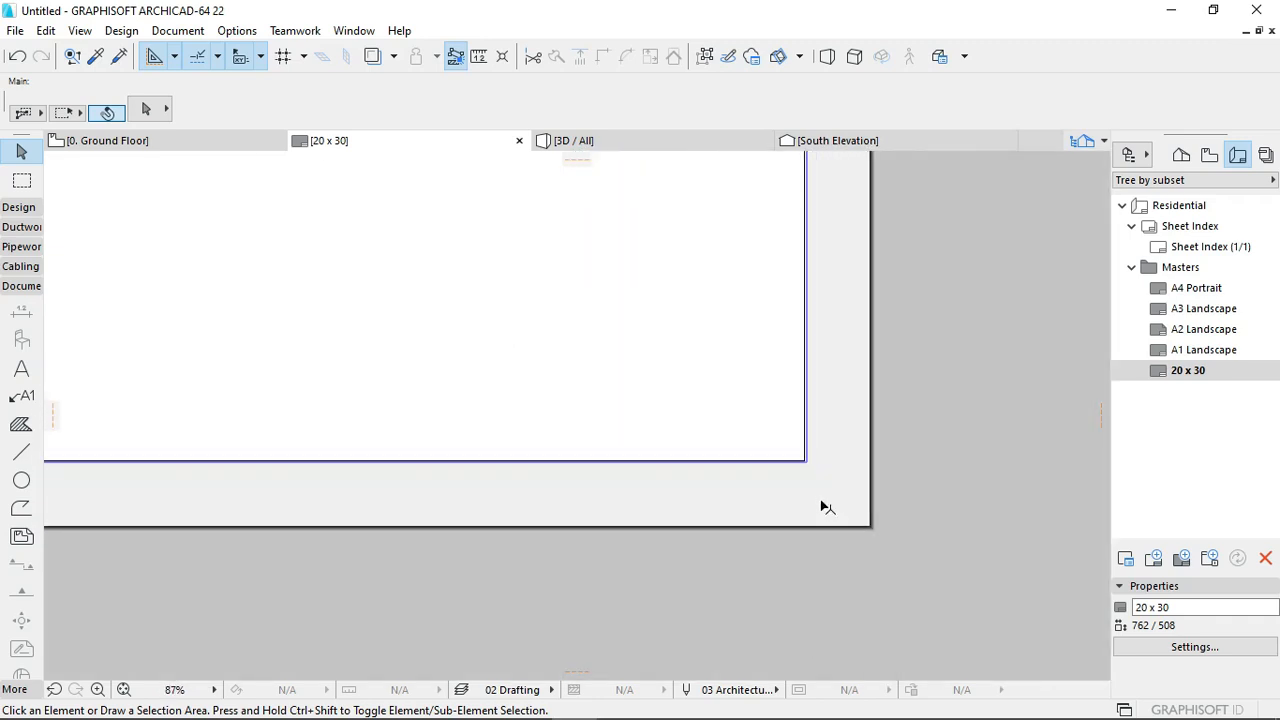
# Step: Draw a polyline about 701 mm long with the border's settings along its bottom edge, from the lower-right to the lower-left corner
pyautogui.keyDown('alt'); pyautogui.click(790, 452); pyautogui.keyUp('alt')
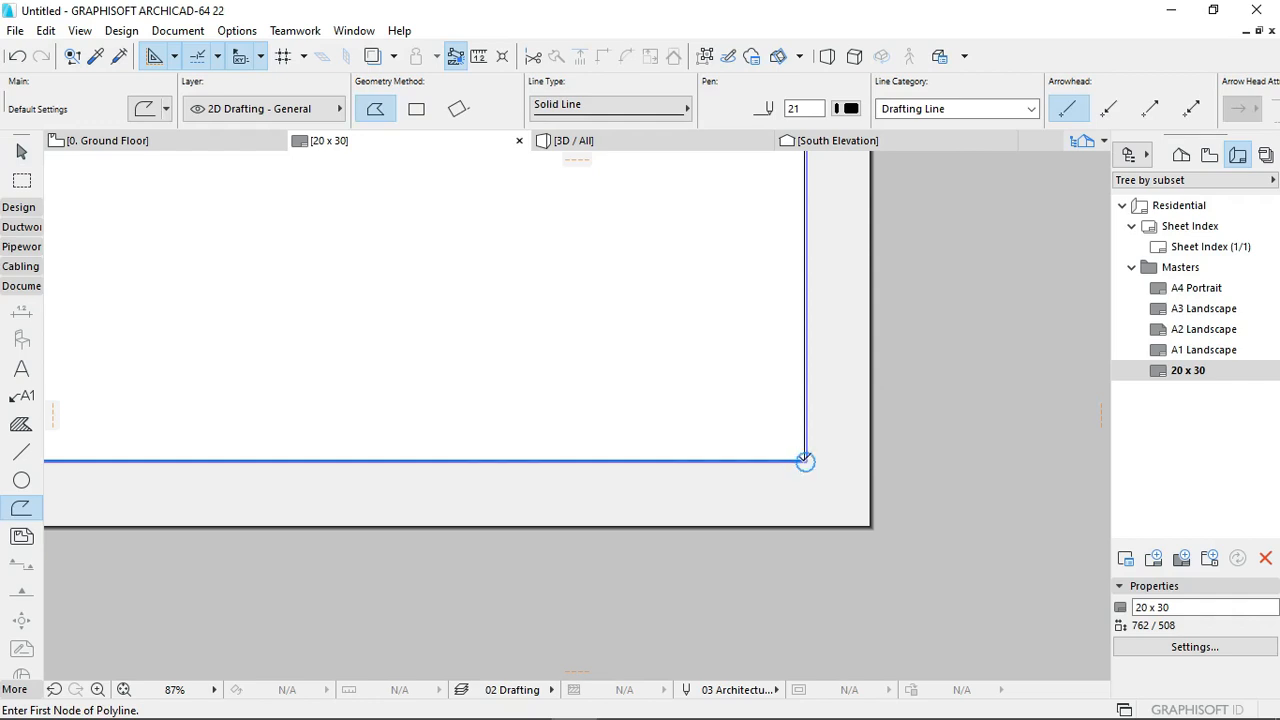
pyautogui.click(805, 461)
pyautogui.scroll(-4, 594, 520)
pyautogui.moveTo(174, 540); pyautogui.dragTo(738, 471, button='middle')
pyautogui.scroll(2, 717, 442)
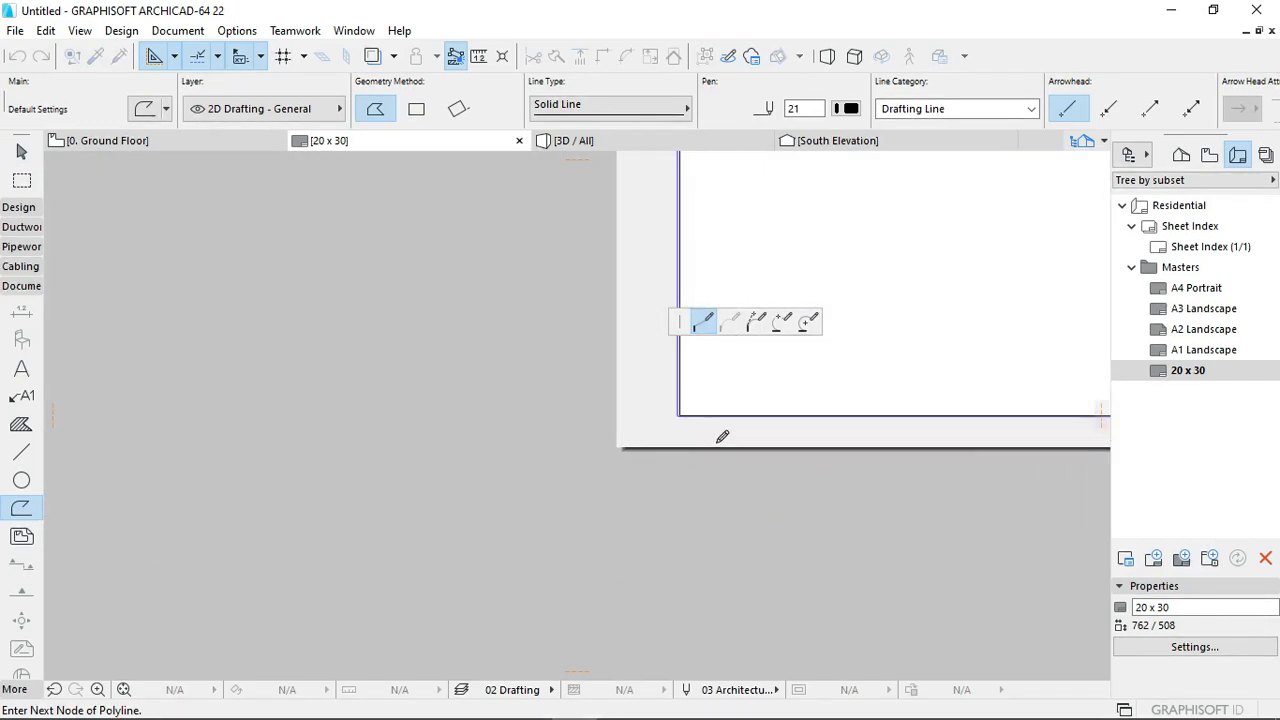
pyautogui.scroll(2, 720, 438)
pyautogui.scroll(2, 660, 410)
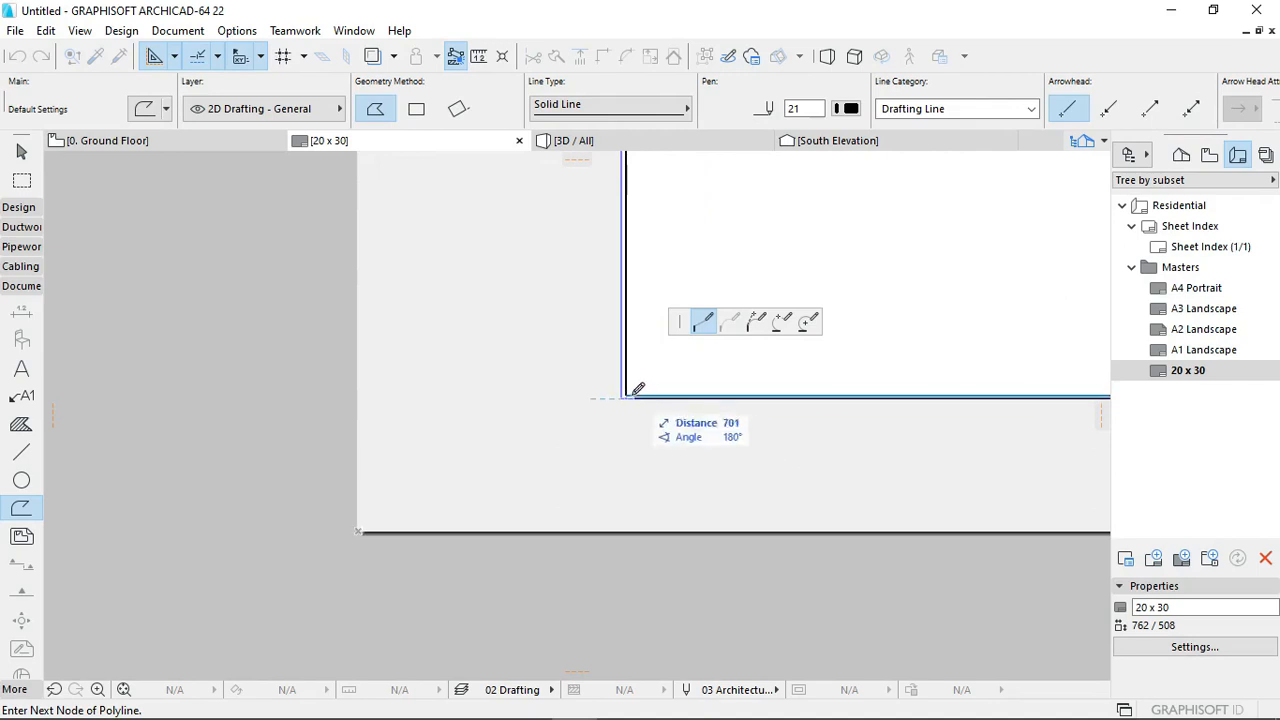
pyautogui.click(628, 392)
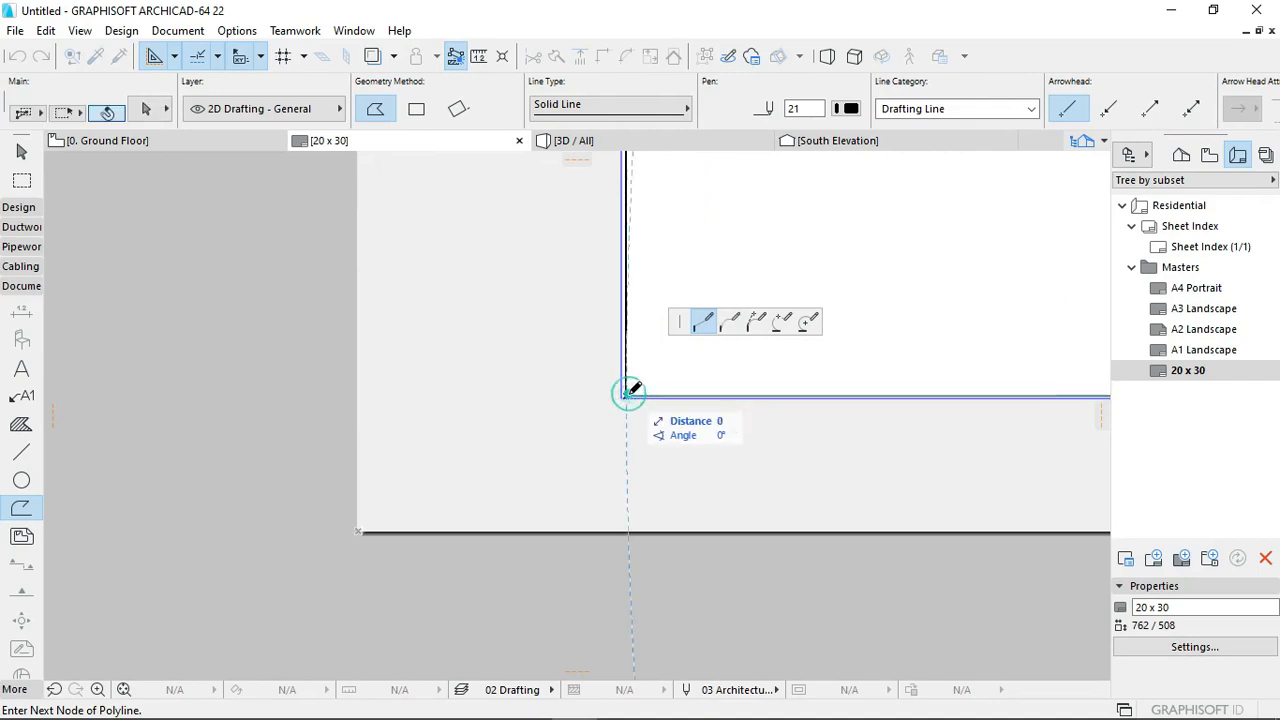
pyautogui.click(628, 392)
pyautogui.press('Escape')
# Step: Select the new bottom line and move it 40 mm straight up from the border's lower-right corner
pyautogui.click(632, 397)
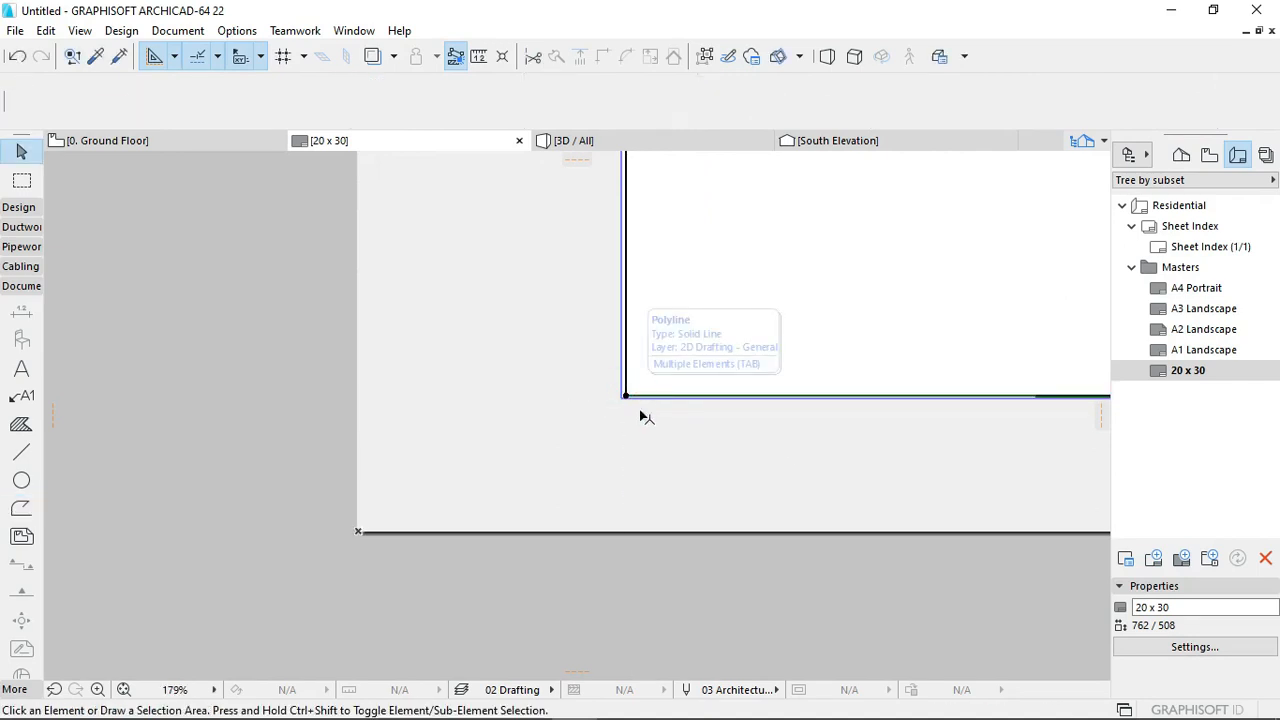
pyautogui.scroll(-5, 645, 424)
pyautogui.moveTo(1080, 457); pyautogui.dragTo(757, 436, button='middle')
pyautogui.scroll(6, 777, 450)
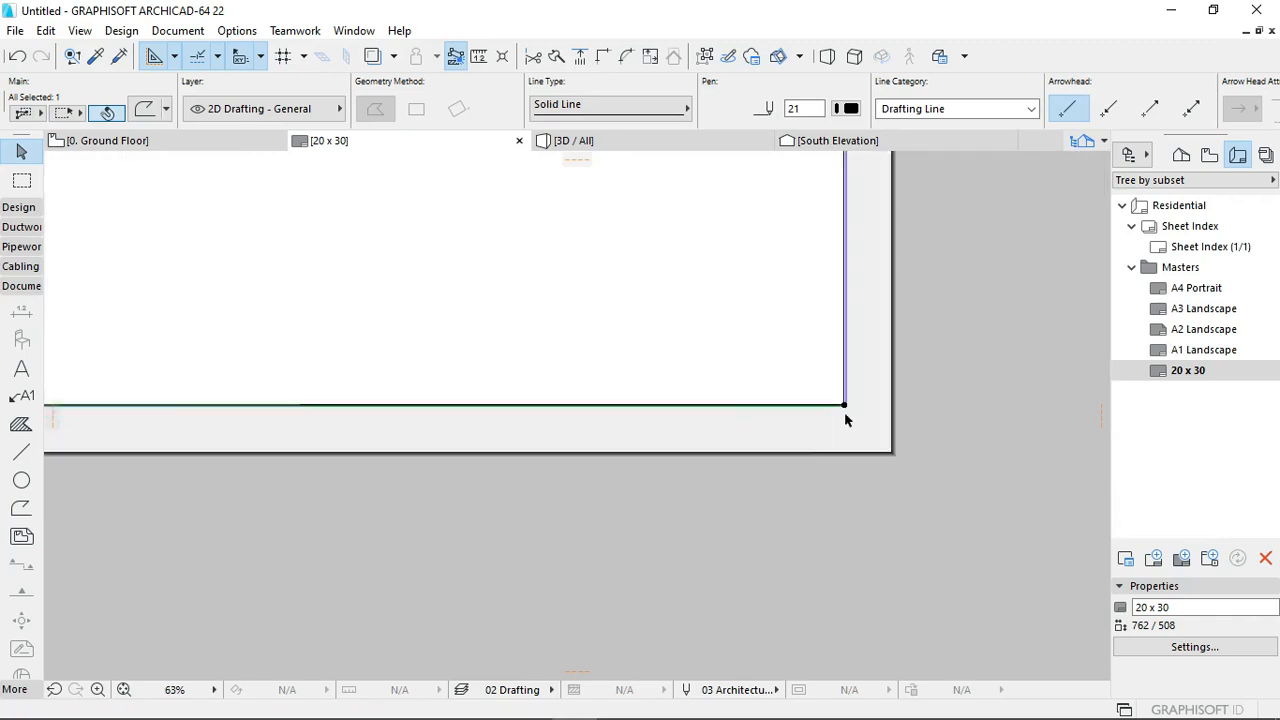
pyautogui.scroll(4, 847, 389)
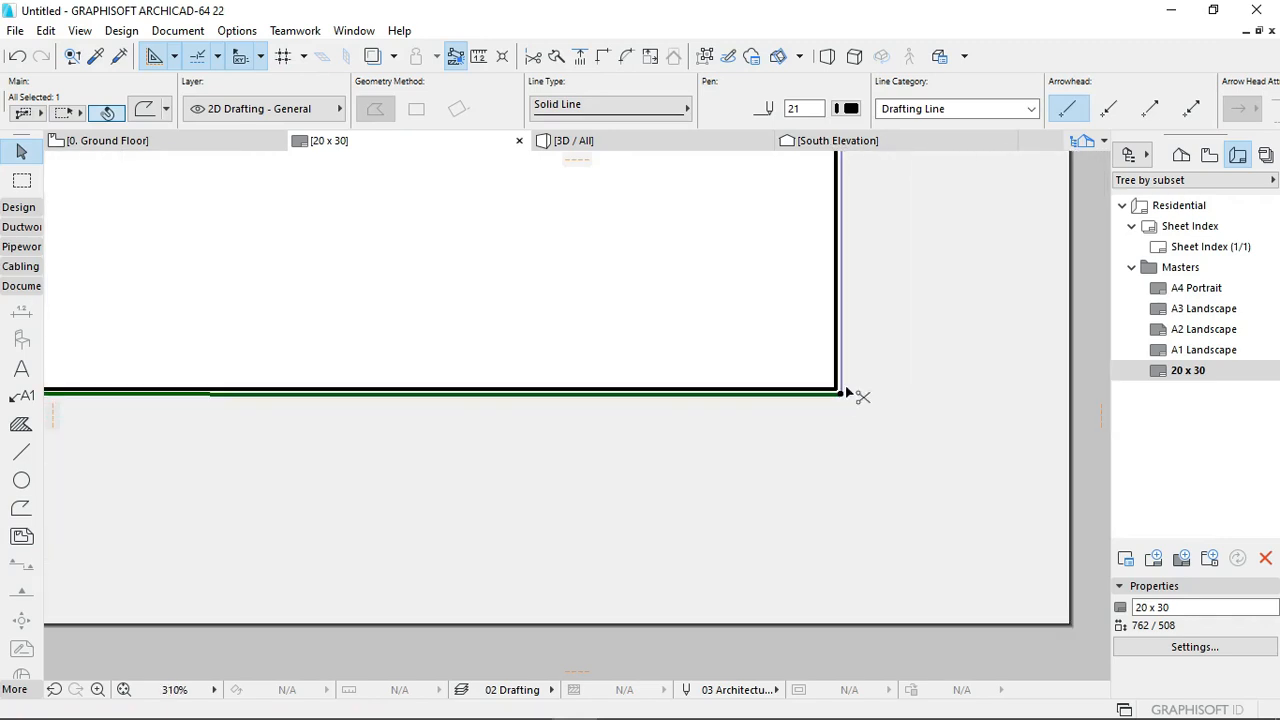
pyautogui.hotkey('ctrl', 'd')
pyautogui.click(841, 394)
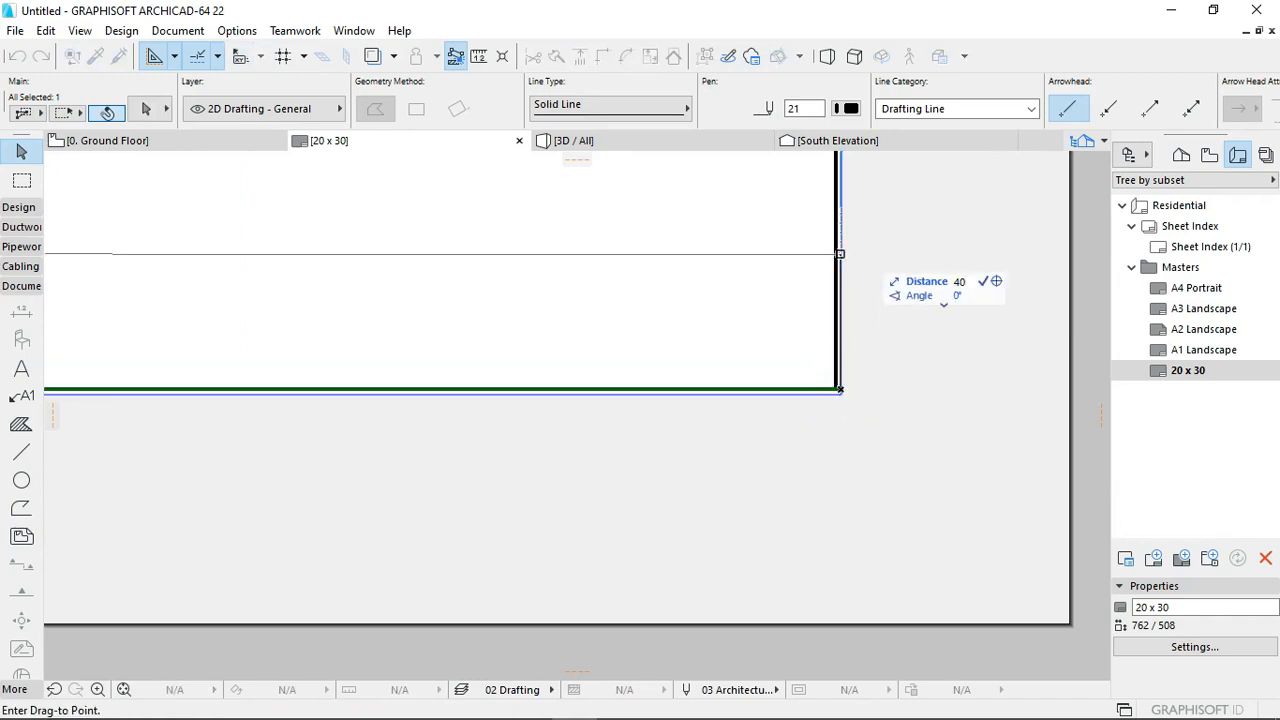
pyautogui.press('Return')
pyautogui.scroll(-5, 834, 348)
pyautogui.moveTo(853, 242); pyautogui.dragTo(855, 279, button='middle')
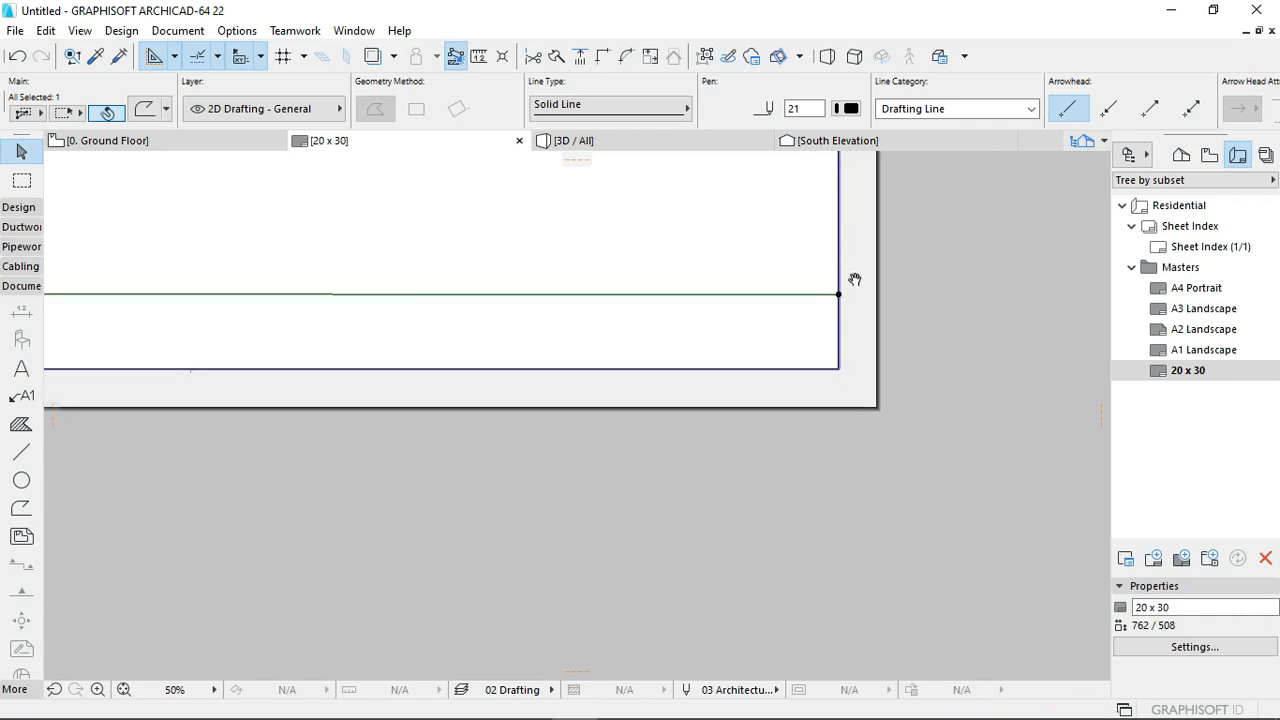
# Step: Deselect the horizontal line and examine both of its ends where they meet the border's vertical edges
pyautogui.scroll(10, 853, 300)
pyautogui.press('Escape')
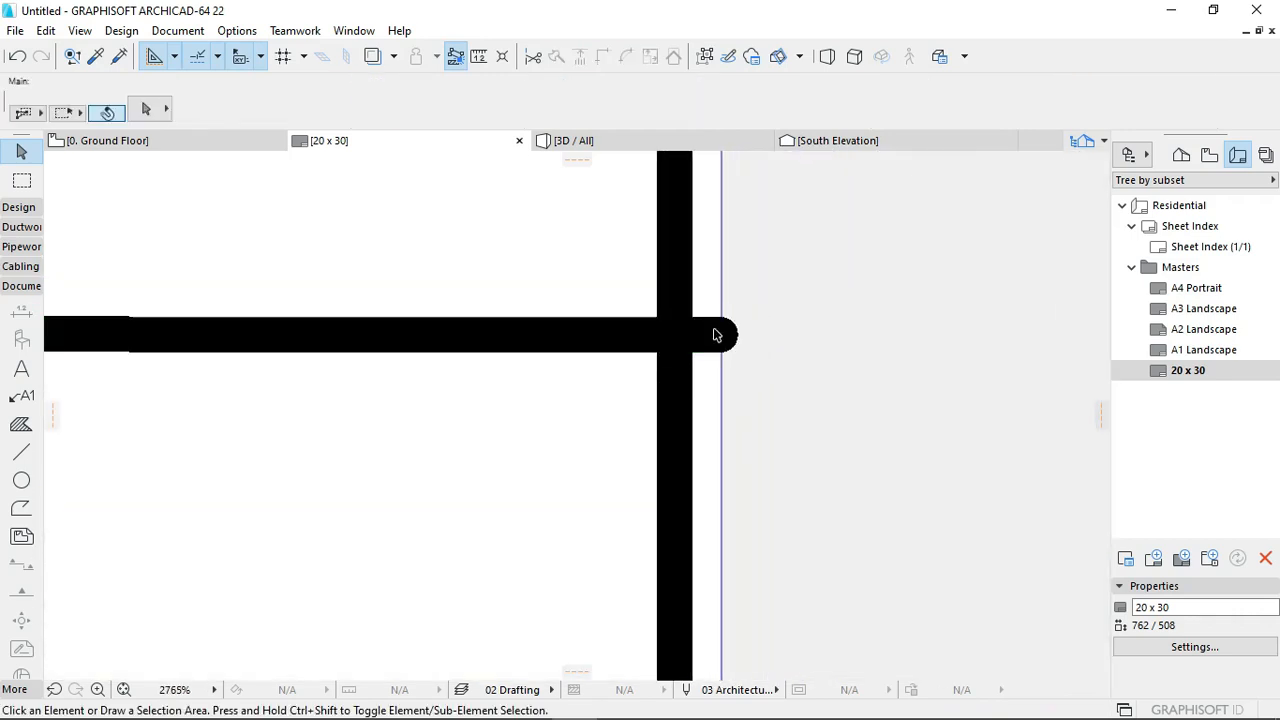
pyautogui.scroll(-11, 720, 345)
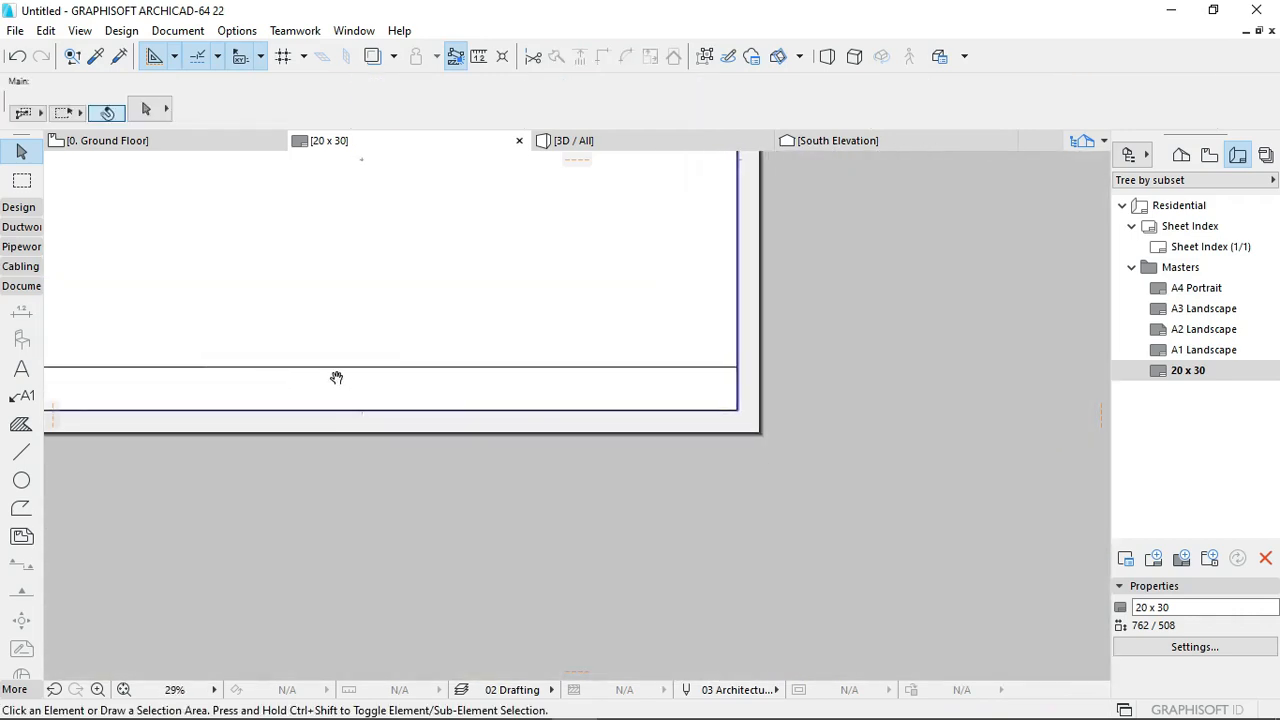
pyautogui.moveTo(337, 377); pyautogui.dragTo(626, 380, button='middle')
pyautogui.scroll(6, 626, 380)
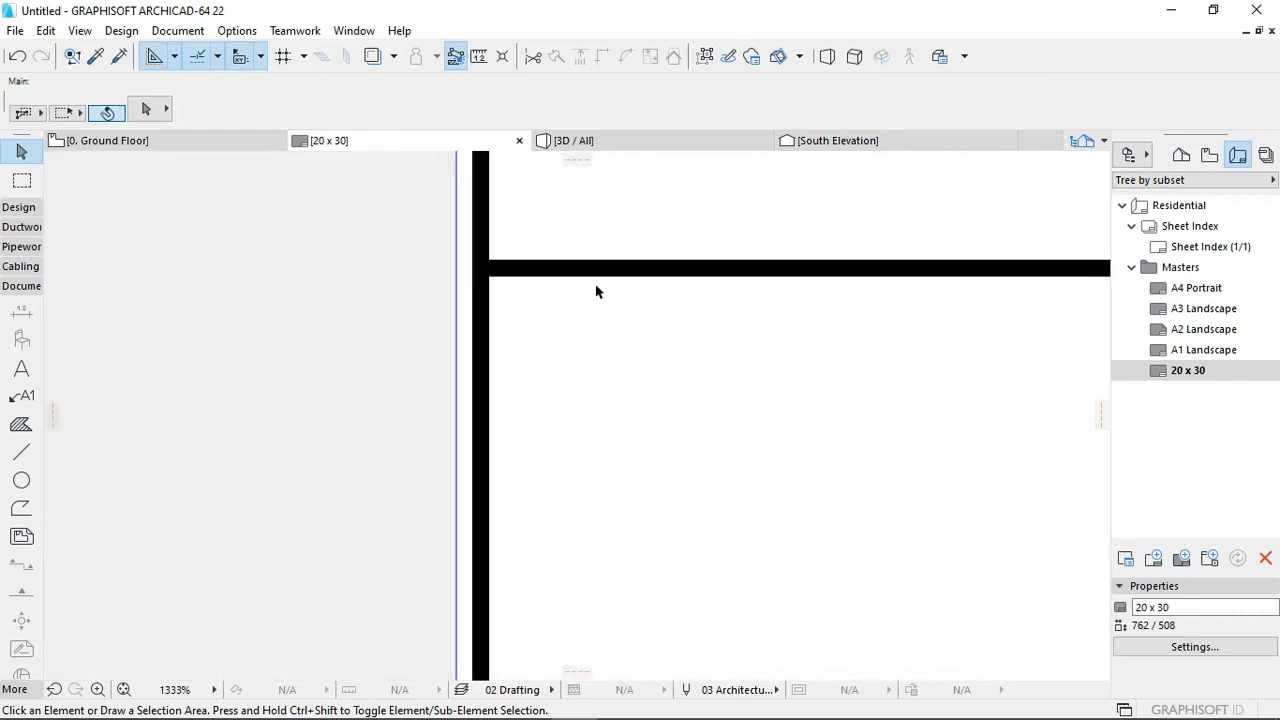
pyautogui.scroll(-6, 517, 327)
pyautogui.moveTo(743, 366); pyautogui.dragTo(210, 365, button='middle')
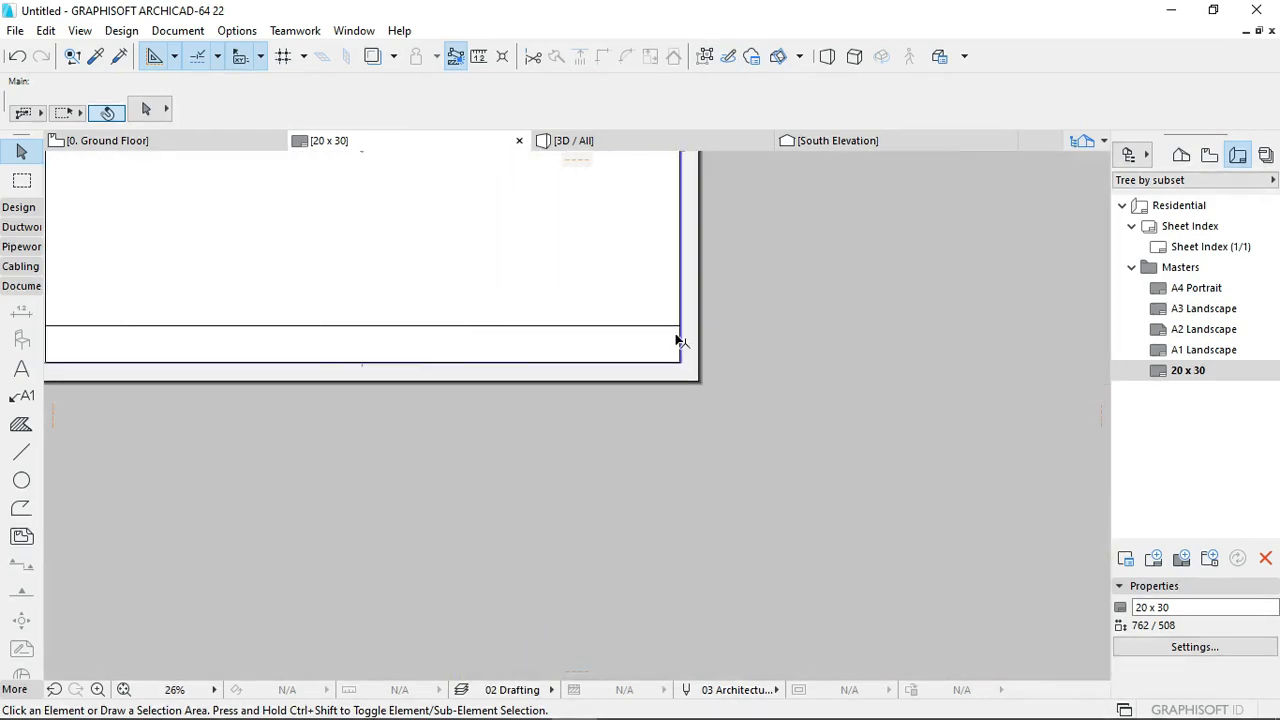
pyautogui.scroll(4, 674, 334)
pyautogui.scroll(1, 657, 336)
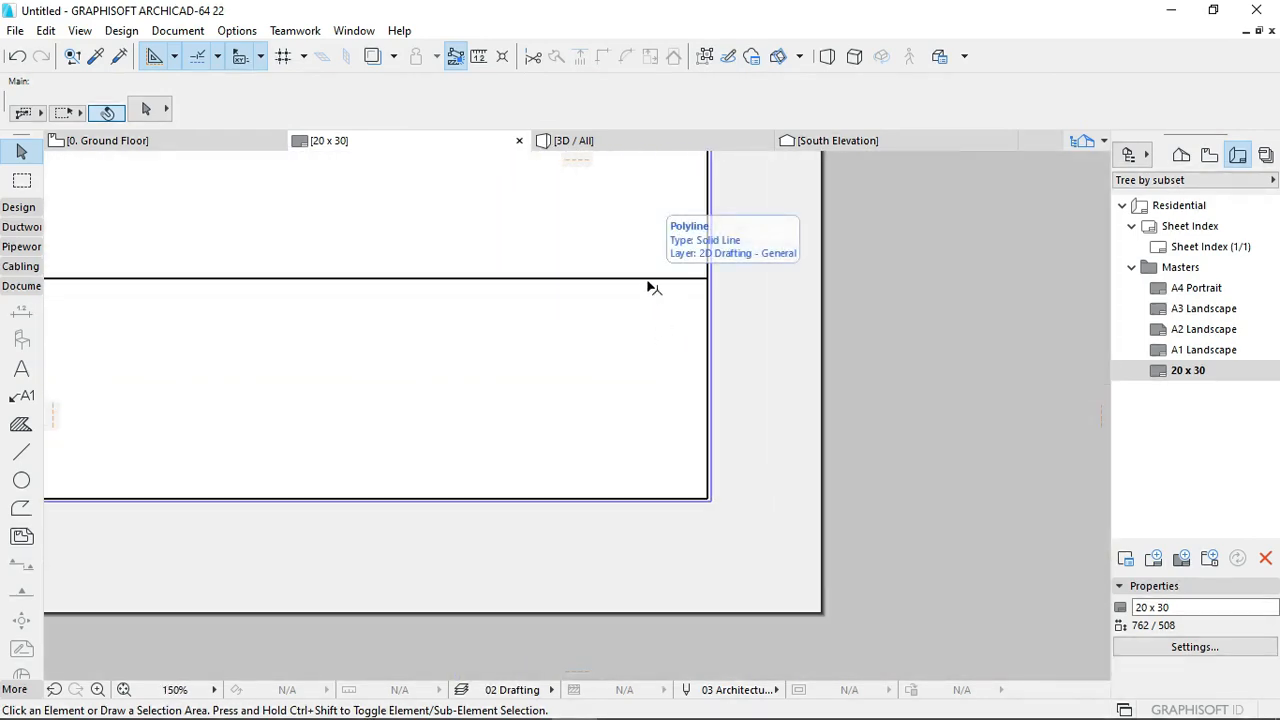
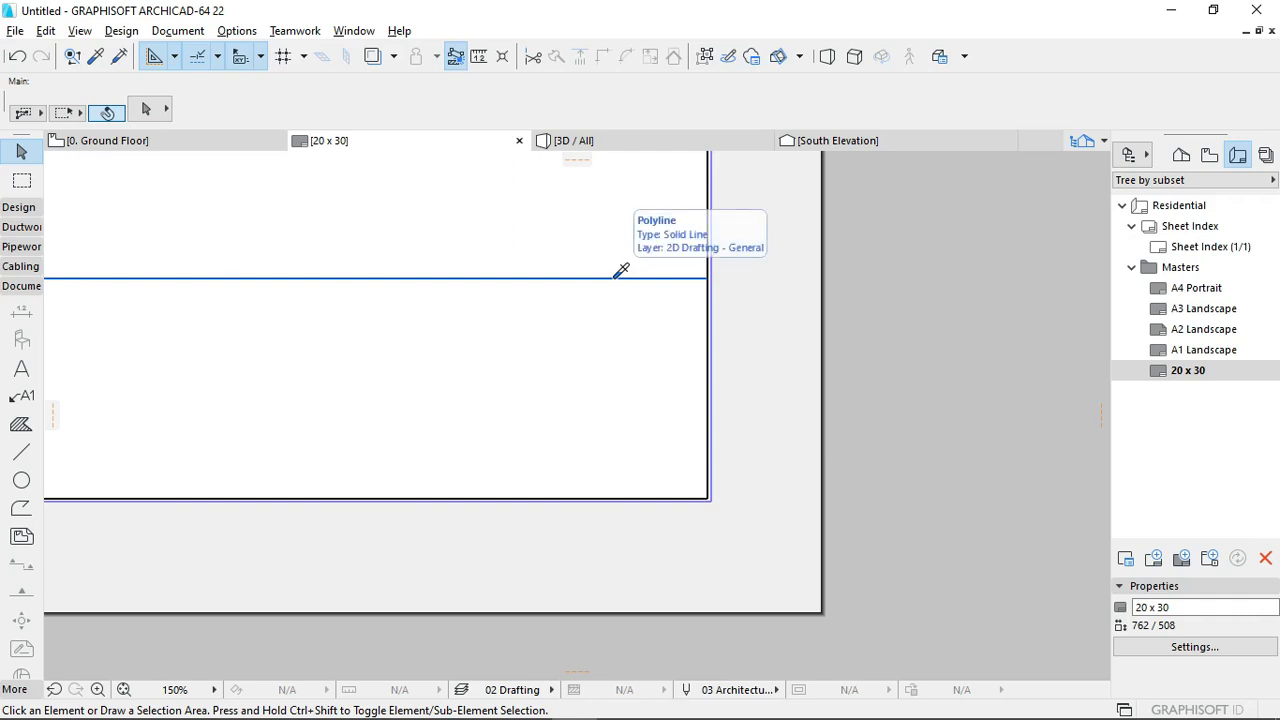
# Step: Draw a vertical polyline with the same settings from the horizontal line's right end down to the border's lower-right corner
pyautogui.keyDown('alt'); pyautogui.click(614, 278); pyautogui.keyUp('alt')
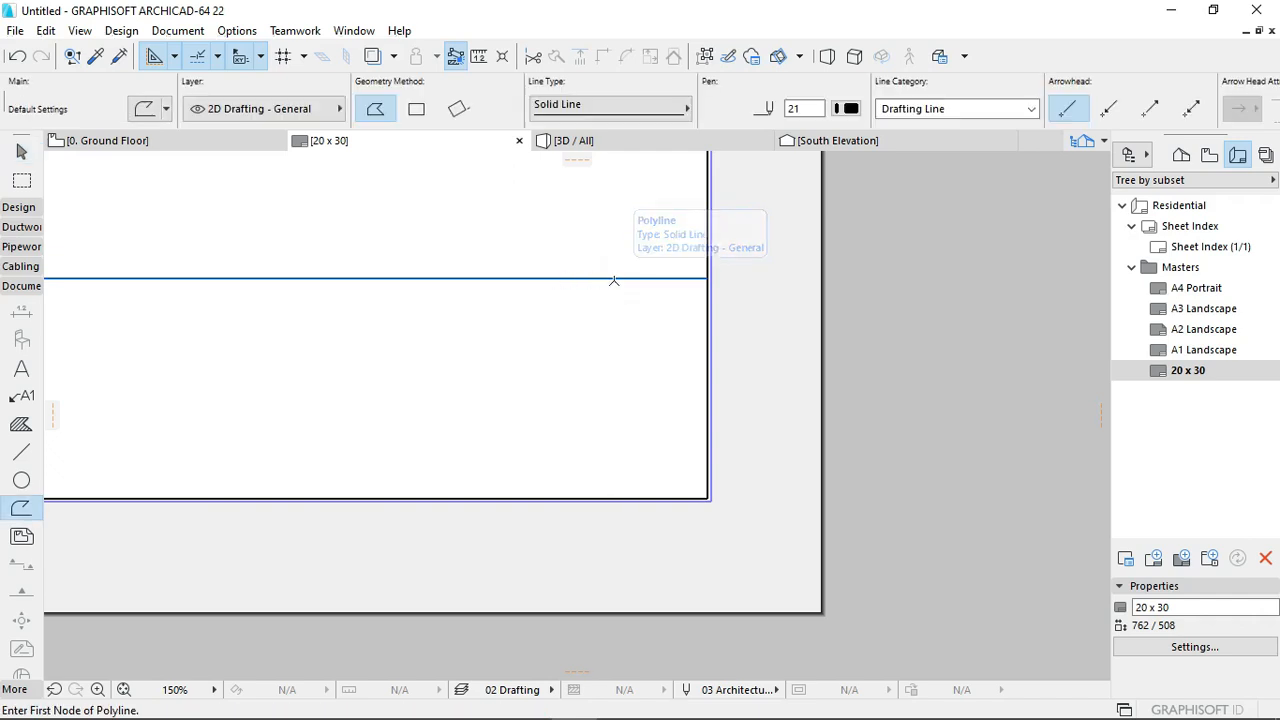
pyautogui.click(705, 279)
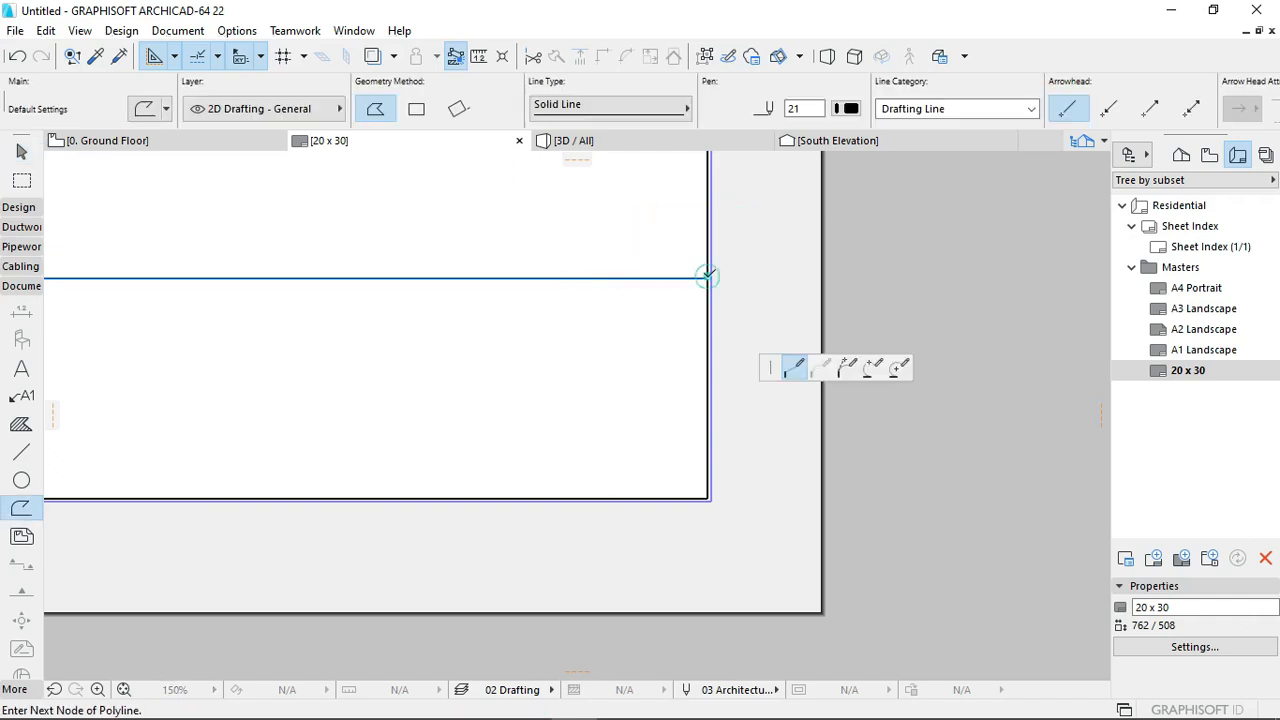
pyautogui.doubleClick(709, 496)
pyautogui.press('Escape')
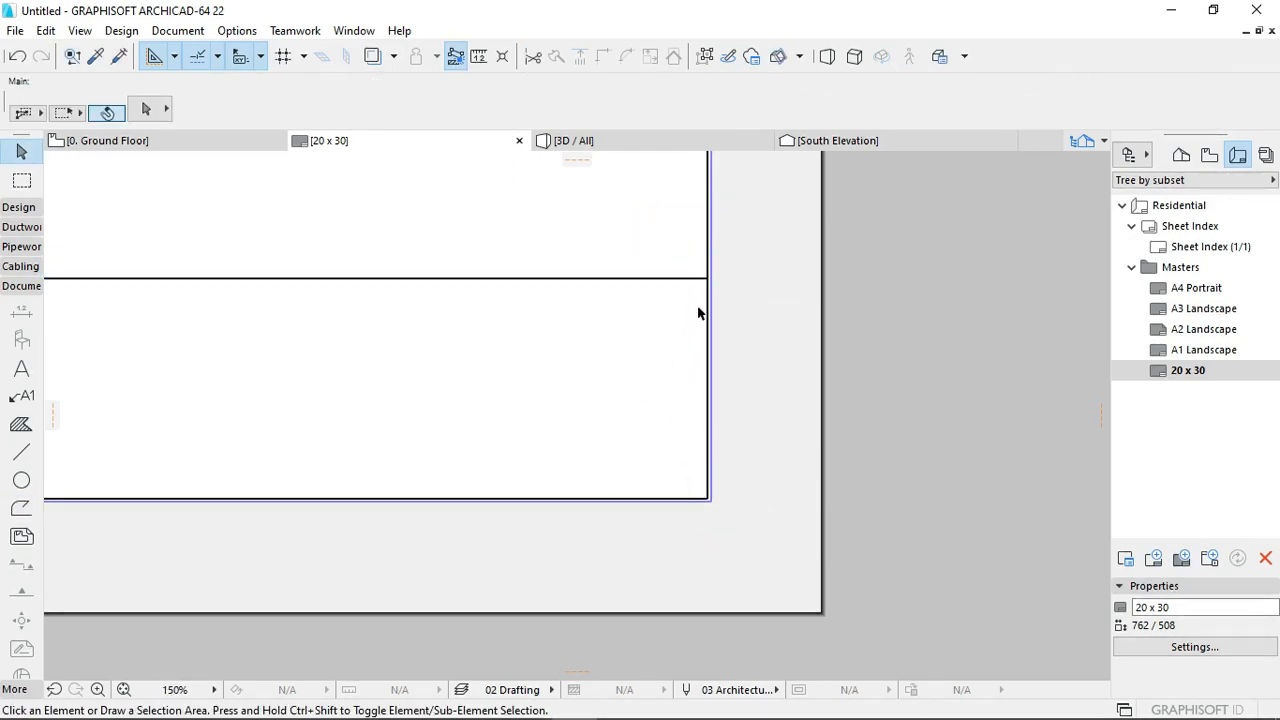
# Step: Move the short vertical line 40 mm to the left of the border's right edge
pyautogui.click(707, 295)
pyautogui.hotkey('ctrl', 'd')
pyautogui.click(708, 278)
pyautogui.press('Tab')
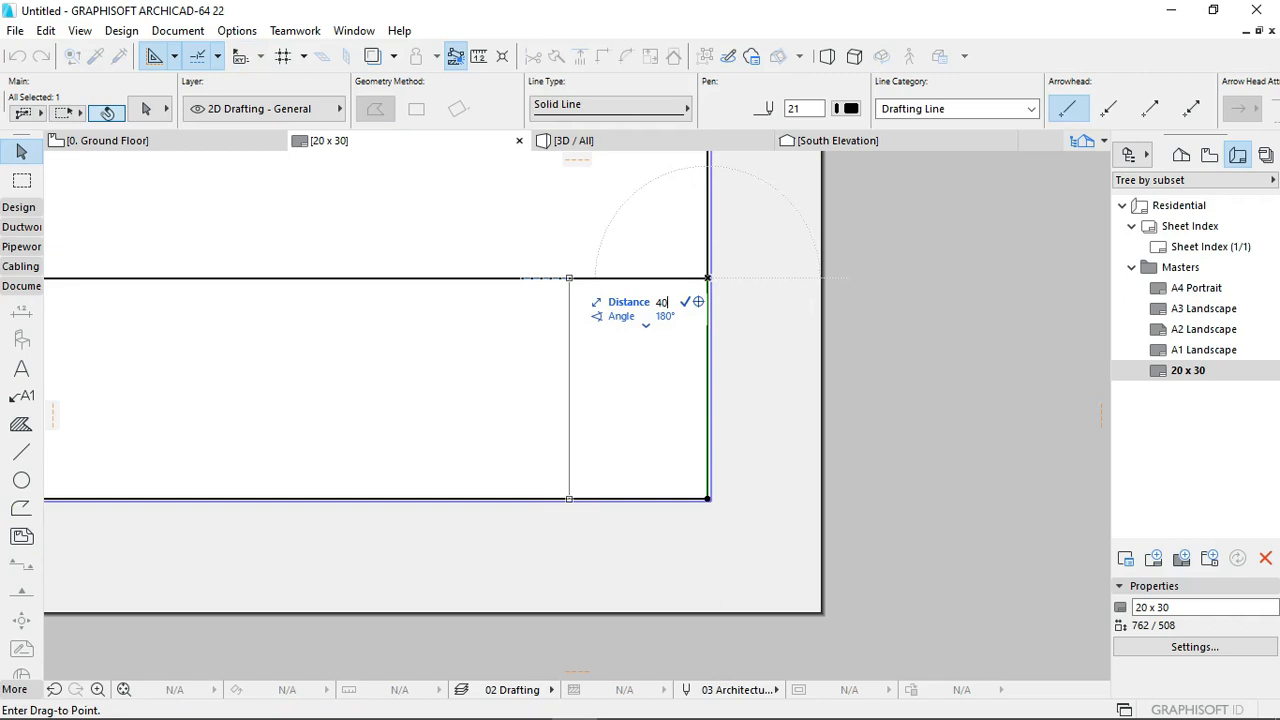
pyautogui.press('Return')
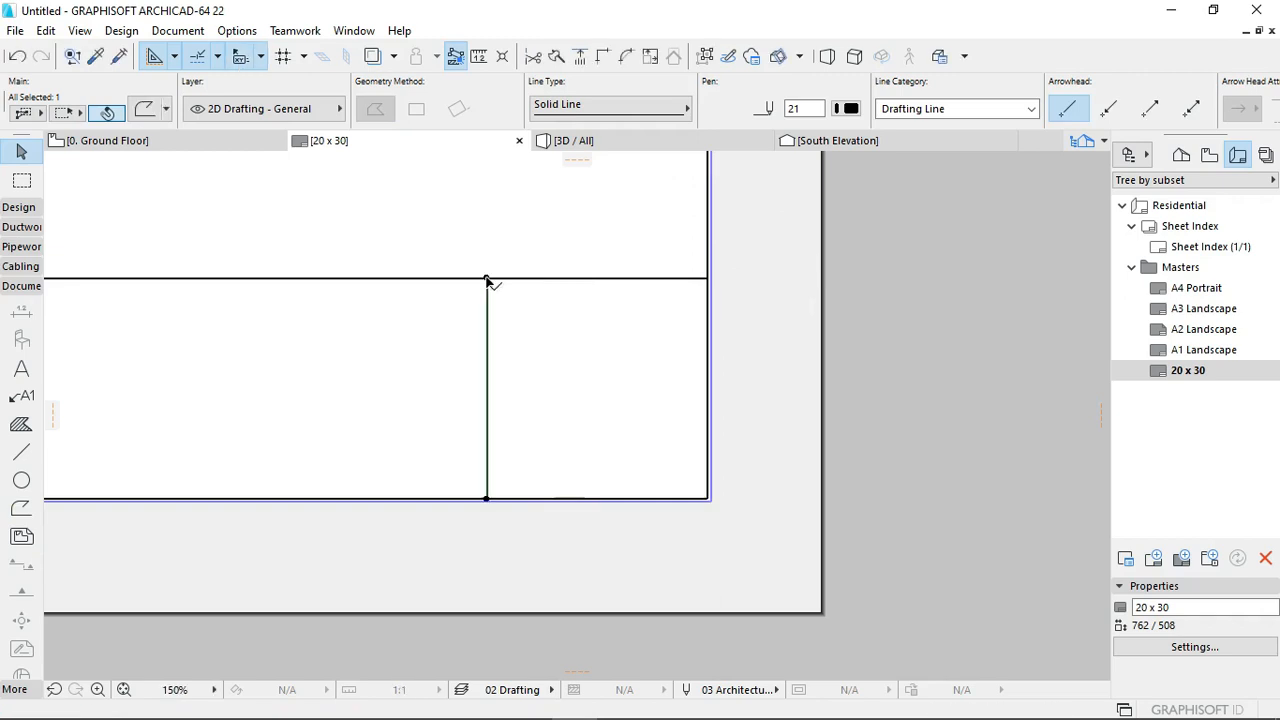
# Step: Copy the horizontal title block line 10 mm straight down from its right end on the border
pyautogui.scroll(5, 537, 285)
pyautogui.click(537, 284)
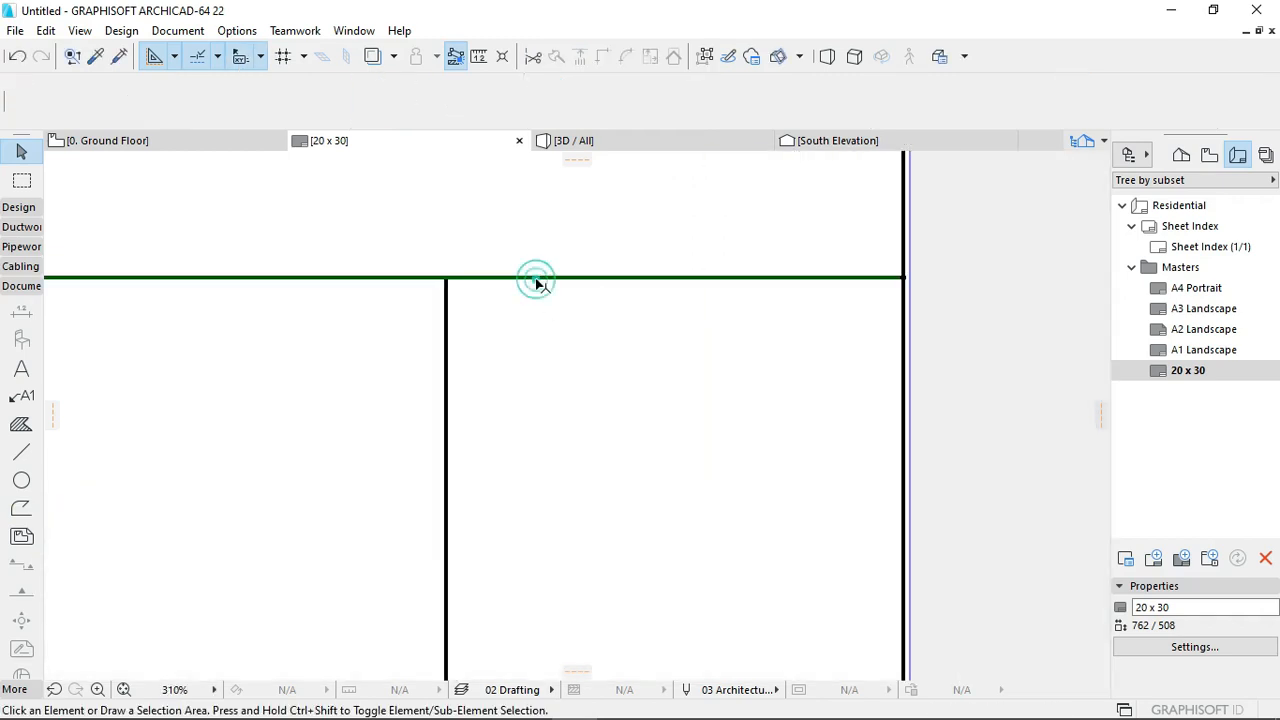
pyautogui.scroll(-10, 551, 289)
pyautogui.scroll(11, 651, 300)
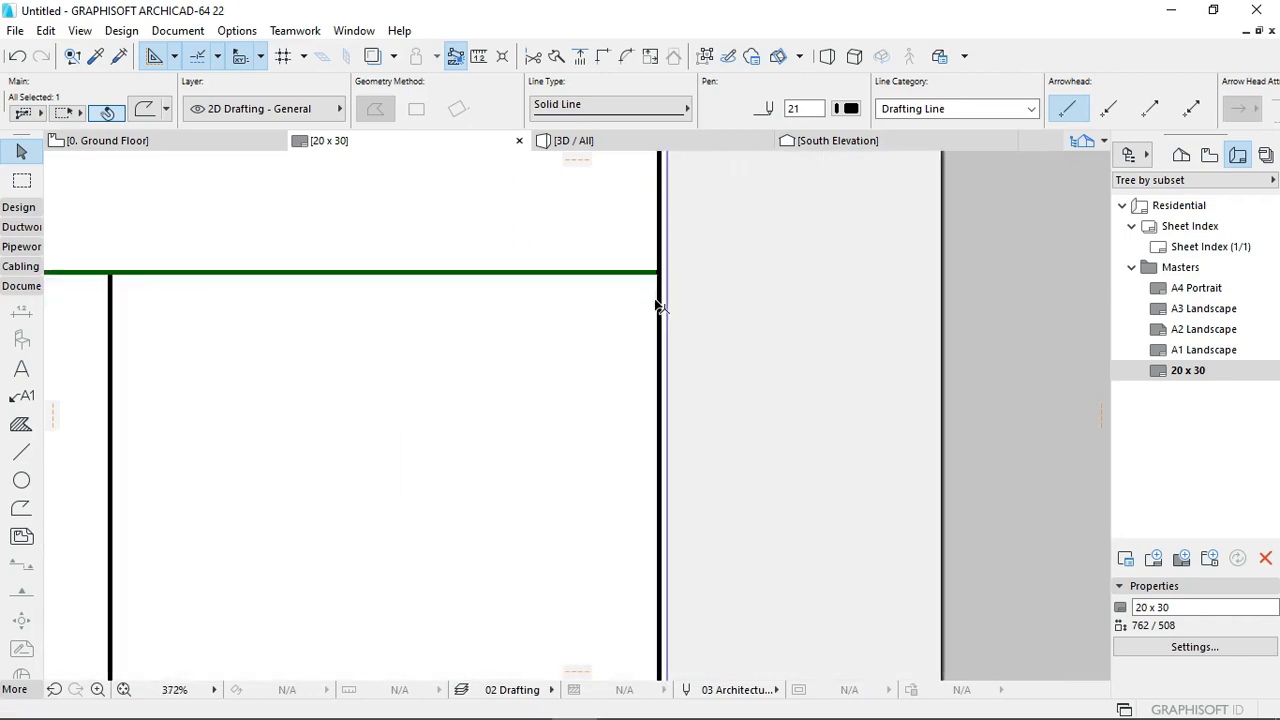
pyautogui.hotkey('ctrl', 'd')
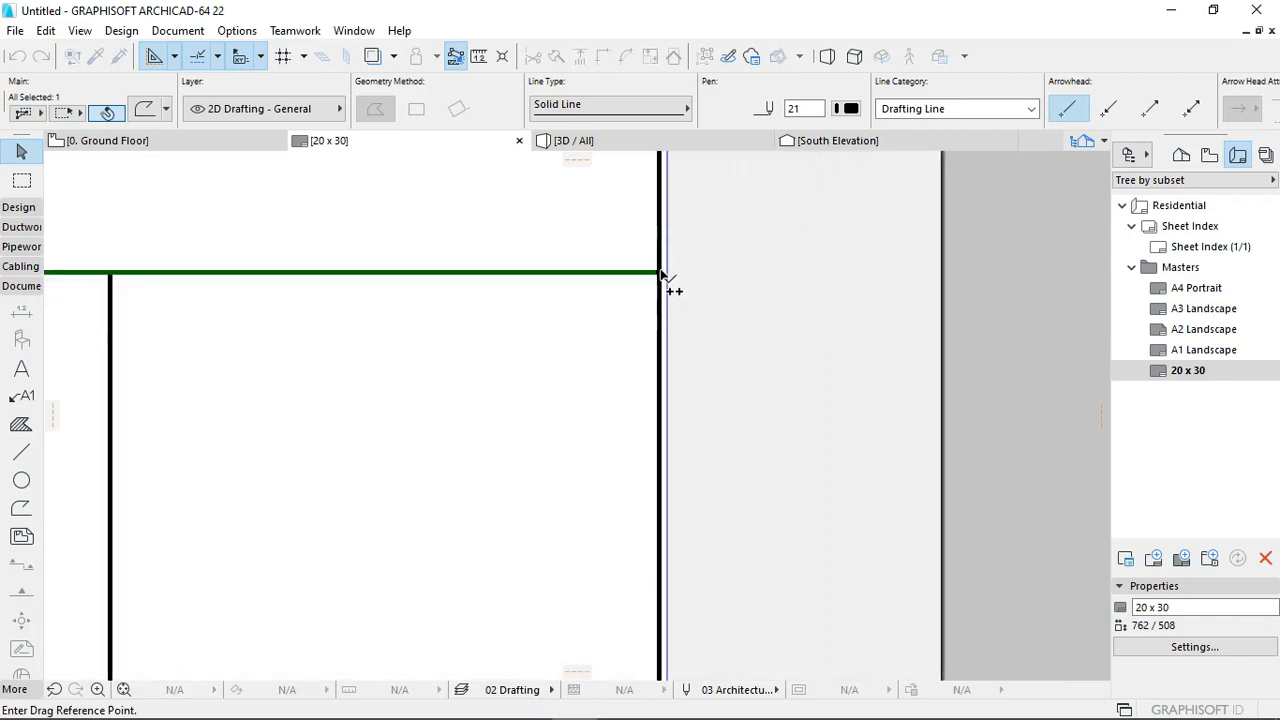
pyautogui.click(660, 272)
pyautogui.write('1')
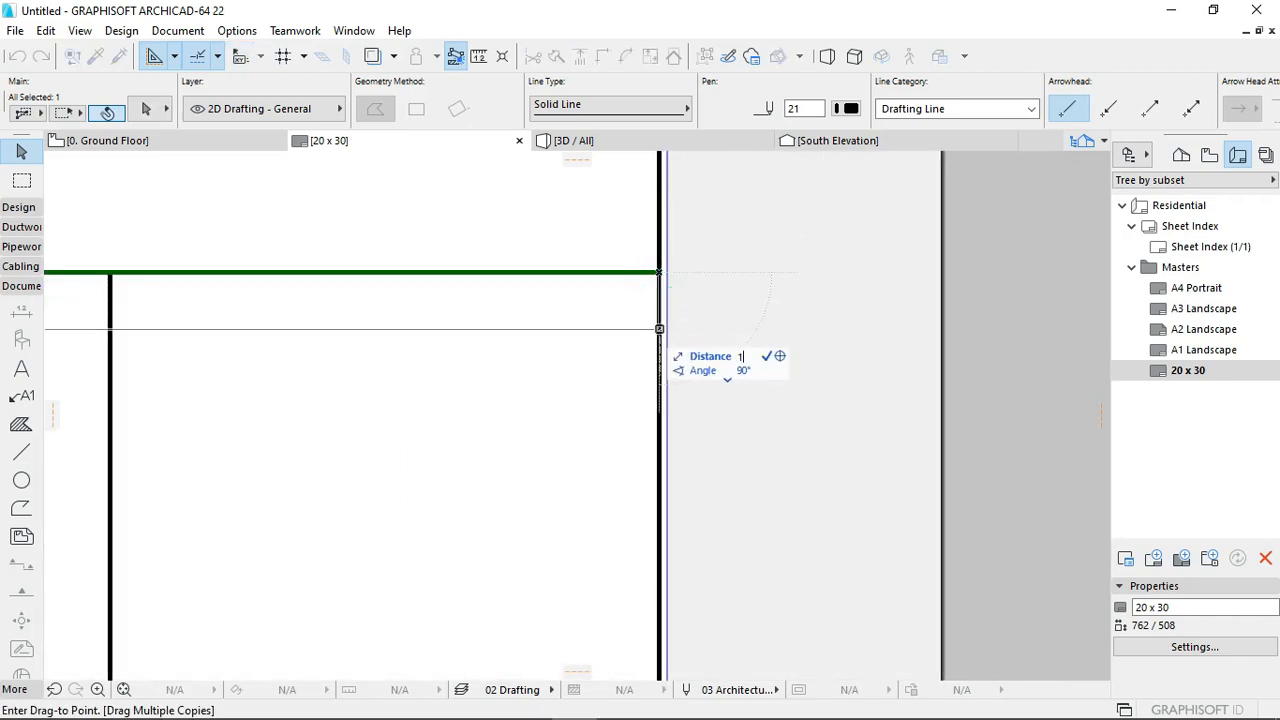
pyautogui.write('5')
pyautogui.press('Return')
pyautogui.scroll(-8, 648, 402)
pyautogui.press('Escape')
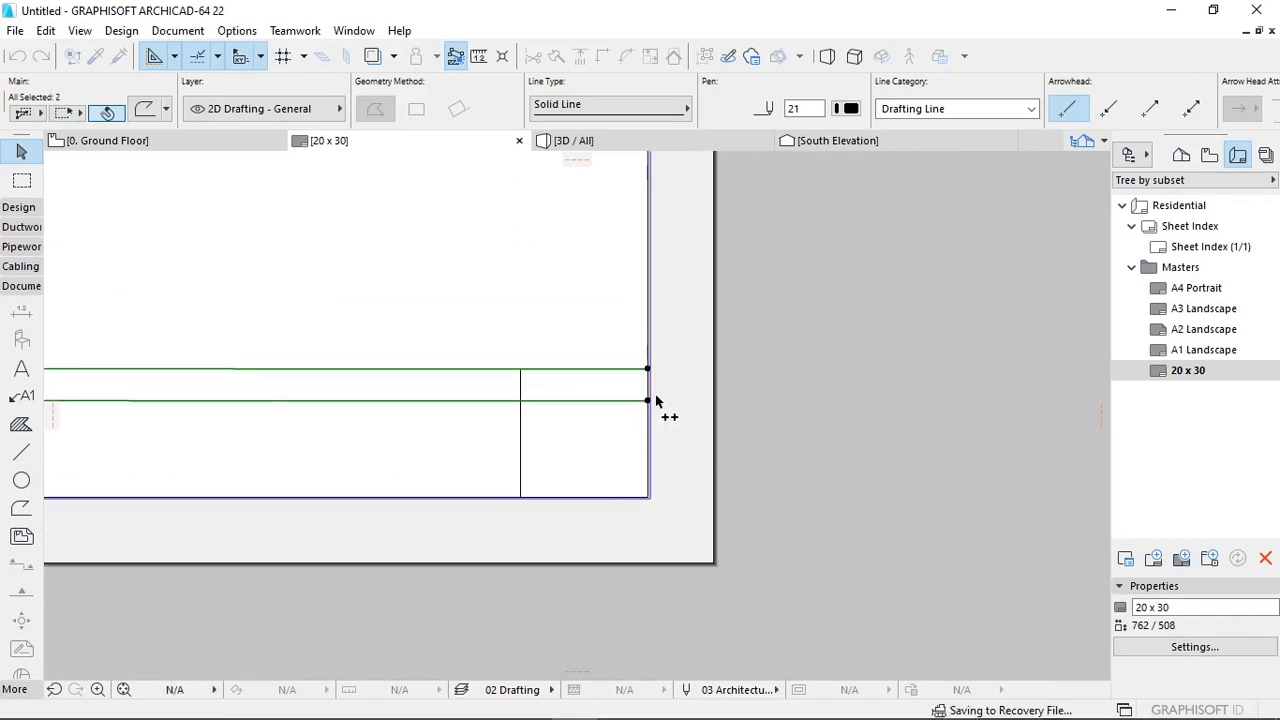
# Step: Try to move the lower horizontal line about 8 mm straight up, and undo that move
pyautogui.press('Escape')
pyautogui.scroll(5, 655, 401)
pyautogui.click(650, 401)
pyautogui.hotkey('ctrl', 'd')
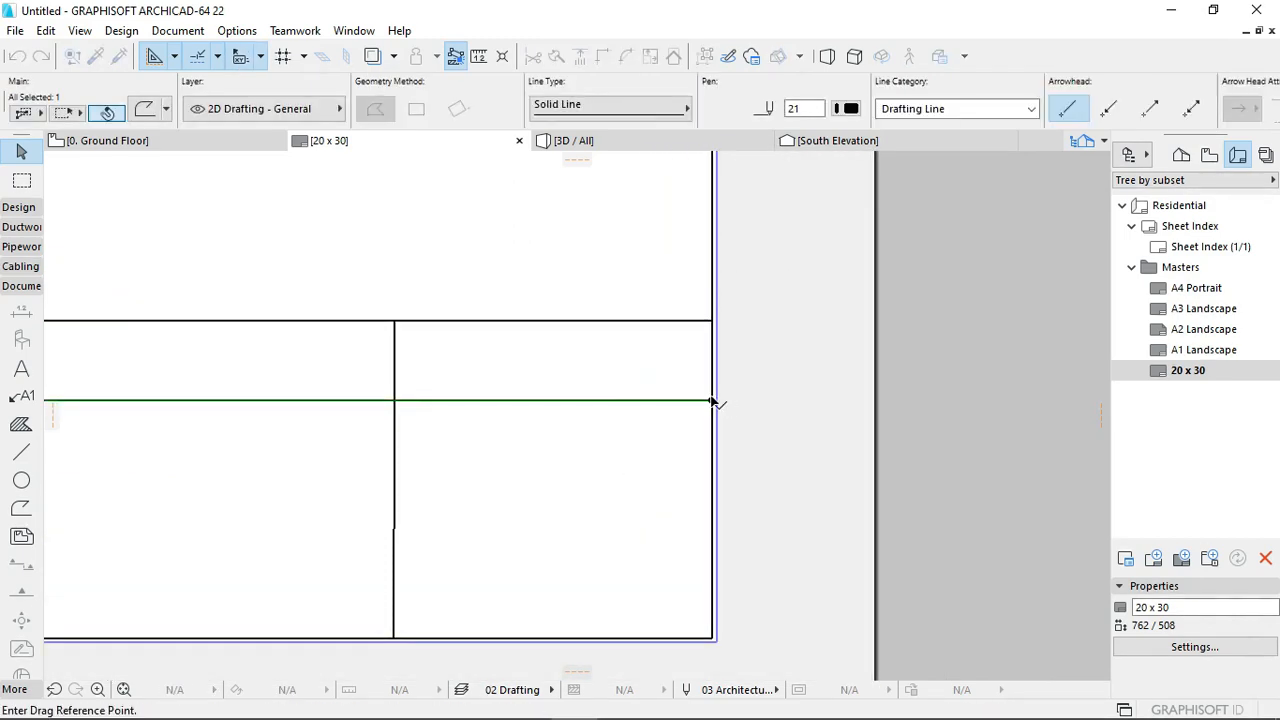
pyautogui.click(712, 401)
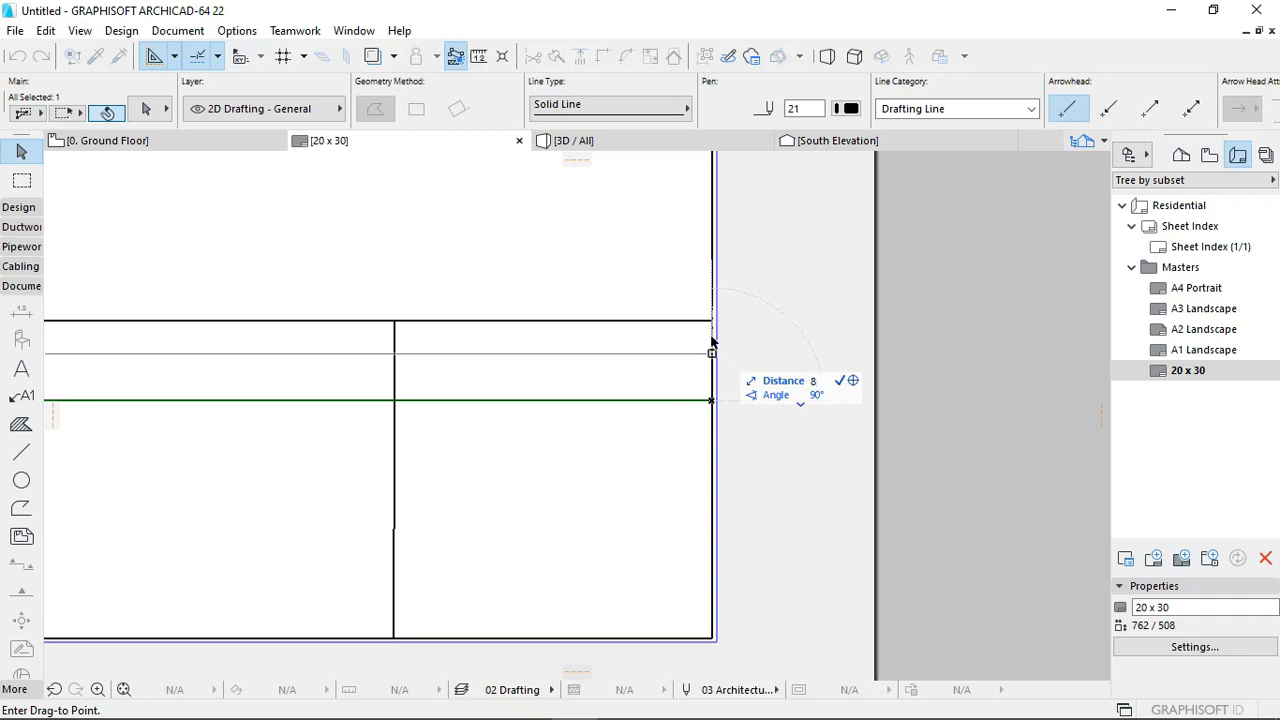
pyautogui.click(712, 343)
pyautogui.hotkey('ctrl', 'z')
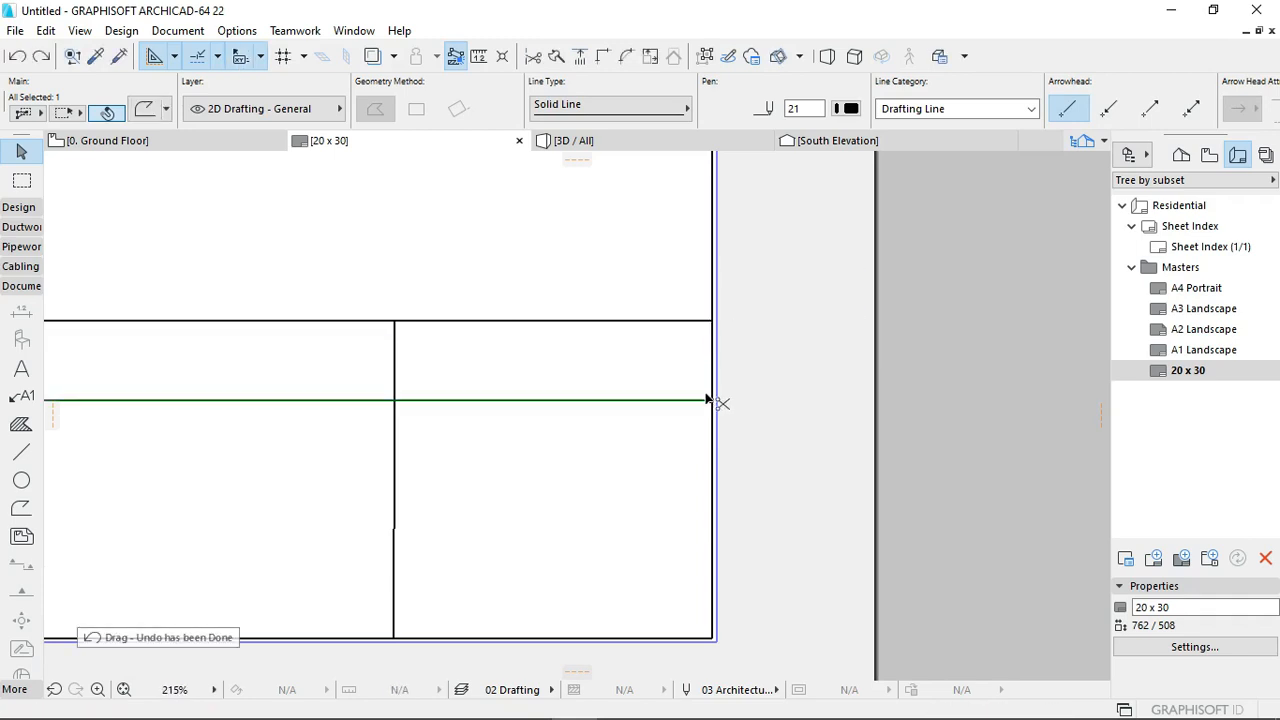
pyautogui.hotkey('ctrl', 'd')
pyautogui.click(710, 398)
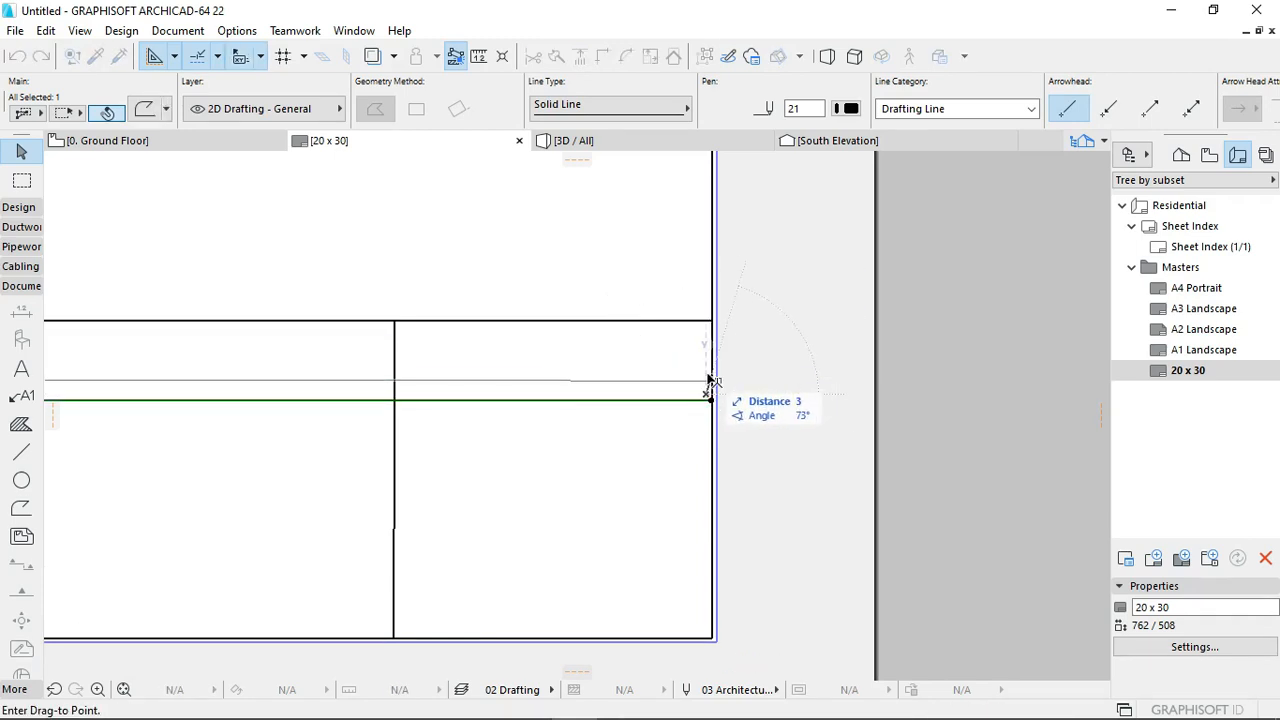
pyautogui.press('Escape')
# Step: Move the lower horizontal line 2 mm straight up along the border's right edge and deselect it
pyautogui.hotkey('ctrl', 'd')
pyautogui.click(711, 400)
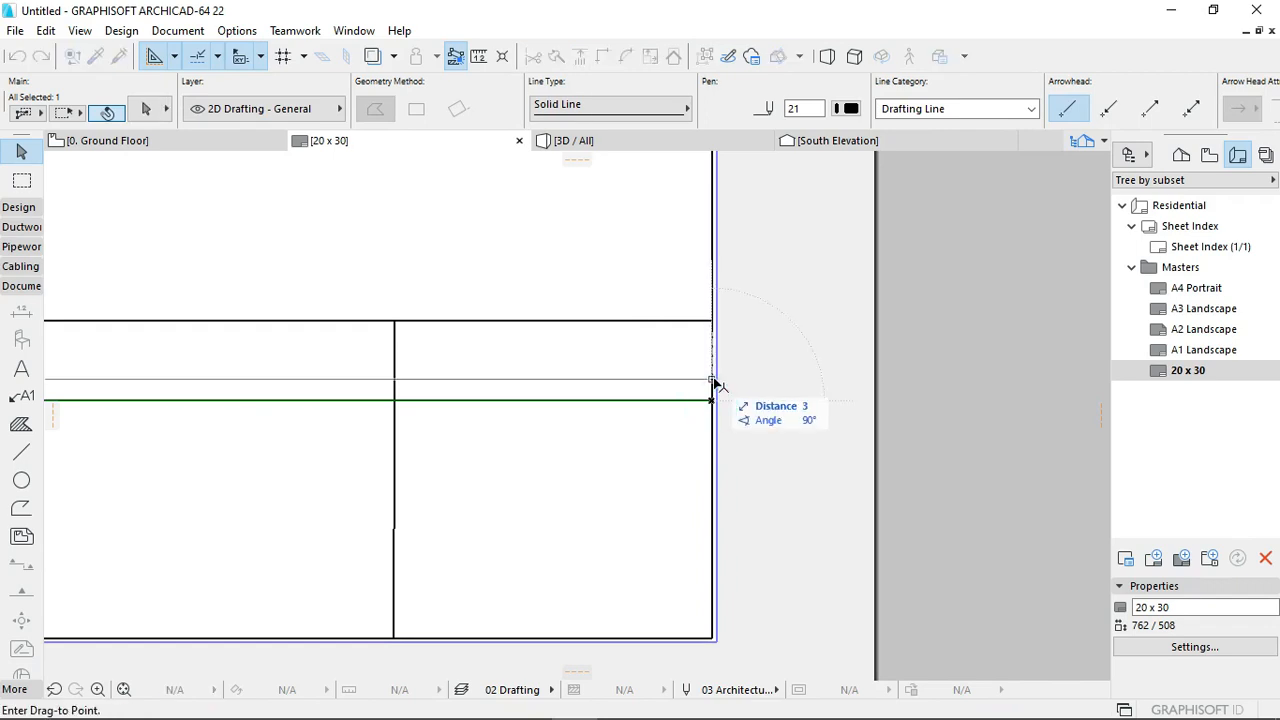
pyautogui.write('2')
pyautogui.press('Return')
pyautogui.scroll(-4, 715, 385)
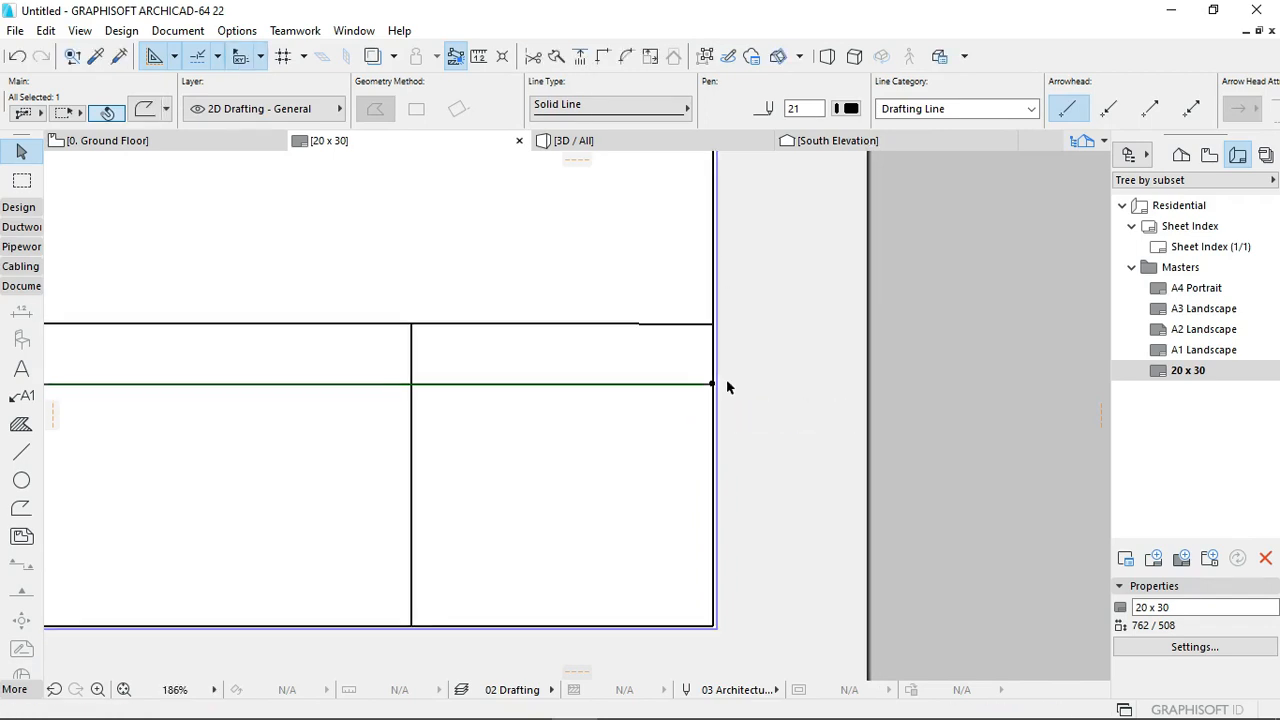
pyautogui.press('Escape')
pyautogui.scroll(4, 706, 380)
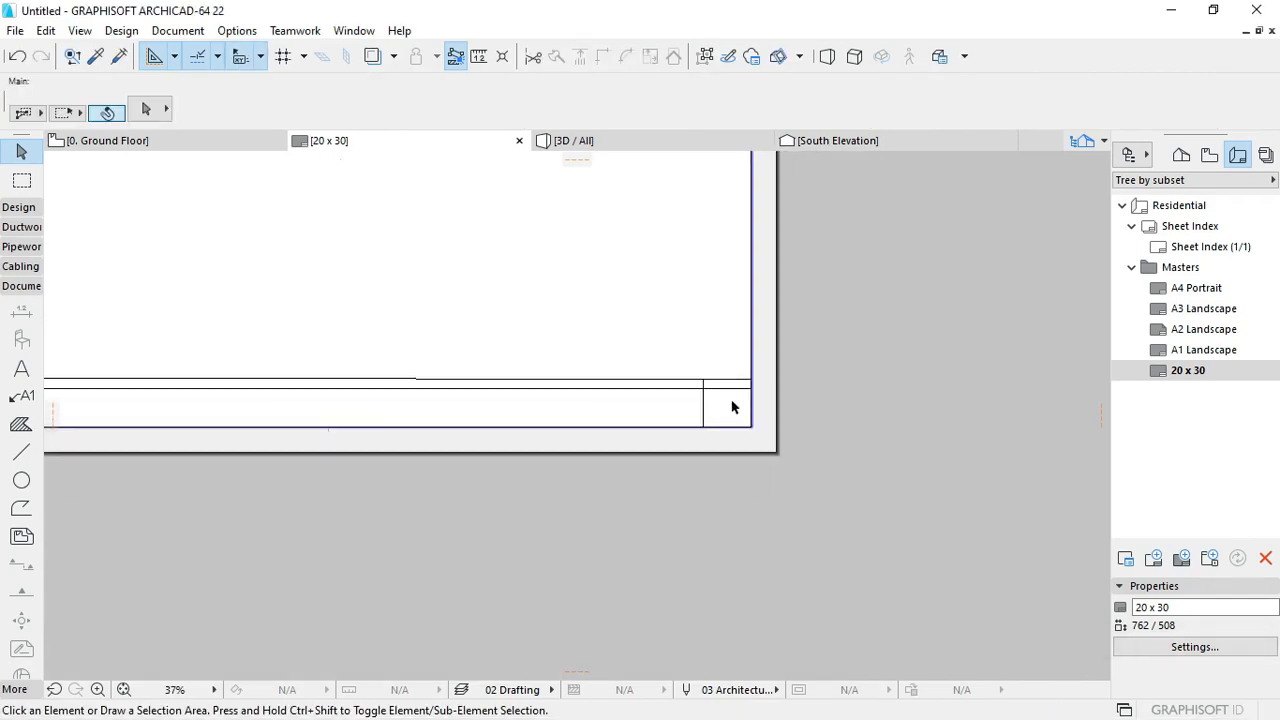
pyautogui.scroll(-4, 724, 386)
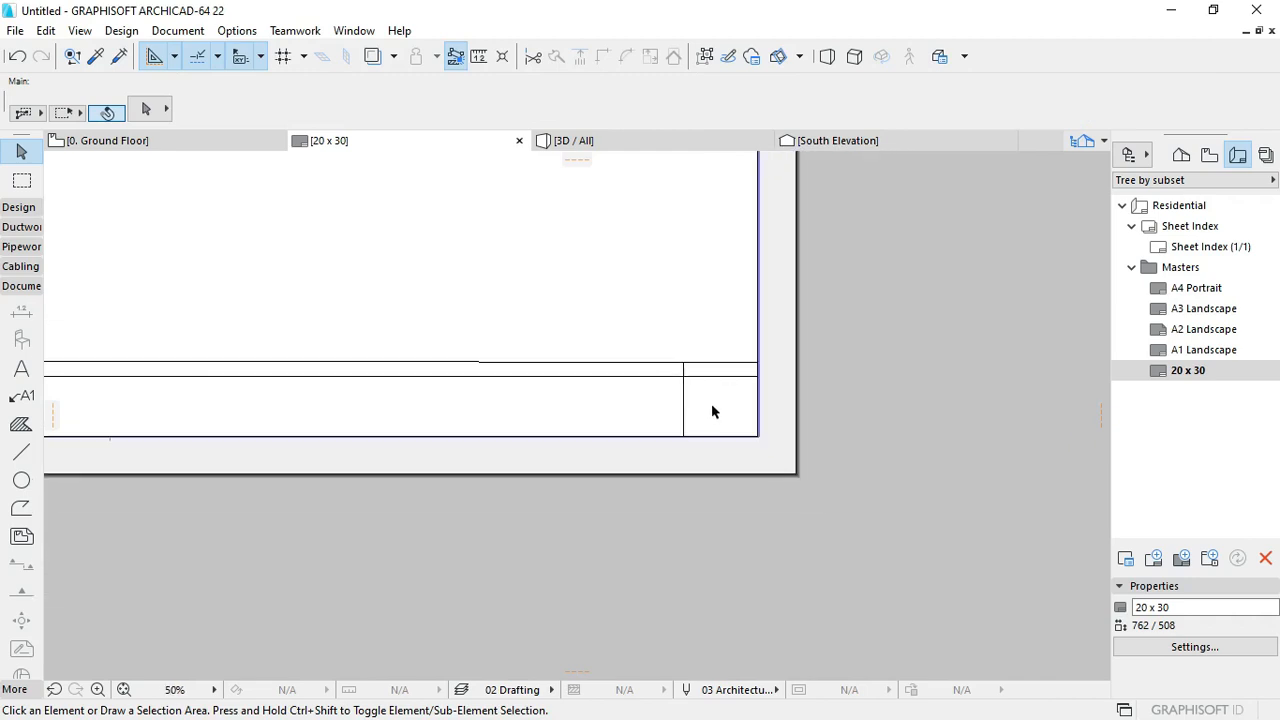
pyautogui.press('alt')
pyautogui.keyDown('alt'); pyautogui.click(693, 397); pyautogui.keyUp('alt')
pyautogui.scroll(-2, 623, 374)
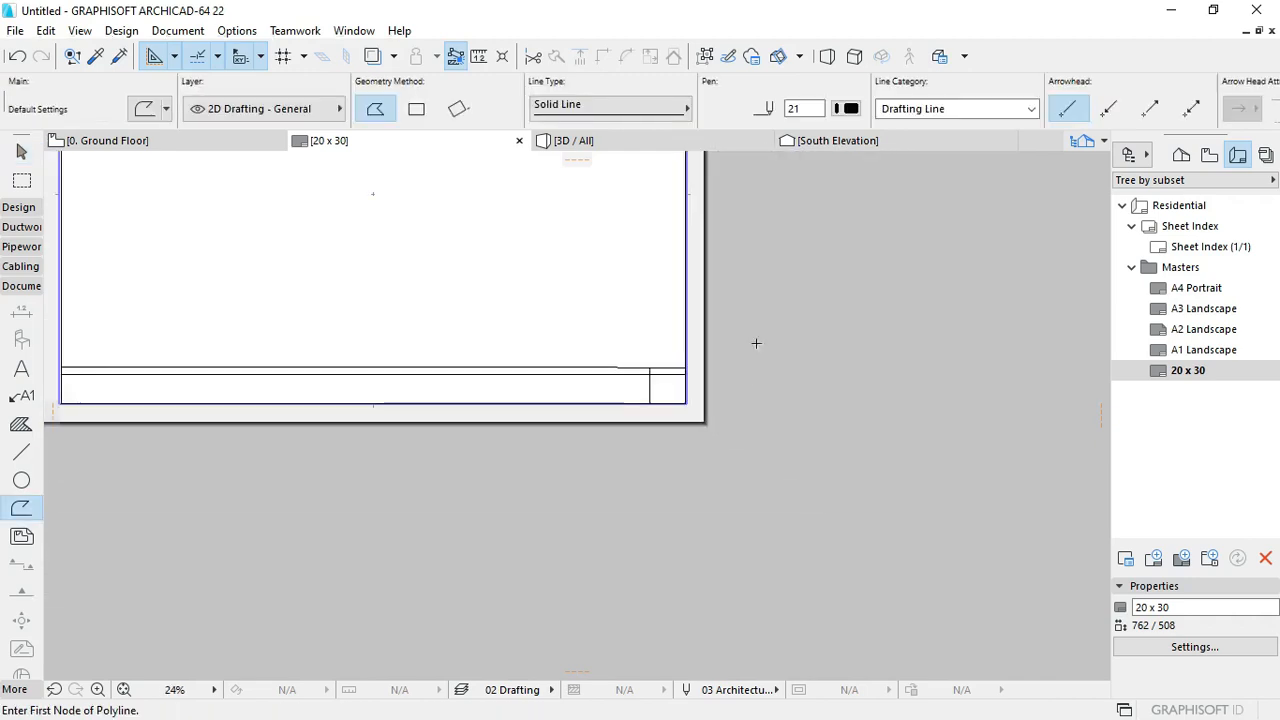
pyautogui.click(756, 343)
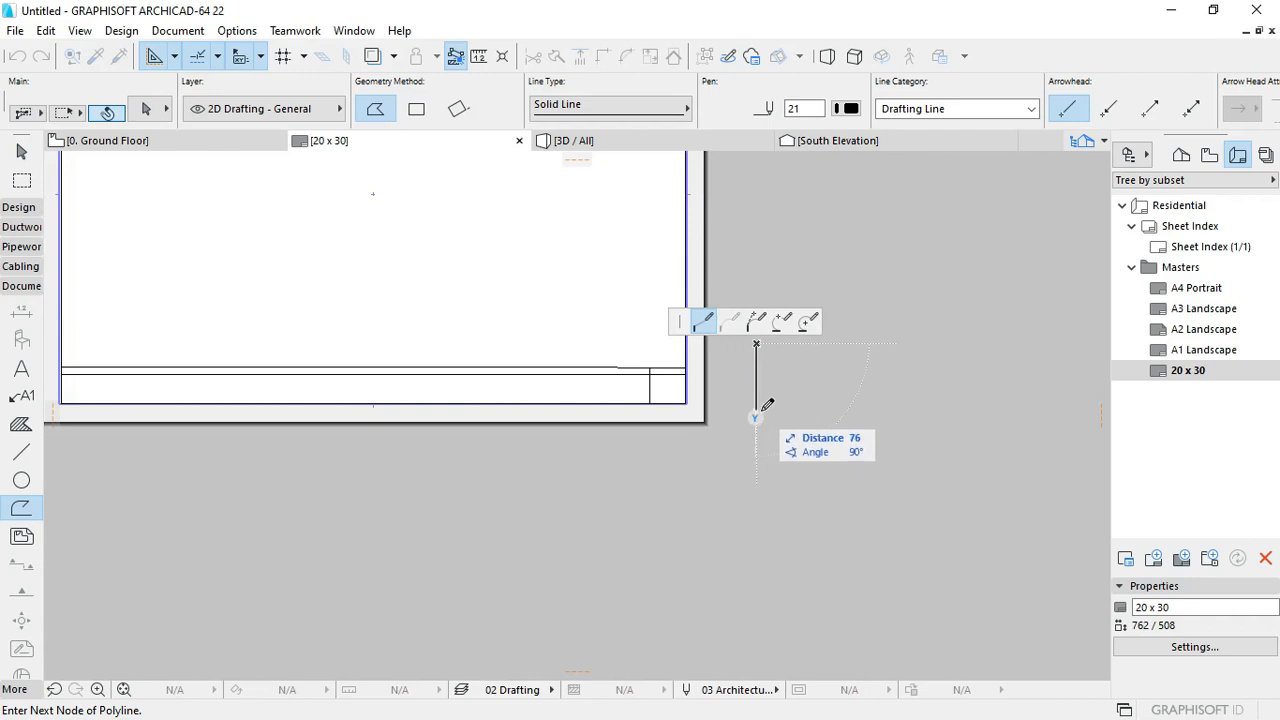
pyautogui.press('Escape')
pyautogui.moveTo(290, 372); pyautogui.dragTo(681, 371, button='middle')
pyautogui.click(450, 487)
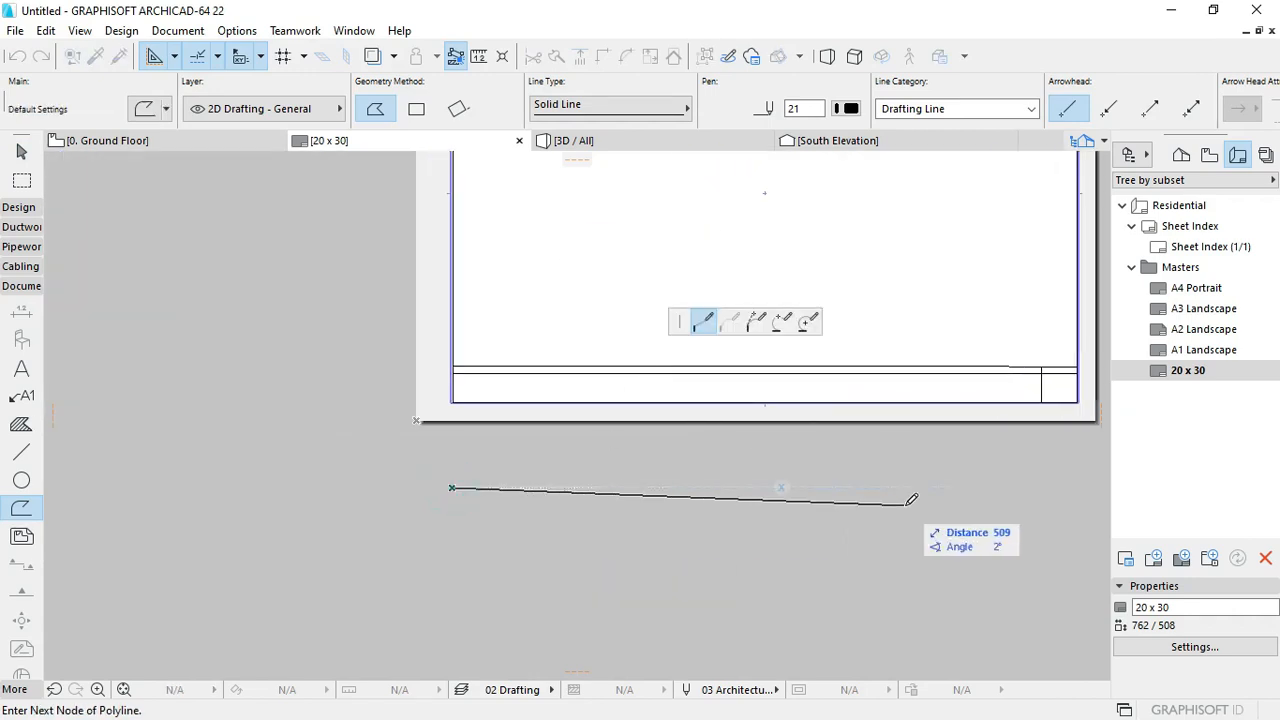
pyautogui.moveTo(977, 486); pyautogui.dragTo(563, 457, button='middle')
pyautogui.press('Escape')
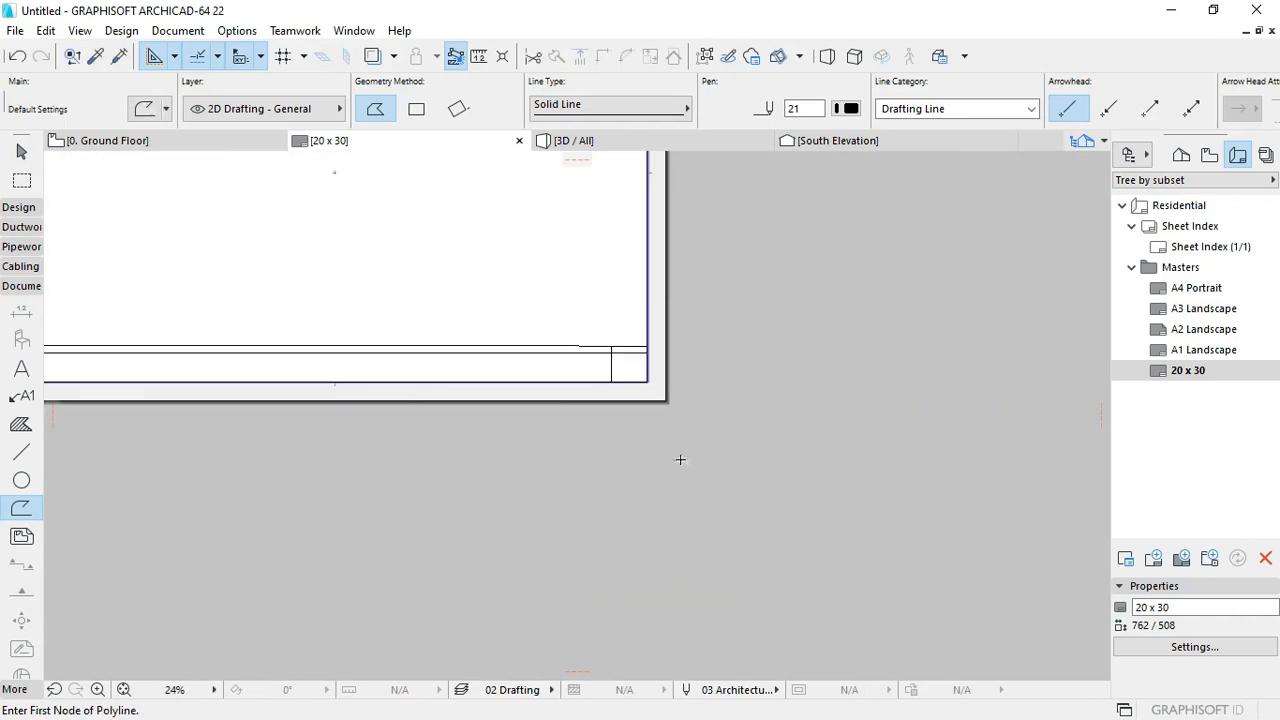
pyautogui.press('Escape')
# Step: Delete both horizontal title block lines and the short vertical line in the border's lower-right corner
pyautogui.click(633, 353)
pyautogui.moveTo(633, 353); pyautogui.dragTo(605, 335)
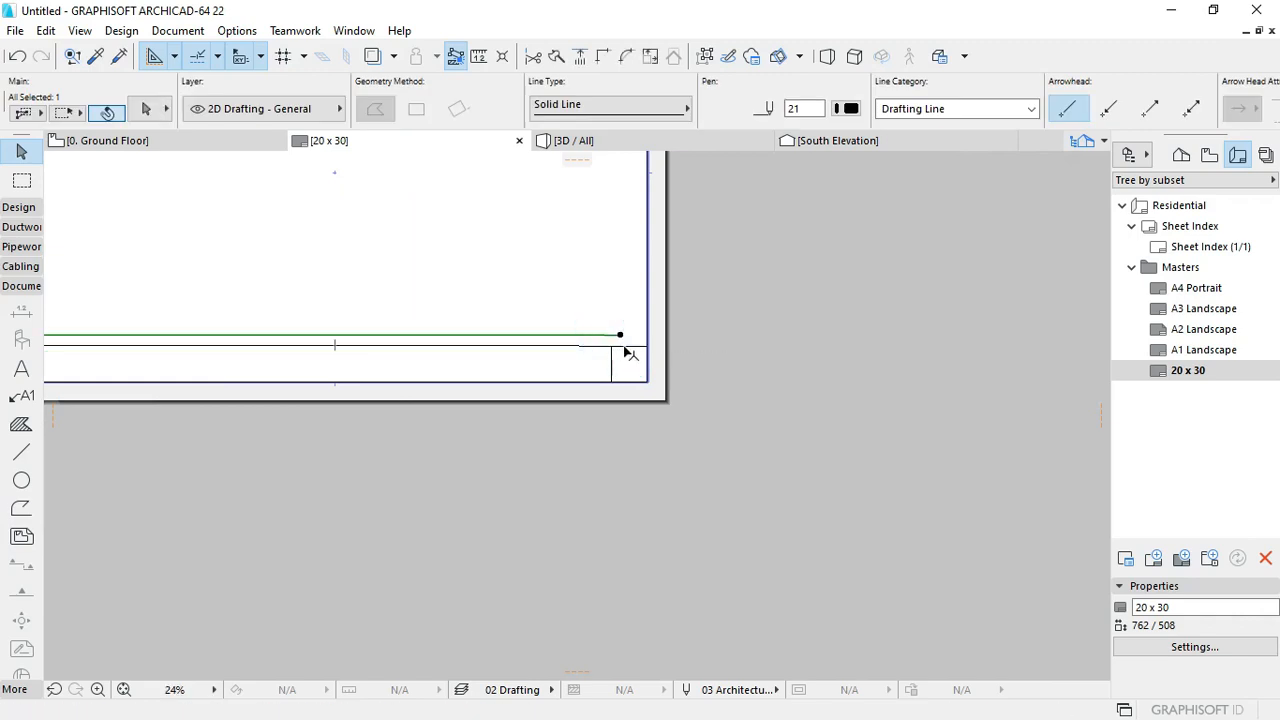
pyautogui.press('Delete')
pyautogui.scroll(3, 643, 346)
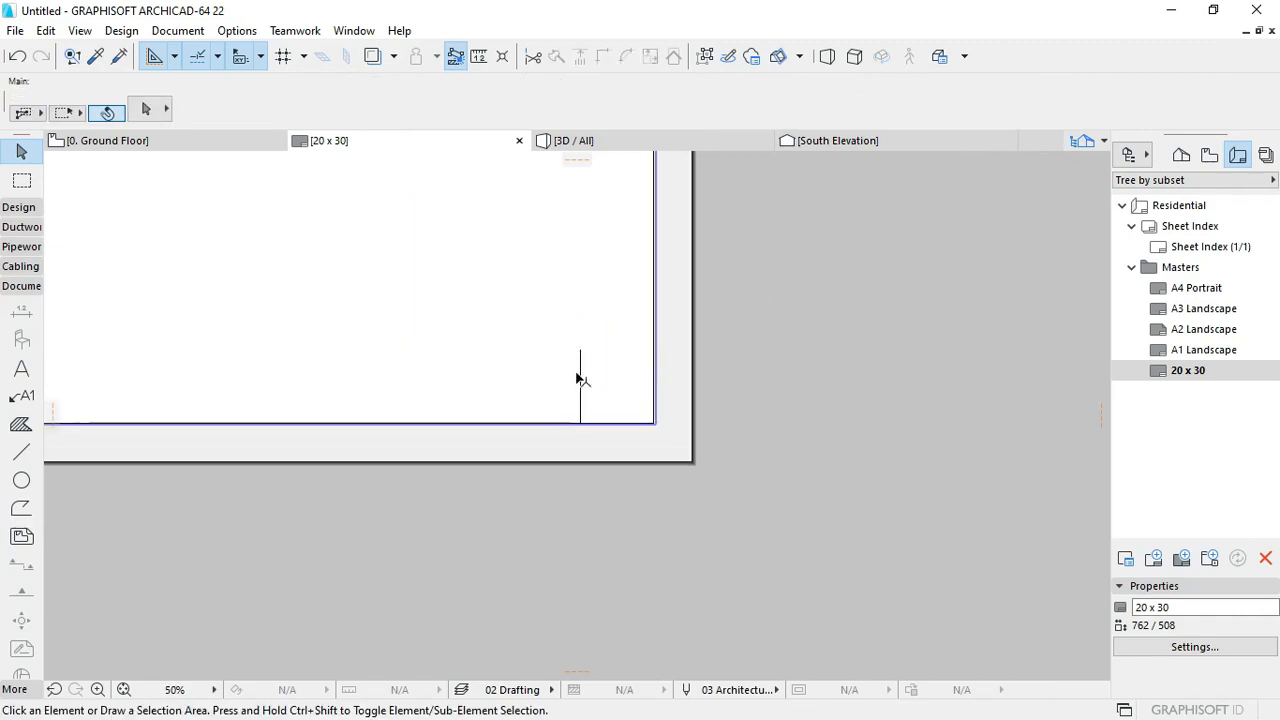
pyautogui.click(587, 377)
pyautogui.click(534, 343)
pyautogui.press('Delete')
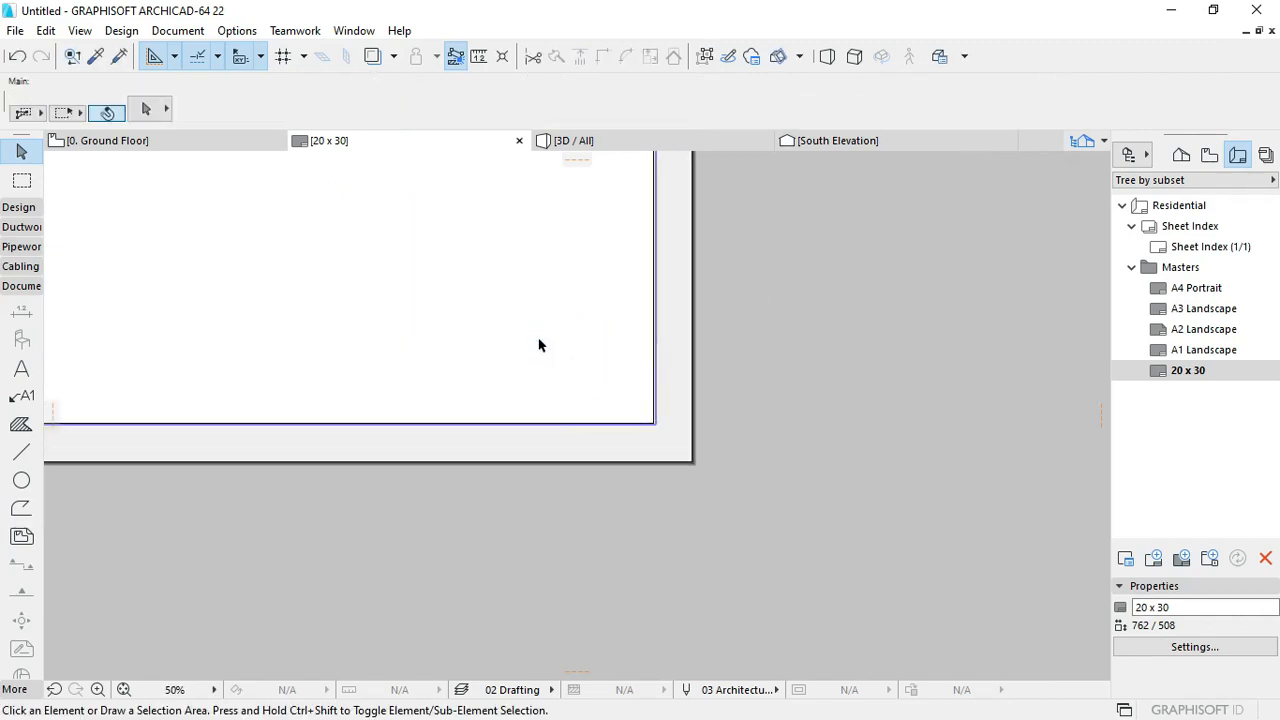
# Step: Draw a horizontal polyline with the border's line settings below the sheet, running past the sheet's right edge
pyautogui.scroll(-2, 537, 346)
pyautogui.moveTo(537, 346); pyautogui.dragTo(705, 371, button='middle')
pyautogui.keyDown('alt'); pyautogui.click(518, 381); pyautogui.keyUp('alt')
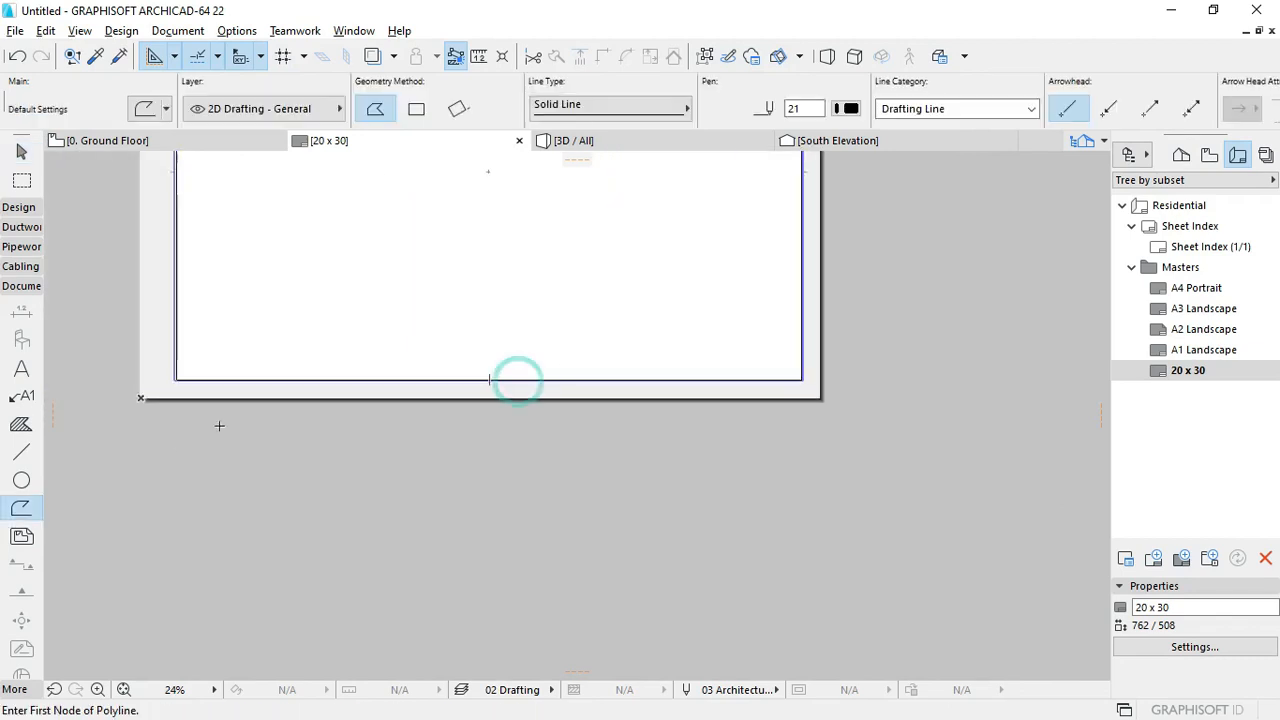
pyautogui.click(168, 456)
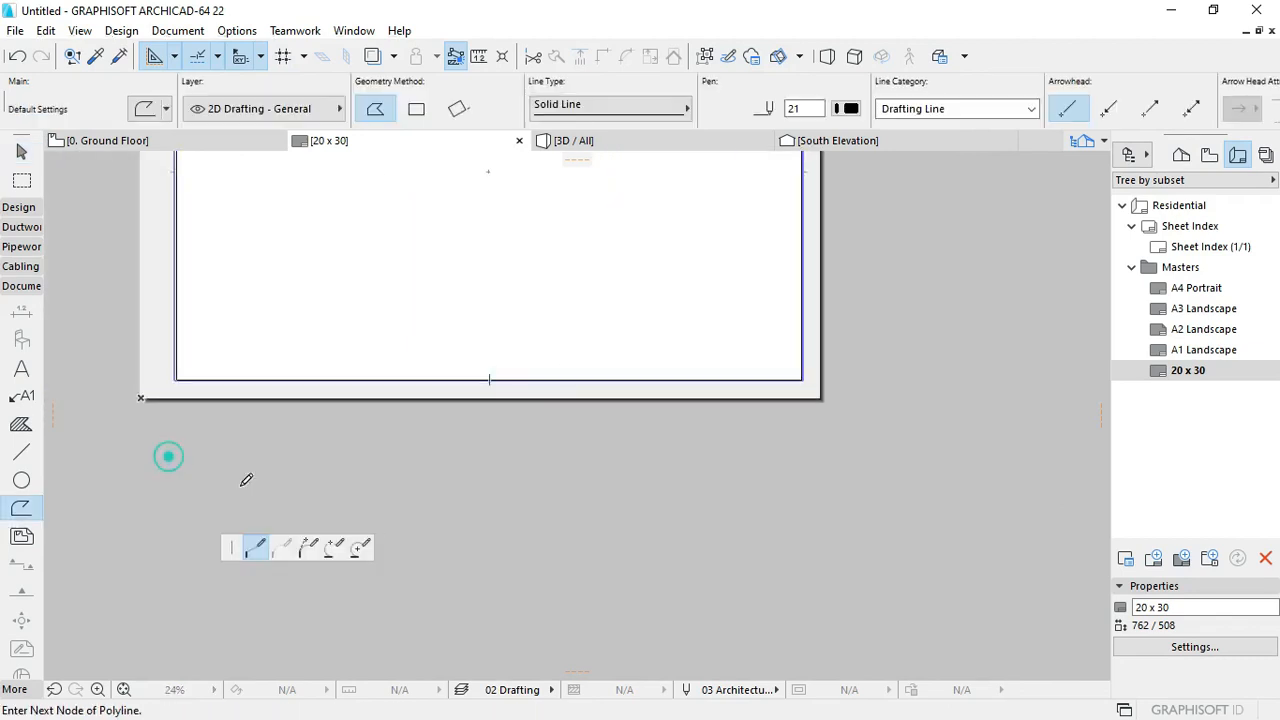
pyautogui.doubleClick(893, 457)
pyautogui.press('Escape')
# Step: Move the new horizontal line so its right end sits exactly on the border's lower-right corner
pyautogui.click(892, 457)
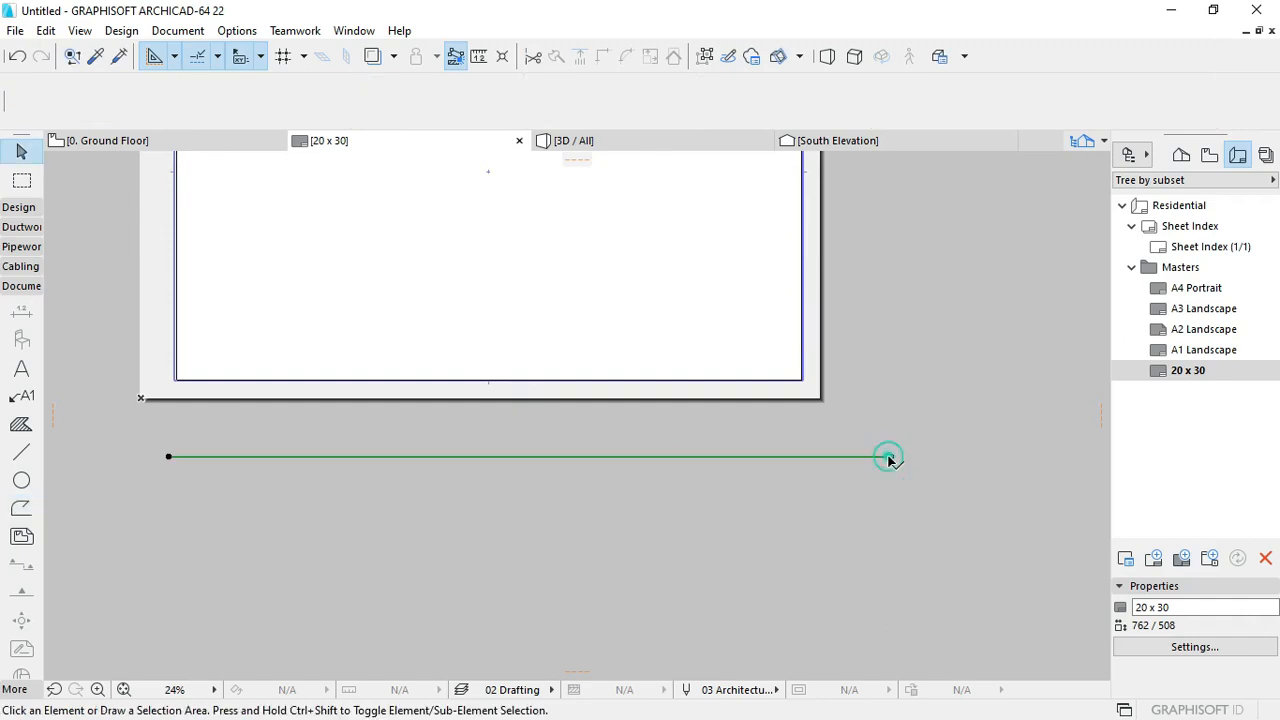
pyautogui.hotkey('ctrl', 'd')
pyautogui.click(893, 457)
pyautogui.scroll(2, 817, 400)
pyautogui.scroll(1, 805, 369)
pyautogui.click(754, 338)
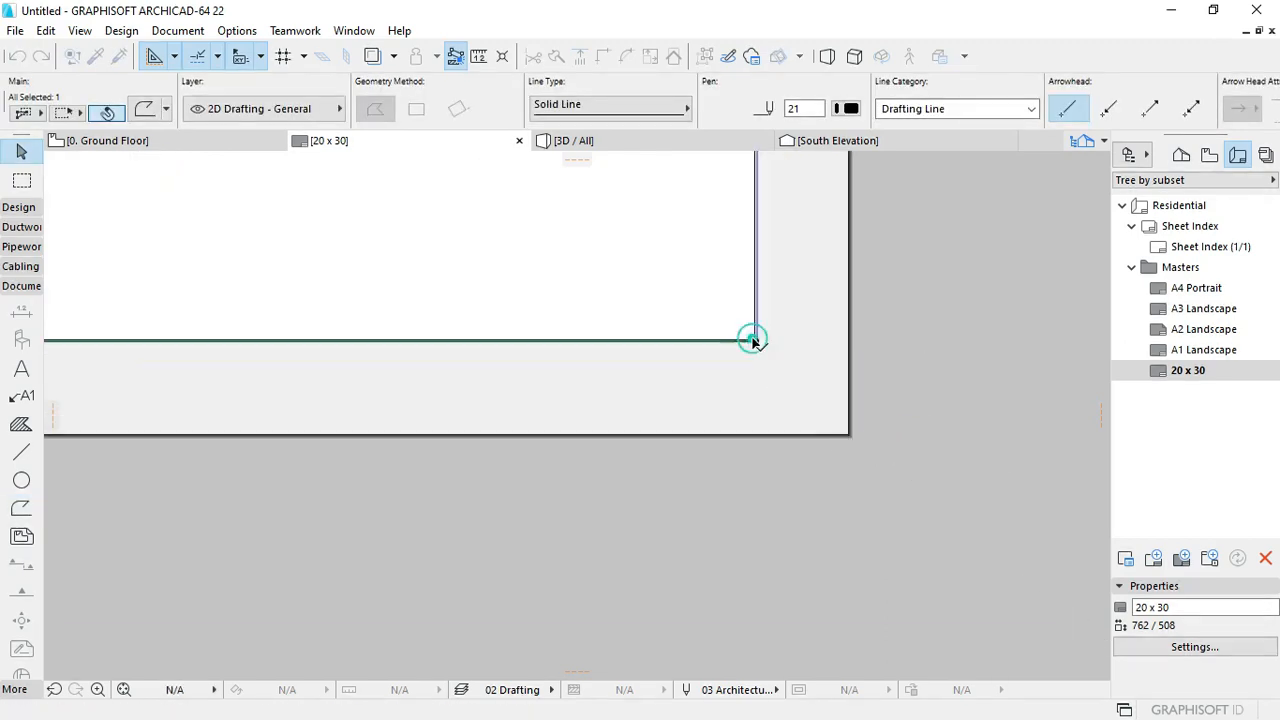
pyautogui.scroll(3, 755, 340)
pyautogui.hotkey('ctrl', 'd')
pyautogui.click(756, 337)
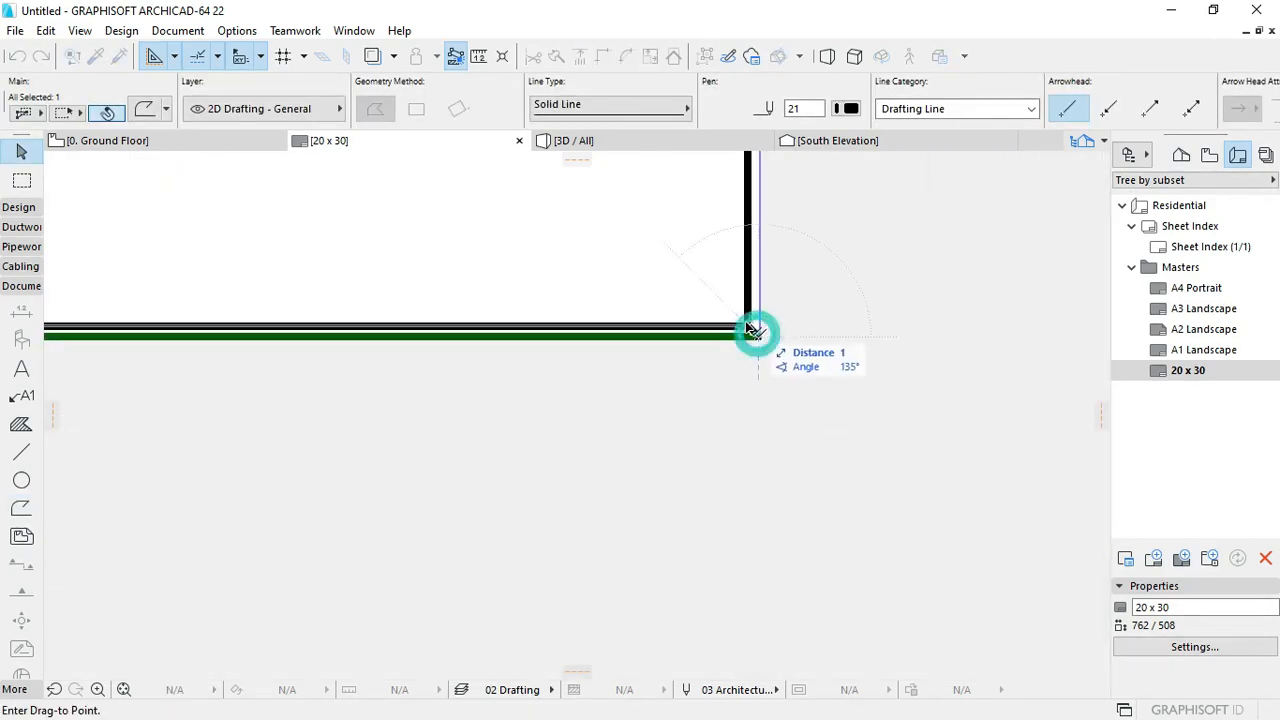
pyautogui.click(748, 327)
# Step: Move the horizontal line 40 mm straight up from the border's lower-right corner
pyautogui.hotkey('ctrl', 'd')
pyautogui.click(748, 327)
pyautogui.write('4')
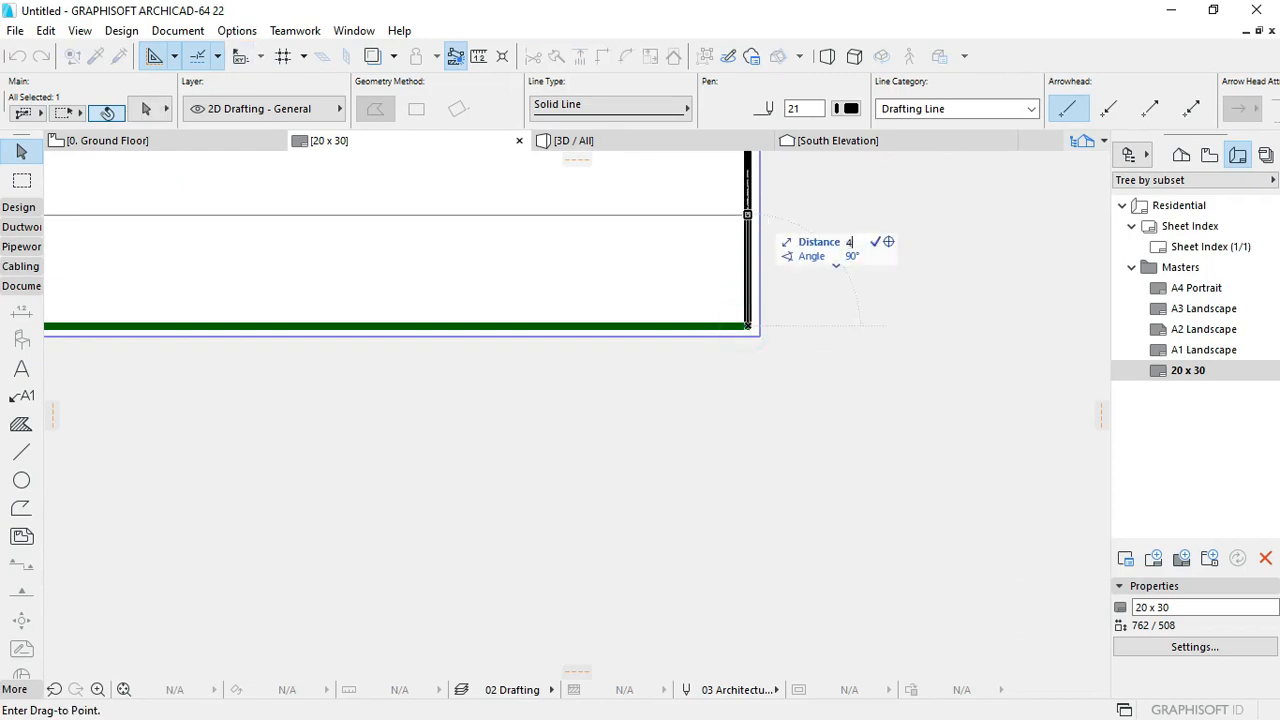
pyautogui.write('0')
pyautogui.press('Return')
# Step: Trim off the part of the horizontal line that extends beyond the border's left edge
pyautogui.scroll(-5, 600, 380)
pyautogui.moveTo(470, 322); pyautogui.dragTo(1040, 377, button='middle')
pyautogui.scroll(8, 237, 374)
pyautogui.scroll(6, 660, 366)
pyautogui.press('Escape')
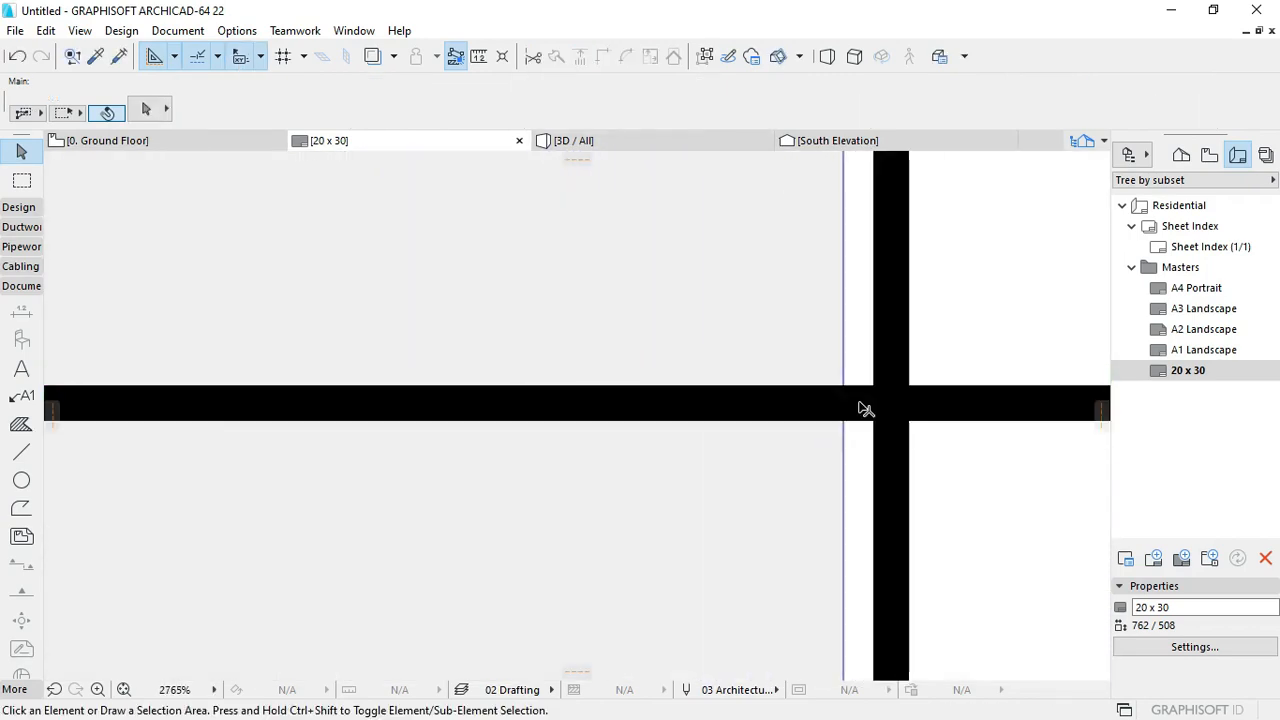
pyautogui.keyDown('ctrl'); pyautogui.click(862, 406); pyautogui.keyUp('ctrl')
pyautogui.scroll(-4, 682, 420)
pyautogui.scroll(-8, 340, 399)
# Step: Copy the trimmed horizontal line 5 mm straight down from its right end
pyautogui.moveTo(672, 430); pyautogui.dragTo(372, 350, button='middle')
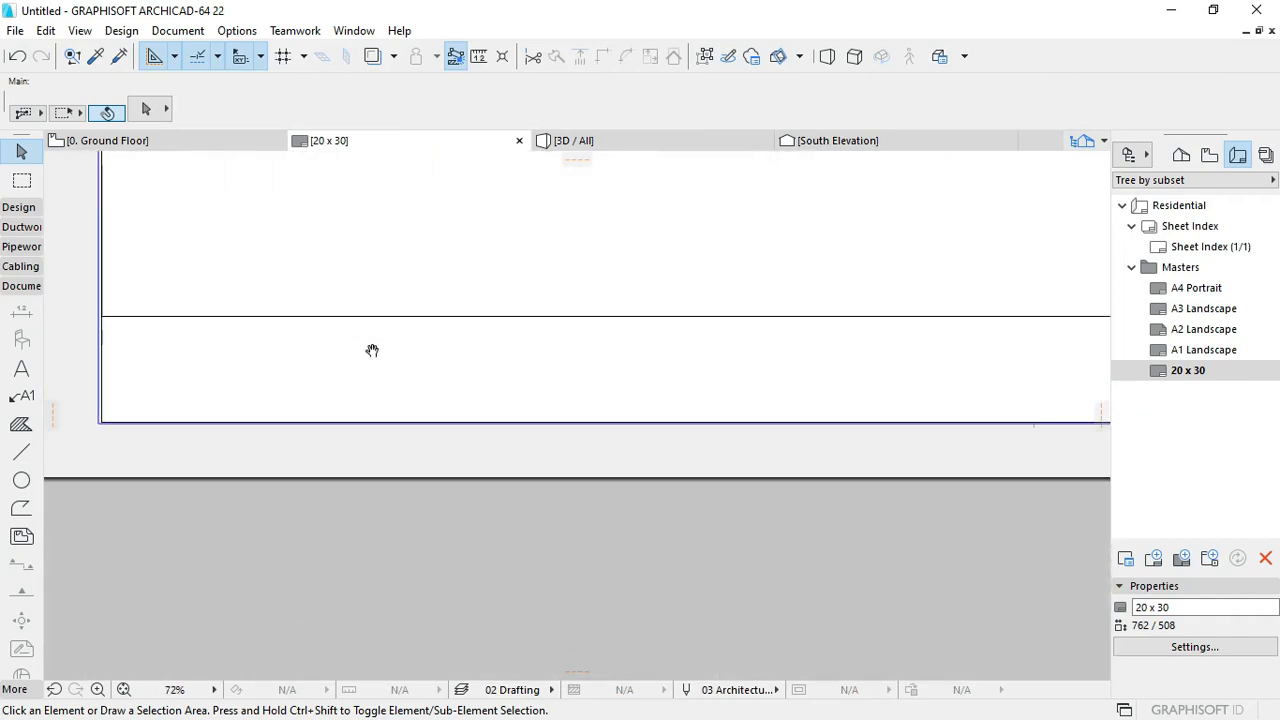
pyautogui.click(369, 318)
pyautogui.moveTo(811, 414); pyautogui.dragTo(784, 317, button='middle')
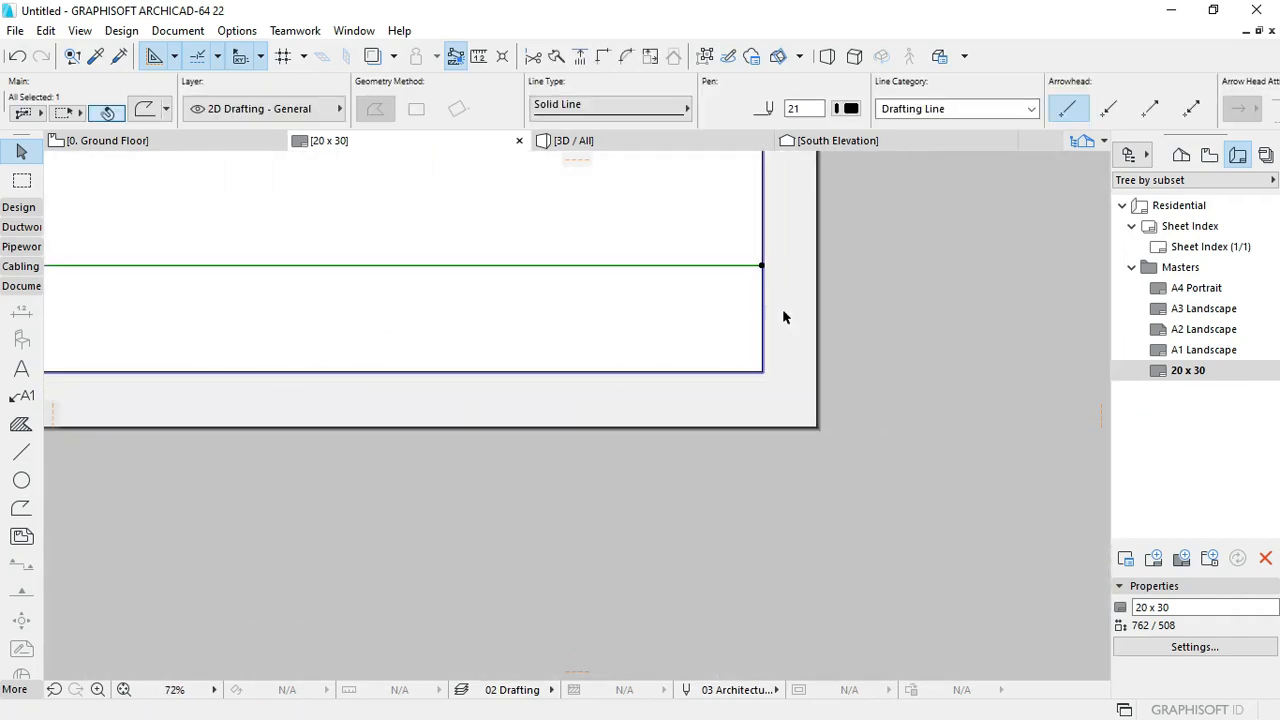
pyautogui.press('Tab')
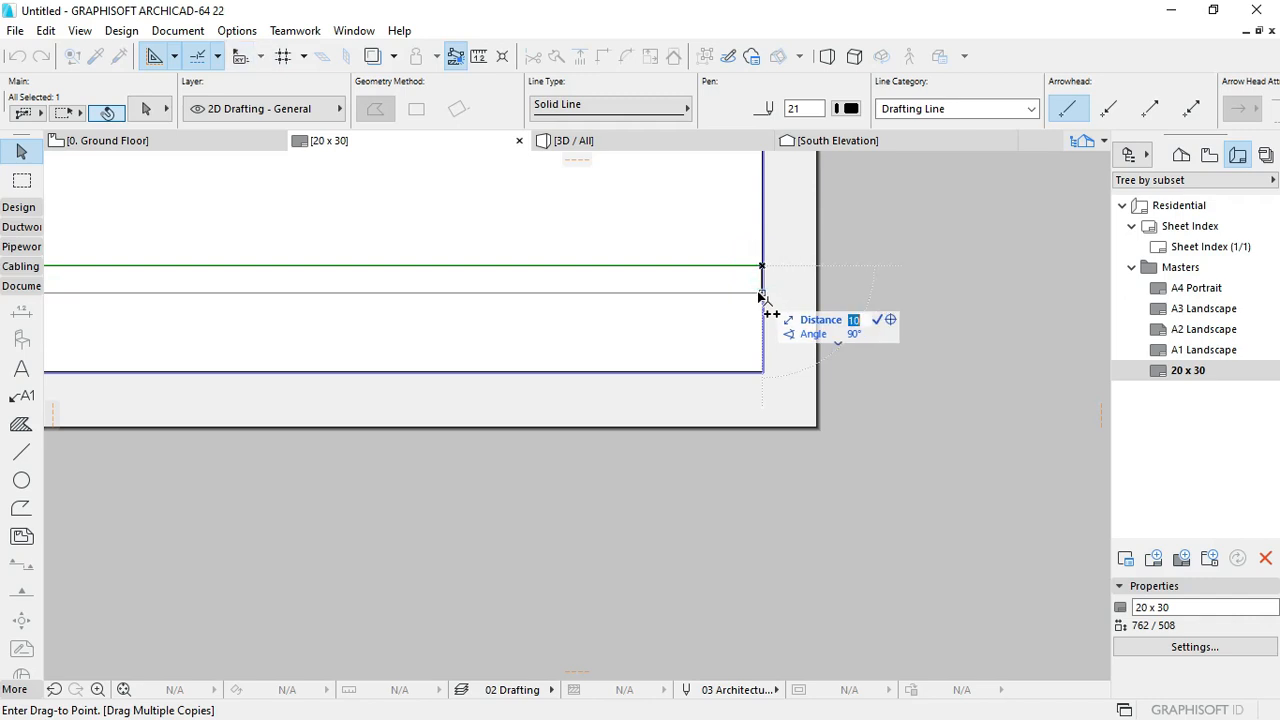
pyautogui.write('5')
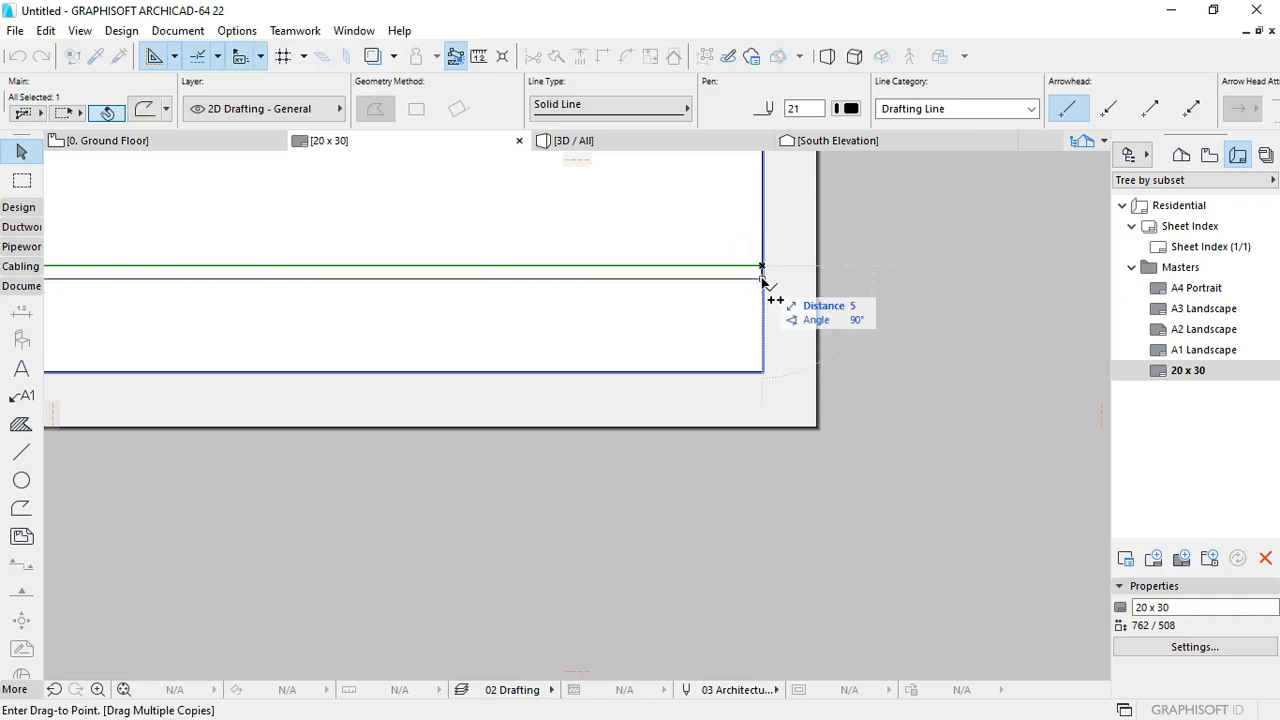
pyautogui.press('Return')
# Step: Move the lower horizontal line about 3 mm farther straight down along the border's right edge
pyautogui.scroll(3, 763, 280)
pyautogui.click(731, 283)
pyautogui.click(757, 281)
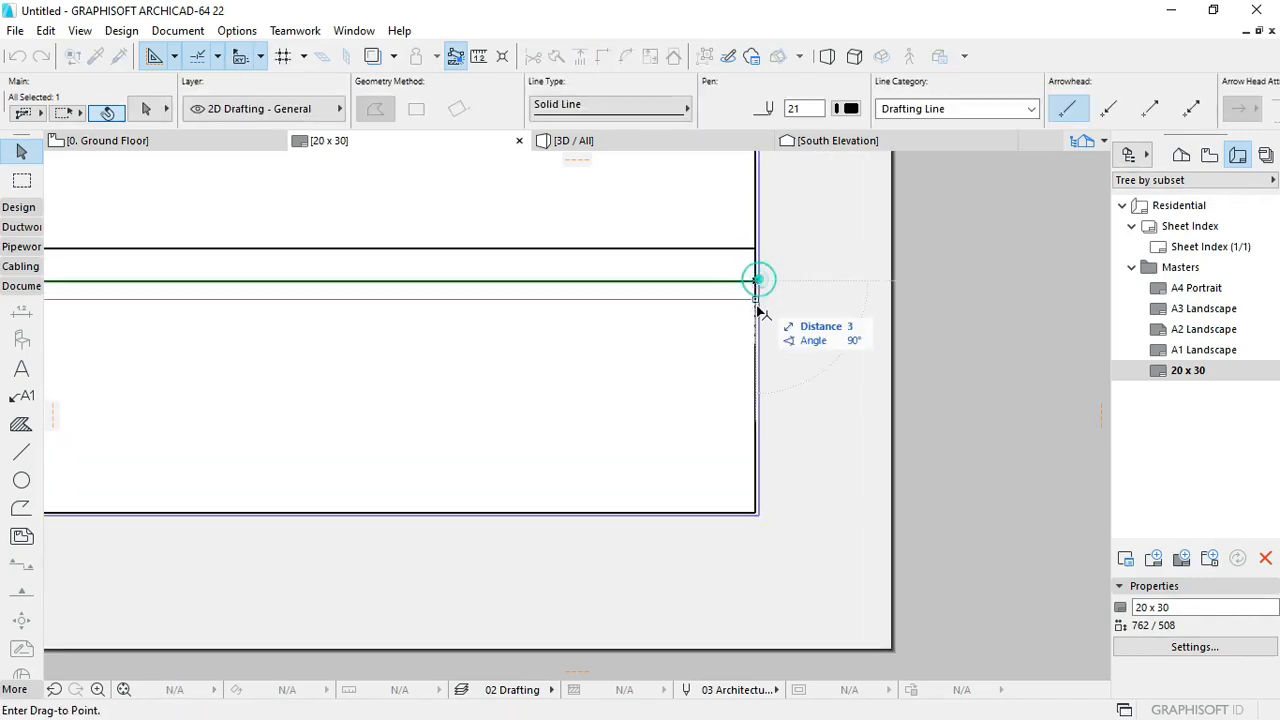
pyautogui.click(757, 307)
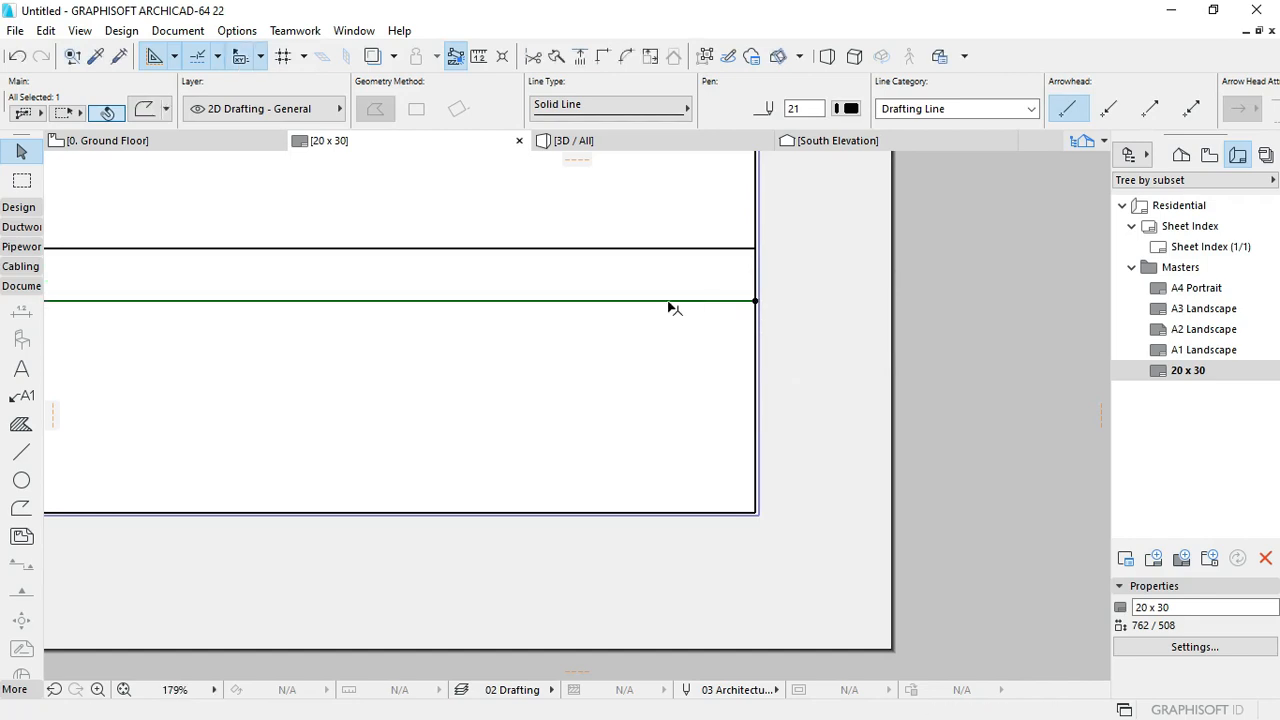
# Step: Sketch a vertical polyline crossing both horizontal lines near the border's lower-right corner, using the horizontal line's settings
pyautogui.scroll(-5, 673, 306)
pyautogui.keyDown('alt'); pyautogui.click(672, 307); pyautogui.keyUp('alt')
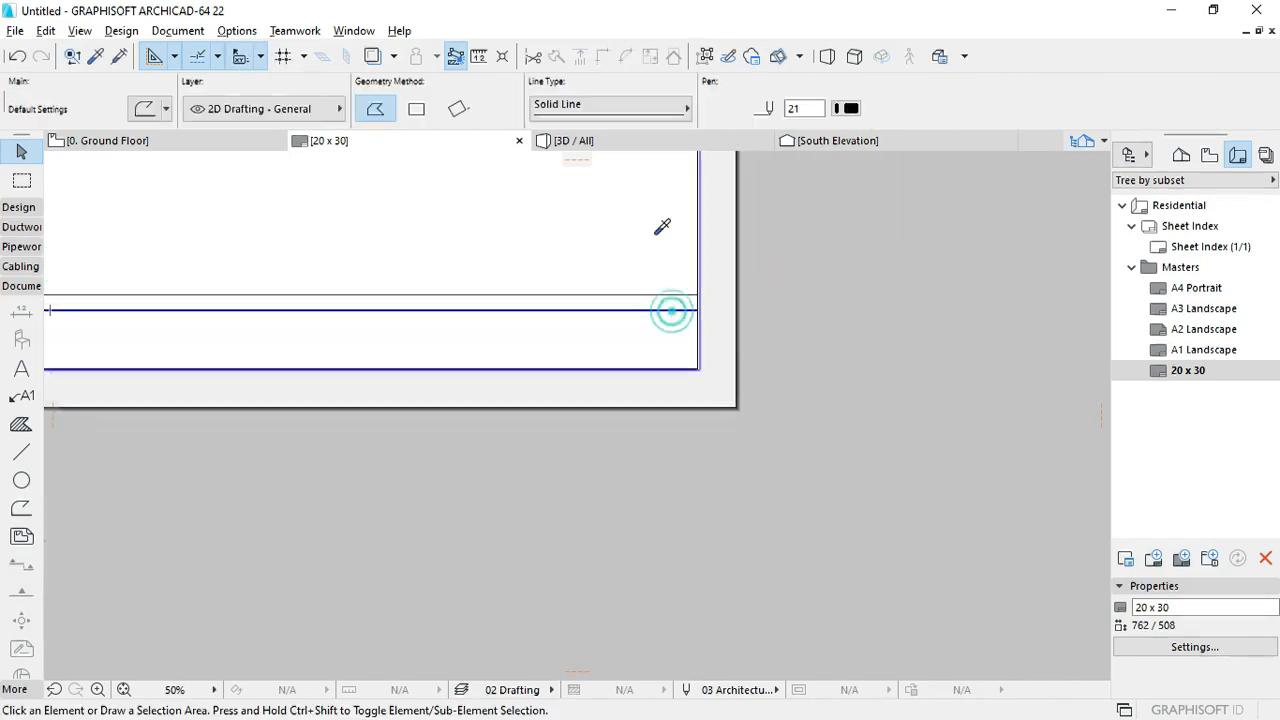
pyautogui.click(655, 228)
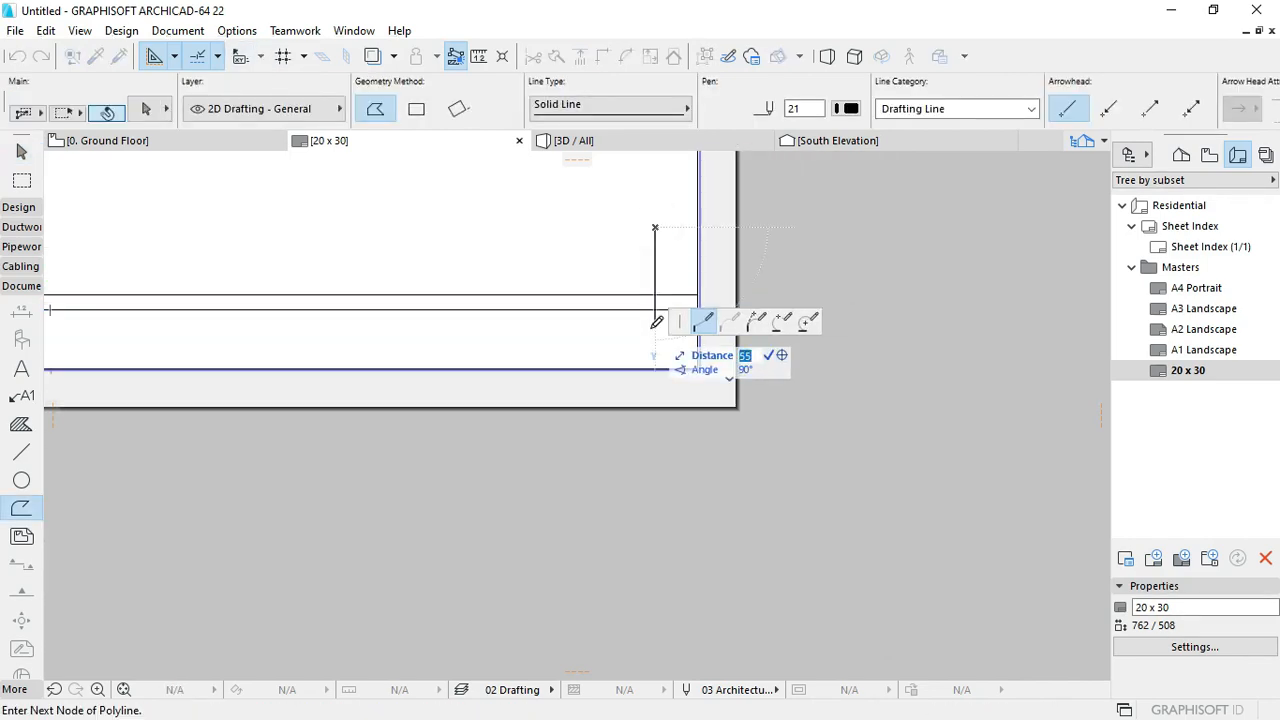
pyautogui.doubleClick(655, 343)
pyautogui.press('Escape')
pyautogui.scroll(4, 672, 297)
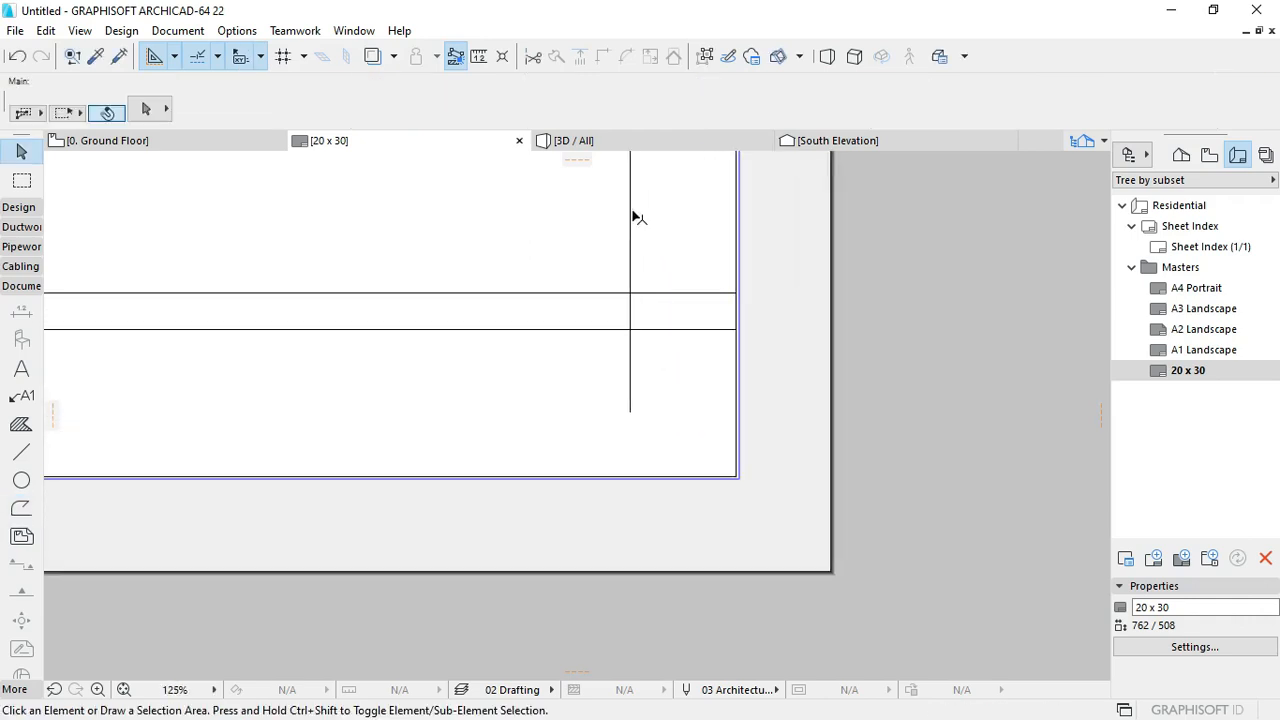
# Step: Place the vertical line 40 mm left of the border's lower-right corner and trim off its part above the upper horizontal line
pyautogui.click(631, 217)
pyautogui.click(629, 414)
pyautogui.scroll(4, 722, 458)
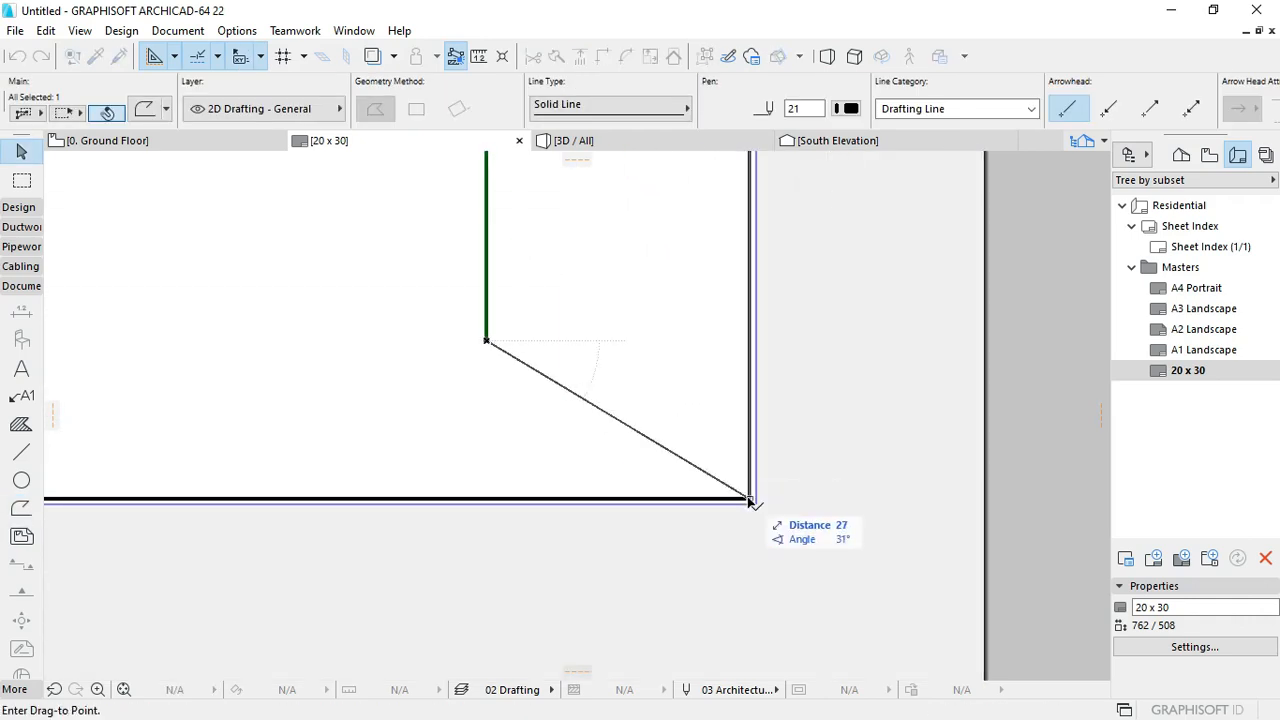
pyautogui.click(750, 500)
pyautogui.hotkey('ctrl', 'd')
pyautogui.click(750, 500)
pyautogui.write('r40')
pyautogui.press('Return')
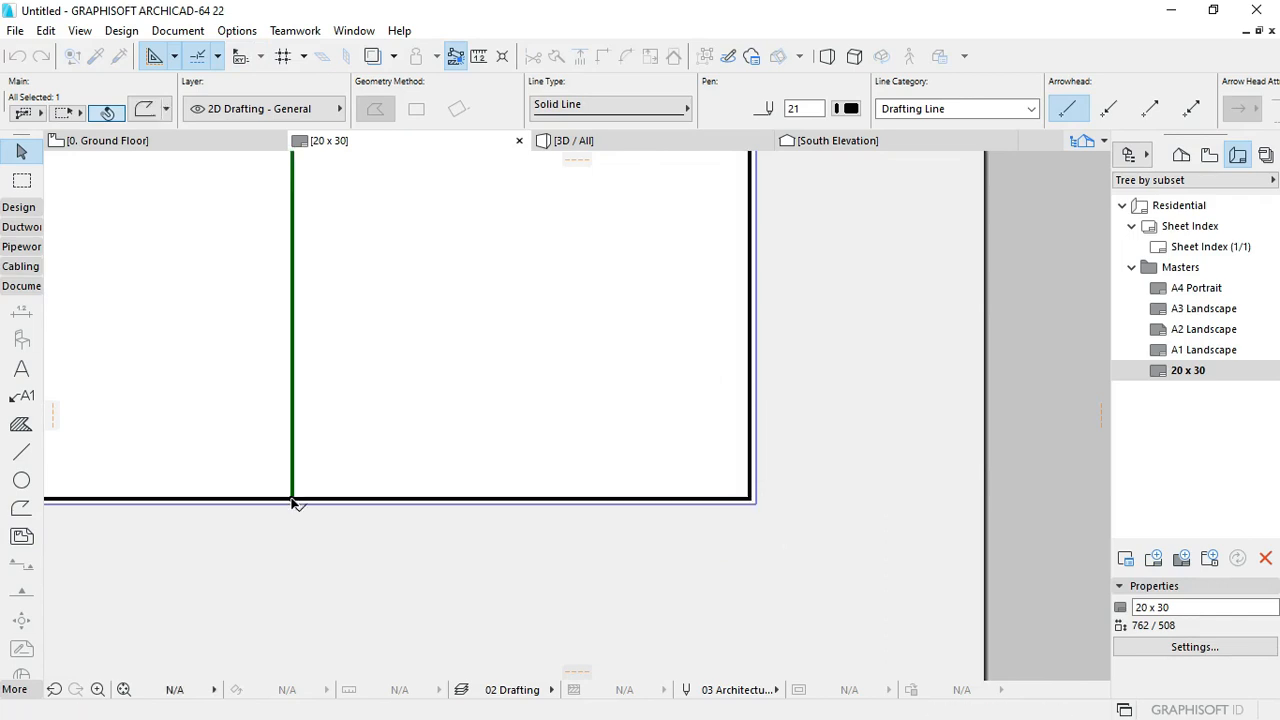
pyautogui.scroll(-5, 295, 503)
pyautogui.click(386, 317)
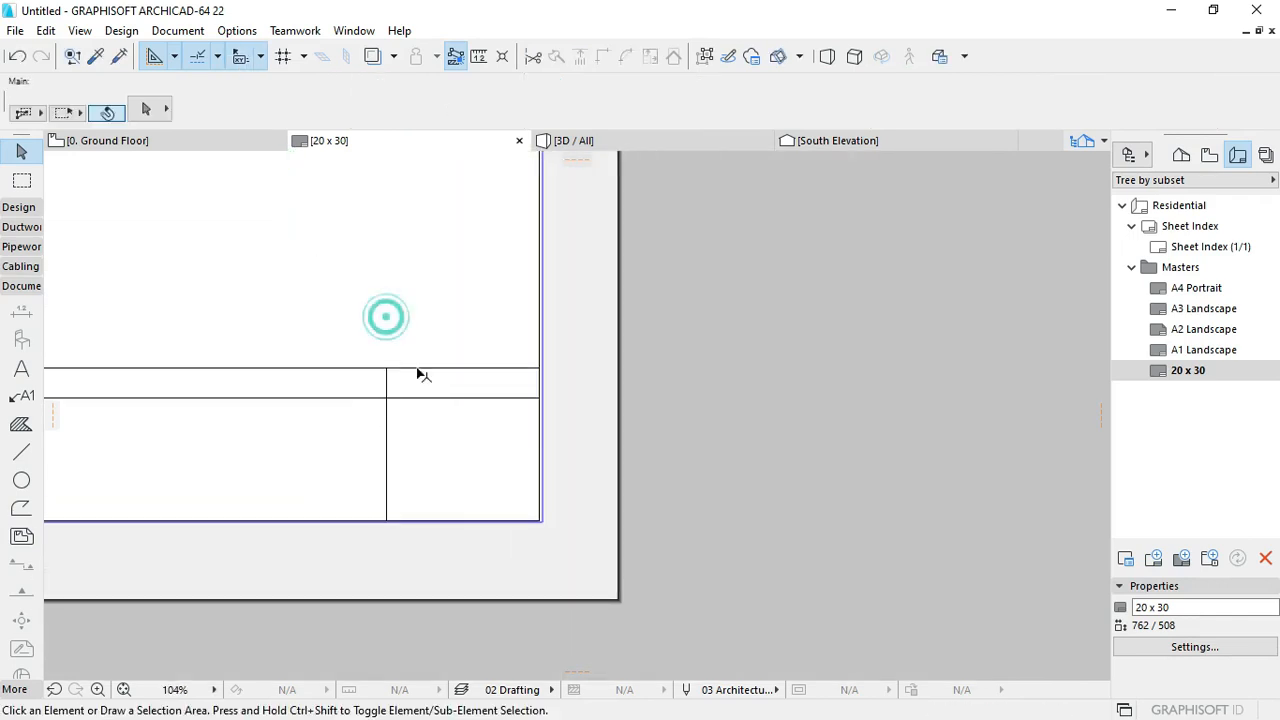
# Step: Copy the short vertical line about 150 mm to the left along the border's bottom edge
pyautogui.moveTo(448, 450); pyautogui.dragTo(886, 466, button='middle')
pyautogui.click(694, 389)
pyautogui.click(701, 402)
pyautogui.scroll(-3, 701, 402)
pyautogui.scroll(-1, 886, 466)
pyautogui.hotkey('ctrl', 'd')
pyautogui.click(889, 449)
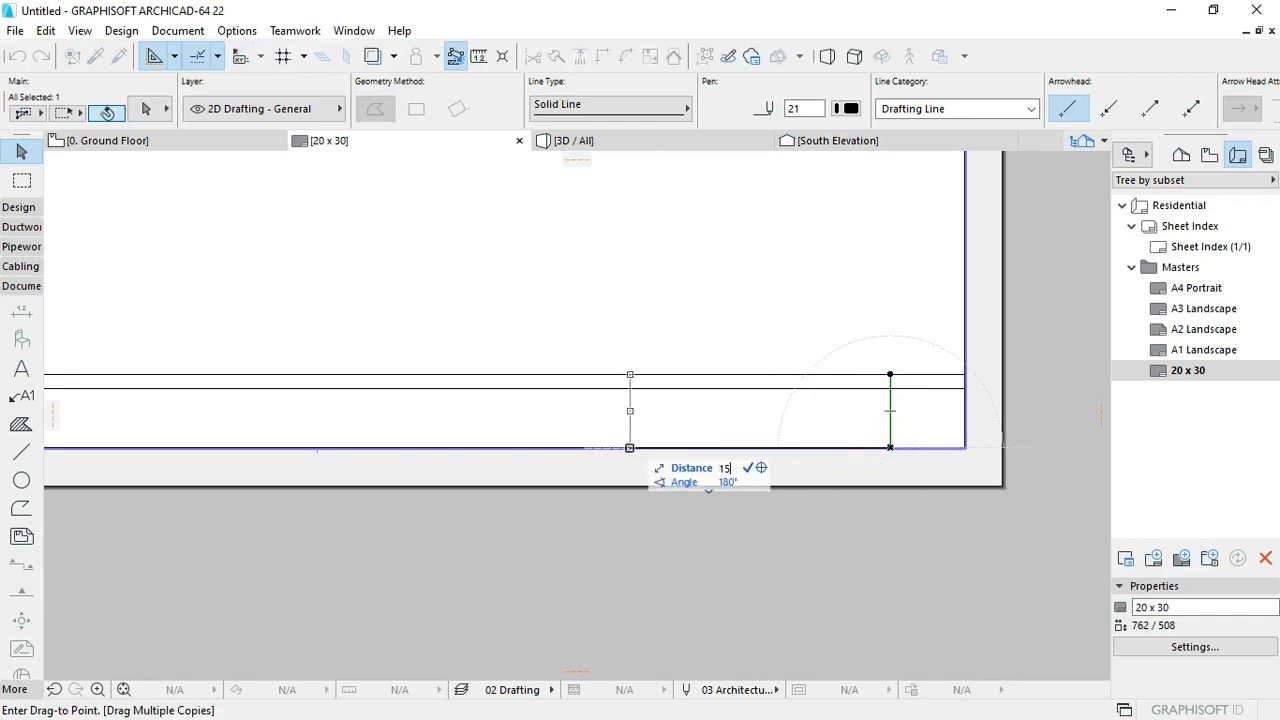
pyautogui.click(613, 447)
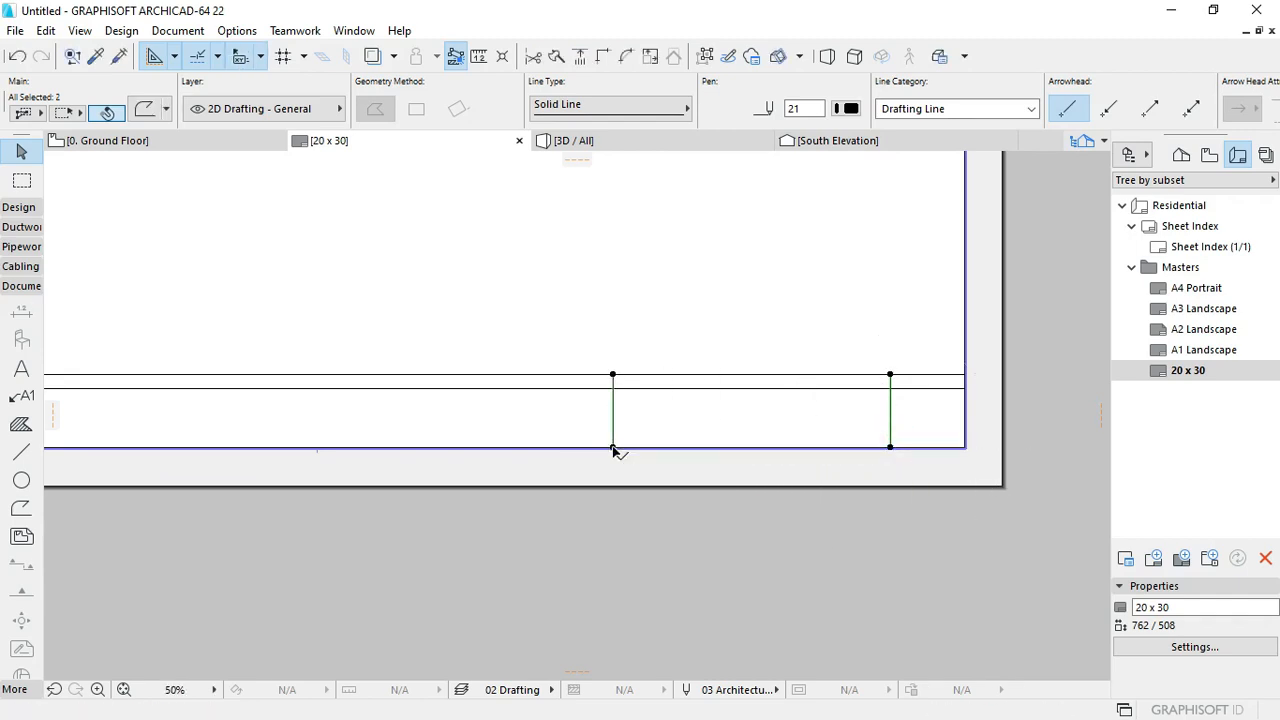
# Step: Add three more copies of the vertical line farther left along the bottom edge, repeating the same spacing
pyautogui.click(889, 448)
pyautogui.click(613, 448)
pyautogui.moveTo(477, 460); pyautogui.dragTo(859, 470, button='middle')
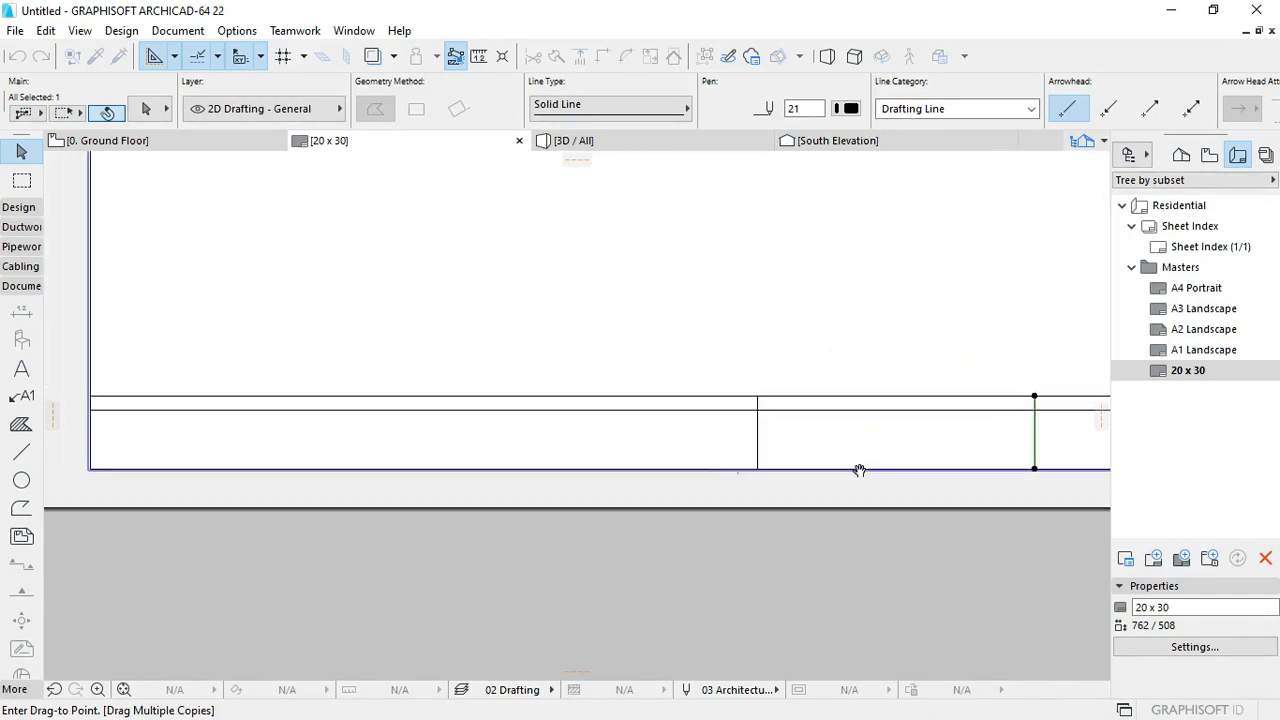
pyautogui.click(758, 469)
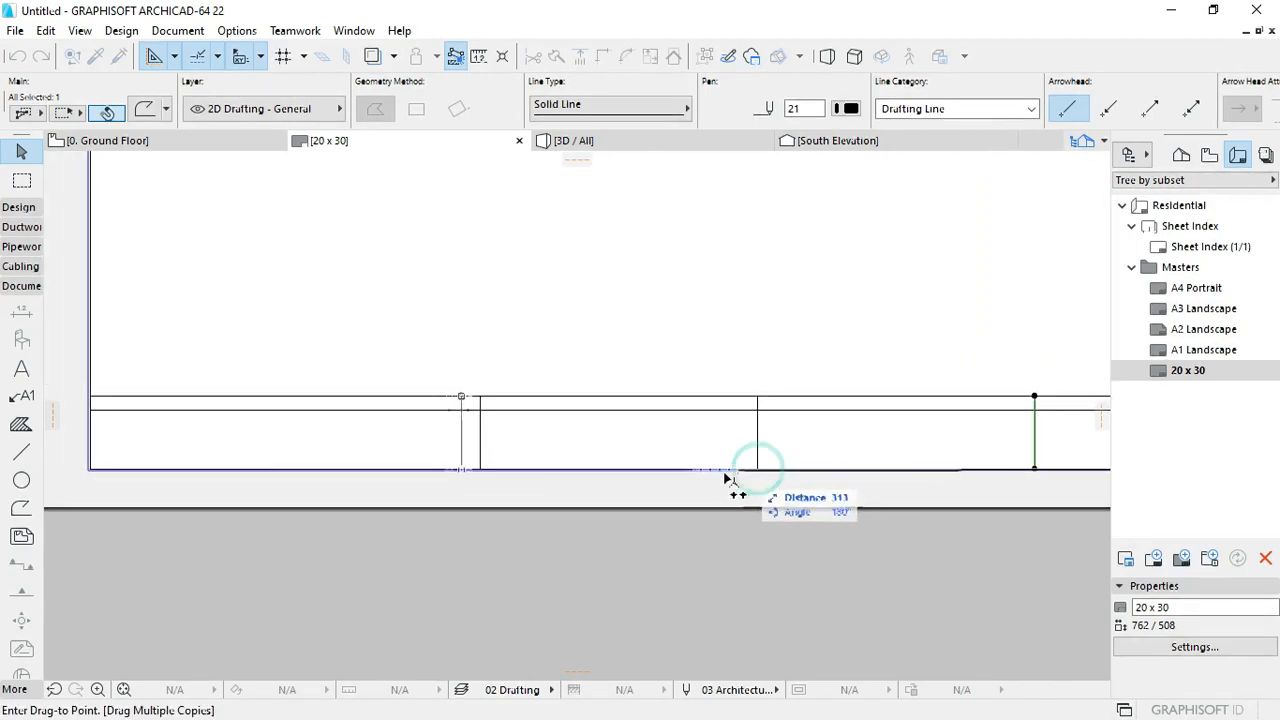
pyautogui.doubleClick(481, 470)
pyautogui.press('Escape')
# Step: Reposition the leftmost vertical line 40 mm to the right of the border's lower-left corner, going through that corner as reference
pyautogui.moveTo(488, 471); pyautogui.dragTo(750, 464, button='middle')
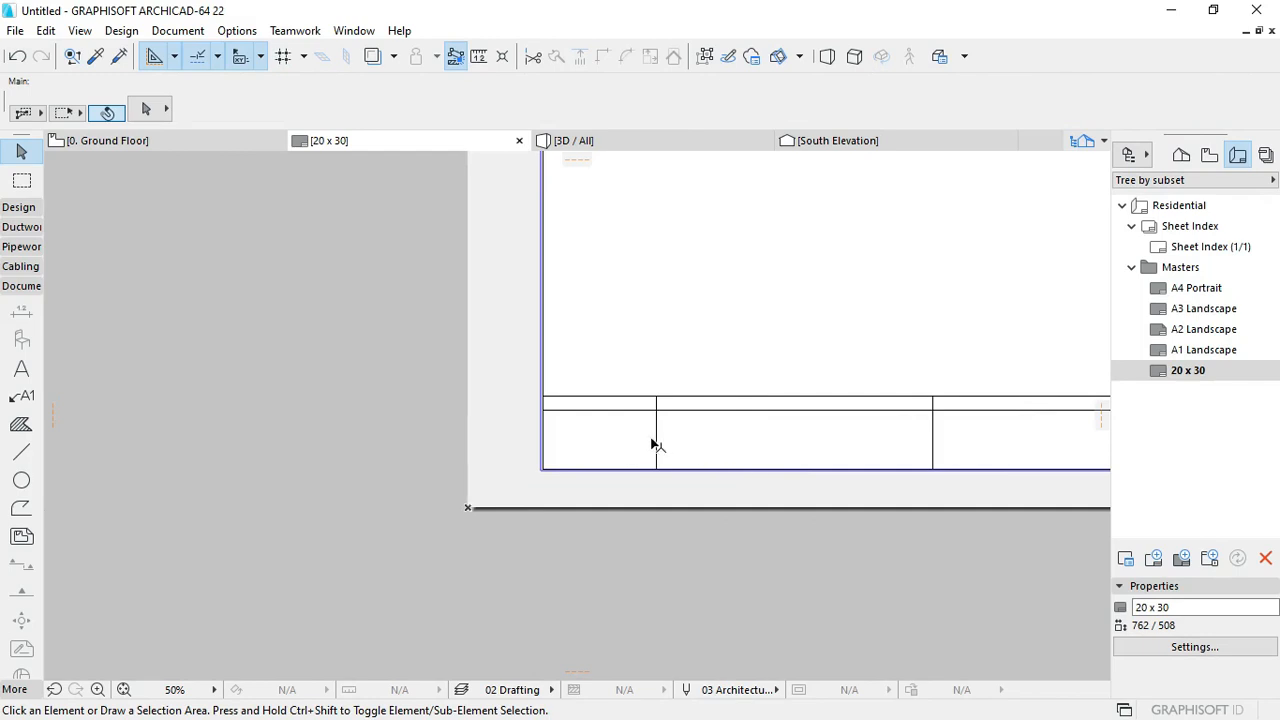
pyautogui.click(656, 443)
pyautogui.hotkey('ctrl', 'd')
pyautogui.click(656, 469)
pyautogui.click(541, 469)
pyautogui.hotkey('ctrl', 'd')
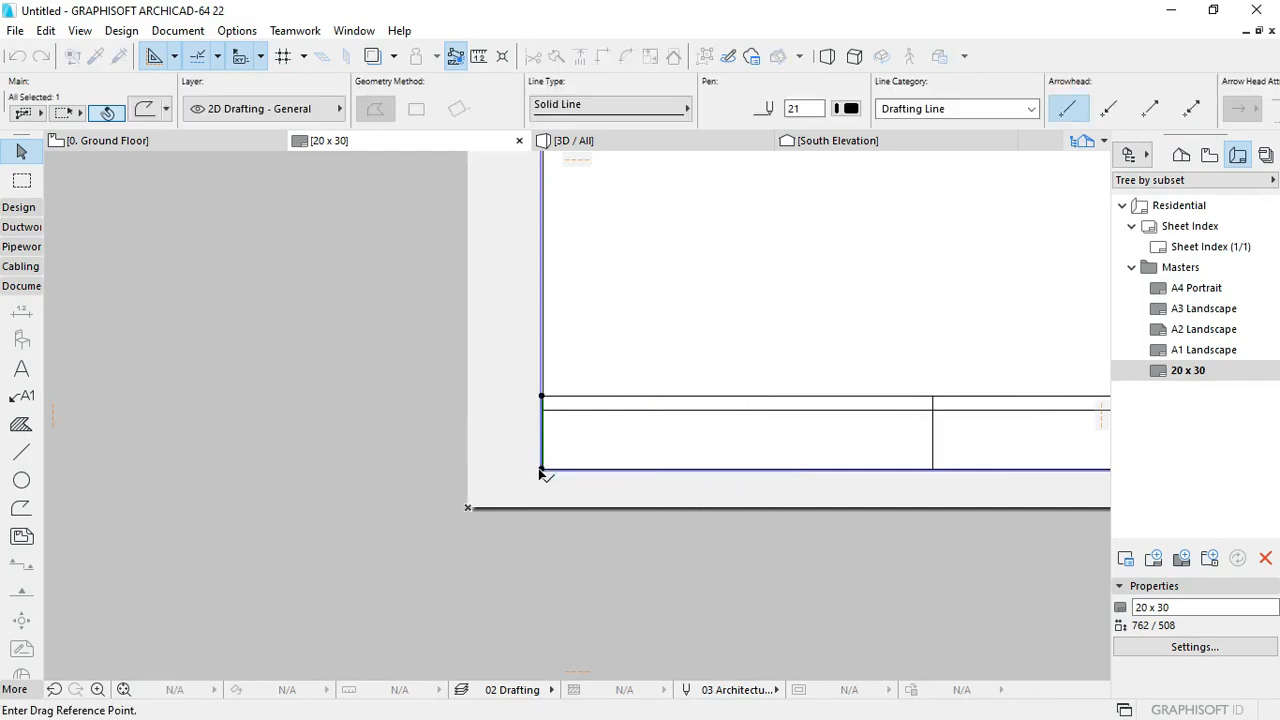
pyautogui.click(541, 469)
pyautogui.write('40')
pyautogui.press('Return')
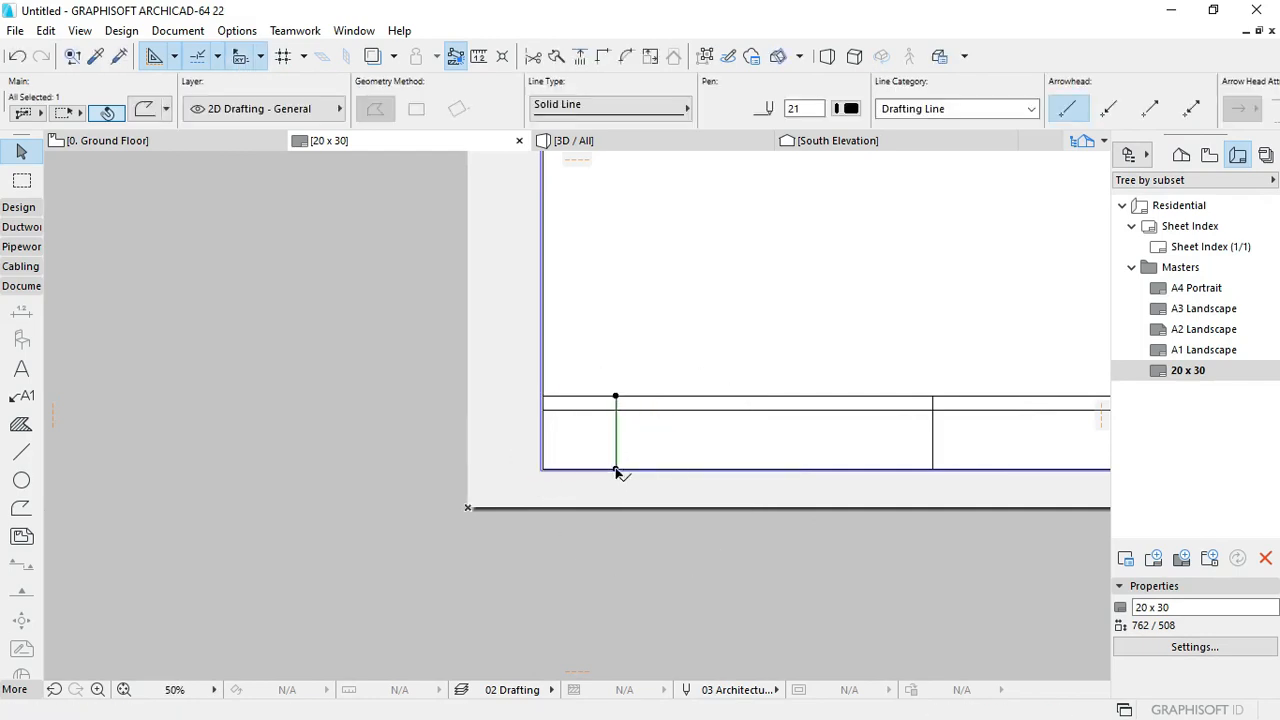
# Step: Trim the lower horizontal line's segment out of the 40 mm cell at the border's lower-left corner
pyautogui.press('Escape')
pyautogui.scroll(2, 612, 423)
pyautogui.keyDown('ctrl'); pyautogui.click(591, 404); pyautogui.keyUp('ctrl')
pyautogui.scroll(1, 607, 411)
pyautogui.scroll(2, 607, 414)
pyautogui.scroll(-3, 612, 412)
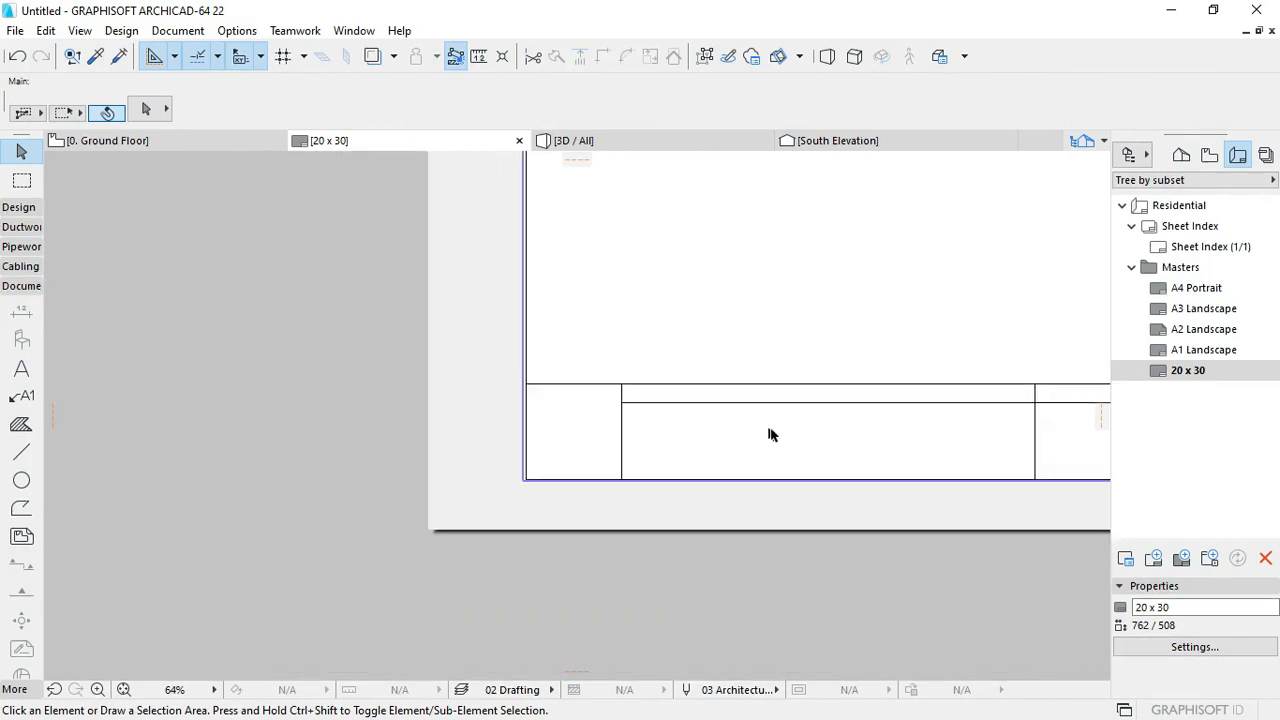
# Step: Delete the two intermediate vertical lines nearest the right end of the title block strip
pyautogui.moveTo(770, 432); pyautogui.dragTo(495, 390, button='middle')
pyautogui.scroll(-2, 495, 390)
pyautogui.moveTo(843, 431); pyautogui.dragTo(771, 426, button='middle')
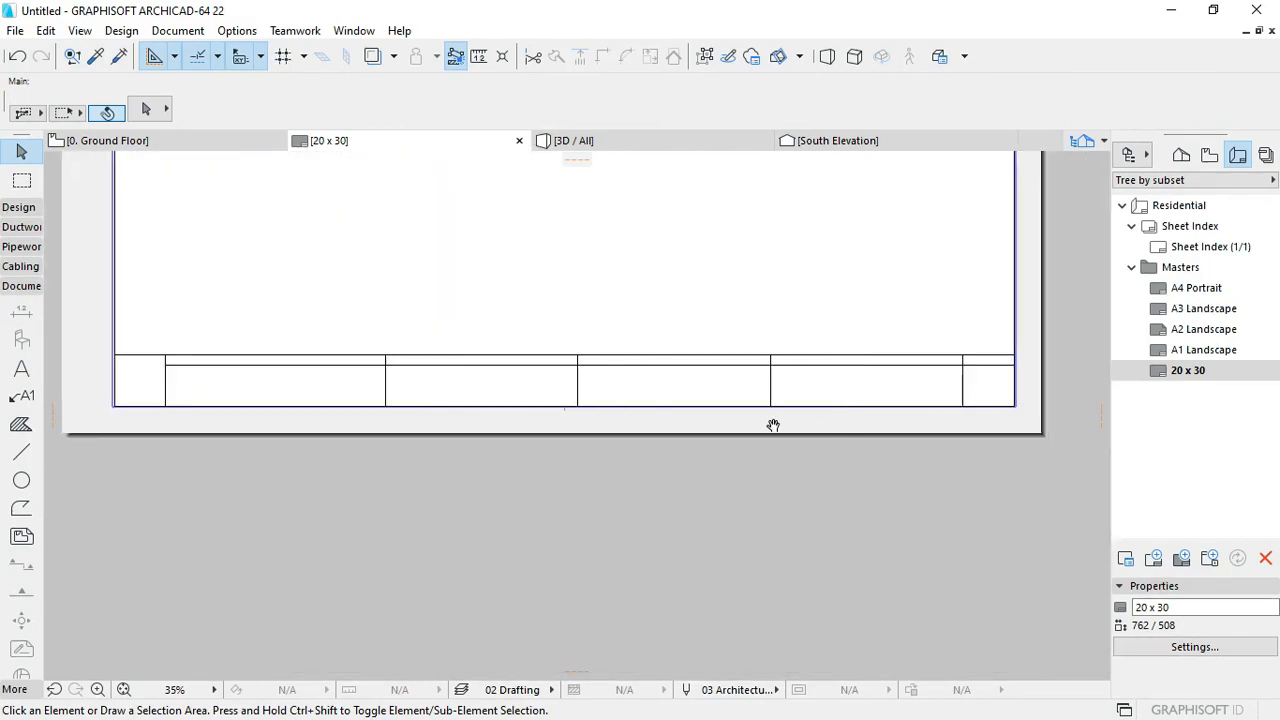
pyautogui.click(778, 389)
pyautogui.click(390, 387)
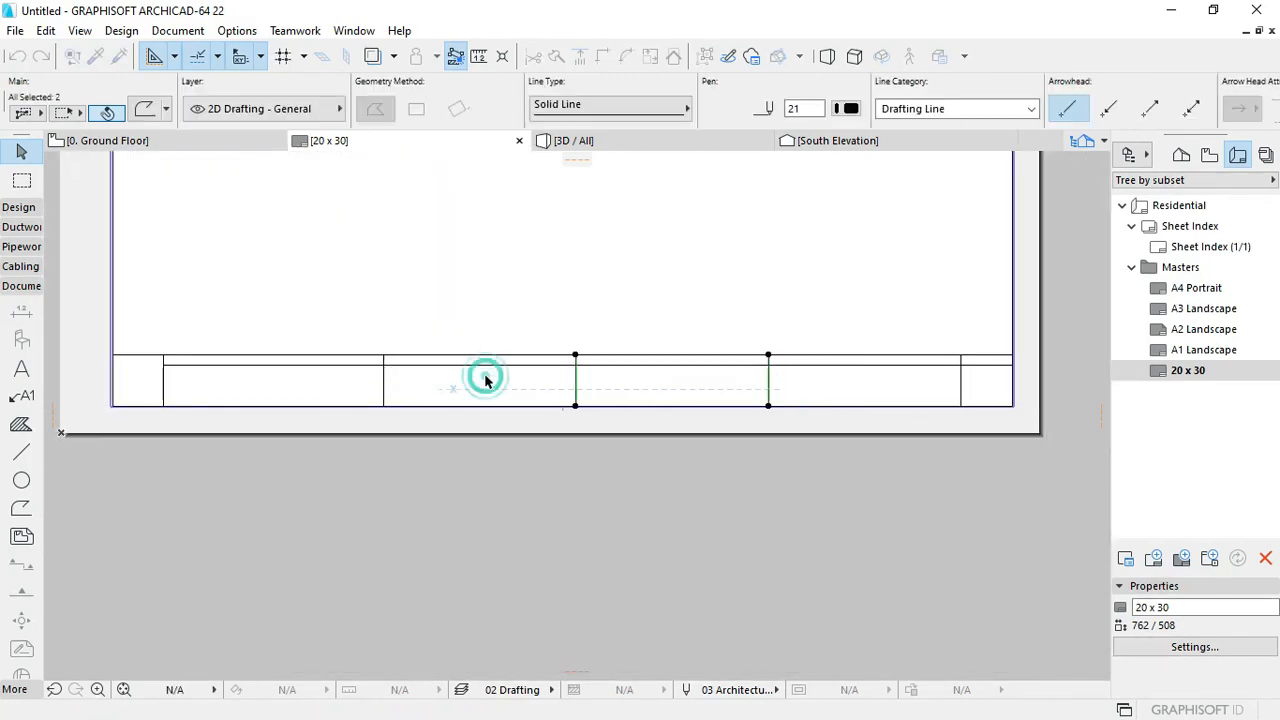
pyautogui.press('Delete')
# Step: Move the remaining intermediate vertical line onto the vertical line that closes the 40 mm cell on the left
pyautogui.click(390, 385)
pyautogui.click(384, 374)
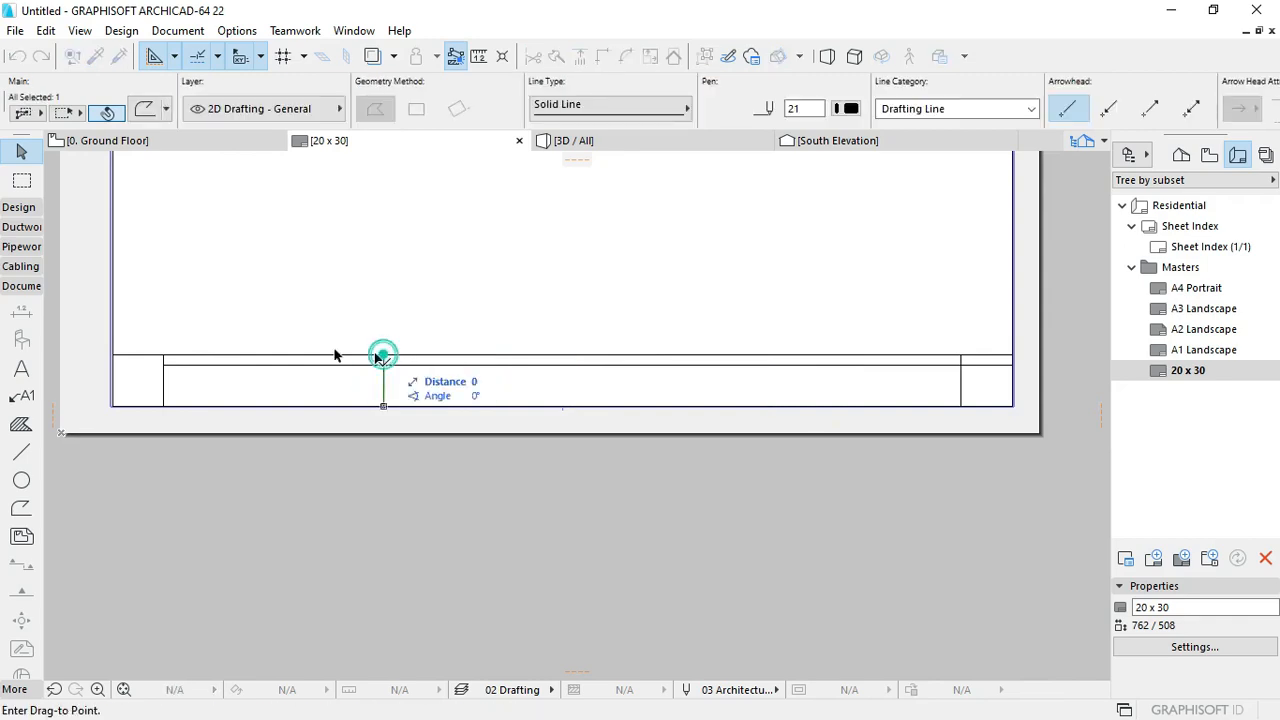
pyautogui.click(165, 355)
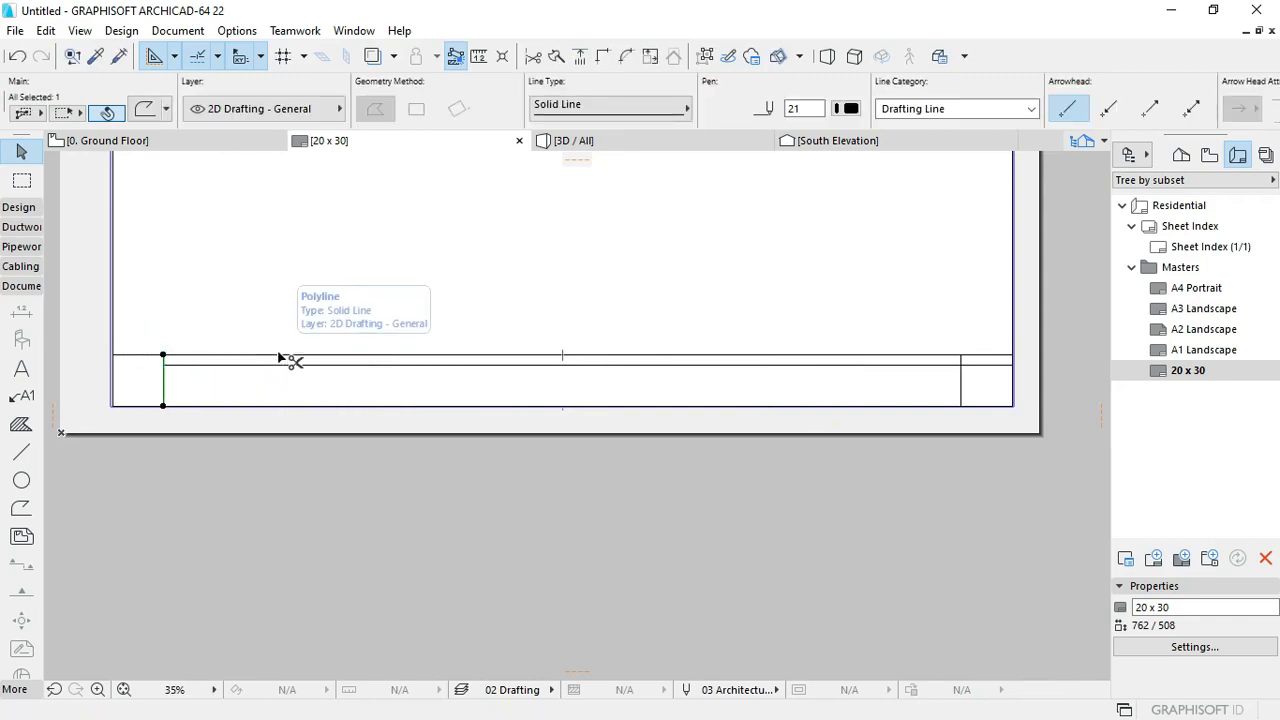
# Step: Multiply the left vertical line with the Distribute method, making 4 copies spread up to the vertical line near the right border
pyautogui.hotkey('ctrl', 'u')
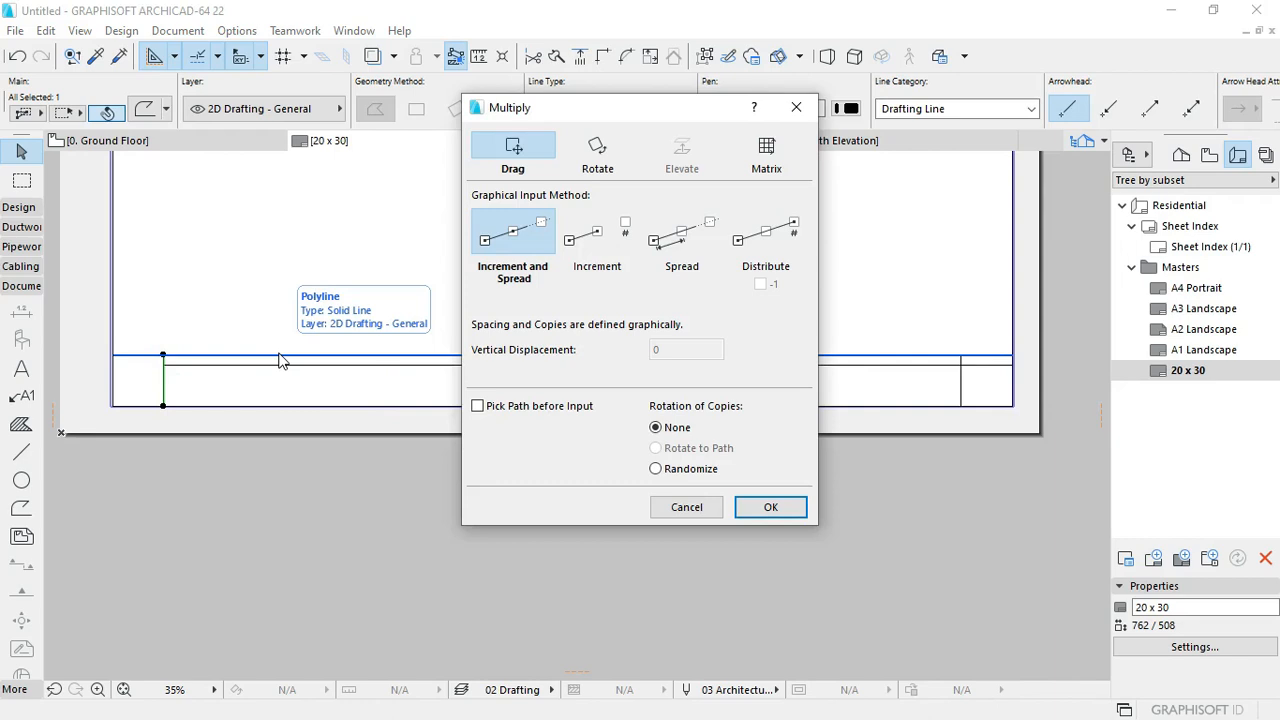
pyautogui.click(760, 244)
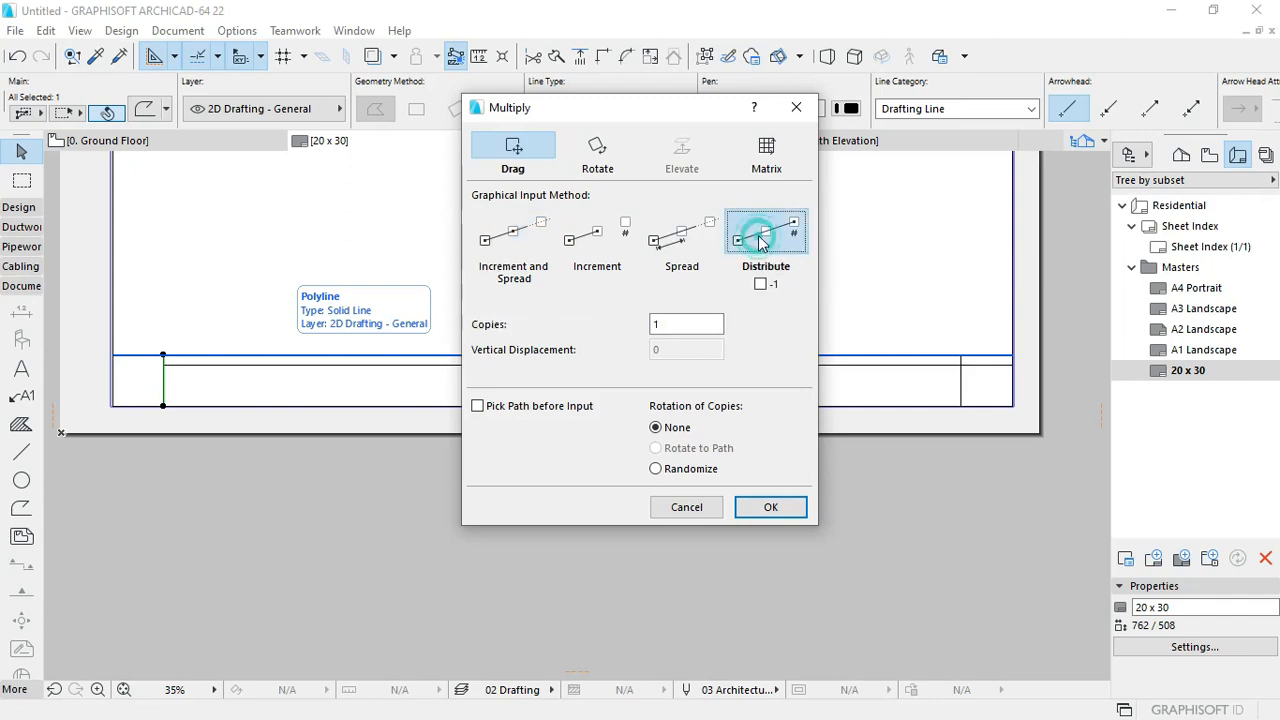
pyautogui.doubleClick(680, 326)
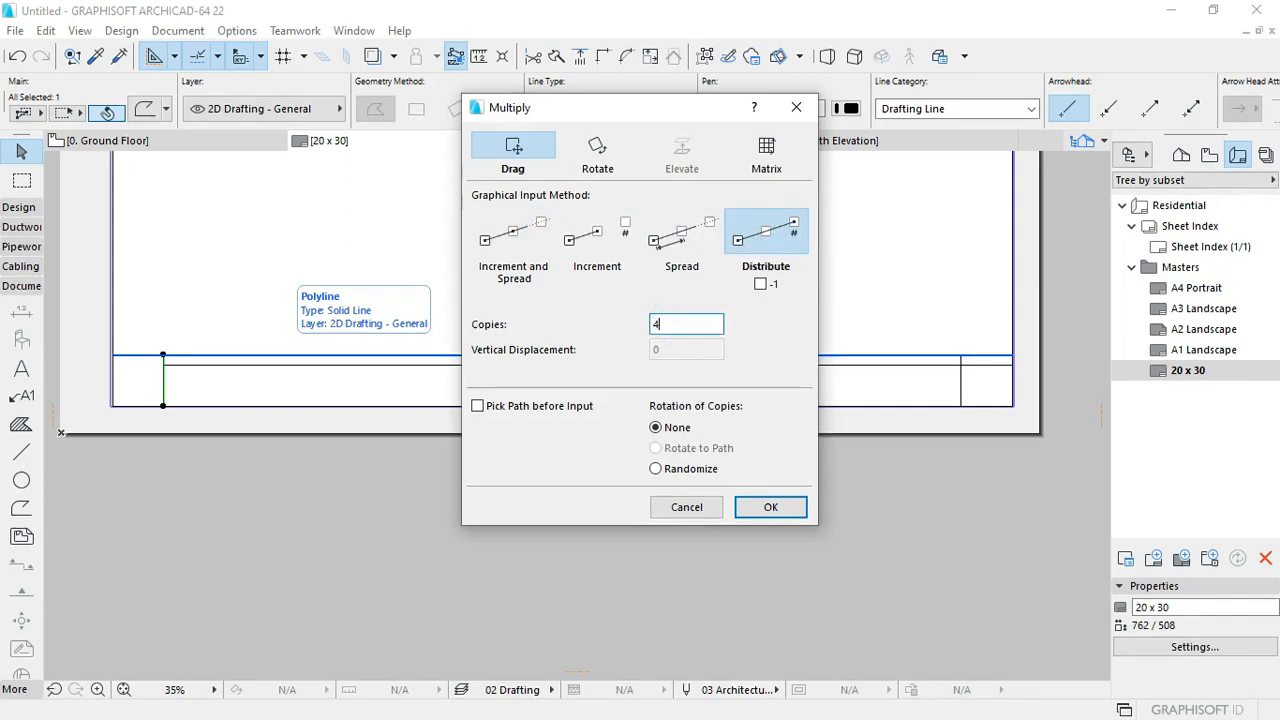
pyautogui.click(771, 507)
pyautogui.click(163, 355)
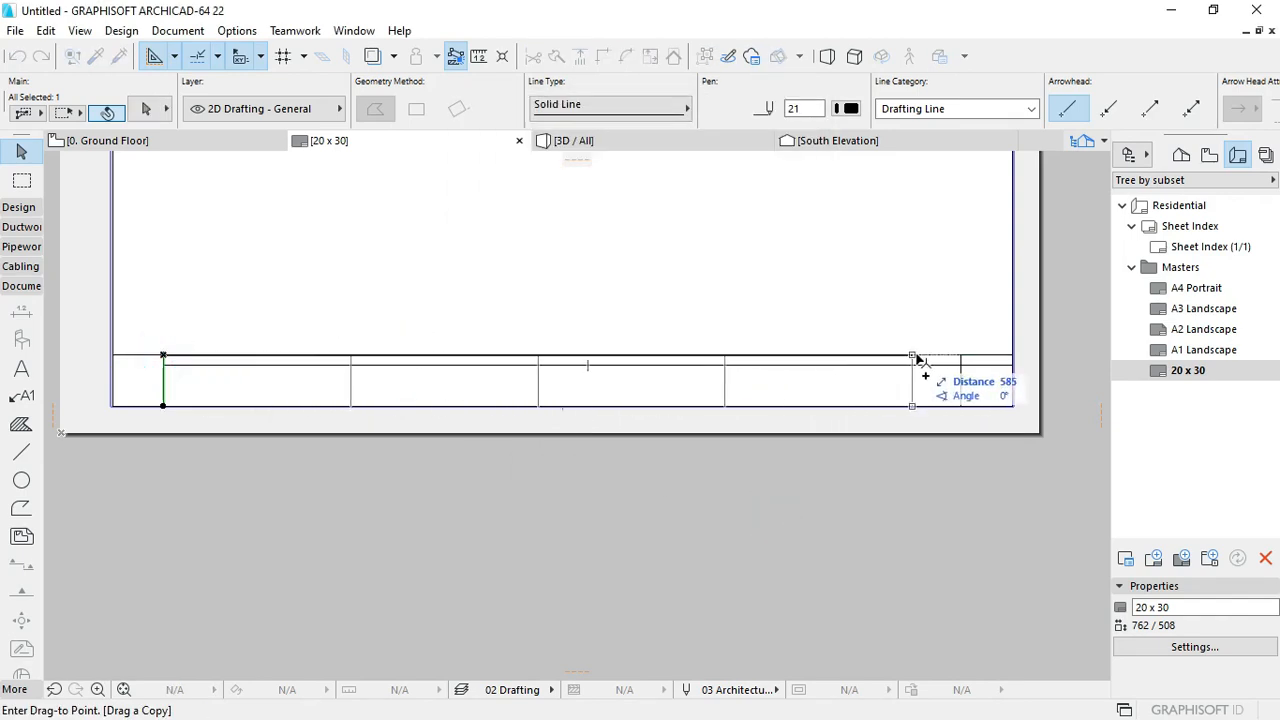
pyautogui.click(960, 356)
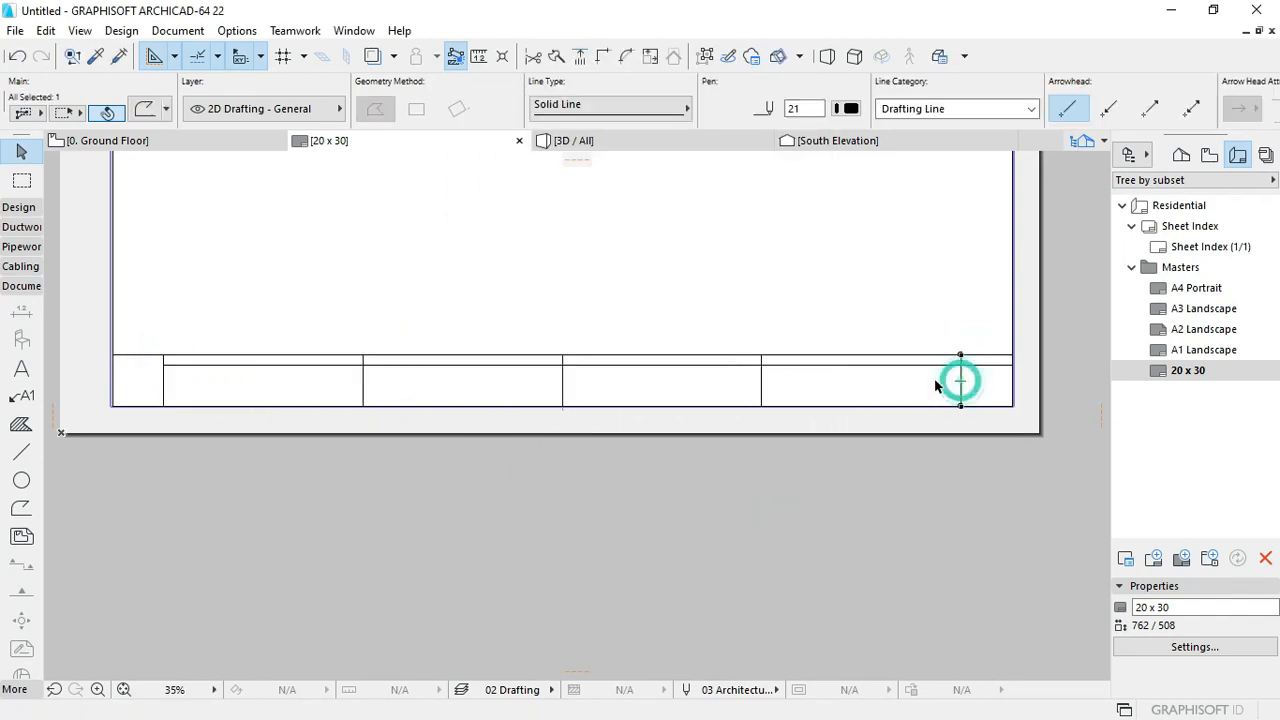
# Step: Examine the divided title block strip along the sheet's bottom from end to end
pyautogui.moveTo(483, 377); pyautogui.dragTo(629, 374, button='middle')
pyautogui.scroll(4, 408, 375)
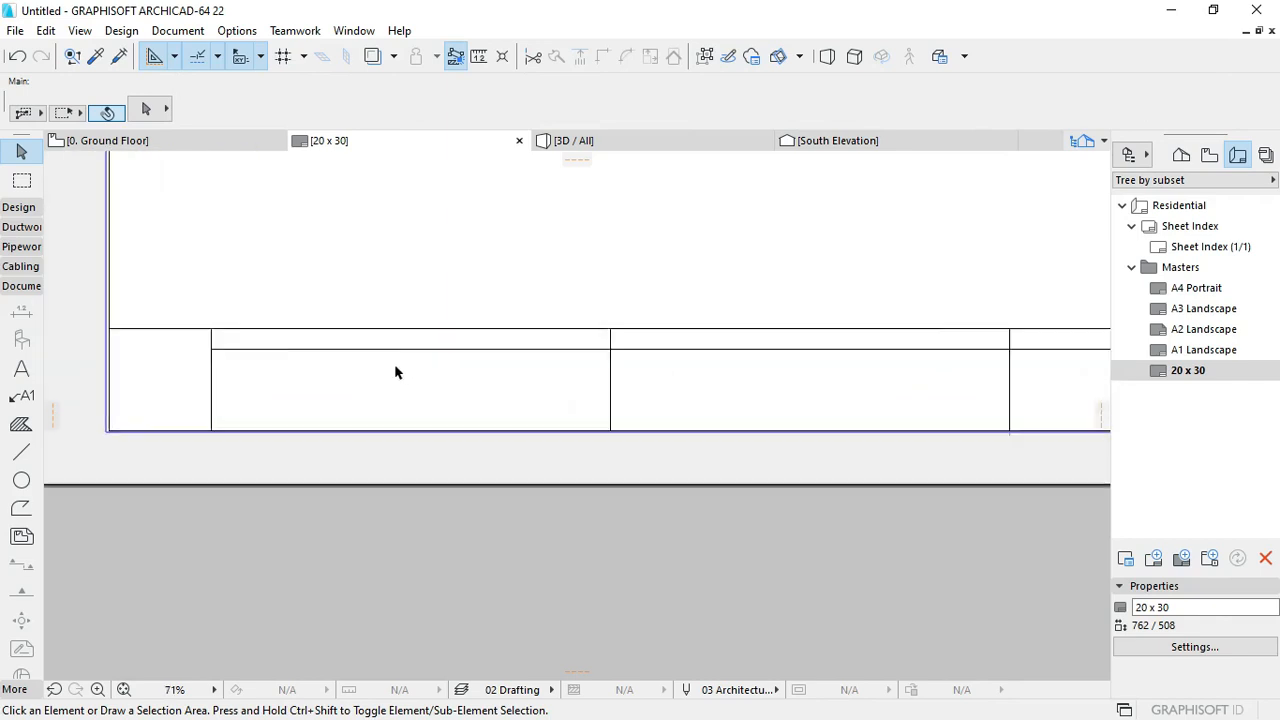
pyautogui.scroll(-3, 393, 352)
pyautogui.moveTo(781, 320); pyautogui.dragTo(672, 320, button='middle')
pyautogui.scroll(3, 391, 374)
pyautogui.moveTo(391, 374); pyautogui.dragTo(538, 349, button='middle')
pyautogui.scroll(-2, 538, 349)
pyautogui.scroll(-1, 904, 354)
pyautogui.moveTo(904, 354); pyautogui.dragTo(553, 364, button='middle')
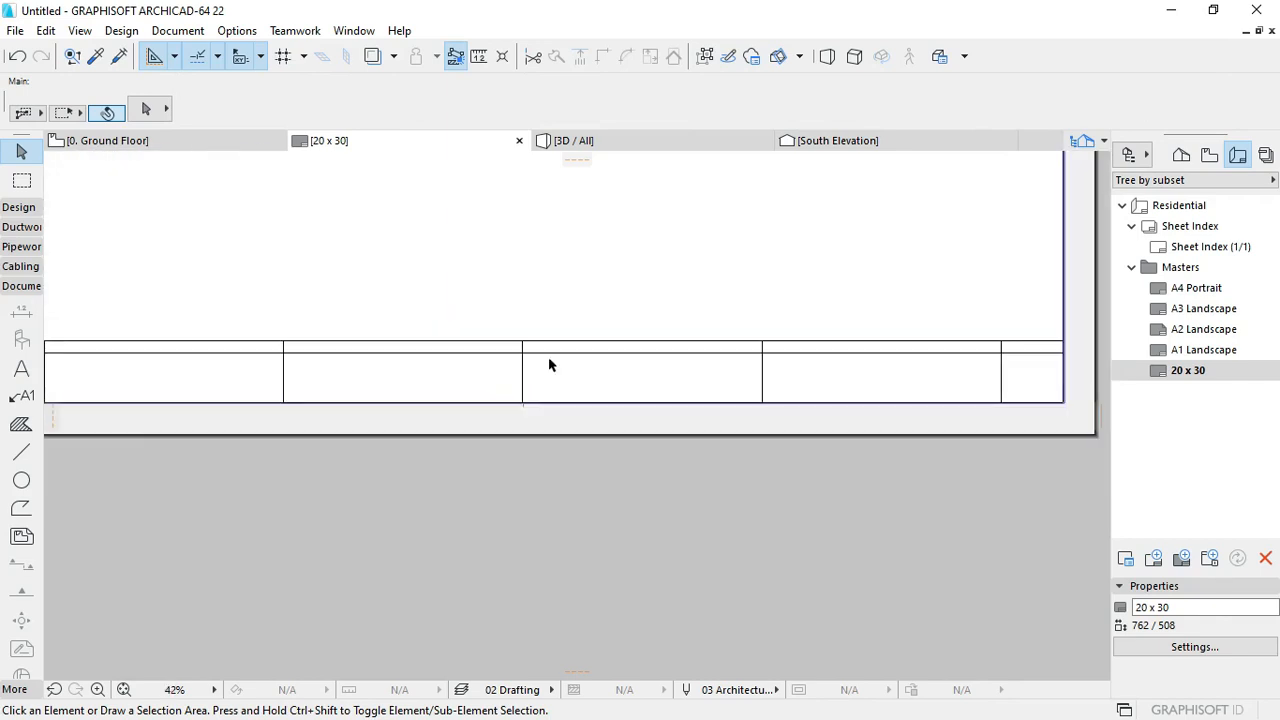
pyautogui.scroll(-4, 553, 364)
pyautogui.moveTo(797, 332); pyautogui.dragTo(730, 344, button='middle')
pyautogui.moveTo(917, 385); pyautogui.dragTo(860, 389, button='middle')
pyautogui.scroll(1, 357, 386)
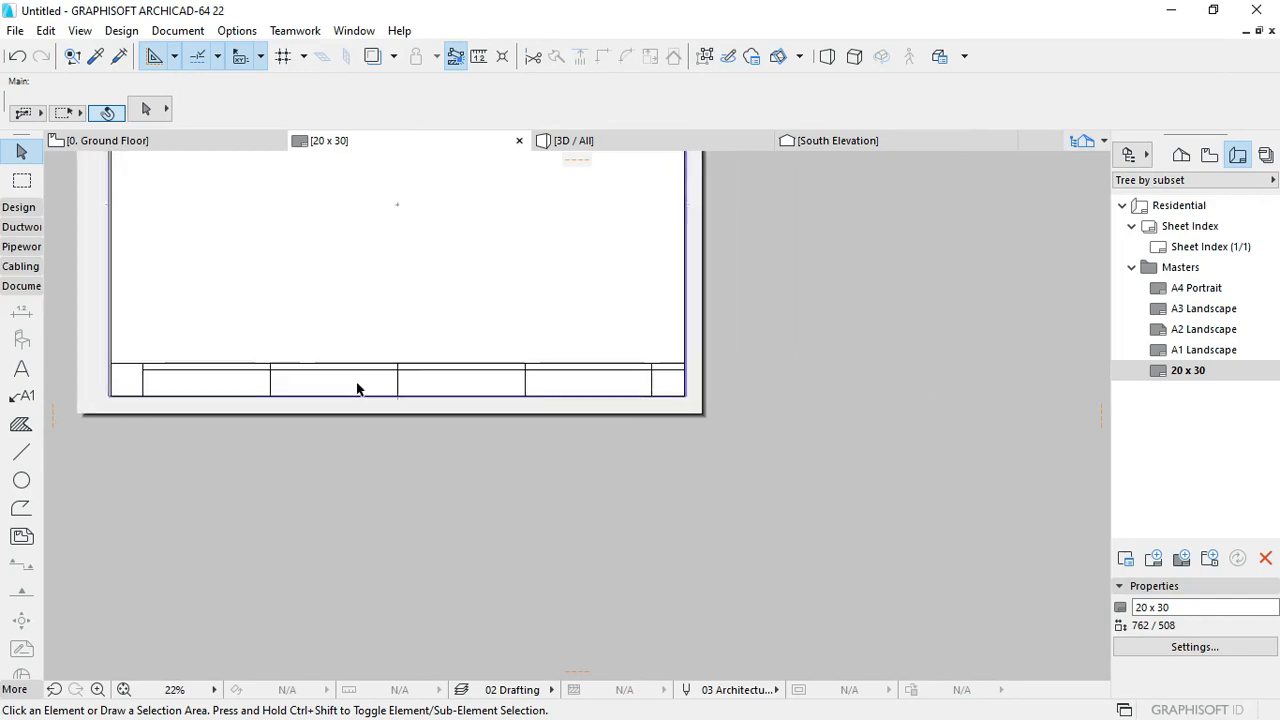
pyautogui.scroll(2, 400, 386)
pyautogui.scroll(-1, 614, 378)
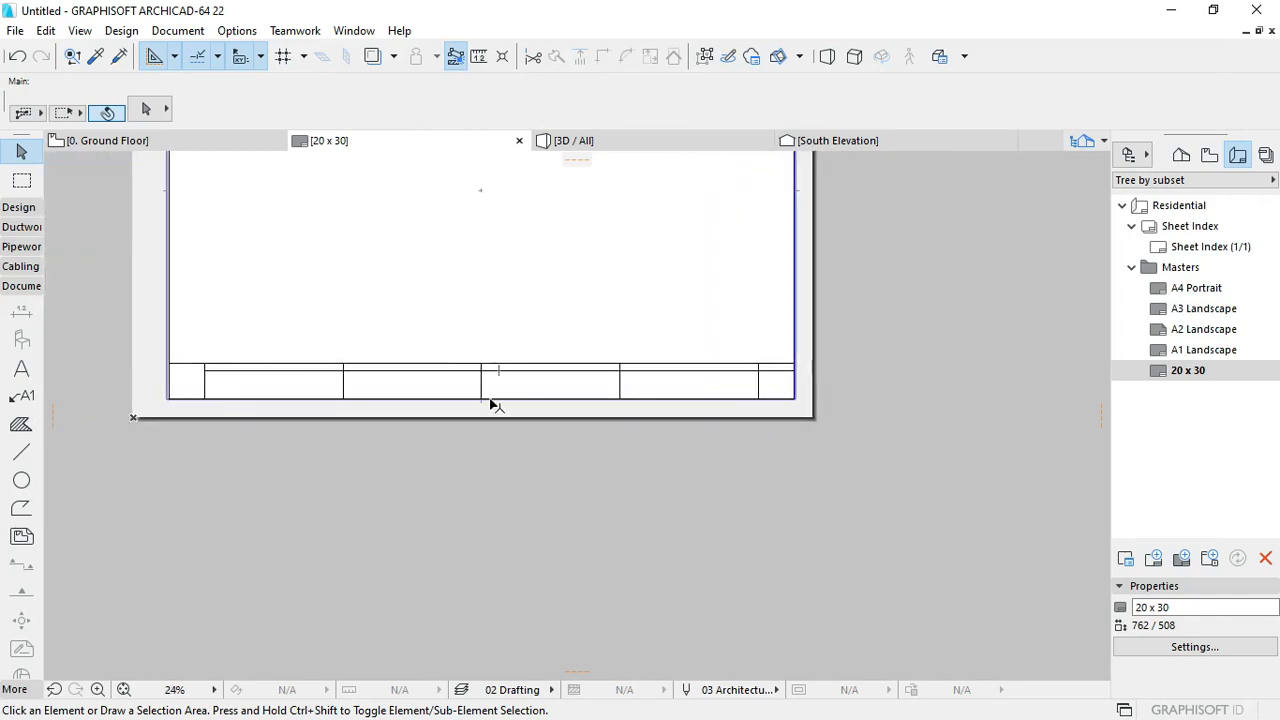
# Step: Trim the lower horizontal line's segment out of the rightmost wide title block cell
pyautogui.scroll(4, 671, 383)
pyautogui.scroll(2, 757, 380)
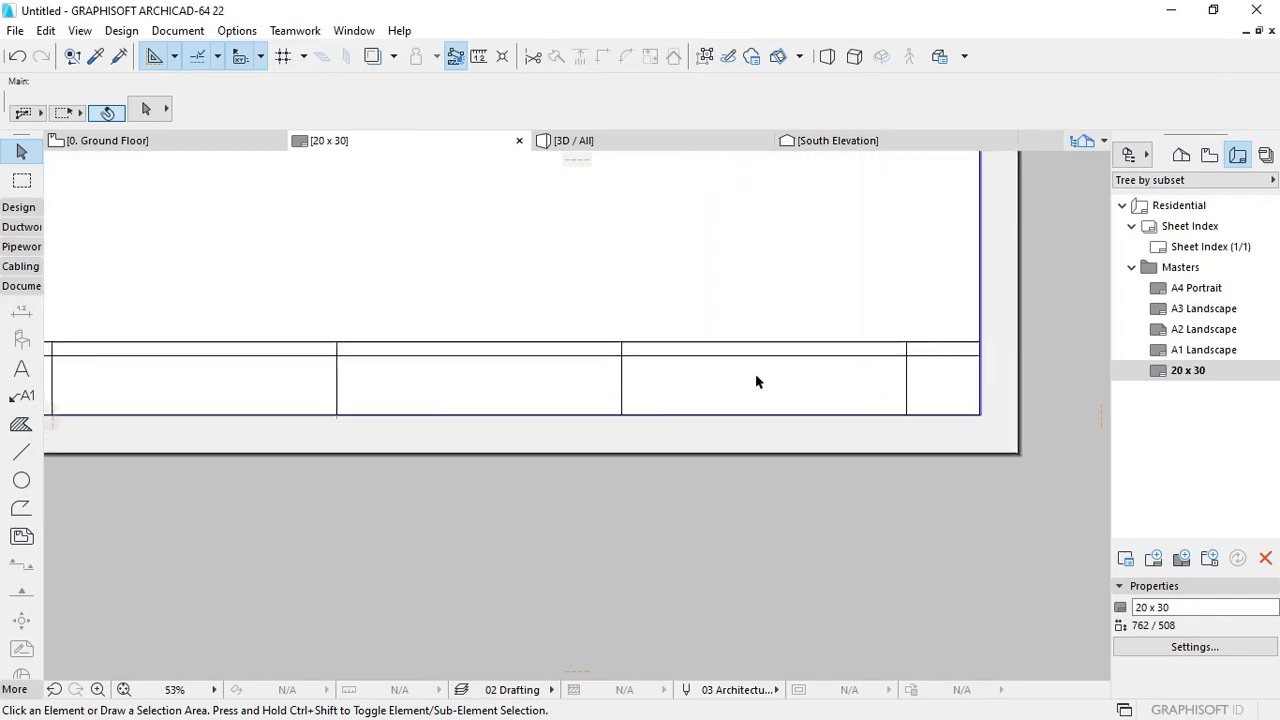
pyautogui.scroll(3, 752, 371)
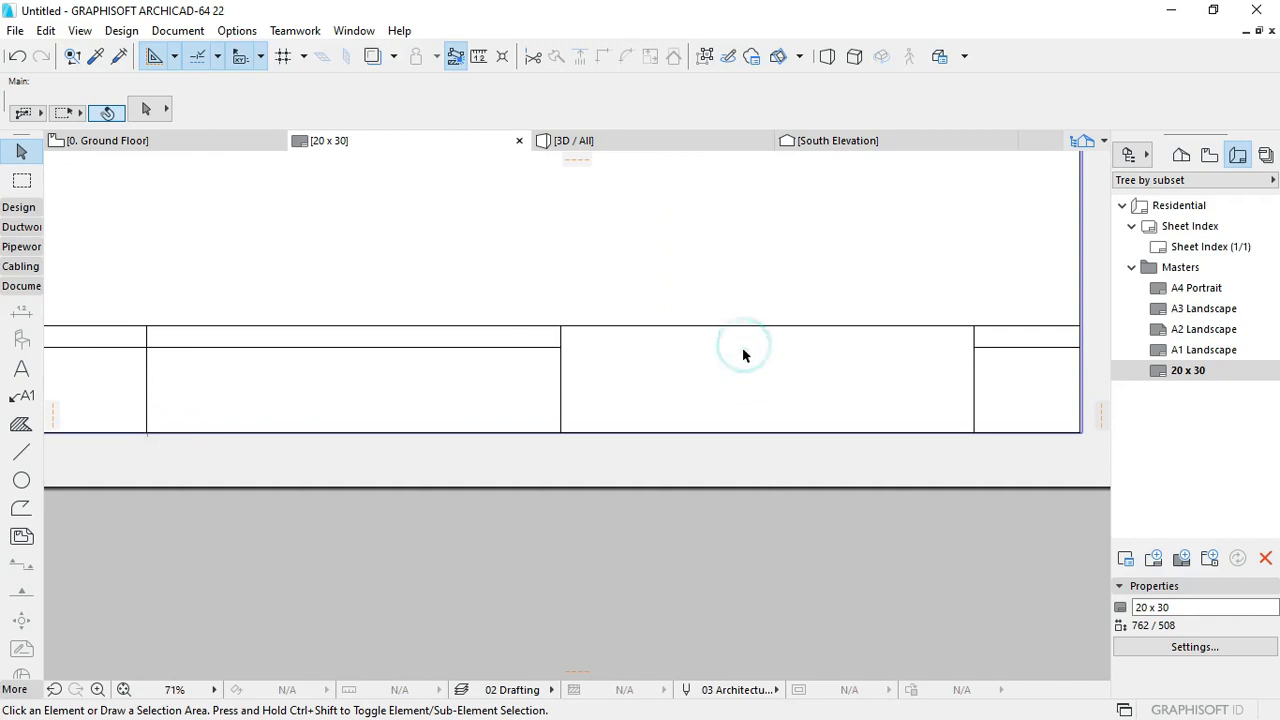
pyautogui.scroll(-6, 743, 351)
# Step: Trim the lower horizontal line's segment out of the first wide title block cell on the left
pyautogui.scroll(1, 903, 364)
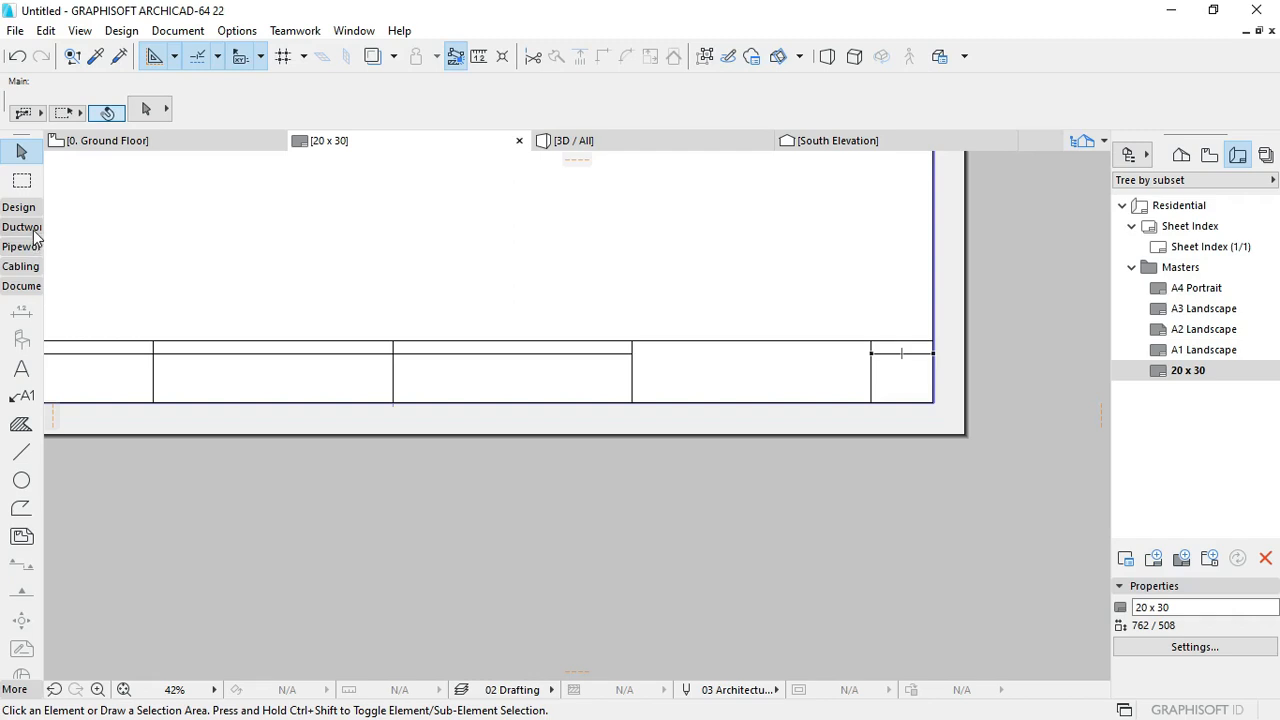
pyautogui.scroll(4, 623, 431)
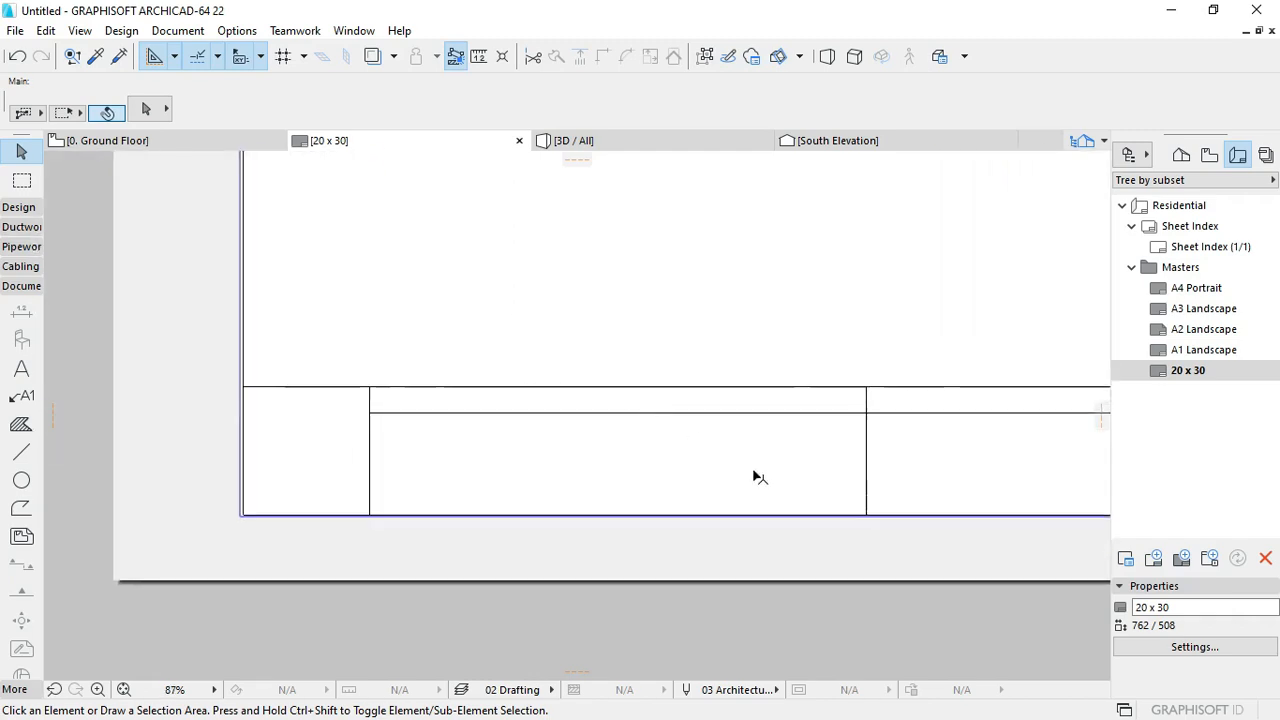
pyautogui.keyDown('ctrl'); pyautogui.click(500, 333); pyautogui.keyUp('ctrl')
pyautogui.scroll(-2, 457, 369)
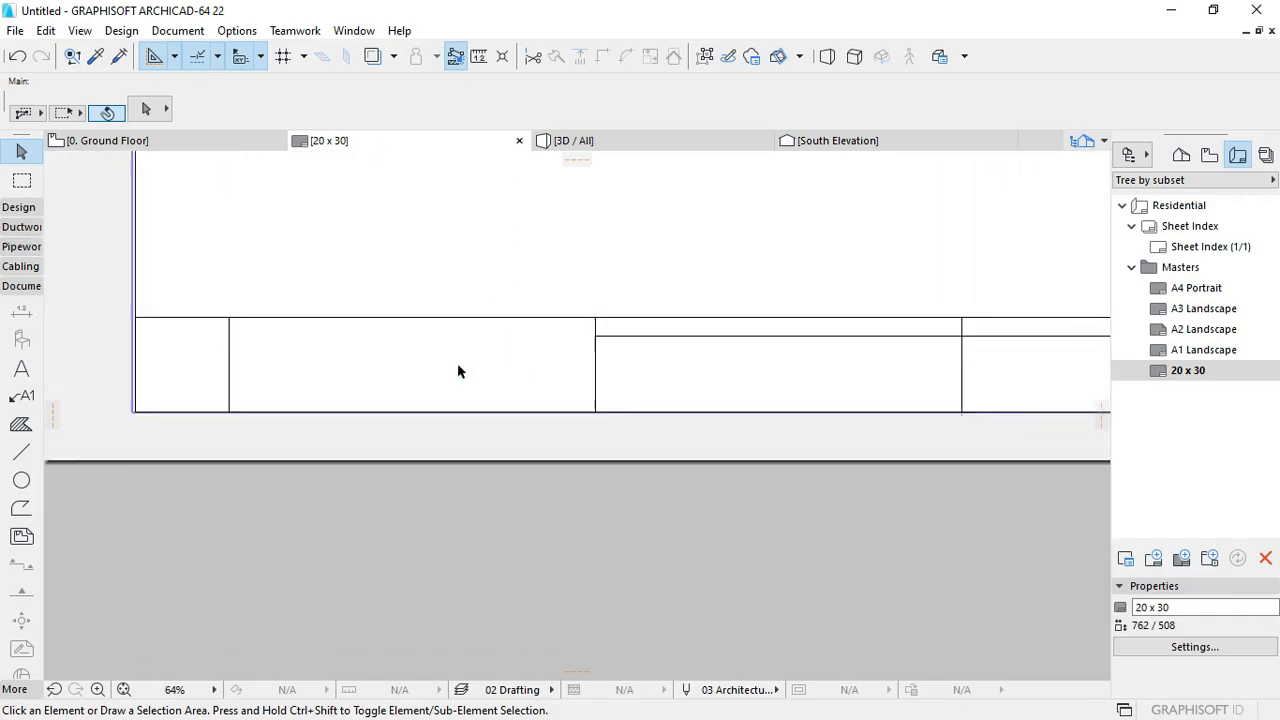
# Step: Draw a horizontal polyline along the bottom of the first wide cell, from its lower-right to its lower-left corner
pyautogui.scroll(2, 680, 390)
pyautogui.keyDown('alt'); pyautogui.click(655, 380); pyautogui.keyUp('alt')
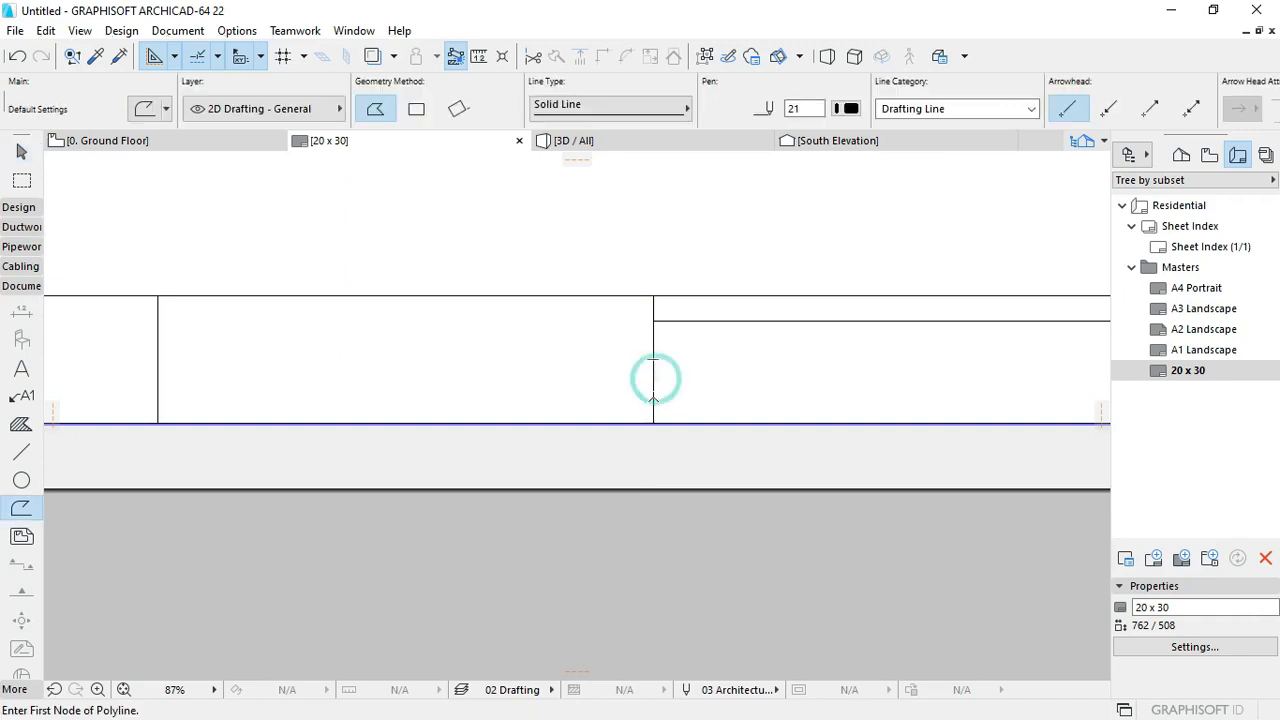
pyautogui.click(654, 422)
pyautogui.doubleClick(158, 424)
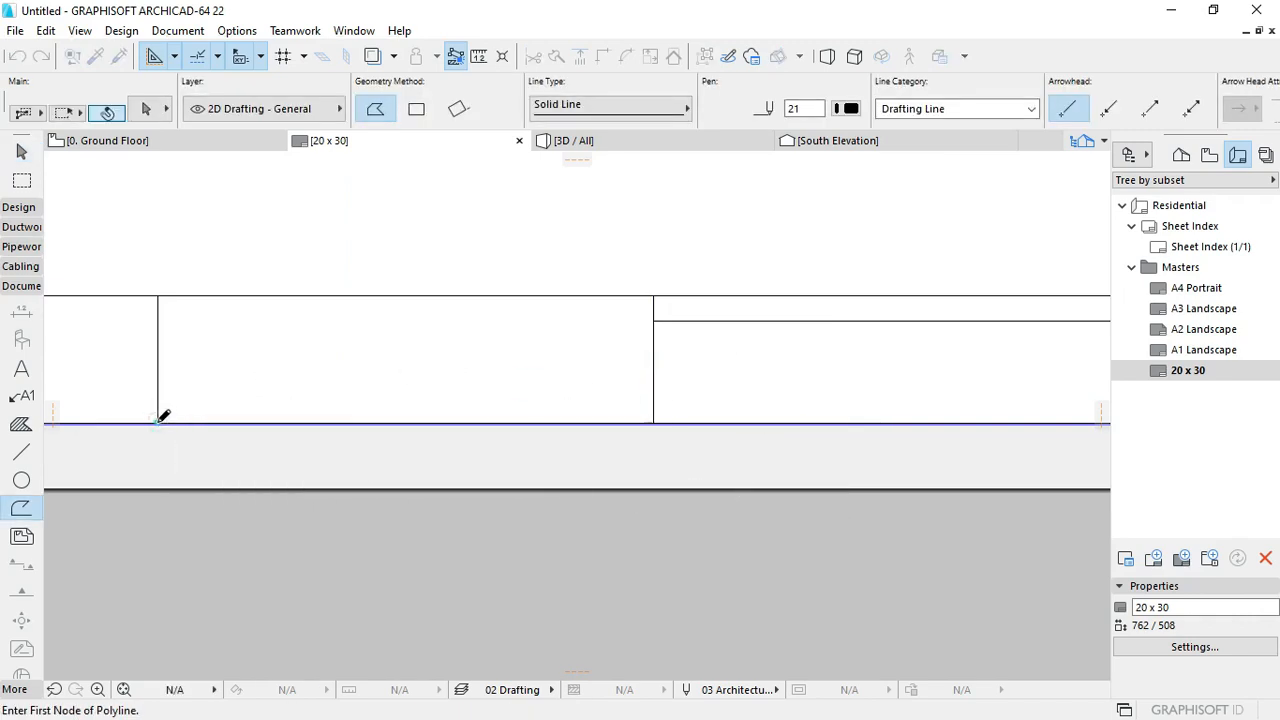
pyautogui.press('Escape')
# Step: Move the bottom polyline of the first wide title block cell straight up to the cell's mid-height
pyautogui.click(183, 424)
pyautogui.scroll(-2, 301, 438)
pyautogui.moveTo(301, 438); pyautogui.dragTo(494, 434, button='middle')
pyautogui.scroll(2, 476, 430)
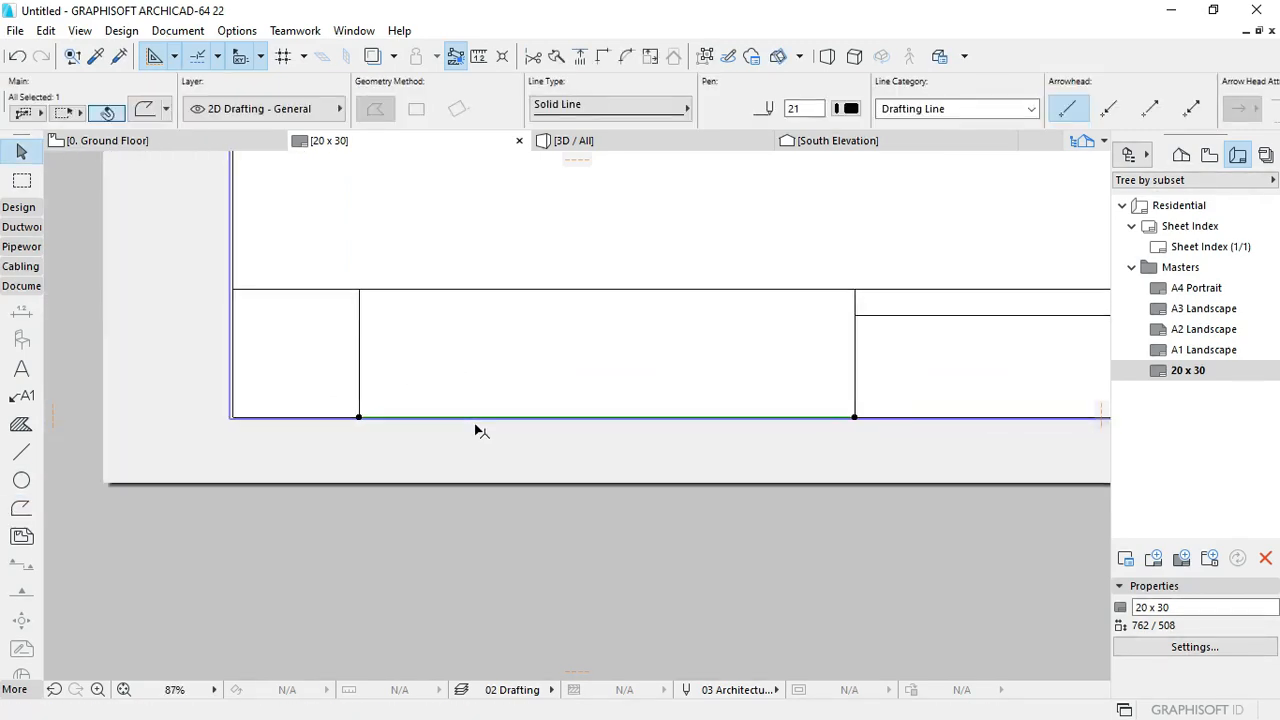
pyautogui.moveTo(707, 428); pyautogui.dragTo(668, 426, button='middle')
pyautogui.scroll(-1, 674, 423)
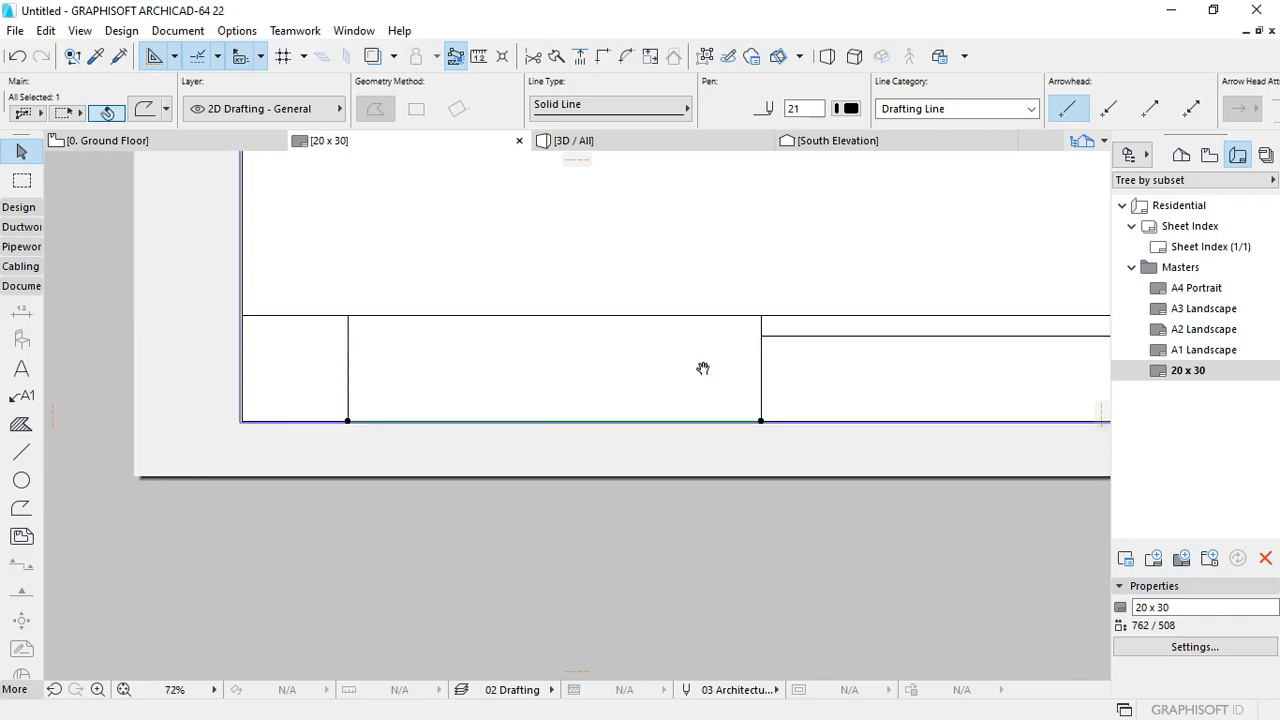
pyautogui.hotkey('ctrl', 'd')
pyautogui.click(694, 431)
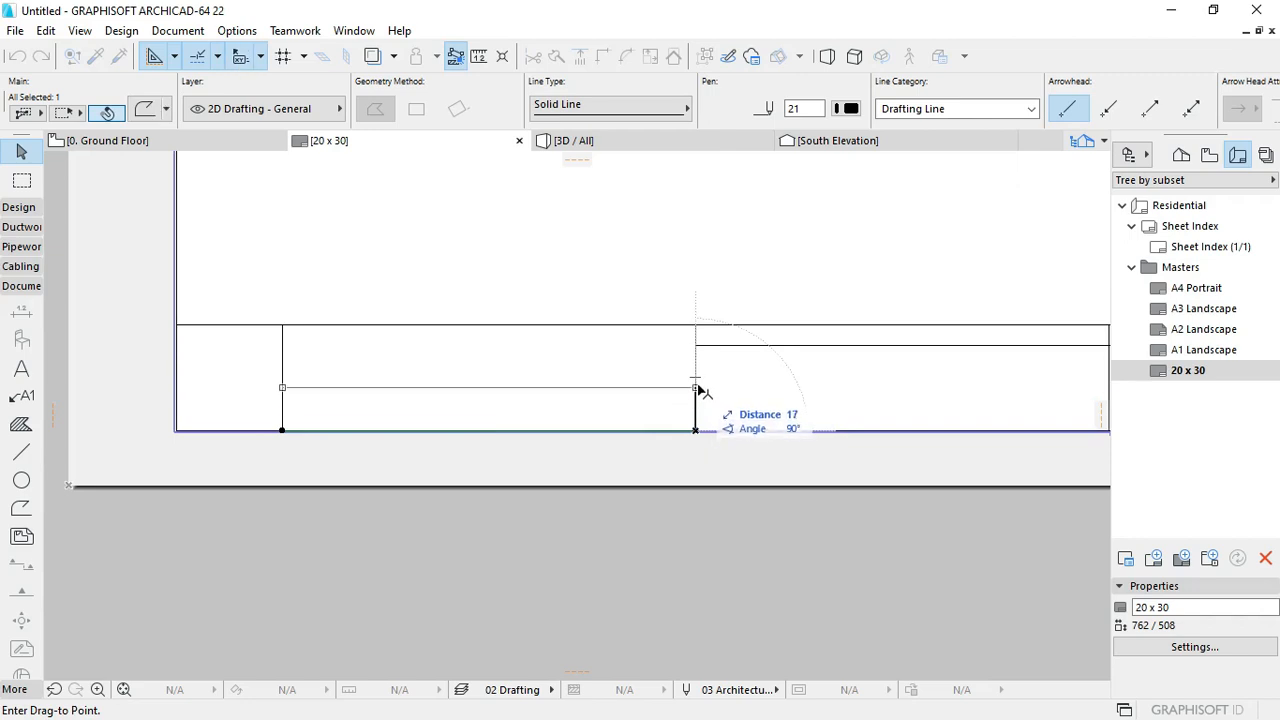
pyautogui.click(695, 377)
pyautogui.scroll(3, 424, 410)
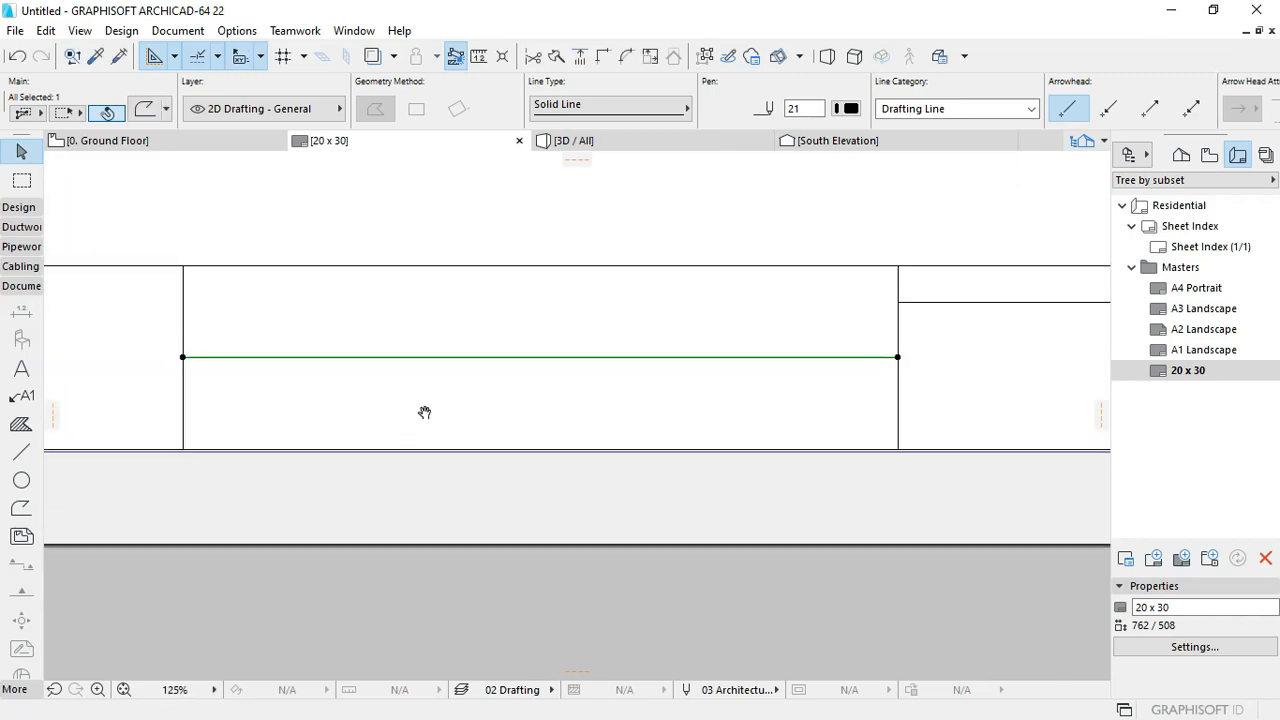
pyautogui.hotkey('ctrl', 'd')
pyautogui.click(183, 358)
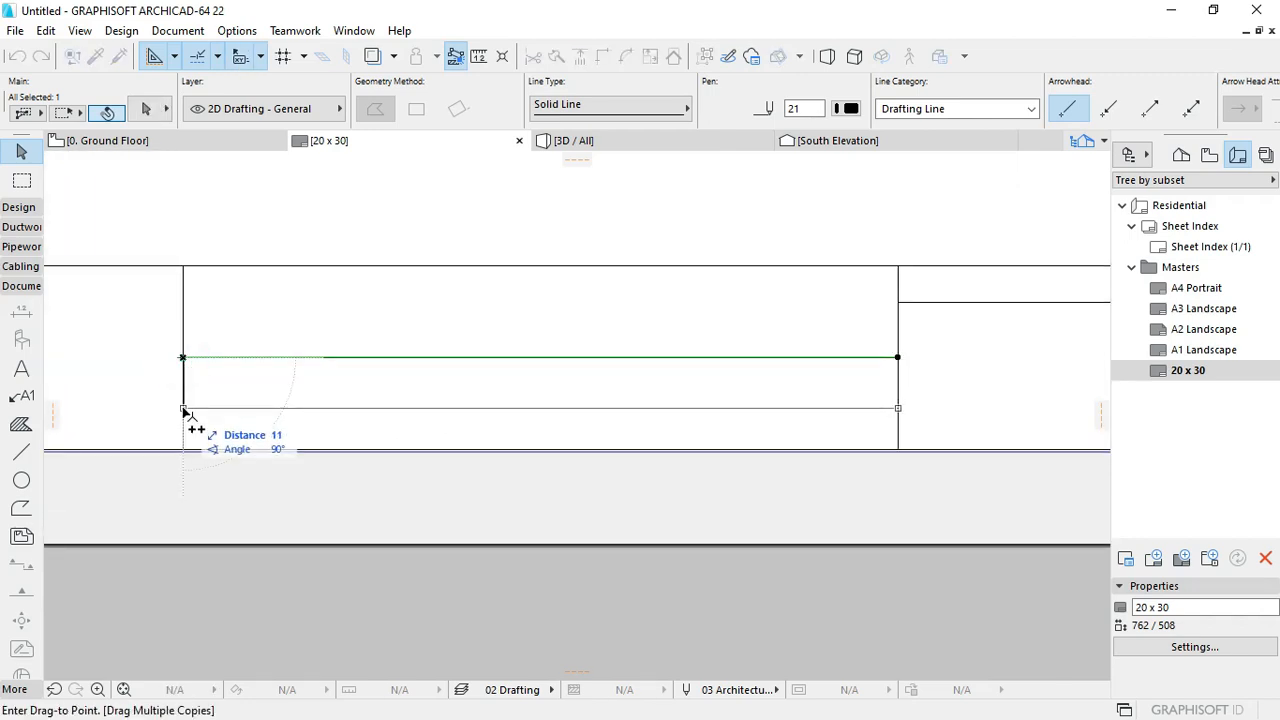
pyautogui.press('Tab')
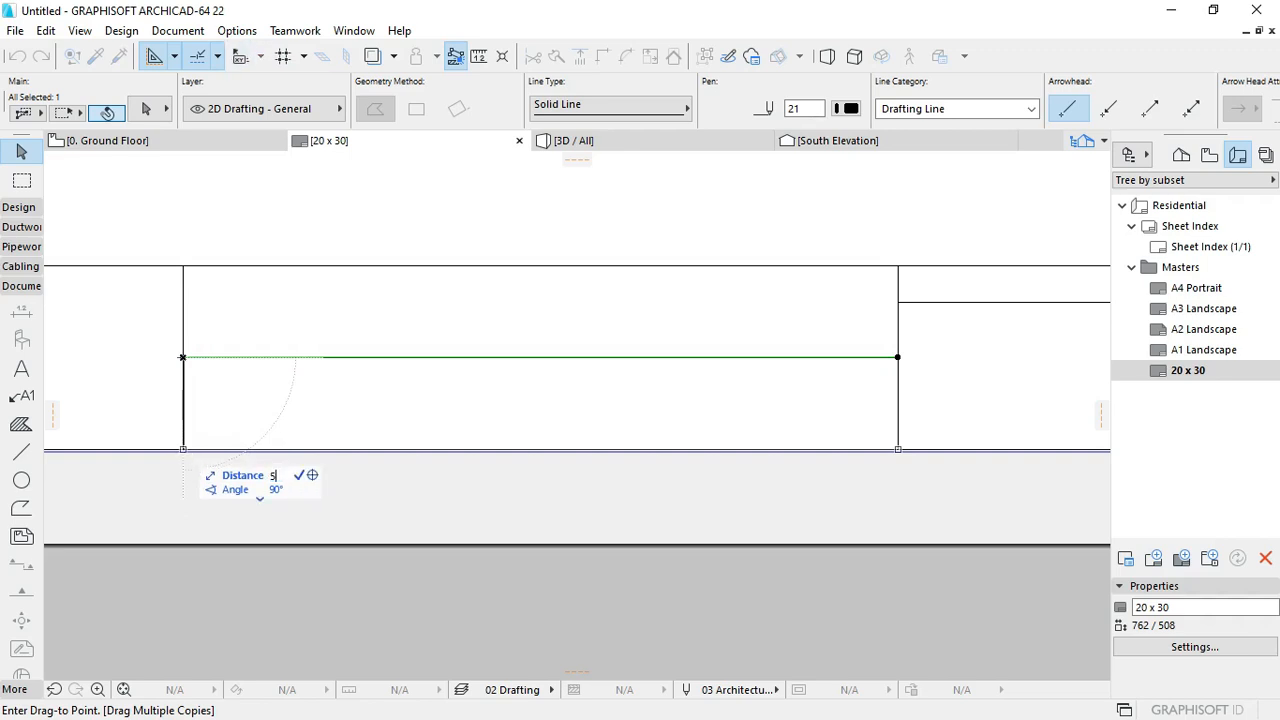
pyautogui.press('Escape')
pyautogui.press('Escape')
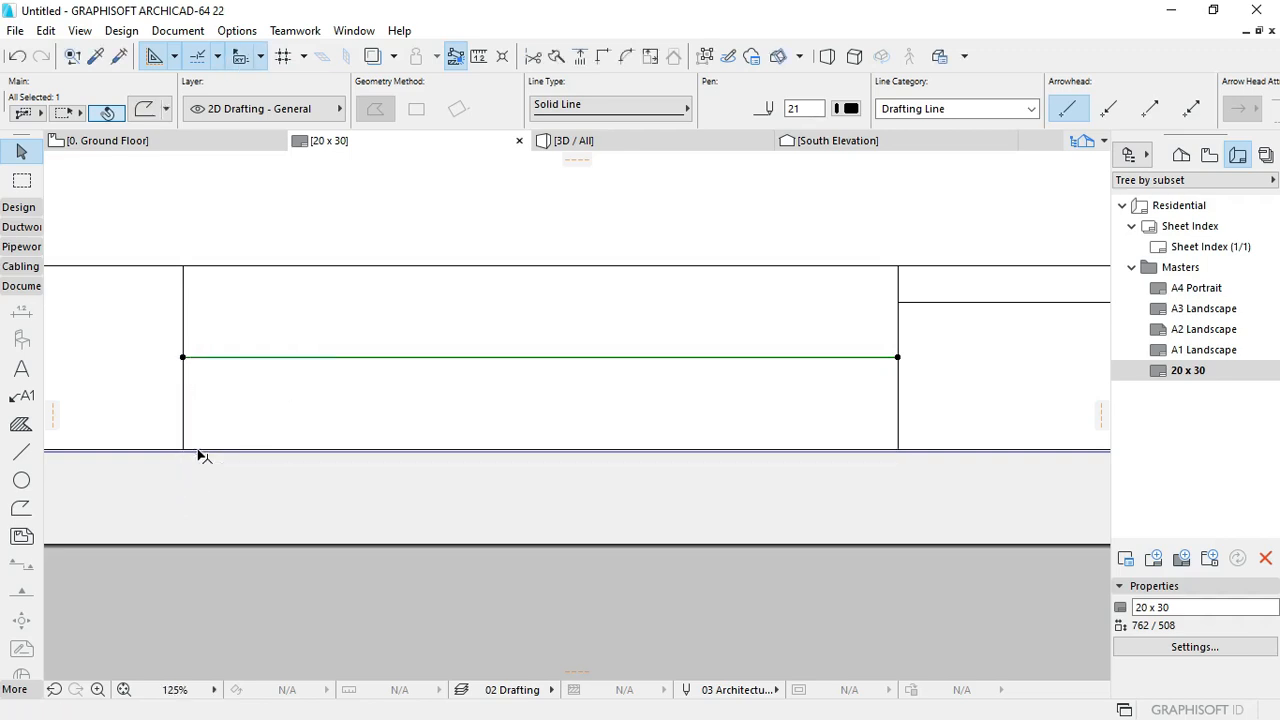
# Step: Multiply the mid-height line into 4 copies distributed evenly down to the bottom edge of the first wide cell
pyautogui.hotkey('ctrl', 'u')
pyautogui.write('4')
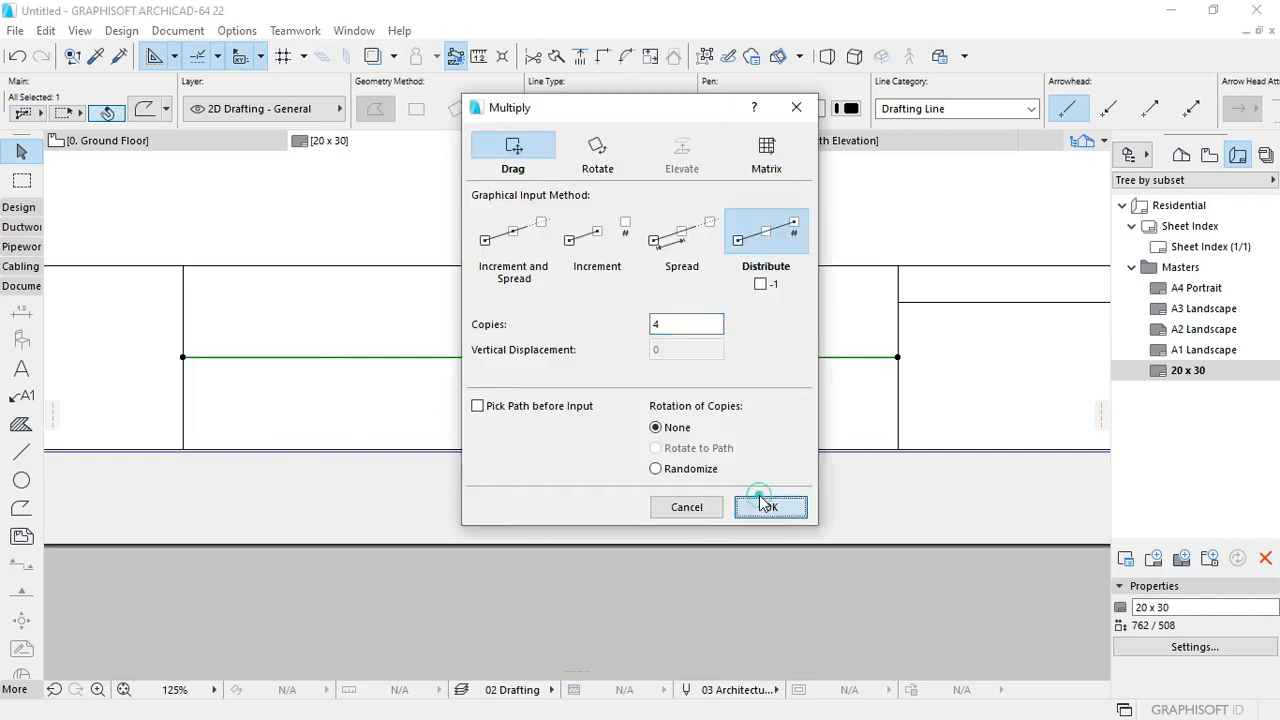
pyautogui.click(766, 506)
pyautogui.click(898, 357)
pyautogui.click(898, 449)
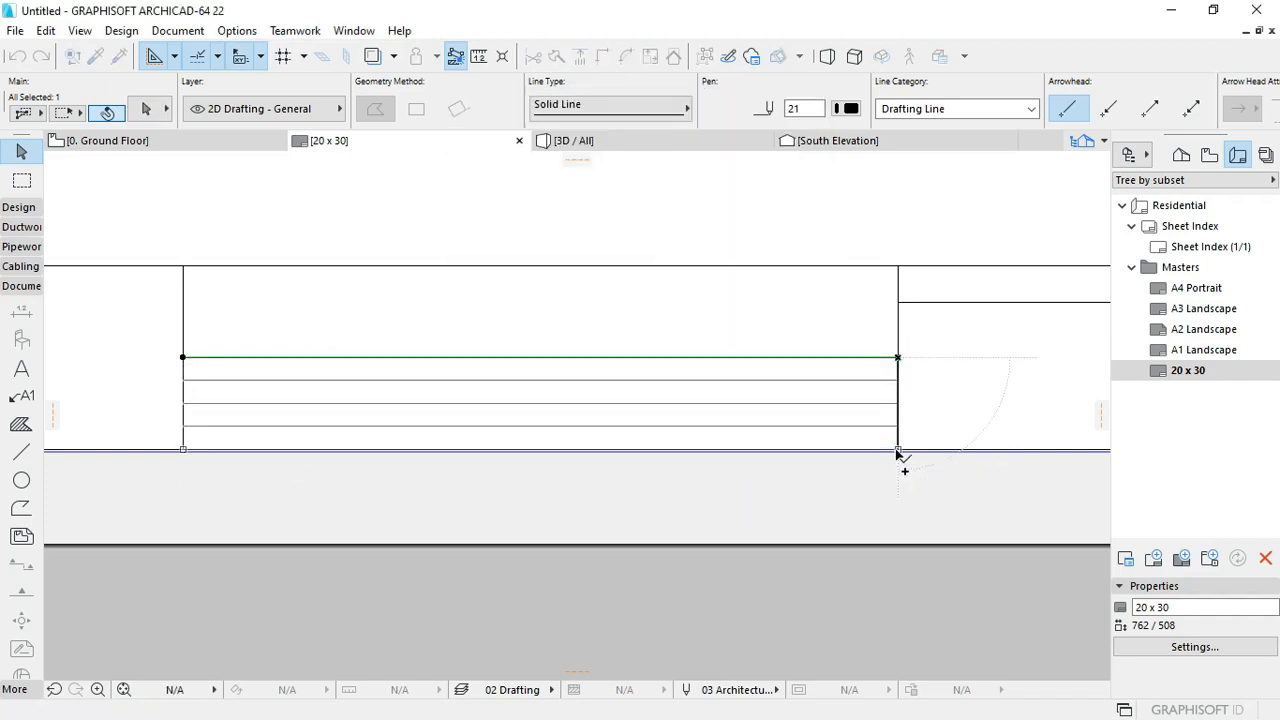
pyautogui.press('Escape')
# Step: Draw a vertical polyline from the midpoint of the mid-height line to the cell's bottom edge, splitting the rows in half
pyautogui.keyDown('alt'); pyautogui.click(573, 355); pyautogui.keyUp('alt')
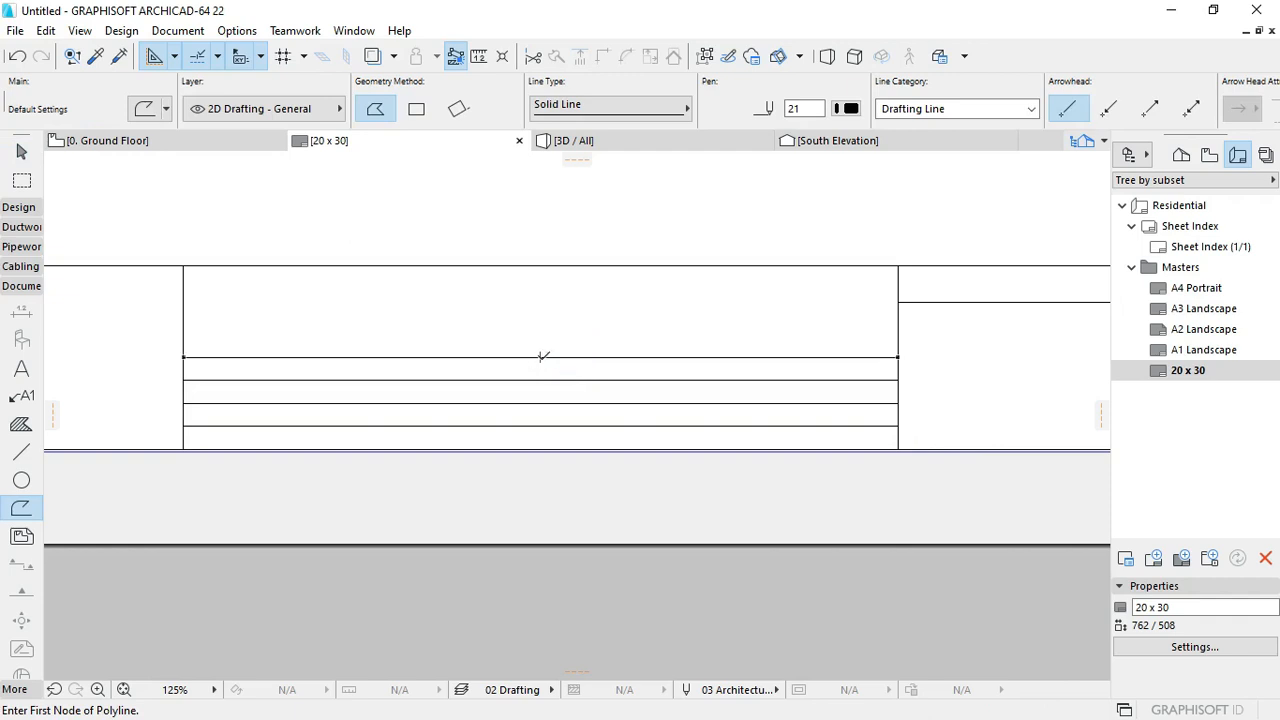
pyautogui.click(541, 357)
pyautogui.doubleClick(541, 449)
pyautogui.press('Escape')
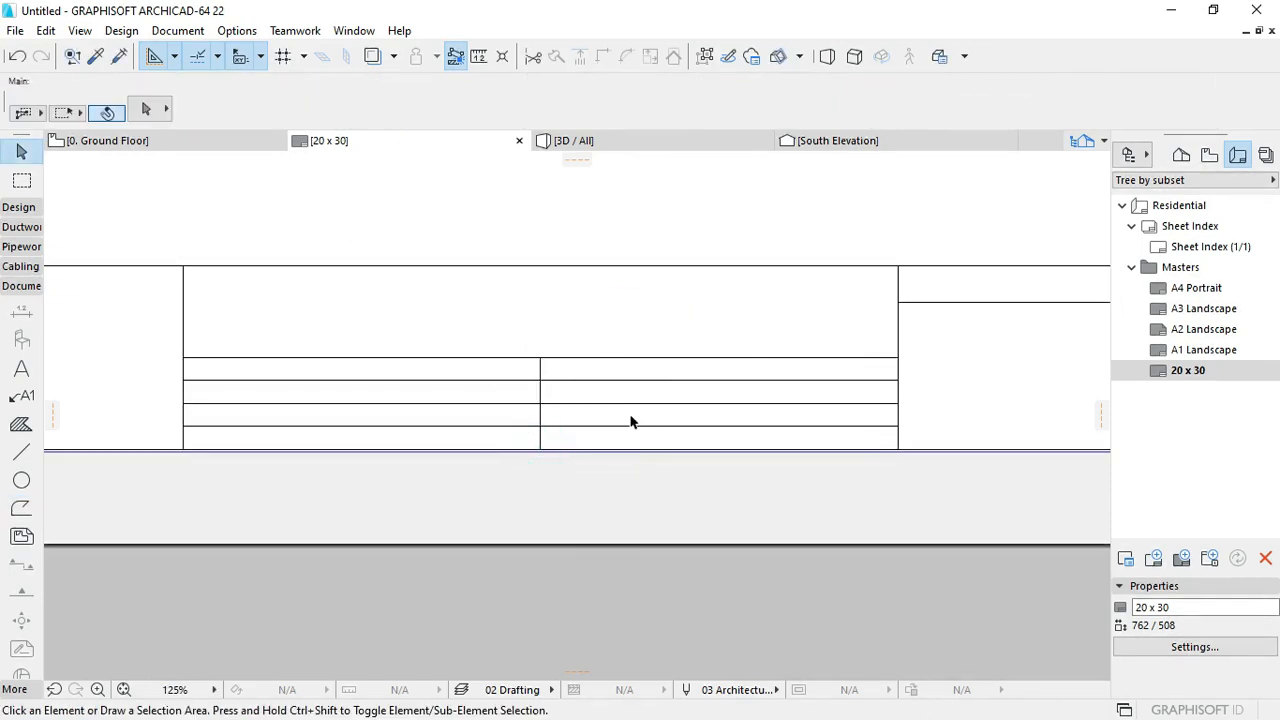
# Step: Examine the row divisions of the first wide cell and the layout of the neighbouring title block cells
pyautogui.scroll(-4, 630, 421)
pyautogui.moveTo(792, 350); pyautogui.dragTo(546, 334, button='middle')
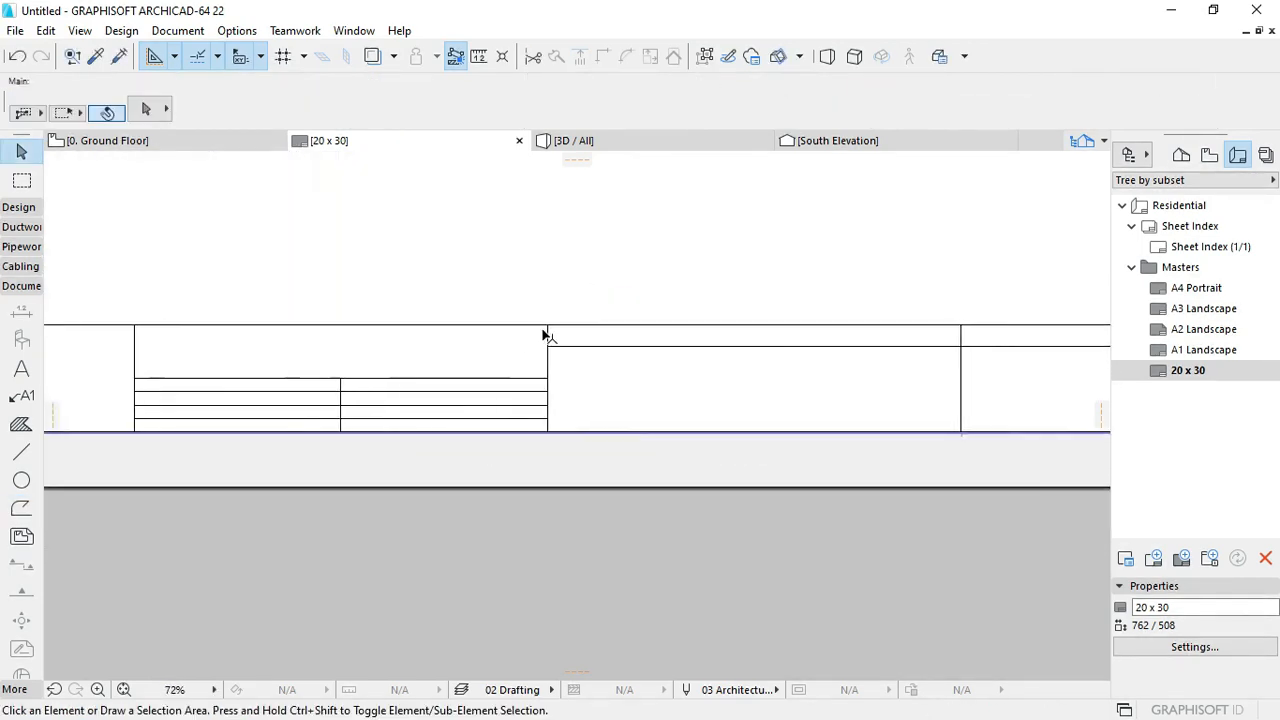
pyautogui.scroll(-2, 585, 347)
pyautogui.moveTo(812, 376); pyautogui.dragTo(623, 374, button='middle')
pyautogui.scroll(3, 599, 359)
pyautogui.click(593, 339)
pyautogui.press('Escape')
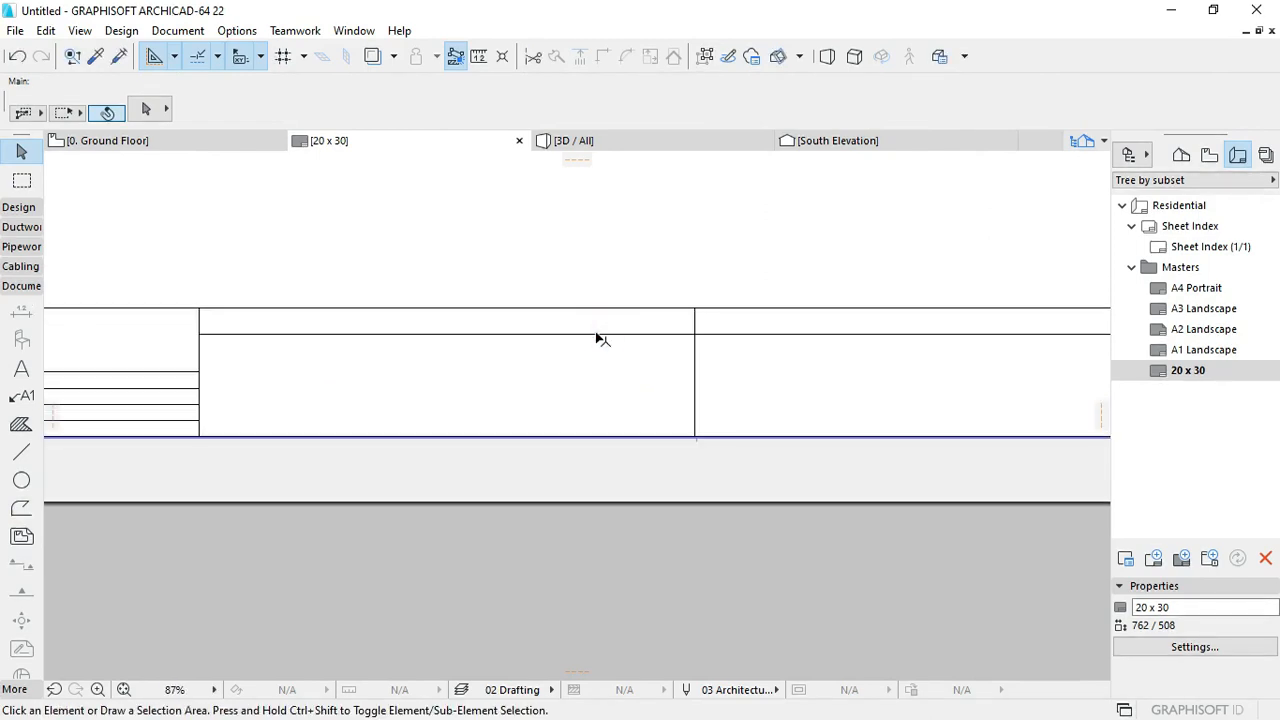
pyautogui.click(597, 334)
pyautogui.press('Escape')
pyautogui.scroll(-4, 597, 336)
pyautogui.moveTo(528, 374); pyautogui.dragTo(686, 399, button='middle')
pyautogui.scroll(3, 521, 396)
pyautogui.scroll(1, 521, 397)
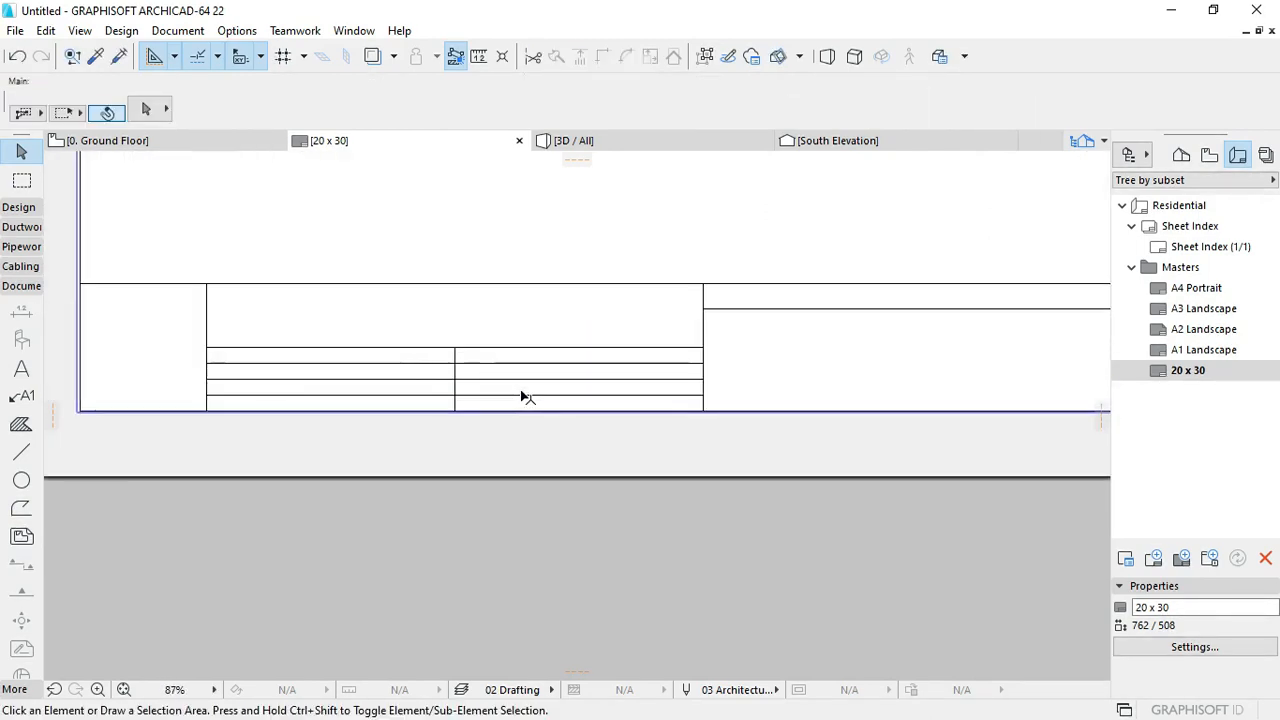
pyautogui.scroll(-3, 523, 394)
pyautogui.moveTo(829, 386); pyautogui.dragTo(662, 399, button='middle')
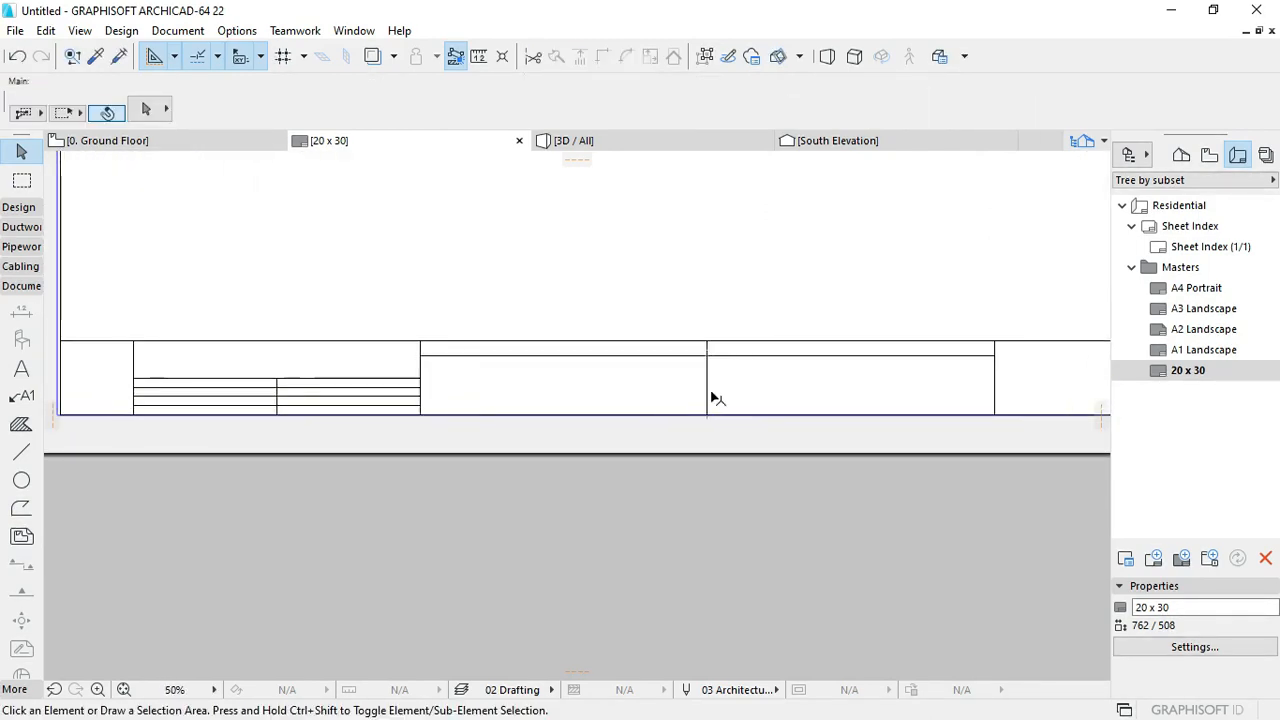
pyautogui.scroll(2, 645, 398)
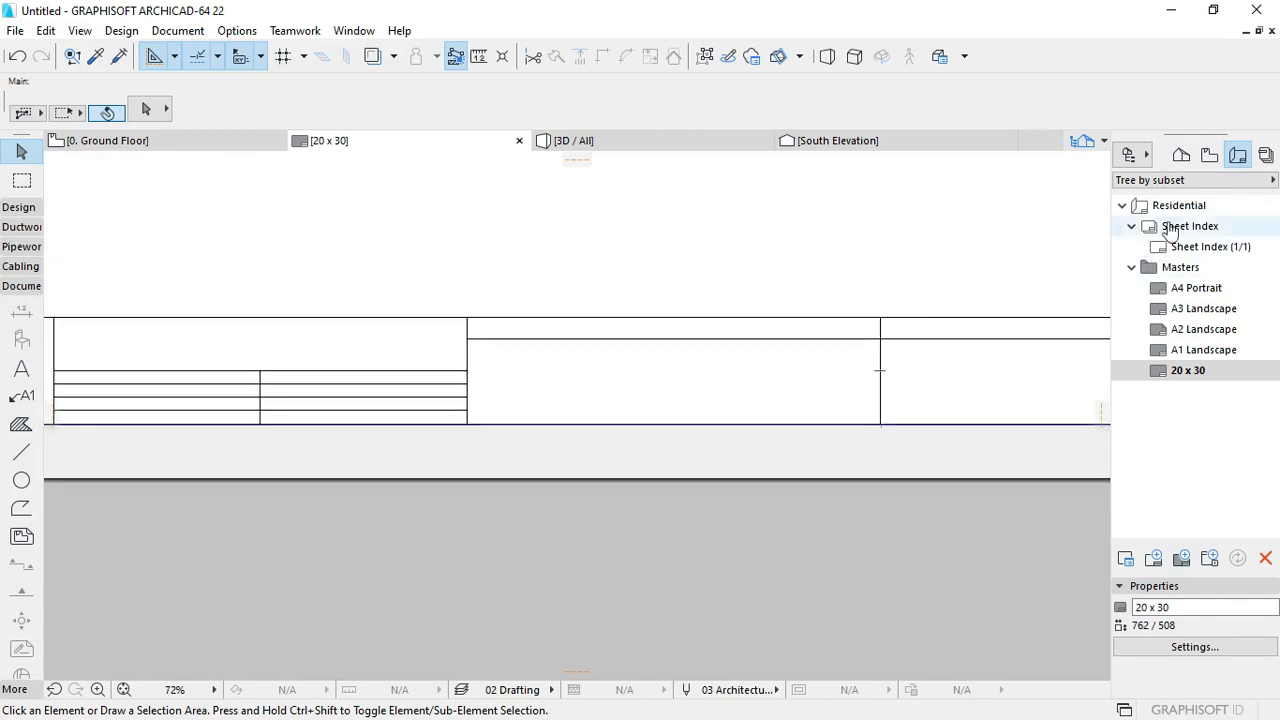
# Step: Open the Residential project's Project Info and review its project, site, building, contact and client detail fields
pyautogui.click(1207, 158)
pyautogui.rightClick(1165, 186)
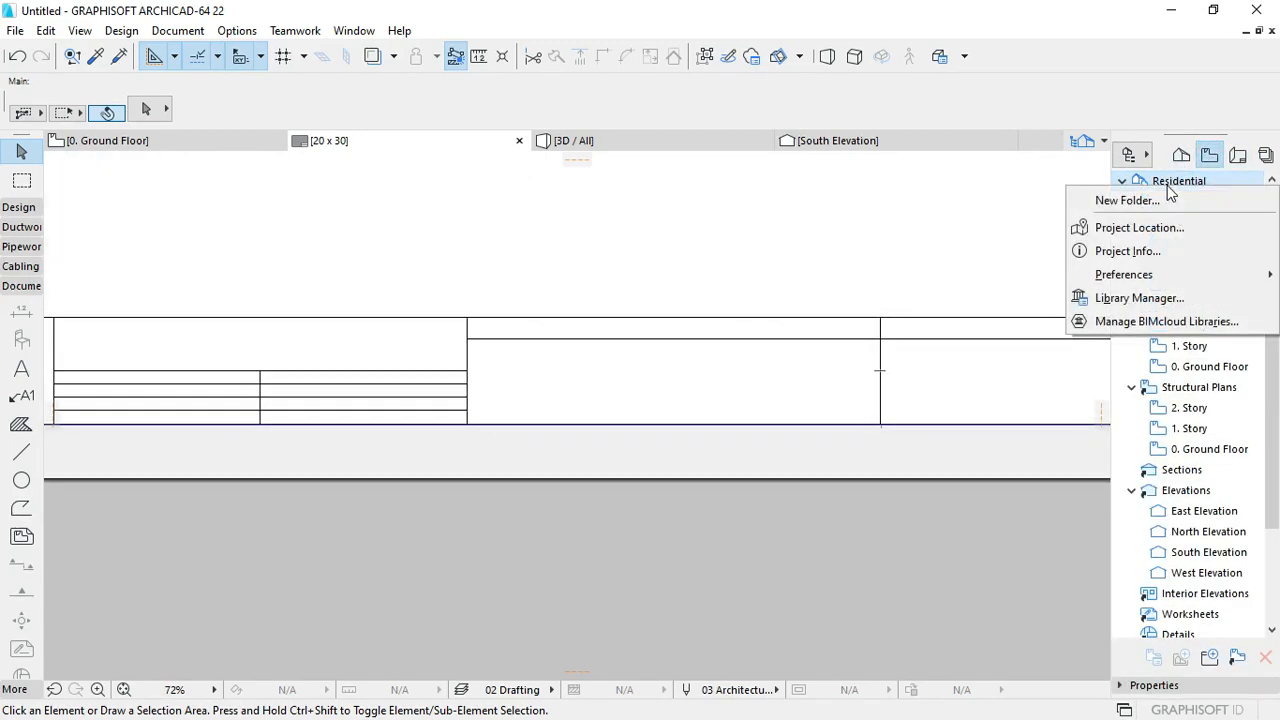
pyautogui.click(1128, 251)
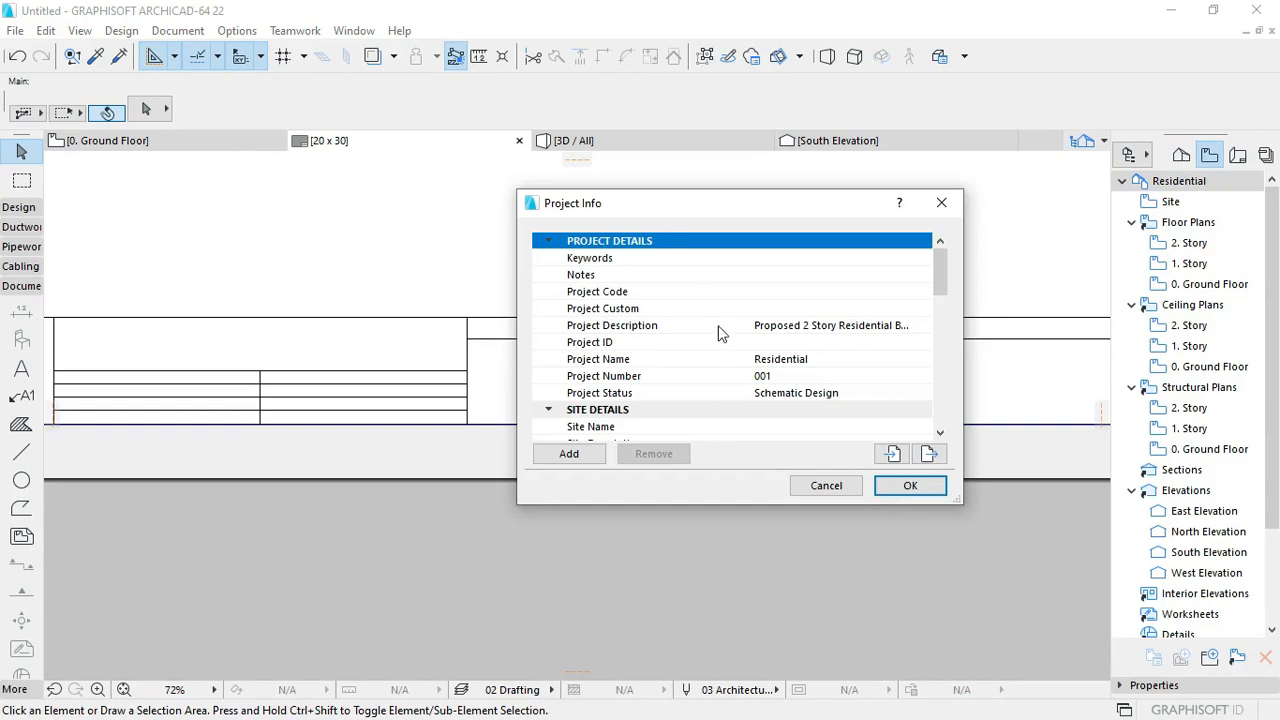
pyautogui.scroll(-3, 738, 352)
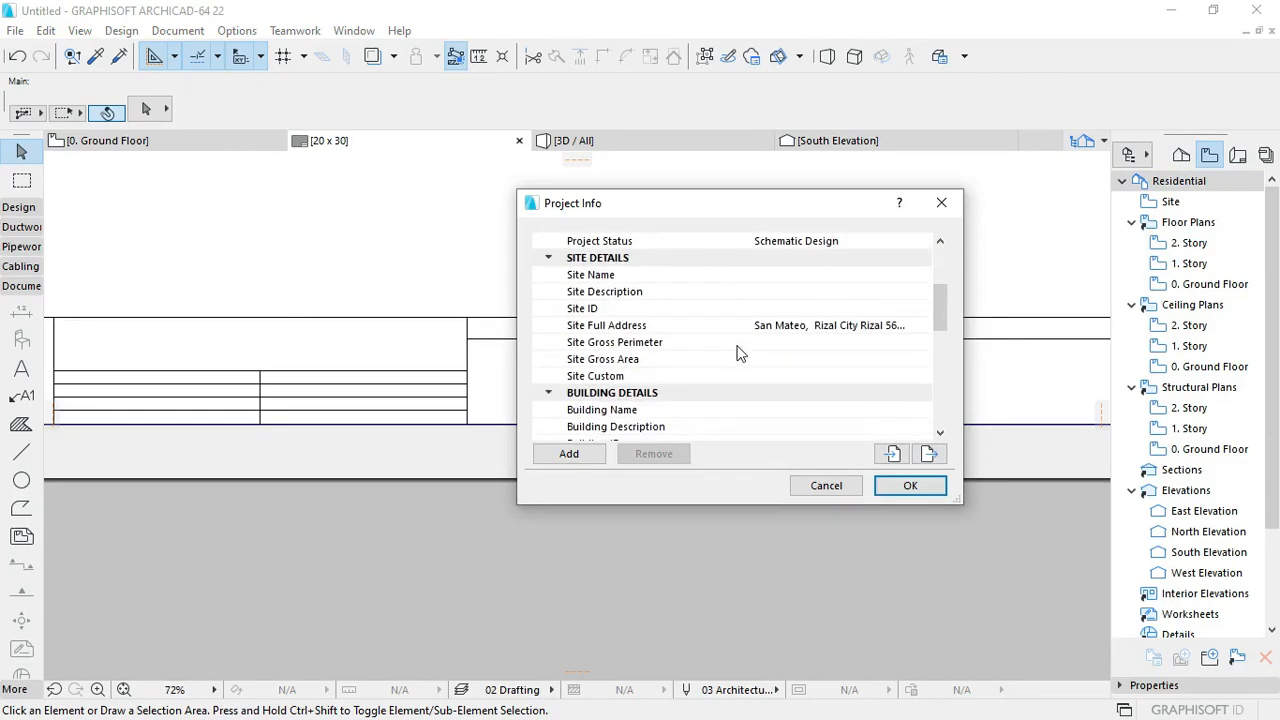
pyautogui.scroll(-3, 738, 352)
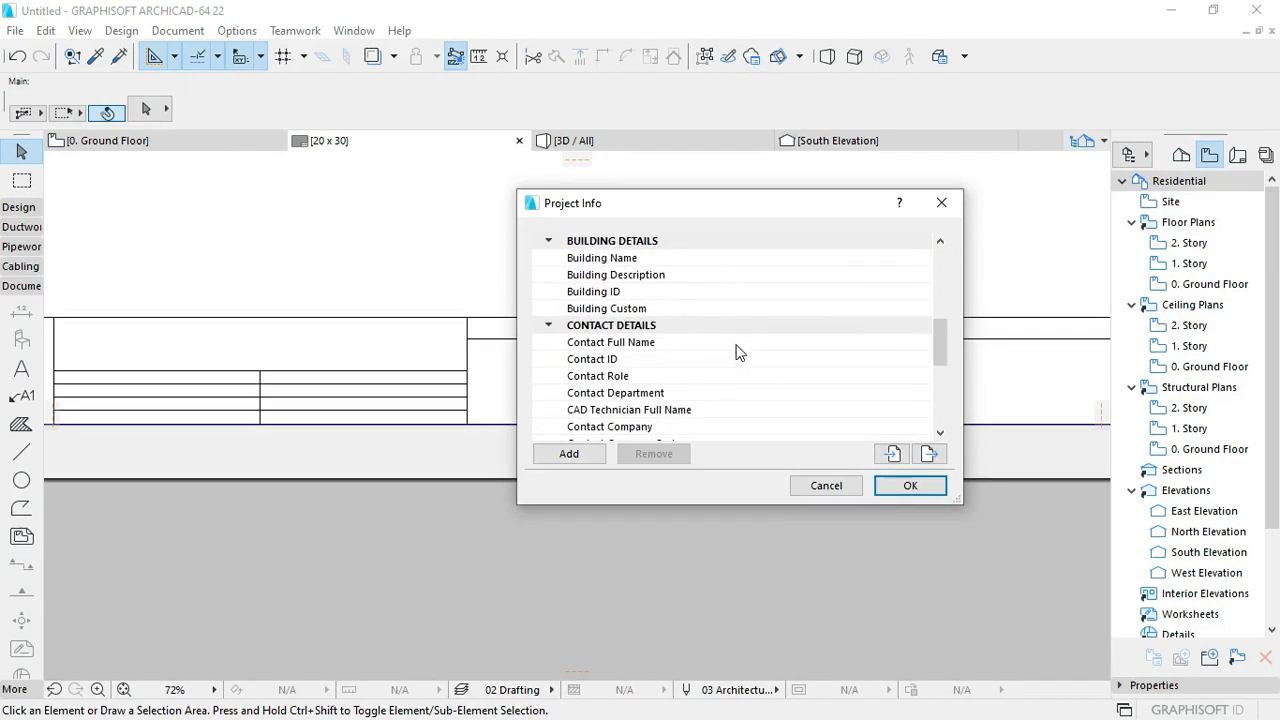
pyautogui.scroll(-5, 636, 333)
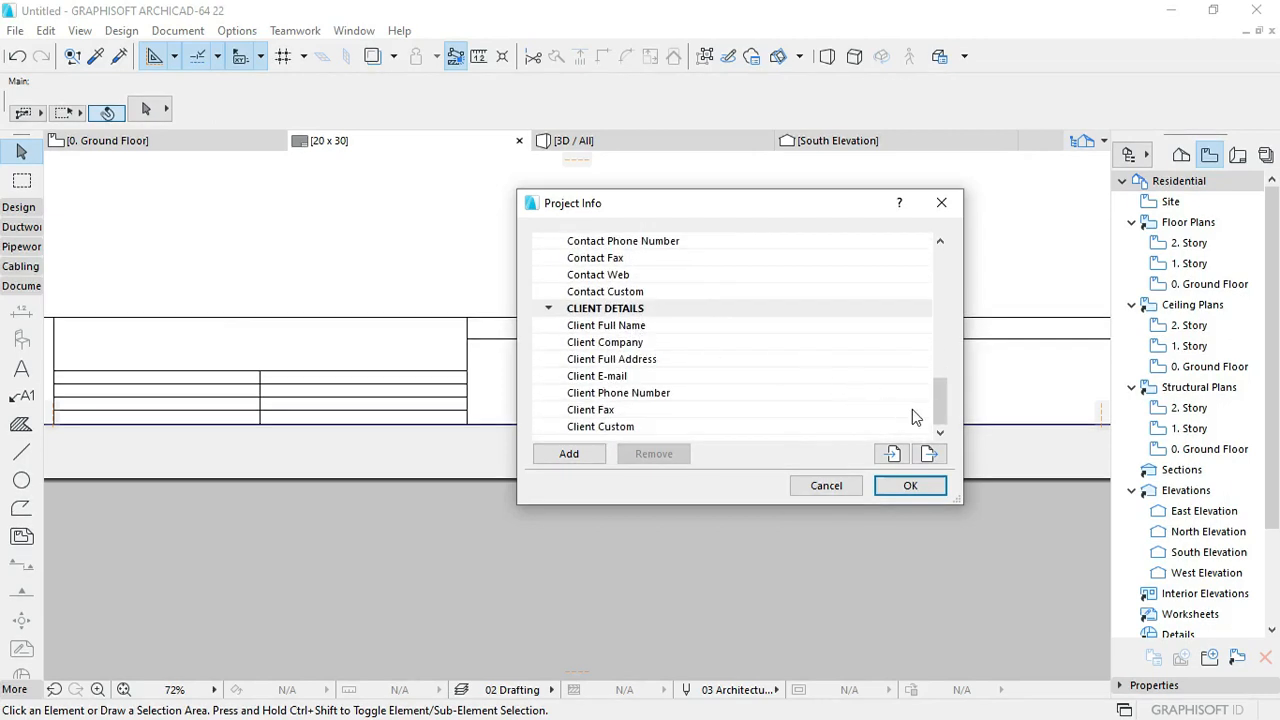
pyautogui.scroll(4, 596, 318)
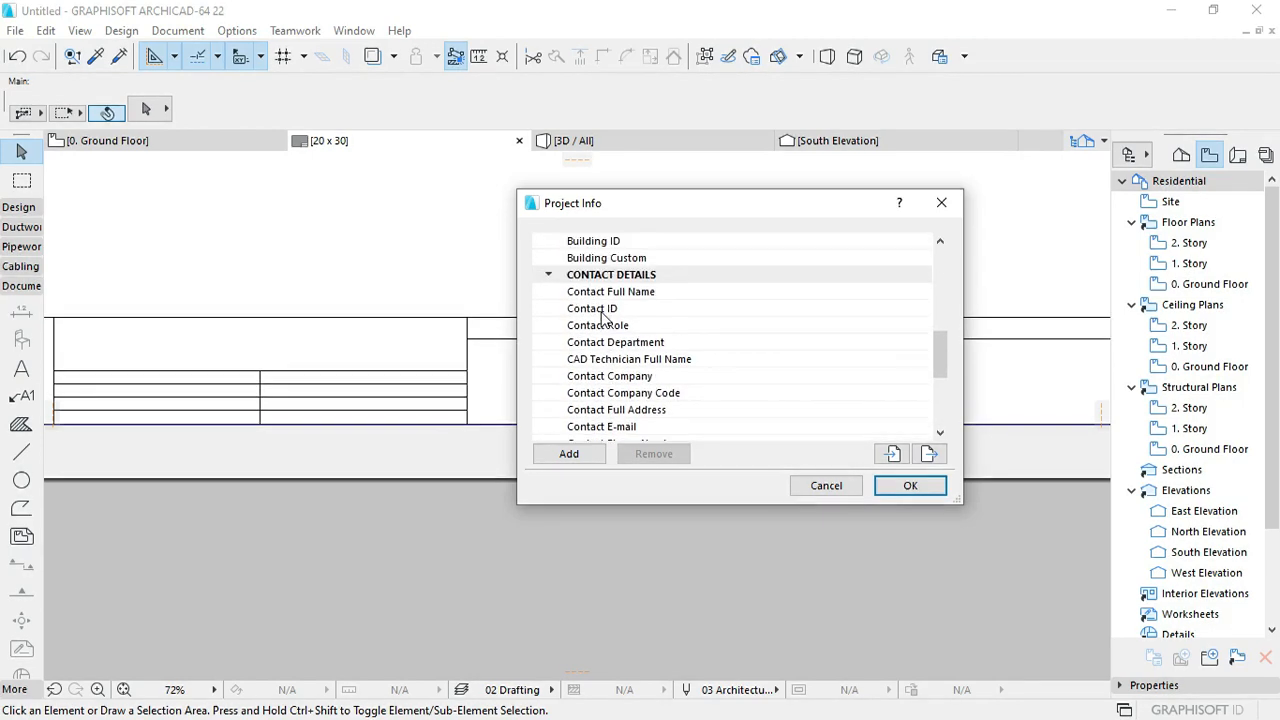
# Step: Review the project, site, building and contact fields in Project Info and close it without making changes
pyautogui.scroll(2, 700, 311)
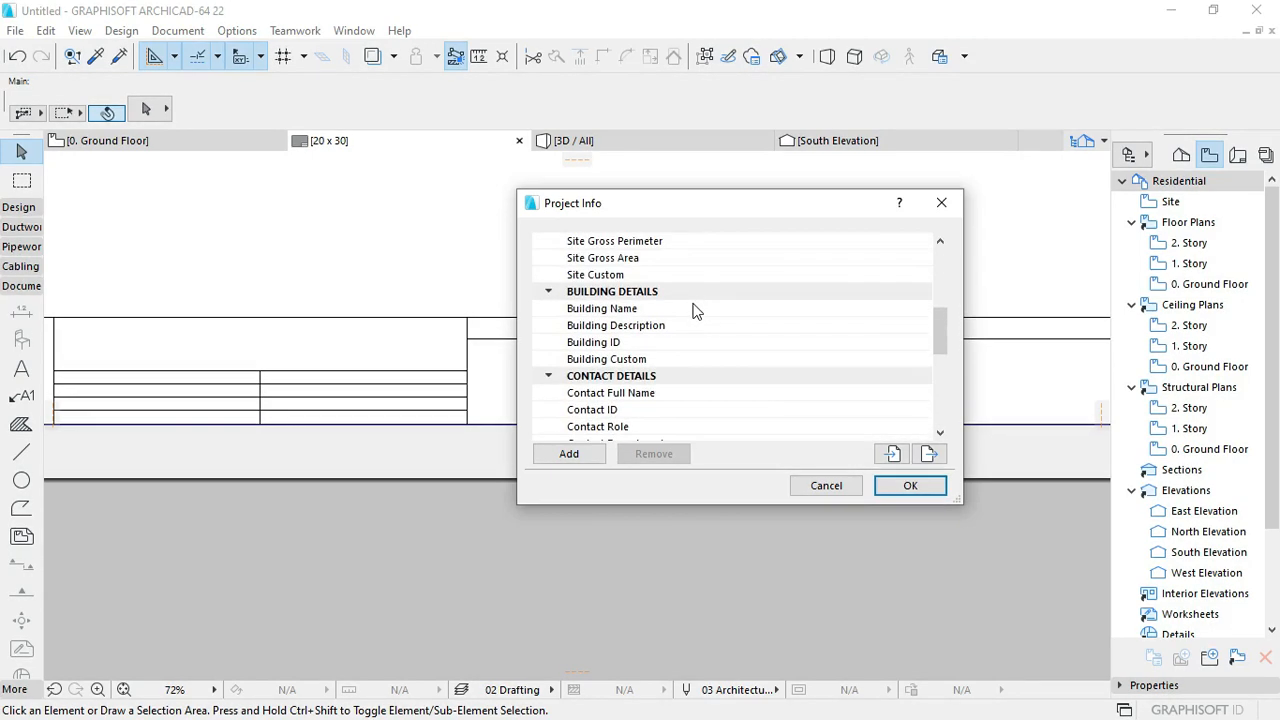
pyautogui.scroll(3, 685, 318)
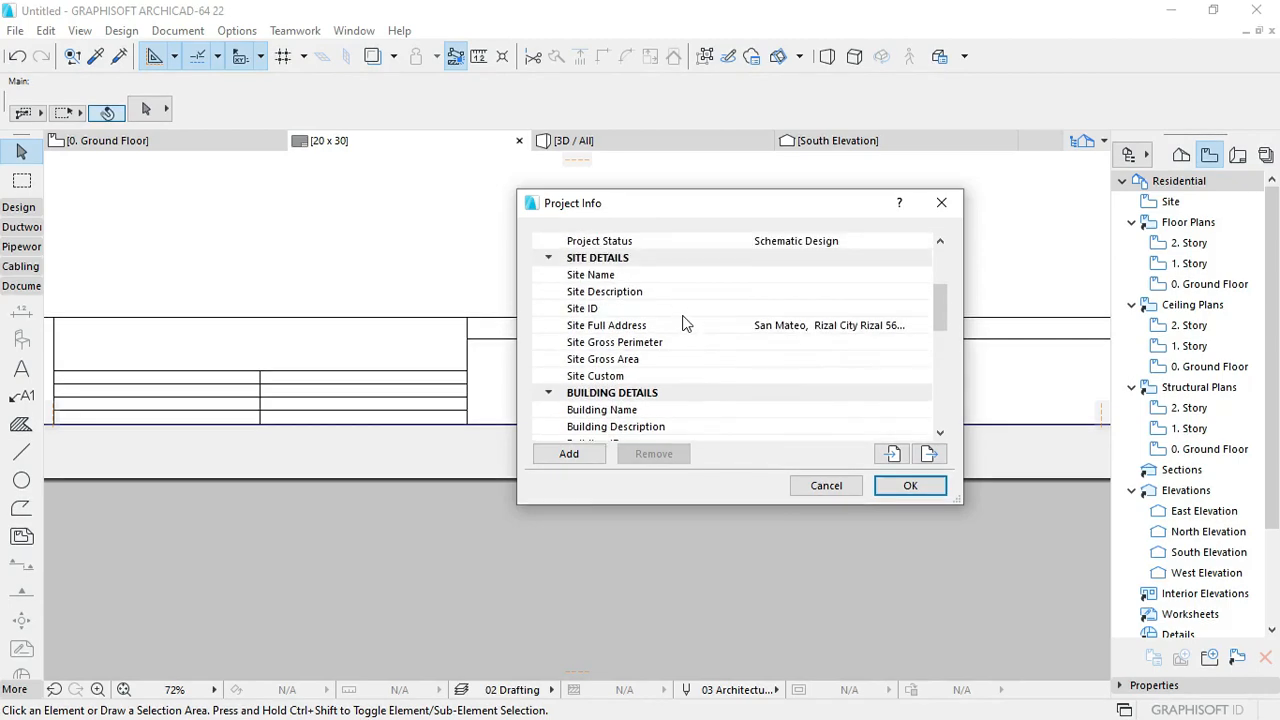
pyautogui.scroll(2, 684, 323)
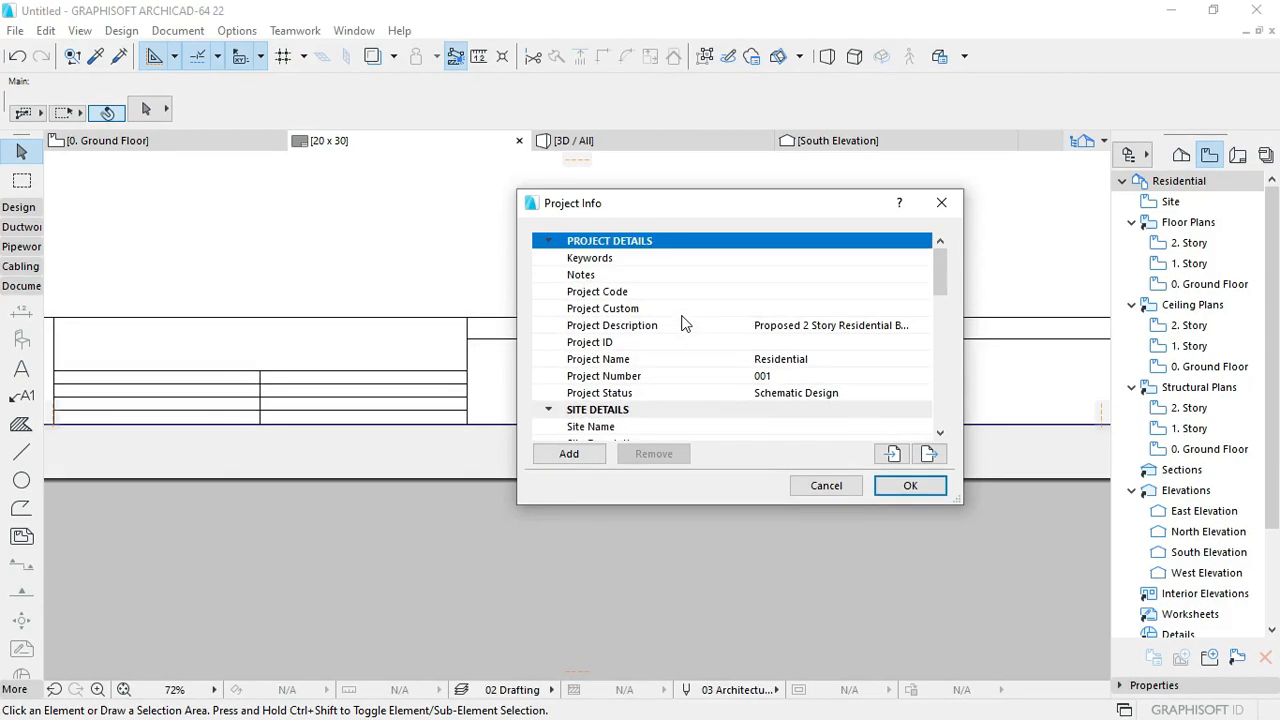
pyautogui.scroll(-5, 684, 323)
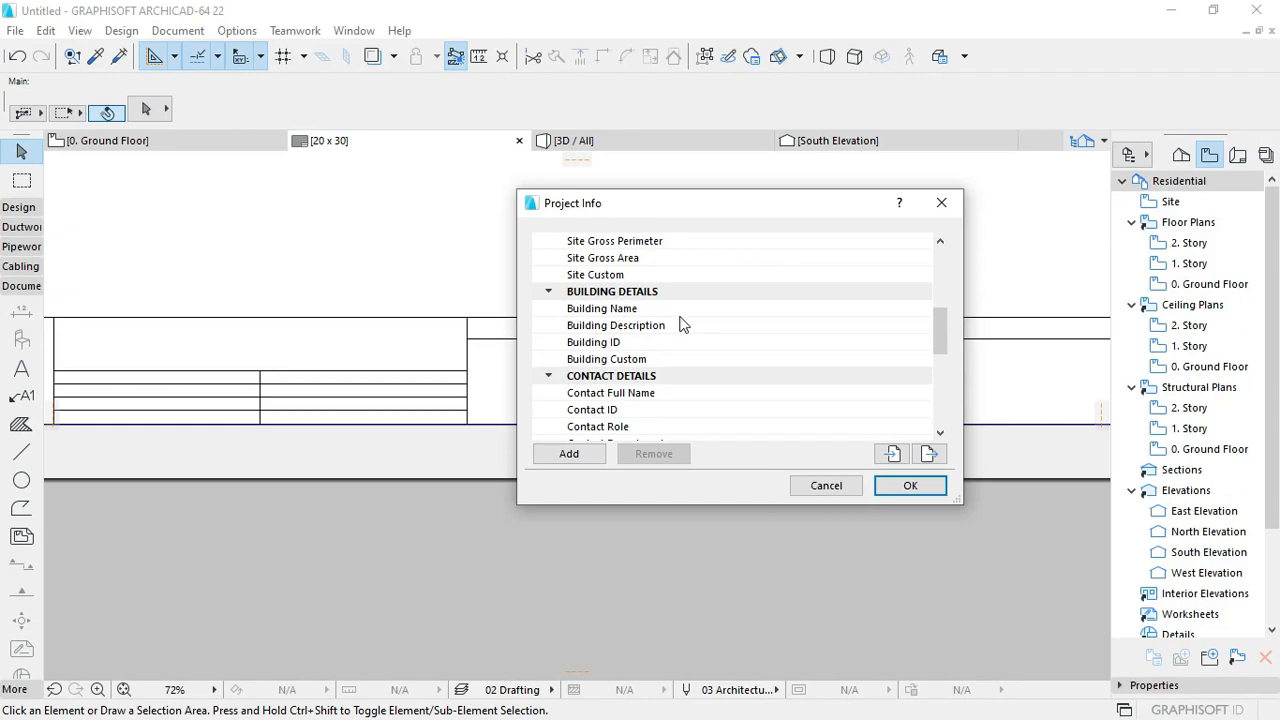
pyautogui.scroll(-2, 682, 323)
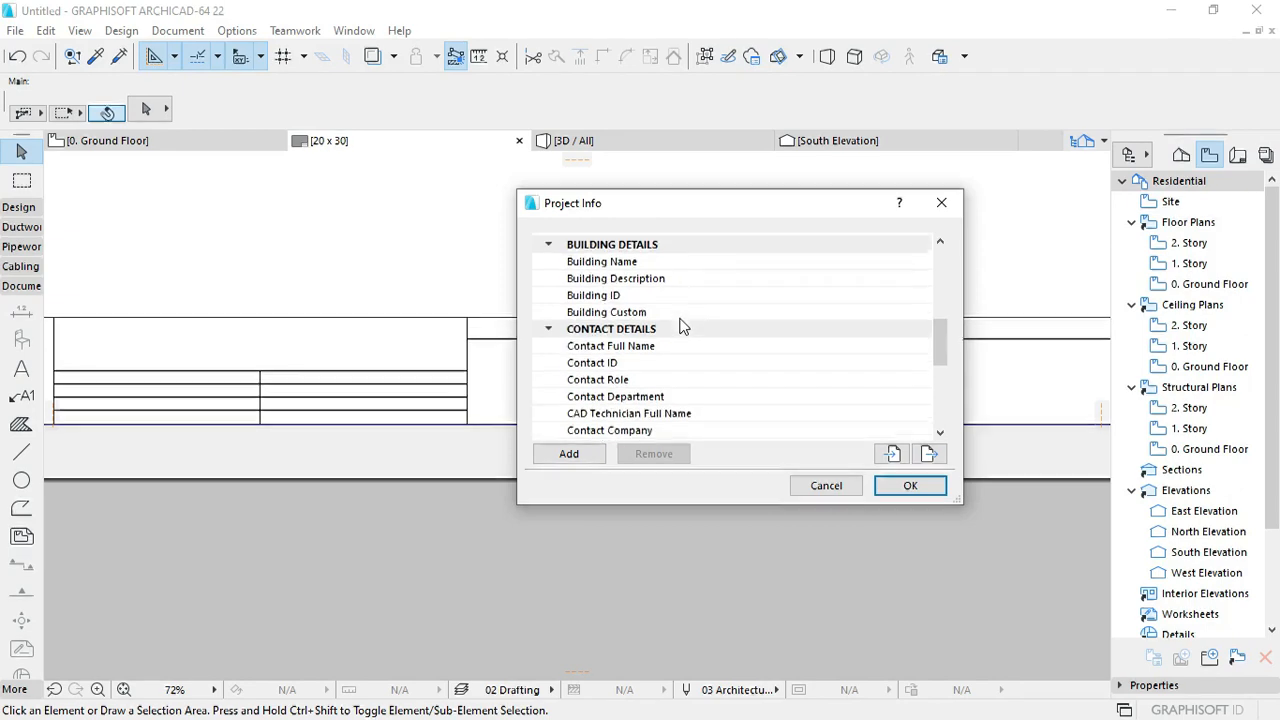
pyautogui.click(711, 297)
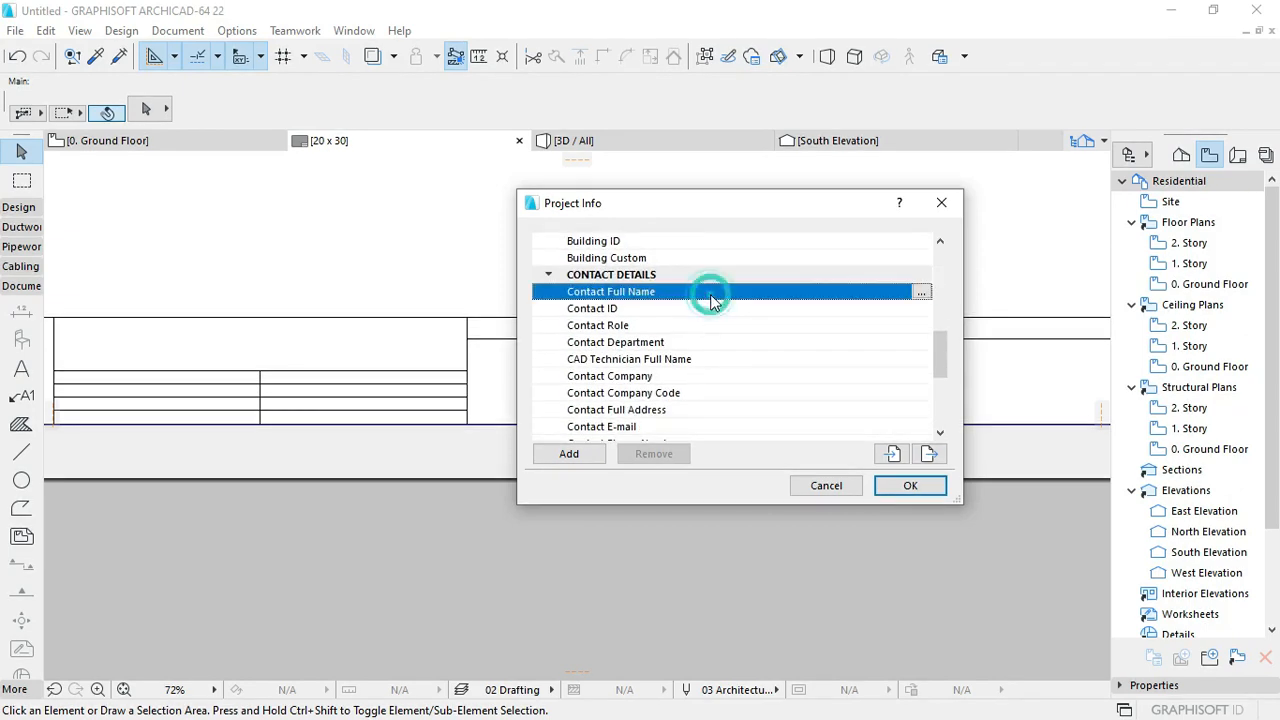
pyautogui.click(921, 291)
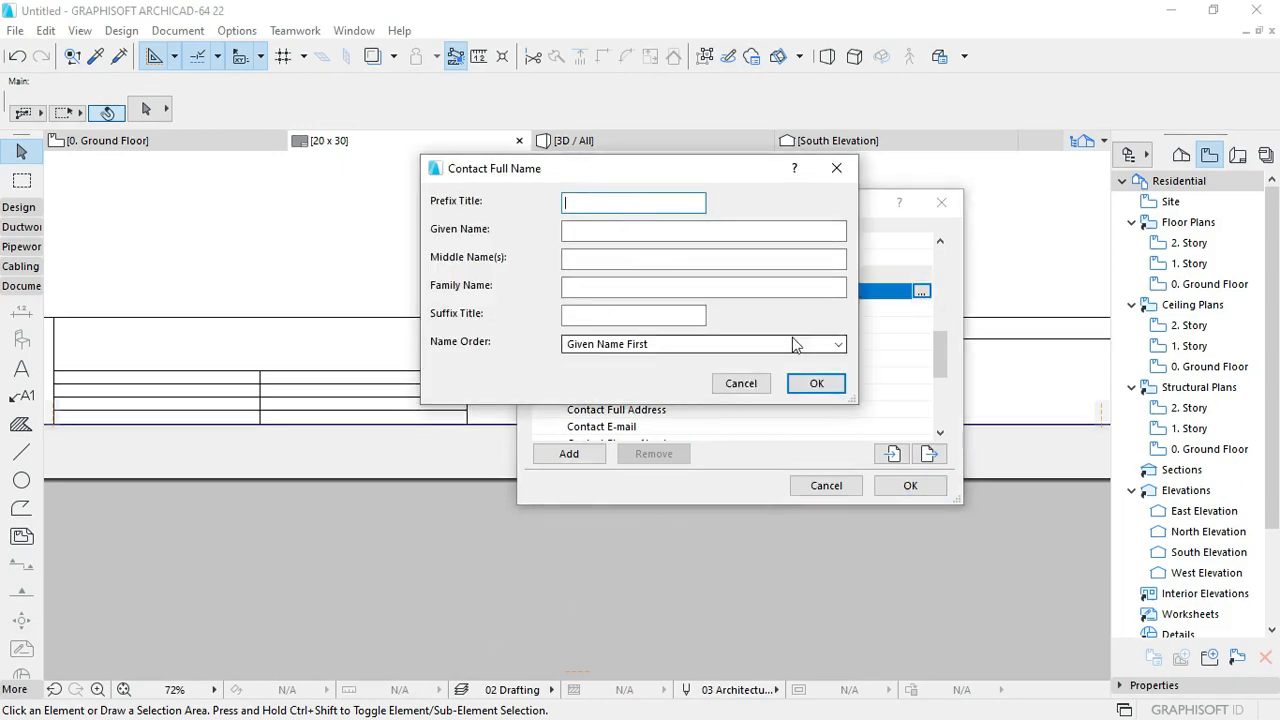
pyautogui.click(836, 168)
pyautogui.click(941, 202)
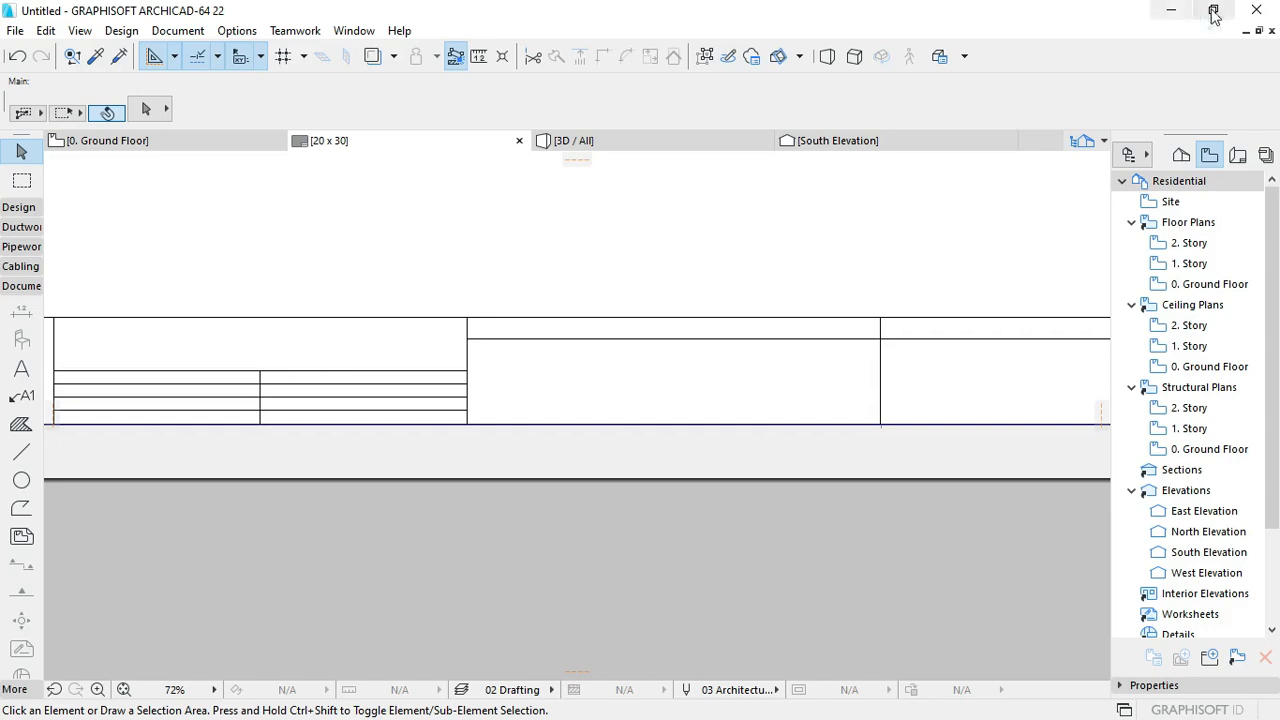
# Step: Shrink the Archicad window, bring up the TUTORIAL 1 notes in Notepad beside it, and return to Archicad
pyautogui.click(1199, 9)
pyautogui.moveTo(165, 710)
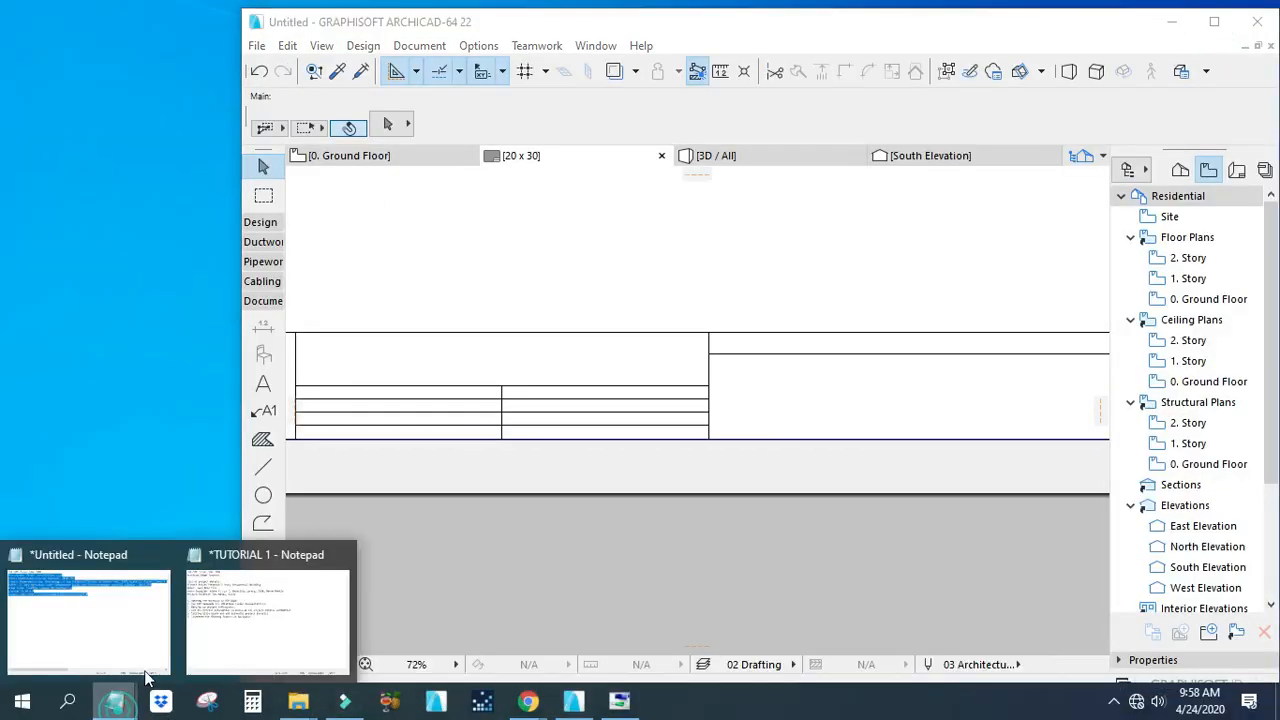
pyautogui.click(215, 543)
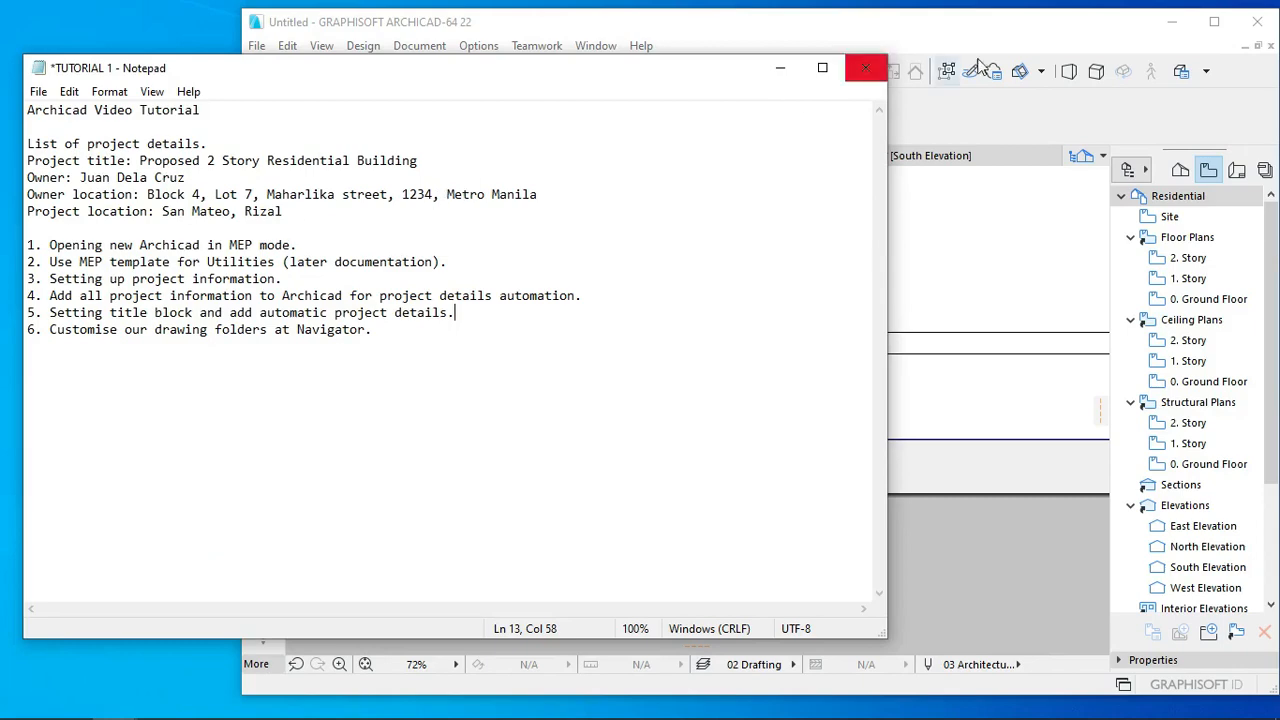
pyautogui.click(1023, 225)
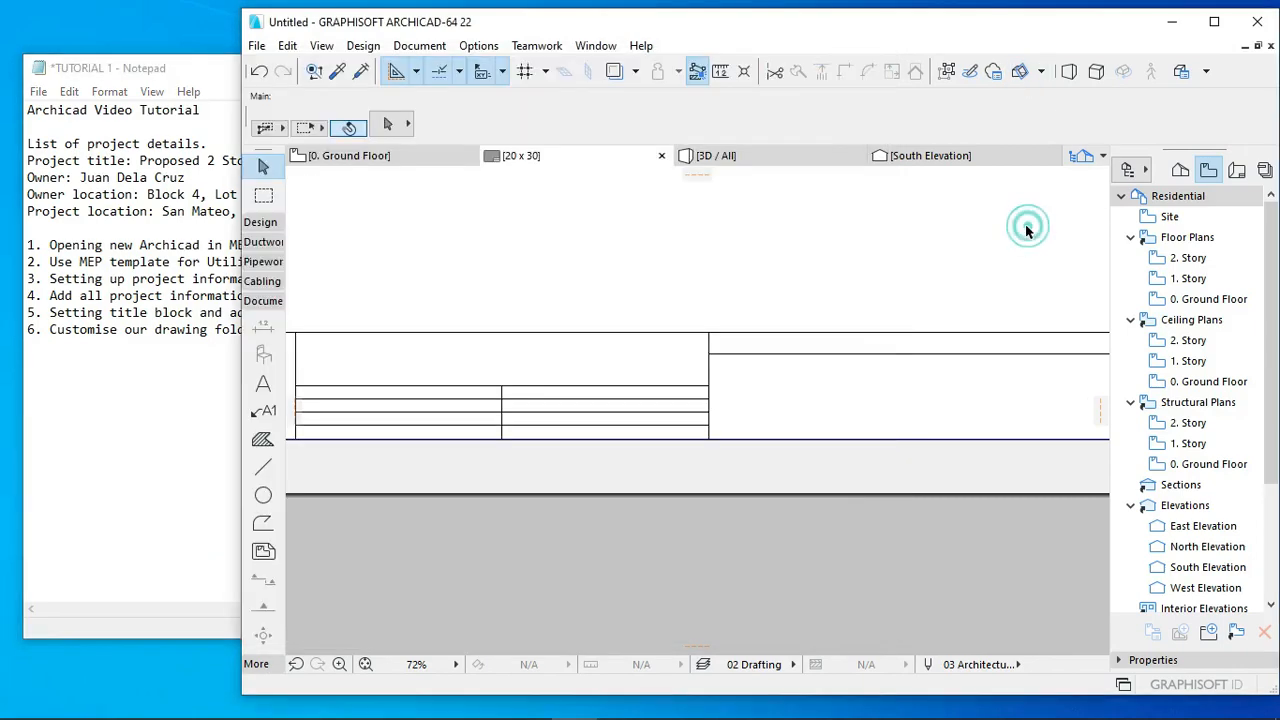
# Step: Fill in the Contact Full Name in the Residential project's Project Info with prefix title Ar. and the contact's given and family names
pyautogui.rightClick(1172, 200)
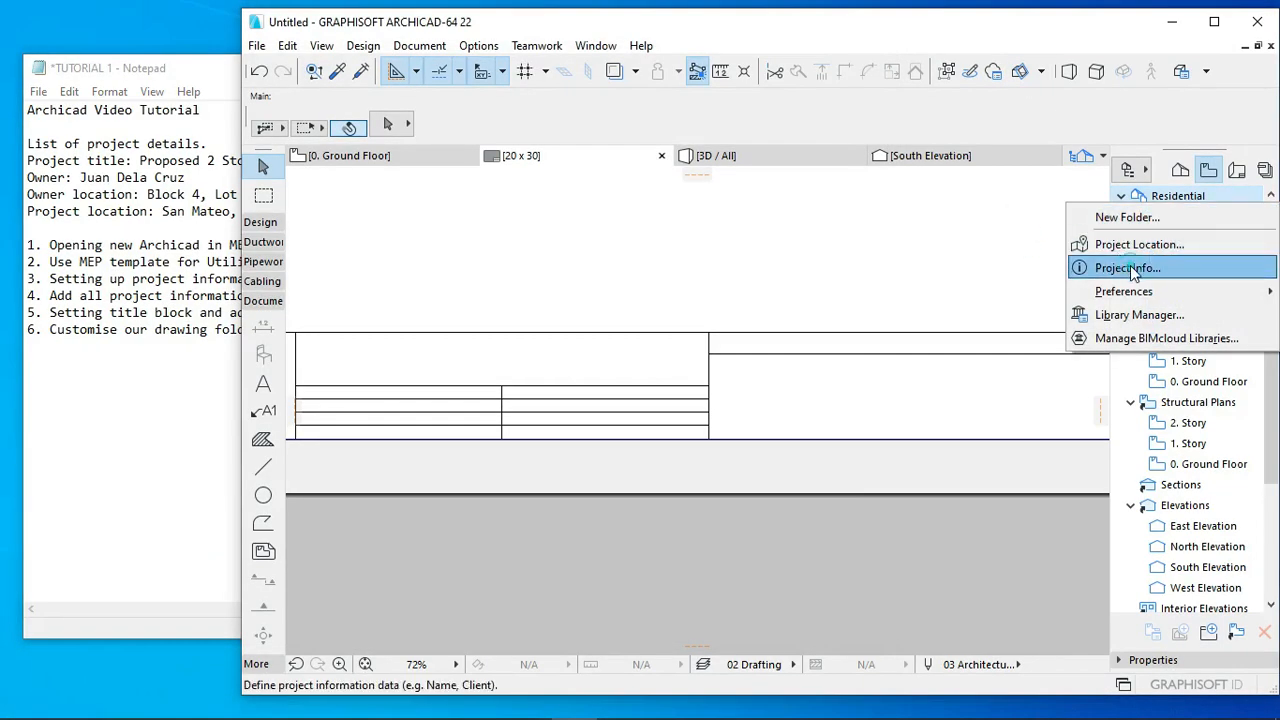
pyautogui.click(1130, 268)
pyautogui.scroll(-5, 699, 389)
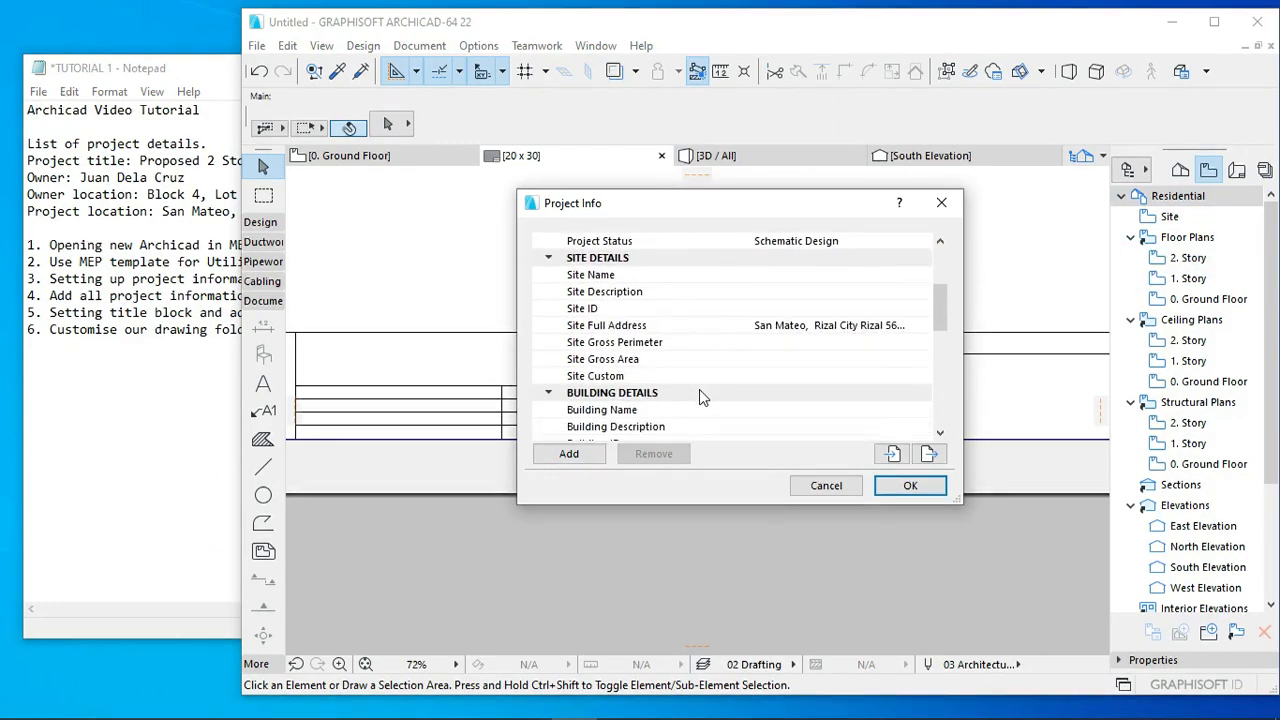
pyautogui.scroll(-2, 699, 397)
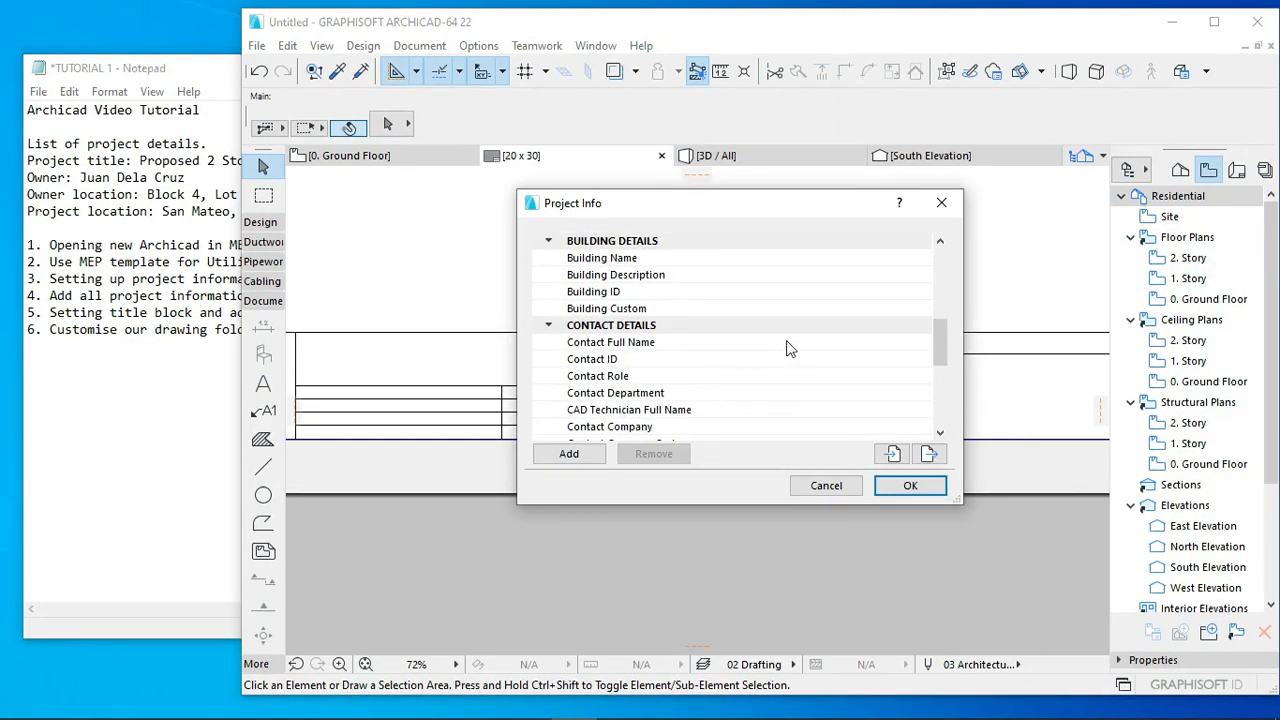
pyautogui.click(805, 345)
pyautogui.click(921, 343)
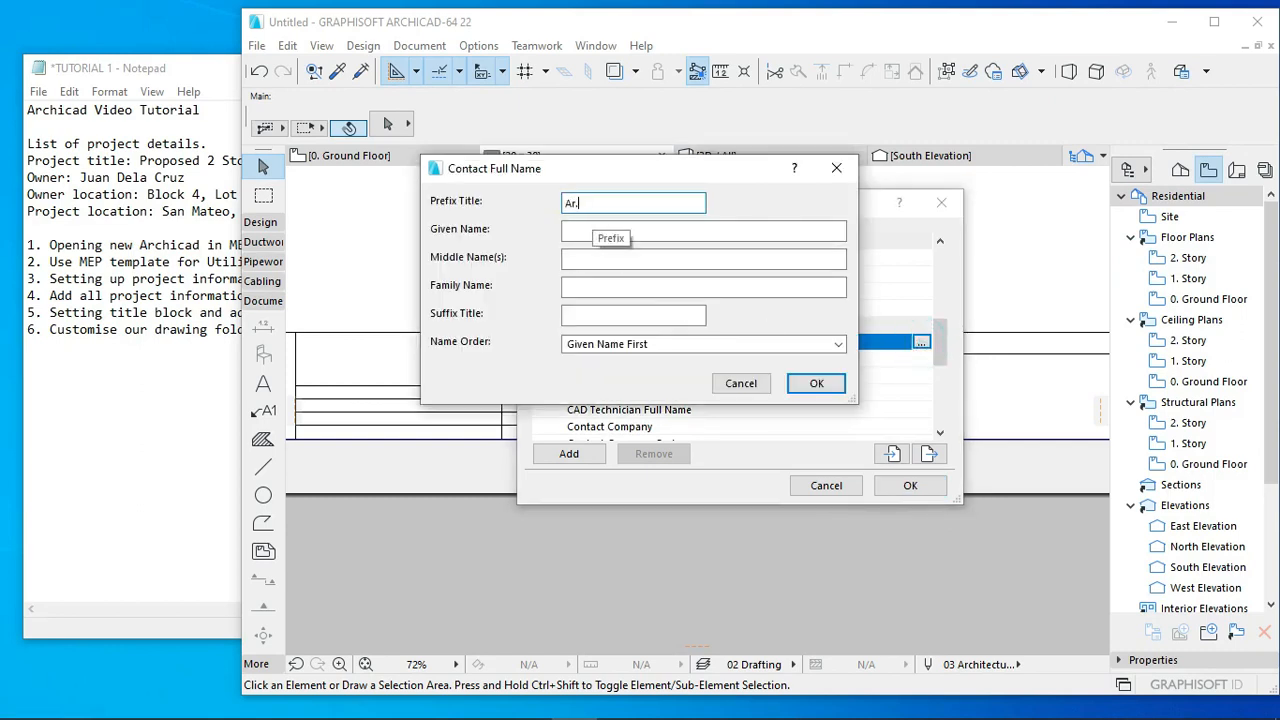
pyautogui.write('Ar.')
pyautogui.click(575, 230)
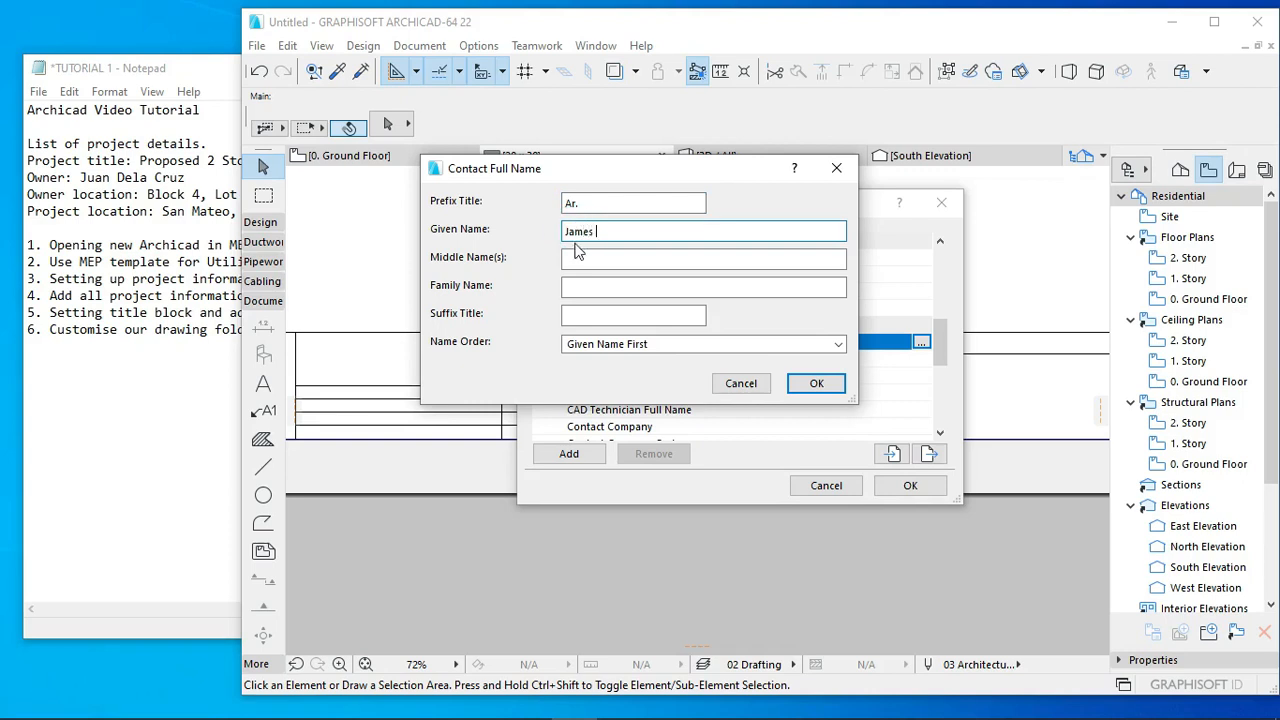
pyautogui.click(580, 288)
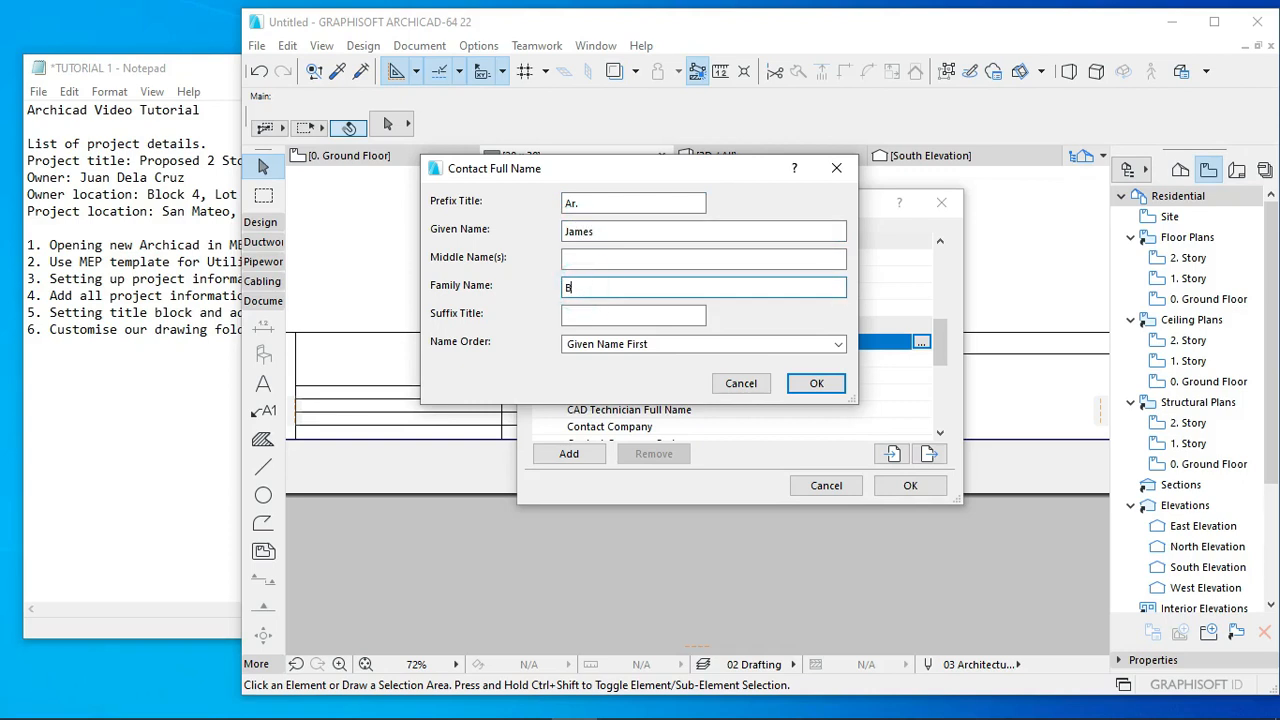
pyautogui.click(672, 346)
pyautogui.click(638, 318)
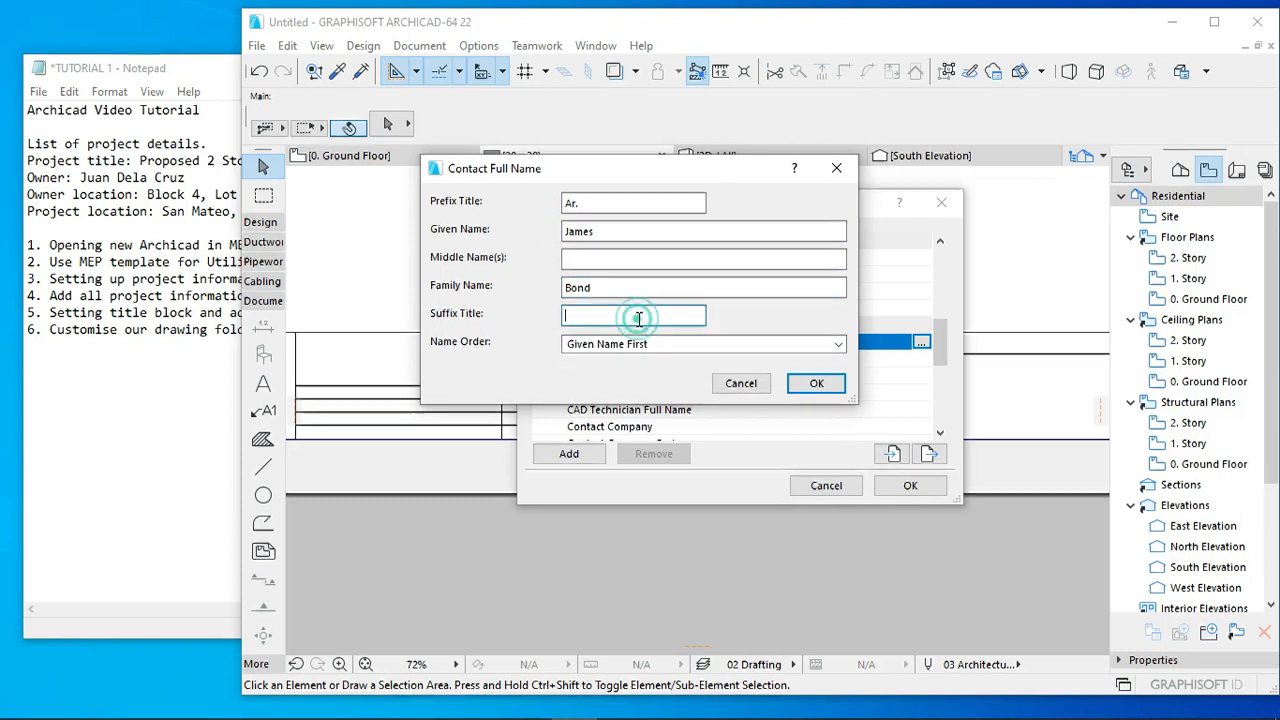
pyautogui.click(815, 386)
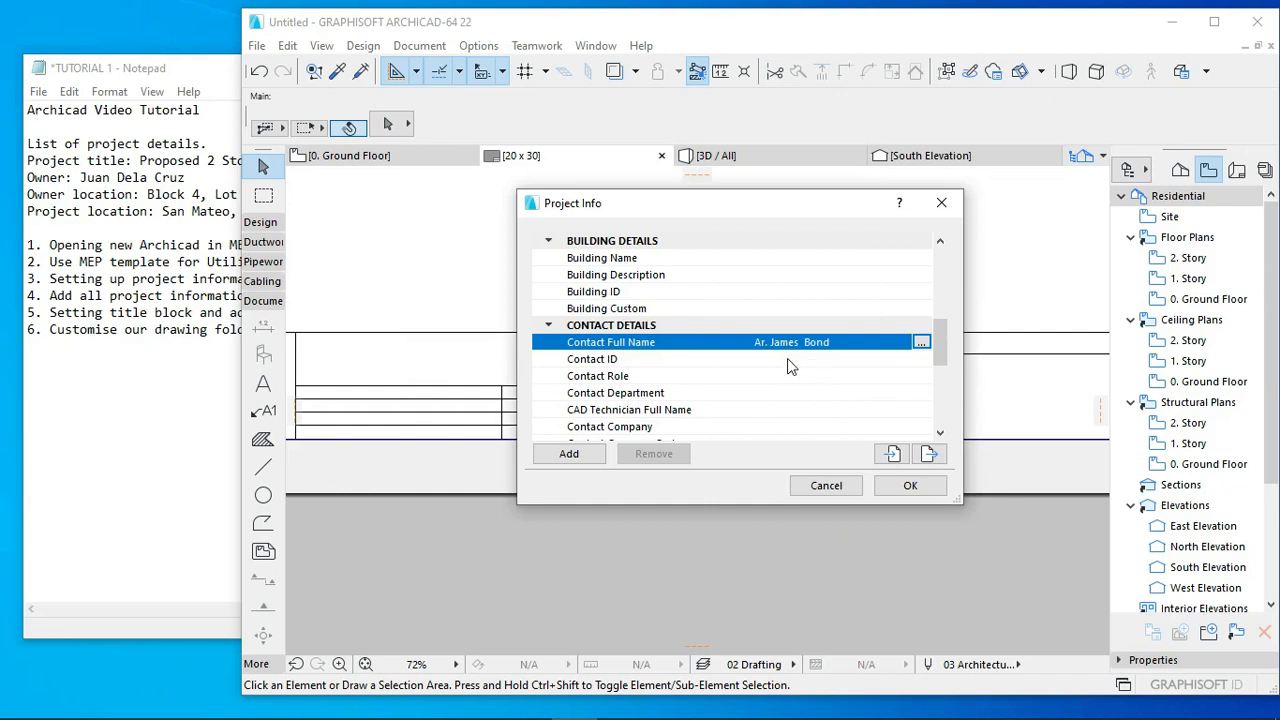
# Step: Enter the contact's e-mail address and phone number in the Contact Details of Project Info
pyautogui.scroll(-1, 733, 363)
pyautogui.click(703, 325)
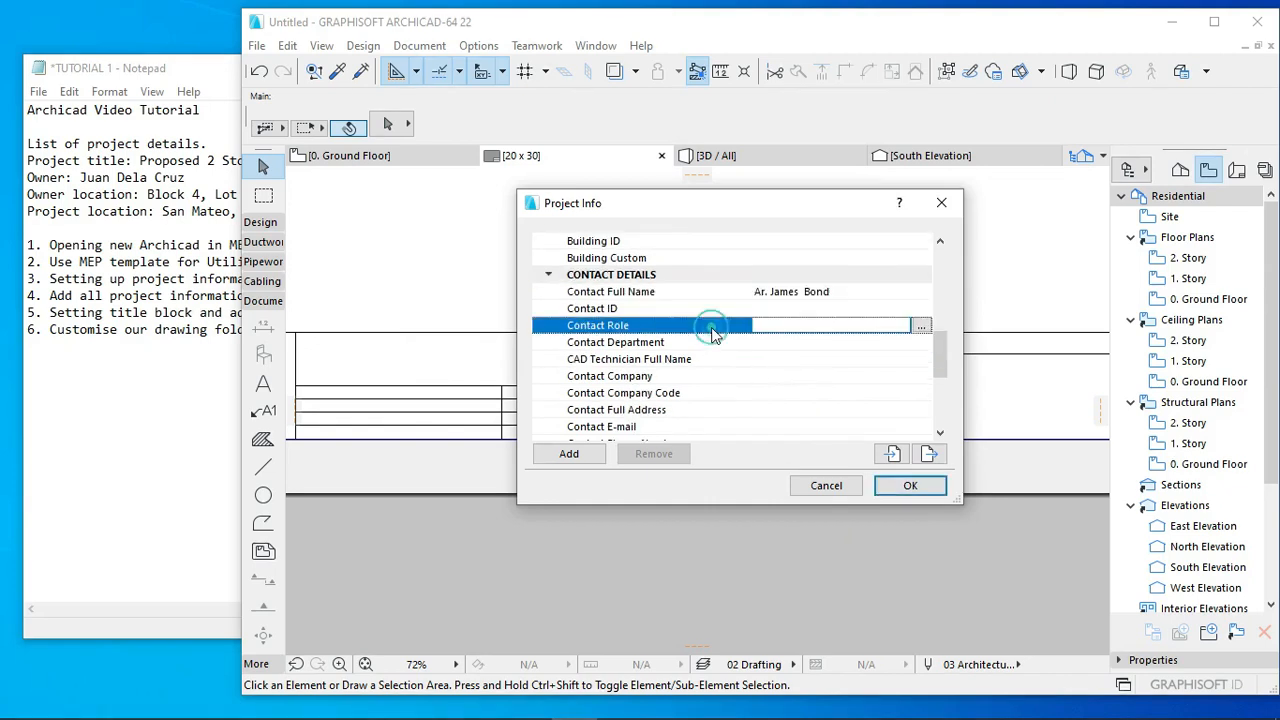
pyautogui.click(771, 308)
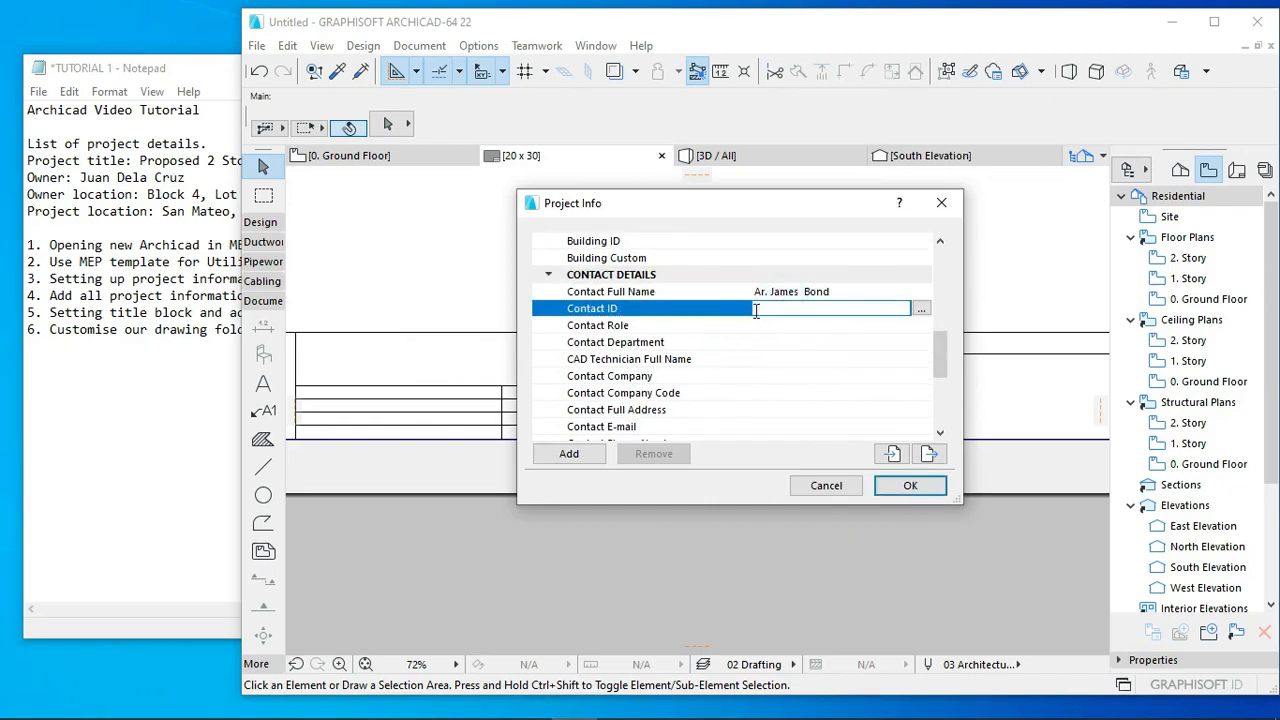
pyautogui.scroll(-1, 752, 410)
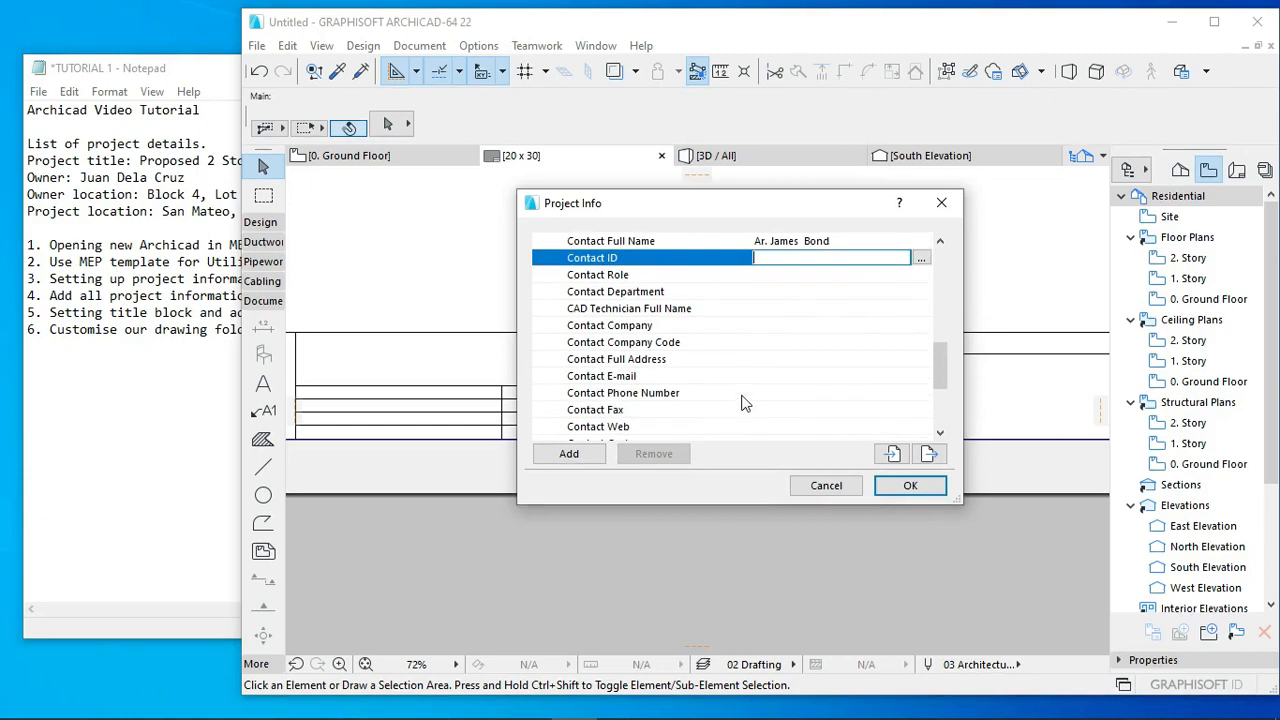
pyautogui.click(740, 375)
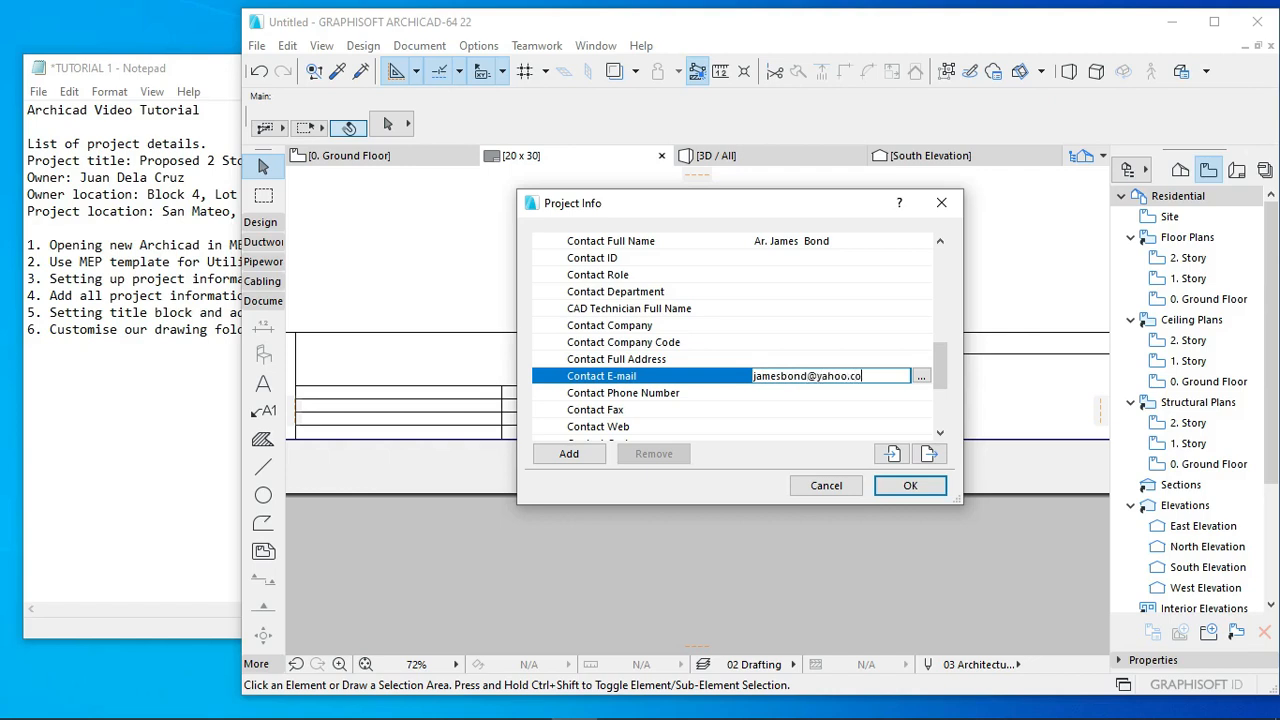
pyautogui.click(758, 390)
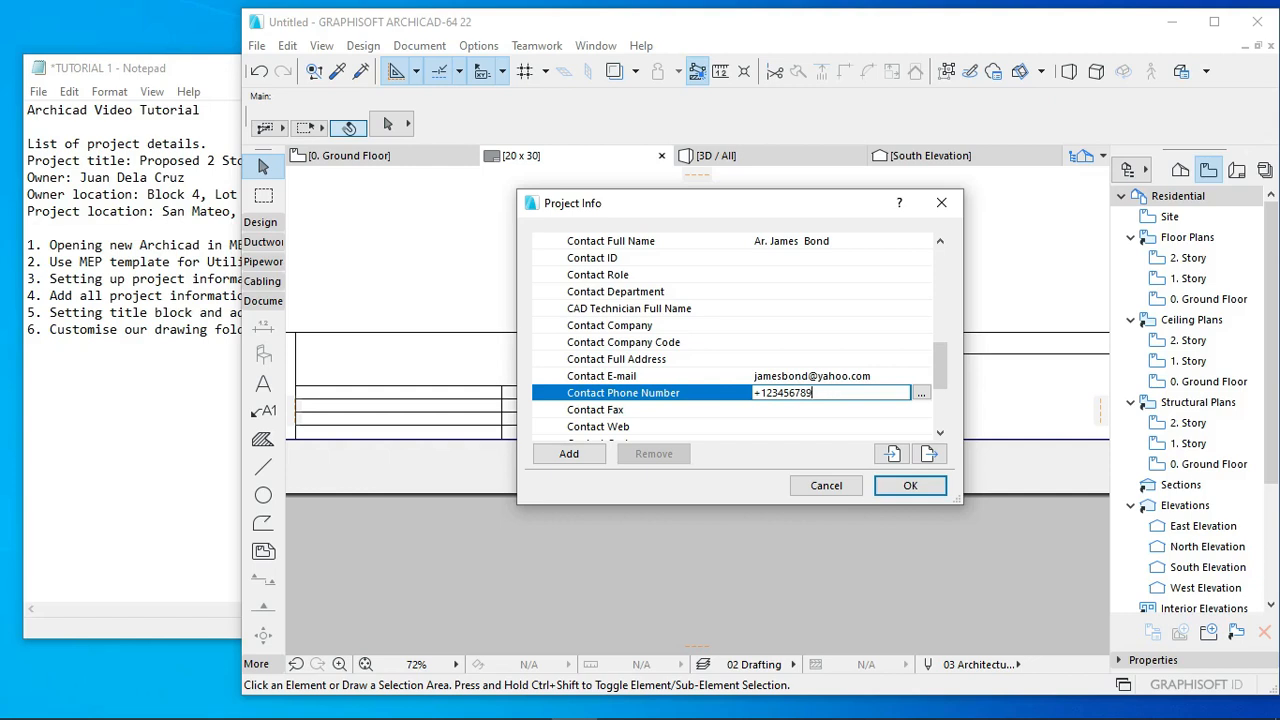
pyautogui.scroll(-1, 783, 393)
pyautogui.click(773, 377)
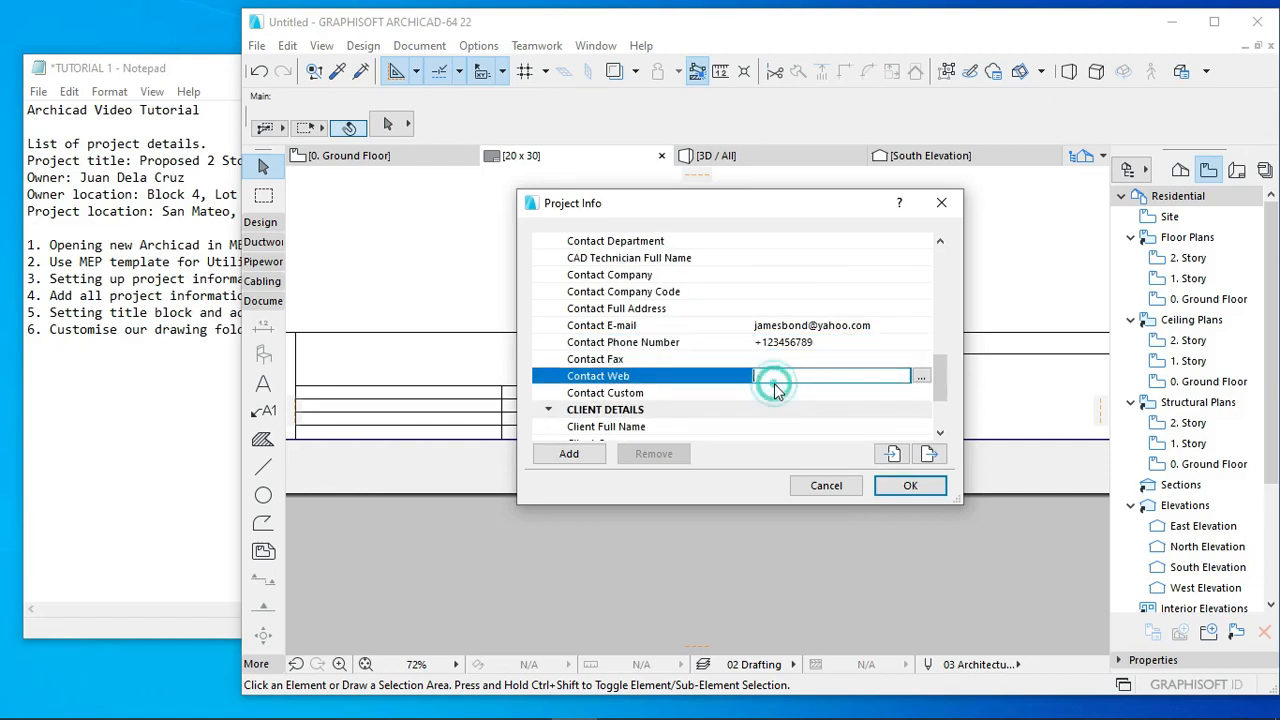
pyautogui.click(796, 359)
pyautogui.click(818, 342)
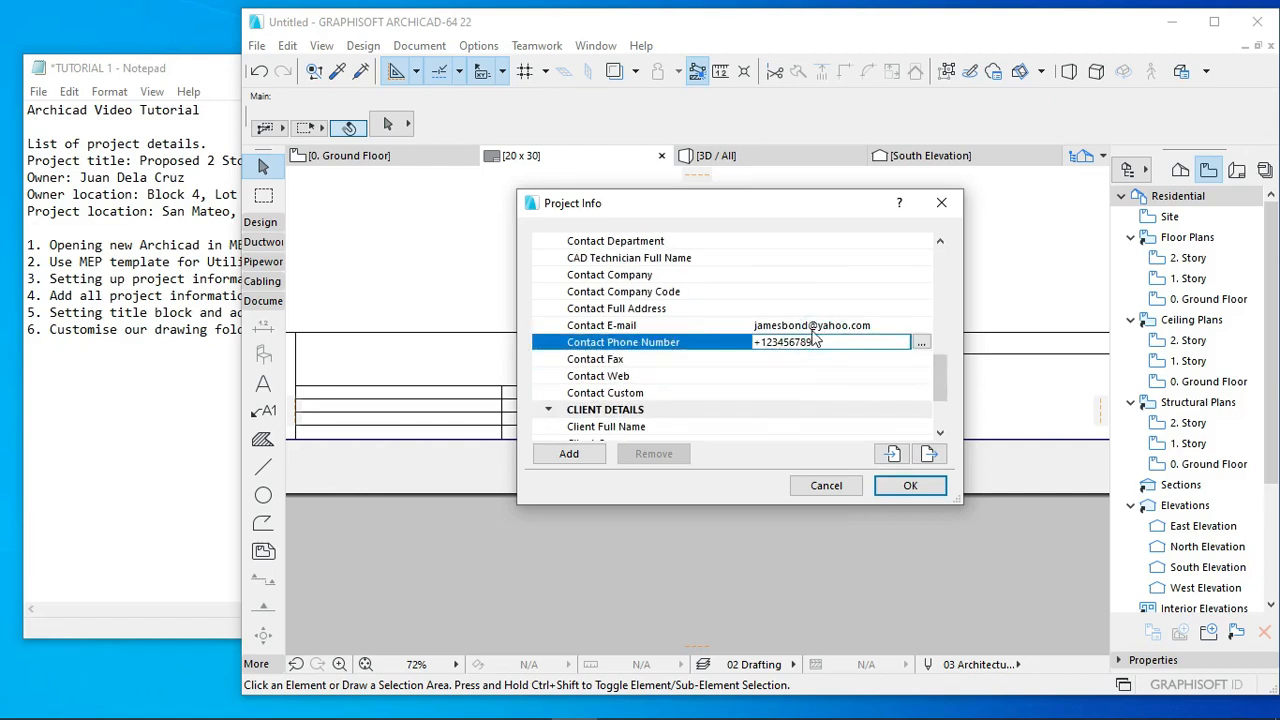
# Step: Fill in the Contact Full Address with the contact's street address, city, postal code in the State/Province field, and country
pyautogui.click(789, 309)
pyautogui.click(922, 308)
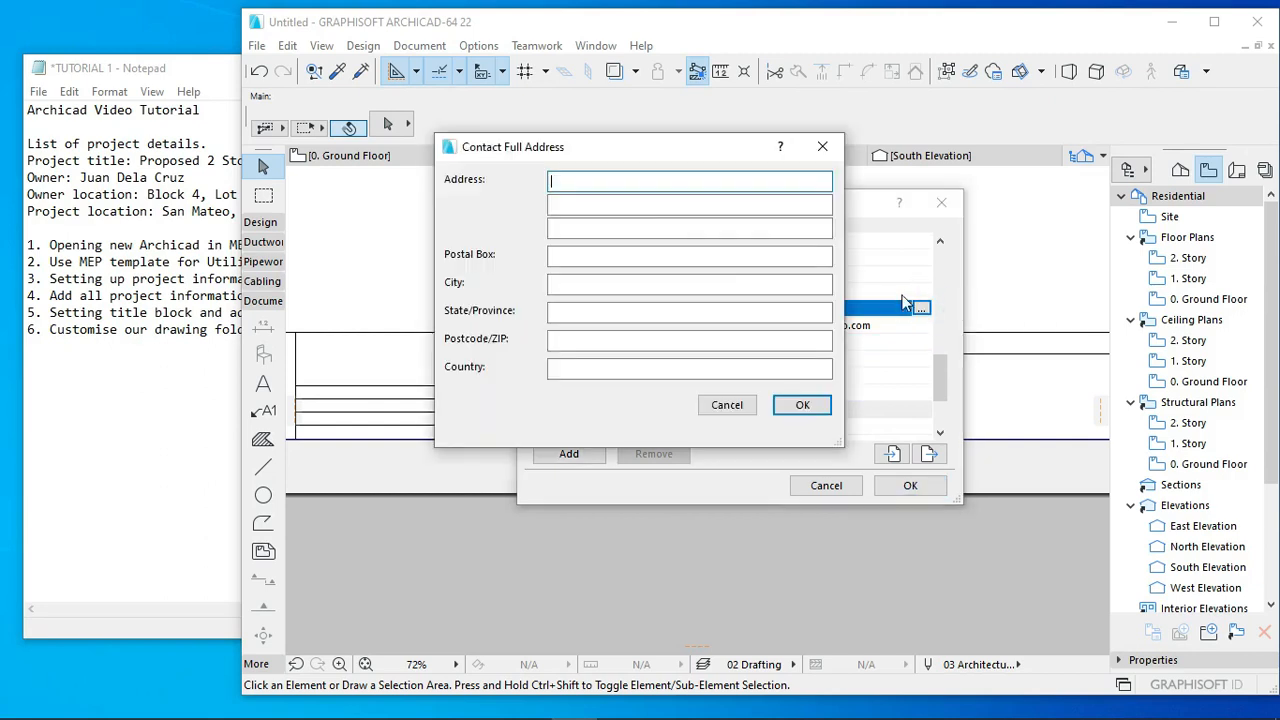
pyautogui.click(640, 189)
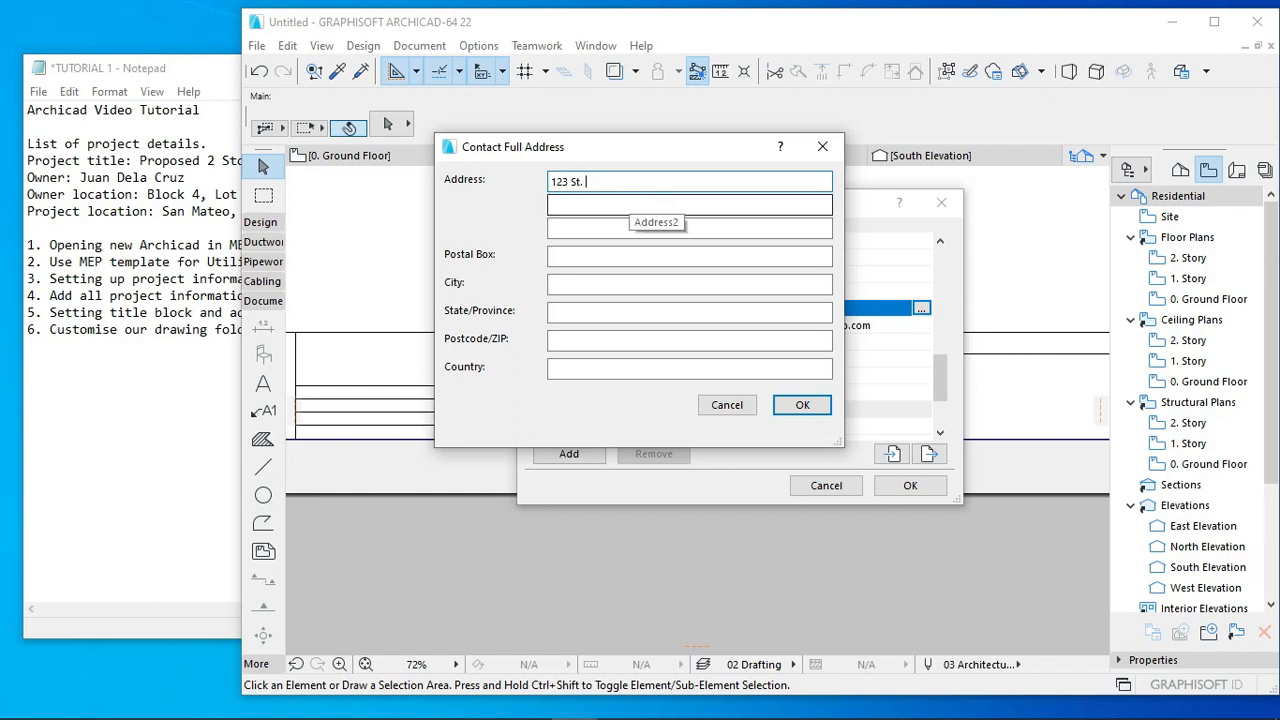
pyautogui.write('Corner')
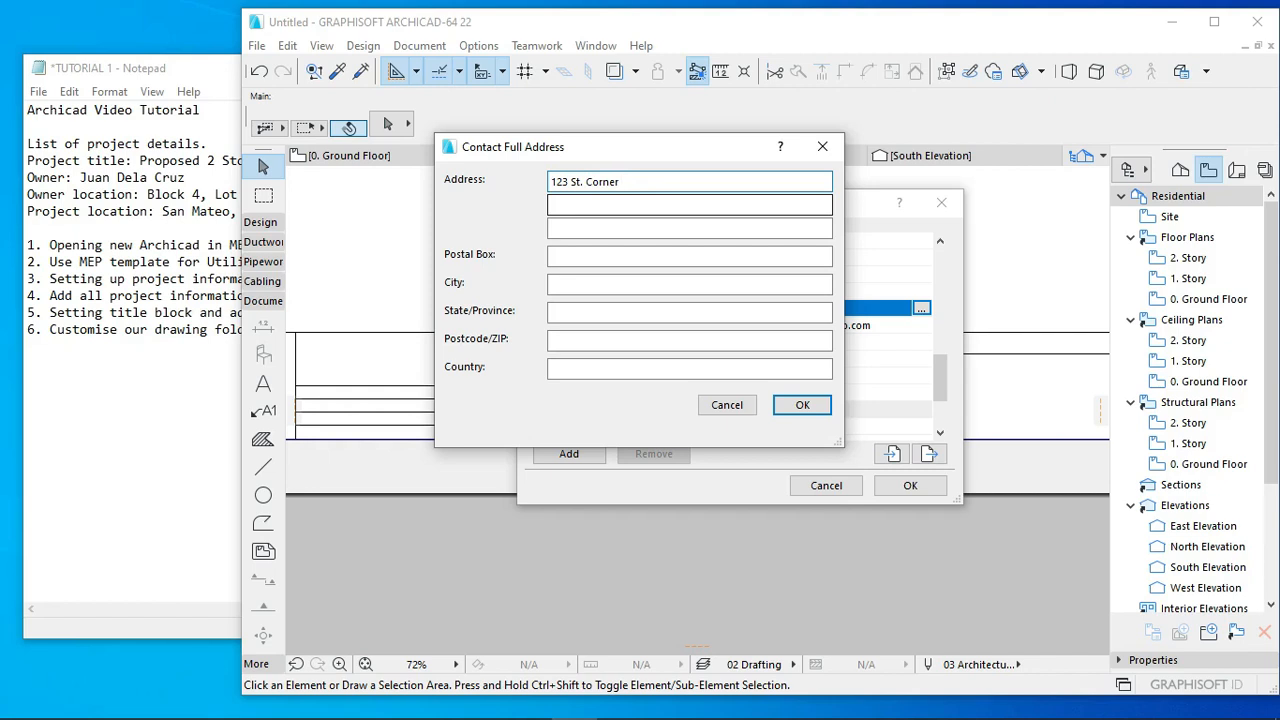
pyautogui.write('Kimito')
pyautogui.click(615, 226)
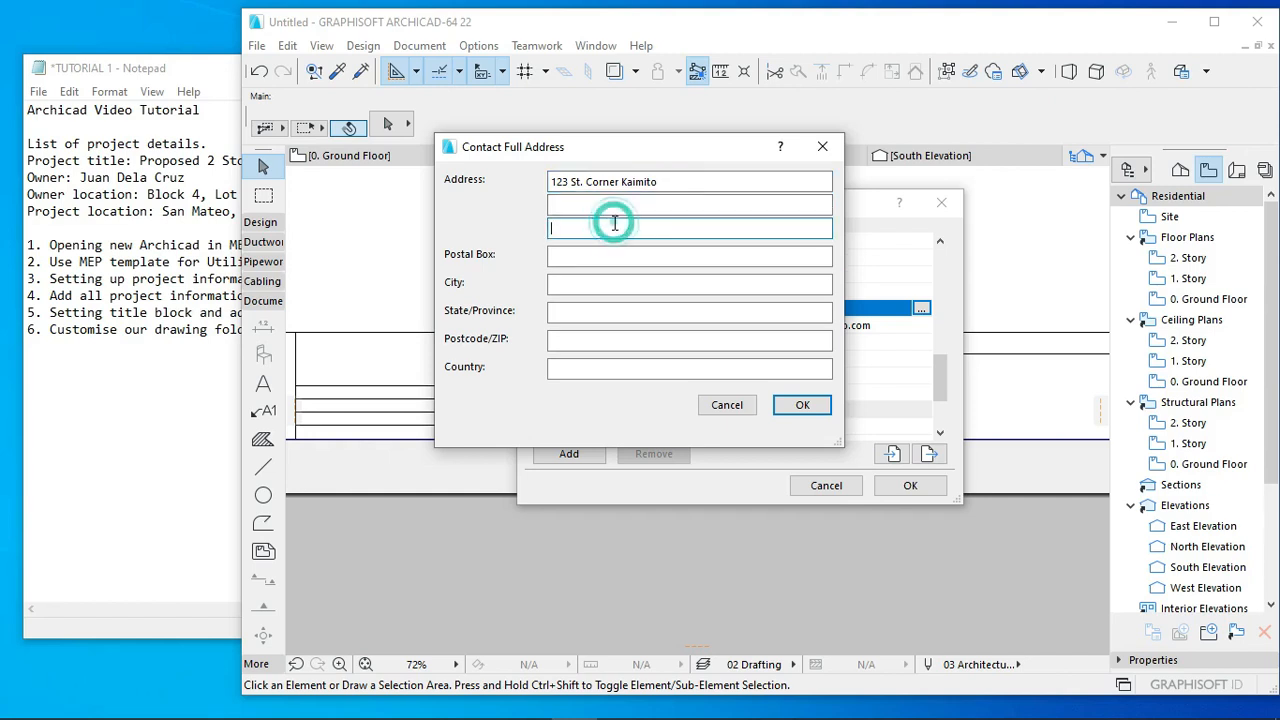
pyautogui.click(589, 284)
pyautogui.write('R')
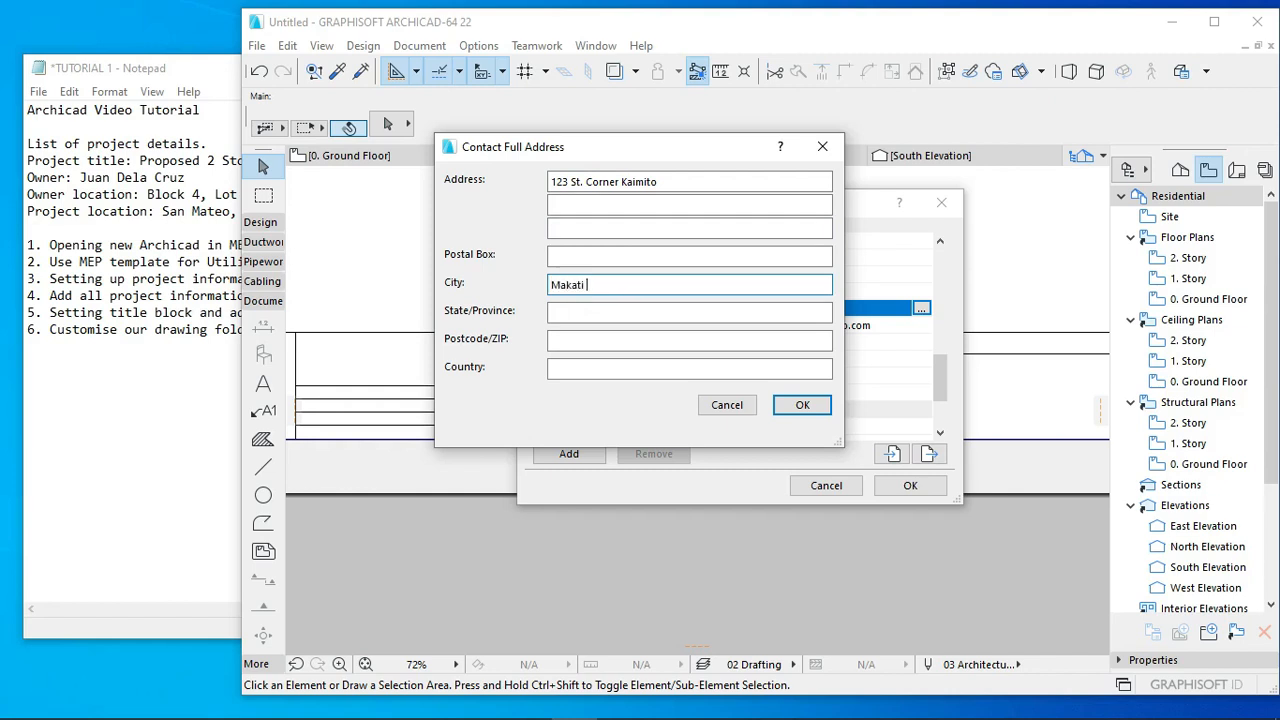
pyautogui.click(575, 313)
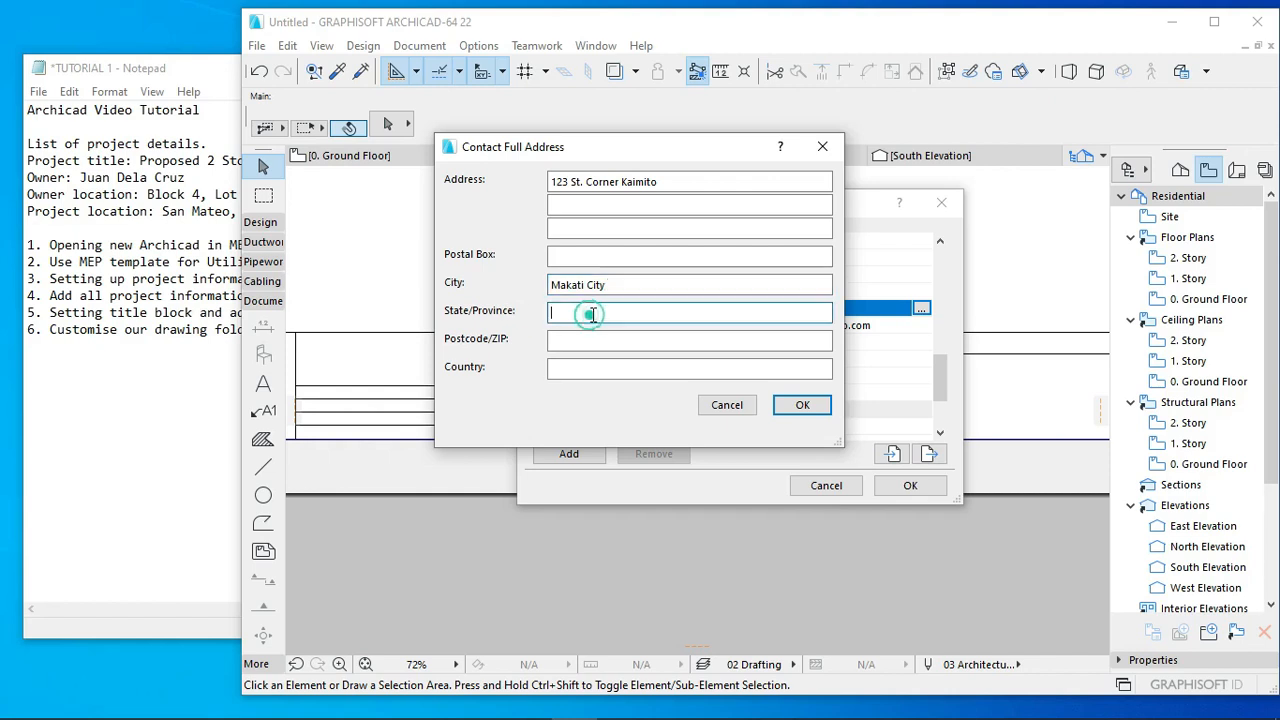
pyautogui.write('234')
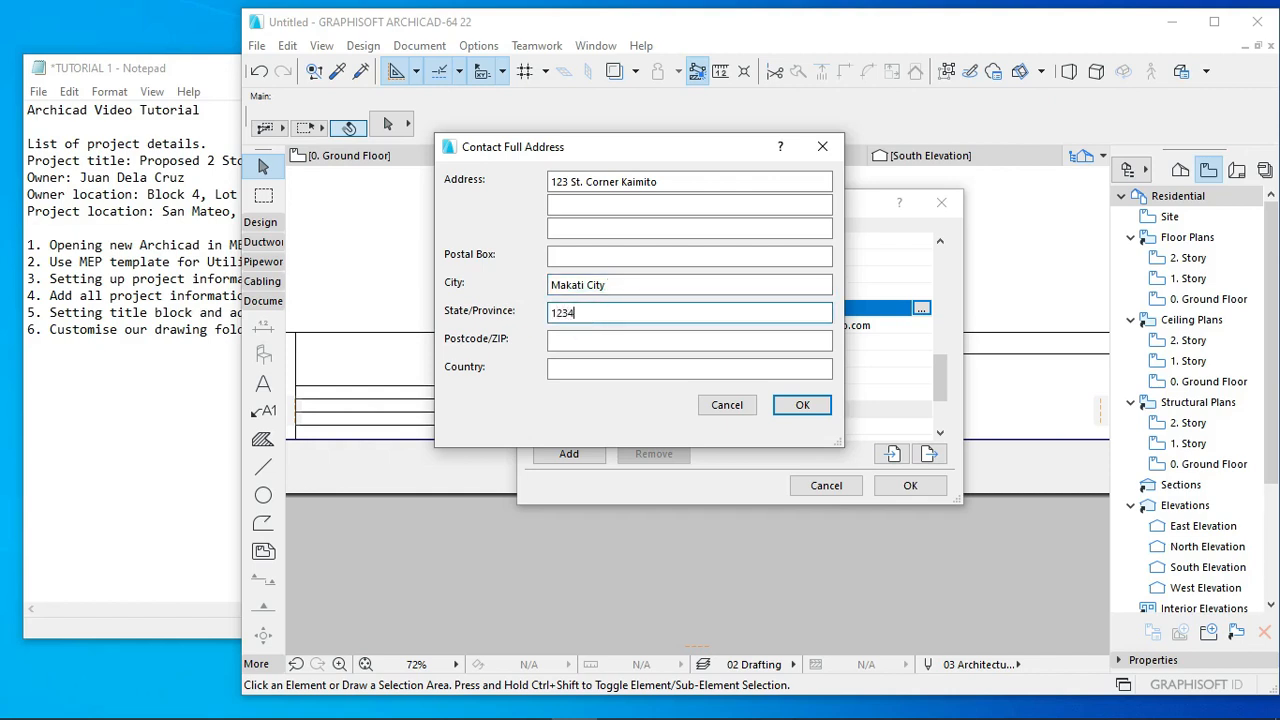
pyautogui.click(591, 368)
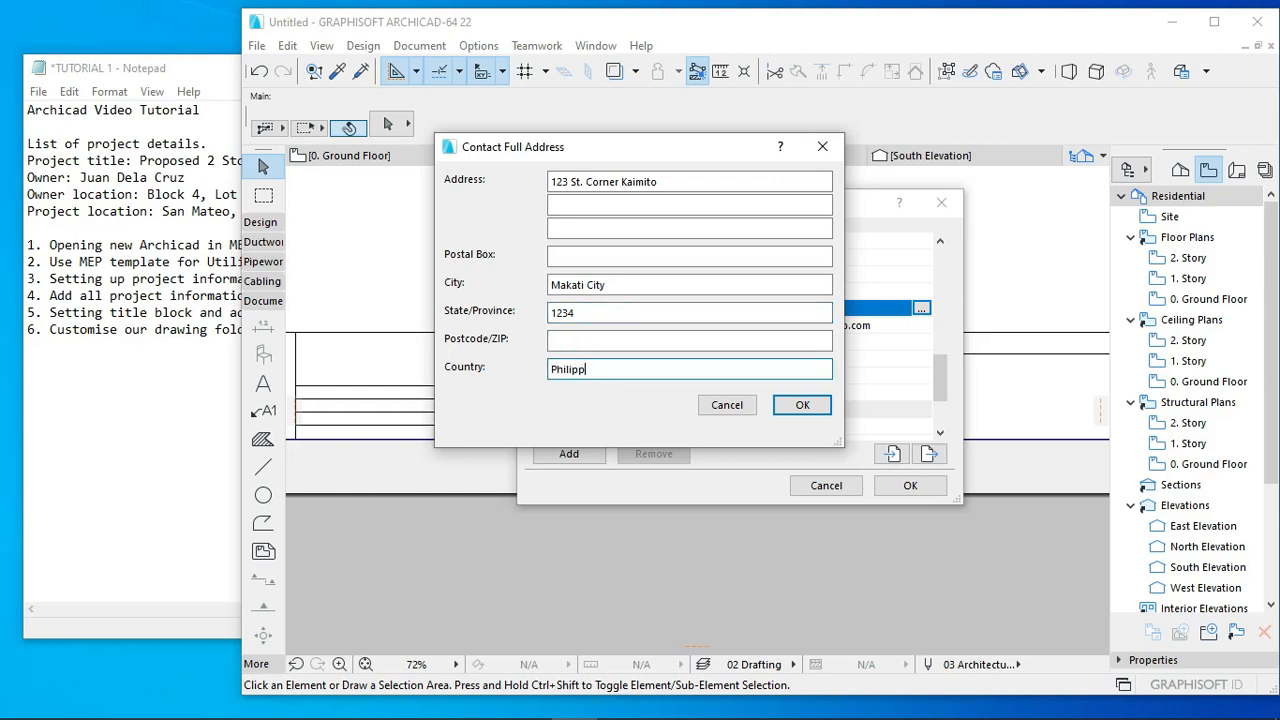
pyautogui.click(800, 406)
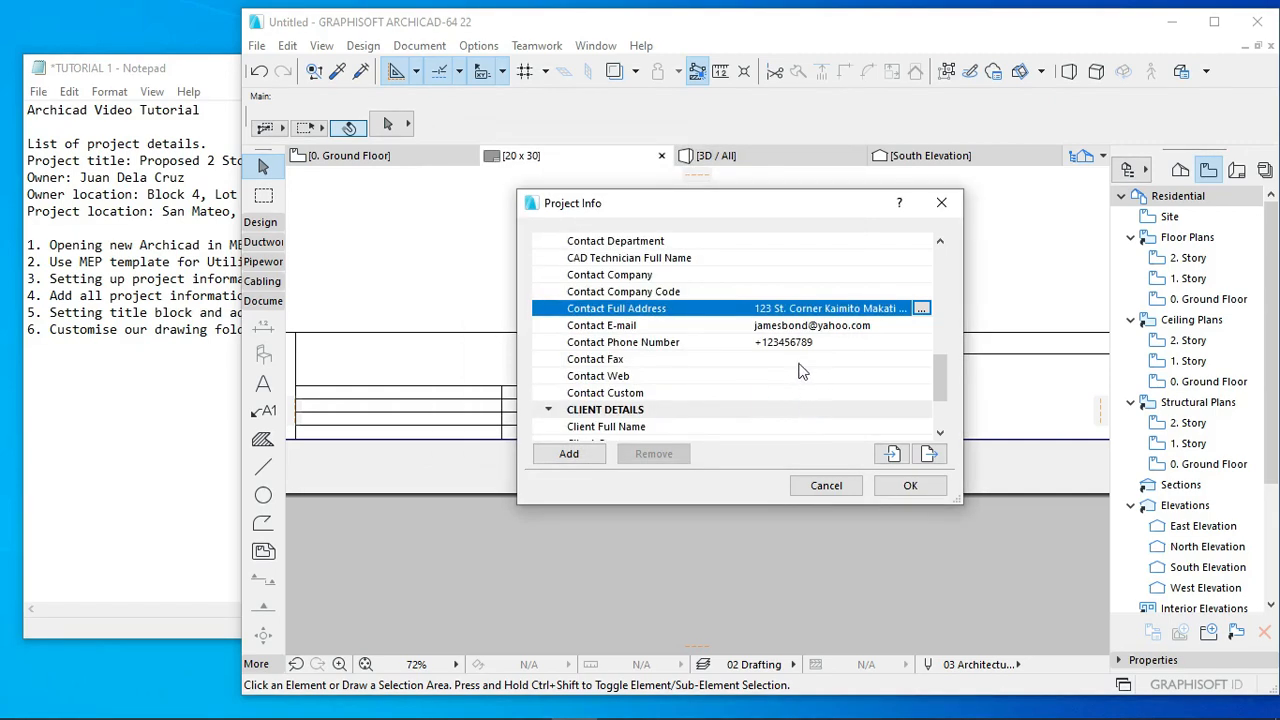
# Step: Select the Client Full Name entry in Project Info and copy the owner's name from the TUTORIAL 1 notes in Notepad
pyautogui.scroll(-2, 800, 370)
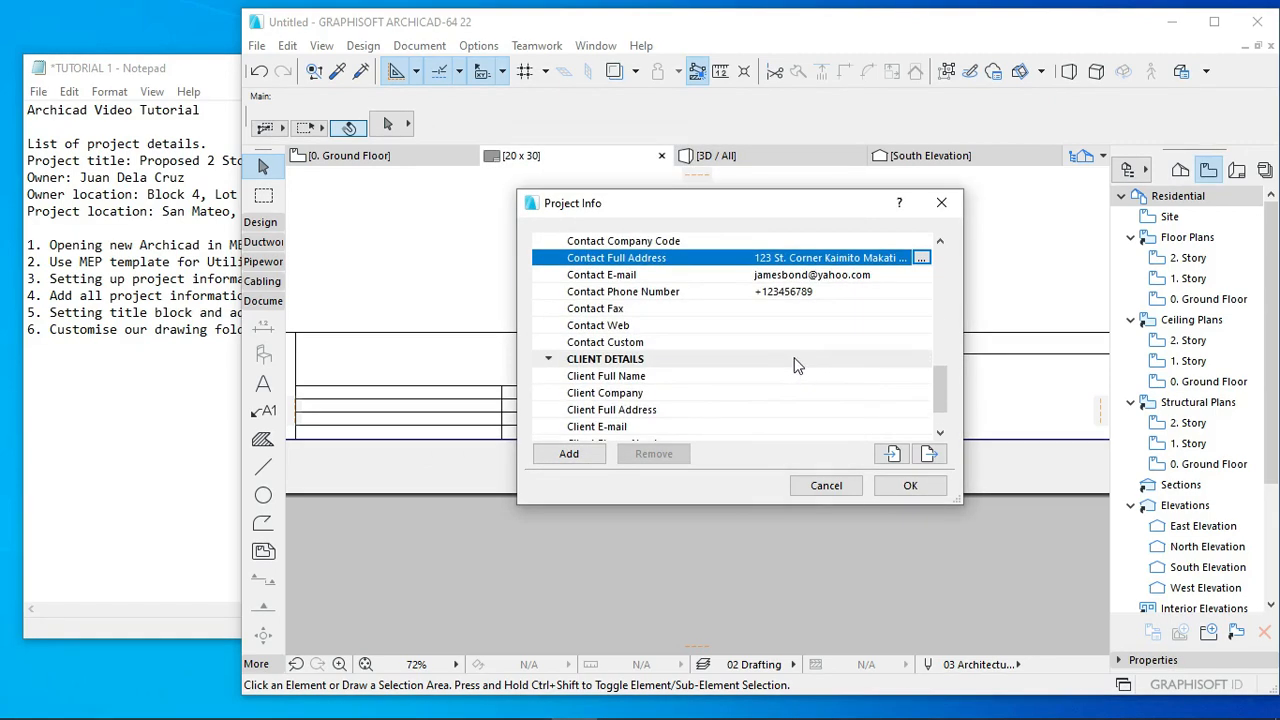
pyautogui.click(800, 376)
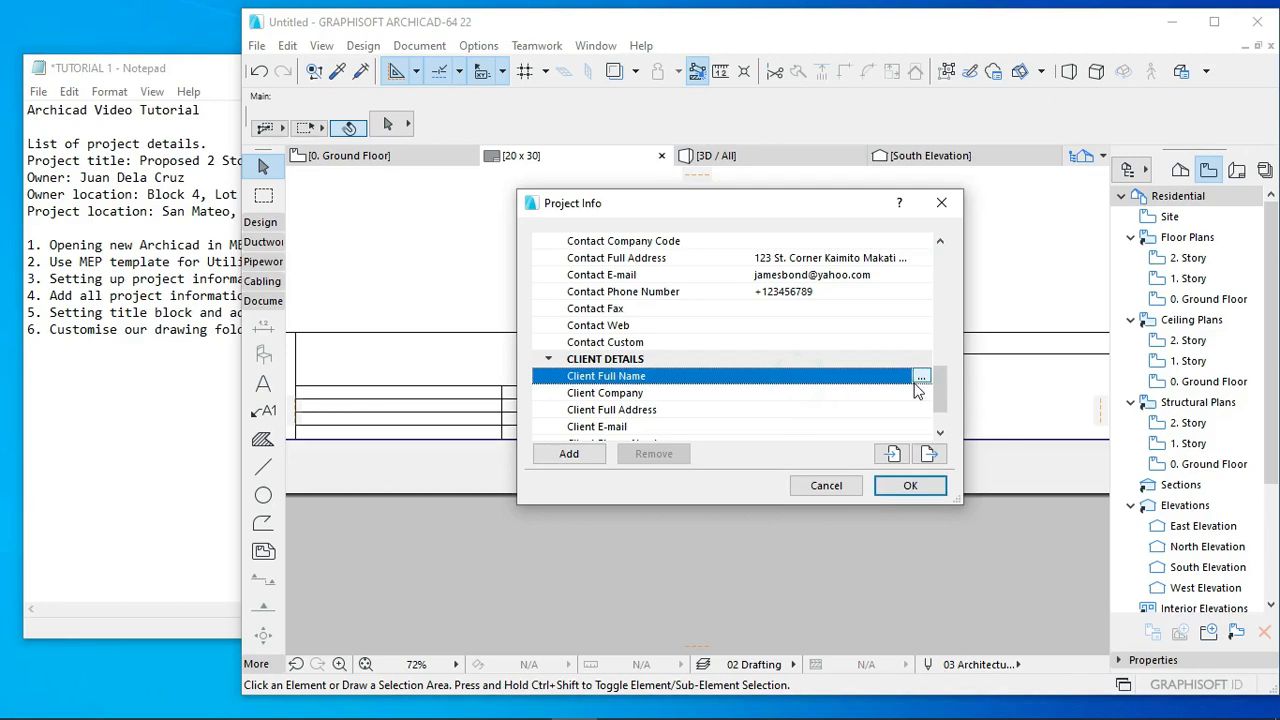
pyautogui.click(56, 177)
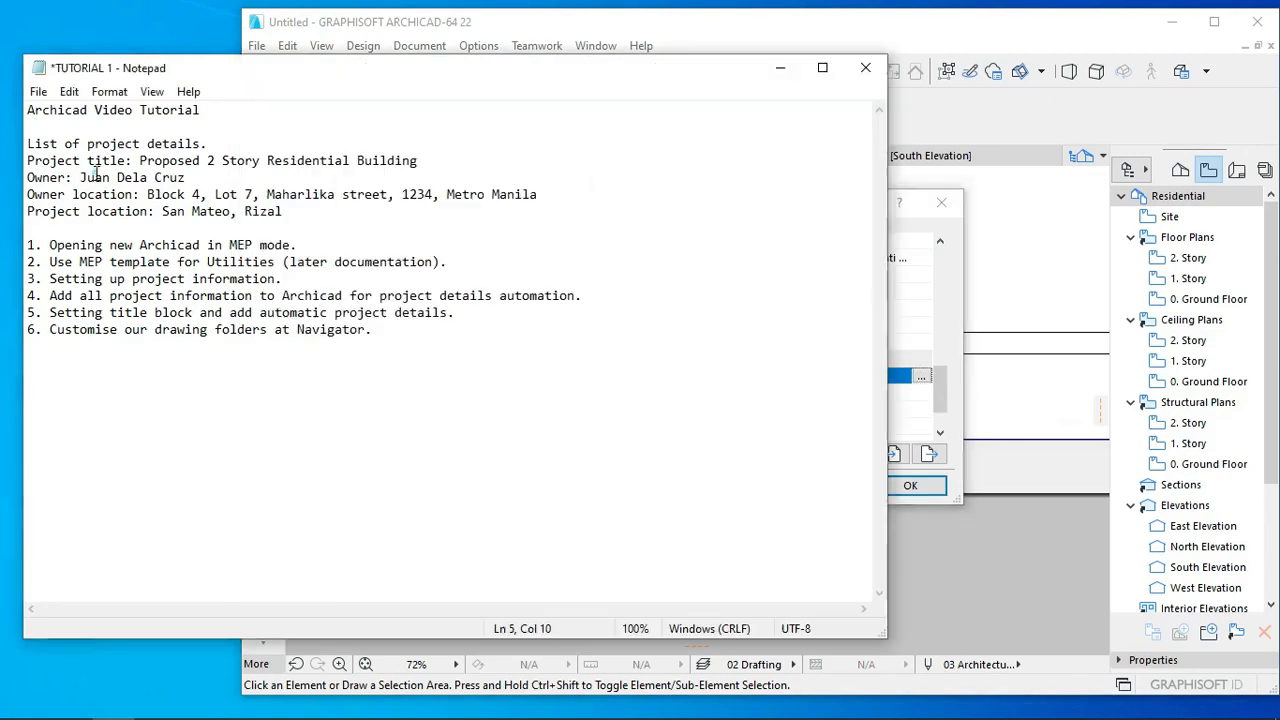
pyautogui.moveTo(186, 177); pyautogui.dragTo(82, 177)
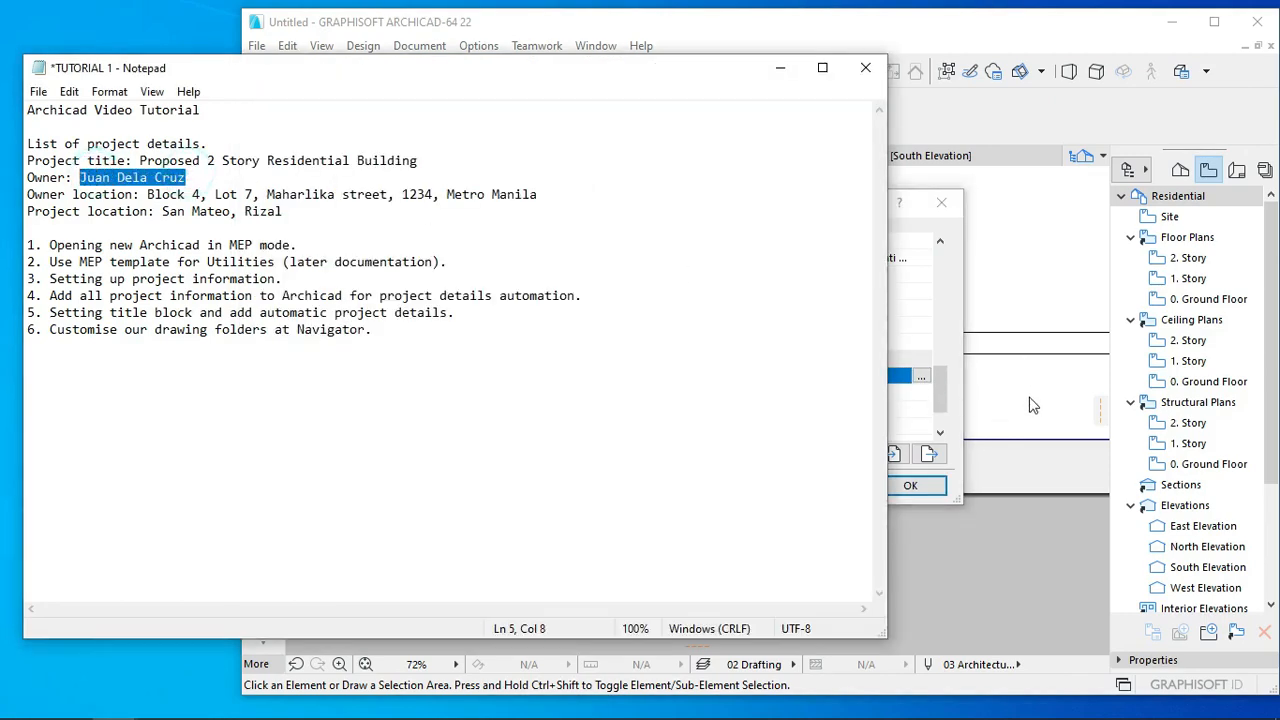
# Step: Back in Archicad, fill in Client Full Name with prefix title Mr and the client's given and family names in their separate fields
pyautogui.click(921, 375)
pyautogui.click(608, 205)
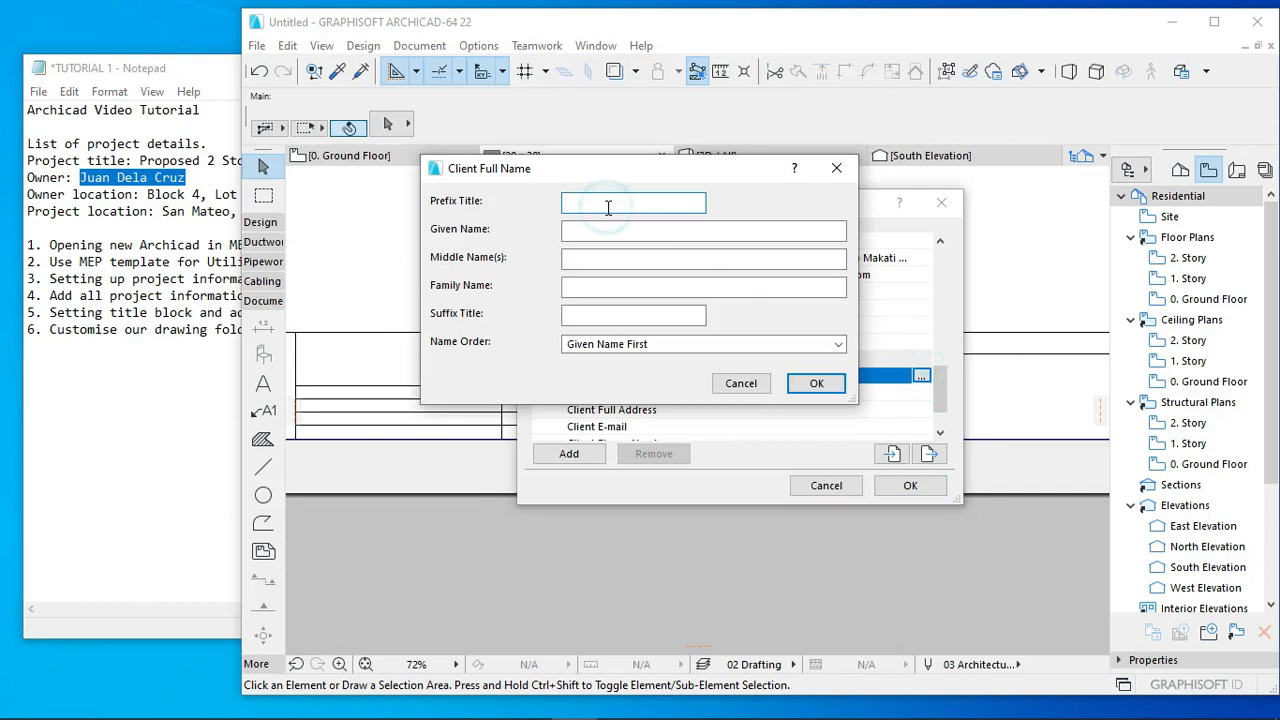
pyautogui.write('Mr')
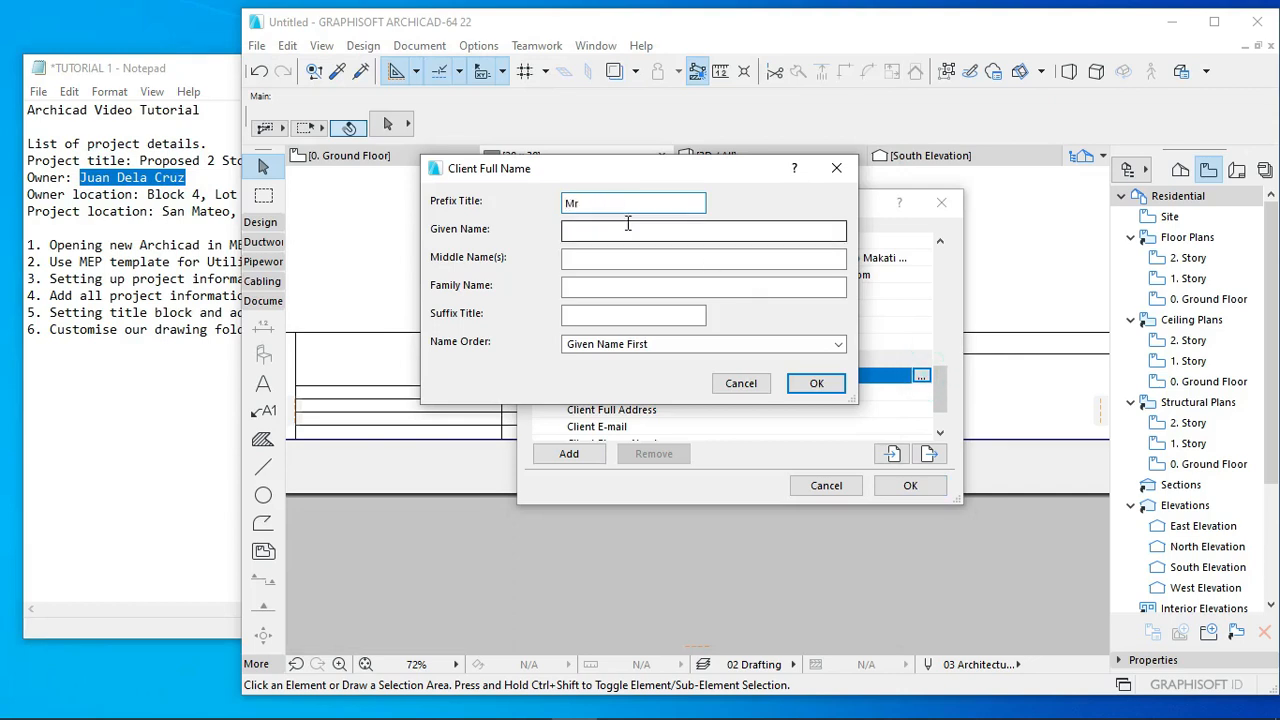
pyautogui.click(622, 231)
pyautogui.write('Juan Dela Cruz')
pyautogui.moveTo(651, 231); pyautogui.dragTo(592, 231)
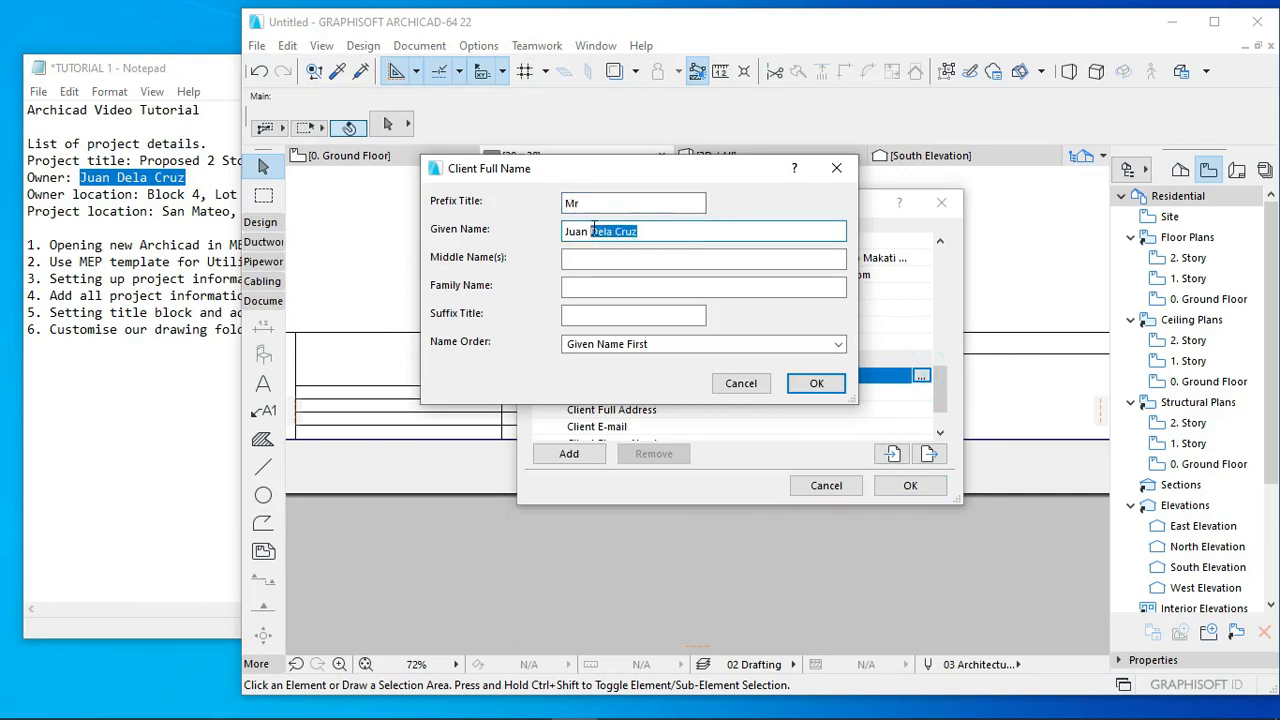
pyautogui.hotkey('ctrl', 'x')
pyautogui.click(591, 288)
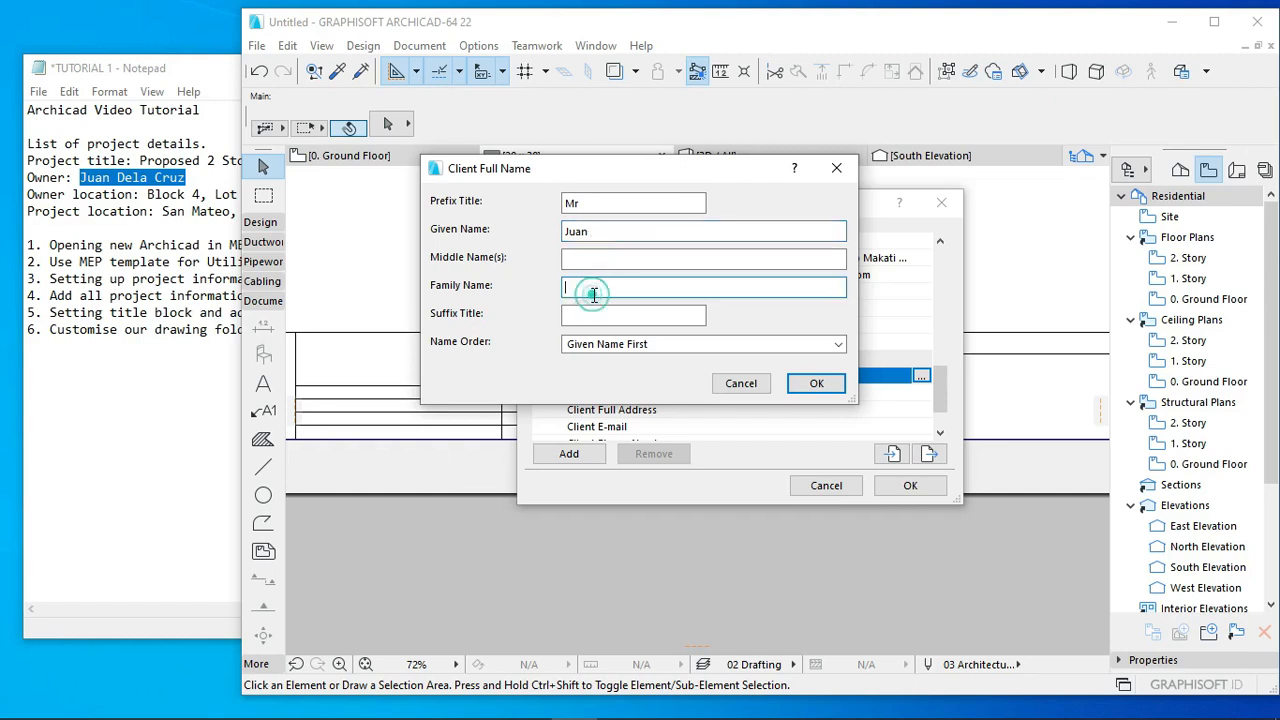
pyautogui.hotkey('ctrl', 'v')
pyautogui.click(812, 386)
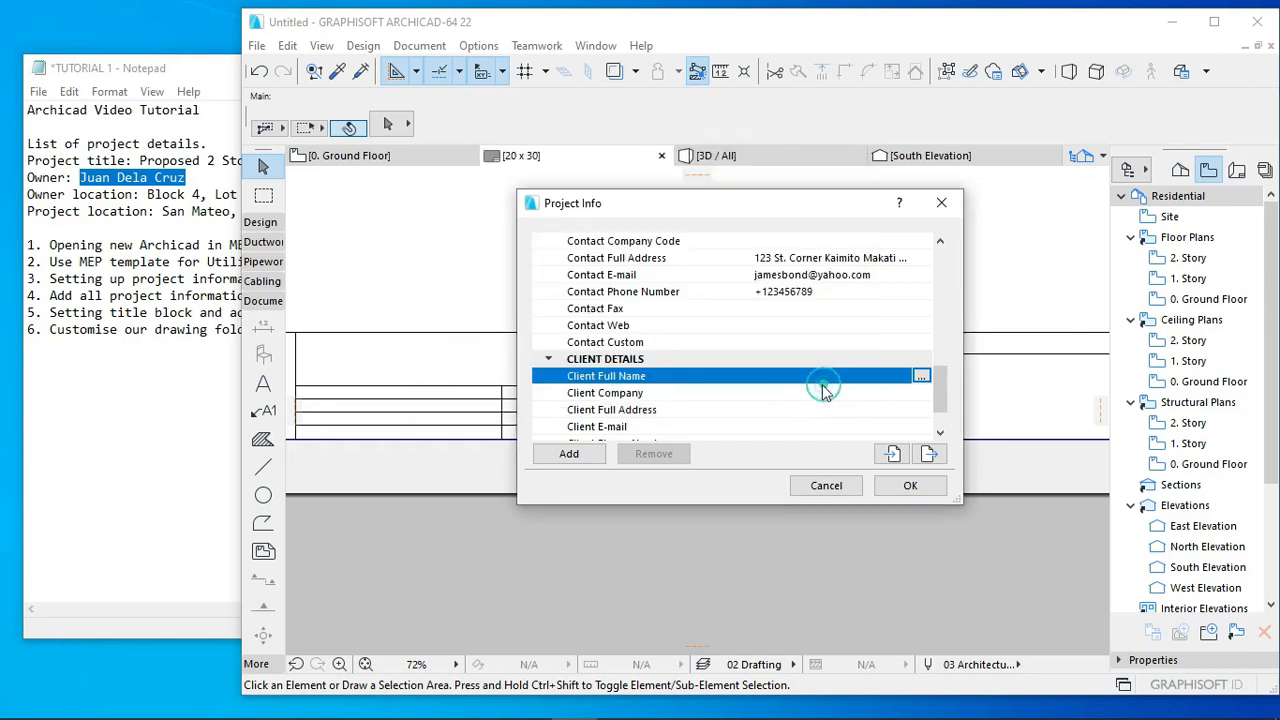
# Step: Copy the owner's location from the TUTORIAL 1 notes in Notepad and return to the Client Details in Archicad's Project Info
pyautogui.scroll(-1, 818, 392)
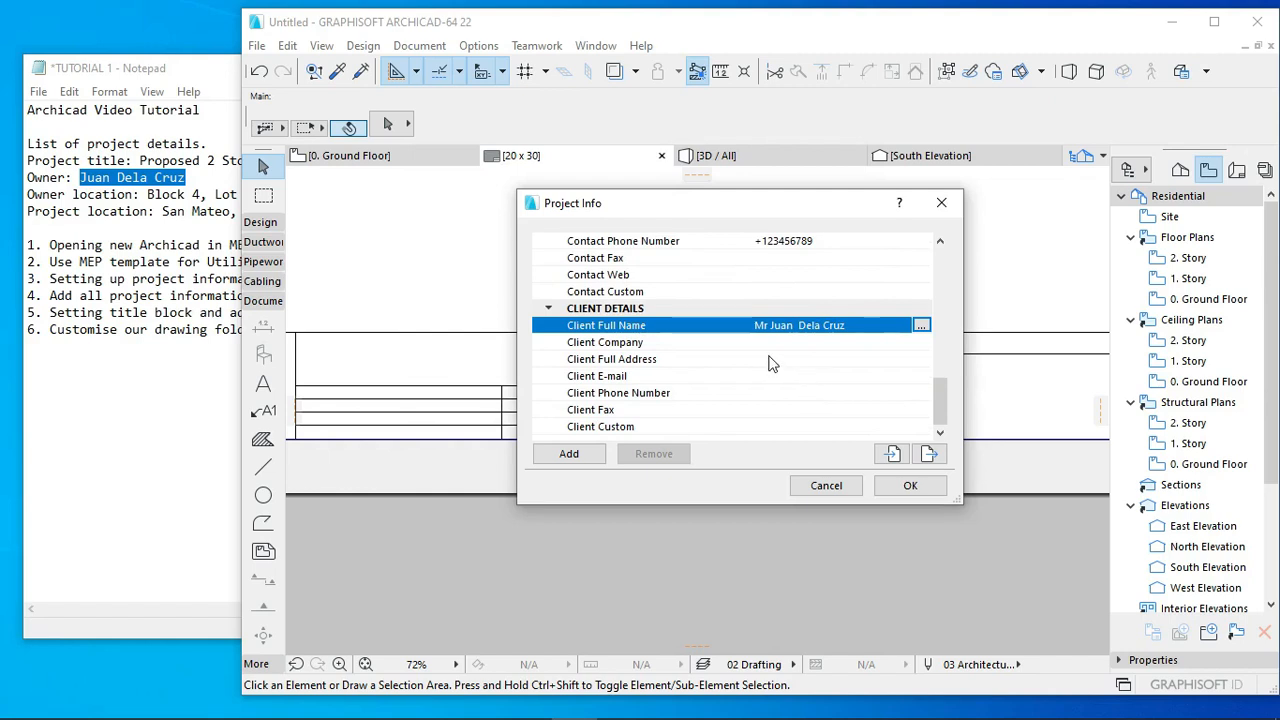
pyautogui.click(112, 177)
pyautogui.moveTo(566, 197); pyautogui.dragTo(148, 195)
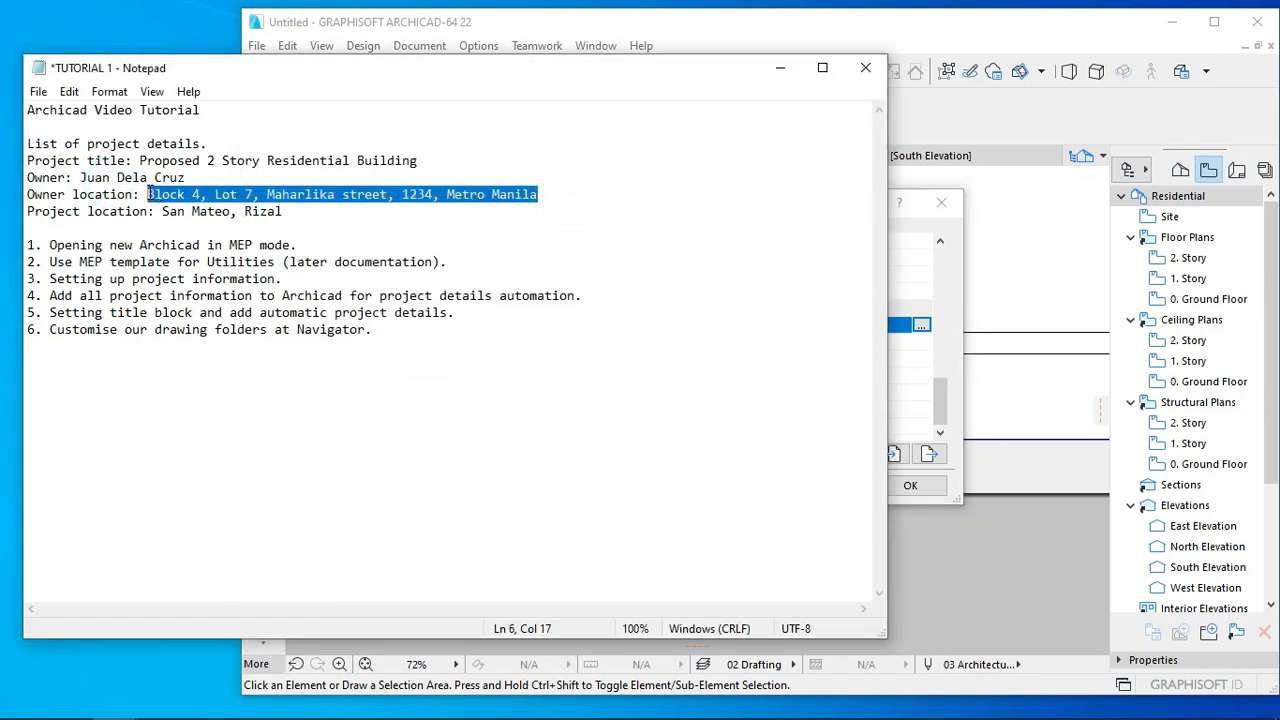
pyautogui.click(921, 322)
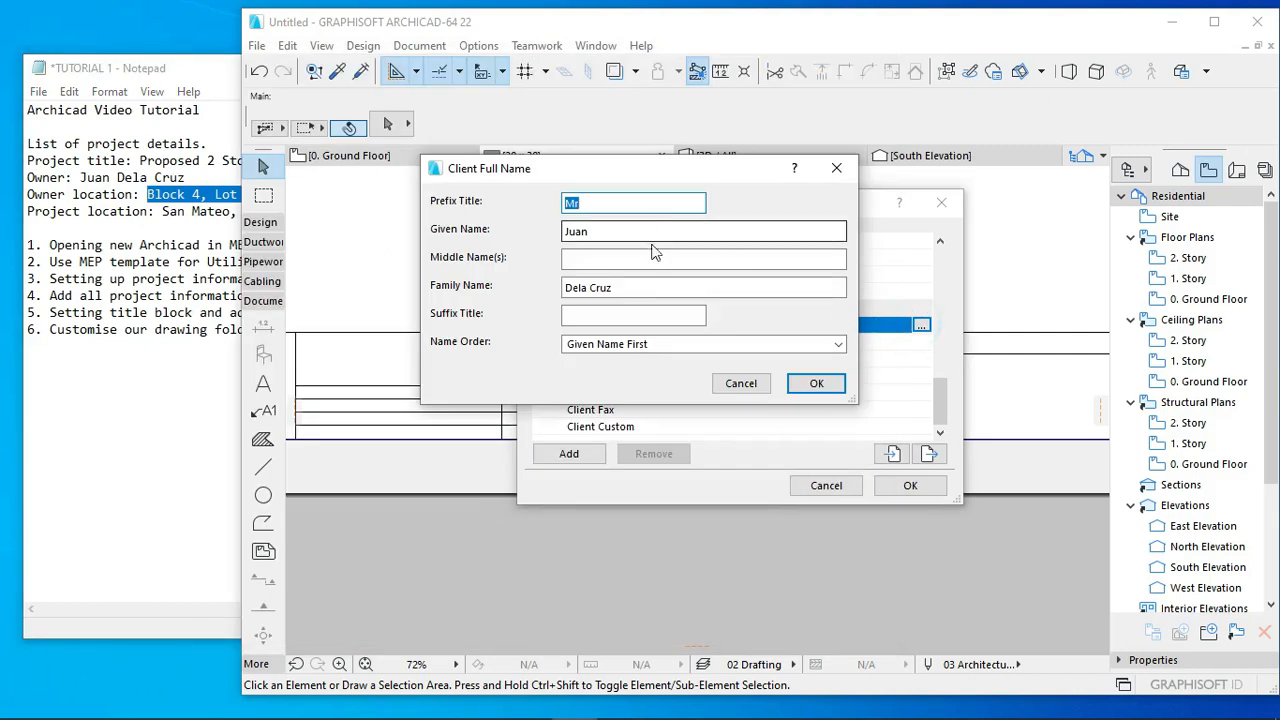
pyautogui.press('Return')
# Step: Paste the owner's location into the Client Full Address and cut the postcode and city out, leaving only the street address
pyautogui.click(826, 359)
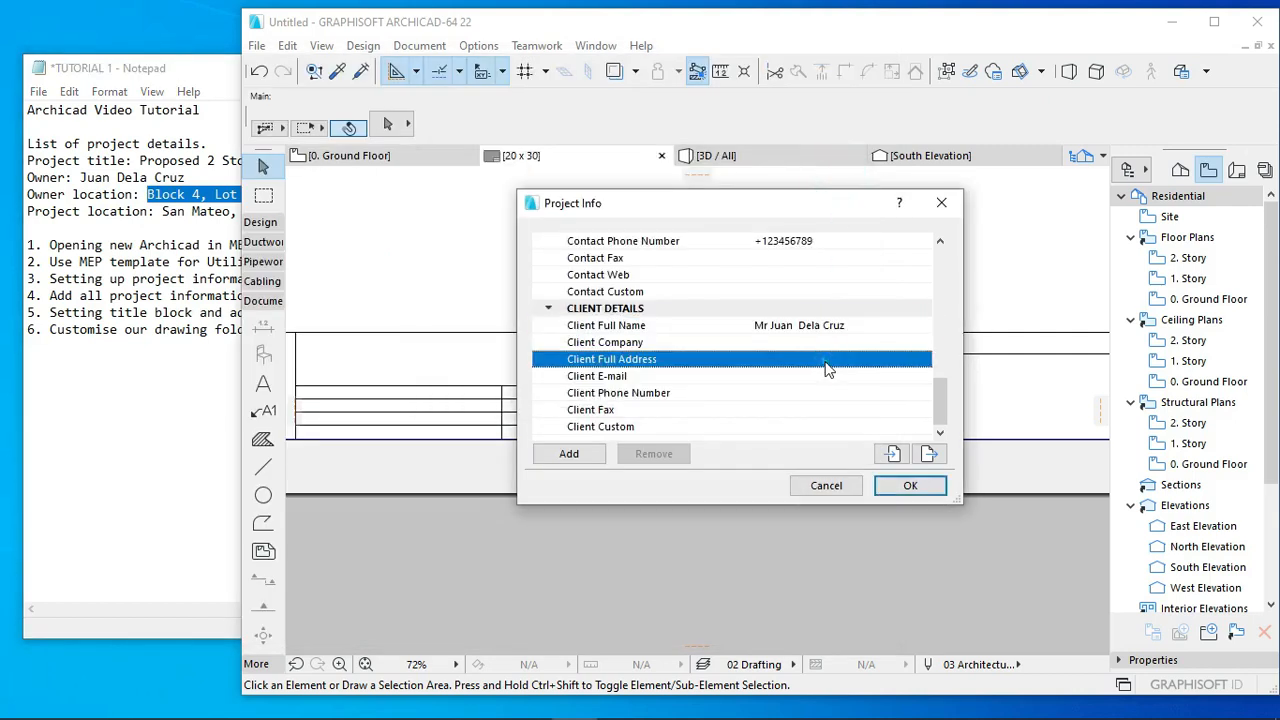
pyautogui.click(921, 359)
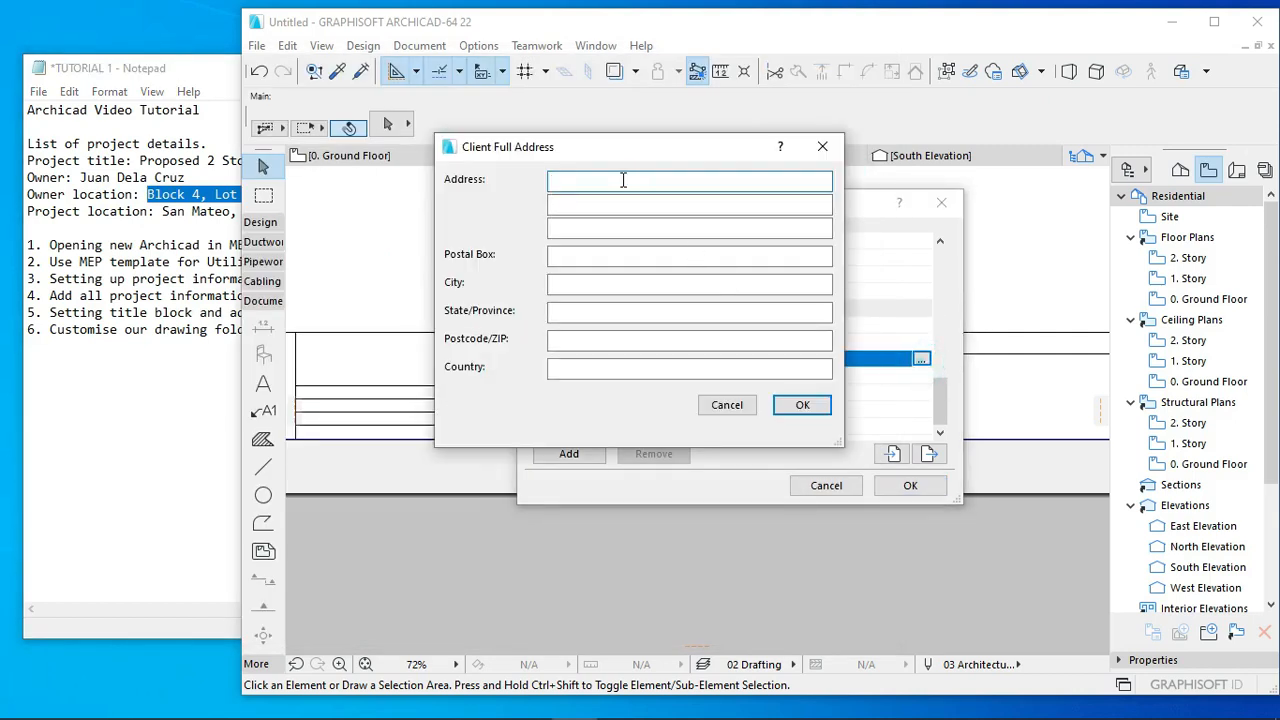
pyautogui.hotkey('ctrl', 'v')
pyautogui.moveTo(797, 182); pyautogui.dragTo(713, 185)
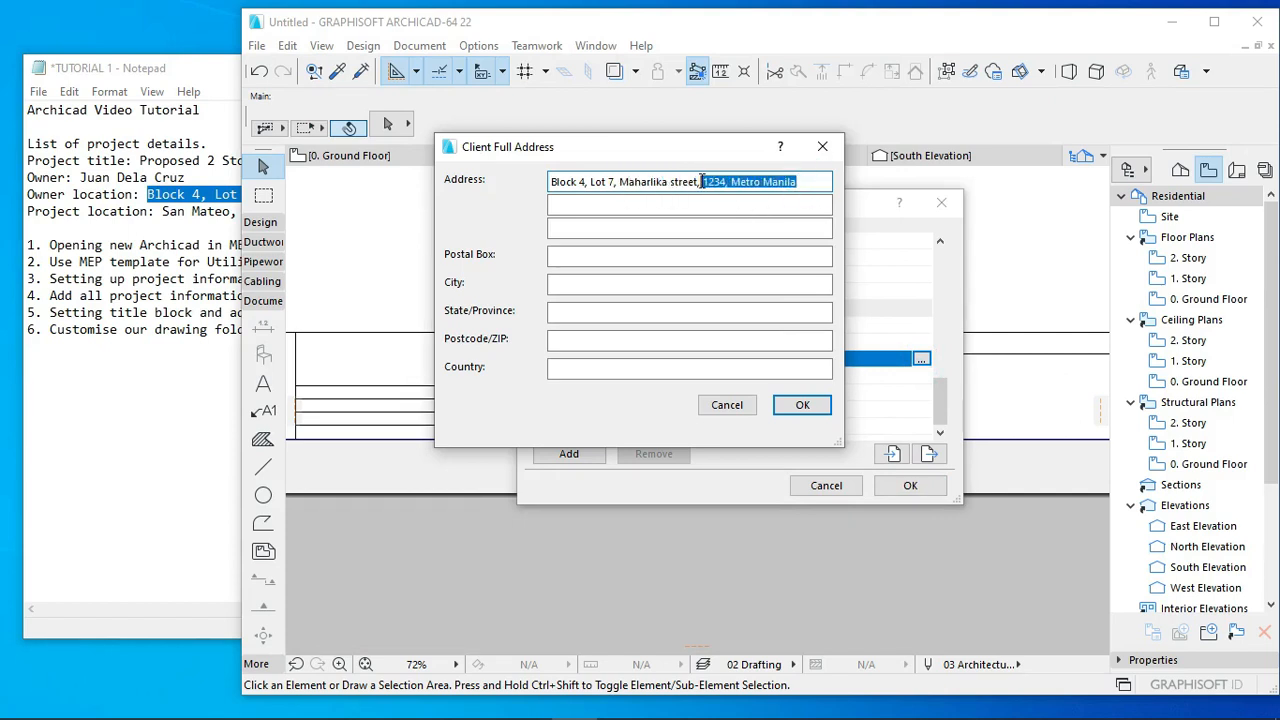
pyautogui.hotkey('ctrl', 'x')
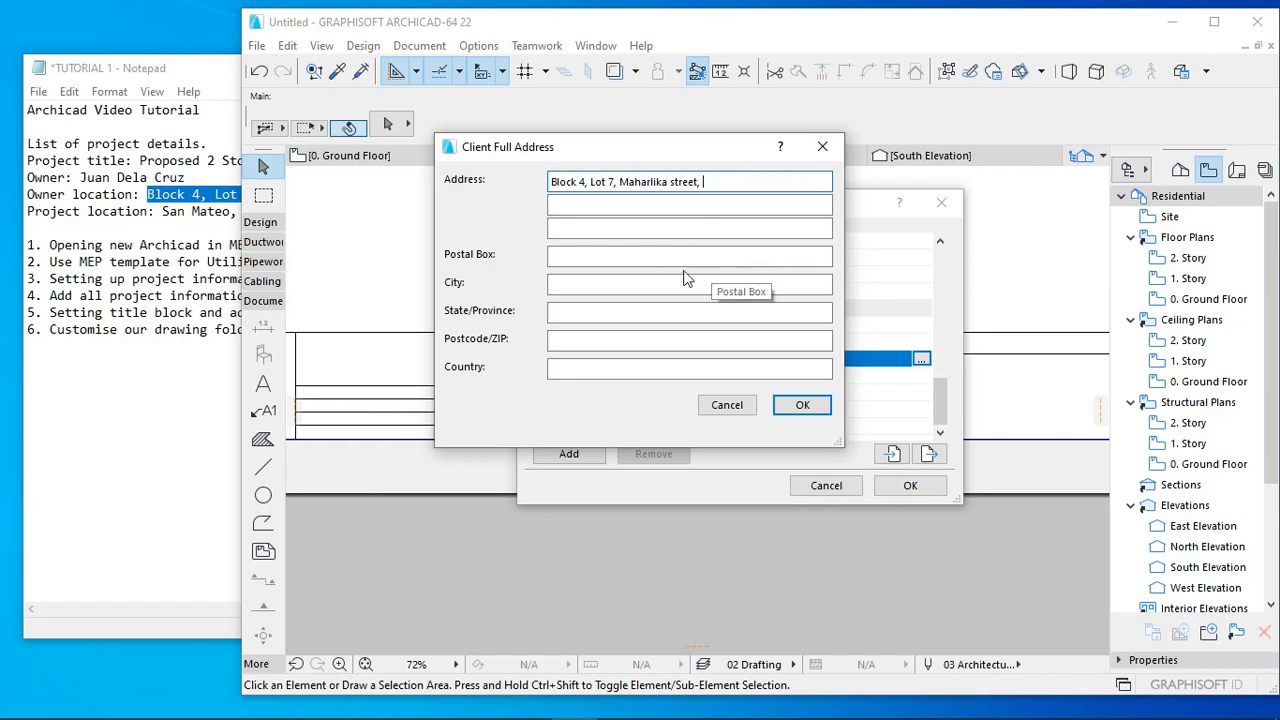
# Step: Complete the Client Full Address with the client's postcode, city and country in their matching fields
pyautogui.click(615, 341)
pyautogui.hotkey('ctrl', 'v')
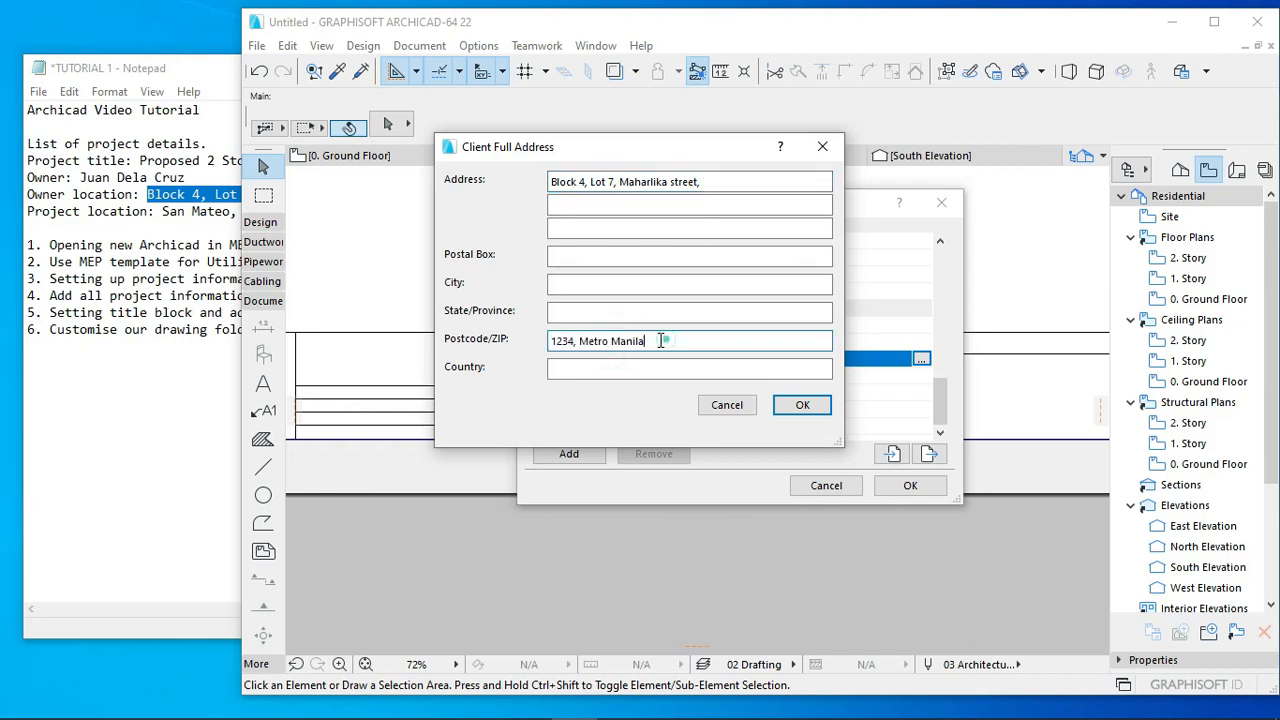
pyautogui.moveTo(660, 341); pyautogui.dragTo(579, 341)
pyautogui.hotkey('ctrl', 'x')
pyautogui.click(607, 290)
pyautogui.hotkey('ctrl', 'v')
pyautogui.click(589, 370)
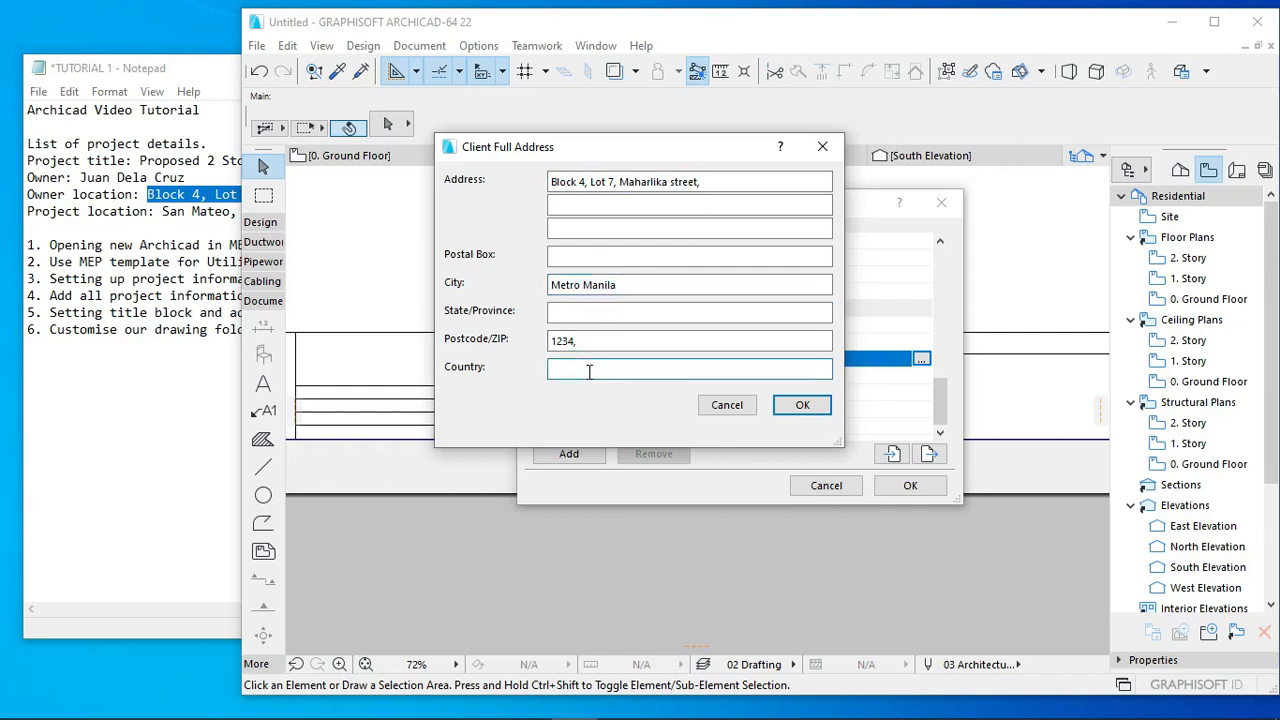
pyautogui.write('Philippines')
pyautogui.click(803, 405)
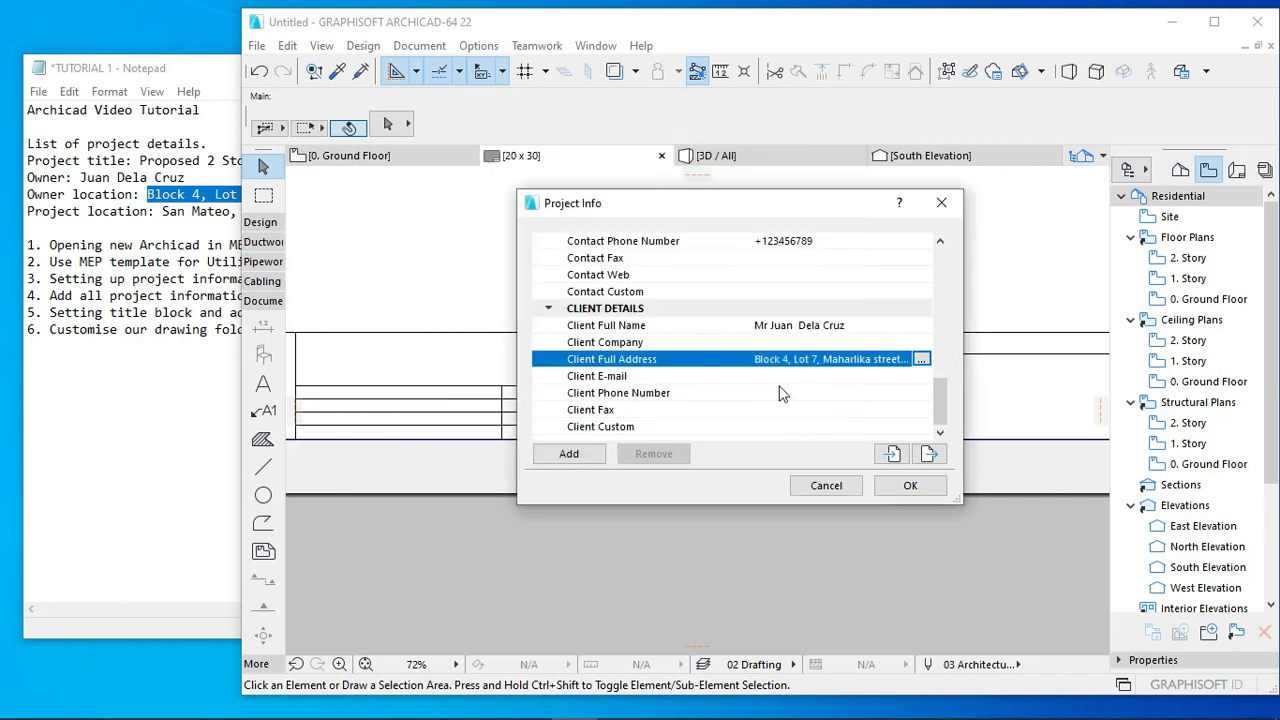
# Step: Enter the client's phone number in the Client Details and accept the Project Info
pyautogui.click(782, 394)
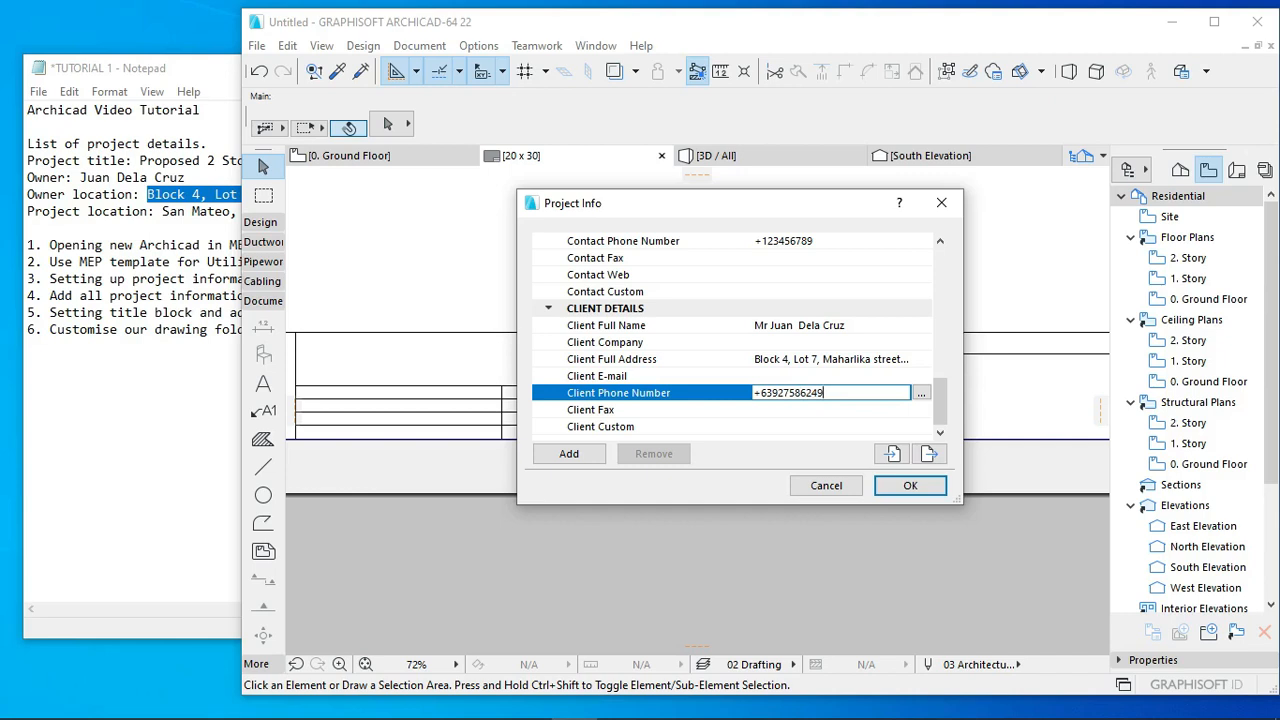
pyautogui.click(908, 486)
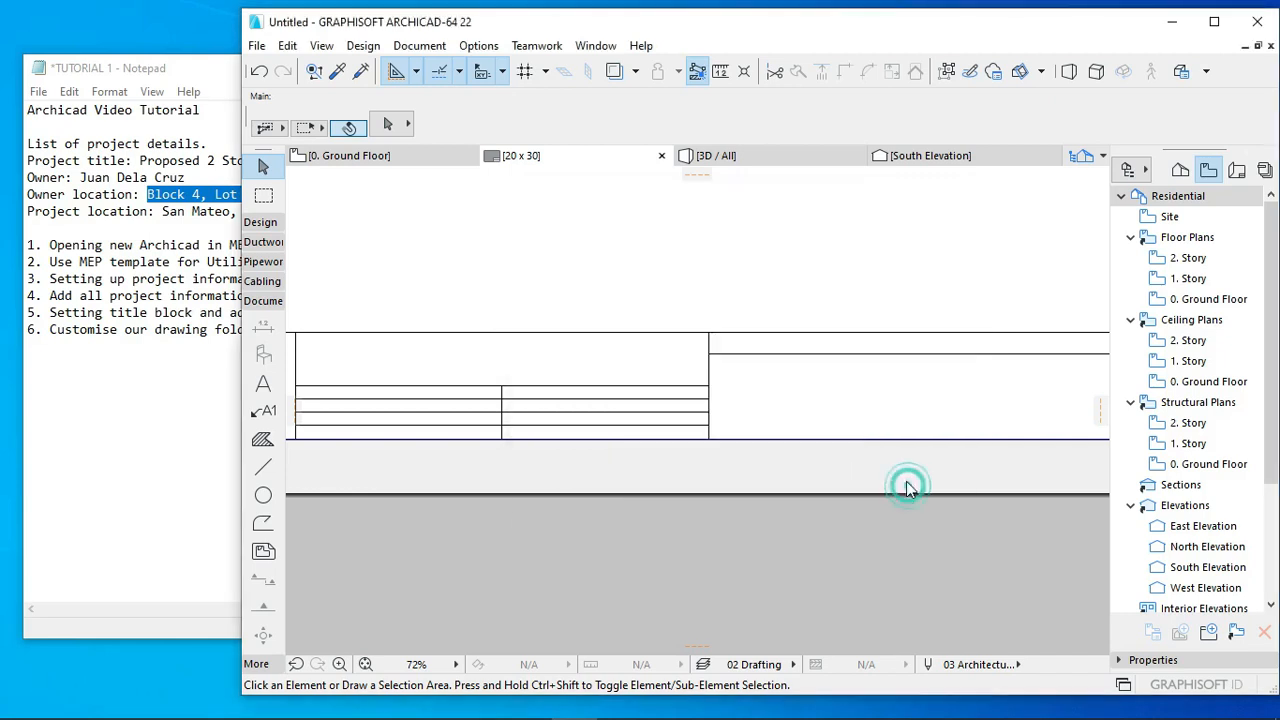
# Step: Delete the horizontal header lines from the title block cells beside the four-row table on the 20 x 30 master layout
pyautogui.scroll(3, 700, 425)
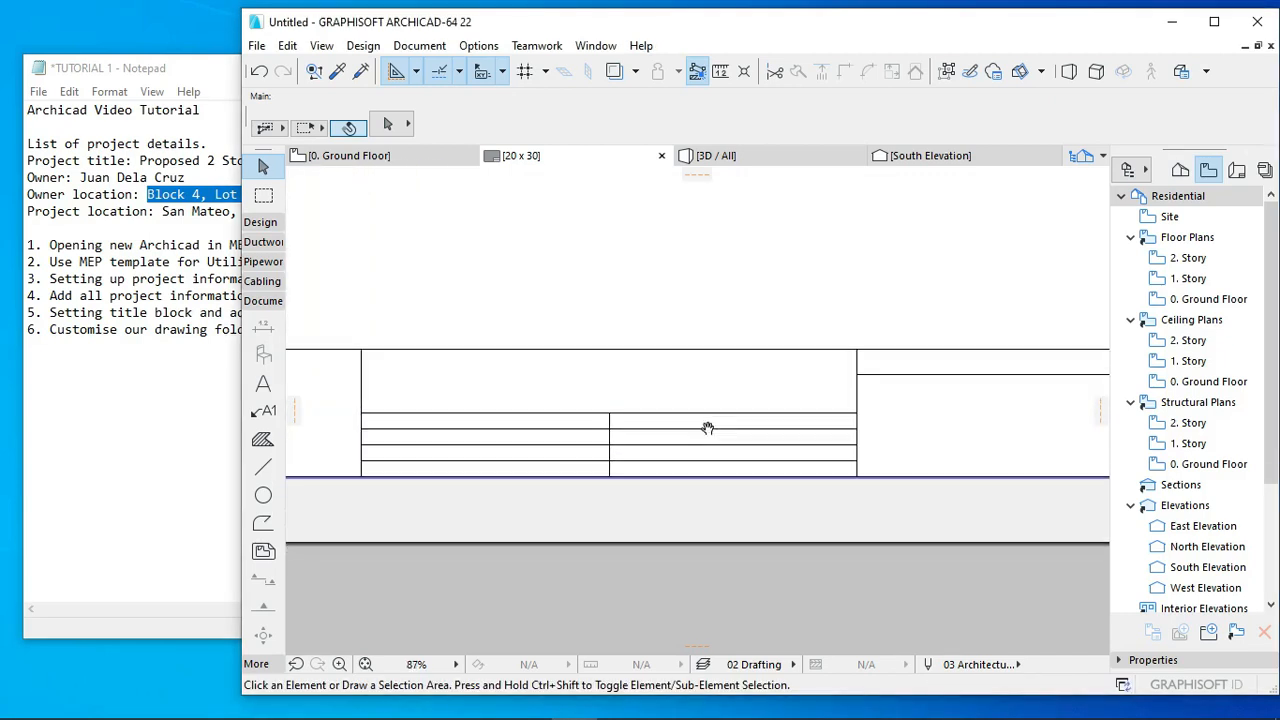
pyautogui.scroll(-4, 757, 360)
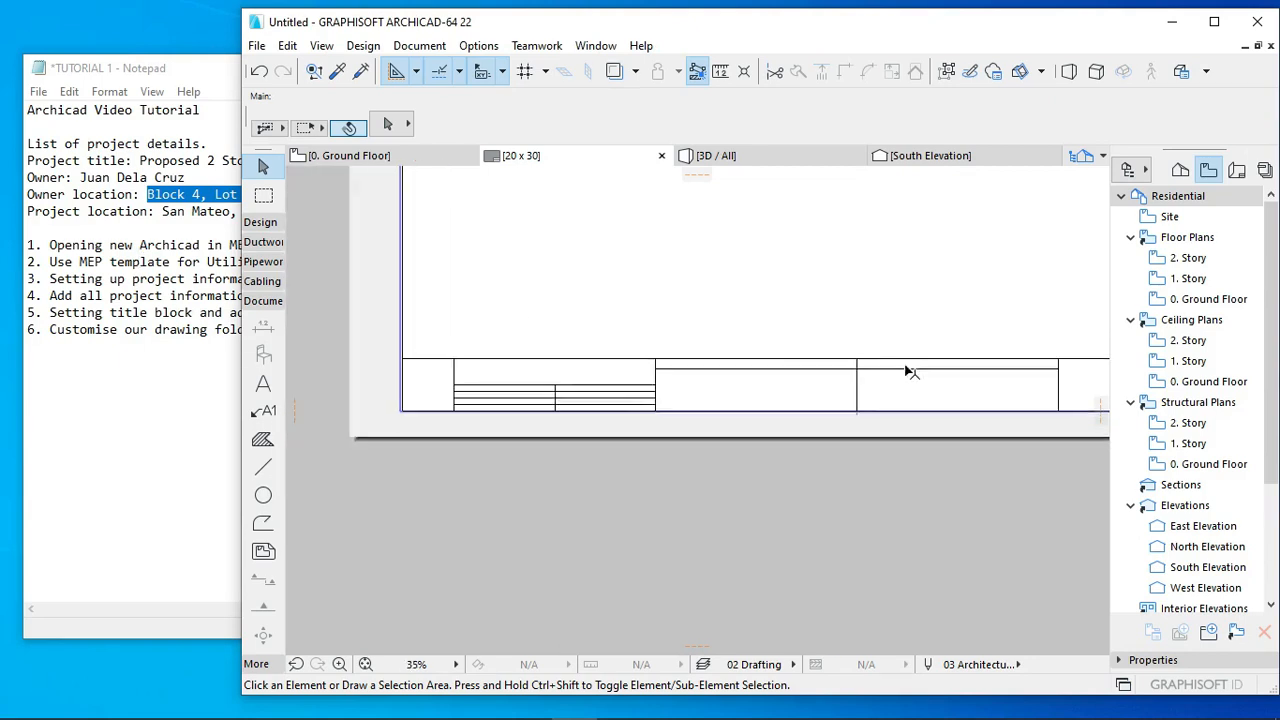
pyautogui.scroll(1, 640, 370)
pyautogui.scroll(2, 638, 369)
pyautogui.keyDown('ctrl'); pyautogui.click(682, 372); pyautogui.keyUp('ctrl')
pyautogui.moveTo(803, 409); pyautogui.dragTo(740, 404, button='middle')
pyautogui.moveTo(970, 403); pyautogui.dragTo(731, 403, button='middle')
pyautogui.scroll(-2, 764, 381)
pyautogui.moveTo(822, 383); pyautogui.dragTo(714, 358, button='middle')
pyautogui.scroll(-2, 717, 391)
pyautogui.scroll(1, 716, 385)
pyautogui.scroll(2, 800, 392)
pyautogui.press('Delete')
pyautogui.scroll(-2, 773, 368)
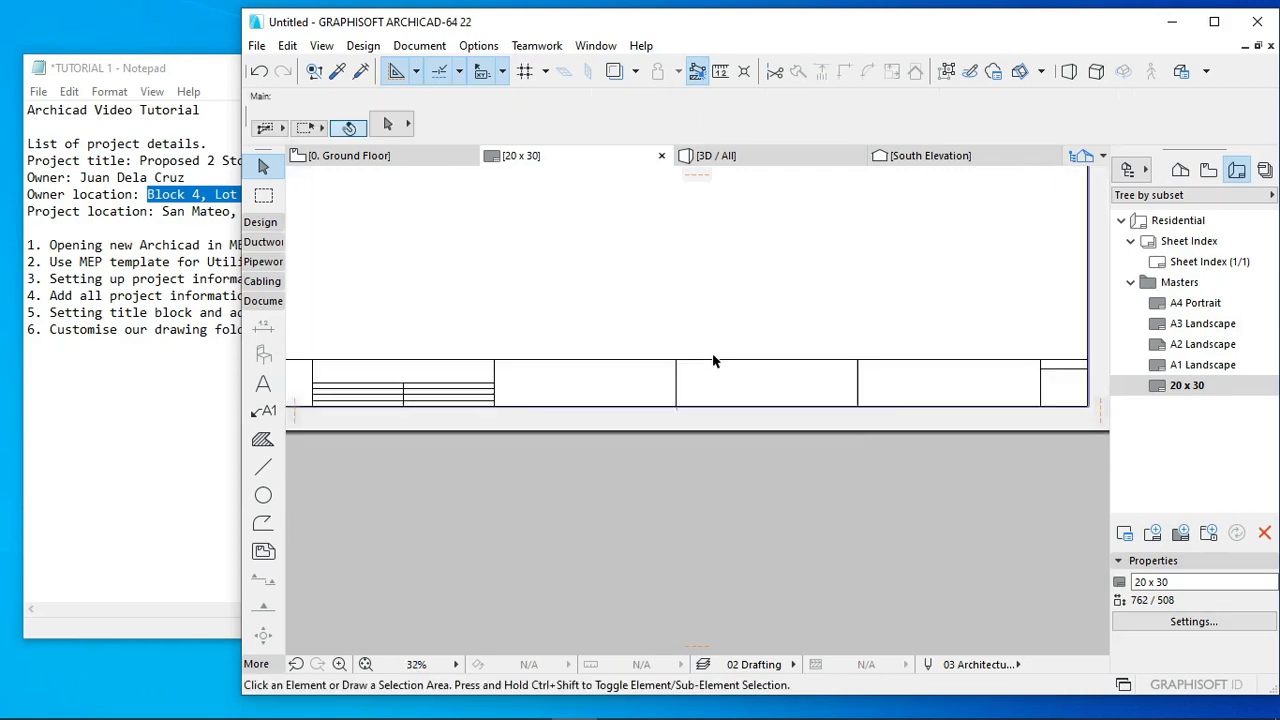
# Step: Start a text block with the Text tool in the empty space above the title block's four-row table
pyautogui.moveTo(529, 389); pyautogui.dragTo(669, 394, button='middle')
pyautogui.scroll(5, 461, 387)
pyautogui.moveTo(433, 386); pyautogui.dragTo(500, 391, button='middle')
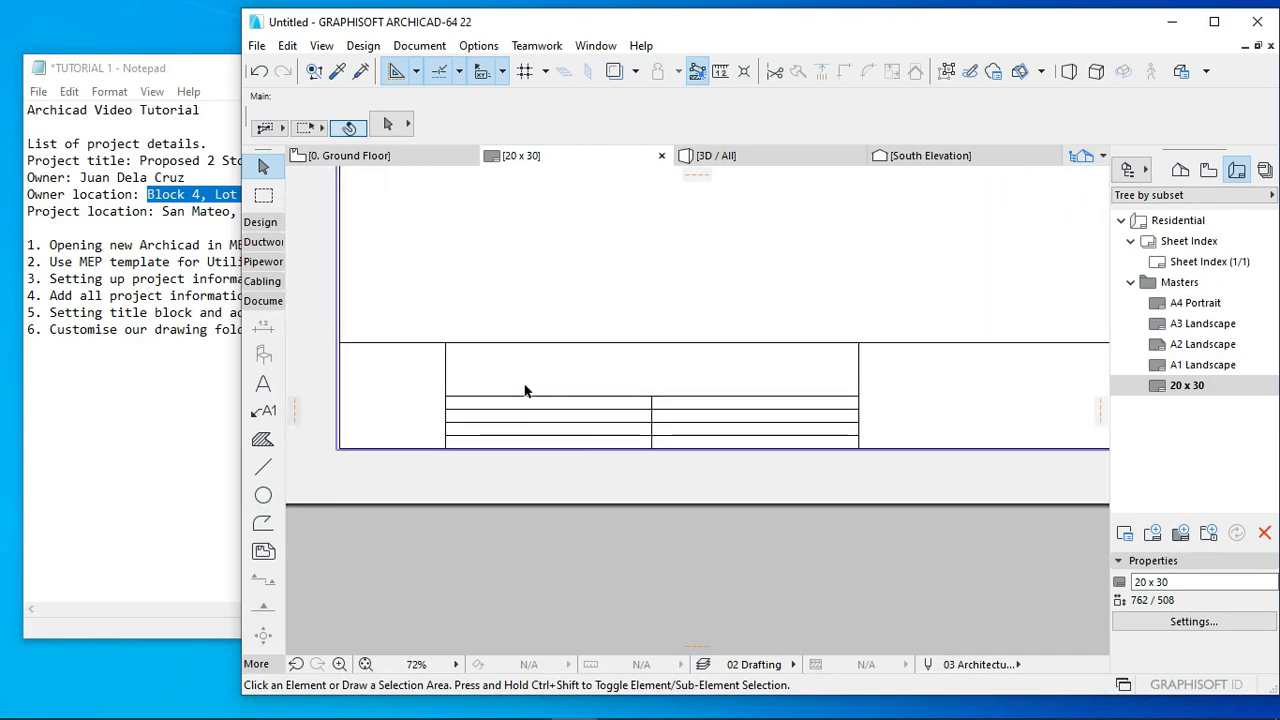
pyautogui.click(264, 385)
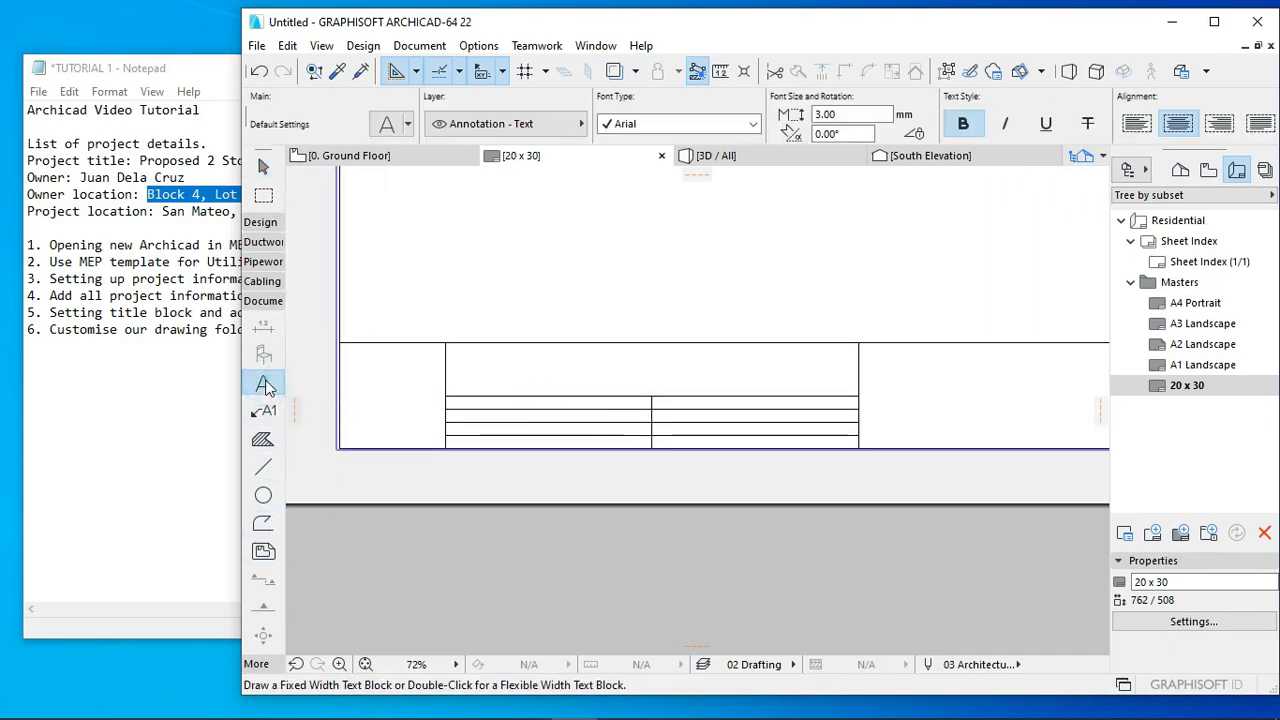
pyautogui.moveTo(509, 382); pyautogui.dragTo(562, 393, button='middle')
pyautogui.scroll(1, 476, 393)
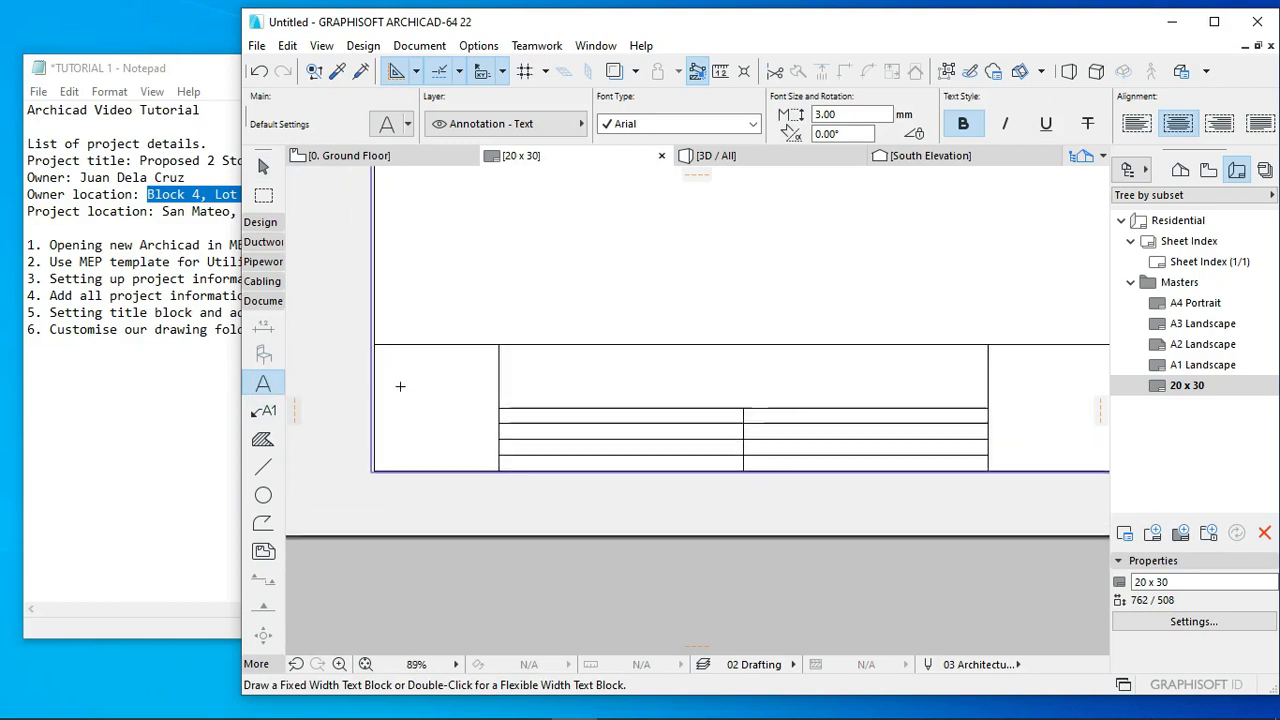
pyautogui.scroll(1, 400, 386)
pyautogui.moveTo(691, 429); pyautogui.dragTo(580, 429, button='middle')
pyautogui.click(586, 377)
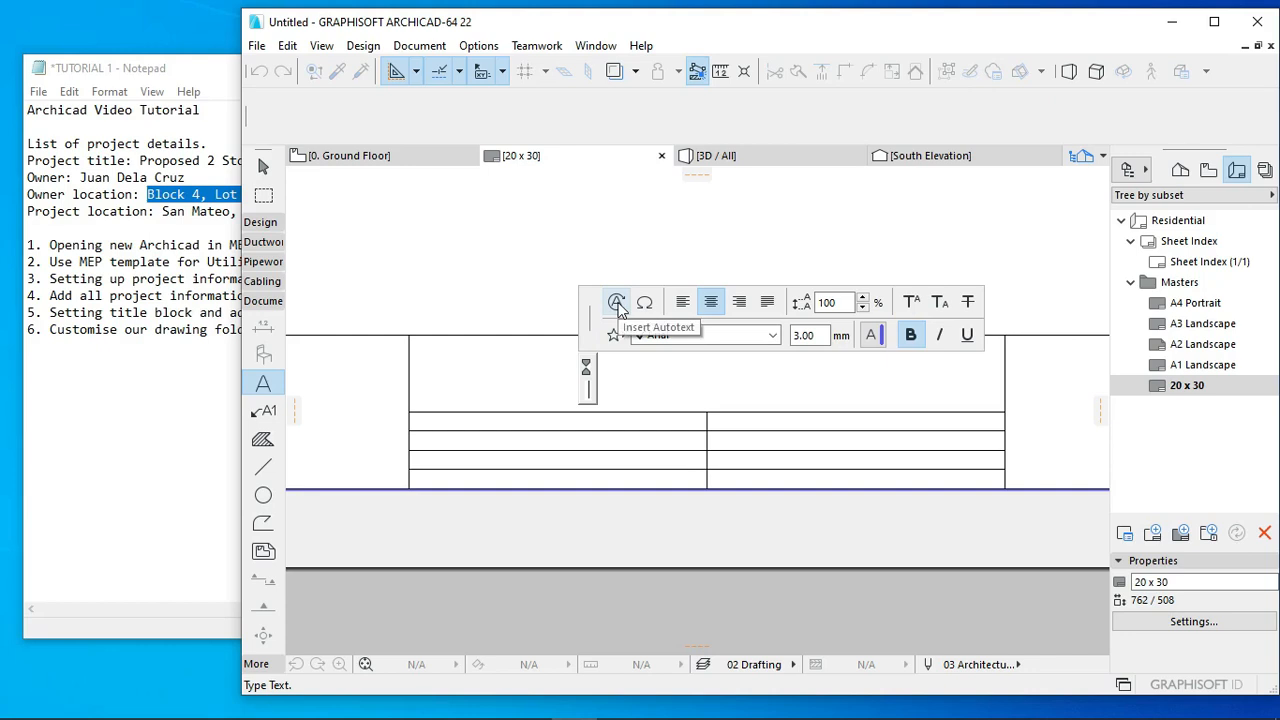
# Step: Insert the Contact Full Name autotext from Contact Details into the text block and finish the text
pyautogui.click(616, 304)
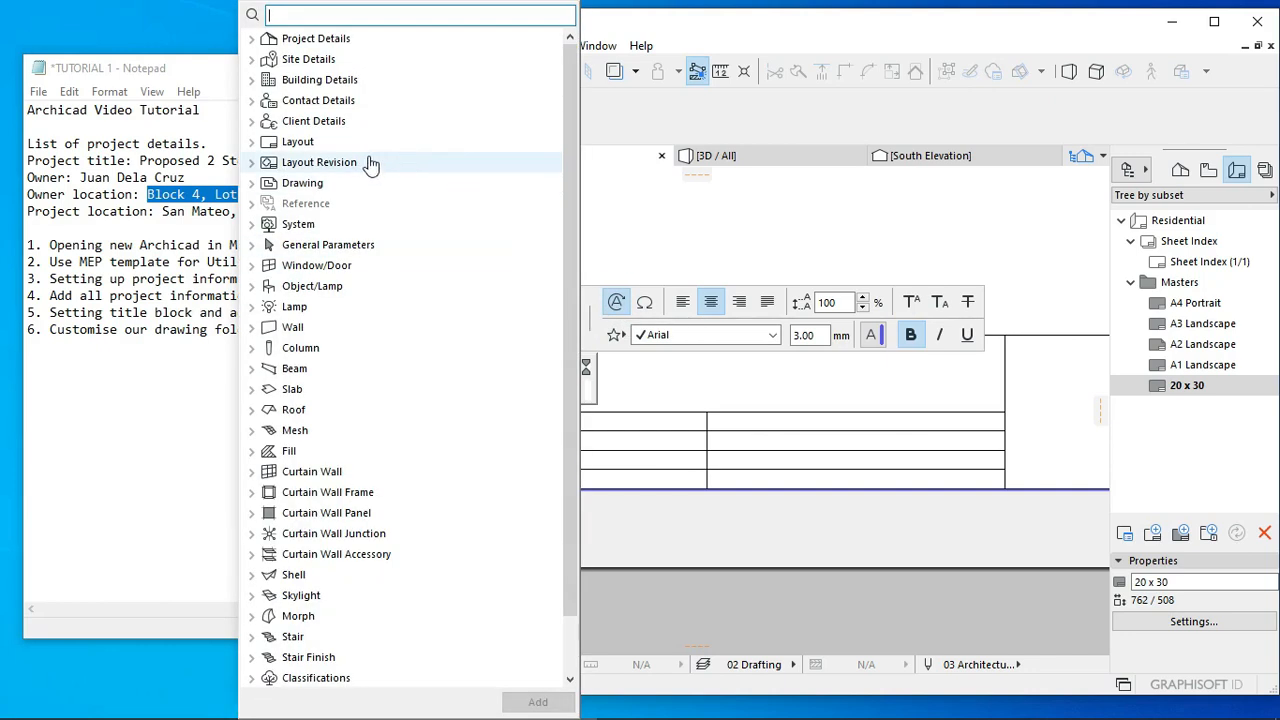
pyautogui.click(251, 100)
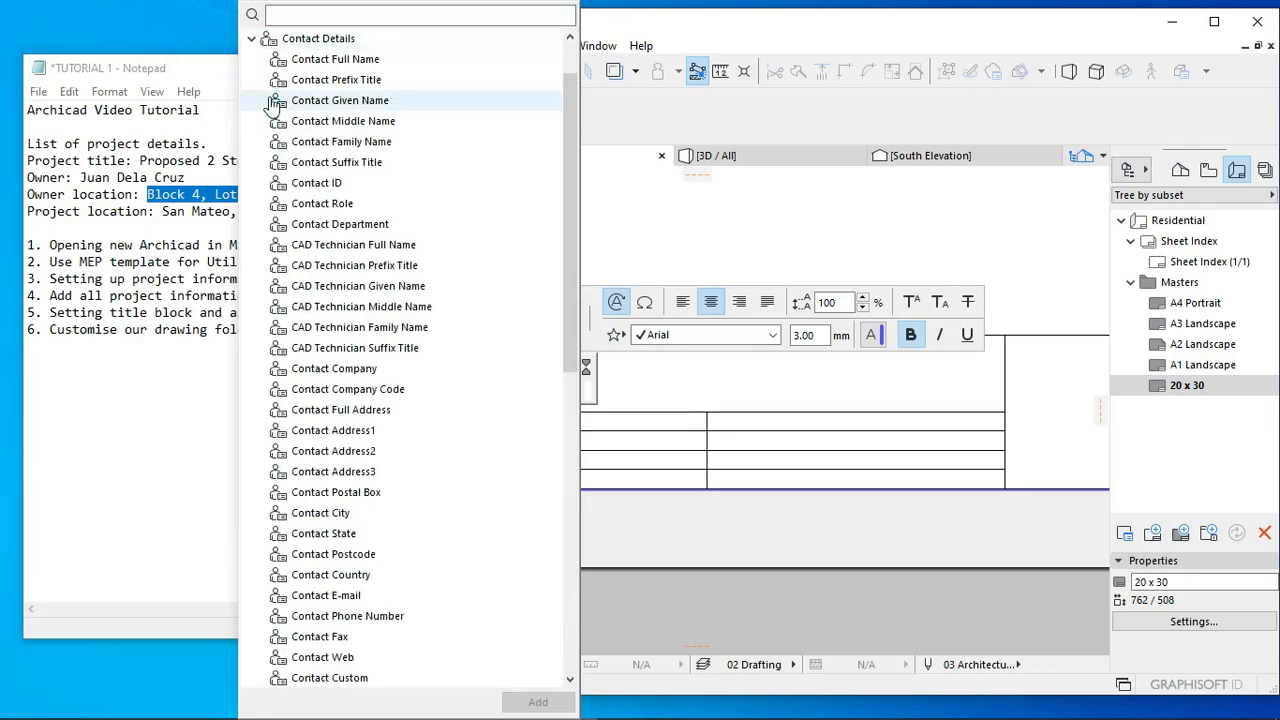
pyautogui.click(335, 59)
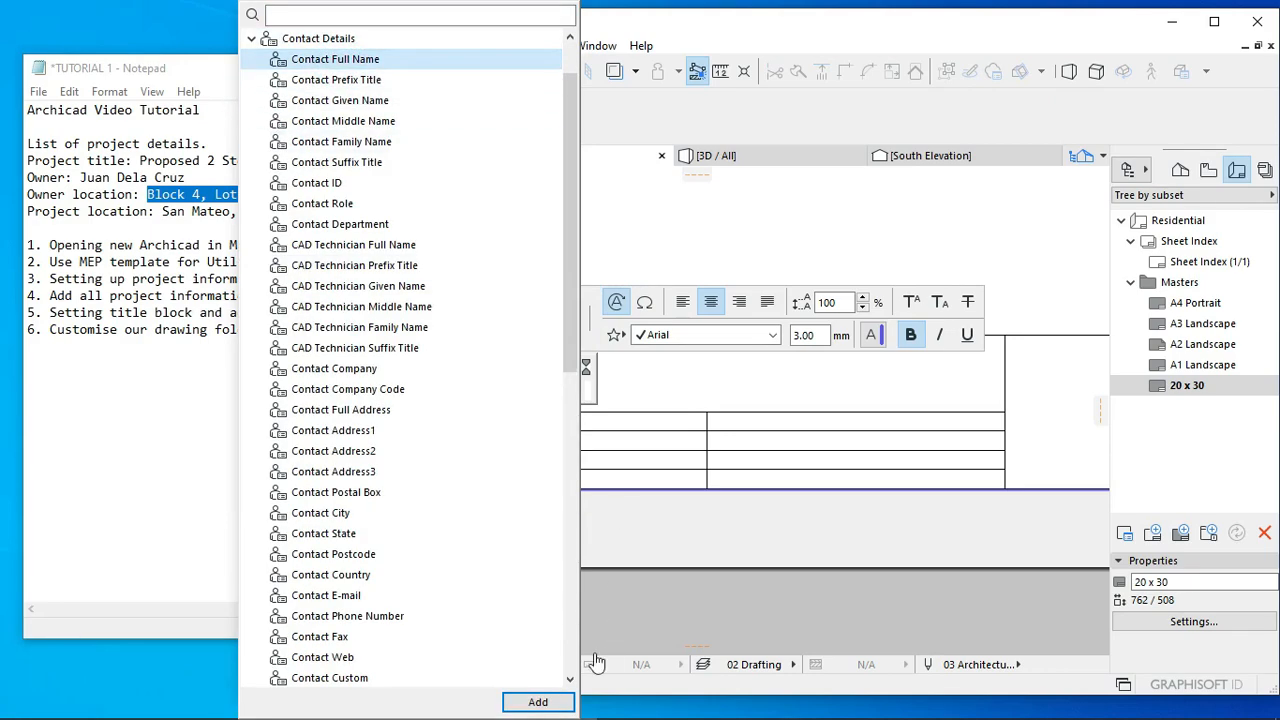
pyautogui.click(538, 702)
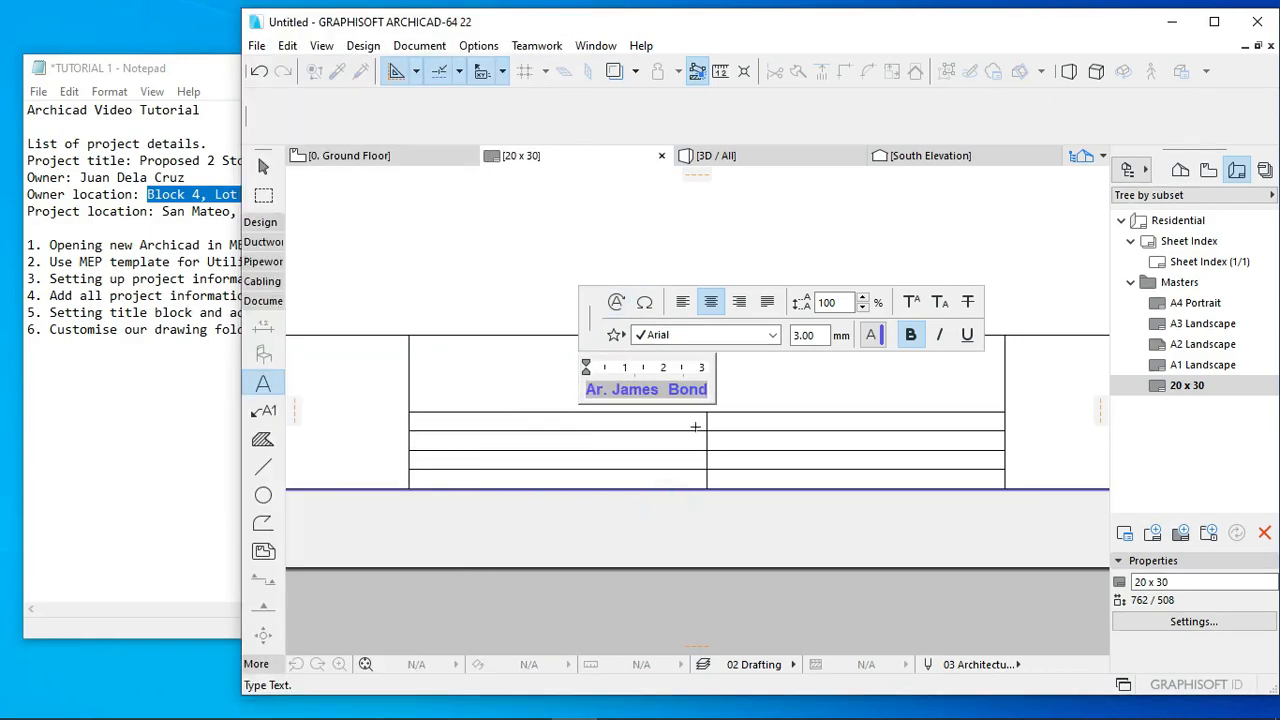
pyautogui.click(670, 458)
pyautogui.scroll(2, 716, 375)
pyautogui.press('Escape')
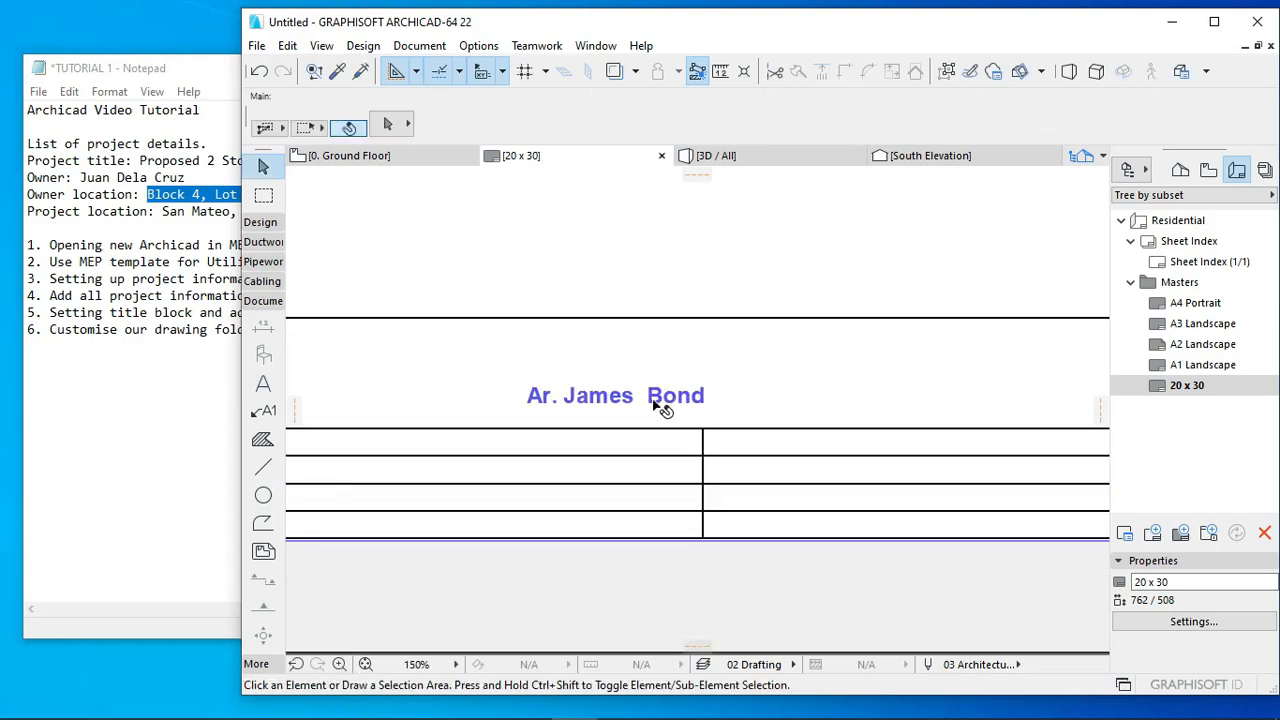
# Step: Move the contact name text so it is centred over the table's middle divider, and set its font size to 8 mm
pyautogui.click(657, 404)
pyautogui.moveTo(614, 396); pyautogui.dragTo(701, 397)
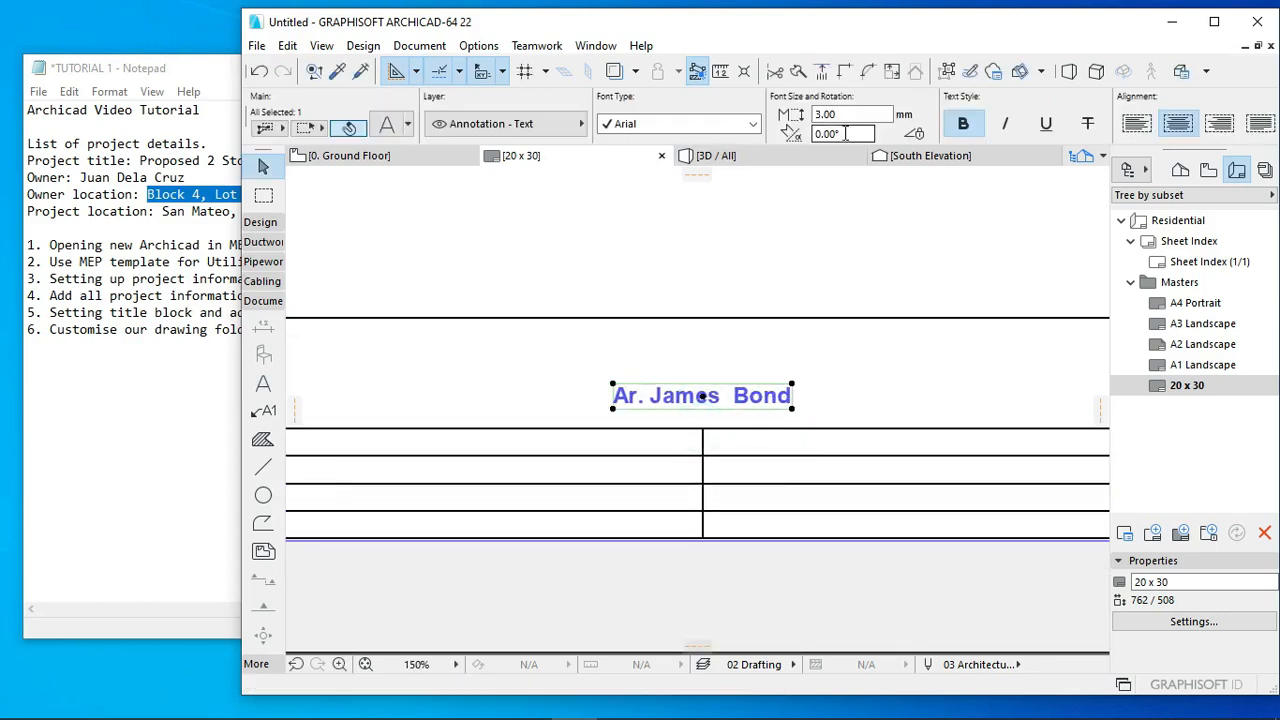
pyautogui.click(838, 114)
pyautogui.write('8')
pyautogui.press('Return')
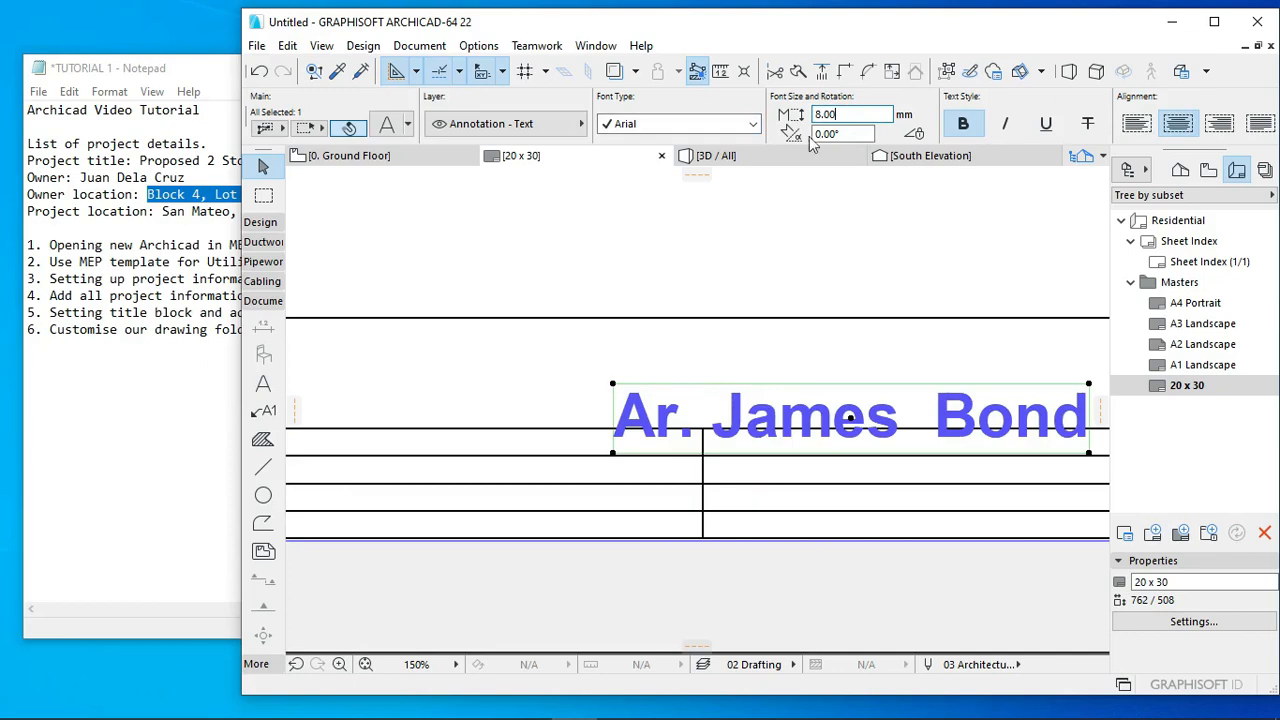
# Step: Change the contact name text's pen to black pen 1
pyautogui.scroll(-3, 740, 122)
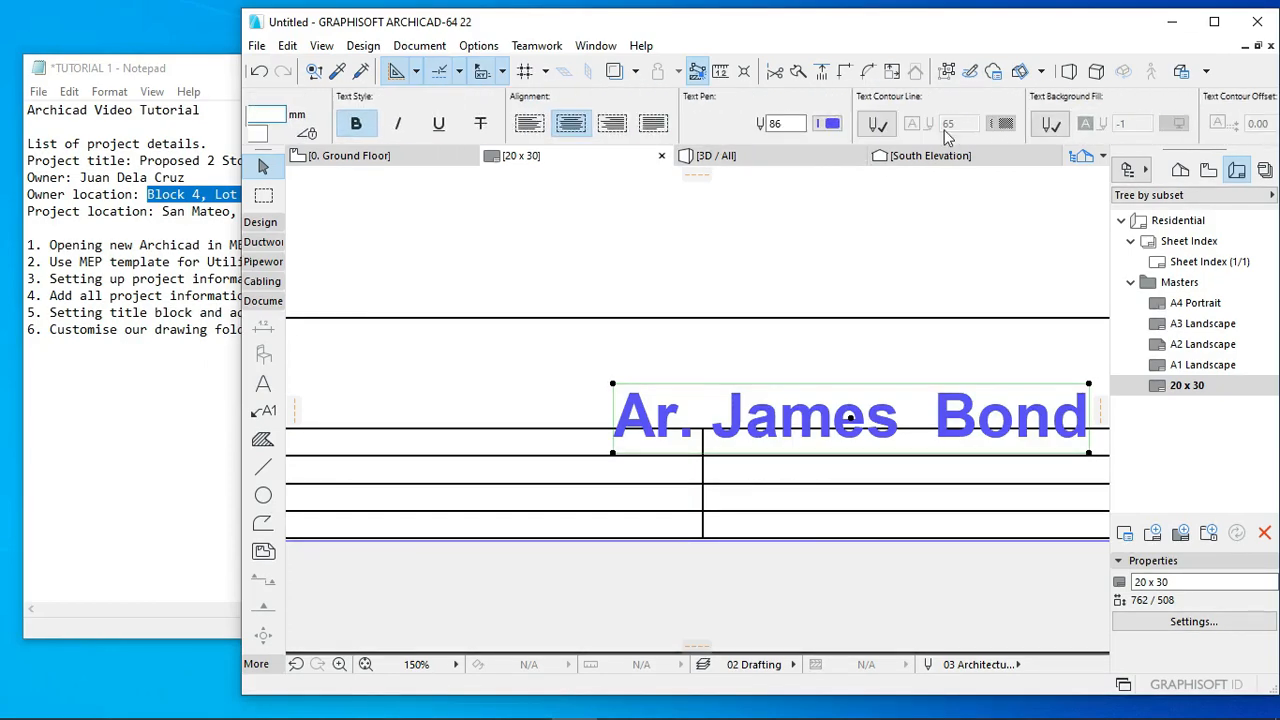
pyautogui.click(822, 122)
pyautogui.click(853, 122)
pyautogui.scroll(-3, 806, 363)
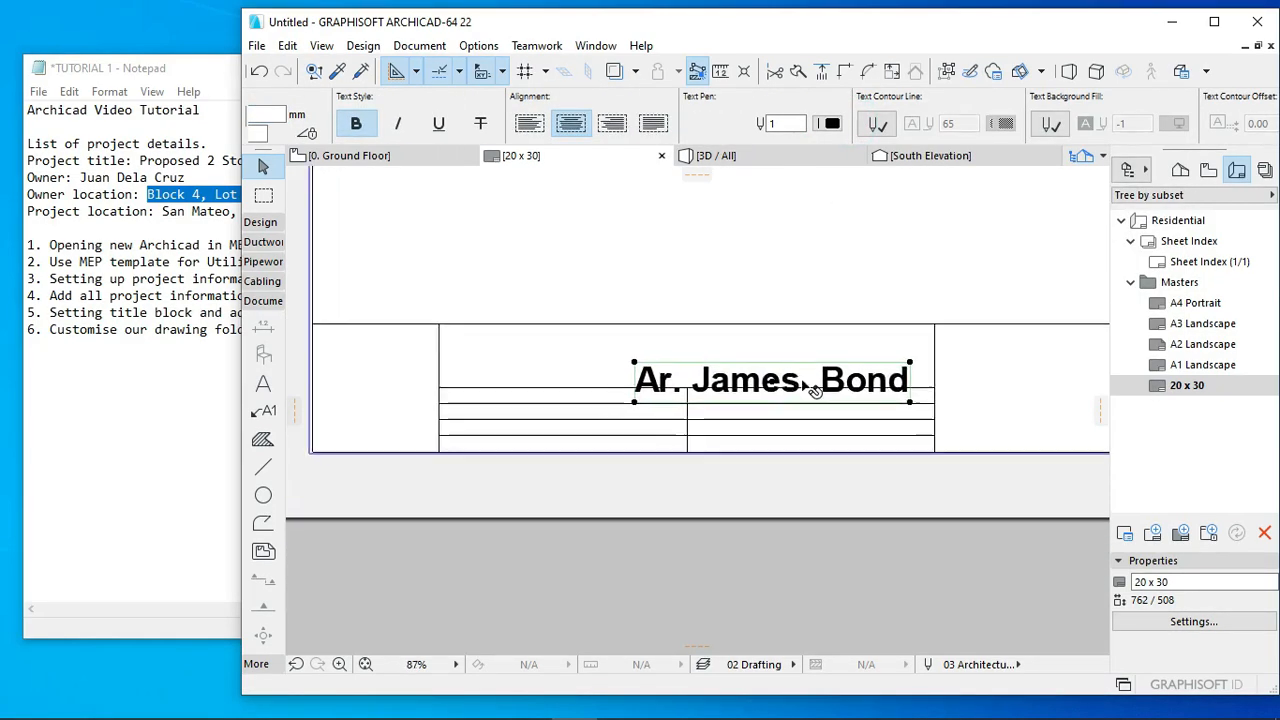
# Step: Move the contact name text into the space above the table, centring it on the table's middle divider
pyautogui.click(773, 381)
pyautogui.click(687, 357)
pyautogui.click(687, 357)
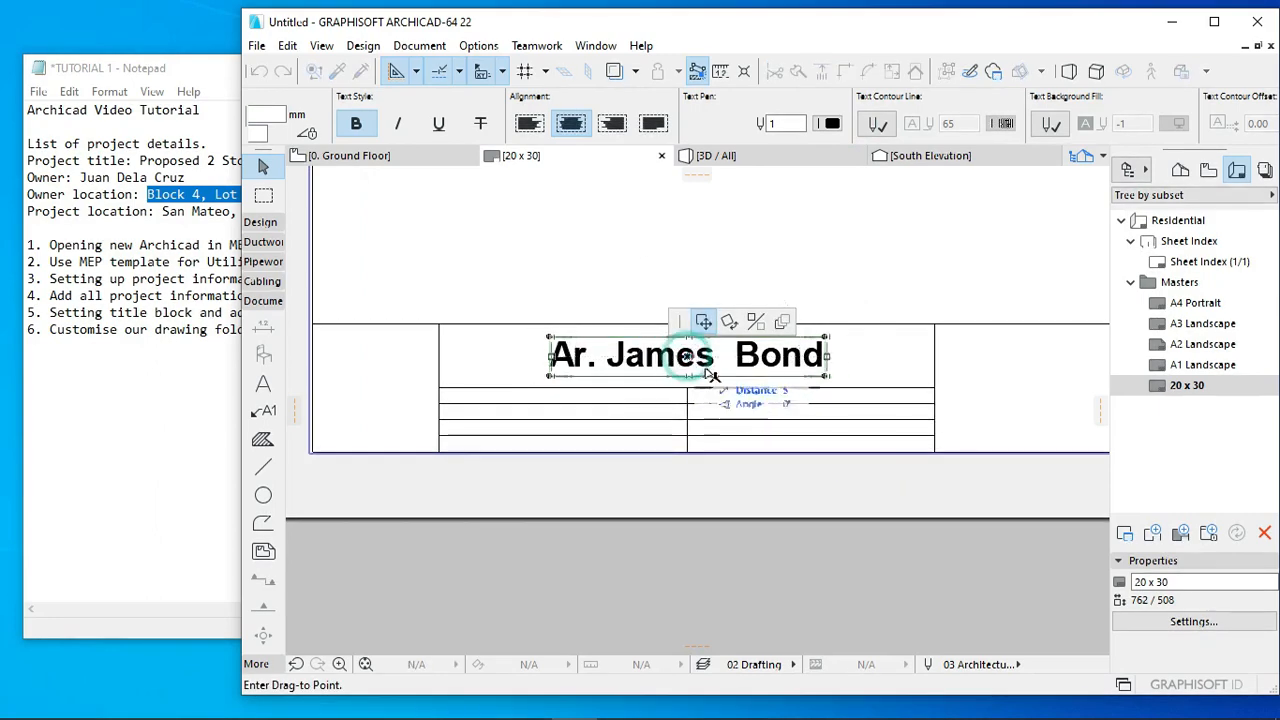
pyautogui.press('Escape')
pyautogui.click(691, 357)
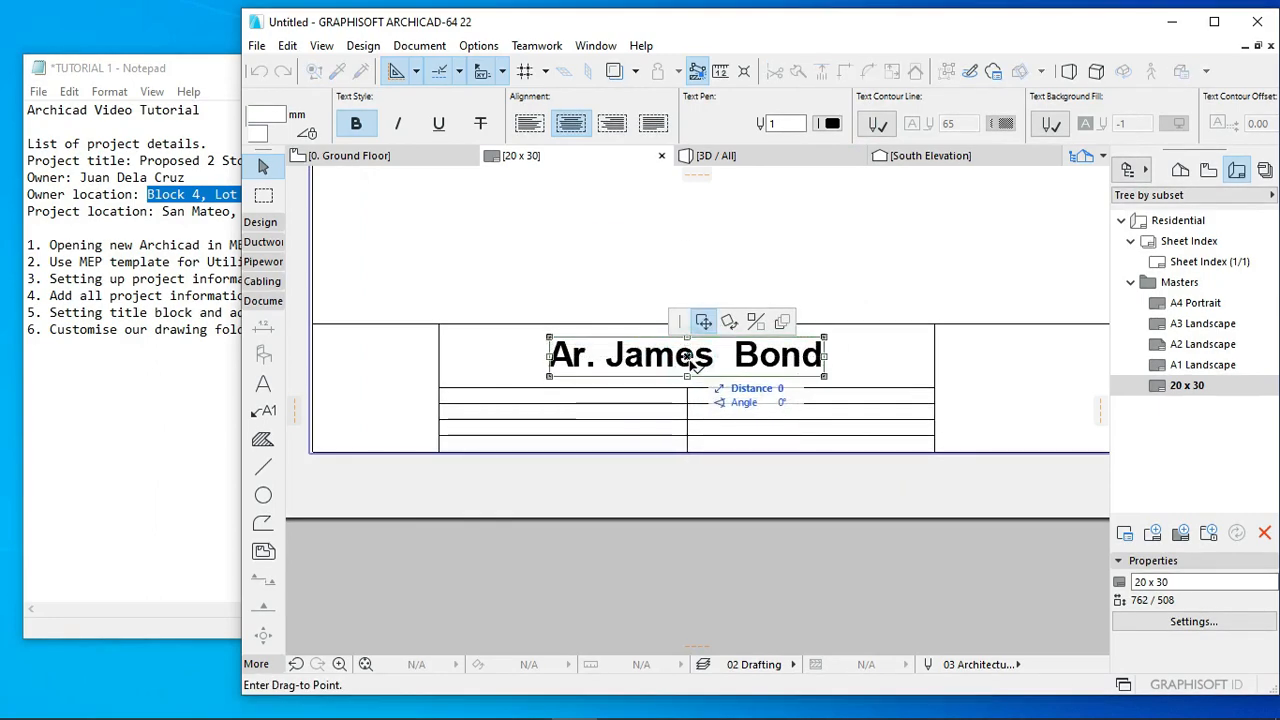
pyautogui.click(690, 366)
pyautogui.press('Escape')
# Step: Raise the contact name text about 4 mm vertically so it sits in the middle of its cell
pyautogui.moveTo(628, 417); pyautogui.dragTo(627, 387, button='middle')
pyautogui.scroll(2, 668, 366)
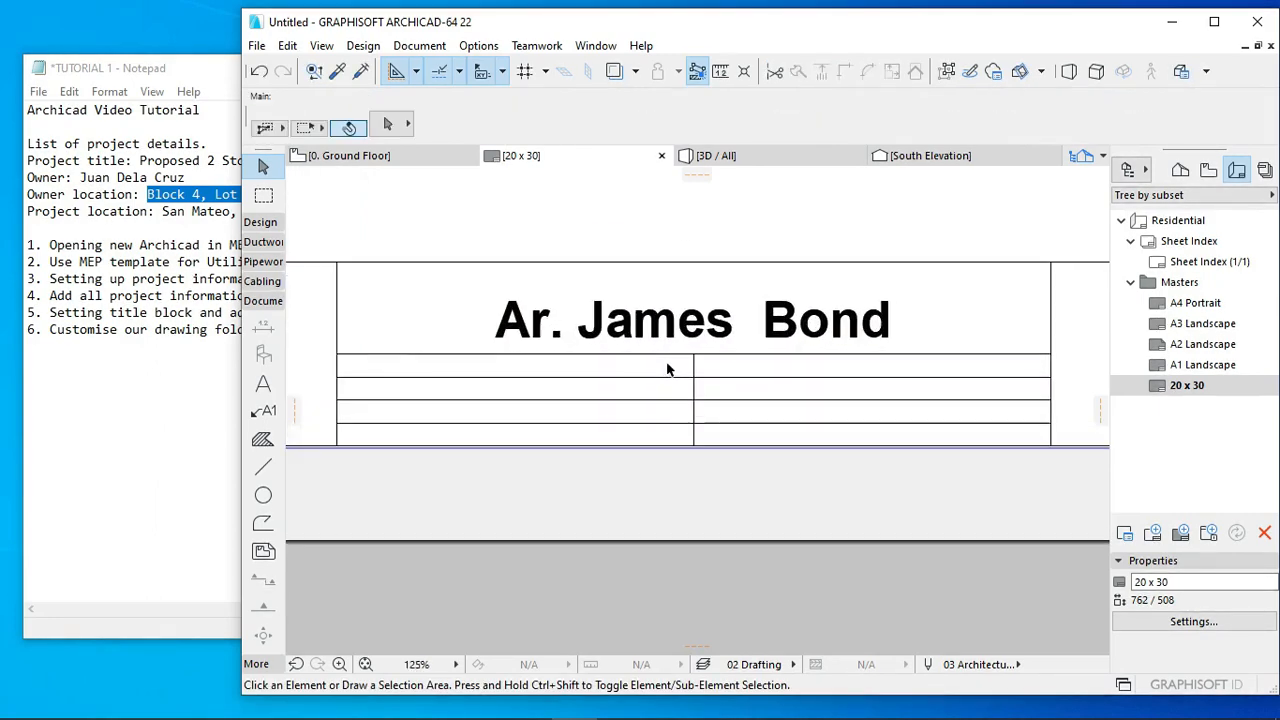
pyautogui.scroll(-2, 668, 366)
pyautogui.moveTo(700, 341); pyautogui.dragTo(697, 357, button='middle')
pyautogui.click(697, 357)
pyautogui.click(688, 355)
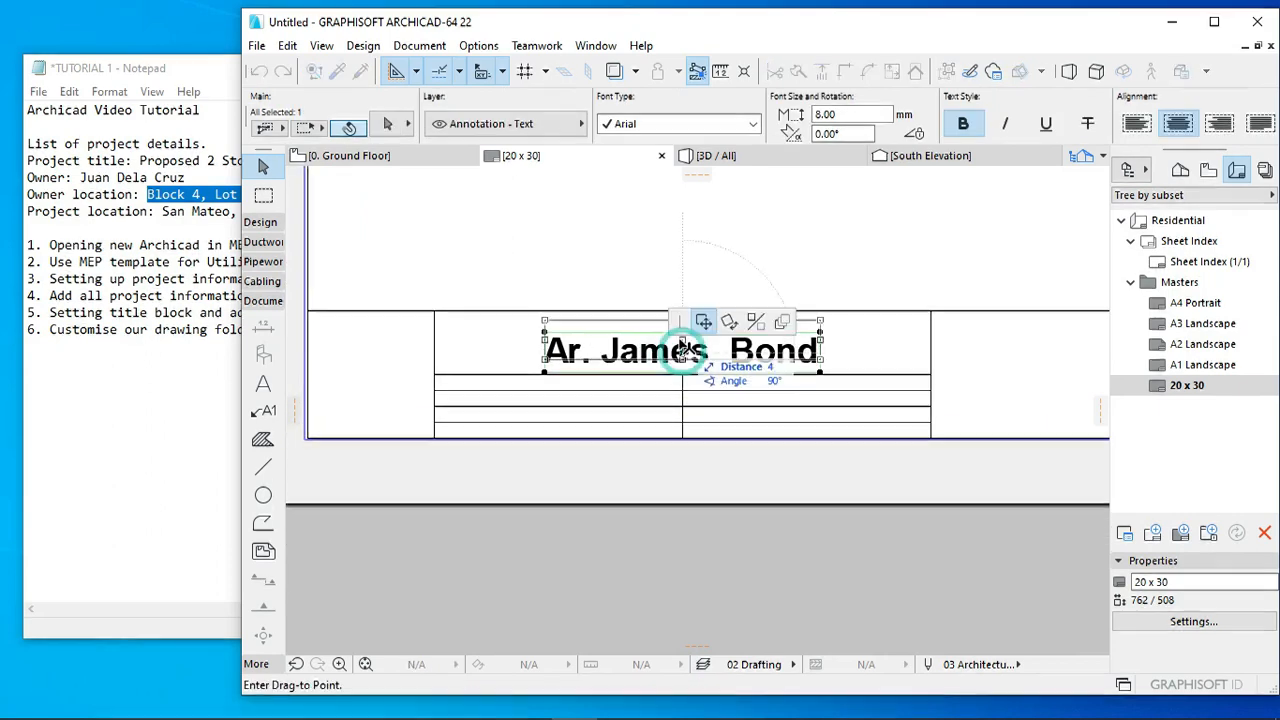
pyautogui.click(680, 342)
pyautogui.press('Escape')
# Step: Pick up the contact name's text settings and start a text block in the table's first left cell with font size 2.5 mm
pyautogui.click(1207, 170)
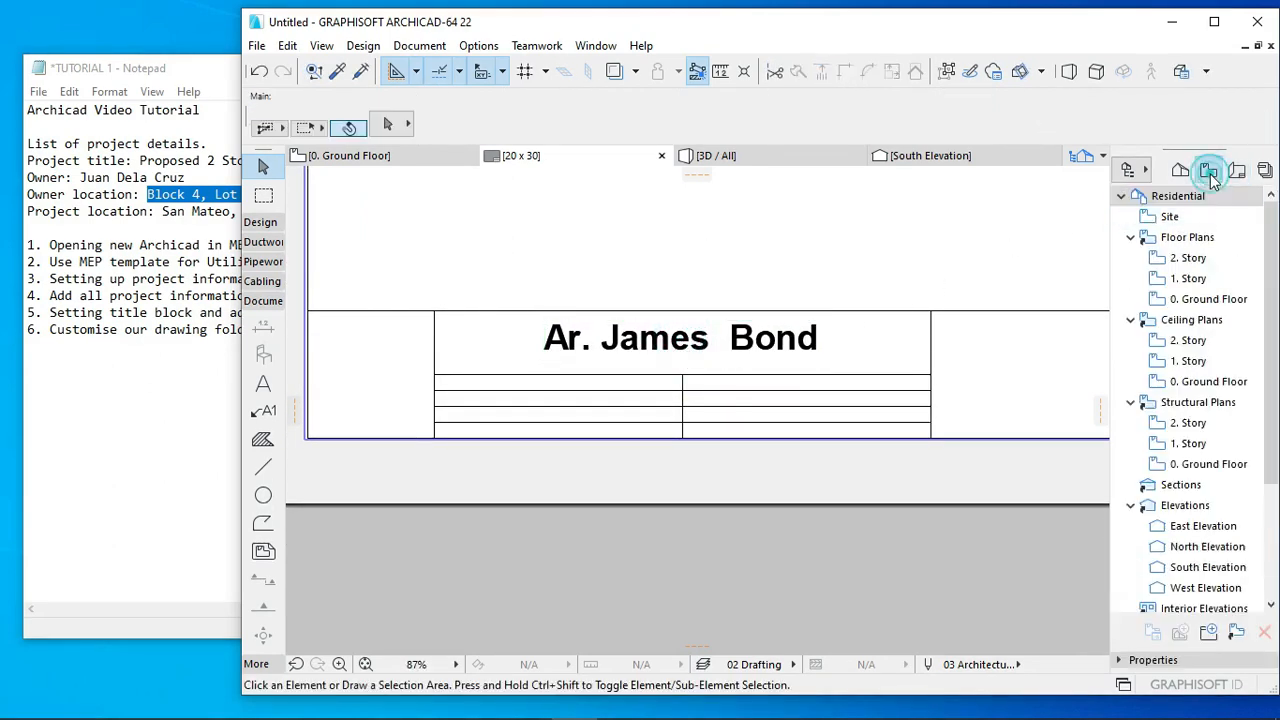
pyautogui.scroll(-2, 737, 358)
pyautogui.moveTo(733, 361); pyautogui.dragTo(650, 367, button='middle')
pyautogui.scroll(2, 556, 374)
pyautogui.scroll(2, 556, 374)
pyautogui.keyDown('alt'); pyautogui.click(577, 322); pyautogui.keyUp('alt')
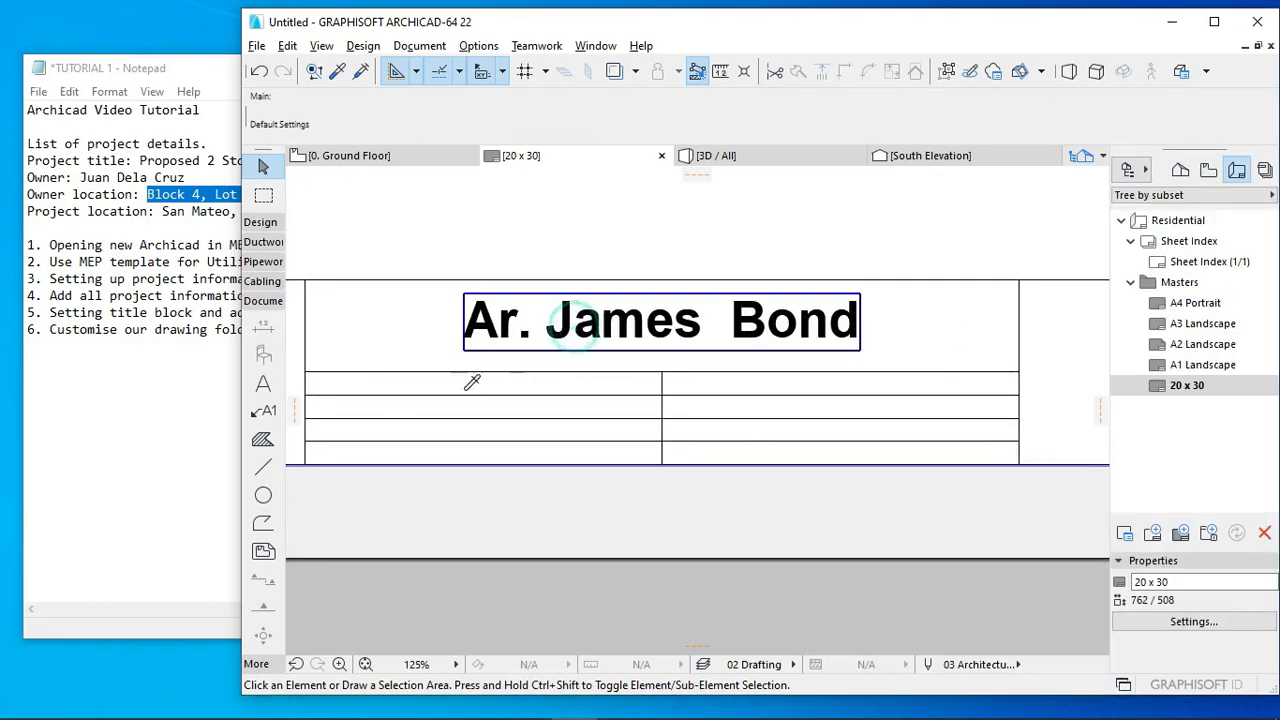
pyautogui.moveTo(468, 389); pyautogui.dragTo(556, 391, button='middle')
pyautogui.doubleClick(425, 381)
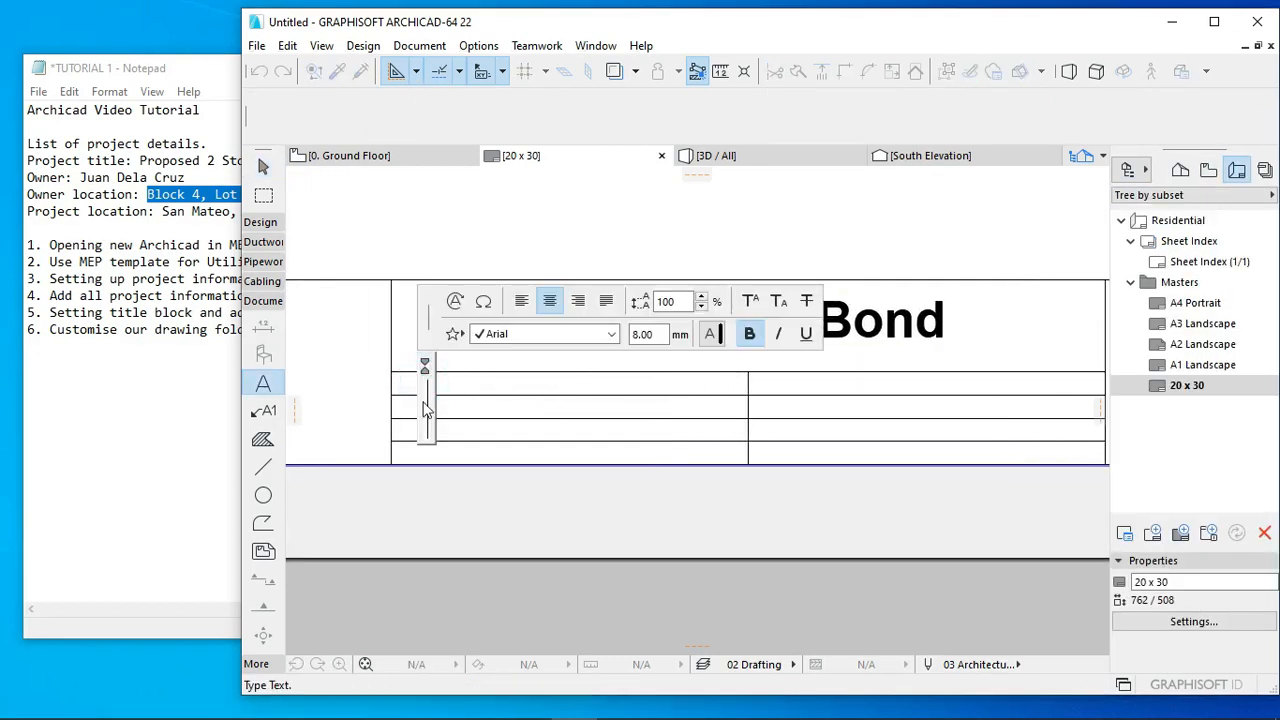
pyautogui.doubleClick(642, 334)
pyautogui.write('2.5')
pyautogui.press('Return')
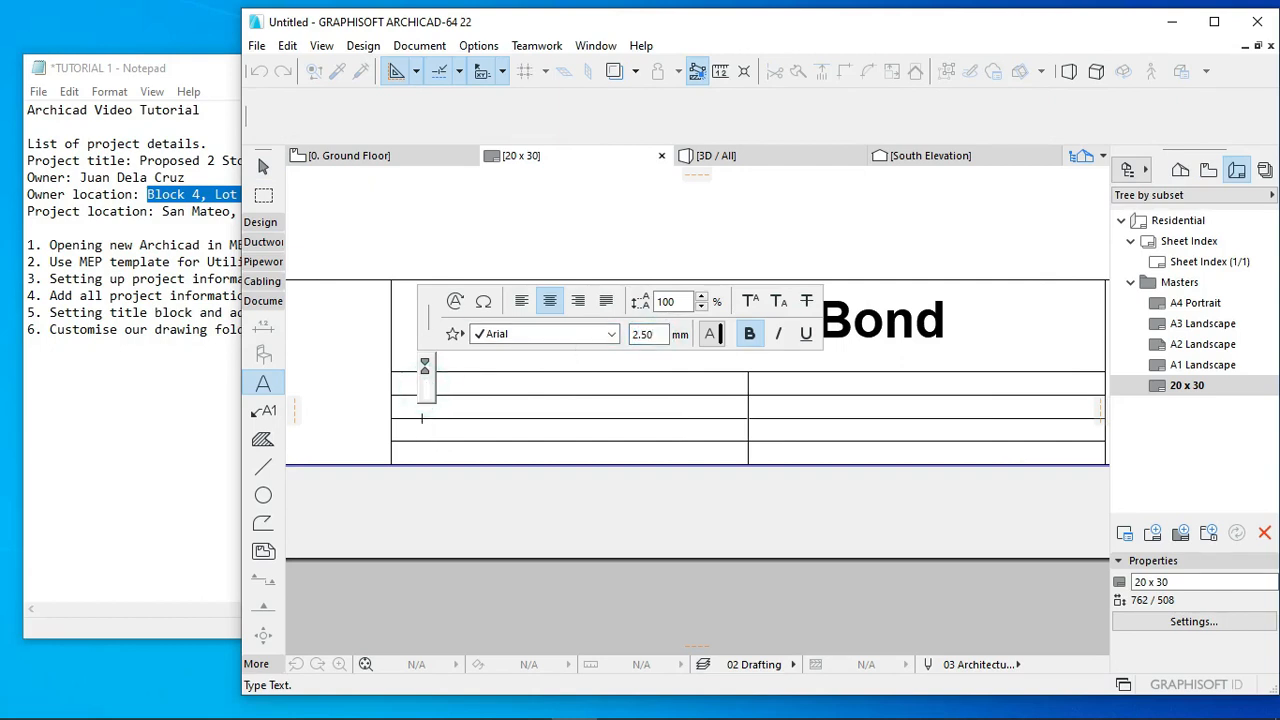
# Step: Enter PRC NUMBER as the label text and finish the text block
pyautogui.write('PRC NU')
pyautogui.write('M')
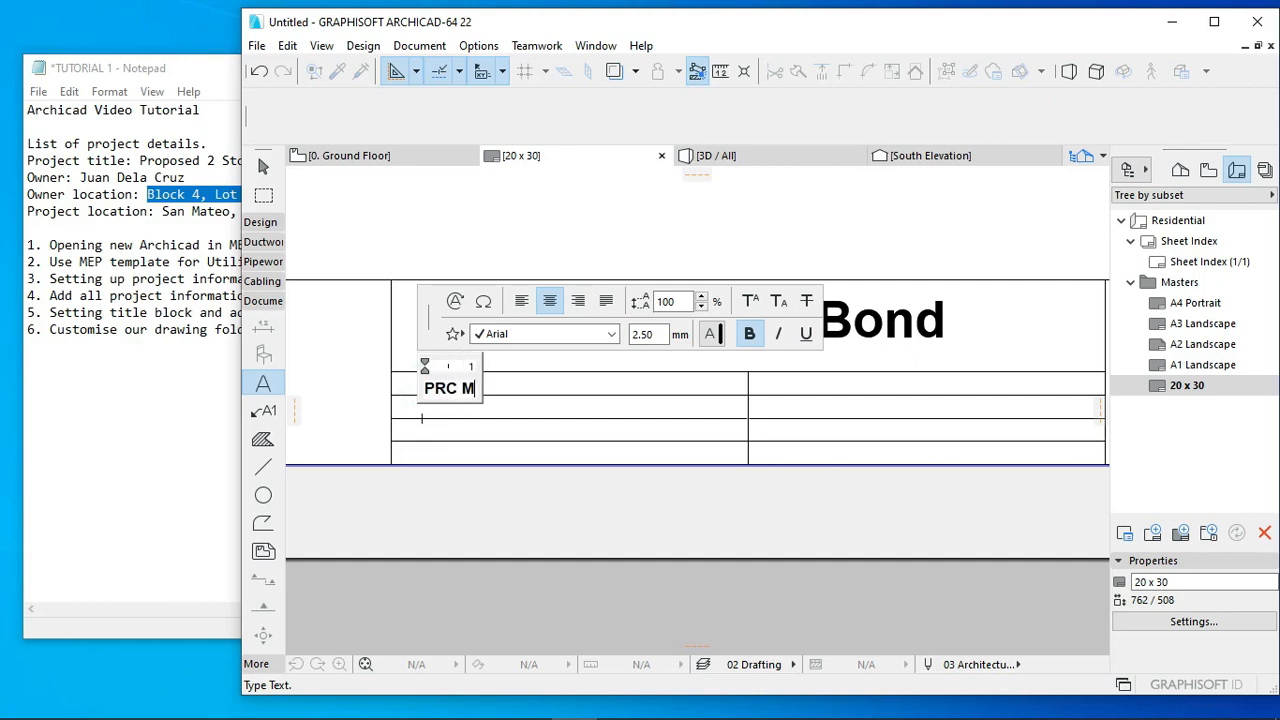
pyautogui.press('BackSpace')
pyautogui.write('NUMBER')
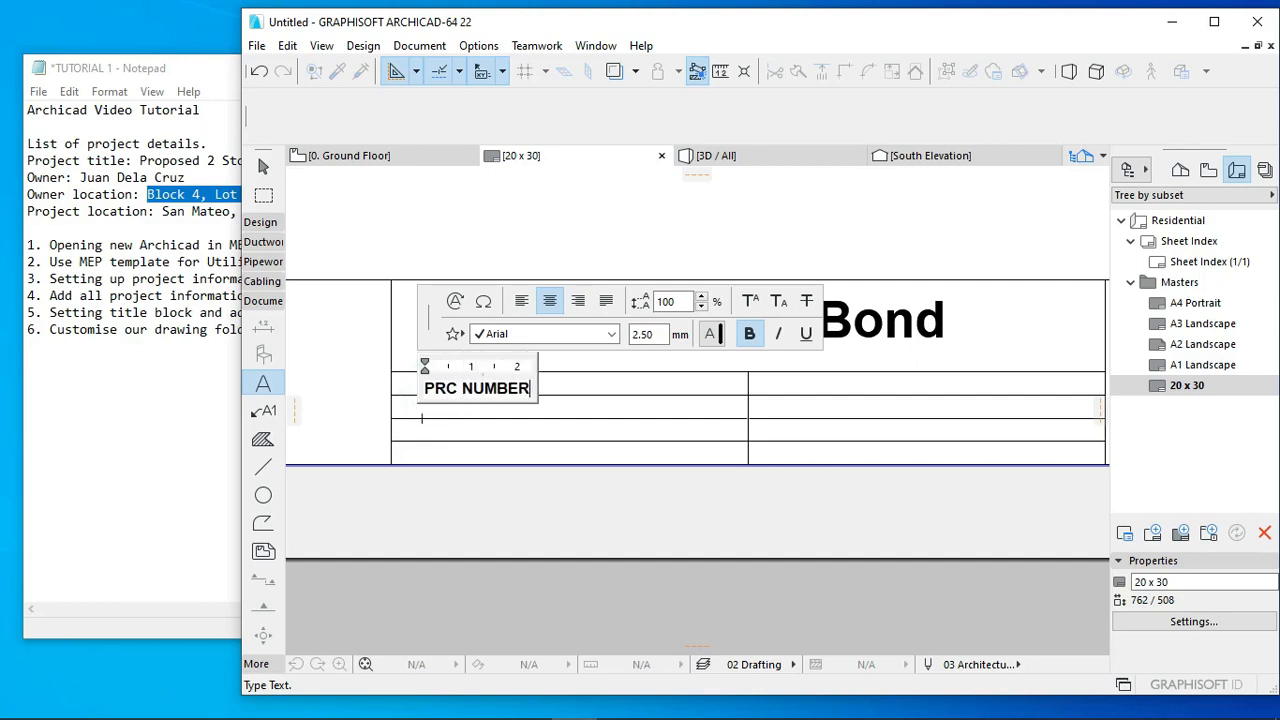
pyautogui.click(434, 500)
pyautogui.press('Escape')
# Step: Move the PRC NUMBER label close to the left edge of the table's first row, between the row lines
pyautogui.click(472, 386)
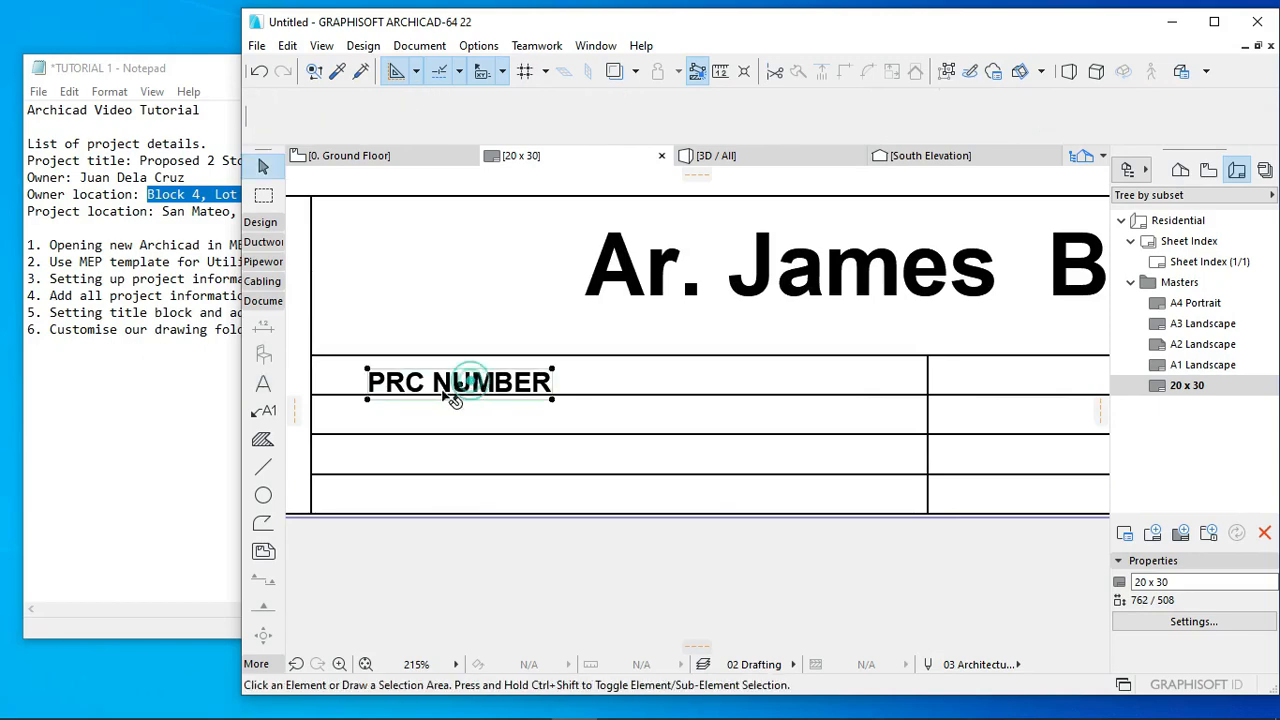
pyautogui.hotkey('ctrl', 'd')
pyautogui.click(368, 398)
pyautogui.click(325, 393)
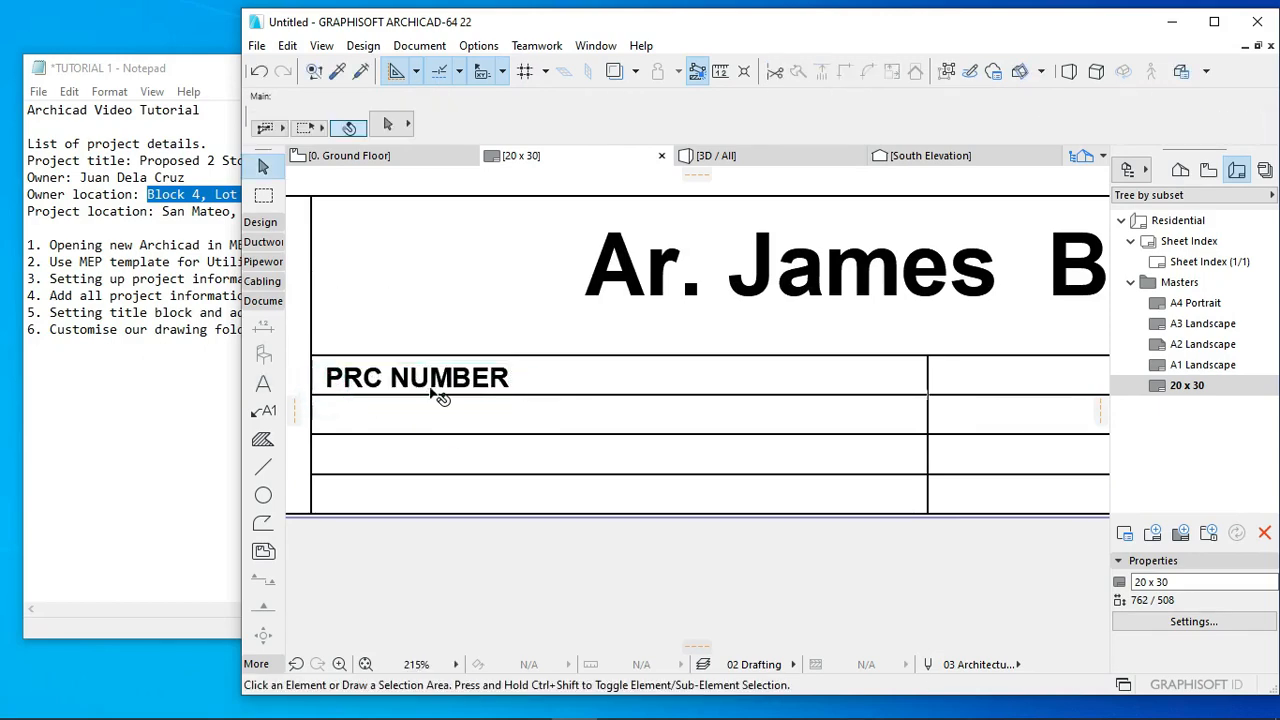
# Step: Maximize the program window and turn on the on-screen display of Textbox Handles
pyautogui.scroll(-2, 440, 396)
pyautogui.scroll(3, 491, 432)
pyautogui.click(487, 420)
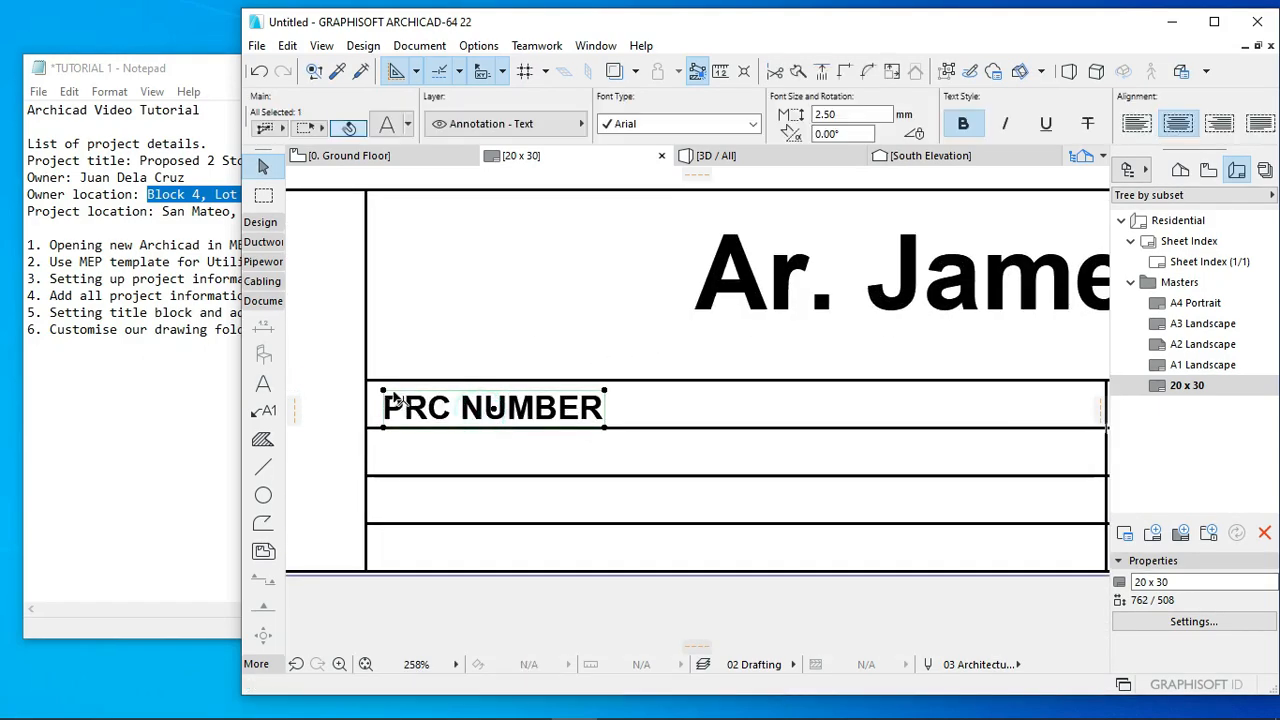
pyautogui.click(1214, 21)
pyautogui.press('Escape')
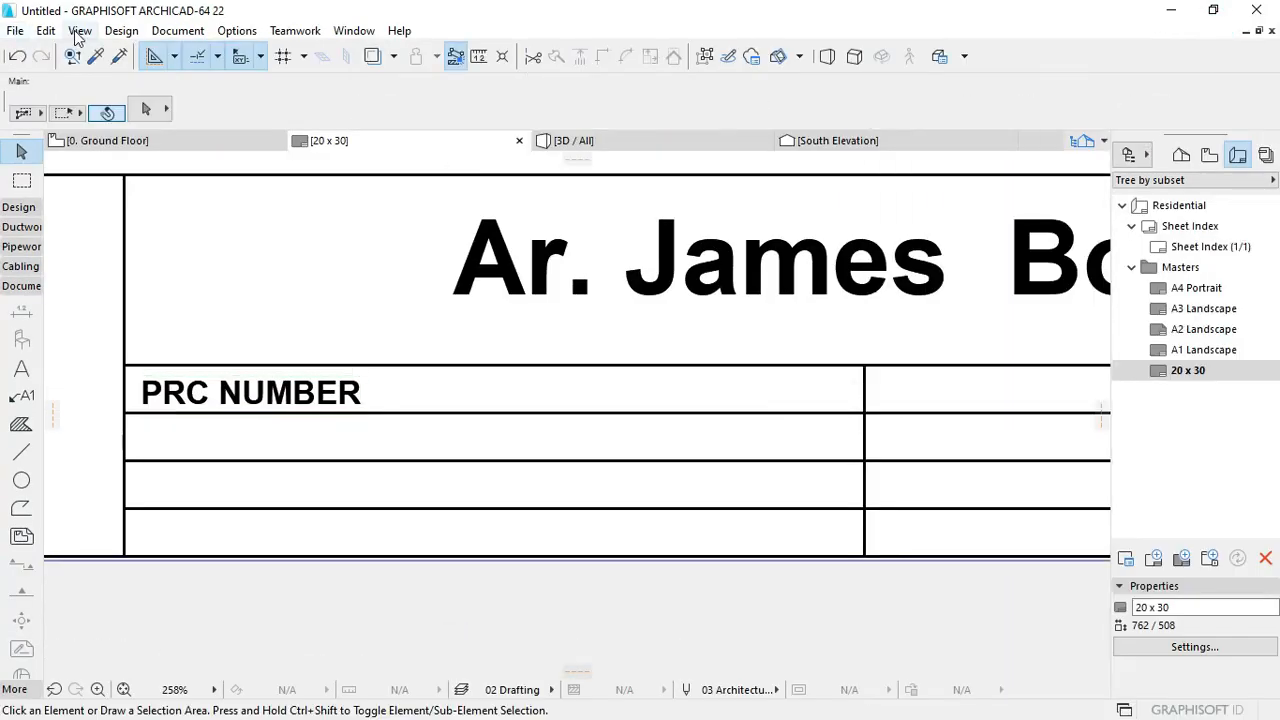
pyautogui.click(79, 31)
pyautogui.moveTo(208, 57)
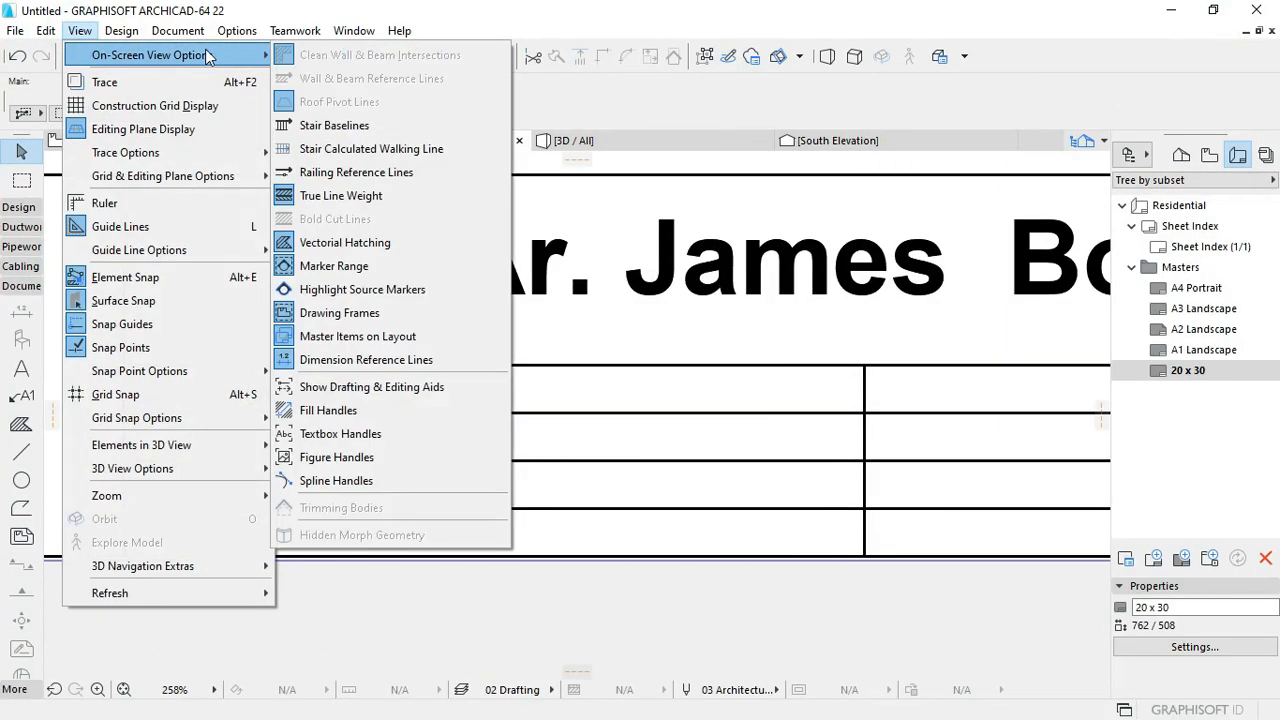
pyautogui.click(367, 446)
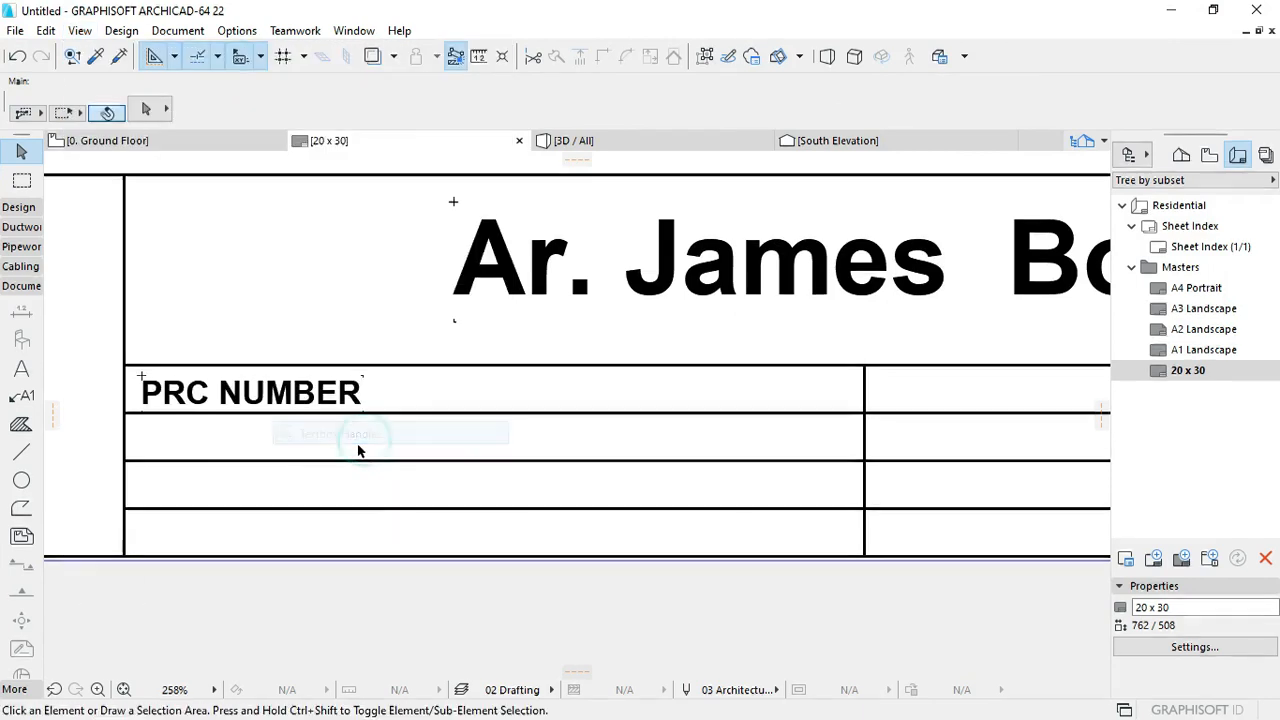
pyautogui.click(334, 288)
# Step: Copy the PRC NUMBER label into the three table rows below at the row spacing
pyautogui.scroll(3, 471, 374)
pyautogui.click(363, 374)
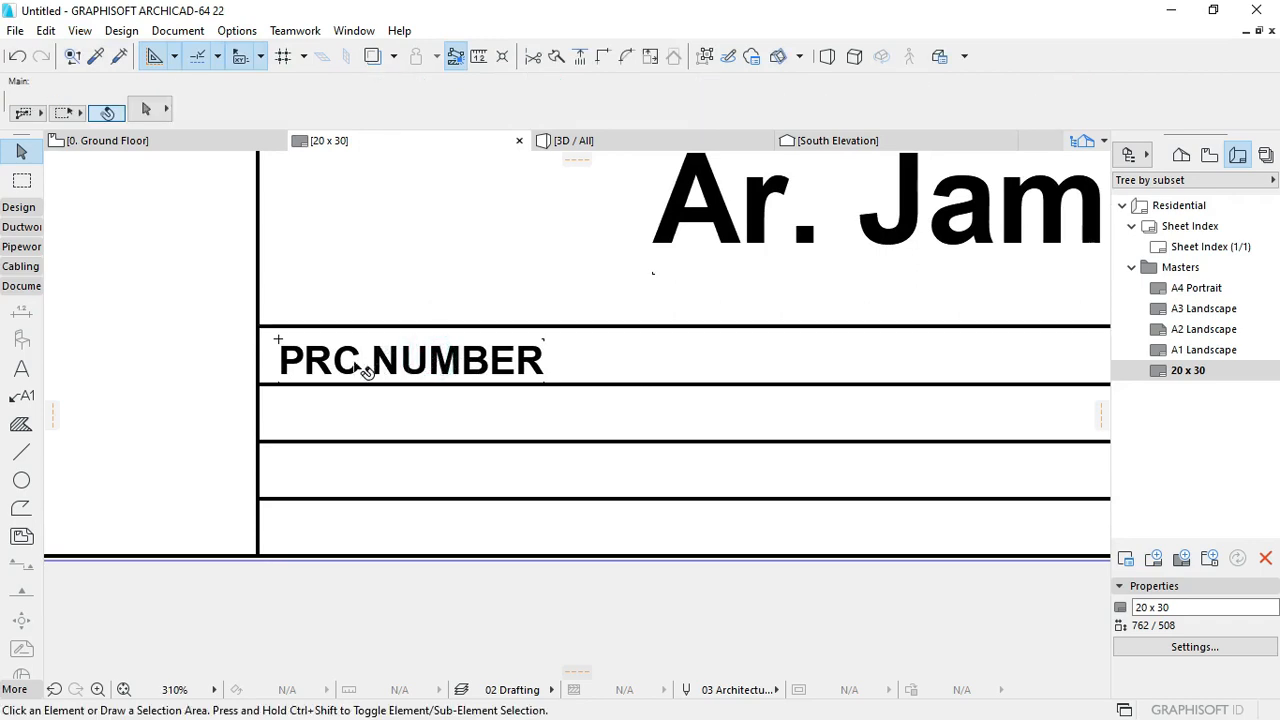
pyautogui.scroll(2, 350, 374)
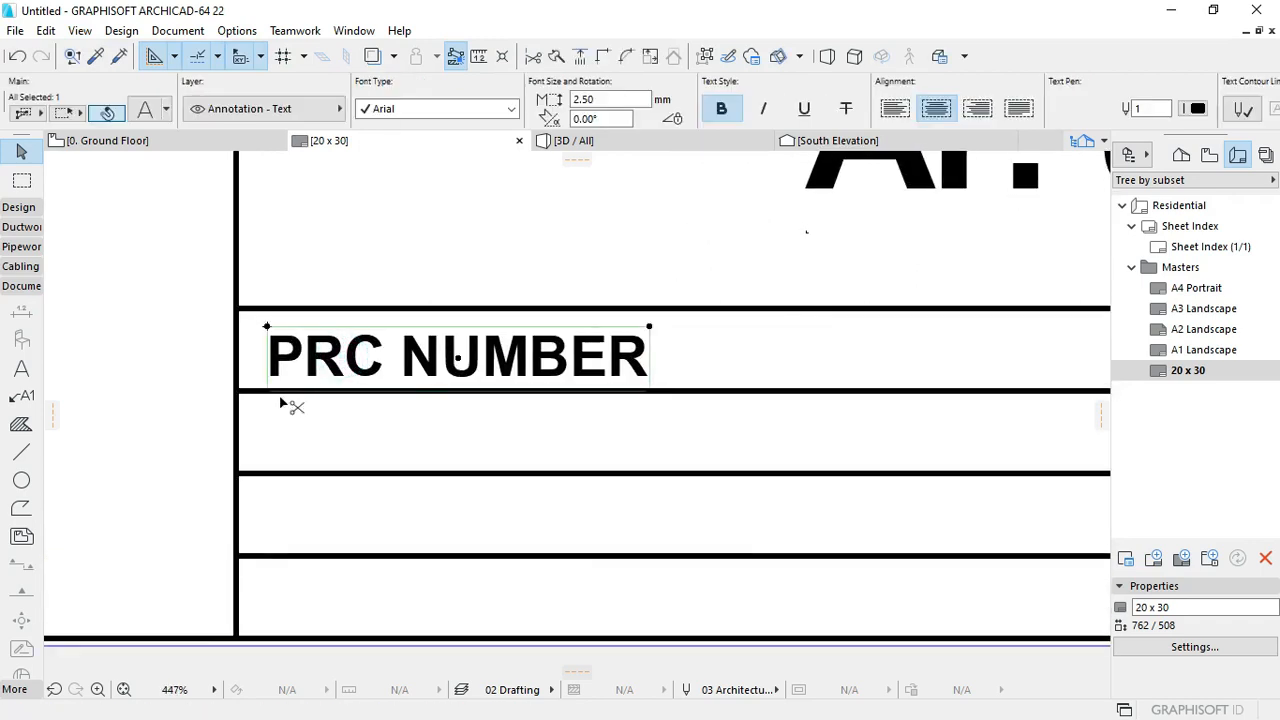
pyautogui.hotkey('ctrl', 'd')
pyautogui.click(238, 390)
pyautogui.click(238, 472)
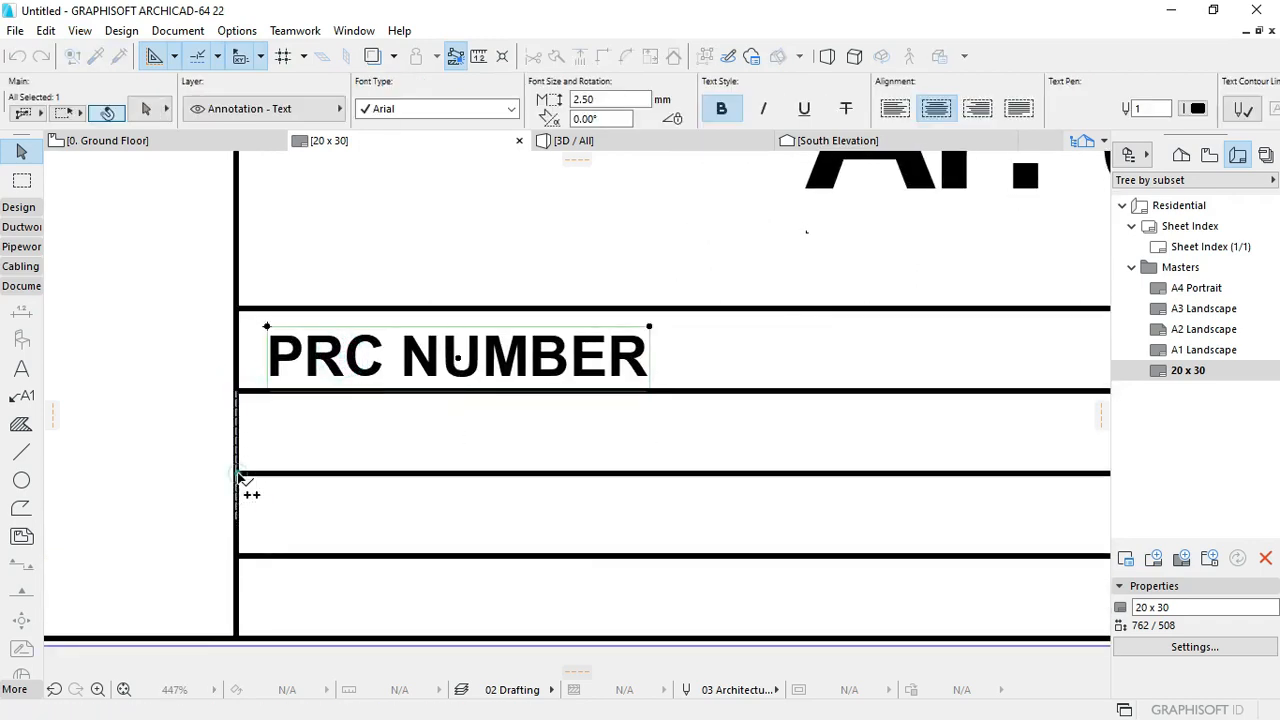
pyautogui.click(236, 554)
pyautogui.doubleClick(236, 640)
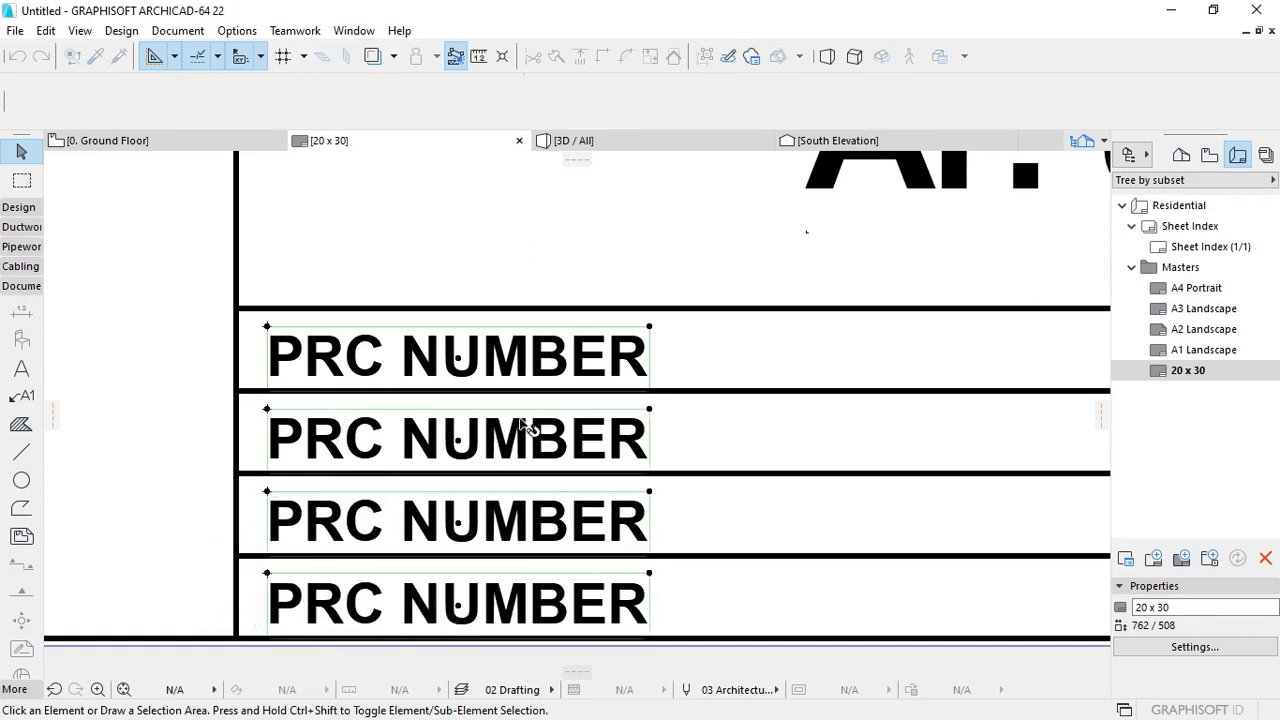
# Step: Change the label in the table's second row to IOPOA NUMBER
pyautogui.scroll(-1, 540, 420)
pyautogui.click(545, 405)
pyautogui.doubleClick(548, 405)
pyautogui.moveTo(388, 390); pyautogui.dragTo(262, 388)
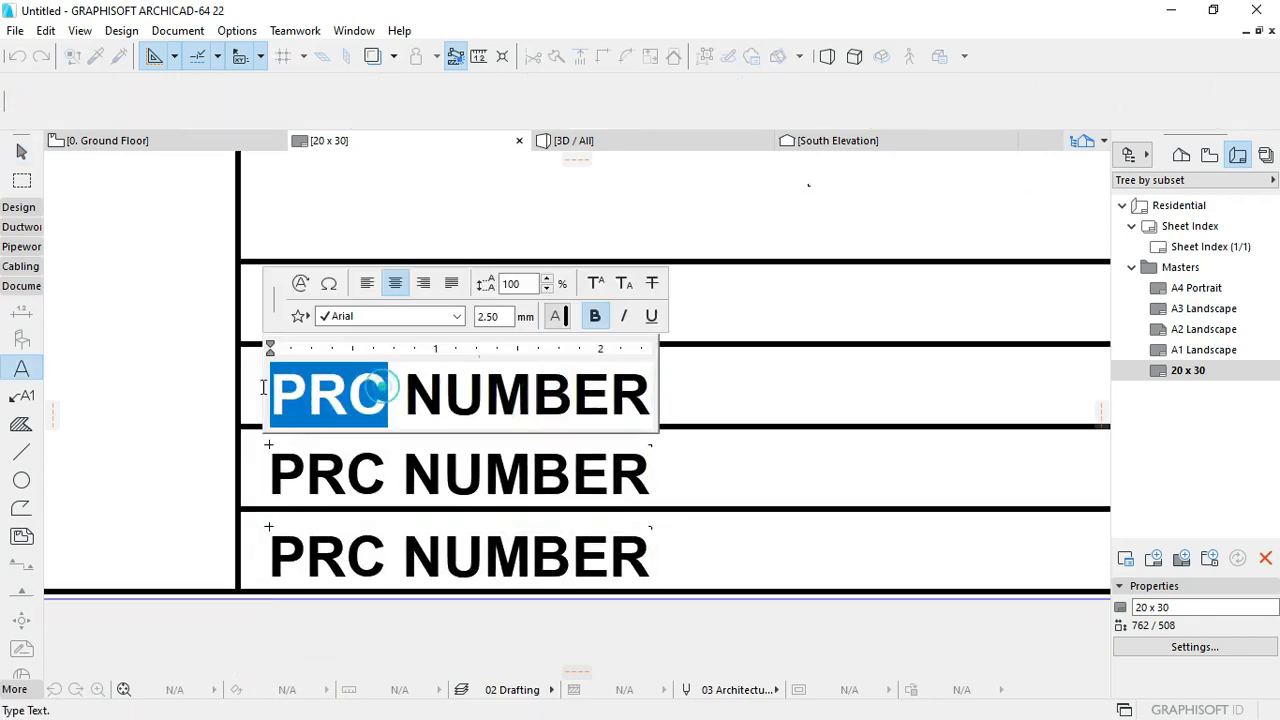
pyautogui.write('IO')
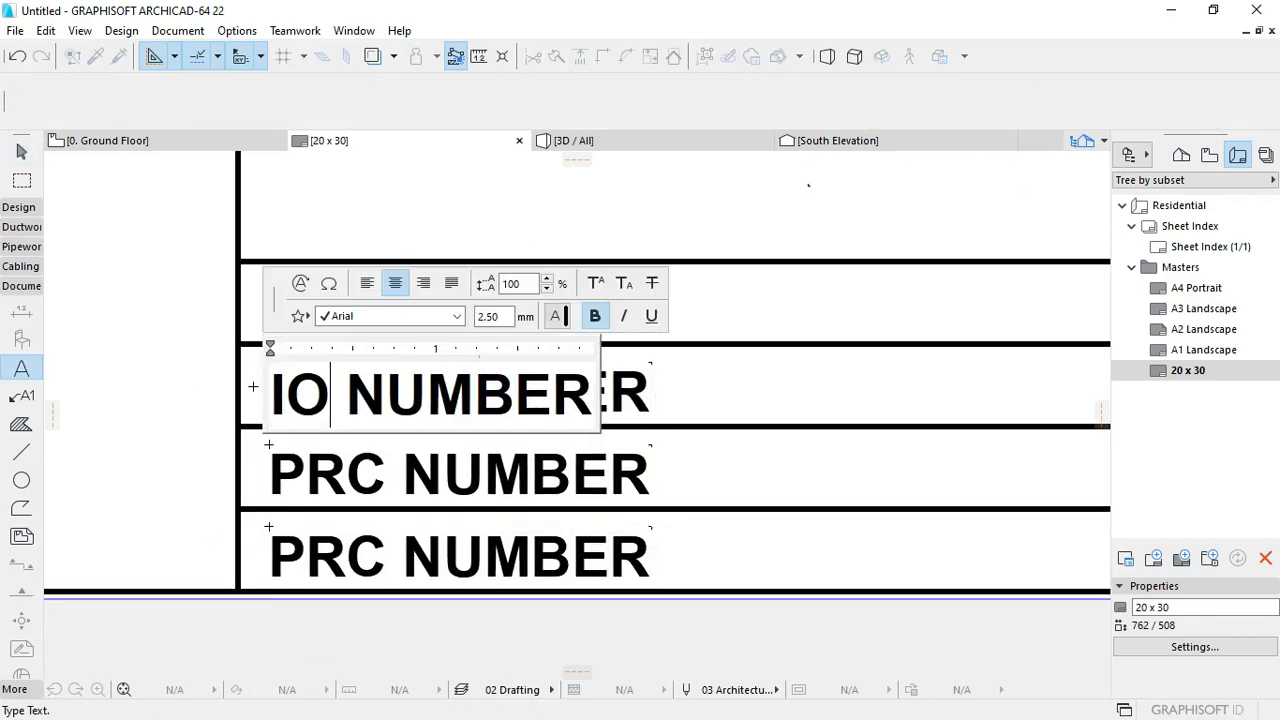
pyautogui.write('POA')
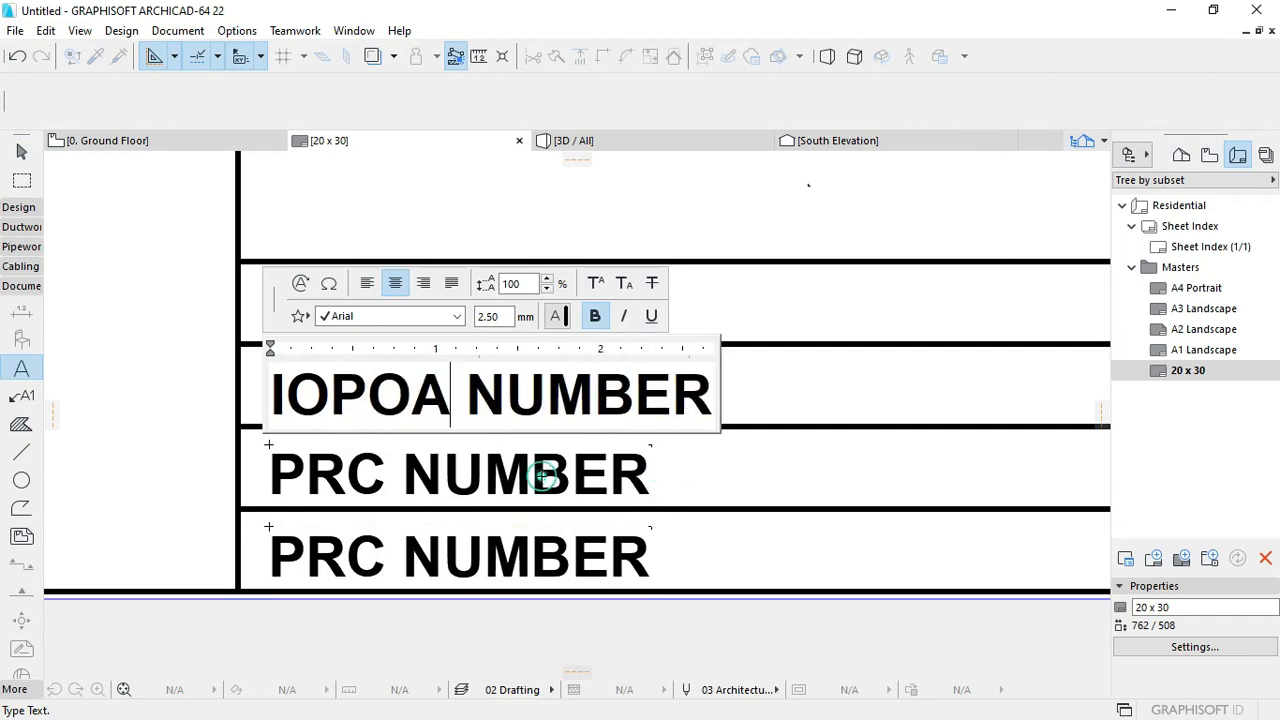
# Step: Change the label in the table's third row to PTR NUMBER
pyautogui.click(540, 478)
pyautogui.doubleClick(545, 478)
pyautogui.moveTo(388, 478); pyautogui.dragTo(313, 478)
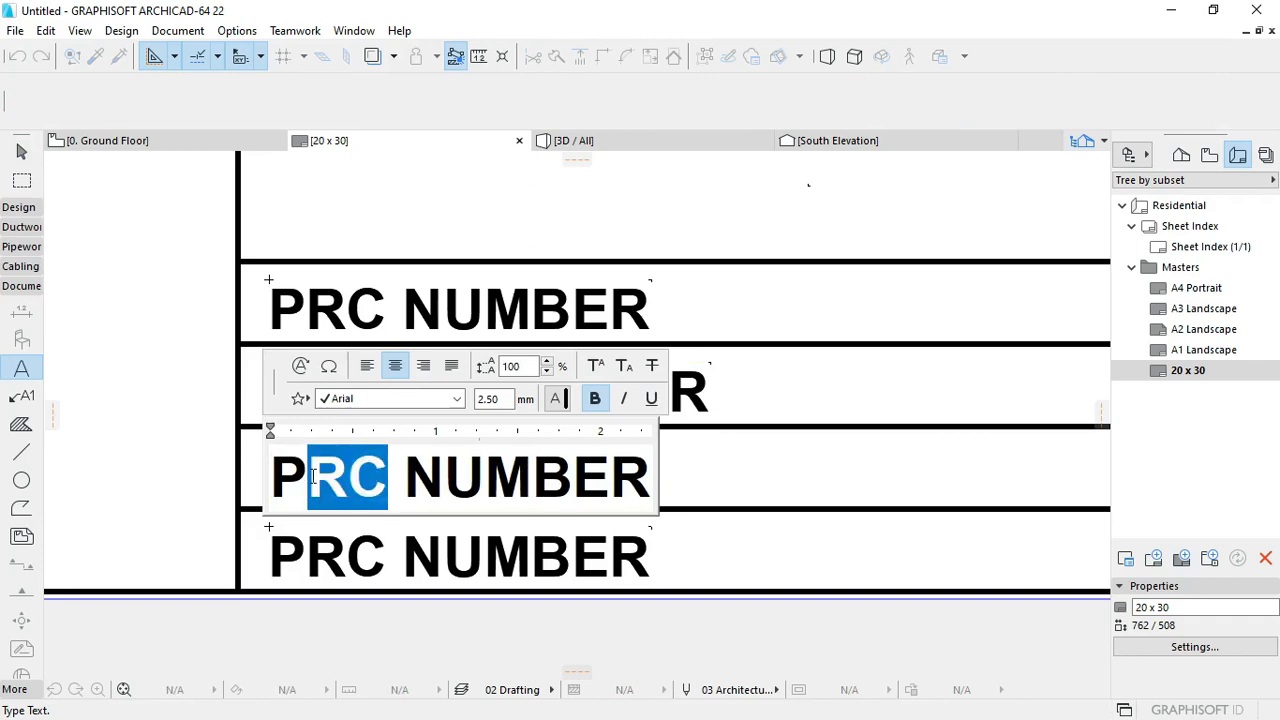
pyautogui.write('TR')
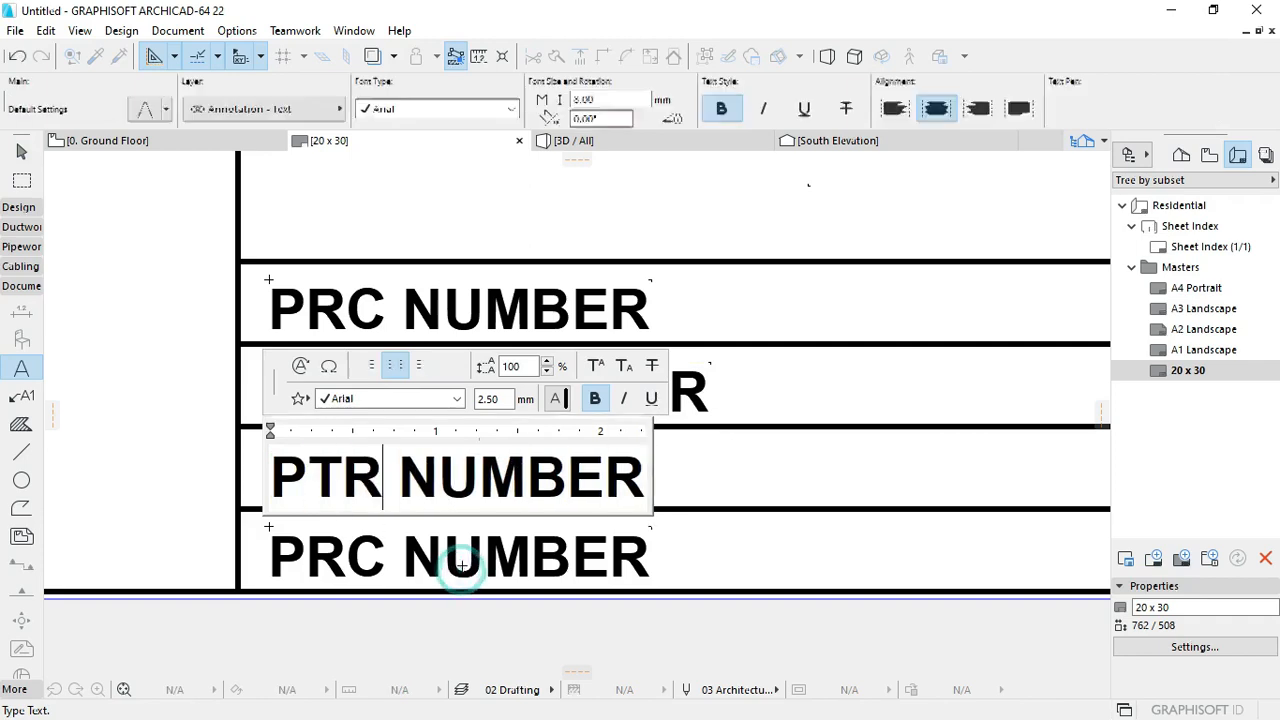
# Step: Change the label in the table's fourth row to TIN NUMBER
pyautogui.click(447, 557)
pyautogui.click(445, 557)
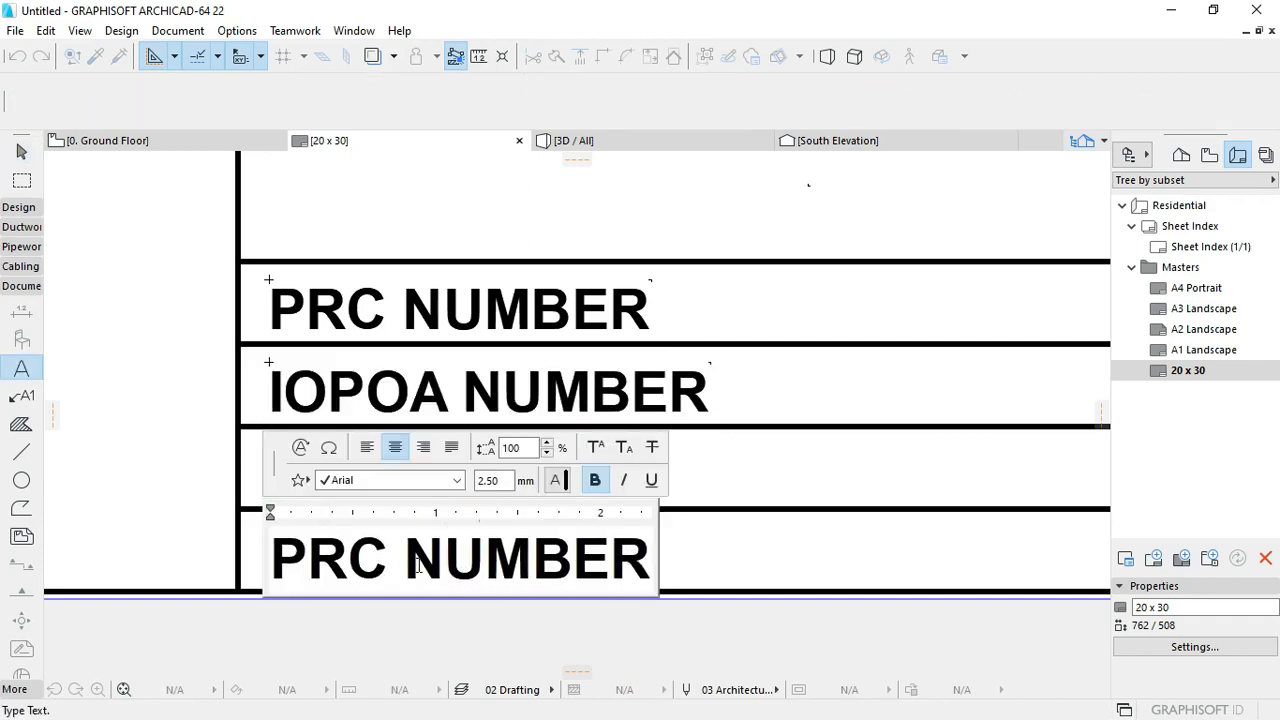
pyautogui.moveTo(392, 560); pyautogui.dragTo(268, 558)
pyautogui.write('TIN')
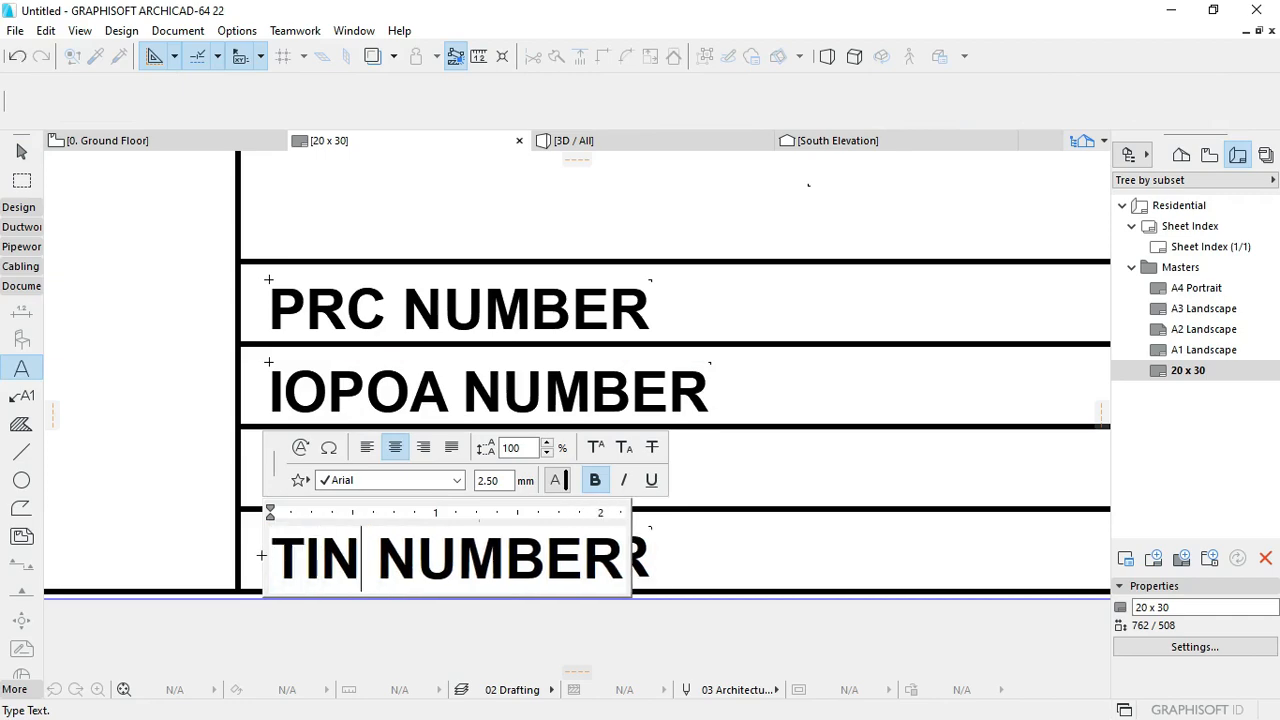
pyautogui.click(433, 668)
# Step: Move the table's middle divider line about 43 mm left so it stands just beyond the four labels
pyautogui.scroll(-4, 443, 345)
pyautogui.moveTo(603, 381); pyautogui.dragTo(397, 372, button='middle')
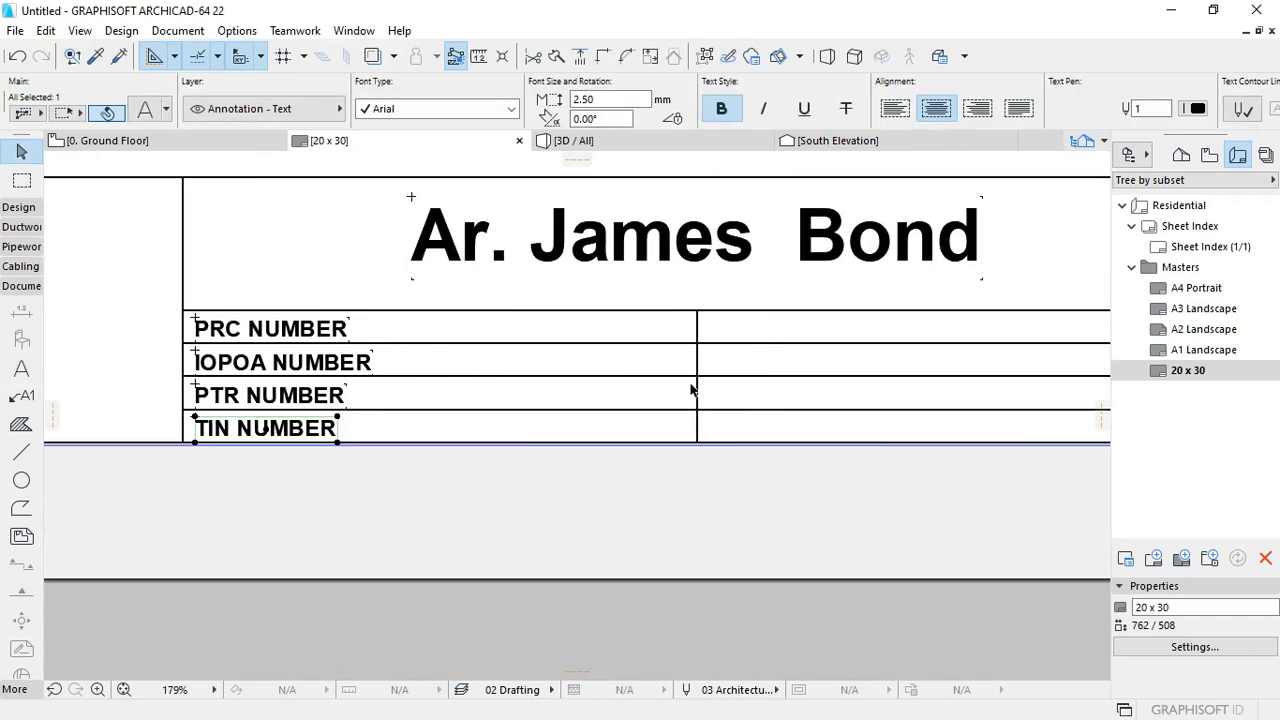
pyautogui.click(699, 360)
pyautogui.hotkey('ctrl', 'd')
pyautogui.click(697, 310)
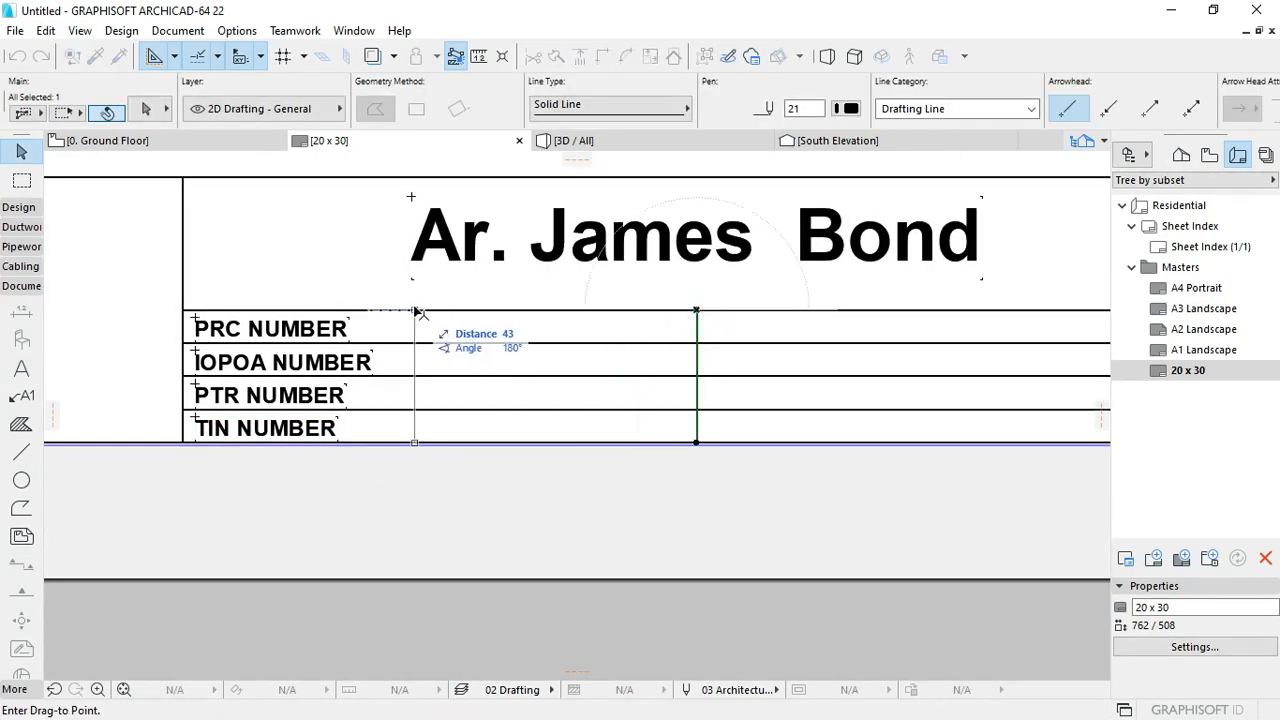
pyautogui.click(414, 309)
pyautogui.press('Escape')
# Step: Remove the bold style from the four number labels in the table
pyautogui.click(295, 431)
pyautogui.keyDown('shift'); pyautogui.click(293, 399); pyautogui.keyUp('shift')
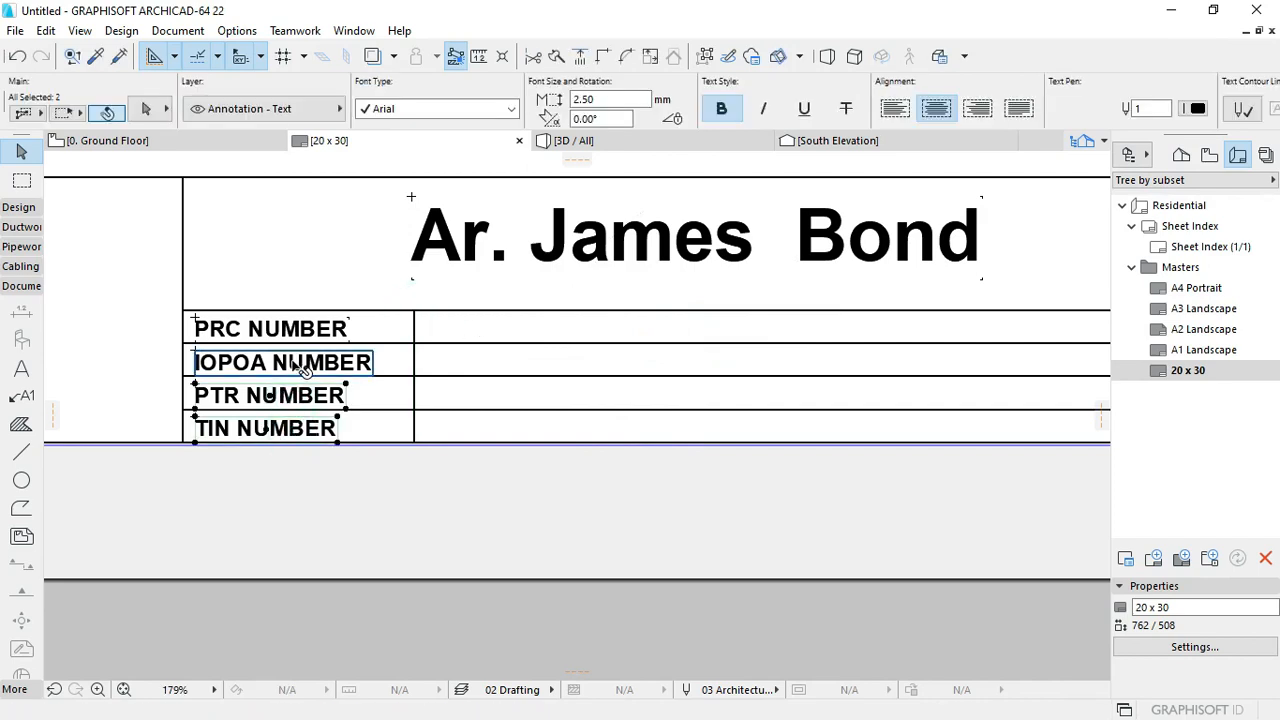
pyautogui.click(719, 110)
pyautogui.press('Escape')
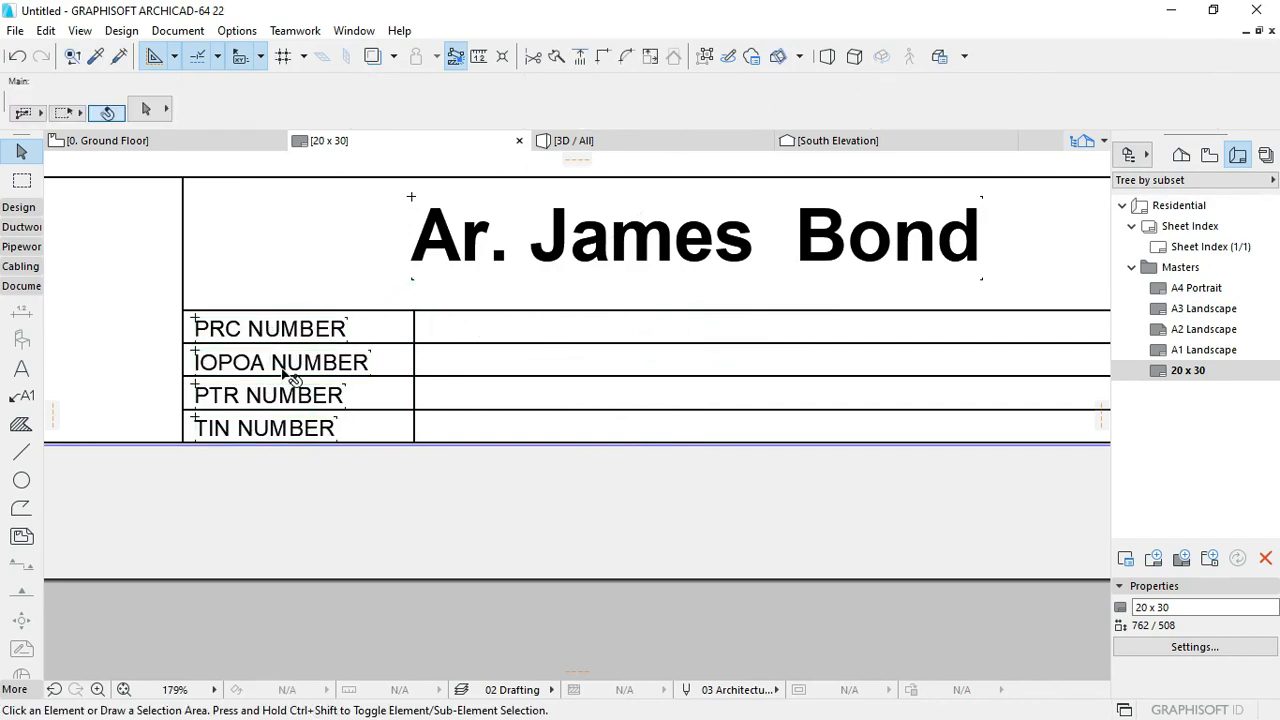
pyautogui.click(285, 367)
pyautogui.press('Escape')
pyautogui.scroll(-3, 636, 319)
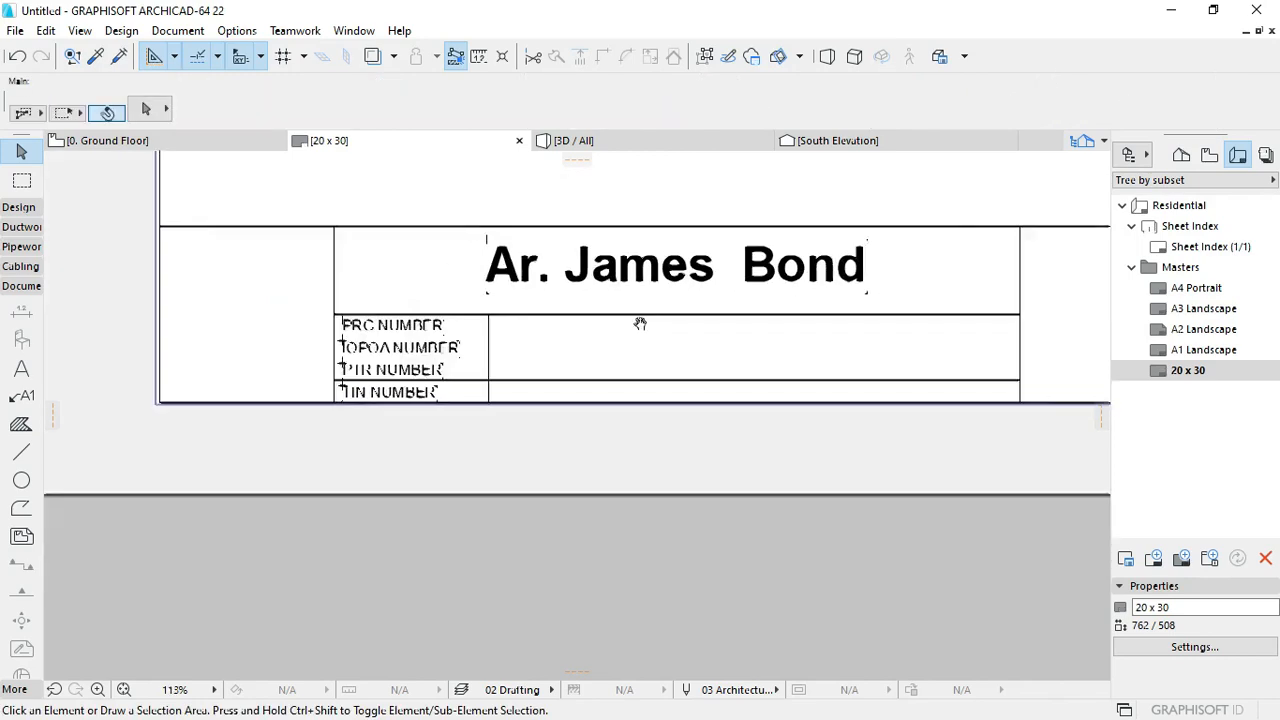
pyautogui.scroll(2, 667, 309)
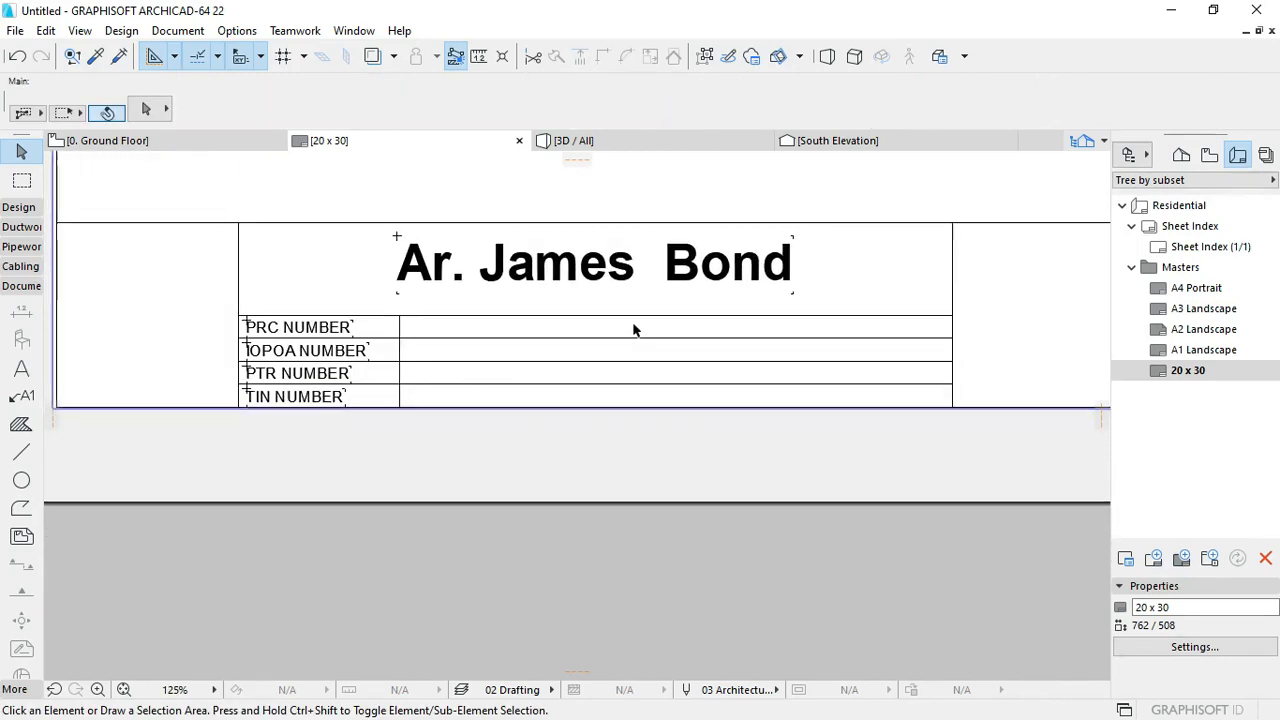
# Step: Copy the architect's name text about 164 mm horizontally into the empty title block cell beside it
pyautogui.scroll(1, 500, 385)
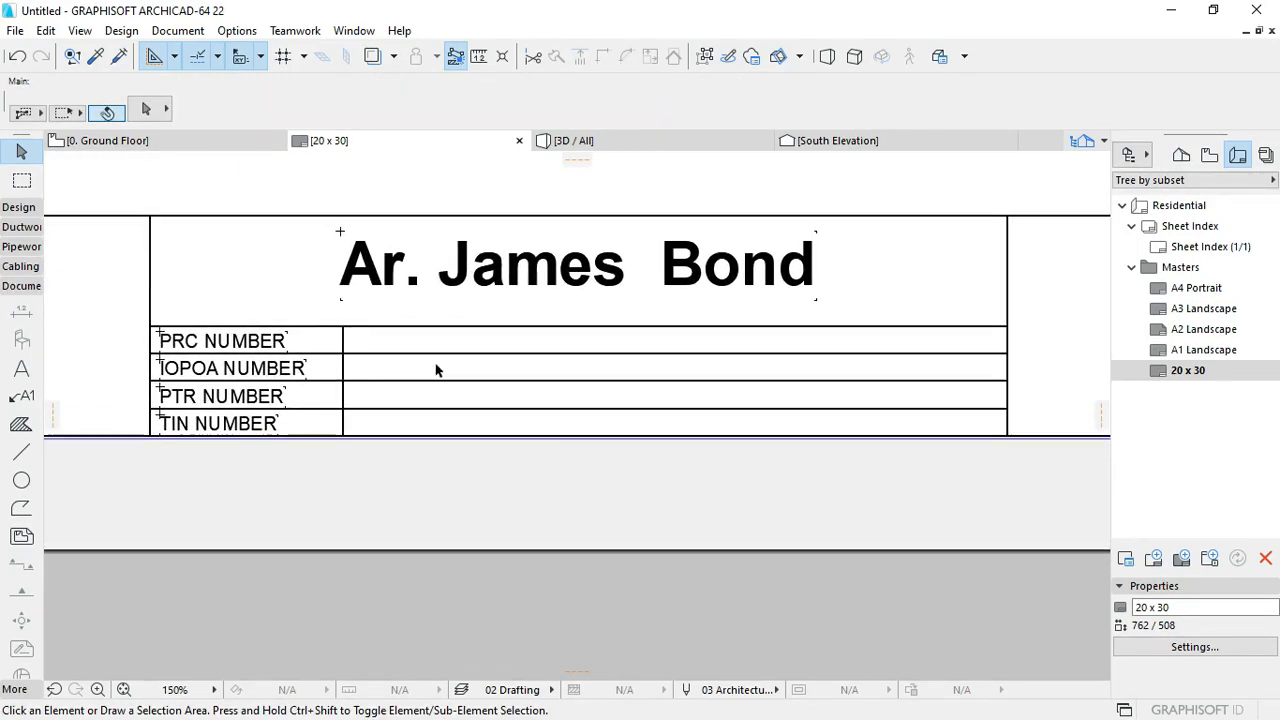
pyautogui.scroll(-5, 455, 393)
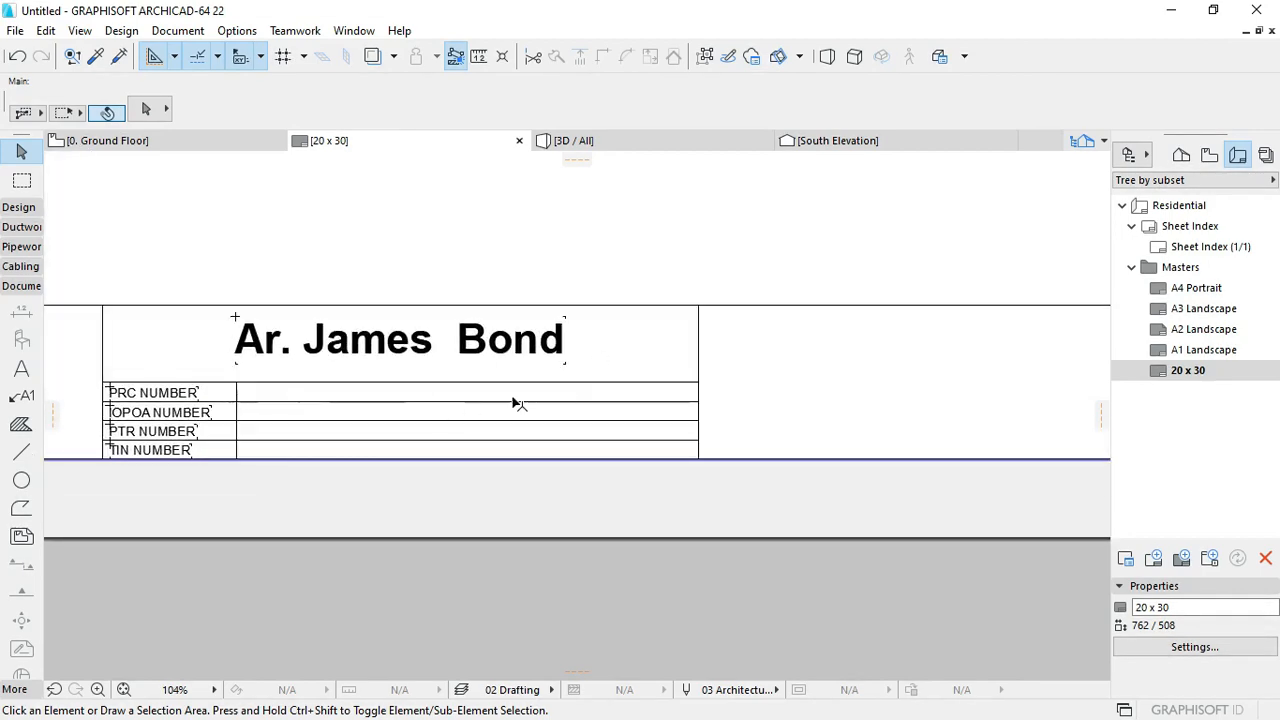
pyautogui.scroll(2, 664, 404)
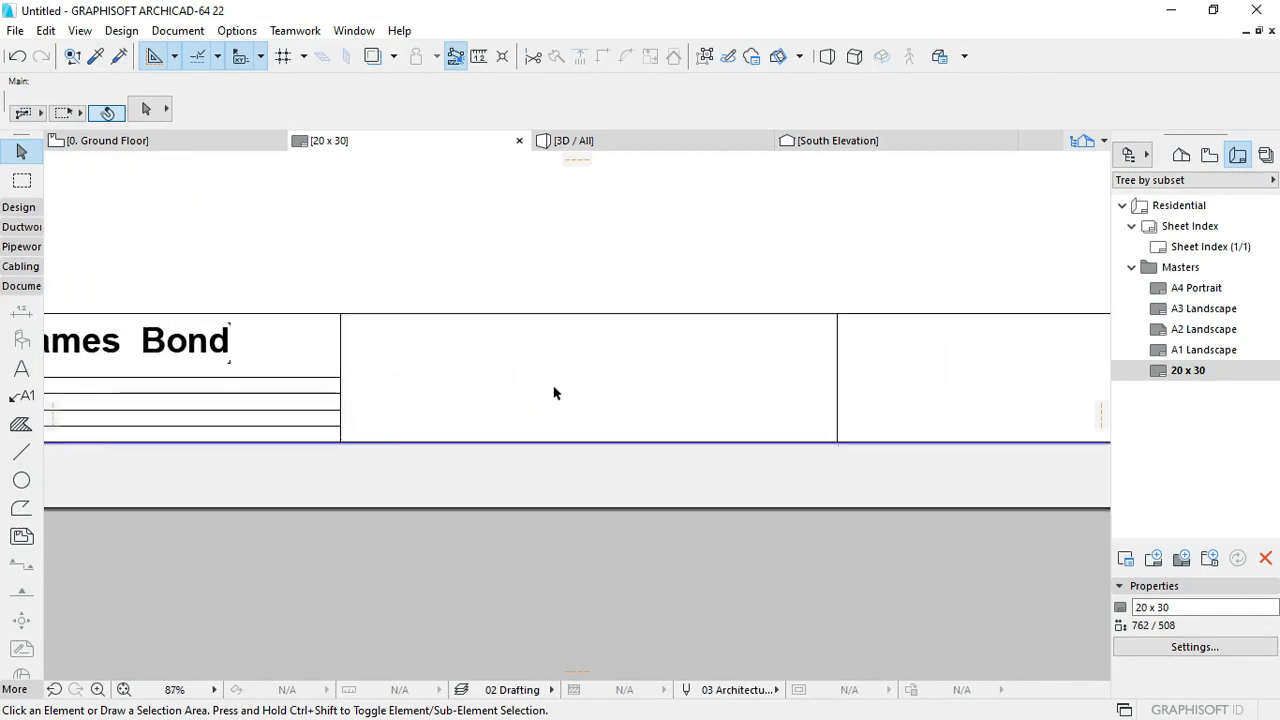
pyautogui.moveTo(386, 371); pyautogui.dragTo(515, 369, button='middle')
pyautogui.moveTo(671, 364); pyautogui.dragTo(552, 351, button='middle')
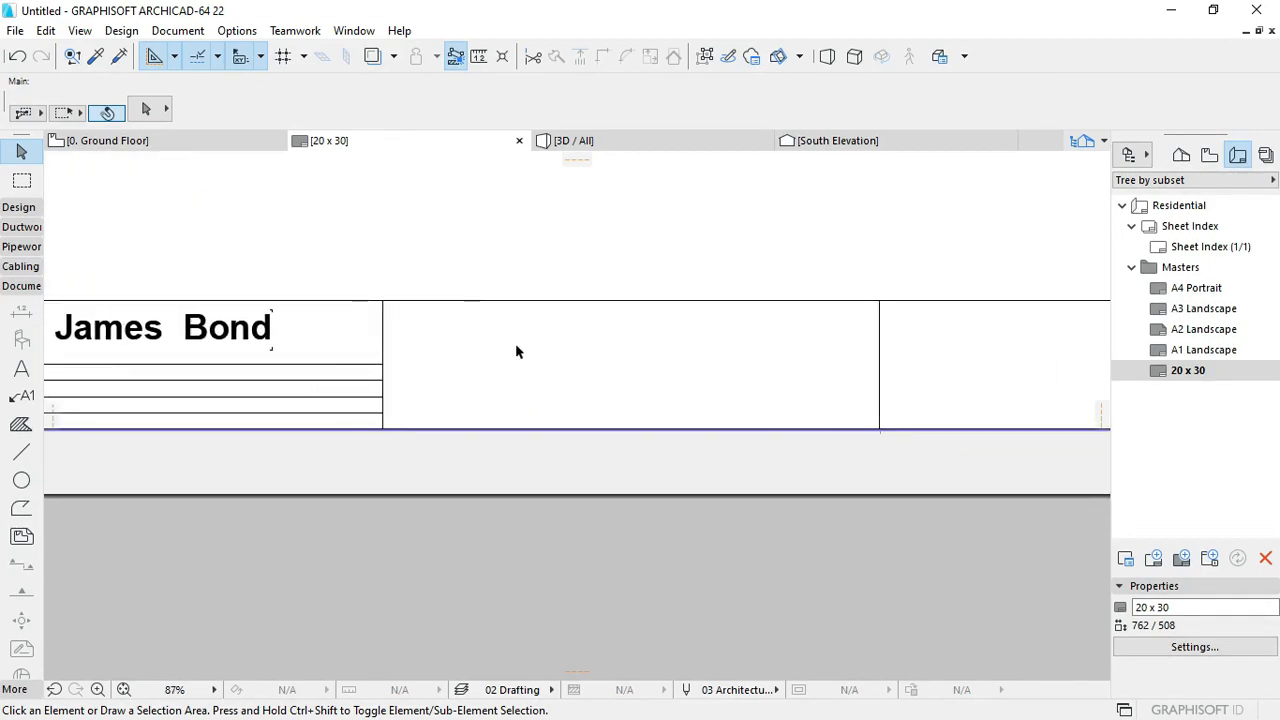
pyautogui.moveTo(400, 352); pyautogui.dragTo(555, 371, button='middle')
pyautogui.click(411, 340)
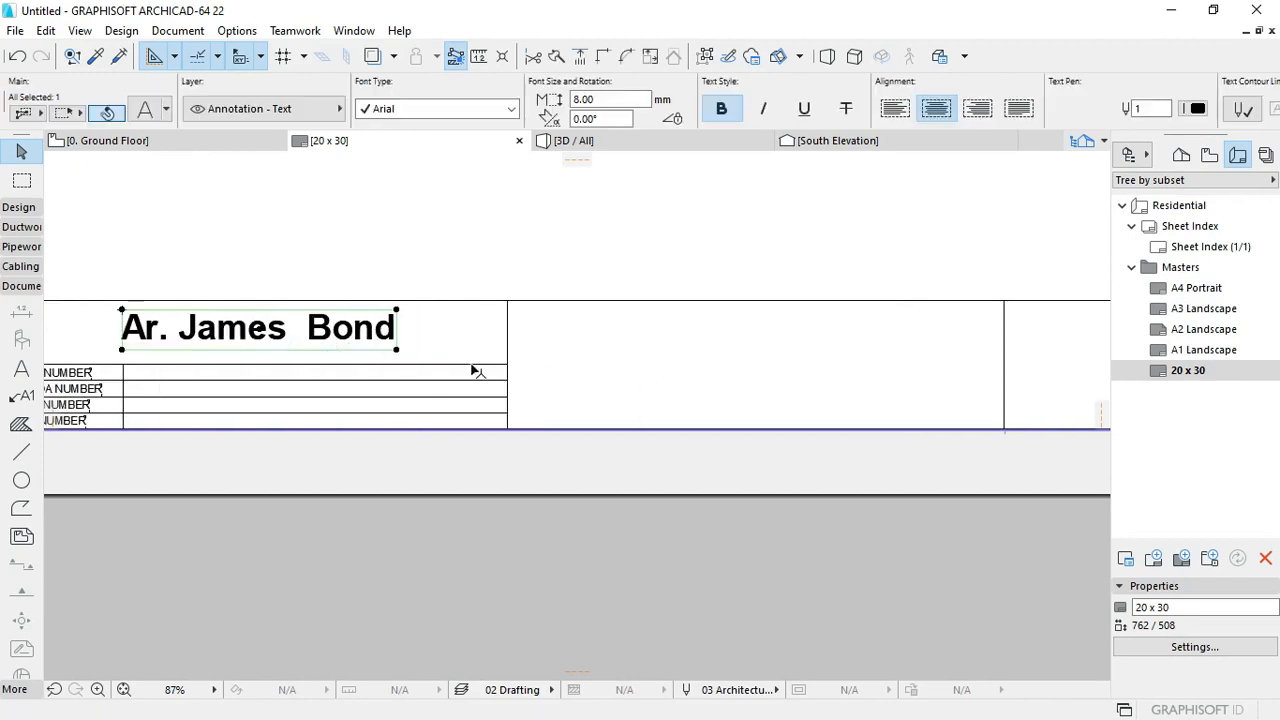
pyautogui.hotkey('ctrl', 'shift', 'd')
pyautogui.click(269, 332)
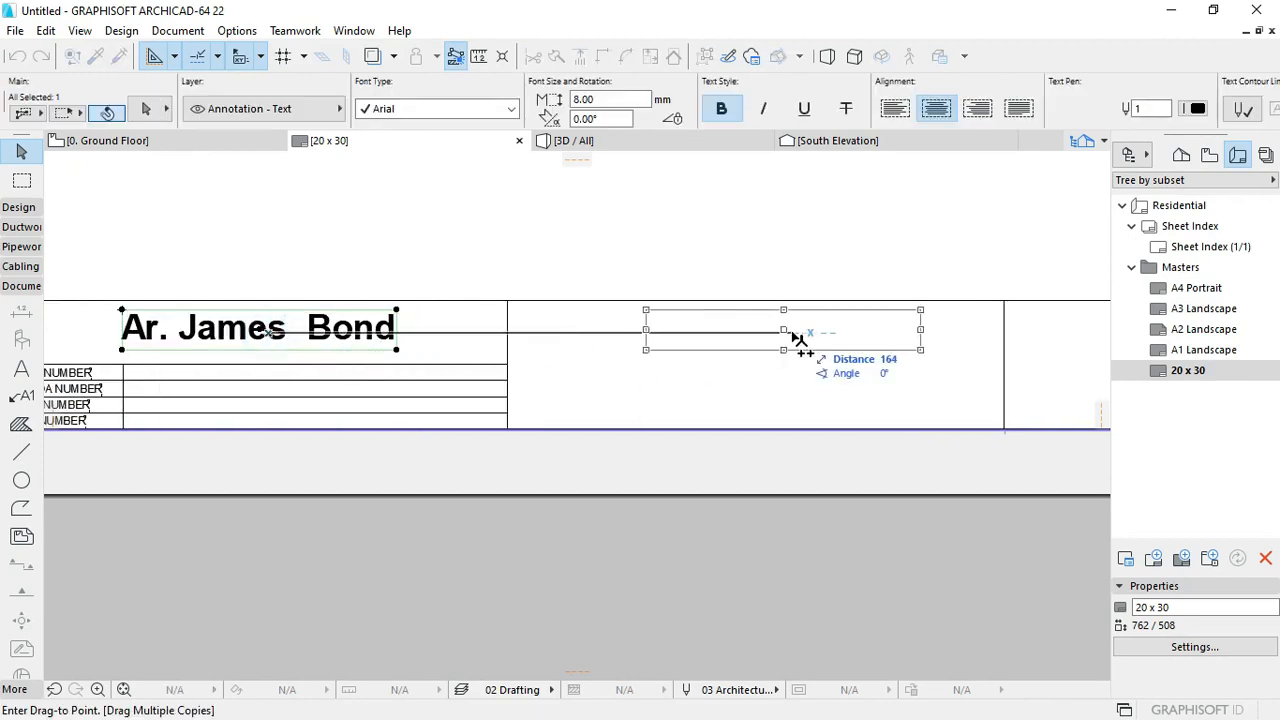
pyautogui.doubleClick(792, 332)
# Step: Replace the copied name text with the Client Full Name autotext from Client Details
pyautogui.moveTo(887, 355); pyautogui.dragTo(754, 363, button='middle')
pyautogui.click(729, 337)
pyautogui.doubleClick(740, 337)
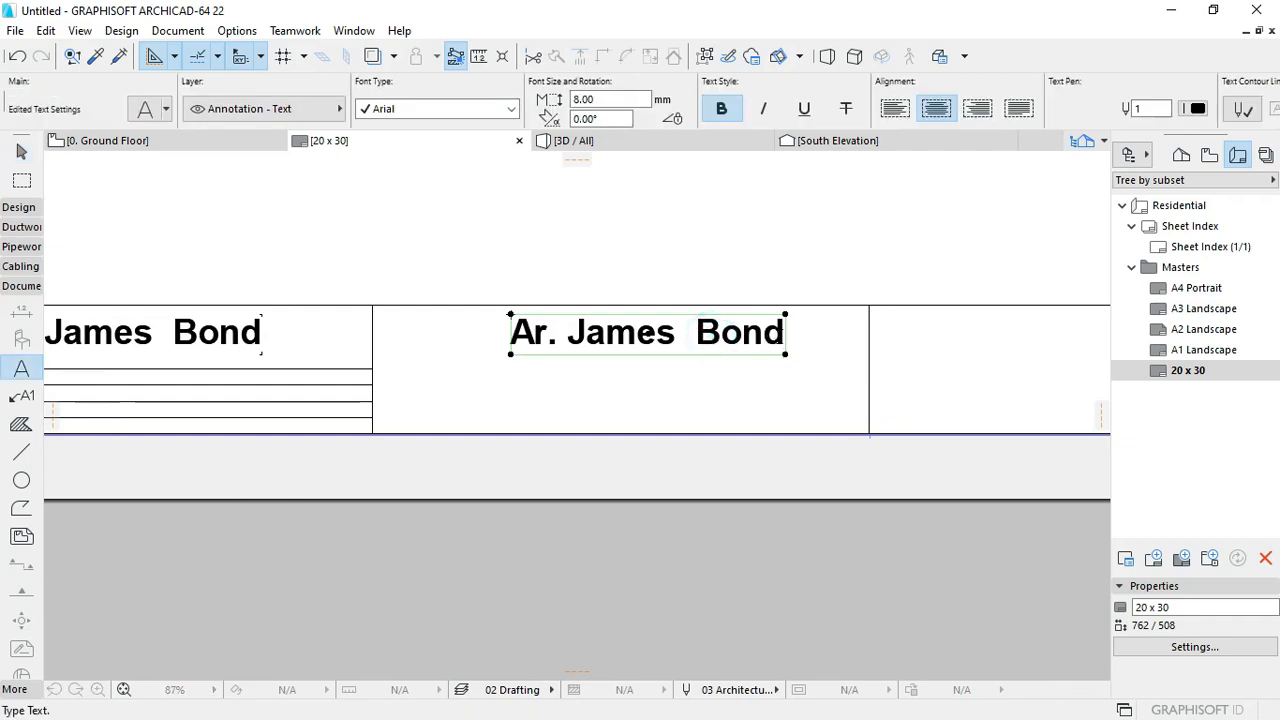
pyautogui.click(539, 236)
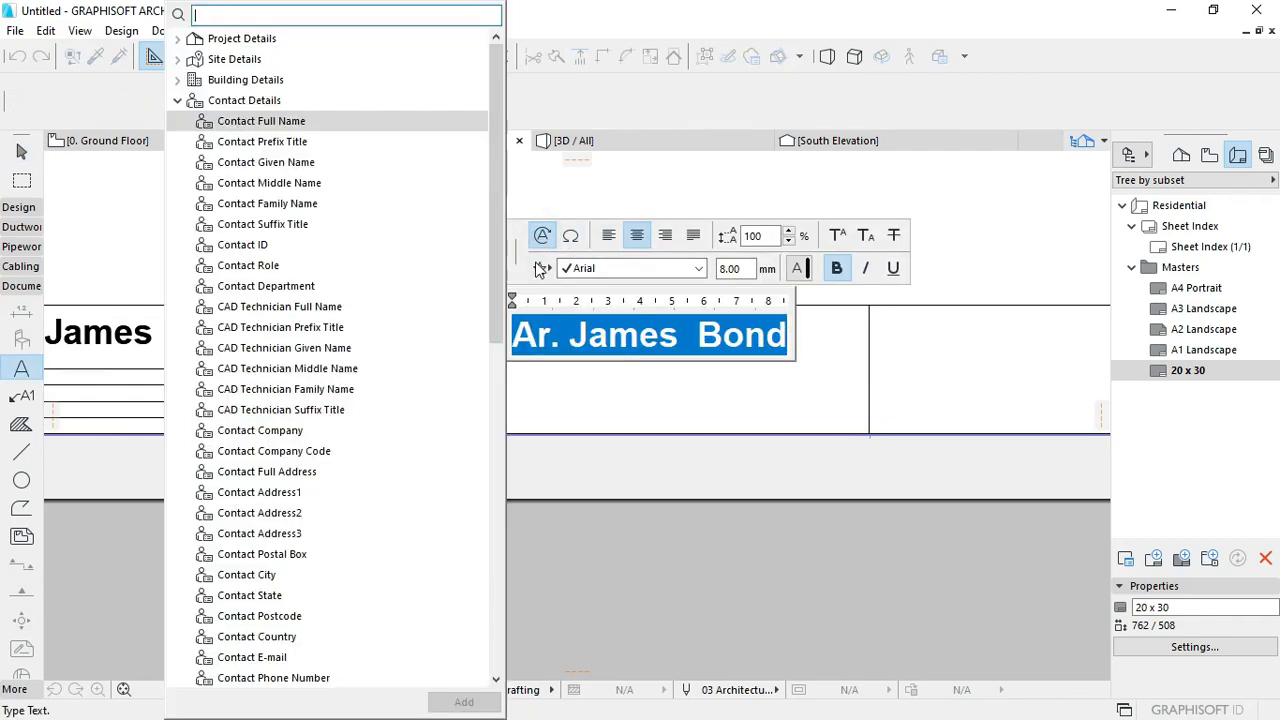
pyautogui.click(179, 101)
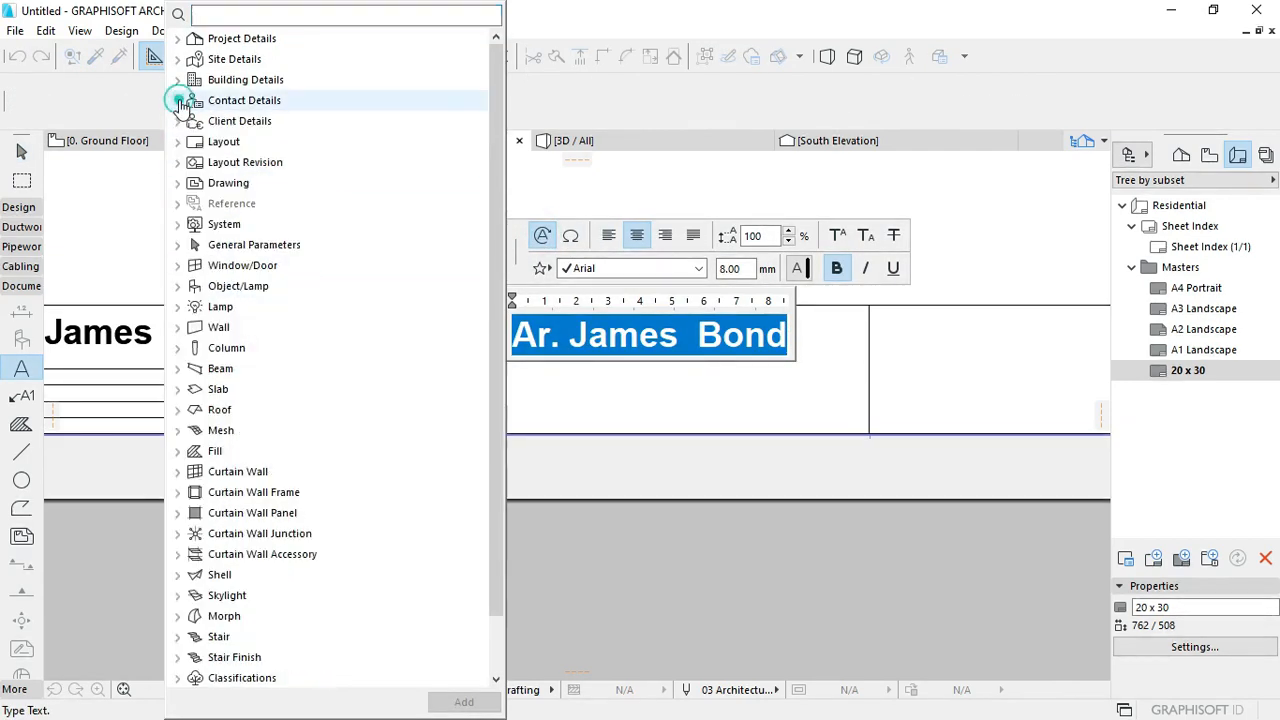
pyautogui.click(179, 121)
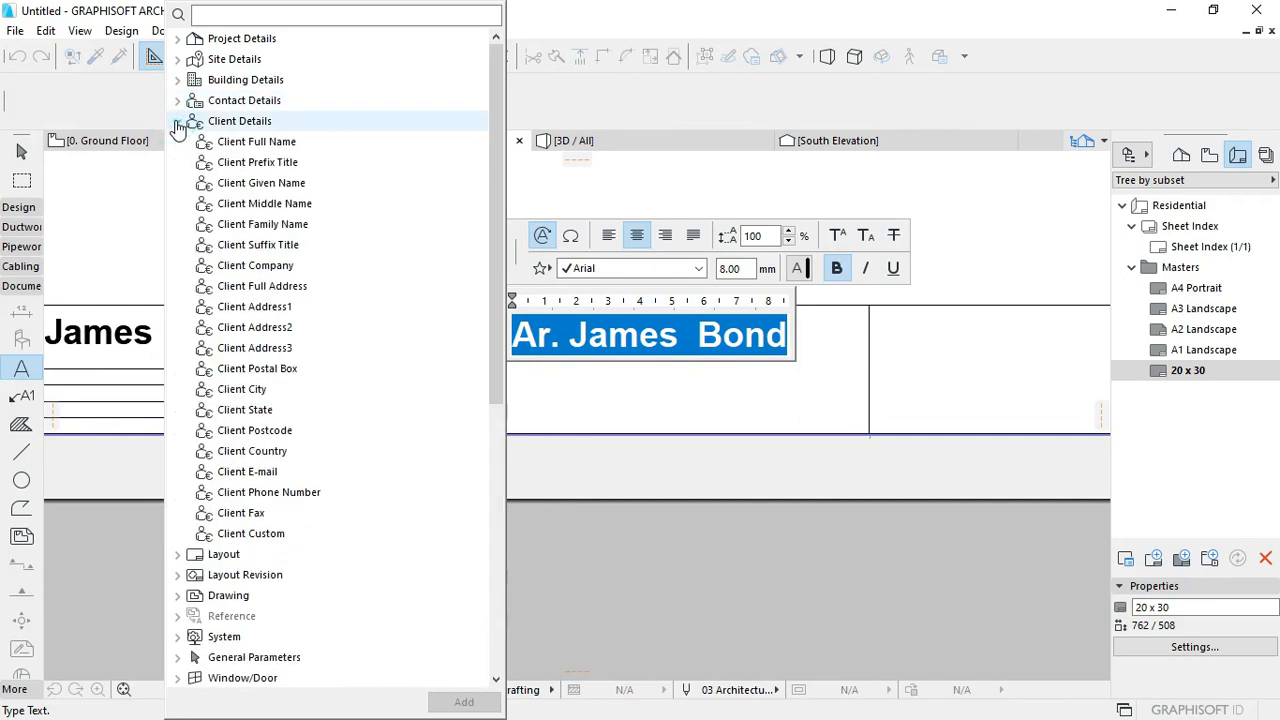
pyautogui.click(200, 141)
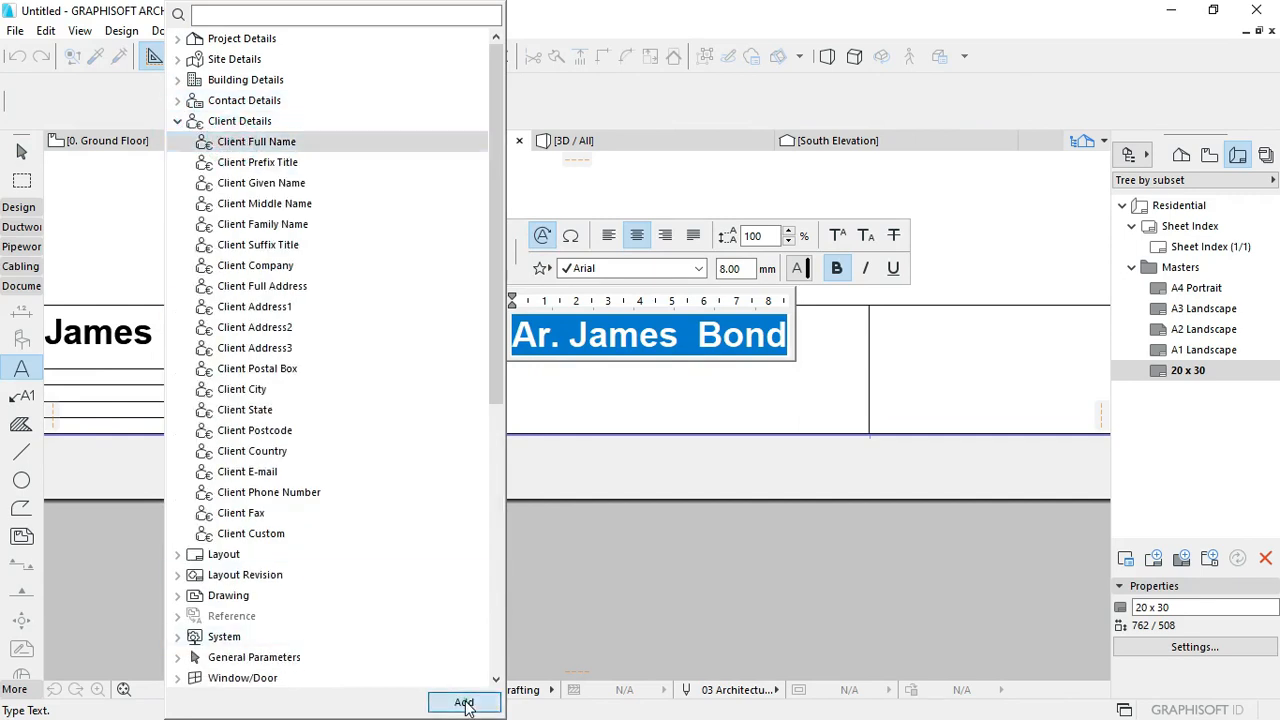
pyautogui.click(464, 702)
pyautogui.click(686, 365)
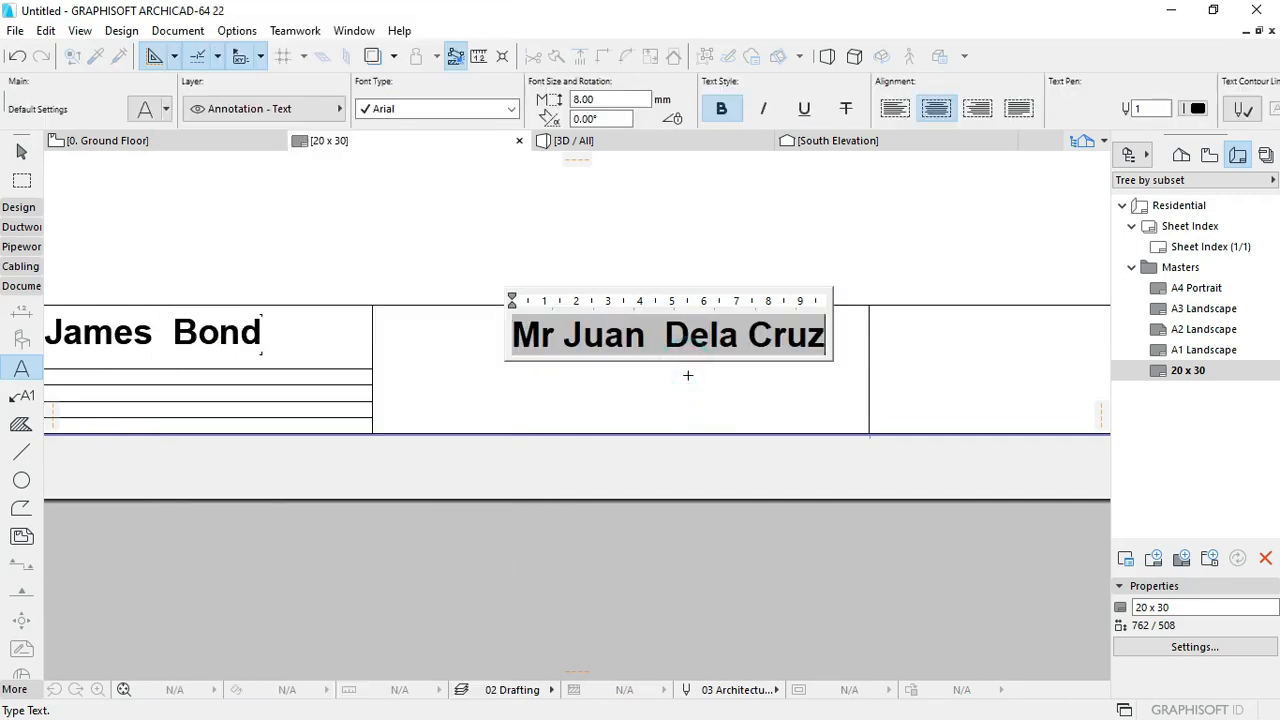
# Step: Move the client name text slightly left to centre it in its cell
pyautogui.click(664, 334)
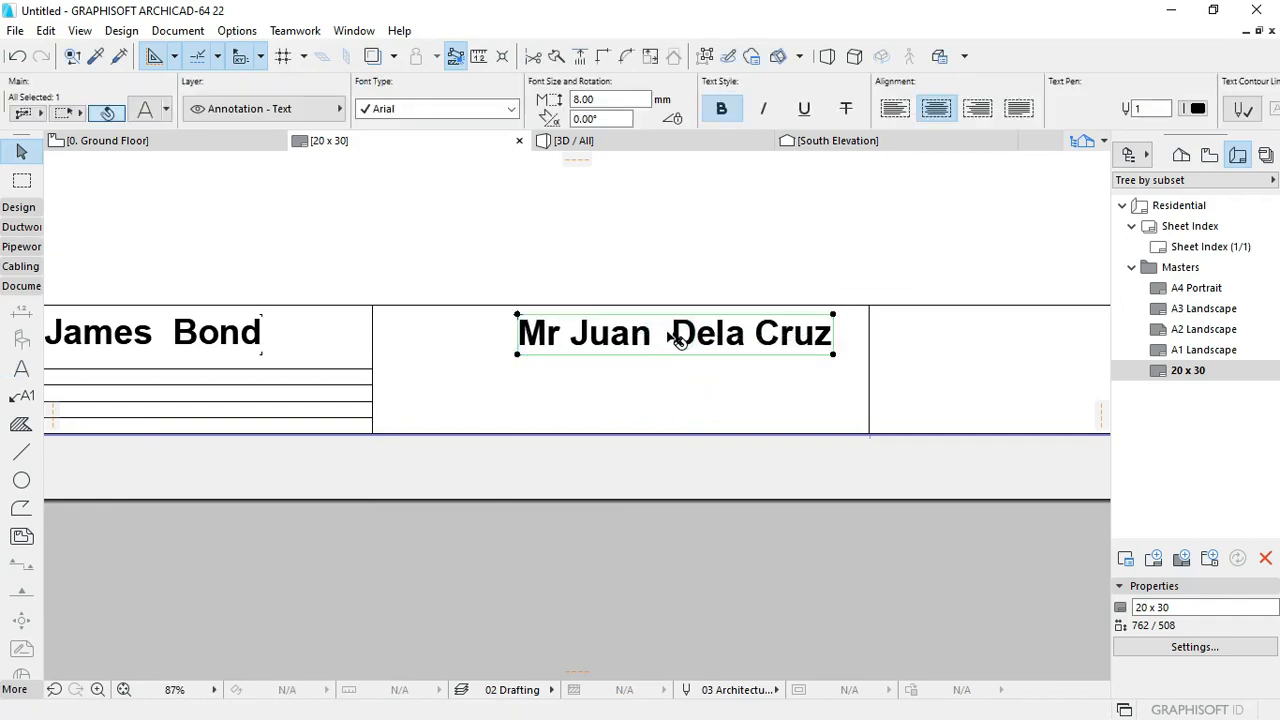
pyautogui.moveTo(680, 334); pyautogui.dragTo(634, 334)
pyautogui.click(484, 383)
# Step: Add a bold 2.50 mm text reading ADDRESS: below the client name, followed by the Client Full Address autotext
pyautogui.moveTo(484, 383); pyautogui.dragTo(590, 385, button='middle')
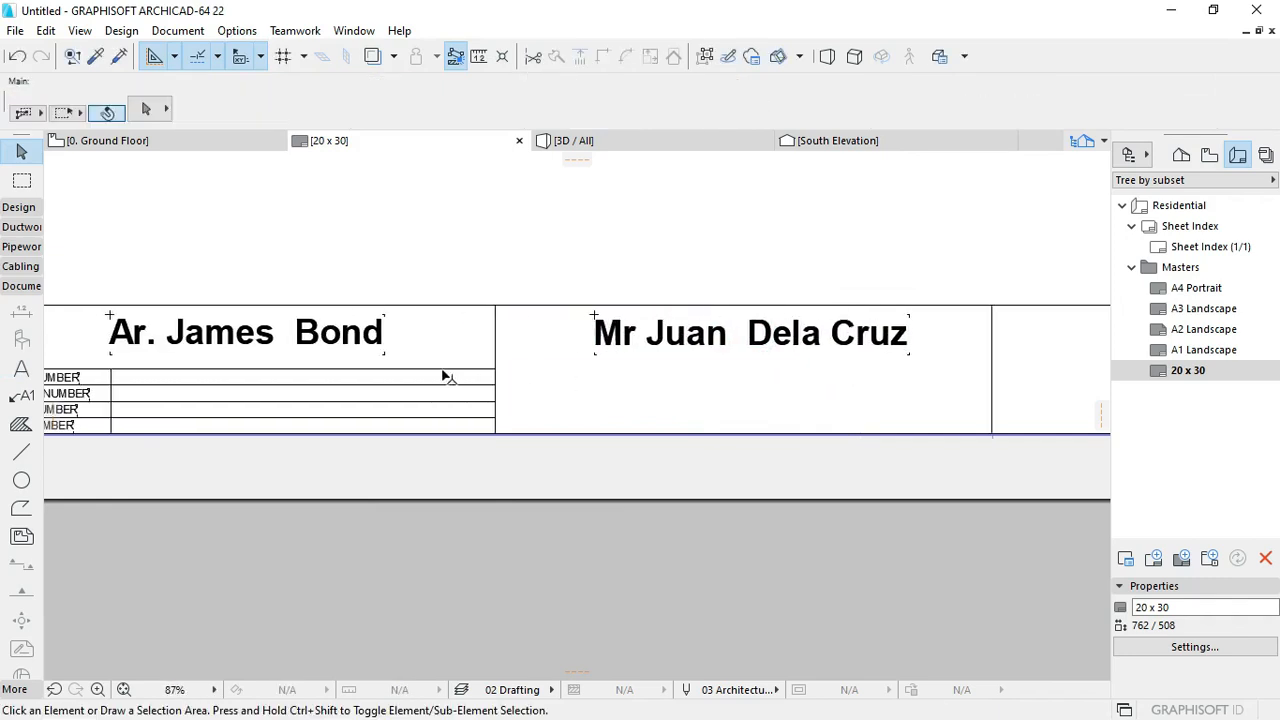
pyautogui.keyDown('alt'); pyautogui.click(641, 337); pyautogui.keyUp('alt')
pyautogui.doubleClick(540, 413)
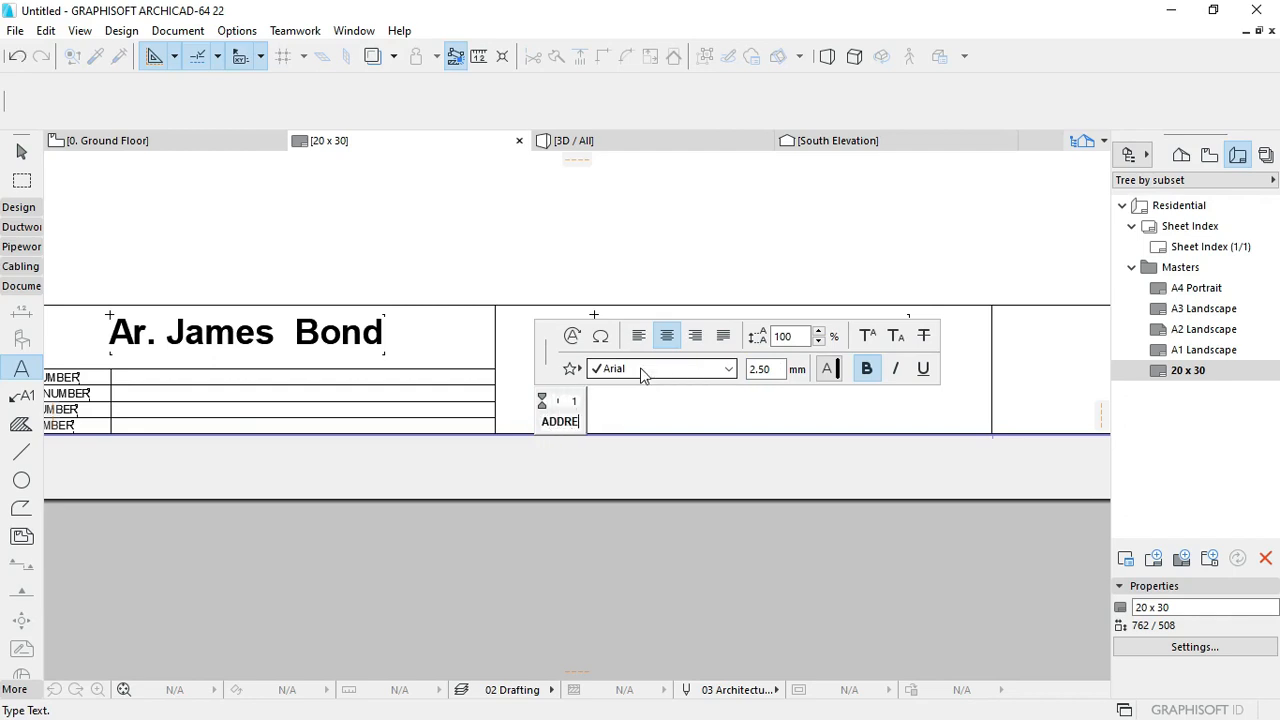
pyautogui.click(574, 340)
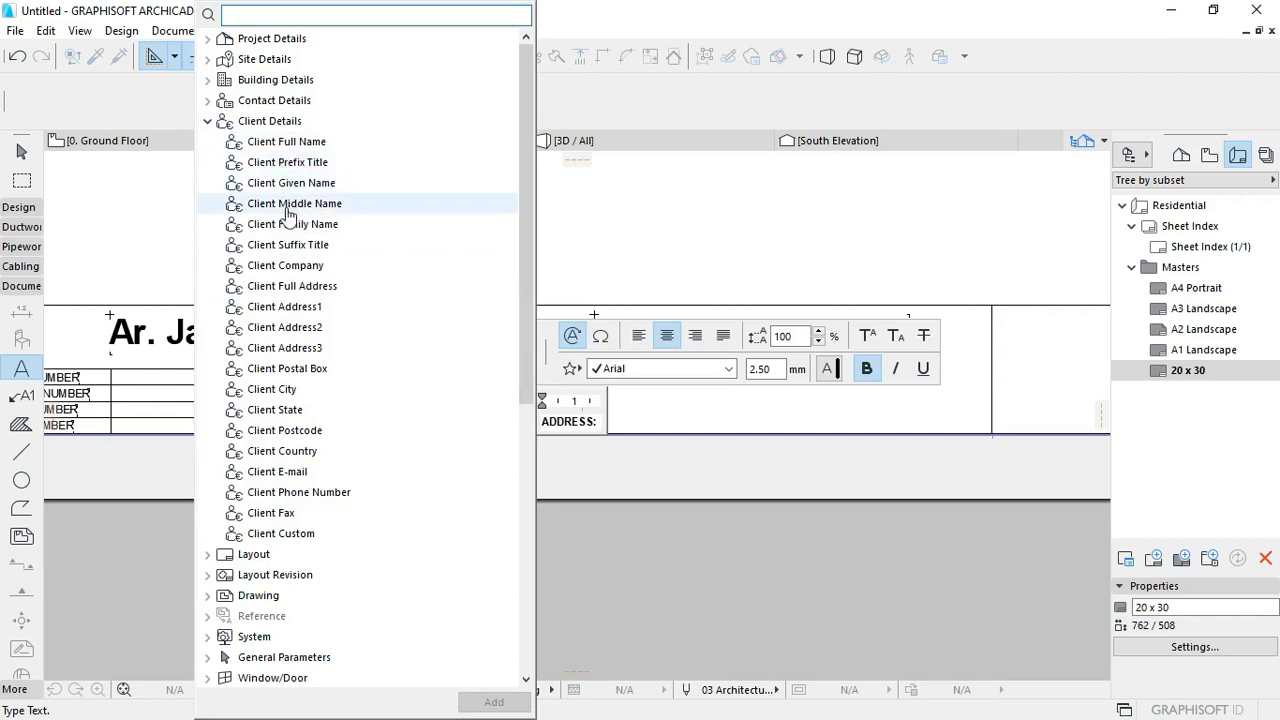
pyautogui.click(287, 290)
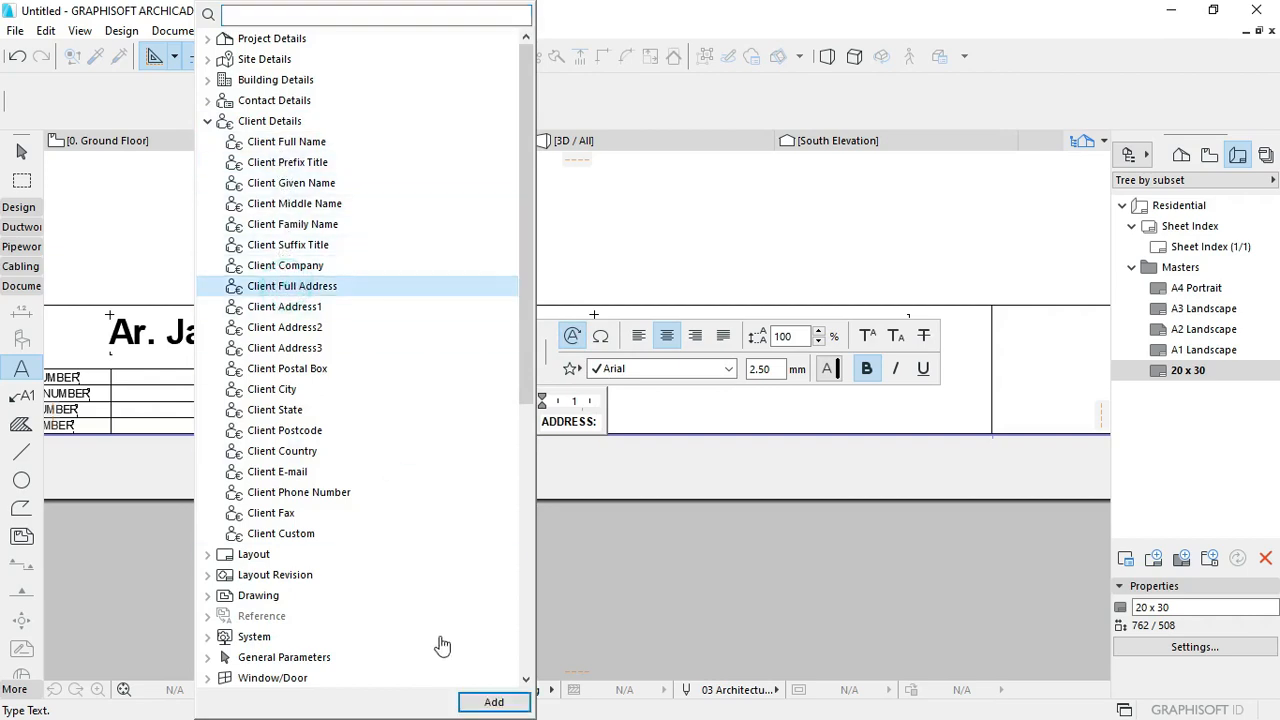
pyautogui.click(494, 701)
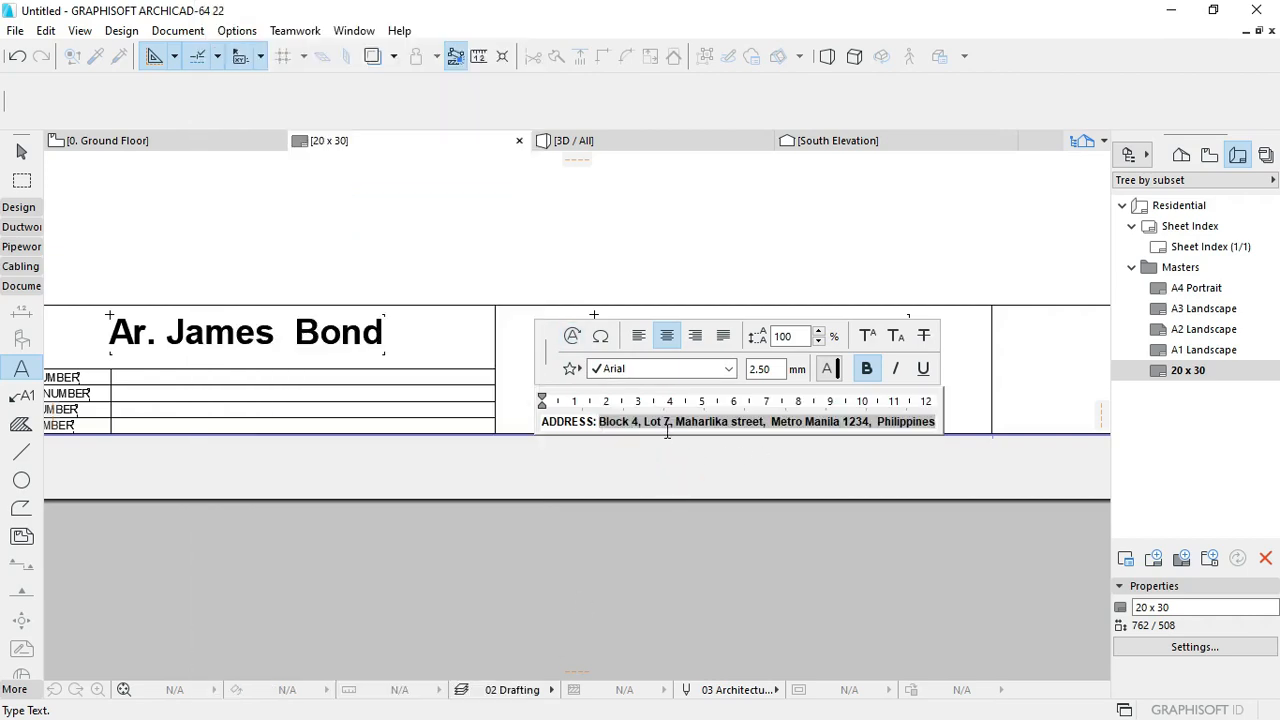
pyautogui.click(648, 482)
# Step: Move the address text left so it starts just inside the client cell's left border
pyautogui.scroll(3, 656, 435)
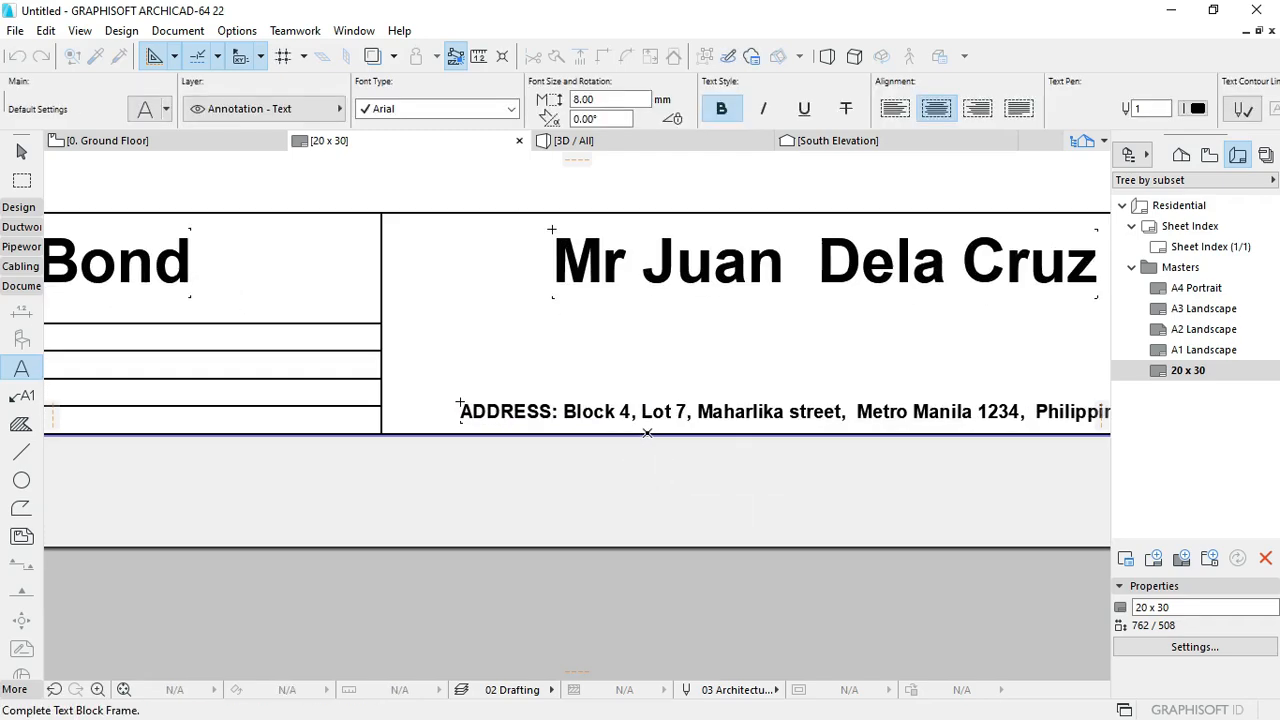
pyautogui.click(567, 413)
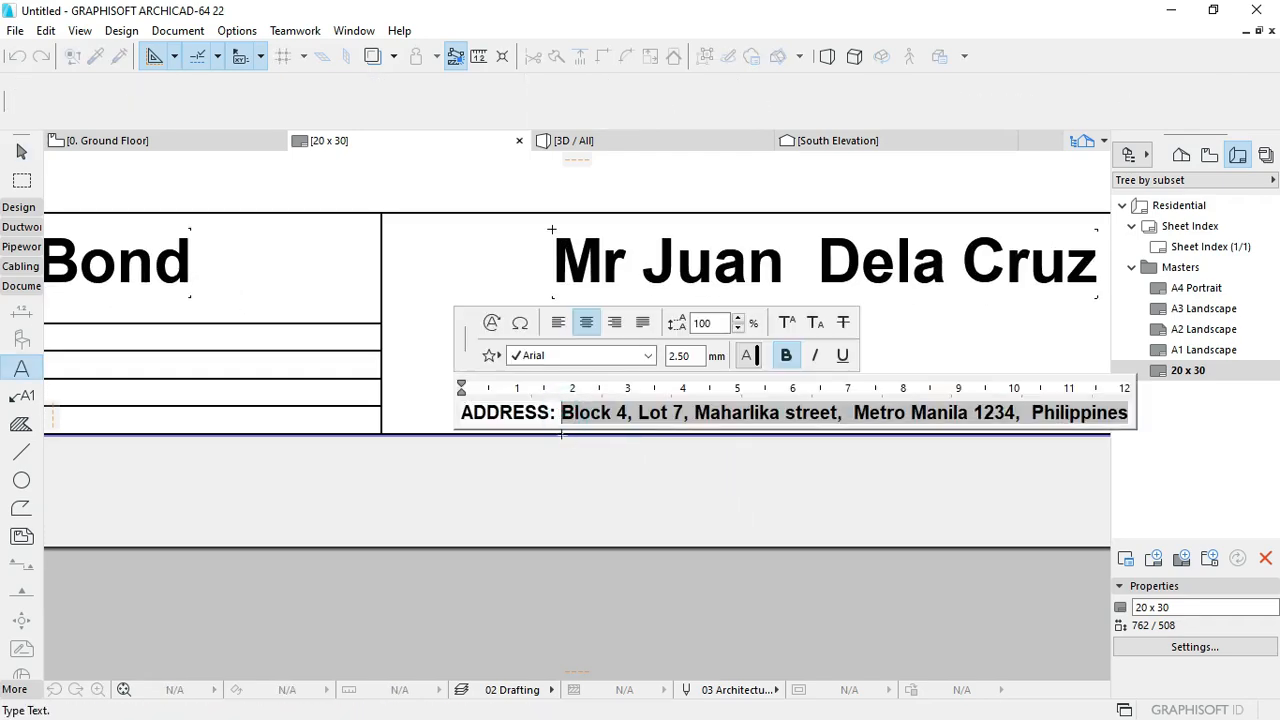
pyautogui.click(558, 452)
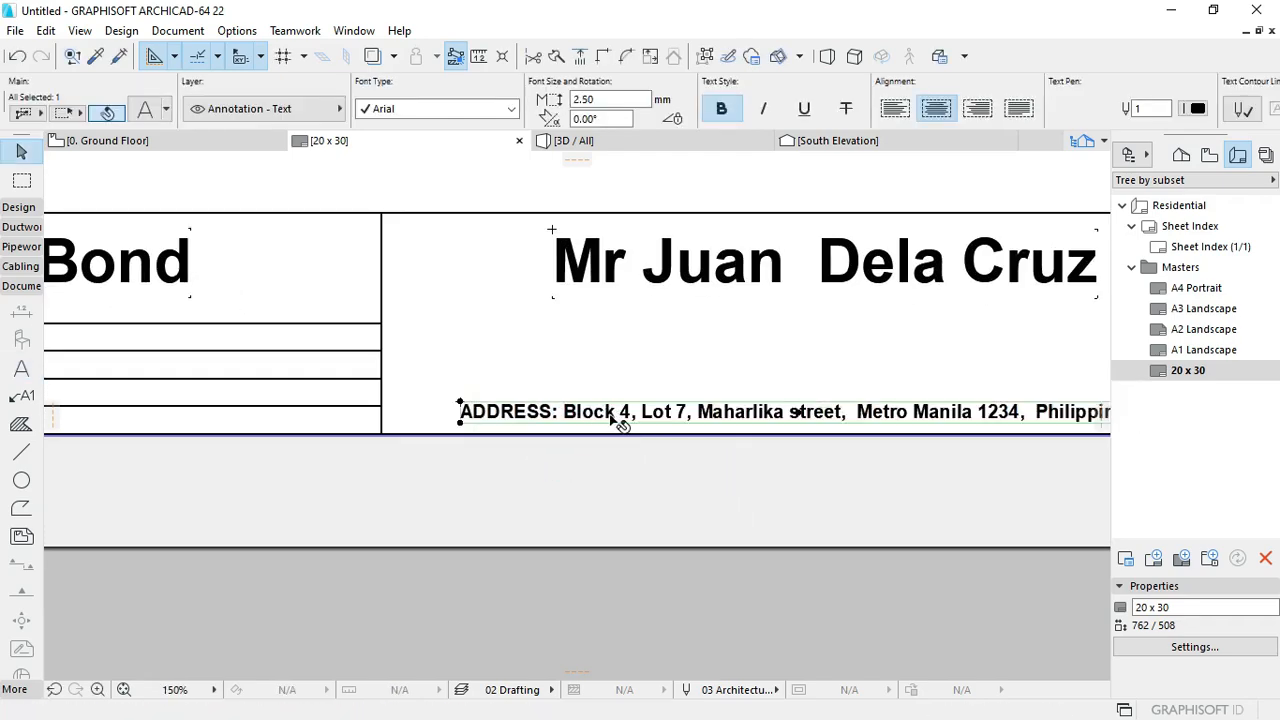
pyautogui.moveTo(483, 424); pyautogui.dragTo(425, 426)
pyautogui.scroll(-4, 298, 333)
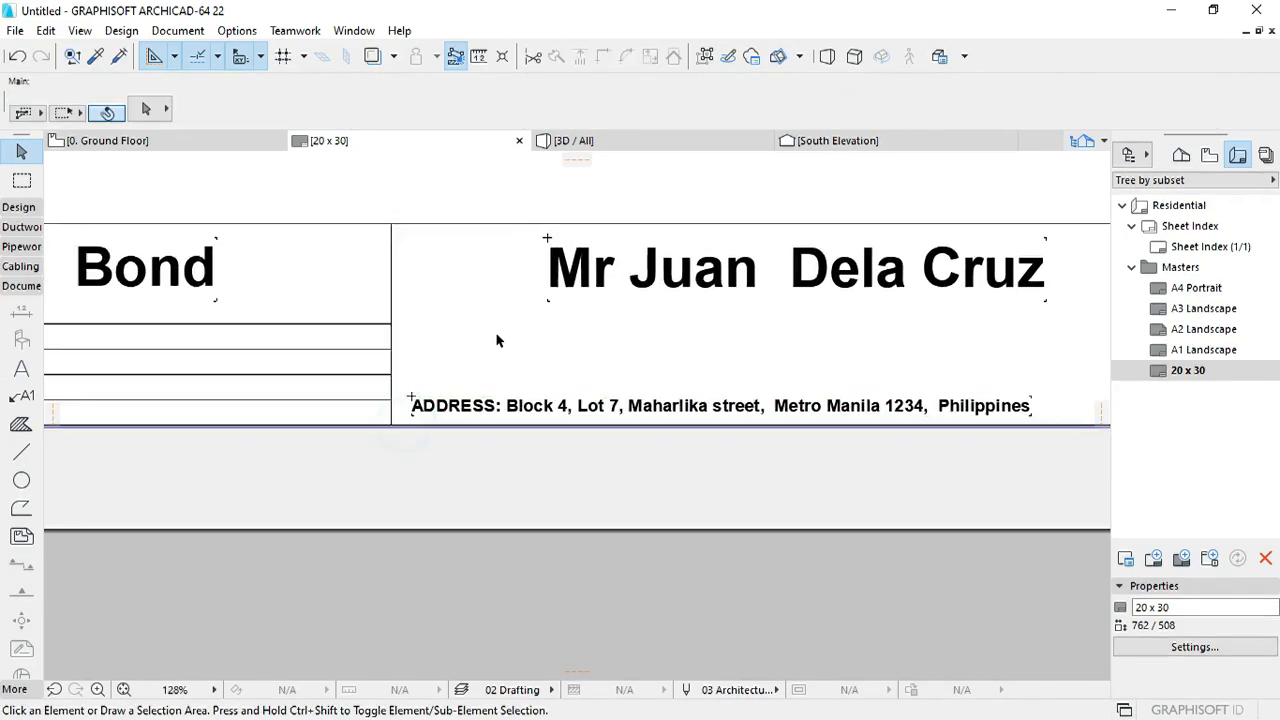
# Step: Move the client name text slightly down within its cell
pyautogui.scroll(1, 588, 342)
pyautogui.scroll(-2, 634, 329)
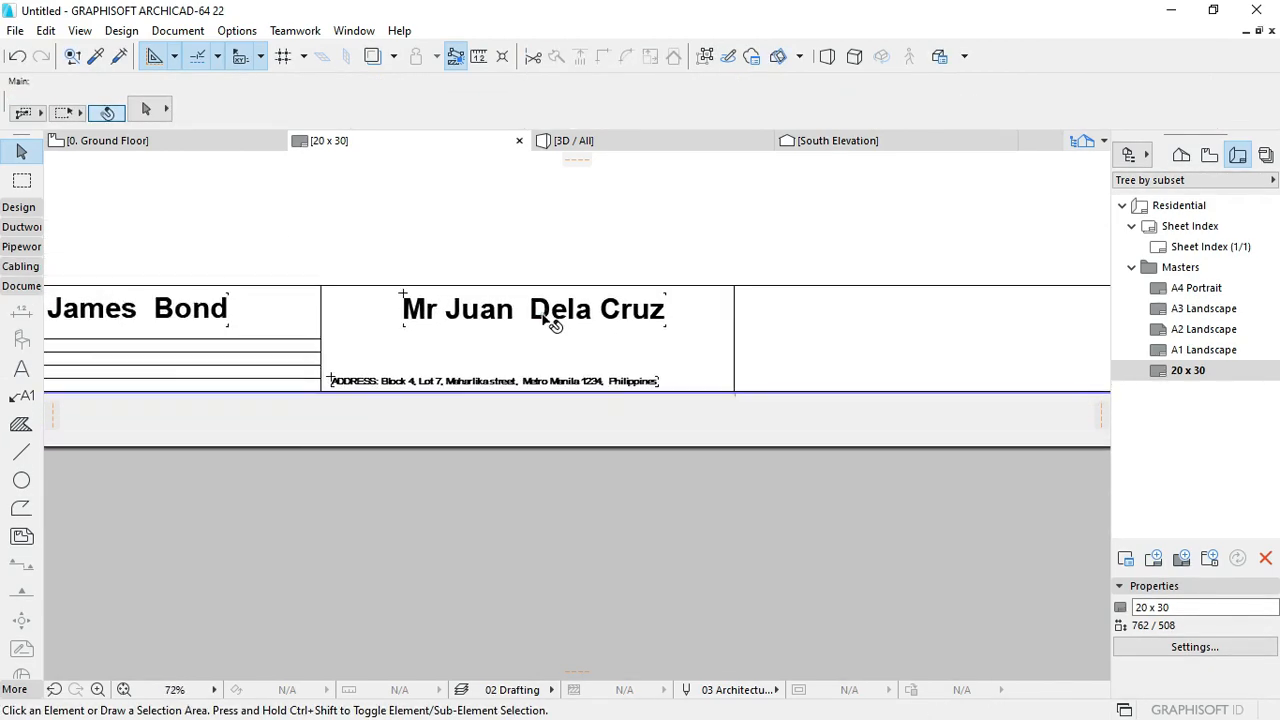
pyautogui.click(540, 315)
pyautogui.click(535, 311)
pyautogui.click(535, 327)
pyautogui.click(697, 347)
pyautogui.moveTo(699, 348); pyautogui.dragTo(651, 334, button='middle')
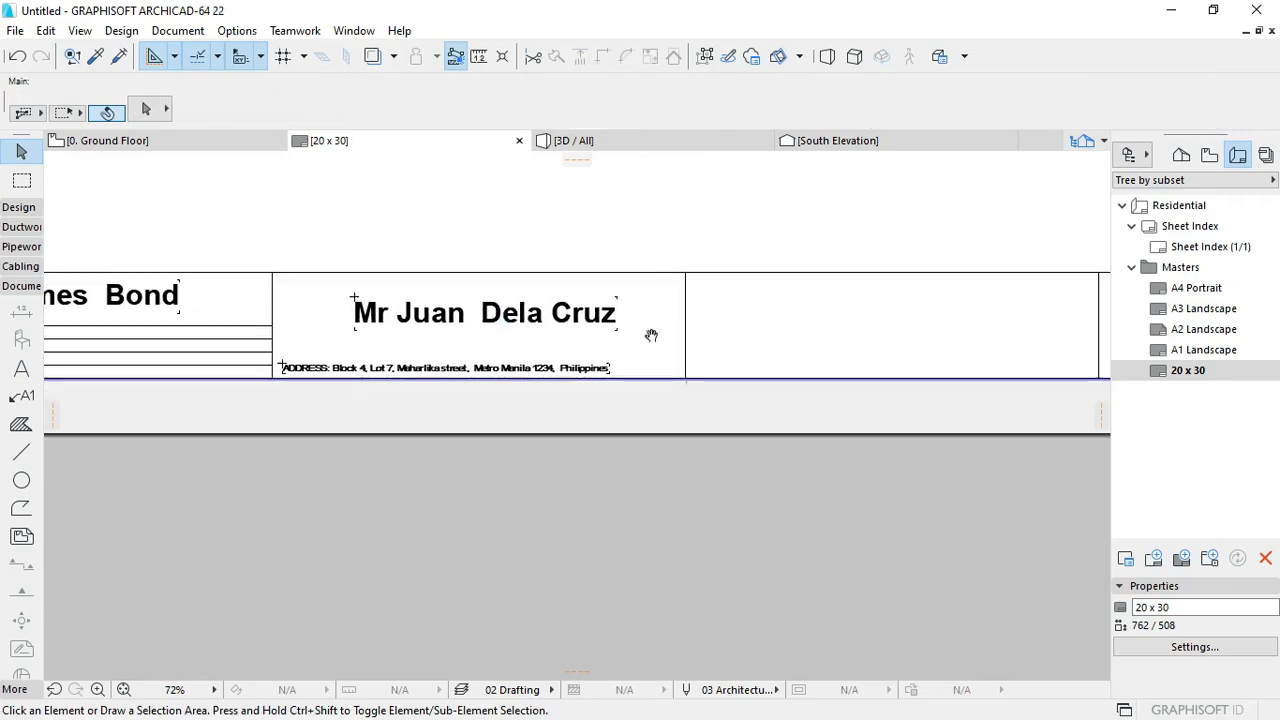
pyautogui.scroll(4, 345, 363)
pyautogui.doubleClick(503, 372)
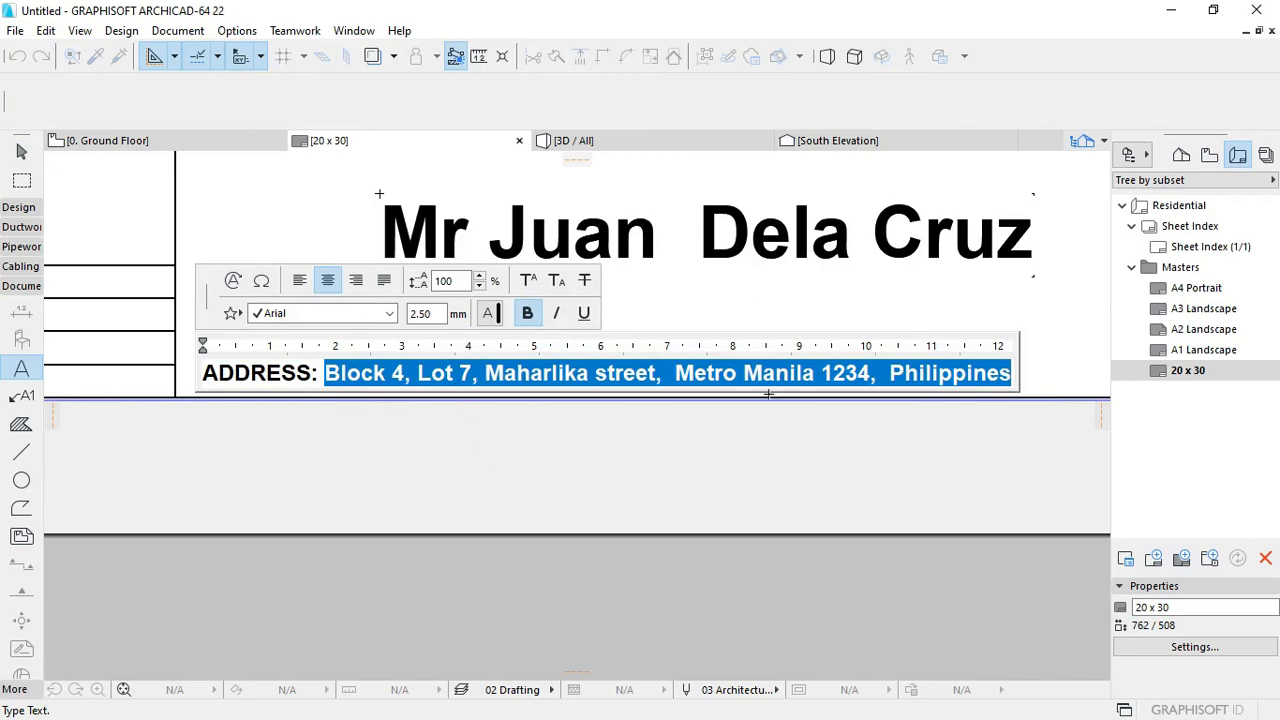
pyautogui.click(620, 488)
pyautogui.scroll(-5, 595, 340)
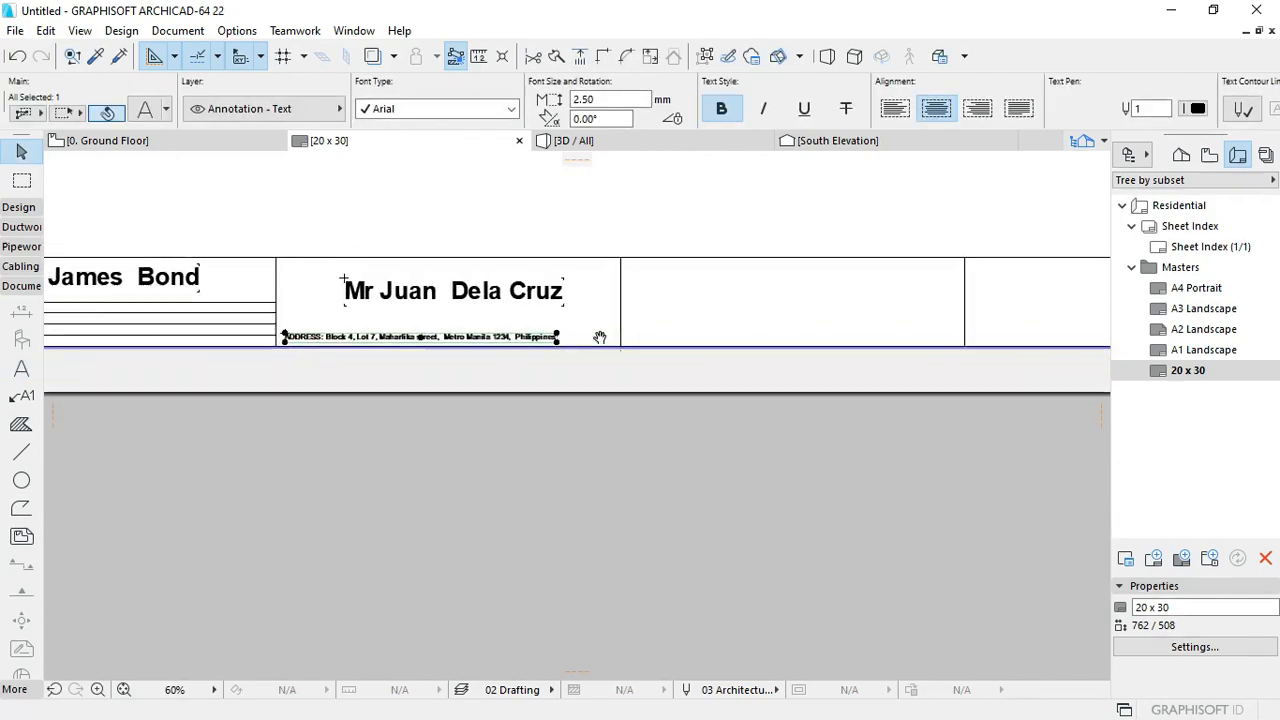
pyautogui.scroll(-3, 592, 338)
pyautogui.moveTo(731, 336); pyautogui.dragTo(646, 335, button='middle')
pyautogui.scroll(3, 521, 314)
pyautogui.click(540, 322)
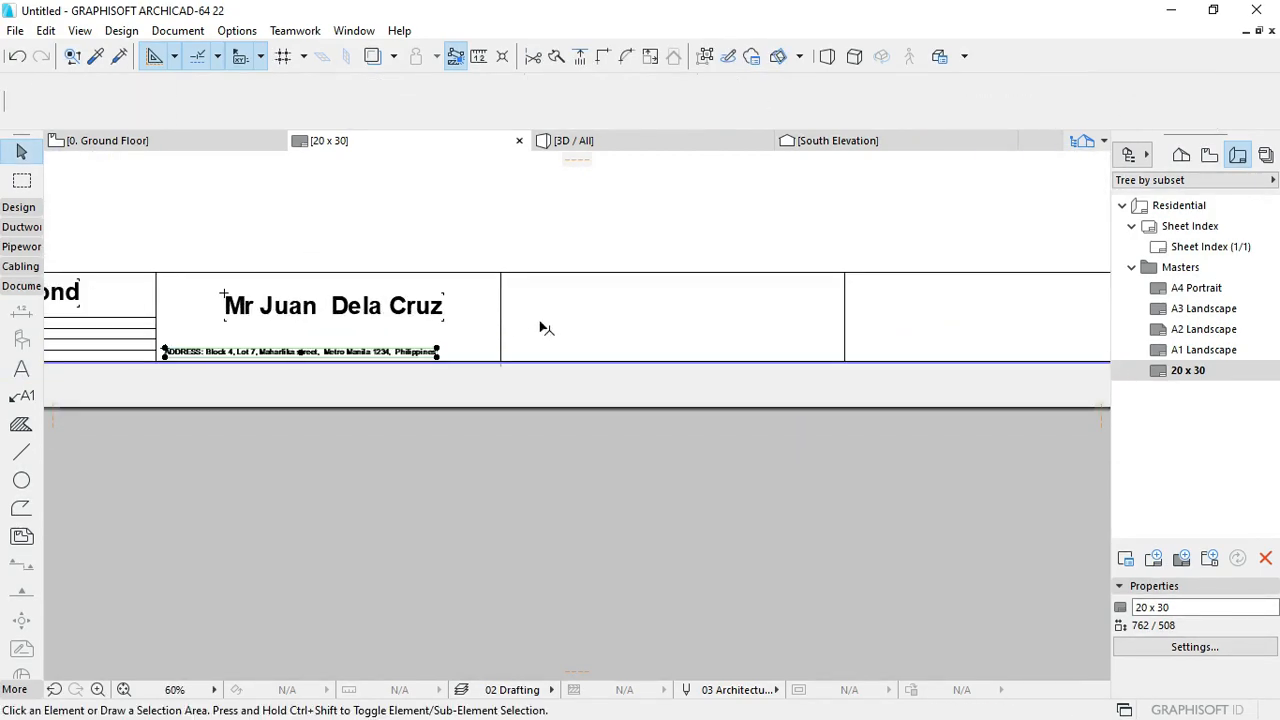
pyautogui.moveTo(511, 326); pyautogui.dragTo(632, 332, button='middle')
pyautogui.click(495, 315)
pyautogui.scroll(-2, 534, 308)
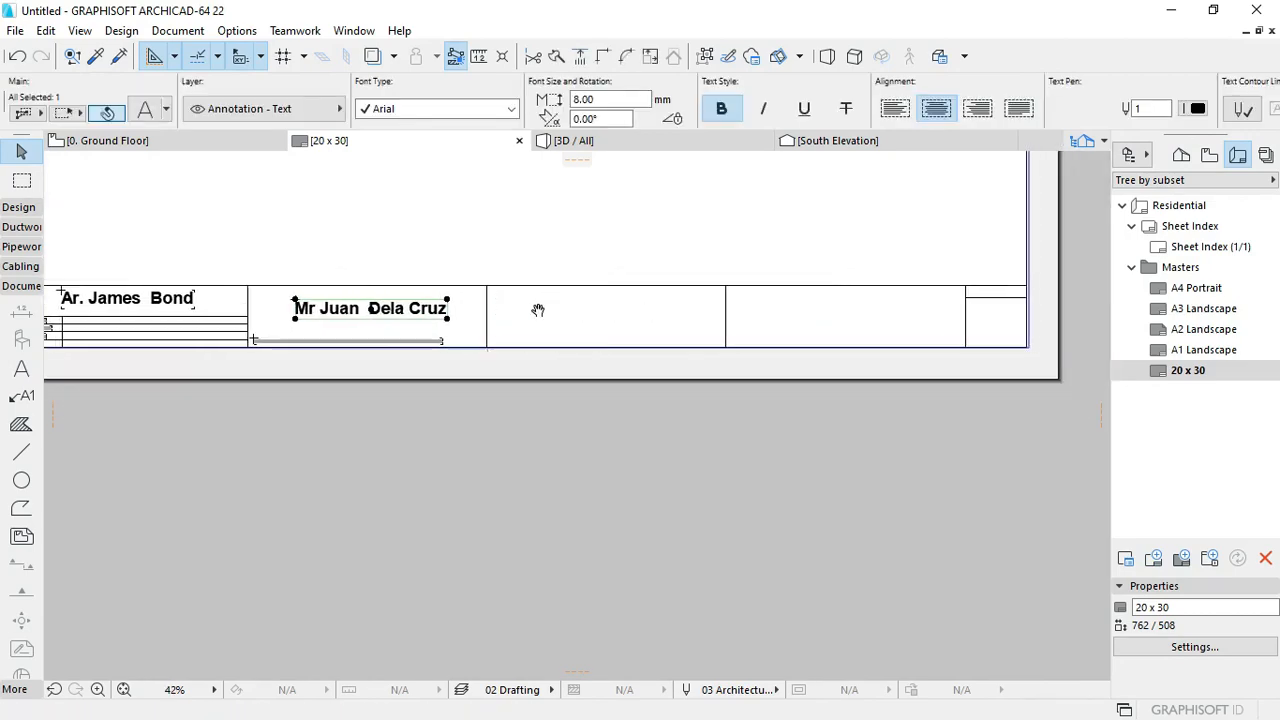
pyautogui.scroll(2, 463, 325)
pyautogui.click(478, 342)
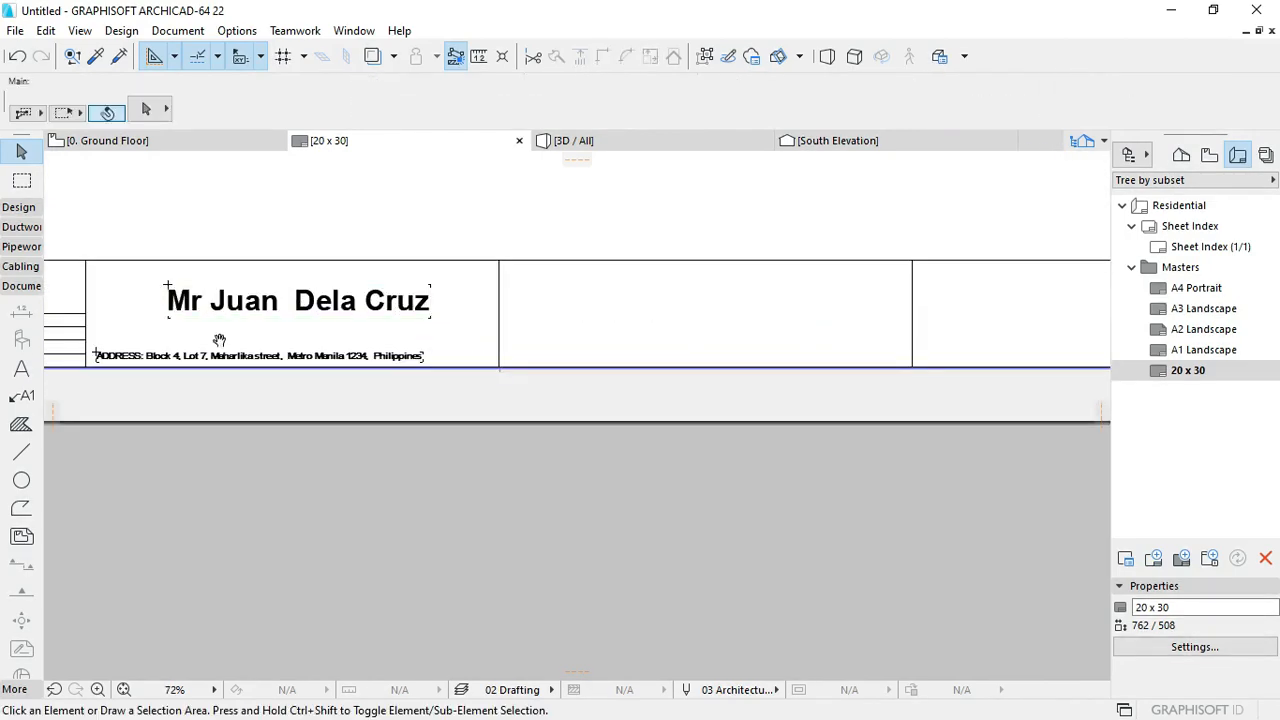
pyautogui.moveTo(269, 337); pyautogui.dragTo(557, 337, button='middle')
pyautogui.scroll(3, 437, 380)
pyautogui.click(388, 378)
pyautogui.doubleClick(366, 372)
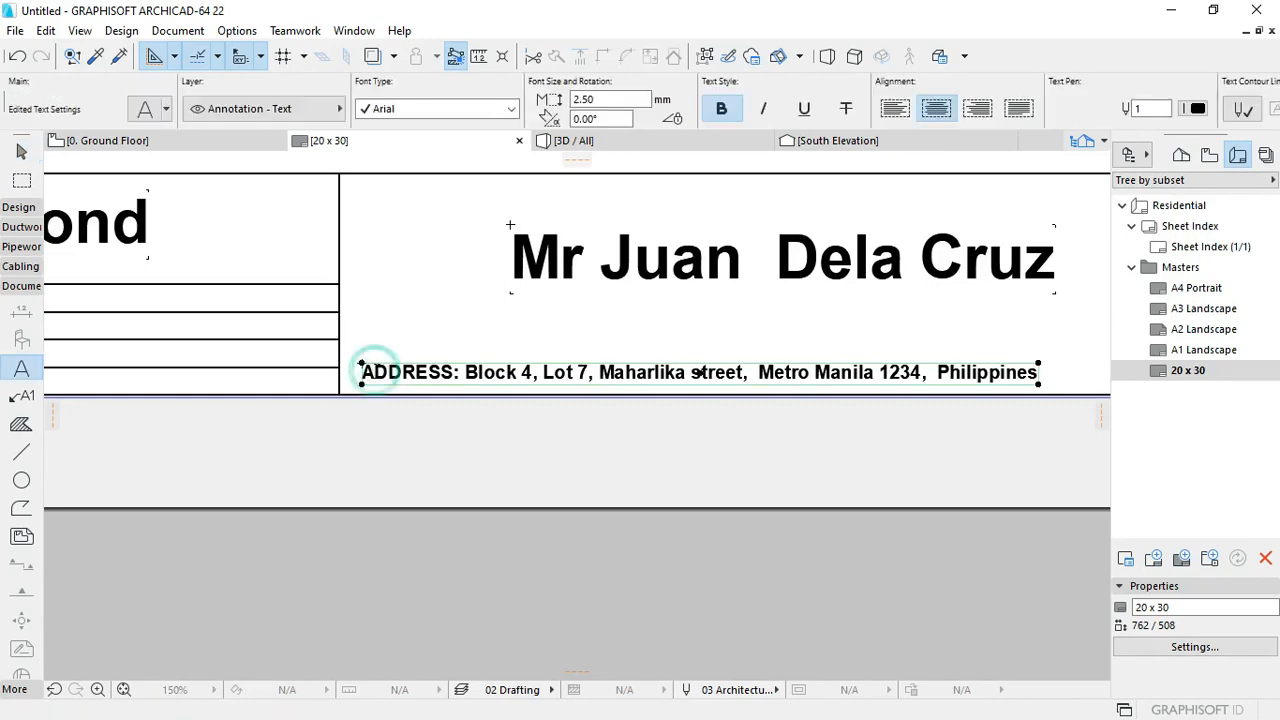
pyautogui.click(422, 431)
pyautogui.scroll(-3, 421, 415)
pyautogui.moveTo(758, 395); pyautogui.dragTo(517, 378, button='middle')
pyautogui.scroll(2, 566, 386)
# Step: Copy the client name text about 156 mm horizontally into the empty cell to its right
pyautogui.click(308, 334)
pyautogui.scroll(-2, 285, 360)
pyautogui.moveTo(319, 358); pyautogui.dragTo(520, 360, button='middle')
pyautogui.hotkey('ctrl', 'd')
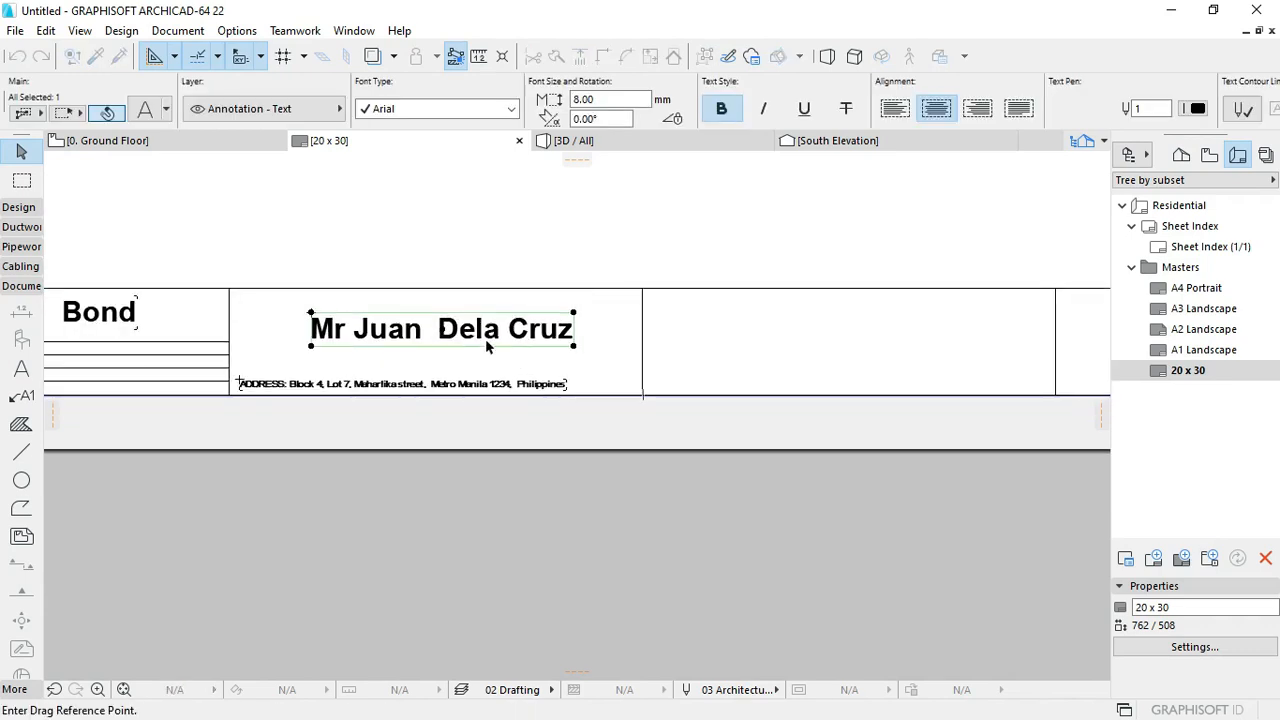
pyautogui.click(445, 335)
pyautogui.moveTo(814, 349); pyautogui.dragTo(601, 349, button='middle')
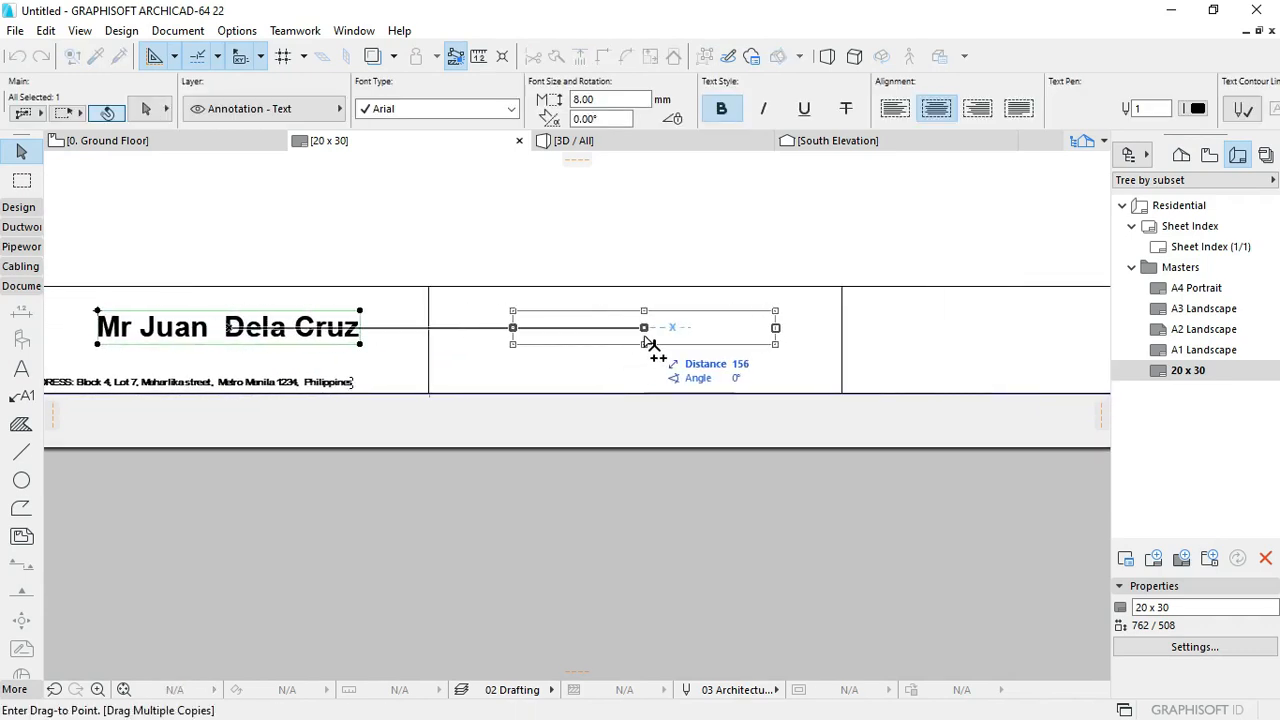
pyautogui.click(660, 342)
# Step: Replace the copied client name in the cell beside the client cell with the Project Description autotext
pyautogui.scroll(2, 663, 344)
pyautogui.doubleClick(694, 323)
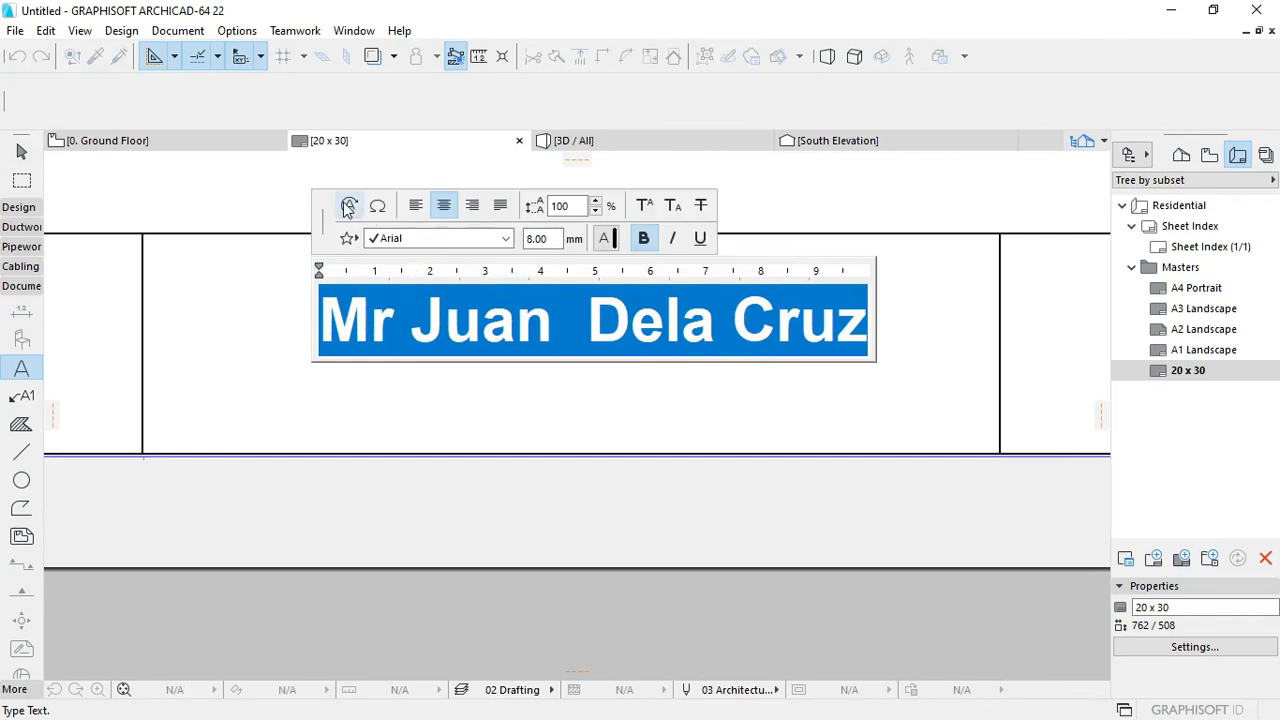
pyautogui.click(348, 206)
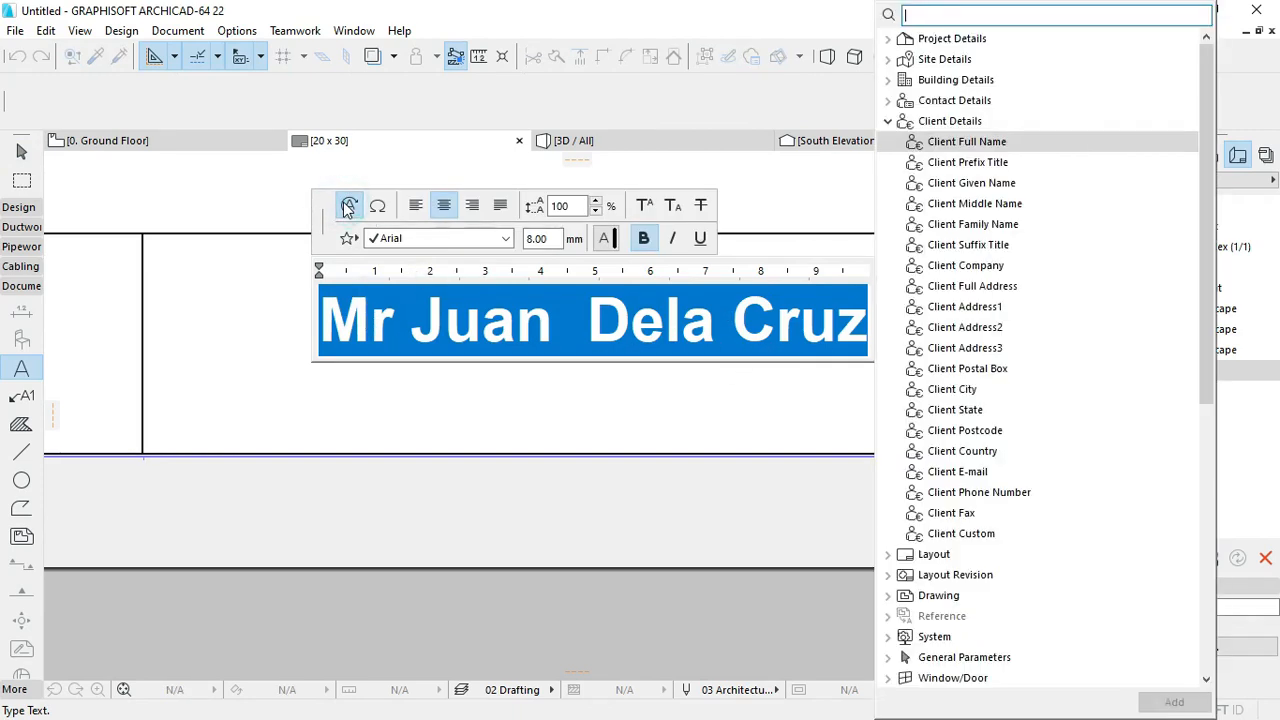
pyautogui.click(888, 121)
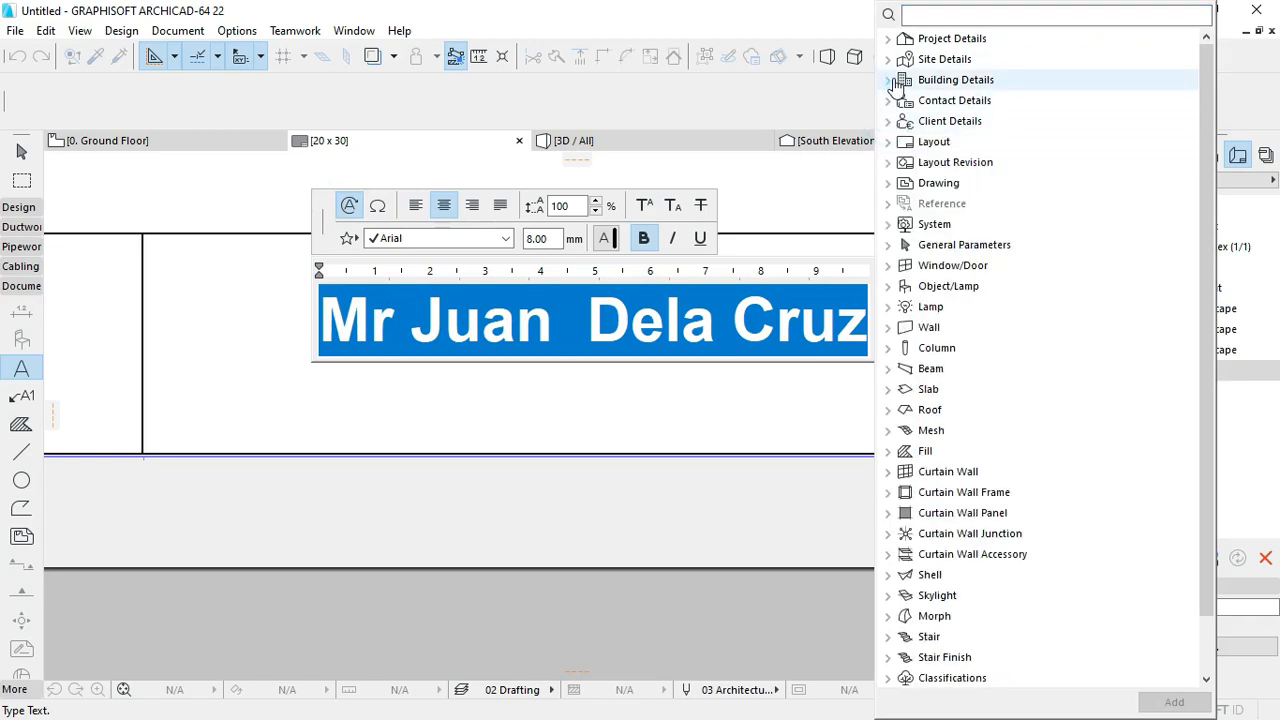
pyautogui.click(888, 38)
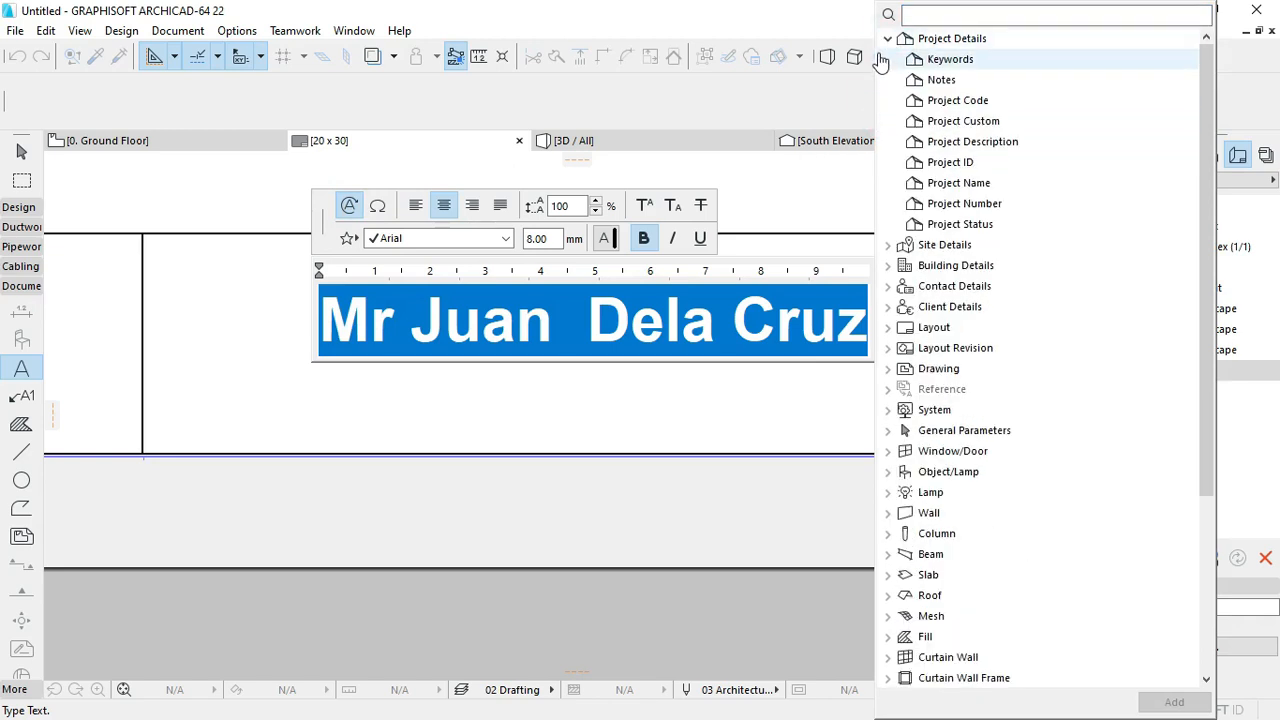
pyautogui.click(991, 148)
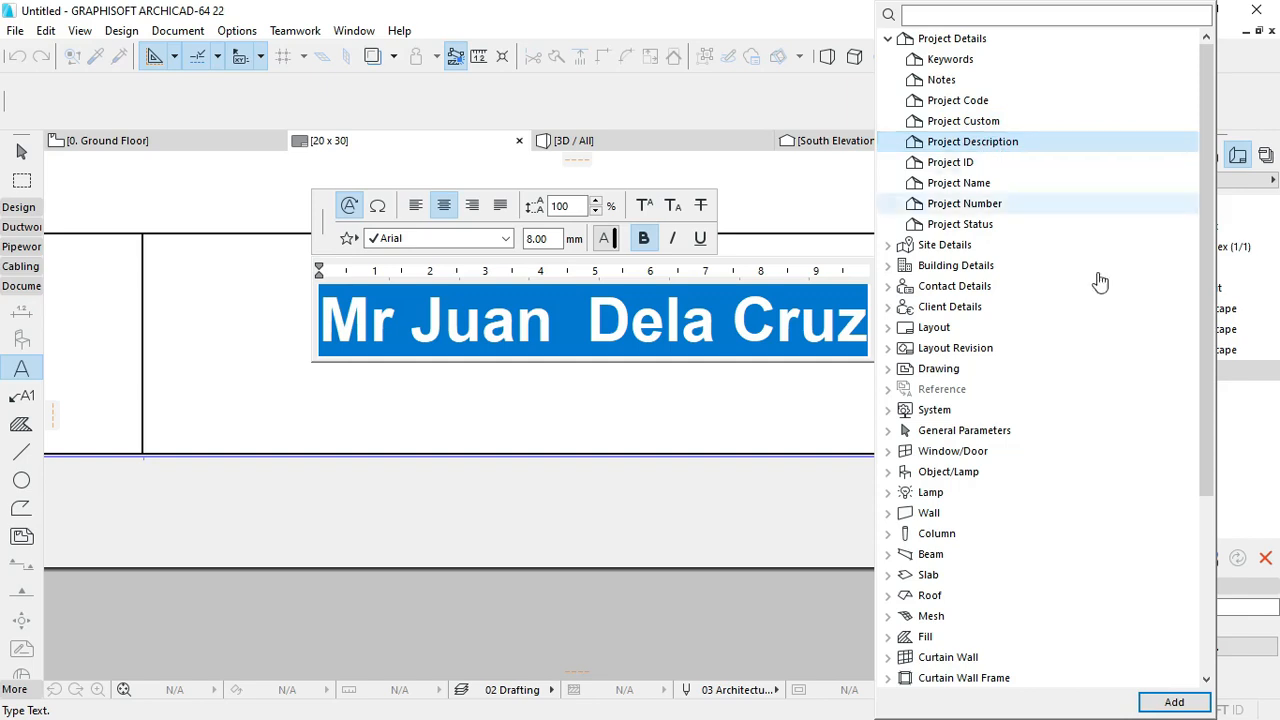
pyautogui.click(1172, 701)
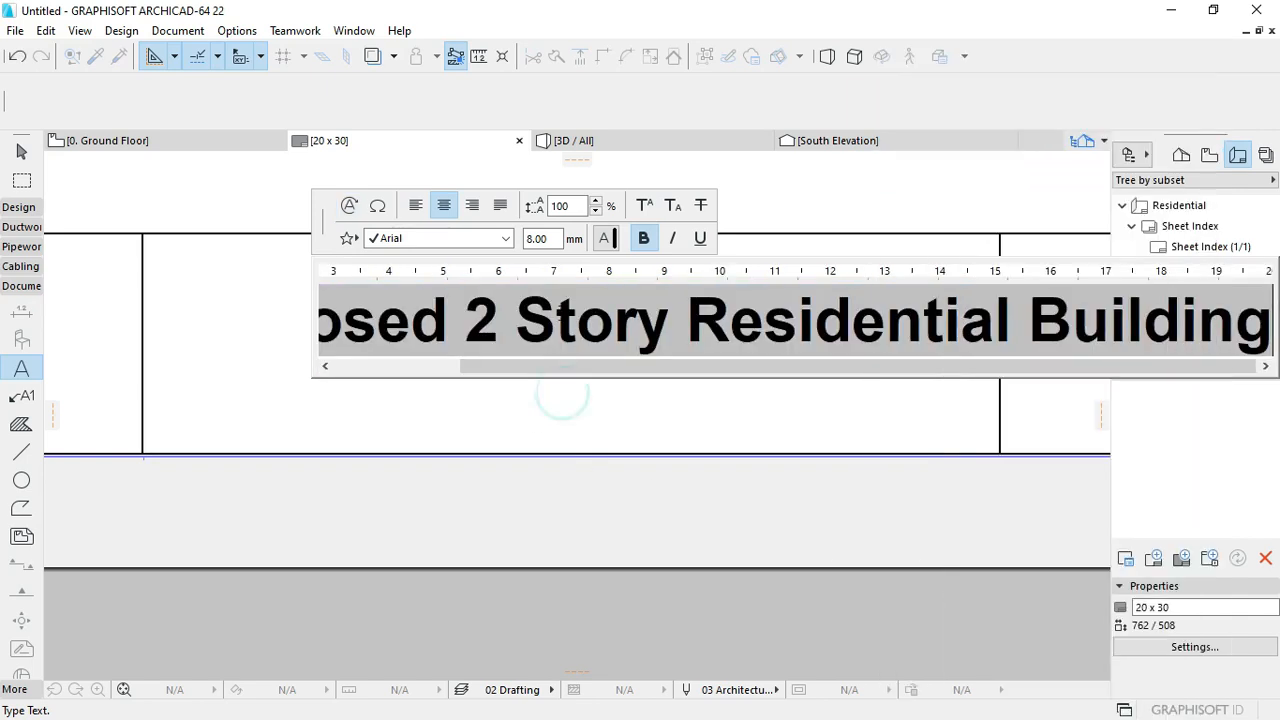
pyautogui.click(549, 409)
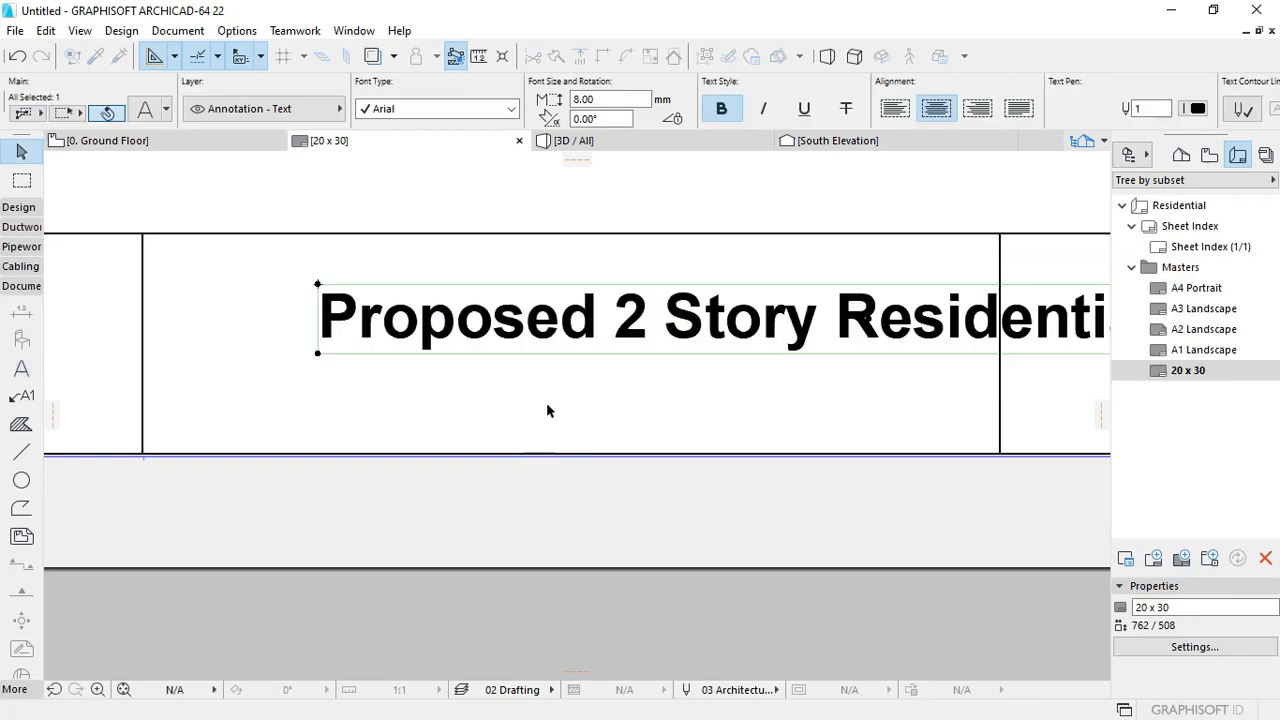
# Step: Move the project description text to start just inside its cell's left border and set its font size to 5 mm
pyautogui.click(537, 366)
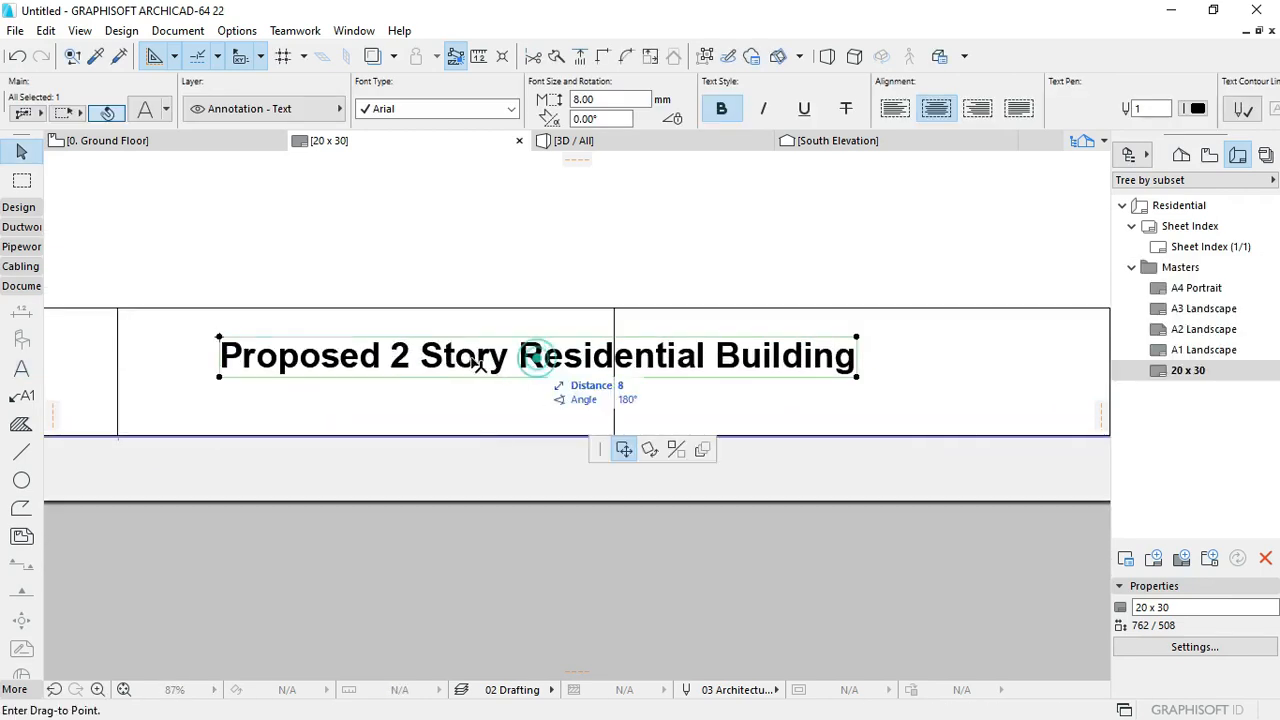
pyautogui.click(443, 346)
pyautogui.moveTo(587, 100); pyautogui.dragTo(543, 109)
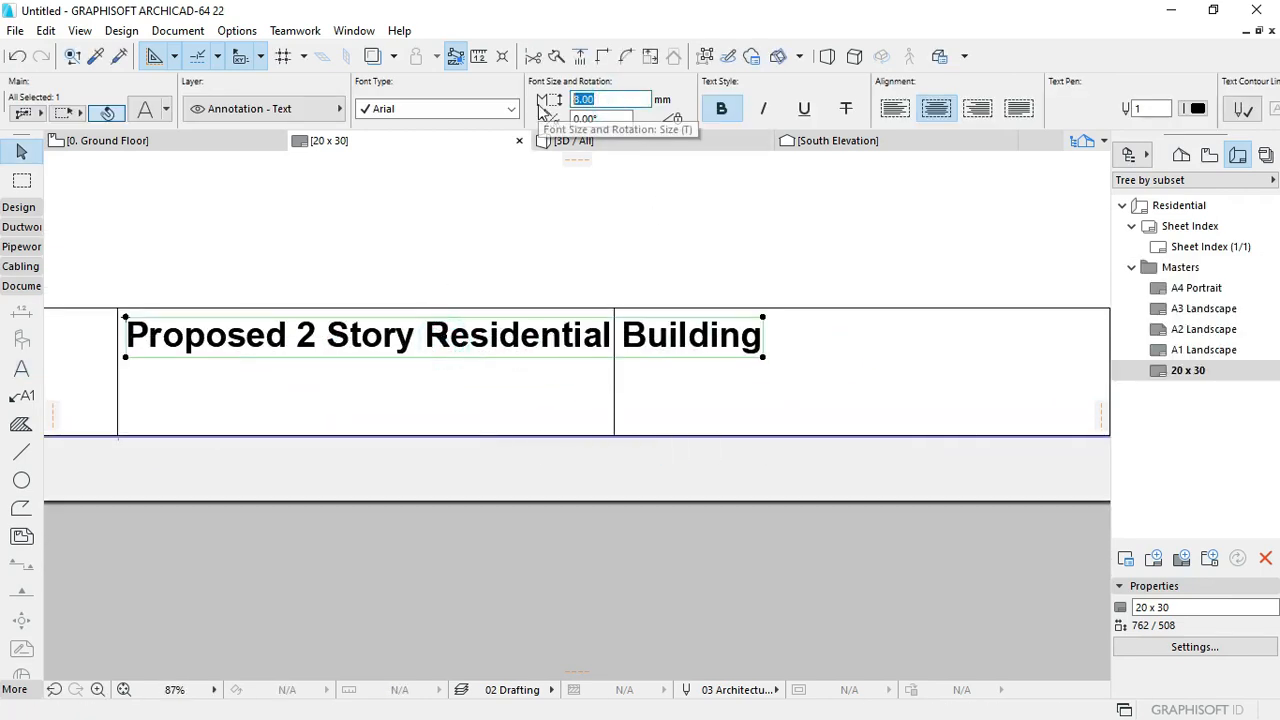
pyautogui.write('5')
pyautogui.press('Return')
# Step: Shift the project description text horizontally to the middle of its cell
pyautogui.moveTo(376, 343); pyautogui.dragTo(572, 342, button='middle')
pyautogui.scroll(1, 572, 342)
pyautogui.scroll(2, 573, 343)
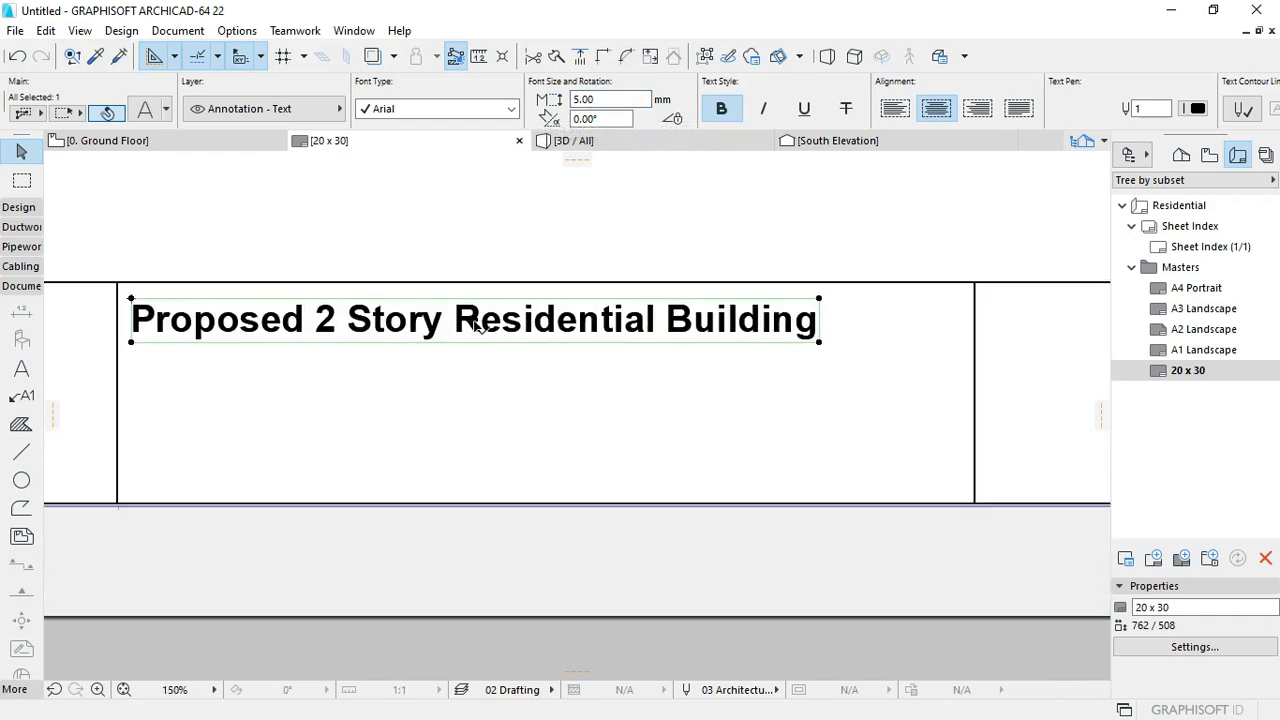
pyautogui.click(480, 330)
pyautogui.click(575, 330)
# Step: Copy the project description text directly below itself within the same cell
pyautogui.moveTo(623, 390); pyautogui.dragTo(623, 382, button='middle')
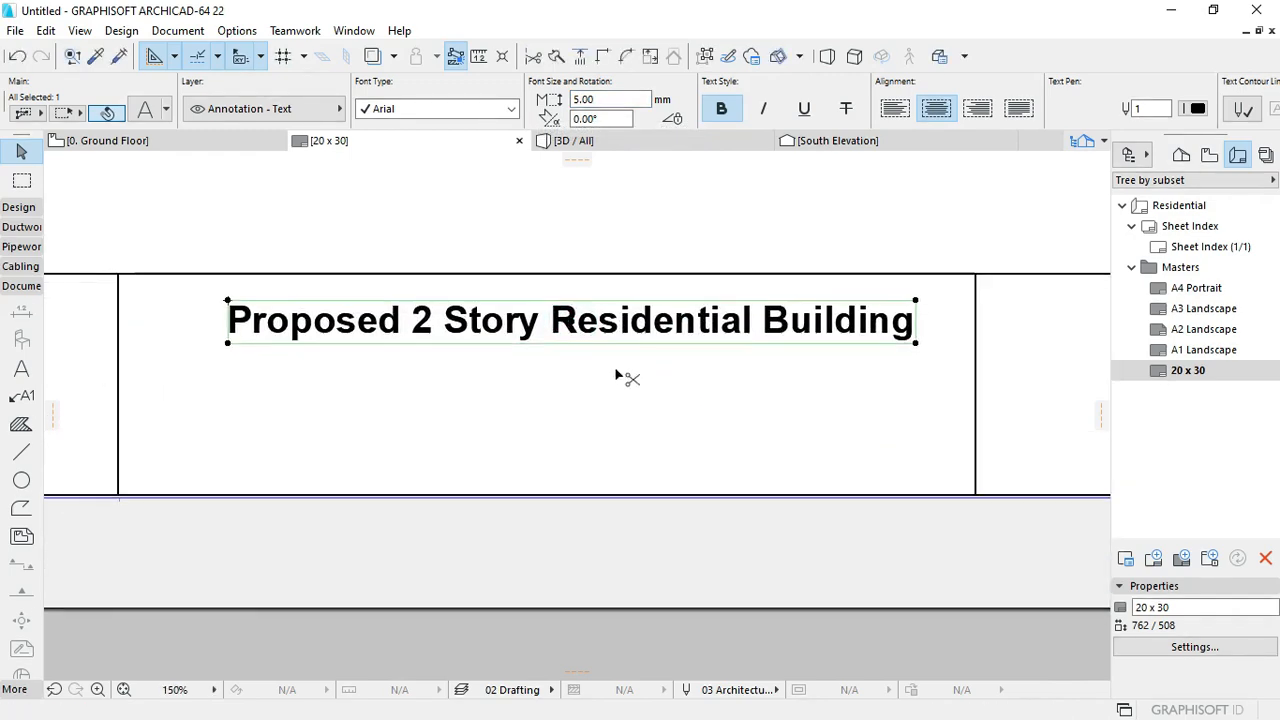
pyautogui.hotkey('ctrl', 'alt', 'd')
pyautogui.click(570, 326)
pyautogui.click(563, 381)
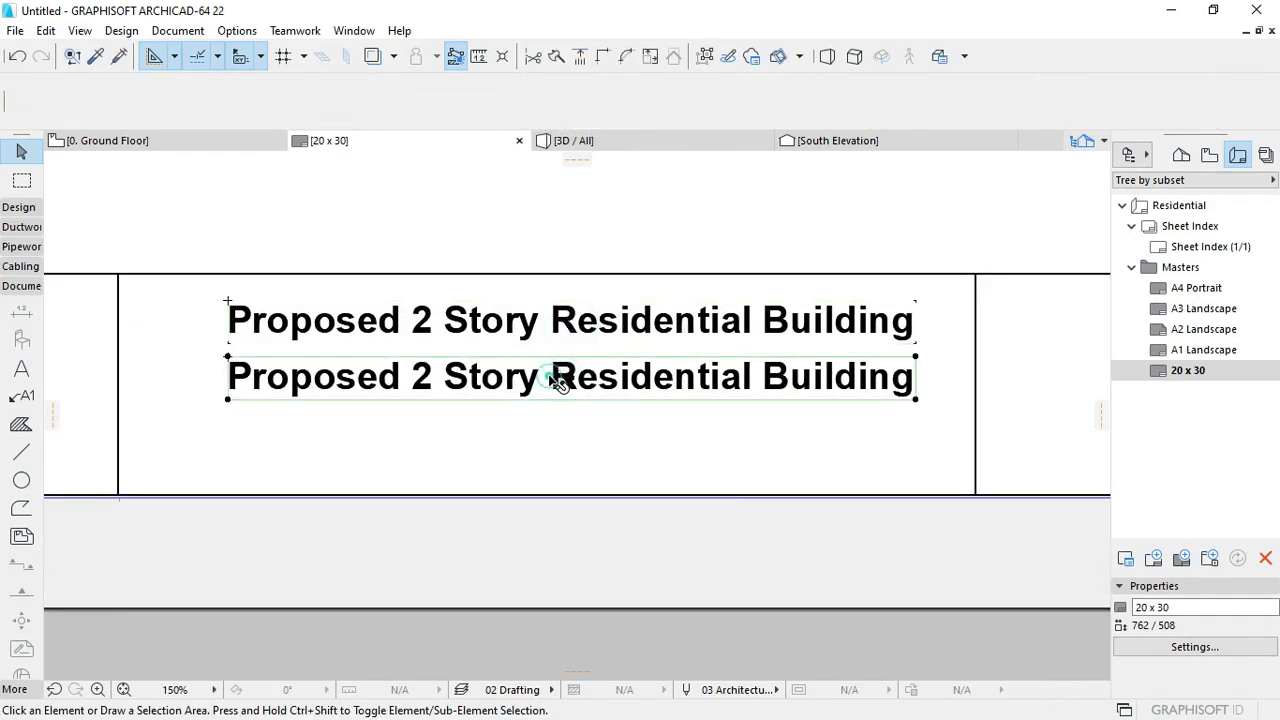
# Step: Replace the lower copy with the Project Name autotext and move it right, roughly centred beneath the project description
pyautogui.doubleClick(903, 382)
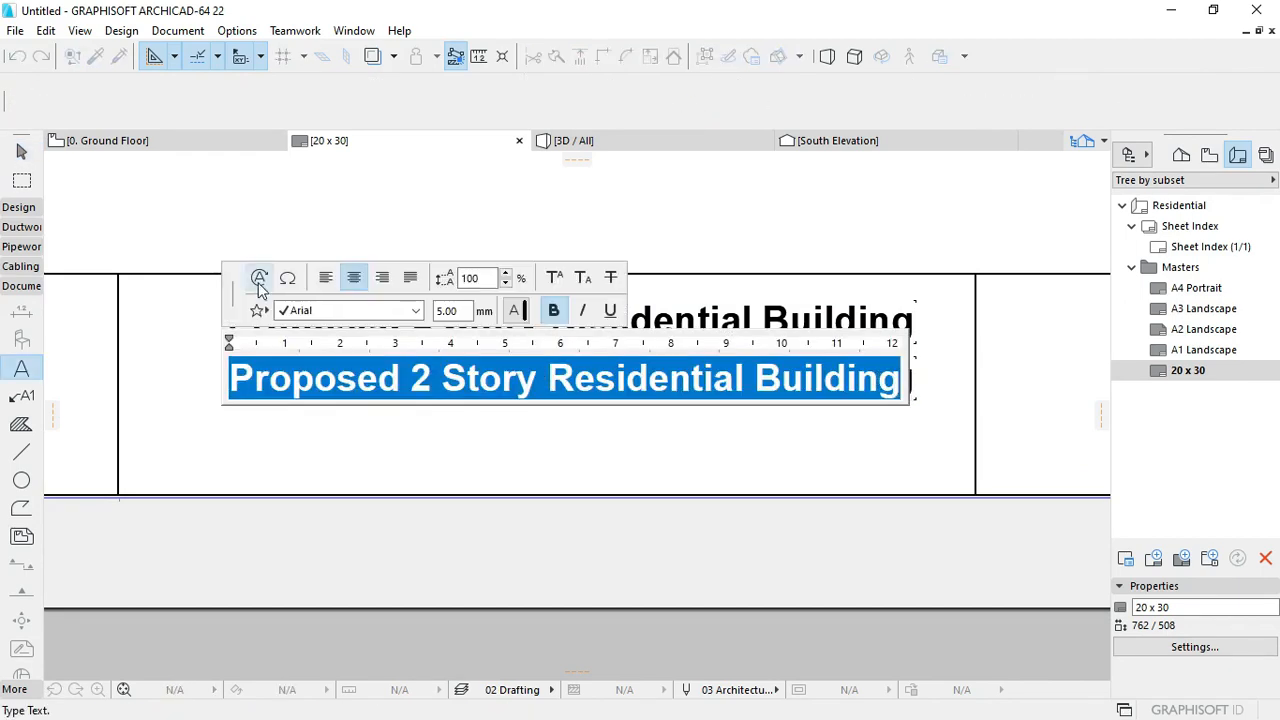
pyautogui.click(257, 280)
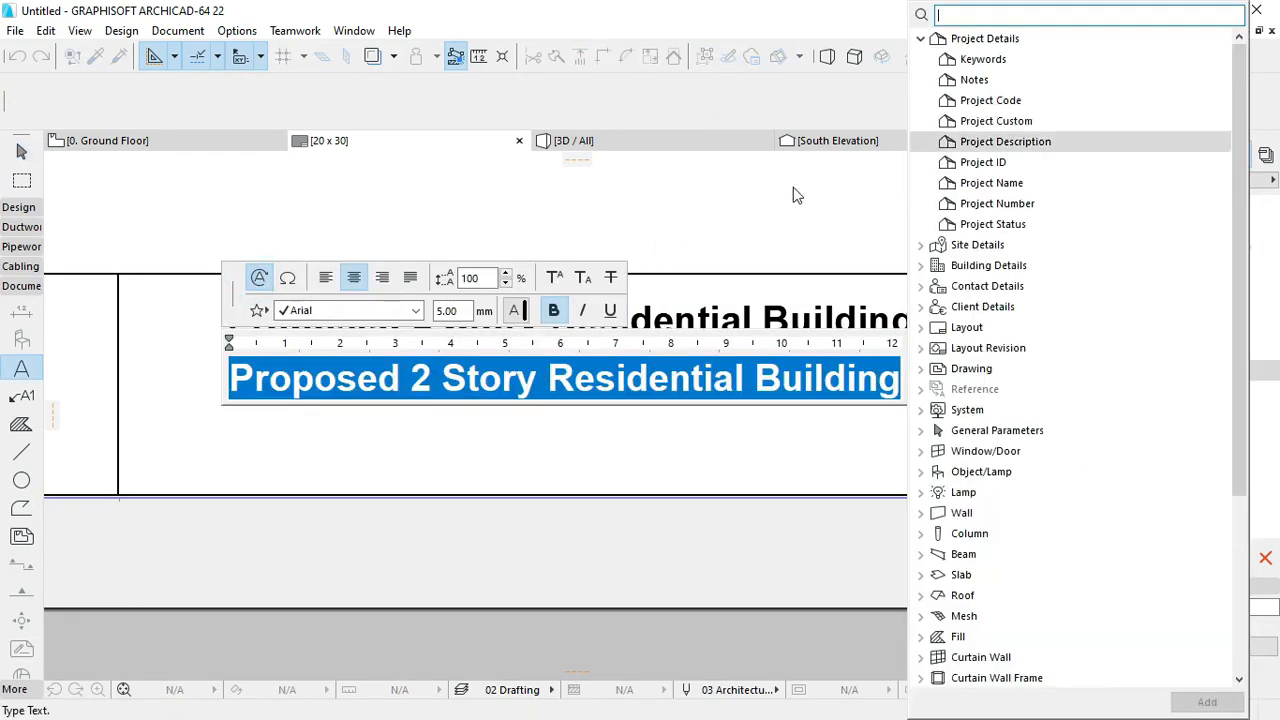
pyautogui.doubleClick(1000, 190)
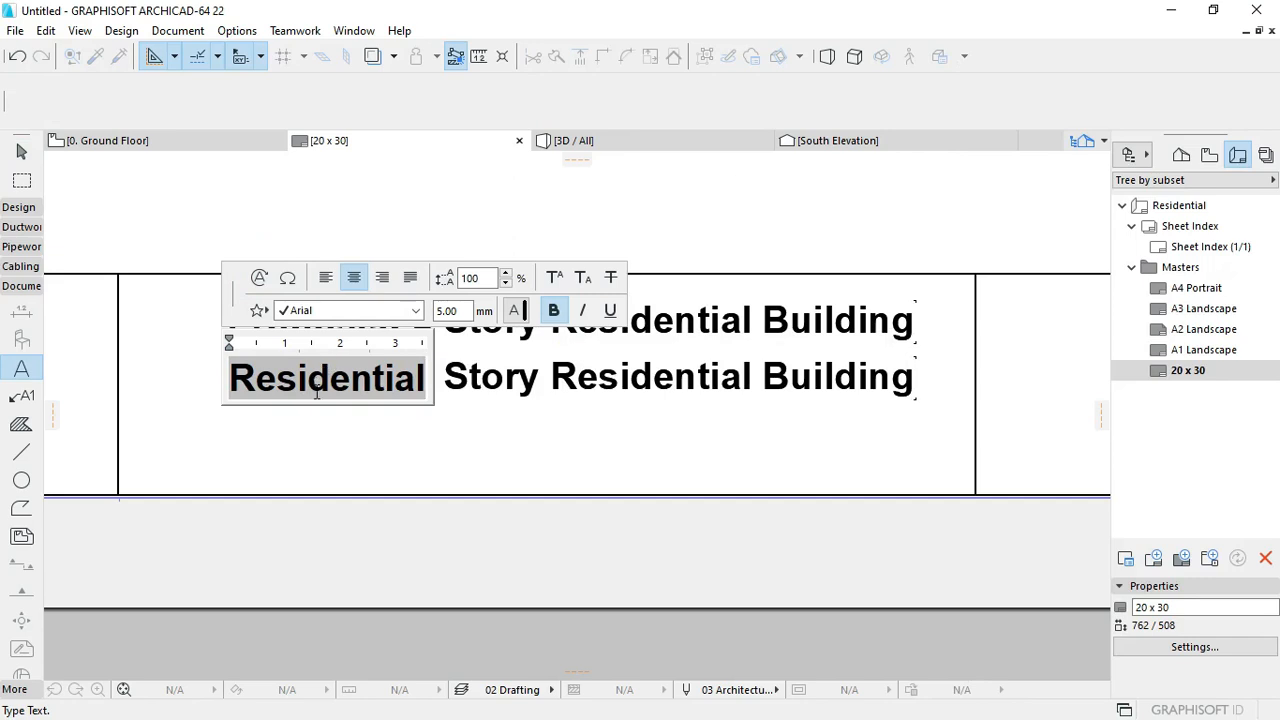
pyautogui.click(397, 453)
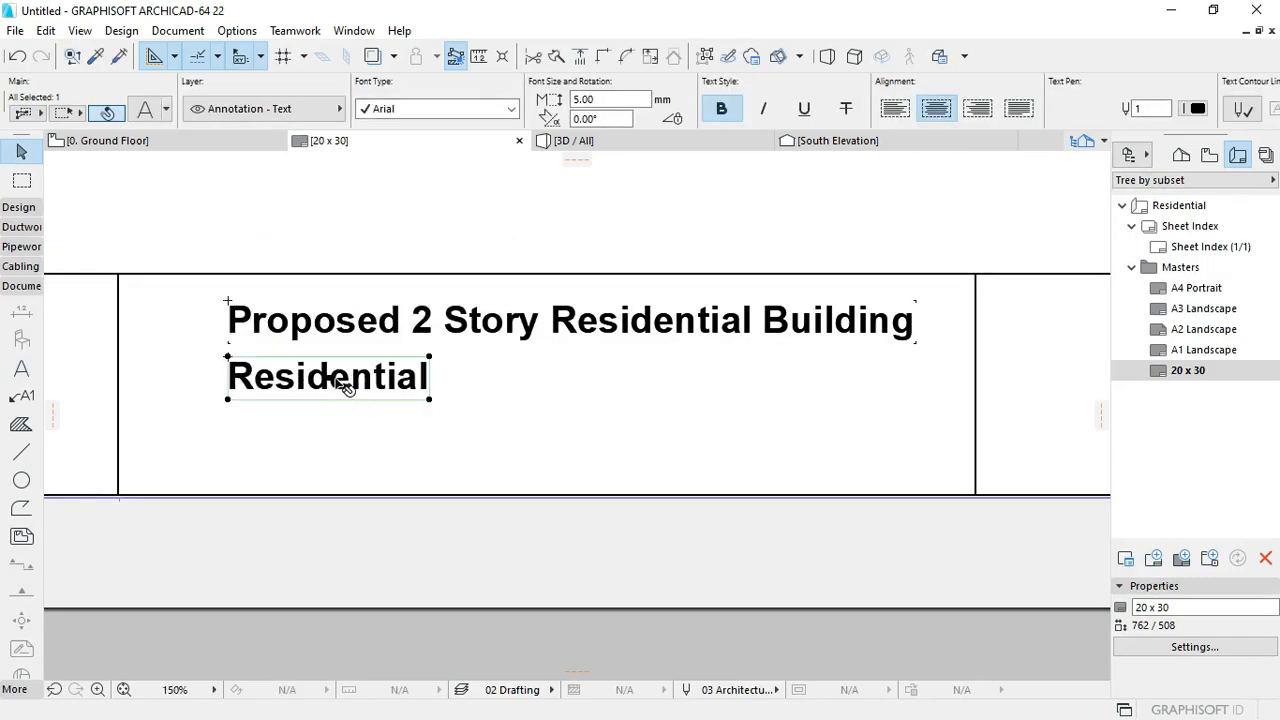
pyautogui.moveTo(343, 387); pyautogui.dragTo(562, 387)
# Step: Change the Project Name in the Project Info to Residential Project
pyautogui.click(1179, 205)
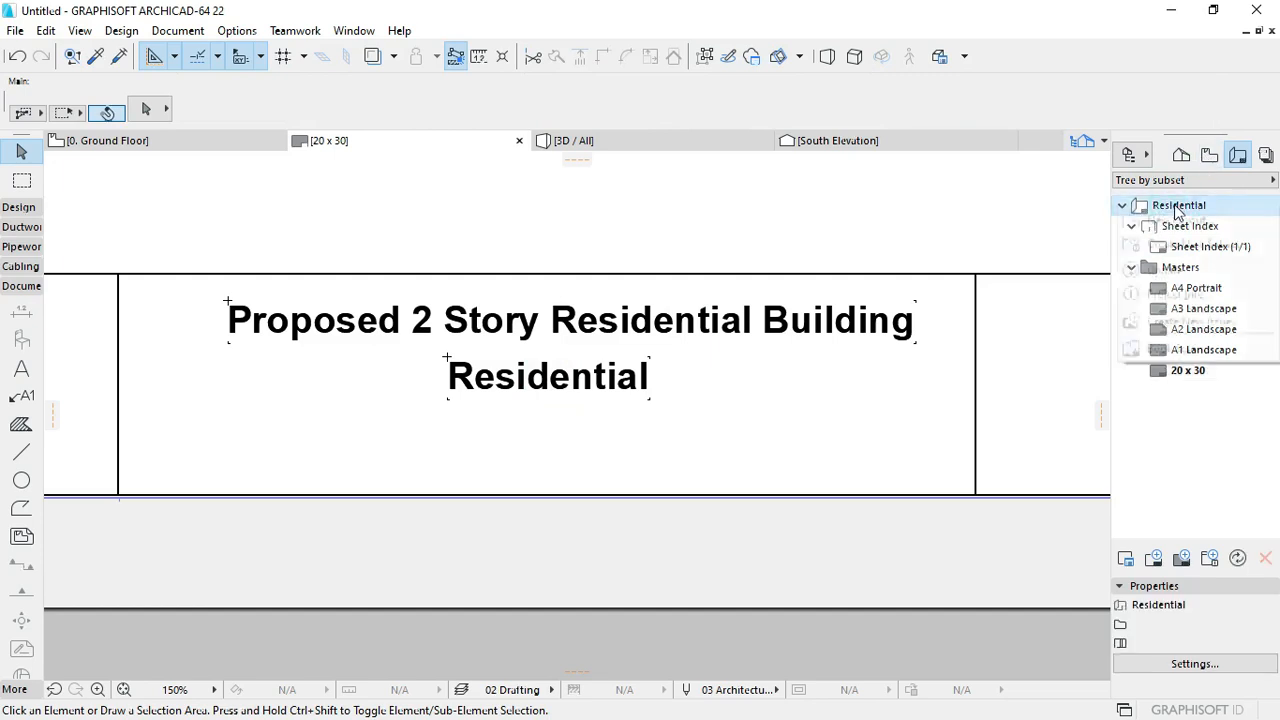
pyautogui.click(1209, 155)
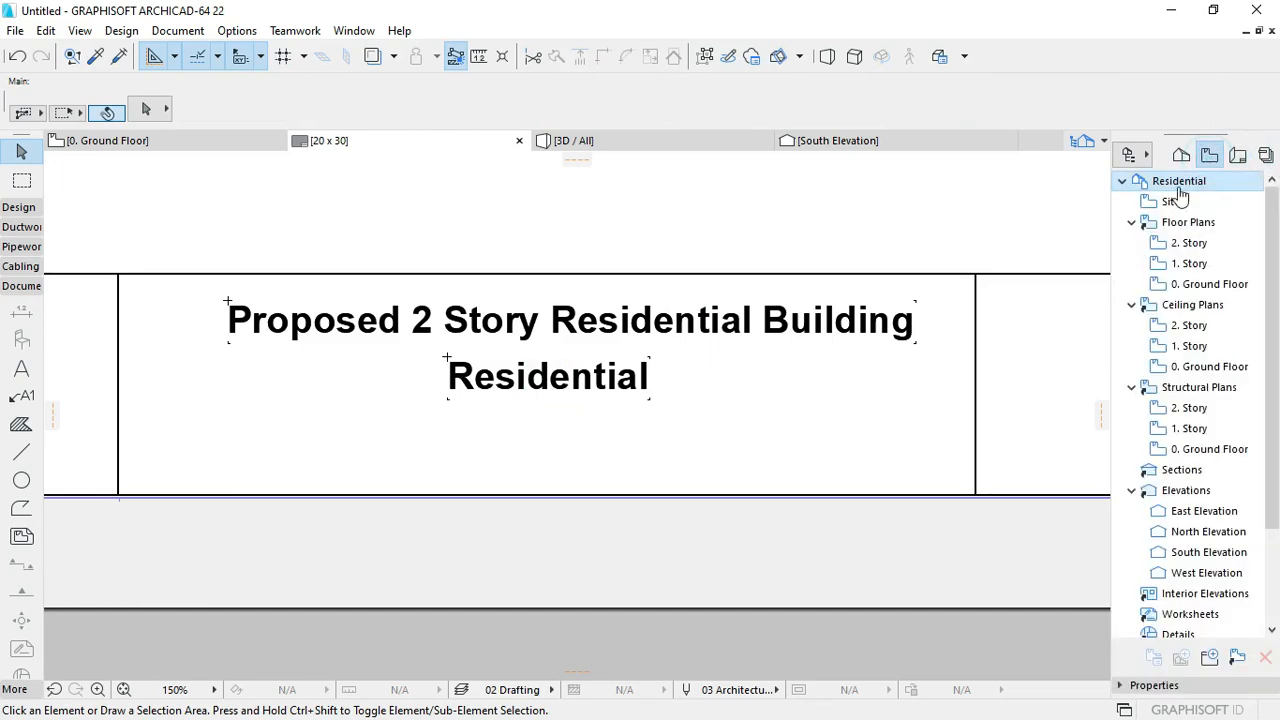
pyautogui.rightClick(1155, 182)
pyautogui.click(1145, 253)
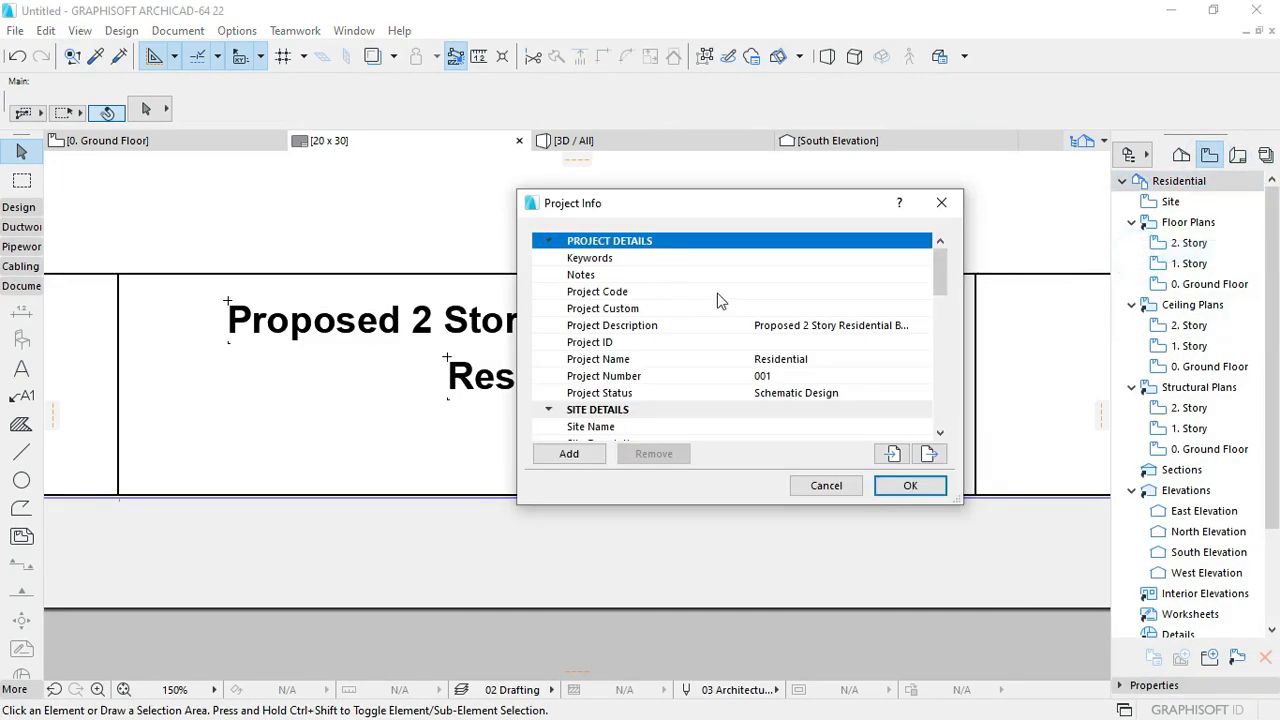
pyautogui.click(815, 359)
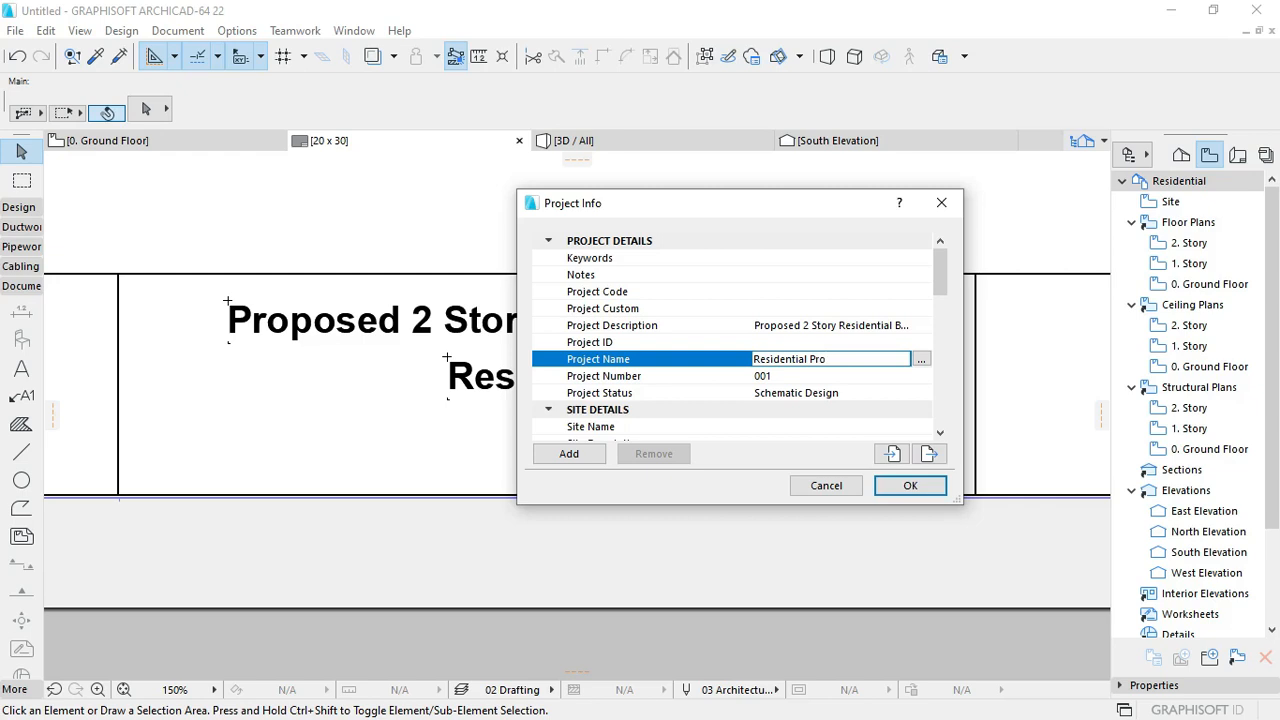
pyautogui.click(912, 486)
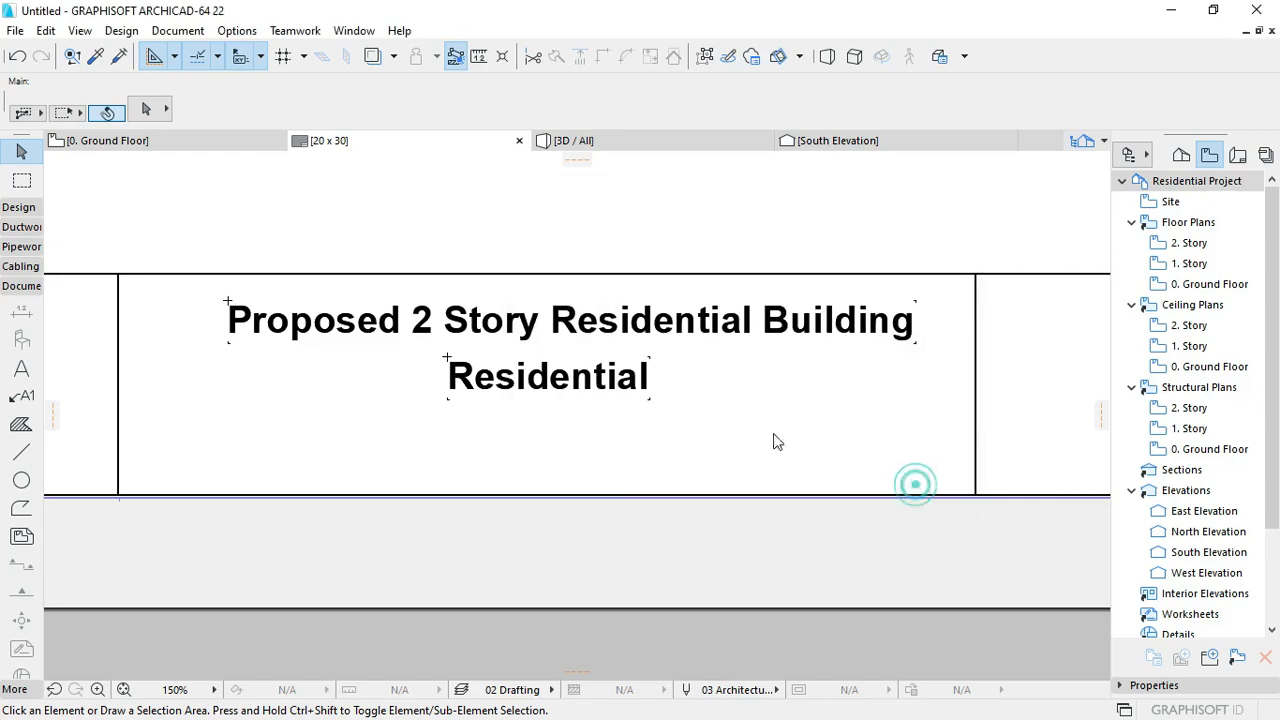
# Step: Move the project name text left to recentre it beneath the project description
pyautogui.click(650, 380)
pyautogui.moveTo(620, 383); pyautogui.dragTo(503, 381)
pyautogui.scroll(-3, 580, 377)
pyautogui.moveTo(622, 346); pyautogui.dragTo(632, 346)
pyautogui.click(619, 402)
# Step: Copy the client address line horizontally into the project cell, starting just inside its left border
pyautogui.moveTo(619, 402); pyautogui.dragTo(626, 402, button='middle')
pyautogui.click(400, 418)
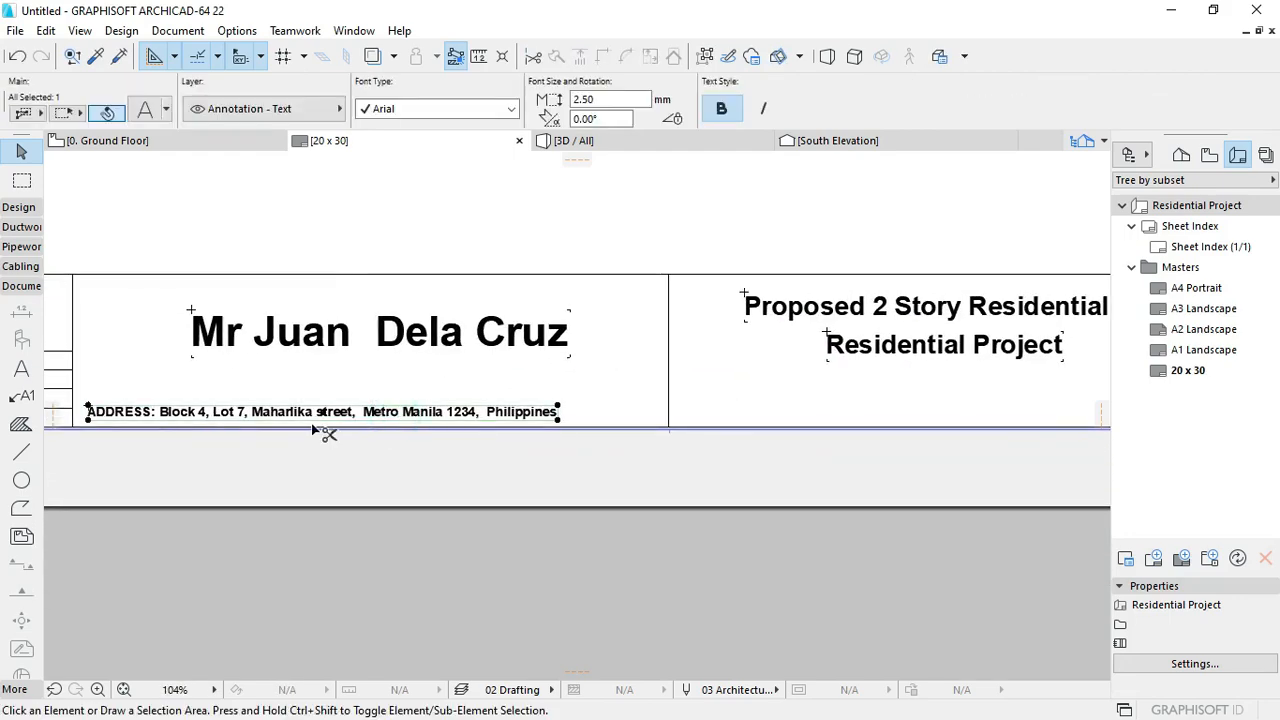
pyautogui.hotkey('ctrl', 'd')
pyautogui.click(89, 412)
pyautogui.click(672, 412)
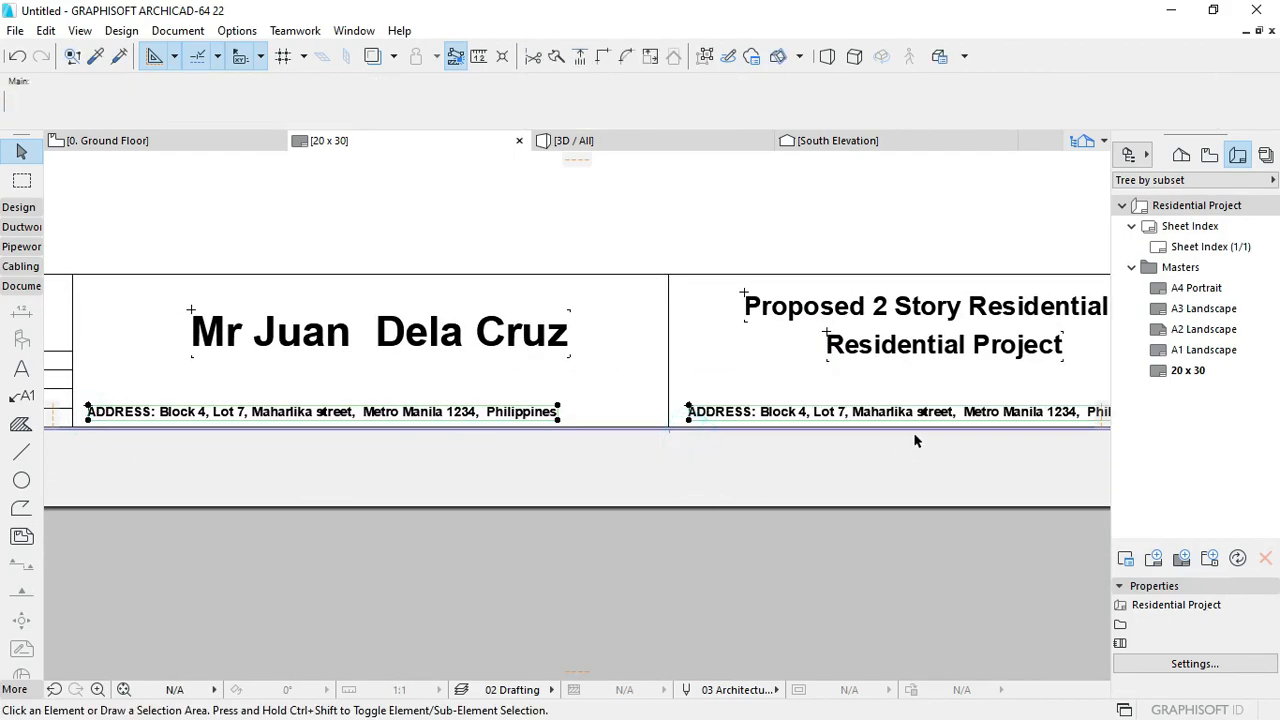
# Step: Add SITE before the label of the copied address line so it reads SITE ADDRESS:
pyautogui.moveTo(914, 437); pyautogui.dragTo(634, 414, button='middle')
pyautogui.scroll(4, 600, 423)
pyautogui.doubleClick(586, 417)
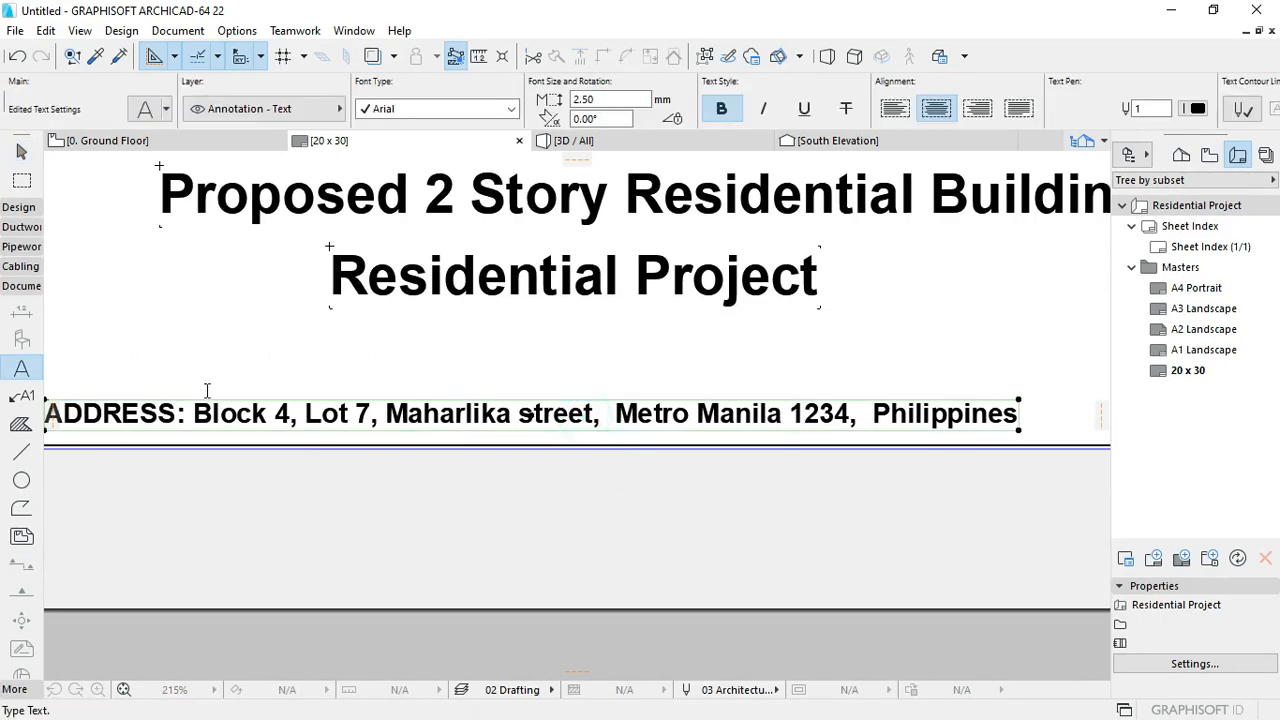
pyautogui.click(48, 414)
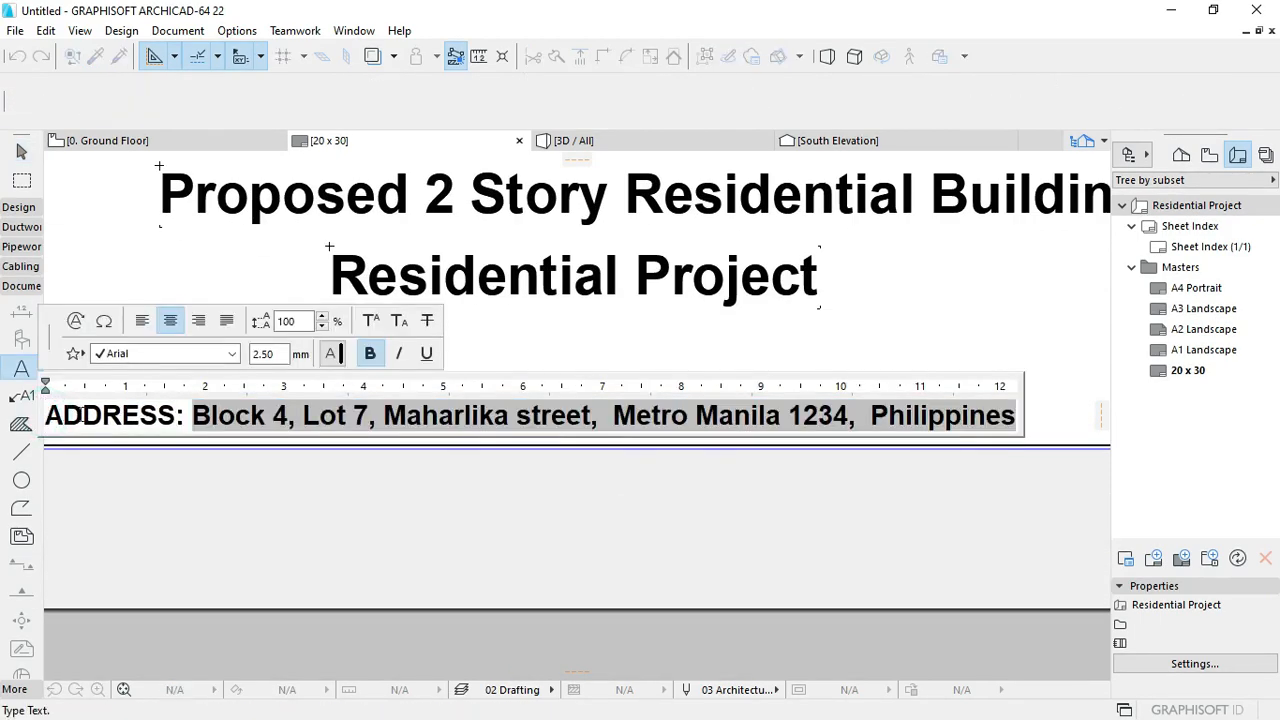
pyautogui.write('site')
pyautogui.press('BackSpace')
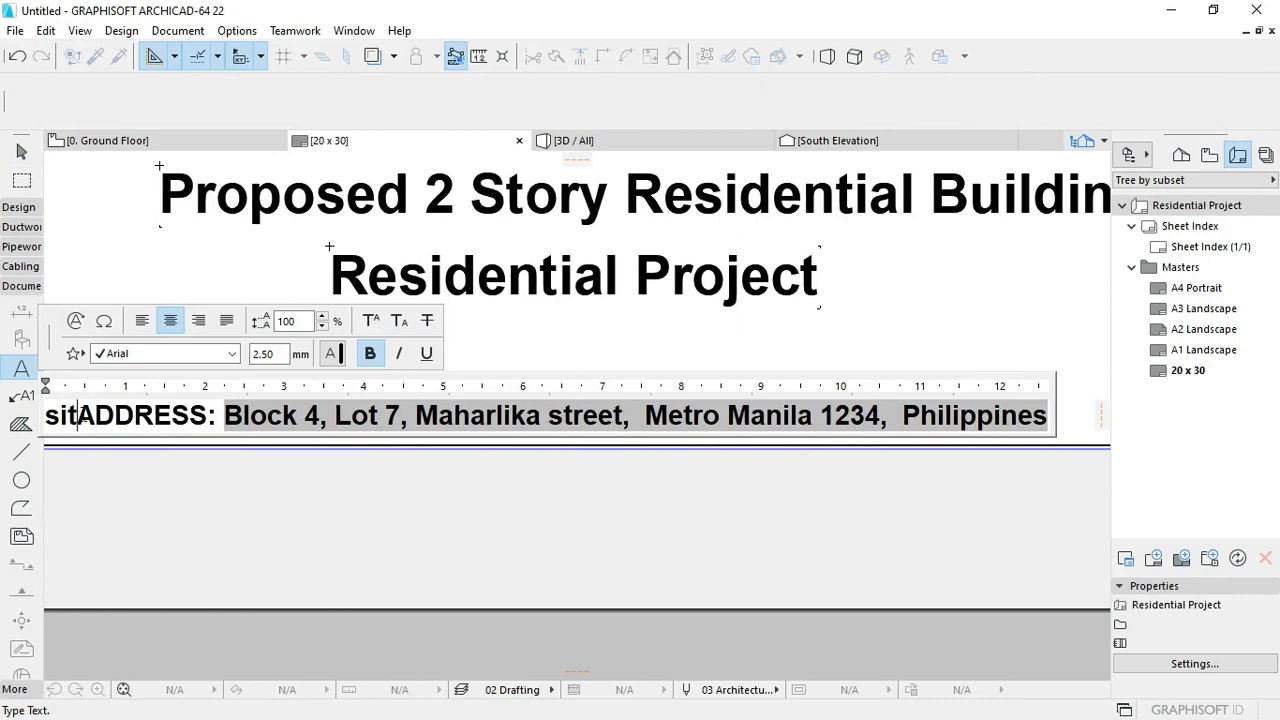
pyautogui.press('BackSpace')
pyautogui.press('BackSpace')
pyautogui.press('BackSpace')
pyautogui.write('SITE')
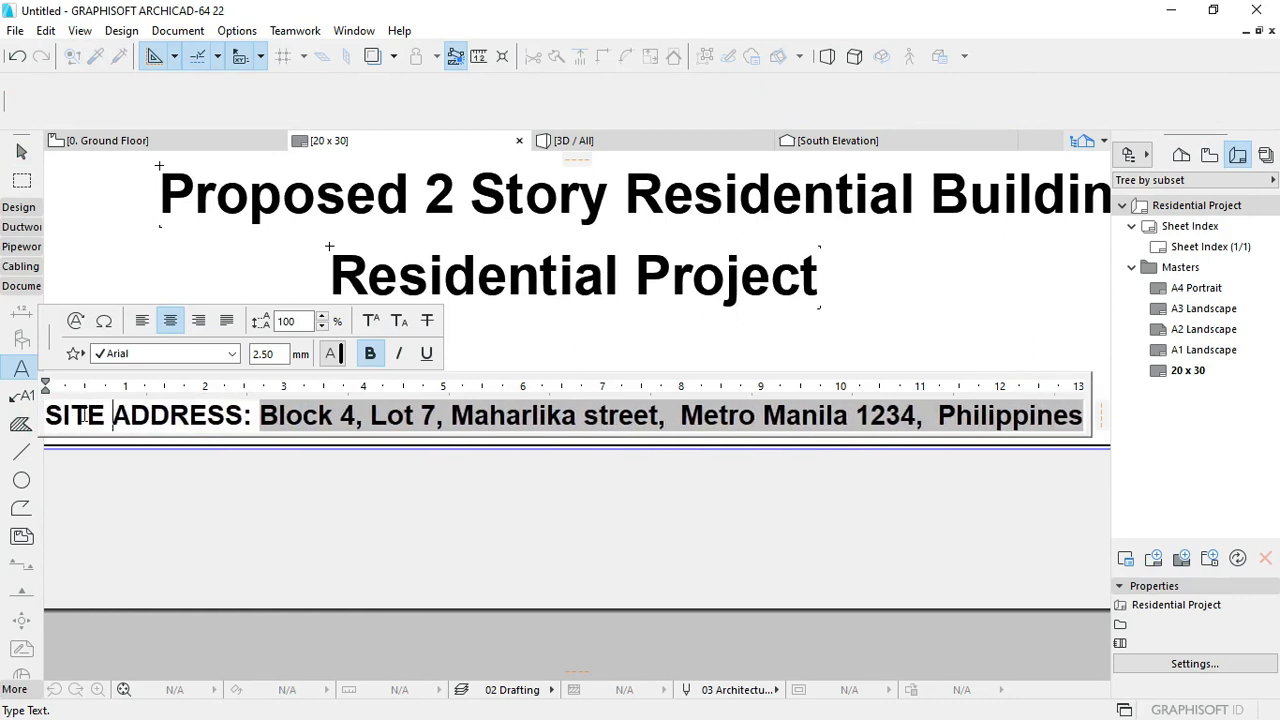
# Step: Replace the client address autotext after the SITE ADDRESS: label with the Site Full Address autotext
pyautogui.click(268, 421)
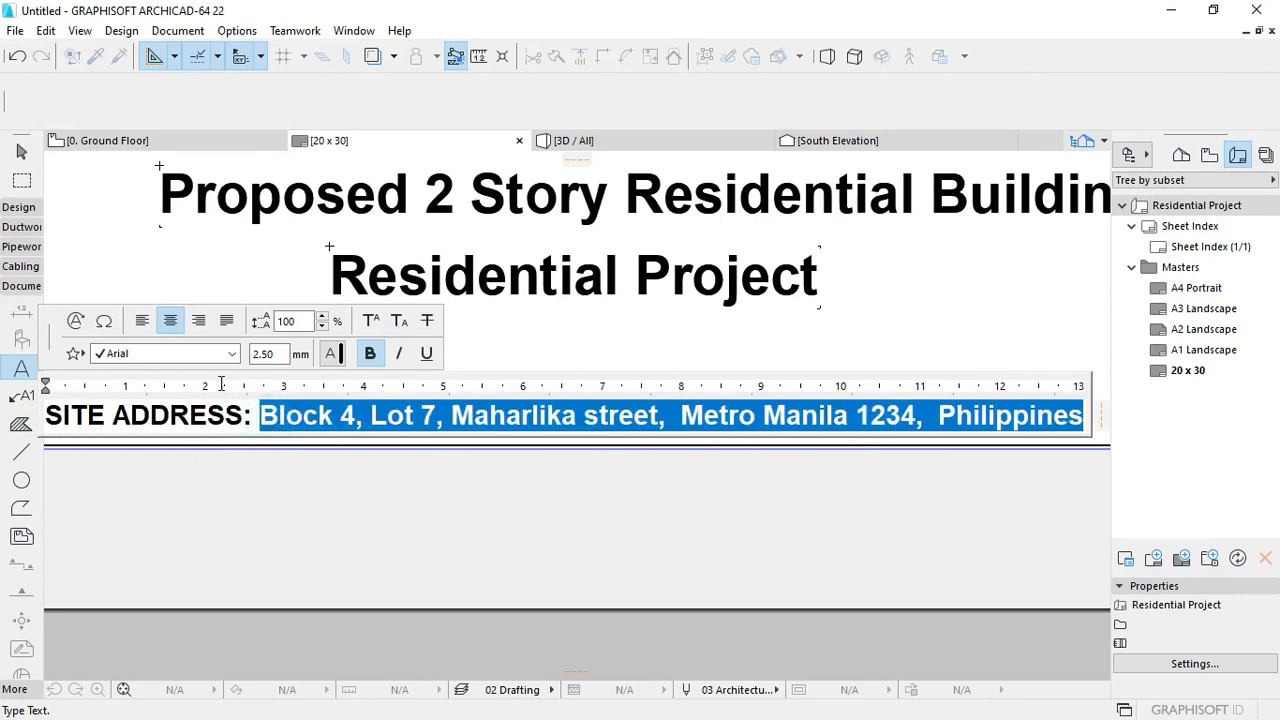
pyautogui.click(75, 320)
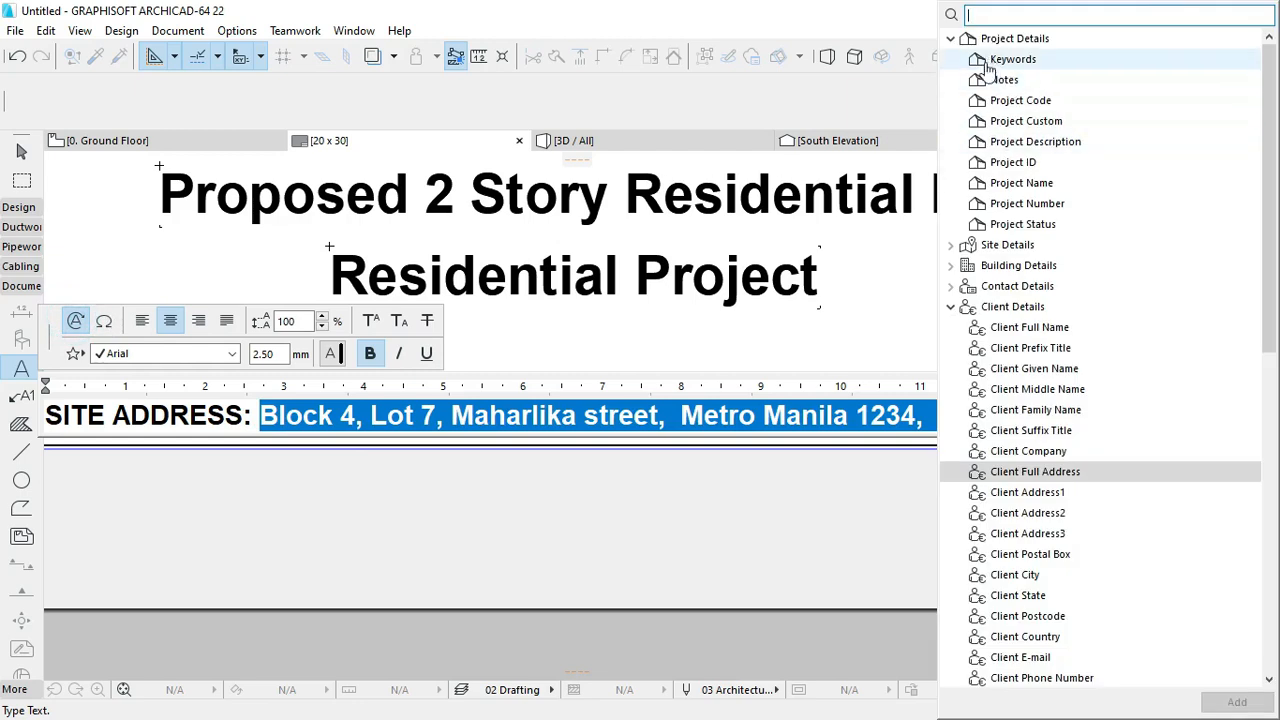
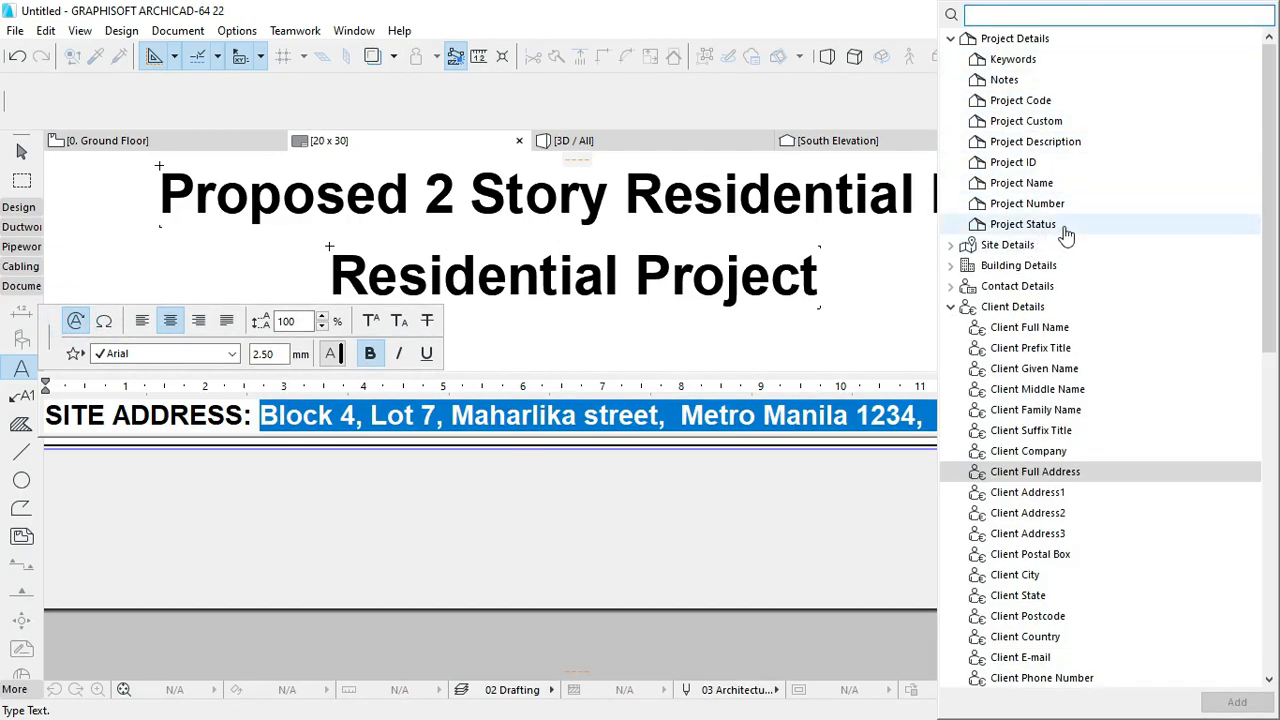
pyautogui.click(950, 38)
pyautogui.click(950, 59)
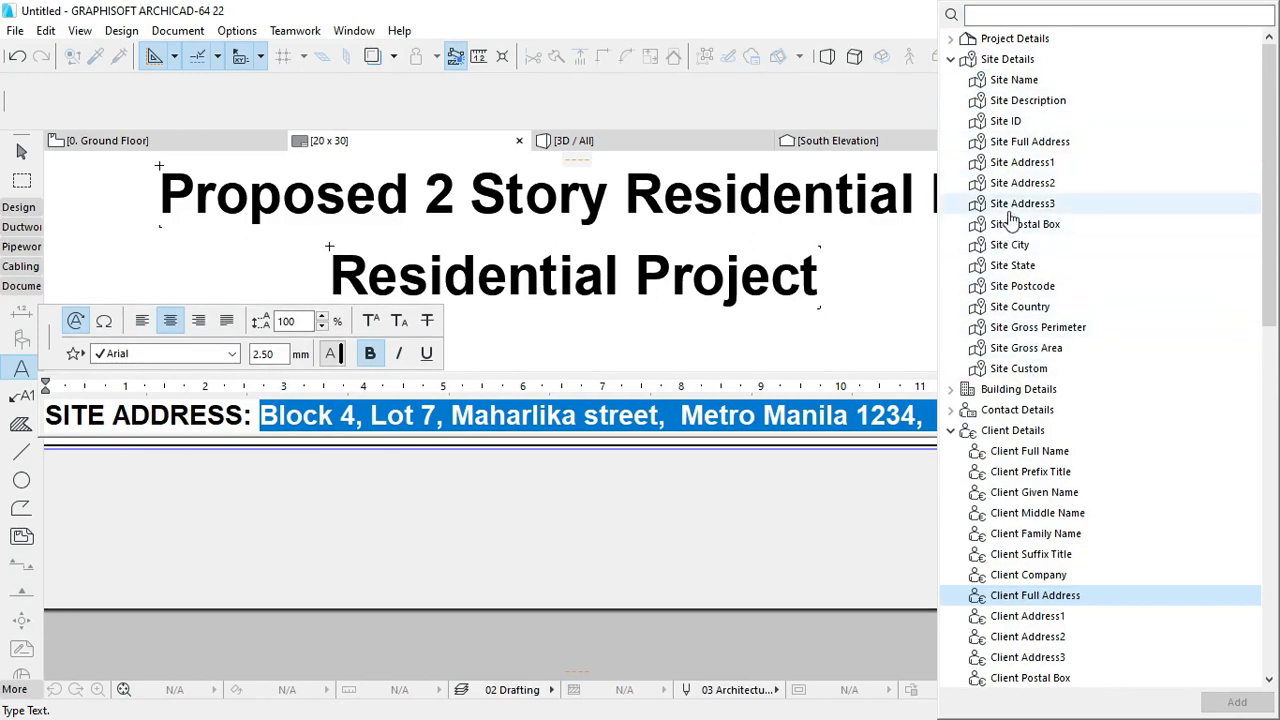
pyautogui.doubleClick(1015, 143)
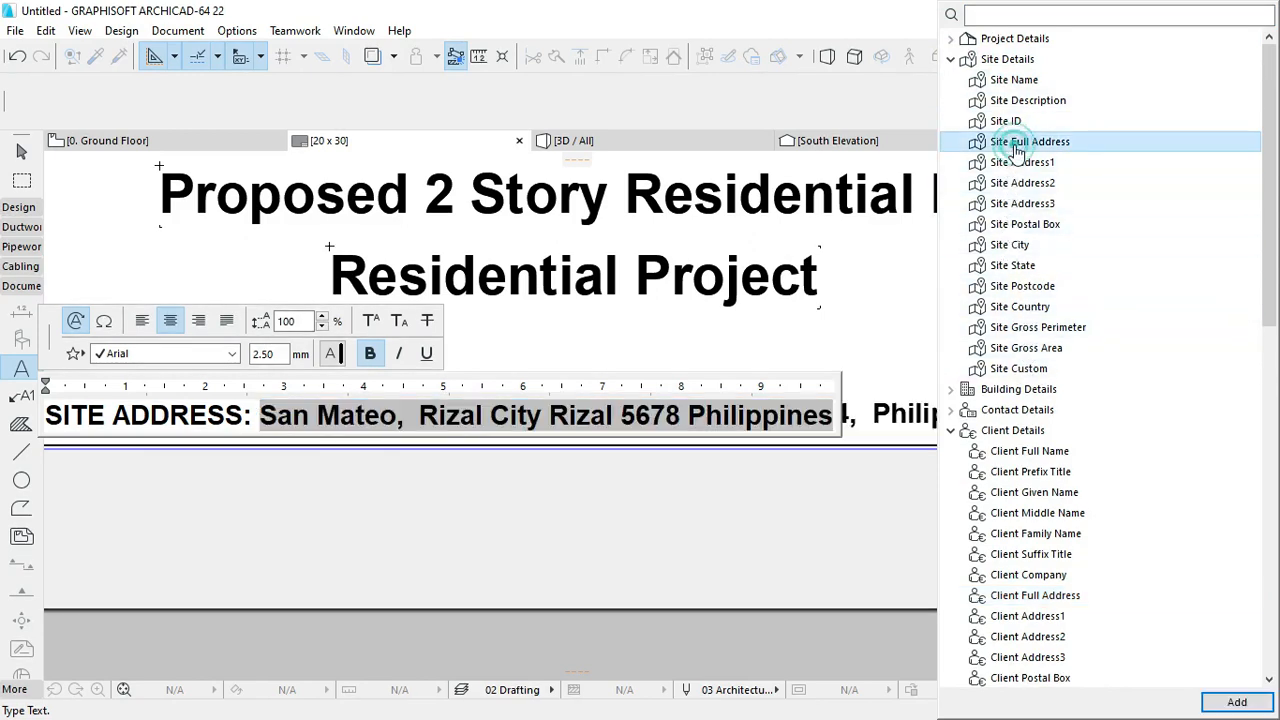
pyautogui.click(521, 488)
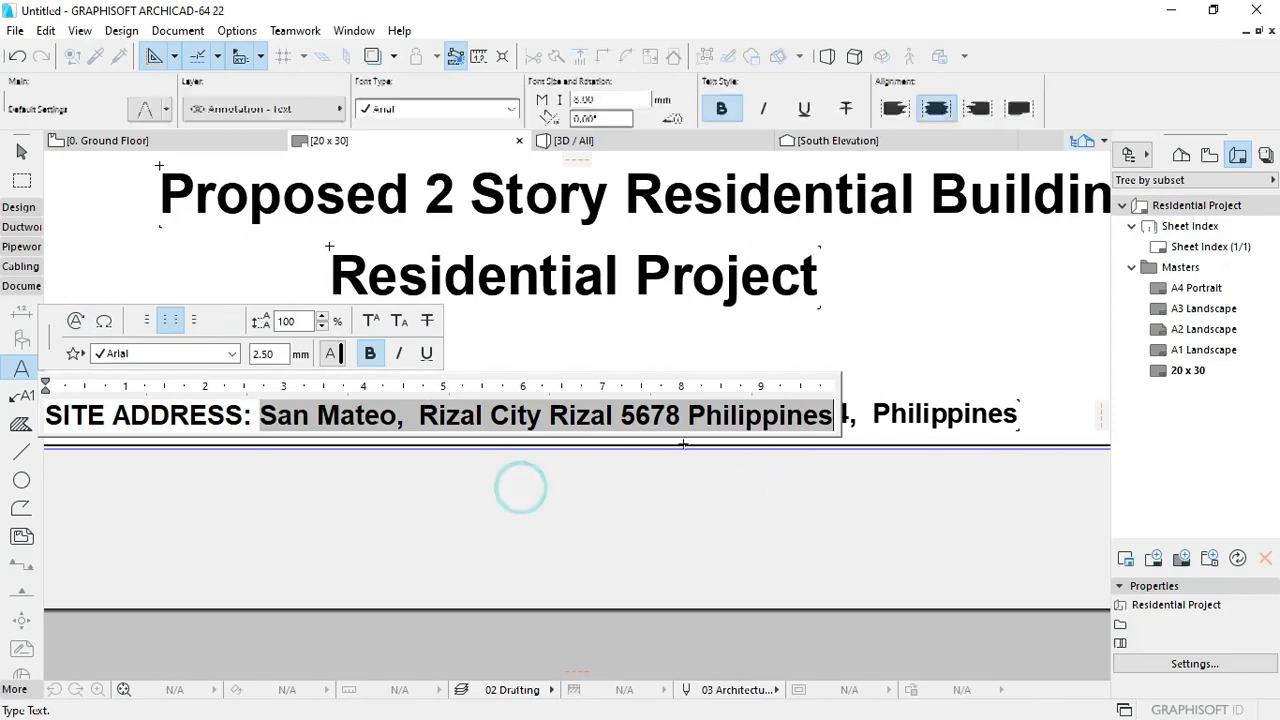
# Step: Deselect the site address line and review the project cell and the empty cell beside it
pyautogui.scroll(-3, 406, 448)
pyautogui.moveTo(410, 449); pyautogui.dragTo(662, 467, button='middle')
pyautogui.scroll(1, 466, 463)
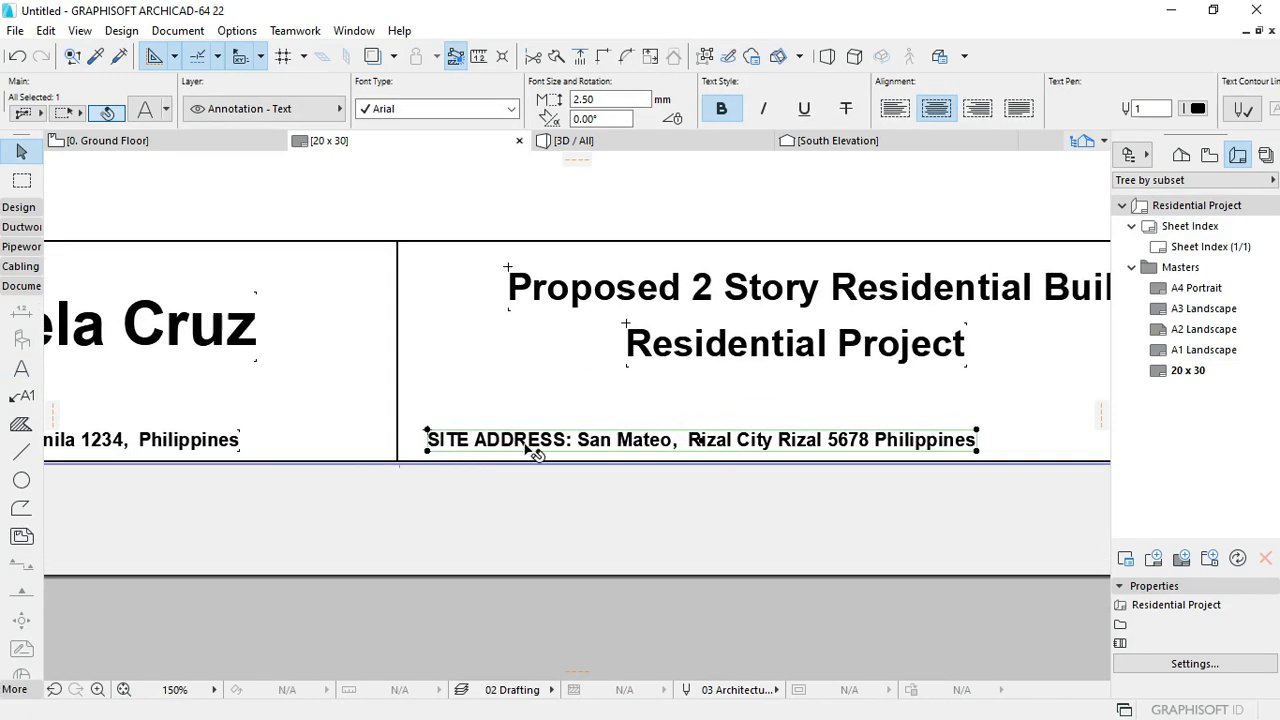
pyautogui.scroll(-3, 524, 448)
pyautogui.moveTo(385, 471); pyautogui.dragTo(586, 462, button='middle')
pyautogui.press('Escape')
pyautogui.scroll(-2, 480, 404)
pyautogui.moveTo(739, 406); pyautogui.dragTo(430, 389, button='middle')
pyautogui.scroll(3, 517, 364)
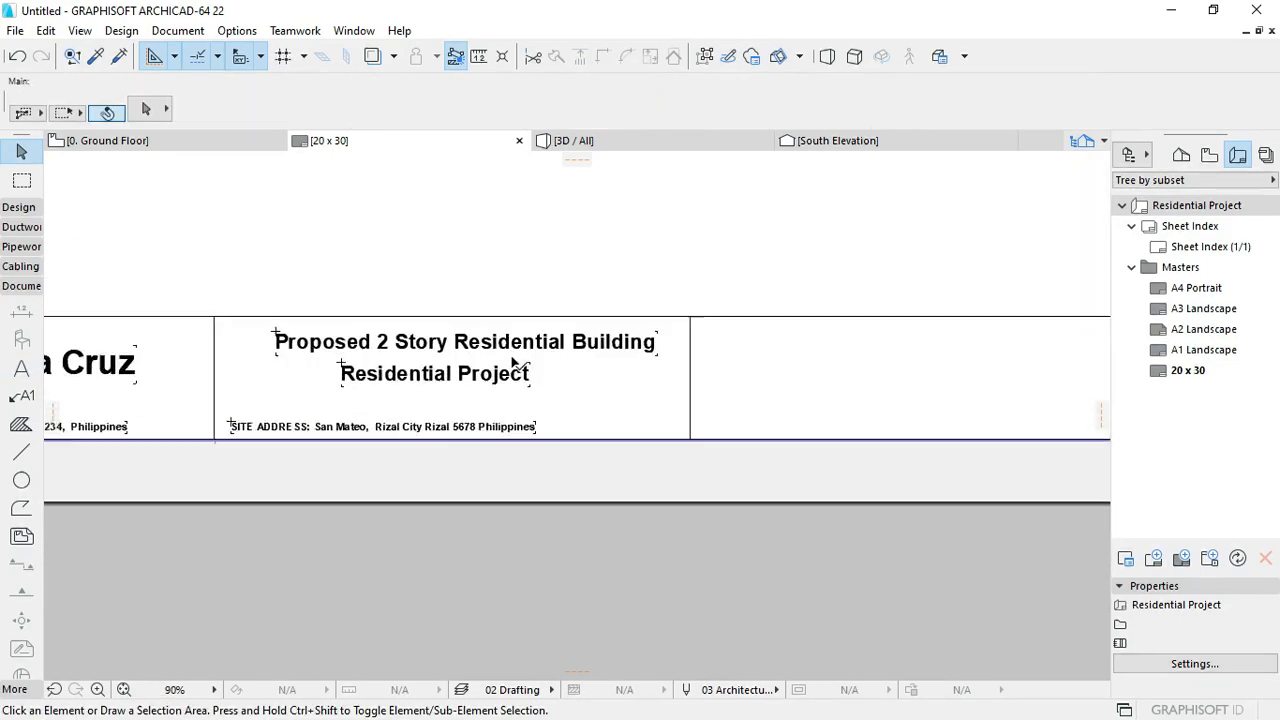
# Step: Remove the bold style from the Residential Project line in the project cell
pyautogui.click(439, 390)
pyautogui.keyDown('shift'); pyautogui.click(439, 330); pyautogui.keyUp('shift')
pyautogui.click(427, 379)
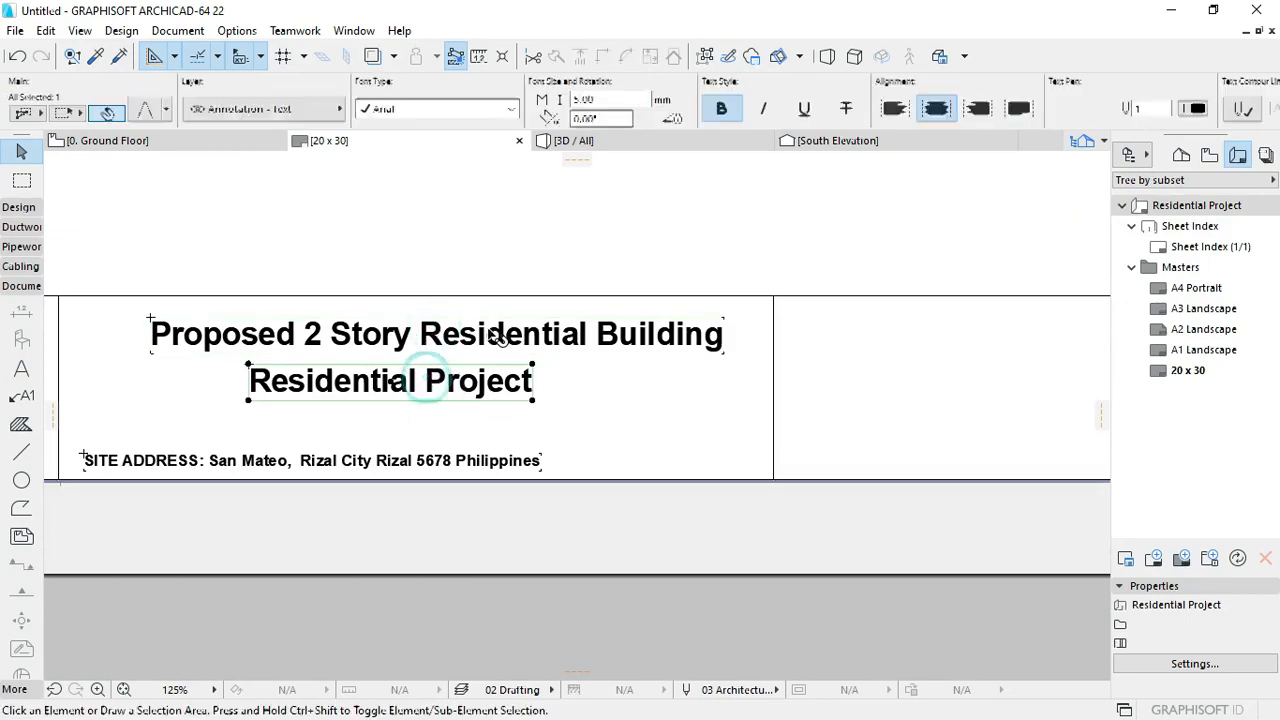
pyautogui.click(489, 323)
pyautogui.click(431, 385)
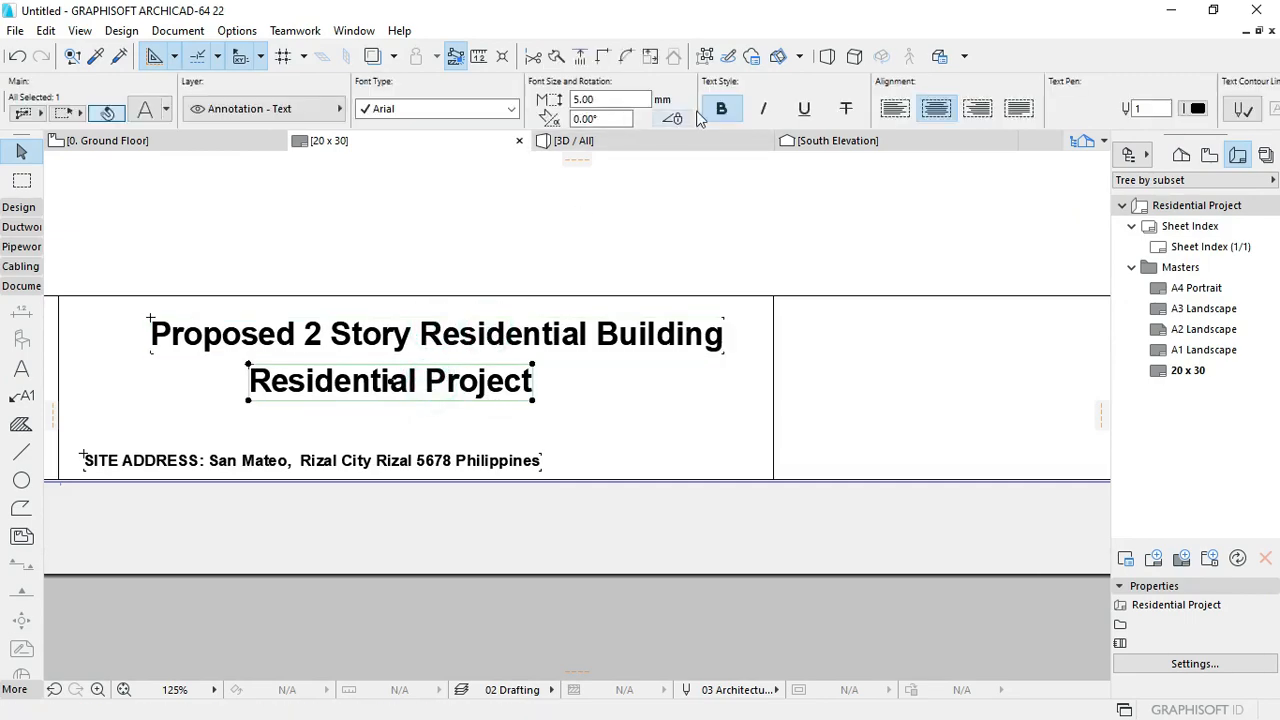
pyautogui.click(716, 109)
pyautogui.press('Escape')
# Step: Move the Residential Project line horizontally to centre it under the Proposed 2 Story Residential Building line
pyautogui.scroll(-4, 560, 250)
pyautogui.scroll(1, 588, 330)
pyautogui.moveTo(513, 302); pyautogui.dragTo(527, 365, button='middle')
pyautogui.scroll(2, 723, 380)
pyautogui.click(726, 374)
pyautogui.click(426, 266)
pyautogui.scroll(-3, 522, 344)
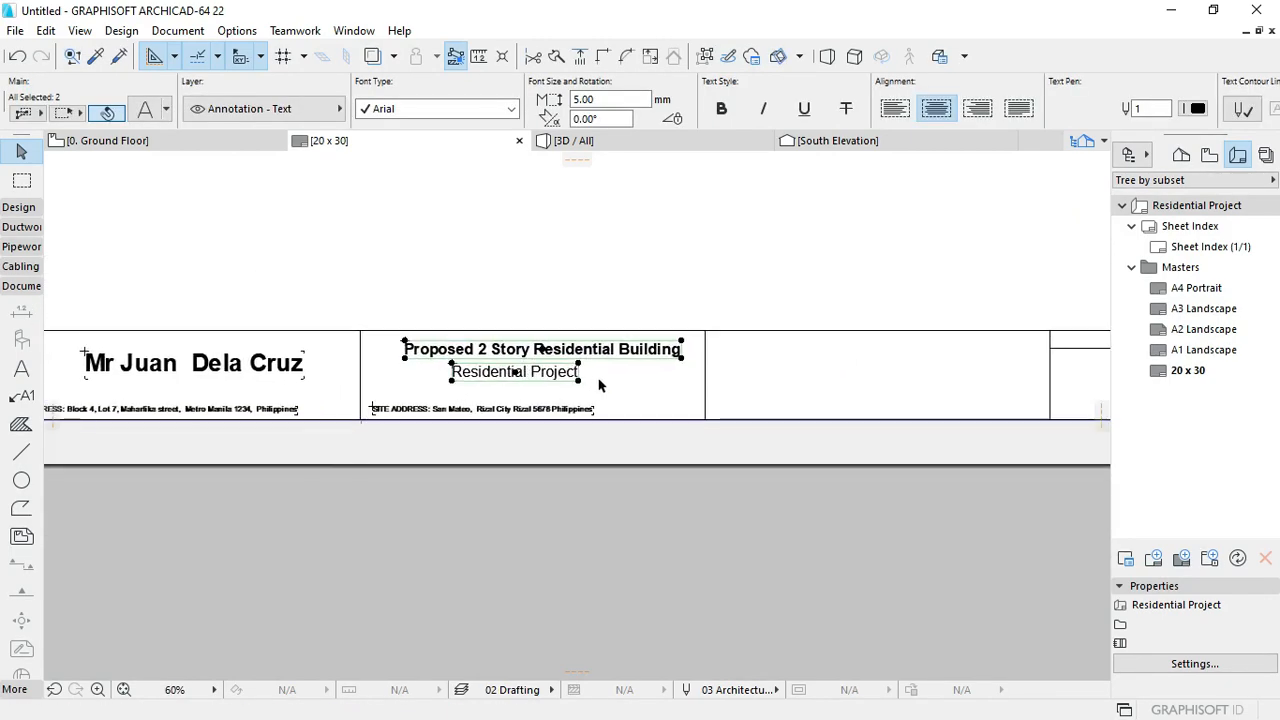
pyautogui.scroll(2, 600, 390)
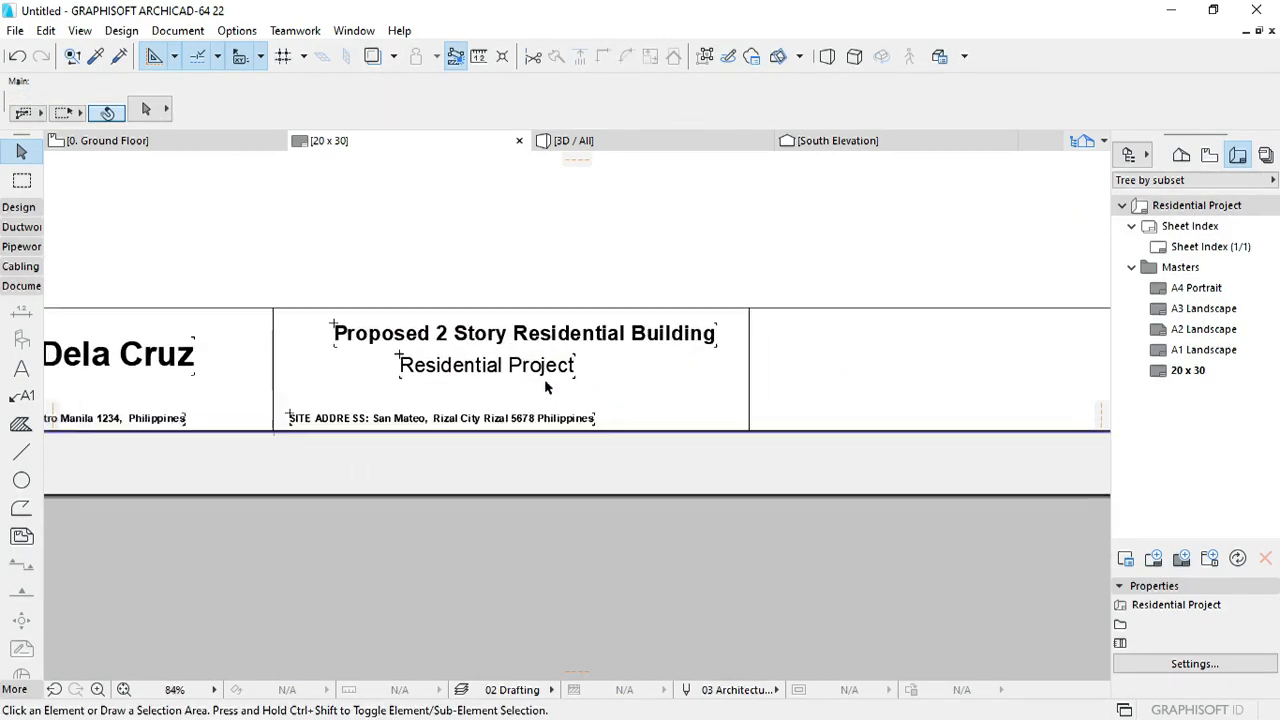
pyautogui.click(492, 367)
pyautogui.click(487, 366)
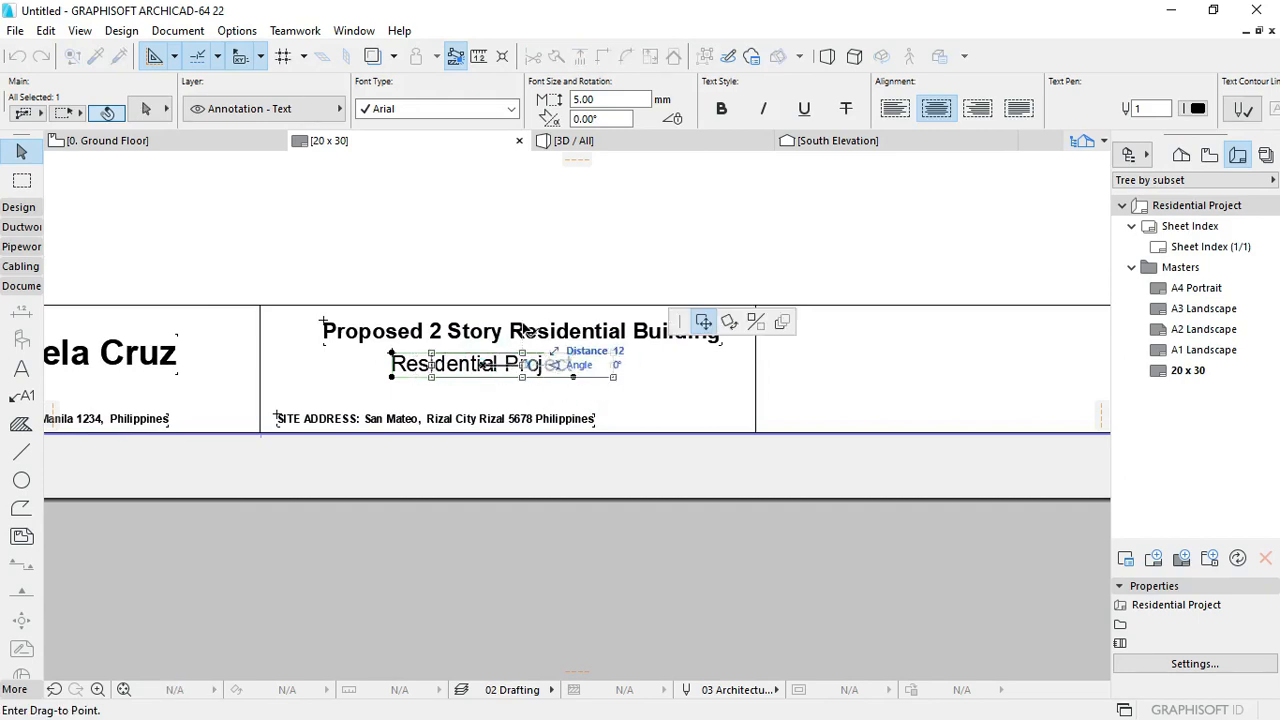
pyautogui.click(527, 335)
pyautogui.scroll(-2, 623, 397)
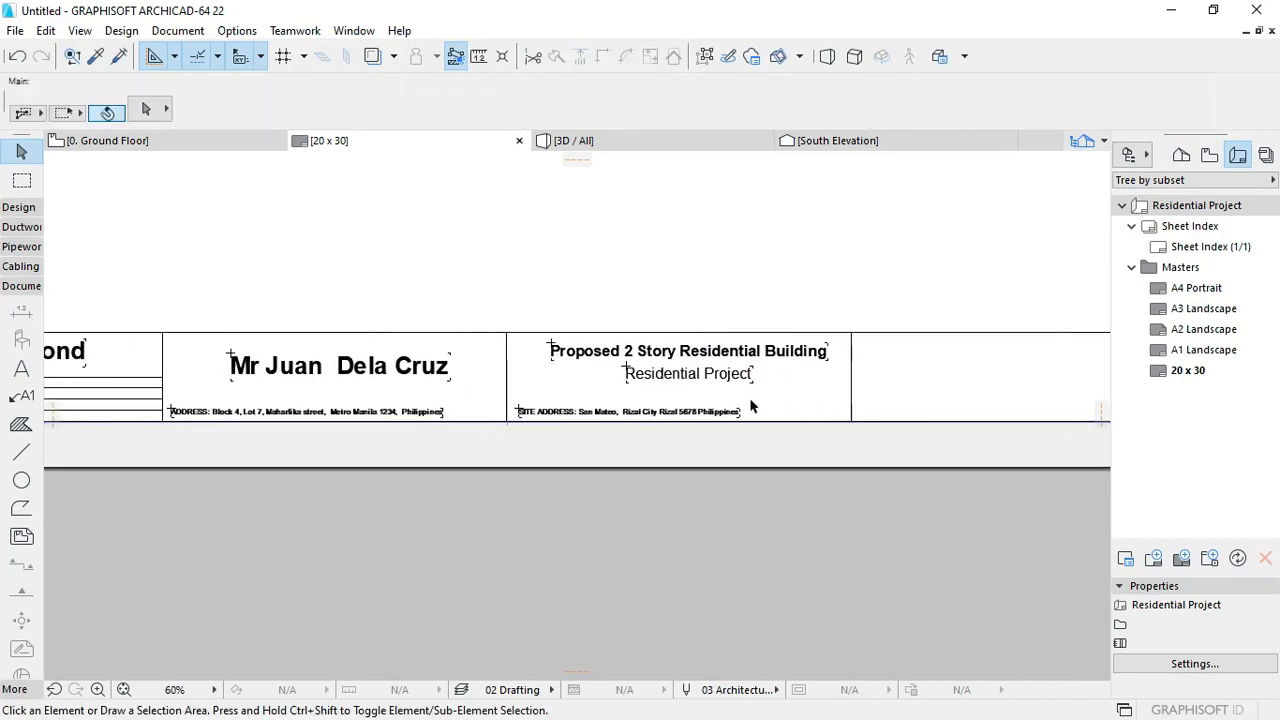
# Step: Set the client name's text size to 5 mm and move it to the middle of the client cell
pyautogui.click(441, 377)
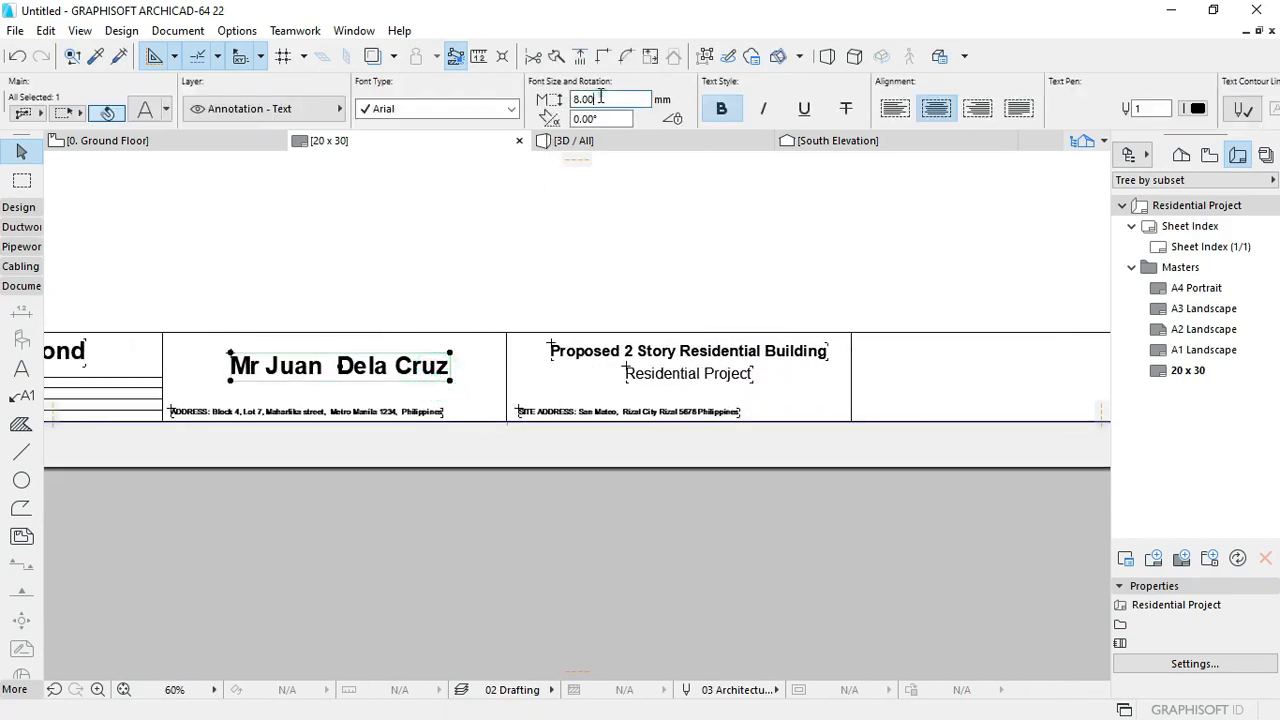
pyautogui.scroll(2, 354, 431)
pyautogui.moveTo(274, 373); pyautogui.dragTo(580, 376, button='middle')
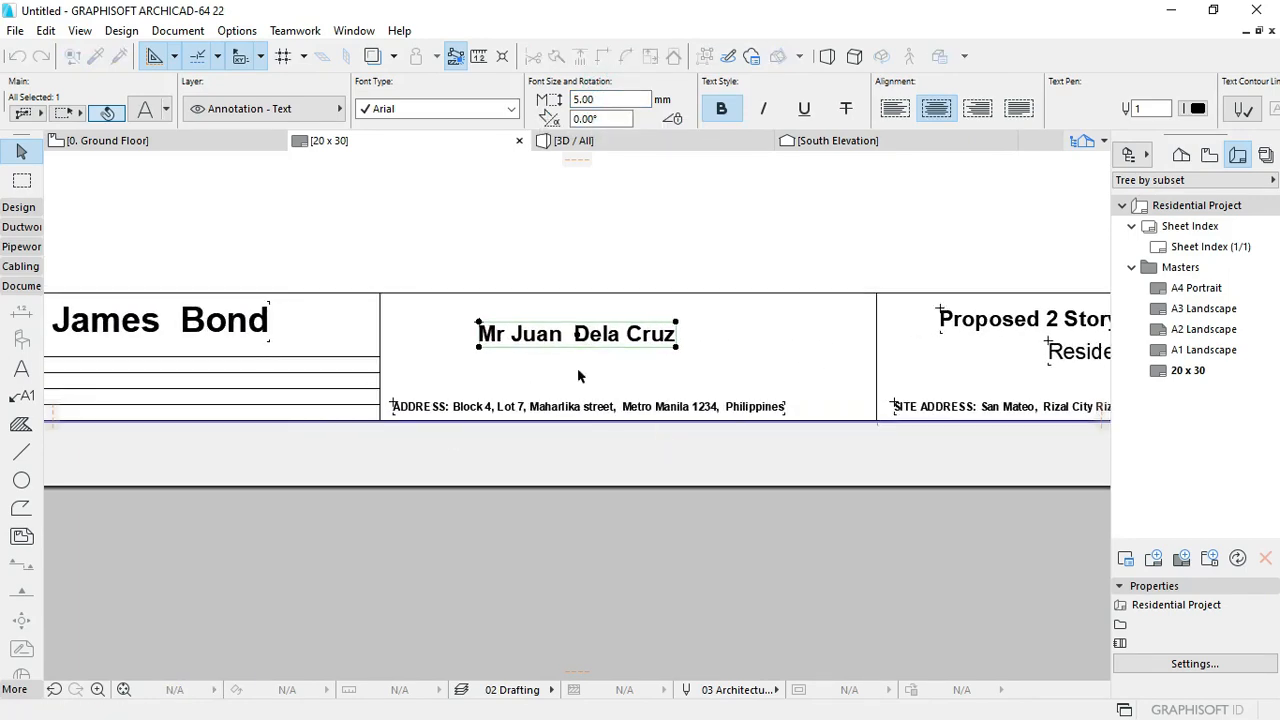
pyautogui.moveTo(583, 340); pyautogui.dragTo(624, 374)
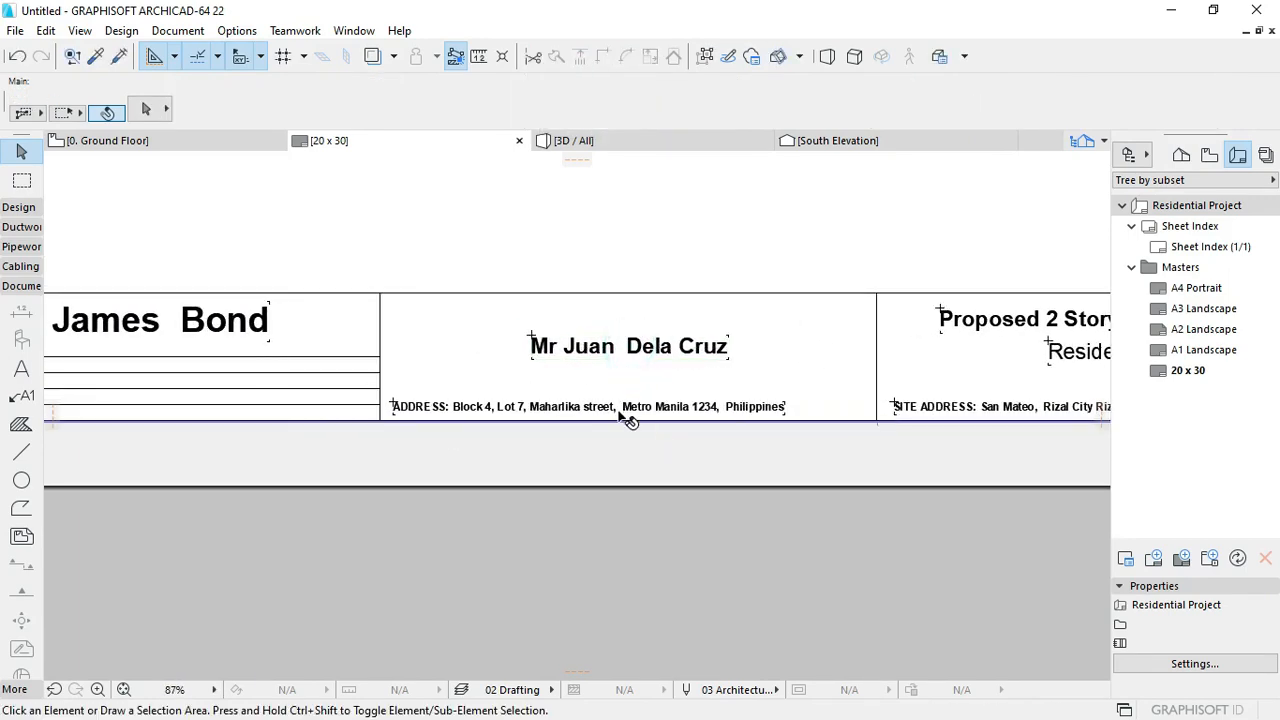
# Step: Shift the client address line about 13 mm horizontally to centre it under the client name, and lower the name slightly
pyautogui.click(620, 408)
pyautogui.click(588, 408)
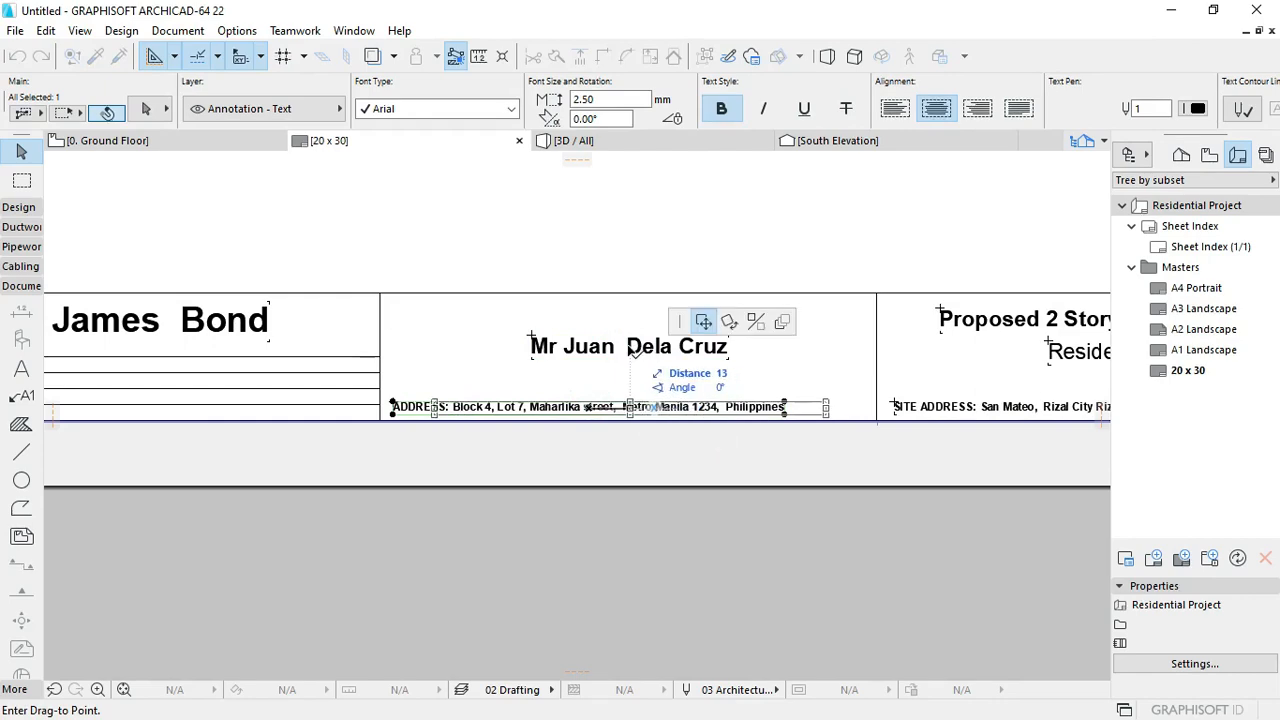
pyautogui.keyDown('shift'); pyautogui.click(632, 346); pyautogui.keyUp('shift')
pyautogui.click(628, 346)
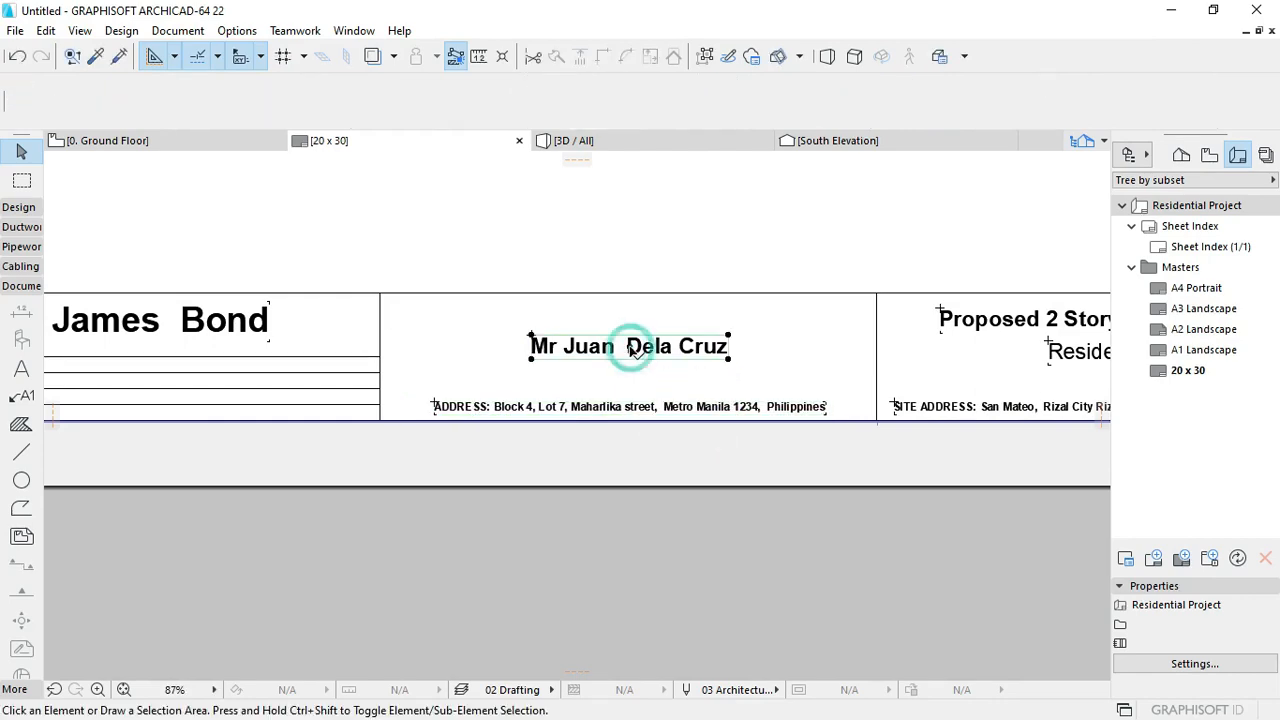
pyautogui.click(628, 346)
pyautogui.click(628, 359)
pyautogui.scroll(-3, 646, 398)
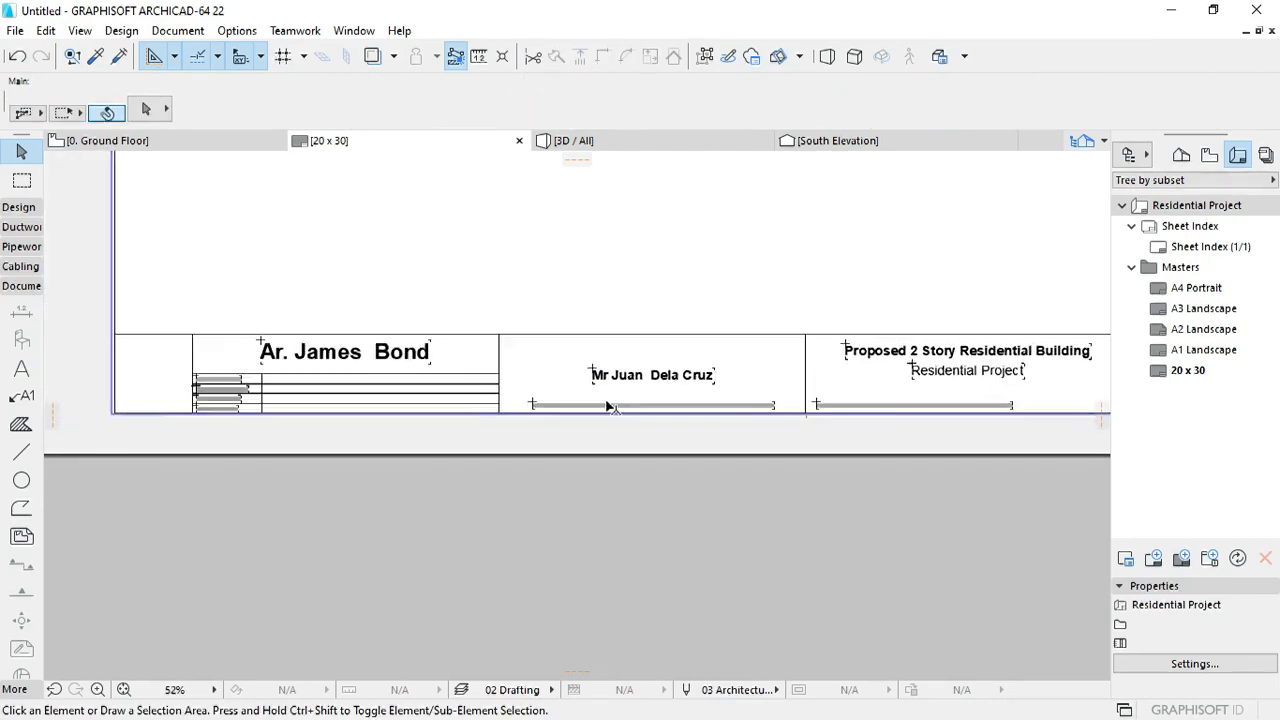
# Step: Add the text OWNER in the client address line's 2.50 mm bold Arial style and place it just below the client name
pyautogui.scroll(7, 633, 398)
pyautogui.doubleClick(556, 408)
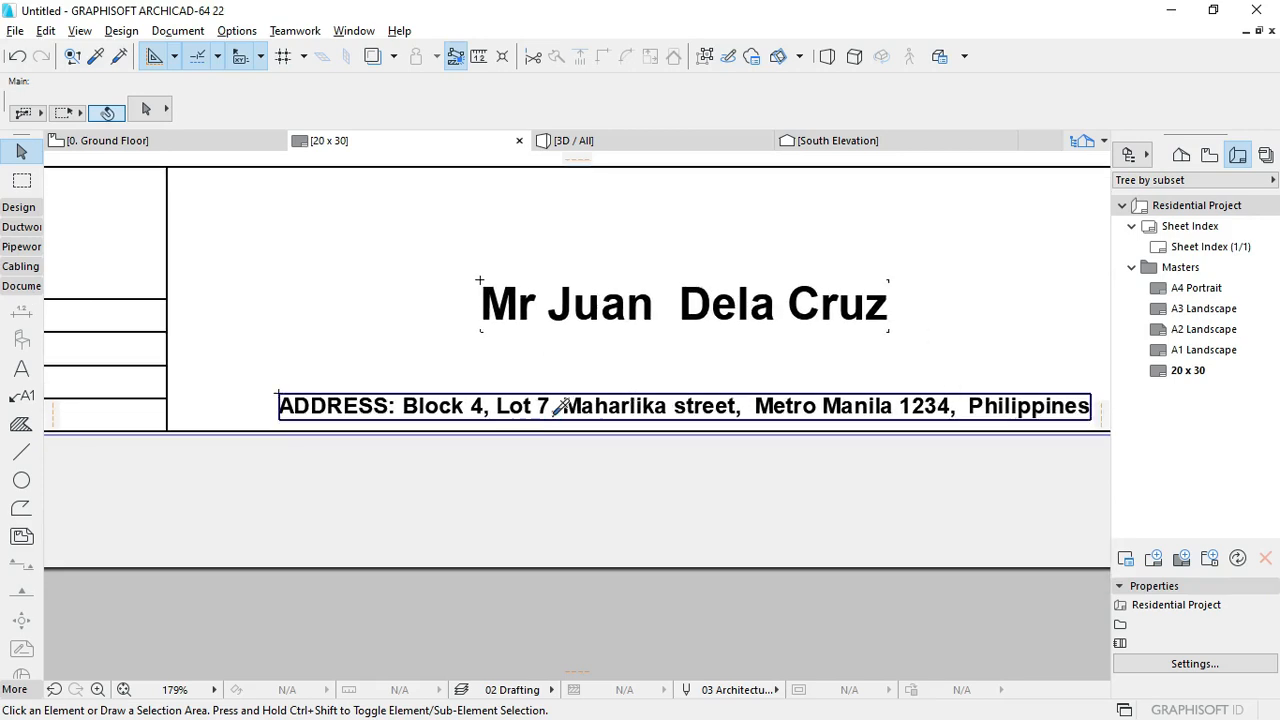
pyautogui.click(599, 349)
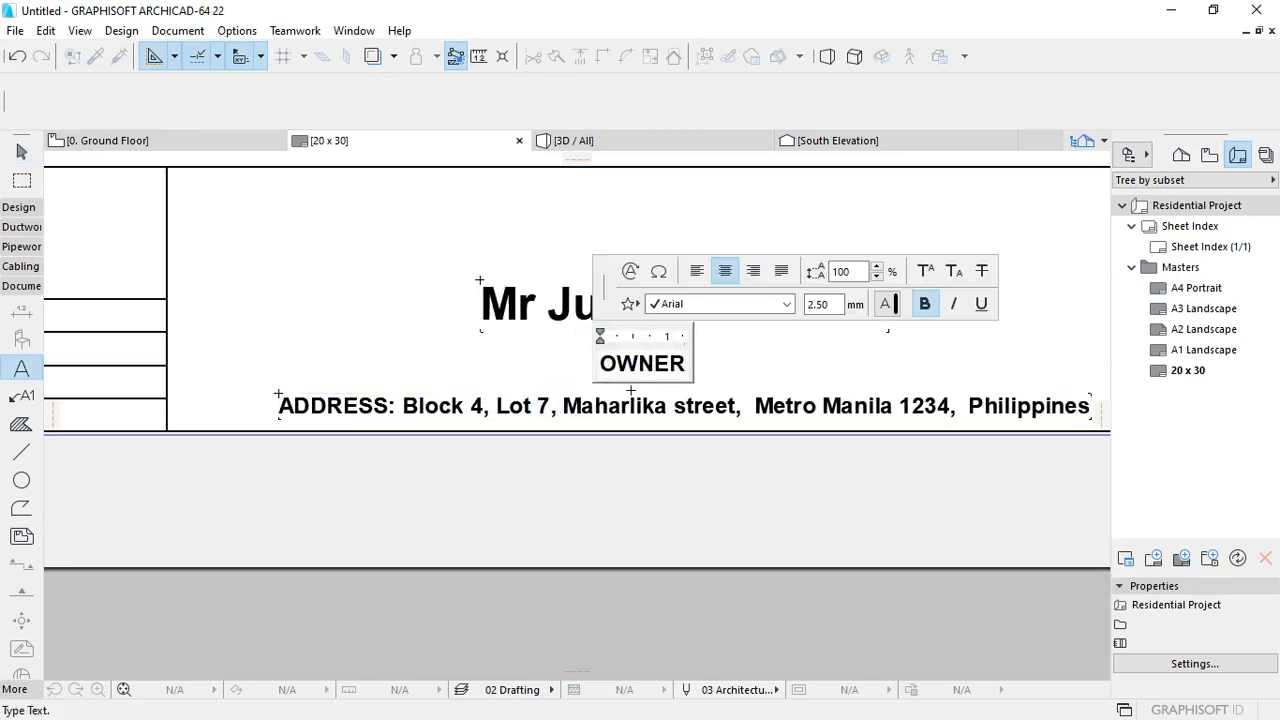
pyautogui.click(622, 537)
pyautogui.press('Escape')
pyautogui.click(644, 370)
pyautogui.moveTo(644, 370); pyautogui.dragTo(674, 354)
# Step: Underline the client name above the OWNER label
pyautogui.click(666, 294)
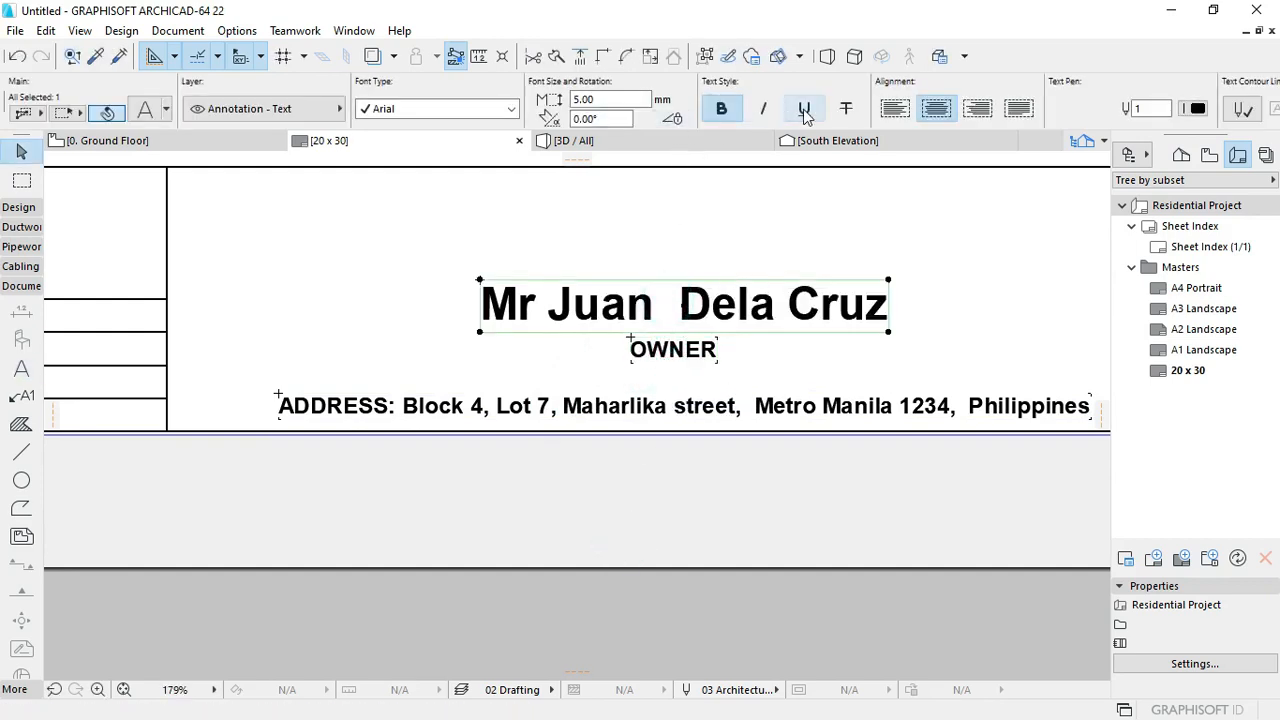
pyautogui.click(737, 209)
pyautogui.moveTo(709, 362); pyautogui.dragTo(608, 363, button='middle')
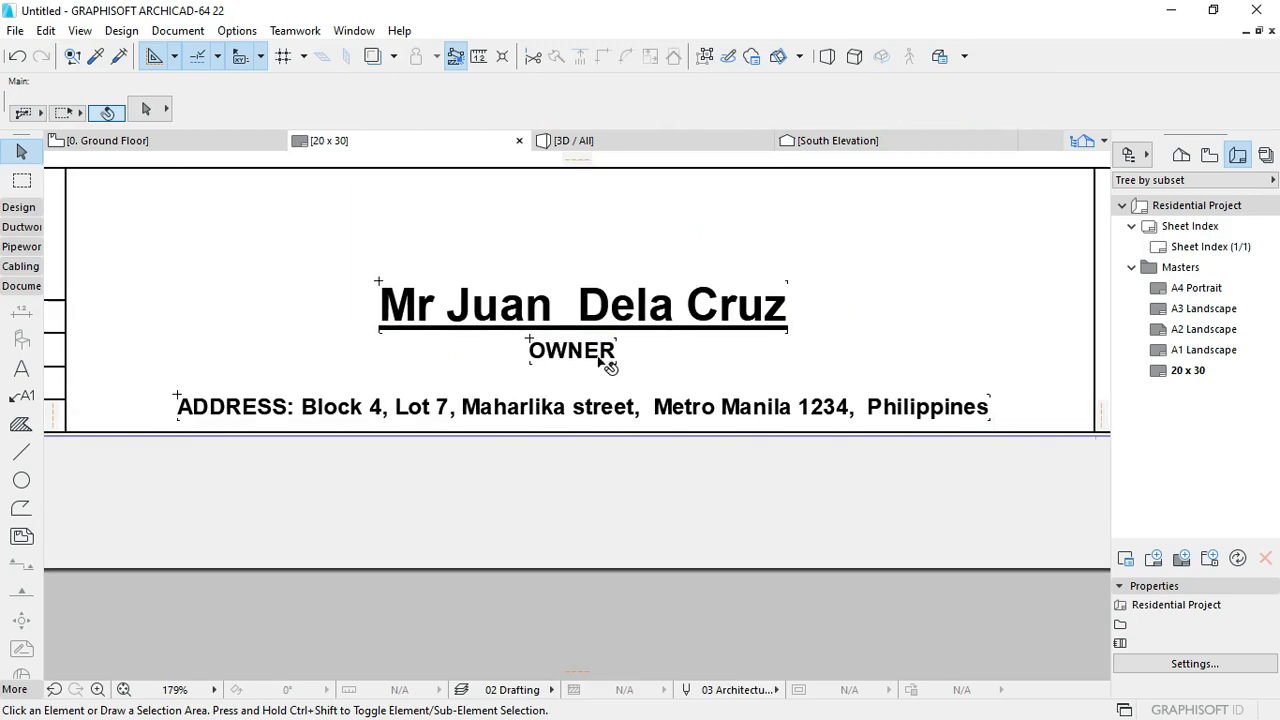
# Step: Nudge the OWNER label about 1 mm horizontally so it is centred beneath the underlined client name
pyautogui.click(588, 358)
pyautogui.click(586, 353)
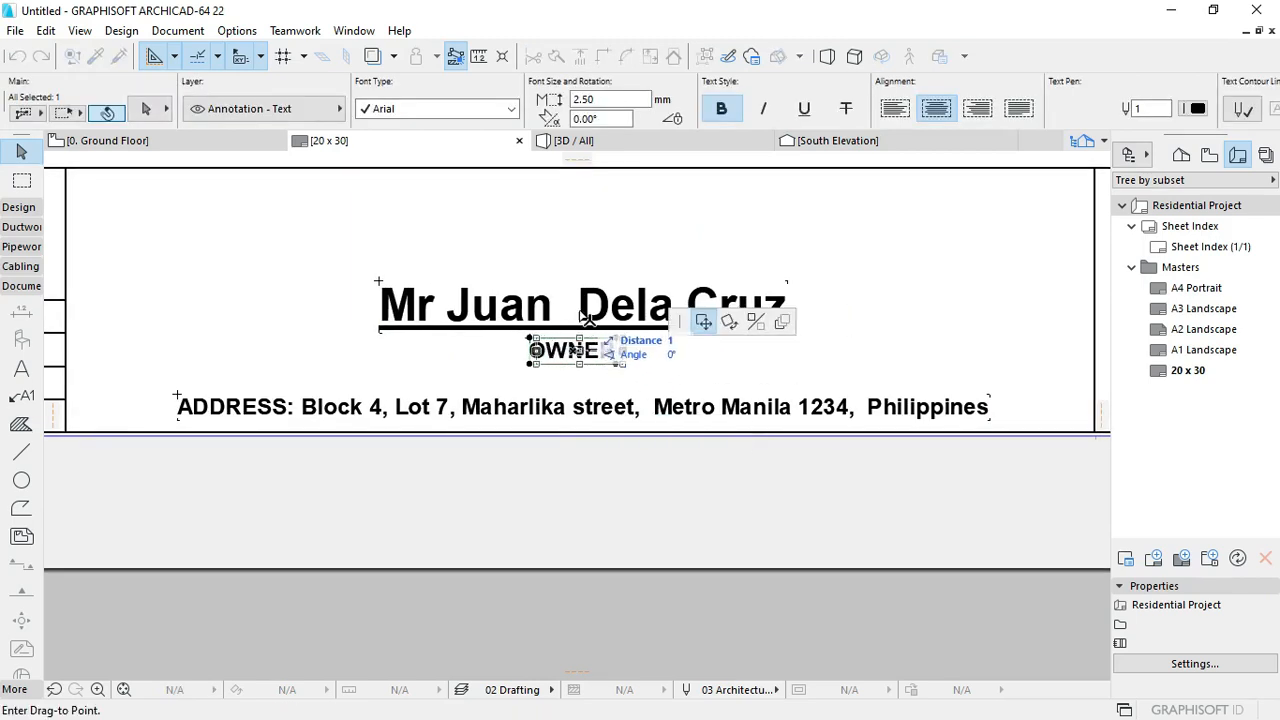
pyautogui.press('Escape')
pyautogui.press('Escape')
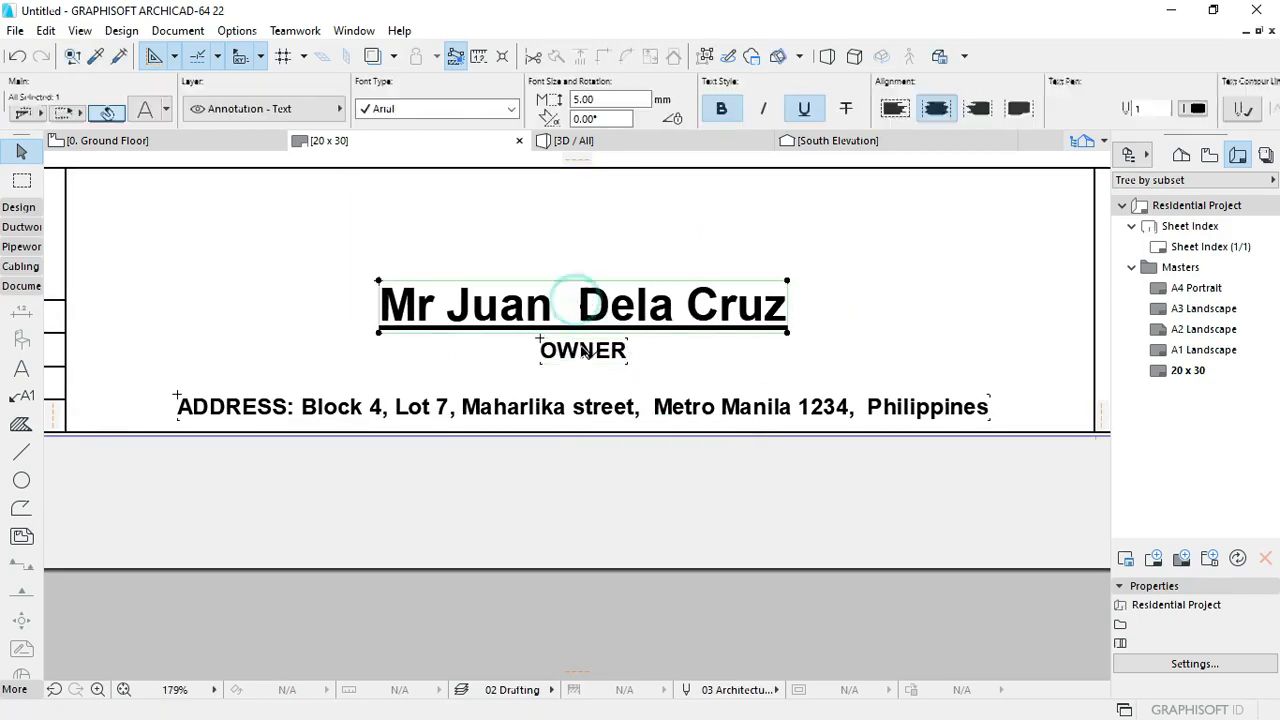
pyautogui.doubleClick(583, 306)
pyautogui.press('Escape')
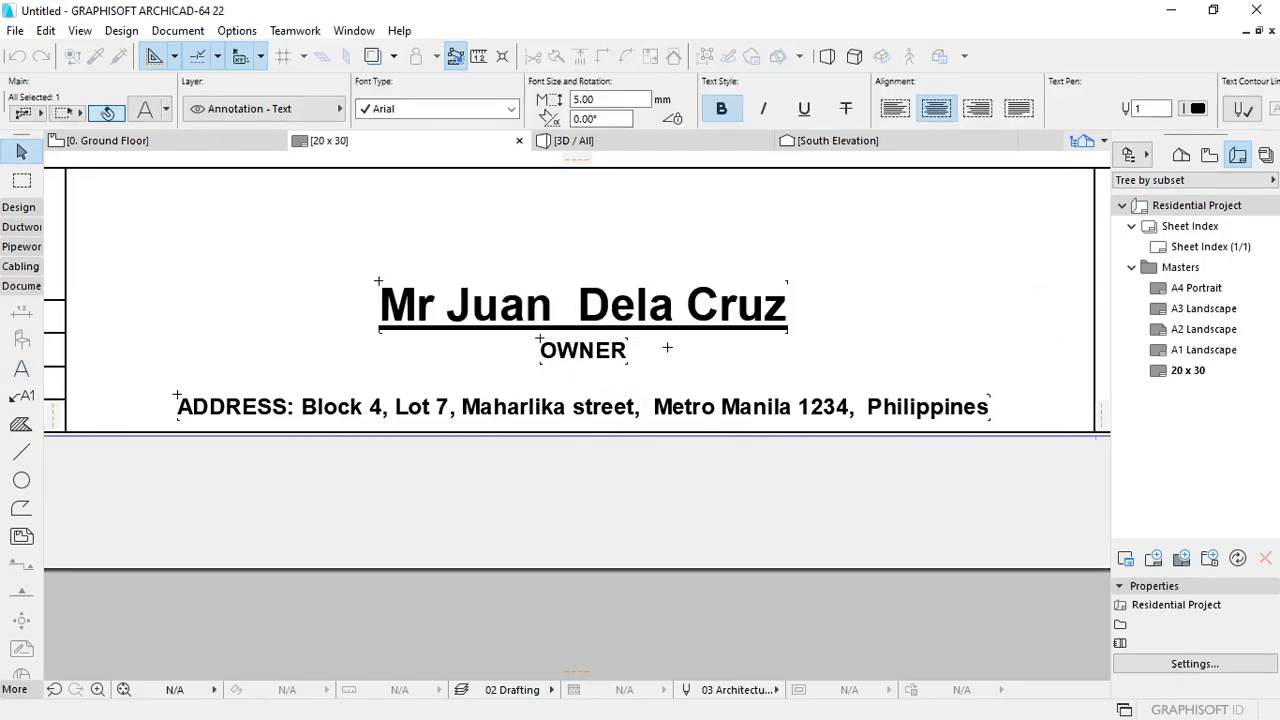
# Step: Add the text LOGO in the empty cell beside the architect cell, using the architect name's 8 mm bold Arial style
pyautogui.scroll(-5, 666, 349)
pyautogui.scroll(4, 362, 322)
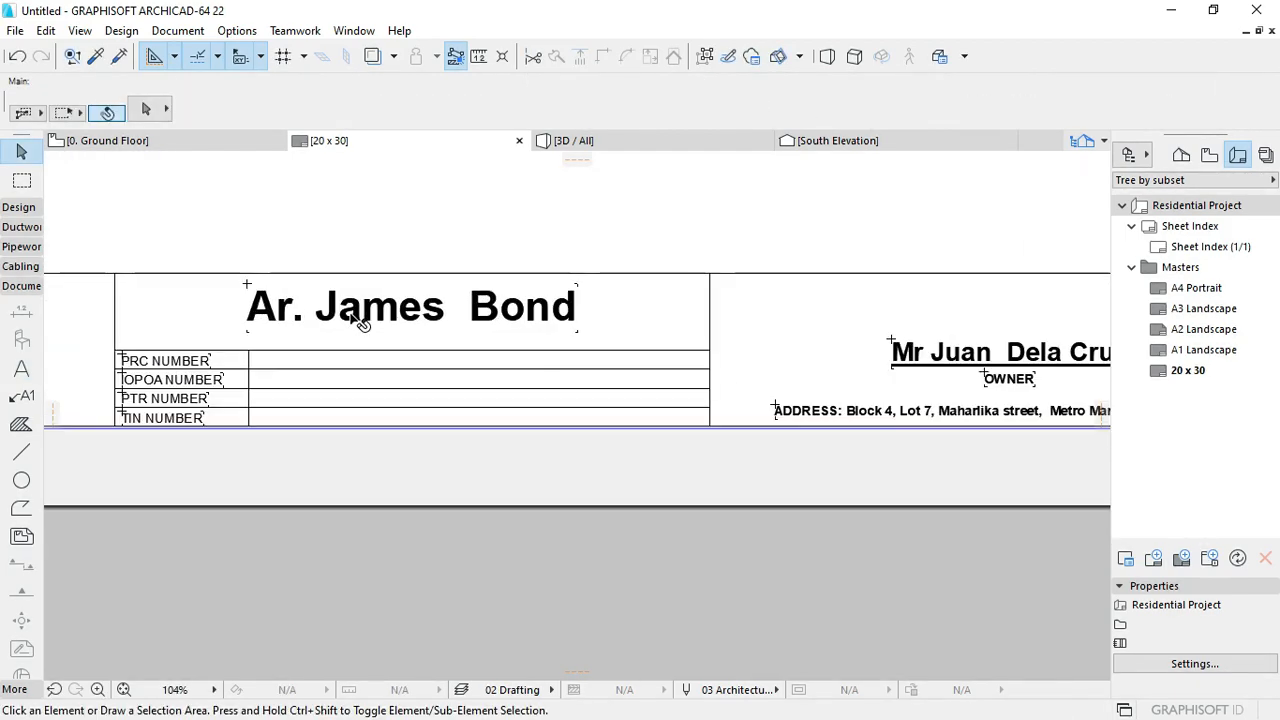
pyautogui.scroll(-2, 352, 332)
pyautogui.moveTo(955, 297); pyautogui.dragTo(860, 326, button='middle')
pyautogui.moveTo(132, 366); pyautogui.dragTo(410, 372, button='middle')
pyautogui.scroll(1, 434, 370)
pyautogui.scroll(2, 436, 370)
pyautogui.keyDown('alt'); pyautogui.click(640, 338); pyautogui.keyUp('alt')
pyautogui.doubleClick(229, 372)
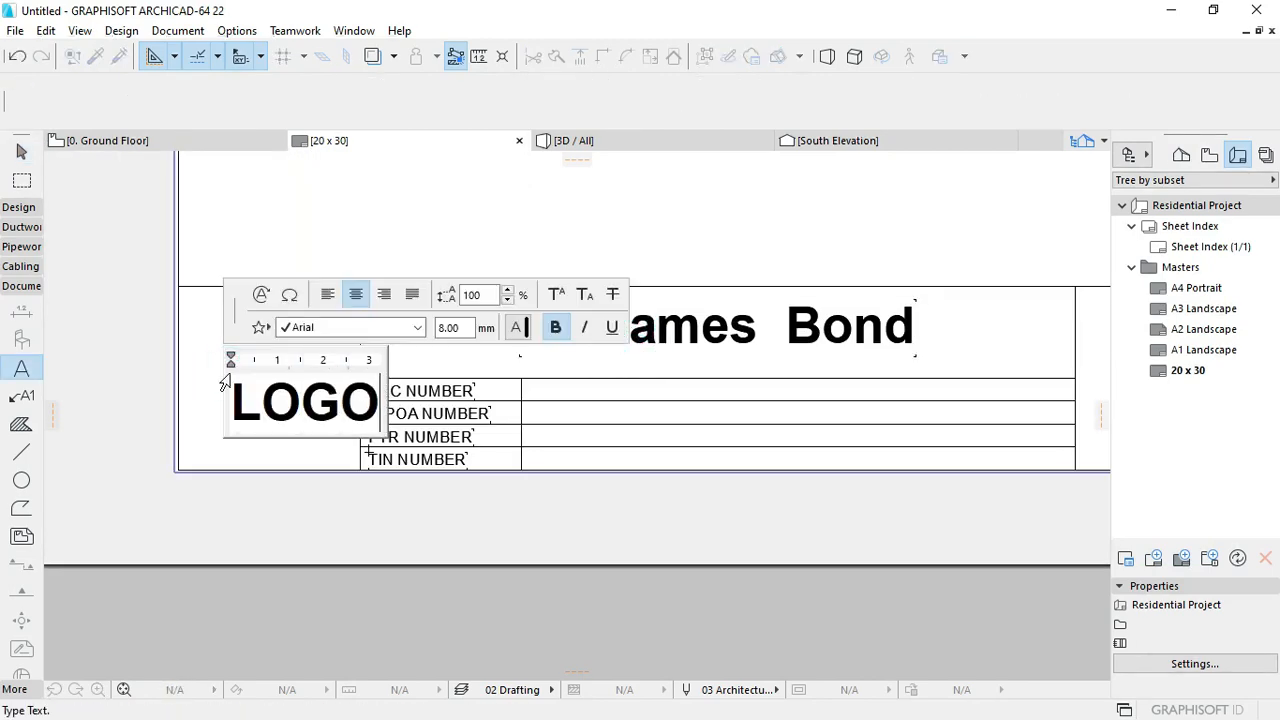
pyautogui.click(272, 482)
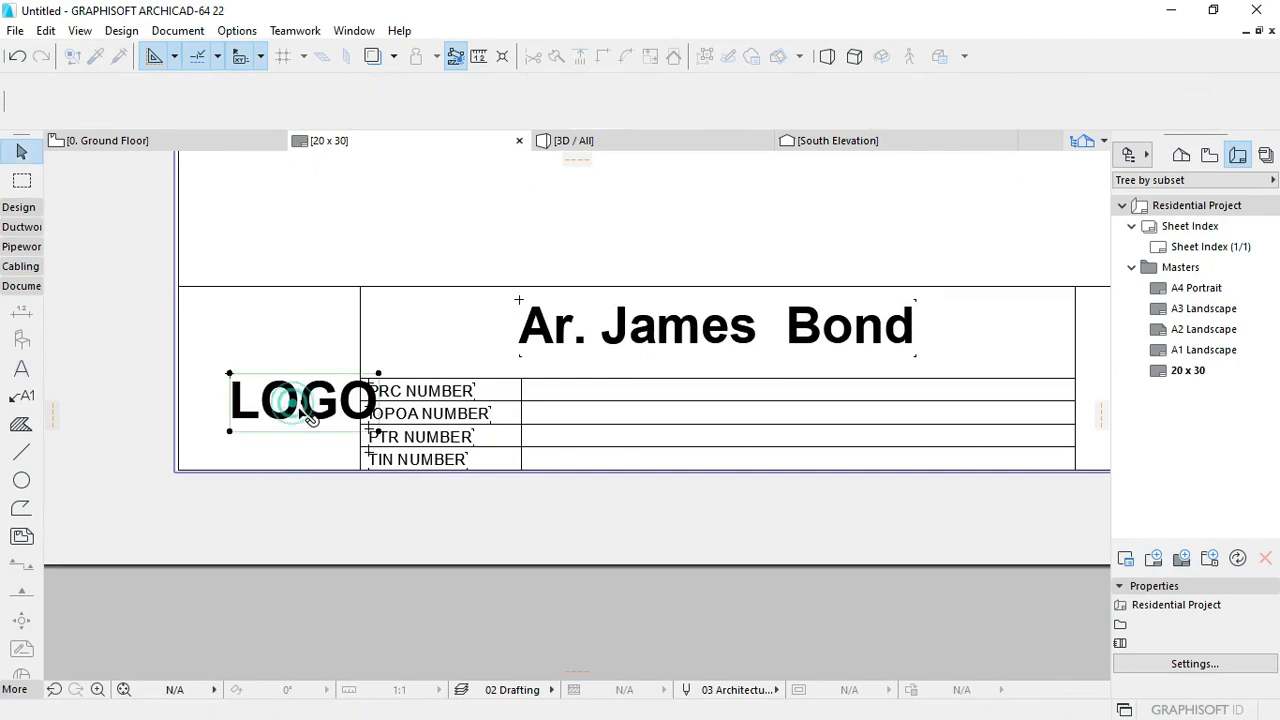
# Step: Rotate the LOGO text to 45° and move it into the middle of its cell
pyautogui.click(300, 404)
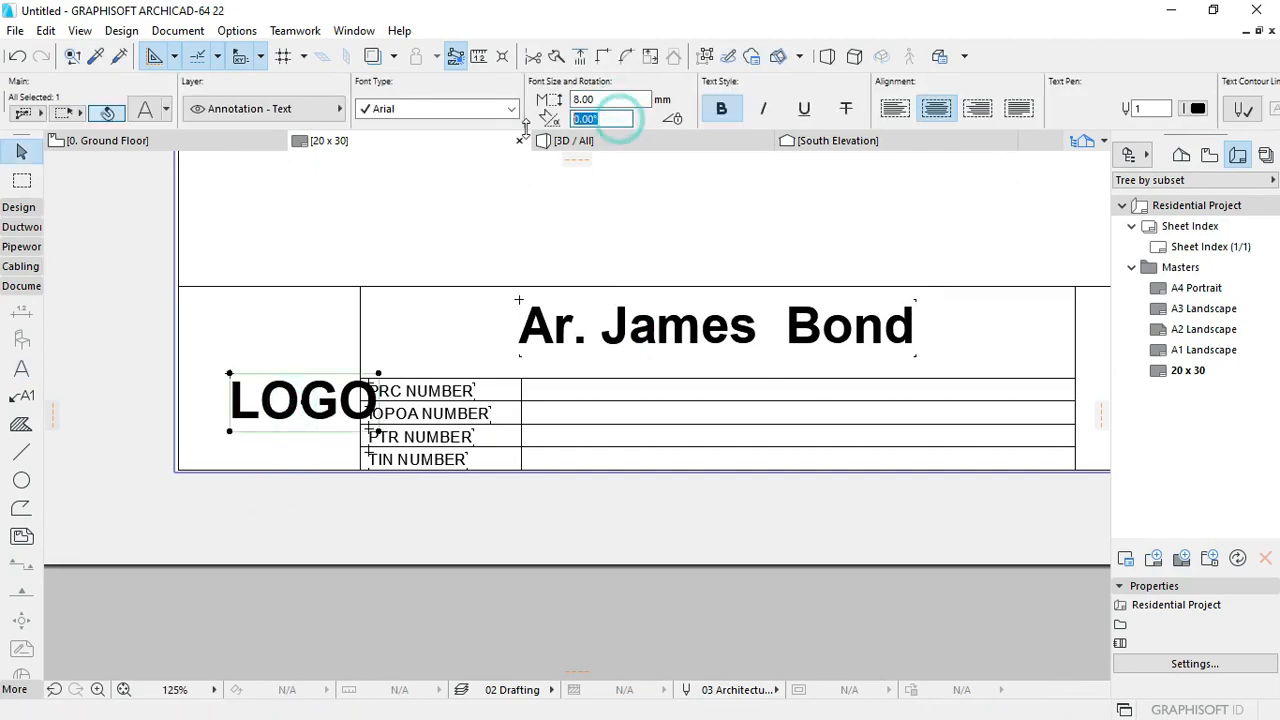
pyautogui.write('45')
pyautogui.press('Return')
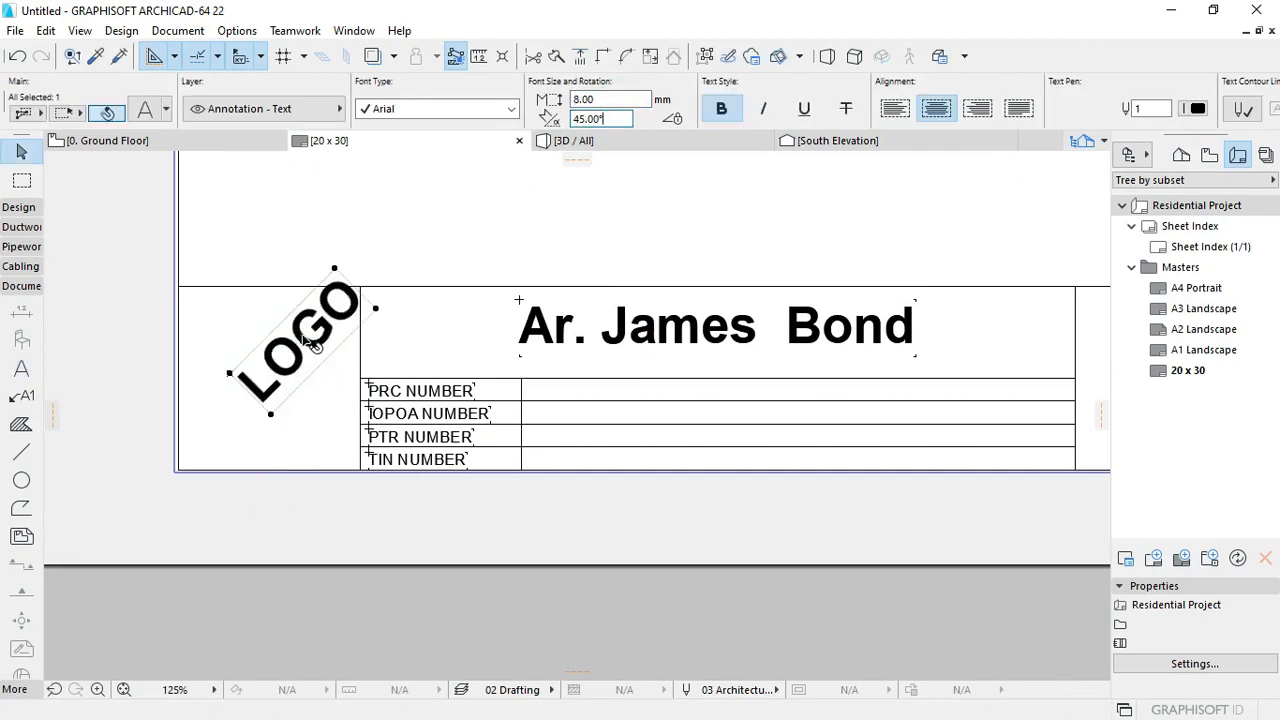
pyautogui.click(252, 381)
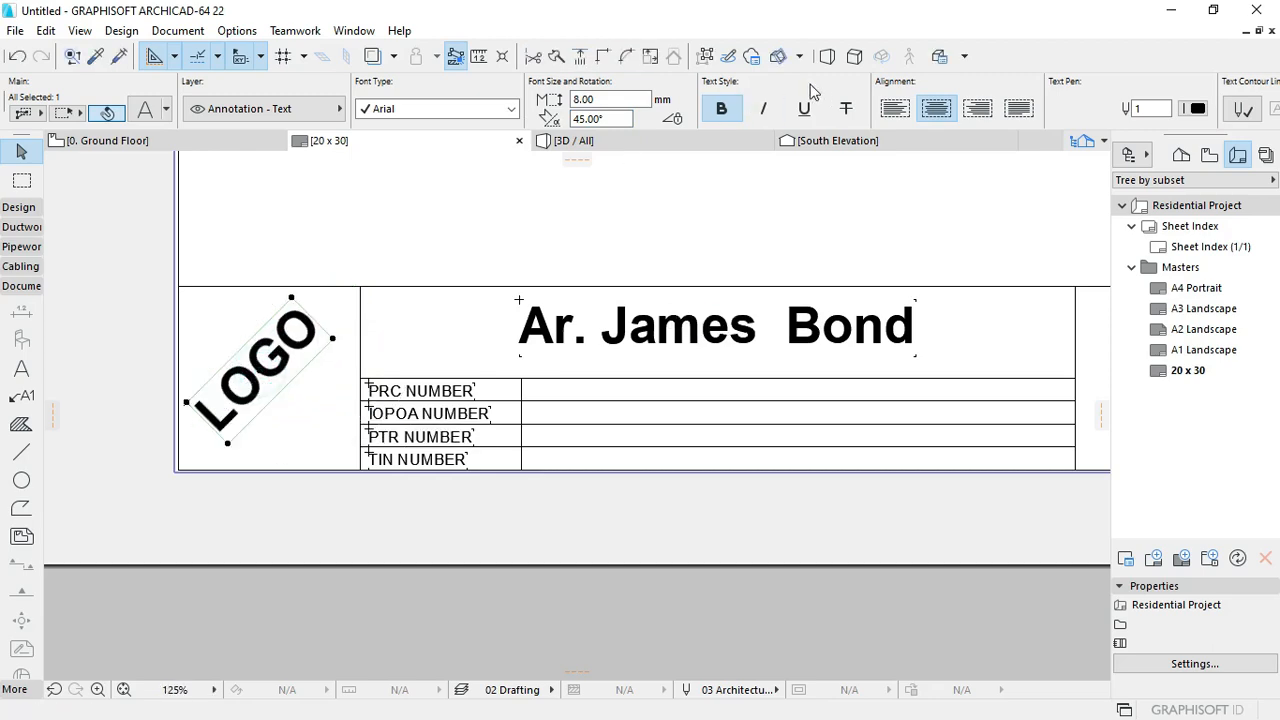
# Step: Change the text pen of the LOGO placeholder to a light grey pen
pyautogui.scroll(-5, 895, 115)
pyautogui.click(790, 108)
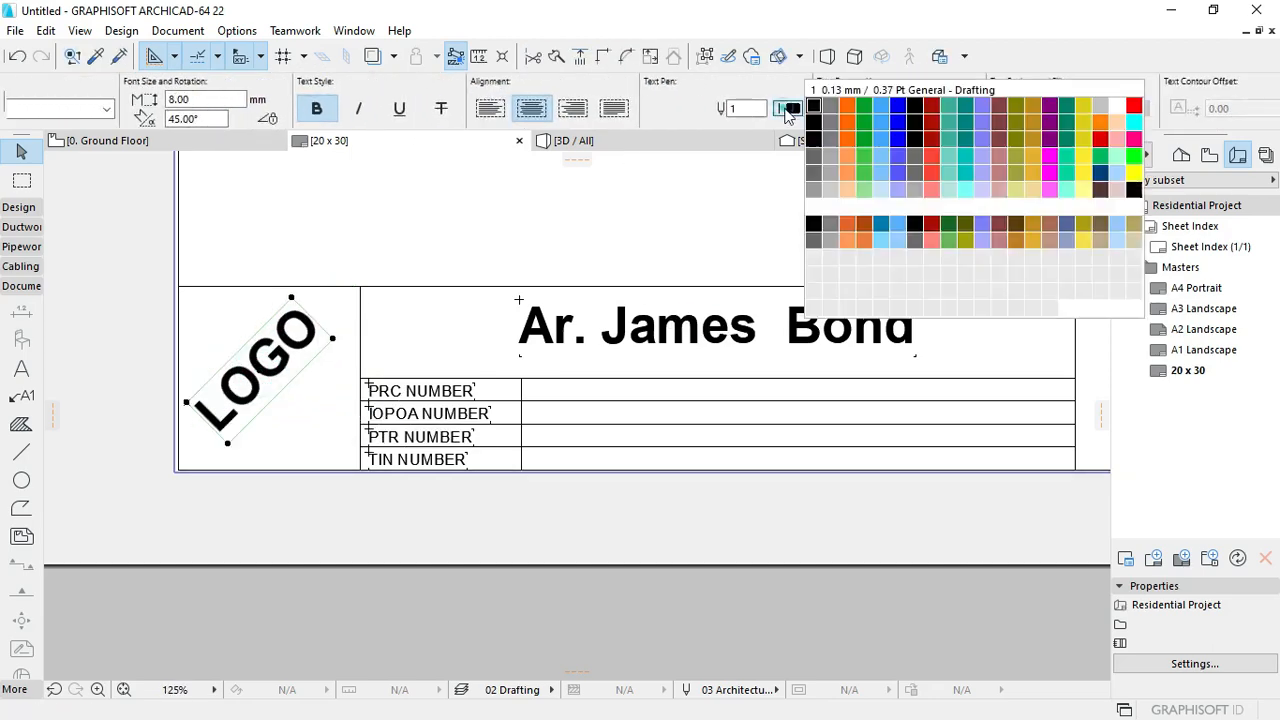
pyautogui.click(812, 259)
pyautogui.click(516, 233)
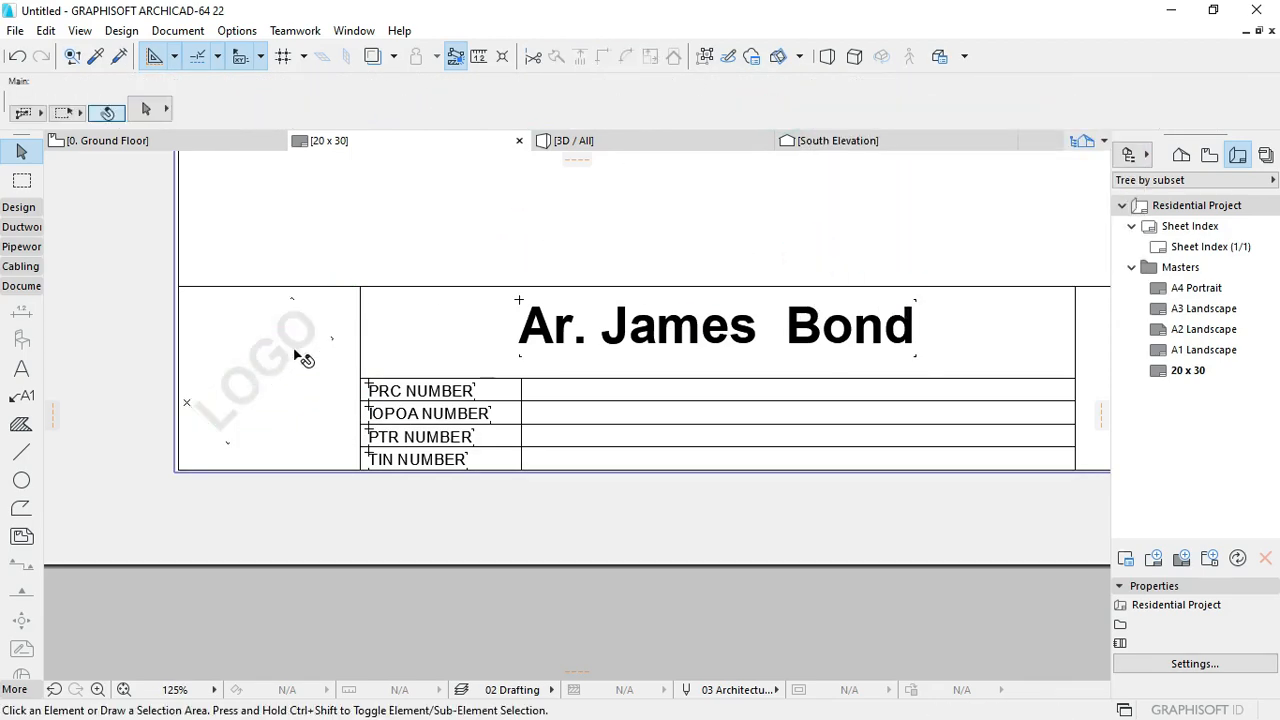
# Step: Activate the Object tool for the empty cell beside the project cell and open its default settings
pyautogui.scroll(-4, 423, 328)
pyautogui.moveTo(1055, 298); pyautogui.dragTo(602, 360, button='middle')
pyautogui.scroll(3, 731, 370)
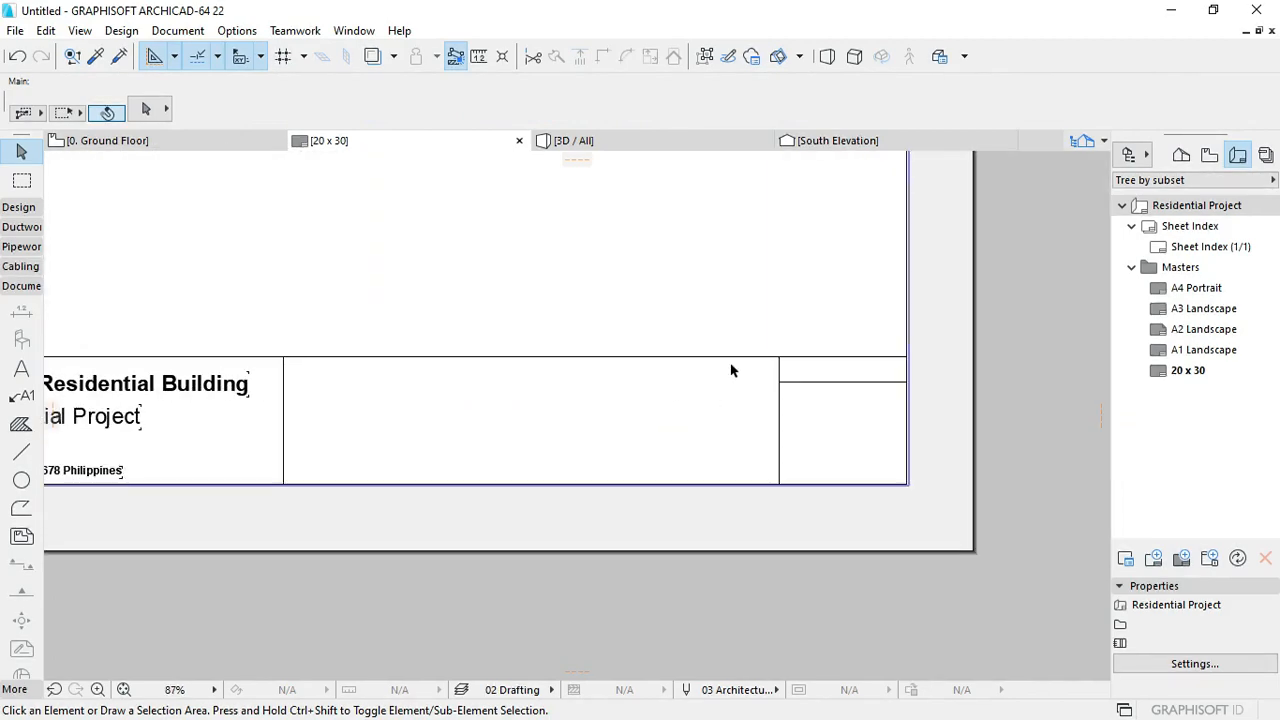
pyautogui.moveTo(555, 411); pyautogui.dragTo(593, 377, button='middle')
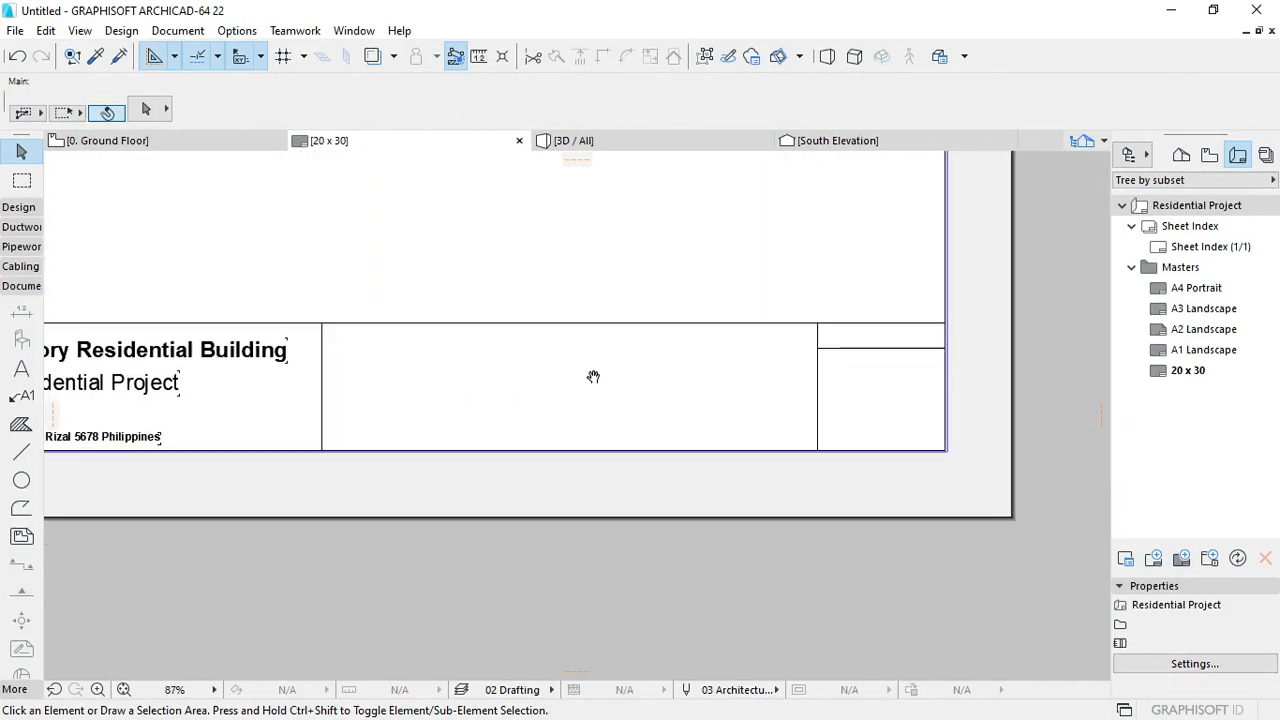
pyautogui.scroll(1, 557, 358)
pyautogui.scroll(1, 557, 362)
pyautogui.moveTo(562, 330); pyautogui.dragTo(580, 356, button='middle')
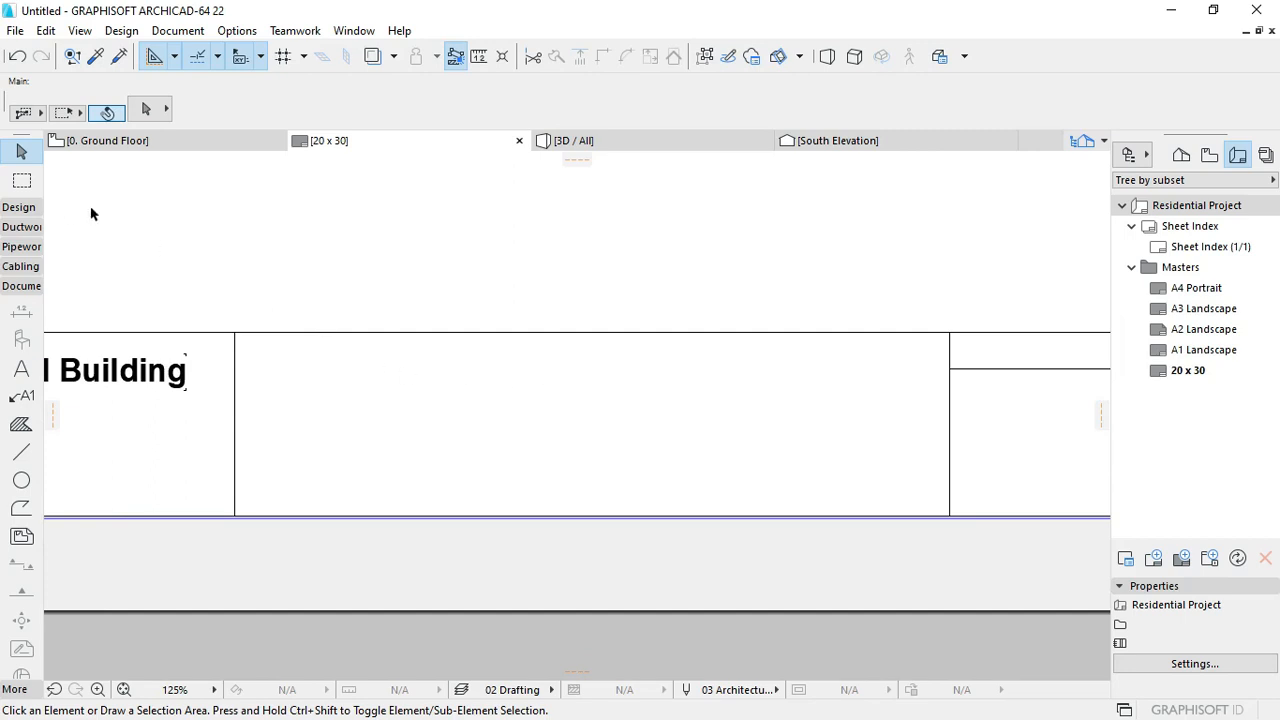
pyautogui.click(22, 208)
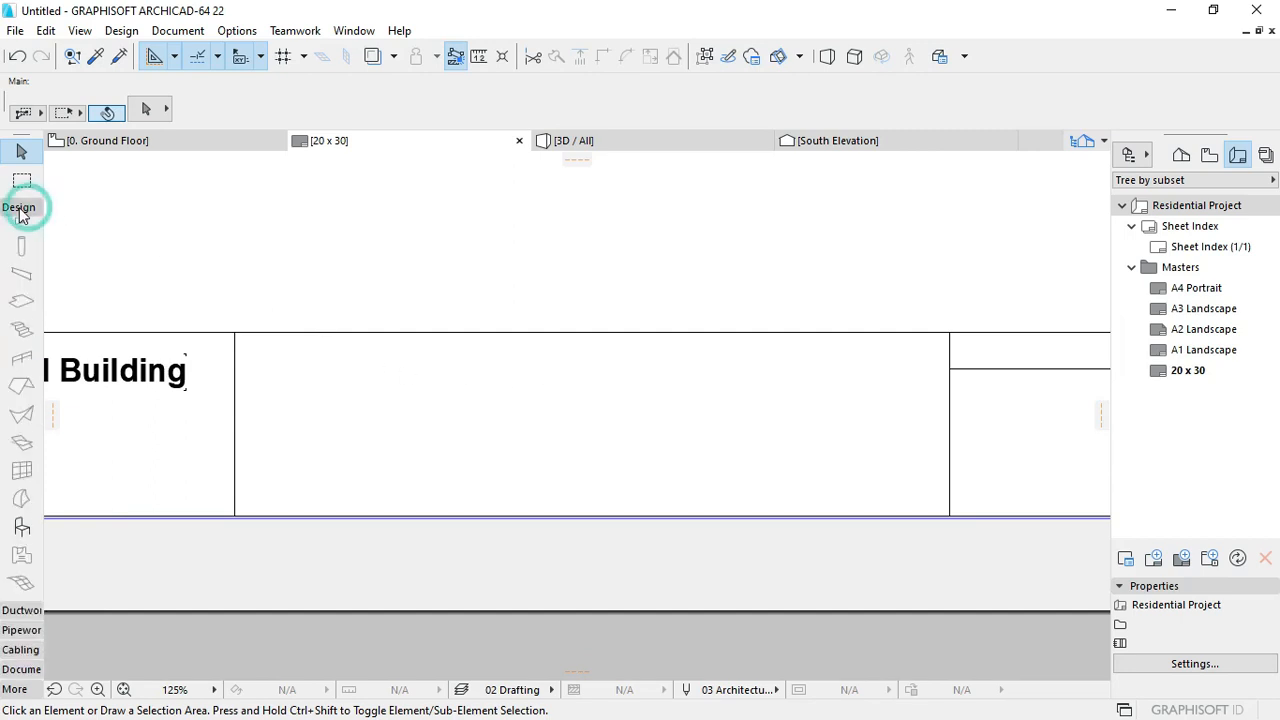
pyautogui.click(22, 528)
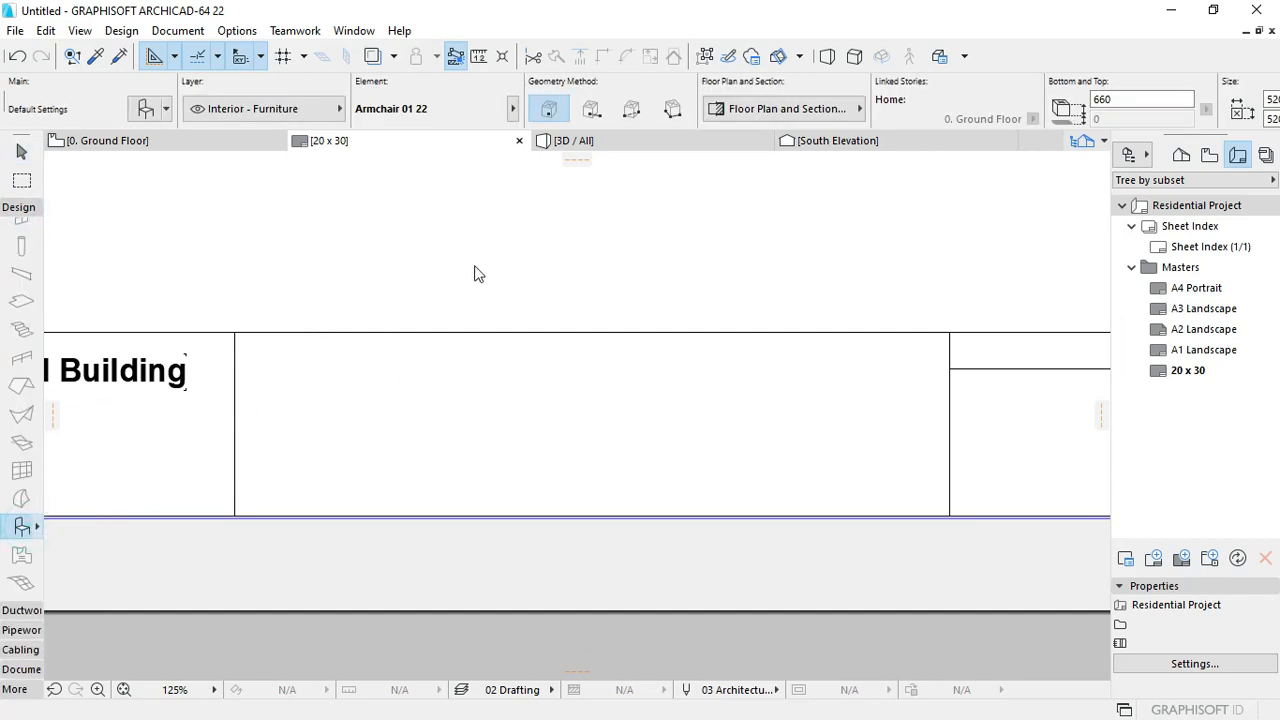
pyautogui.hotkey('ctrl', 't')
# Step: Choose Revision History Detailed 22 from the 1.7 2D Elements 22 > Graphic Symbols 22 library folder as the object to place
pyautogui.click(300, 153)
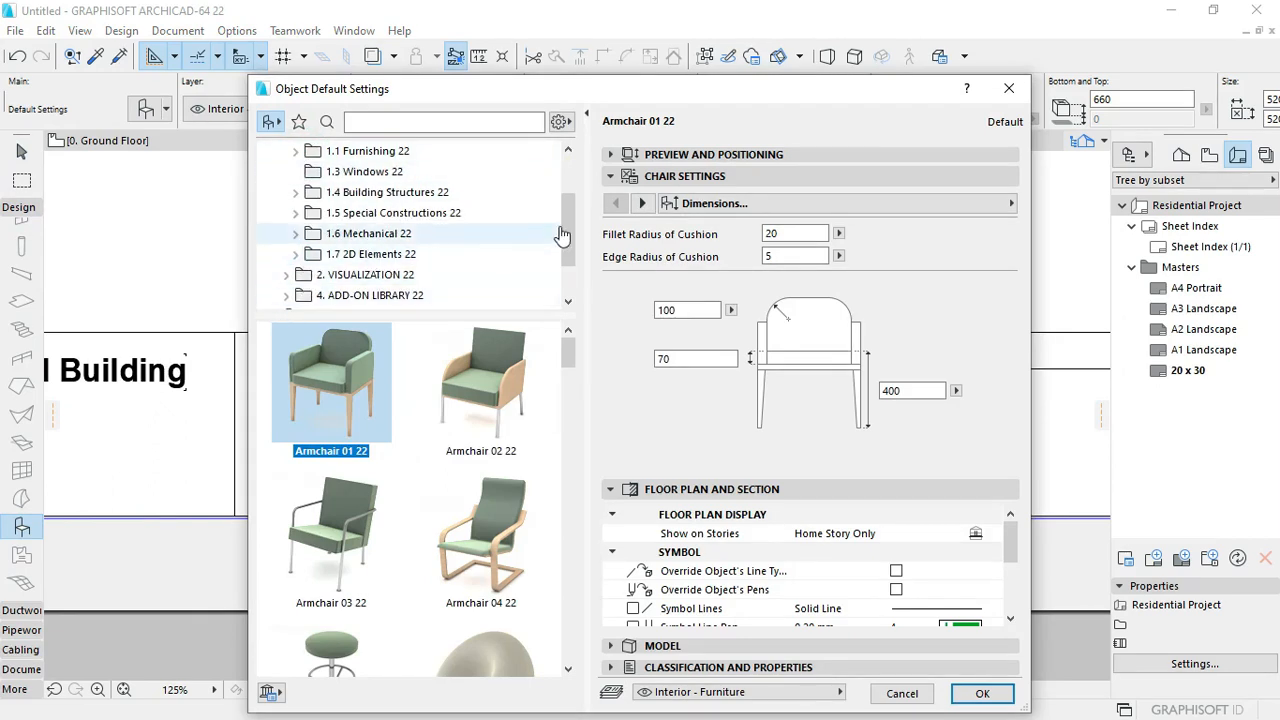
pyautogui.scroll(-1, 562, 234)
pyautogui.moveTo(568, 246); pyautogui.dragTo(569, 229)
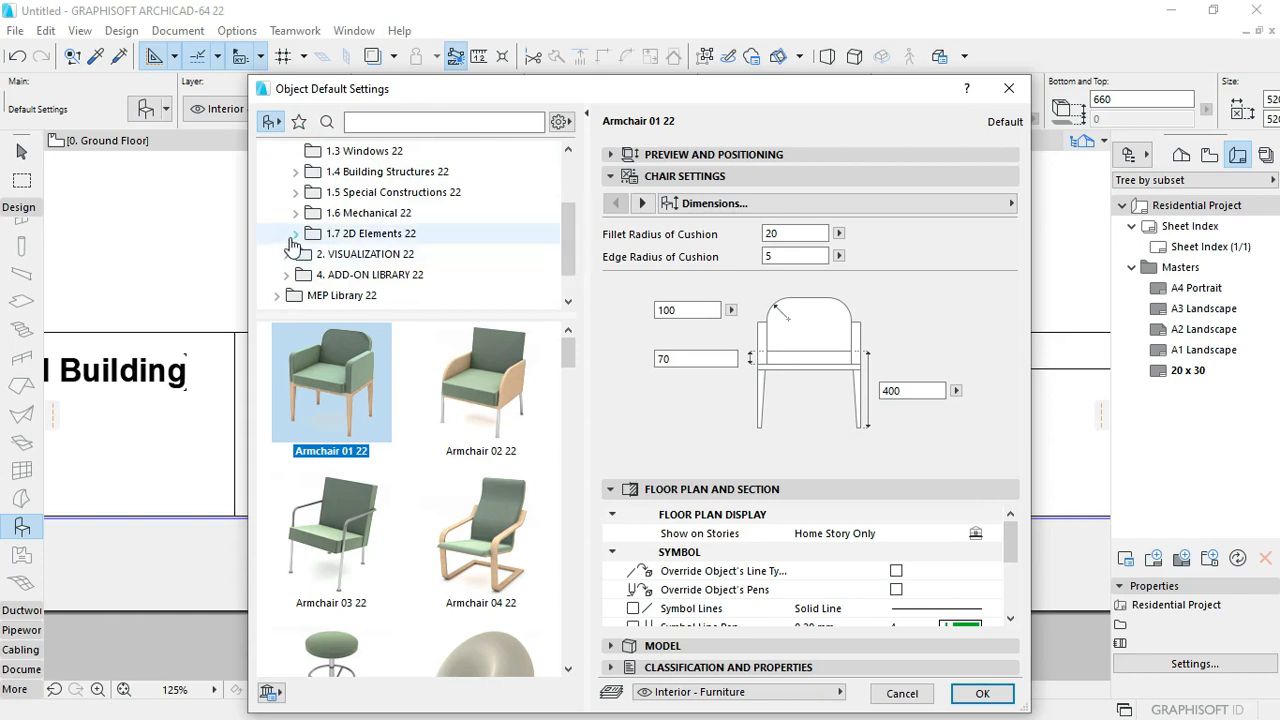
pyautogui.scroll(1, 298, 240)
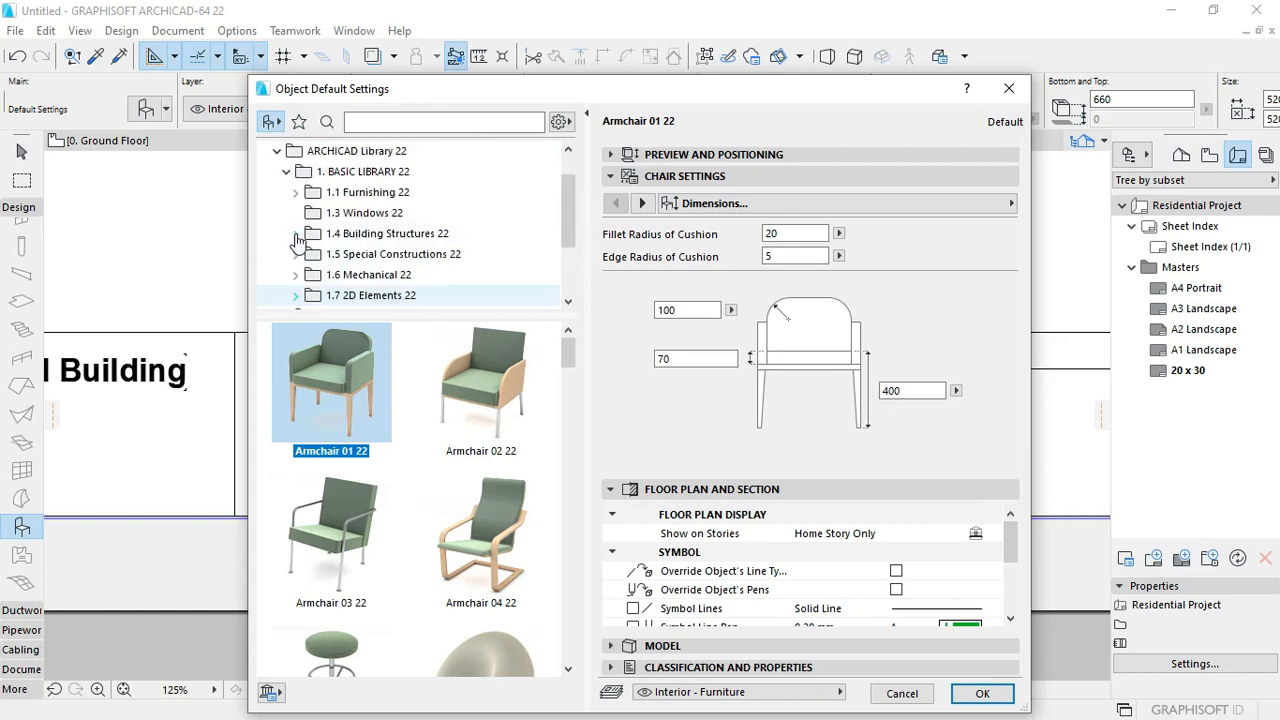
pyautogui.scroll(-1, 298, 240)
pyautogui.click(296, 236)
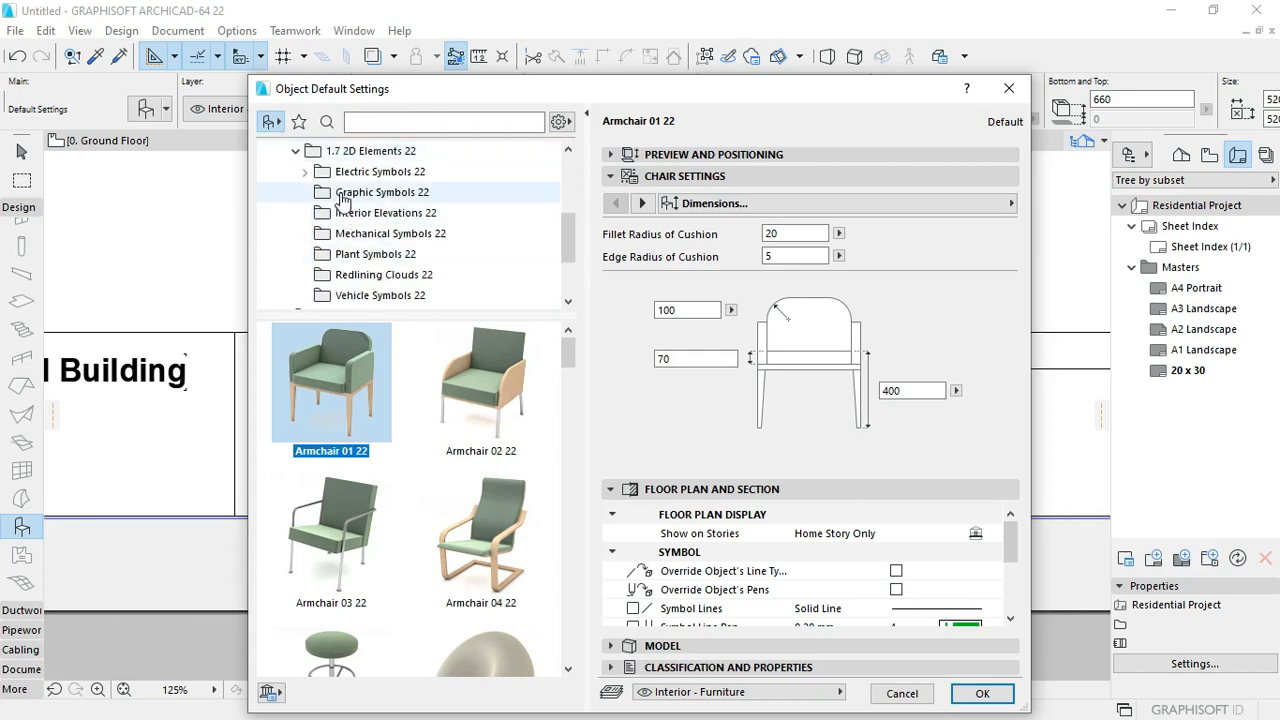
pyautogui.click(350, 193)
pyautogui.scroll(-1, 398, 515)
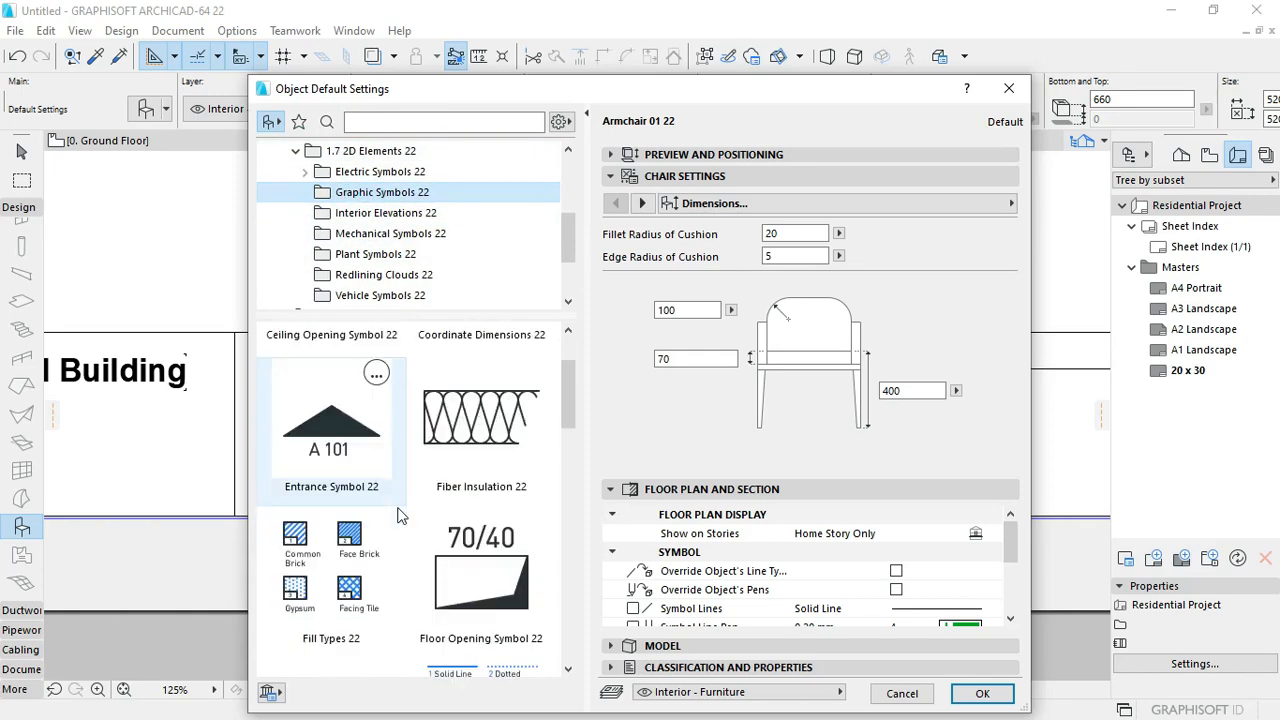
pyautogui.scroll(-5, 398, 515)
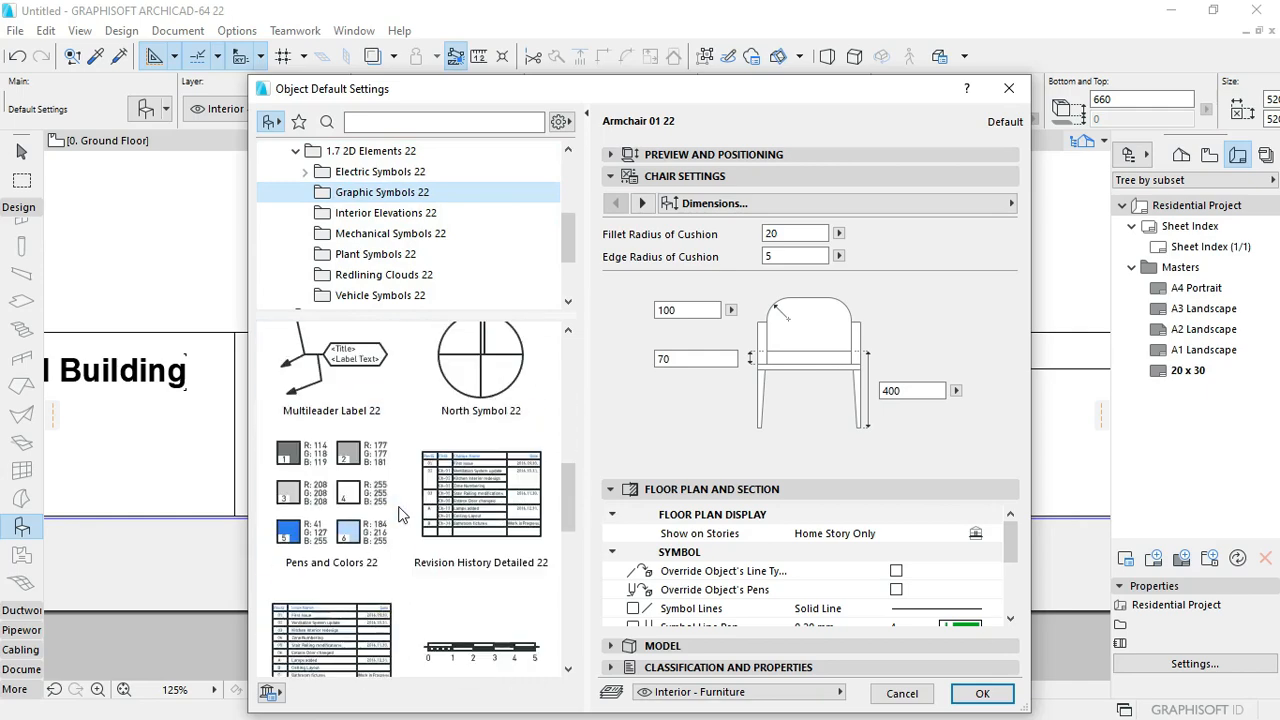
pyautogui.scroll(-2, 400, 514)
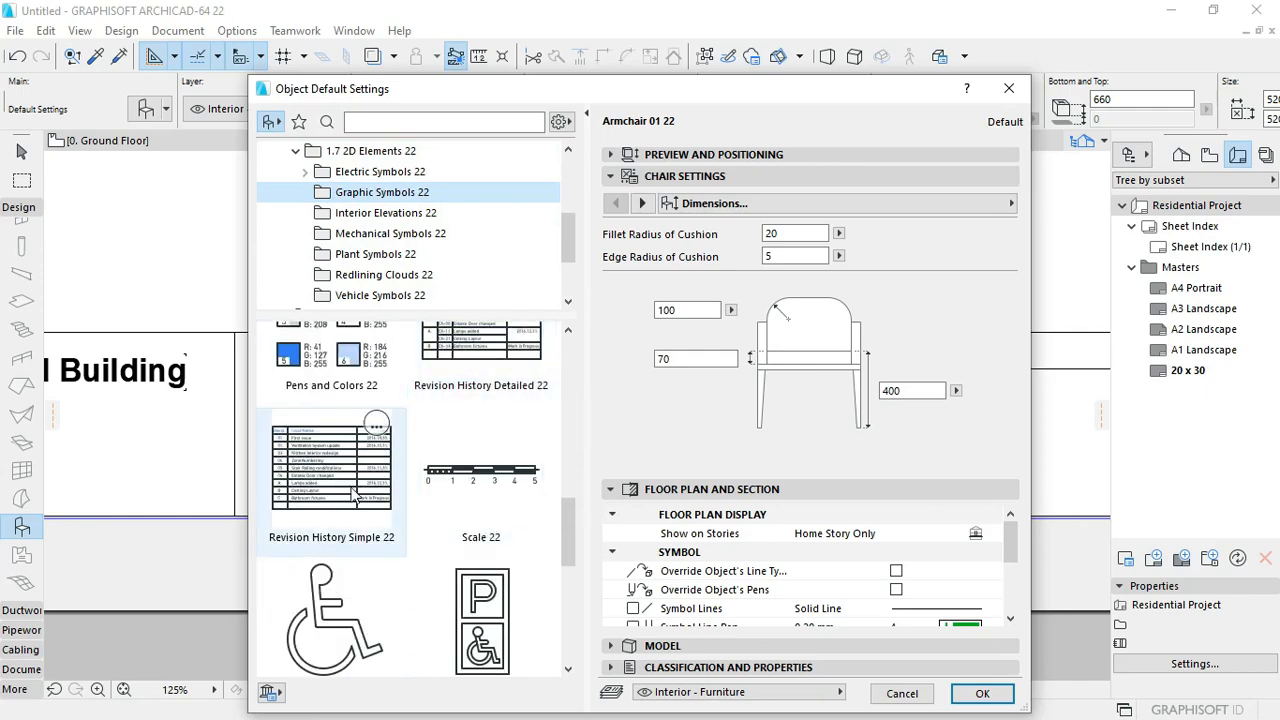
pyautogui.click(463, 340)
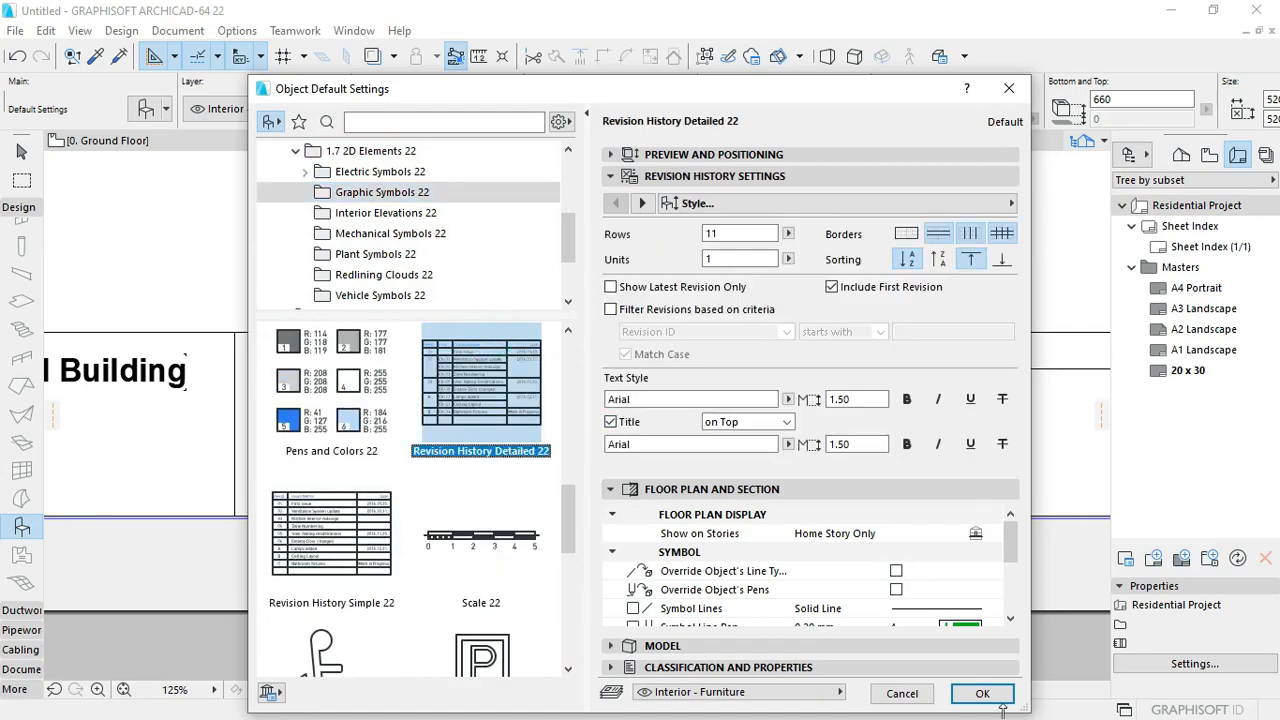
pyautogui.click(984, 693)
# Step: Place the revision history table and move its upper-left corner onto the upper-left corner of the empty cell beside the project cell
pyautogui.scroll(-2, 748, 358)
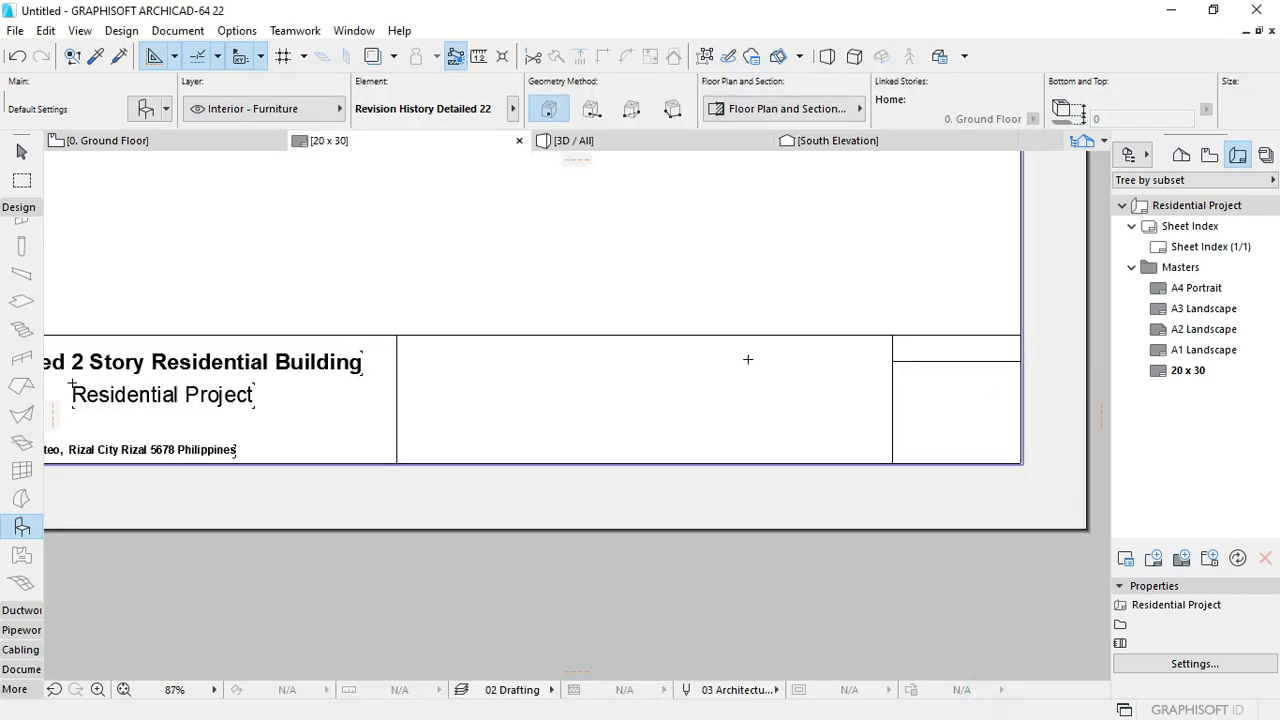
pyautogui.click(532, 382)
pyautogui.keyDown('shift'); pyautogui.click(480, 400); pyautogui.keyUp('shift')
pyautogui.scroll(4, 365, 403)
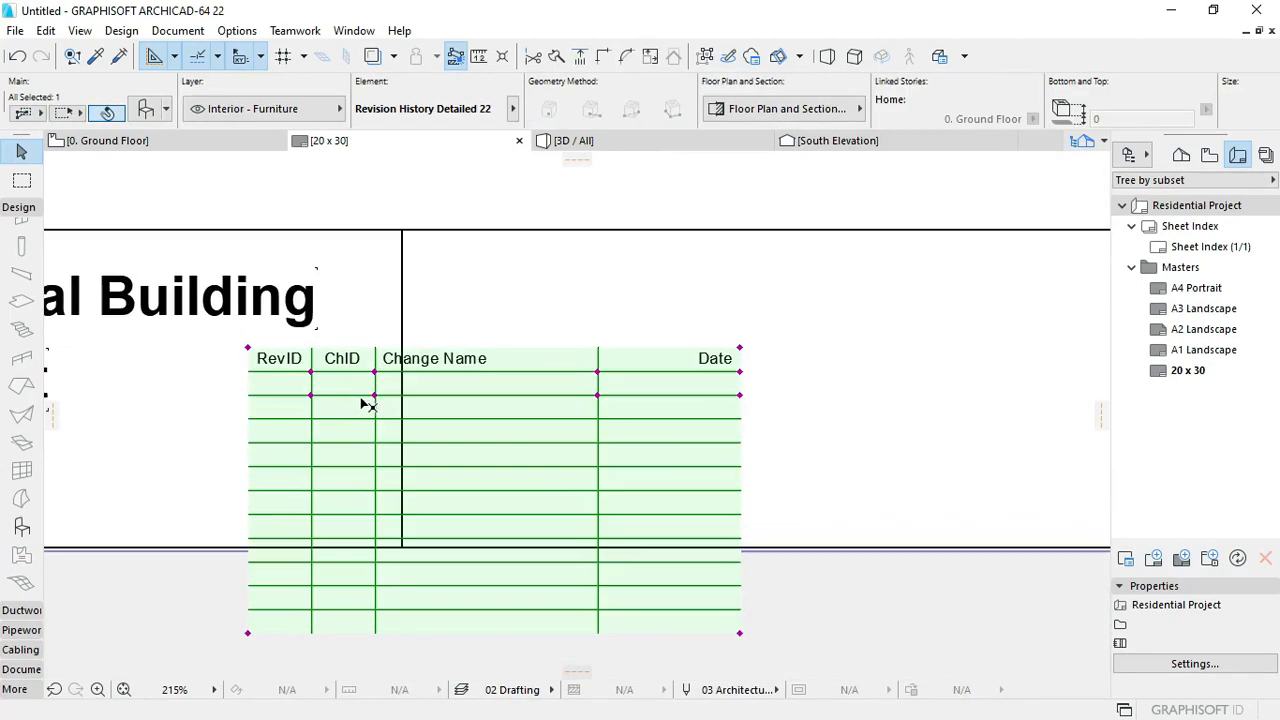
pyautogui.click(248, 350)
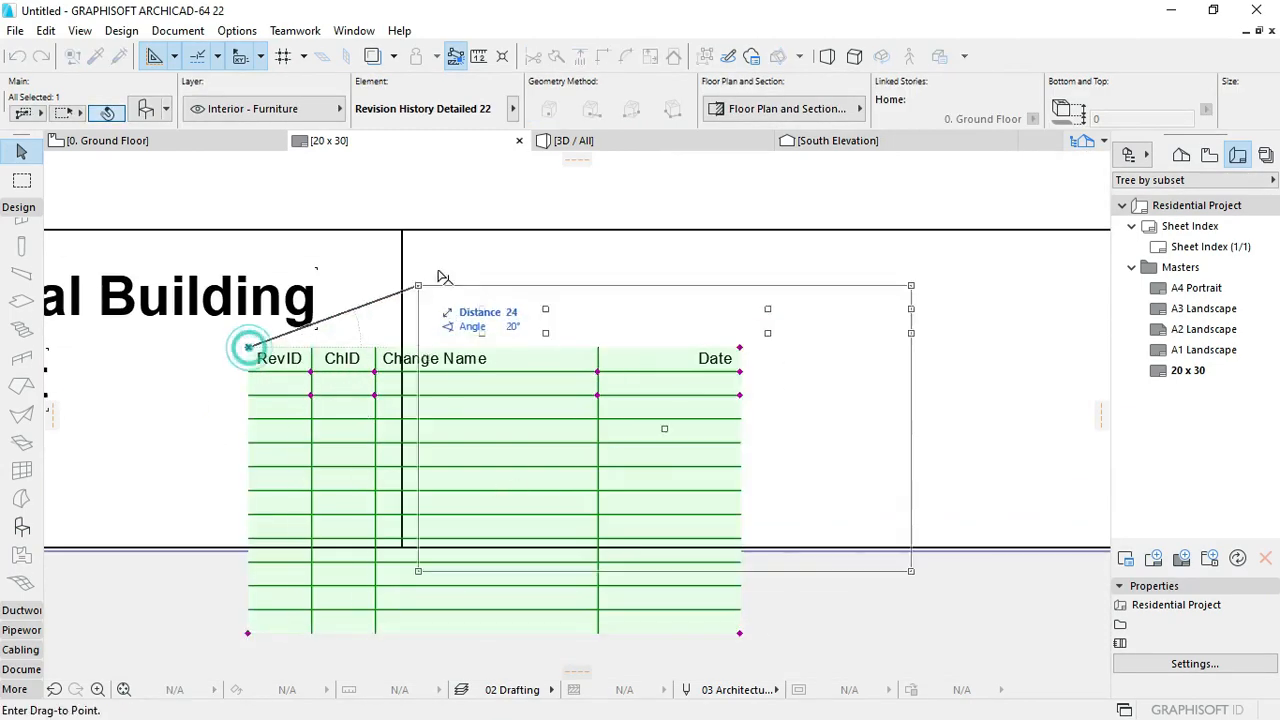
pyautogui.click(402, 232)
pyautogui.hscroll(4, 514, 510)
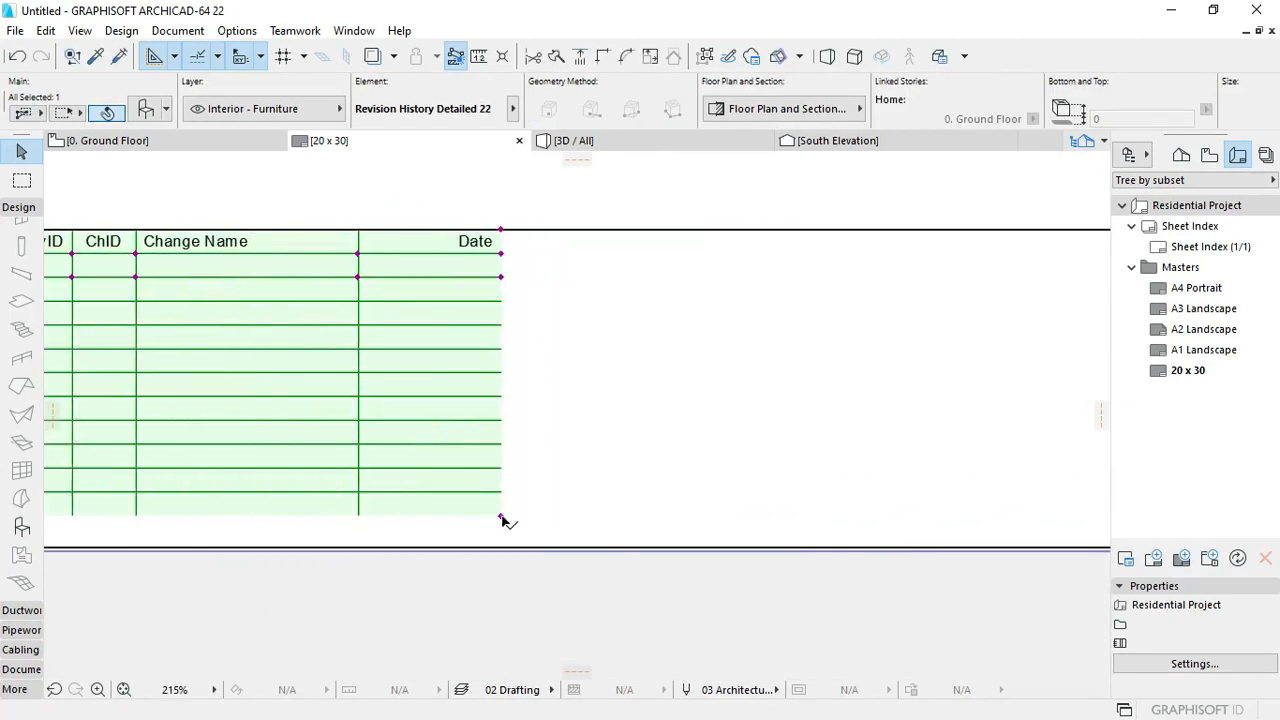
# Step: Stretch the revision history table to 155 x 40 so that it fills its cell down to the lower-right corner
pyautogui.click(502, 517)
pyautogui.scroll(-3, 651, 497)
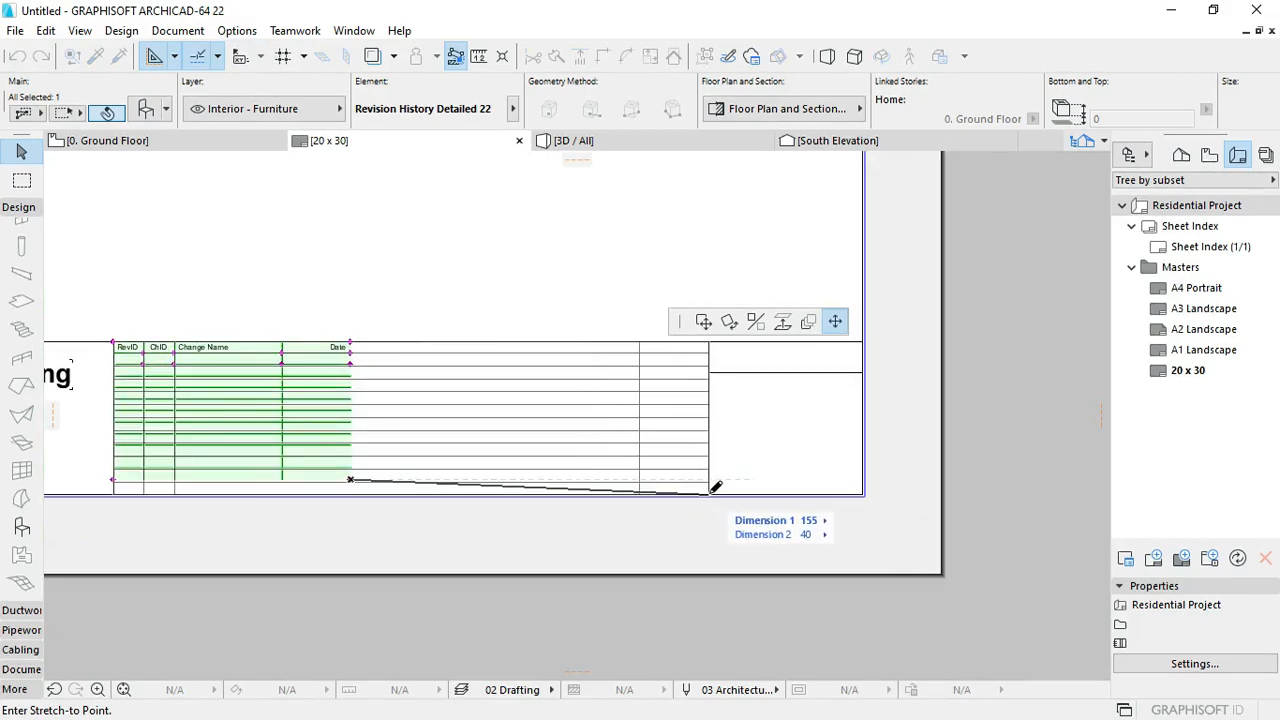
pyautogui.click(714, 488)
pyautogui.scroll(4, 560, 406)
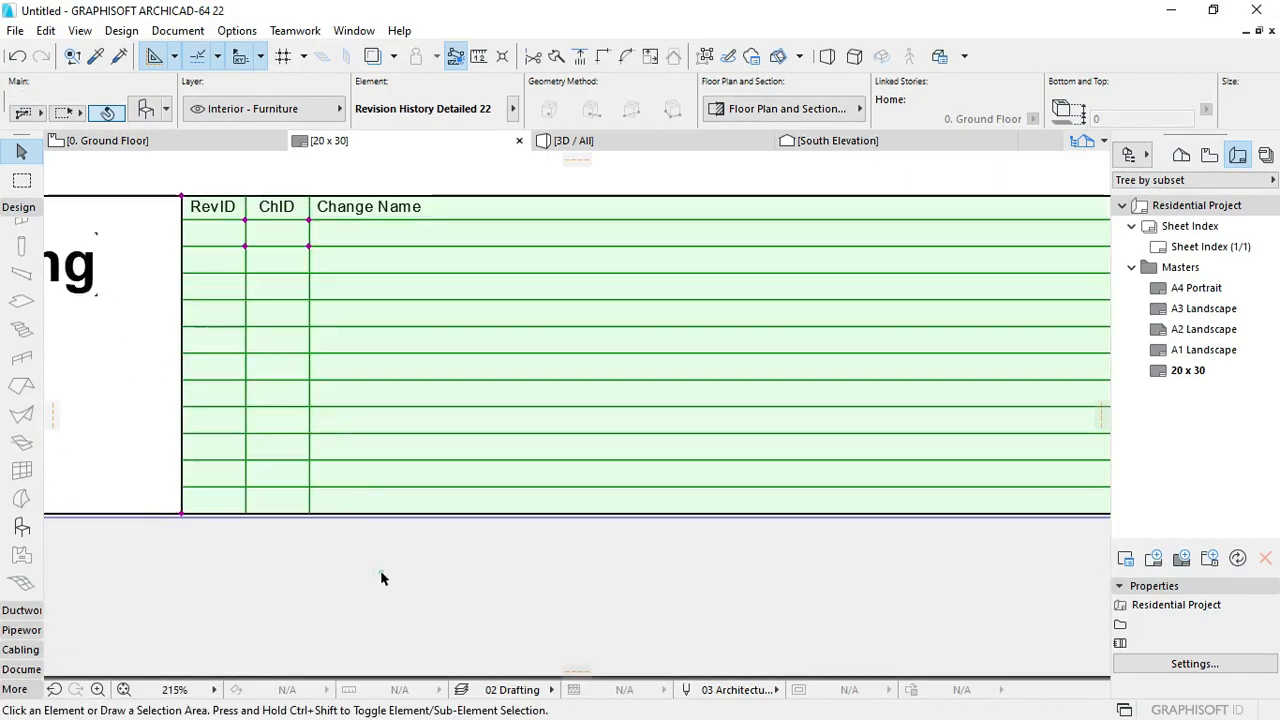
pyautogui.click(381, 578)
# Step: Inspect the revision history table's columns at both ends and the commands available for the selected table
pyautogui.scroll(-4, 391, 291)
pyautogui.scroll(4, 751, 291)
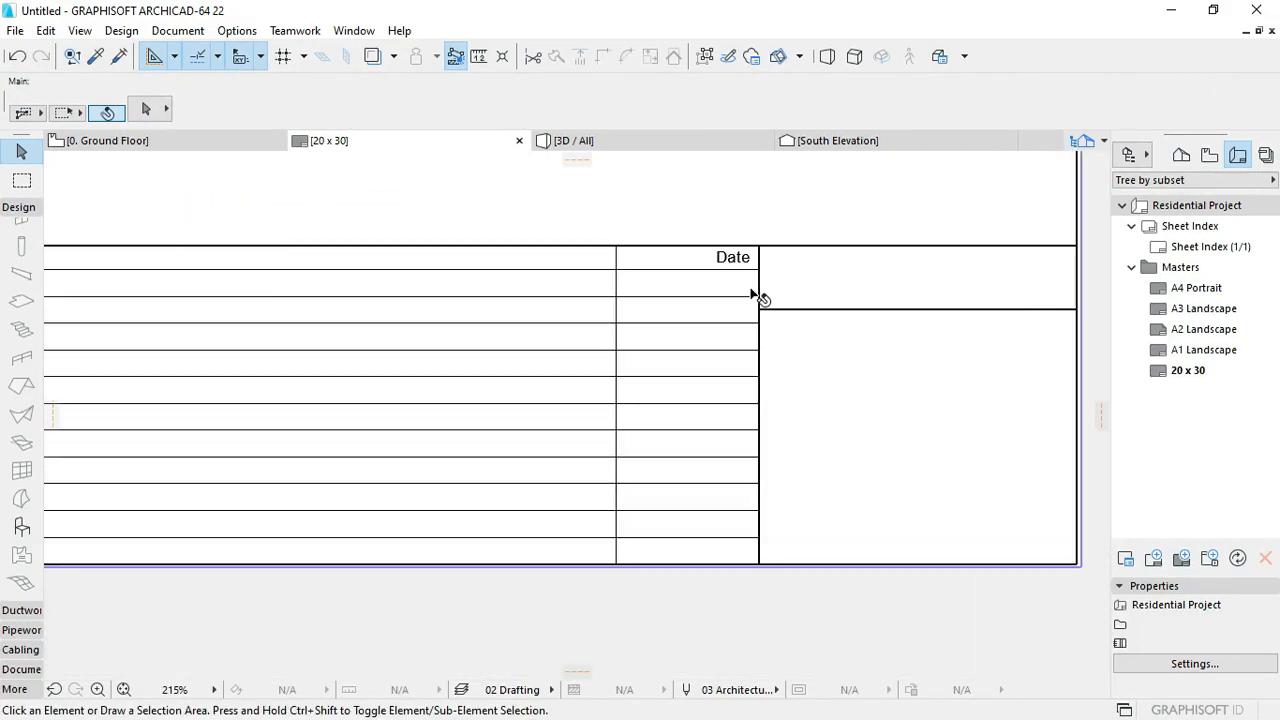
pyautogui.scroll(-4, 757, 296)
pyautogui.scroll(4, 520, 313)
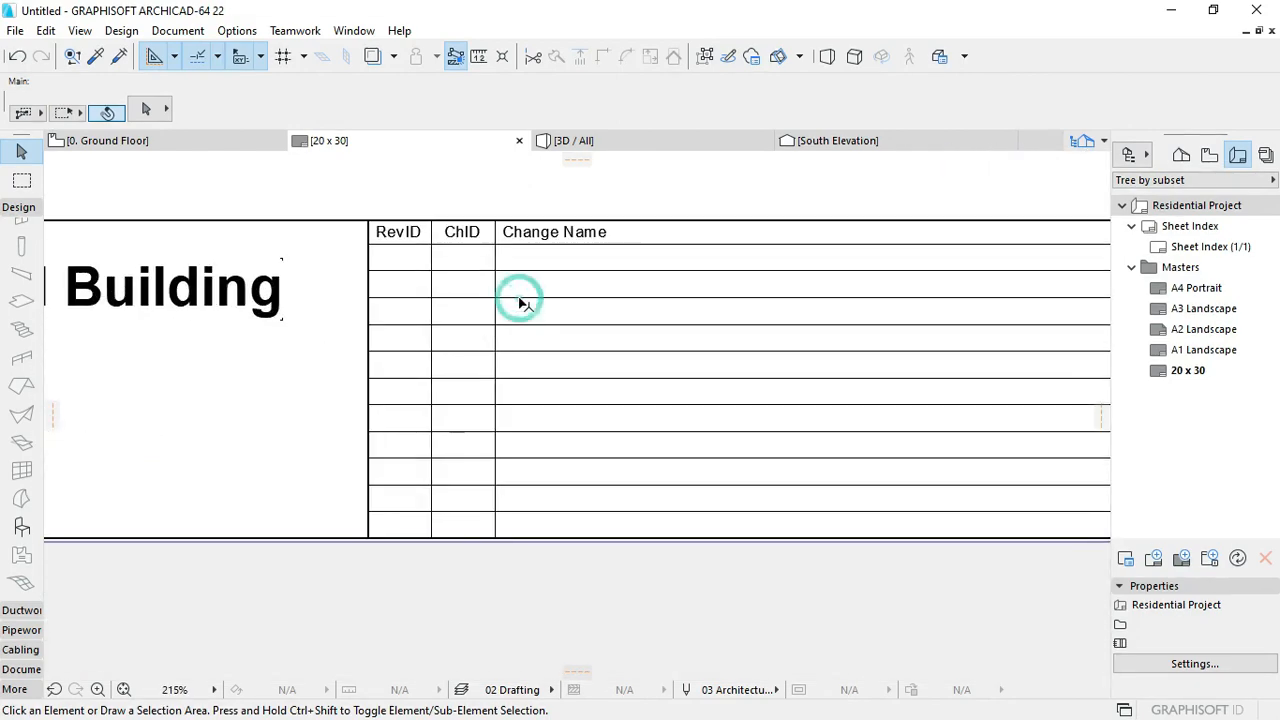
pyautogui.click(520, 303)
pyautogui.scroll(4, 430, 305)
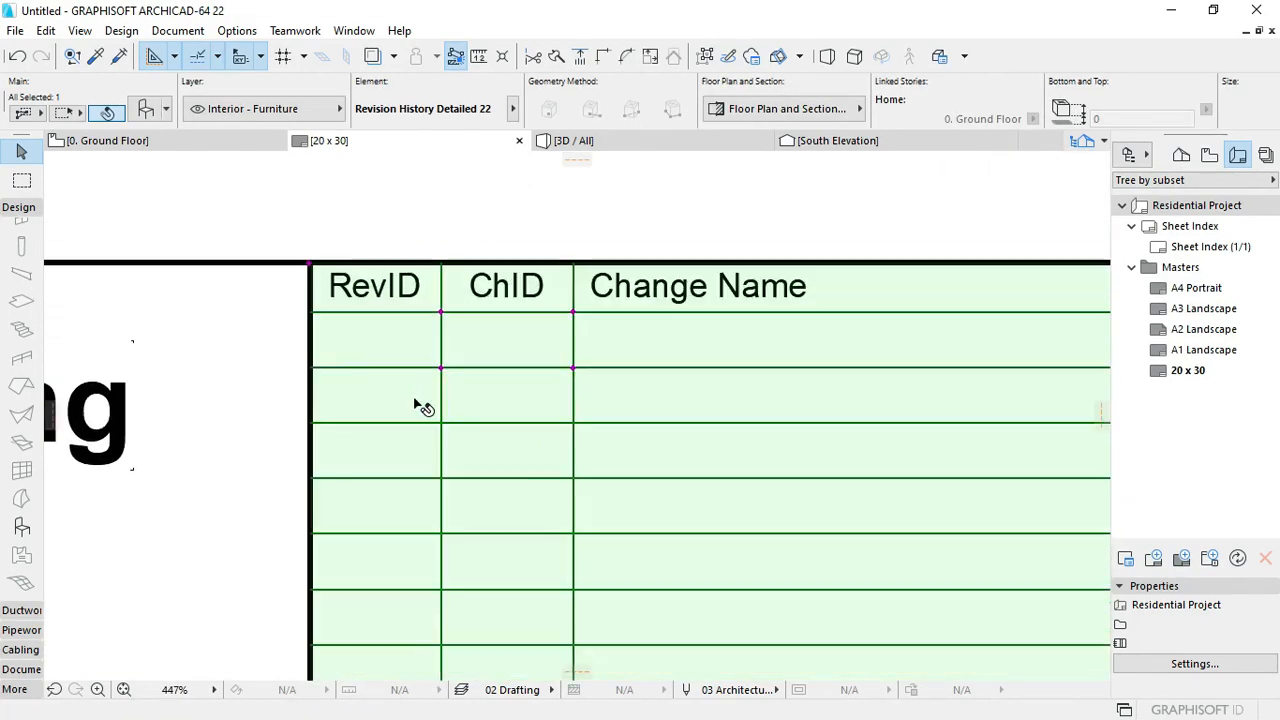
pyautogui.rightClick(493, 356)
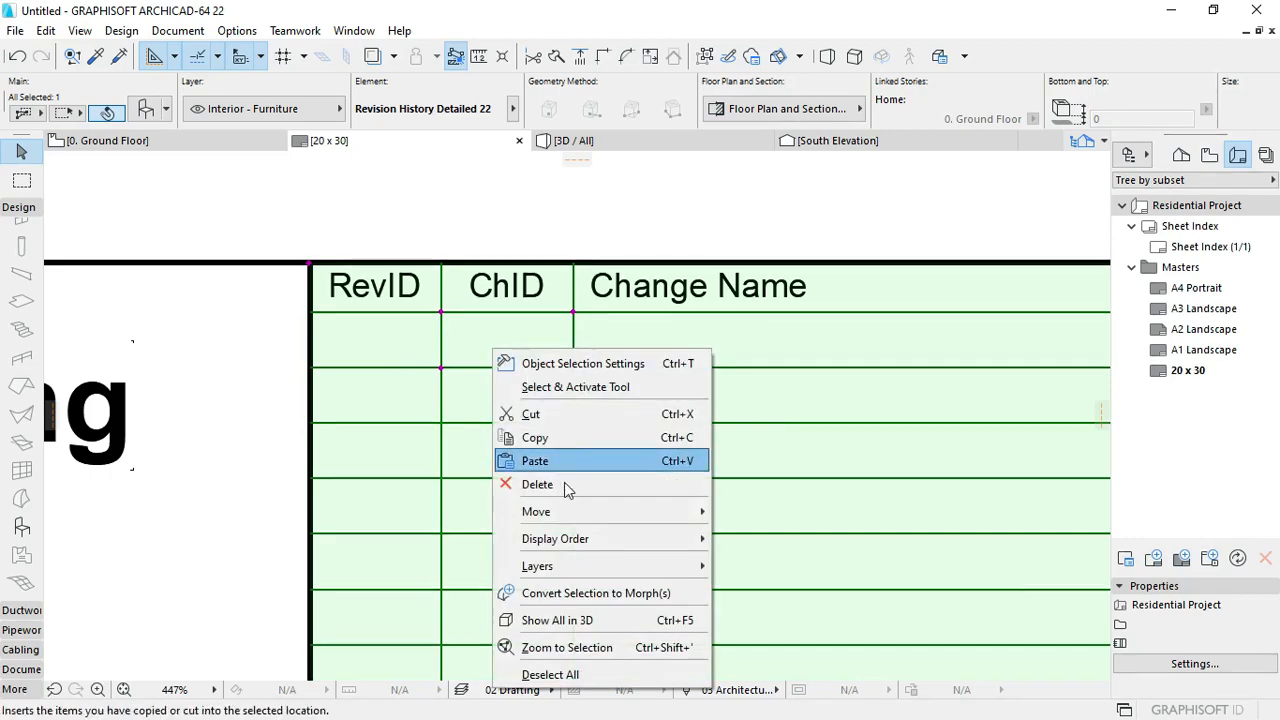
pyautogui.moveTo(660, 537)
pyautogui.click(786, 607)
pyautogui.click(538, 234)
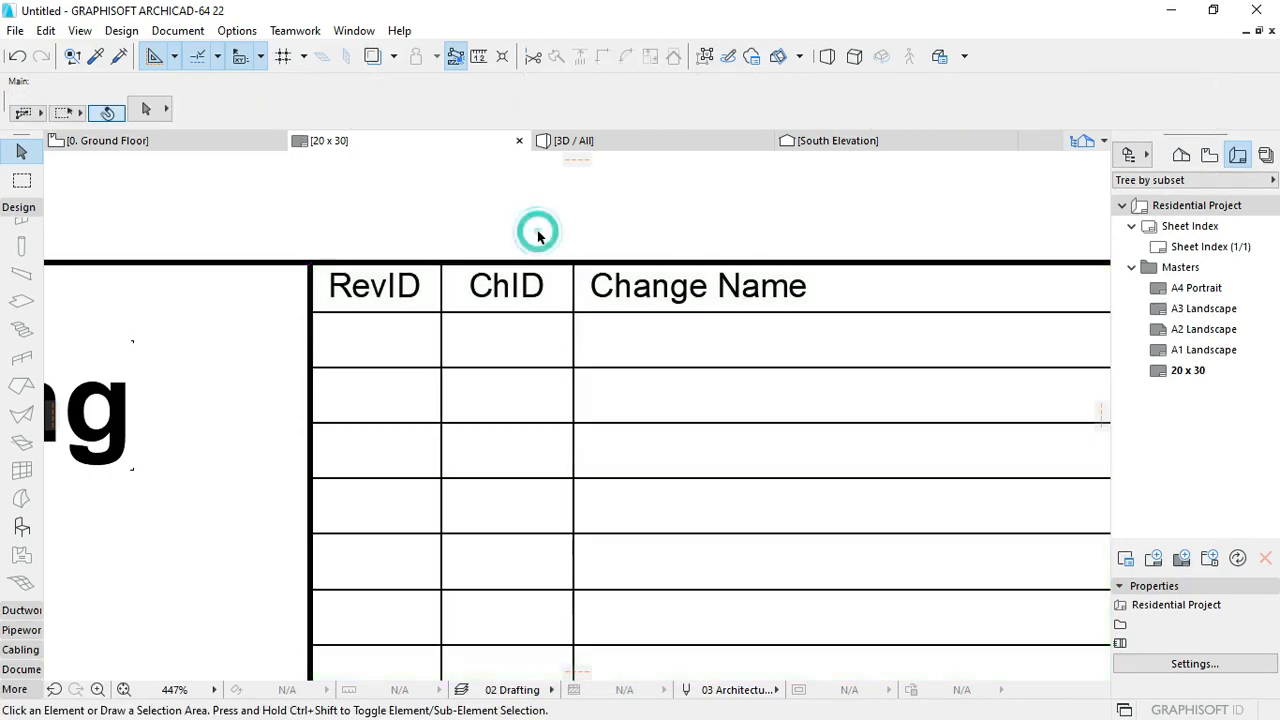
pyautogui.scroll(-8, 538, 268)
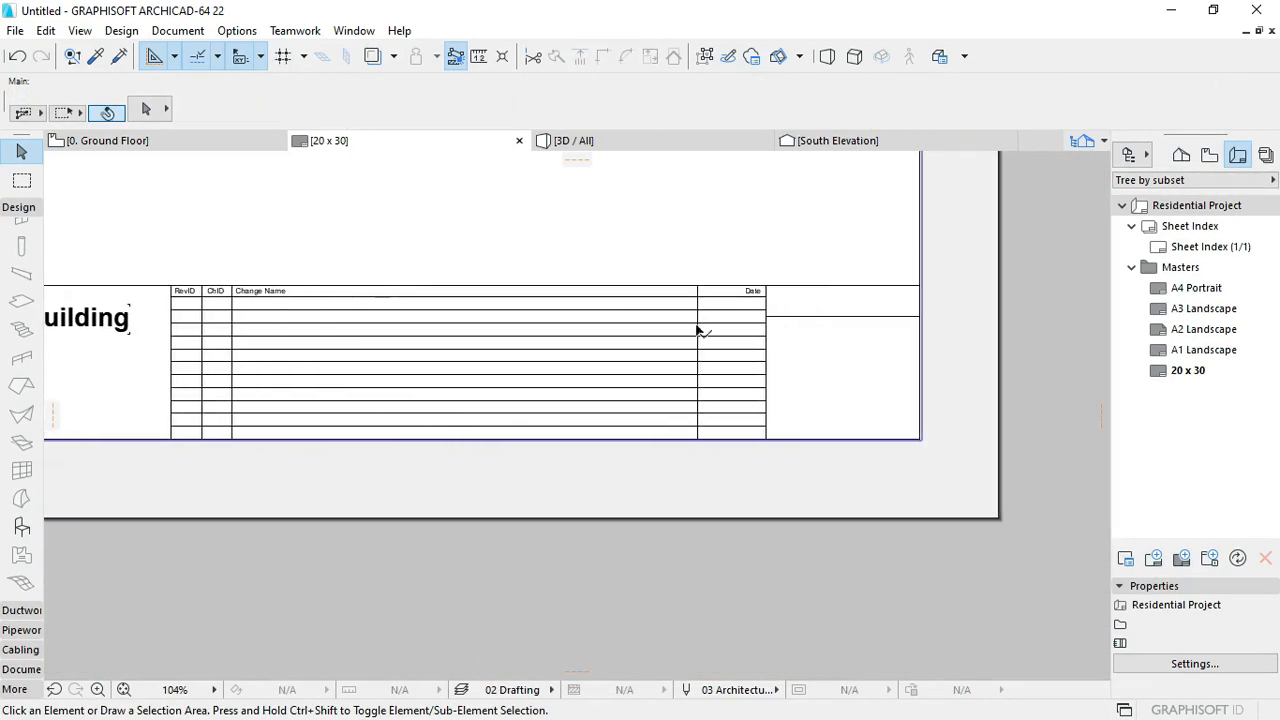
# Step: Add the text SHEET in the small upper cell beside the revision table, using the project title's 5 mm bold Arial style
pyautogui.scroll(3, 872, 326)
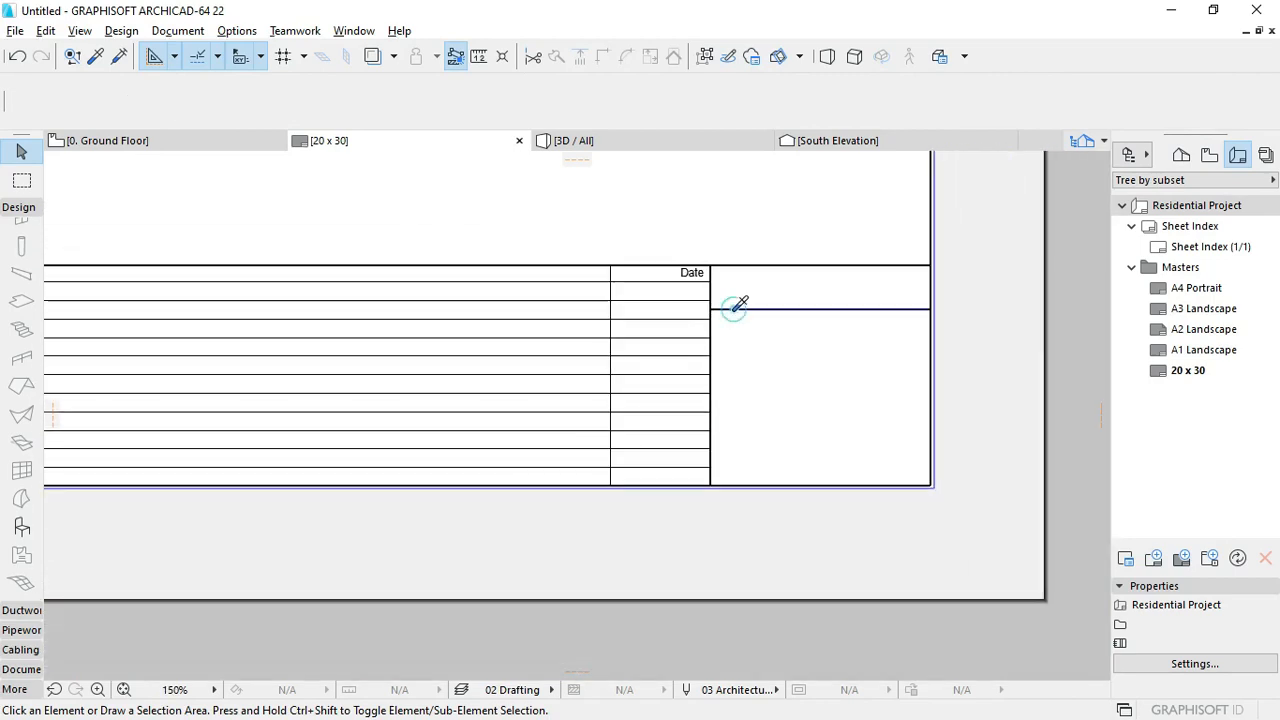
pyautogui.scroll(-3, 734, 309)
pyautogui.moveTo(135, 340); pyautogui.dragTo(446, 351, button='middle')
pyautogui.keyDown('alt'); pyautogui.click(434, 340); pyautogui.keyUp('alt')
pyautogui.moveTo(945, 368); pyautogui.dragTo(345, 391, button='middle')
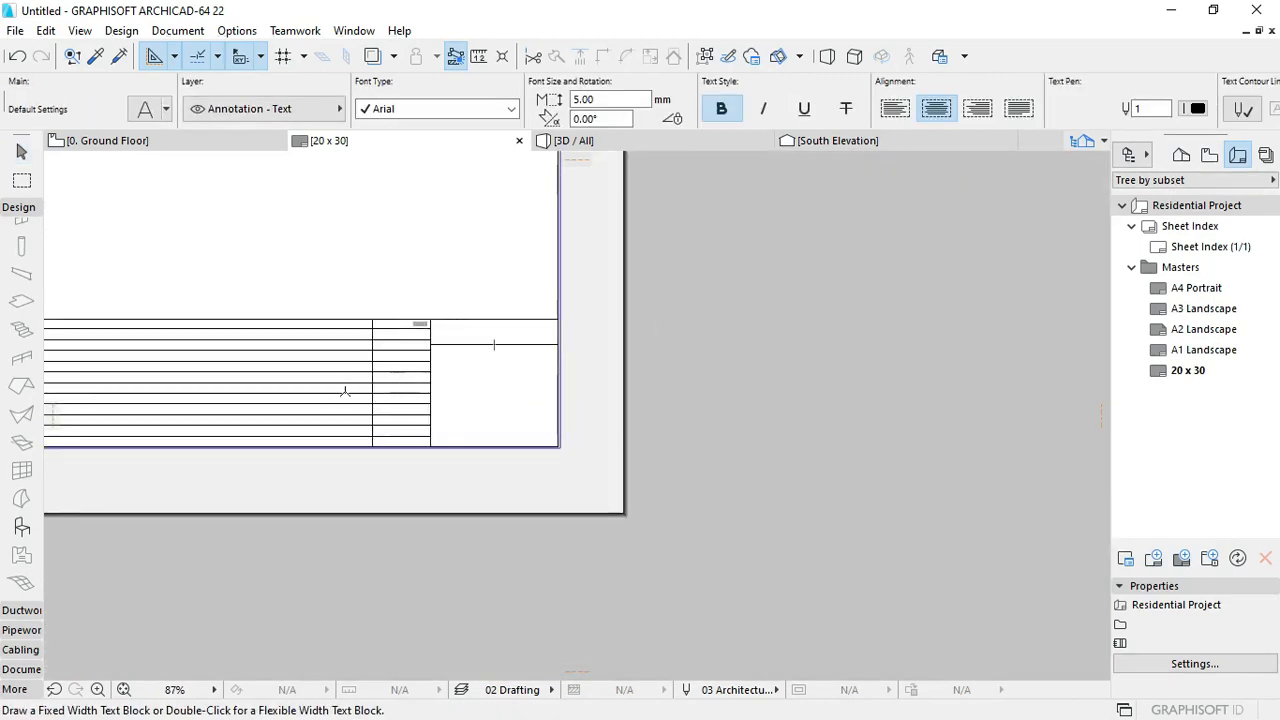
pyautogui.scroll(5, 493, 345)
pyautogui.click(677, 311)
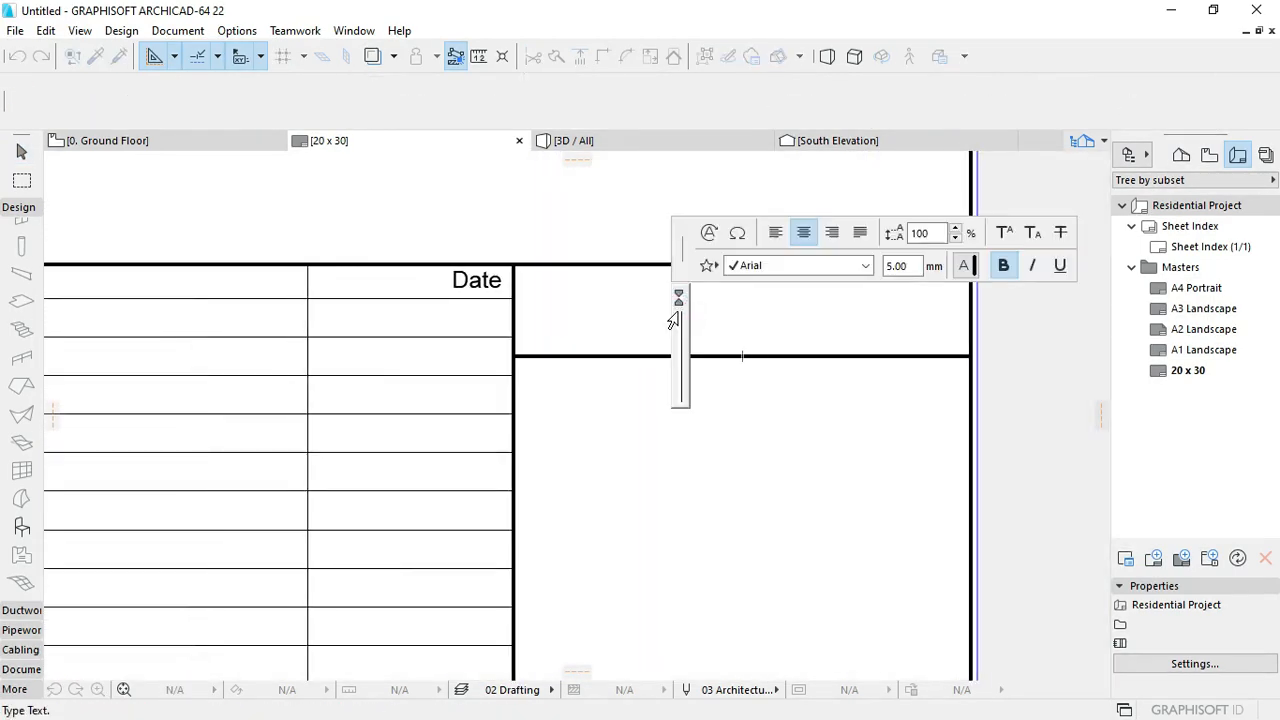
pyautogui.write('S')
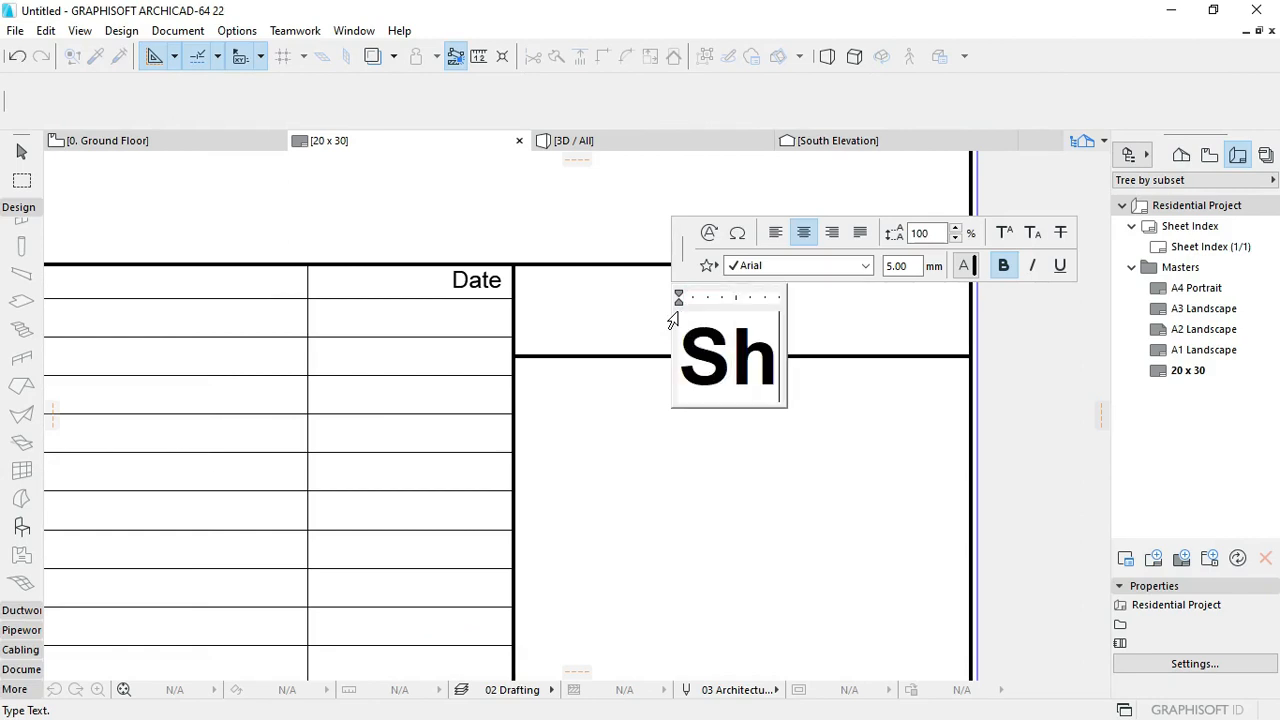
pyautogui.write('HEET')
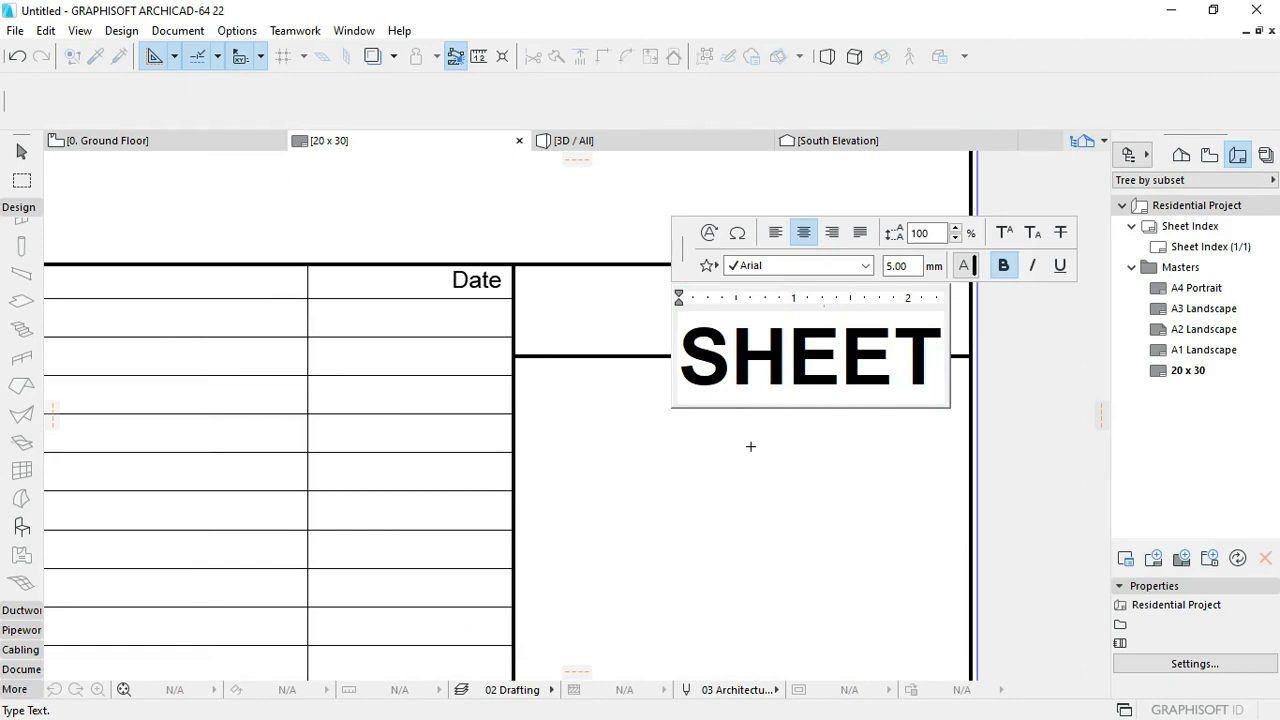
pyautogui.click(712, 508)
pyautogui.press('Escape')
# Step: Remove the bold style from the SHEET text and set its height to 3 mm
pyautogui.click(811, 372)
pyautogui.click(808, 360)
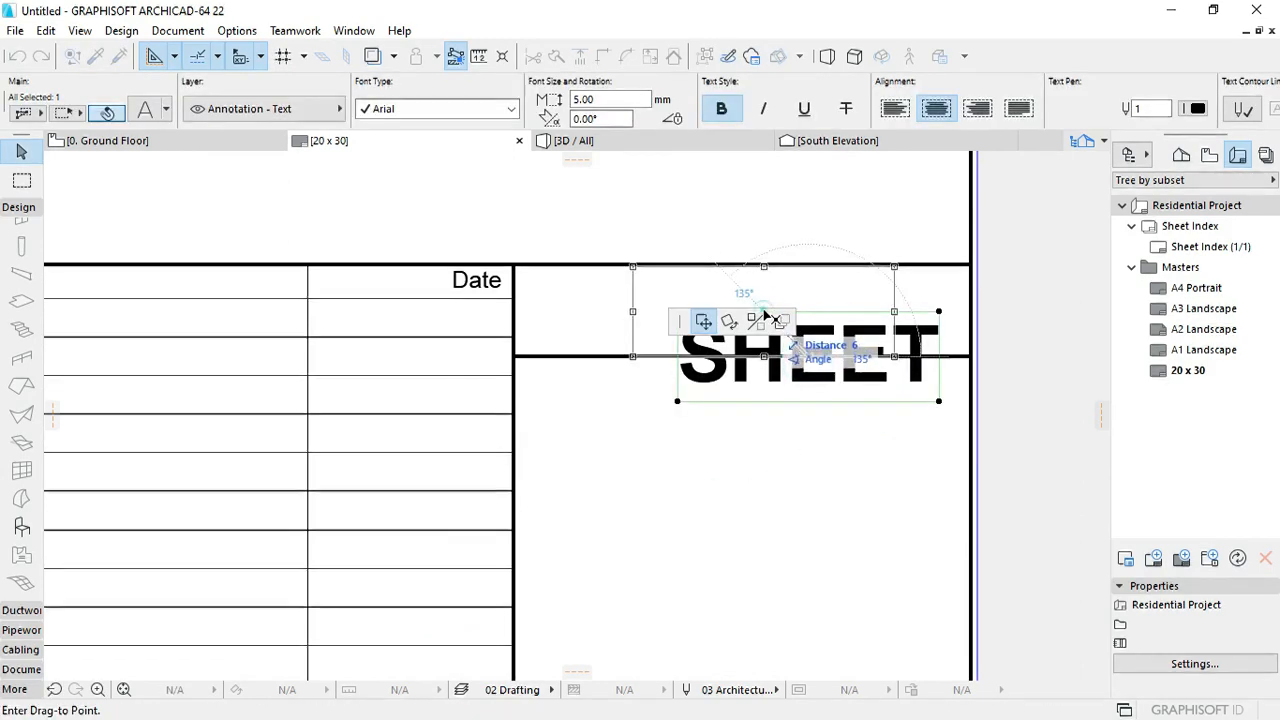
pyautogui.click(758, 319)
pyautogui.click(722, 108)
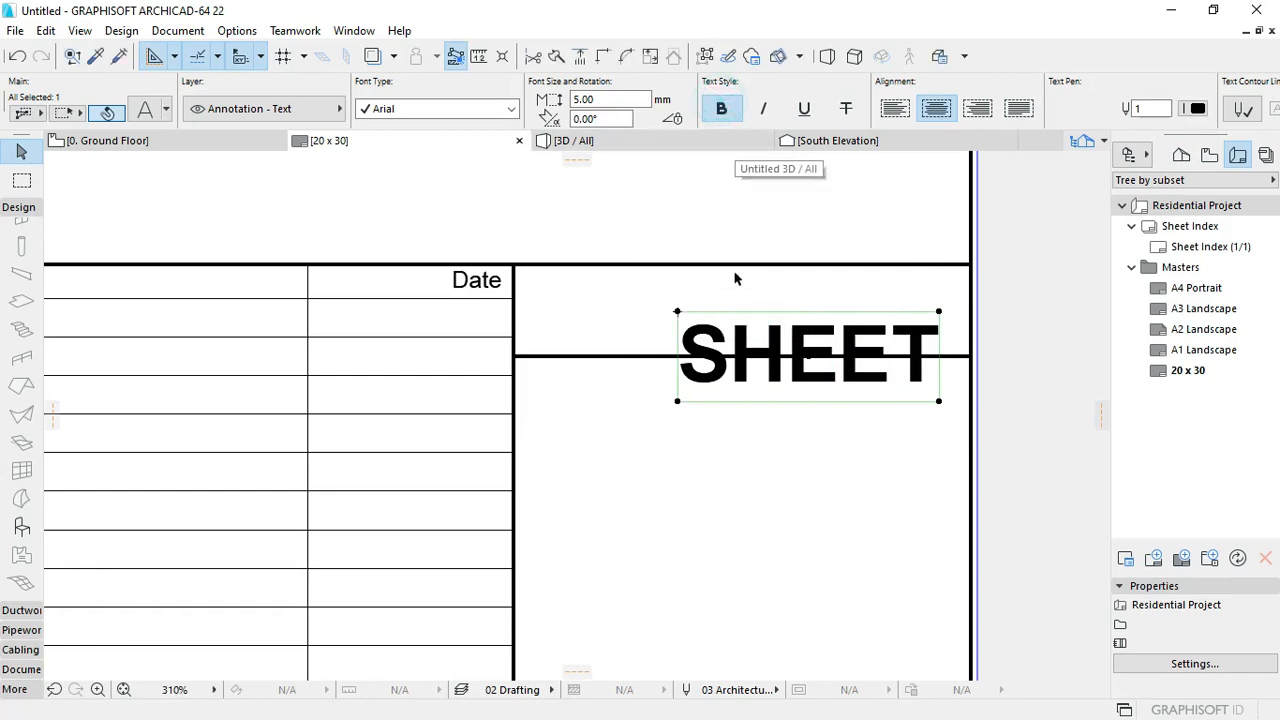
pyautogui.click(722, 110)
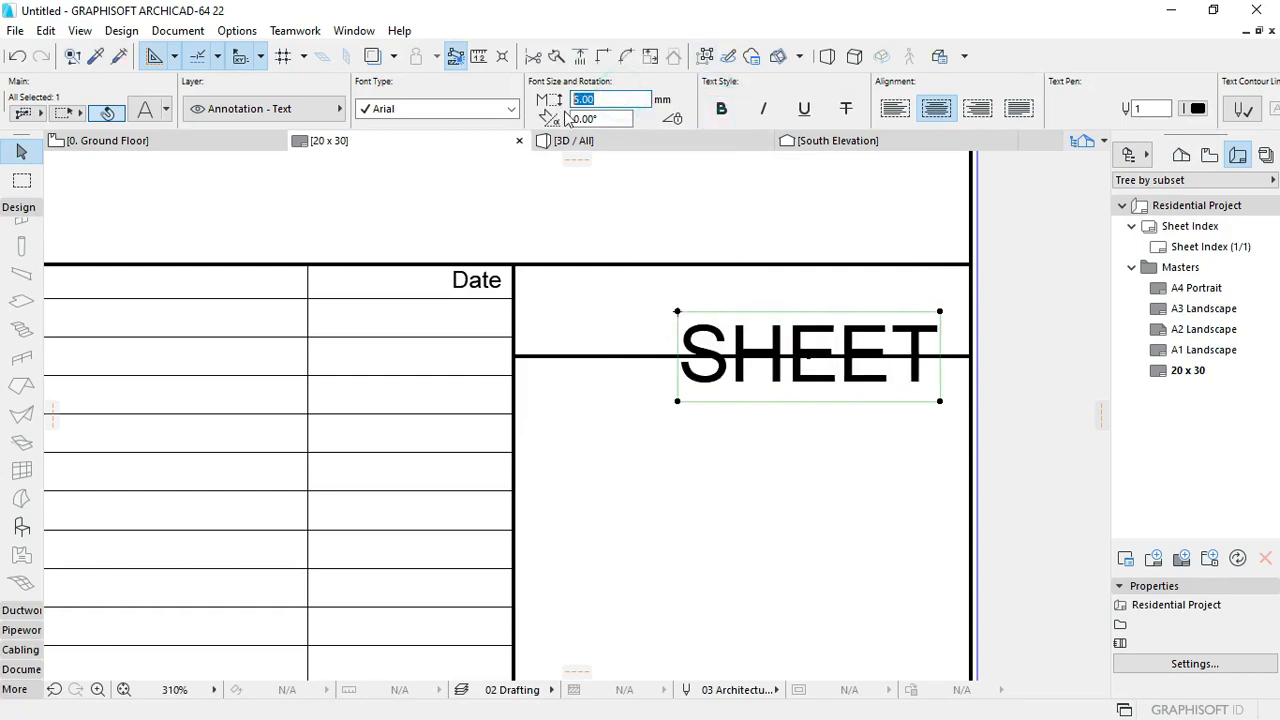
pyautogui.press('Return')
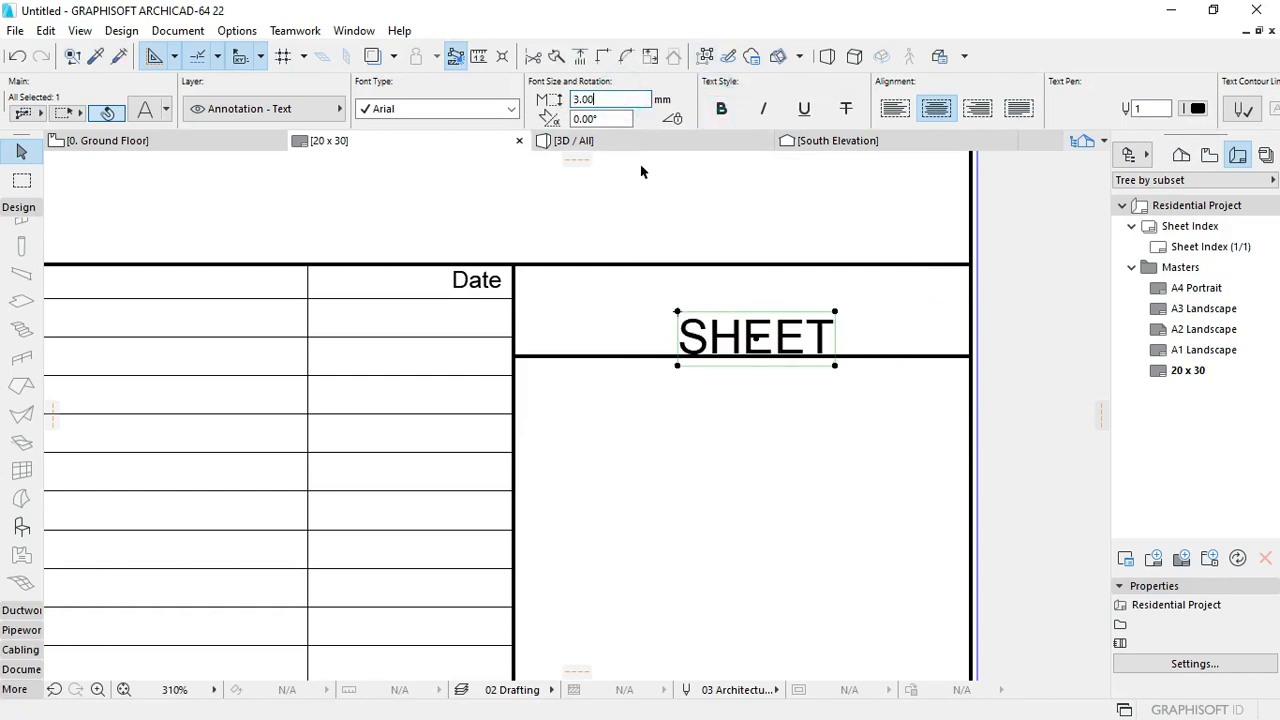
pyautogui.click(757, 343)
pyautogui.press('Escape')
pyautogui.click(752, 343)
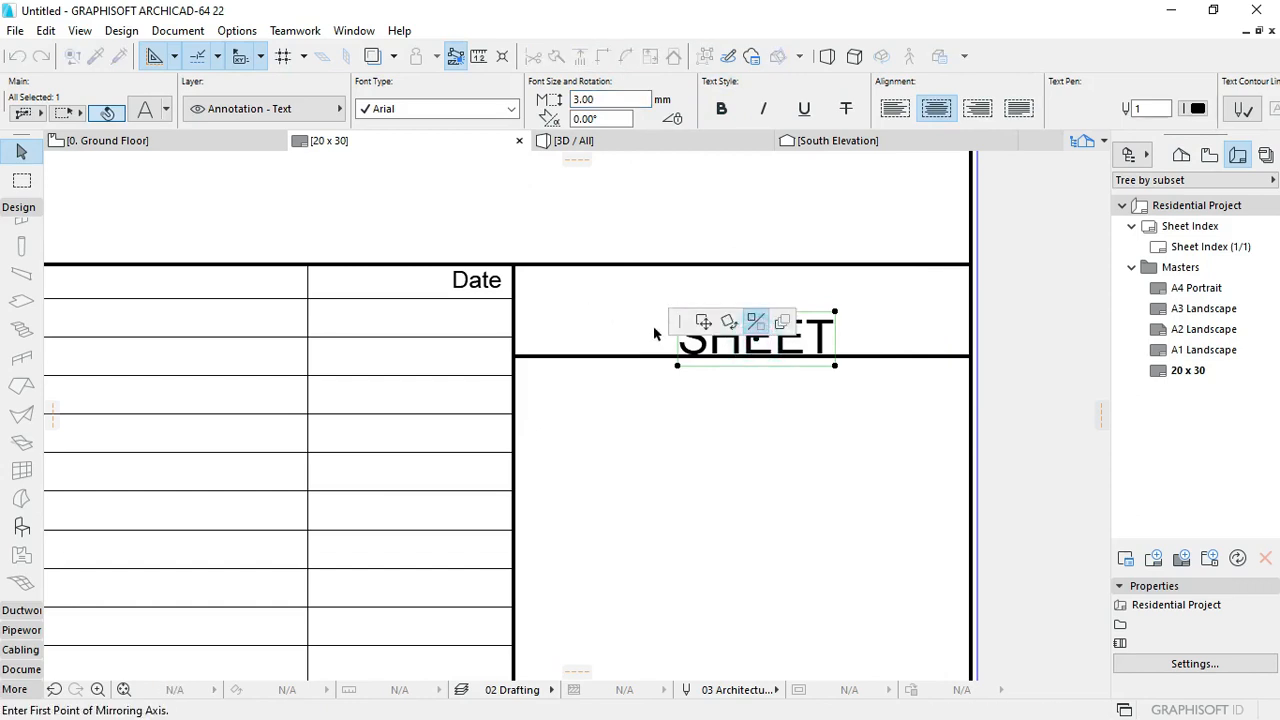
pyautogui.press('Escape')
# Step: Move the SHEET text to the left end of the small upper cell, vertically centred
pyautogui.click(758, 342)
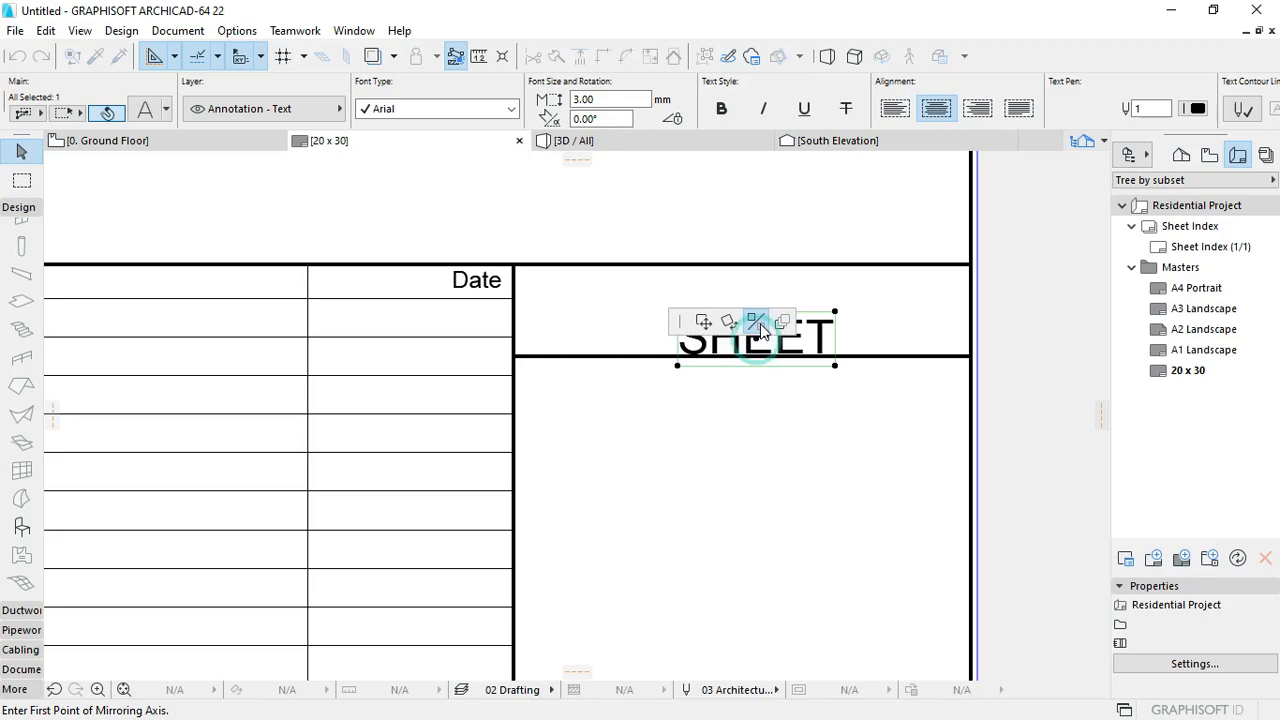
pyautogui.click(703, 320)
pyautogui.click(613, 313)
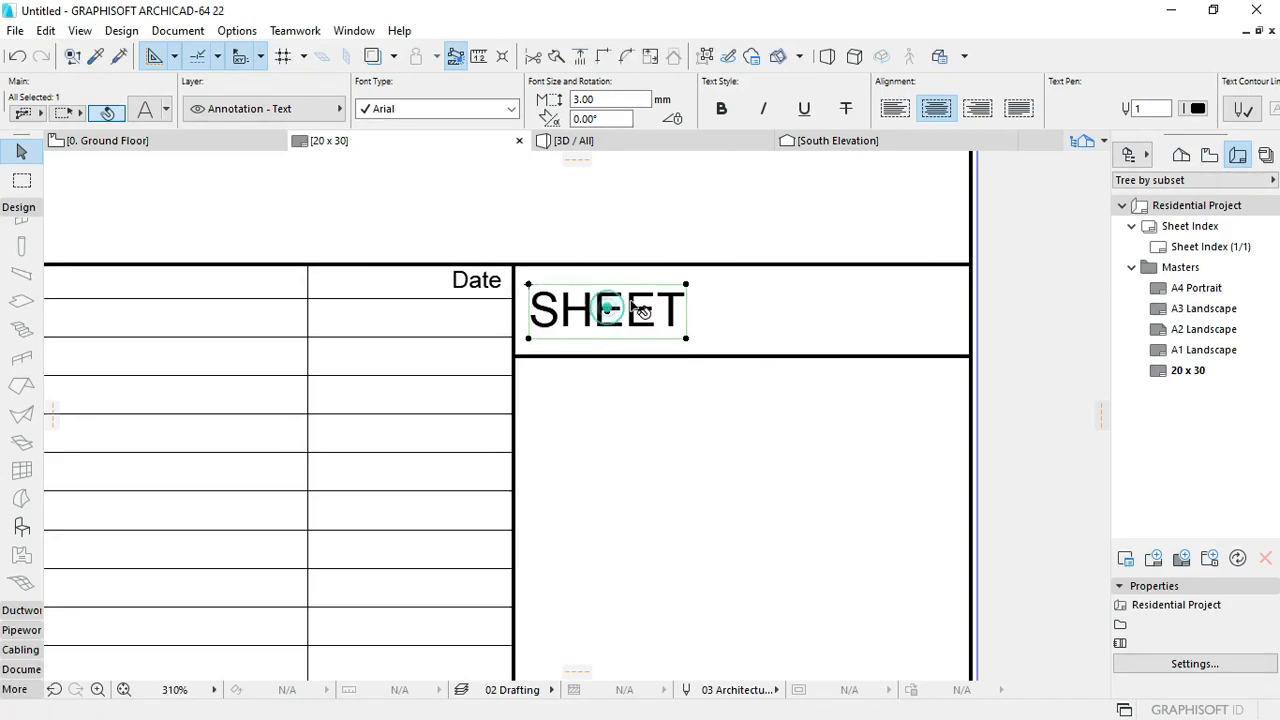
pyautogui.press('Escape')
# Step: Review the title block from the client and project cells across to the revision table and sheet cells
pyautogui.scroll(-4, 720, 338)
pyautogui.scroll(-4, 715, 340)
pyautogui.moveTo(322, 335); pyautogui.dragTo(686, 347, button='middle')
pyautogui.moveTo(362, 357); pyautogui.dragTo(761, 356, button='middle')
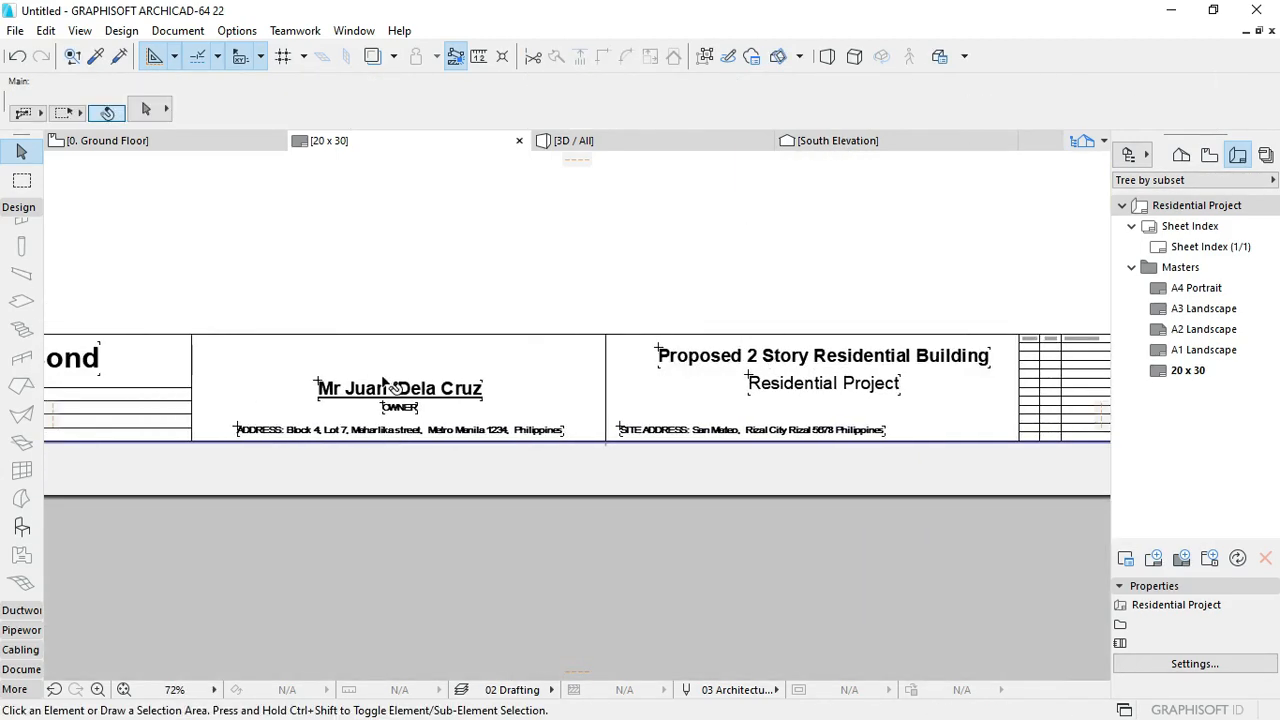
pyautogui.moveTo(334, 385); pyautogui.dragTo(697, 360, button='middle')
pyautogui.scroll(-2, 700, 362)
pyautogui.moveTo(820, 394); pyautogui.dragTo(580, 366, button='middle')
pyautogui.scroll(4, 641, 360)
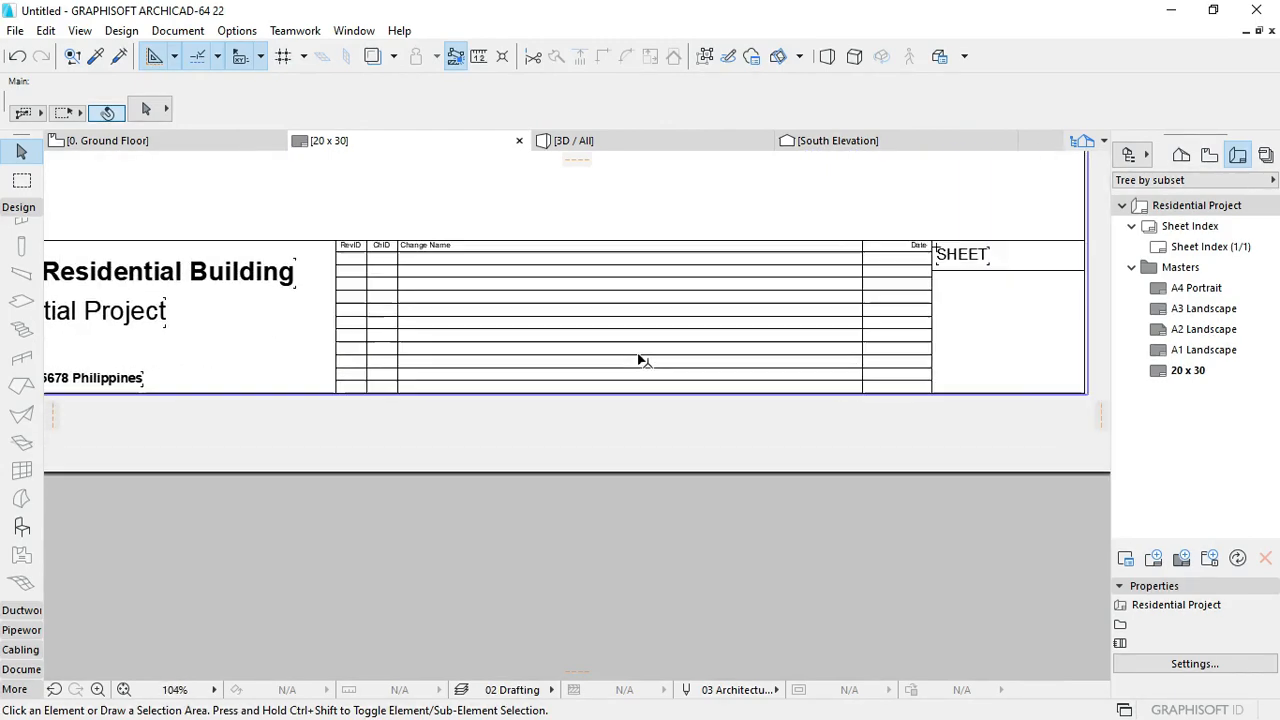
pyautogui.moveTo(878, 330)
pyautogui.mouseDown(button='middle')
pyautogui.moveTo(780, 330)
pyautogui.moveTo(751, 309)
pyautogui.mouseUp(button='middle')
pyautogui.scroll(3, 740, 305)
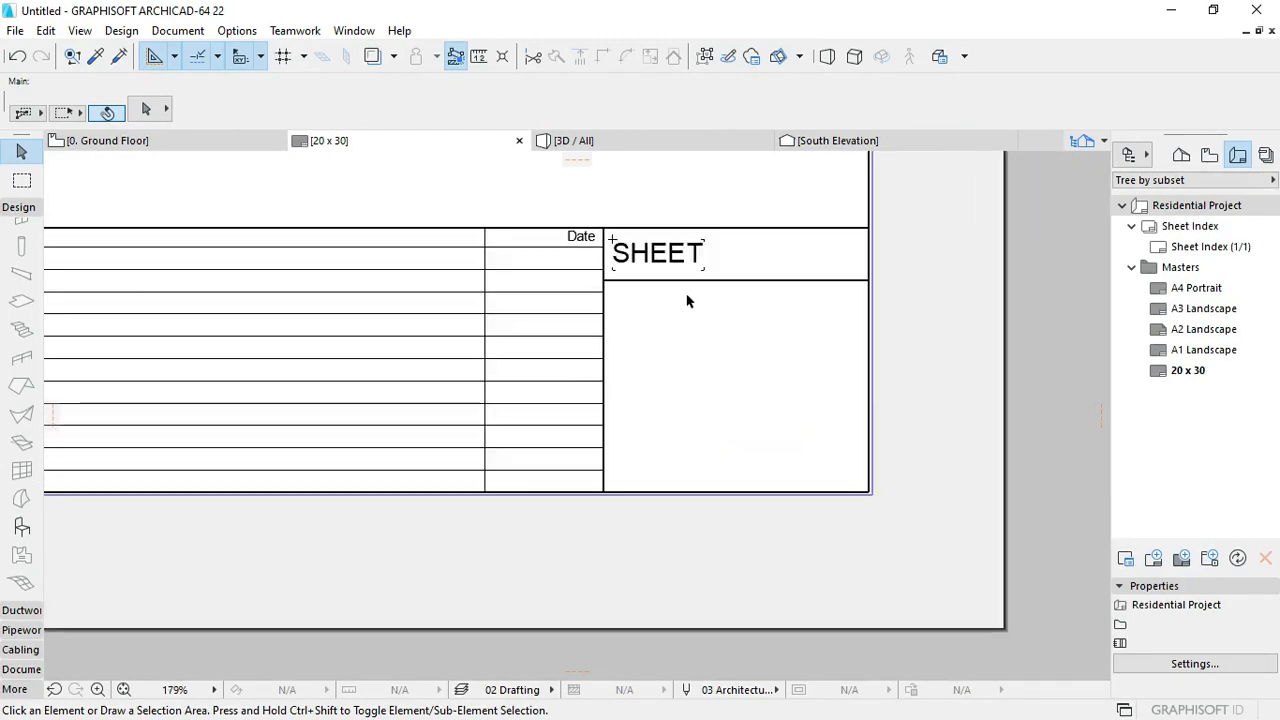
# Step: Add a Layout Number autotext in the large cell below SHEET, using 3 mm Arial
pyautogui.scroll(3, 686, 309)
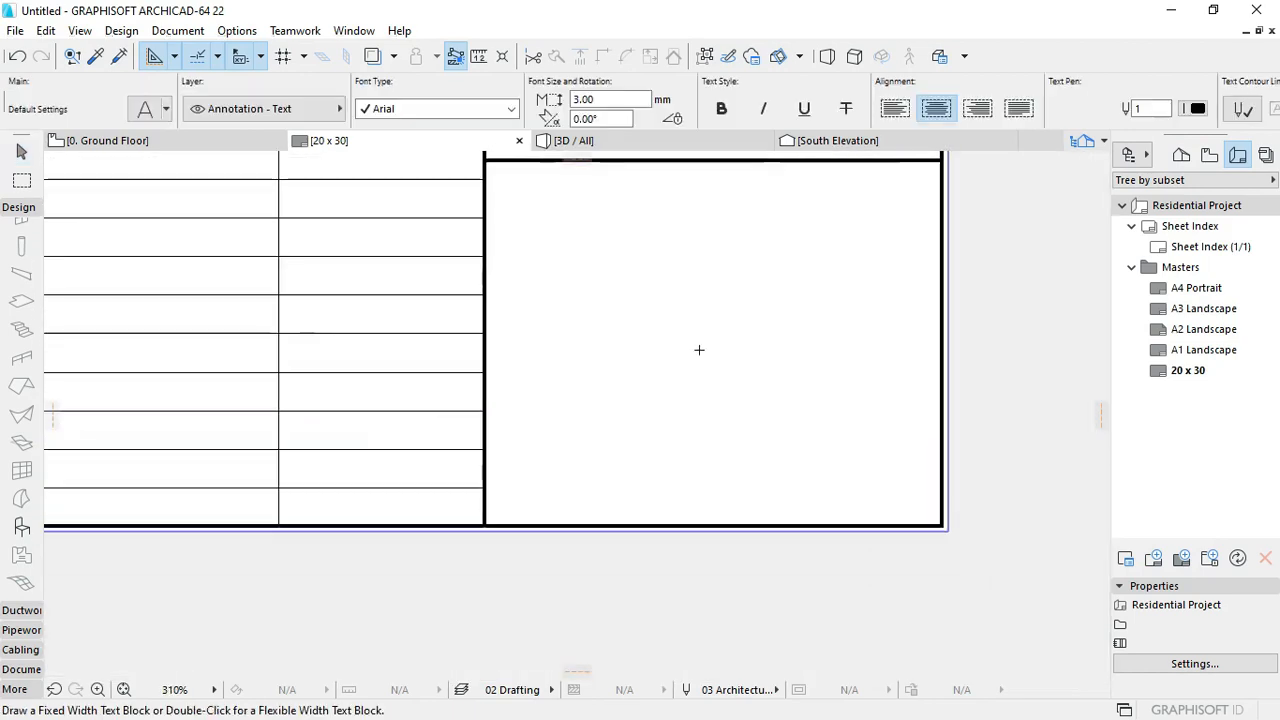
pyautogui.doubleClick(700, 345)
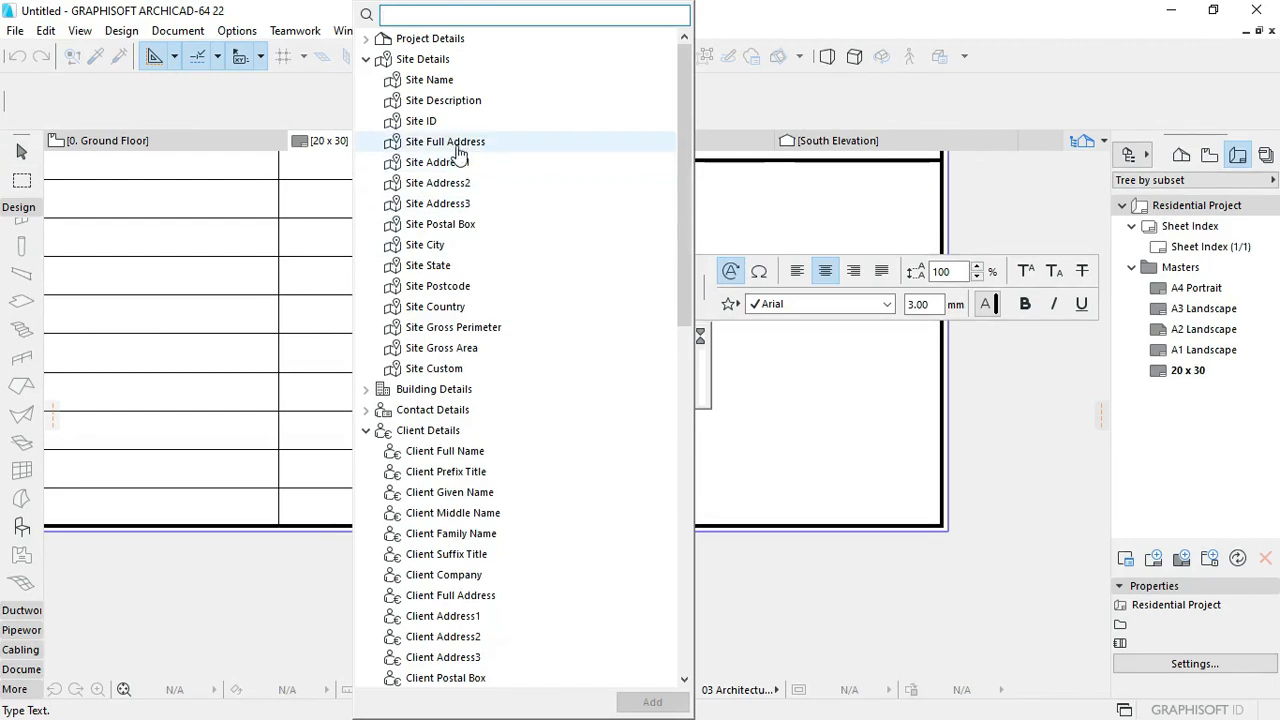
pyautogui.click(366, 59)
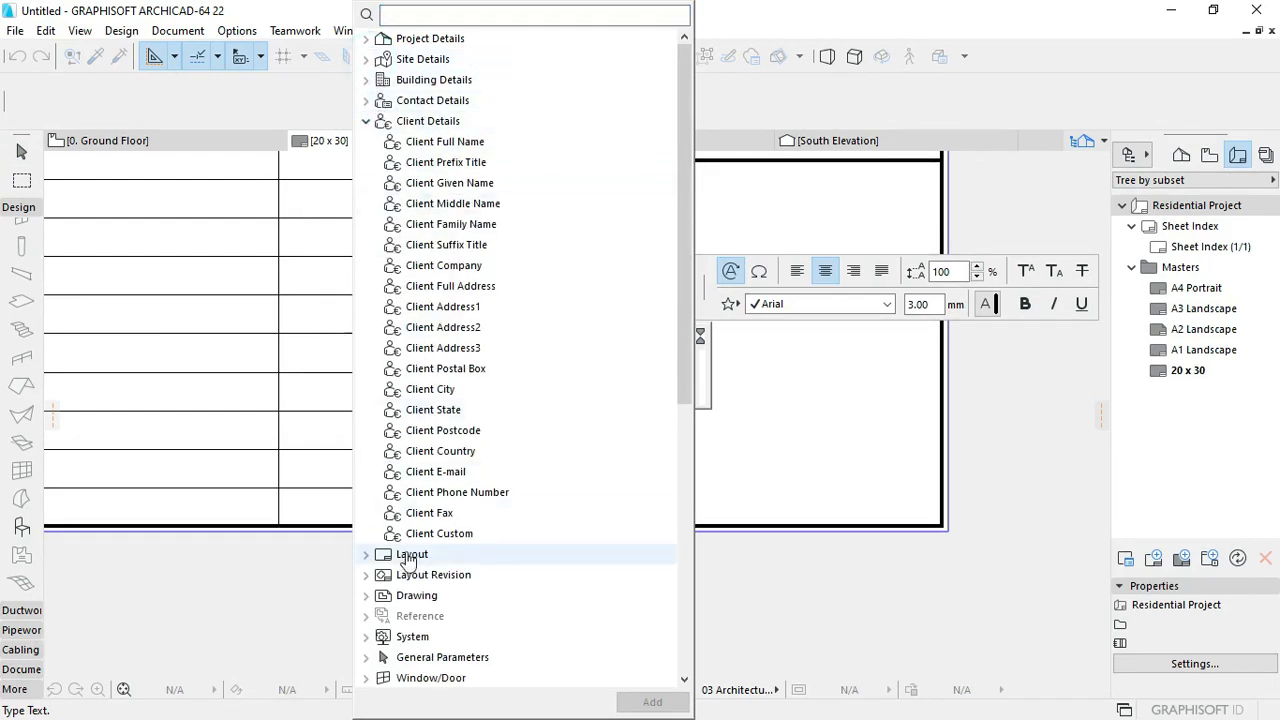
pyautogui.click(366, 121)
pyautogui.click(366, 143)
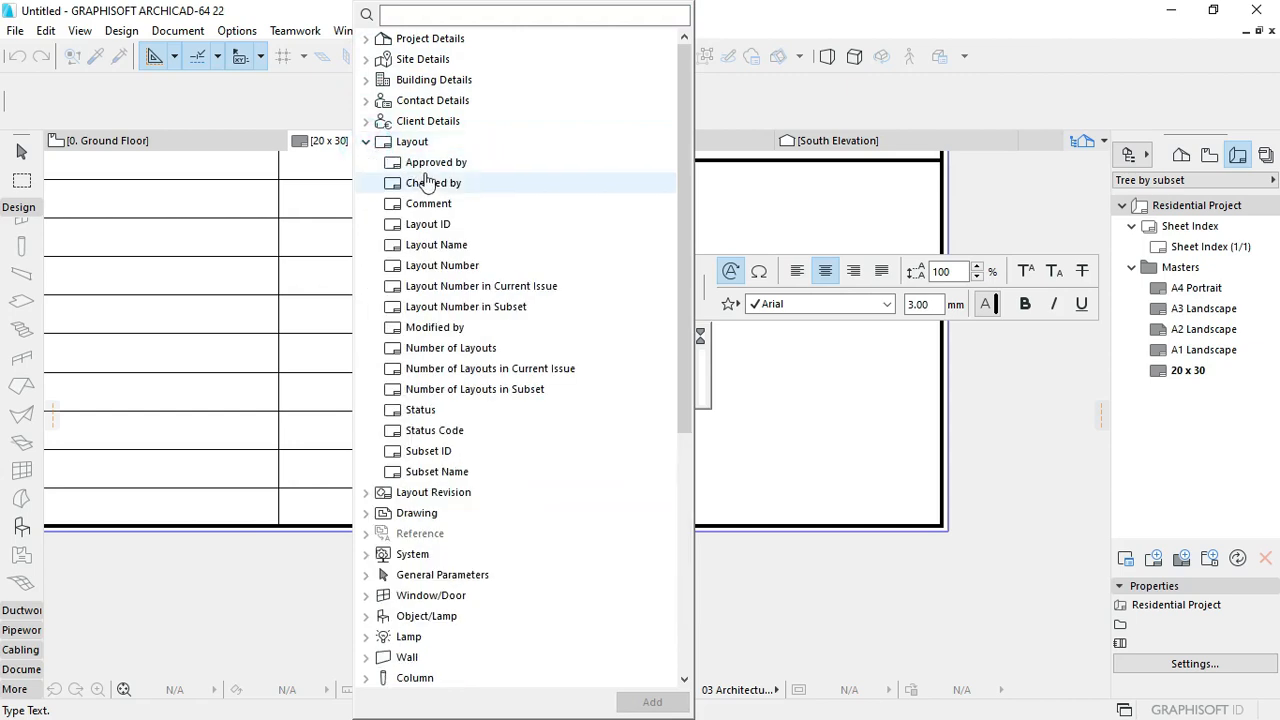
pyautogui.doubleClick(468, 266)
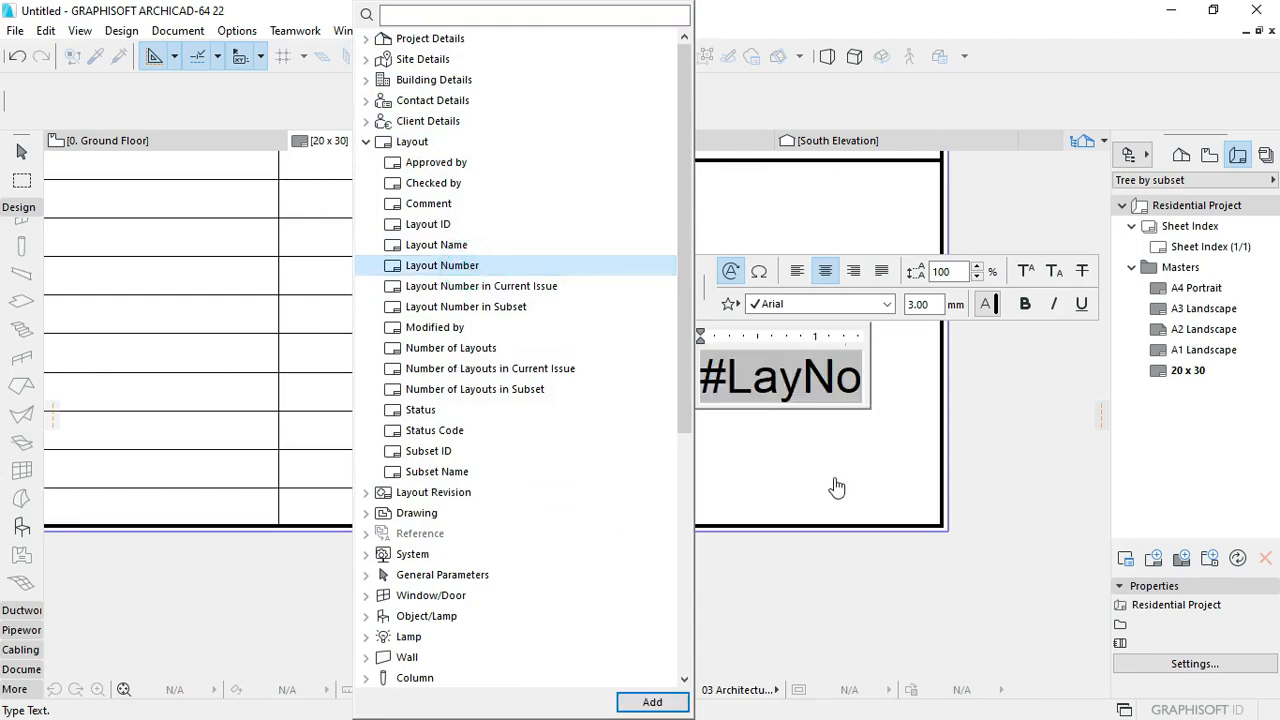
pyautogui.click(771, 442)
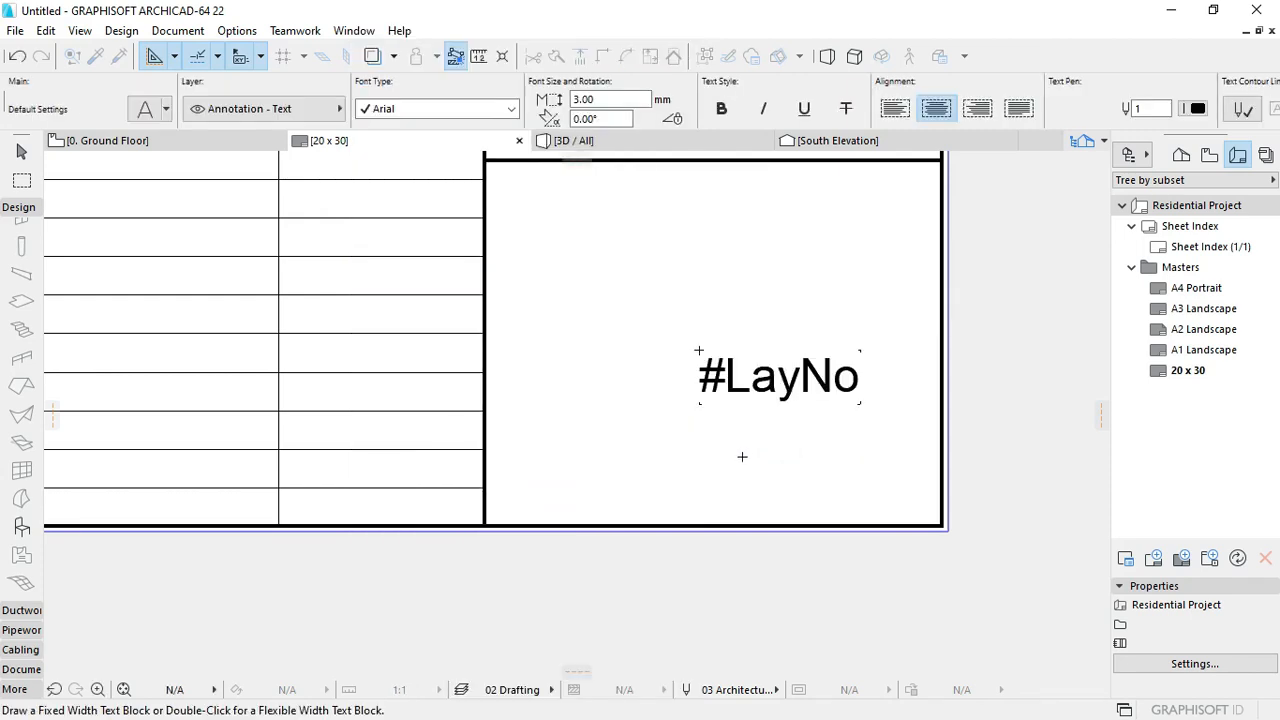
# Step: Move the Layout Number autotext toward the left side of the large cell
pyautogui.press('Escape')
pyautogui.click(750, 383)
pyautogui.click(779, 378)
pyautogui.click(614, 378)
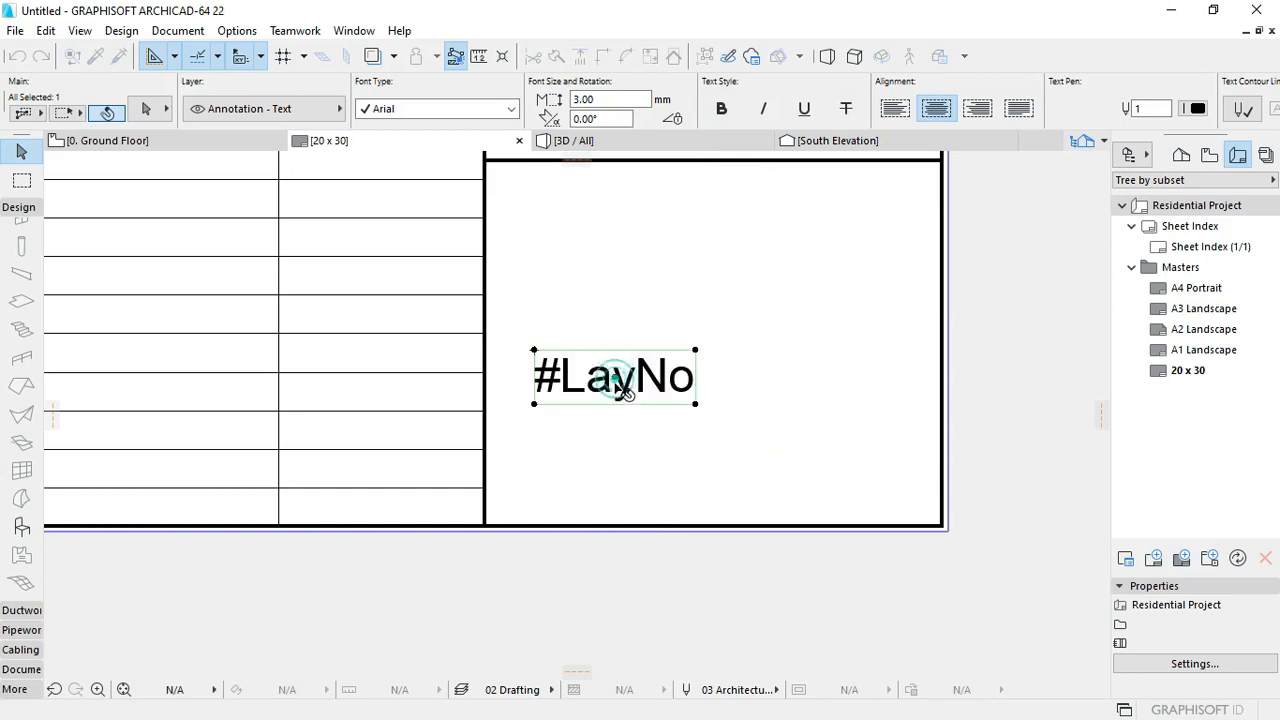
# Step: Try to add the text SHEET NO above the Layout Number autotext
pyautogui.scroll(-3, 620, 290)
pyautogui.click(573, 372)
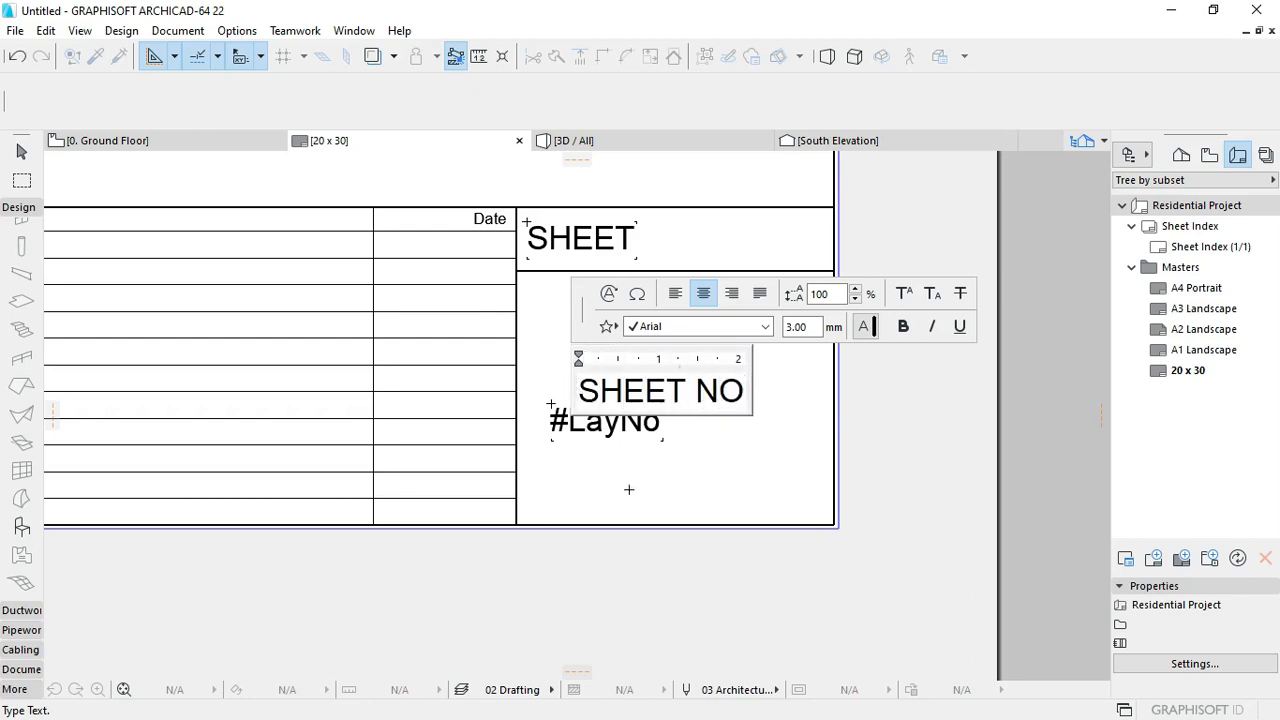
pyautogui.click(737, 457)
# Step: Move the Layout Number autotext to the upper middle of the large cell and make it bold
pyautogui.click(594, 423)
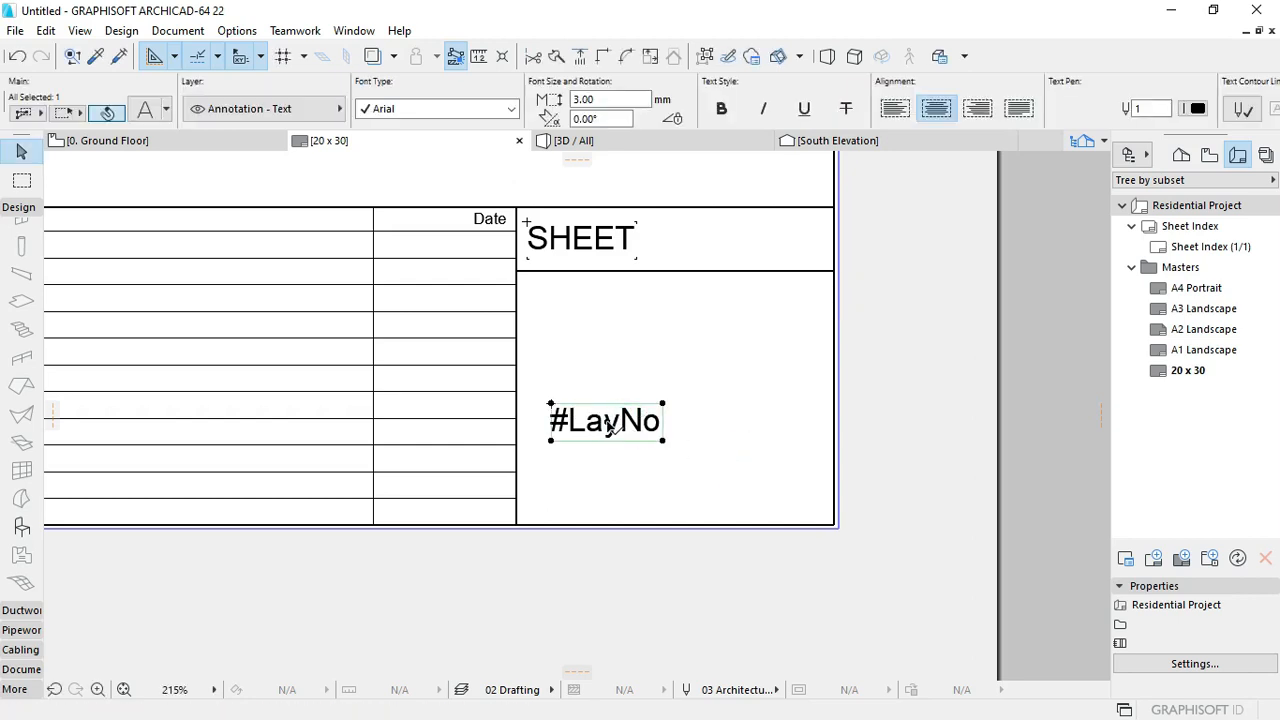
pyautogui.click(608, 420)
pyautogui.click(680, 320)
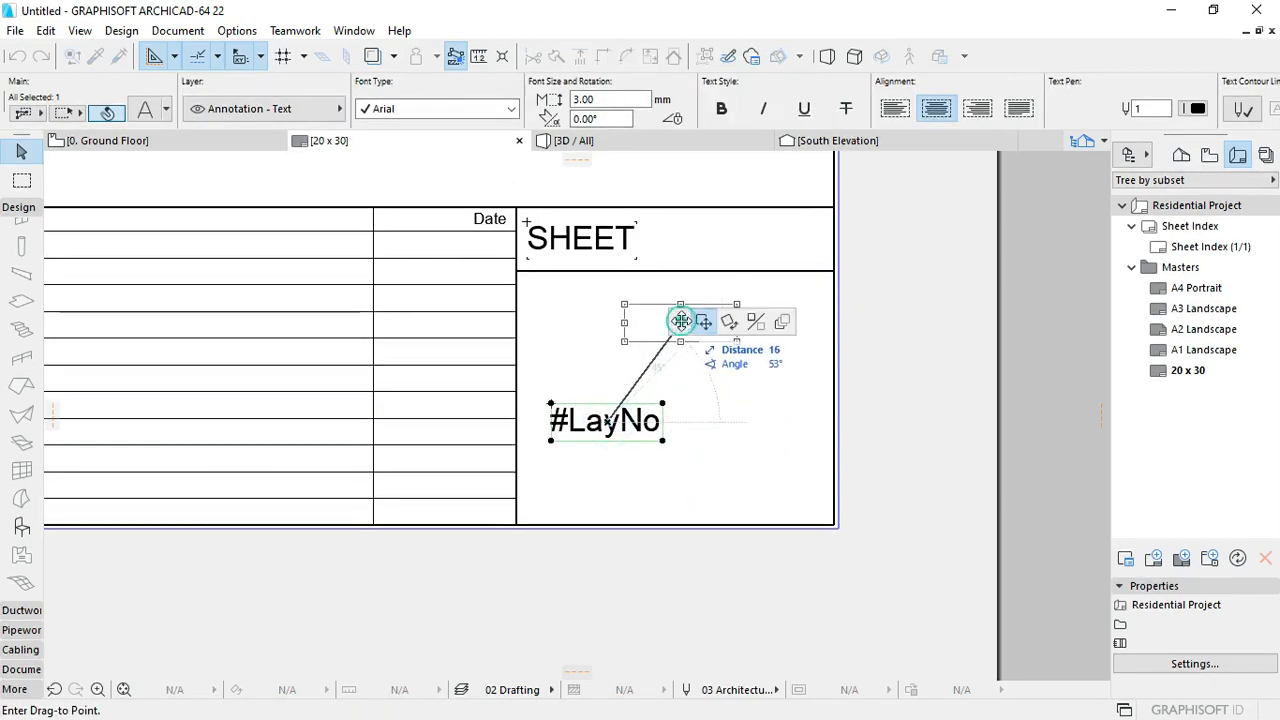
pyautogui.click(609, 423)
pyautogui.moveTo(671, 366); pyautogui.dragTo(652, 442, button='middle')
pyautogui.click(654, 404)
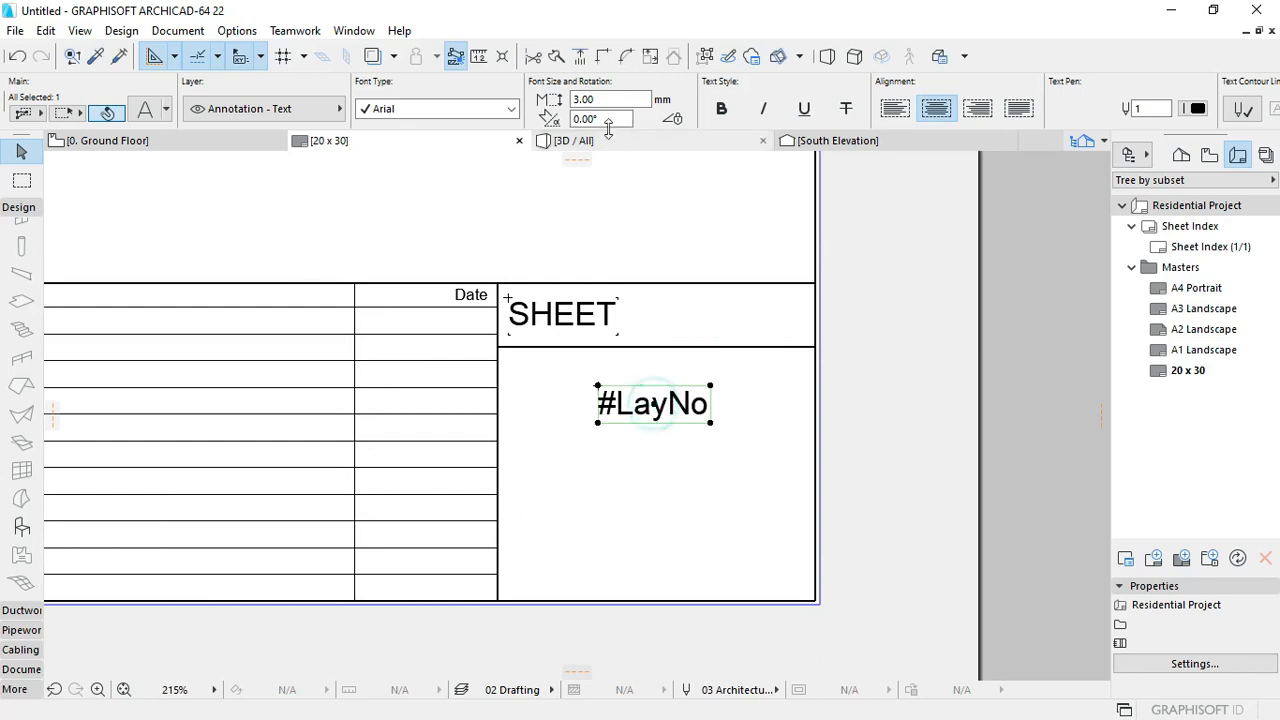
pyautogui.click(721, 108)
# Step: Copy the divider line under SHEET and place the copy below the layout number, 17 mm above the title block's bottom edge
pyautogui.click(640, 338)
pyautogui.click(635, 347)
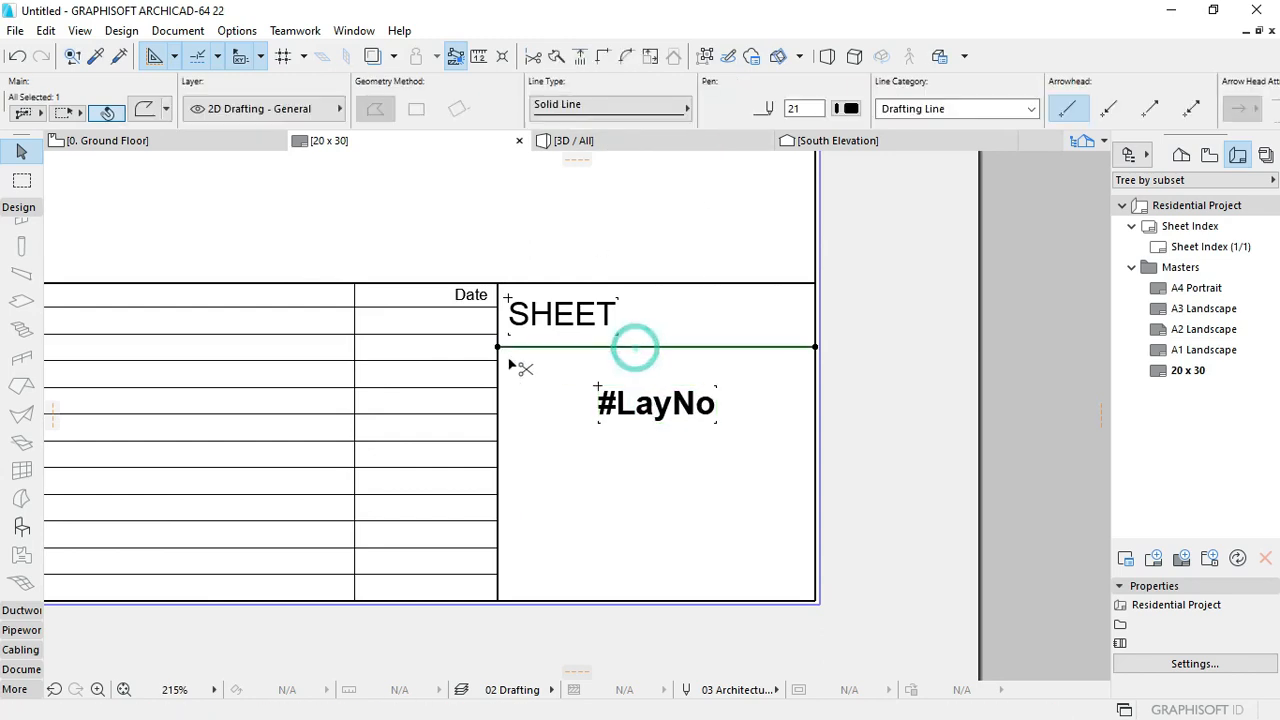
pyautogui.hotkey('ctrl', 'shift', 'd')
pyautogui.click(497, 347)
pyautogui.click(497, 601)
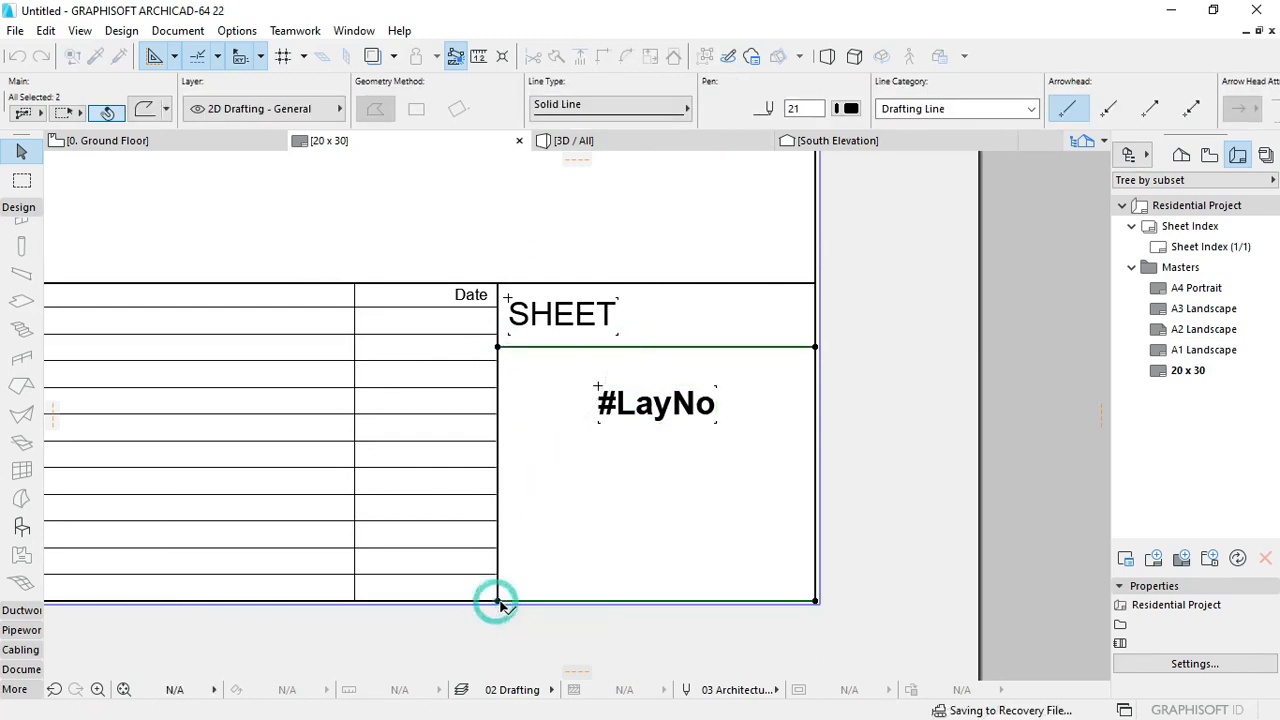
pyautogui.hotkey('ctrl', 'd')
pyautogui.click(498, 601)
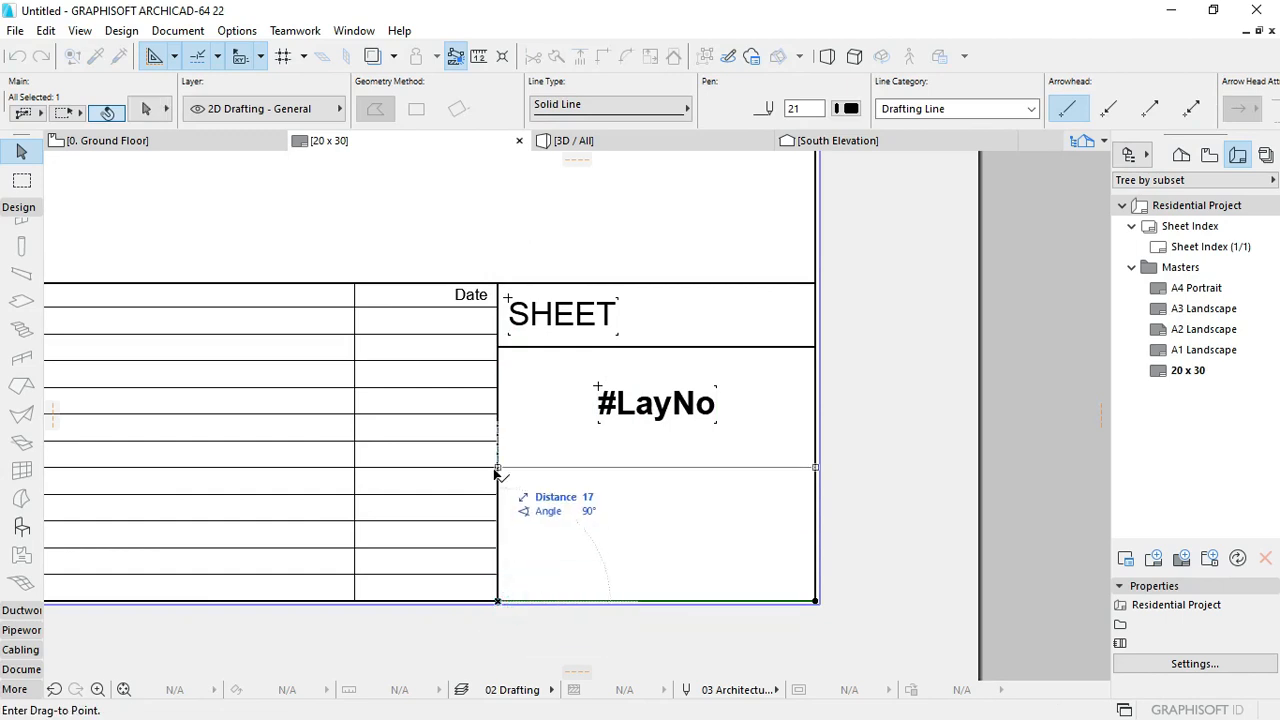
pyautogui.click(497, 467)
# Step: Copy the SHEET text into the new lower cell and change the copy to REV NUMBER
pyautogui.click(651, 400)
pyautogui.click(588, 333)
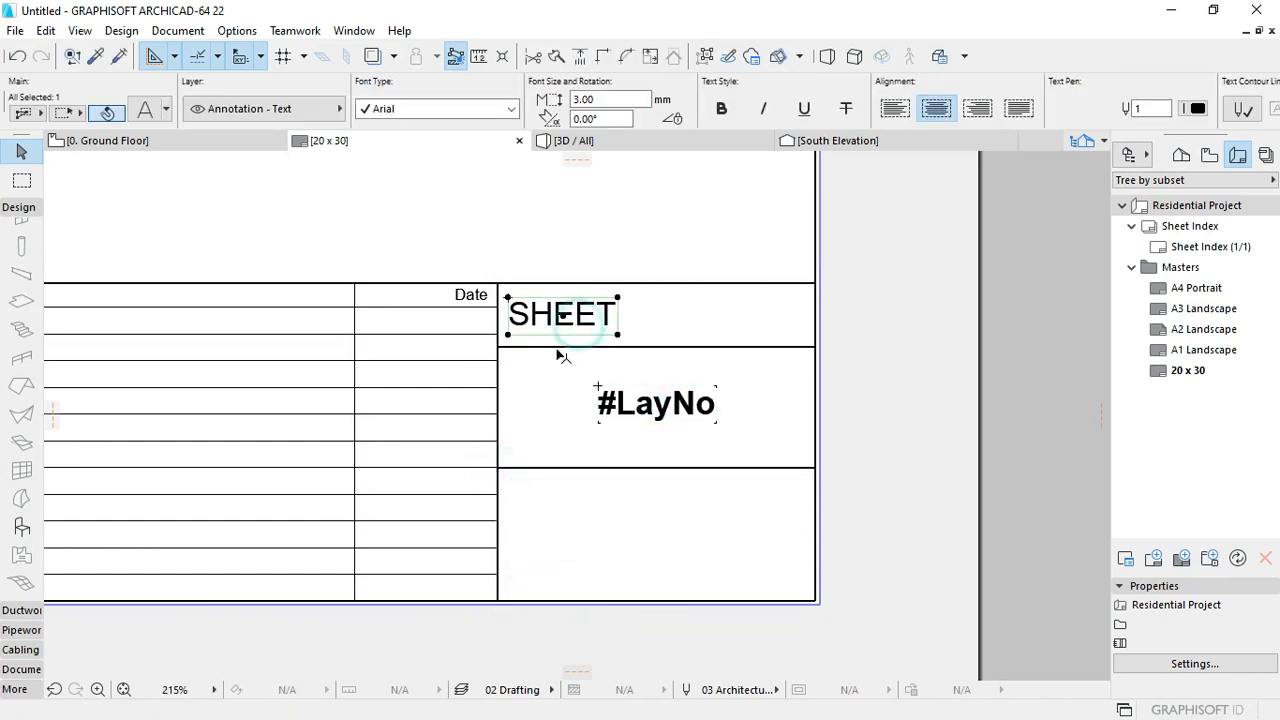
pyautogui.click(502, 355)
pyautogui.press('Escape')
pyautogui.click(499, 285)
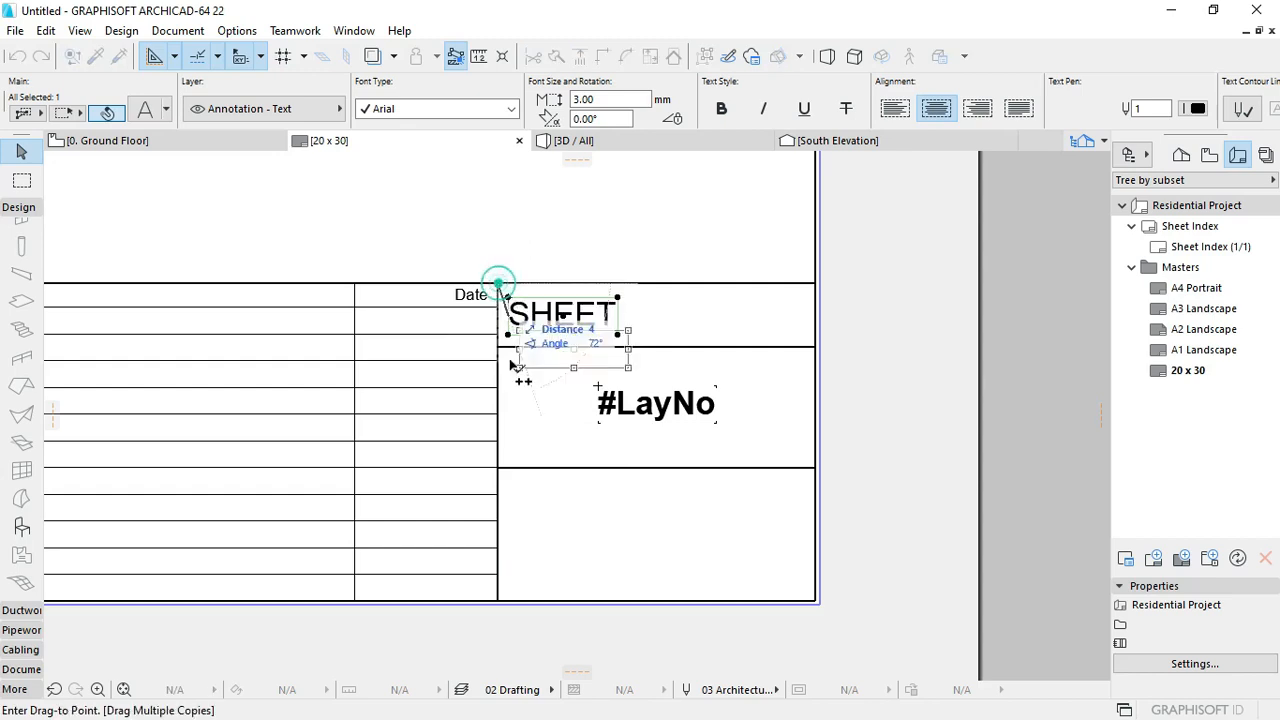
pyautogui.click(499, 467)
pyautogui.doubleClick(563, 503)
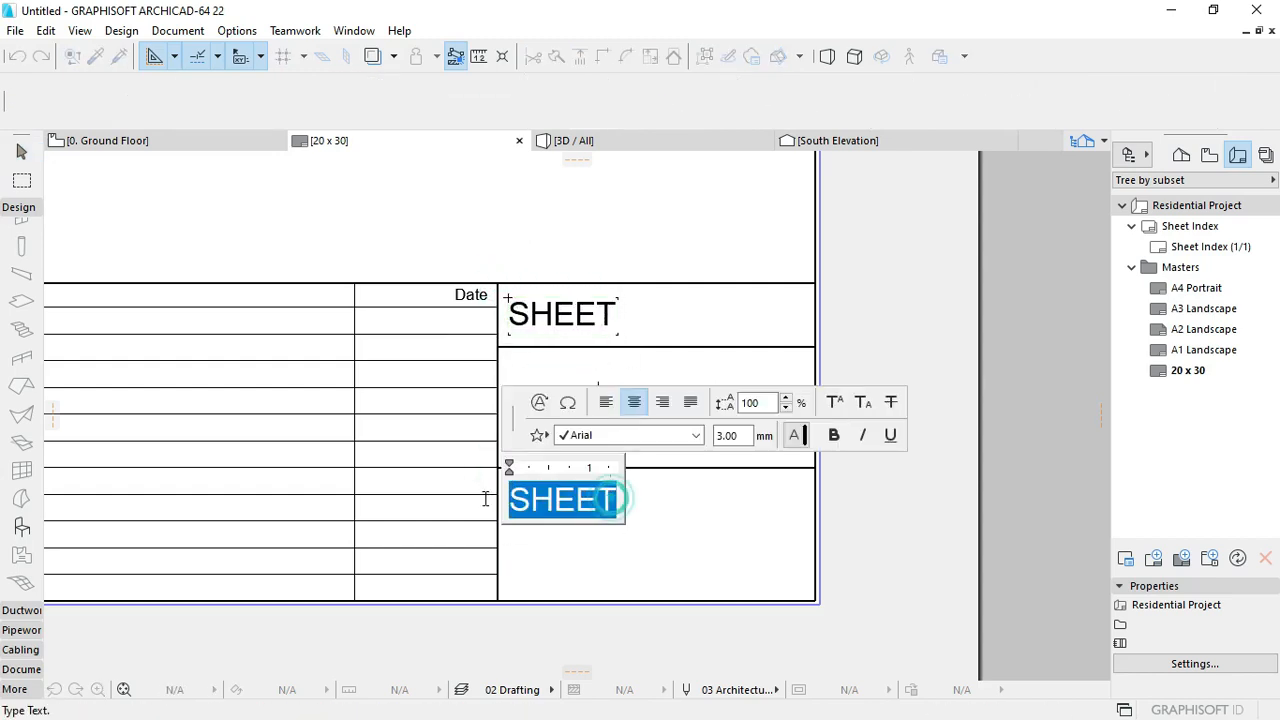
pyautogui.write('REV NUMBER')
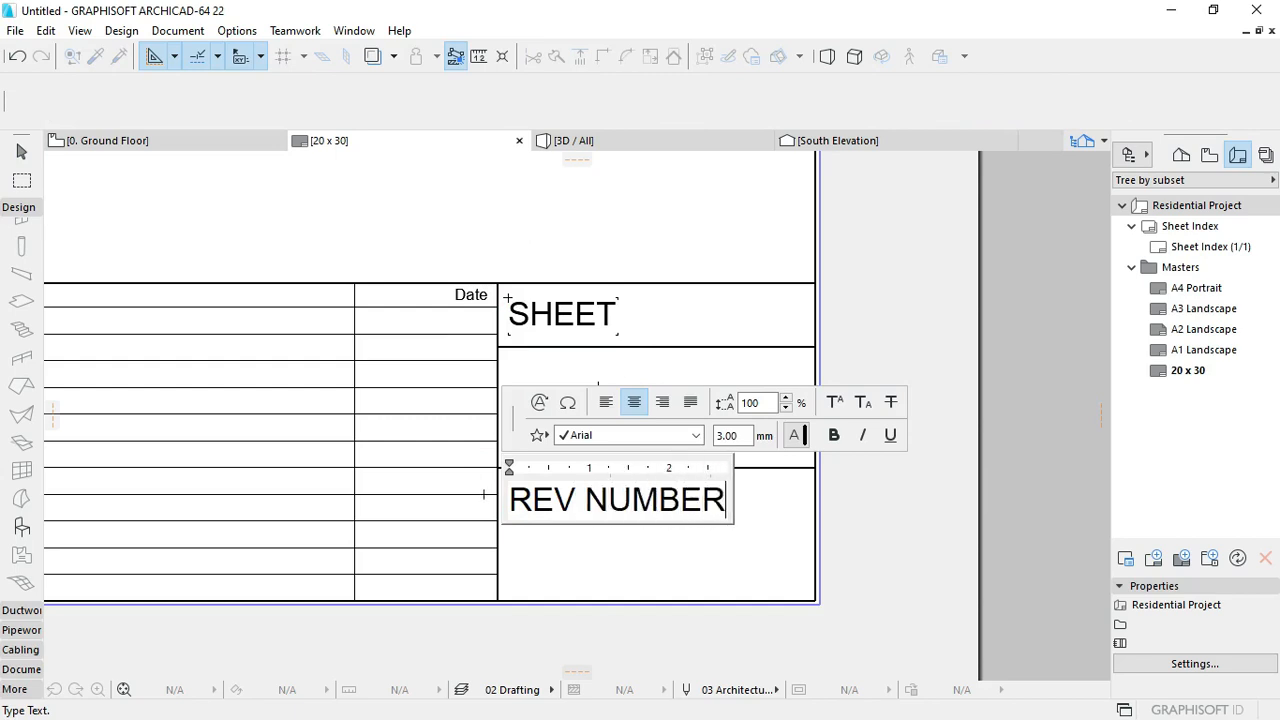
pyautogui.click(557, 625)
# Step: Copy the bold Layout Number autotext beneath REV NUMBER and replace its content with the Current Revision ID autotext
pyautogui.click(653, 412)
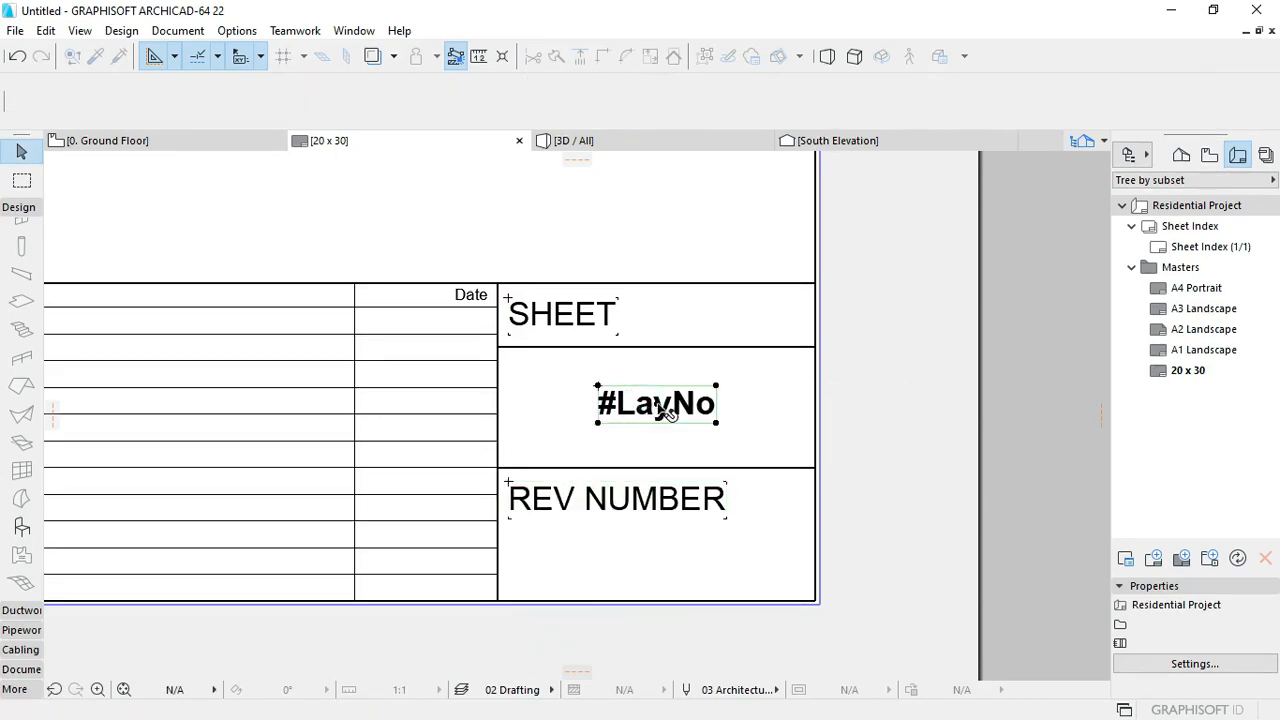
pyautogui.hotkey('ctrl', 'shift', 'd')
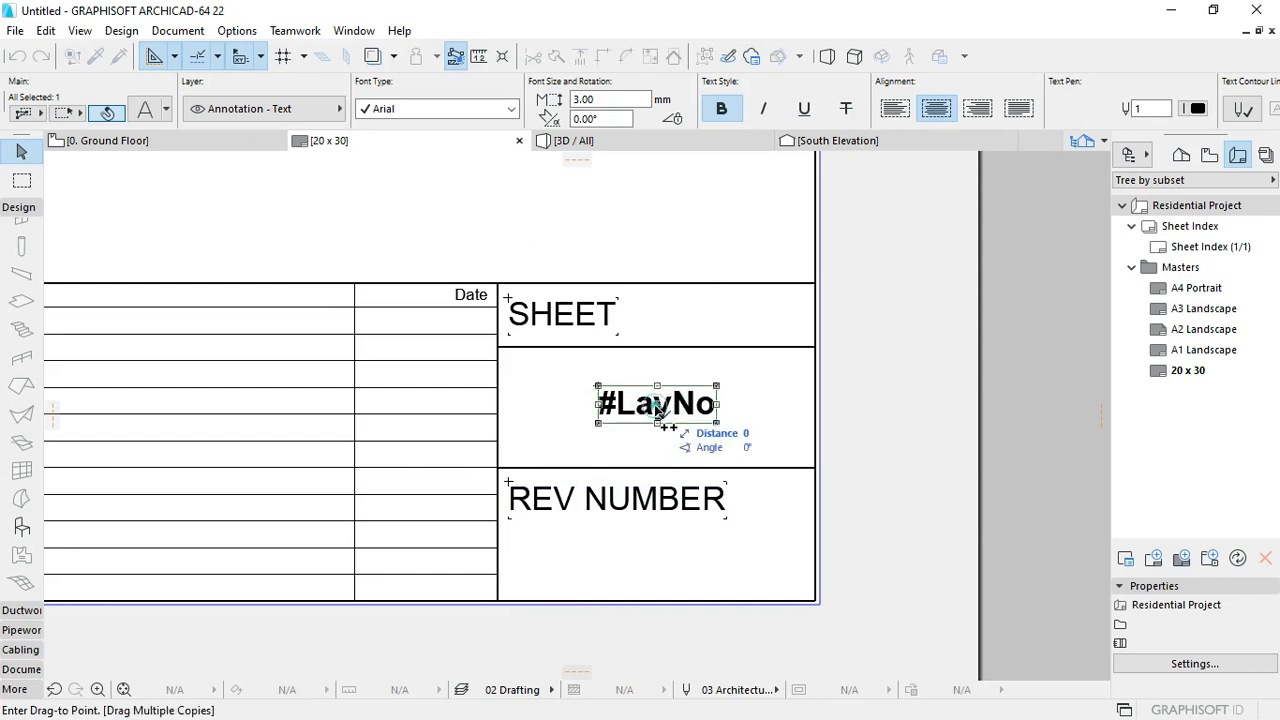
pyautogui.click(652, 553)
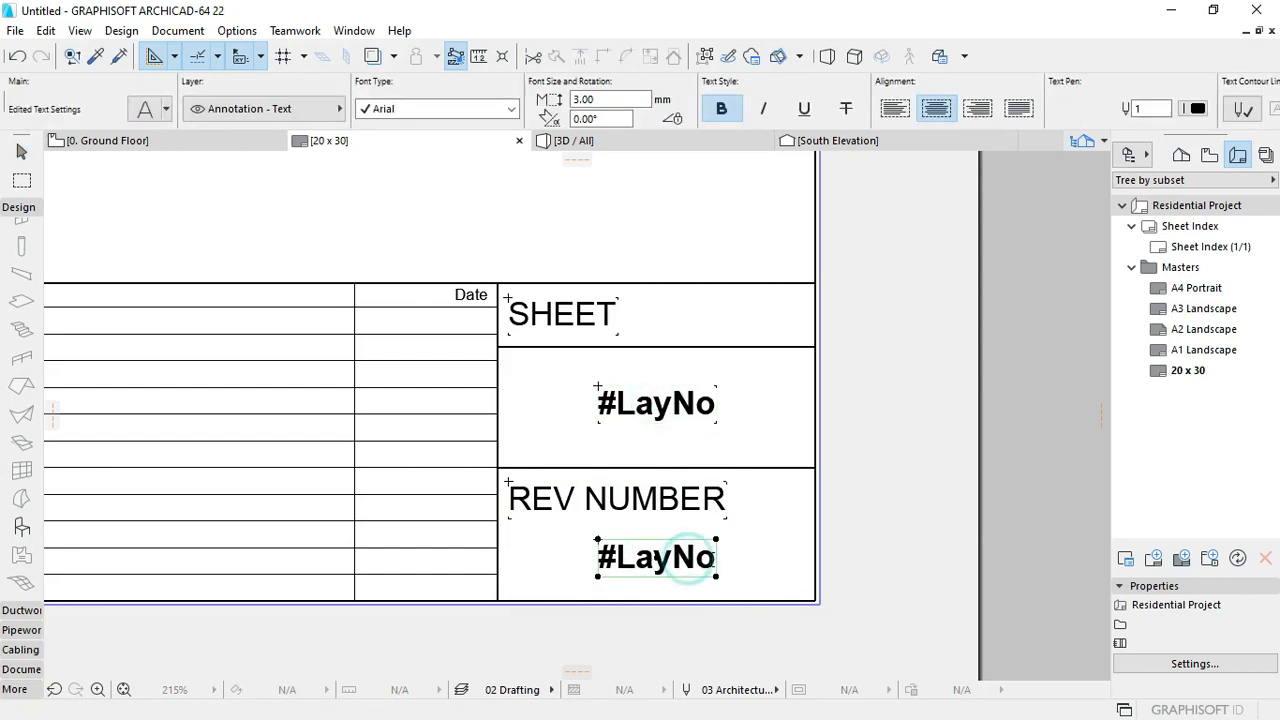
pyautogui.doubleClick(690, 566)
pyautogui.click(629, 462)
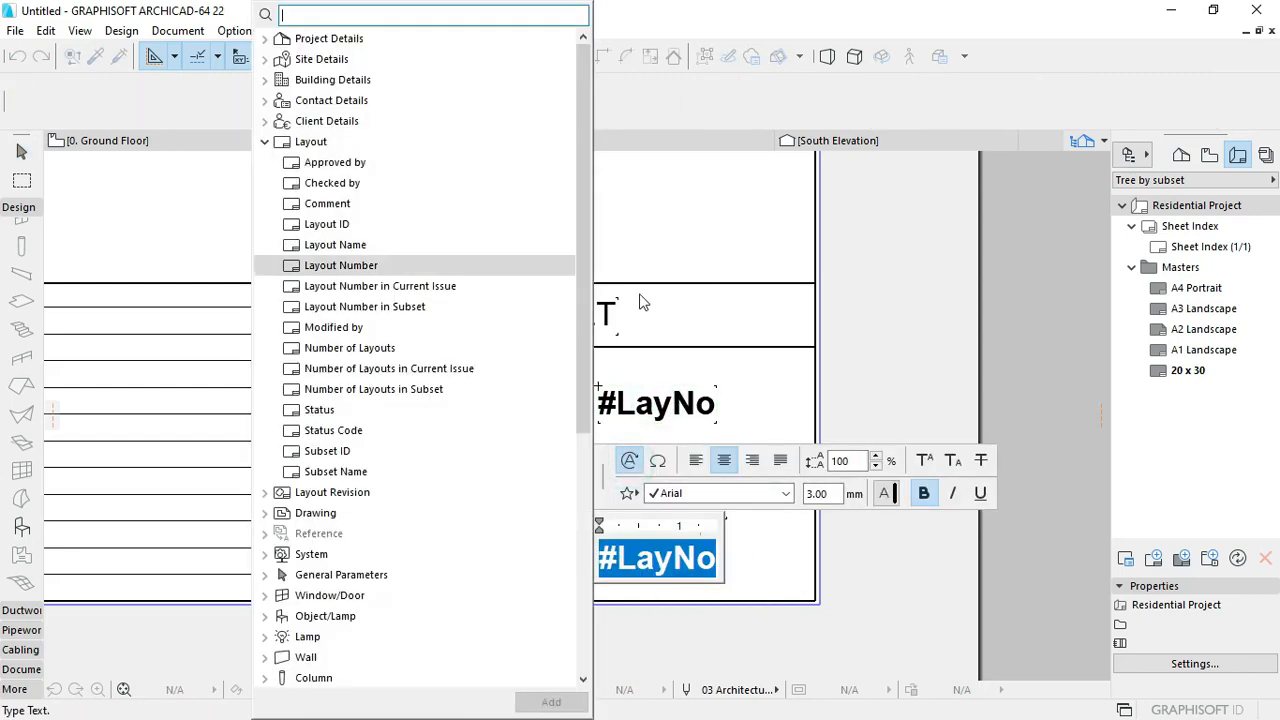
pyautogui.click(264, 142)
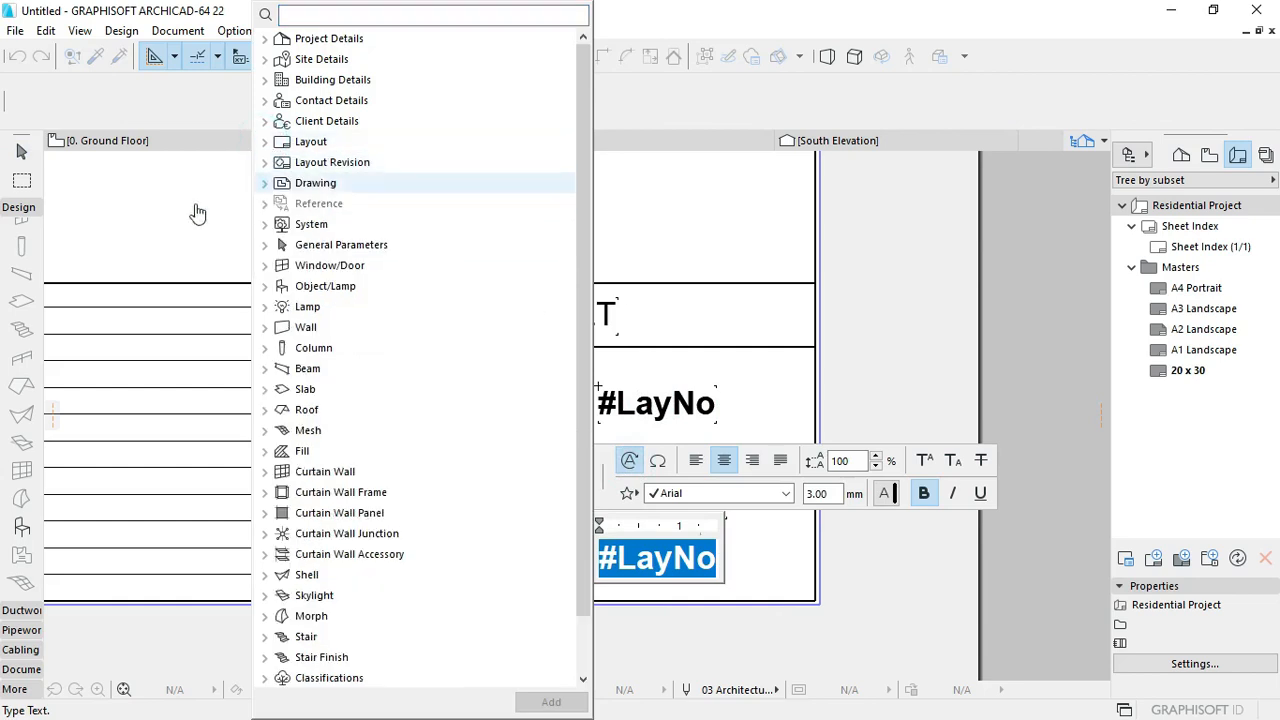
pyautogui.click(264, 162)
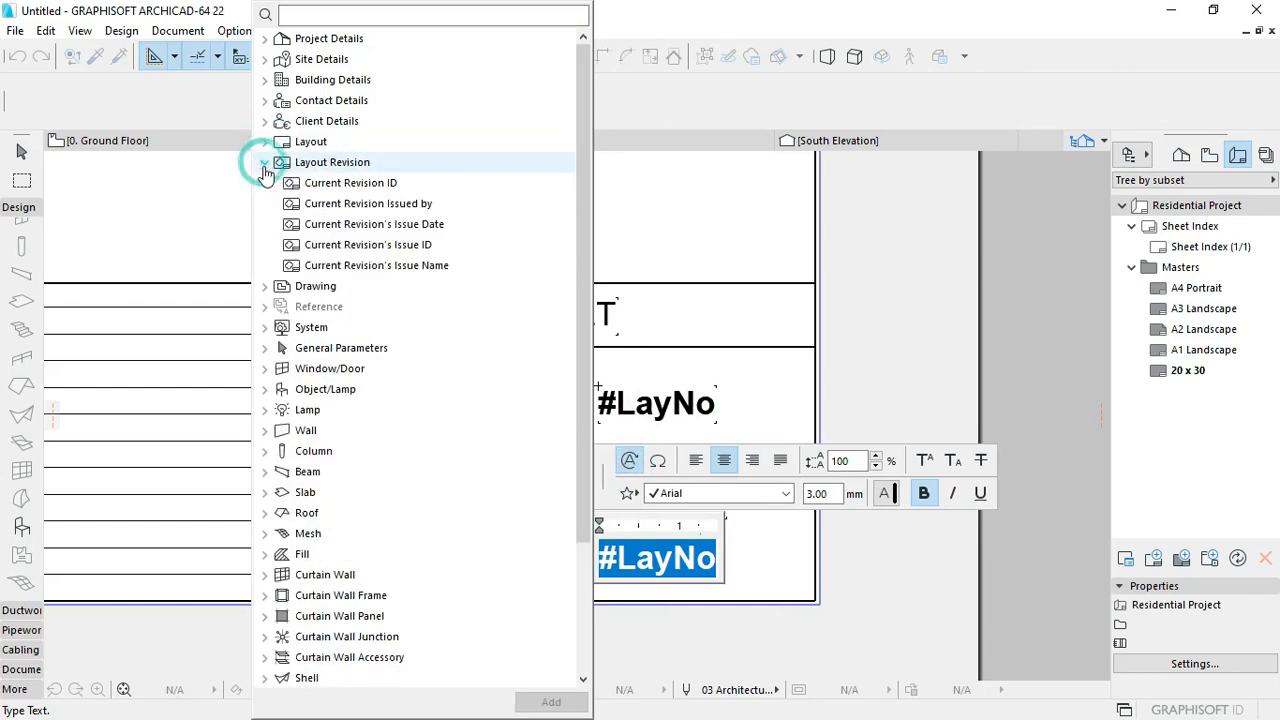
pyautogui.doubleClick(376, 186)
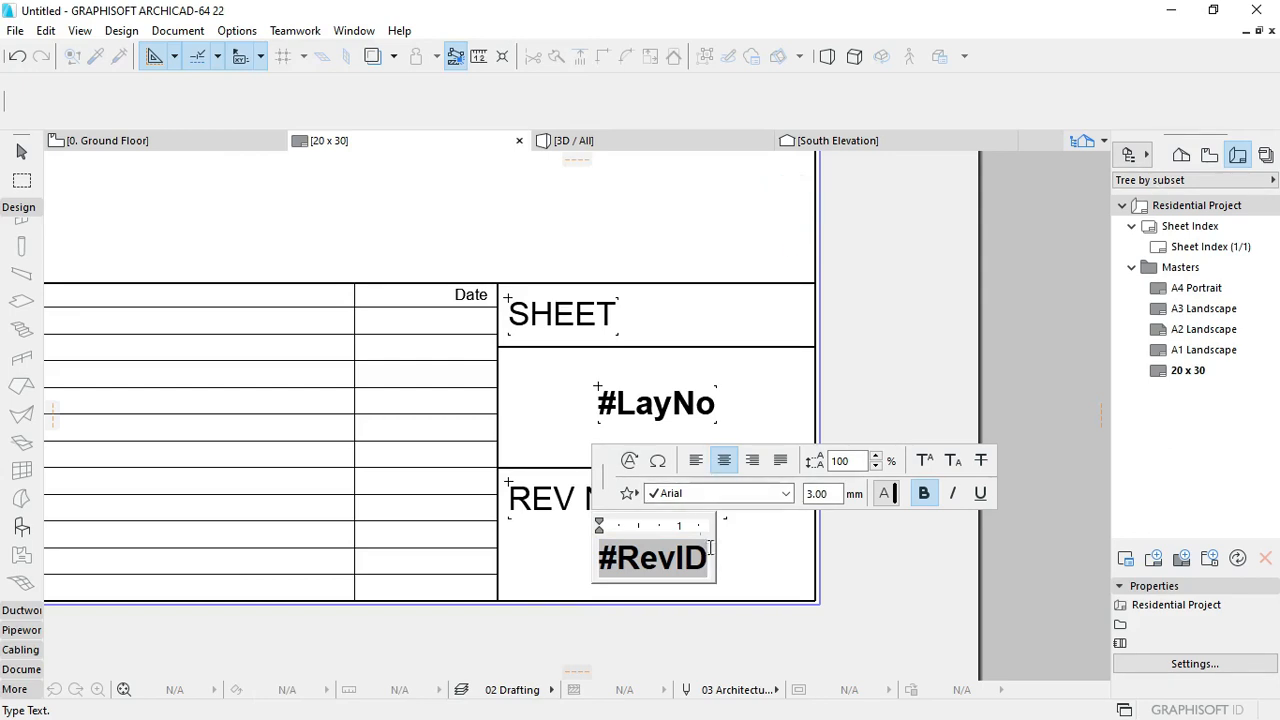
pyautogui.click(774, 561)
pyautogui.press('Escape')
# Step: Move the #RevID autotext straight up, directly beneath the REV NUMBER text
pyautogui.scroll(-3, 714, 366)
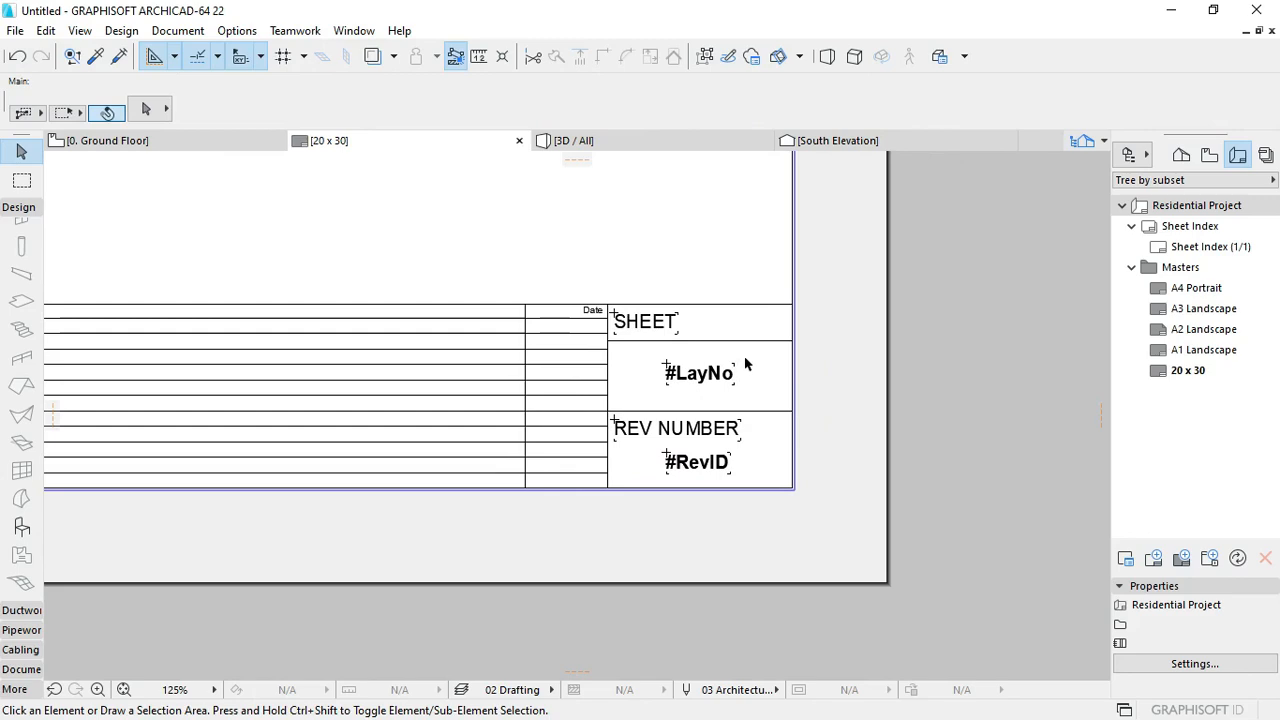
pyautogui.scroll(1, 829, 369)
pyautogui.scroll(-3, 629, 417)
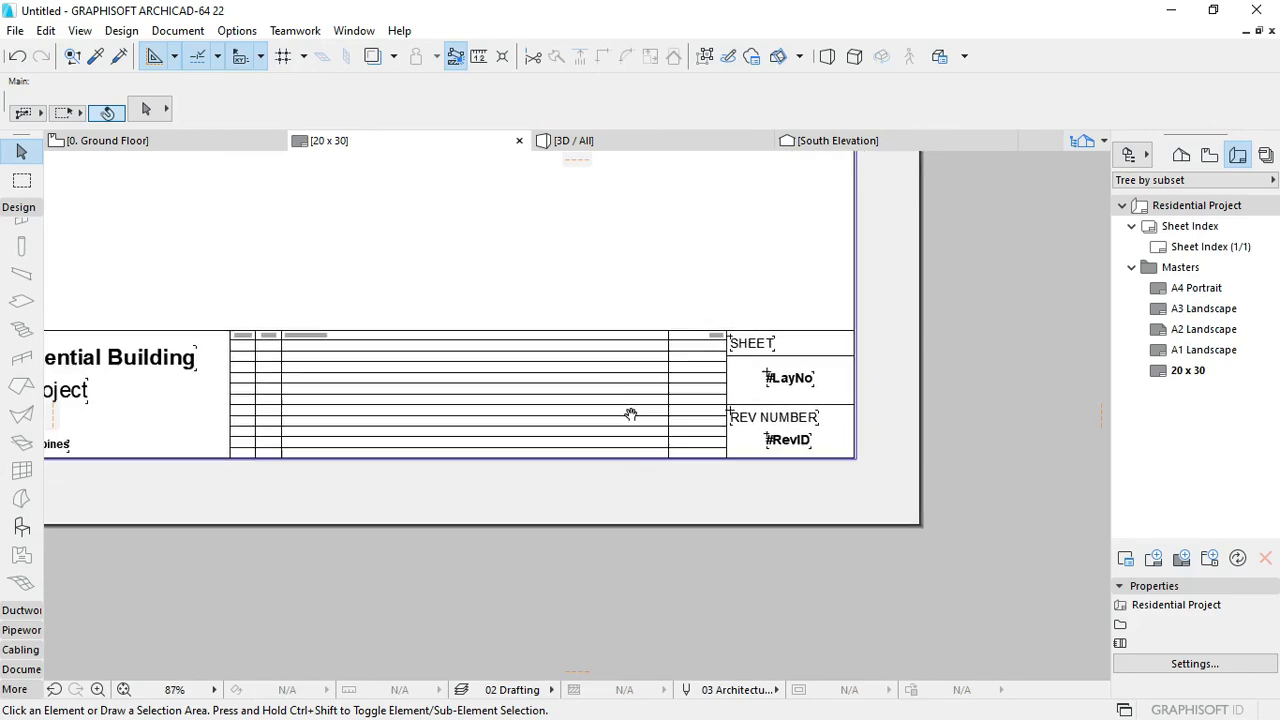
pyautogui.scroll(7, 851, 437)
pyautogui.moveTo(829, 433); pyautogui.dragTo(772, 425, button='middle')
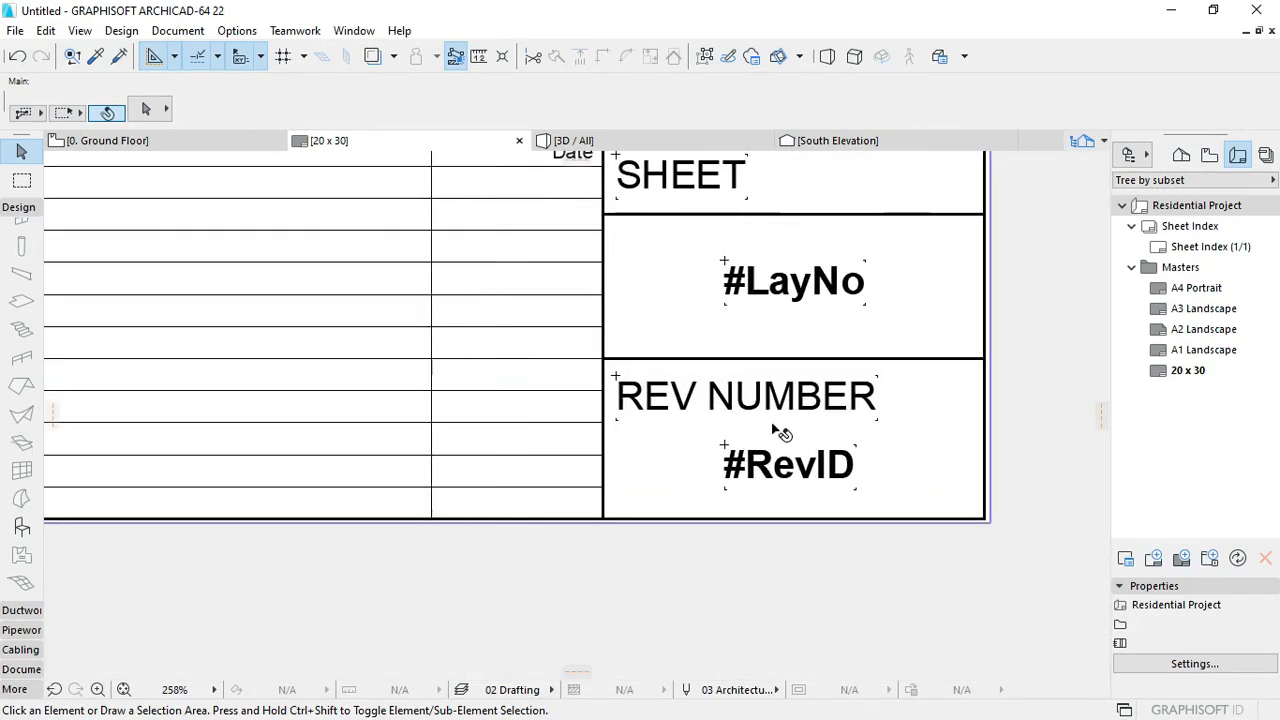
pyautogui.click(720, 391)
pyautogui.click(701, 359)
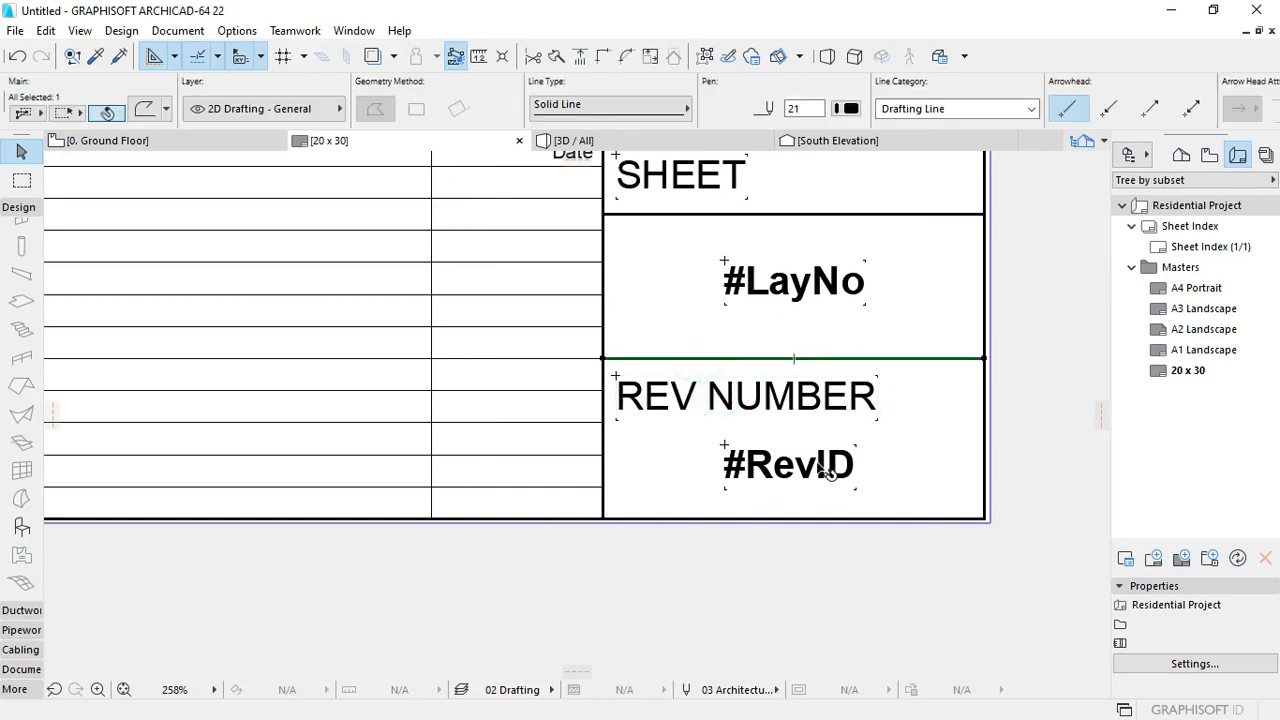
pyautogui.click(794, 478)
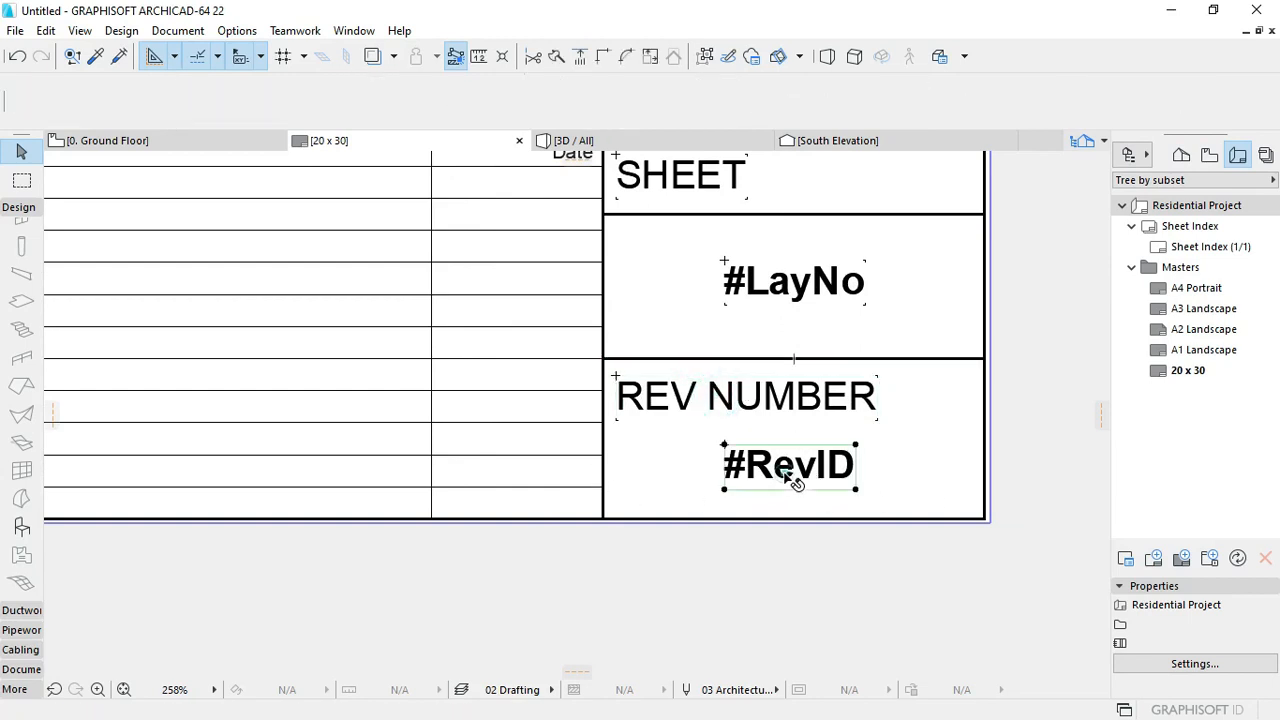
pyautogui.moveTo(790, 463); pyautogui.dragTo(790, 441)
pyautogui.press('Escape')
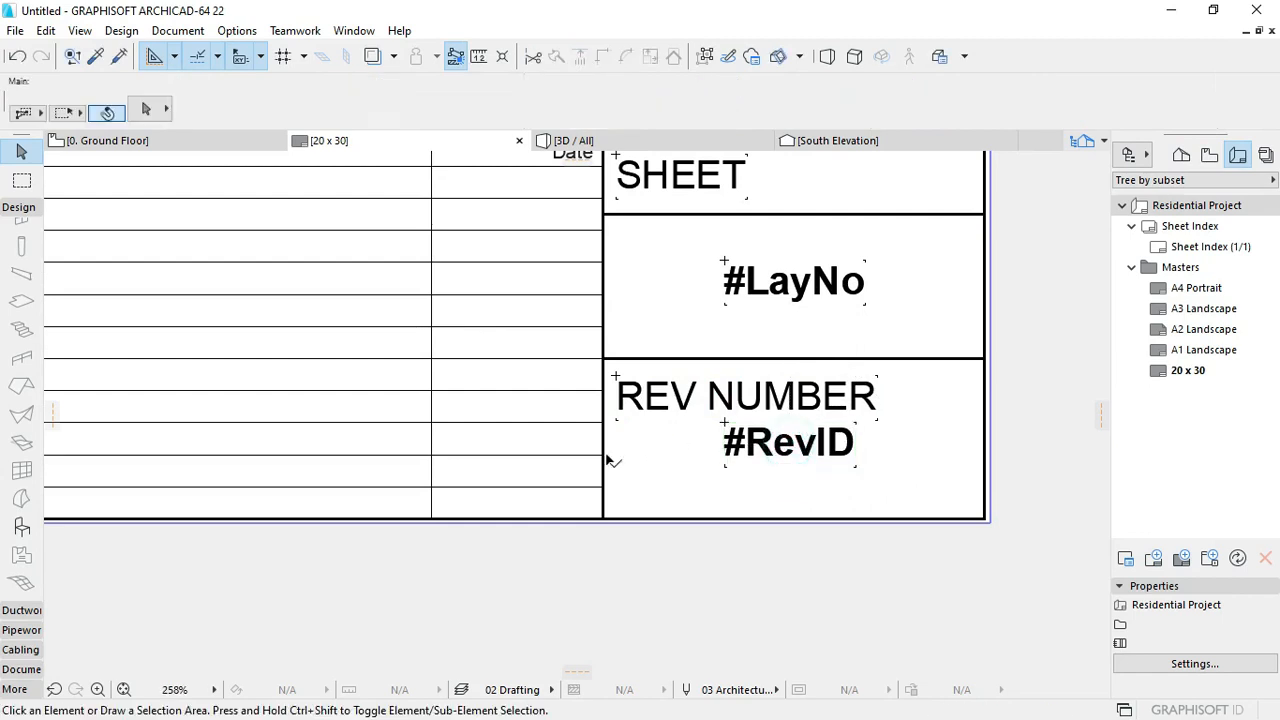
# Step: Copy the divider line above REV NUMBER down to the lowest row line of the revision table
pyautogui.click(605, 359)
pyautogui.hotkey('ctrl', 'alt', 'd')
pyautogui.click(603, 358)
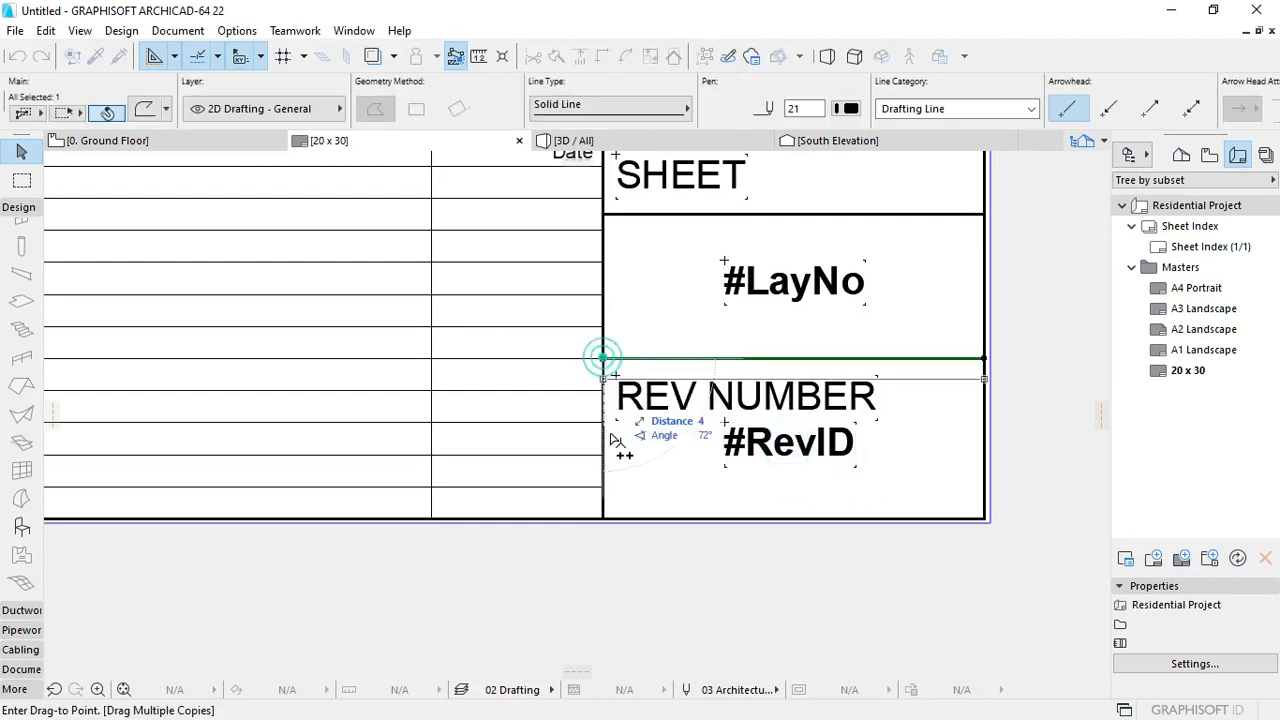
pyautogui.doubleClick(603, 487)
pyautogui.press('Escape')
# Step: Centre the REV NUMBER text horizontally in its cell by aligning it to the divider line's midpoint
pyautogui.click(668, 390)
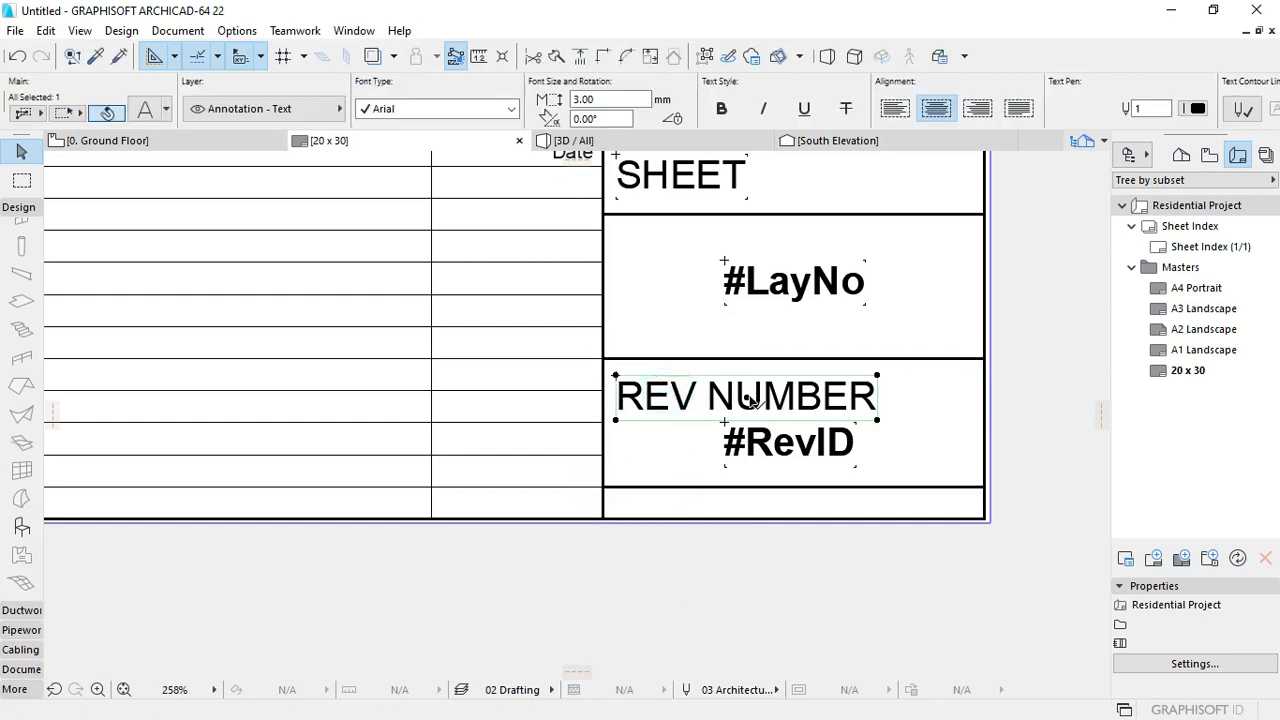
pyautogui.click(748, 400)
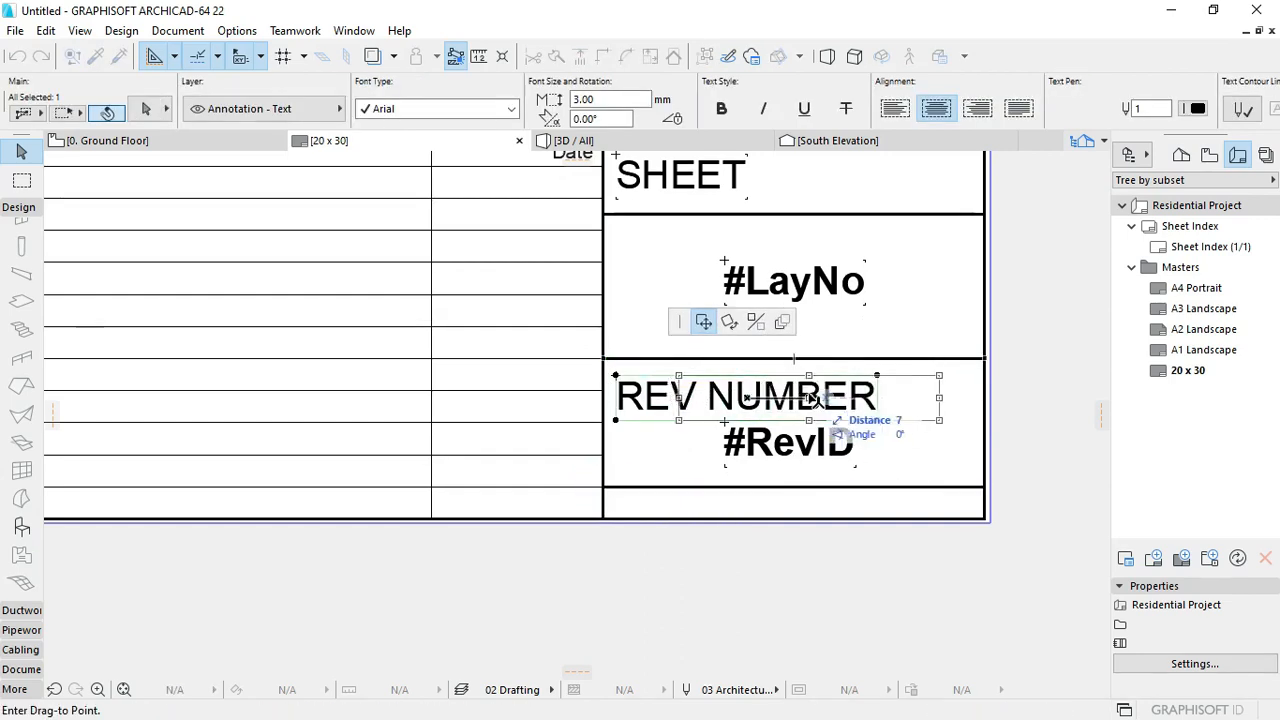
pyautogui.click(794, 358)
pyautogui.moveTo(814, 282); pyautogui.dragTo(781, 359, button='middle')
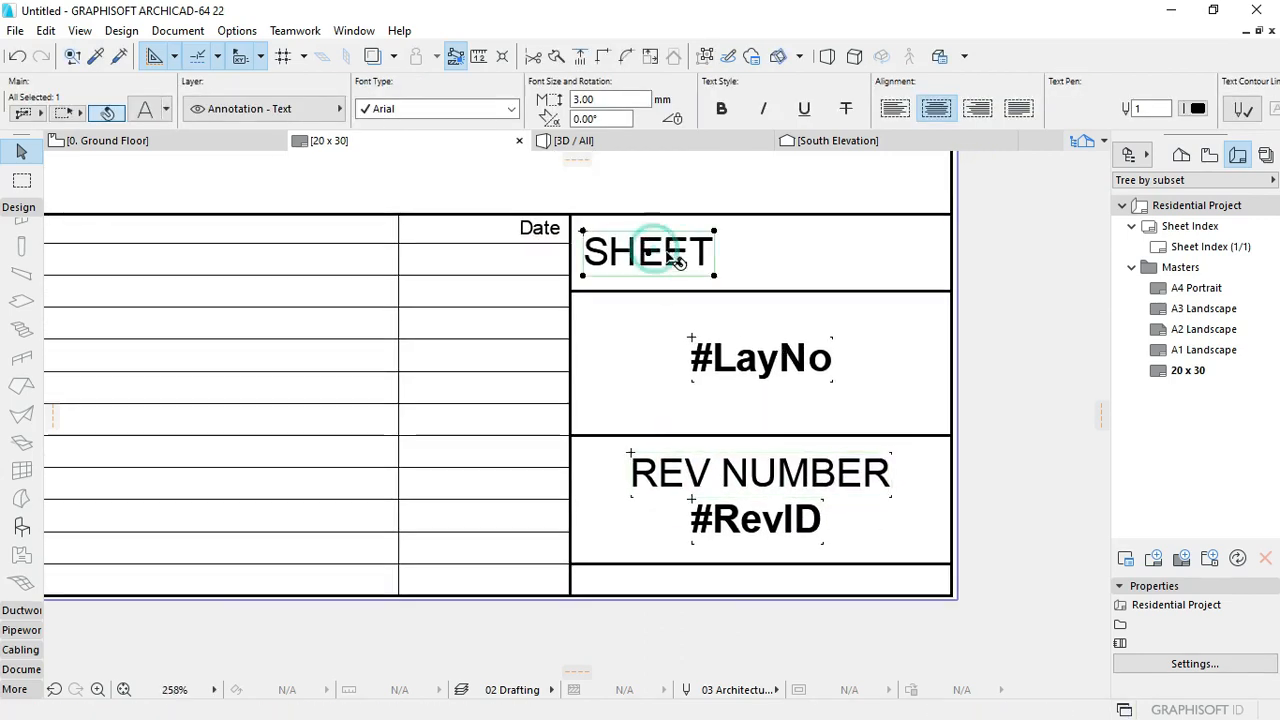
# Step: Change the SHEET text to SHEET NUMBER and centre it in its cell by aligning it to the divider line's midpoint
pyautogui.doubleClick(705, 252)
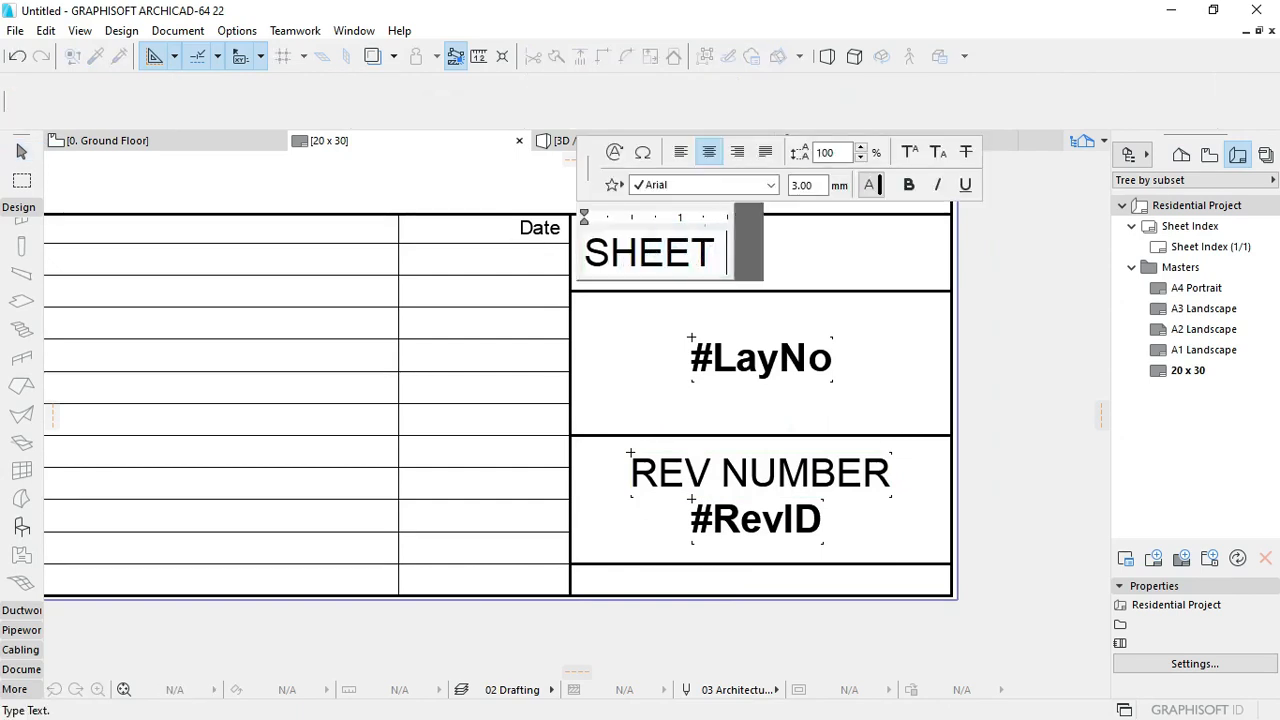
pyautogui.write('NUMBER')
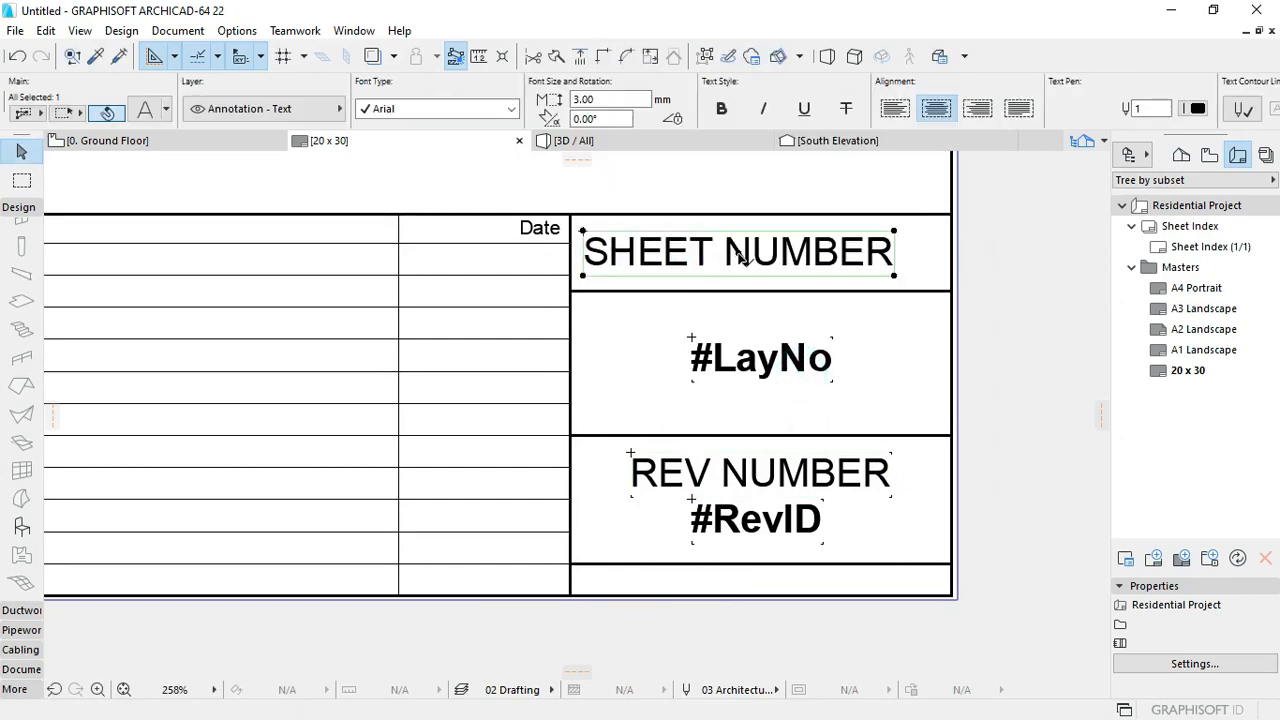
pyautogui.click(737, 251)
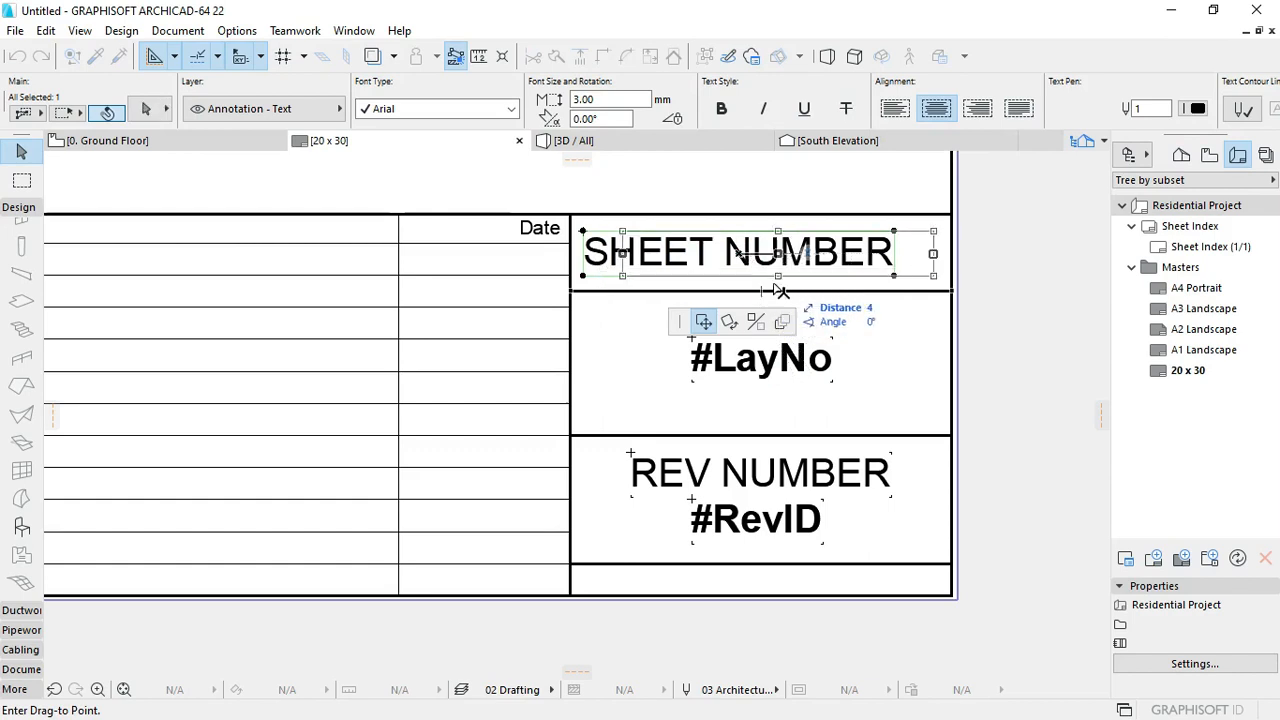
pyautogui.click(757, 290)
# Step: Move the #RevID autotext slightly down to leave a small gap beneath REV NUMBER
pyautogui.click(664, 467)
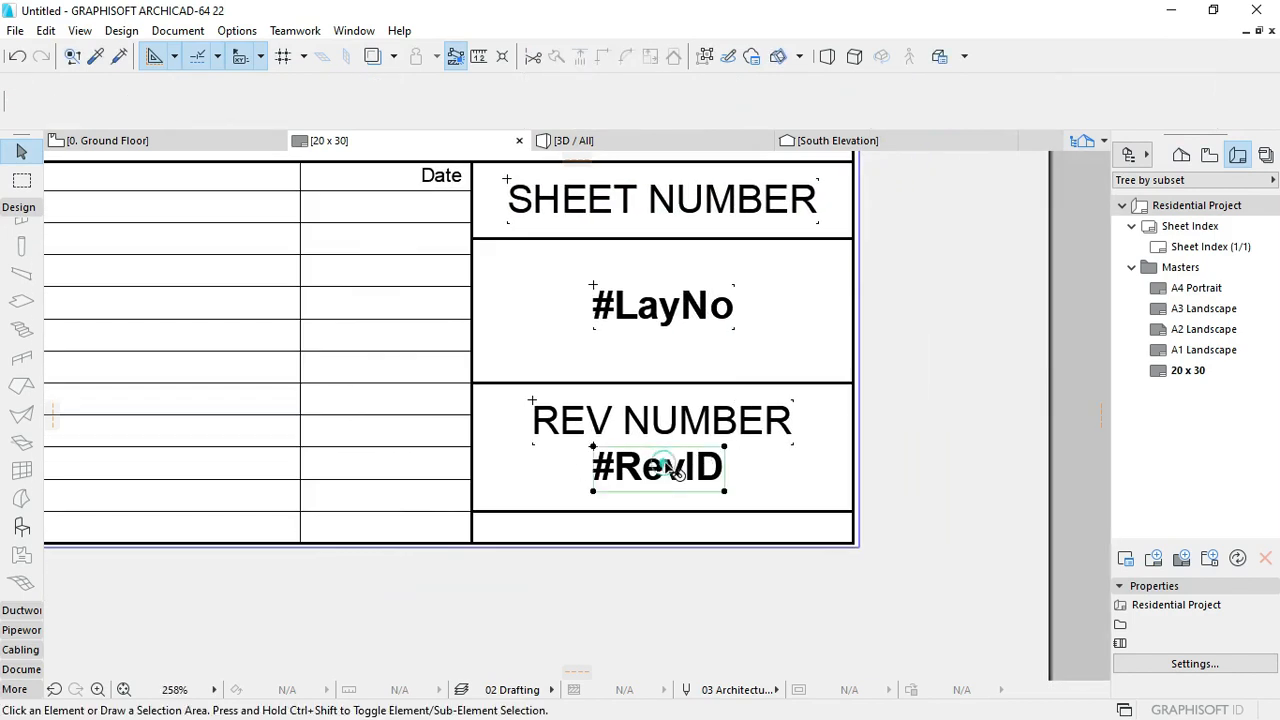
pyautogui.click(661, 469)
pyautogui.click(661, 492)
pyautogui.click(663, 416)
pyautogui.click(665, 490)
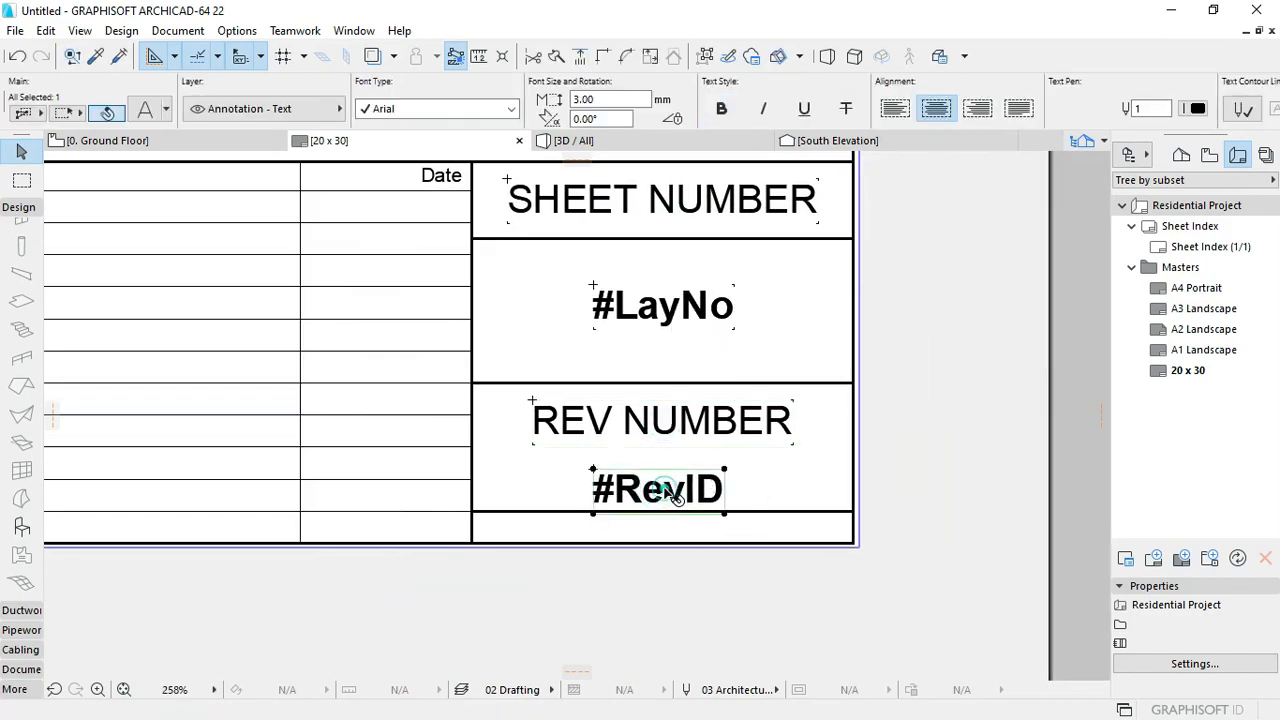
pyautogui.moveTo(662, 494); pyautogui.dragTo(662, 484)
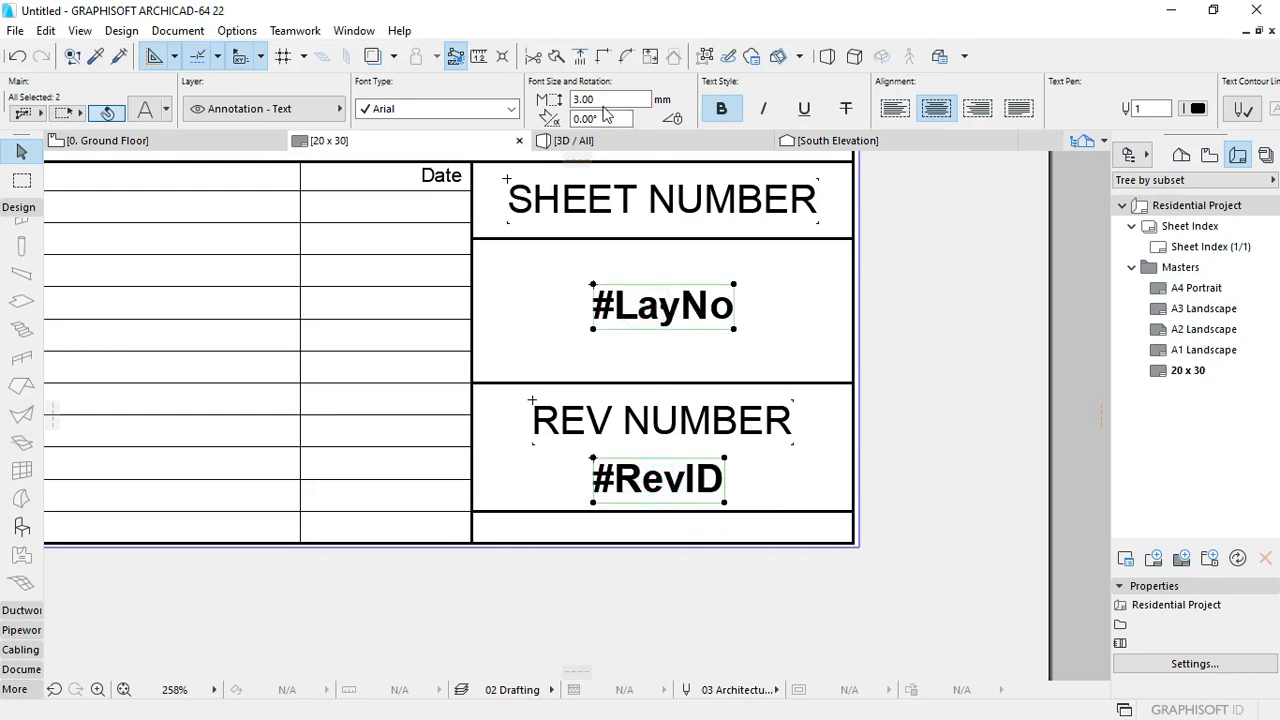
# Step: Set the #LayNo and #RevID autotexts to 5 mm text height and recentre #RevID beneath REV NUMBER
pyautogui.press('Return')
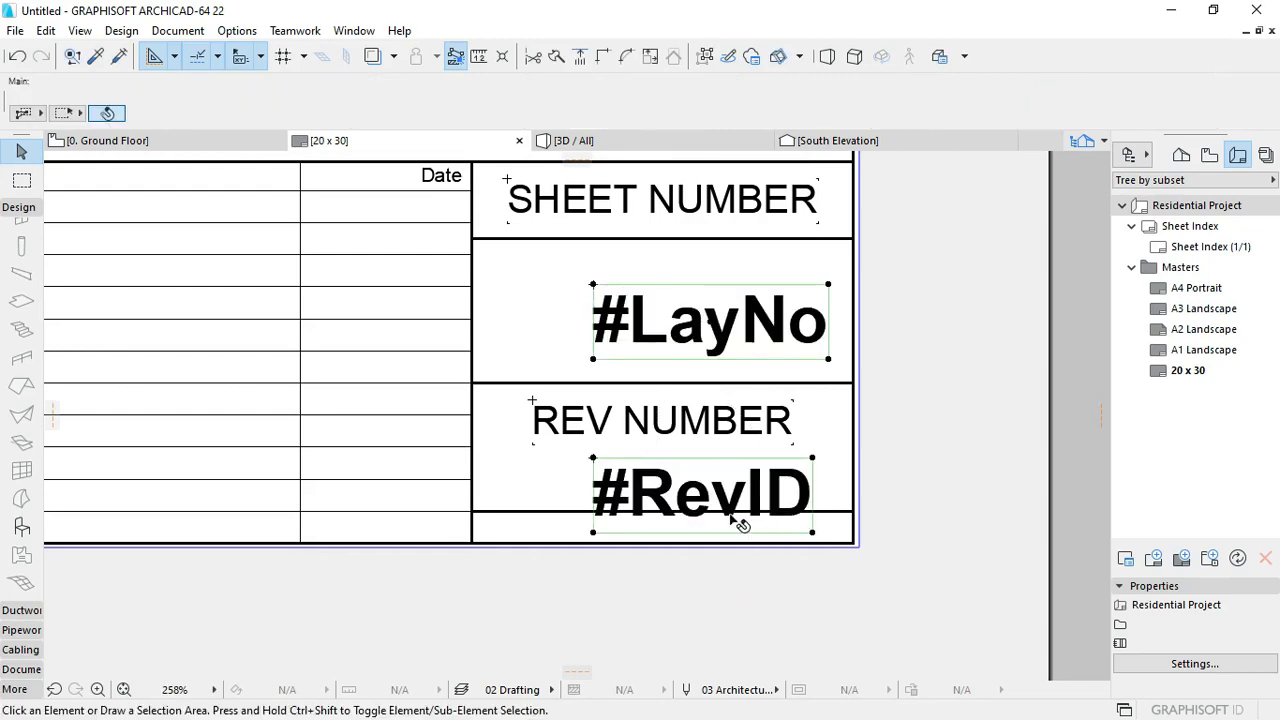
pyautogui.click(720, 506)
pyautogui.click(700, 495)
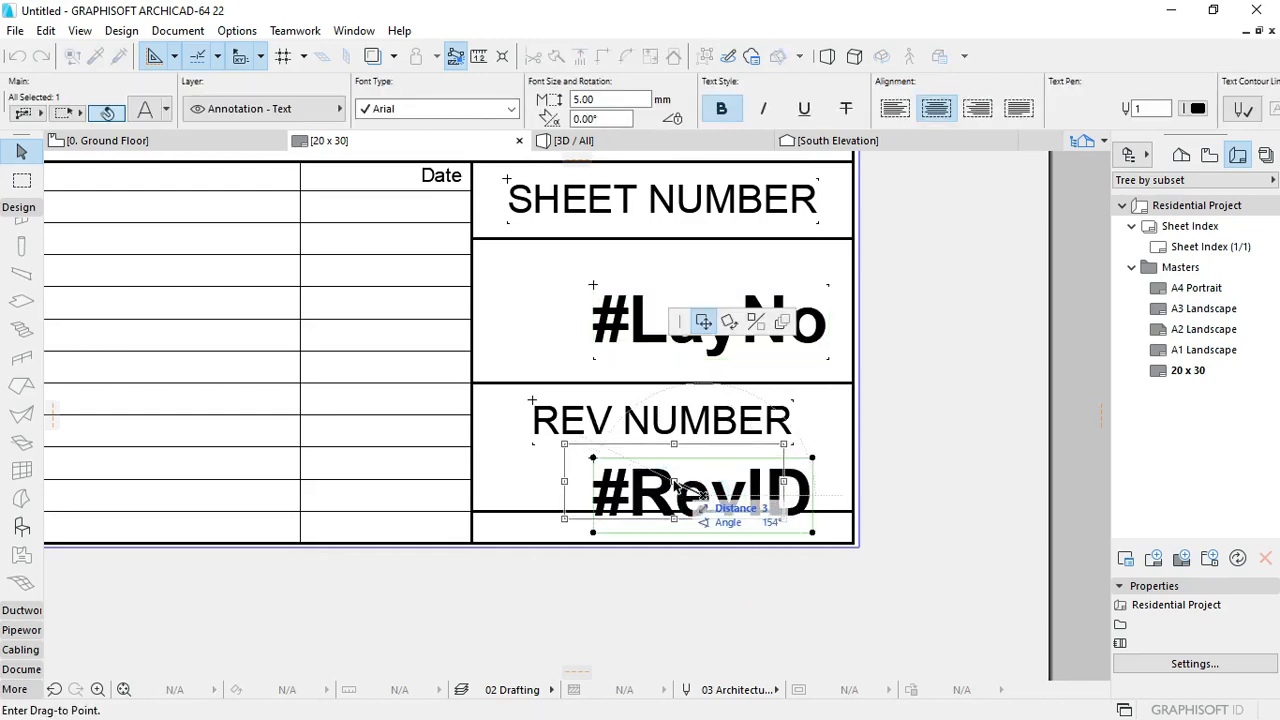
pyautogui.click(674, 481)
pyautogui.click(784, 518)
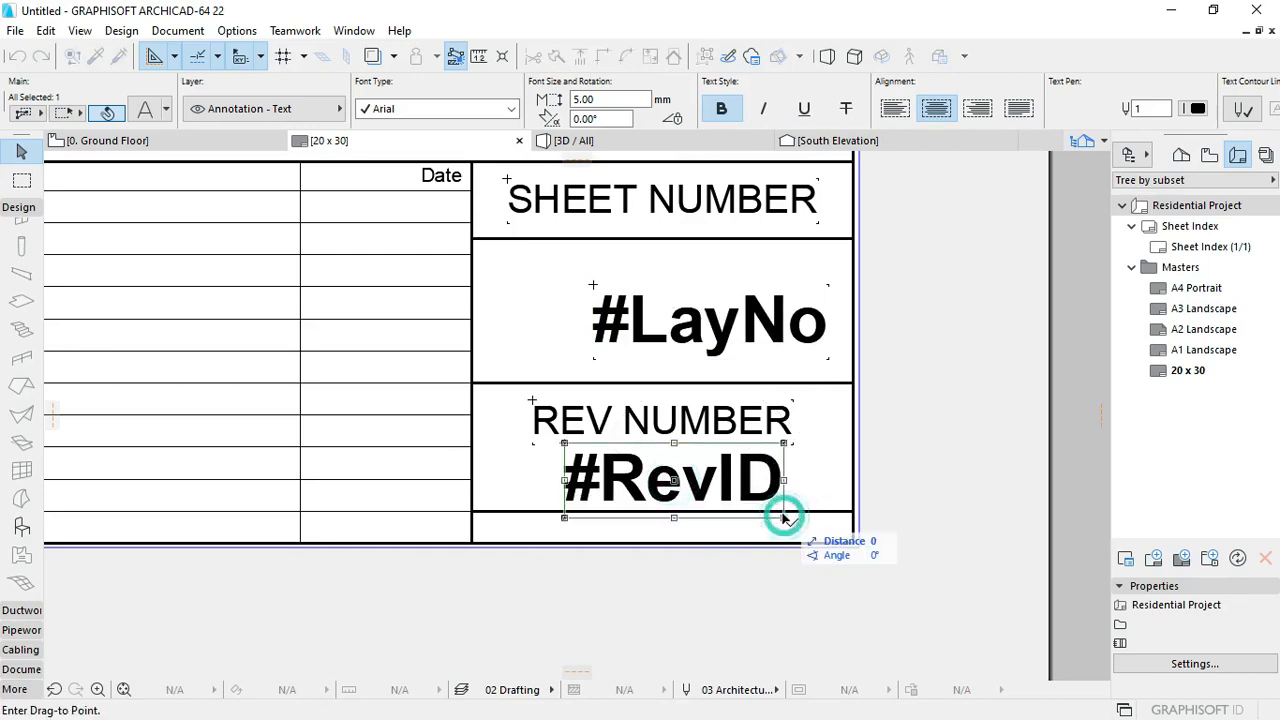
pyautogui.press('Escape')
# Step: Move the REV NUMBER text straight up, closer to the upper divider line of its cell
pyautogui.click(757, 419)
pyautogui.click(793, 400)
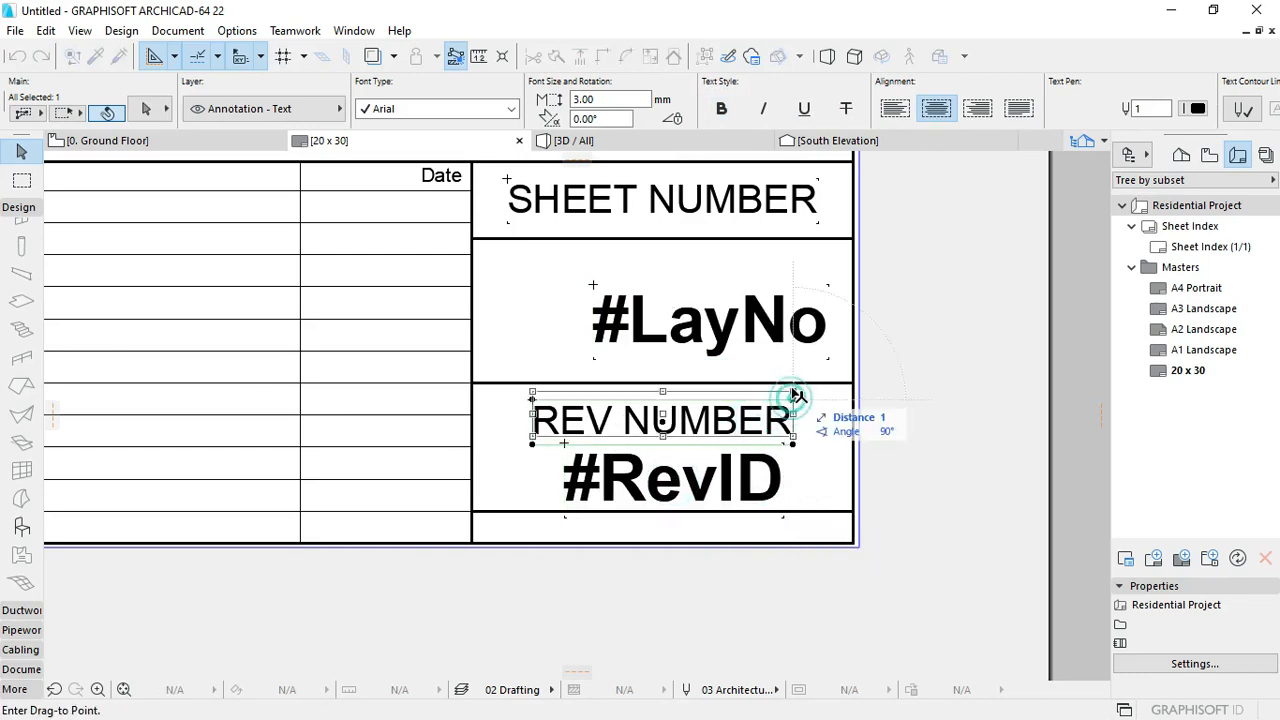
pyautogui.click(792, 388)
pyautogui.hotkey('ctrl', 'd')
pyautogui.click(777, 467)
pyautogui.press('Escape')
# Step: Move the #RevID autotext slightly up so its lower edge rests on the divider line beneath it
pyautogui.click(773, 491)
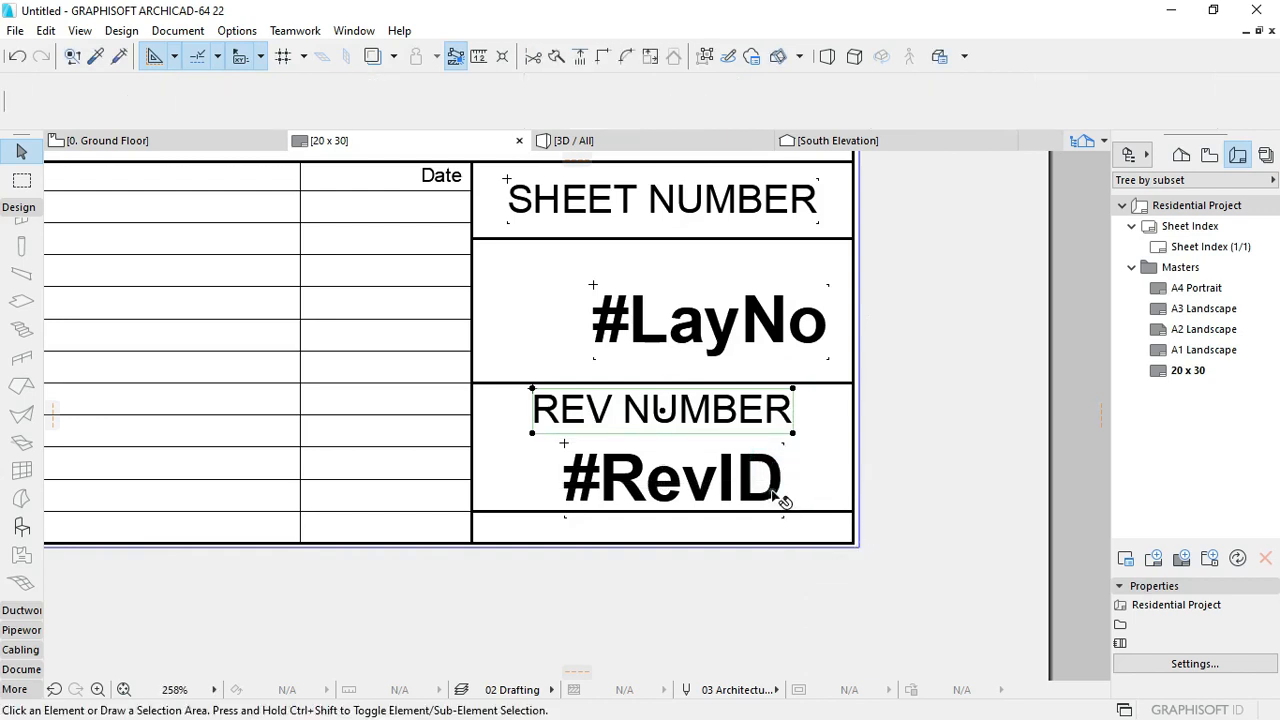
pyautogui.hotkey('ctrl', 'd')
pyautogui.click(784, 518)
pyautogui.click(783, 510)
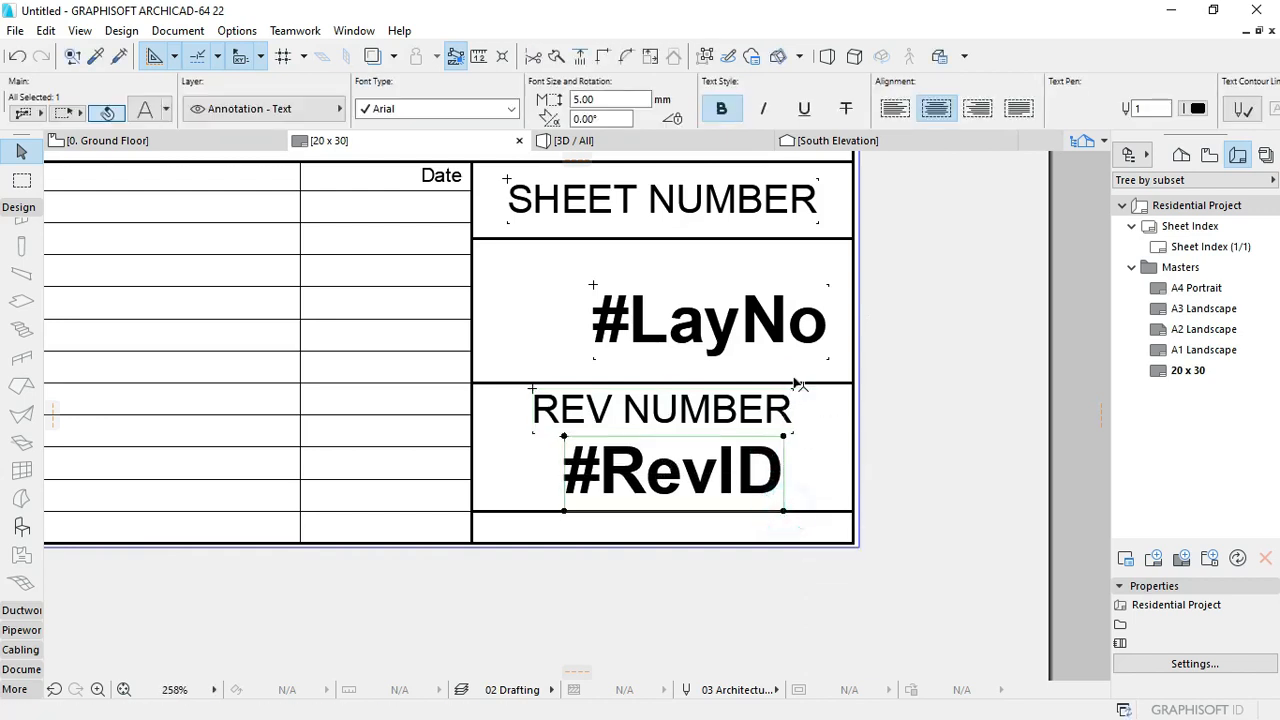
# Step: Shift the #LayNo autotext horizontally to align its centre with the #RevID autotext
pyautogui.click(792, 357)
pyautogui.hotkey('ctrl', 'd')
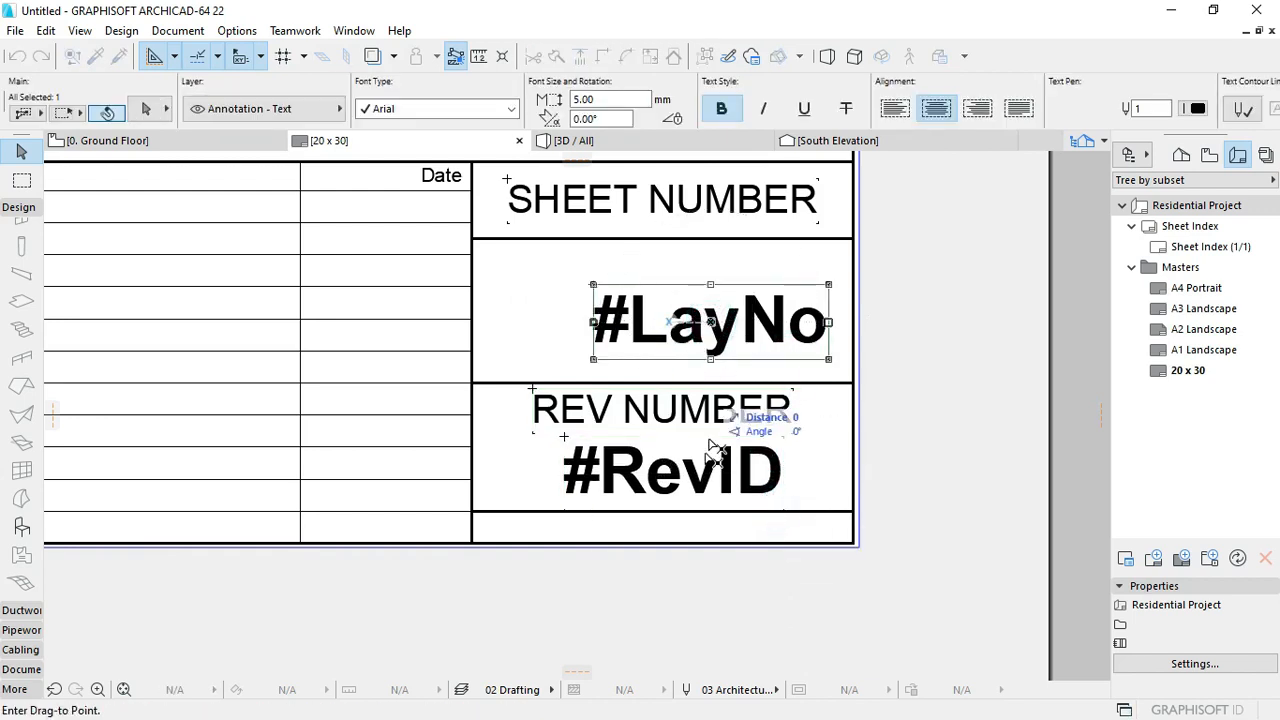
pyautogui.keyDown('shift'); pyautogui.click(674, 474); pyautogui.keyUp('shift')
pyautogui.press('Escape')
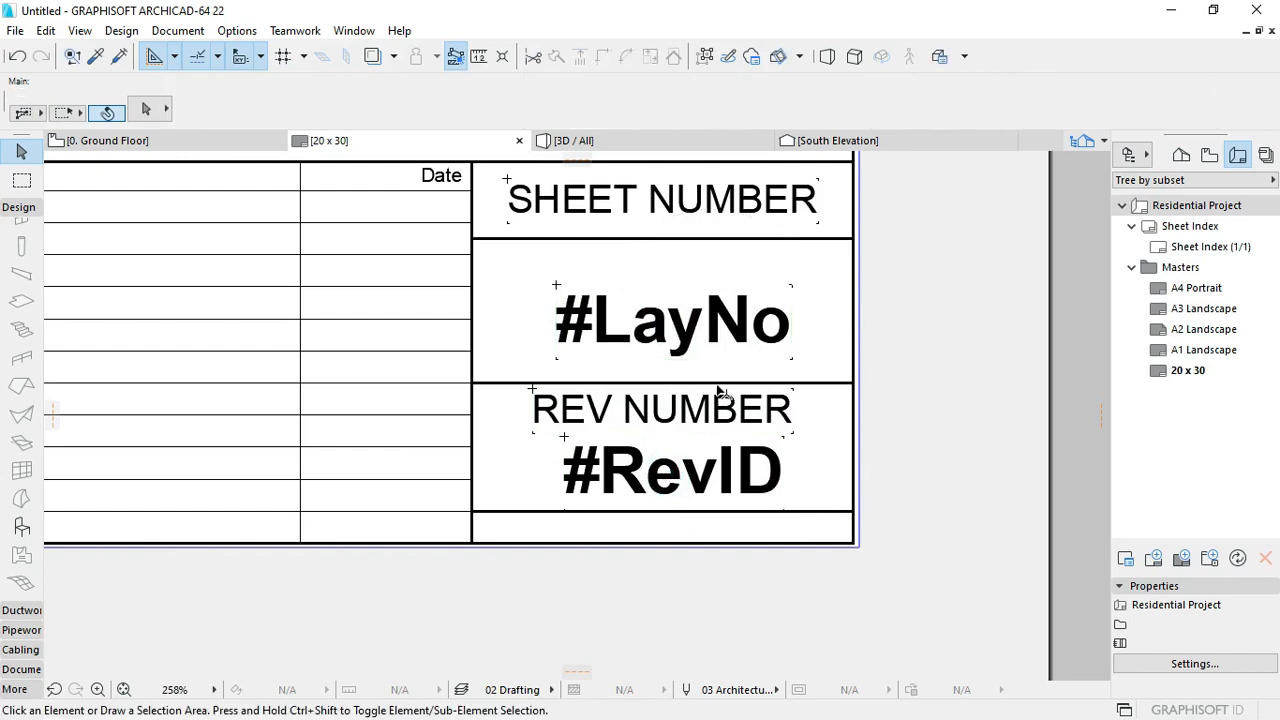
# Step: Add a SCALE text block below the title block using the REV NUMBER text's settings
pyautogui.moveTo(694, 452); pyautogui.dragTo(763, 412, button='middle')
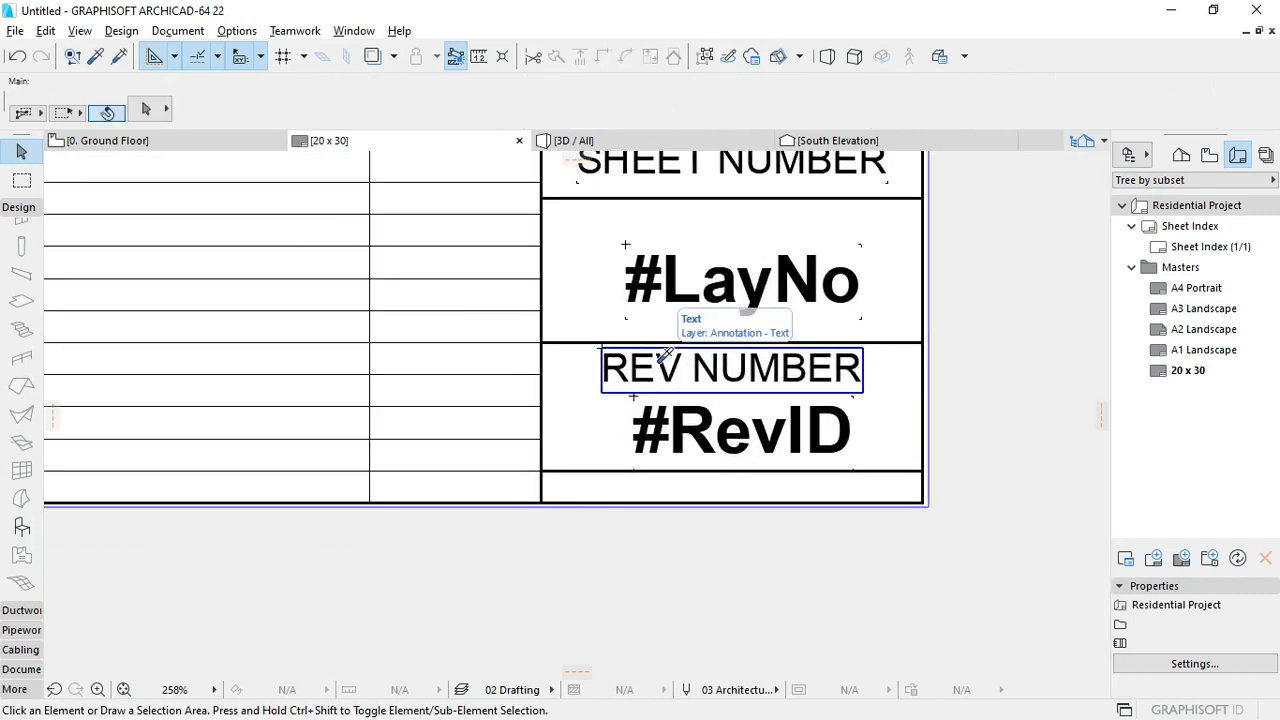
pyautogui.keyDown('alt'); pyautogui.click(665, 355); pyautogui.keyUp('alt')
pyautogui.click(625, 566)
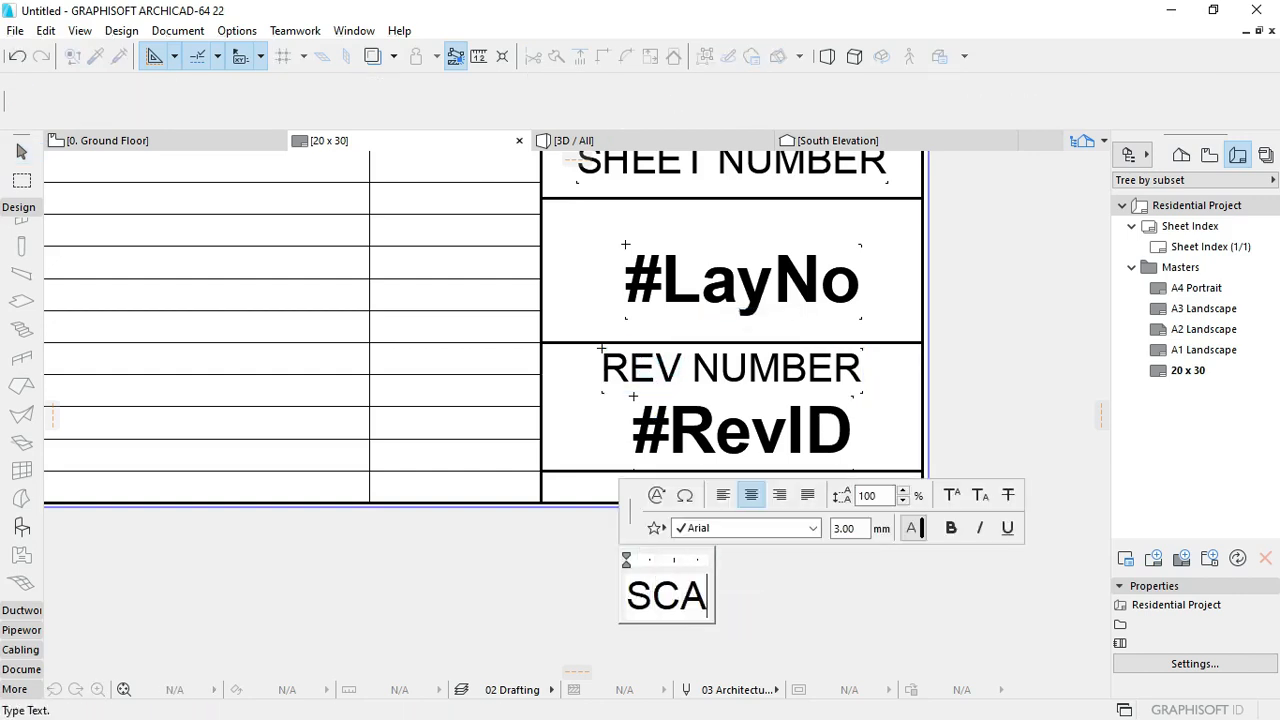
pyautogui.click(568, 560)
pyautogui.press('Escape')
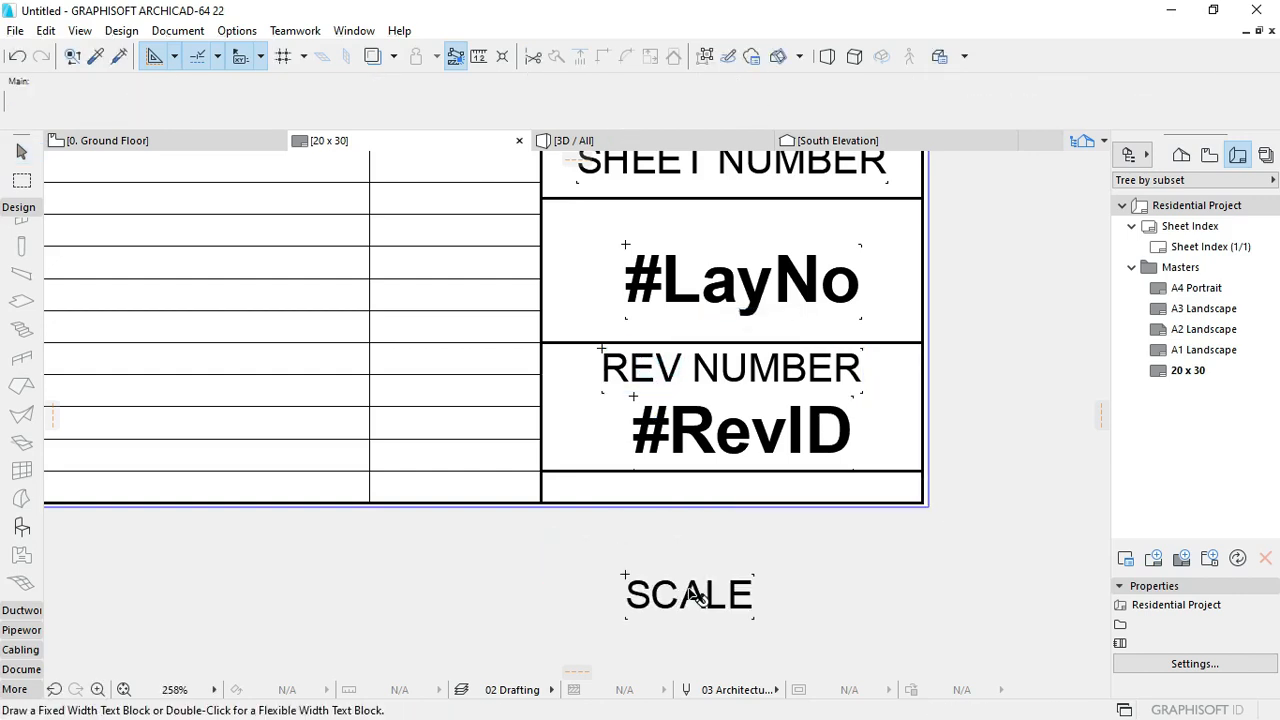
# Step: Set the SCALE text height to 2 mm and move it into the lower-left corner of the empty cell beneath #RevID
pyautogui.click(691, 595)
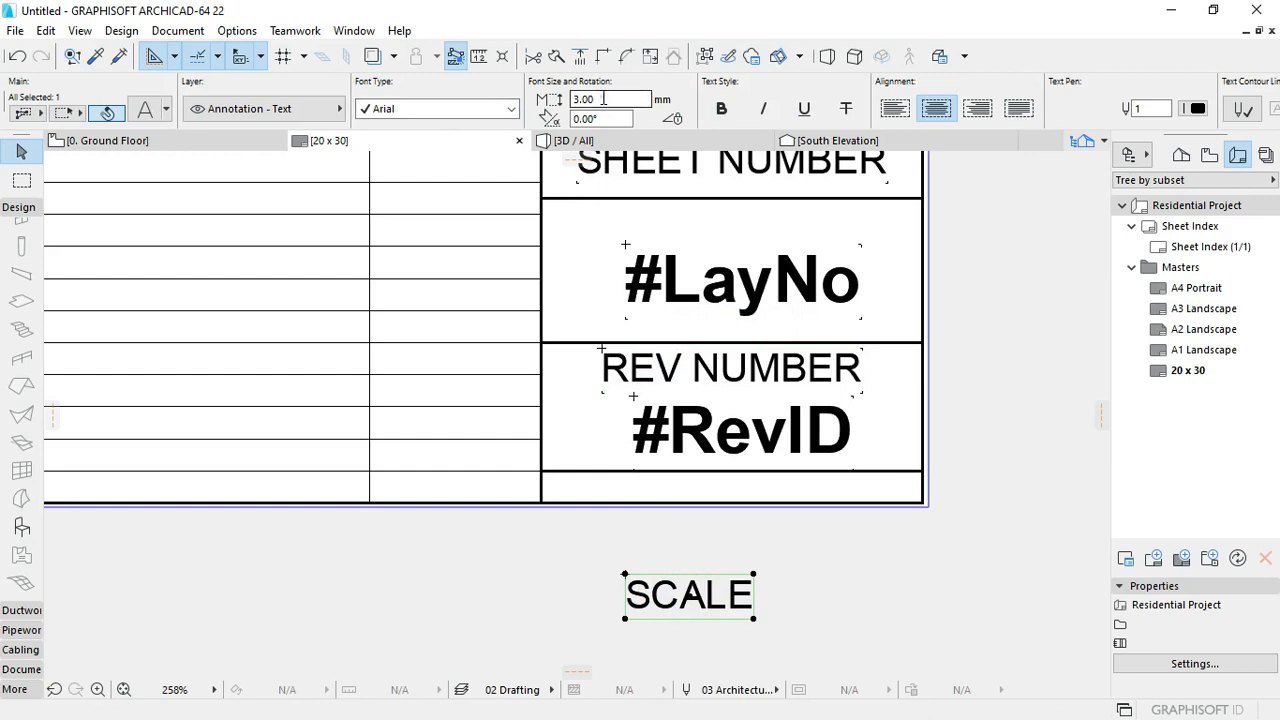
pyautogui.click(625, 605)
pyautogui.click(542, 501)
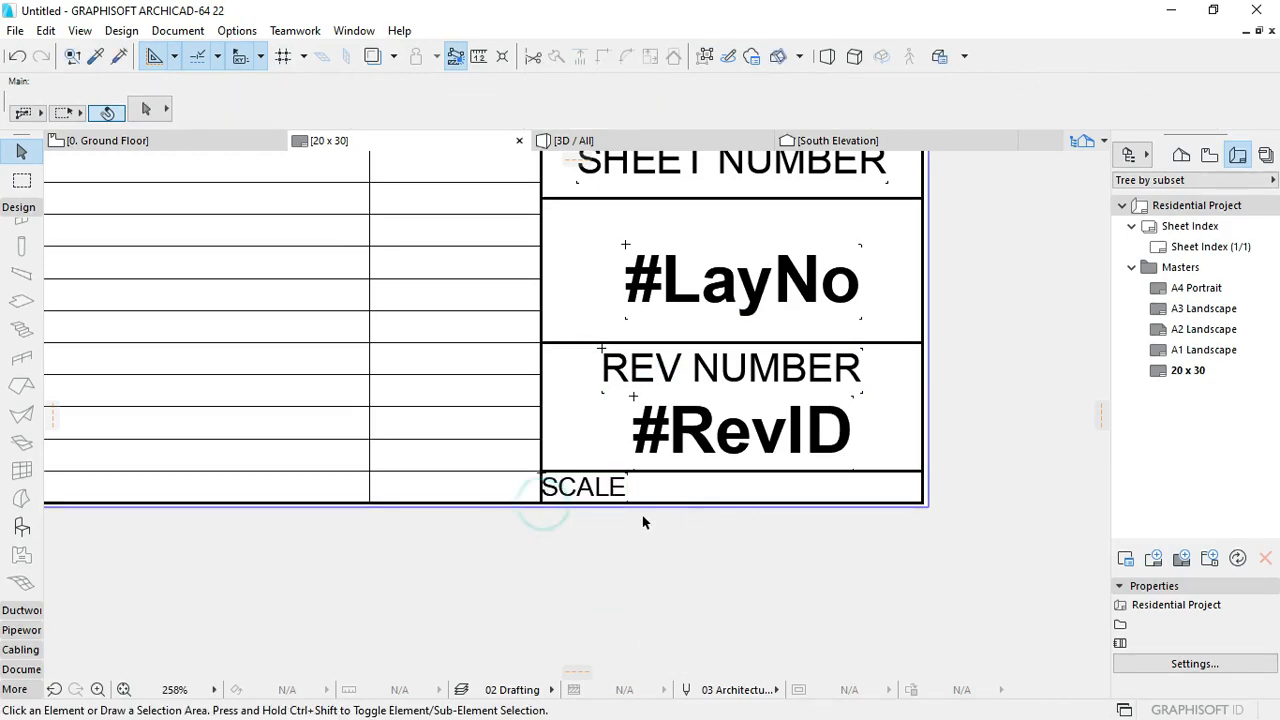
# Step: Draw a vertical divider line at the end of the SCALE text, spanning the cell height in the border line's style
pyautogui.scroll(2, 645, 505)
pyautogui.keyDown('alt'); pyautogui.click(643, 495); pyautogui.keyUp('alt')
pyautogui.click(620, 496)
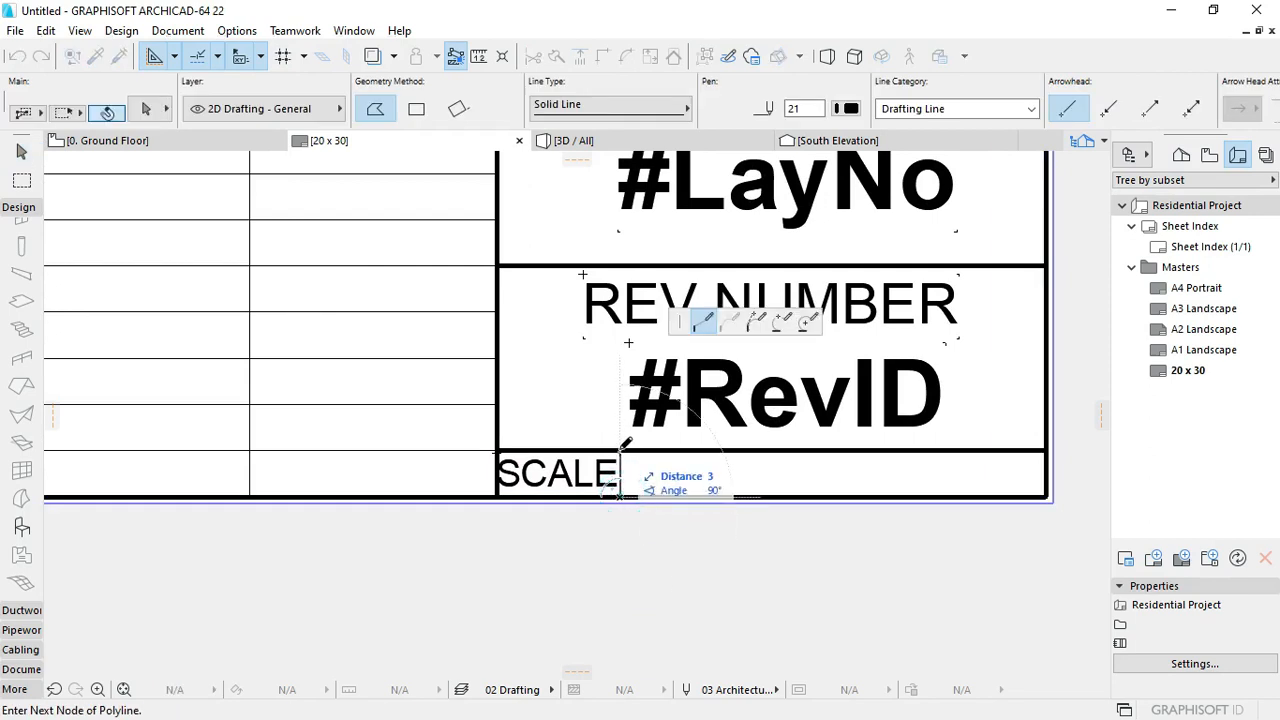
pyautogui.doubleClick(620, 450)
pyautogui.press('Escape')
# Step: Shift the vertical divider slightly right to leave a gap after the SCALE text
pyautogui.click(624, 471)
pyautogui.press('Escape')
pyautogui.click(622, 497)
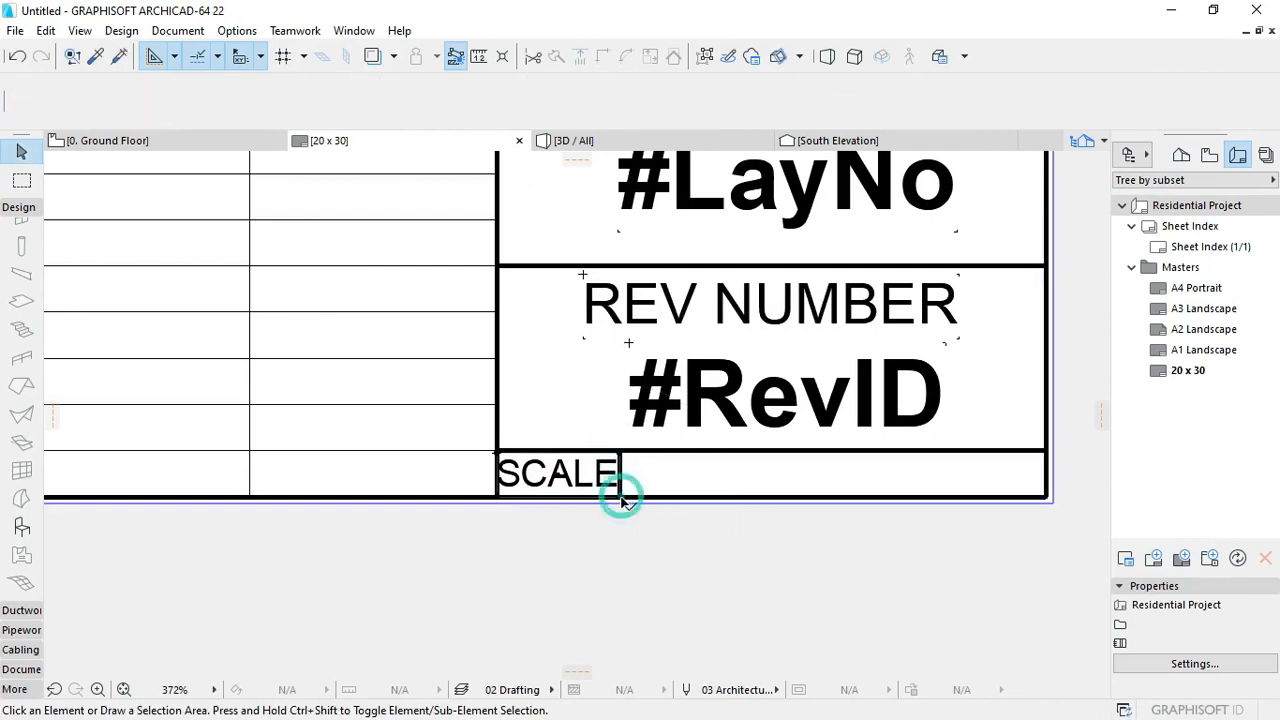
pyautogui.press('Escape')
pyautogui.moveTo(620, 499); pyautogui.dragTo(634, 501)
# Step: Add a text block below the scale cell with the SCALE text's settings and insert the Drawing Scale autotext
pyautogui.scroll(-4, 655, 514)
pyautogui.scroll(2, 710, 507)
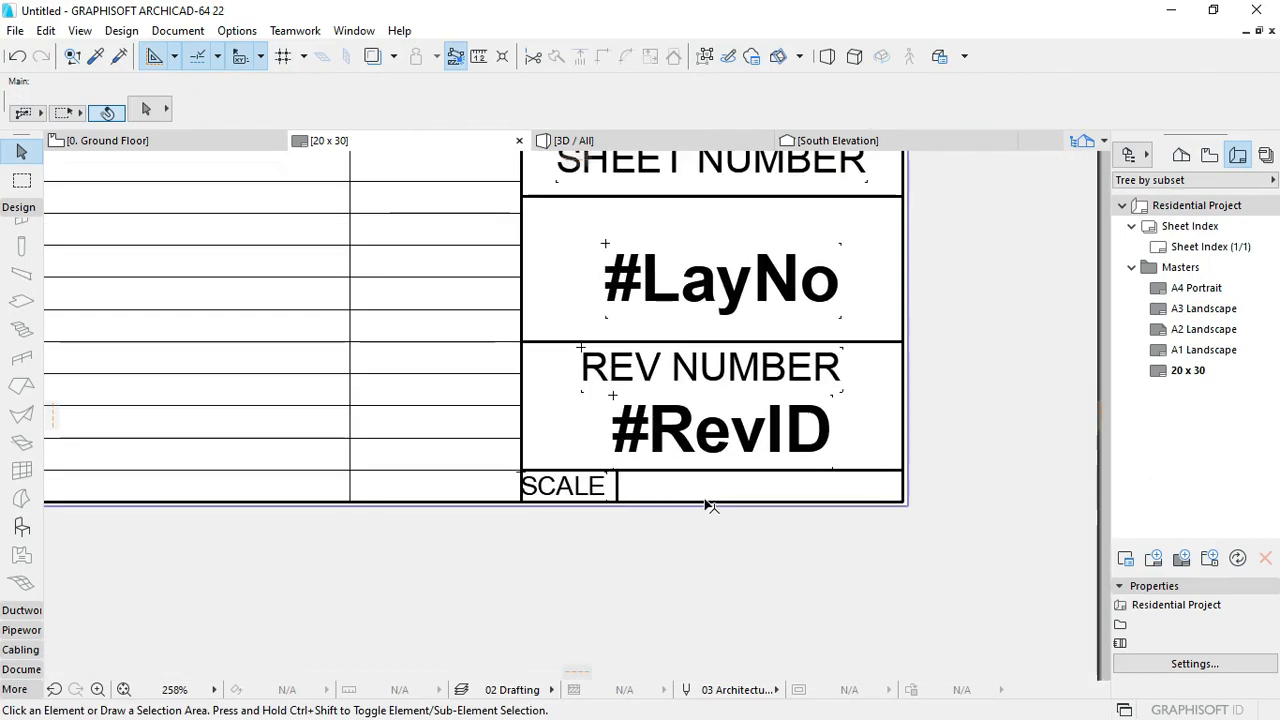
pyautogui.click(718, 424)
pyautogui.click(598, 478)
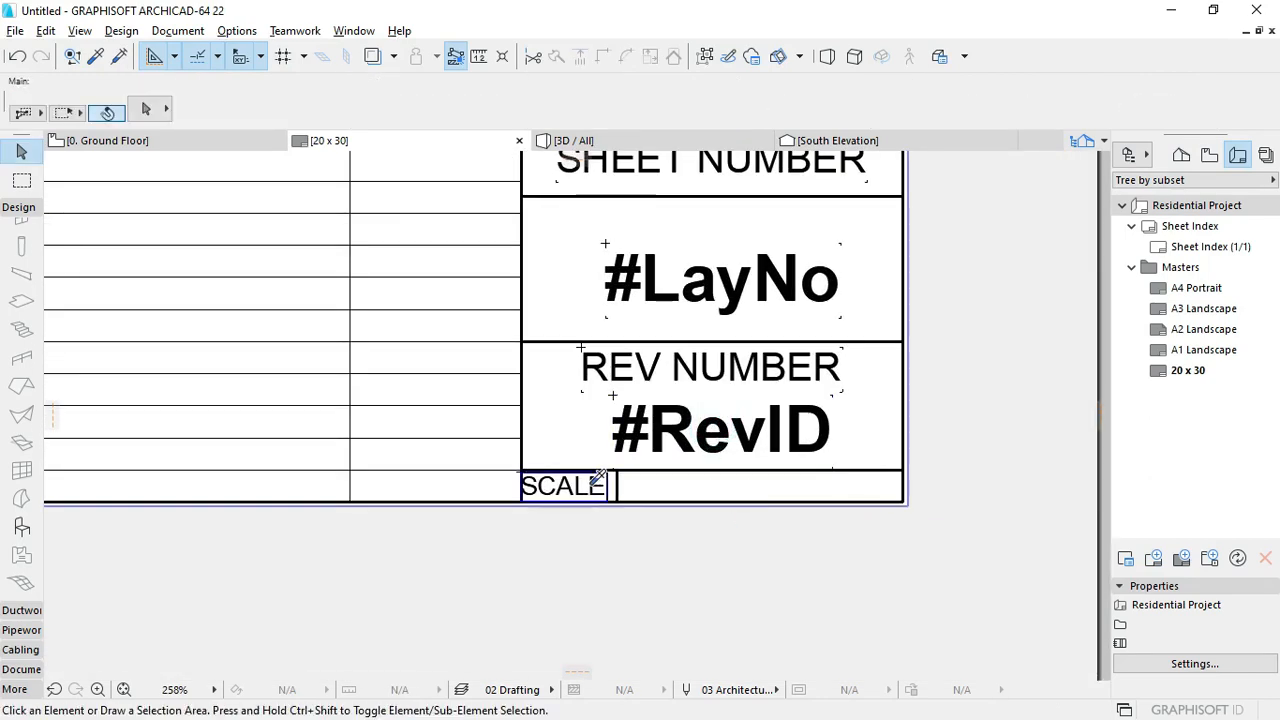
pyautogui.doubleClick(726, 531)
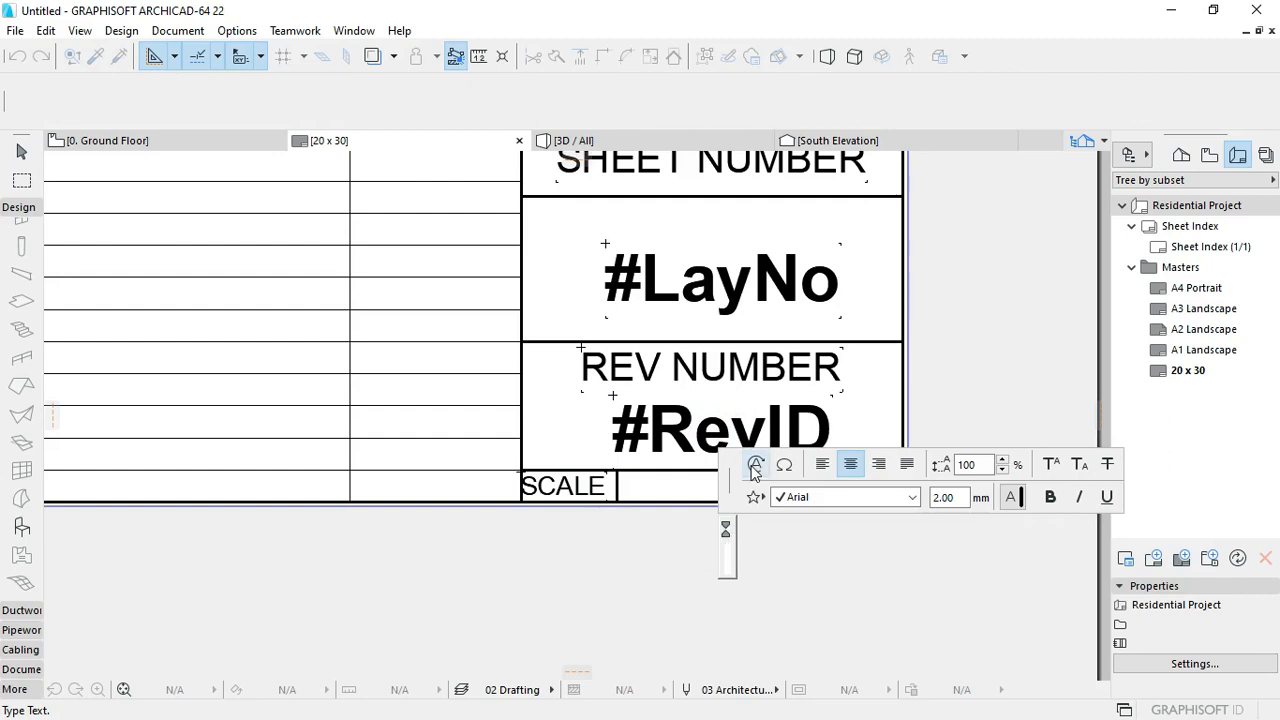
pyautogui.click(755, 464)
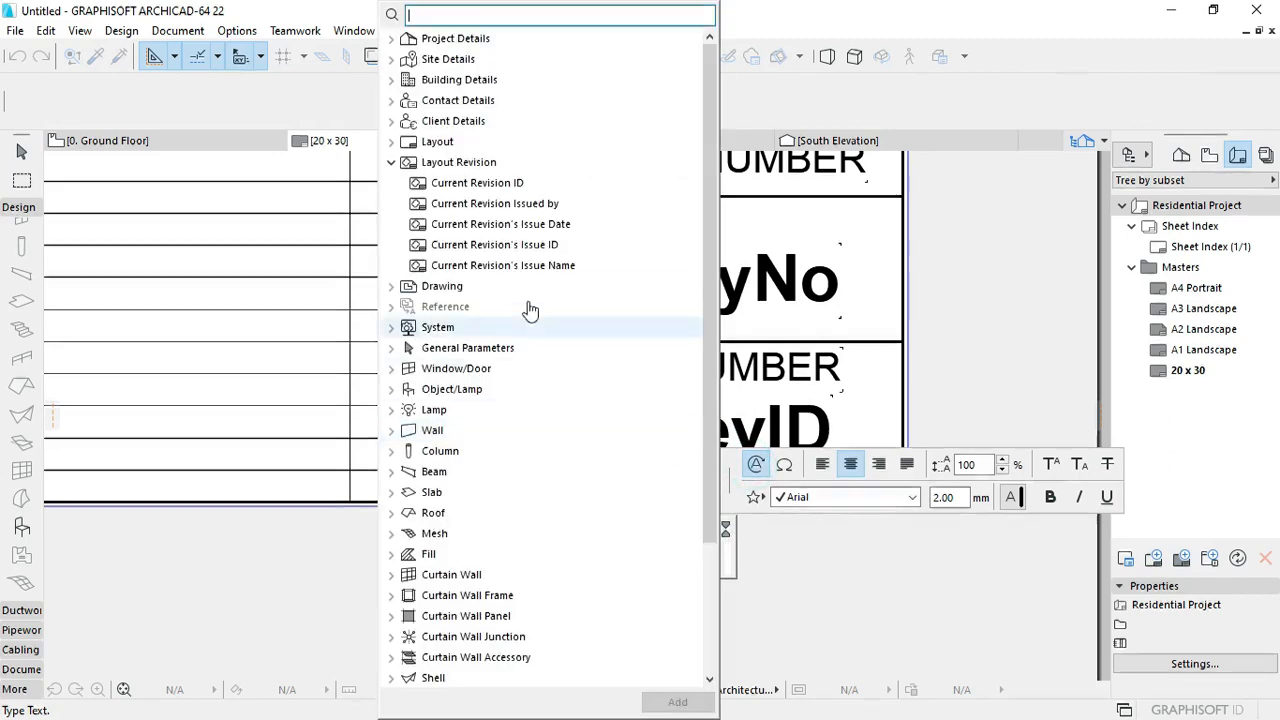
pyautogui.click(391, 162)
pyautogui.click(391, 141)
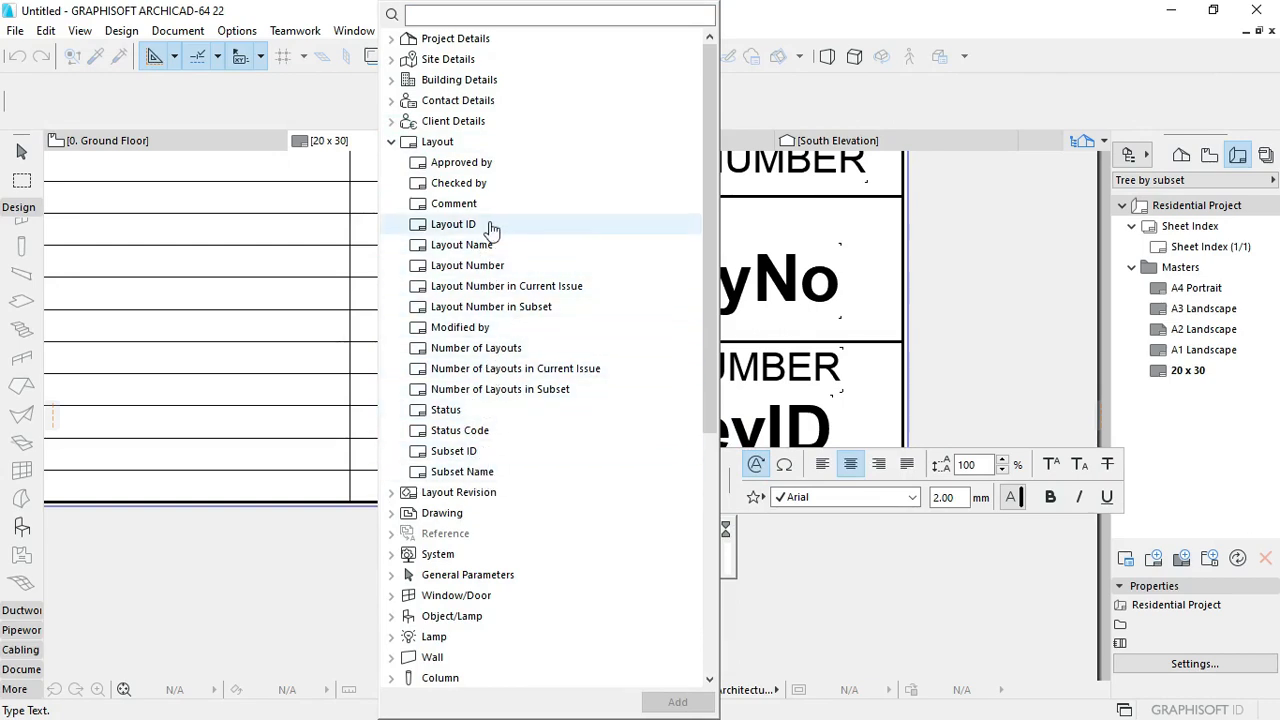
pyautogui.click(391, 513)
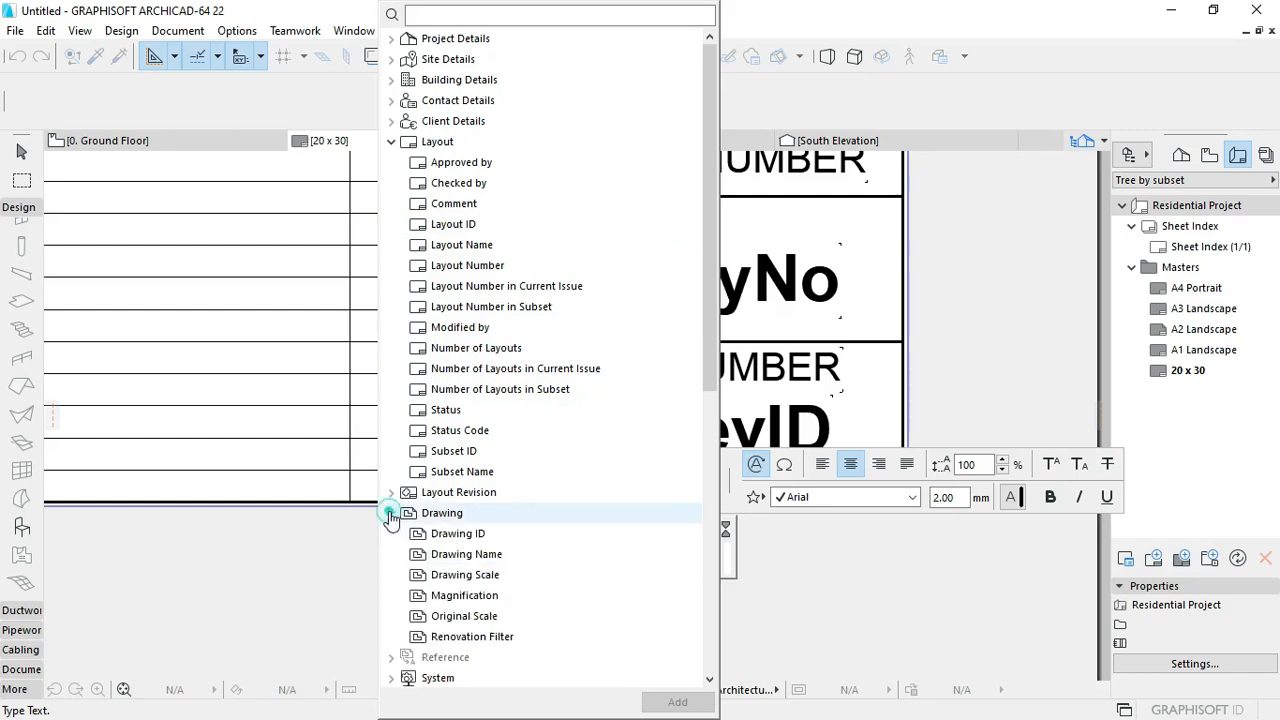
pyautogui.doubleClick(481, 576)
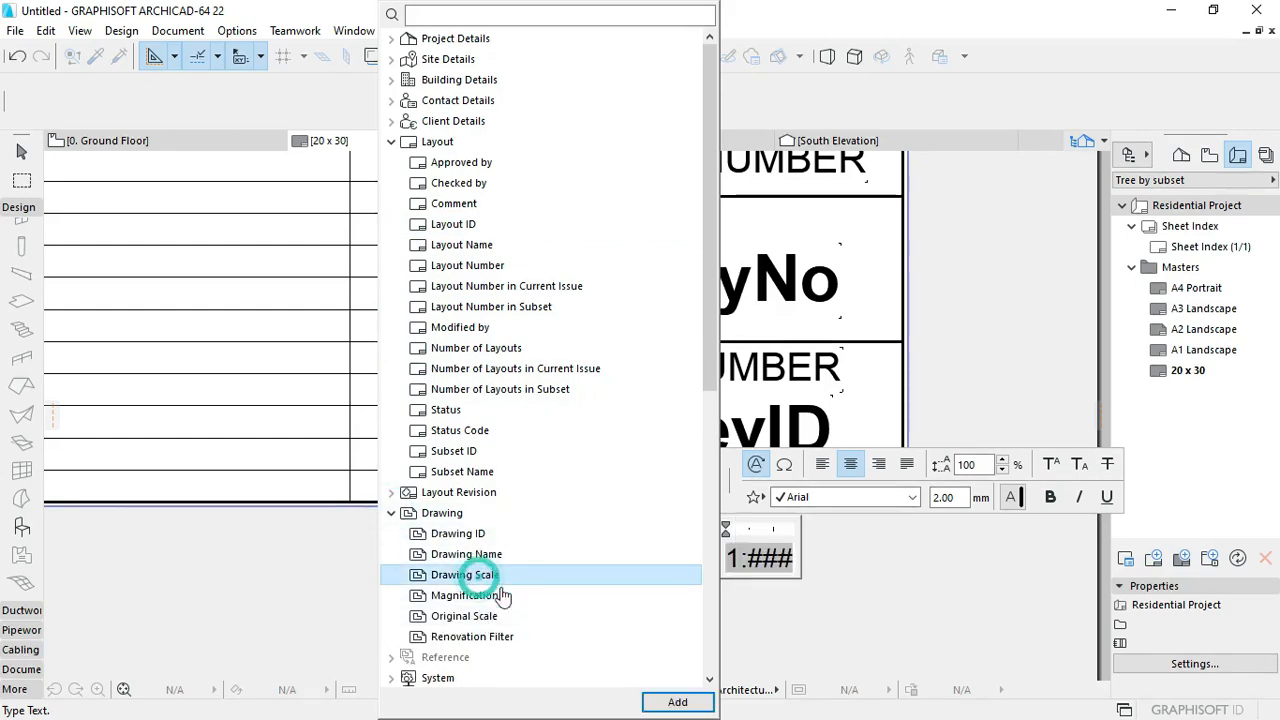
pyautogui.click(677, 701)
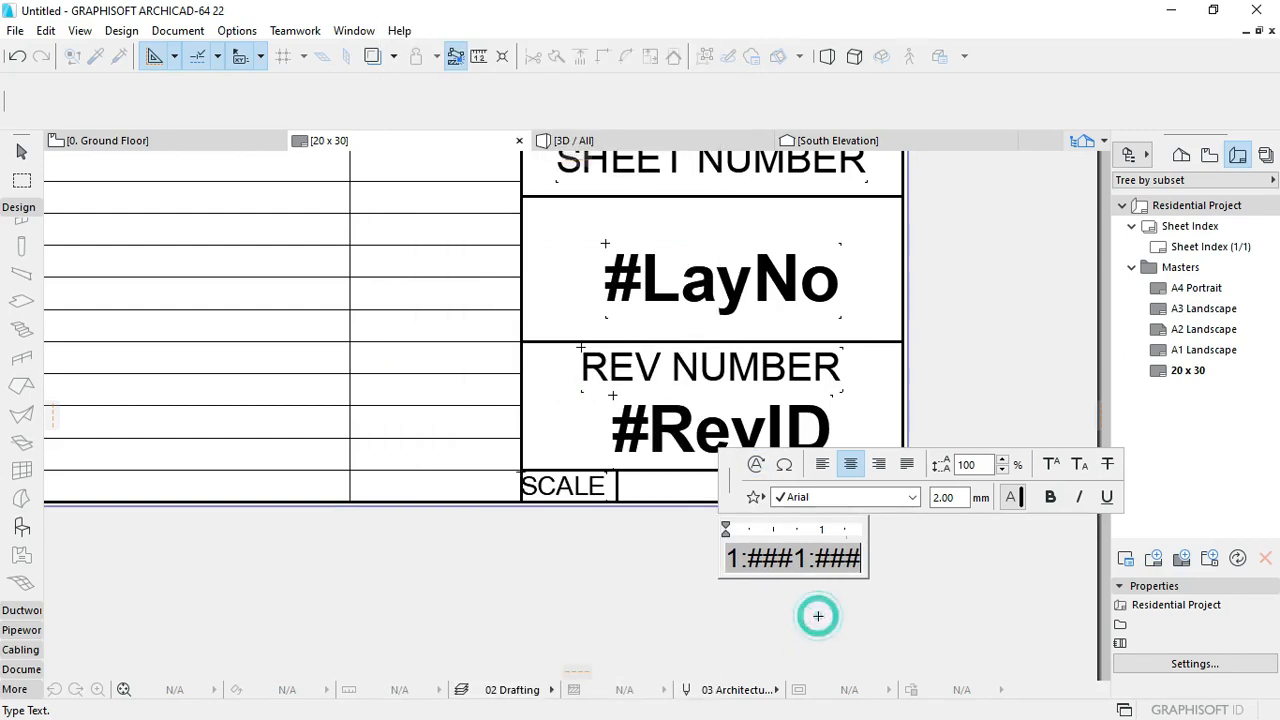
# Step: Delete the duplicate Drawing Scale autotext and finish editing the text block
pyautogui.click(818, 616)
pyautogui.doubleClick(814, 560)
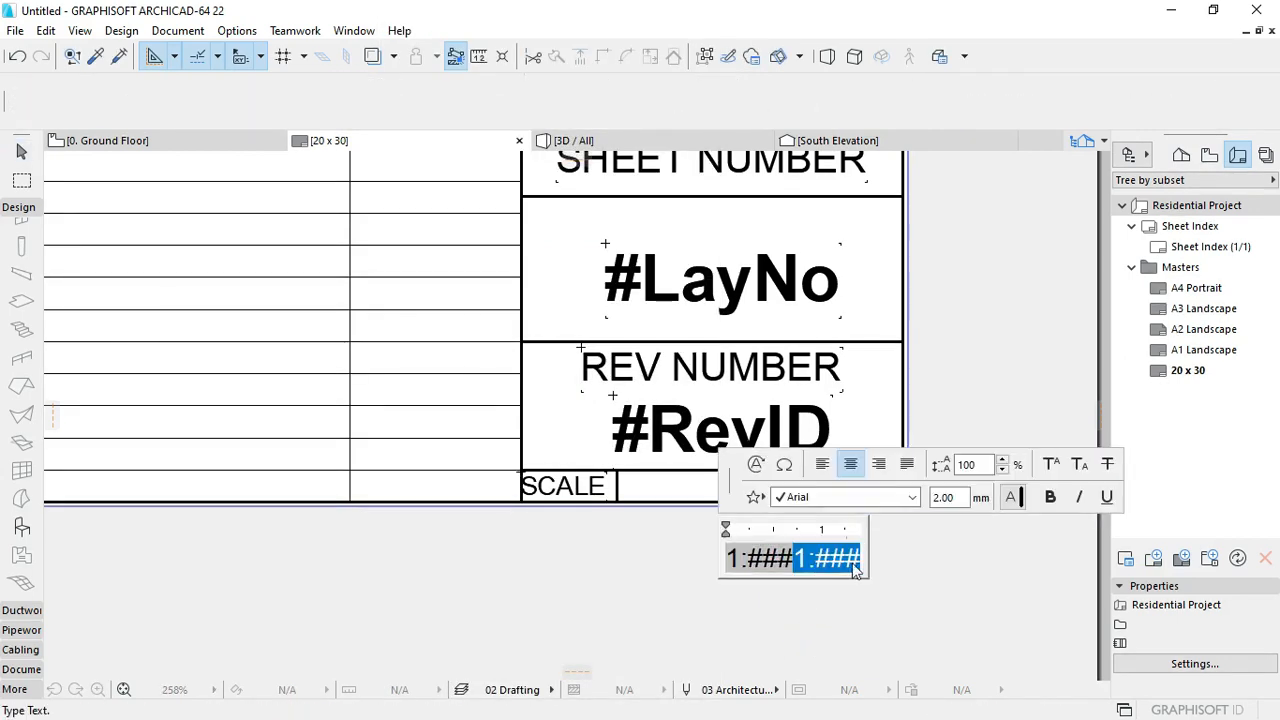
pyautogui.click(880, 667)
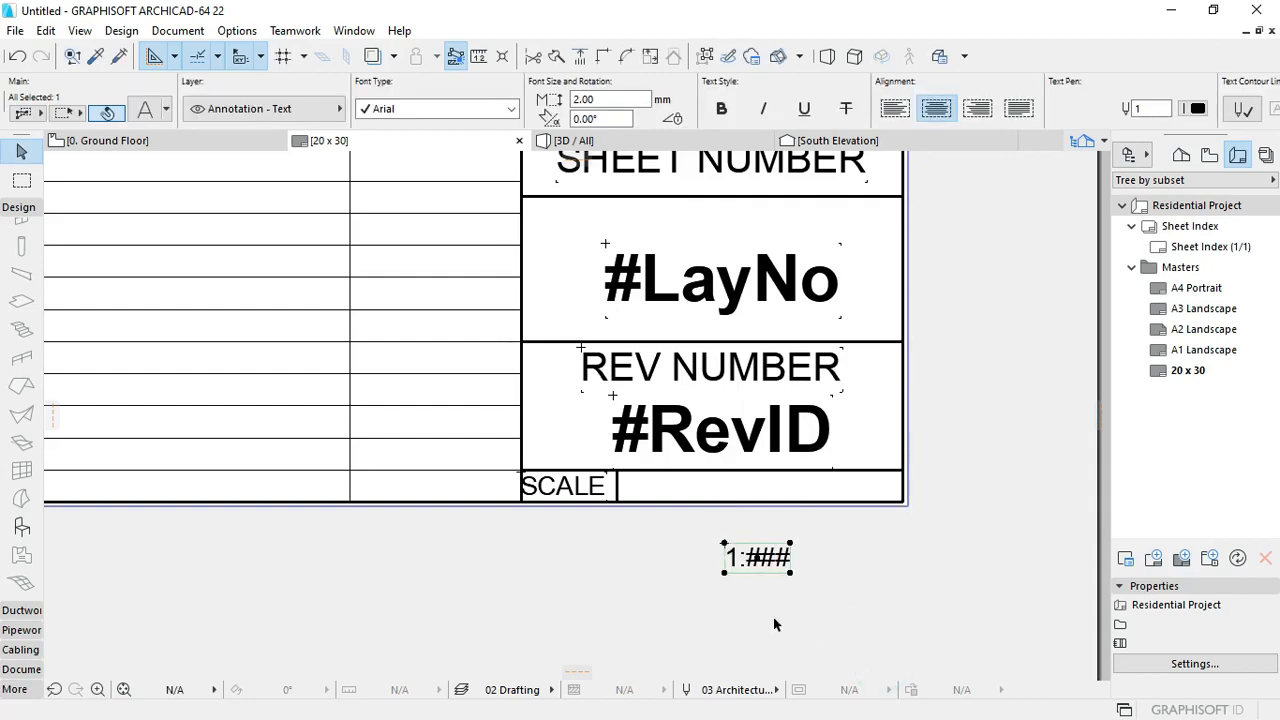
# Step: Move the Drawing Scale autotext into the bottom cell, just right of the divider beside SCALE, resting on the border line
pyautogui.scroll(2, 761, 583)
pyautogui.hotkey('ctrl', 'd')
pyautogui.click(706, 569)
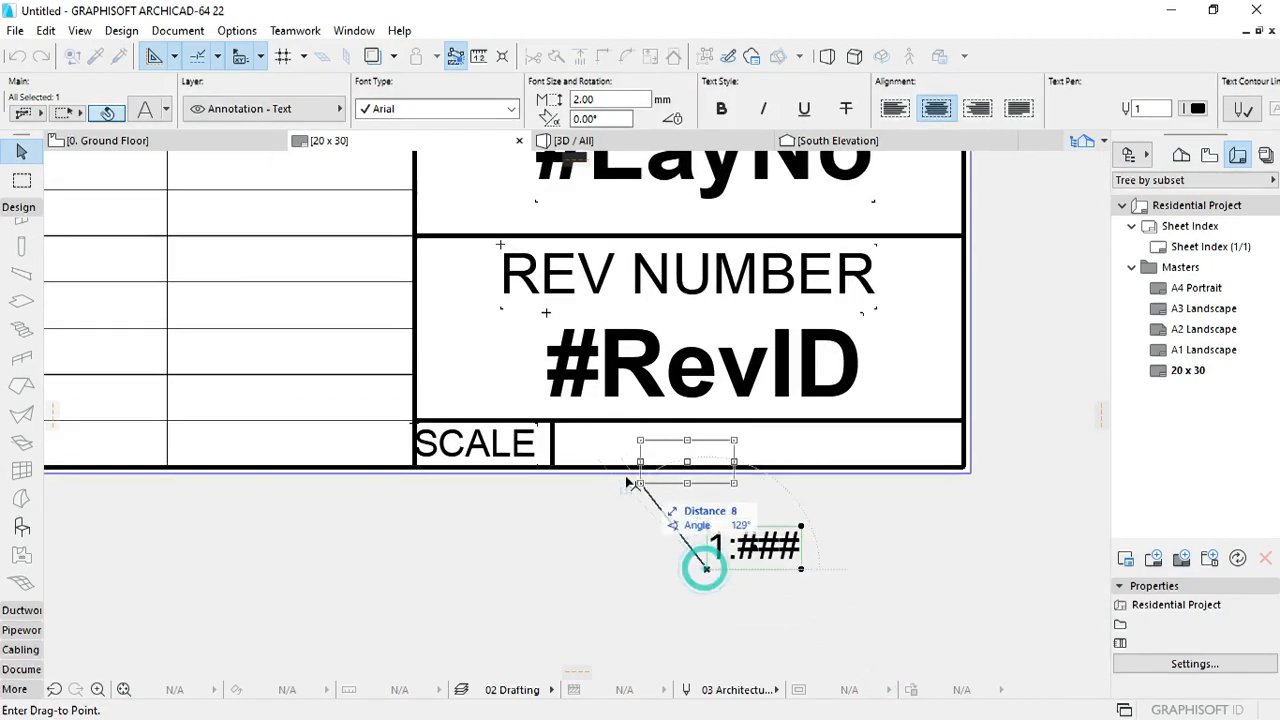
pyautogui.click(575, 465)
pyautogui.scroll(2, 585, 468)
pyautogui.hotkey('ctrl', 'd')
pyautogui.click(574, 467)
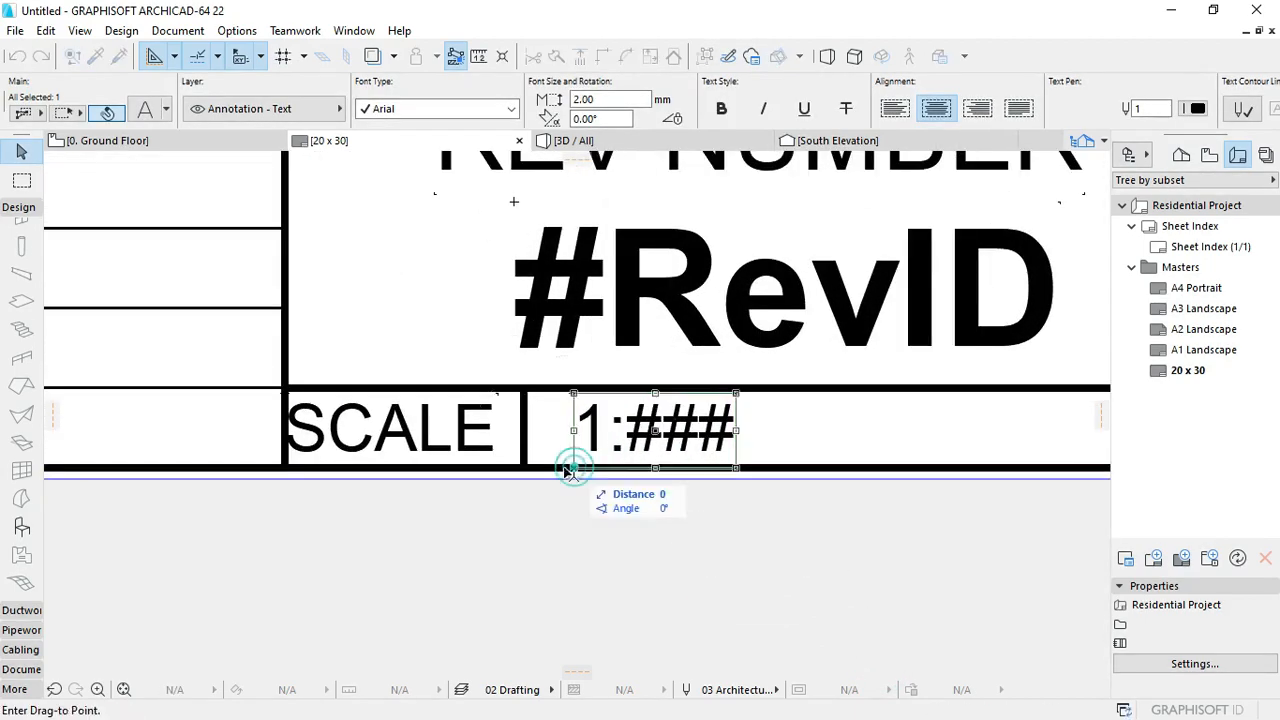
pyautogui.click(553, 467)
pyautogui.press('Escape')
pyautogui.scroll(-10, 628, 481)
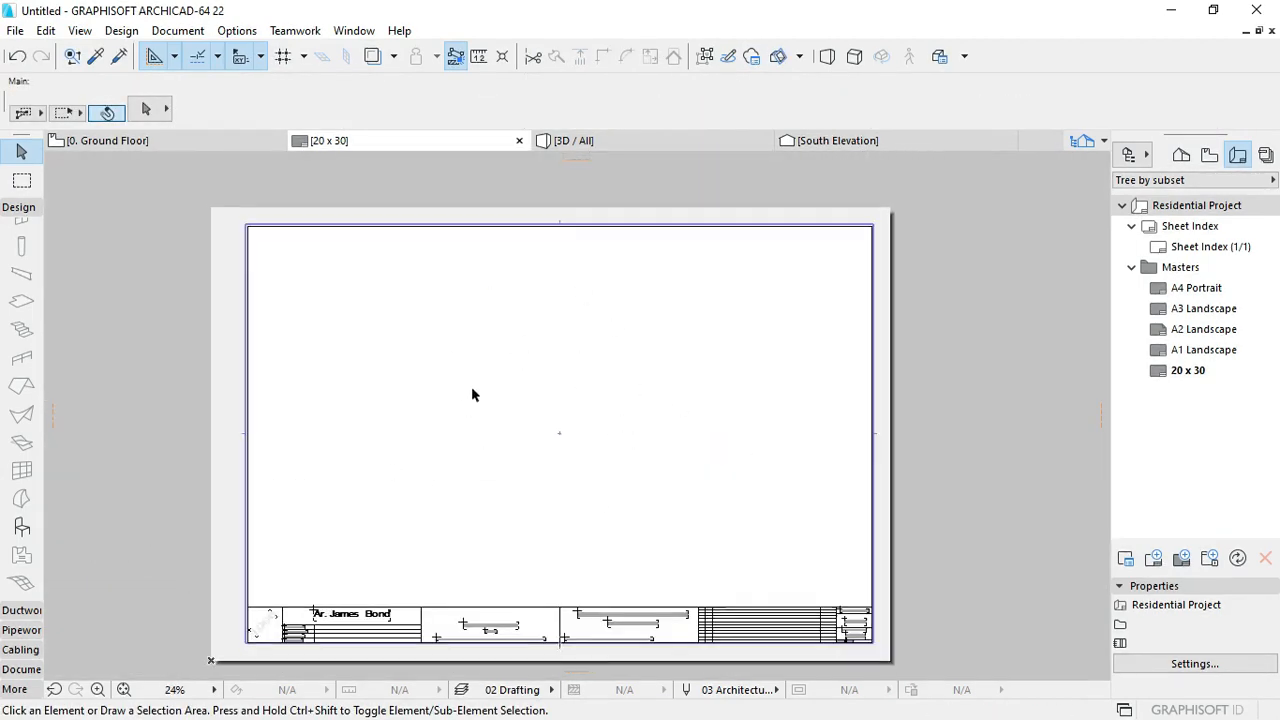
pyautogui.scroll(6, 745, 655)
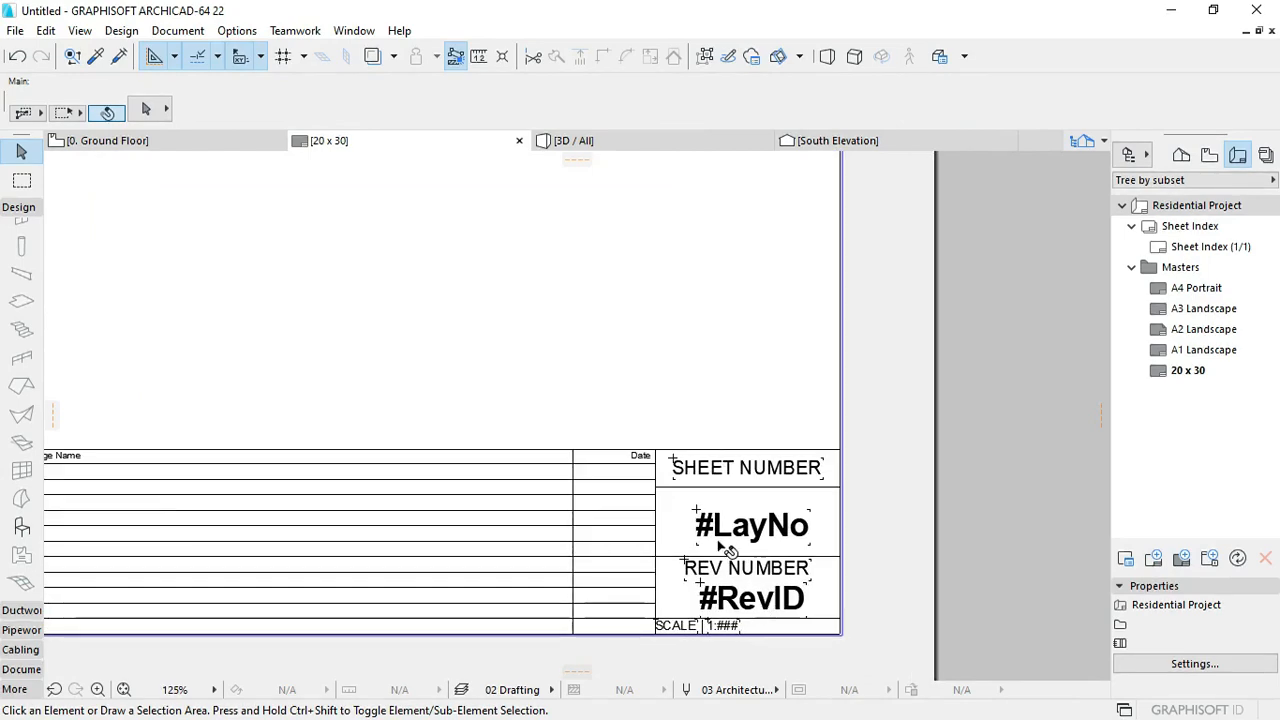
# Step: Check the sheet number, revision and scale cells and the sheet's upper-right corner for room
pyautogui.moveTo(745, 655); pyautogui.dragTo(758, 565, button='middle')
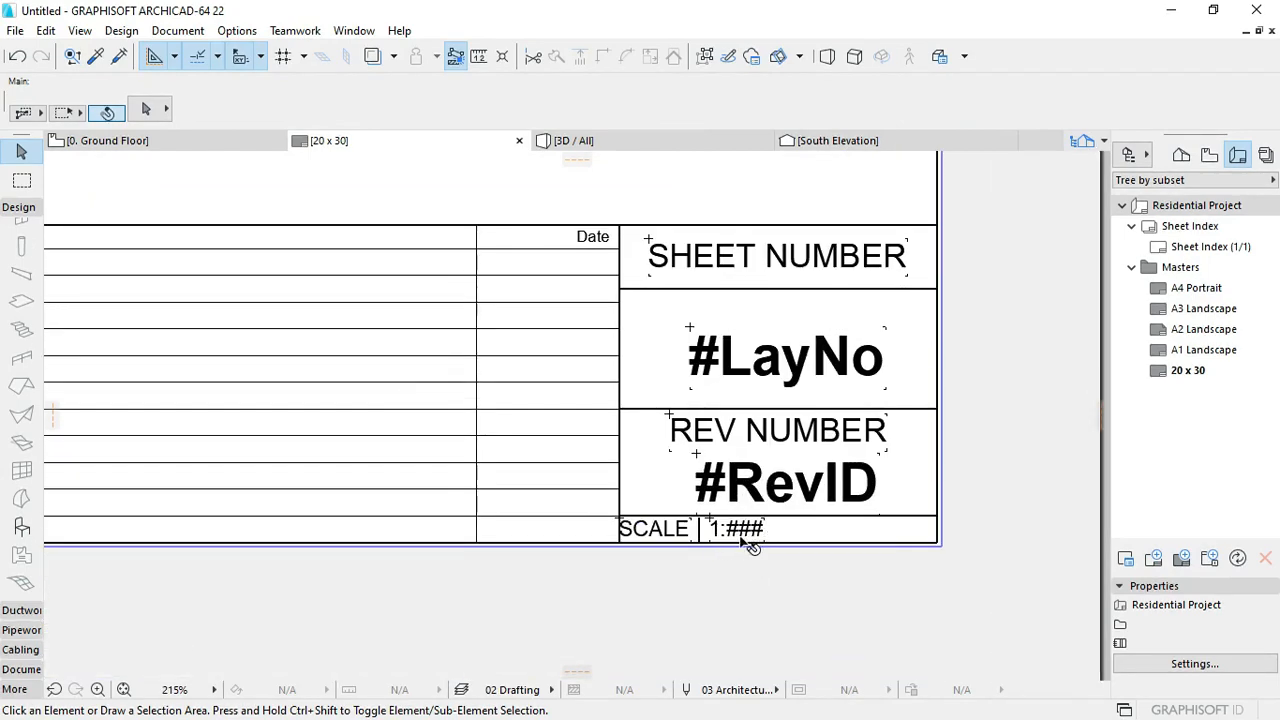
pyautogui.scroll(-4, 723, 549)
pyautogui.moveTo(763, 217); pyautogui.dragTo(696, 402, button='middle')
pyautogui.moveTo(720, 190); pyautogui.dragTo(717, 386, button='middle')
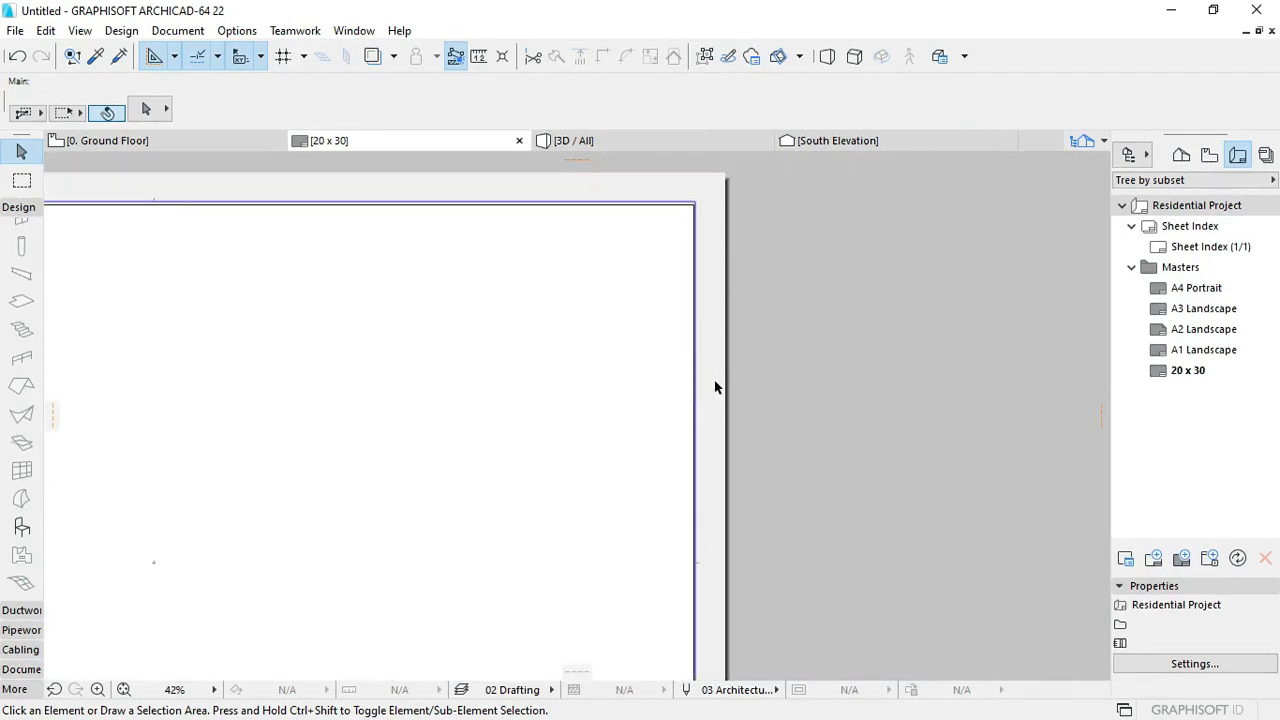
pyautogui.scroll(-2, 715, 386)
pyautogui.moveTo(686, 498); pyautogui.dragTo(702, 189, button='middle')
pyautogui.scroll(5, 704, 315)
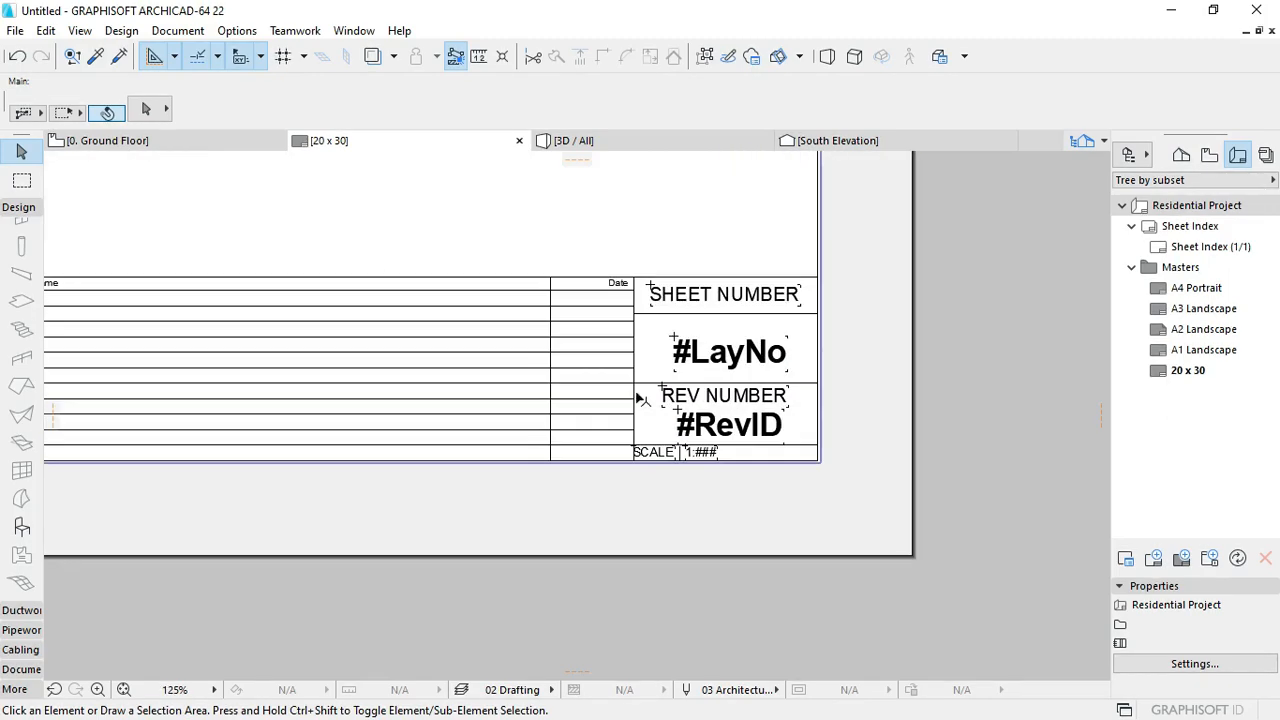
pyautogui.scroll(2, 740, 380)
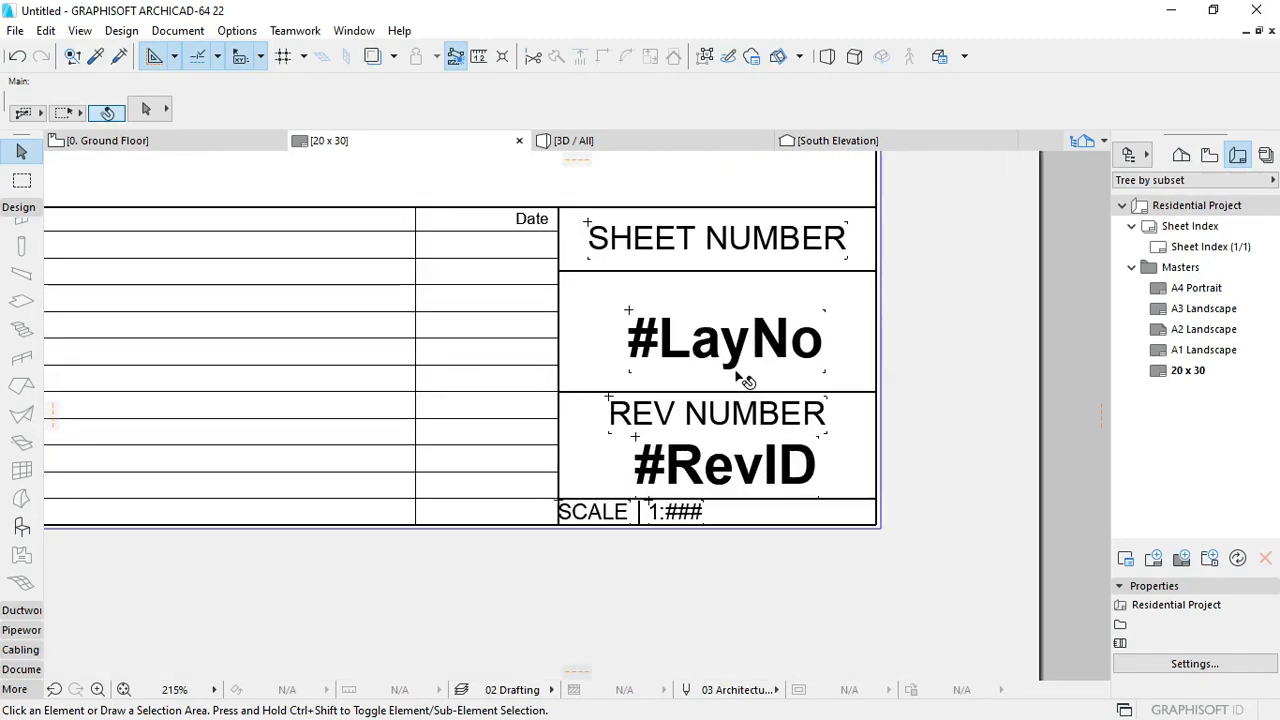
# Step: Draw a rectangle about 40 x 40 around the sheet number, revision number and scale cells, reusing the existing border line's settings
pyautogui.keyDown('alt'); pyautogui.click(718, 205); pyautogui.keyUp('alt')
pyautogui.click(559, 525)
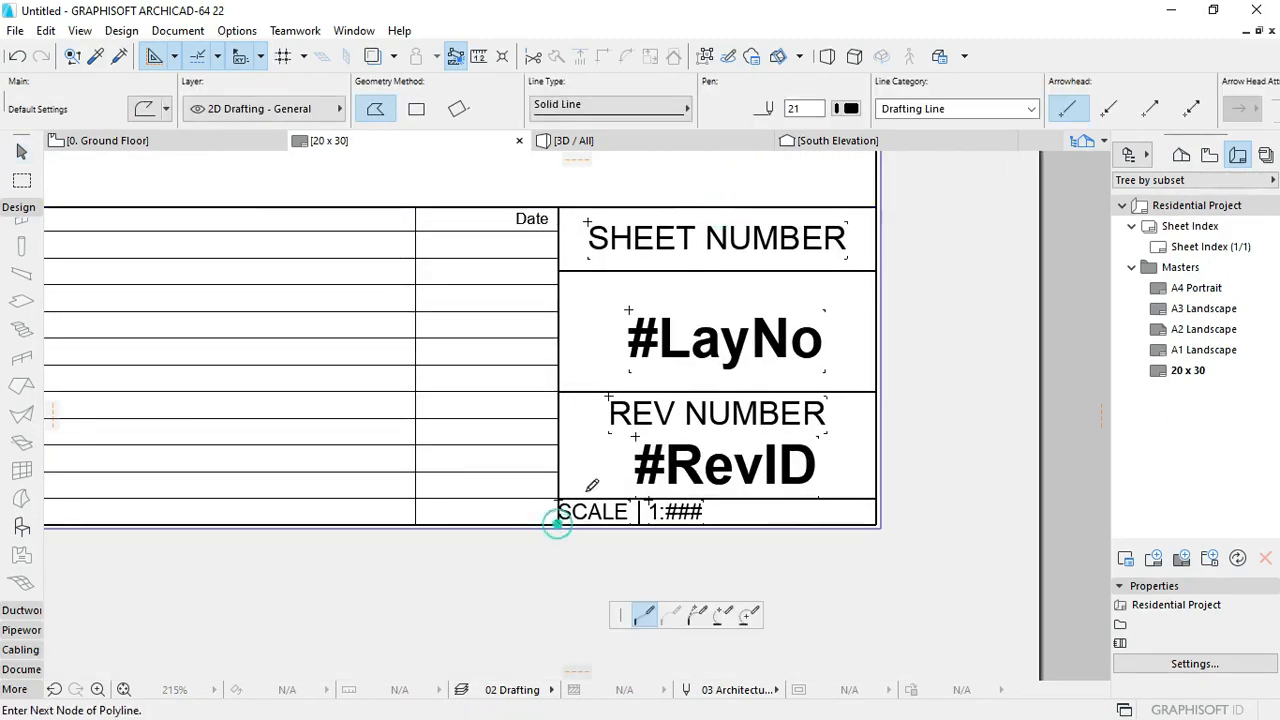
pyautogui.click(424, 106)
pyautogui.click(877, 207)
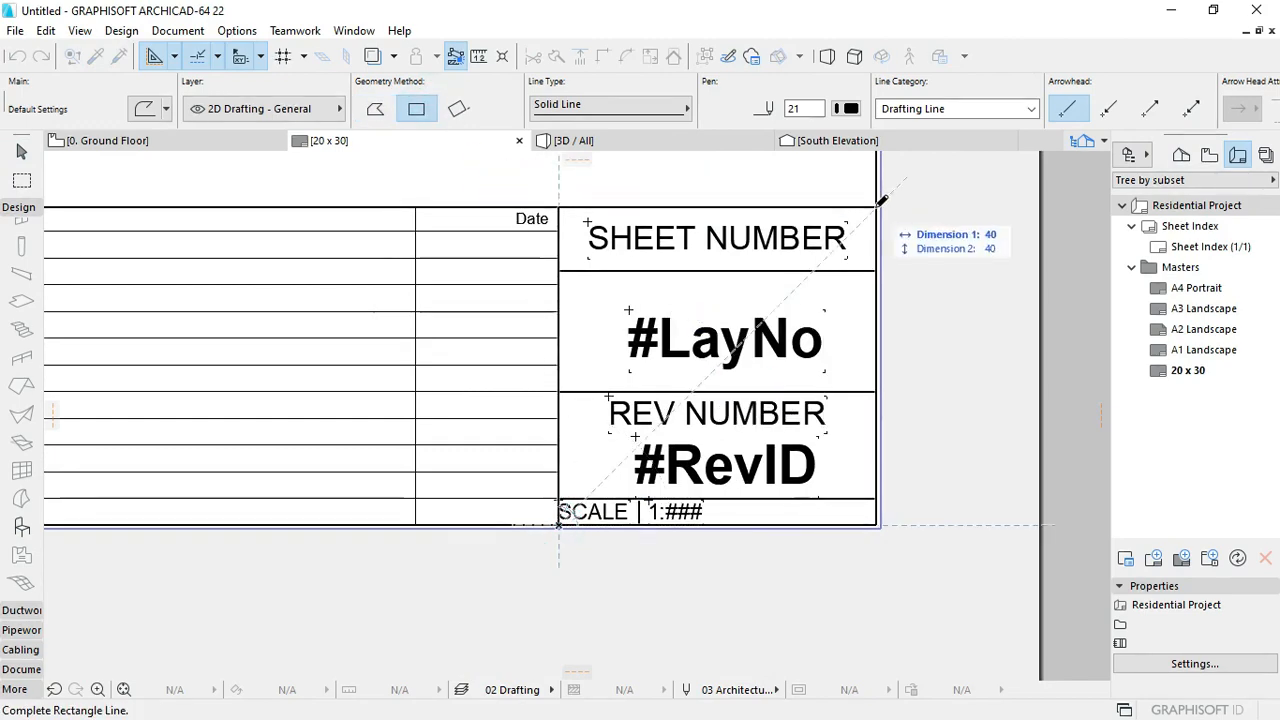
pyautogui.click(877, 208)
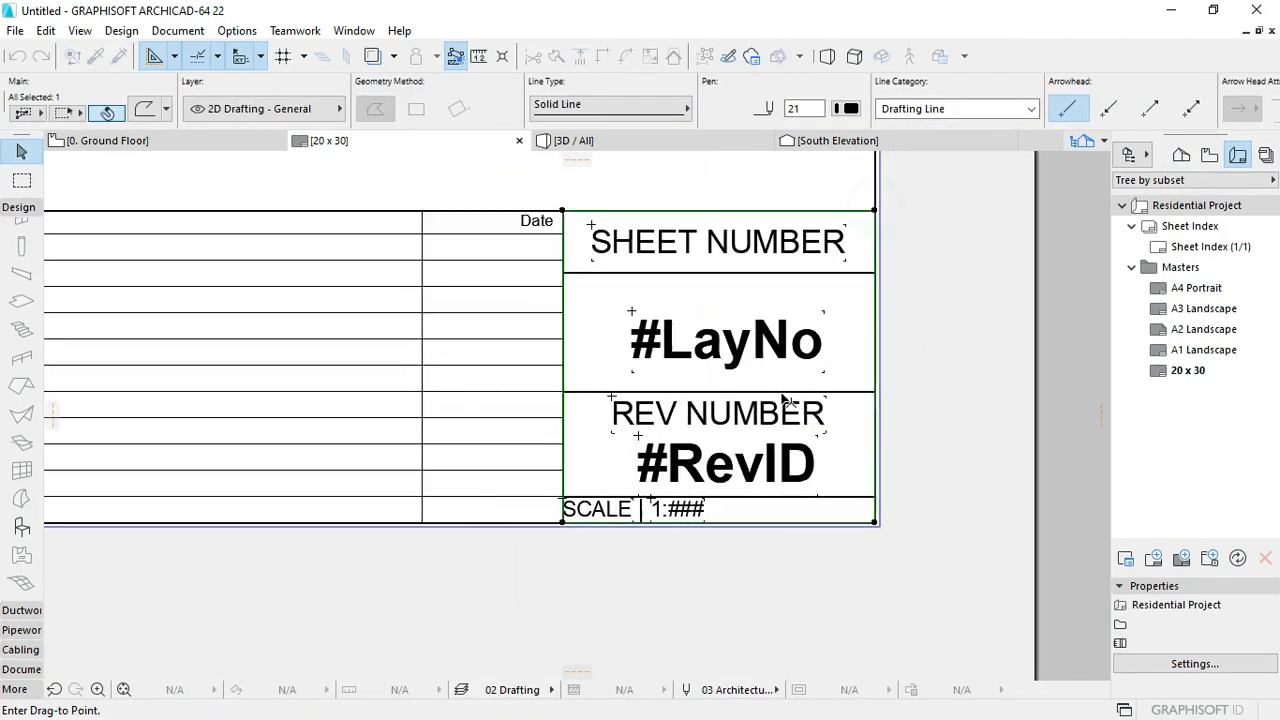
# Step: Move the new rectangle straight up to the upper-right corner of the sheet frame
pyautogui.scroll(-4, 792, 388)
pyautogui.moveTo(820, 286); pyautogui.dragTo(774, 634, button='middle')
pyautogui.moveTo(780, 222); pyautogui.dragTo(753, 418, button='middle')
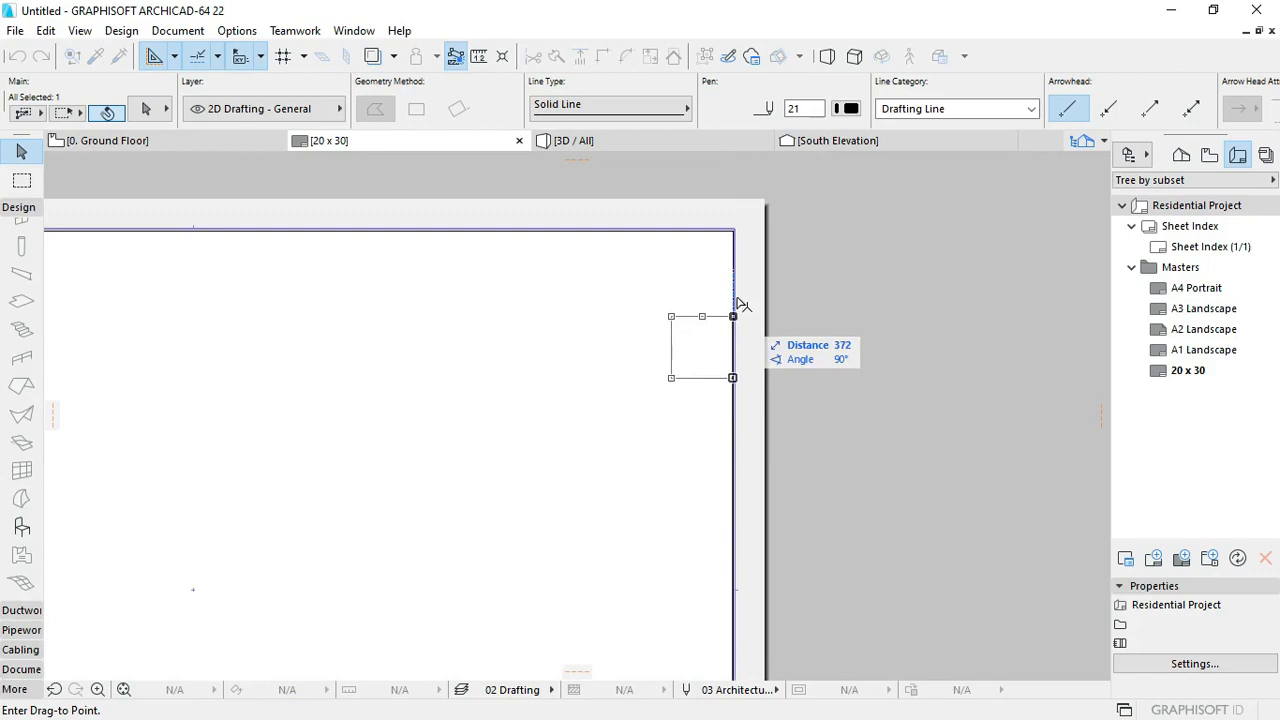
pyautogui.click(734, 230)
pyautogui.scroll(5, 696, 236)
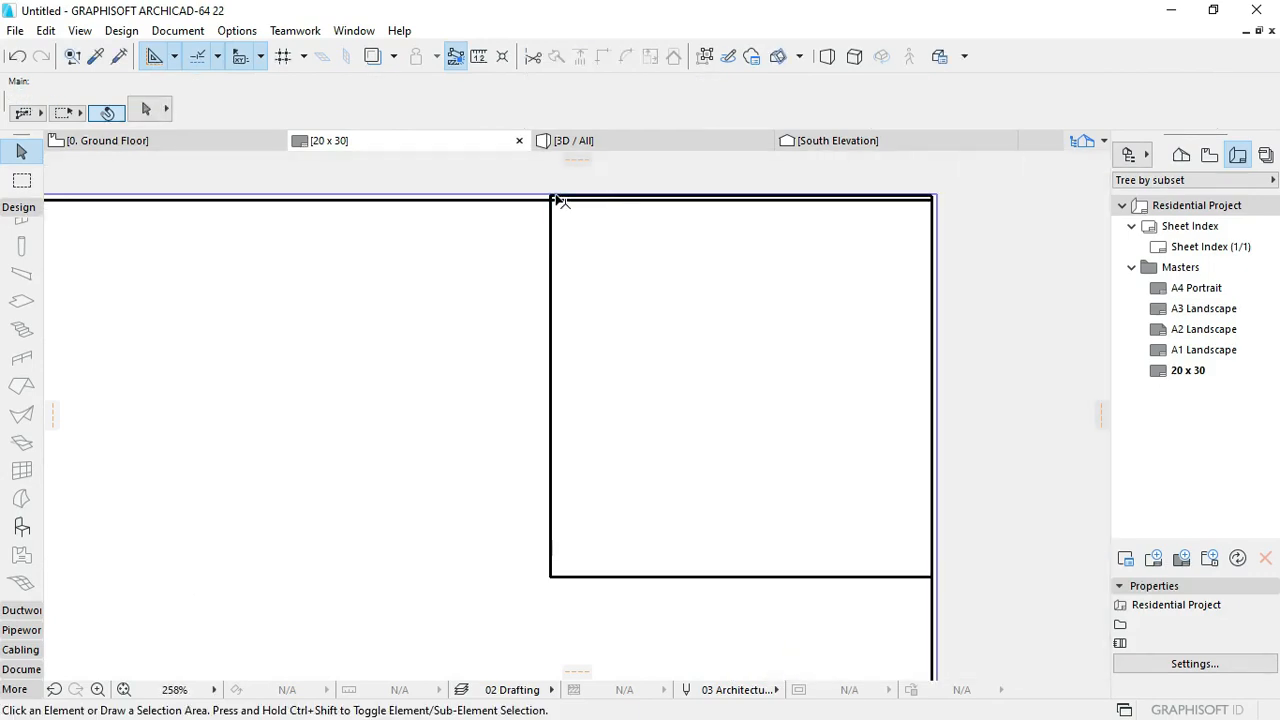
# Step: Shift the corner rectangle slightly down so its upper edge lies on the frame's top line
pyautogui.click(554, 198)
pyautogui.hotkey('ctrl', 'd')
pyautogui.click(551, 198)
pyautogui.click(551, 202)
pyautogui.press('Escape')
pyautogui.scroll(-5, 730, 322)
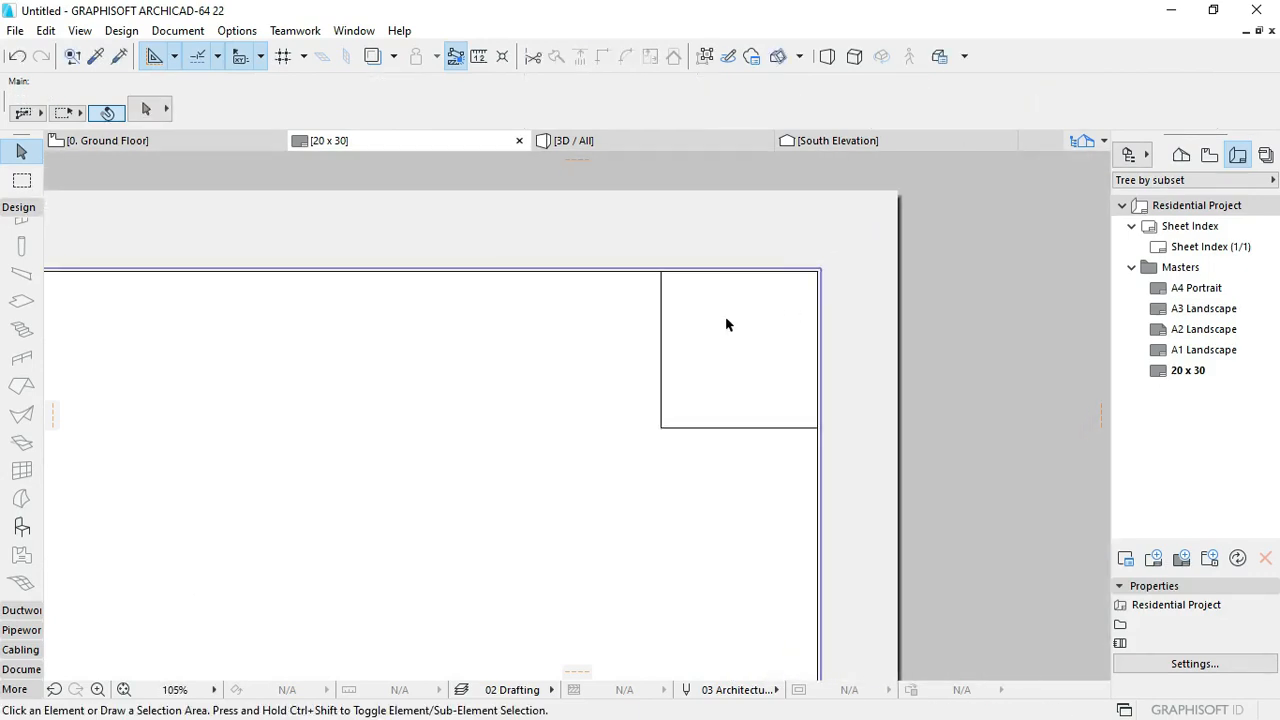
pyautogui.scroll(-3, 730, 330)
pyautogui.moveTo(733, 540); pyautogui.dragTo(657, 206, button='middle')
pyautogui.moveTo(689, 553); pyautogui.dragTo(691, 188, button='middle')
pyautogui.scroll(2, 680, 360)
pyautogui.scroll(1, 677, 358)
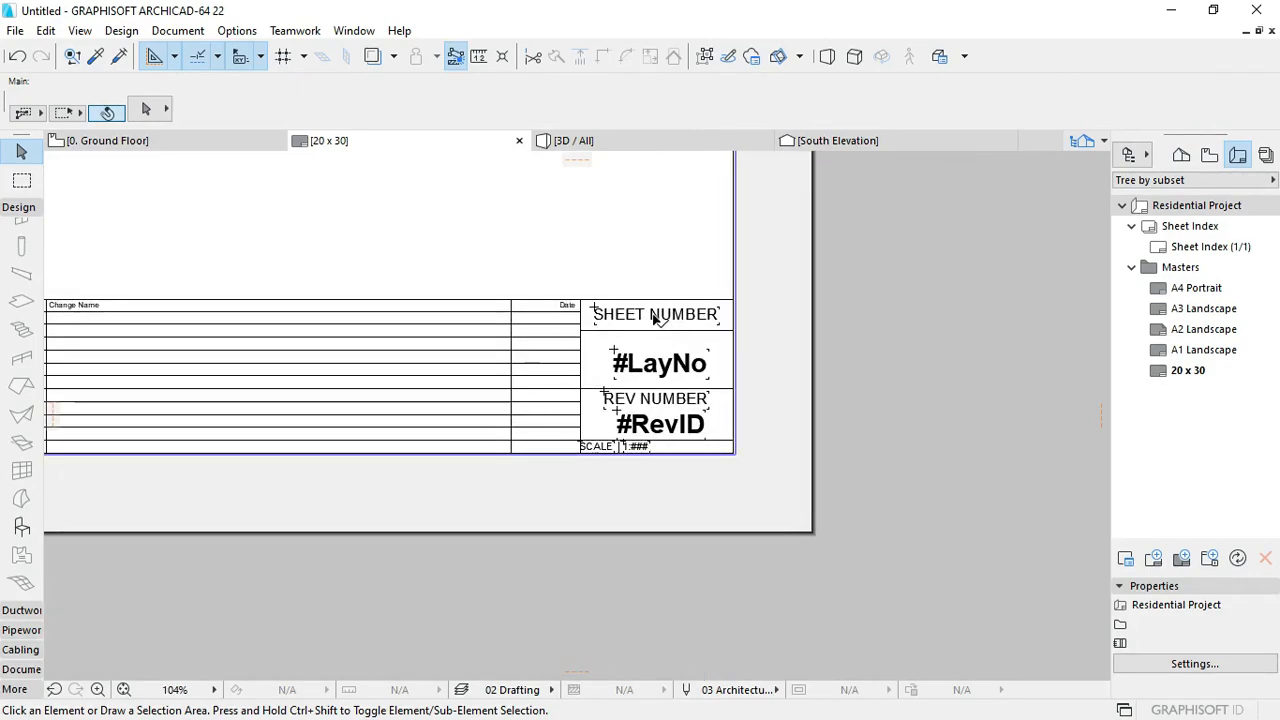
# Step: Copy the SHEET NUMBER text from the title block into the small box at the sheet's upper-right corner
pyautogui.click(655, 314)
pyautogui.hotkey('ctrl', 'd')
pyautogui.scroll(-3, 671, 443)
pyautogui.moveTo(701, 277); pyautogui.dragTo(708, 566, button='middle')
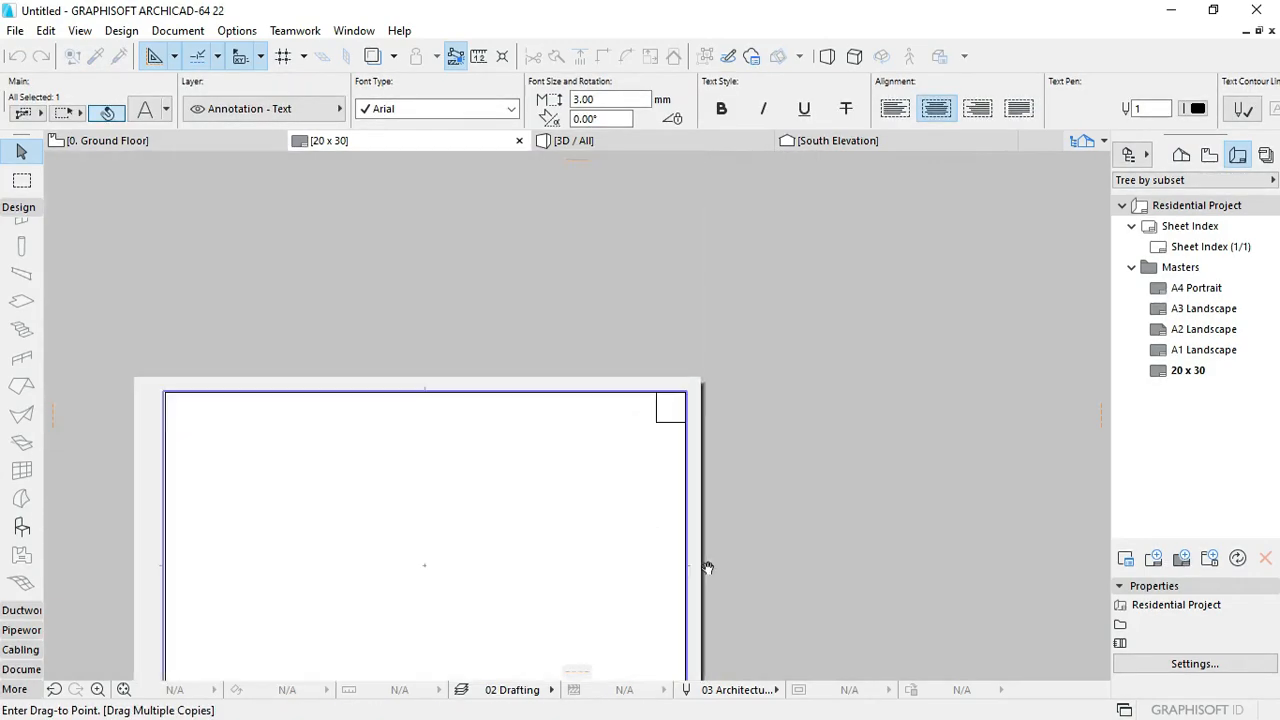
pyautogui.scroll(8, 654, 366)
pyautogui.click(606, 229)
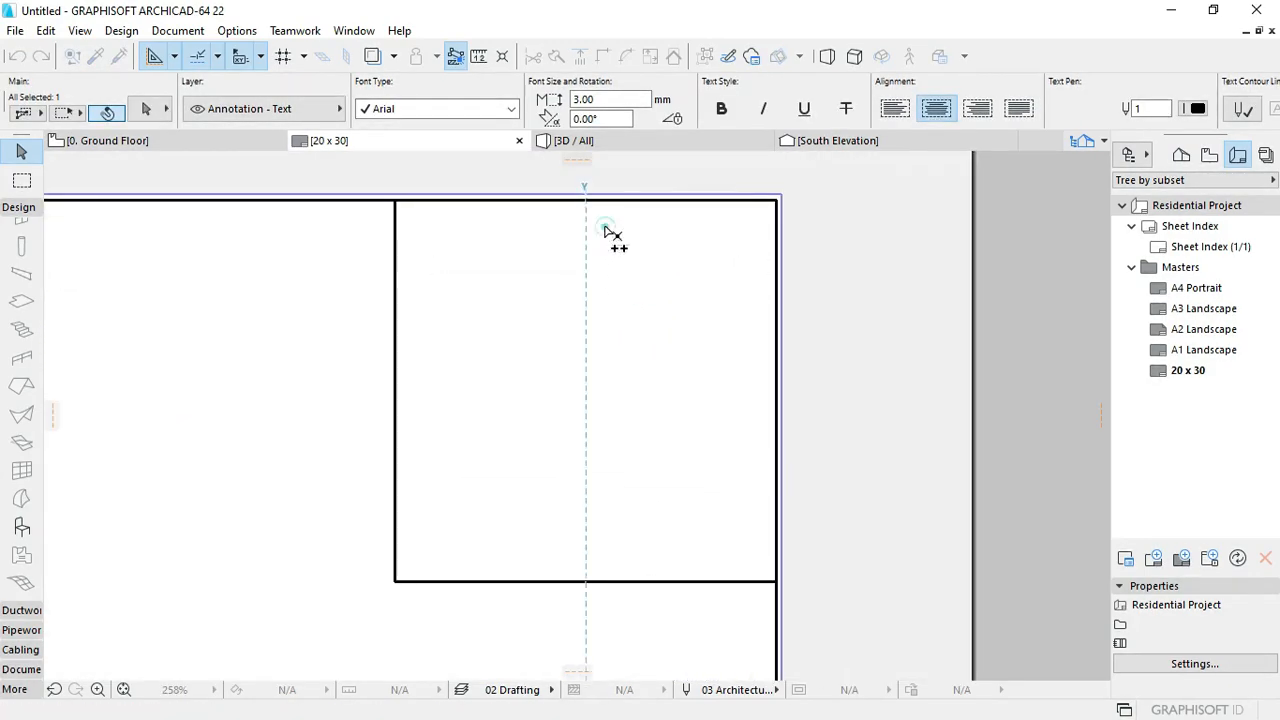
# Step: Change the copied SHEET NUMBER text in the corner box to DPWH
pyautogui.doubleClick(740, 225)
pyautogui.moveTo(740, 225); pyautogui.dragTo(415, 217)
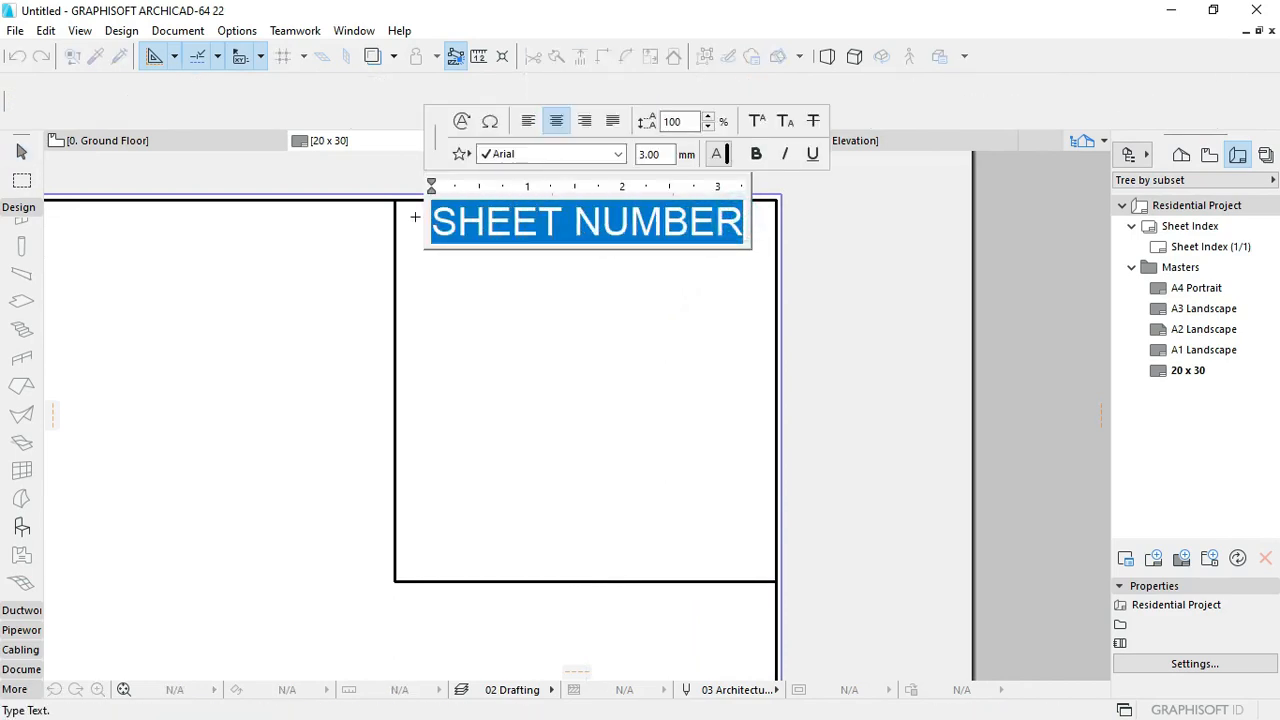
pyautogui.write('DPWH')
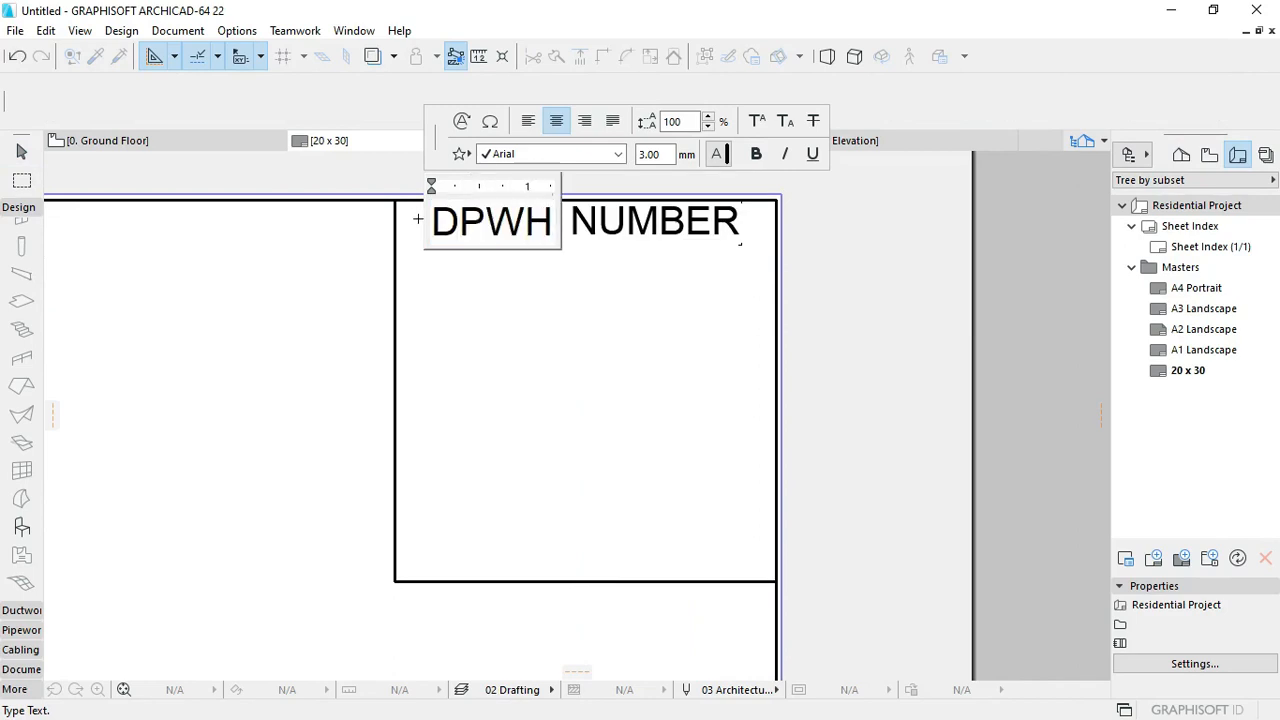
pyautogui.click(529, 300)
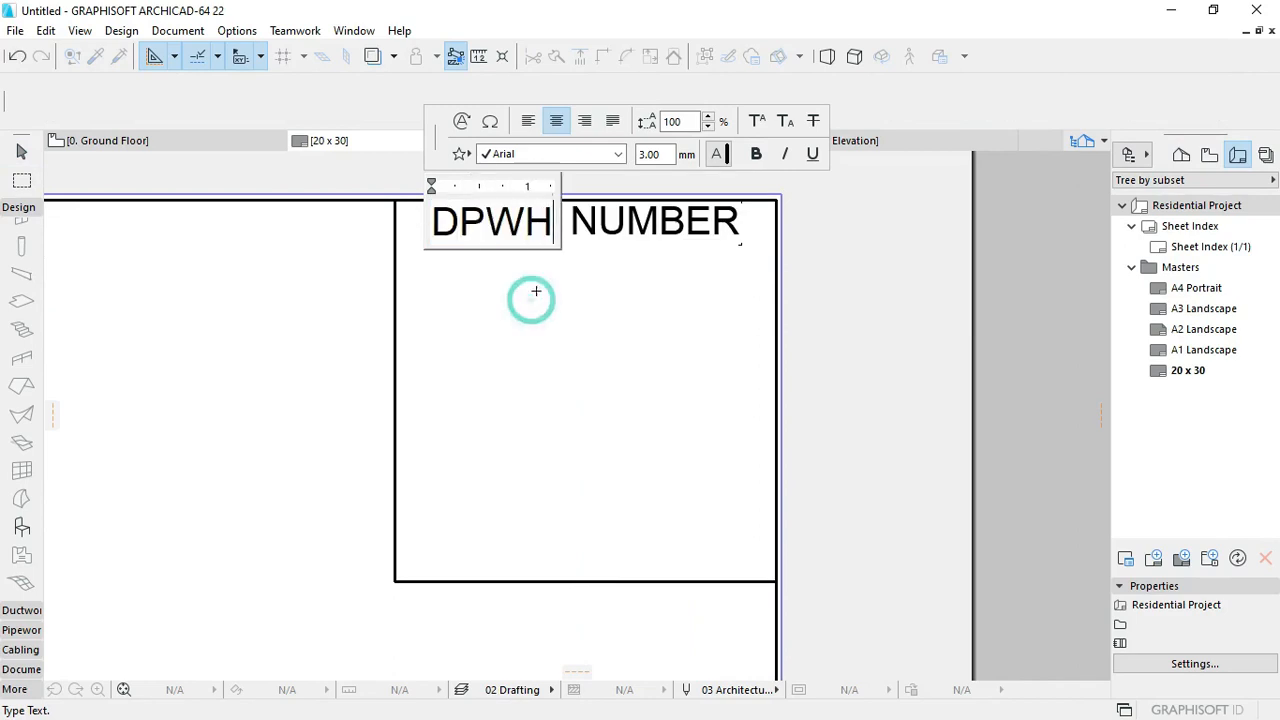
# Step: Move the DPWH text toward the middle of the corner box and place a copy of it directly above
pyautogui.click(488, 228)
pyautogui.moveTo(490, 228); pyautogui.dragTo(563, 290)
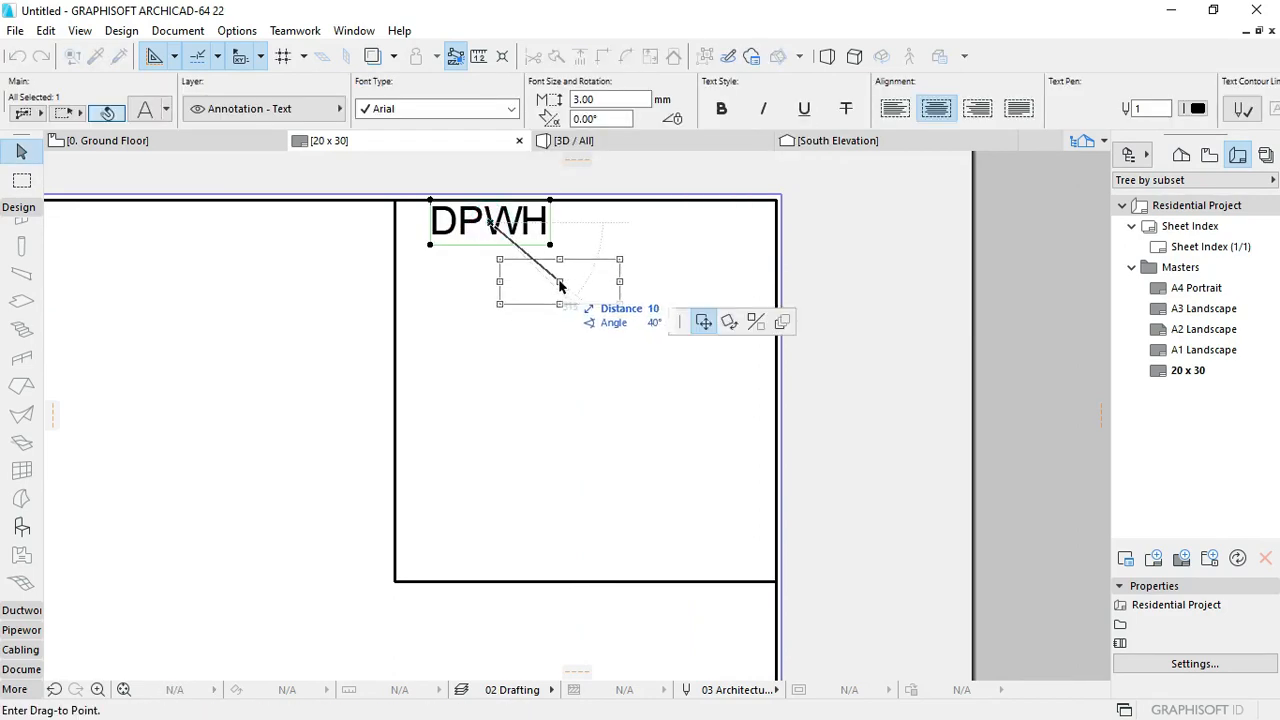
pyautogui.click(560, 281)
pyautogui.hotkey('ctrl', 'd')
pyautogui.click(560, 281)
pyautogui.hotkey('ctrl', 'alt')
pyautogui.click(559, 229)
pyautogui.press('Escape')
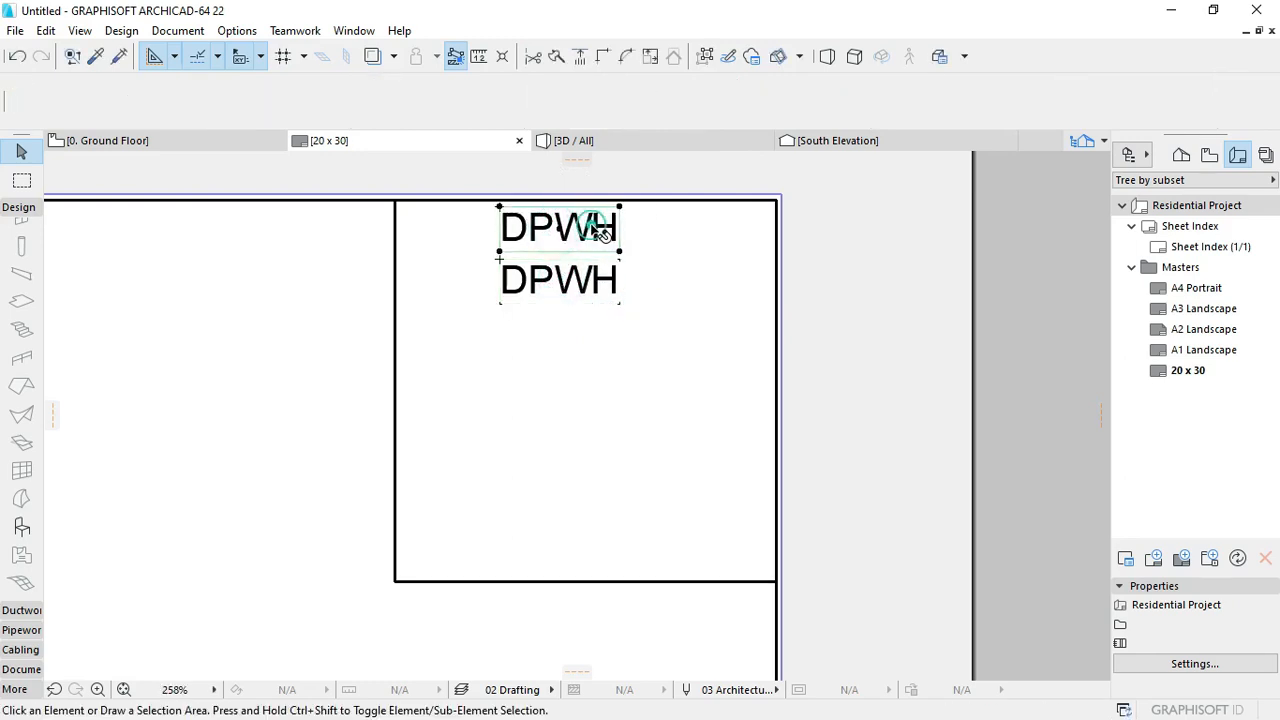
# Step: Replace the upper DPWH copy's text with REPUBLIC OF THE PHILIPPINES
pyautogui.doubleClick(590, 228)
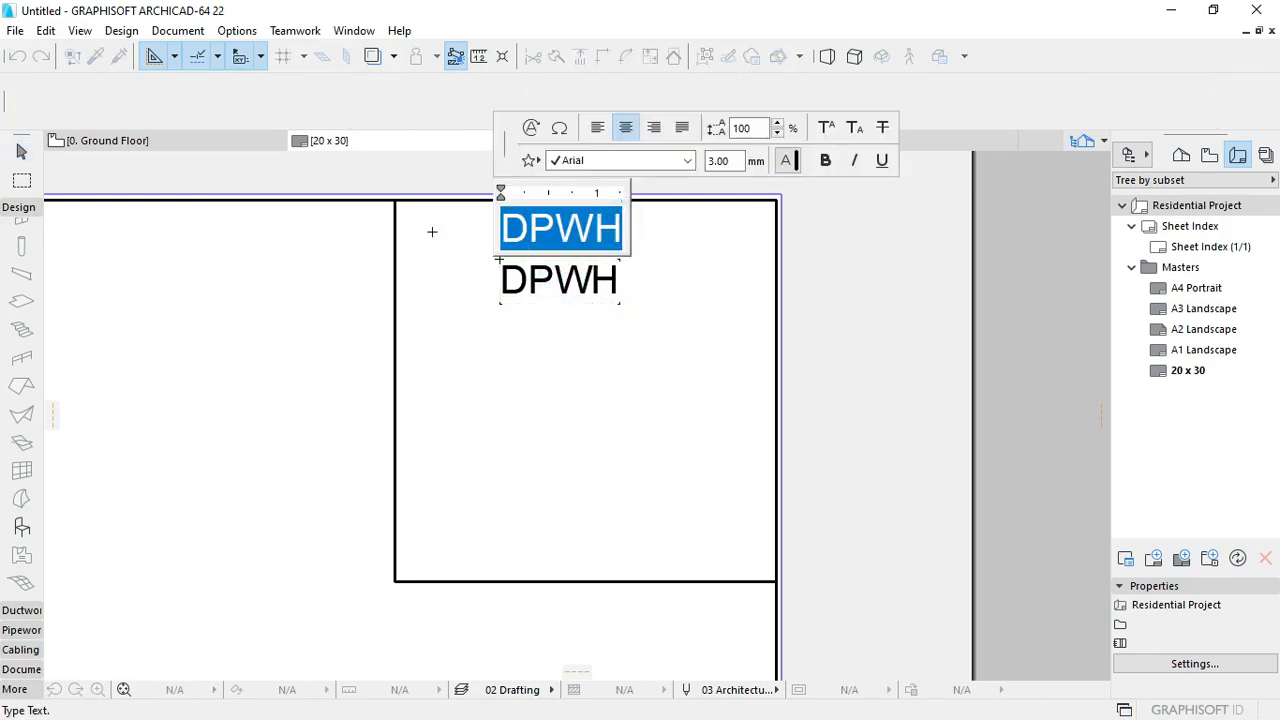
pyautogui.write('Rep')
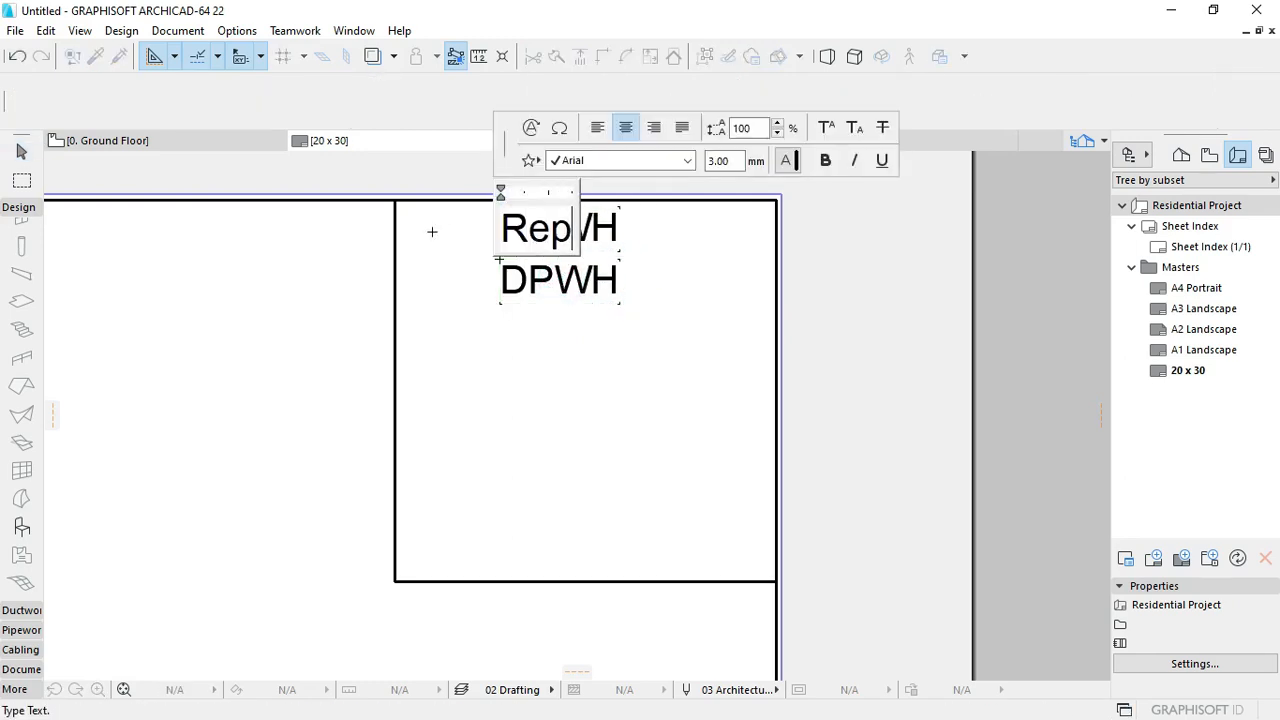
pyautogui.press('BackSpace')
pyautogui.press('BackSpace')
pyautogui.write('EPU')
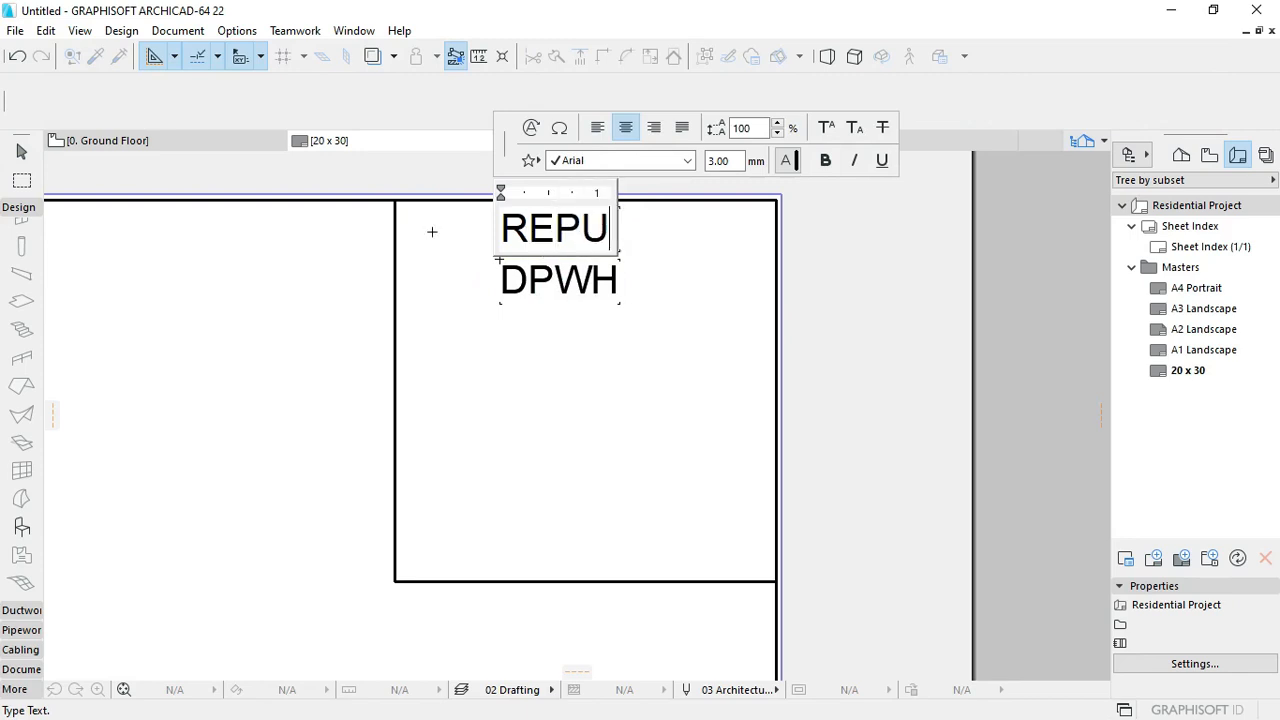
pyautogui.write('BLIC OF')
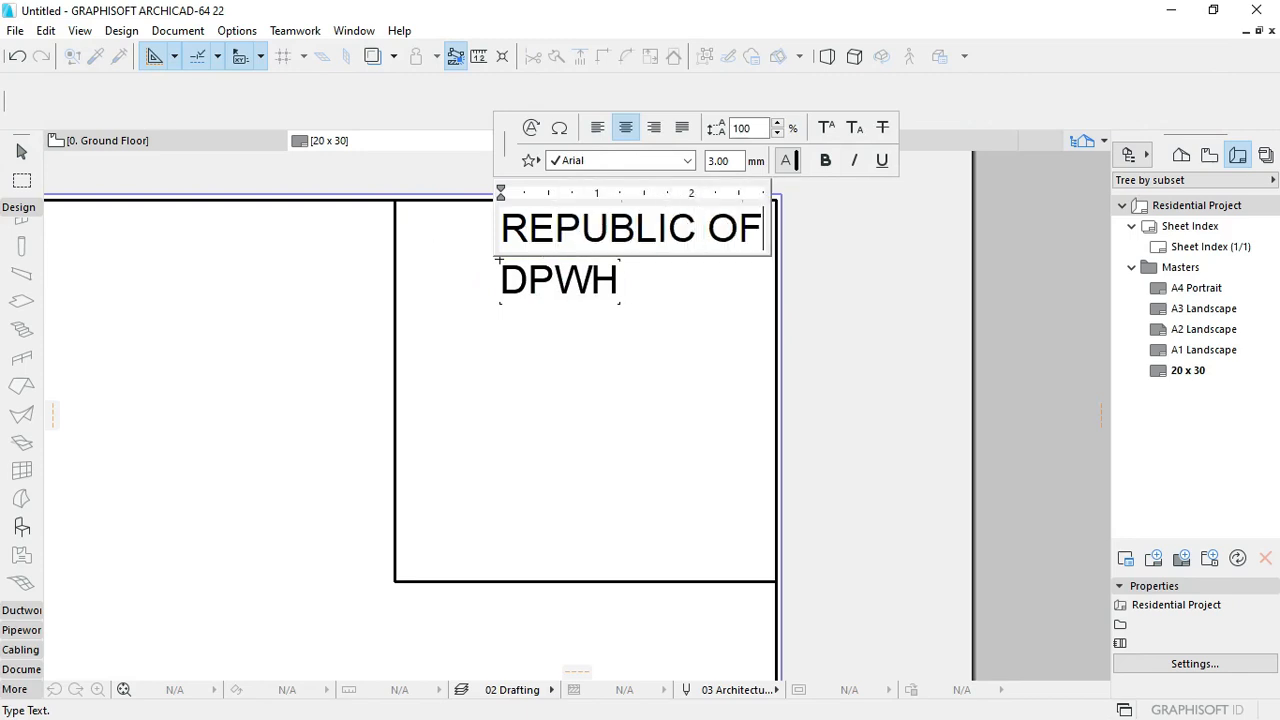
pyautogui.write(' THE PHILI')
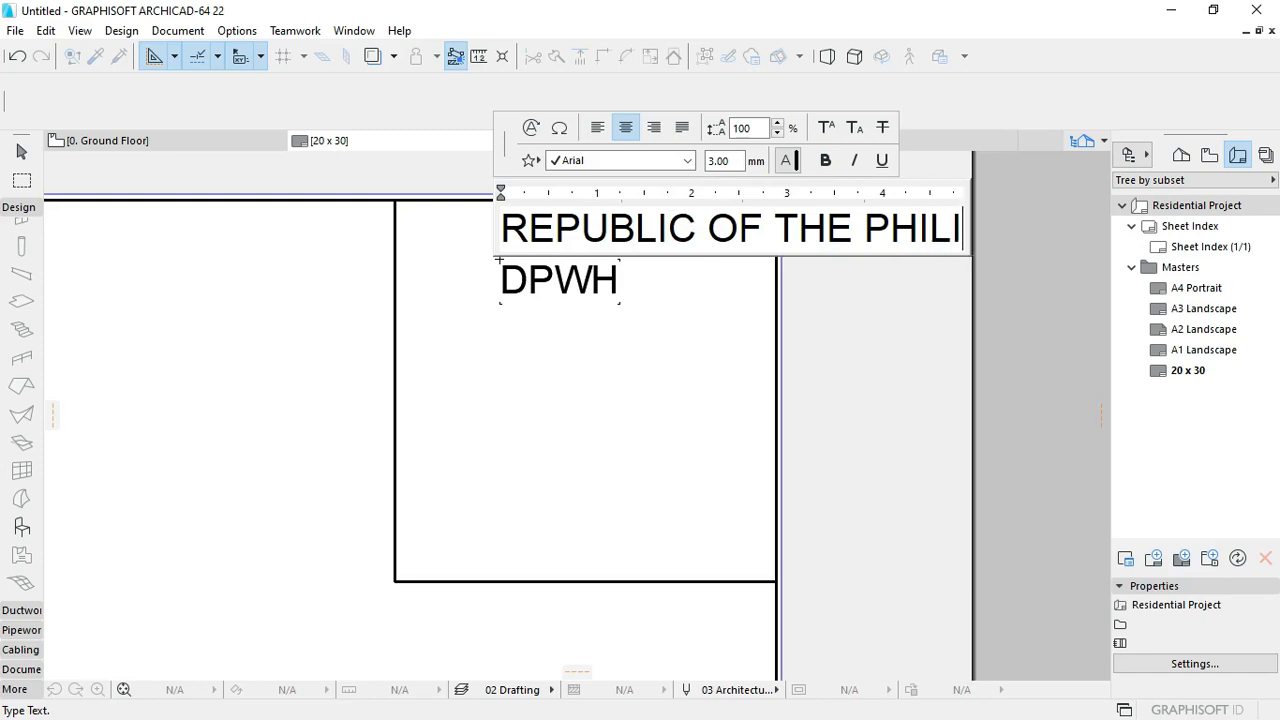
pyautogui.write('PPINES')
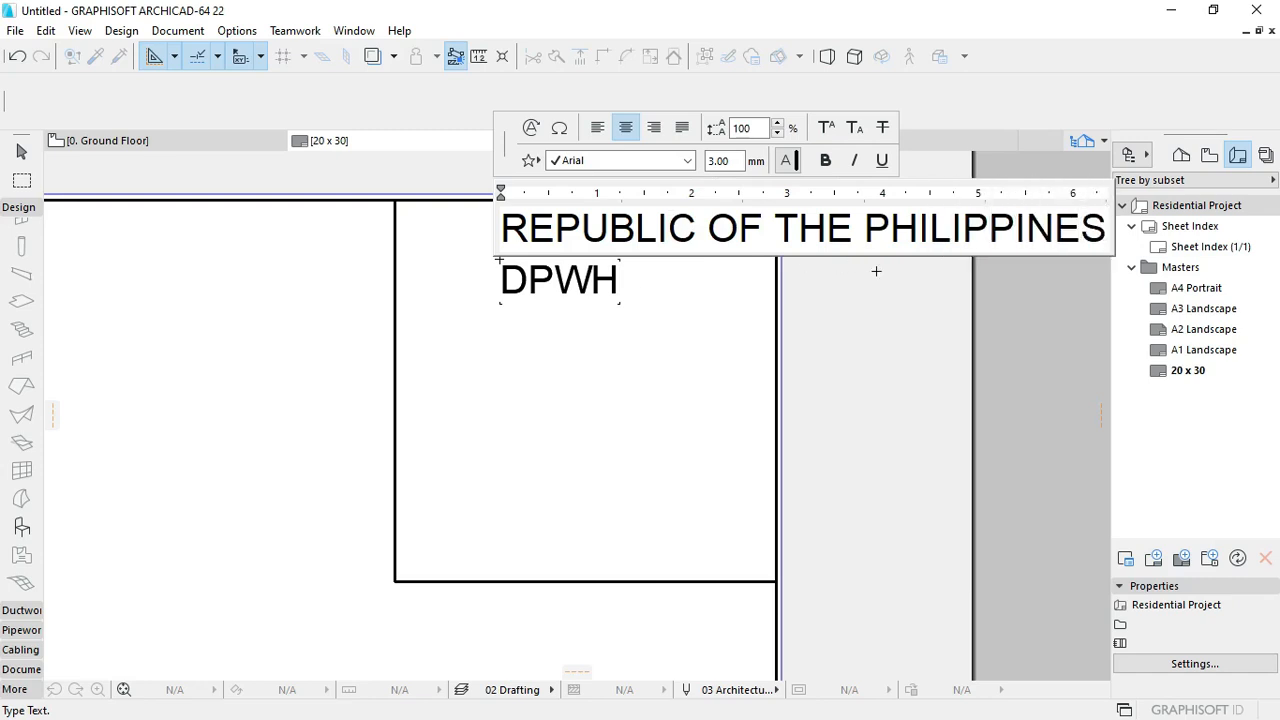
pyautogui.click(856, 292)
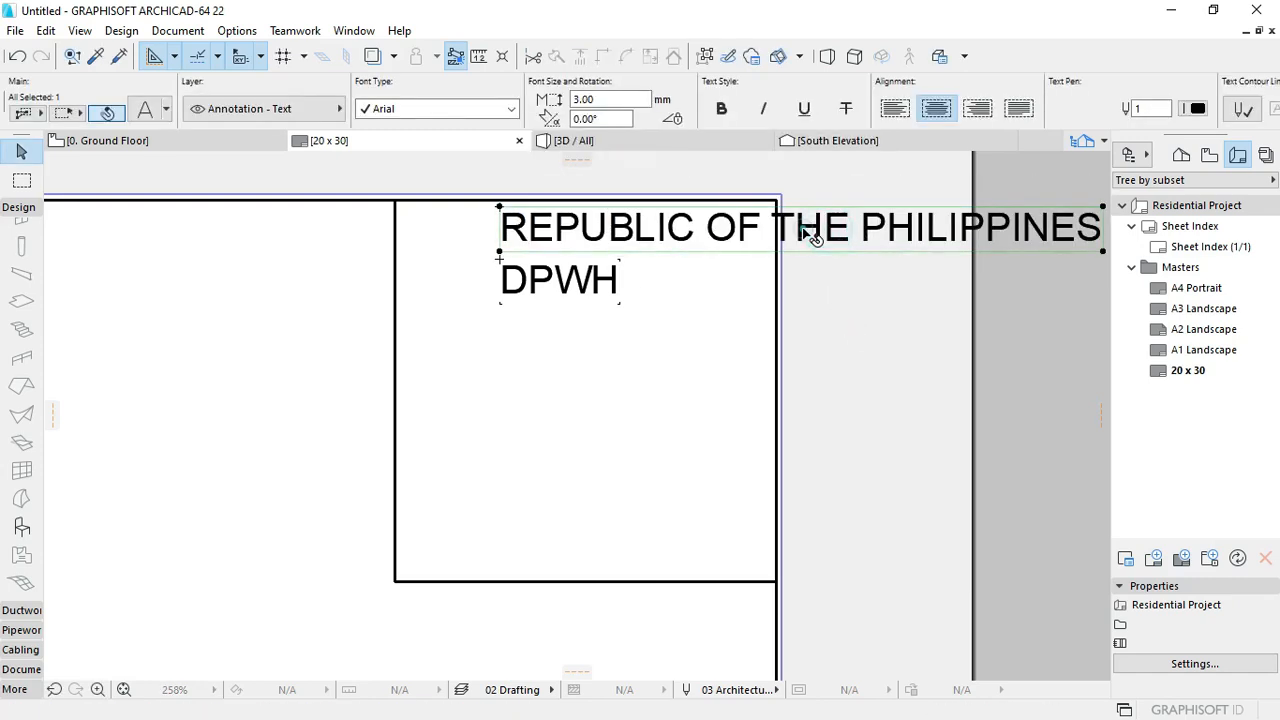
# Step: Shift the REPUBLIC OF THE PHILIPPINES text slightly left and set its font size to 2 mm
pyautogui.moveTo(806, 230); pyautogui.dragTo(613, 231)
pyautogui.press('Escape')
pyautogui.doubleClick(771, 230)
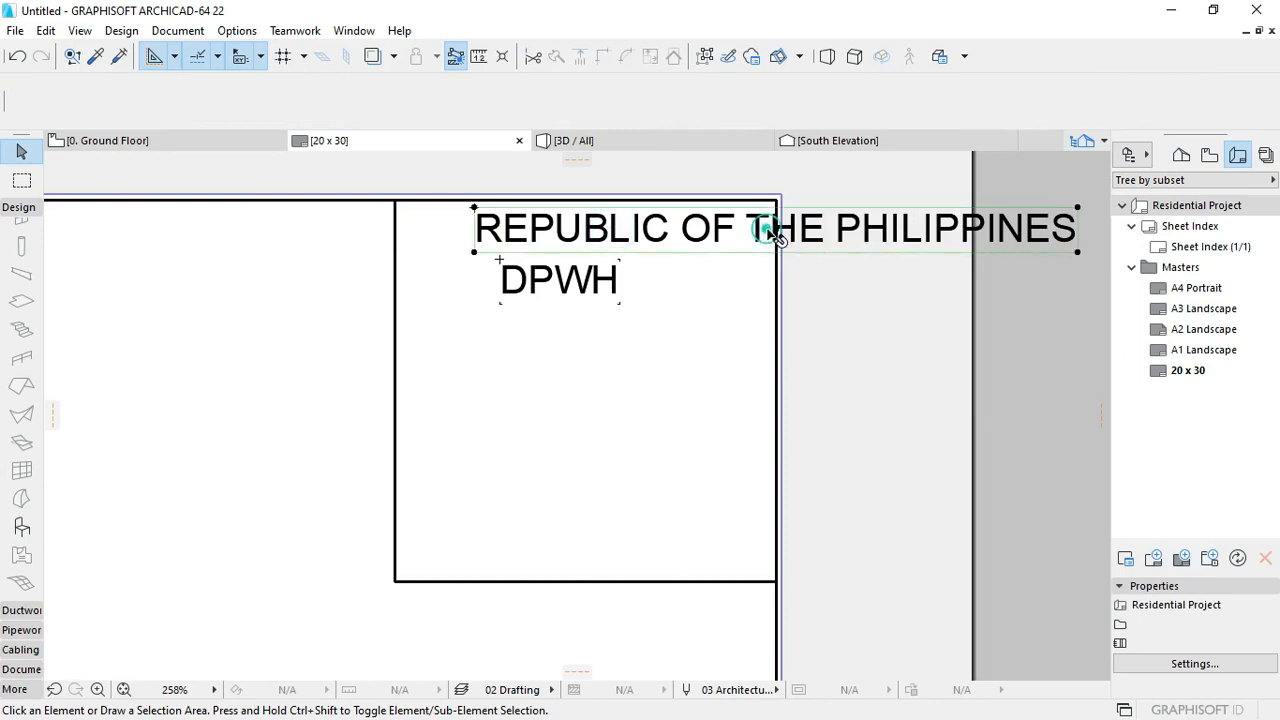
pyautogui.press('Escape')
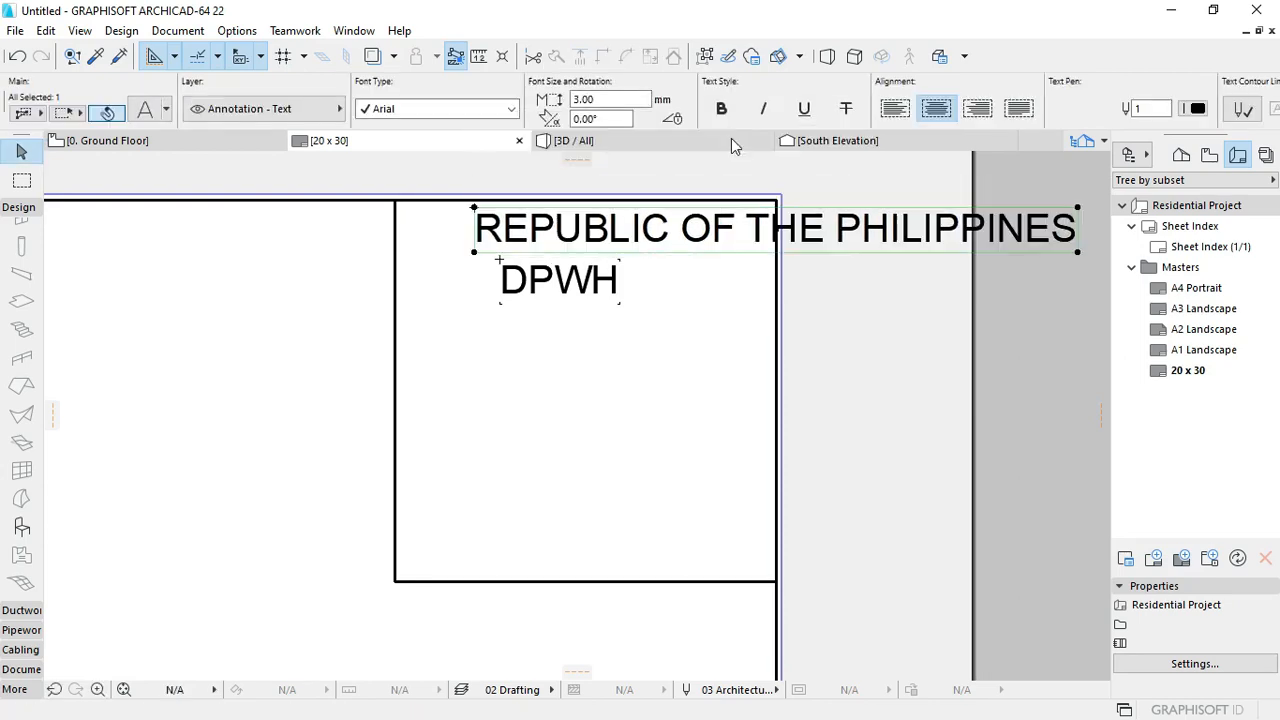
pyautogui.click(616, 99)
pyautogui.write('2')
pyautogui.press('Return')
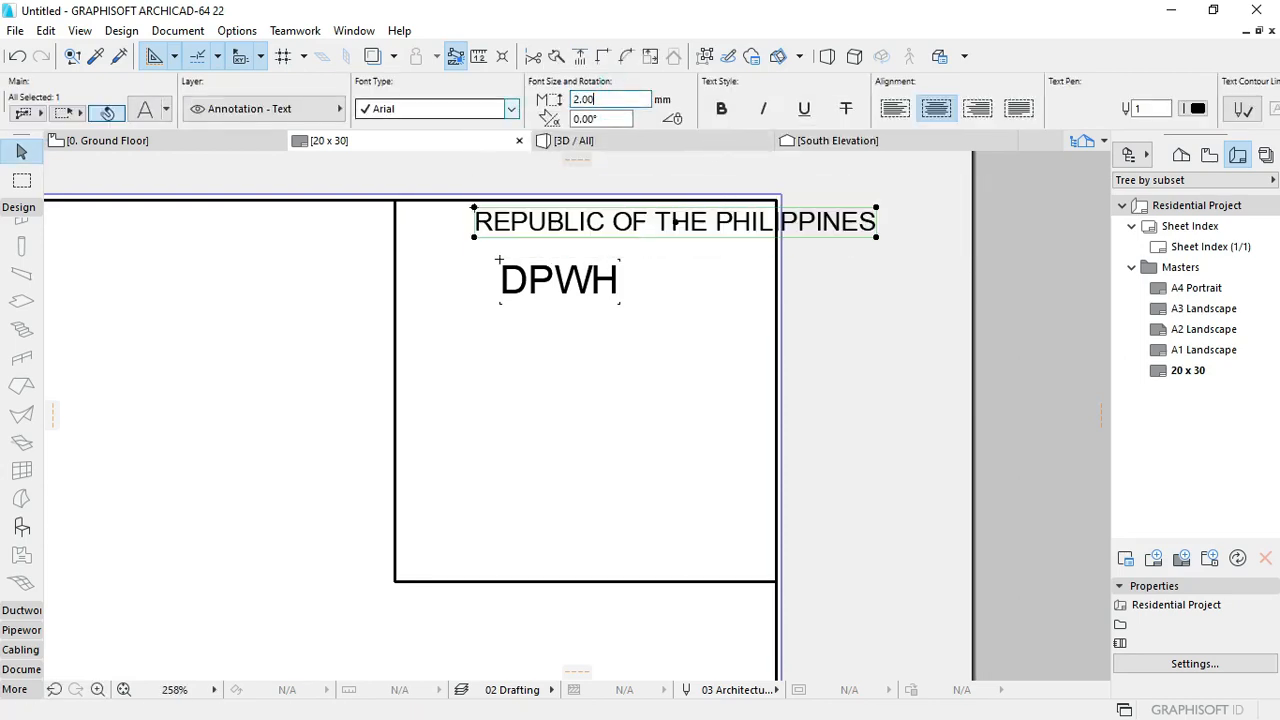
# Step: Move the REPUBLIC OF THE PHILIPPINES text left so it spans the upper part of the corner box
pyautogui.click(678, 226)
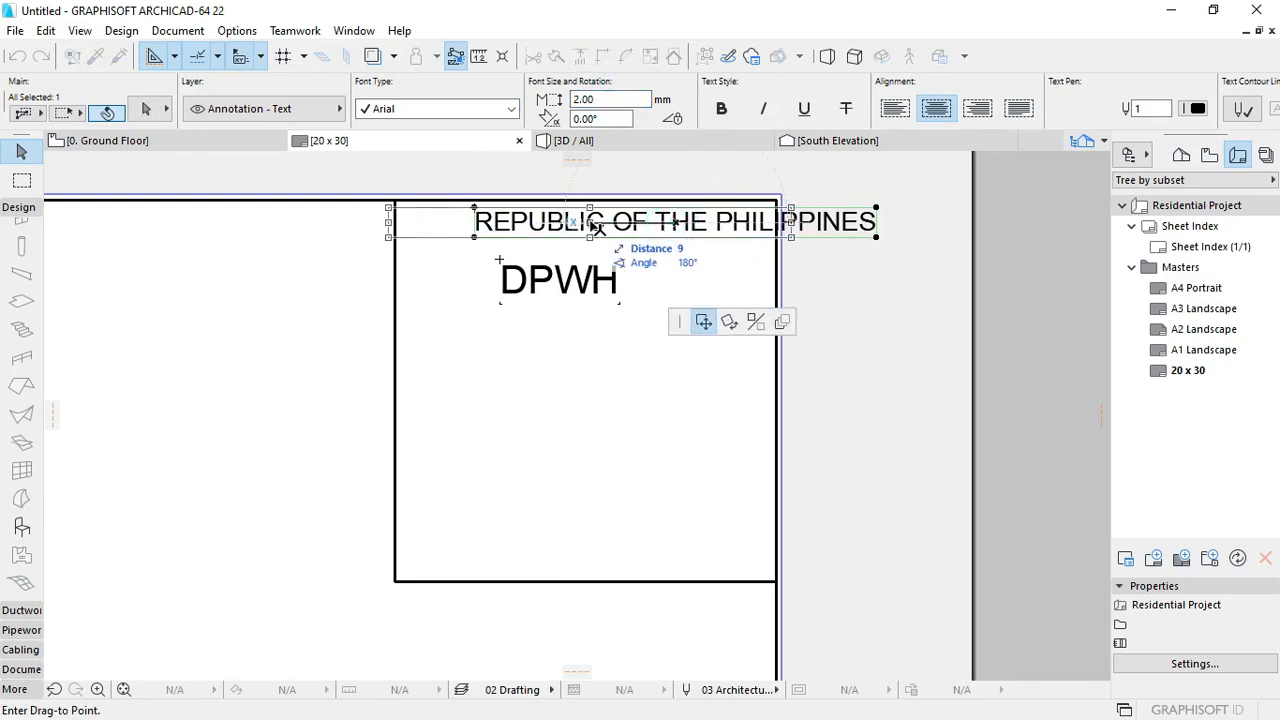
pyautogui.click(596, 240)
pyautogui.doubleClick(638, 226)
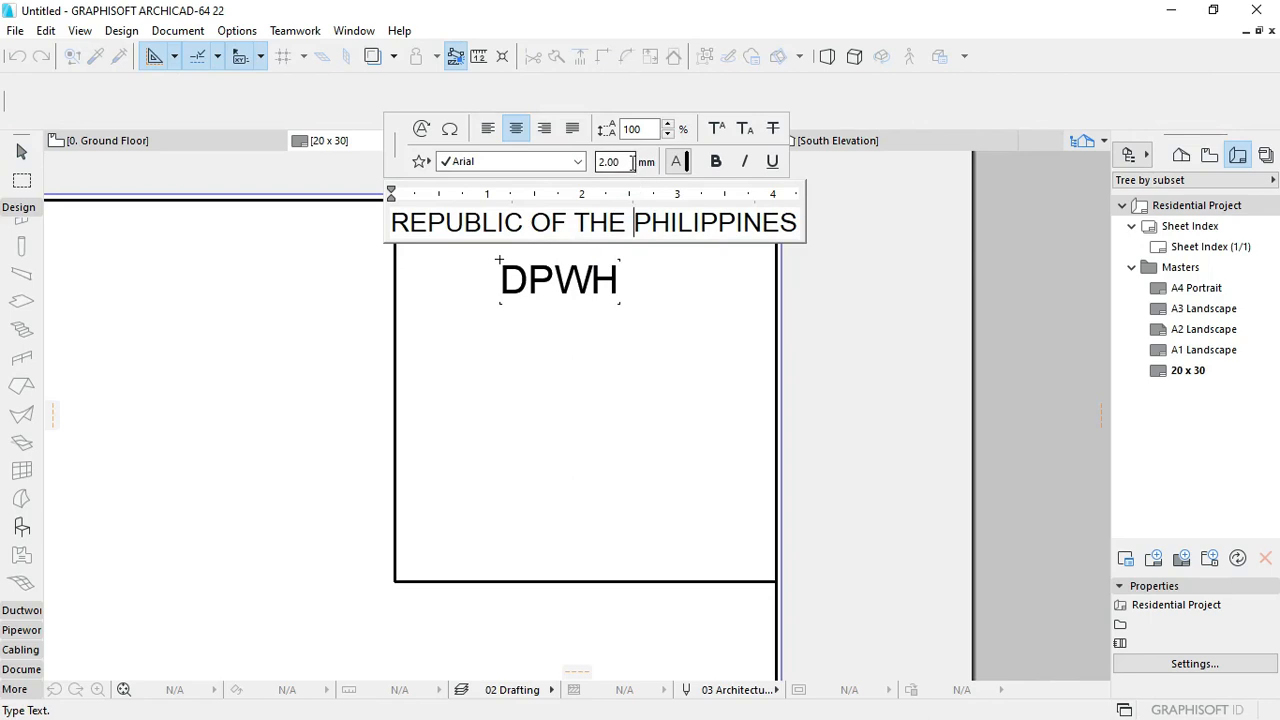
pyautogui.click(566, 377)
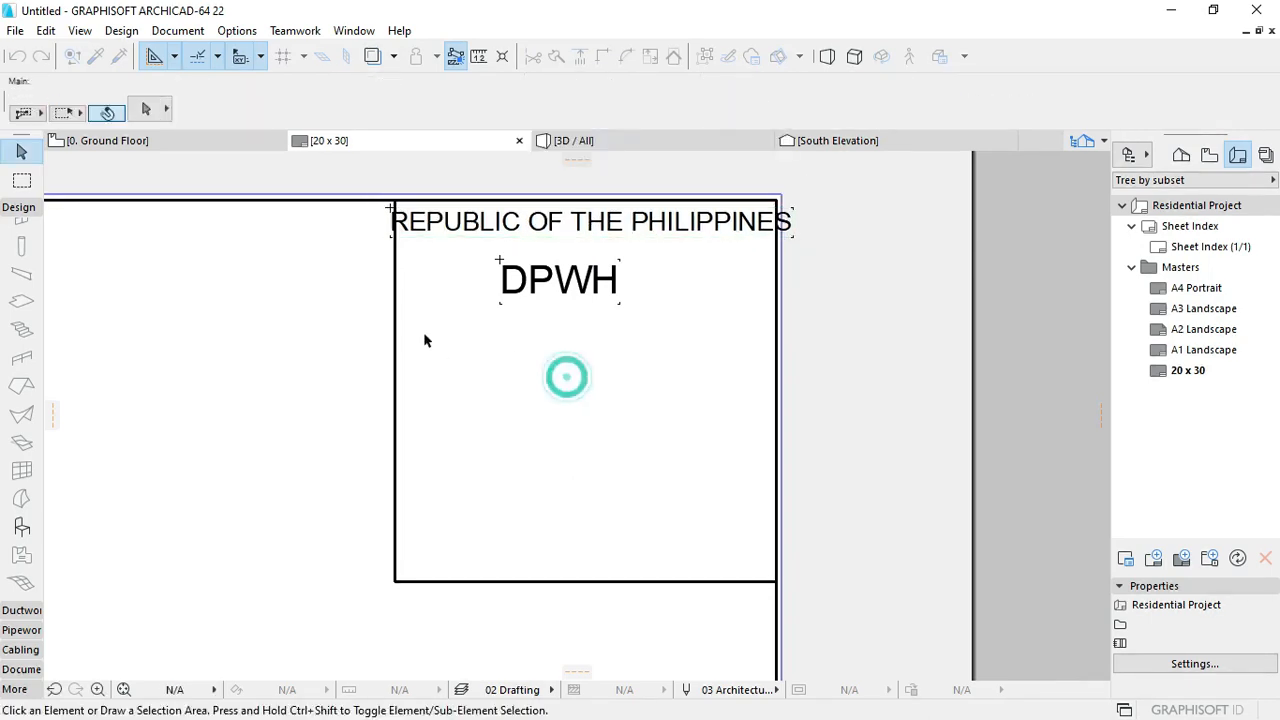
# Step: Widen the corner box by offsetting its left edge outward beyond the REPUBLIC OF THE PHILIPPINES text
pyautogui.click(395, 297)
pyautogui.click(395, 297)
pyautogui.click(781, 322)
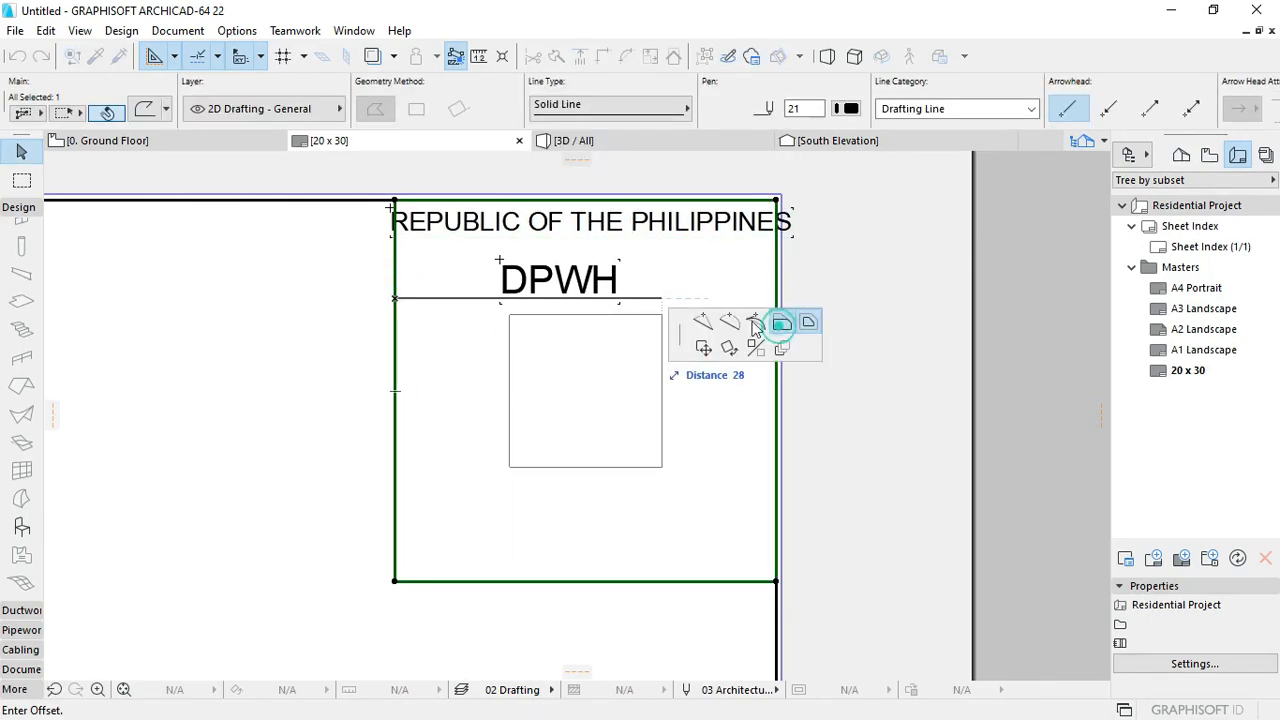
pyautogui.press('Escape')
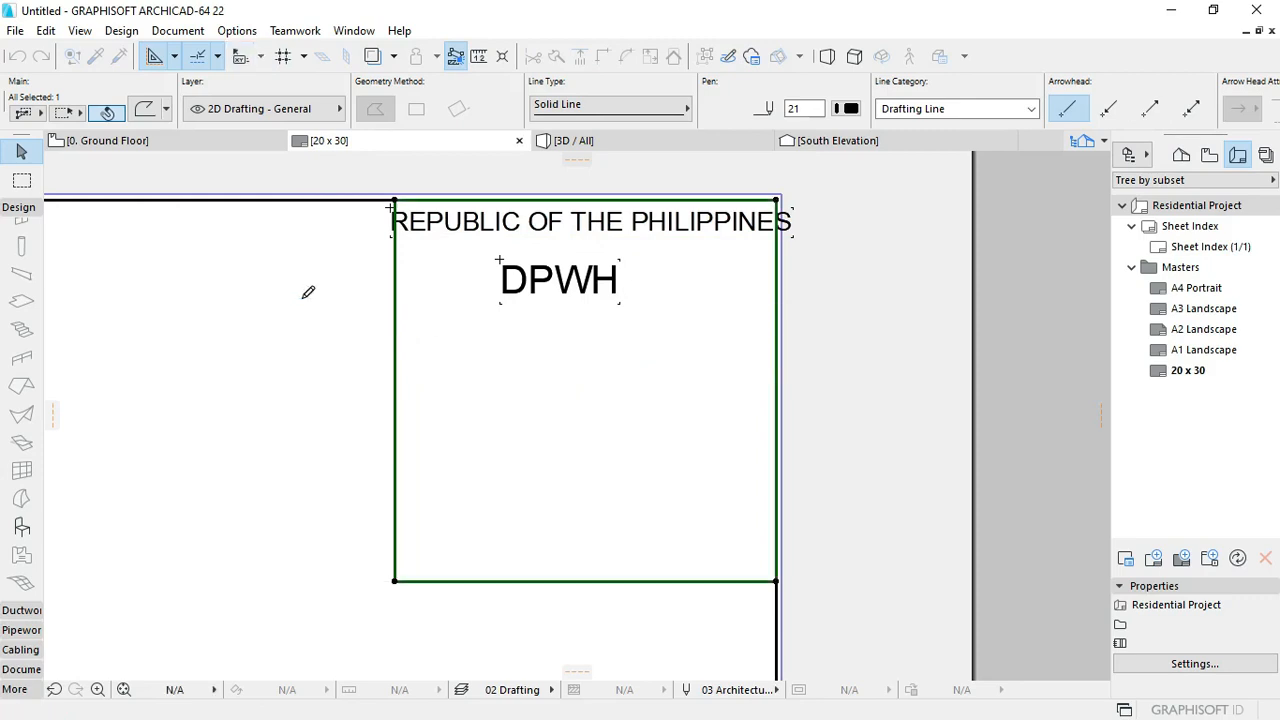
pyautogui.click(303, 297)
# Step: Center the REPUBLIC OF THE PHILIPPINES text horizontally along the widened box's top edge
pyautogui.click(578, 218)
pyautogui.click(592, 222)
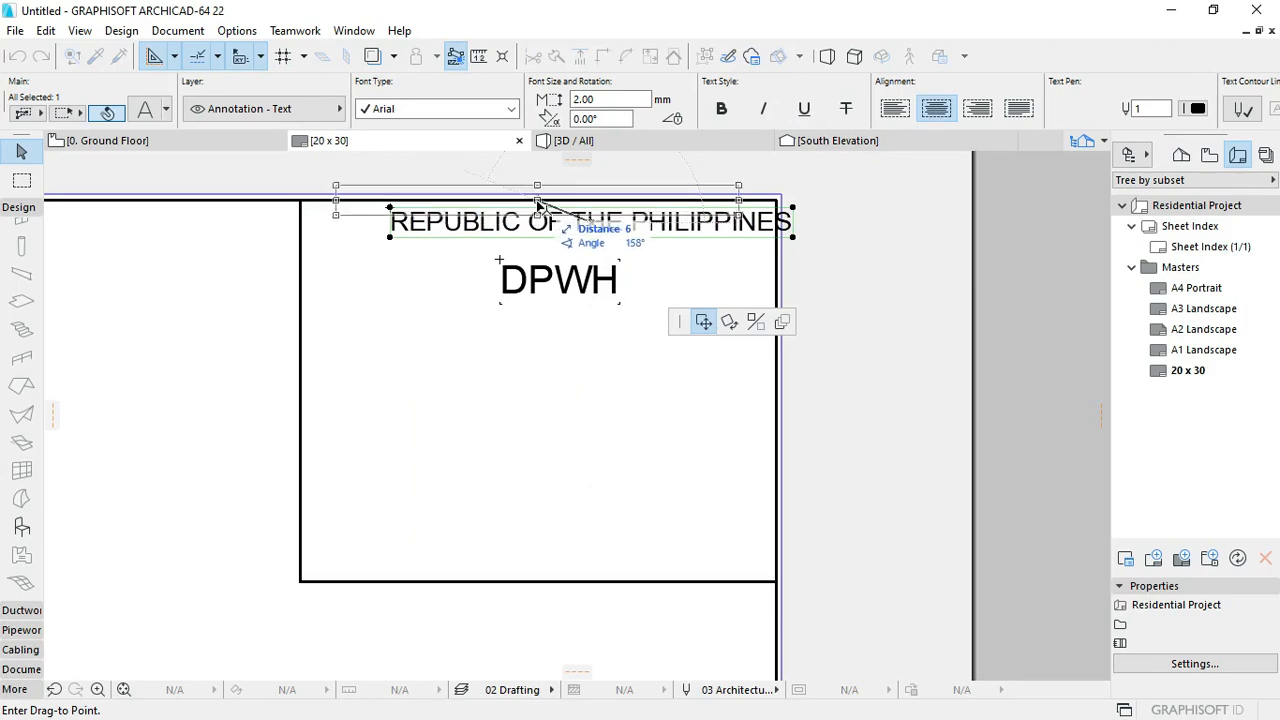
pyautogui.click(537, 204)
# Step: Set the DPWH text's font size to 5 mm and center it beneath the REPUBLIC OF THE PHILIPPINES line
pyautogui.click(566, 285)
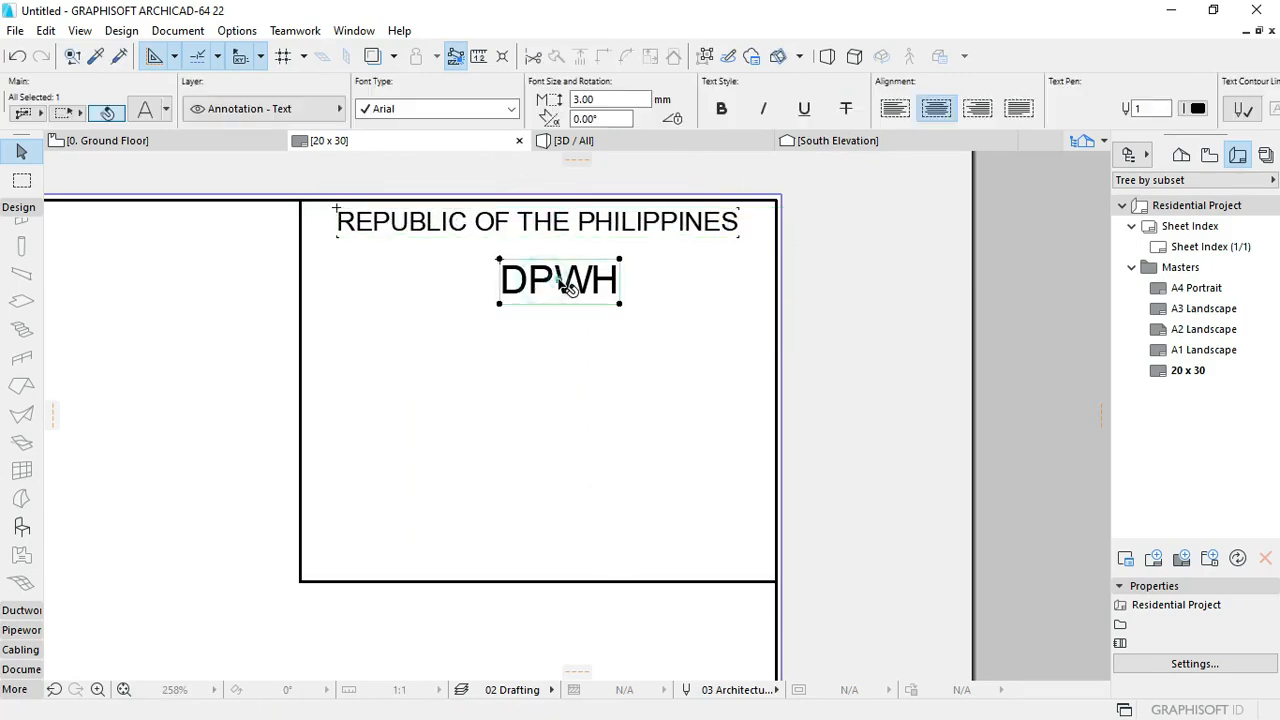
pyautogui.moveTo(558, 281); pyautogui.dragTo(573, 282)
pyautogui.click(577, 286)
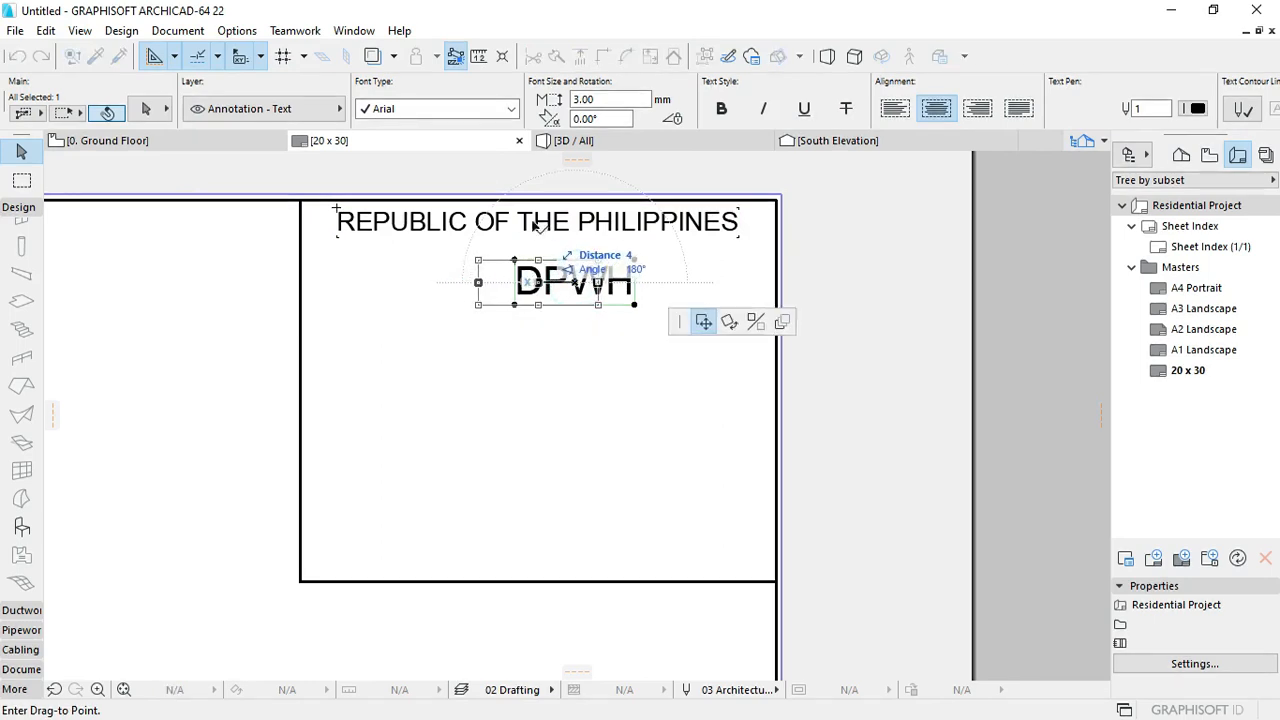
pyautogui.click(515, 284)
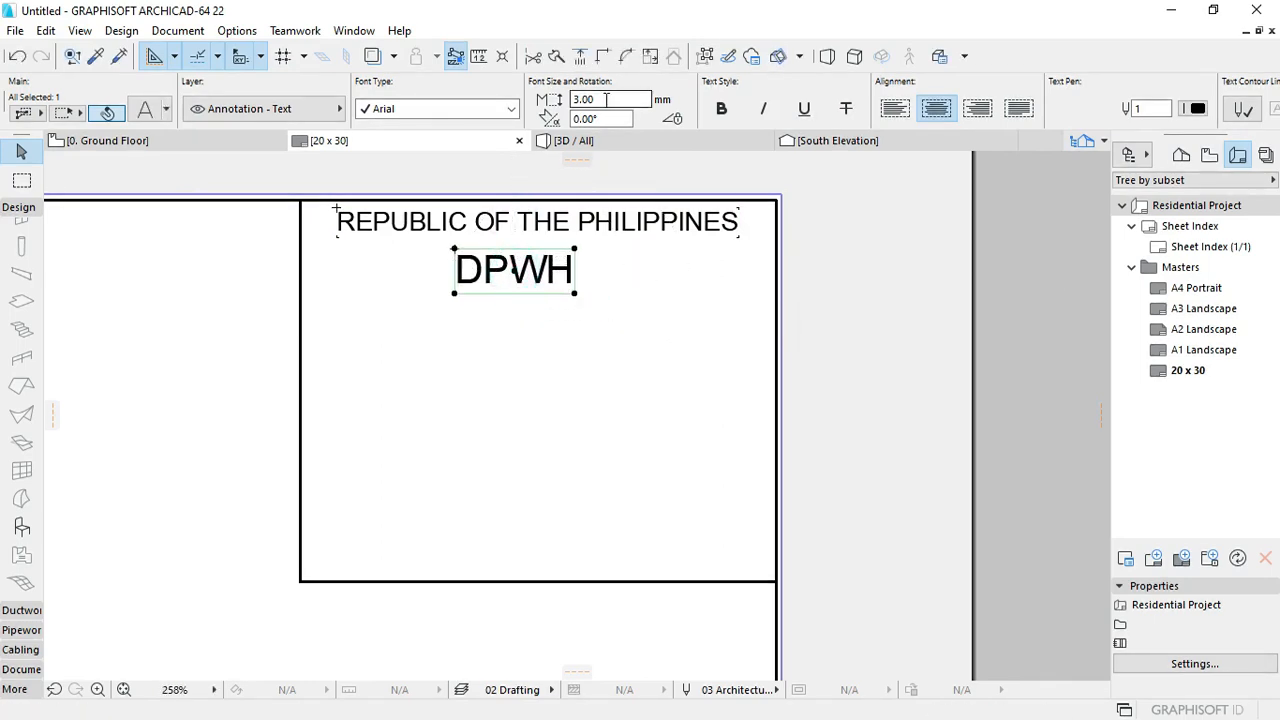
pyautogui.moveTo(604, 99); pyautogui.dragTo(513, 106)
pyautogui.write('5')
pyautogui.press('Return')
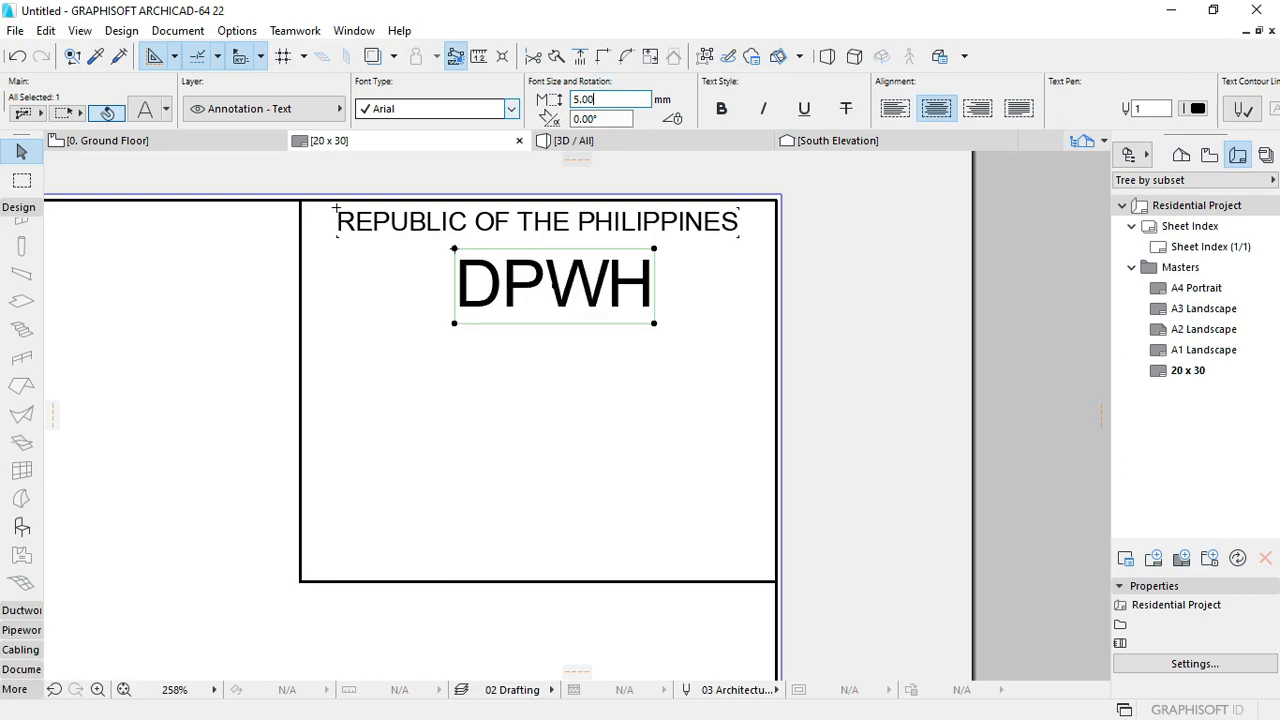
pyautogui.click(557, 290)
pyautogui.click(557, 297)
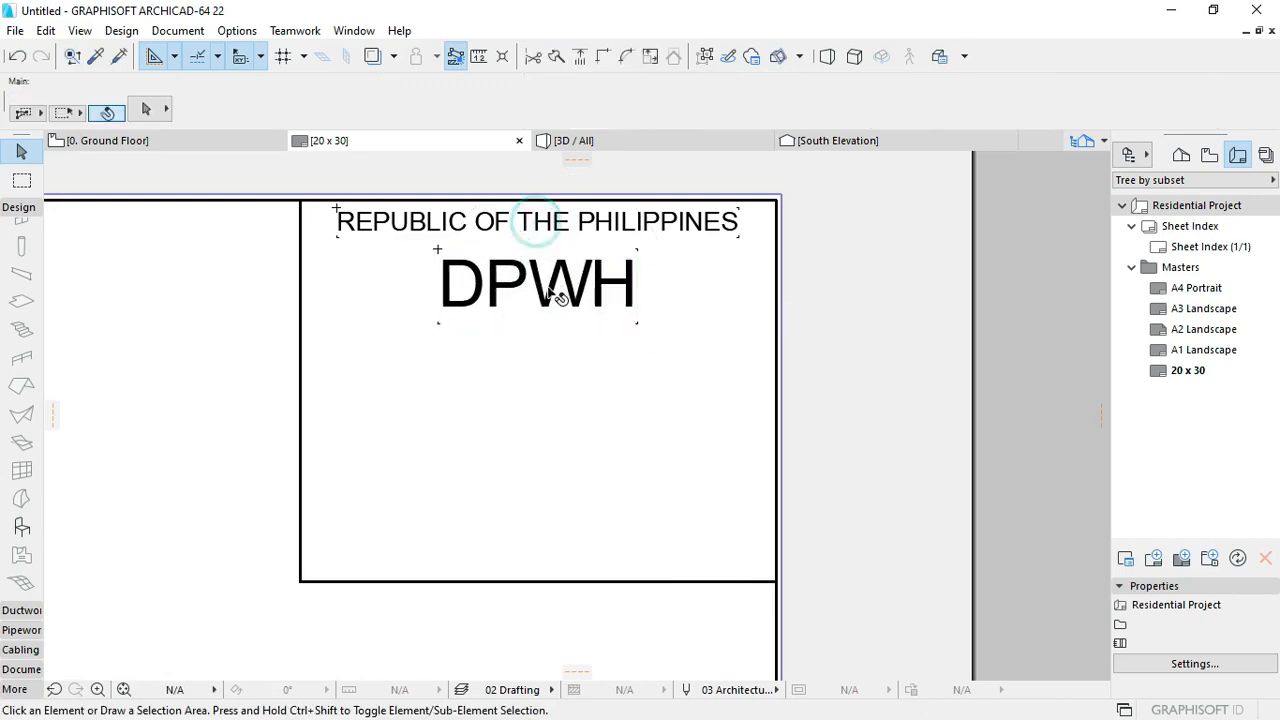
# Step: Copy the REPUBLIC OF THE PHILIPPINES text straight down to just below the DPWH text
pyautogui.scroll(-2, 600, 215)
pyautogui.click(455, 220)
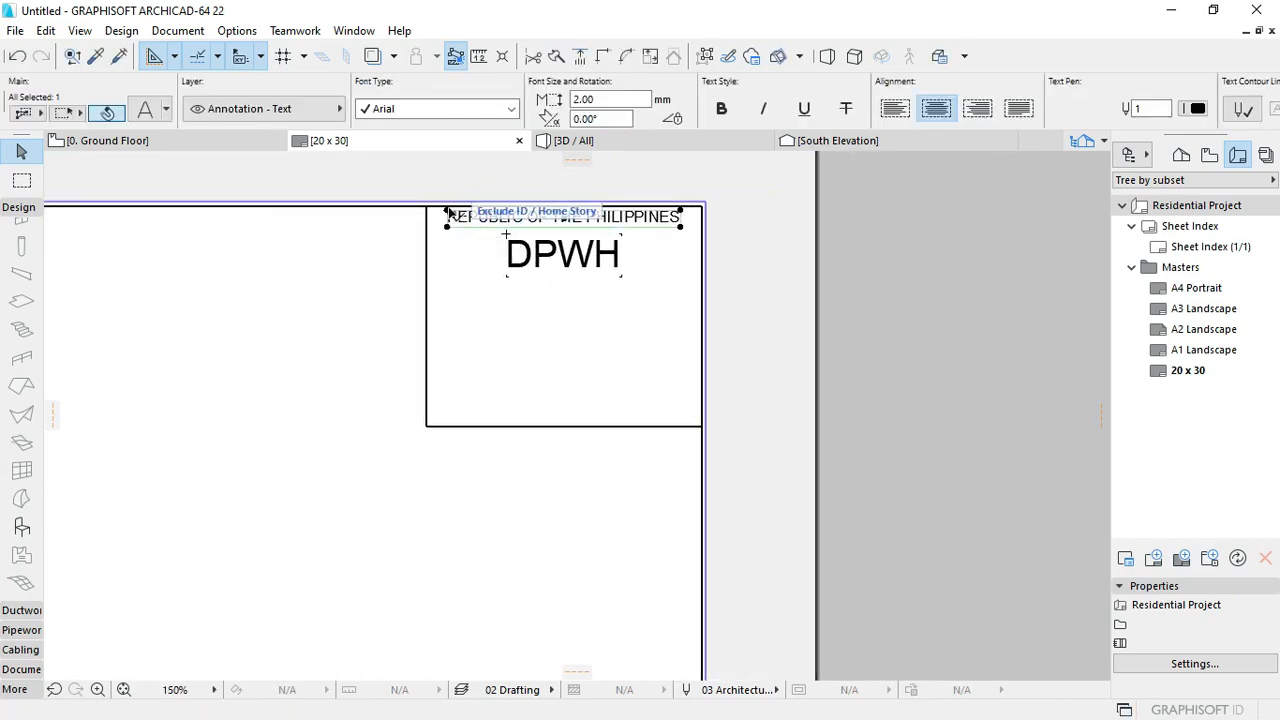
pyautogui.hotkey('ctrl', 'alt', 'd')
pyautogui.click(448, 210)
pyautogui.click(450, 302)
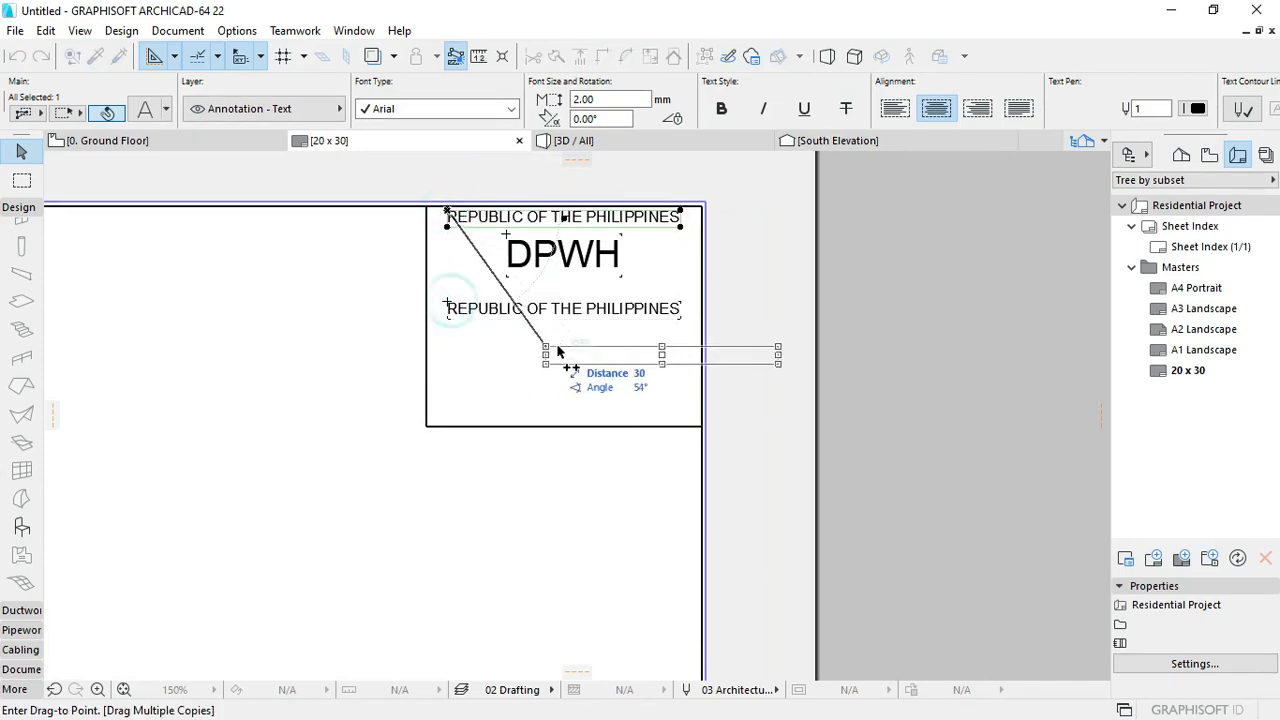
pyautogui.press('Escape')
# Step: Replace the lower copy's text with OFFICE OF THE BUILDING OFFICIALS
pyautogui.doubleClick(591, 316)
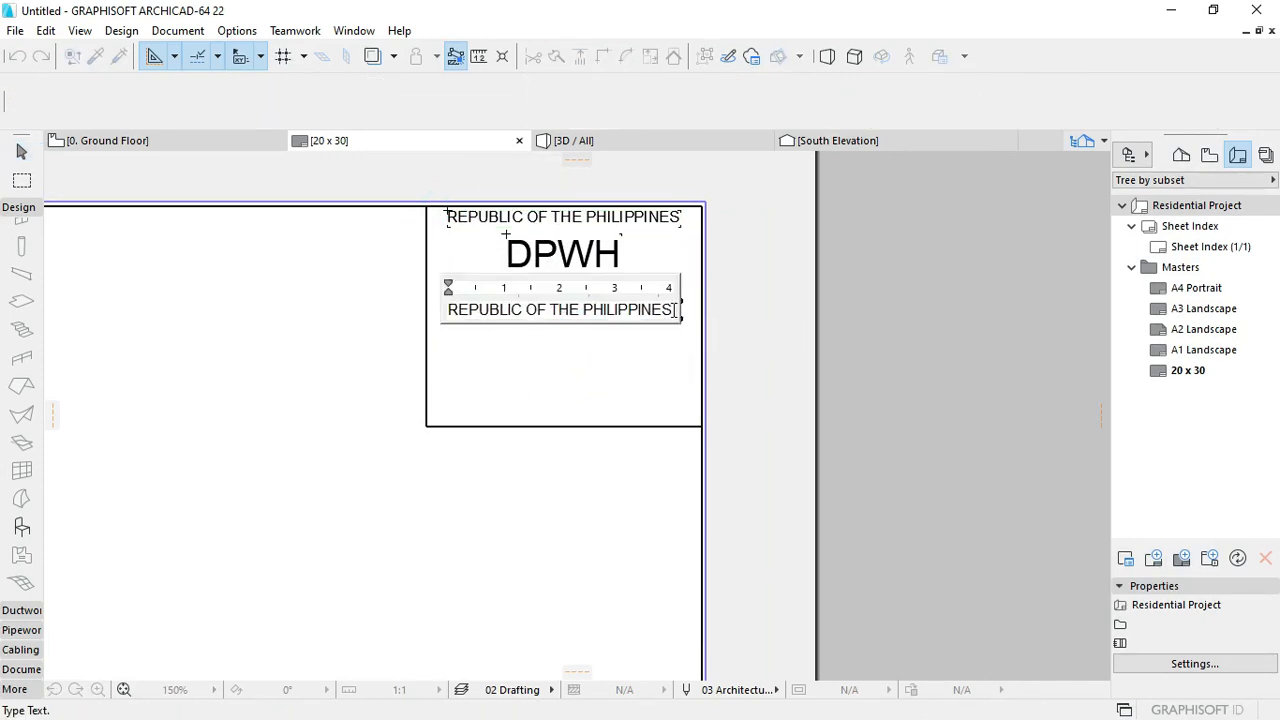
pyautogui.moveTo(675, 312); pyautogui.dragTo(394, 310)
pyautogui.write('OFFICE OF THE BU')
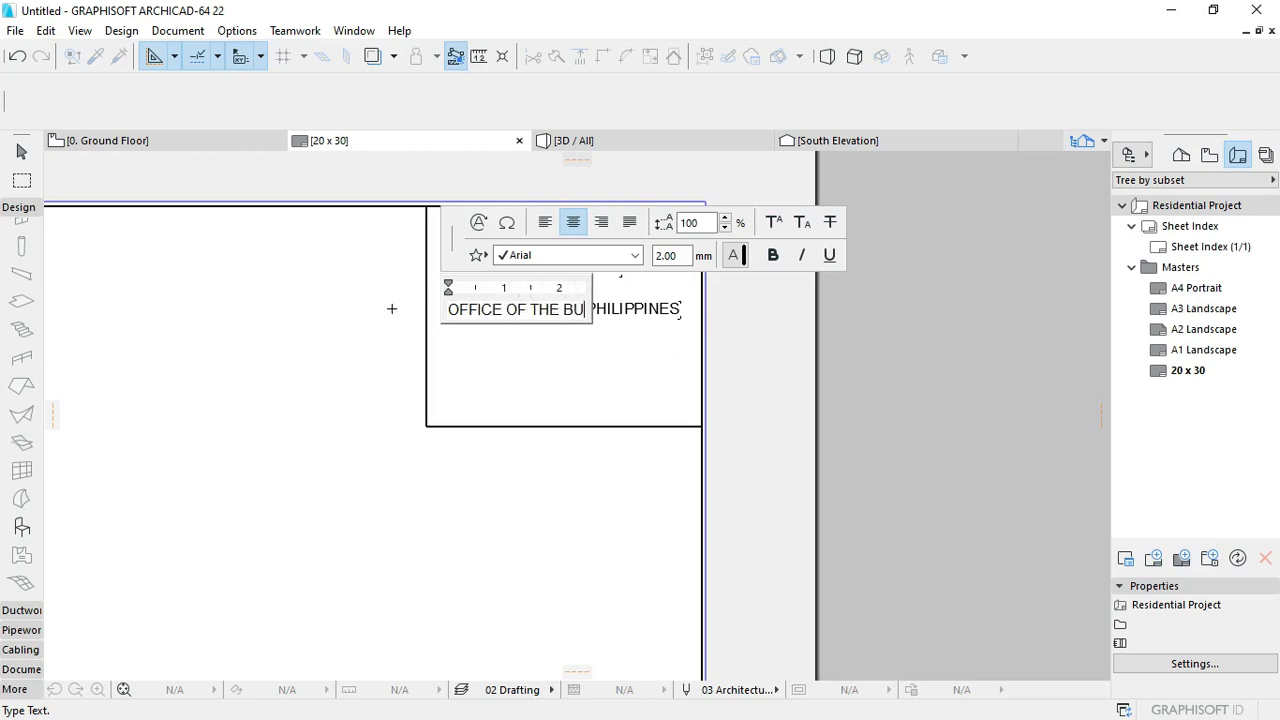
pyautogui.write('ILDING')
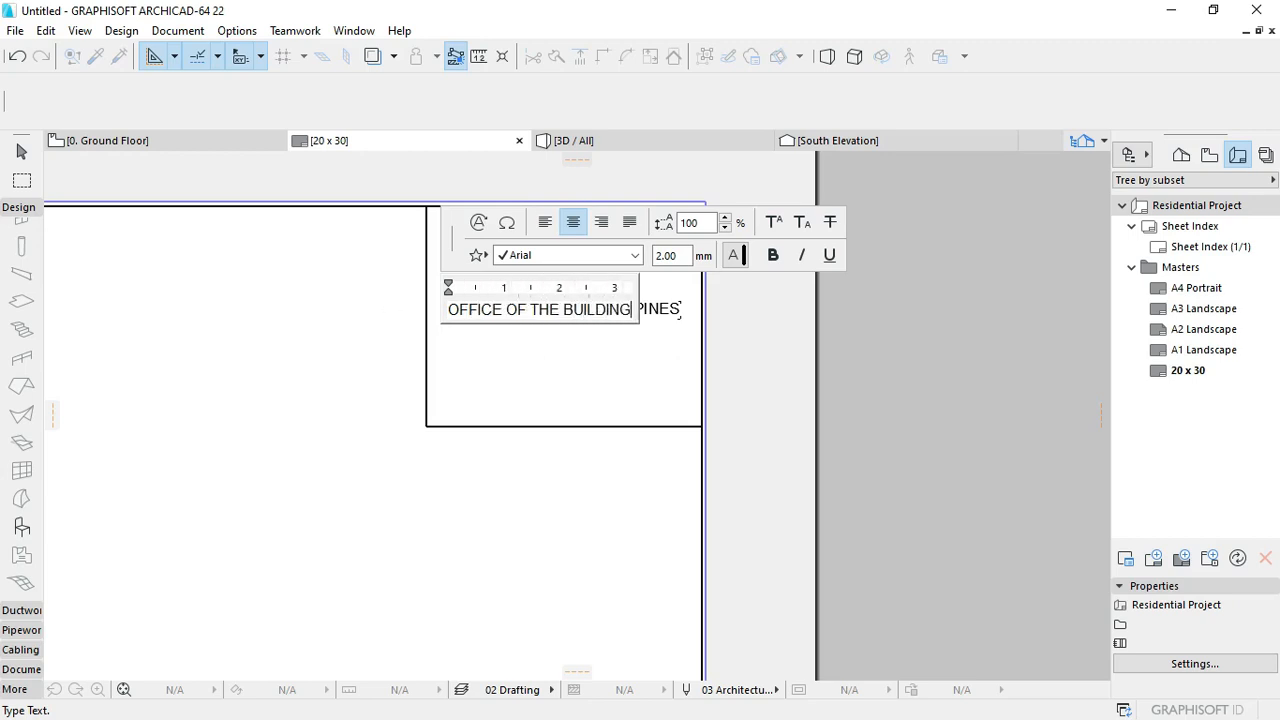
pyautogui.write(' OFFICIALS')
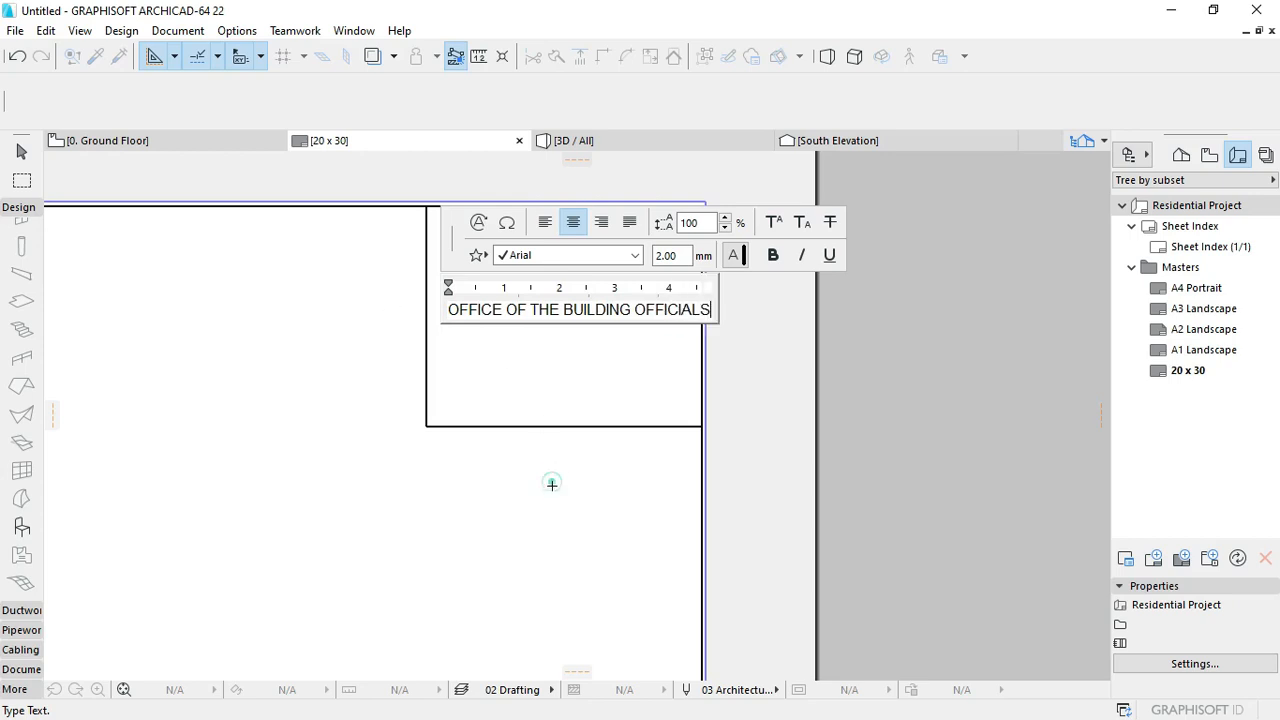
pyautogui.click(552, 485)
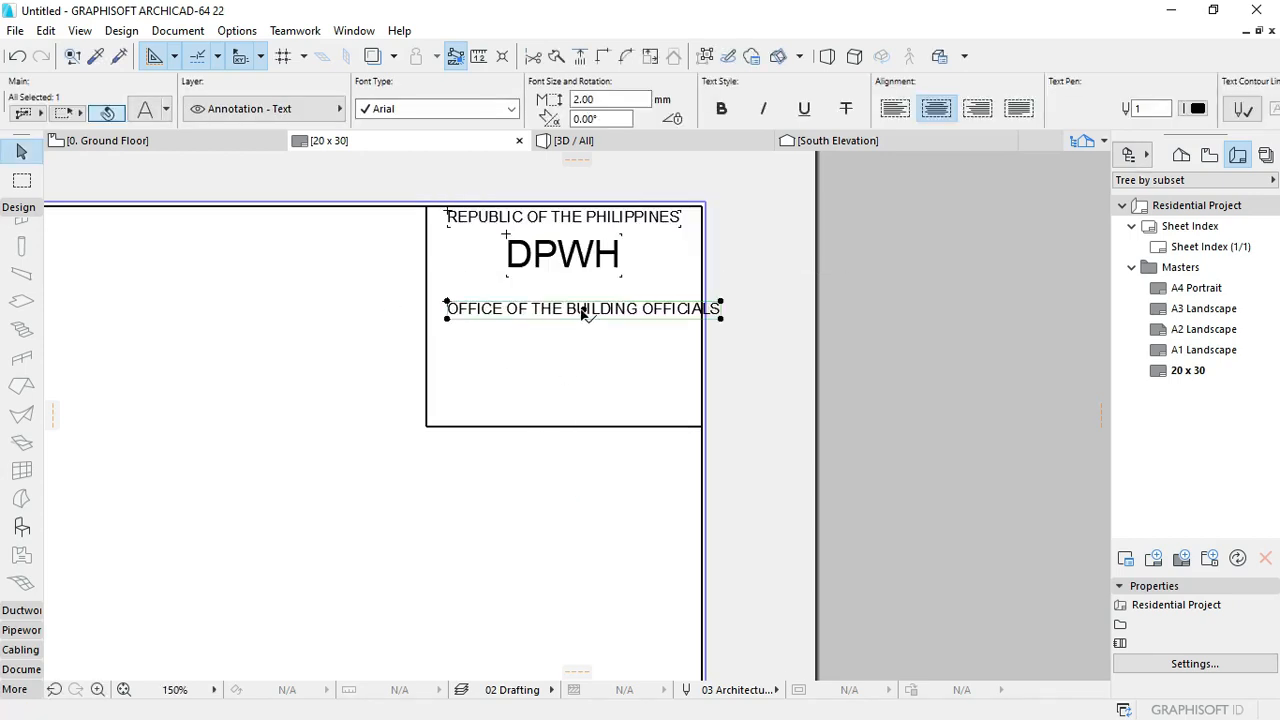
# Step: Center the OFFICE OF THE BUILDING OFFICIALS text horizontally between the sides of the heading box
pyautogui.click(585, 309)
pyautogui.click(572, 339)
pyautogui.scroll(3, 590, 334)
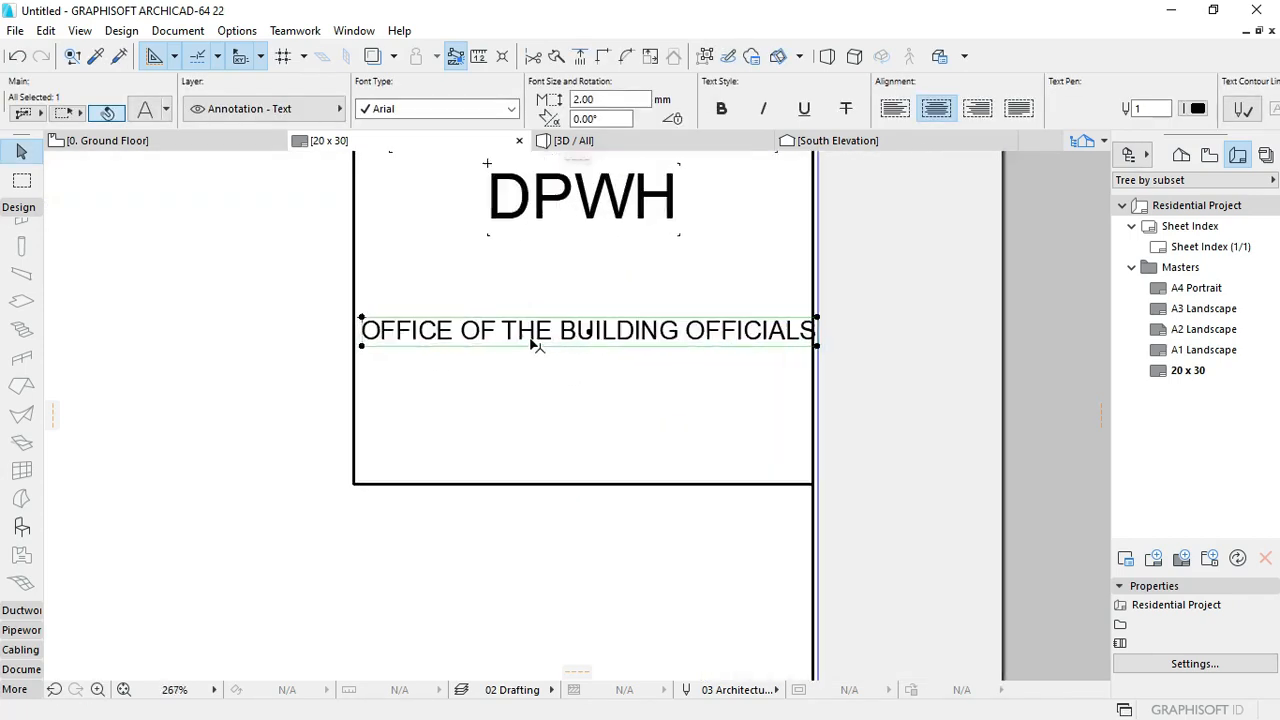
pyautogui.click(606, 331)
pyautogui.moveTo(558, 330); pyautogui.dragTo(567, 447, button='middle')
# Step: Move the DPWH text straight down to about midway between the REPUBLIC OF THE PHILIPPINES and OFFICE OF THE BUILDING OFFICIALS lines
pyautogui.click(601, 281)
pyautogui.click(602, 282)
pyautogui.click(602, 282)
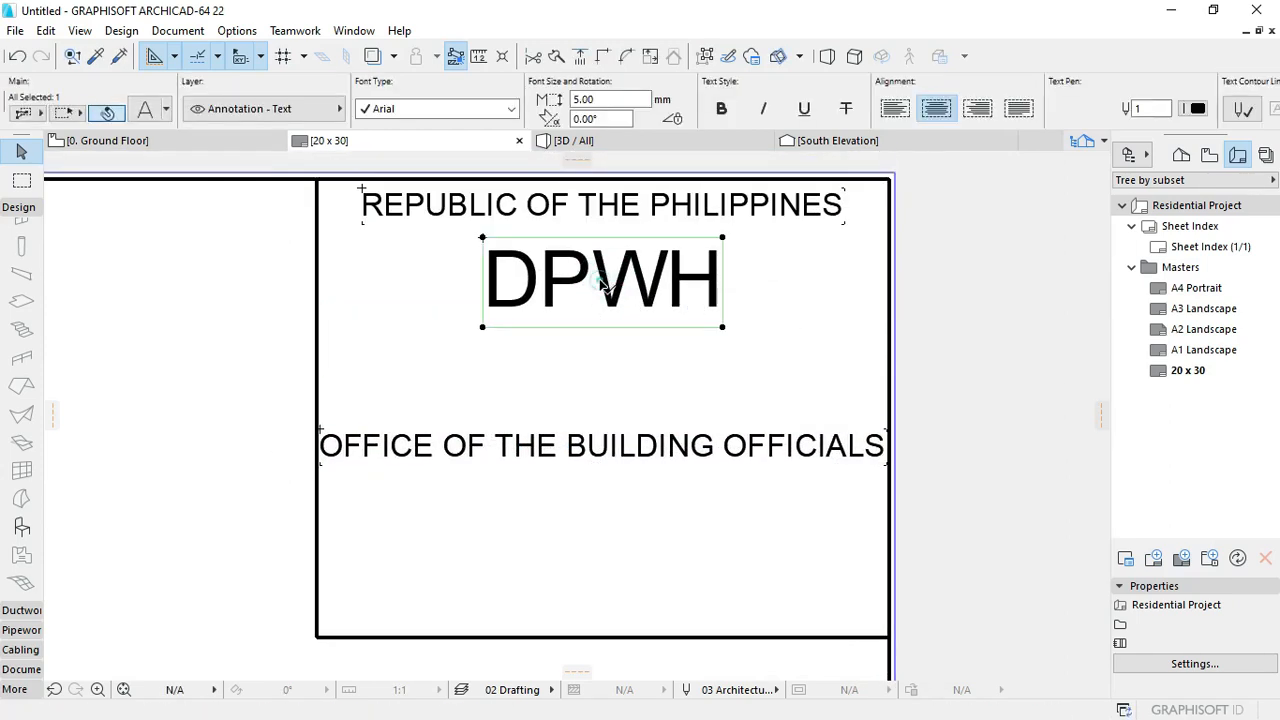
pyautogui.click(598, 334)
# Step: Copy the OFFICE OF THE BUILDING OFFICIALS text about 13 mm straight down, just above the box's bottom edge
pyautogui.click(614, 444)
pyautogui.moveTo(561, 551); pyautogui.dragTo(627, 414, button='middle')
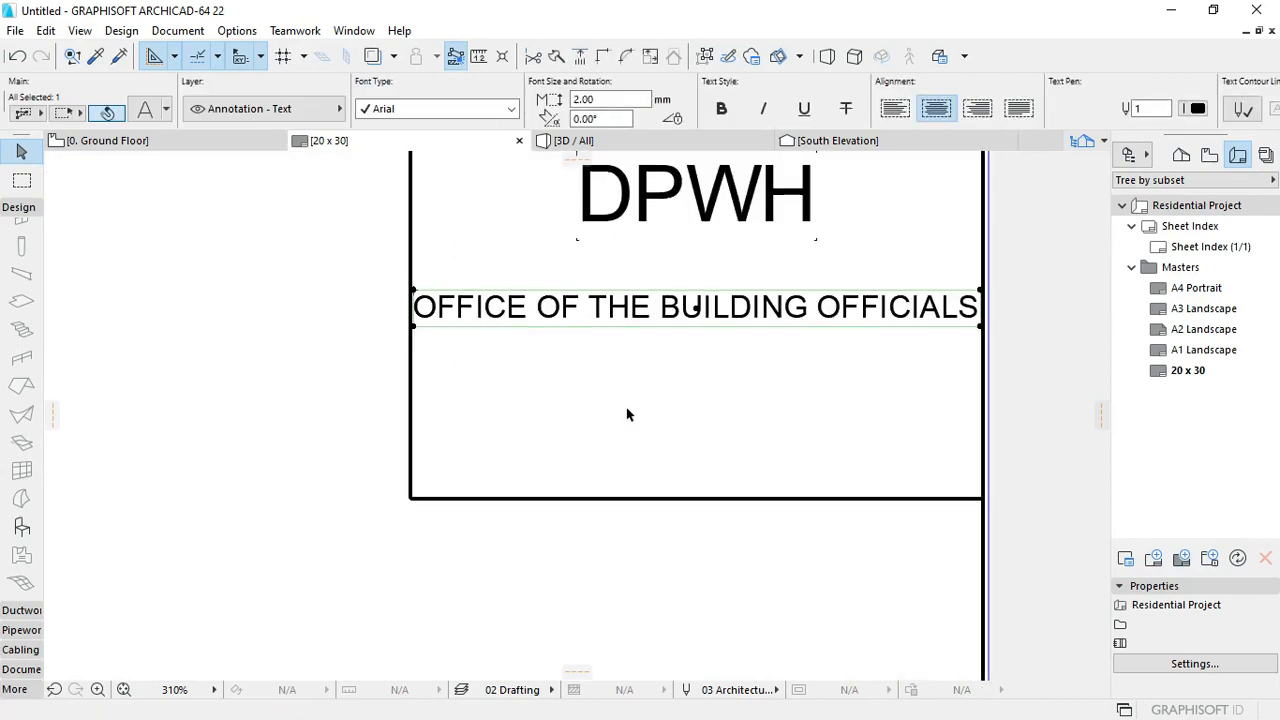
pyautogui.hotkey('ctrl', 'shift', 'd')
pyautogui.click(414, 327)
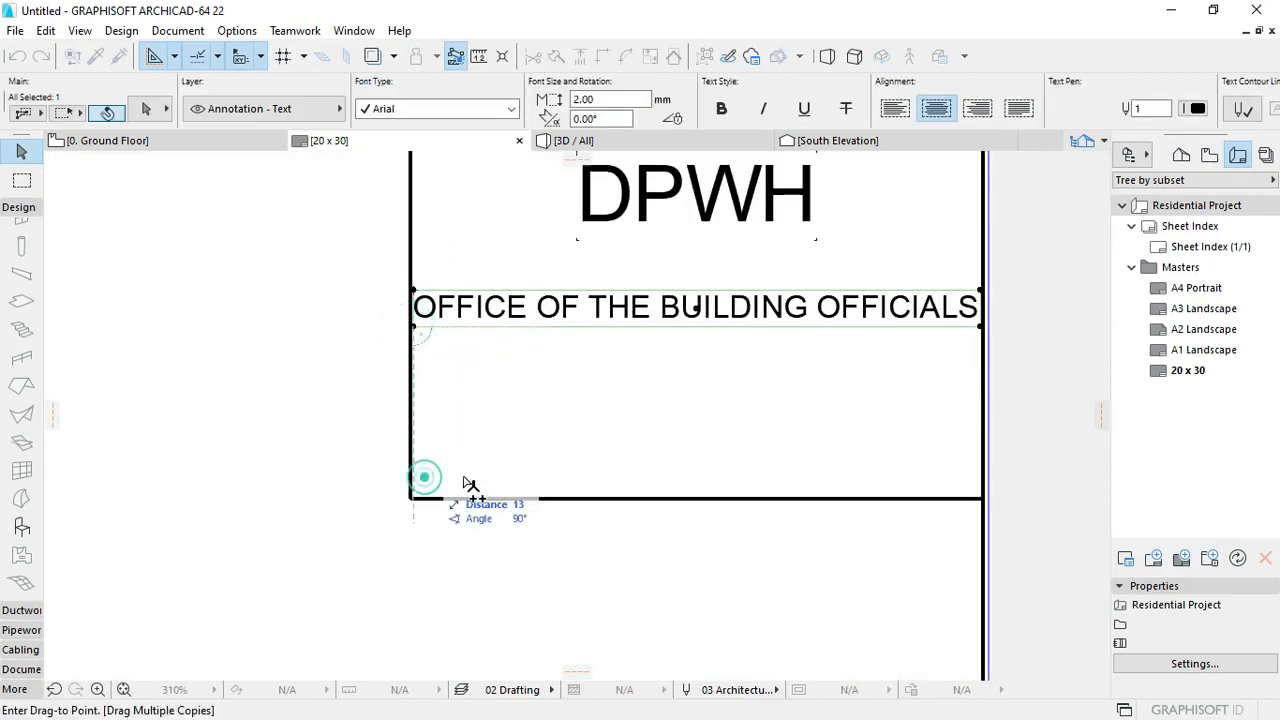
pyautogui.click(413, 477)
# Step: Replace the lower copy's text with HEAD and move it slightly up and inward from the box's lower-left corner
pyautogui.doubleClick(566, 466)
pyautogui.moveTo(978, 461); pyautogui.dragTo(340, 443)
pyautogui.write('HEAD')
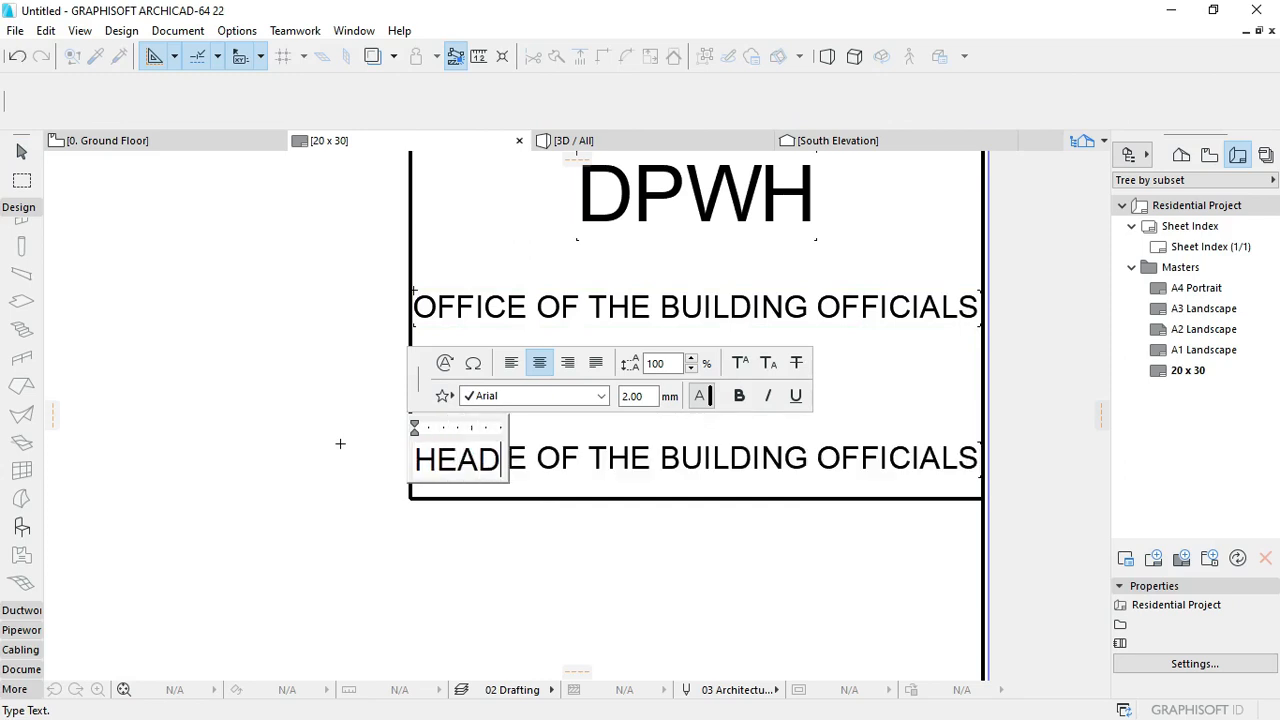
pyautogui.click(508, 563)
pyautogui.moveTo(455, 465); pyautogui.dragTo(470, 435)
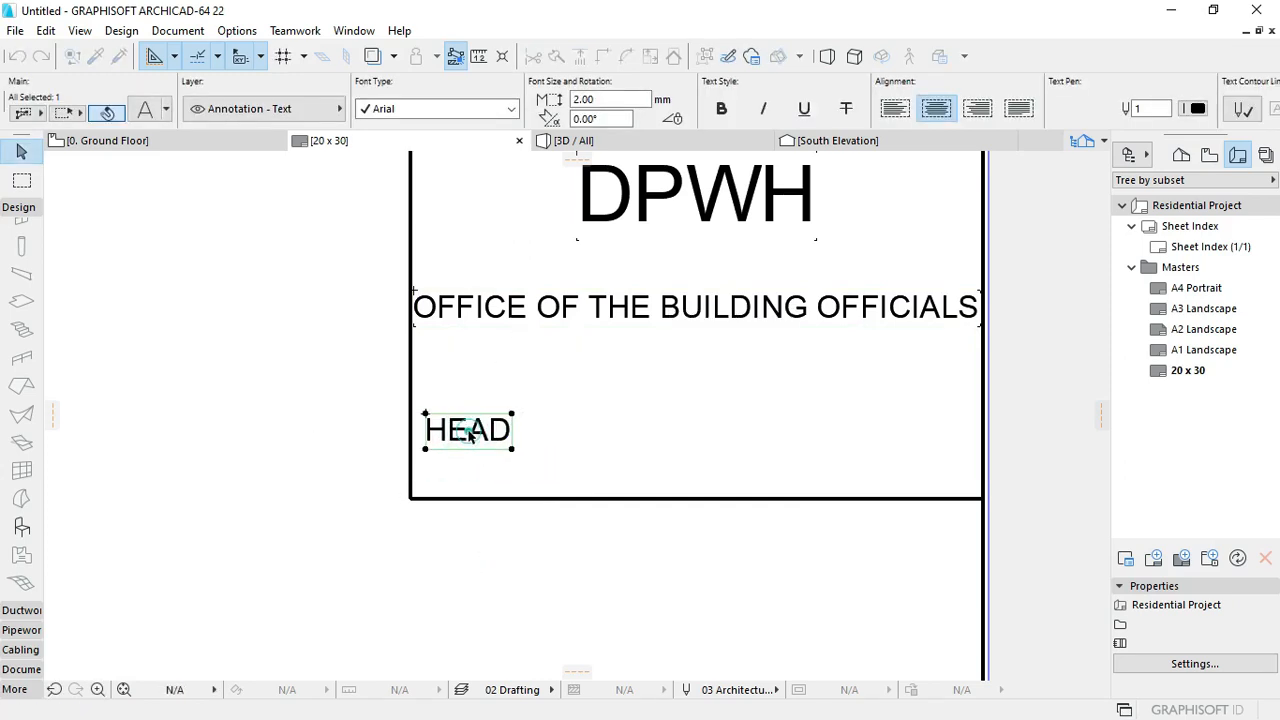
pyautogui.click(479, 487)
# Step: Draw a horizontal polyline from the HEAD text's upper-left corner to just short of the box's right edge
pyautogui.keyDown('alt'); pyautogui.click(411, 359); pyautogui.keyUp('alt')
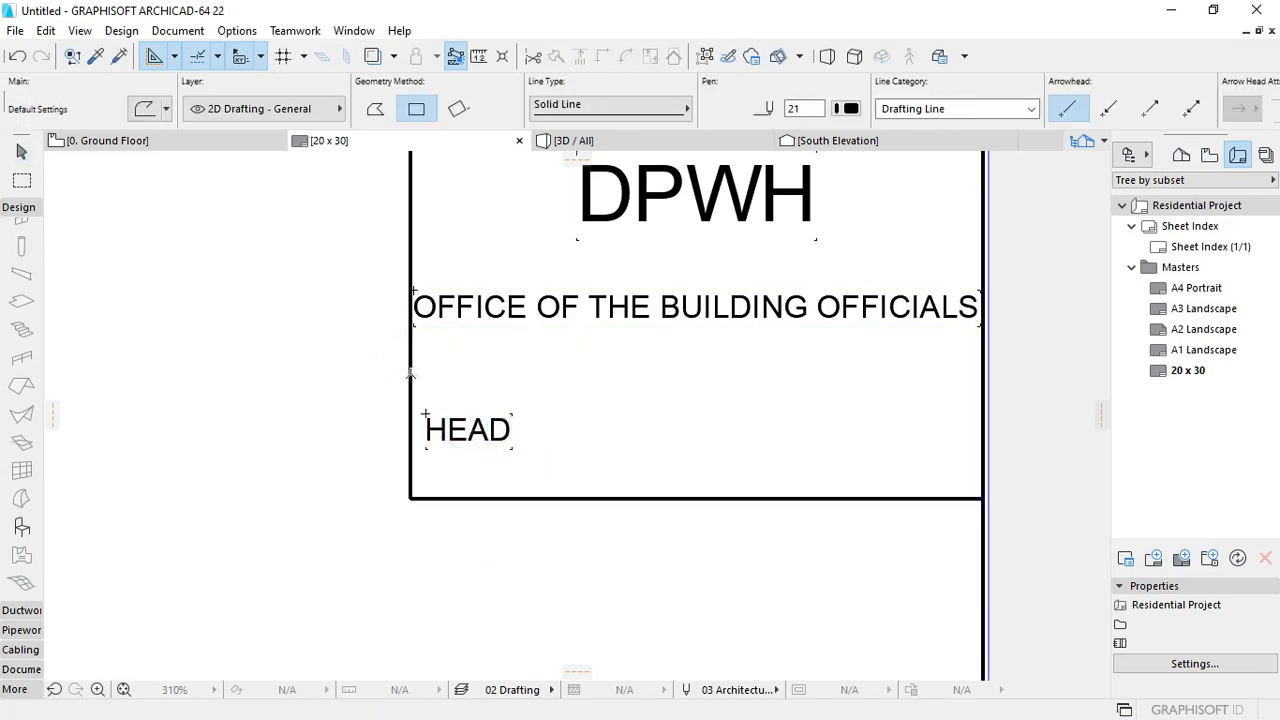
pyautogui.click(411, 359)
pyautogui.press('Escape')
pyautogui.click(425, 411)
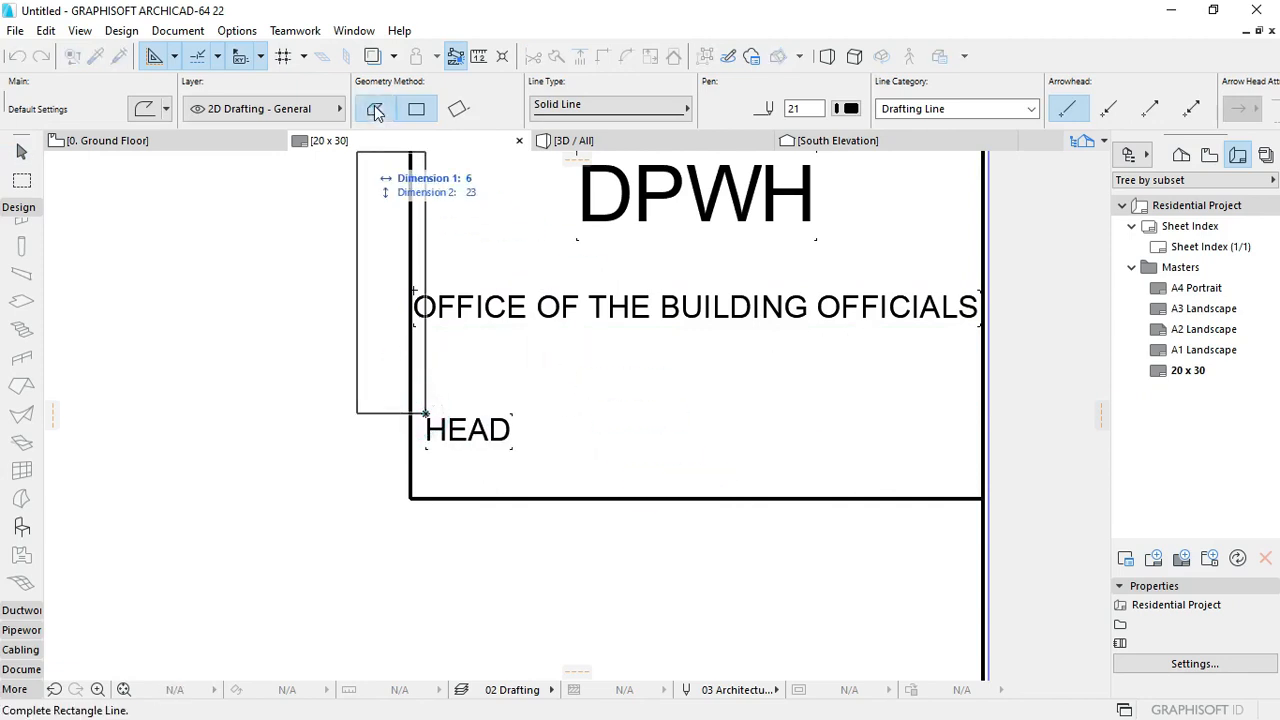
pyautogui.click(375, 108)
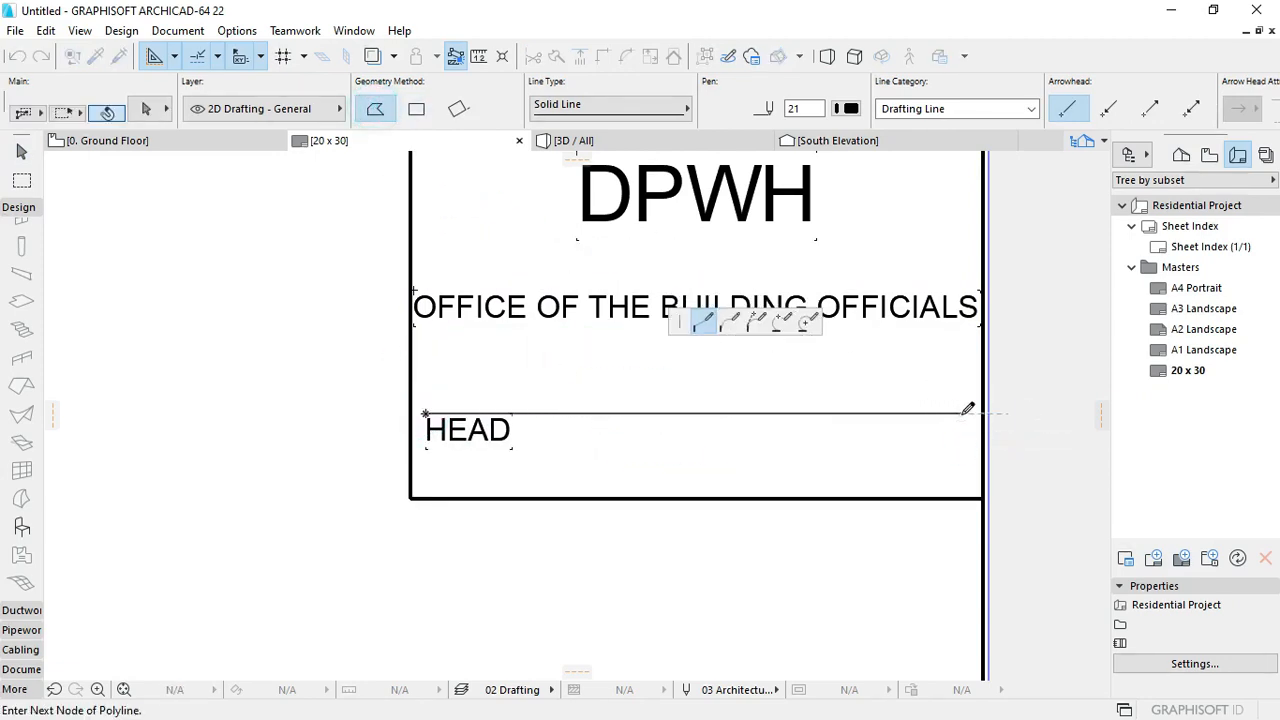
pyautogui.doubleClick(962, 412)
# Step: Give the line above the HEAD text a thinner pen
pyautogui.moveTo(630, 427); pyautogui.dragTo(584, 384)
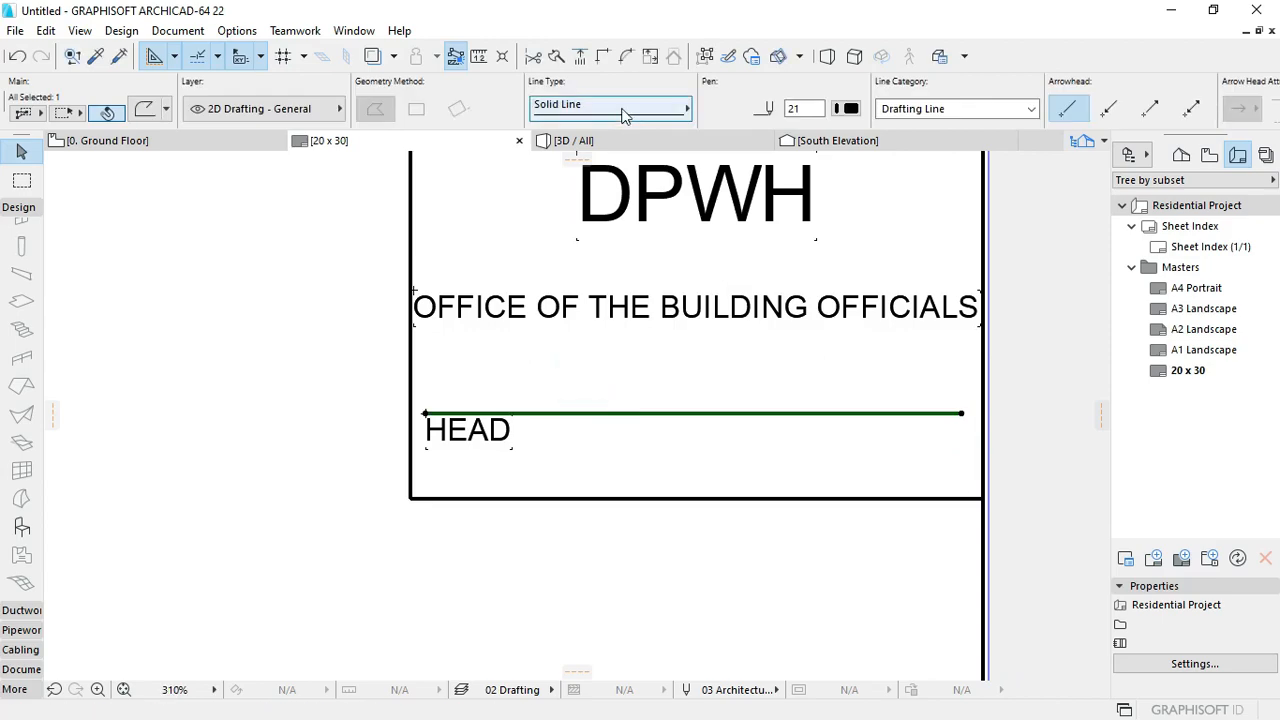
pyautogui.click(848, 108)
pyautogui.click(871, 107)
pyautogui.click(674, 380)
# Step: Examine the finished heading box, the title block strip and the overall layout of the 20 x 30 sheet
pyautogui.scroll(-3, 691, 383)
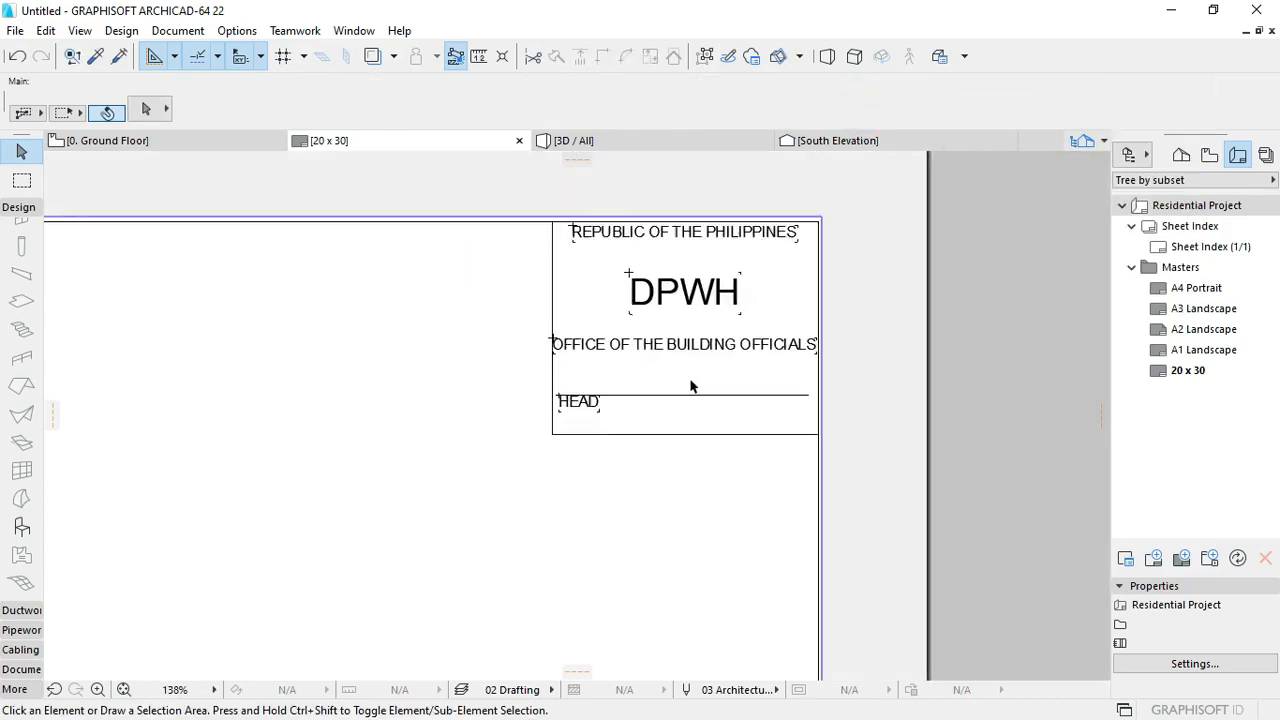
pyautogui.scroll(2, 706, 414)
pyautogui.scroll(-6, 705, 414)
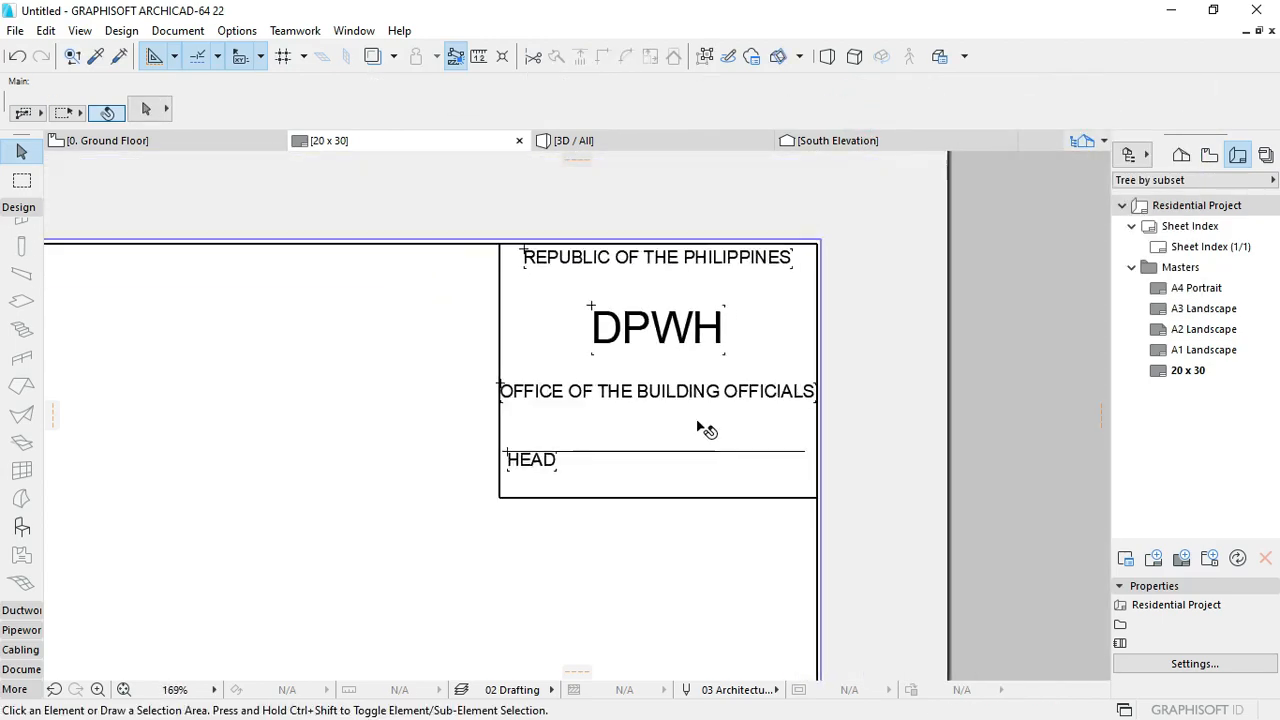
pyautogui.scroll(-1, 766, 294)
pyautogui.scroll(5, 803, 491)
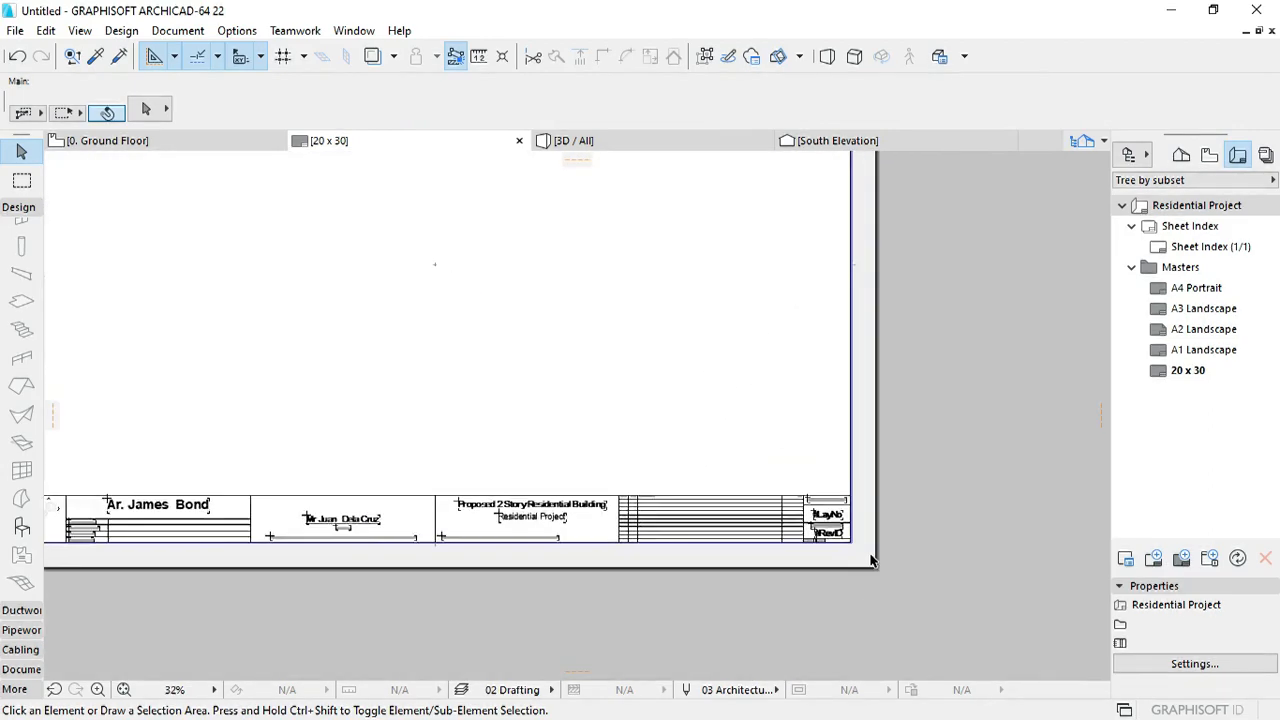
pyautogui.scroll(-2, 801, 496)
pyautogui.scroll(-6, 801, 496)
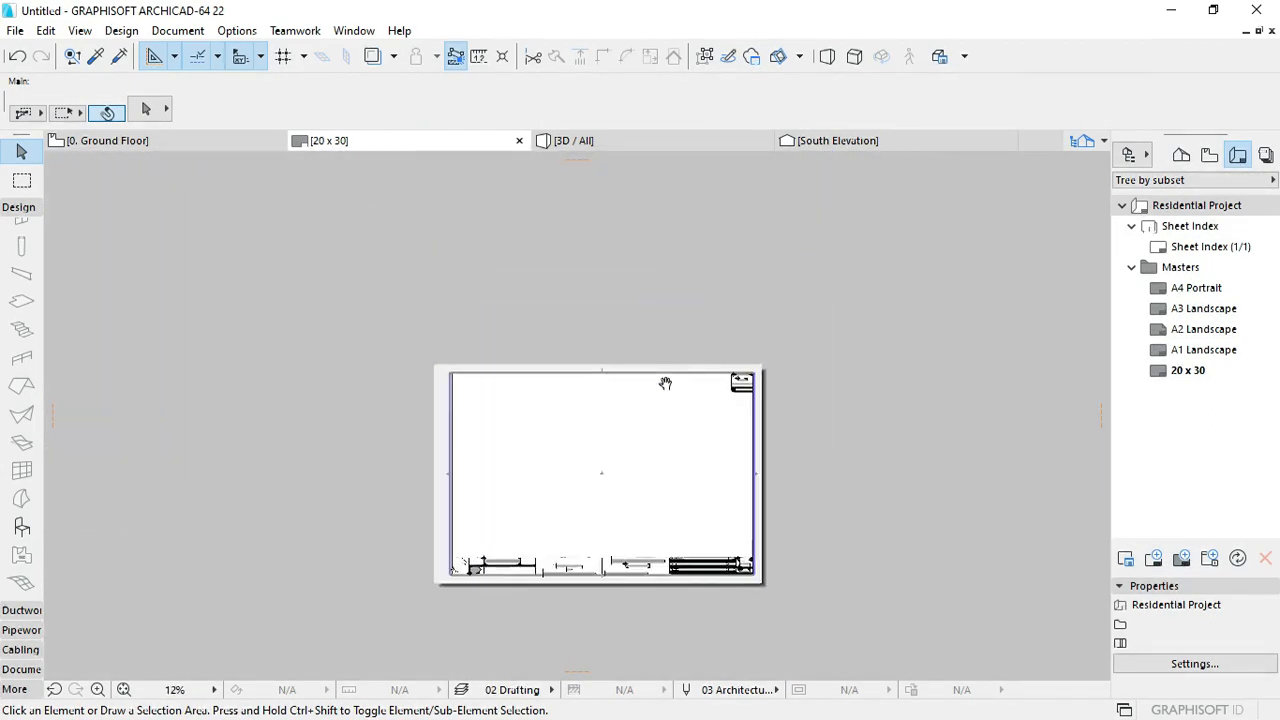
pyautogui.scroll(3, 663, 377)
pyautogui.moveTo(709, 586); pyautogui.dragTo(739, 481, button='middle')
pyautogui.scroll(-2, 674, 524)
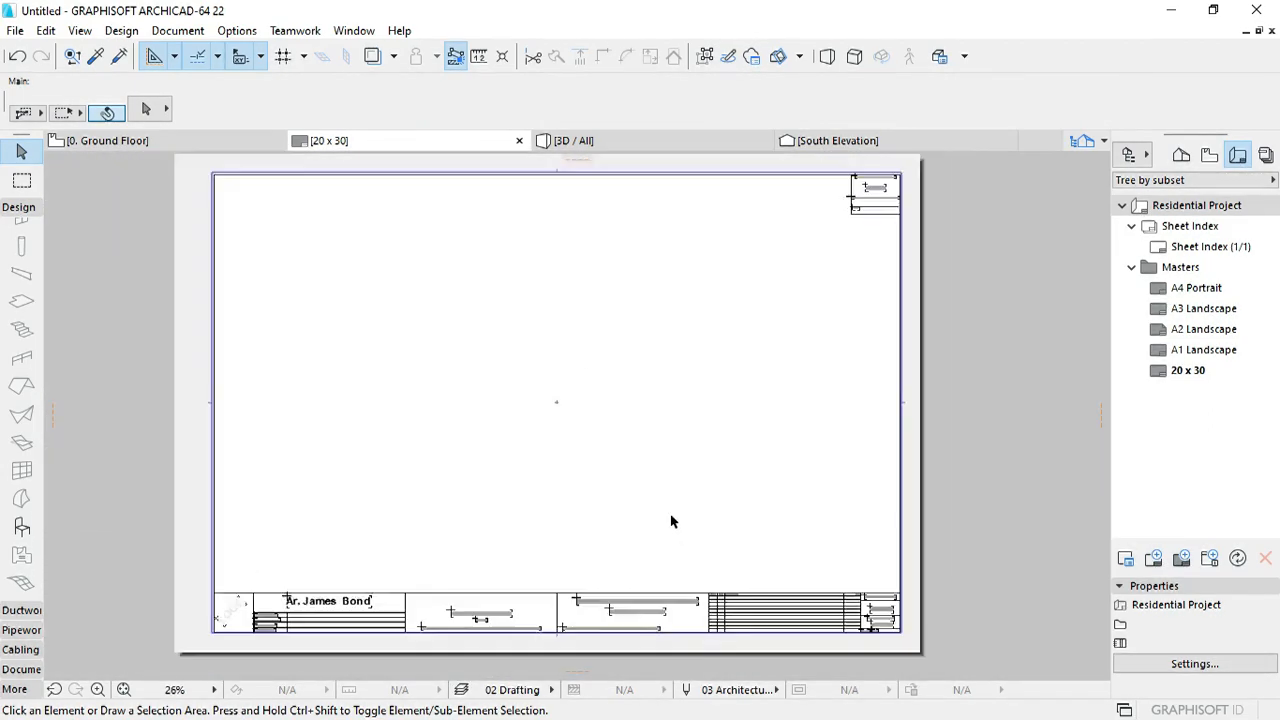
pyautogui.scroll(-1, 694, 486)
pyautogui.scroll(2, 697, 486)
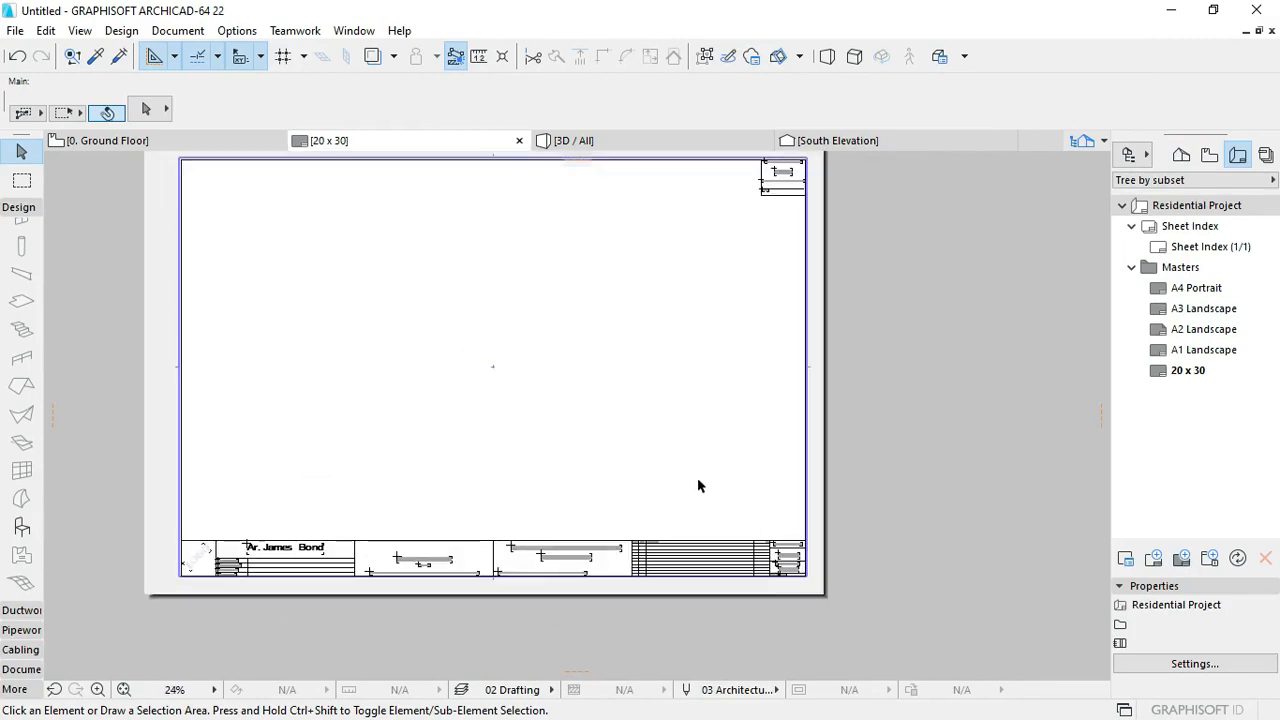
pyautogui.scroll(3, 1057, 414)
pyautogui.scroll(-4, 690, 461)
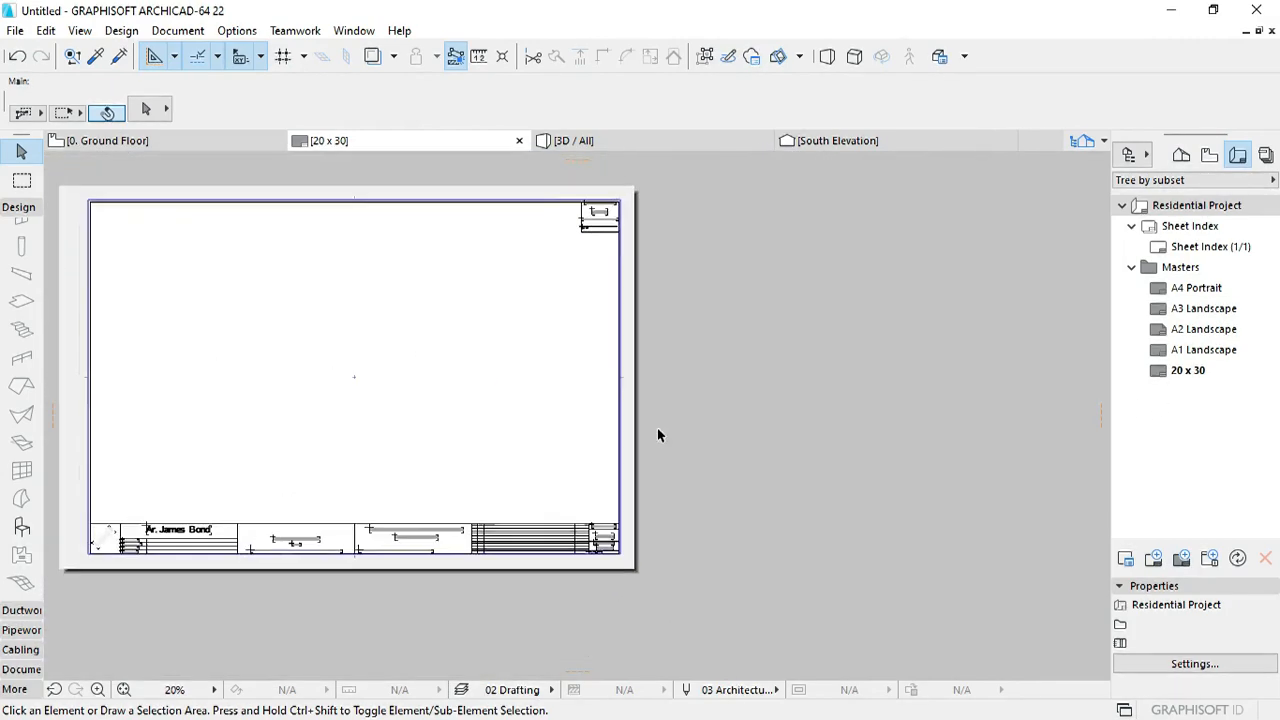
pyautogui.moveTo(642, 437); pyautogui.dragTo(813, 411, button='middle')
pyautogui.scroll(2, 782, 519)
pyautogui.scroll(1, 785, 520)
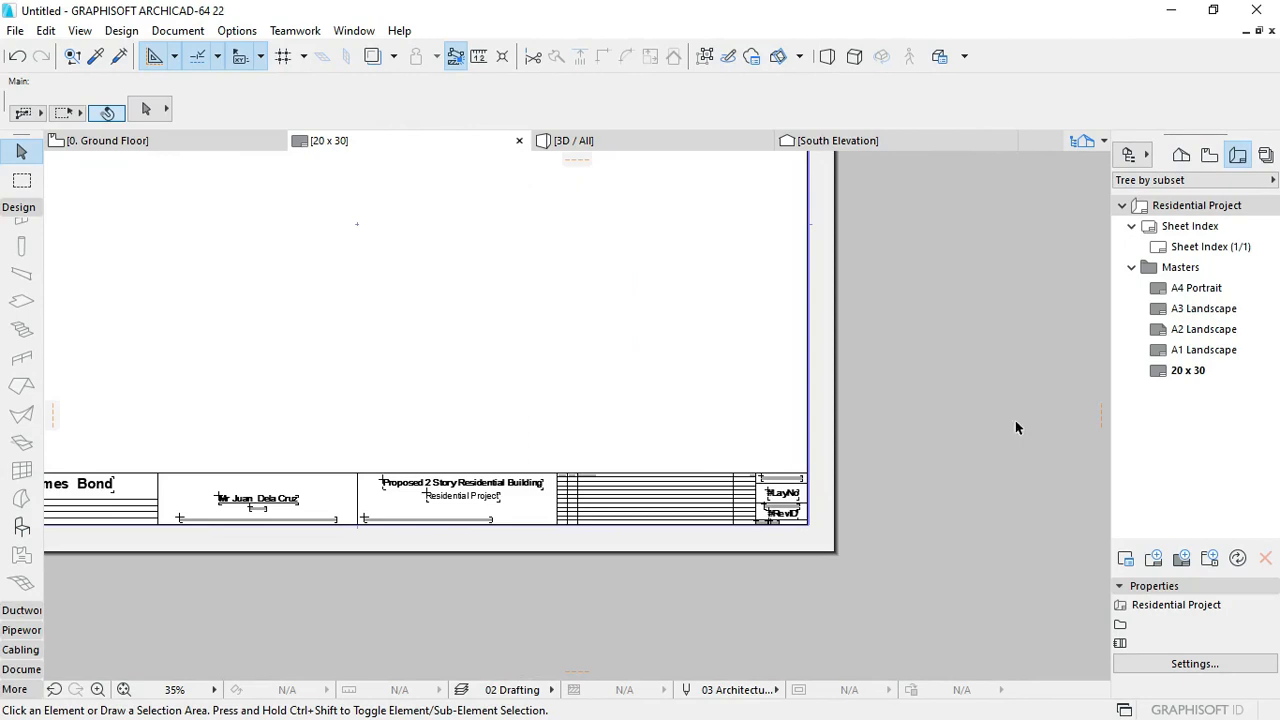
# Step: Rename the 20 x 30 master layout as 20 x 30 ARCHITECTURAL FIRST PAGE
pyautogui.click(1188, 370)
pyautogui.rightClick(1188, 372)
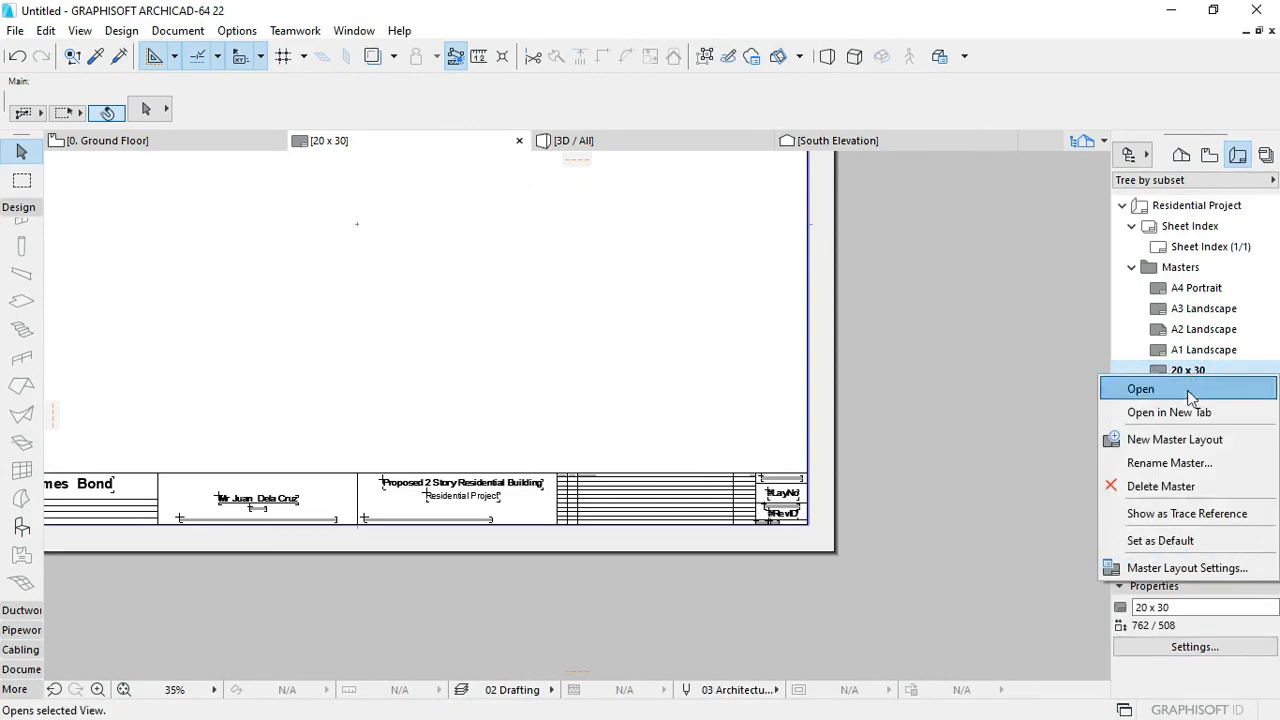
pyautogui.click(1170, 463)
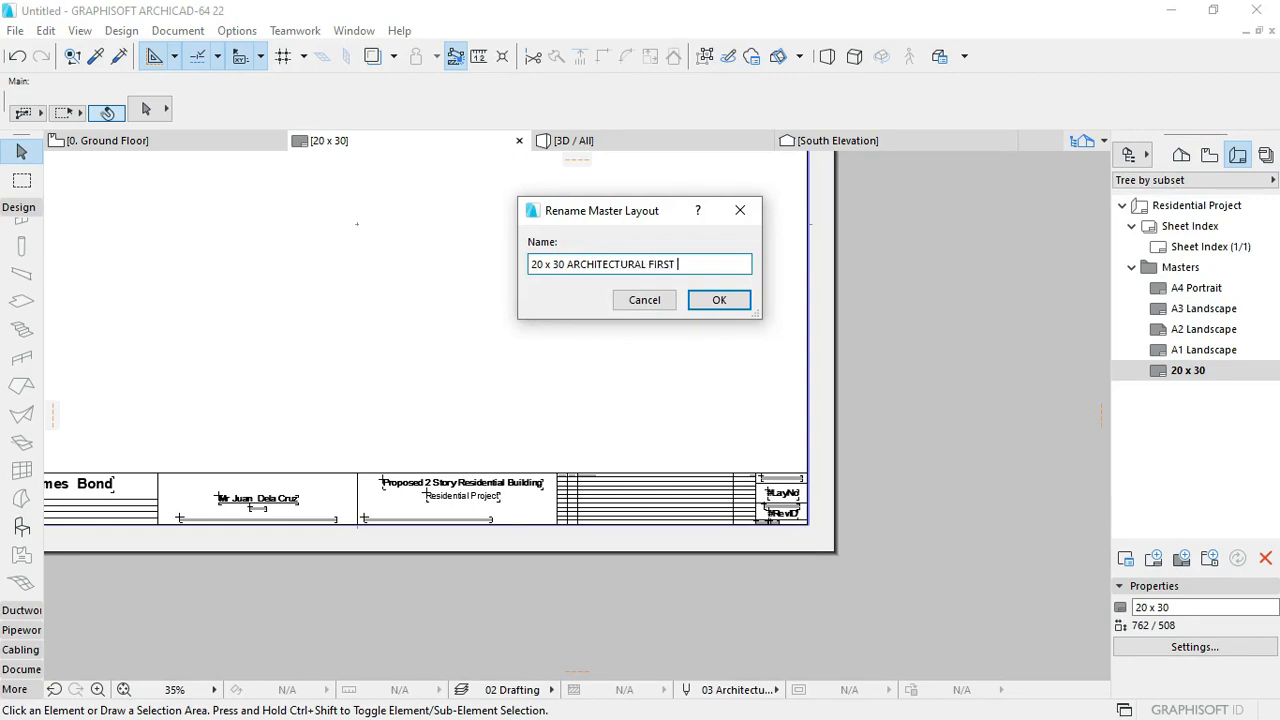
pyautogui.click(724, 305)
pyautogui.scroll(-6, 745, 370)
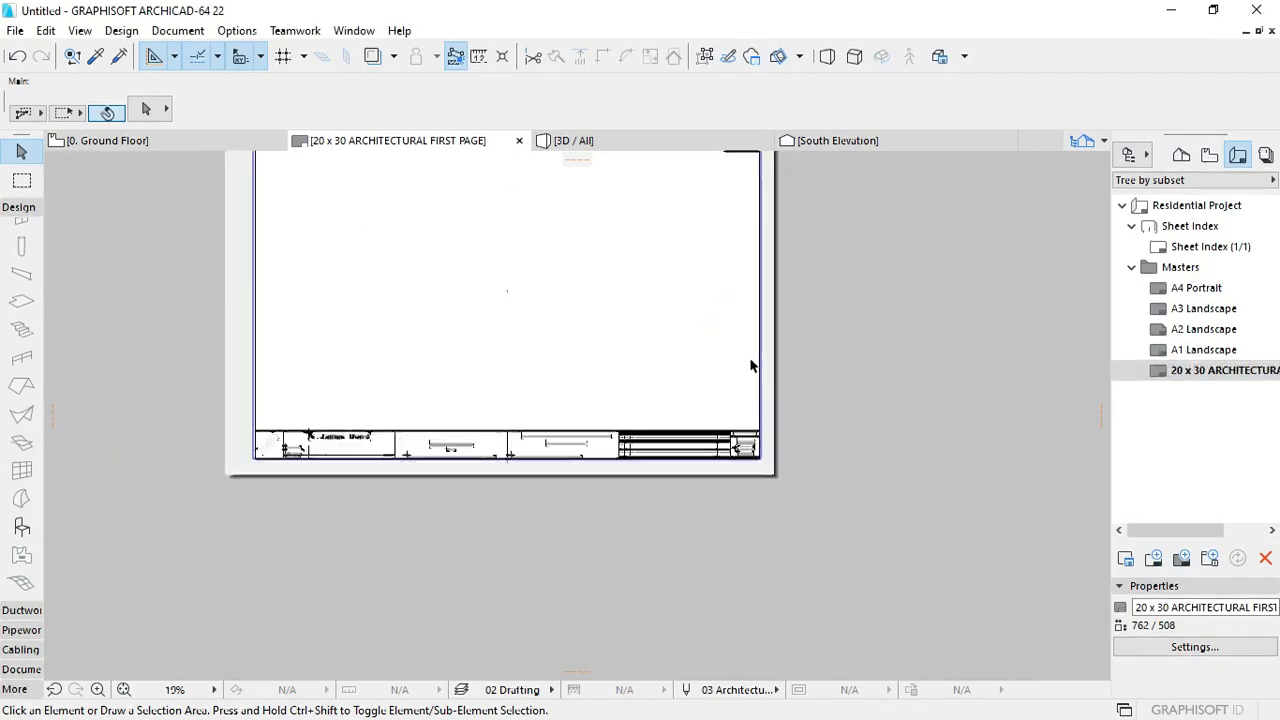
pyautogui.moveTo(731, 263); pyautogui.dragTo(723, 317, button='middle')
pyautogui.scroll(4, 727, 315)
pyautogui.scroll(-3, 740, 317)
pyautogui.moveTo(750, 427); pyautogui.dragTo(657, 354, button='middle')
pyautogui.scroll(3, 655, 348)
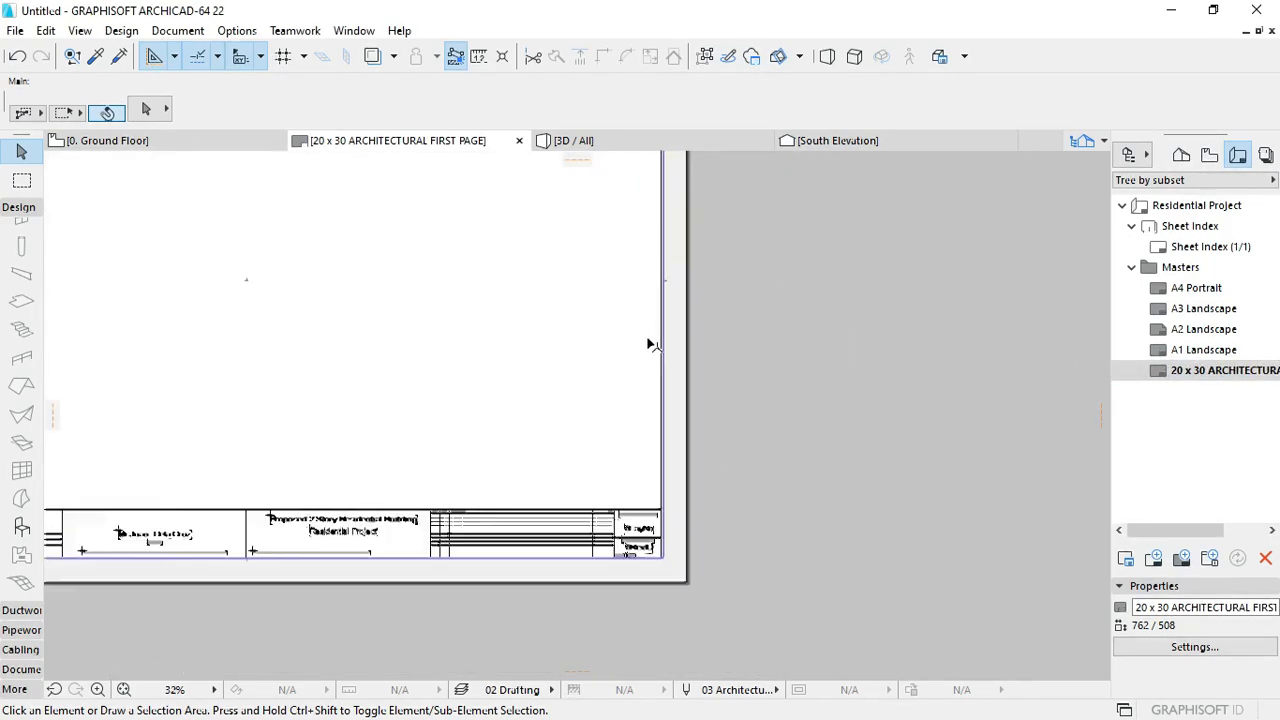
pyautogui.scroll(-2, 651, 343)
# Step: Copy the current master layout's full name, and rename the layout as 20 x 30 ARCHITECTURAL
pyautogui.rightClick(1198, 372)
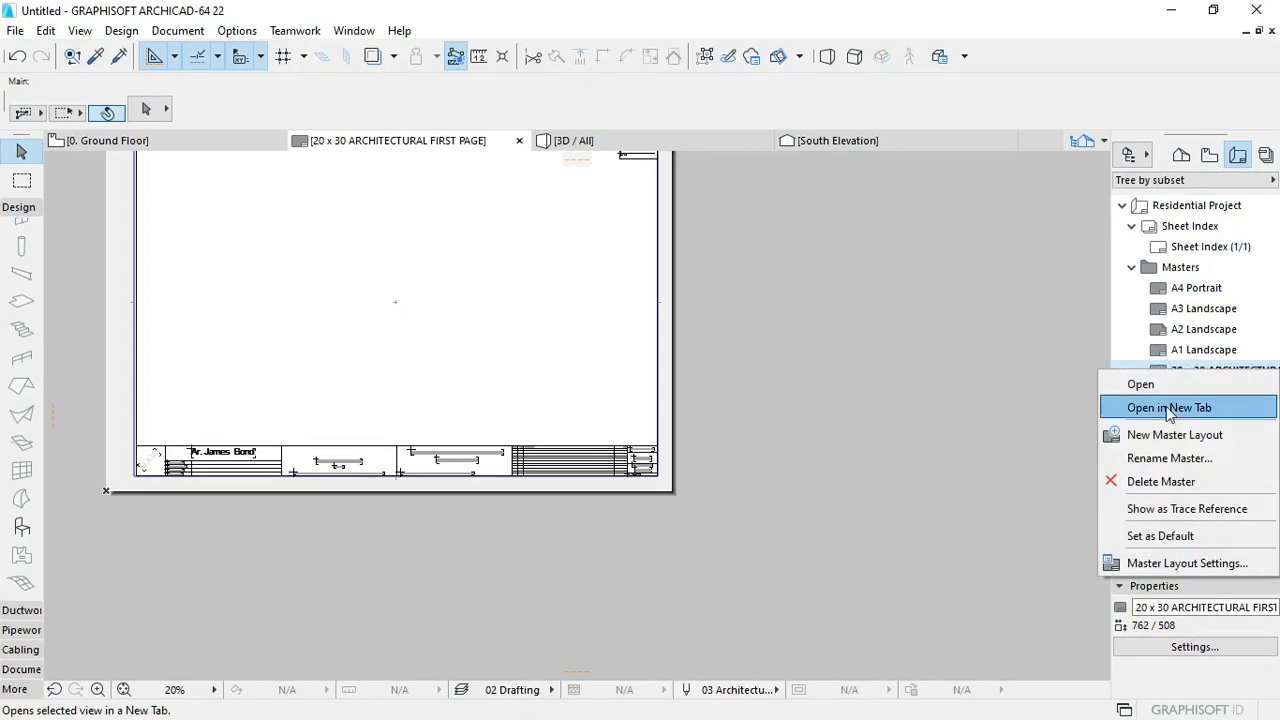
pyautogui.click(1155, 459)
pyautogui.moveTo(715, 266); pyautogui.dragTo(467, 265)
pyautogui.hotkey('ctrl', 'c')
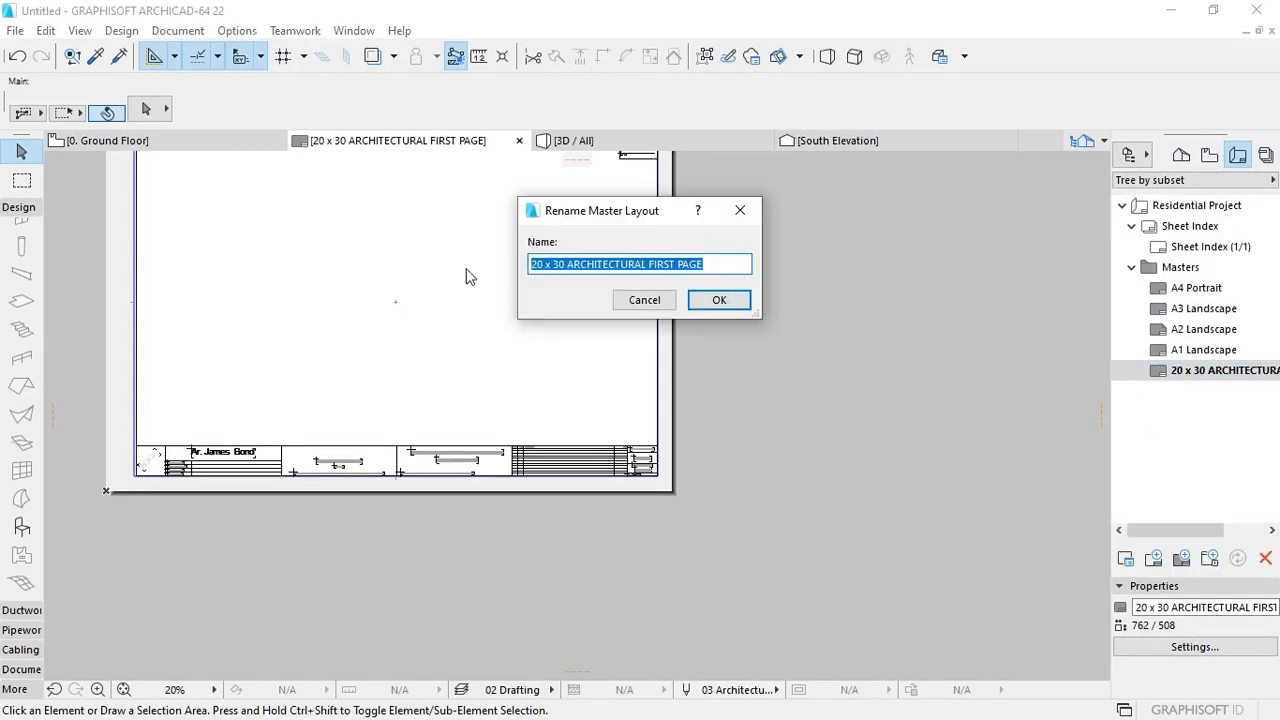
pyautogui.click(728, 260)
pyautogui.moveTo(714, 264); pyautogui.dragTo(646, 265)
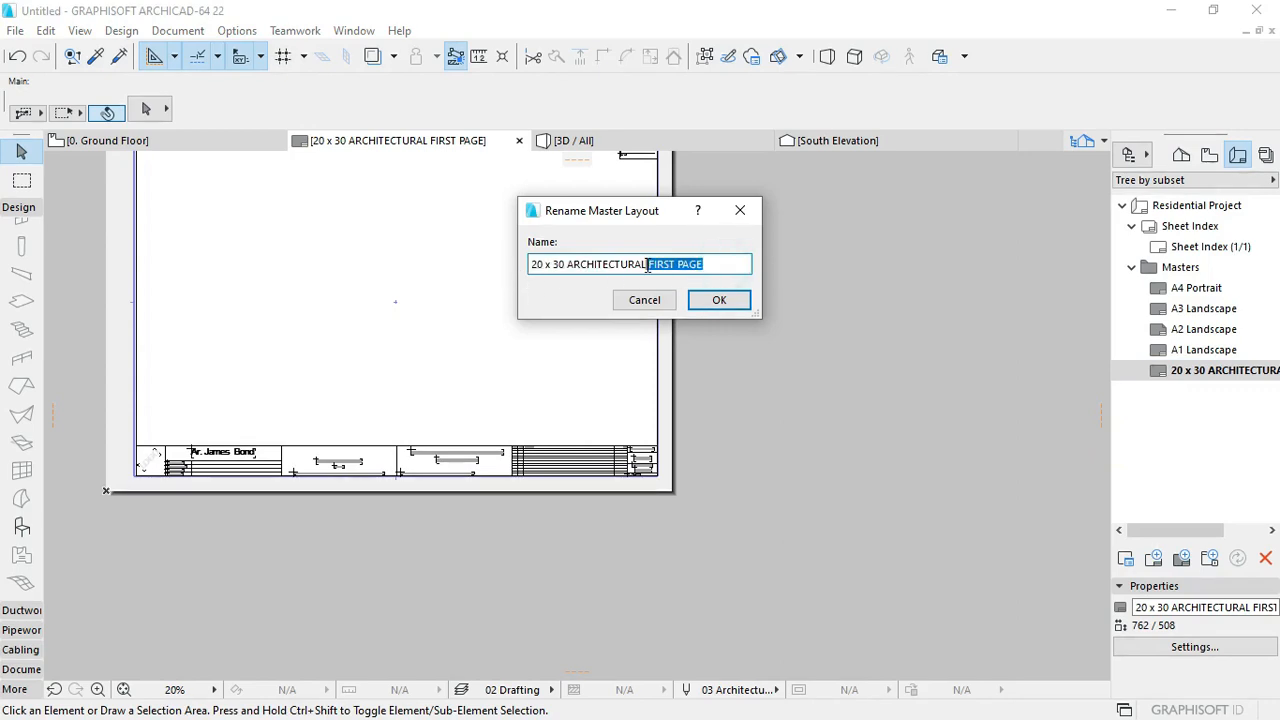
pyautogui.click(720, 302)
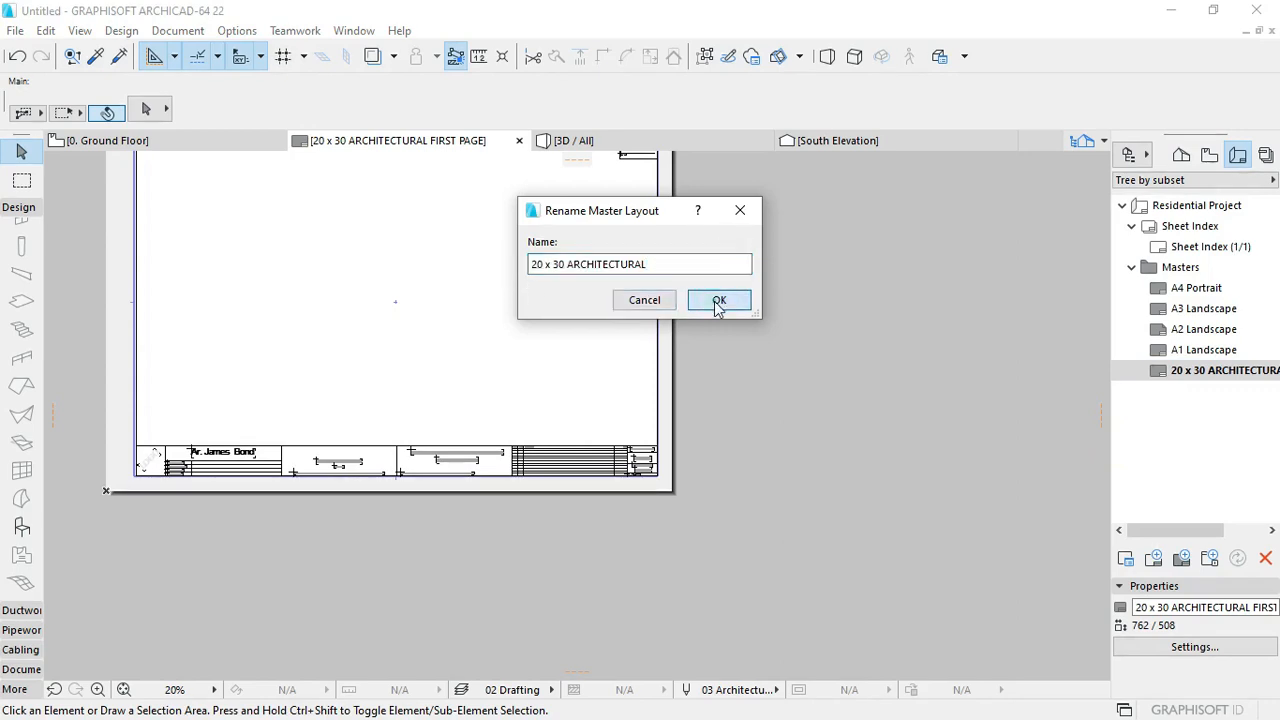
# Step: Start a new master layout and name it ARCHITECTURAL FIRST PAGE, reusing the copied name without its size prefix
pyautogui.rightClick(1205, 370)
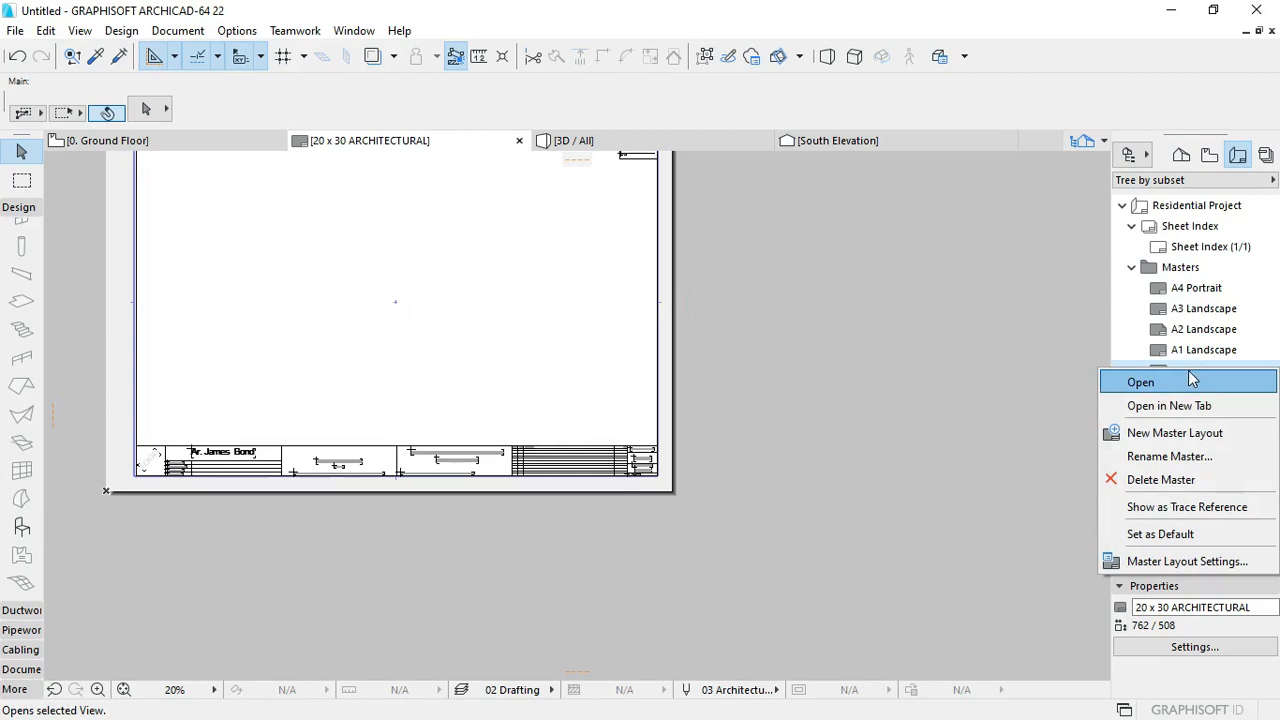
pyautogui.click(1165, 438)
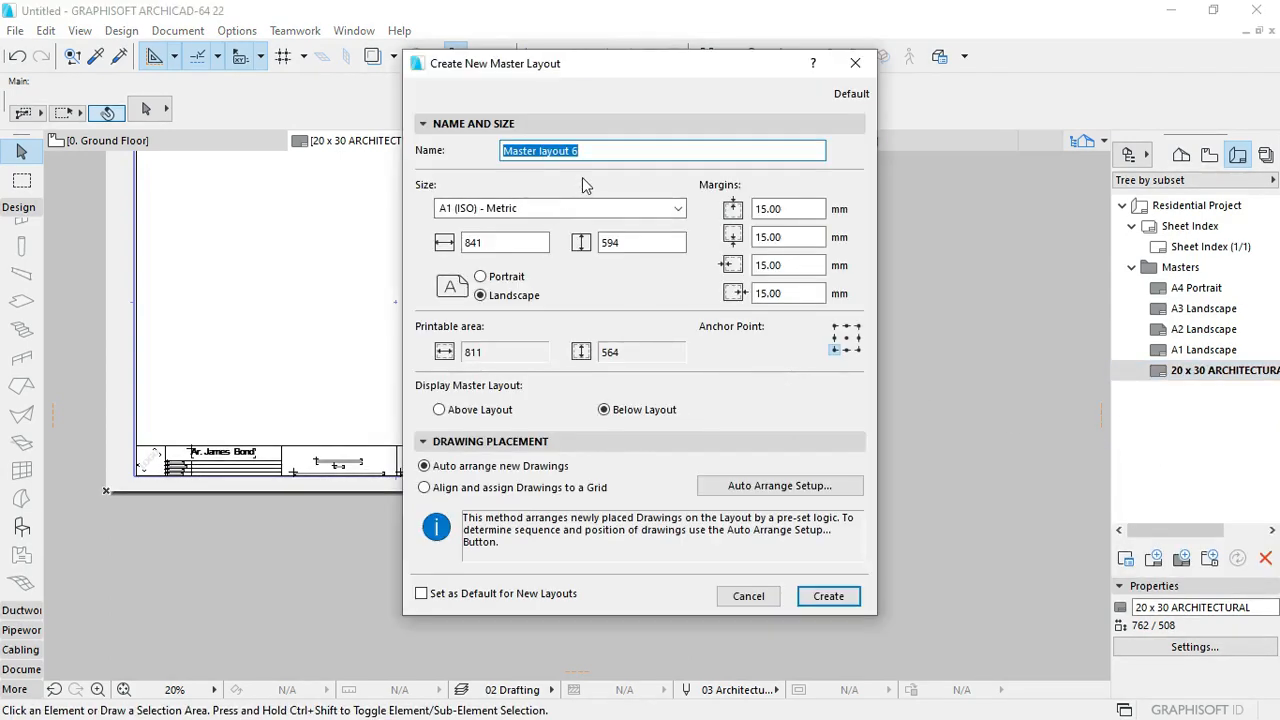
pyautogui.write('20 X 30 ARCHITECTURAL')
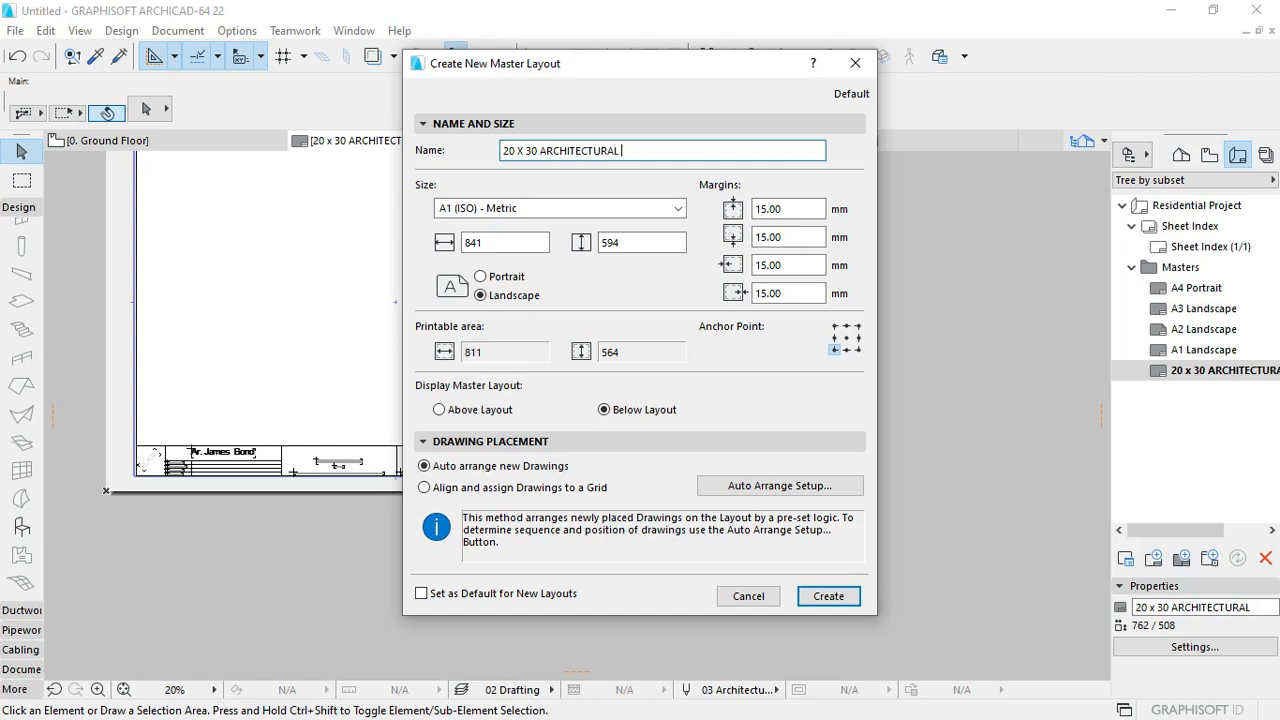
pyautogui.hotkey('ctrl', 'v')
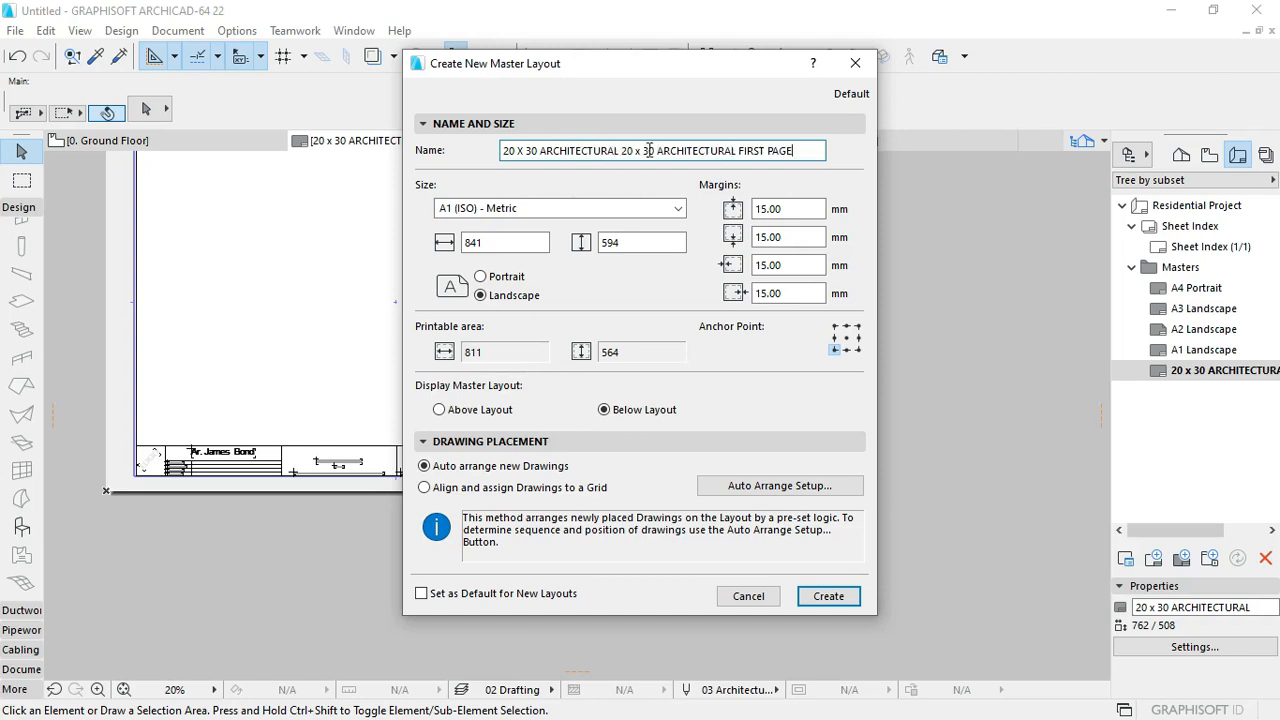
pyautogui.moveTo(655, 150); pyautogui.dragTo(503, 151)
pyautogui.press('BackSpace')
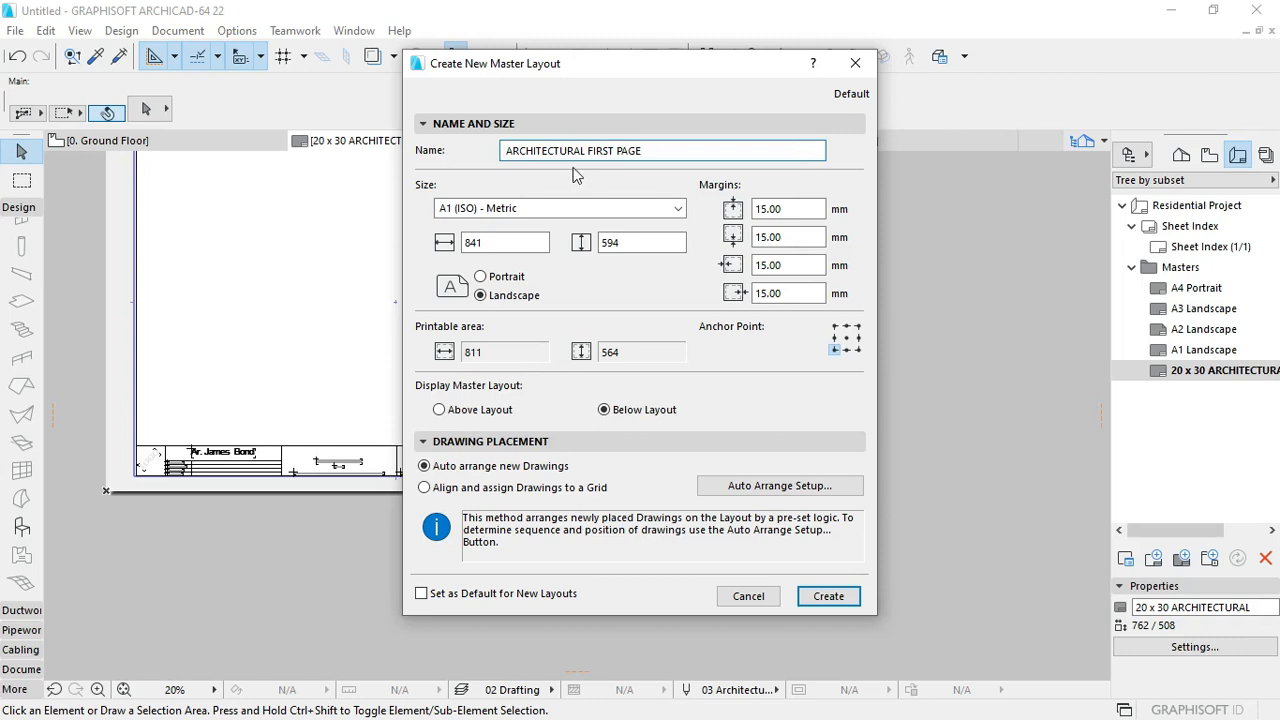
# Step: Set the new master layout's size to 762 mm wide by 508 mm high
pyautogui.click(509, 247)
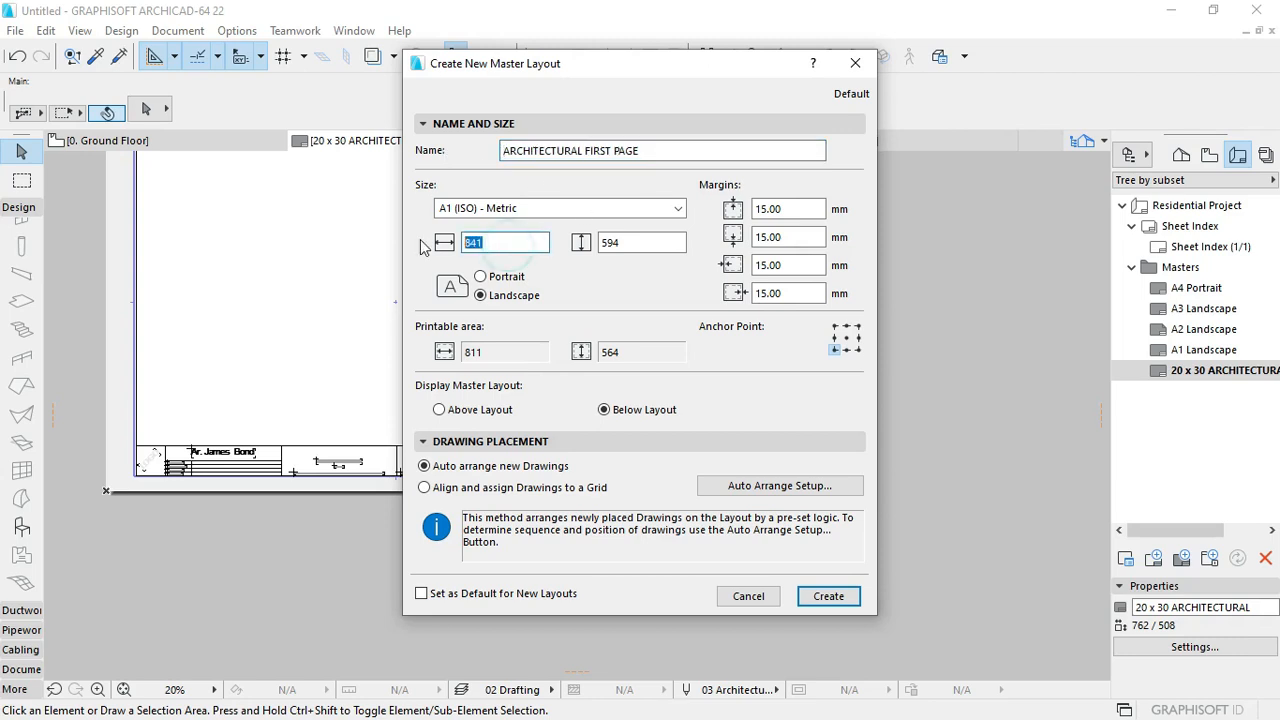
pyautogui.write('762')
pyautogui.click(655, 243)
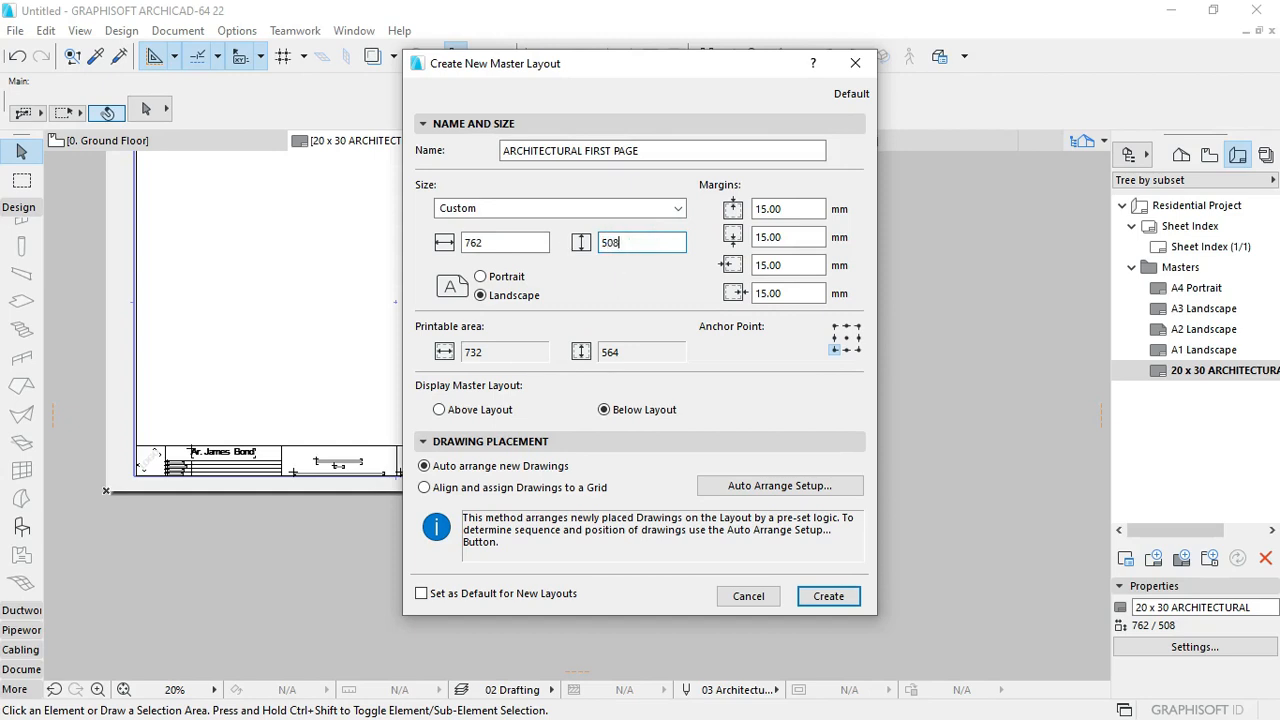
# Step: Set the new master layout's left margin to 40 mm and its bottom margin to 20 mm
pyautogui.click(790, 265)
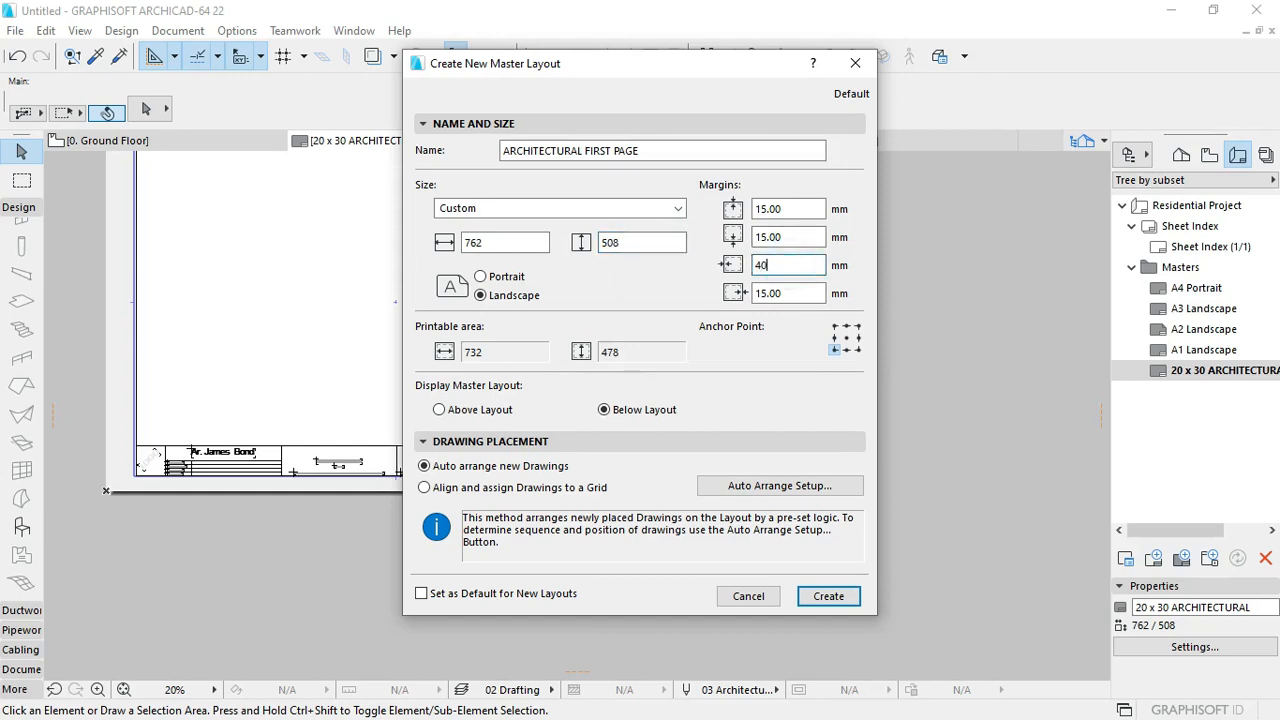
pyautogui.write('40')
pyautogui.click(788, 237)
pyautogui.write('20')
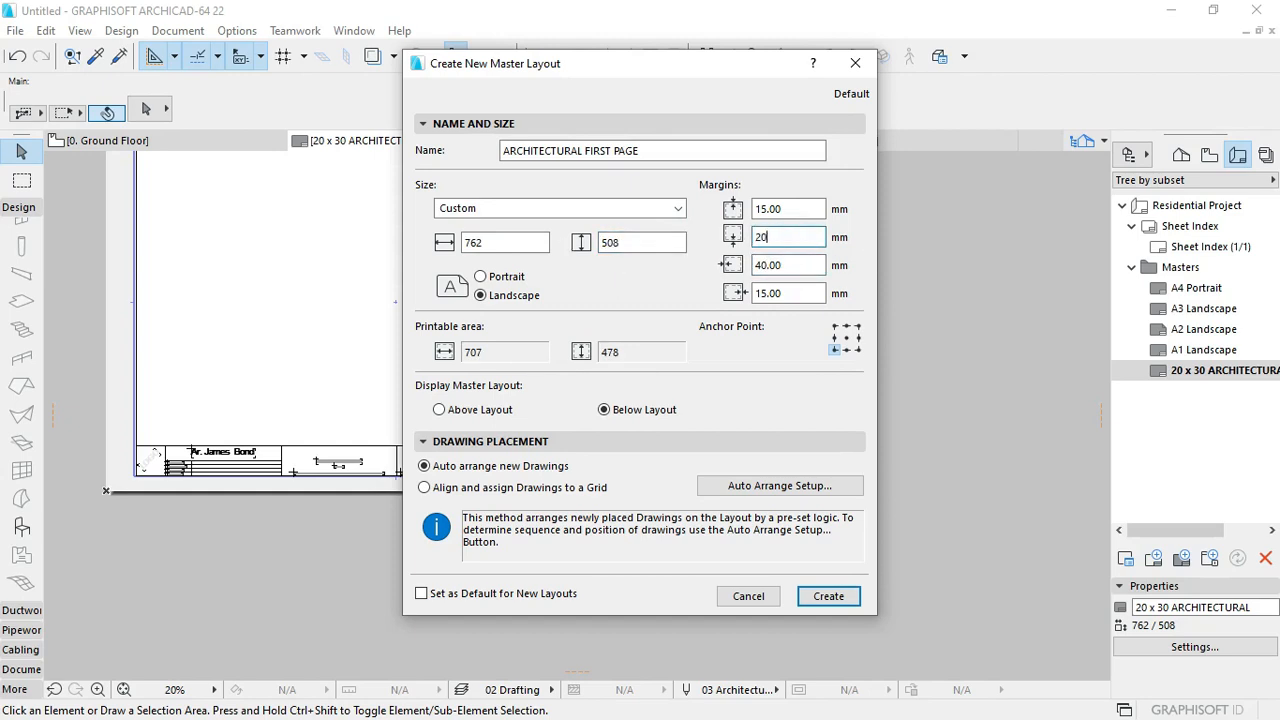
# Step: Set the new master layout's top margin to 20 mm and create the layout
pyautogui.moveTo(787, 210); pyautogui.dragTo(703, 211)
pyautogui.write('20')
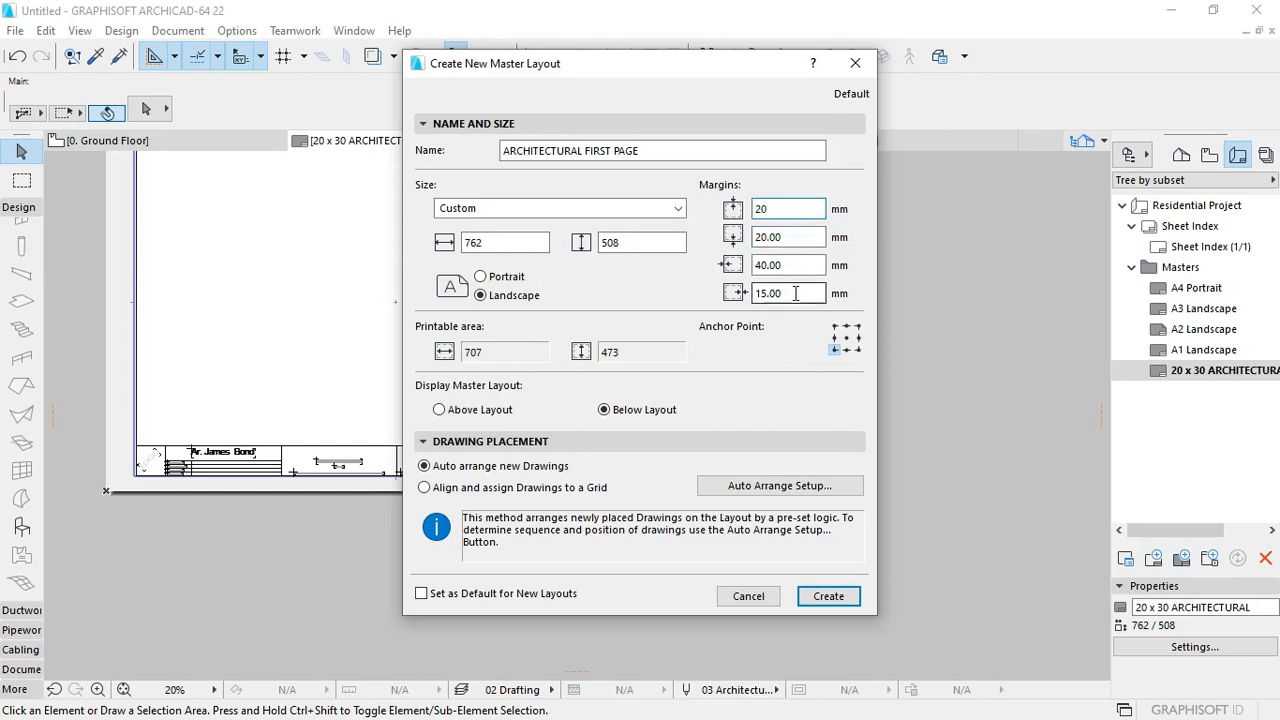
pyautogui.click(795, 293)
pyautogui.click(828, 596)
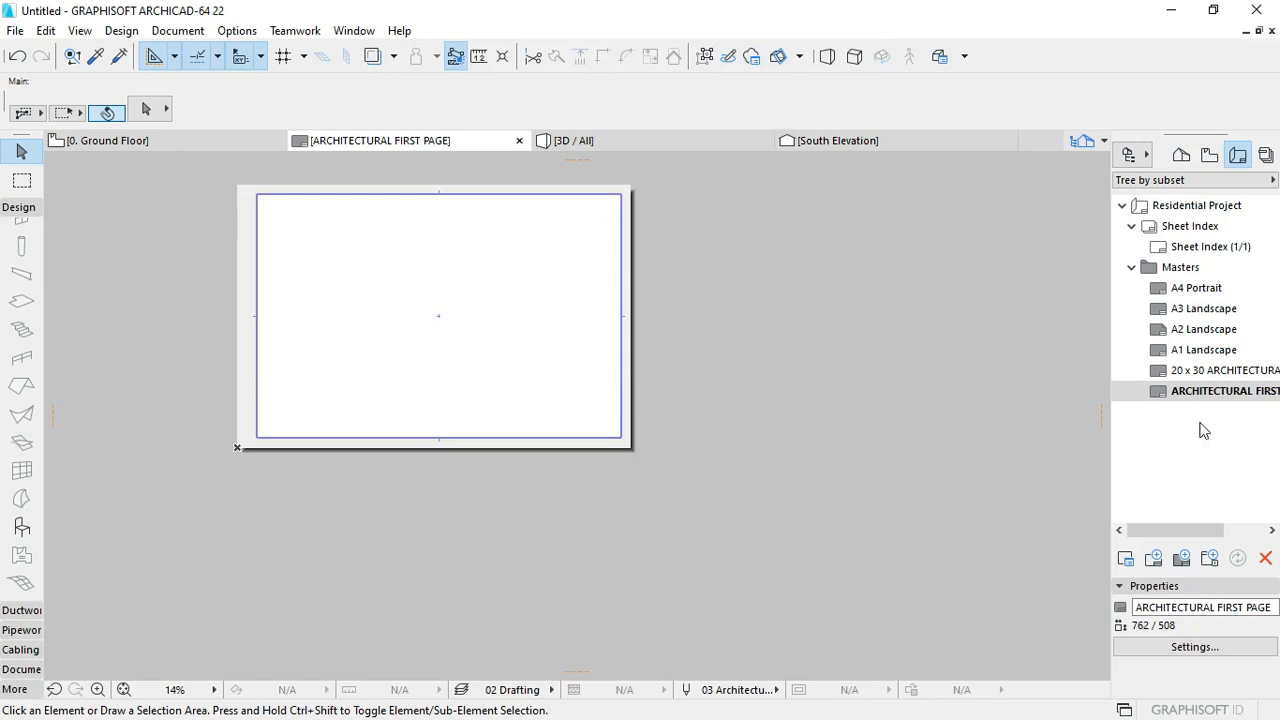
# Step: Copy all elements of the 20 x 30 ARCHITECTURAL master layout and paste them into the ARCHITECTURAL FIRST PAGE master layout
pyautogui.doubleClick(1215, 370)
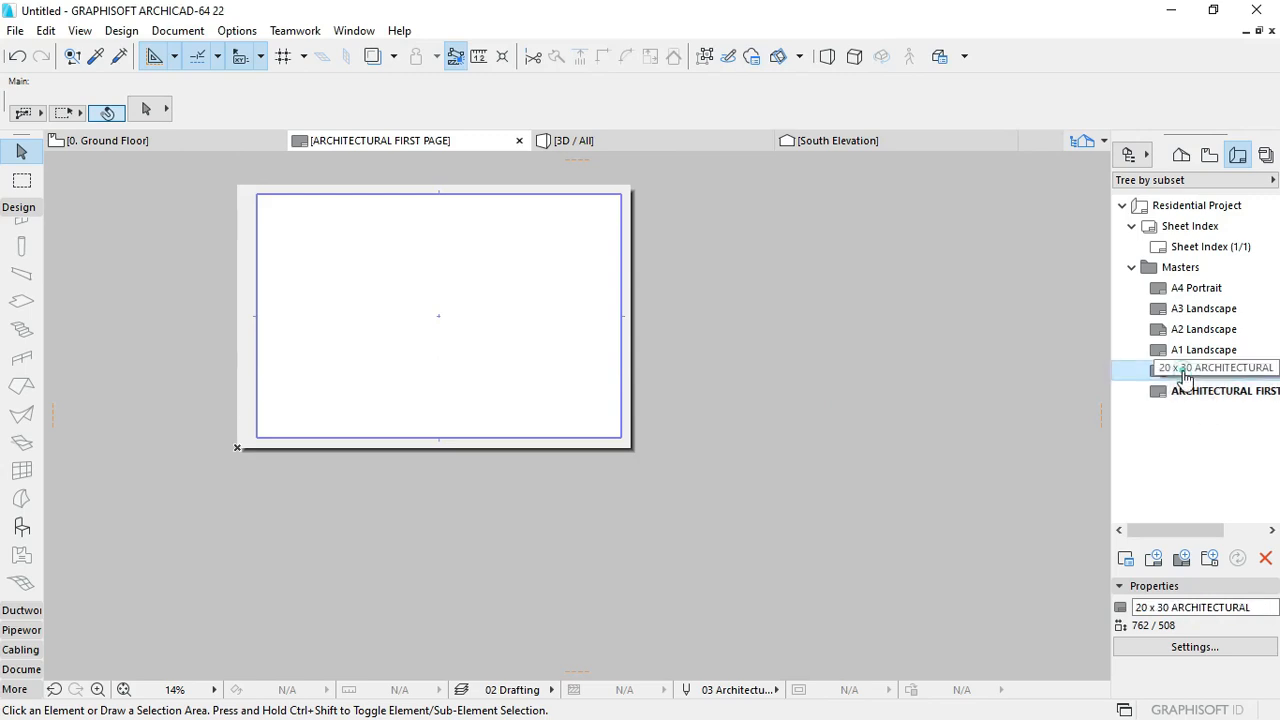
pyautogui.click(255, 224)
pyautogui.click(714, 572)
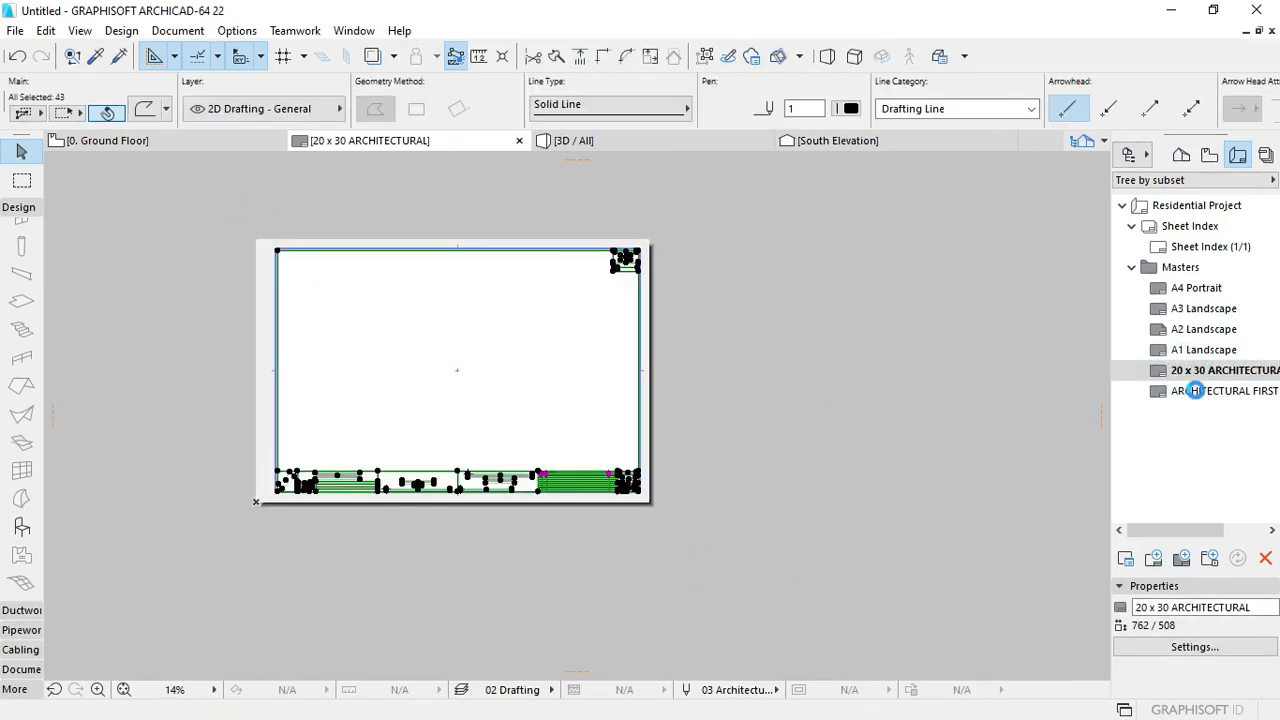
pyautogui.doubleClick(1196, 391)
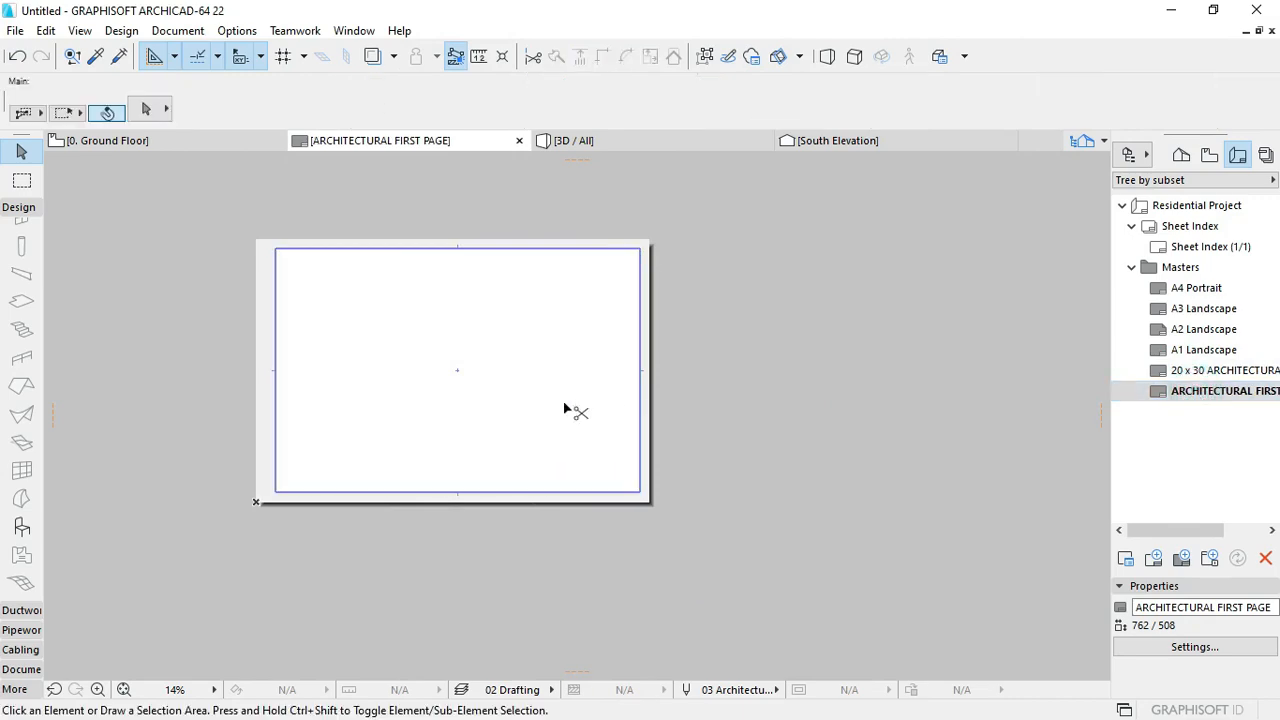
pyautogui.hotkey('ctrl', 'v')
pyautogui.scroll(5, 563, 500)
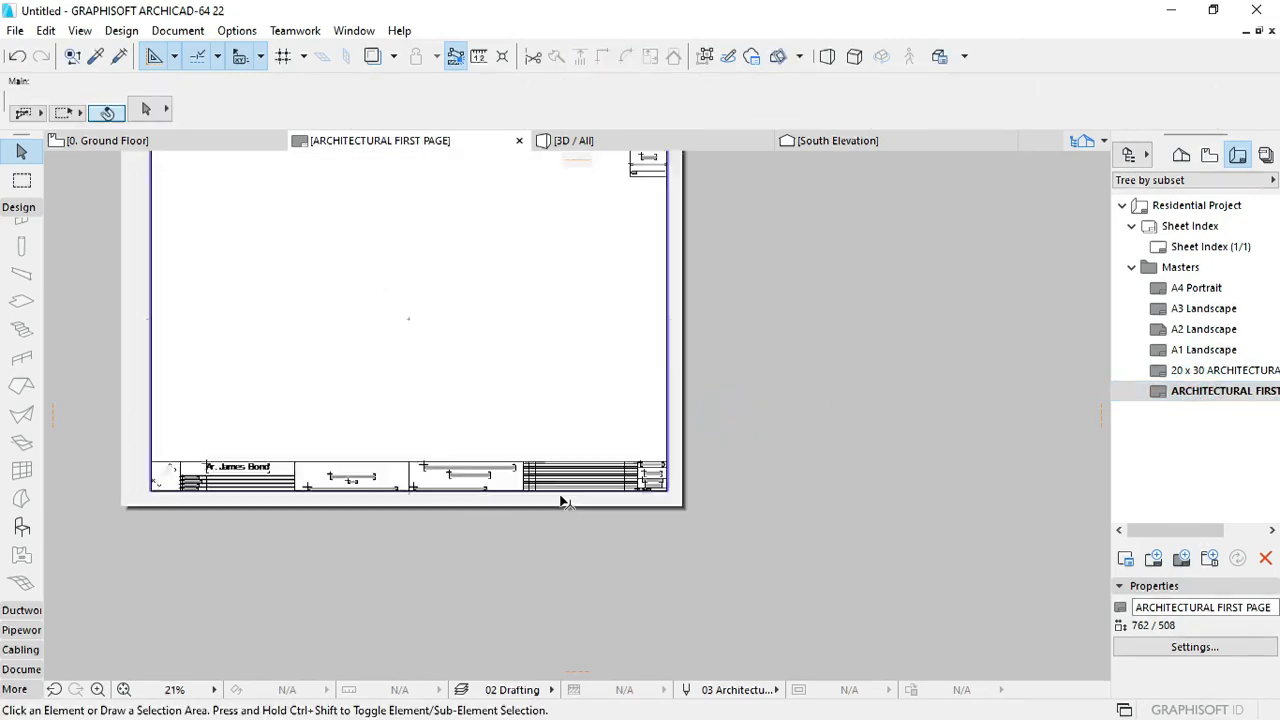
# Step: Rename the new master layout as 20 X 30 ARCHITECTURAL FIRST PAGE
pyautogui.rightClick(1184, 393)
pyautogui.click(1160, 477)
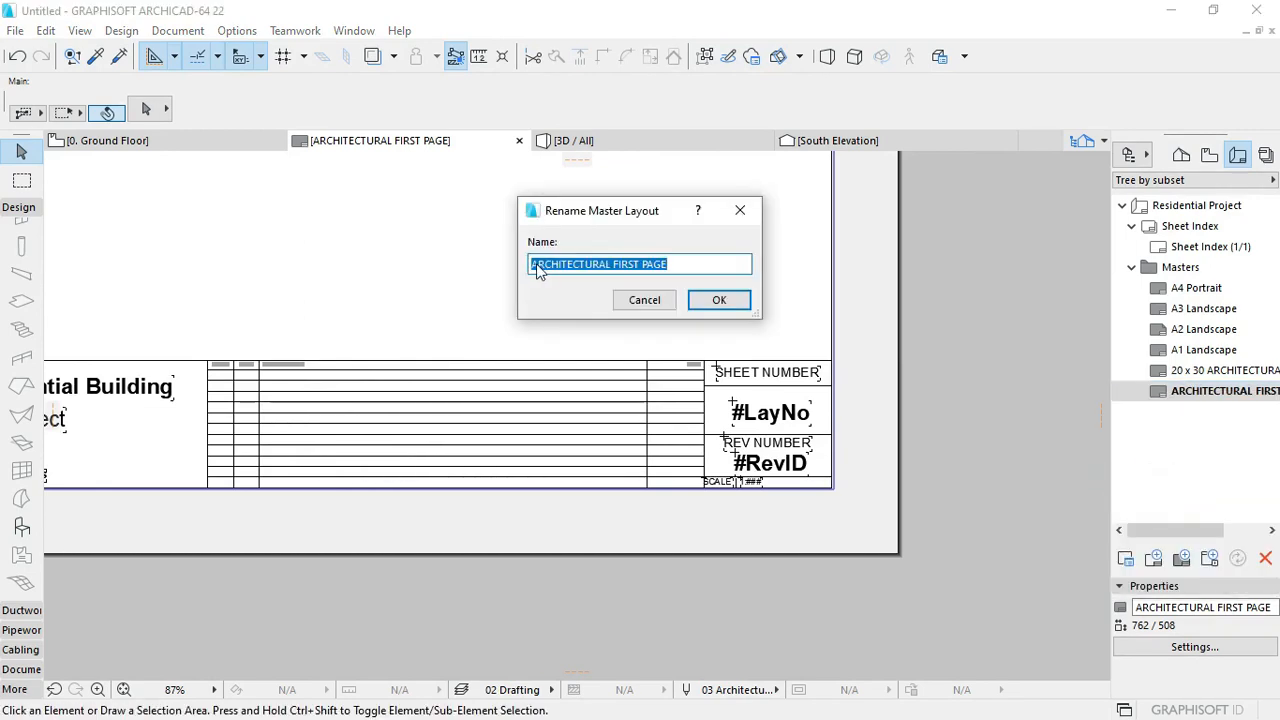
pyautogui.click(535, 266)
pyautogui.write('20 X 30')
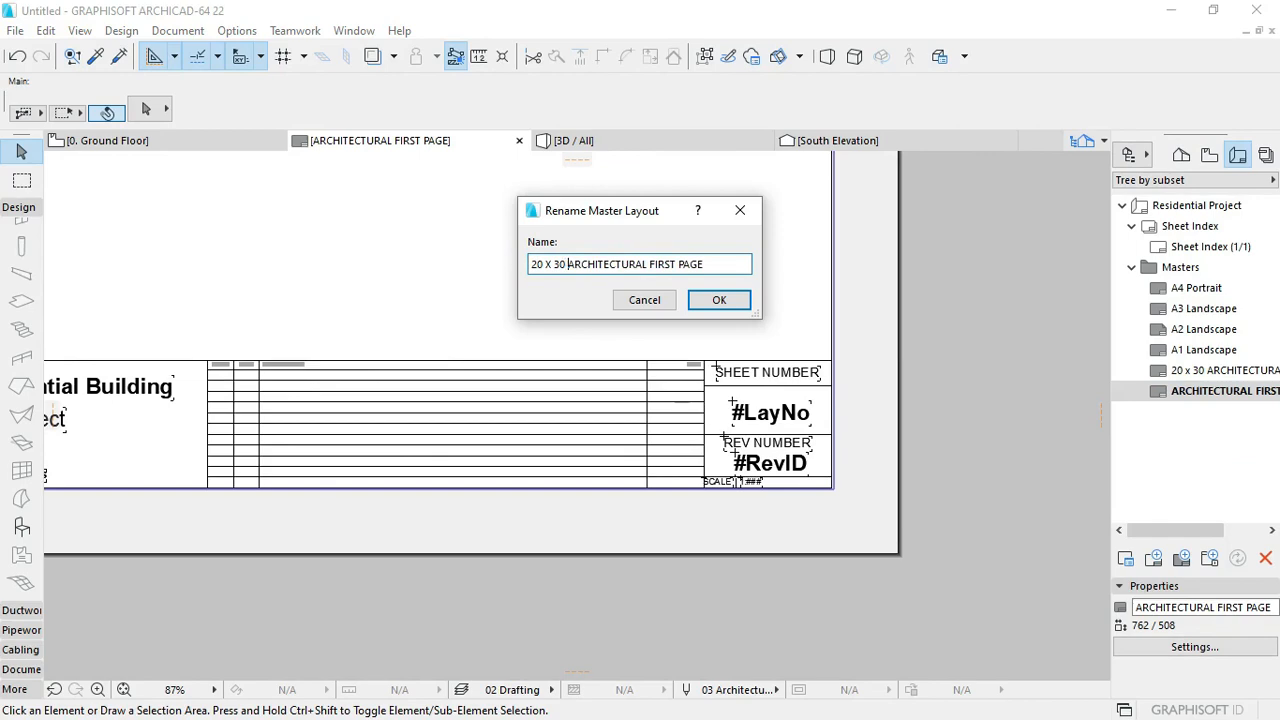
pyautogui.click(719, 300)
pyautogui.scroll(-5, 726, 460)
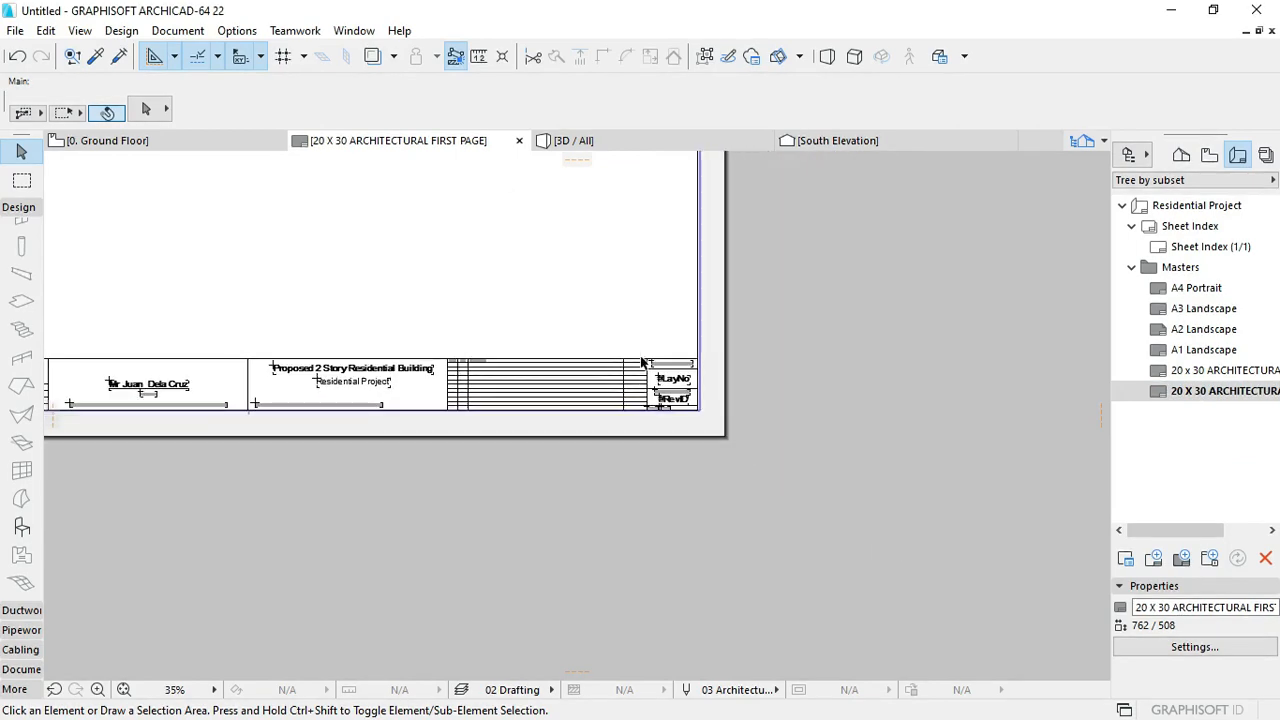
pyautogui.scroll(-2, 791, 381)
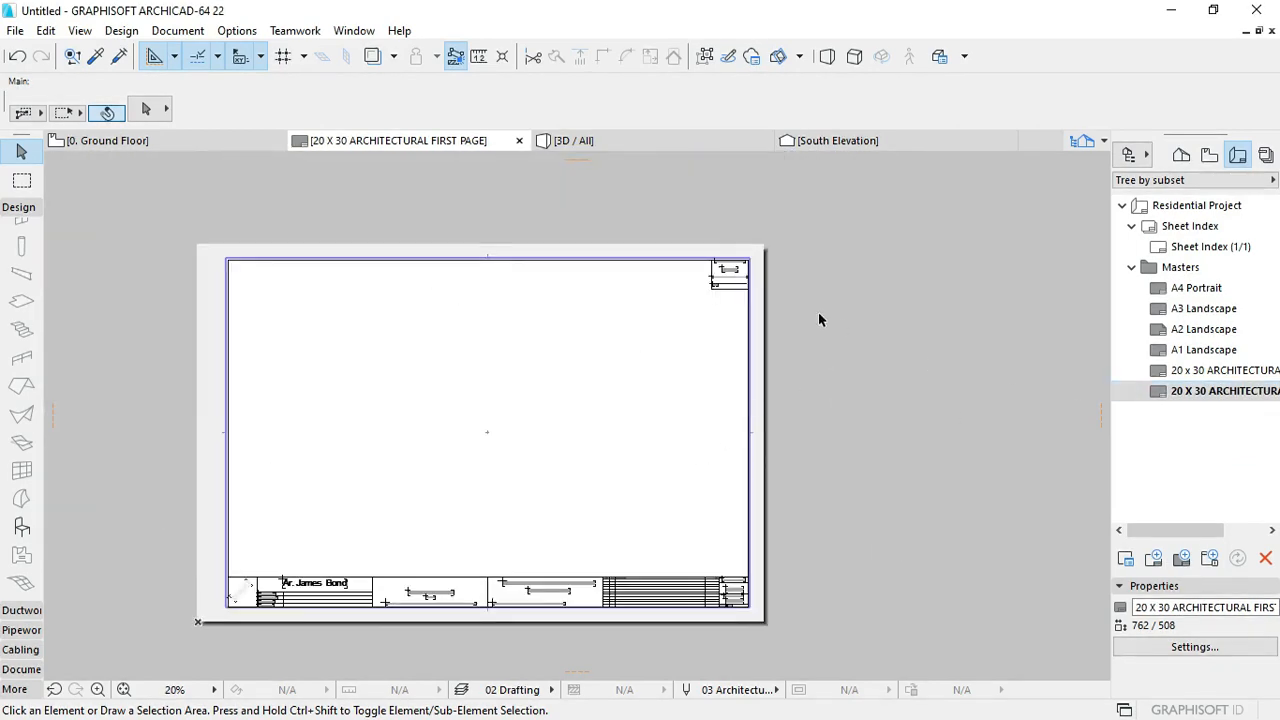
# Step: Extend the DPWH box's inner edge with a vertical line down to the title block, reusing the box outline's line settings
pyautogui.scroll(7, 735, 285)
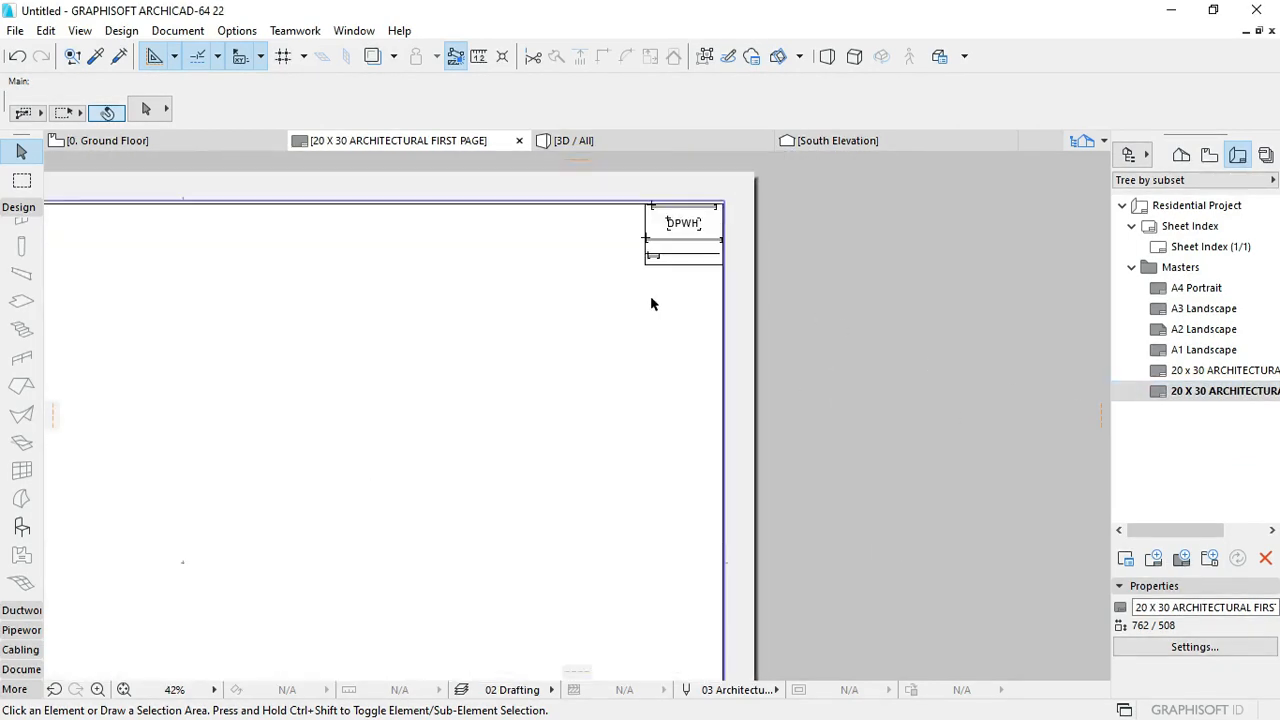
pyautogui.keyDown('alt'); pyautogui.click(692, 263); pyautogui.keyUp('alt')
pyautogui.click(602, 260)
pyautogui.scroll(-3, 616, 466)
pyautogui.moveTo(640, 592); pyautogui.dragTo(632, 236, button='middle')
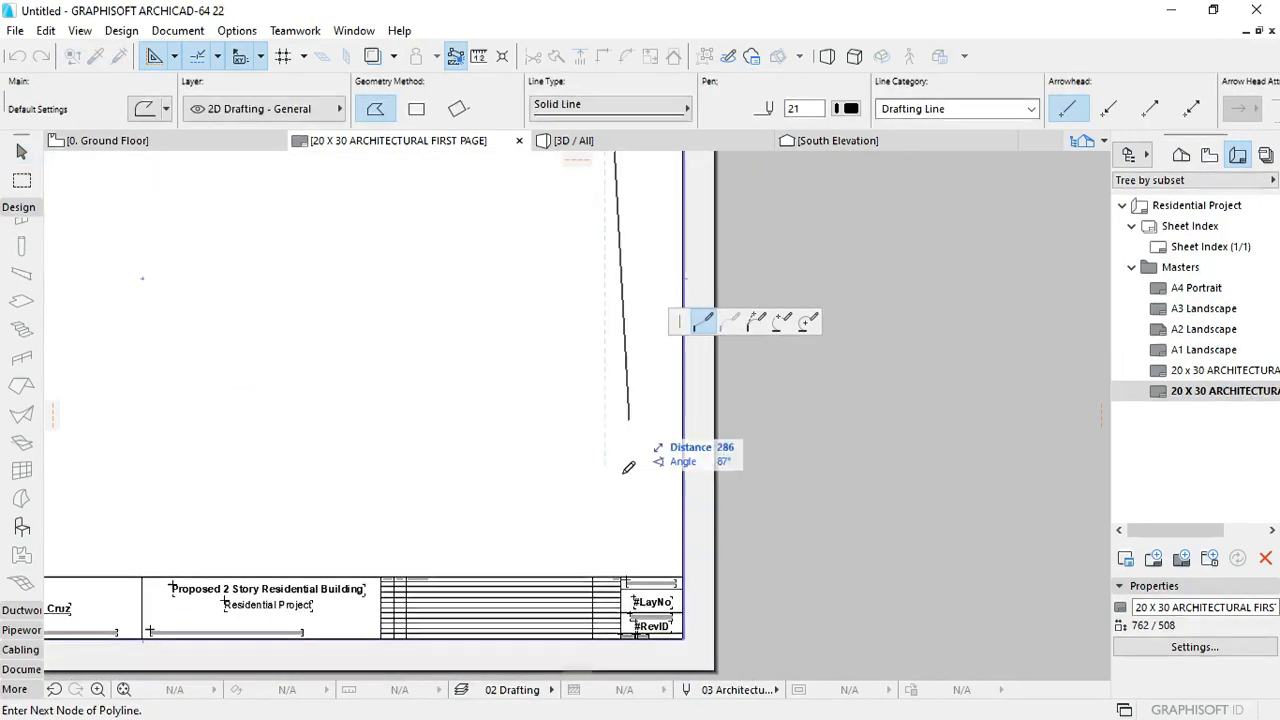
pyautogui.scroll(6, 609, 568)
pyautogui.doubleClick(592, 601)
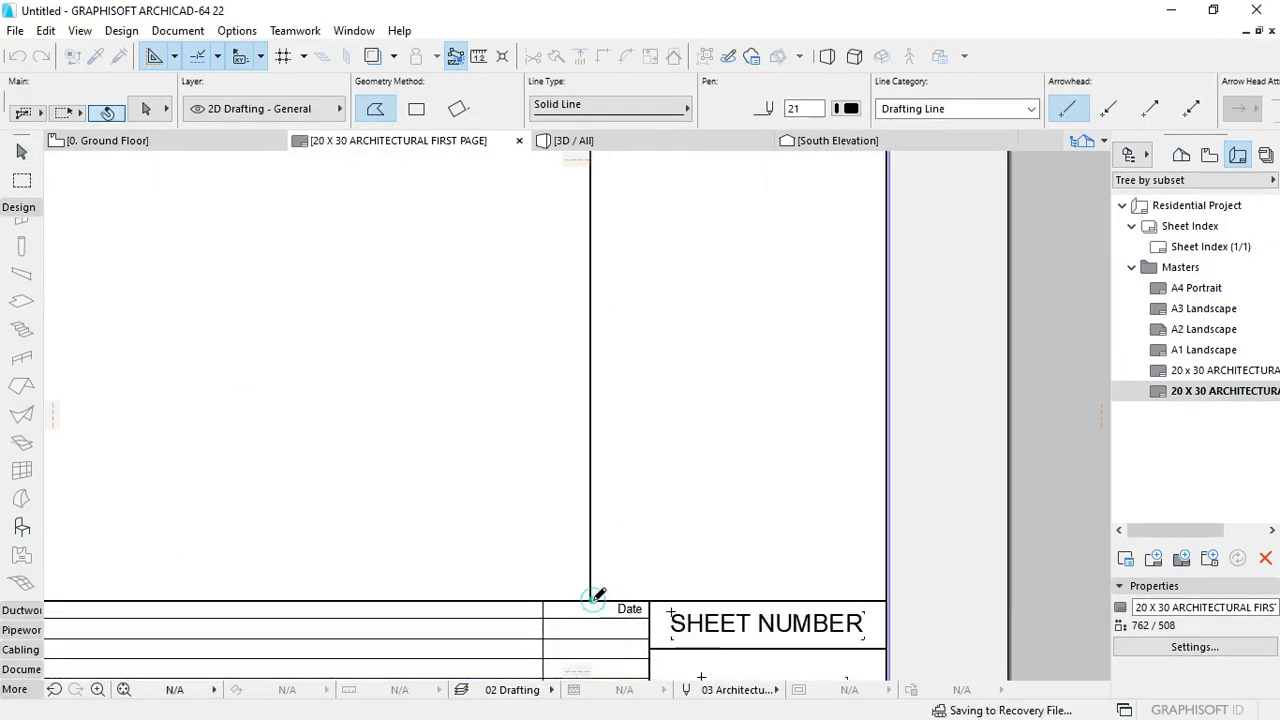
# Step: Draw a horizontal line across the column along the lower edge of the DPWH box
pyautogui.scroll(-5, 626, 420)
pyautogui.moveTo(632, 407); pyautogui.dragTo(632, 557, button='middle')
pyautogui.scroll(3, 642, 388)
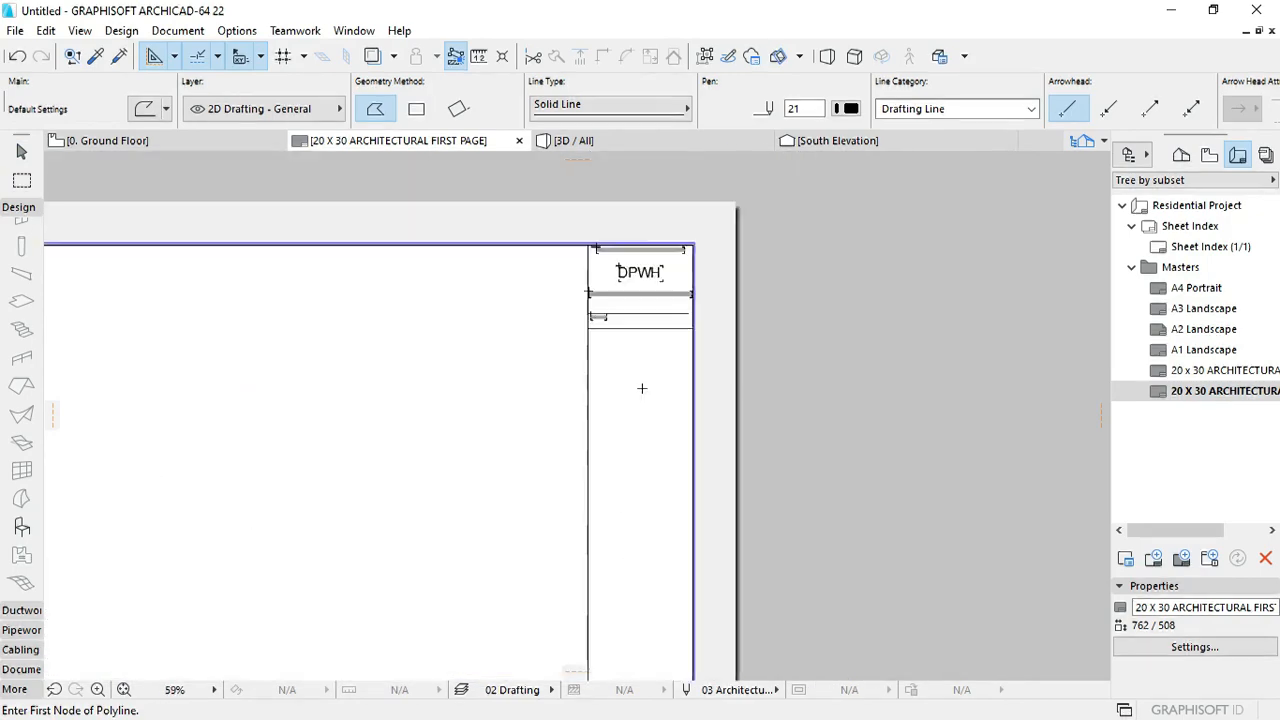
pyautogui.scroll(2, 642, 388)
pyautogui.moveTo(642, 388); pyautogui.dragTo(651, 272, button='middle')
pyautogui.click(549, 191)
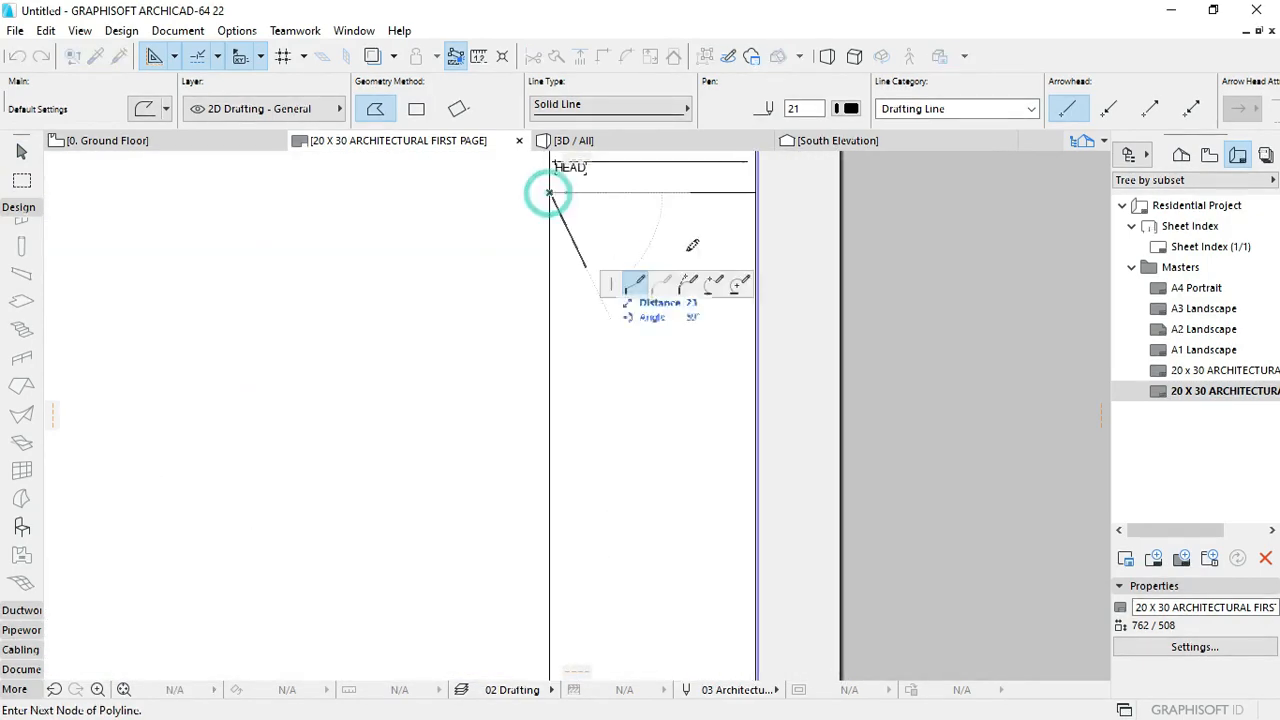
pyautogui.doubleClick(755, 192)
# Step: Try to multiply the horizontal line with the Distribute method down the column to the title block
pyautogui.click(738, 193)
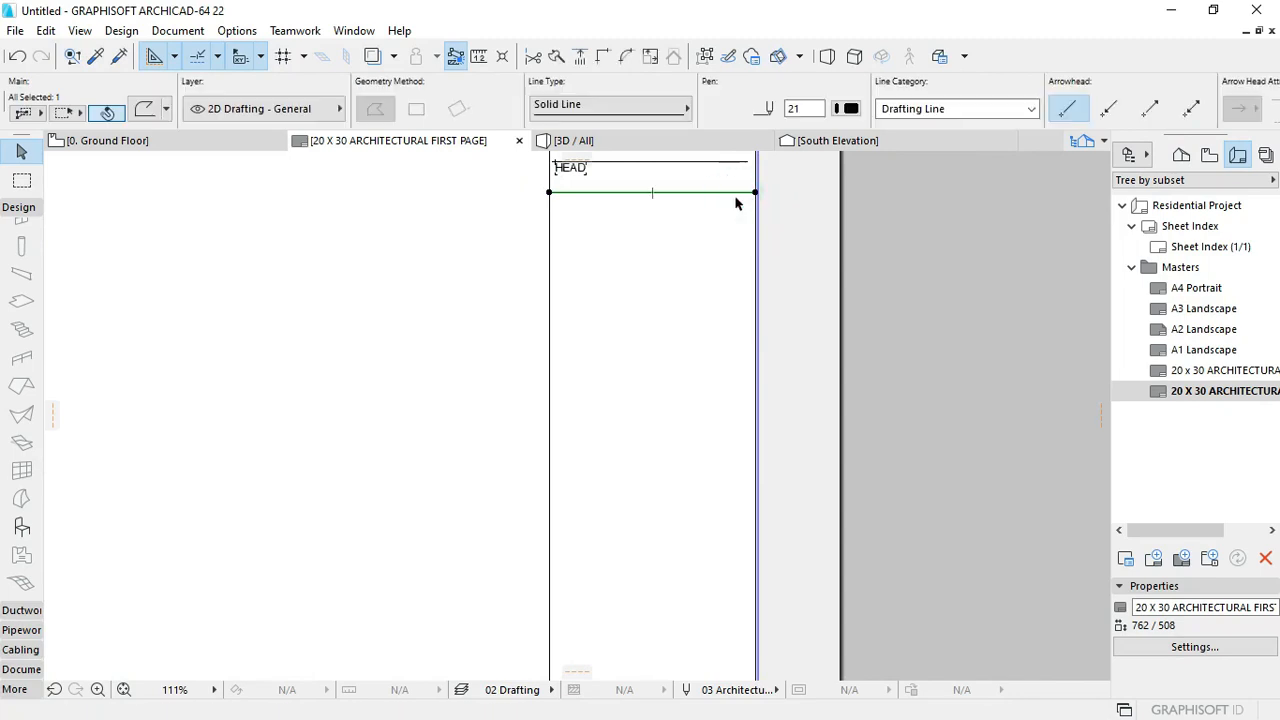
pyautogui.hotkey('ctrl', 'u')
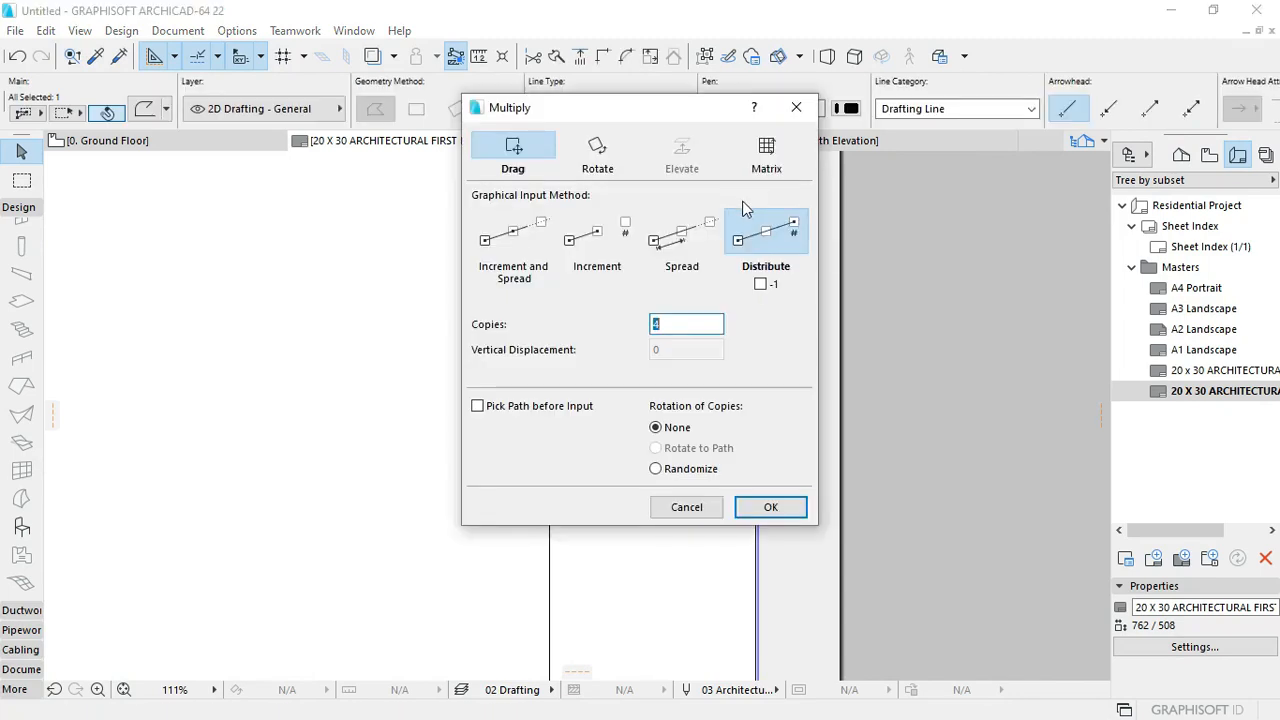
pyautogui.click(771, 505)
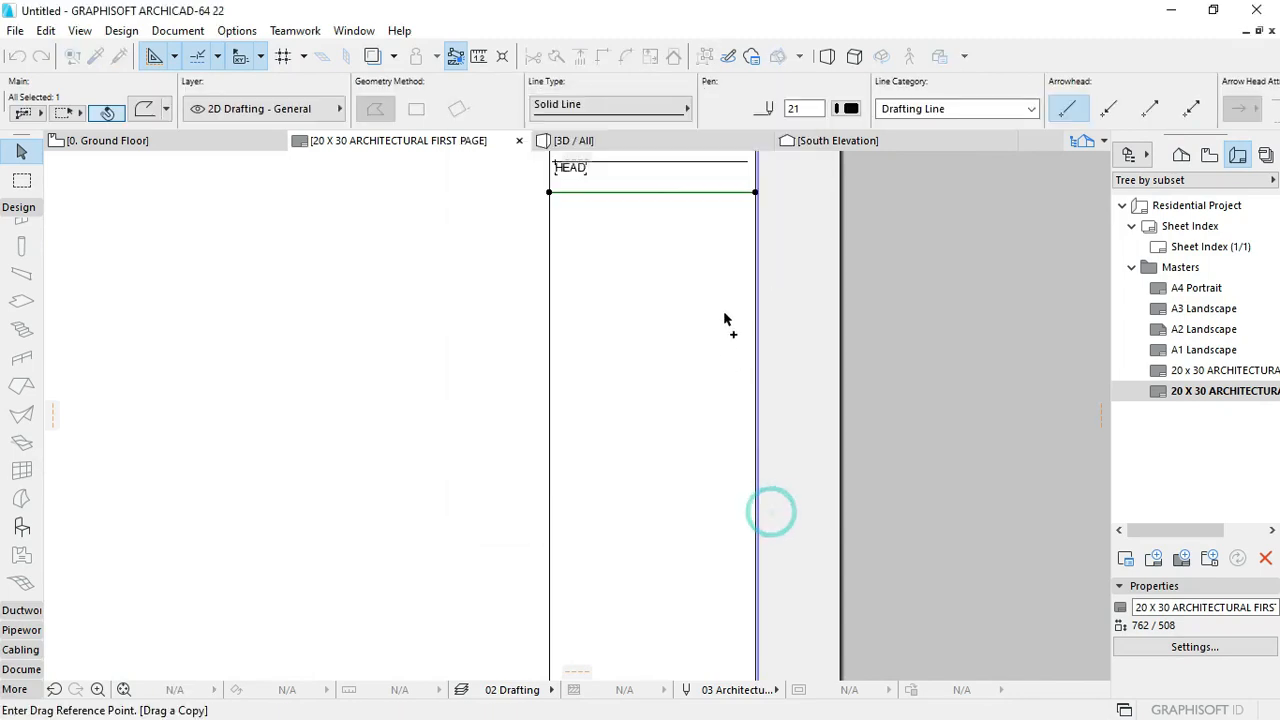
pyautogui.click(755, 193)
pyautogui.moveTo(768, 615); pyautogui.dragTo(832, 235, button='middle')
pyautogui.moveTo(836, 557); pyautogui.dragTo(834, 311, button='middle')
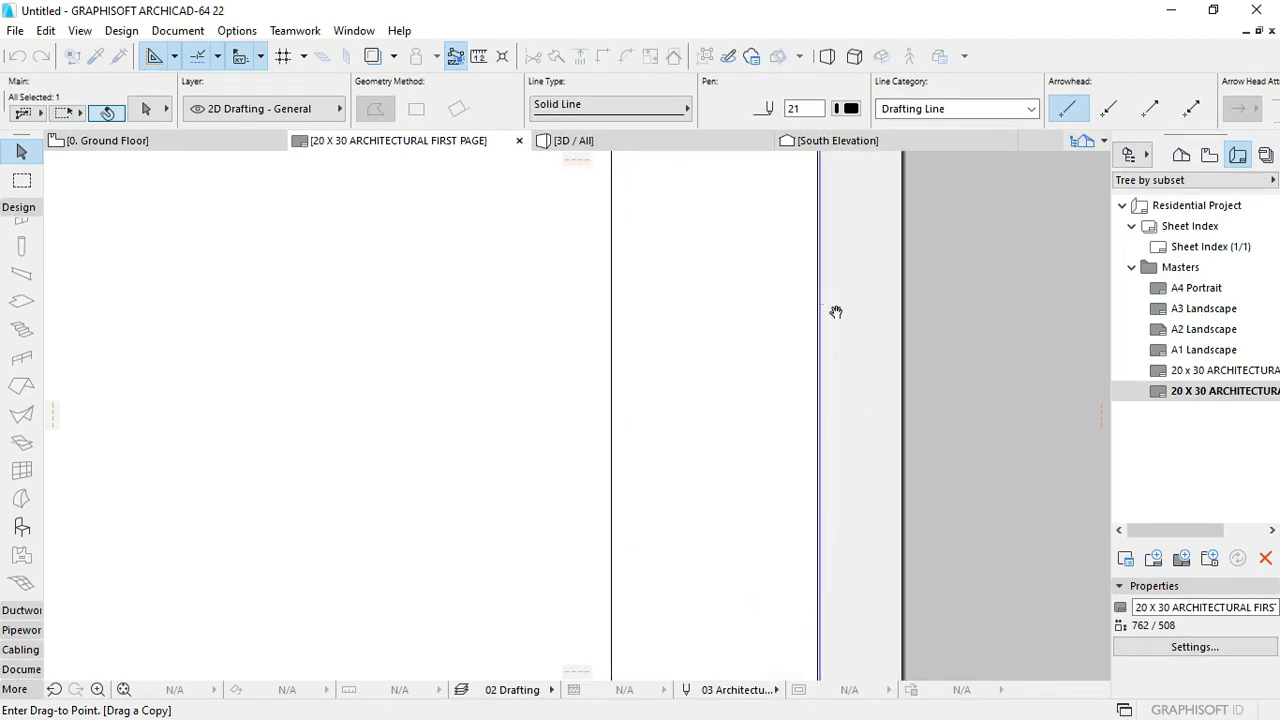
pyautogui.moveTo(805, 571); pyautogui.dragTo(808, 445, button='middle')
pyautogui.moveTo(814, 557); pyautogui.dragTo(840, 457, button='middle')
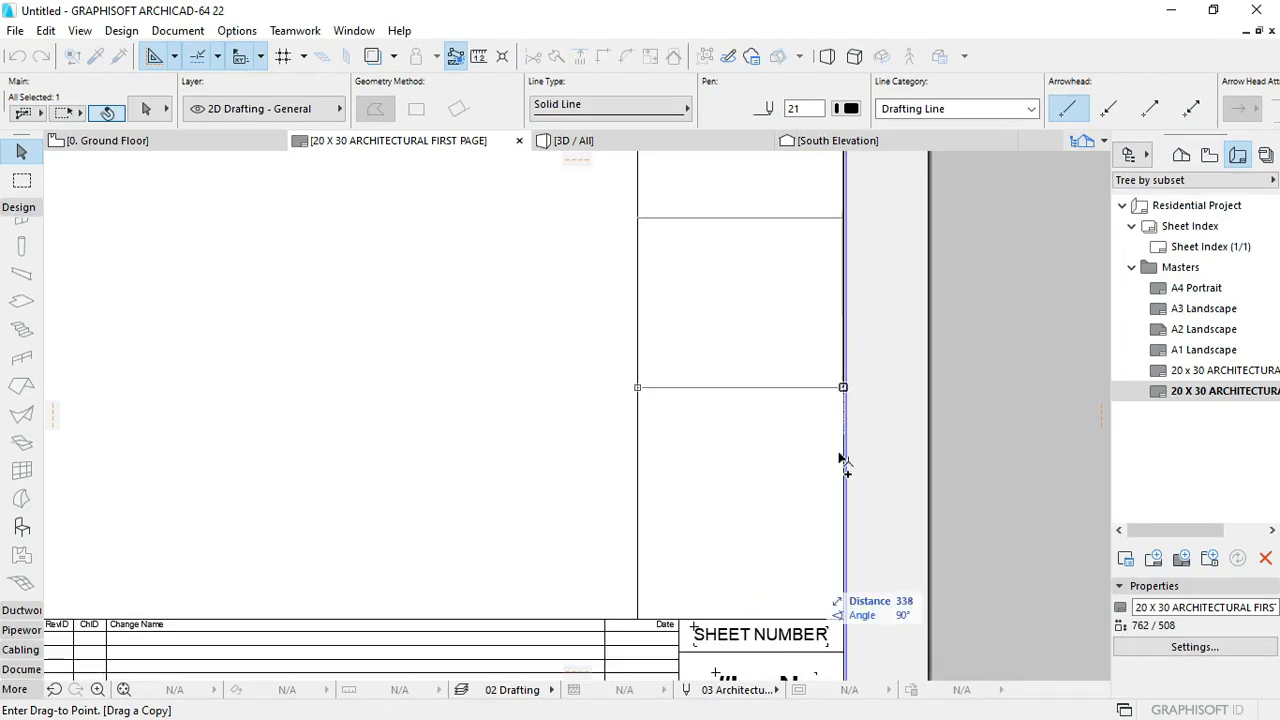
pyautogui.click(846, 620)
pyautogui.press('Escape')
pyautogui.scroll(-6, 754, 591)
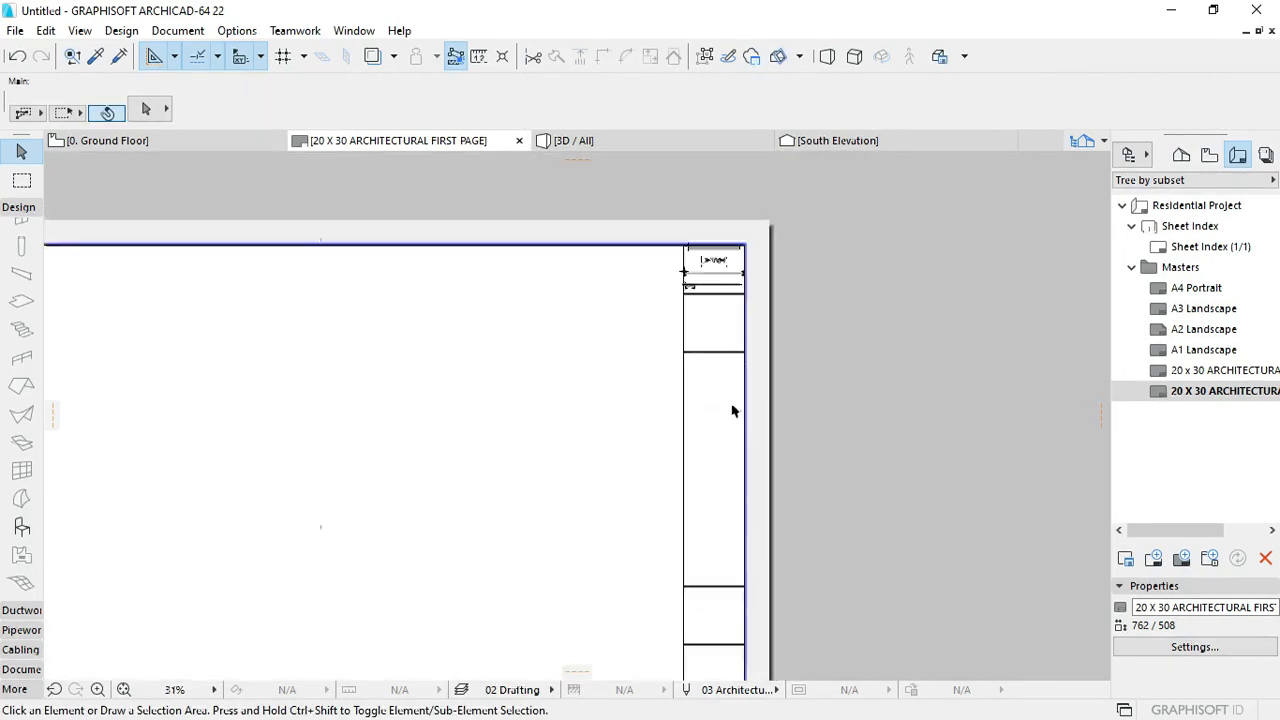
# Step: Check the box spacing along the column and undo the multiplied lines
pyautogui.scroll(4, 734, 260)
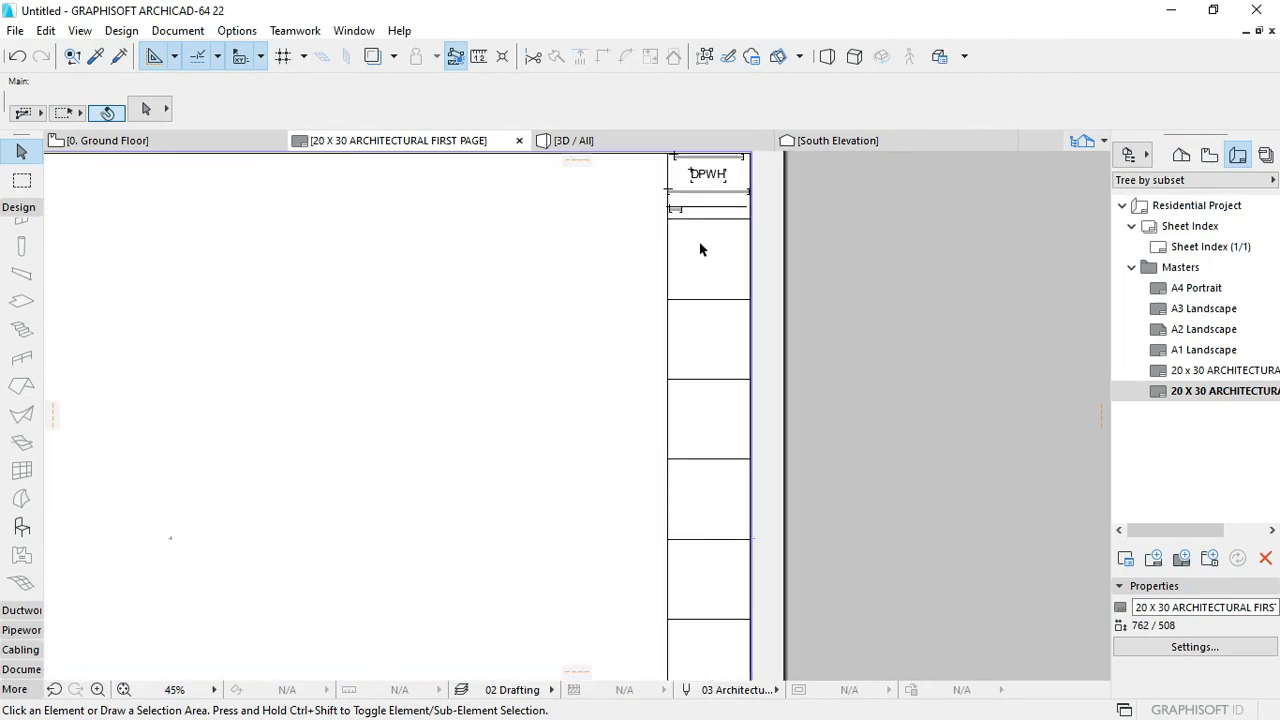
pyautogui.scroll(4, 730, 262)
pyautogui.moveTo(709, 286)
pyautogui.mouseDown(button='middle')
pyautogui.moveTo(677, 363)
pyautogui.moveTo(704, 268)
pyautogui.mouseUp(button='middle')
pyautogui.scroll(-3, 707, 257)
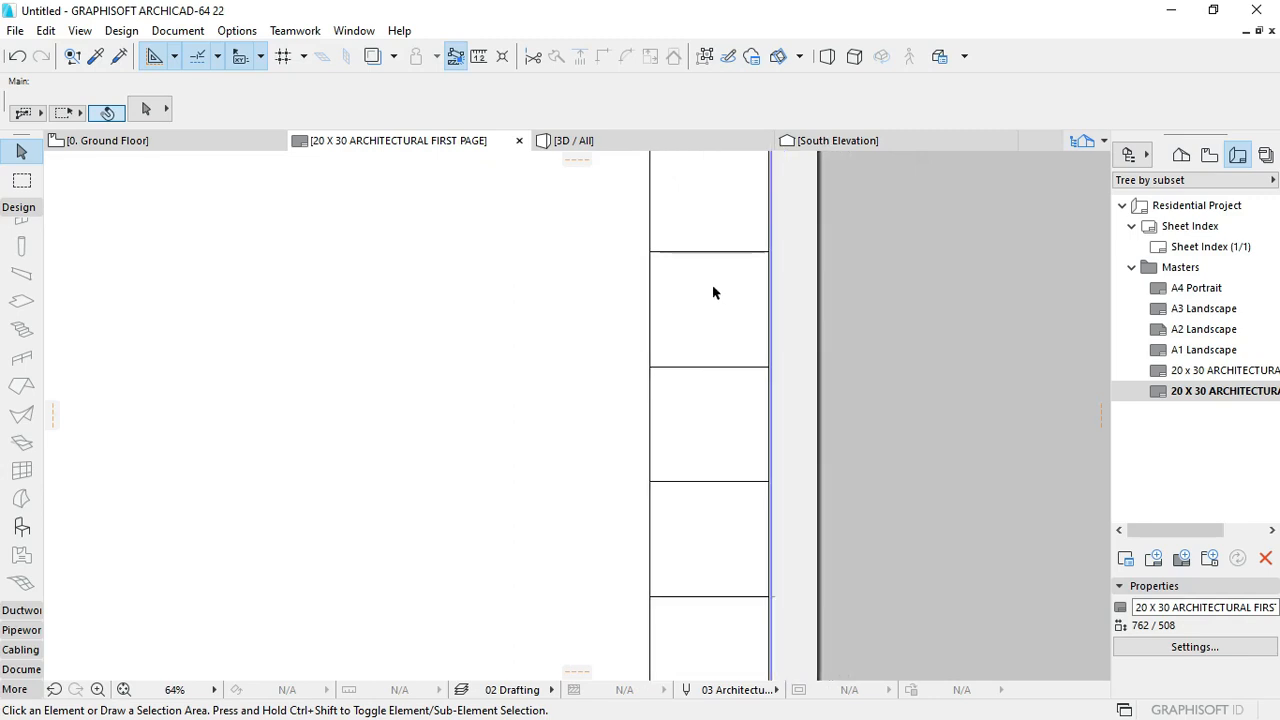
pyautogui.moveTo(710, 352); pyautogui.dragTo(709, 254, button='middle')
pyautogui.moveTo(706, 301); pyautogui.dragTo(701, 227, button='middle')
pyautogui.moveTo(703, 348); pyautogui.dragTo(727, 276, button='middle')
pyautogui.scroll(-5, 736, 401)
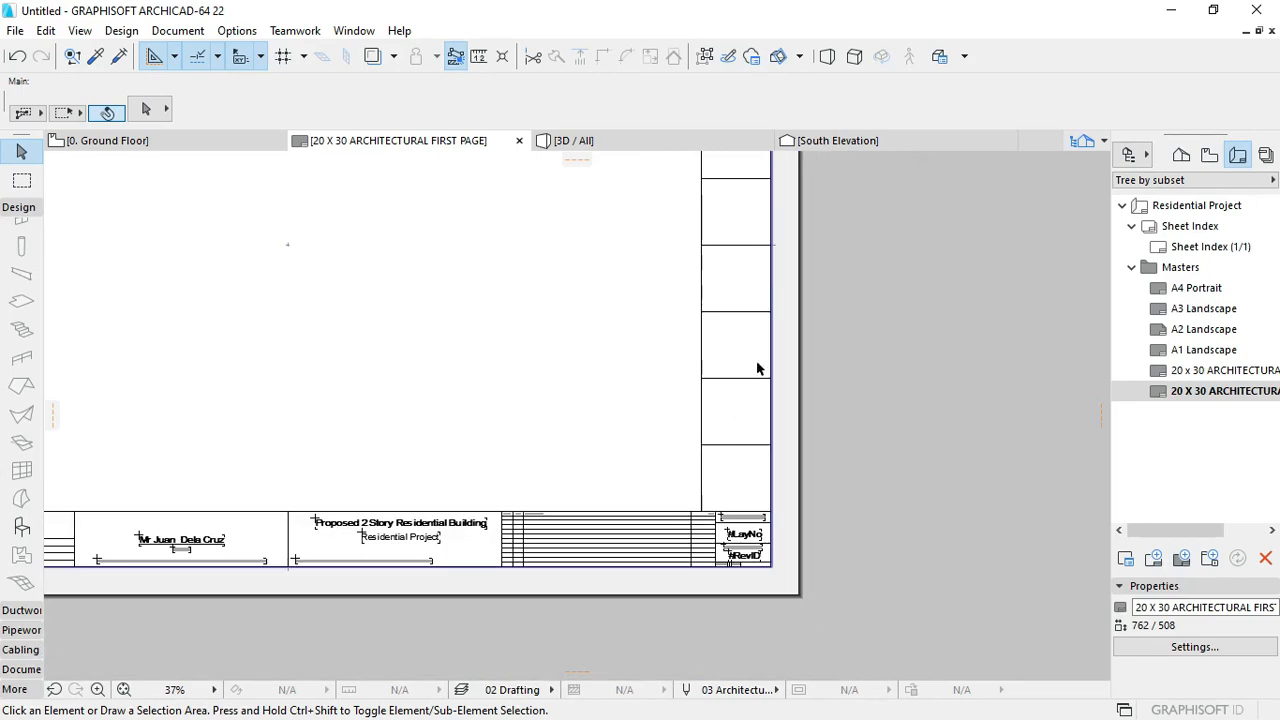
pyautogui.hotkey('ctrl', 'z')
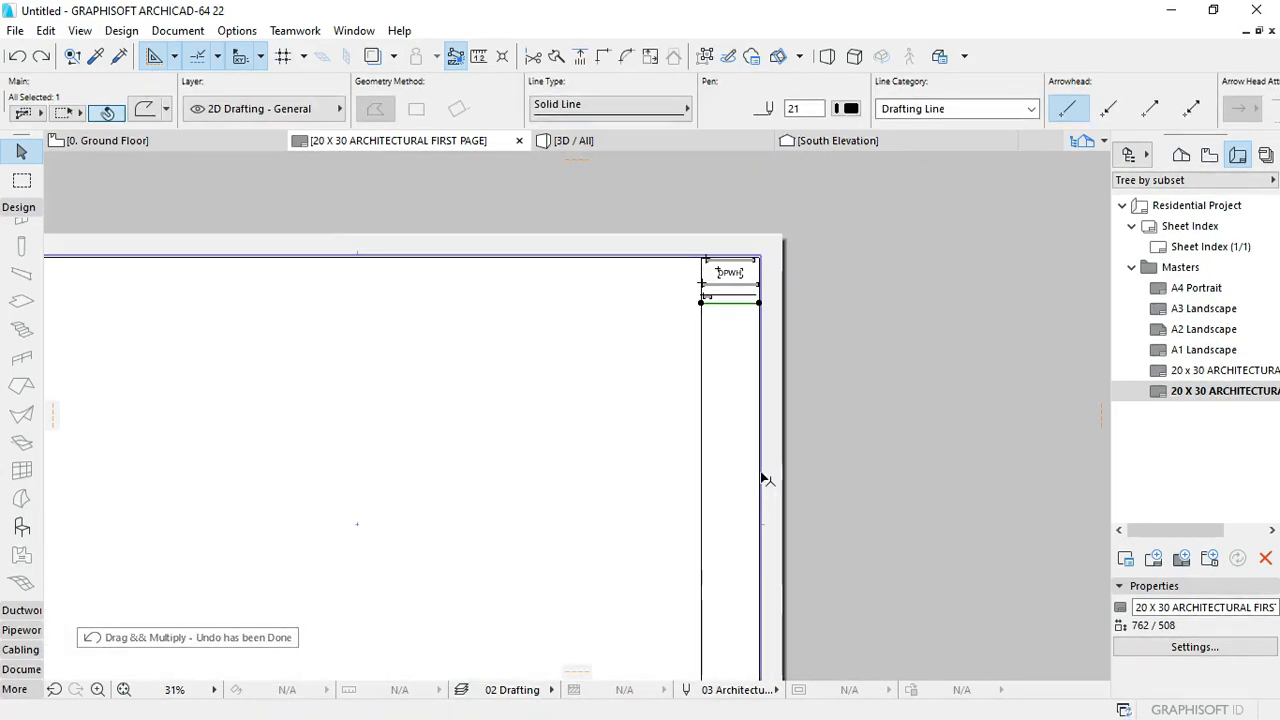
# Step: Multiply the horizontal line below the DPWH box with Drag and Distribute, spreading the copies evenly down to the title block's upper edge
pyautogui.hotkey('ctrl', 'u')
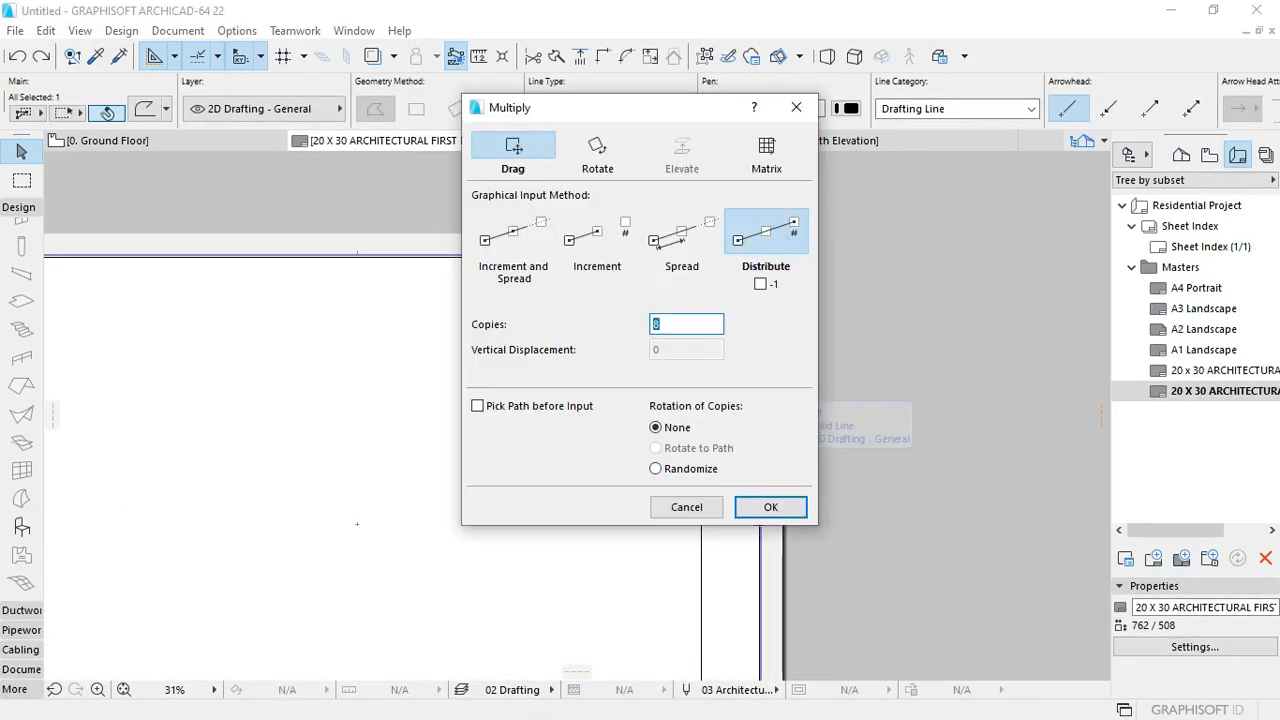
pyautogui.click(745, 505)
pyautogui.scroll(2, 809, 340)
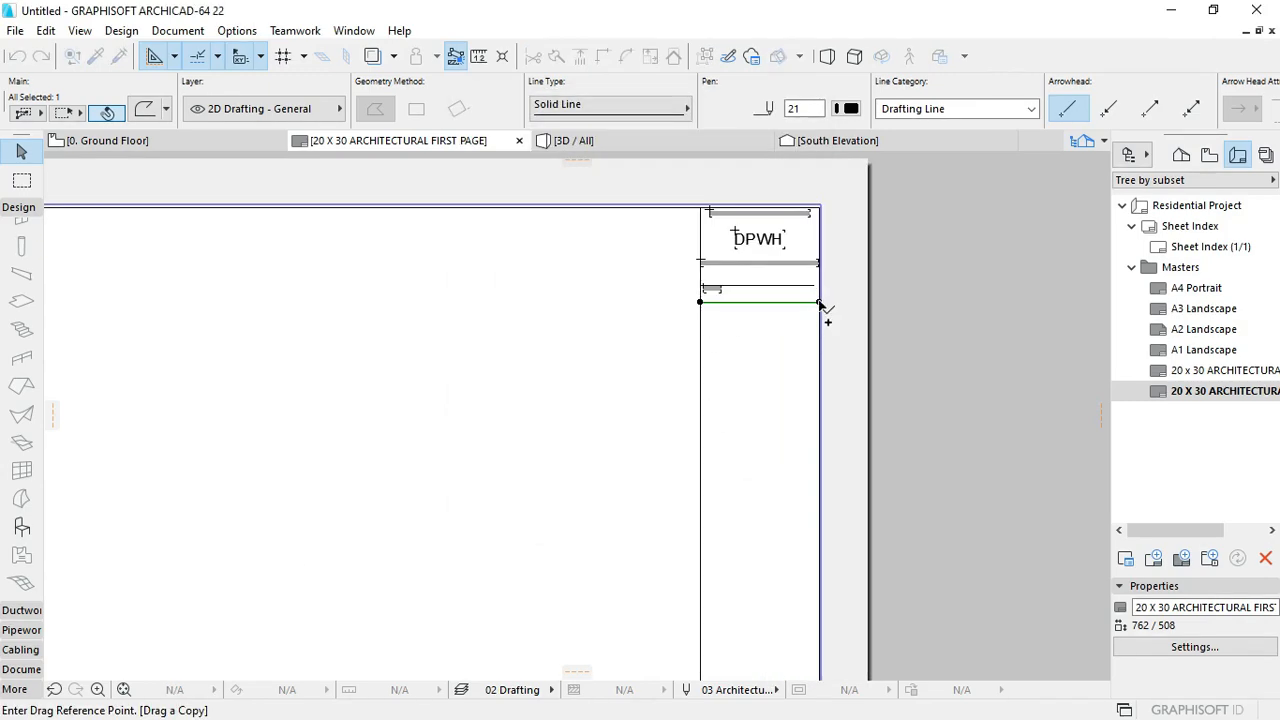
pyautogui.click(818, 300)
pyautogui.scroll(-3, 808, 268)
pyautogui.scroll(2, 790, 268)
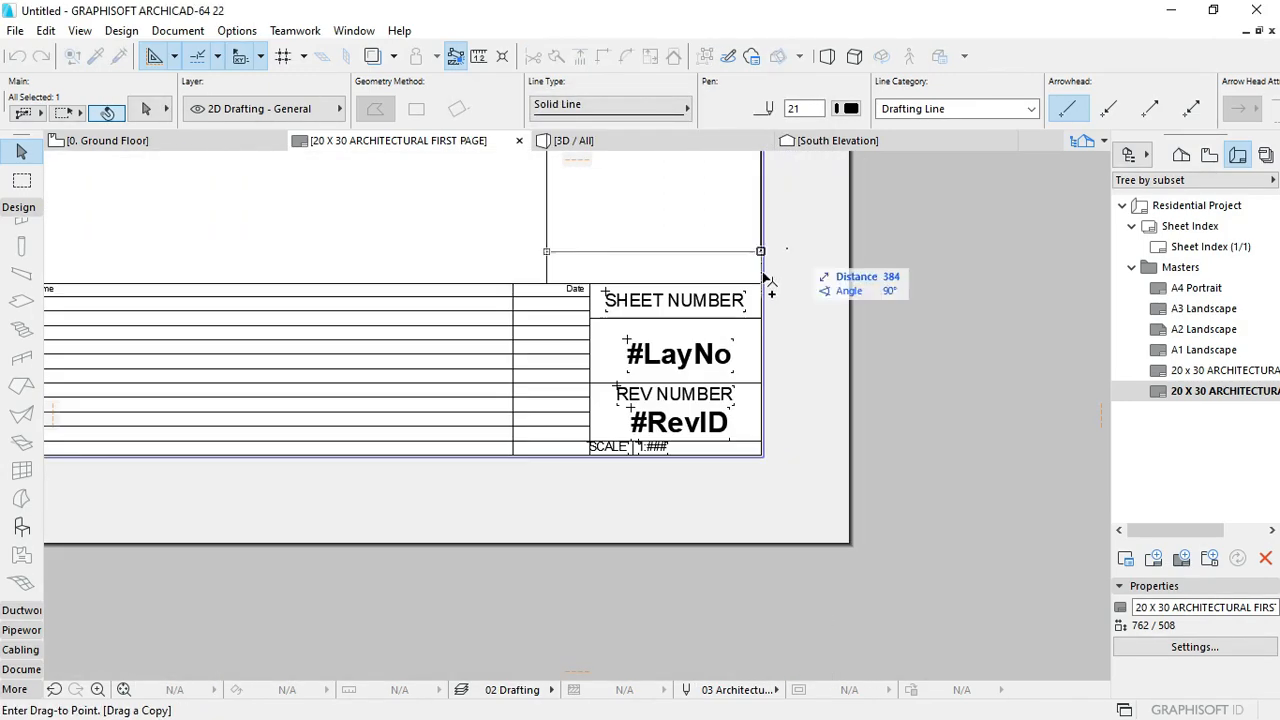
pyautogui.click(762, 283)
pyautogui.scroll(-7, 707, 355)
pyautogui.moveTo(722, 270); pyautogui.dragTo(726, 415, button='middle')
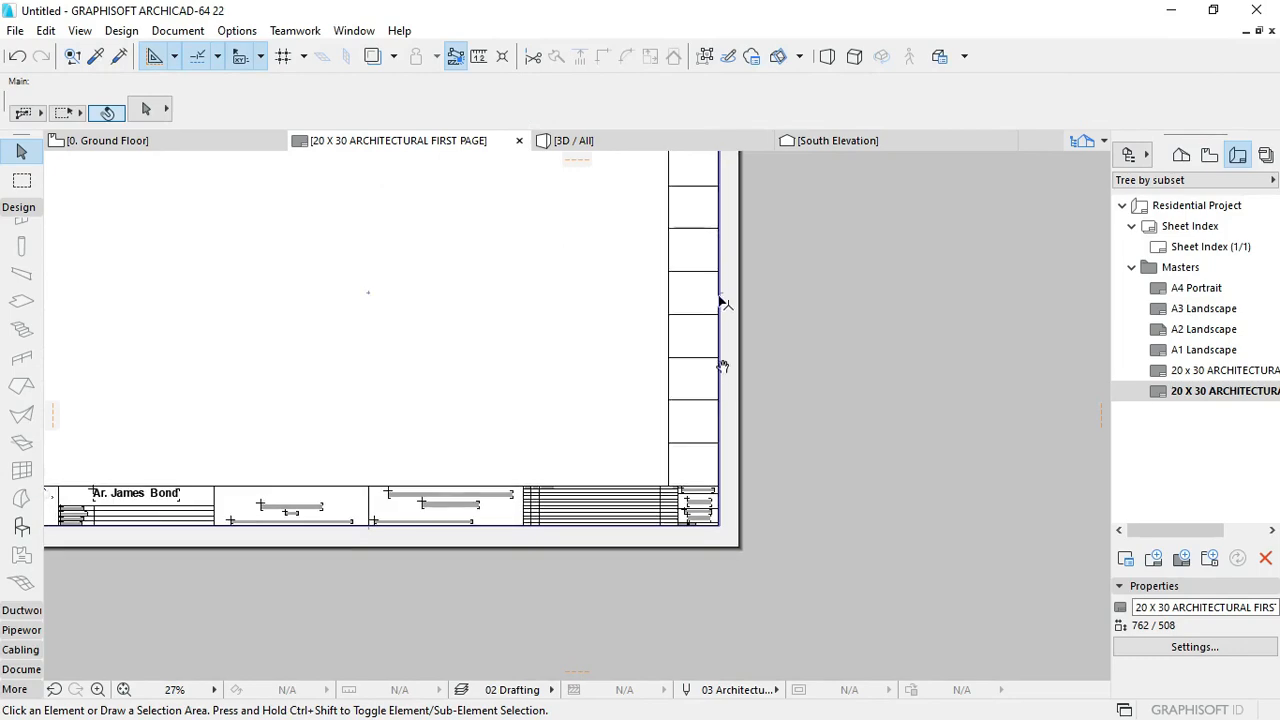
pyautogui.moveTo(721, 302); pyautogui.dragTo(713, 412, button='middle')
# Step: Add the text LINE AND GRADE in the box below the DPWH heading, reusing the SHEET NUMBER text's settings
pyautogui.scroll(3, 694, 284)
pyautogui.scroll(3, 694, 284)
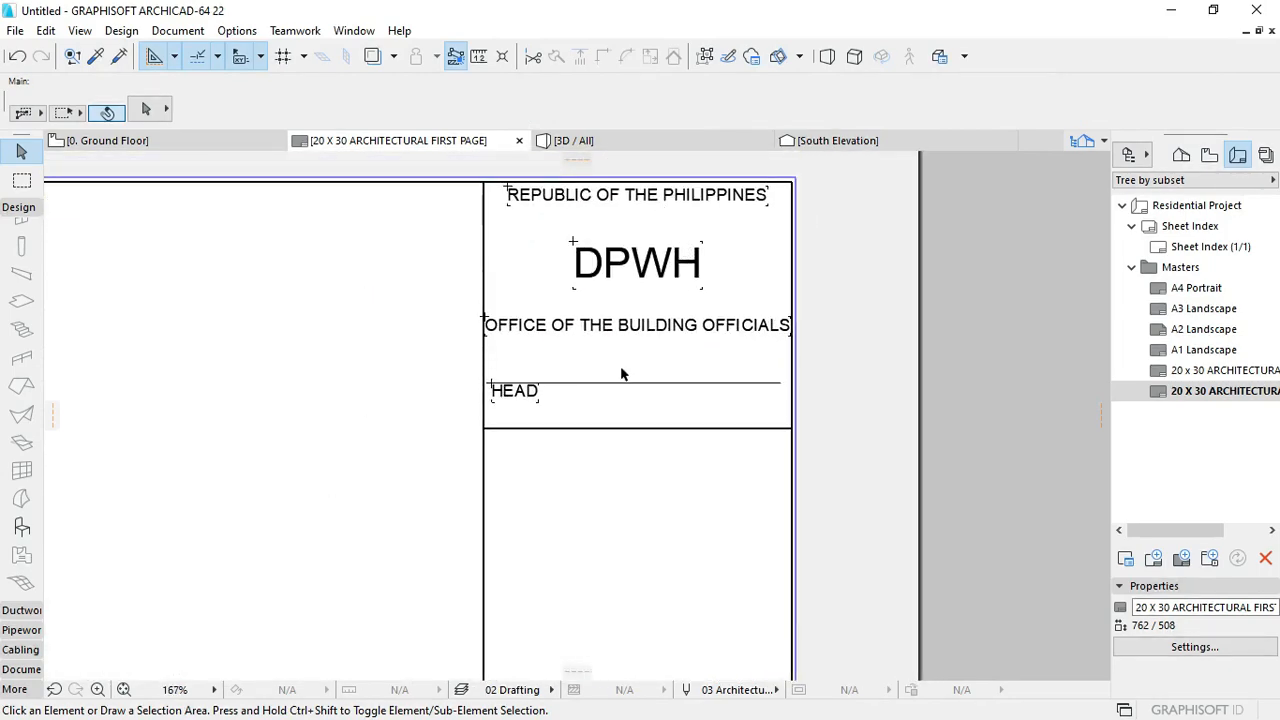
pyautogui.scroll(-4, 621, 374)
pyautogui.moveTo(646, 566); pyautogui.dragTo(638, 262, button='middle')
pyautogui.scroll(4, 646, 573)
pyautogui.keyDown('alt'); pyautogui.click(582, 547); pyautogui.keyUp('alt')
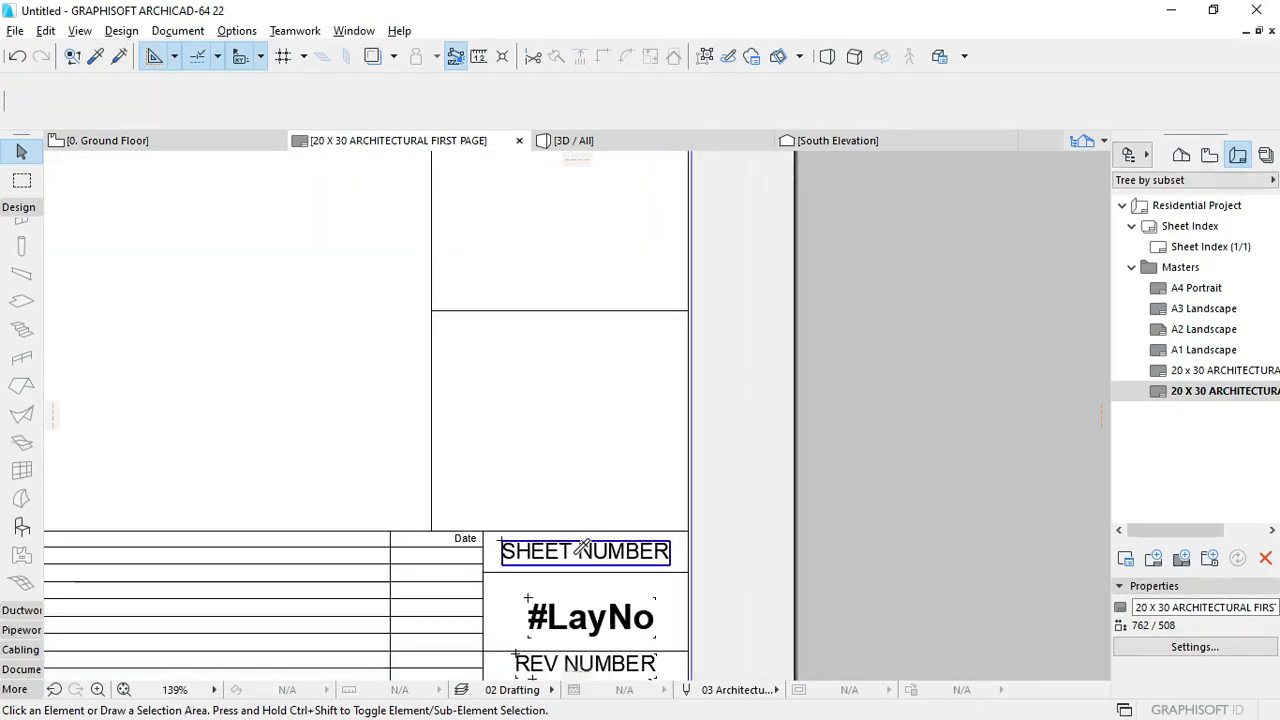
pyautogui.scroll(-6, 582, 547)
pyautogui.scroll(6, 514, 201)
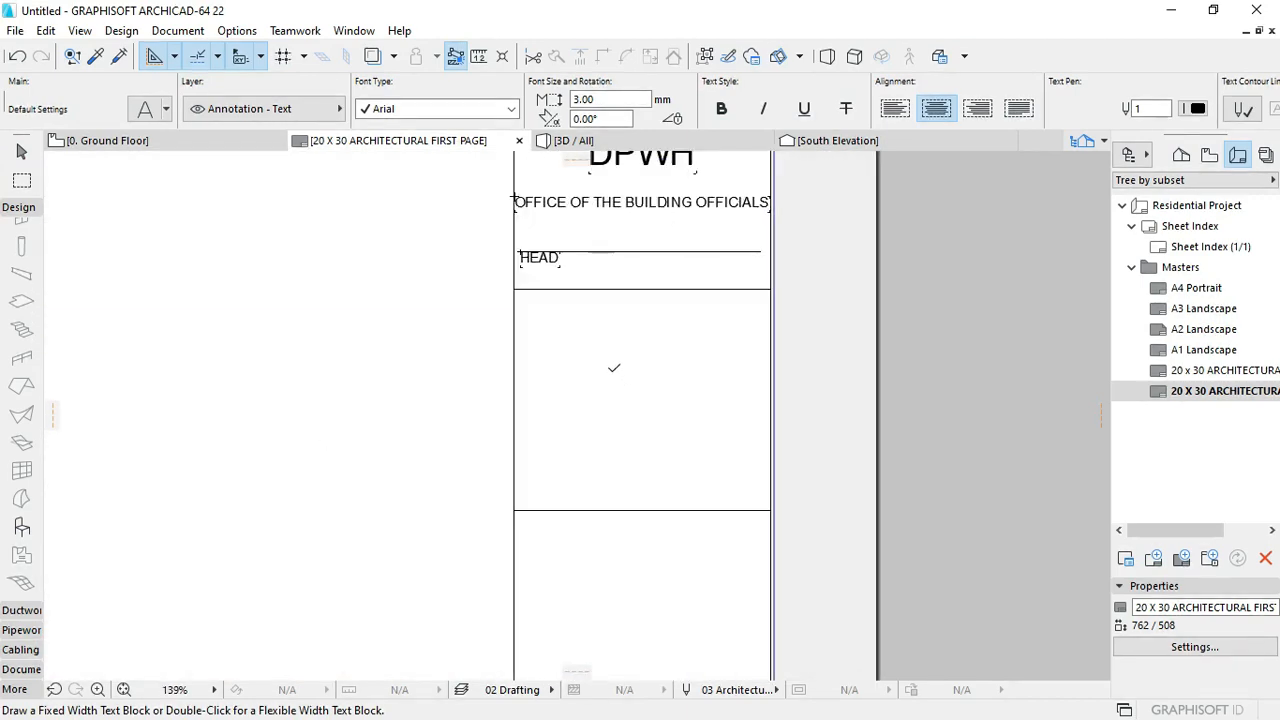
pyautogui.doubleClick(623, 337)
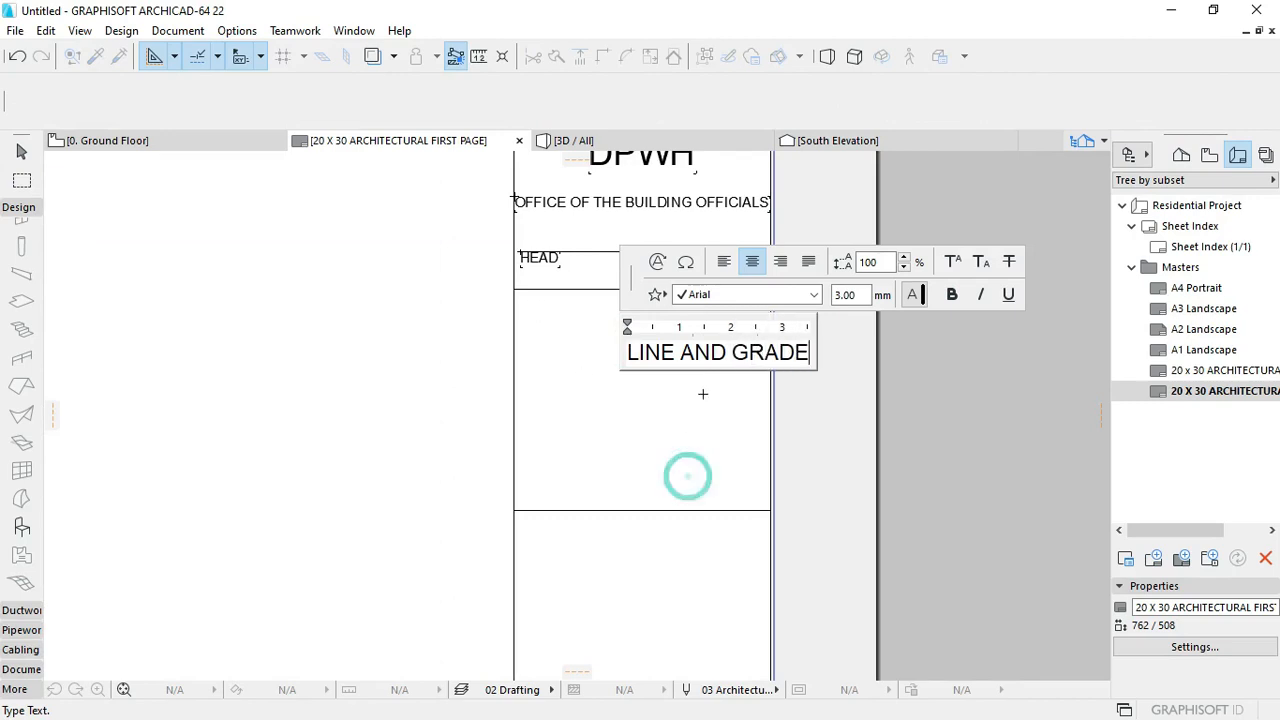
pyautogui.press('Escape')
# Step: Move the LINE AND GRADE text so it sits centred near the upper edge of its box
pyautogui.click(726, 355)
pyautogui.click(713, 352)
pyautogui.click(641, 333)
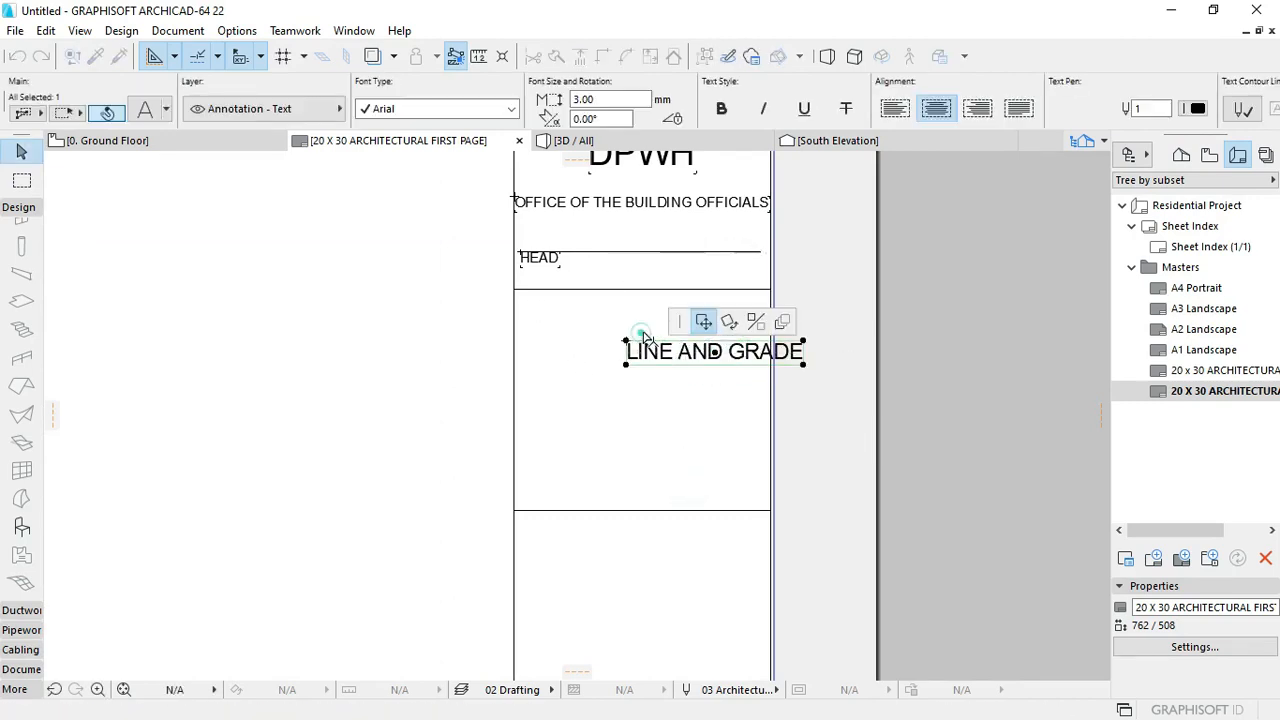
pyautogui.click(567, 309)
# Step: Draw a horizontal signature line near the lower edge of the LINE AND GRADE box
pyautogui.click(589, 428)
pyautogui.click(536, 462)
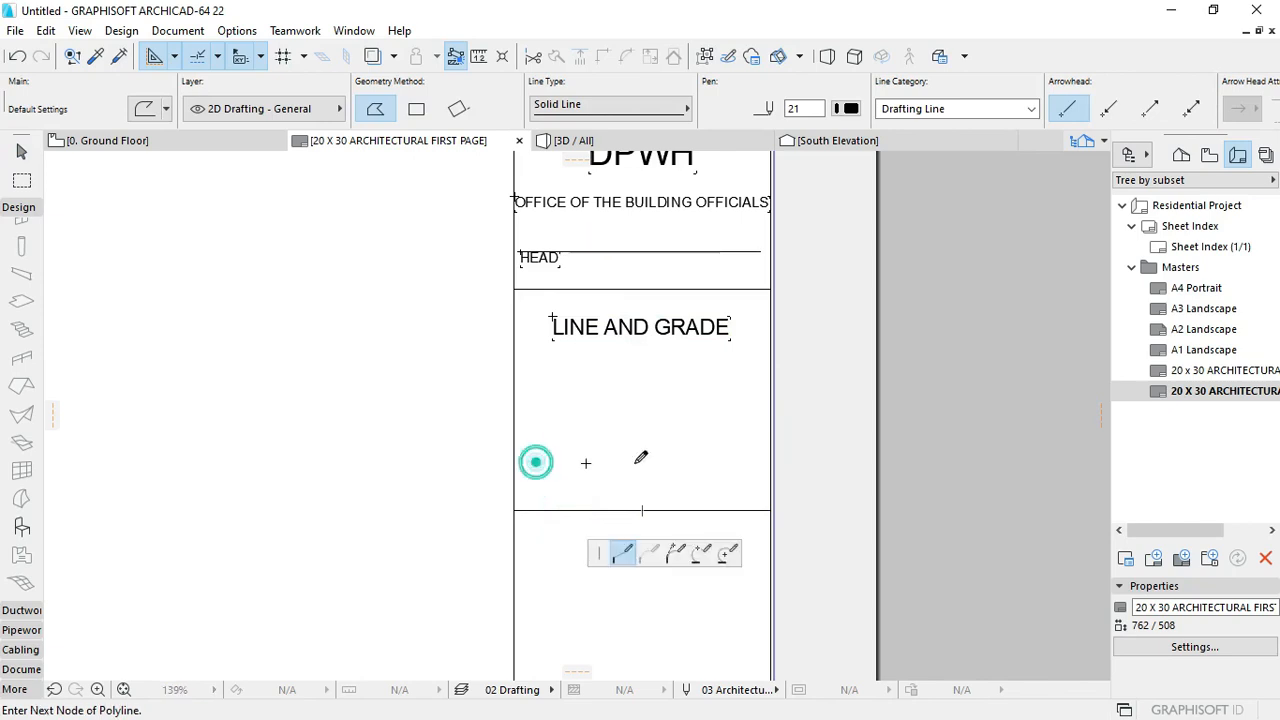
pyautogui.doubleClick(742, 462)
pyautogui.press('Escape')
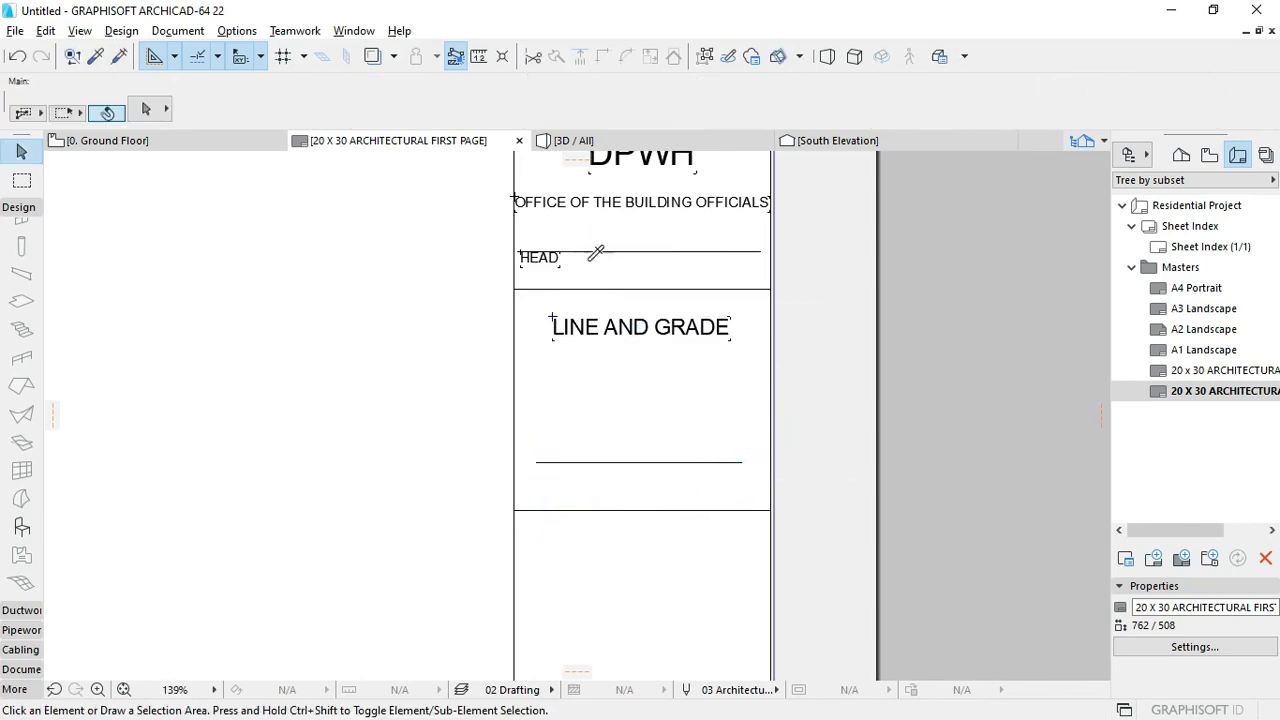
# Step: Copy the HEAD text from the DPWH box to just below the left end of the LINE AND GRADE signature line
pyautogui.click(545, 266)
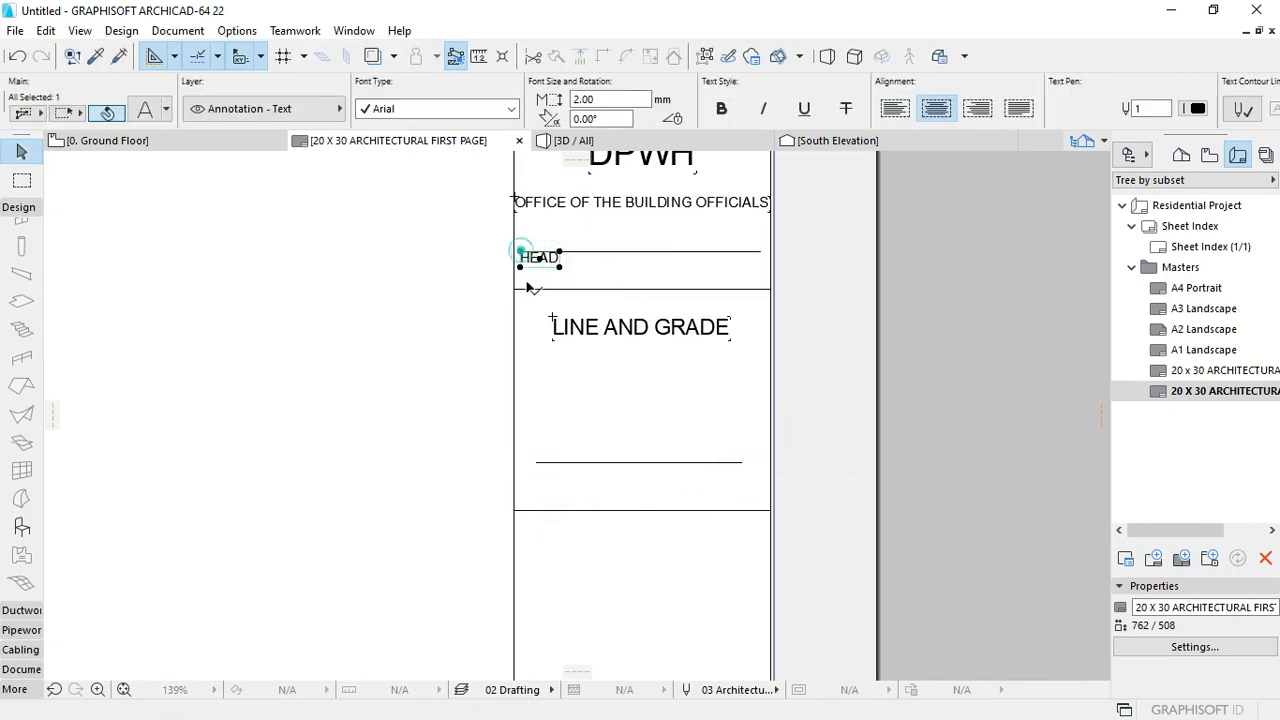
pyautogui.moveTo(545, 266); pyautogui.dragTo(539, 478)
pyautogui.hotkey('ctrl', 'z')
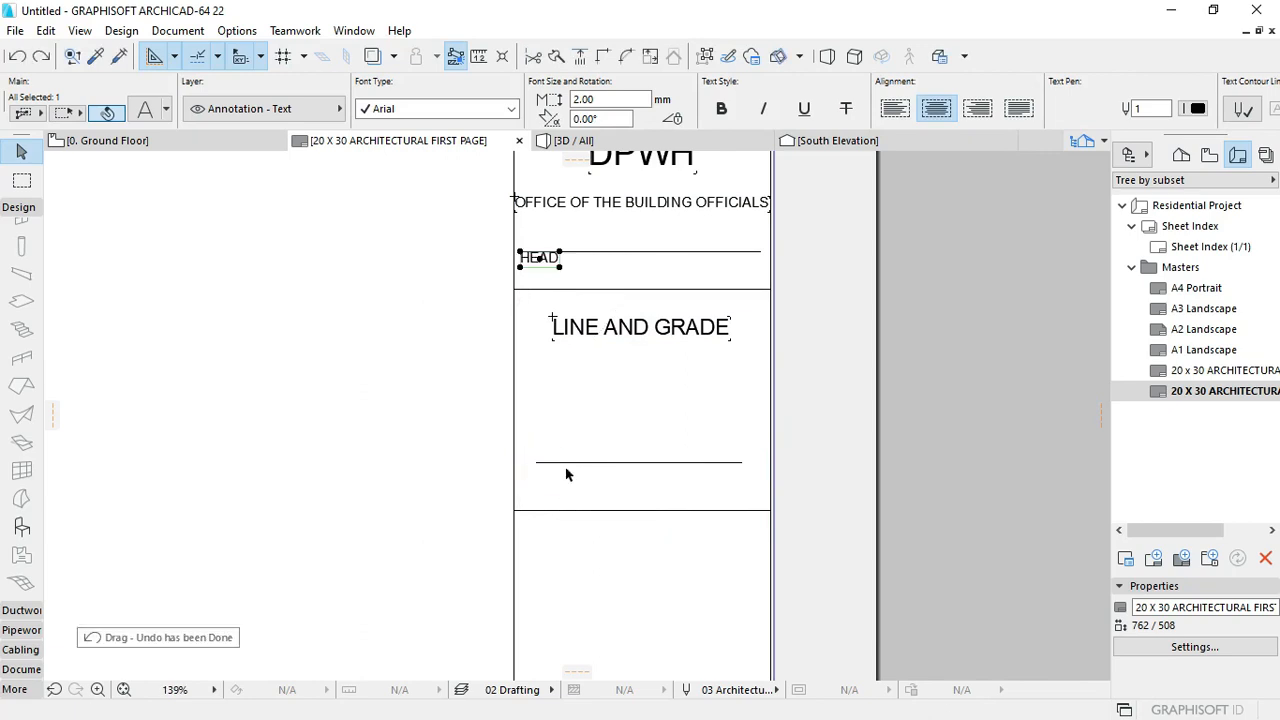
pyautogui.click(521, 258)
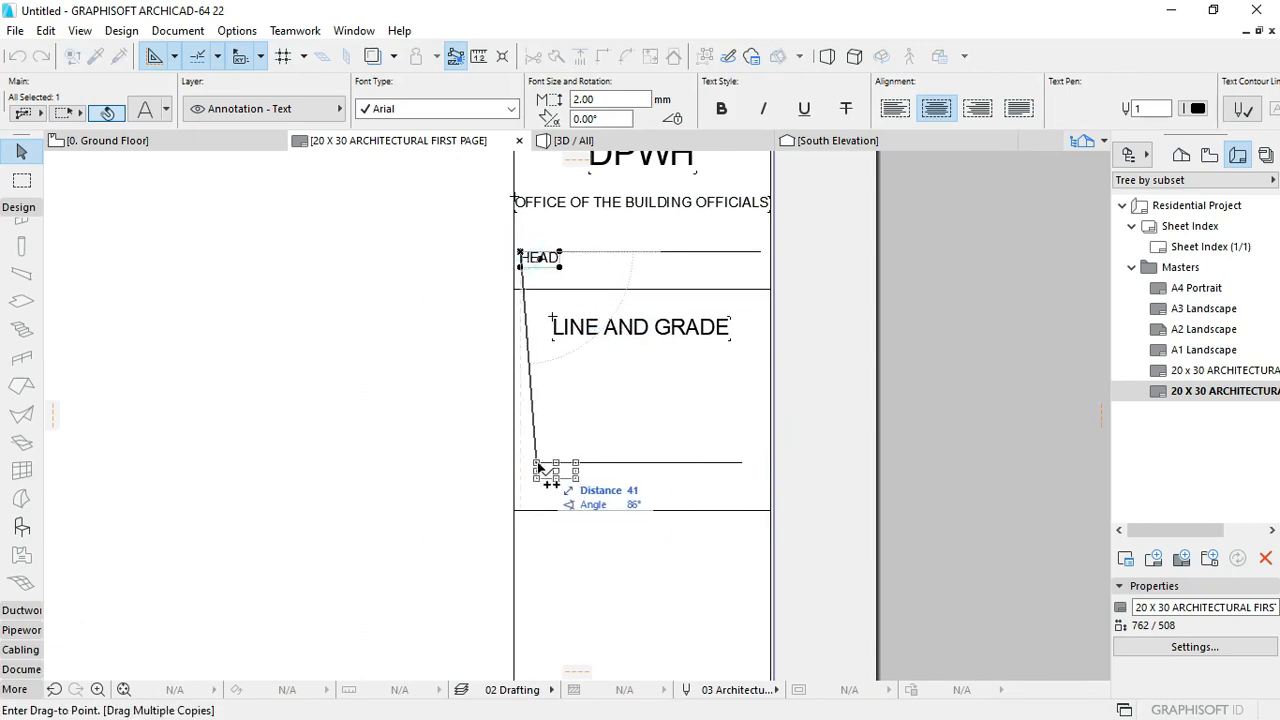
pyautogui.click(533, 464)
# Step: Copy the HEAD text to the right end of the signature line and change the copy's wording to DATE
pyautogui.click(560, 472)
pyautogui.click(570, 466)
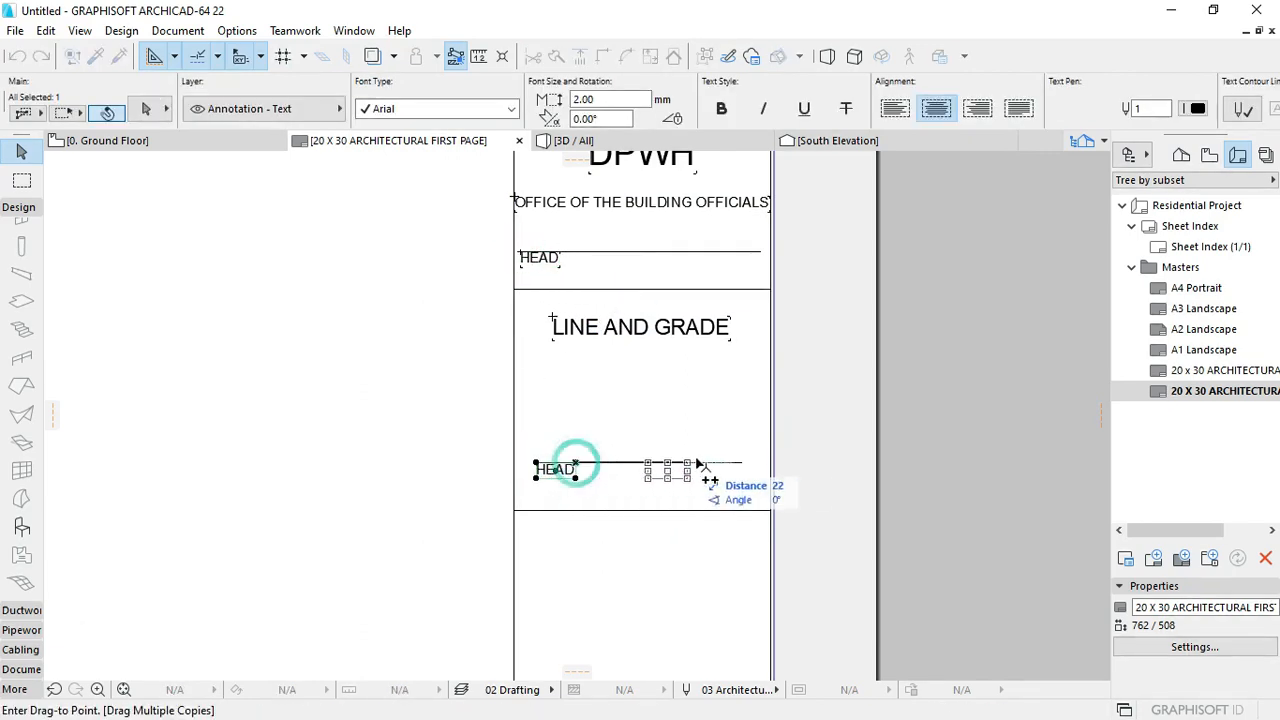
pyautogui.click(738, 470)
pyautogui.click(730, 495)
pyautogui.scroll(3, 730, 495)
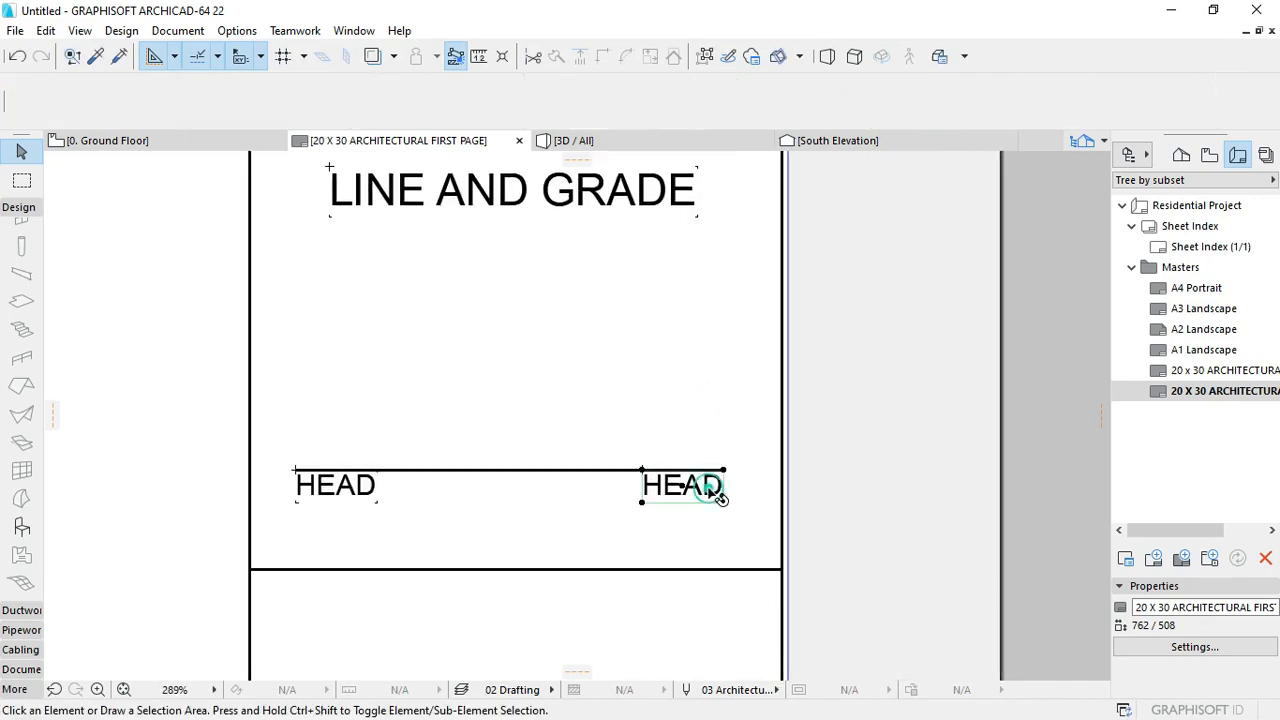
pyautogui.doubleClick(735, 470)
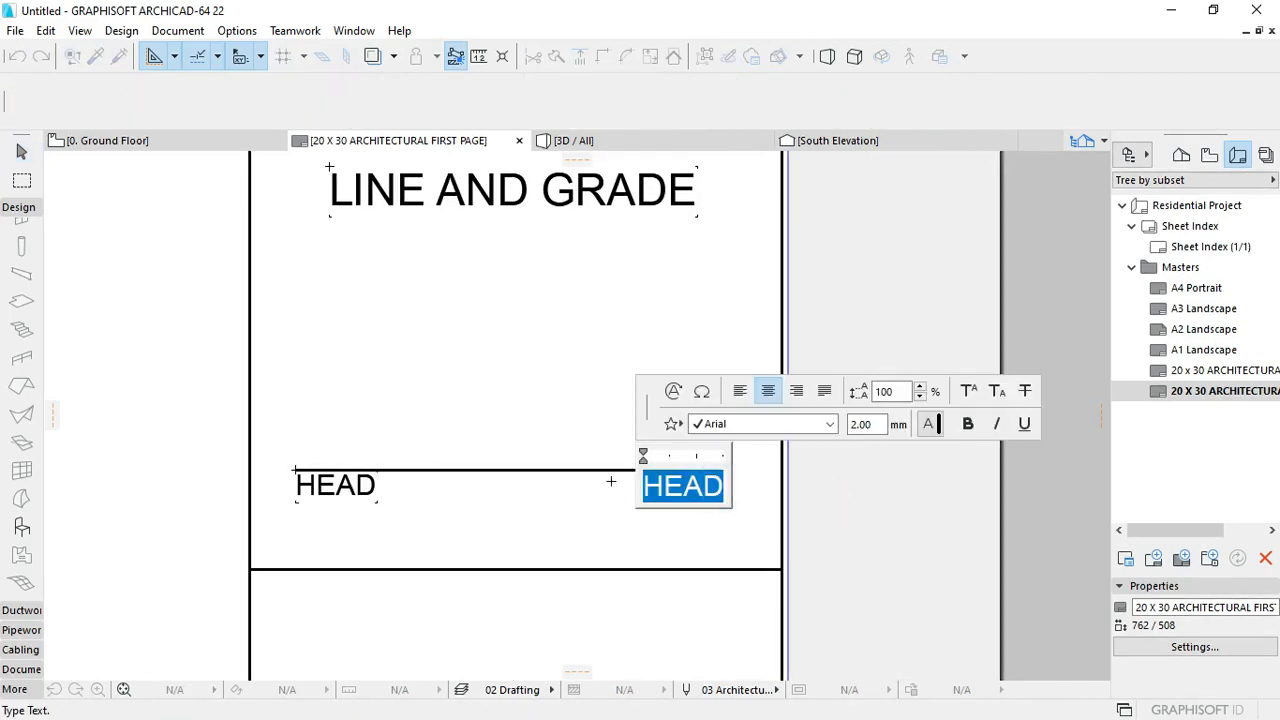
pyautogui.write('DATE')
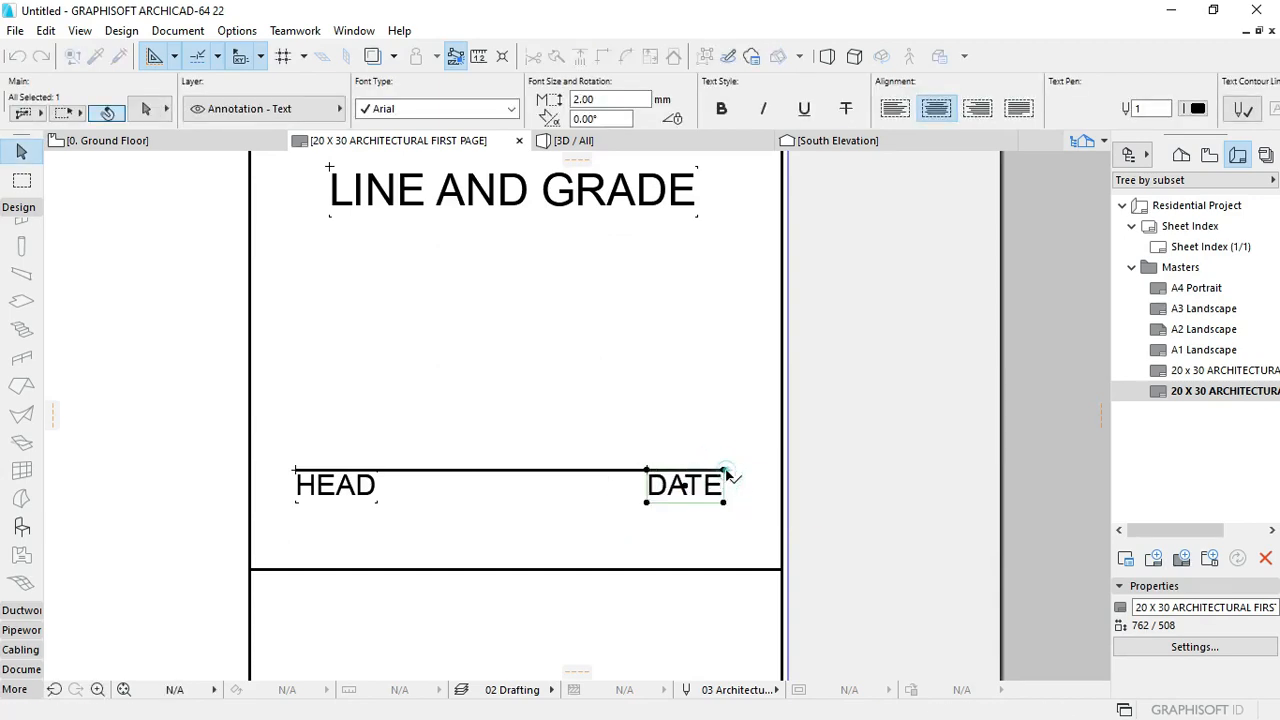
pyautogui.press('Escape')
# Step: Copy the LINE AND GRADE title, signature line, HEAD and DATE texts into every remaining box down the side column, using the box corners as reference
pyautogui.scroll(-7, 603, 362)
pyautogui.scroll(4, 666, 480)
pyautogui.click(667, 451)
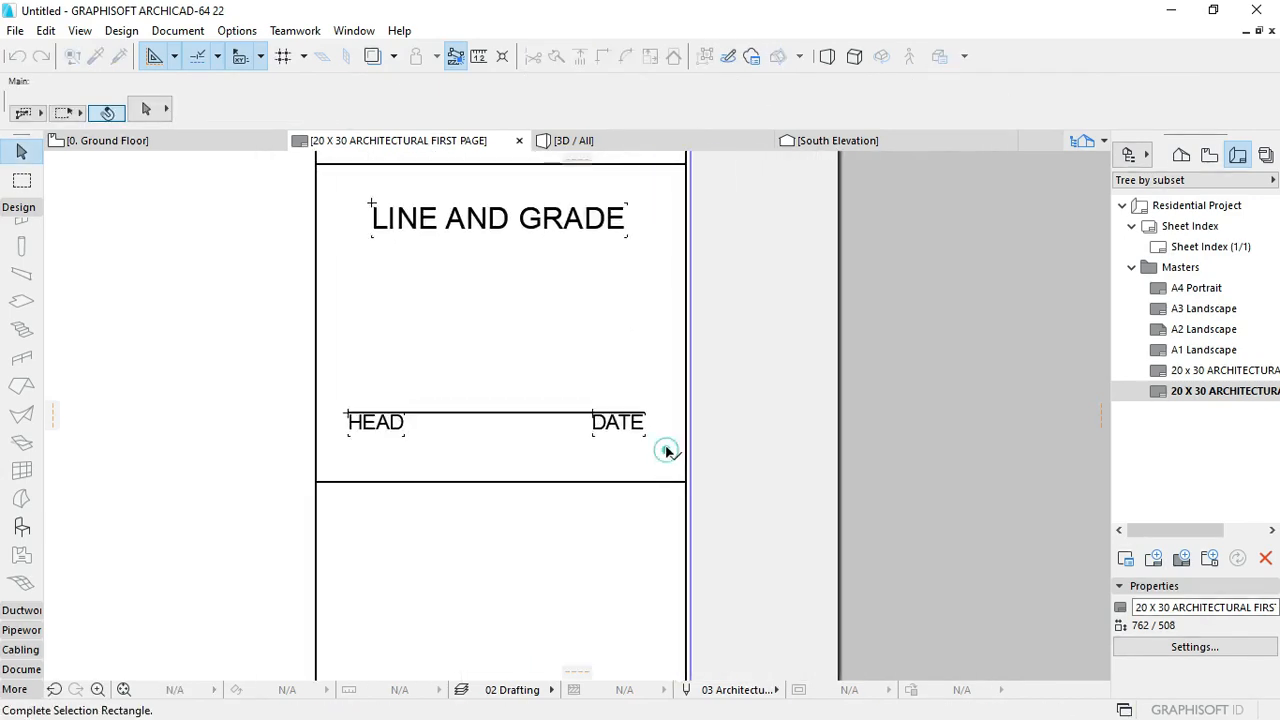
pyautogui.click(334, 193)
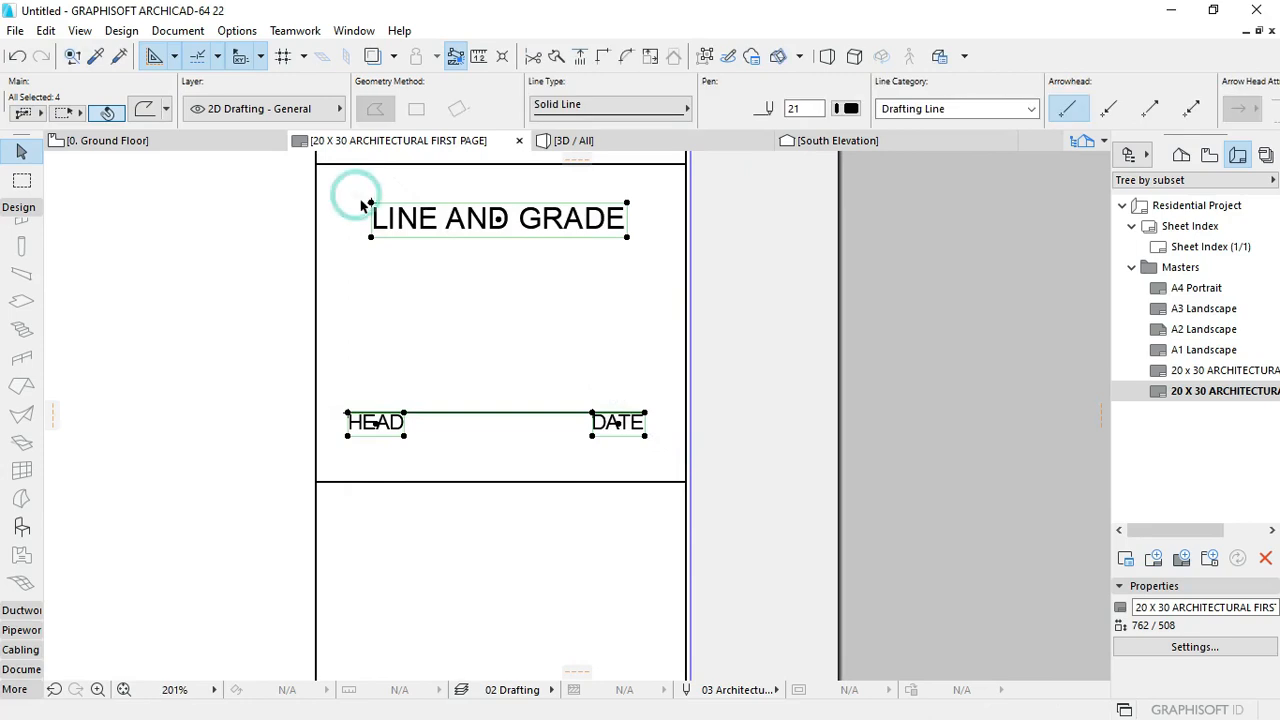
pyautogui.click(315, 165)
pyautogui.scroll(-4, 437, 320)
pyautogui.moveTo(437, 405); pyautogui.dragTo(474, 225, button='middle')
pyautogui.click(405, 256)
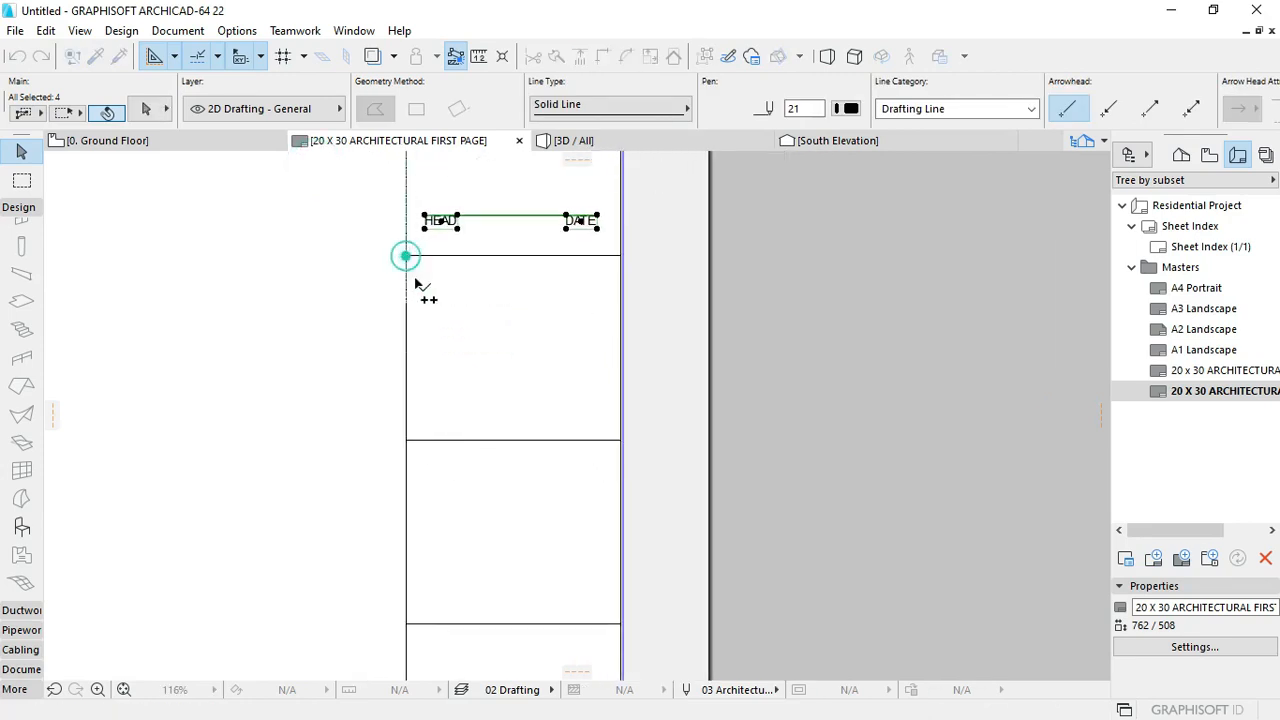
pyautogui.click(406, 440)
pyautogui.moveTo(439, 651); pyautogui.dragTo(508, 333, button='middle')
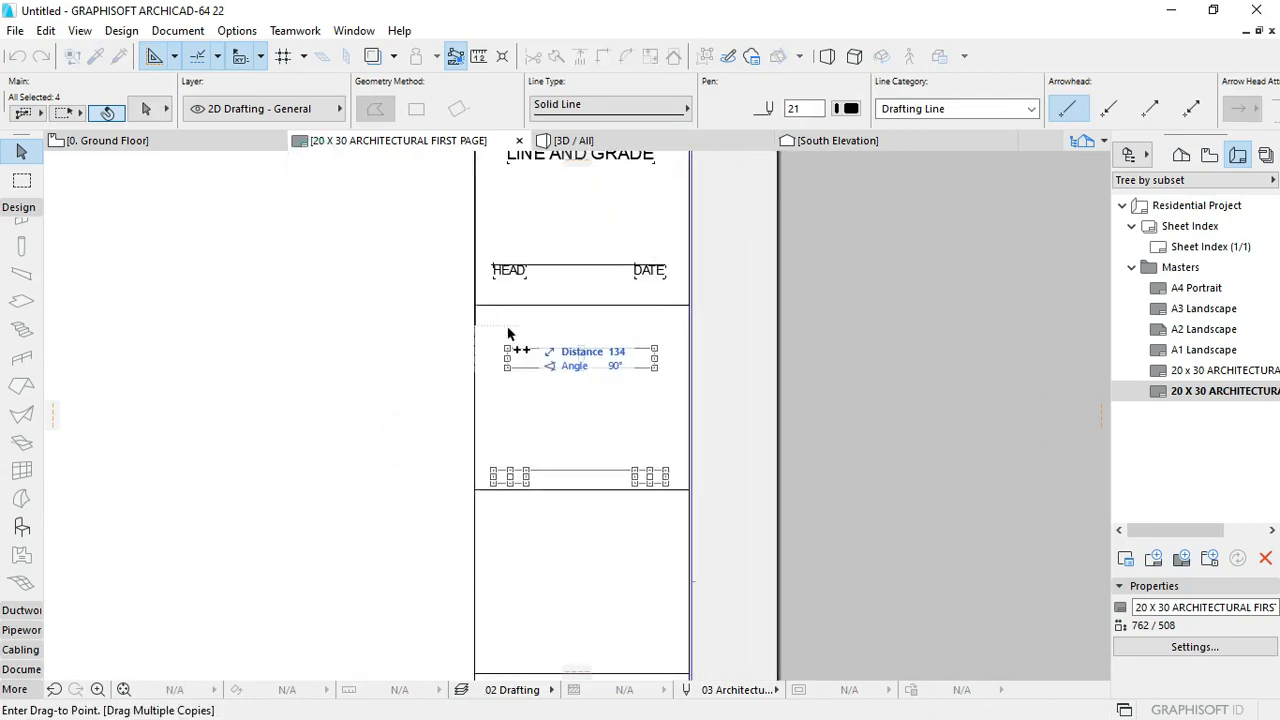
pyautogui.click(478, 305)
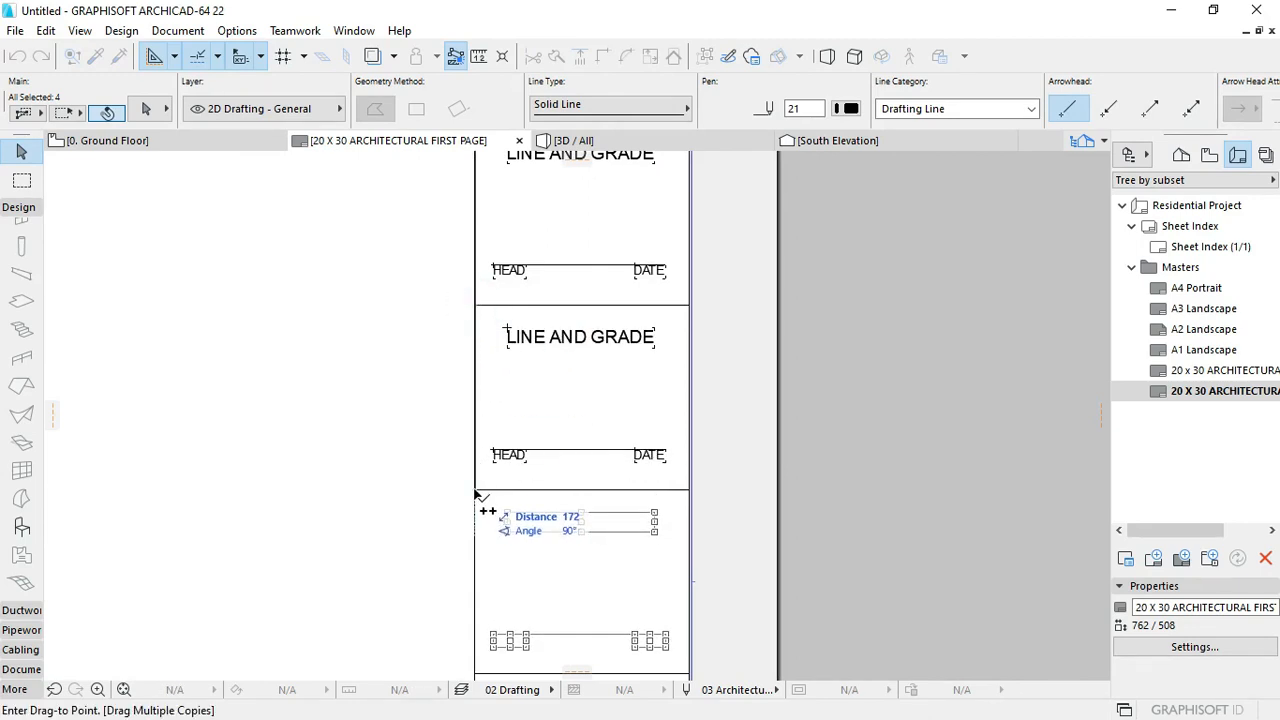
pyautogui.moveTo(477, 494); pyautogui.dragTo(527, 338, button='middle')
pyautogui.click(525, 334)
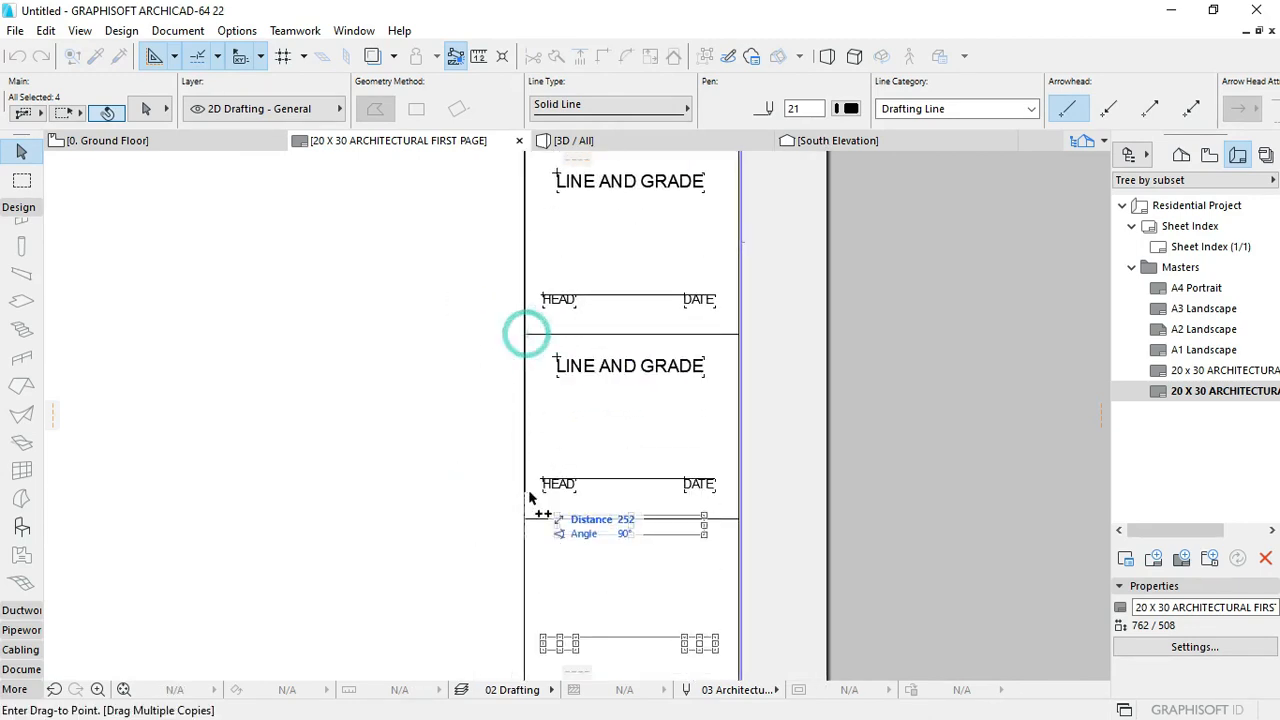
pyautogui.moveTo(531, 497); pyautogui.dragTo(612, 242, button='middle')
pyautogui.click(602, 224)
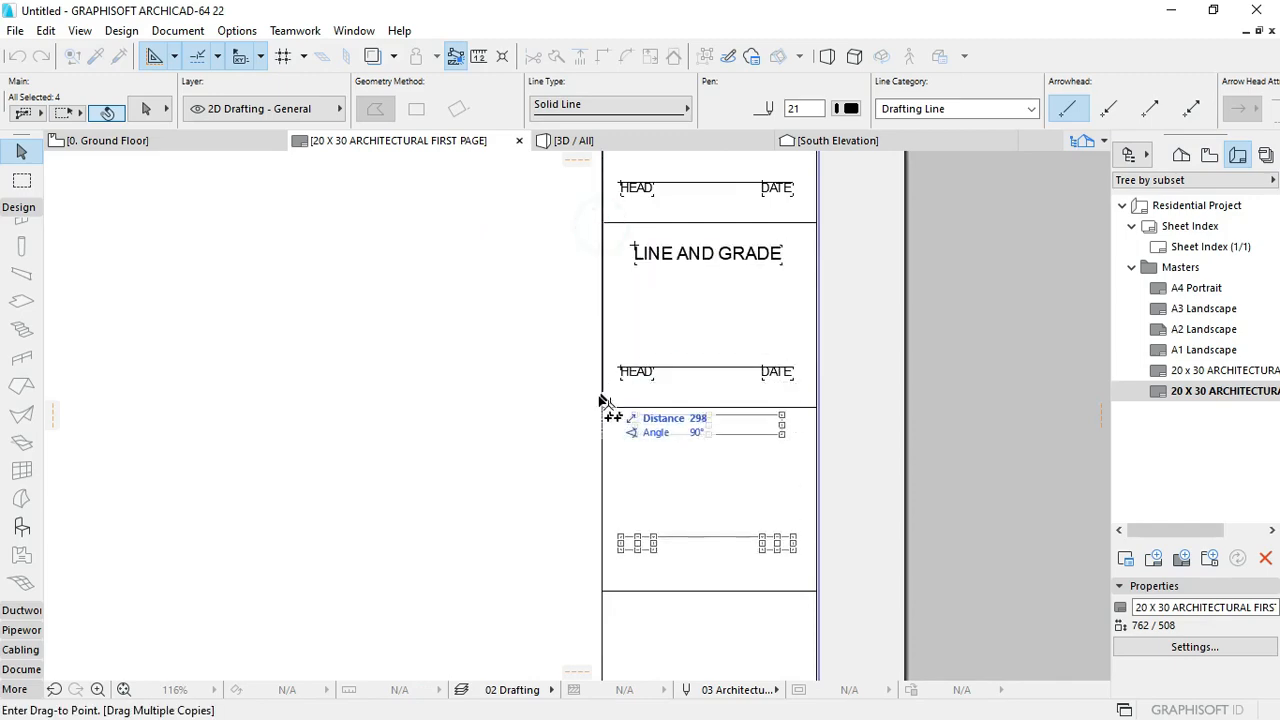
pyautogui.click(602, 407)
pyautogui.moveTo(640, 490); pyautogui.dragTo(652, 318, button='middle')
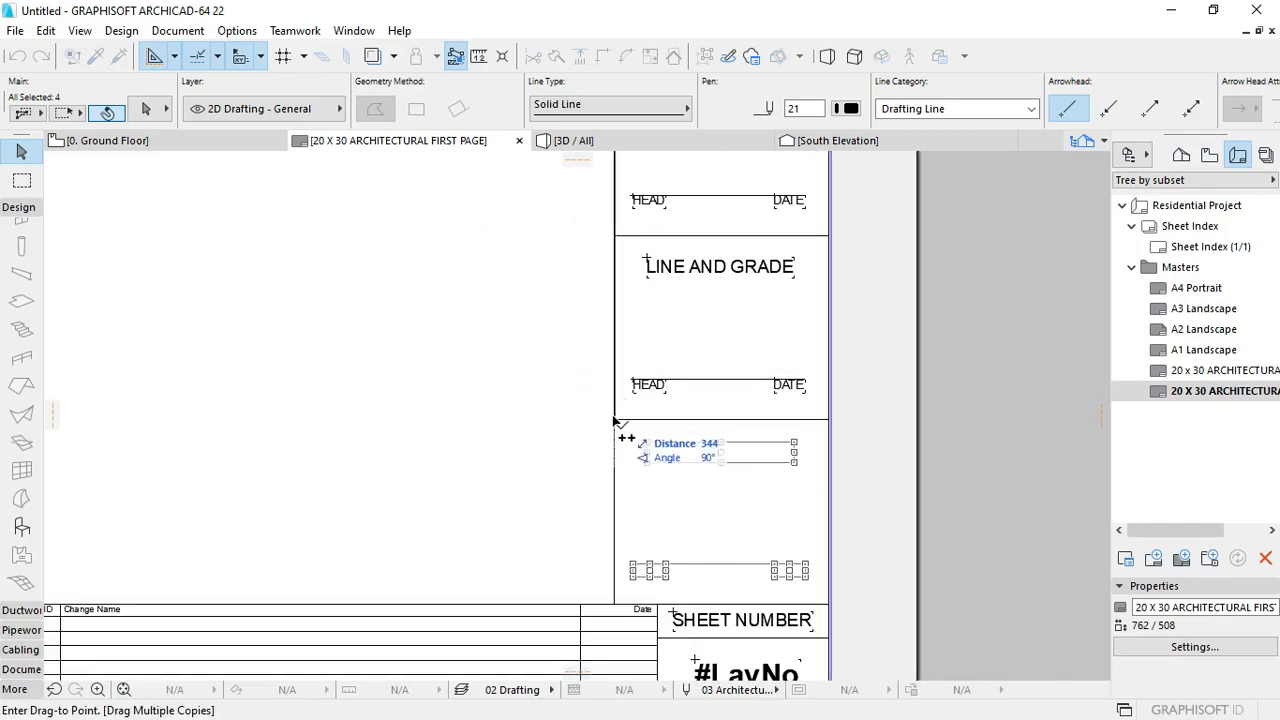
pyautogui.click(615, 420)
pyautogui.press('Escape')
pyautogui.press('Escape')
# Step: Review the filled approval boxes along the side column, from the title block up to the DPWH heading
pyautogui.scroll(-6, 722, 450)
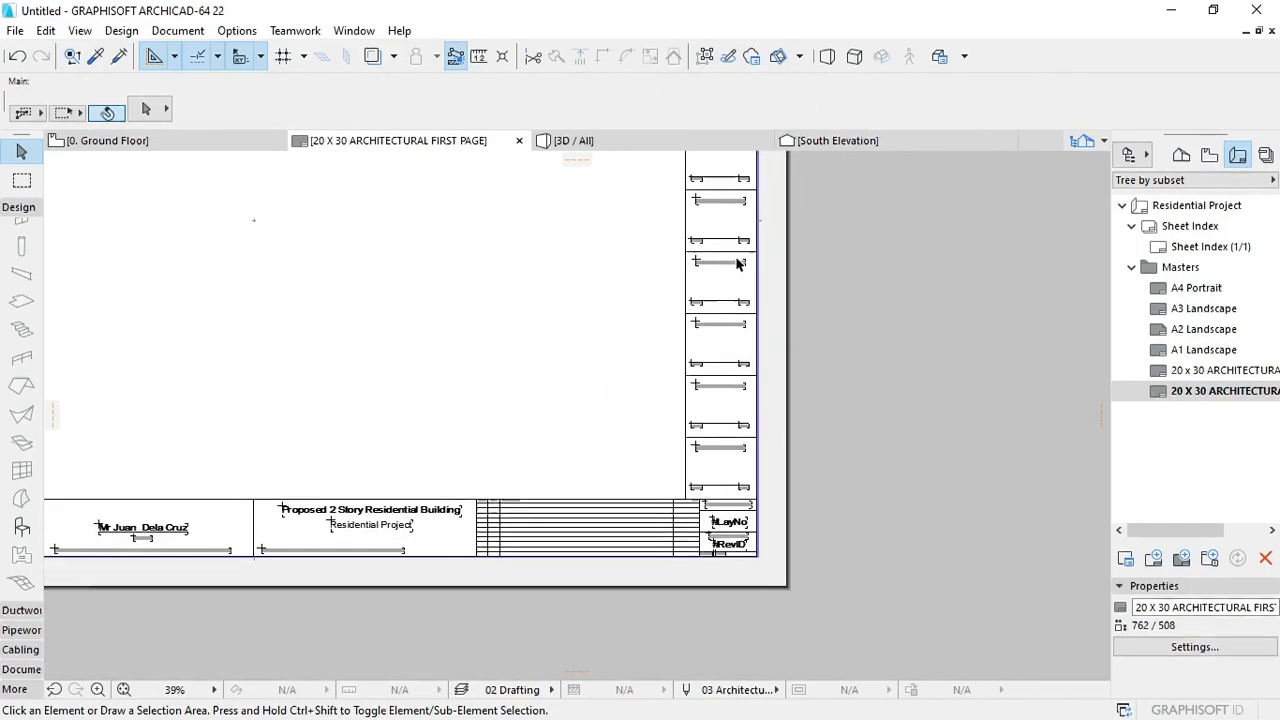
pyautogui.moveTo(737, 263); pyautogui.dragTo(716, 408, button='middle')
pyautogui.scroll(4, 716, 236)
pyautogui.moveTo(712, 230); pyautogui.dragTo(686, 500, button='middle')
pyautogui.scroll(3, 677, 292)
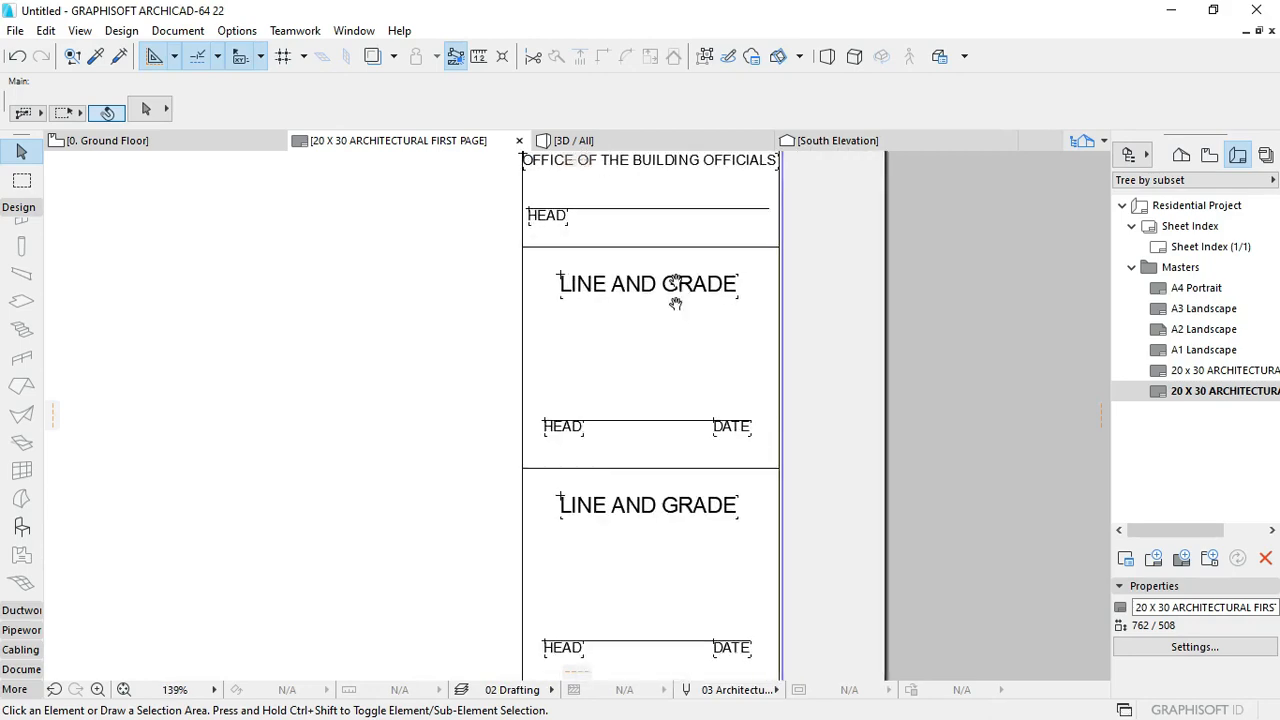
pyautogui.moveTo(678, 290); pyautogui.dragTo(690, 370, button='middle')
pyautogui.moveTo(692, 494); pyautogui.dragTo(705, 420, button='middle')
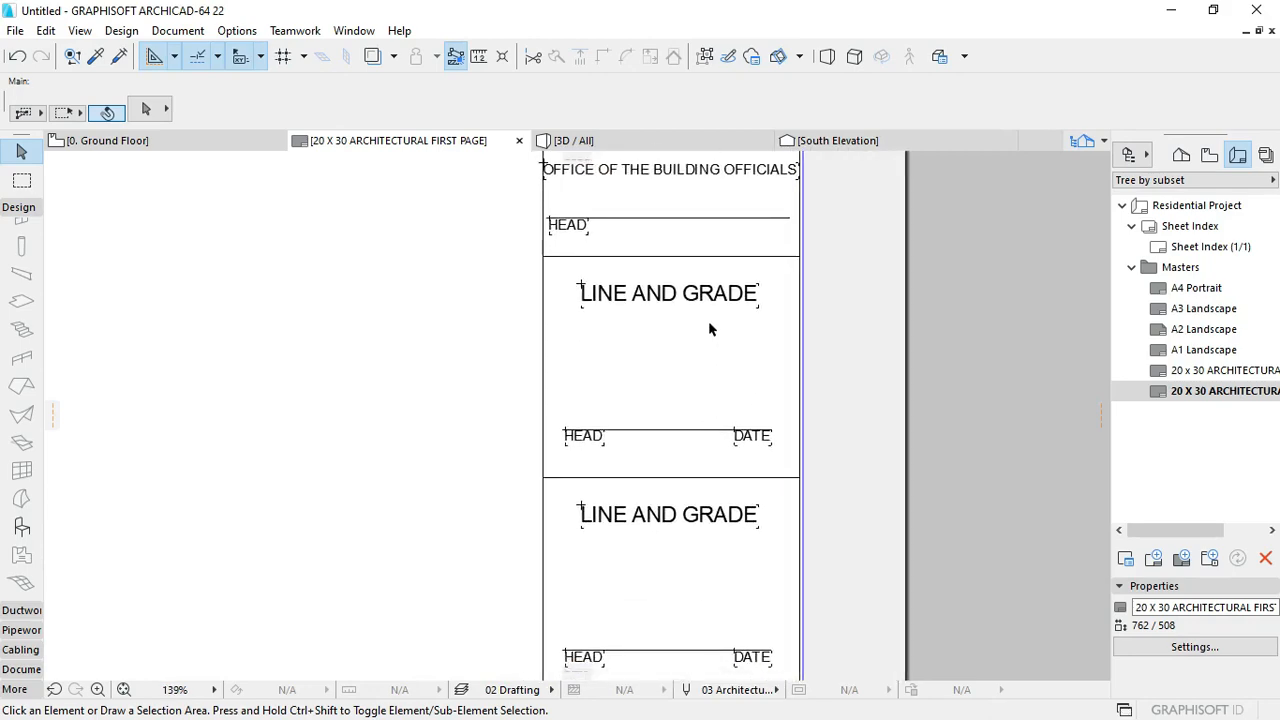
pyautogui.scroll(-3, 708, 323)
pyautogui.moveTo(715, 333); pyautogui.dragTo(707, 418, button='middle')
pyautogui.moveTo(688, 502); pyautogui.dragTo(684, 391, button='middle')
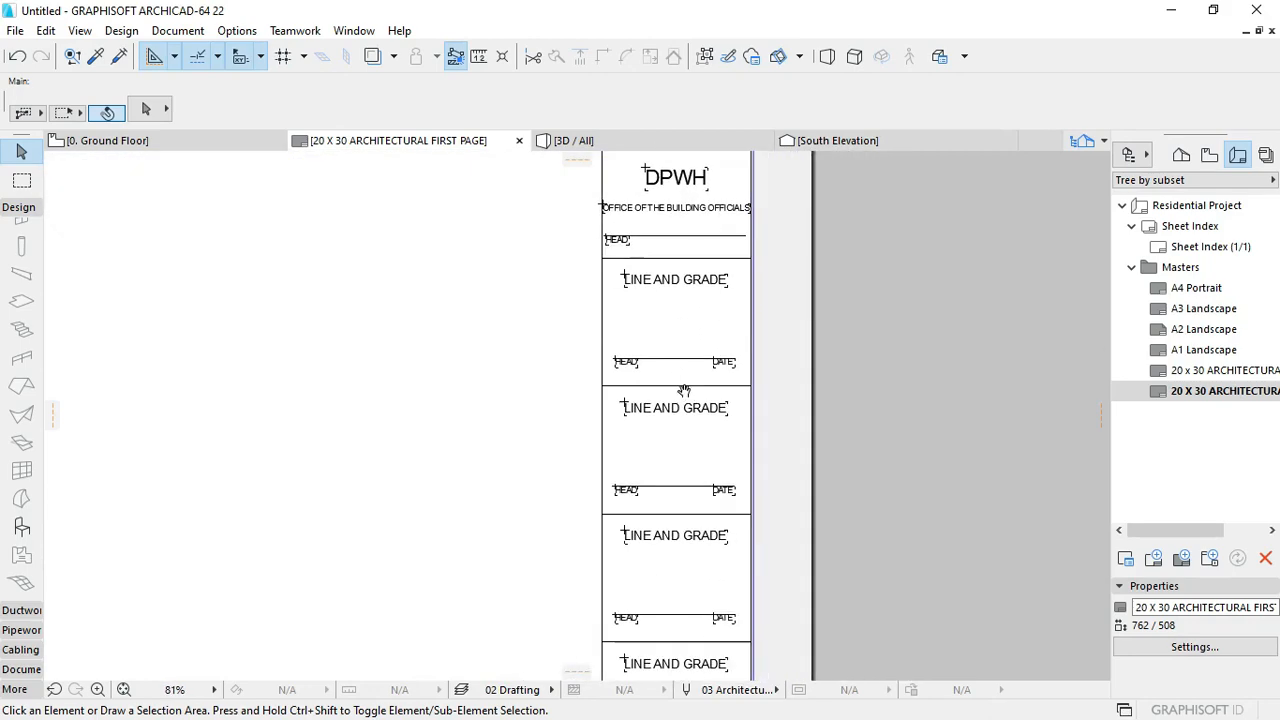
pyautogui.scroll(1, 678, 452)
pyautogui.scroll(1, 677, 457)
pyautogui.moveTo(697, 263); pyautogui.dragTo(695, 323, button='middle')
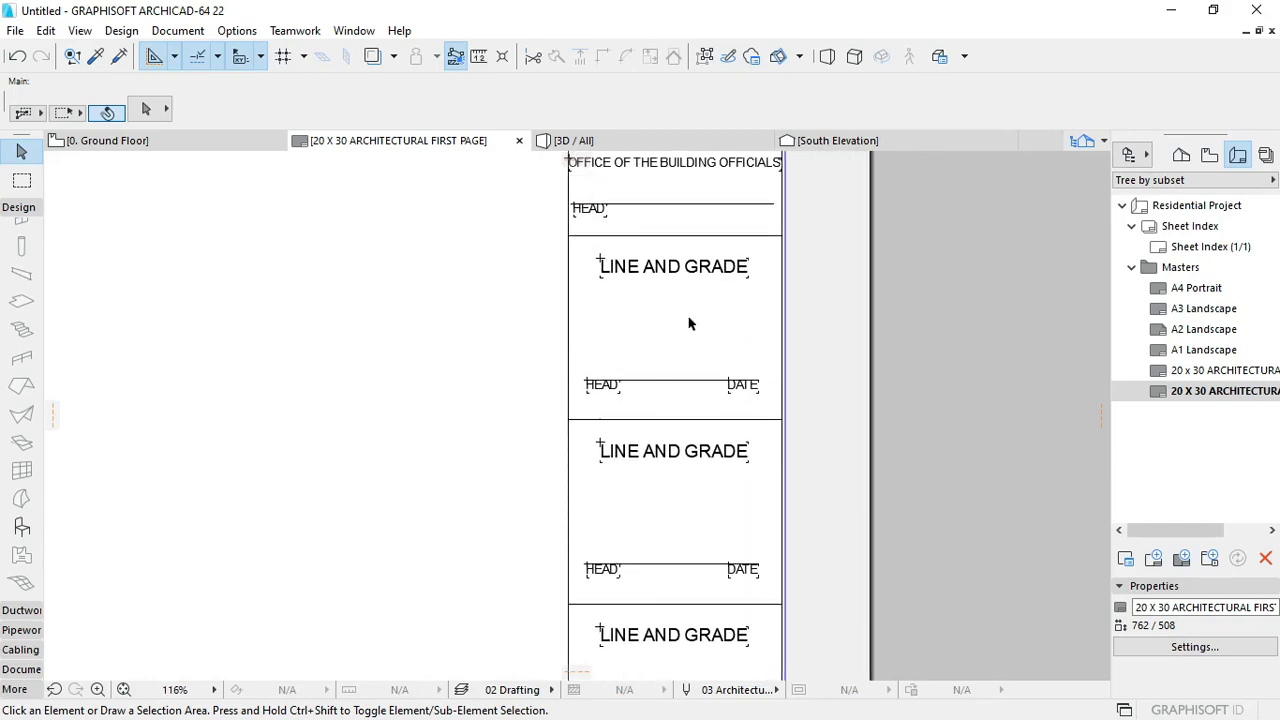
# Step: Change the title in the first box below the DPWH heading to LAND USE and centre it across the box
pyautogui.scroll(-2, 688, 310)
pyautogui.scroll(5, 689, 337)
pyautogui.click(712, 338)
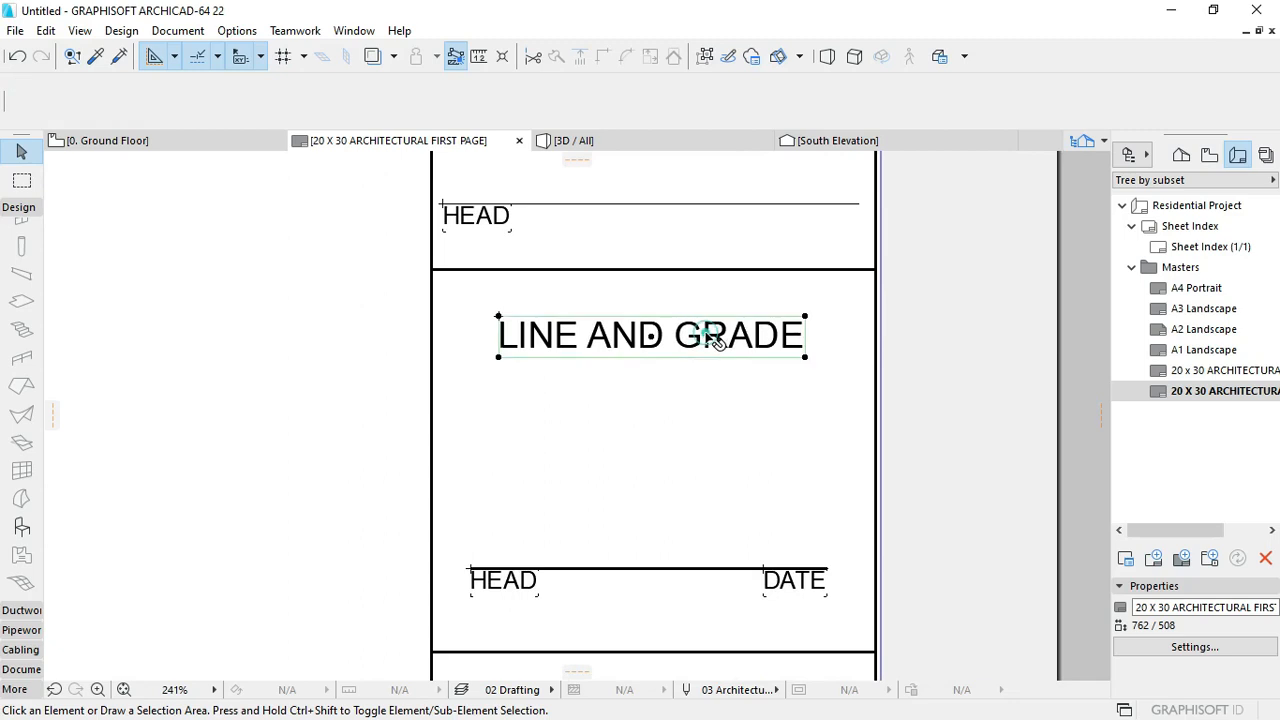
pyautogui.doubleClick(712, 338)
pyautogui.moveTo(808, 338); pyautogui.dragTo(642, 338)
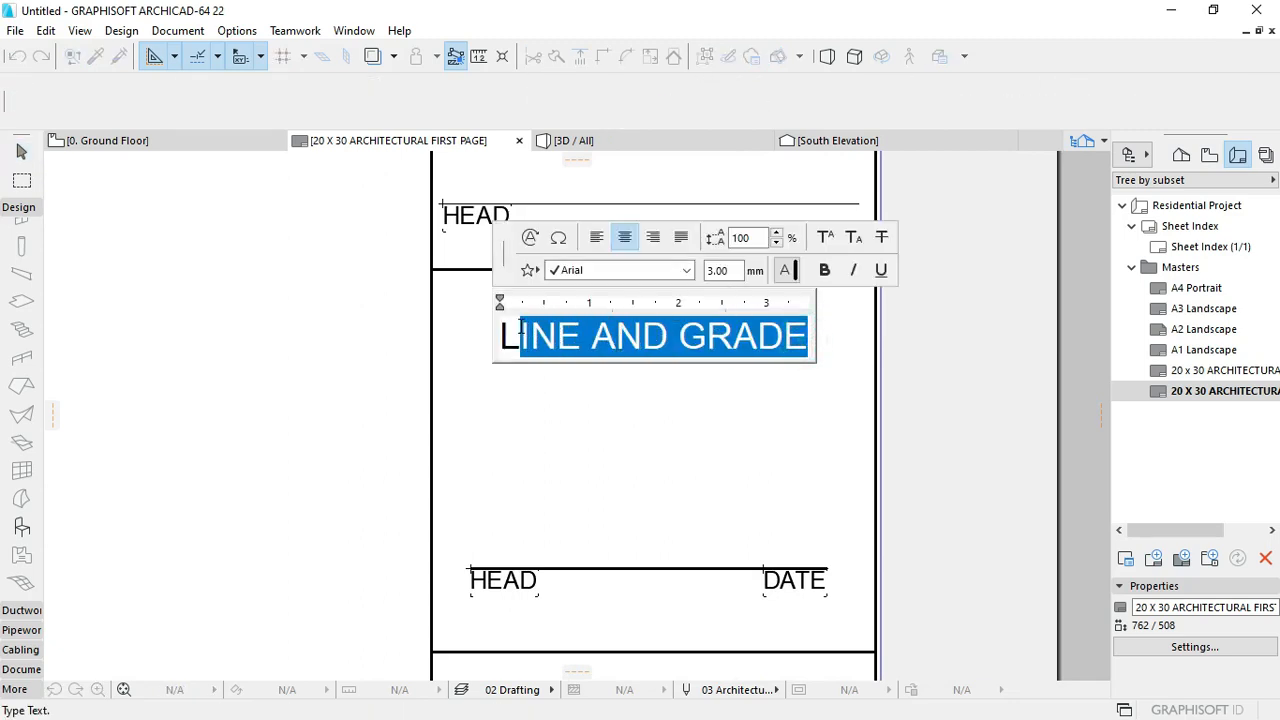
pyautogui.write('AND US')
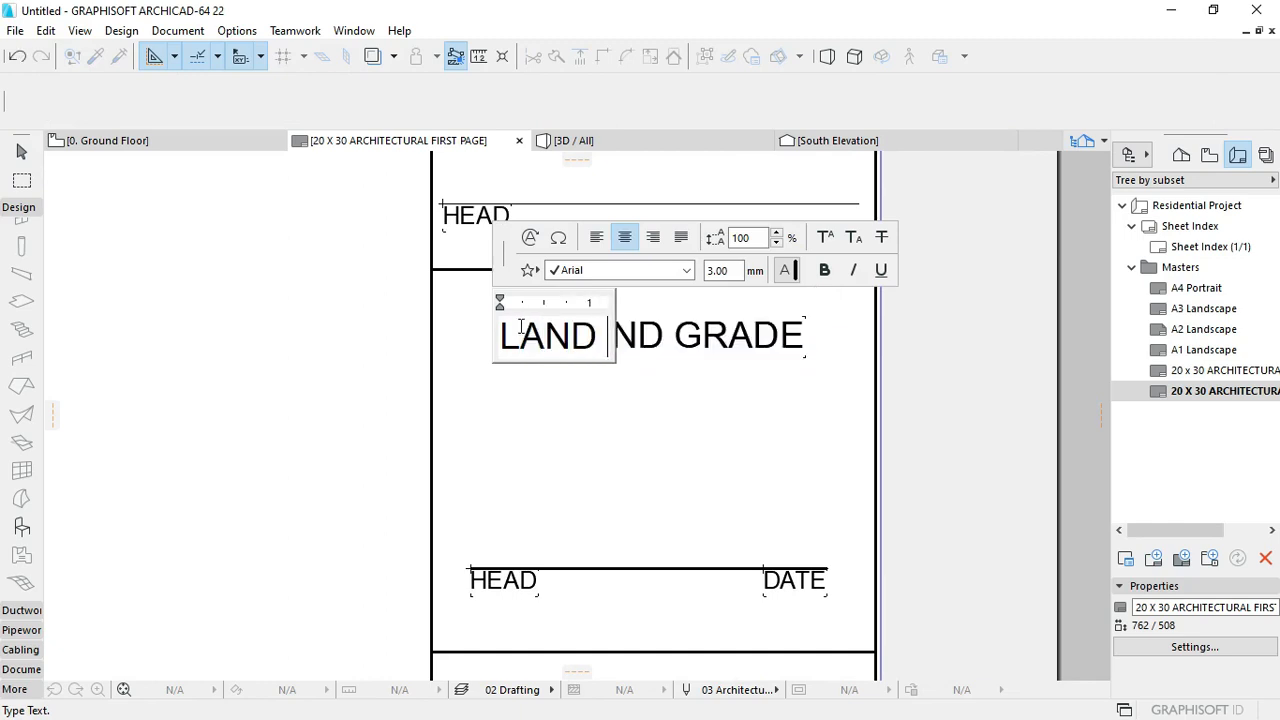
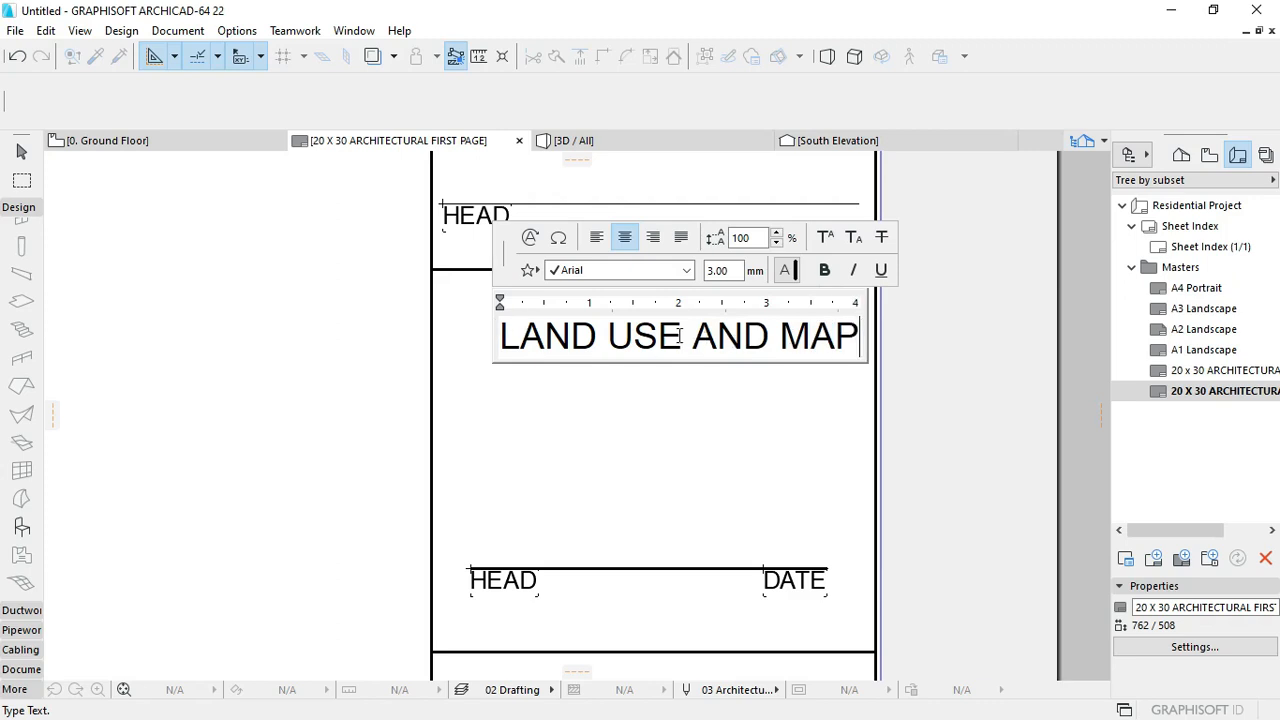
pyautogui.moveTo(681, 336); pyautogui.dragTo(858, 337)
pyautogui.press('BackSpace')
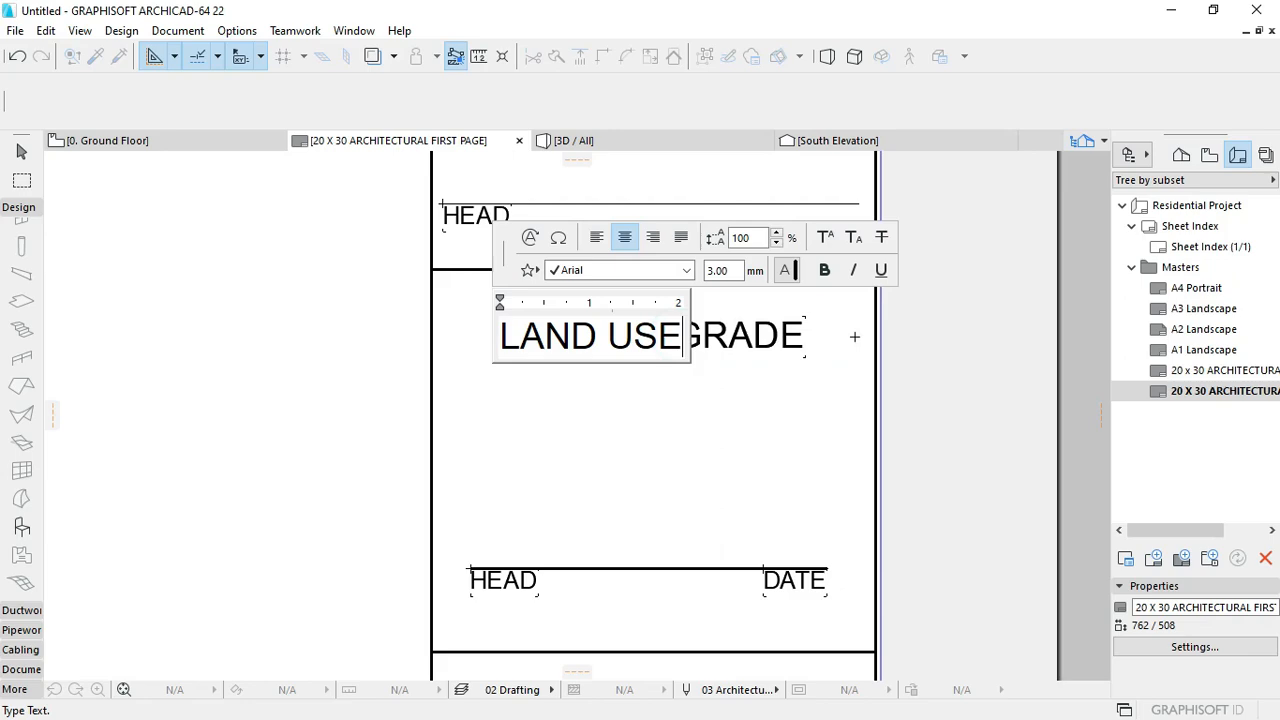
pyautogui.click(703, 465)
pyautogui.click(591, 340)
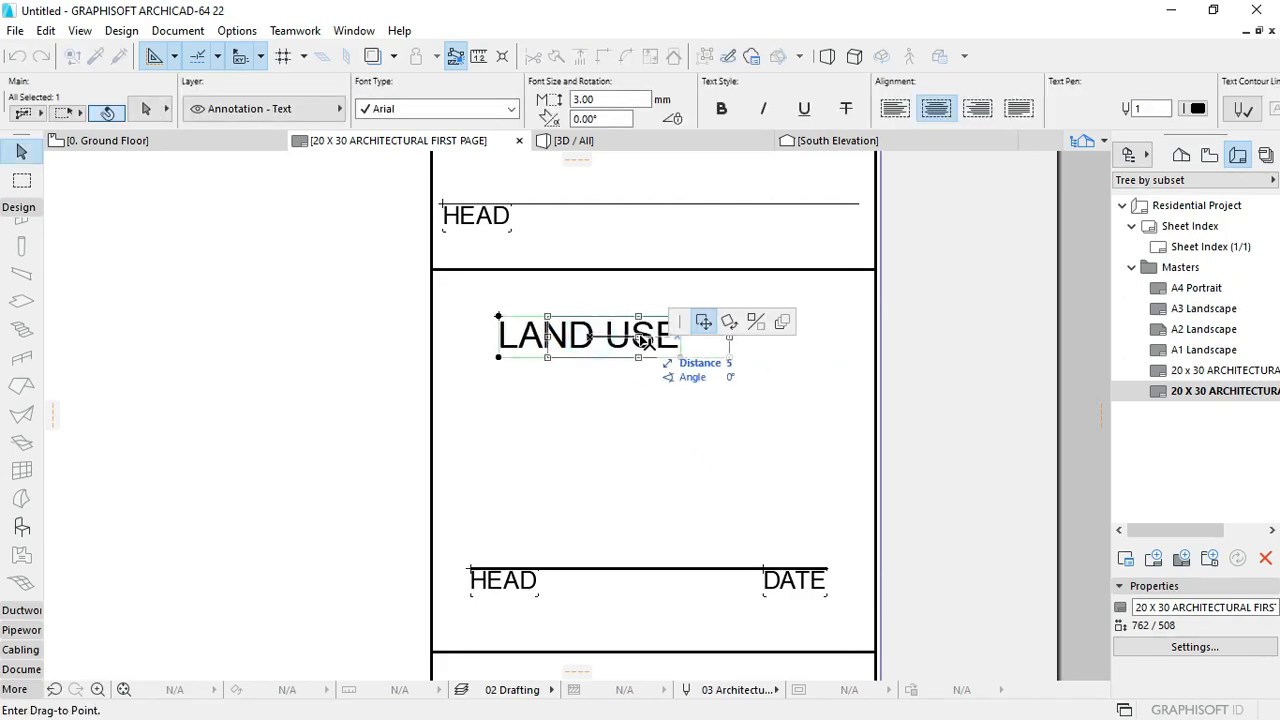
pyautogui.click(641, 342)
pyautogui.press('Escape')
# Step: Replace the LINE AND GRADE title in the third box below the DPWH heading with ARCHITECTURAL
pyautogui.scroll(-5, 645, 344)
pyautogui.moveTo(694, 560); pyautogui.dragTo(690, 320, button='middle')
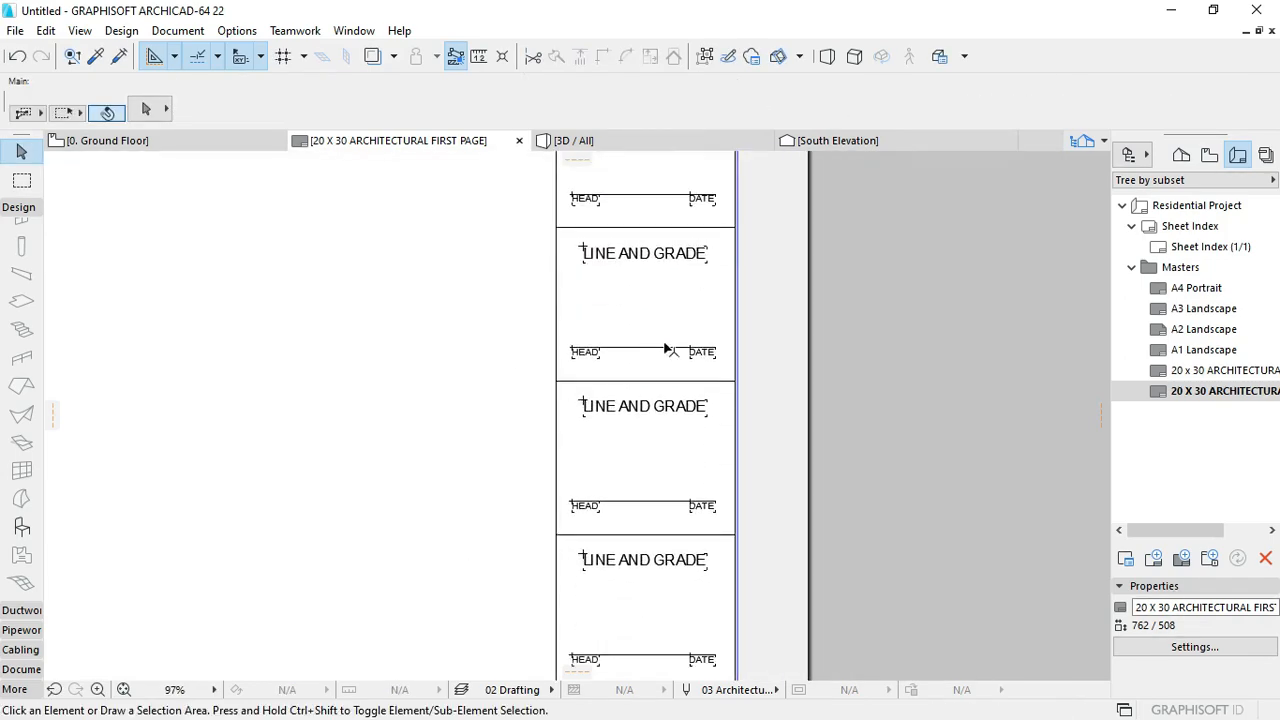
pyautogui.scroll(3, 640, 388)
pyautogui.doubleClick(686, 428)
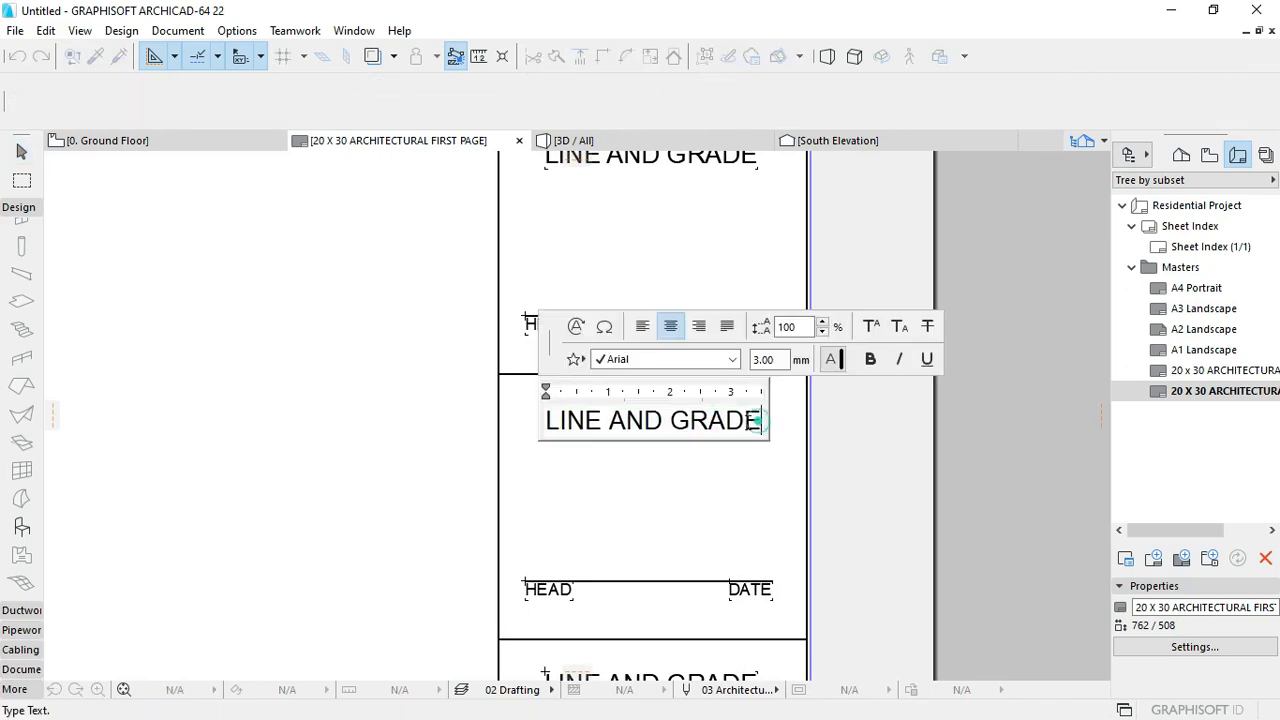
pyautogui.write('ARCHITECTURAL')
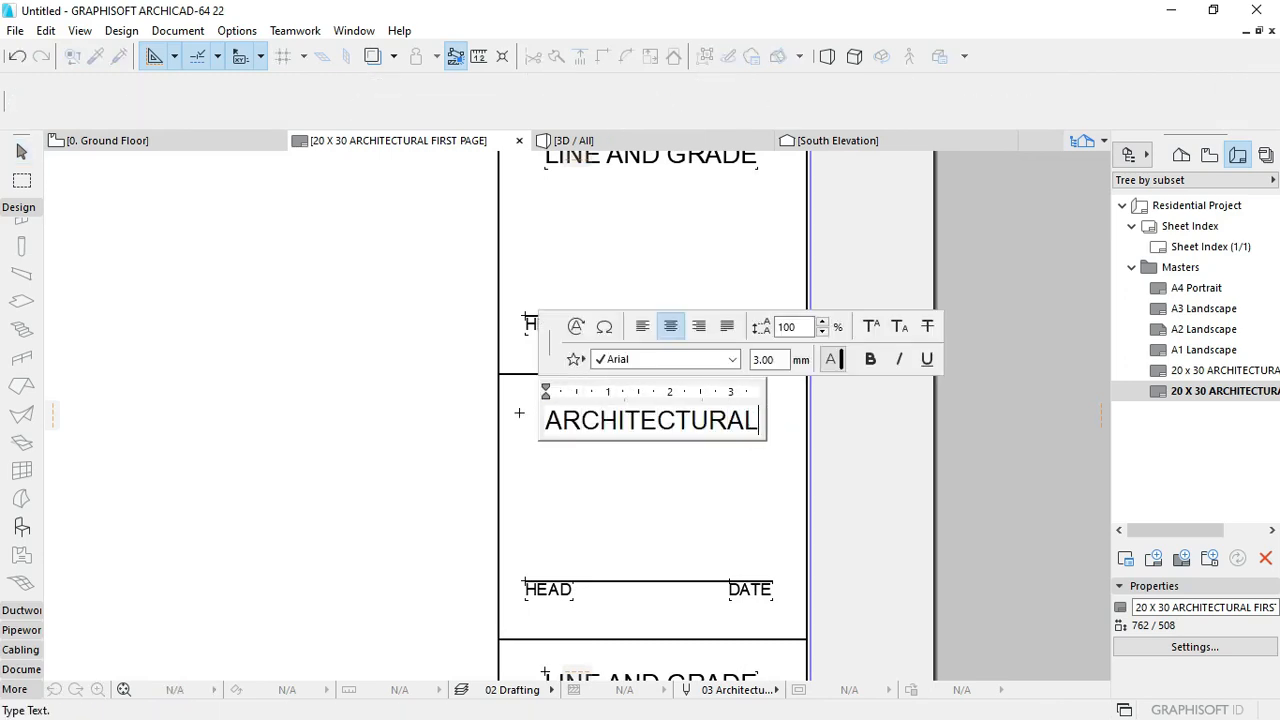
pyautogui.click(483, 354)
# Step: Extend the LAND USE title in the first approval box to read LAND USE AND MAPPING
pyautogui.scroll(-2, 483, 354)
pyautogui.moveTo(614, 163); pyautogui.dragTo(620, 329, button='middle')
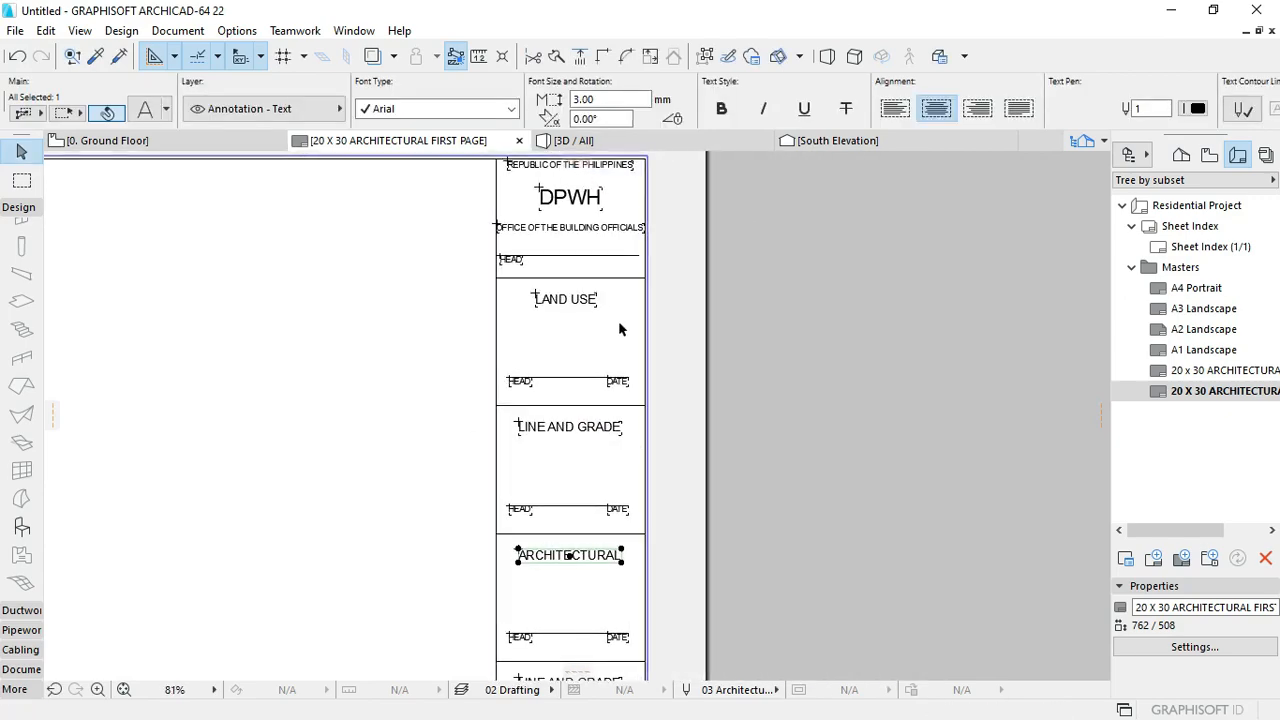
pyautogui.scroll(-1, 620, 328)
pyautogui.scroll(4, 608, 286)
pyautogui.scroll(-2, 557, 300)
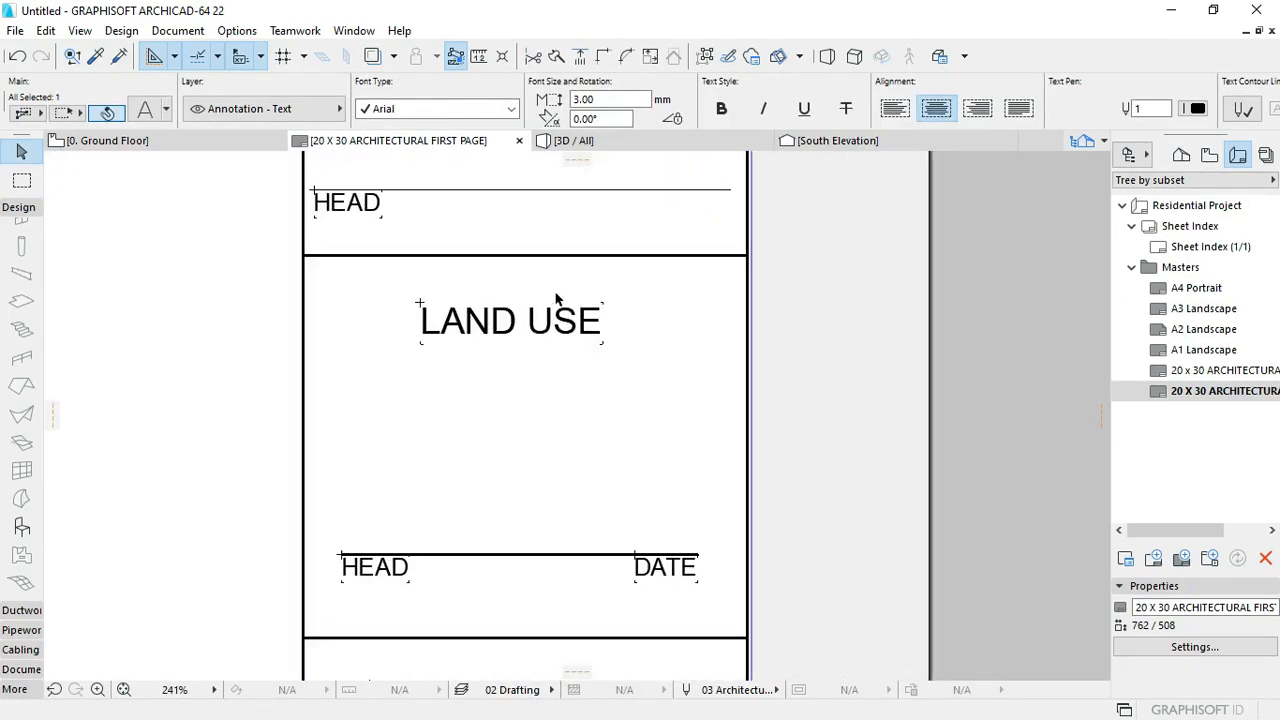
pyautogui.scroll(2, 586, 320)
pyautogui.doubleClick(583, 296)
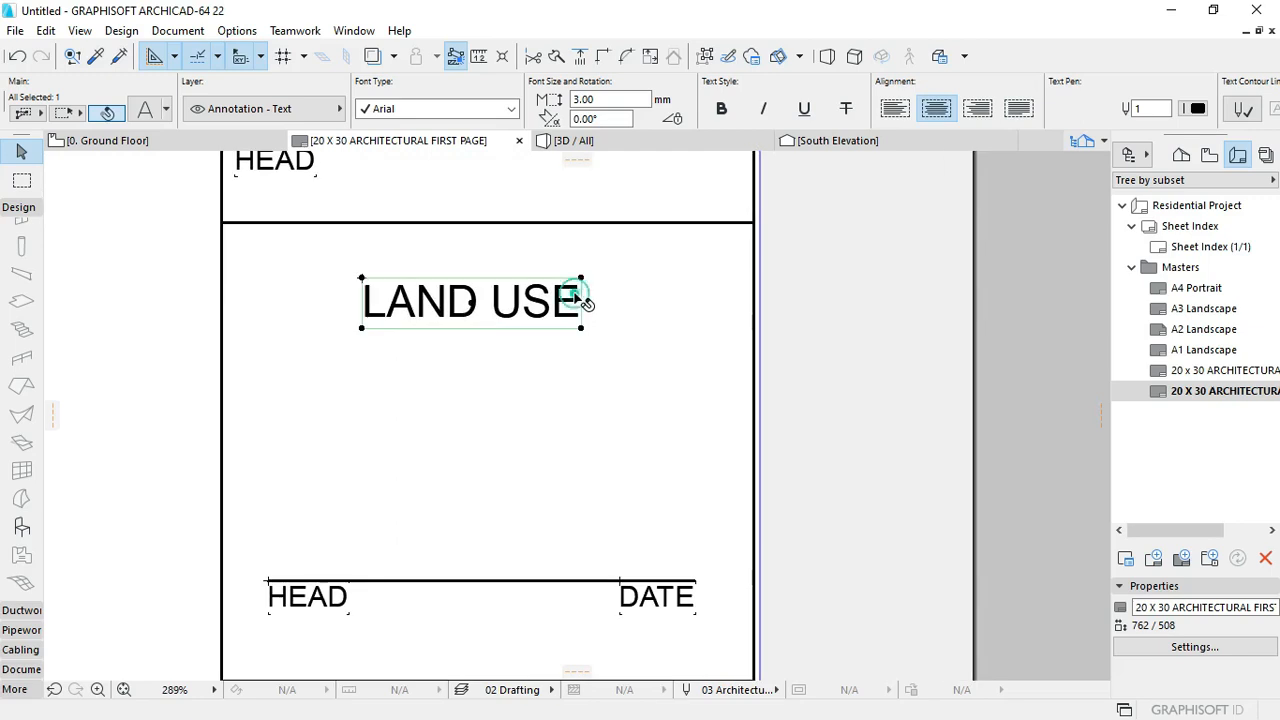
pyautogui.write('AND MAPPING')
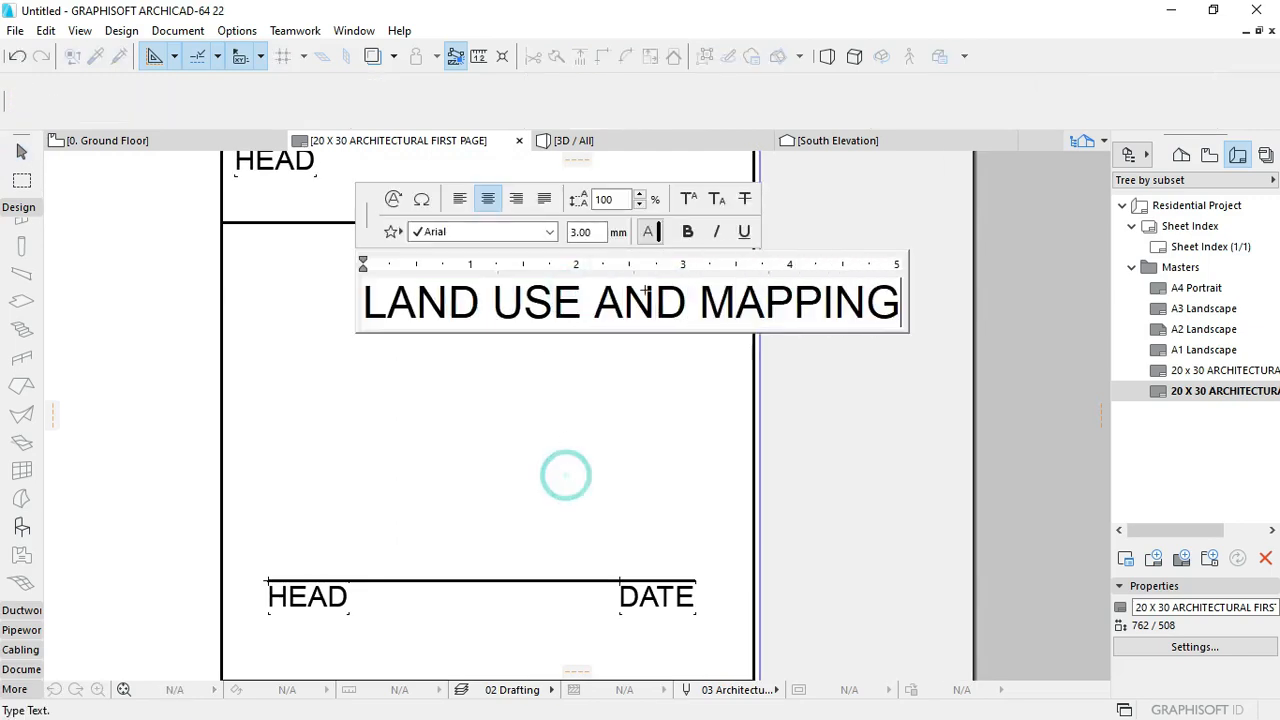
# Step: Break the LAND USE AND MAPPING title onto two lines before MAPPING and centre it across the first approval box
pyautogui.click(566, 474)
pyautogui.click(636, 308)
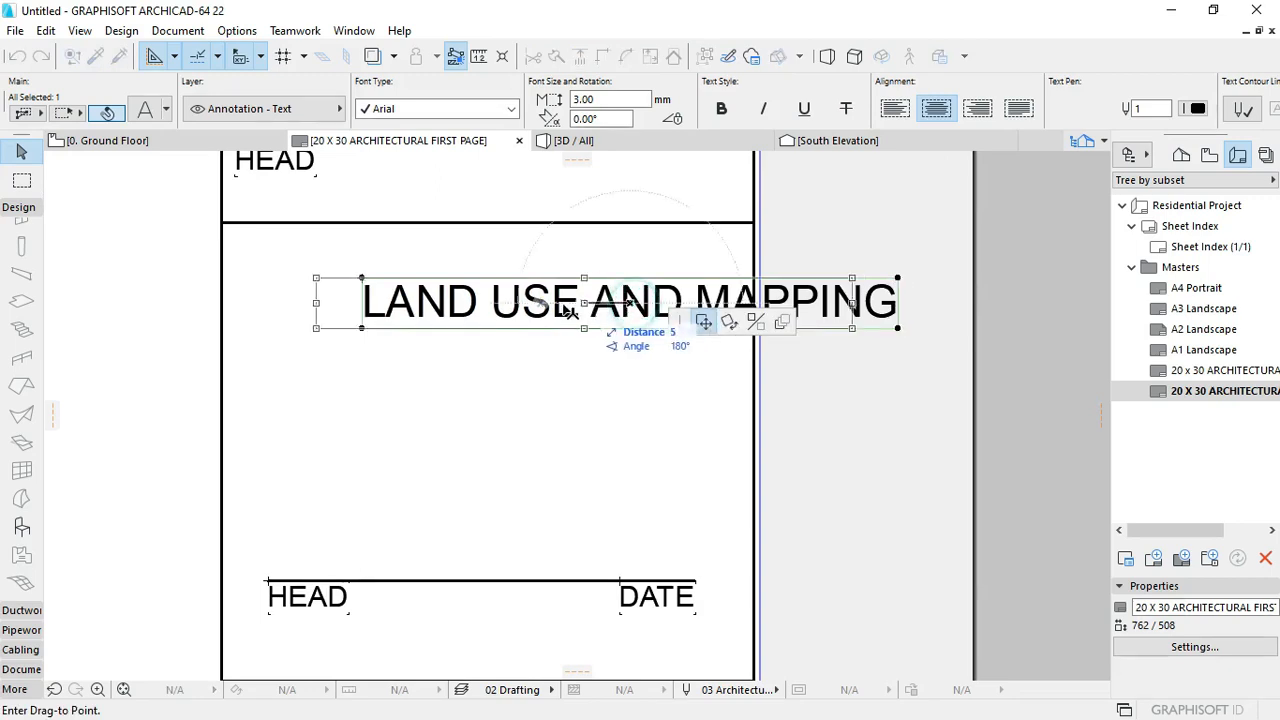
pyautogui.click(499, 312)
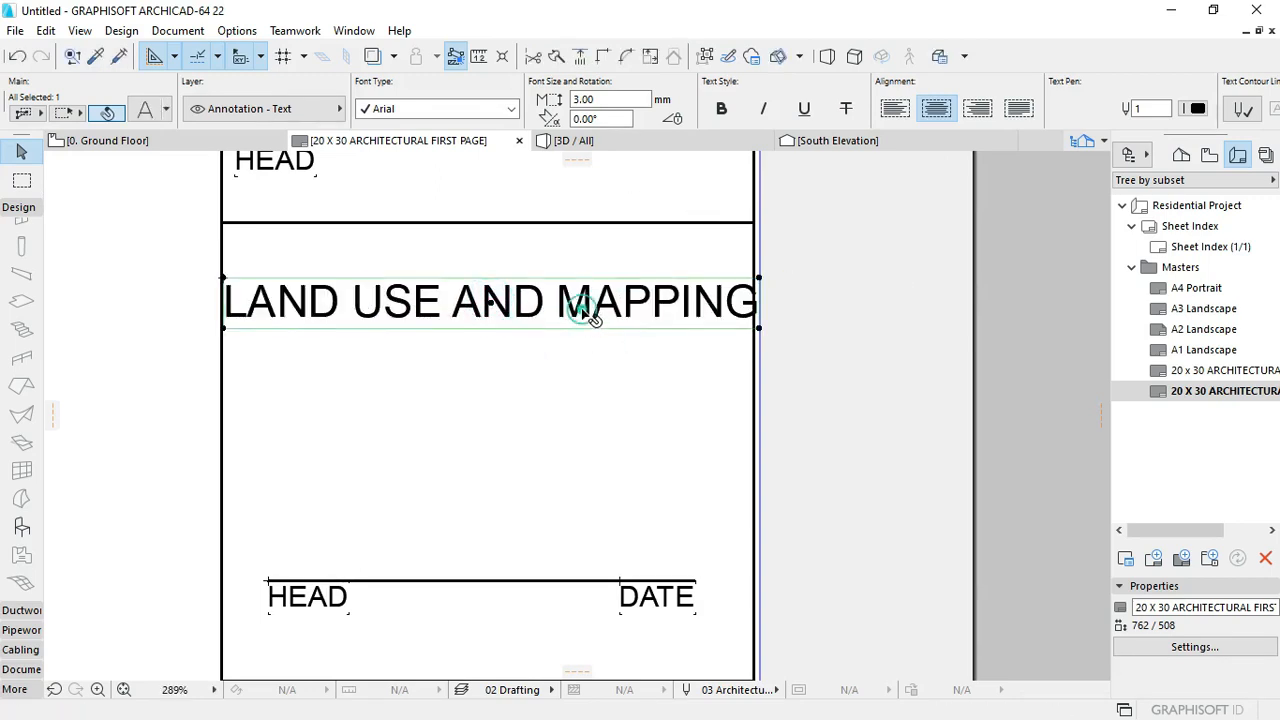
pyautogui.doubleClick(590, 314)
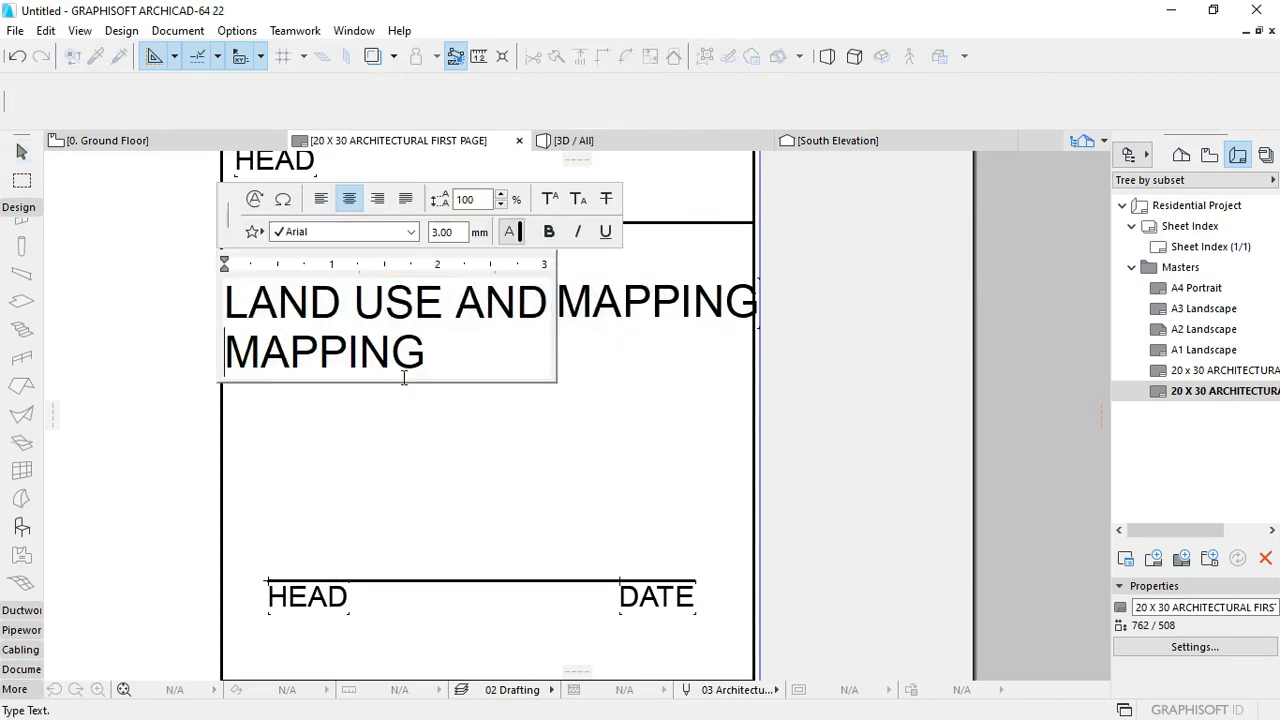
pyautogui.click(420, 476)
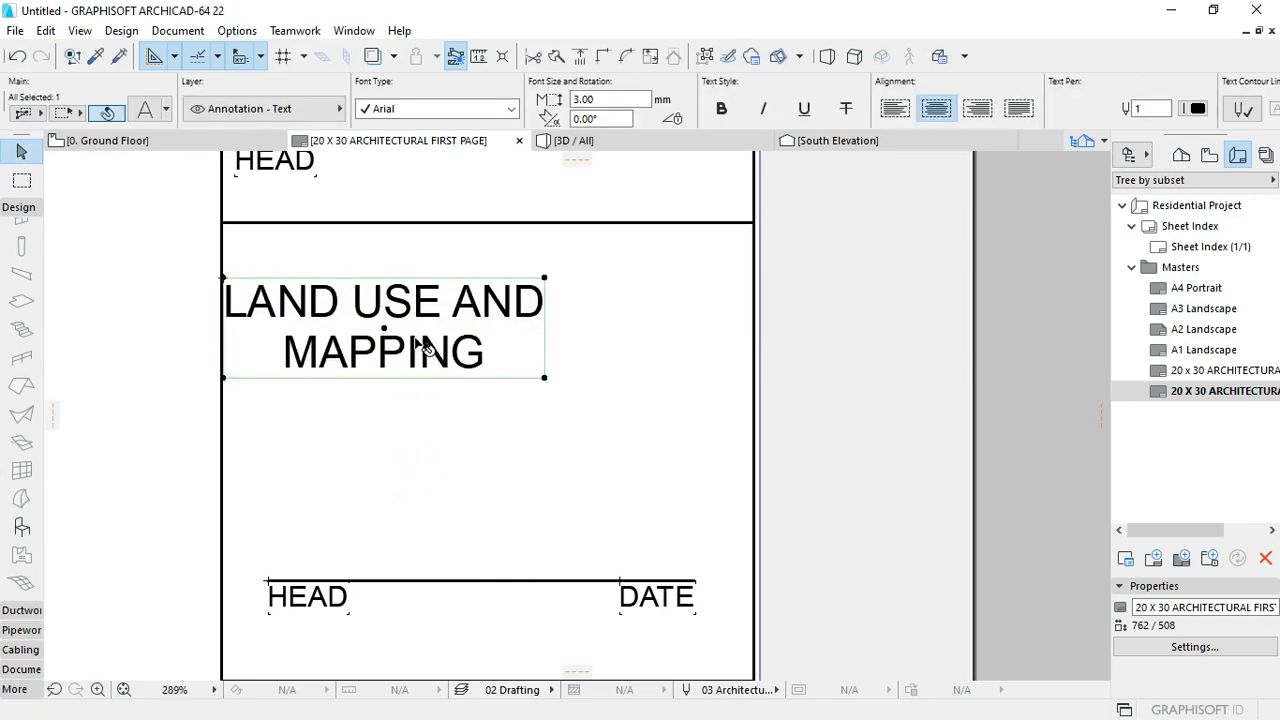
pyautogui.click(388, 335)
pyautogui.click(491, 331)
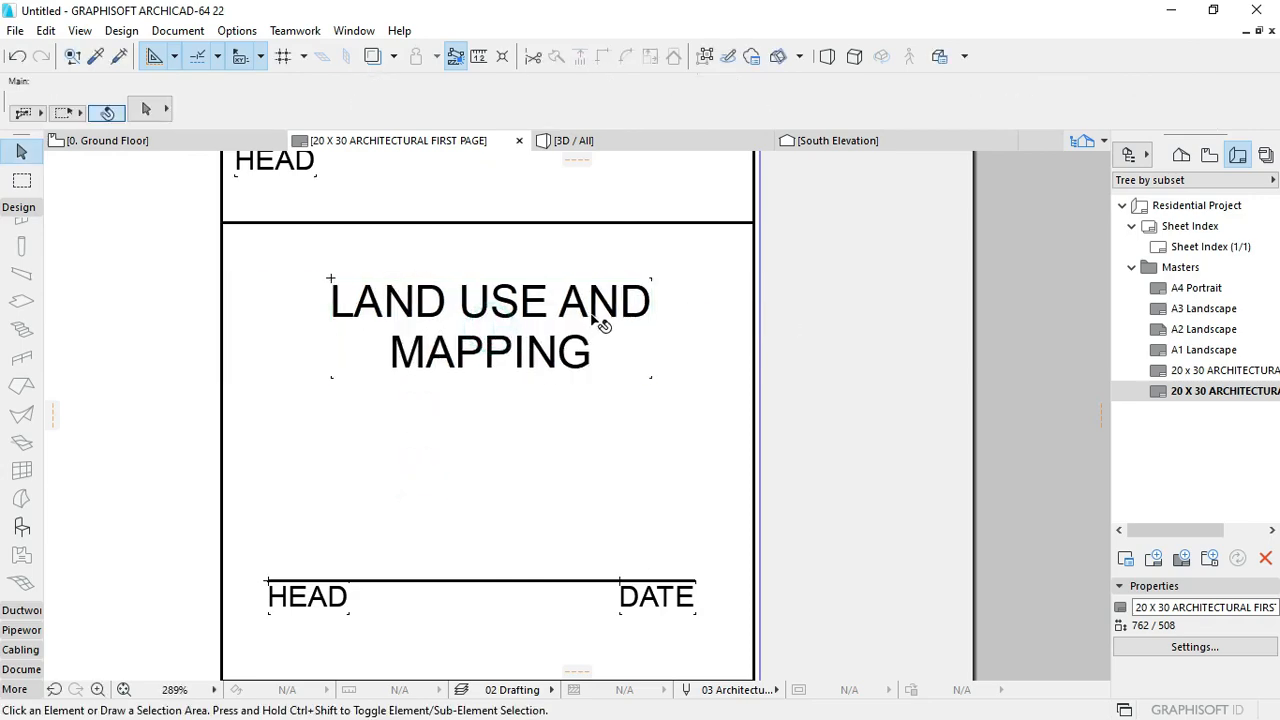
# Step: Replace the LINE AND GRADE title in the box below ARCHITECTURAL with STRUCTURAL and centre it across the box
pyautogui.scroll(-5, 614, 376)
pyautogui.scroll(-2, 645, 530)
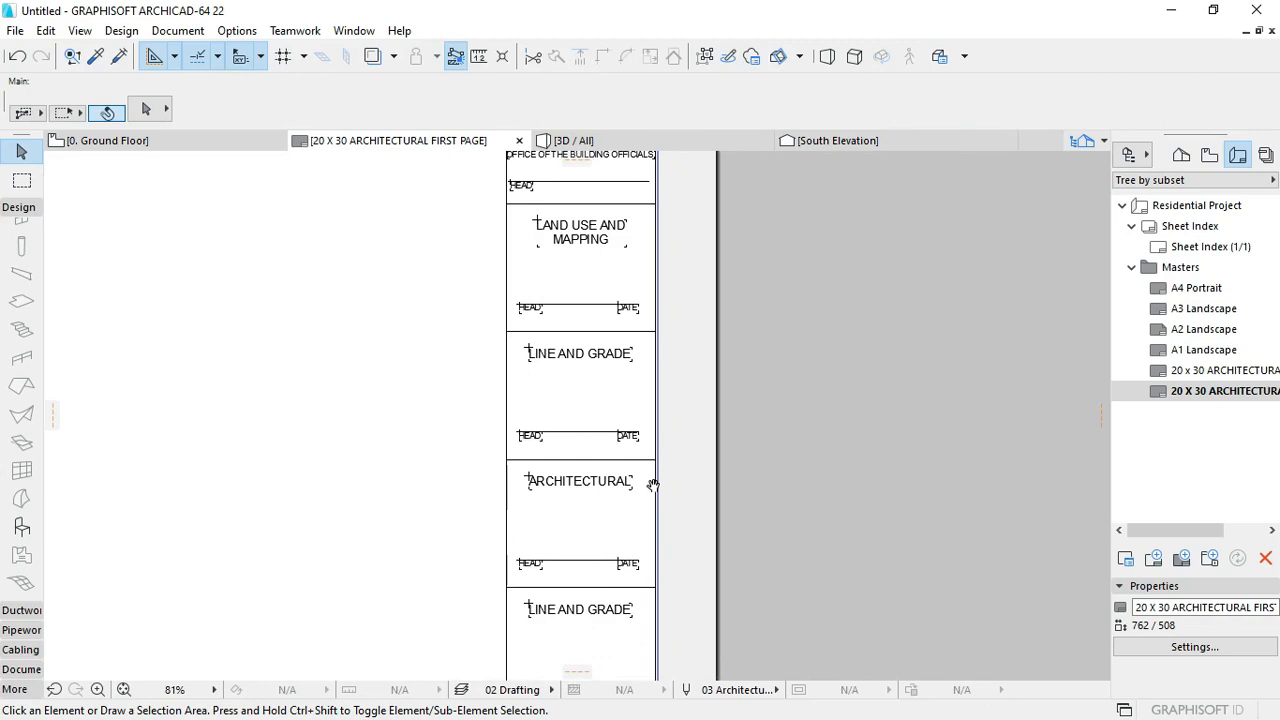
pyautogui.moveTo(624, 530); pyautogui.dragTo(626, 386, button='middle')
pyautogui.scroll(3, 611, 391)
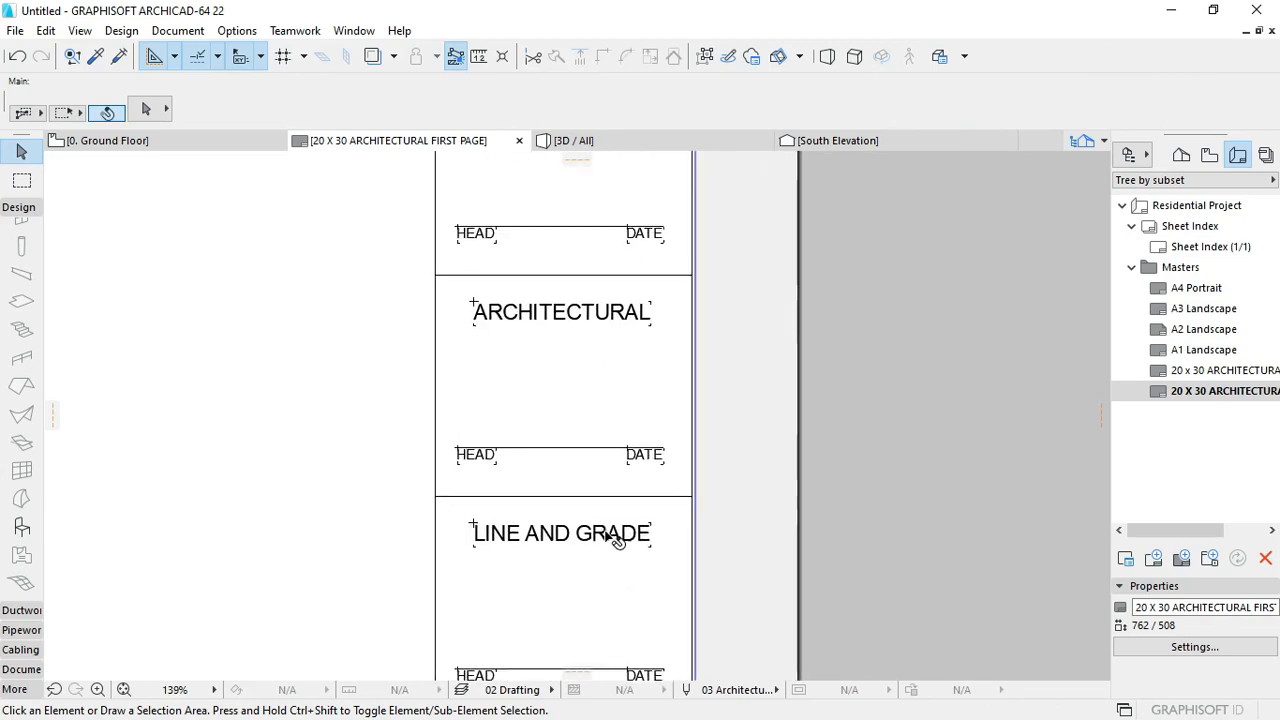
pyautogui.click(605, 533)
pyautogui.doubleClick(605, 533)
pyautogui.moveTo(657, 535); pyautogui.dragTo(491, 535)
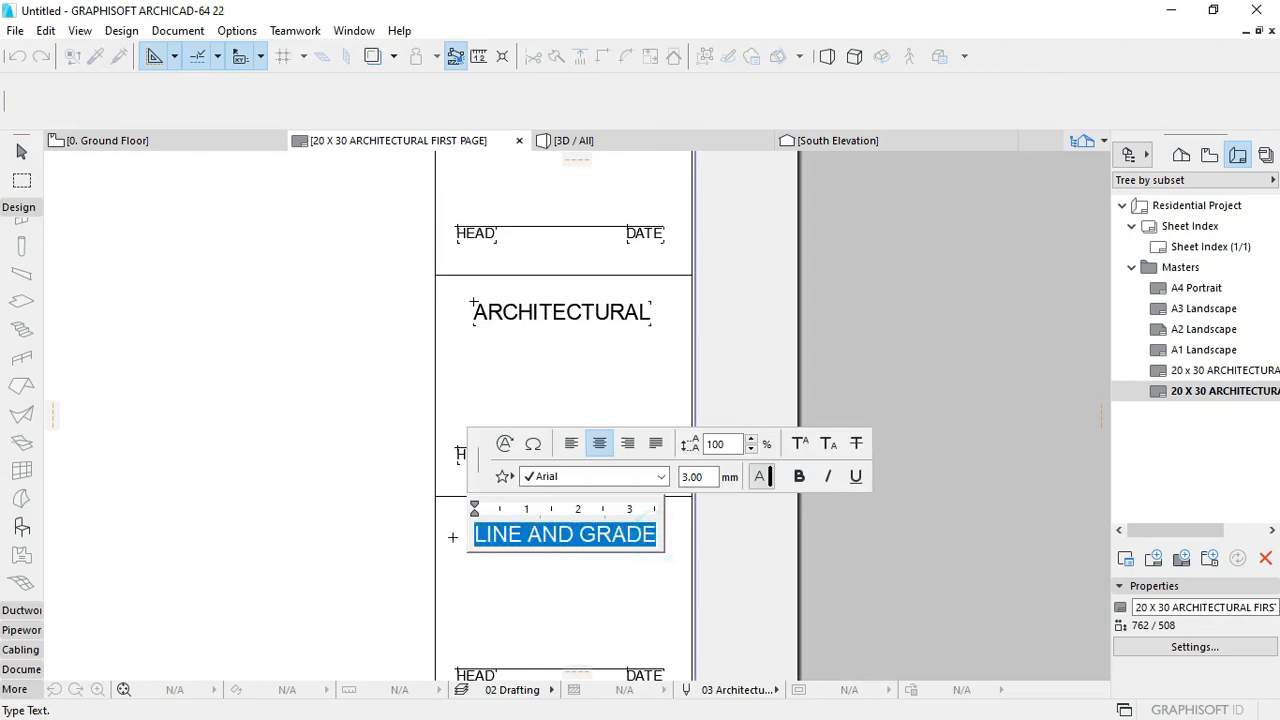
pyautogui.write('STRUCTURAL')
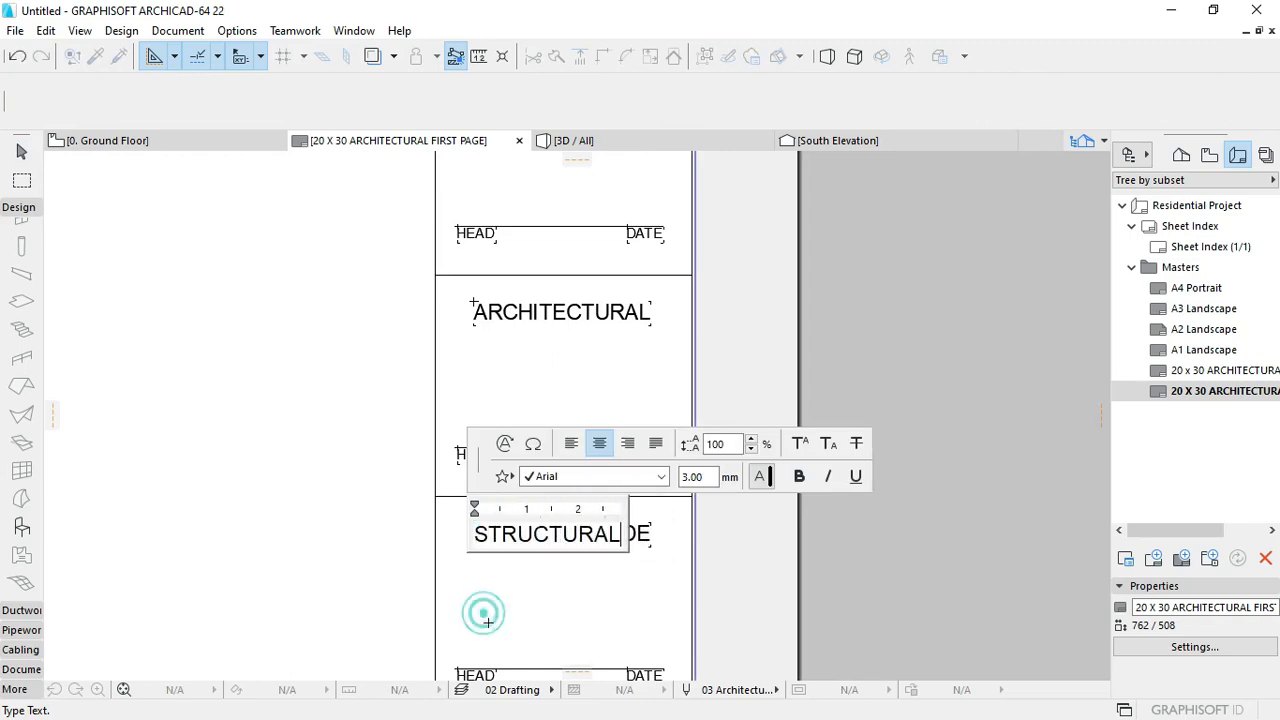
pyautogui.click(484, 613)
pyautogui.click(543, 532)
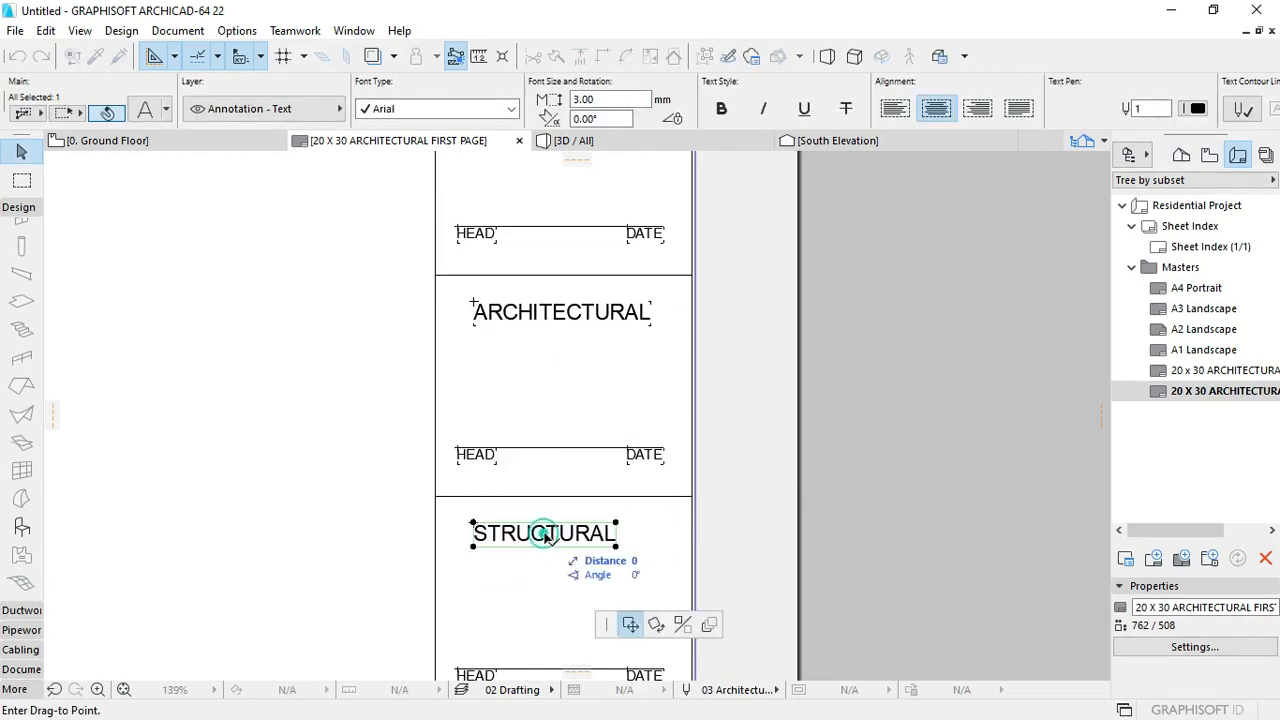
pyautogui.click(559, 533)
pyautogui.press('Escape')
# Step: Review the approval box titles from the DPWH heading down to the boxes below STRUCTURAL
pyautogui.moveTo(587, 331); pyautogui.dragTo(588, 610, button='middle')
pyautogui.scroll(1, 602, 242)
pyautogui.moveTo(601, 242); pyautogui.dragTo(624, 538, button='middle')
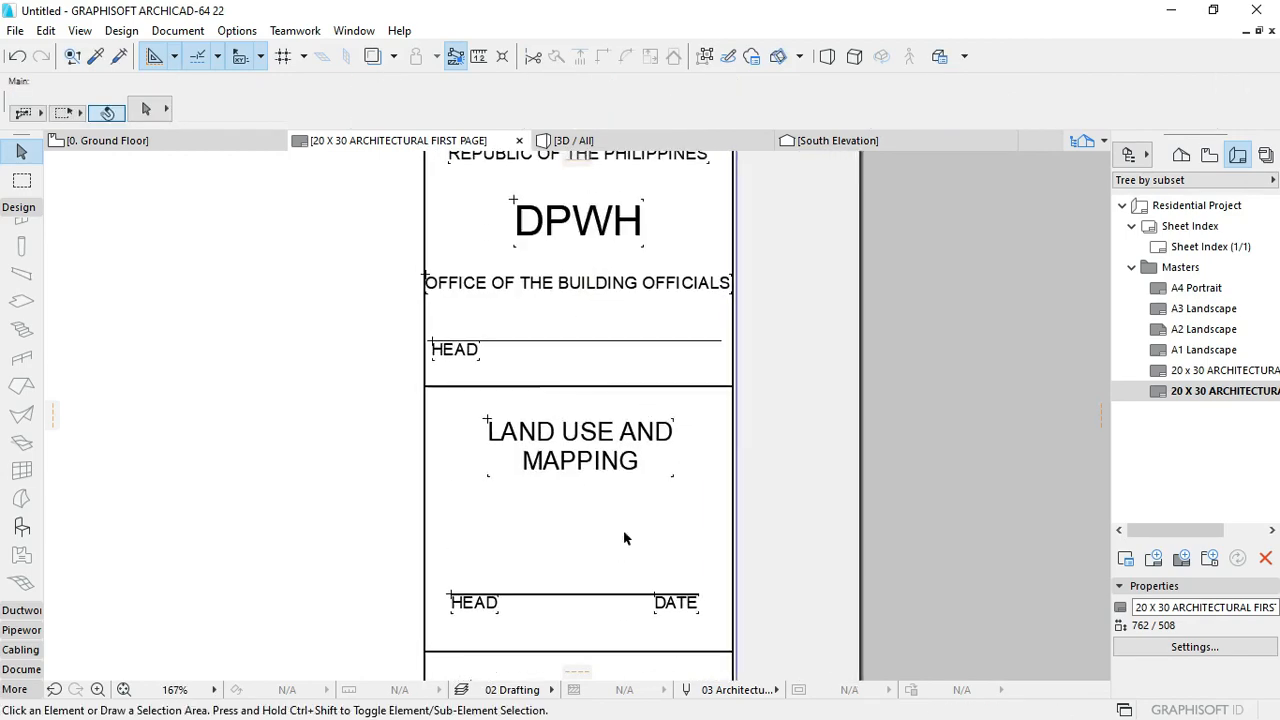
pyautogui.scroll(2, 586, 460)
pyautogui.scroll(-3, 588, 365)
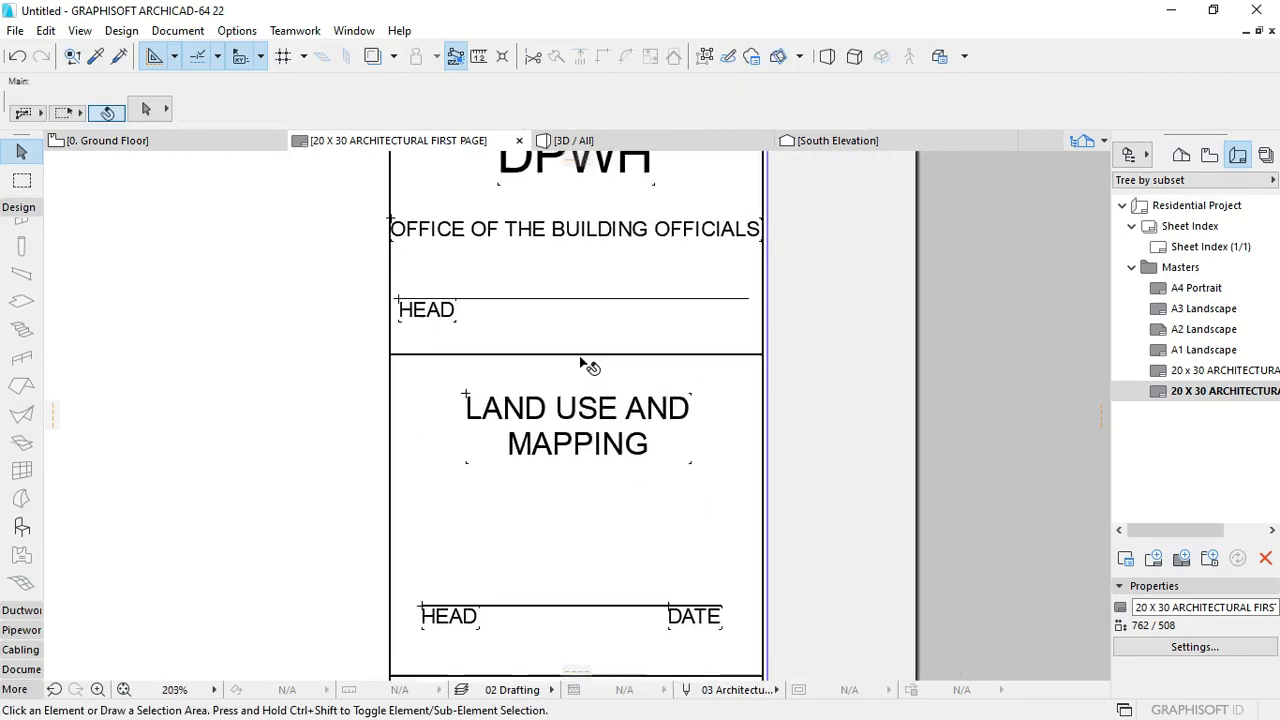
pyautogui.scroll(4, 590, 400)
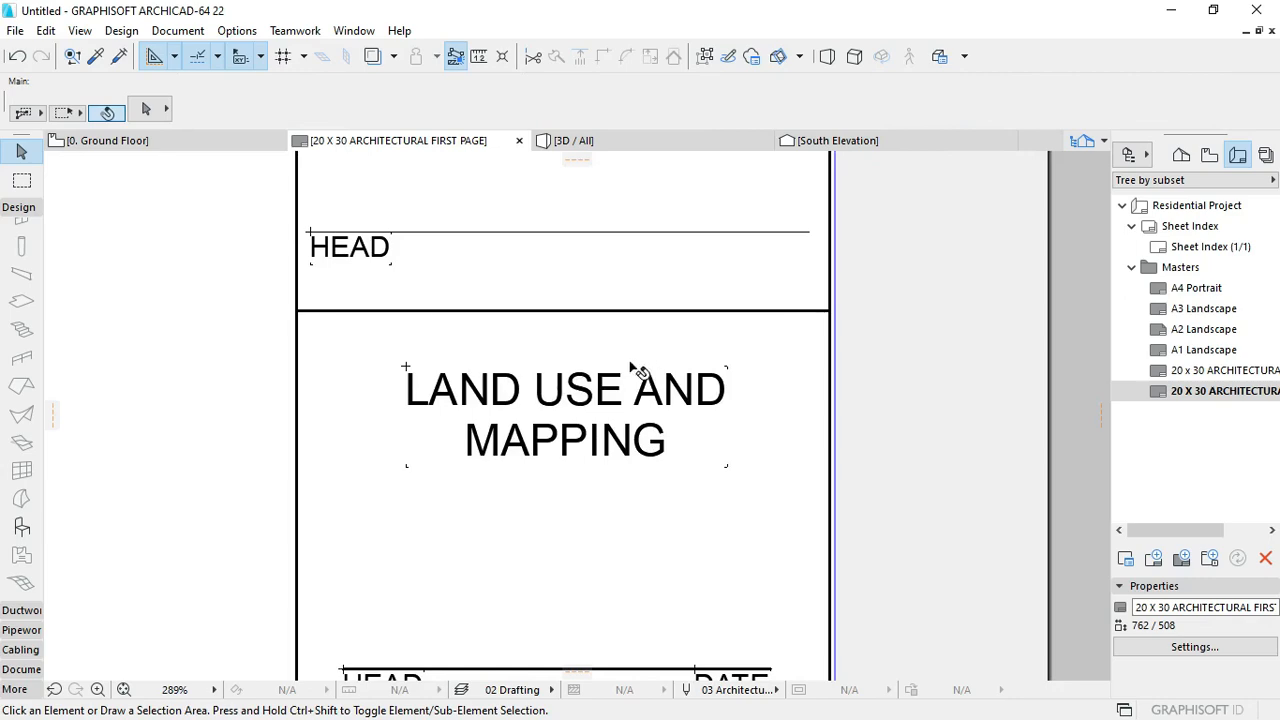
pyautogui.scroll(-9, 605, 371)
pyautogui.moveTo(600, 642); pyautogui.dragTo(618, 447, button='middle')
pyautogui.scroll(4, 615, 450)
pyautogui.moveTo(604, 592); pyautogui.dragTo(618, 452, button='middle')
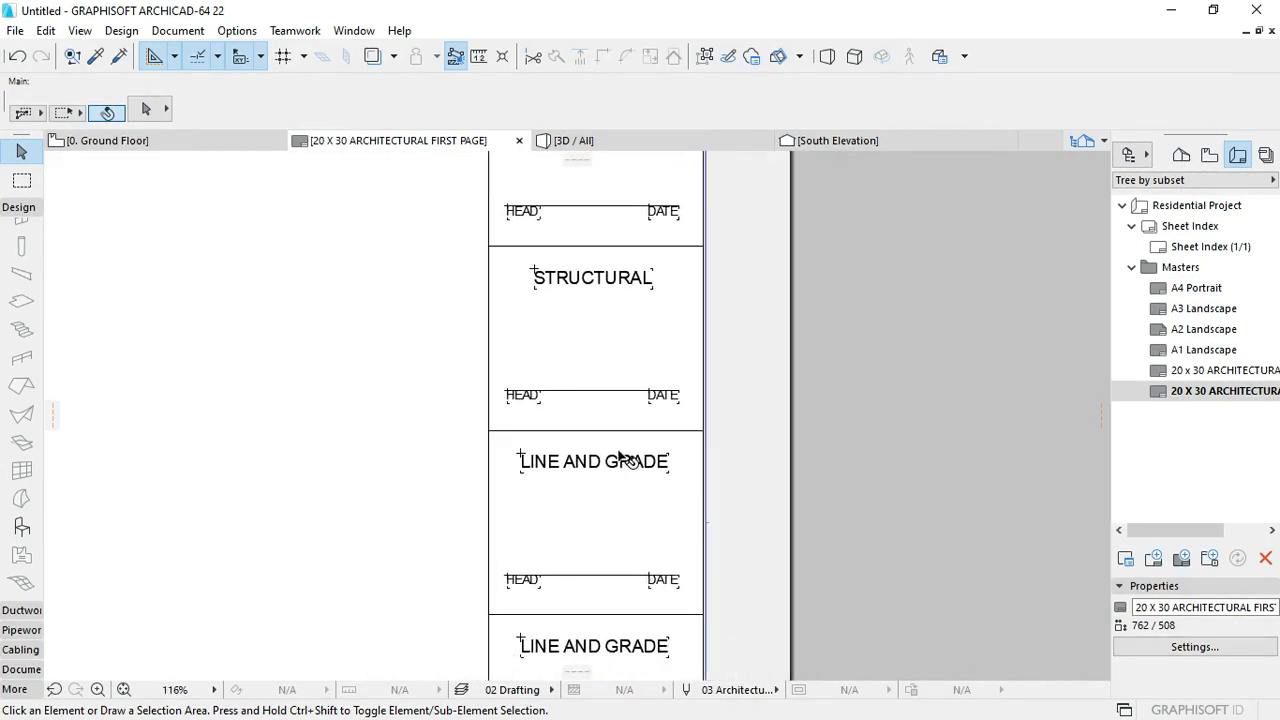
# Step: Change the LINE AND GRADE title in the box below STRUCTURAL to ELECTRICAL and centre it across the box
pyautogui.scroll(3, 620, 457)
pyautogui.click(666, 477)
pyautogui.doubleClick(666, 477)
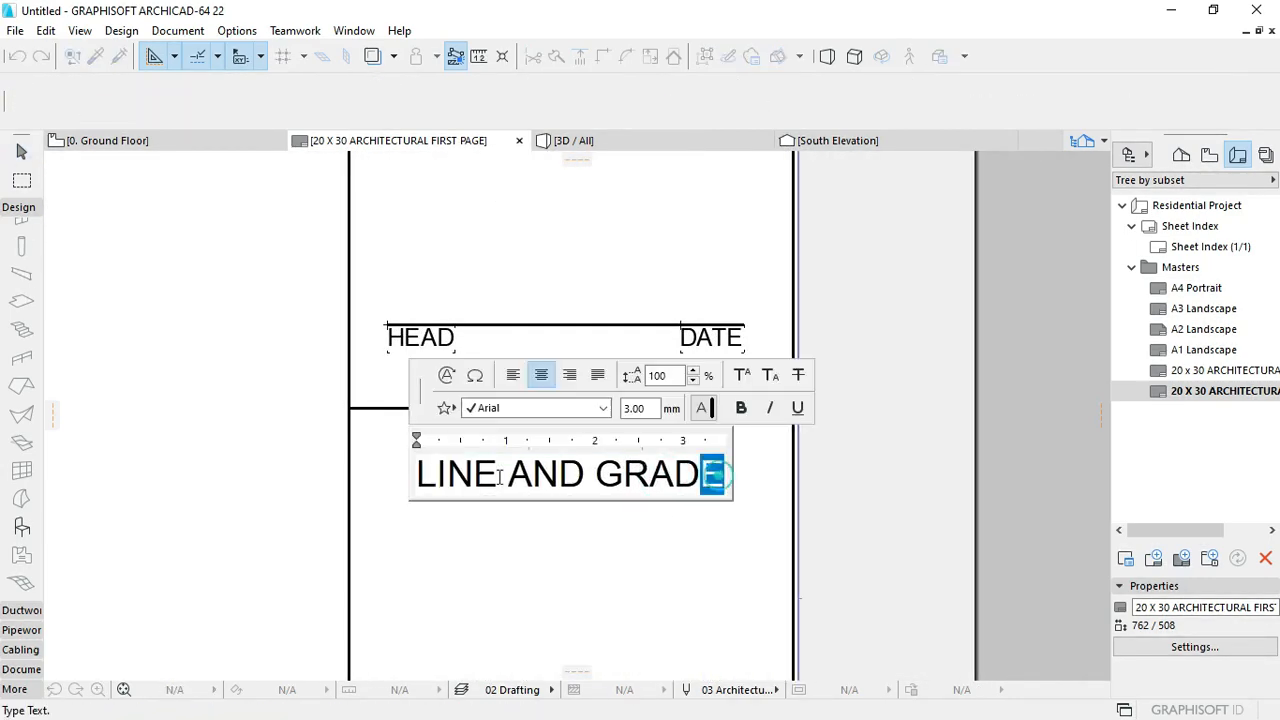
pyautogui.hotkey('ctrl', 'a')
pyautogui.write('ELE')
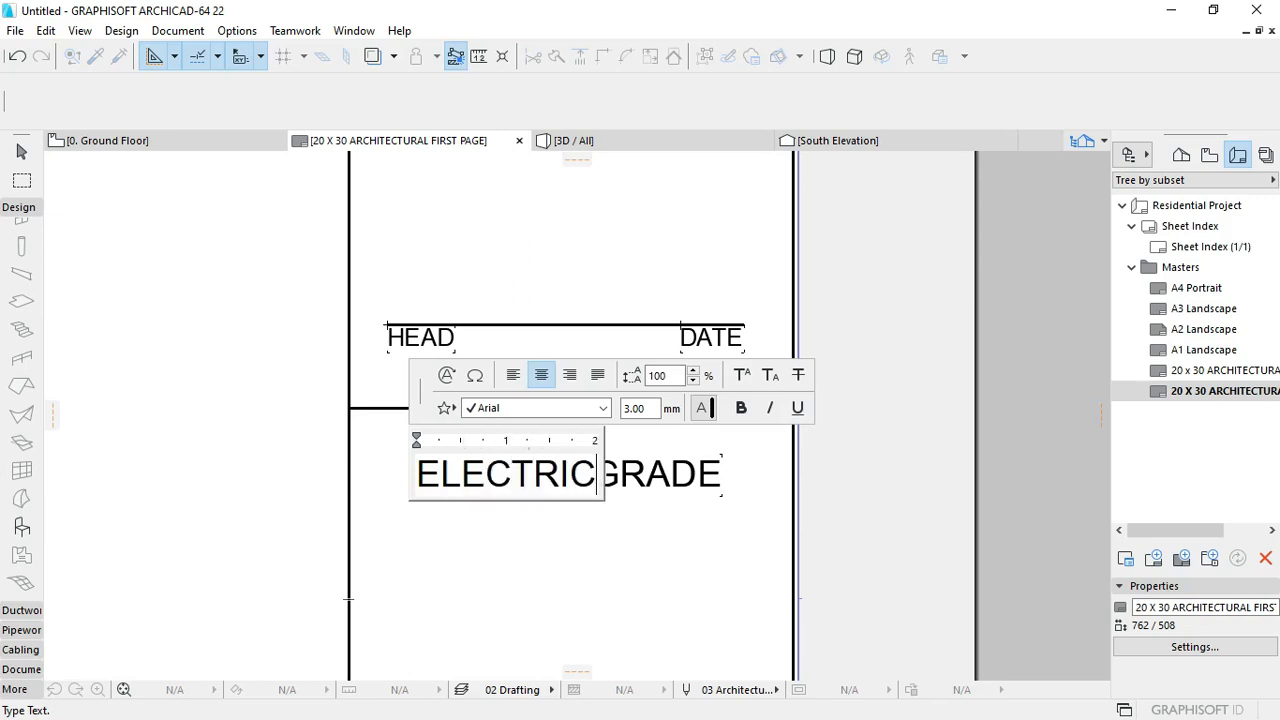
pyautogui.click(490, 531)
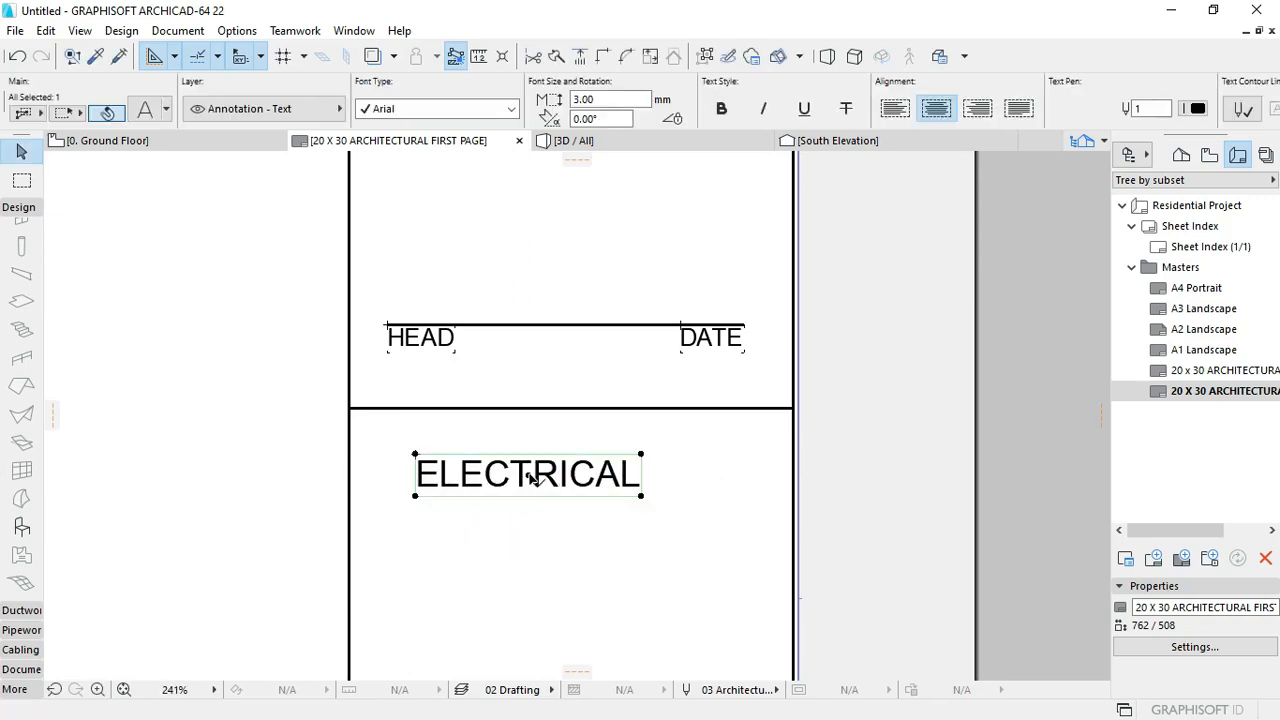
pyautogui.click(567, 474)
# Step: Replace the LINE AND GRADE title in the box below ELECTRICAL with SANITARY and centre it across the box
pyautogui.scroll(-5, 620, 403)
pyautogui.scroll(4, 668, 277)
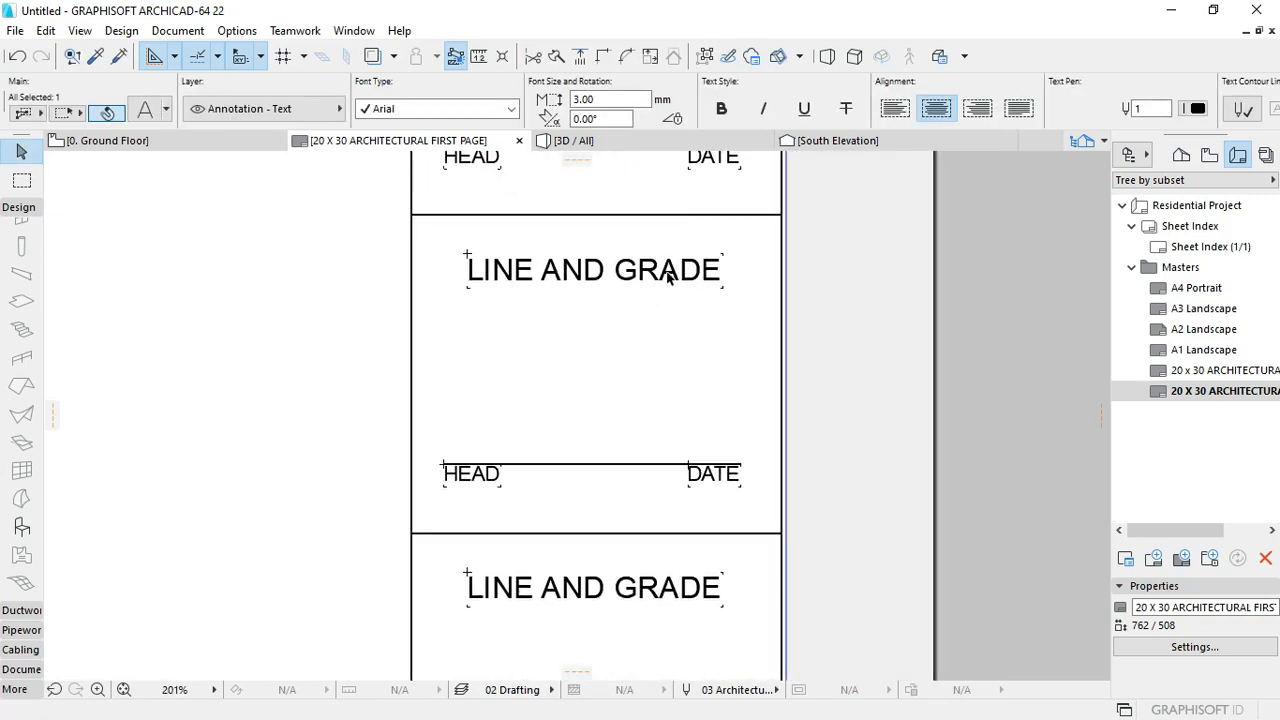
pyautogui.doubleClick(678, 282)
pyautogui.hotkey('ctrl', 'a')
pyautogui.write('S')
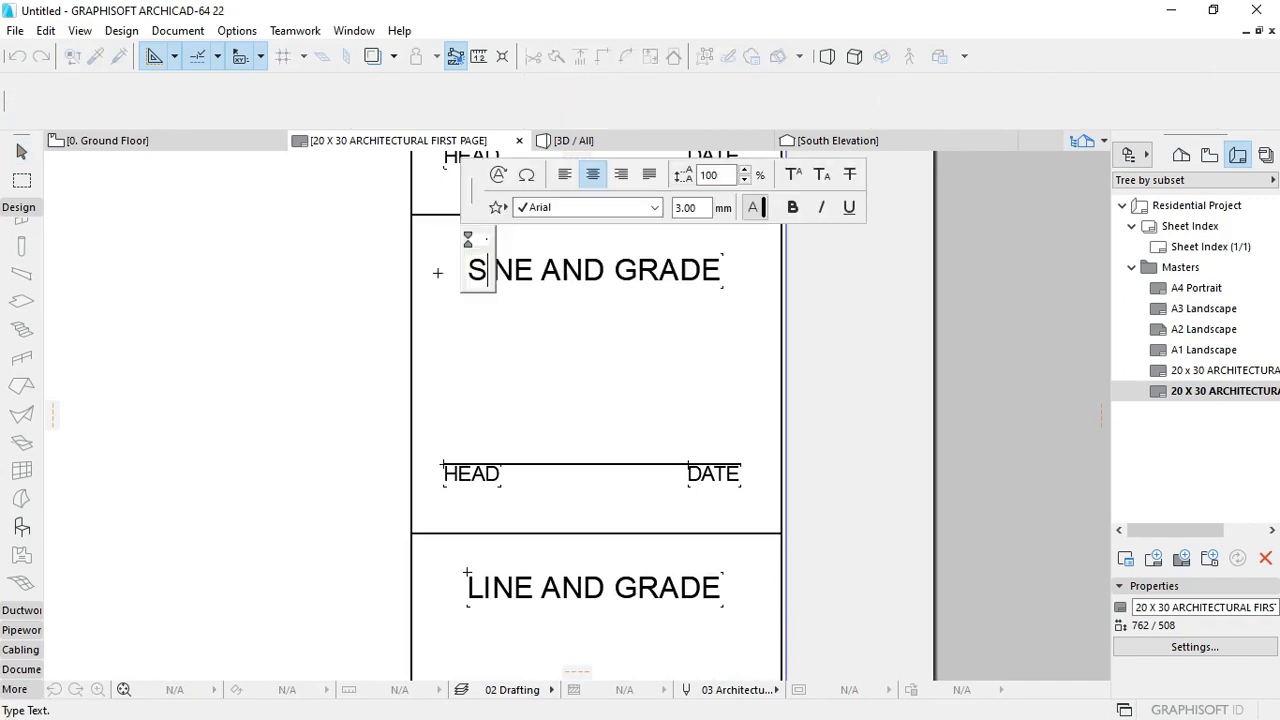
pyautogui.write('ANITARY')
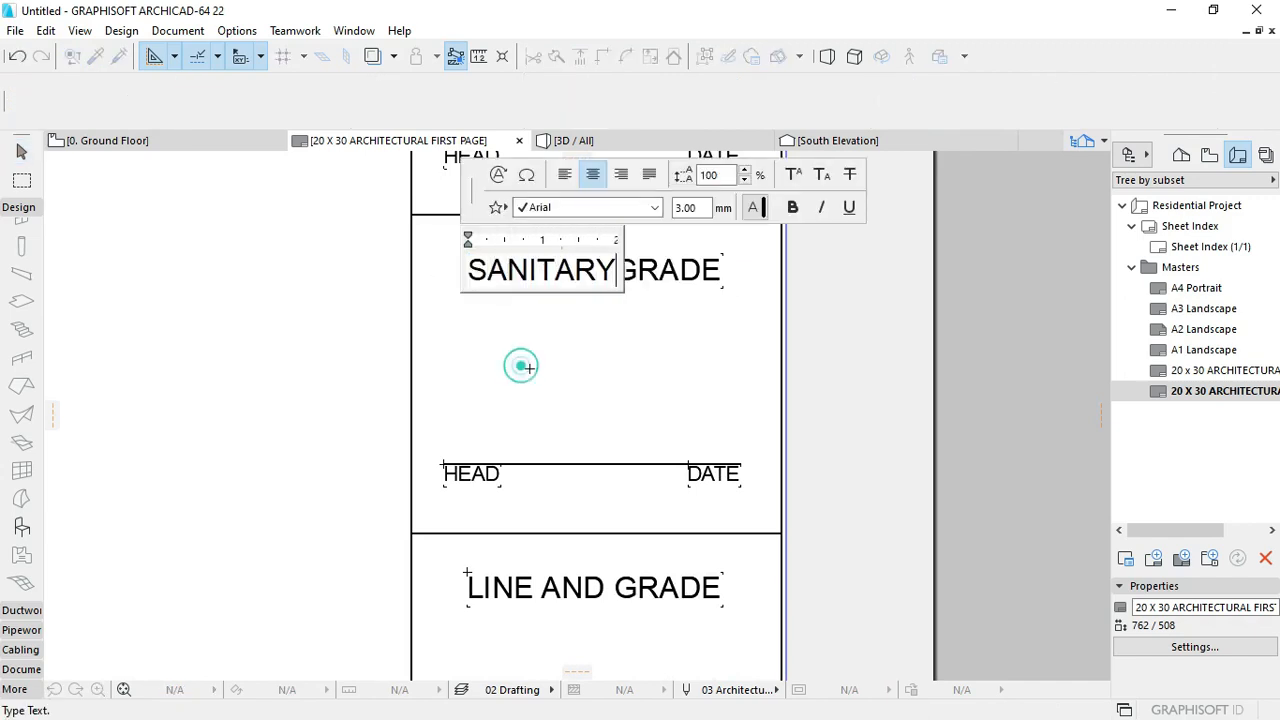
pyautogui.click(520, 366)
pyautogui.click(557, 272)
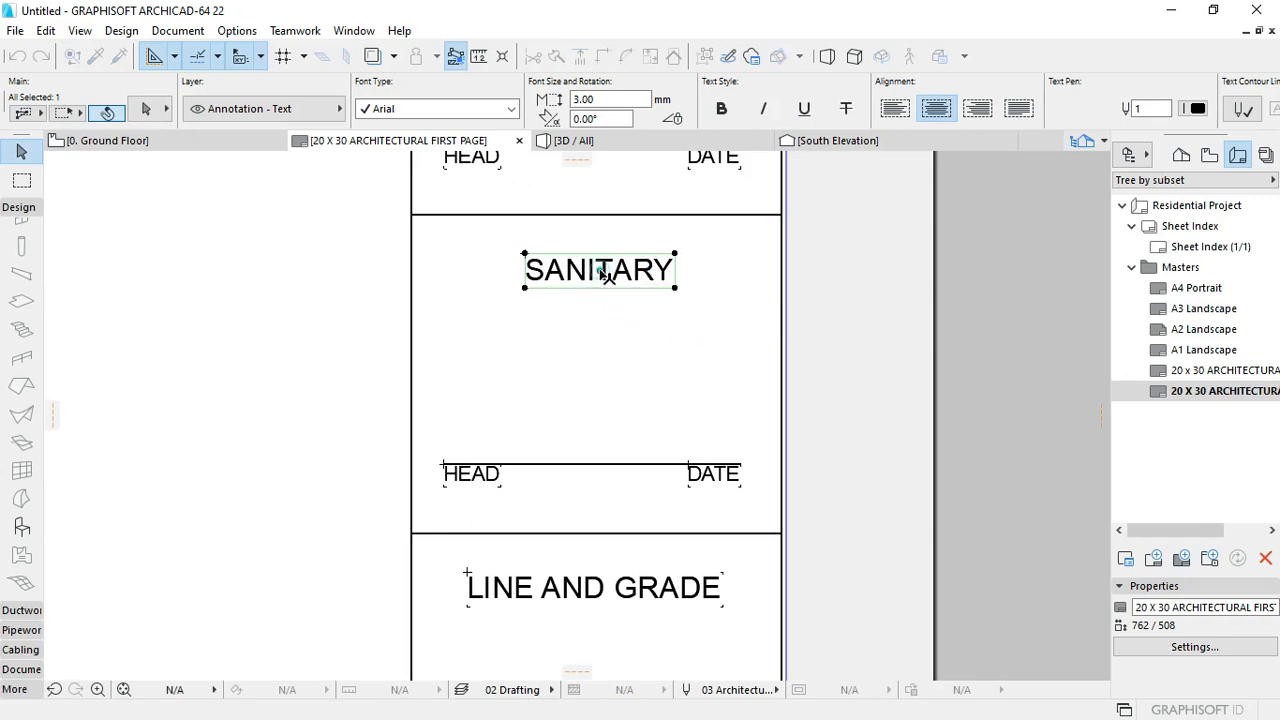
pyautogui.press('Escape')
# Step: Retitle the LINE AND GRADE box below SANITARY as MECHANICAL and centre the title across the box
pyautogui.moveTo(620, 572); pyautogui.dragTo(641, 377, button='middle')
pyautogui.click(671, 385)
pyautogui.doubleClick(740, 396)
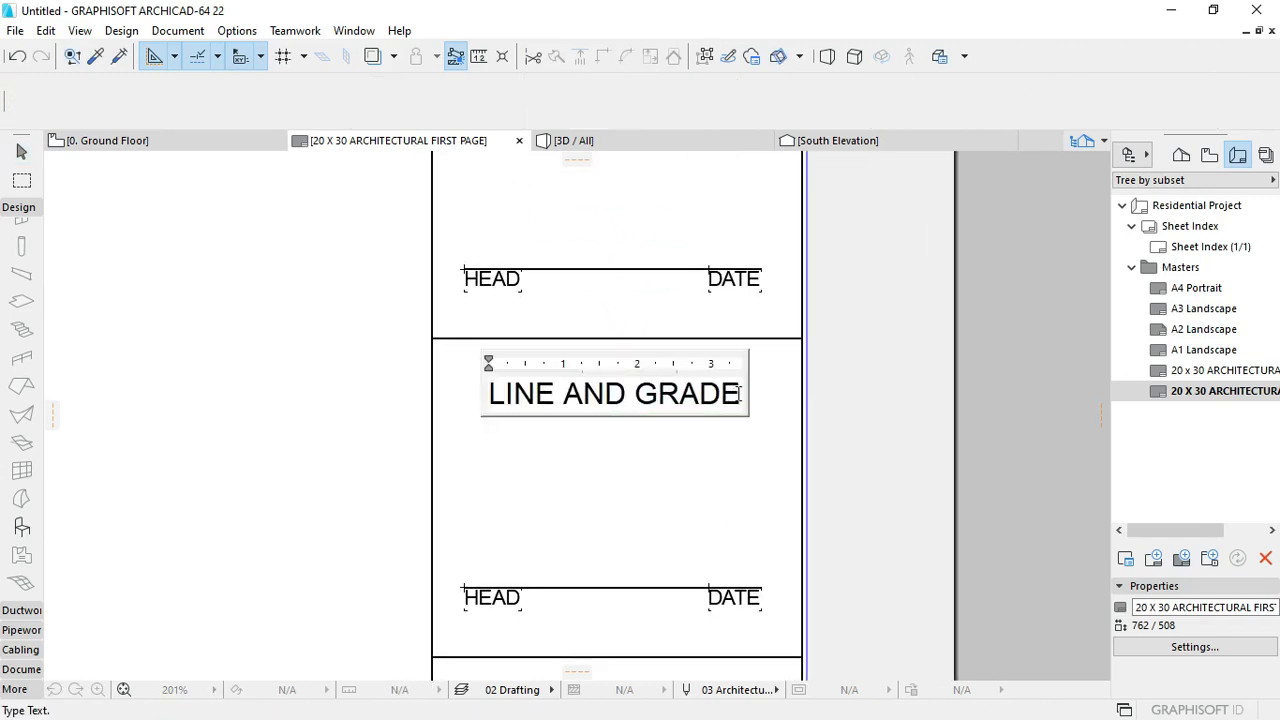
pyautogui.tripleClick(740, 394)
pyautogui.write('MECHANICAL')
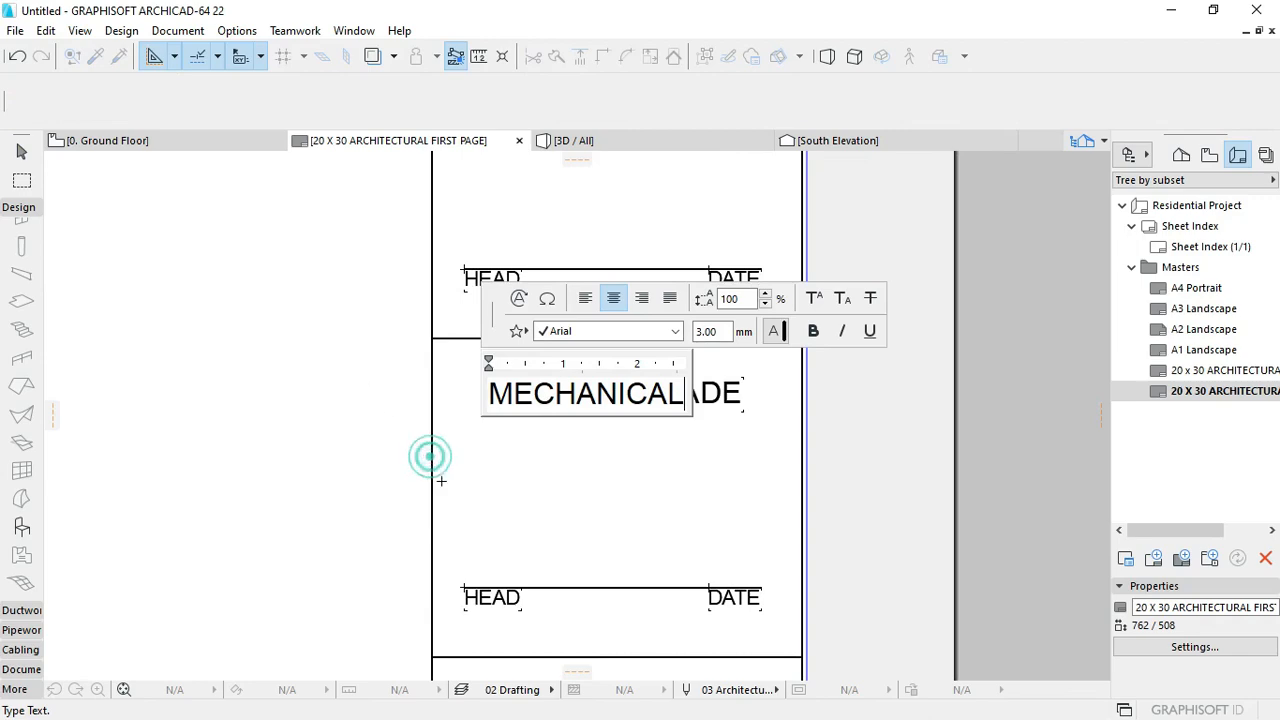
pyautogui.click(430, 457)
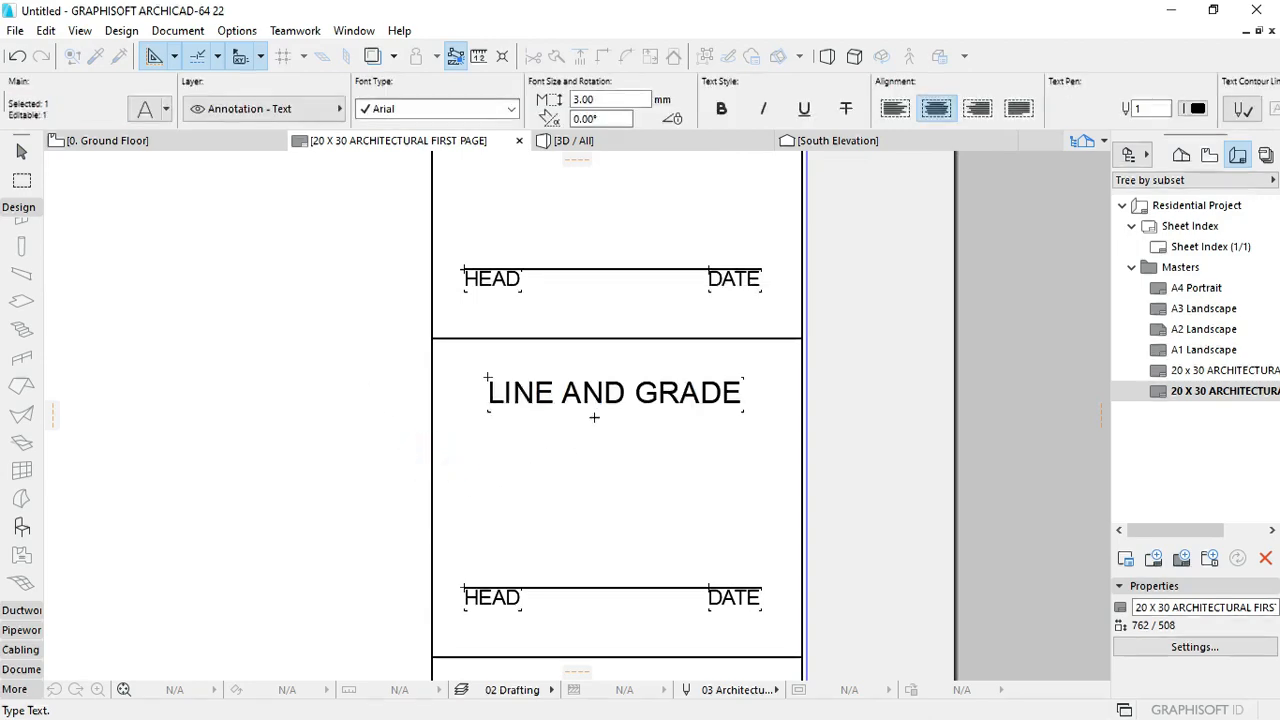
pyautogui.click(588, 395)
pyautogui.click(588, 395)
pyautogui.click(651, 491)
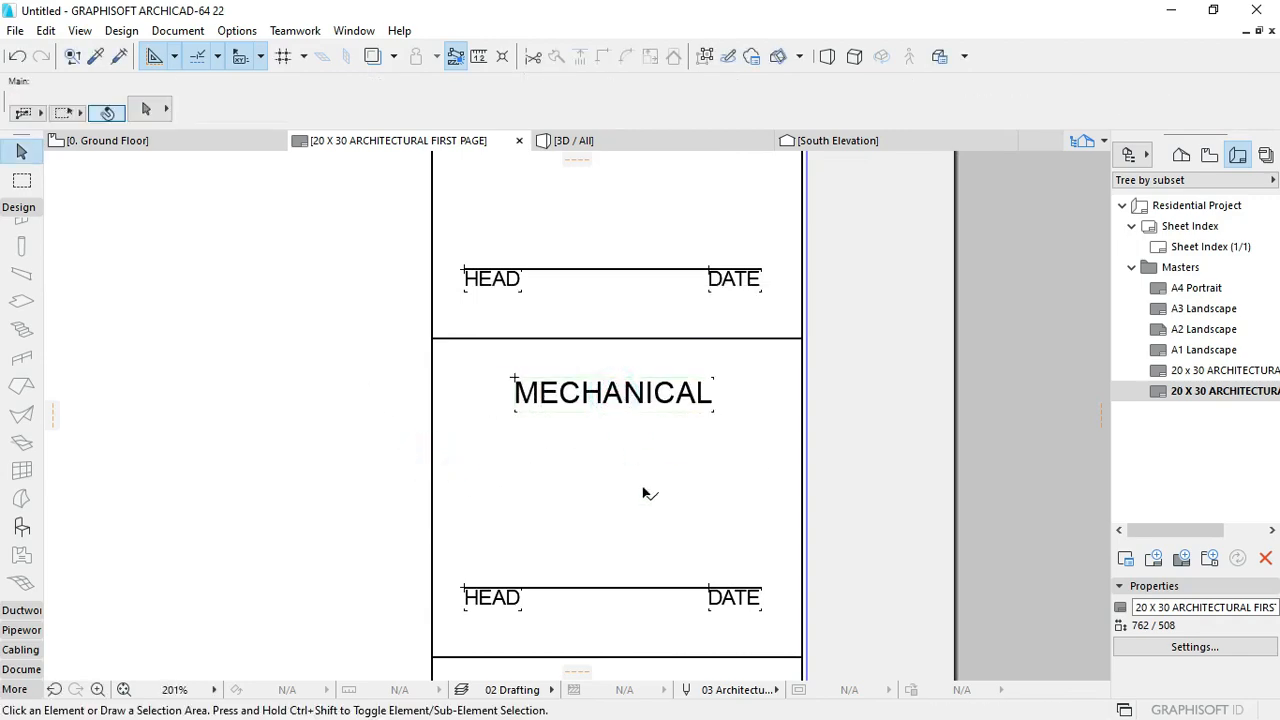
# Step: Change the LINE AND GRADE title in the box below MECHANICAL to FIRE PROTECTION and centre it across the box
pyautogui.scroll(-3, 646, 294)
pyautogui.scroll(5, 662, 337)
pyautogui.doubleClick(662, 337)
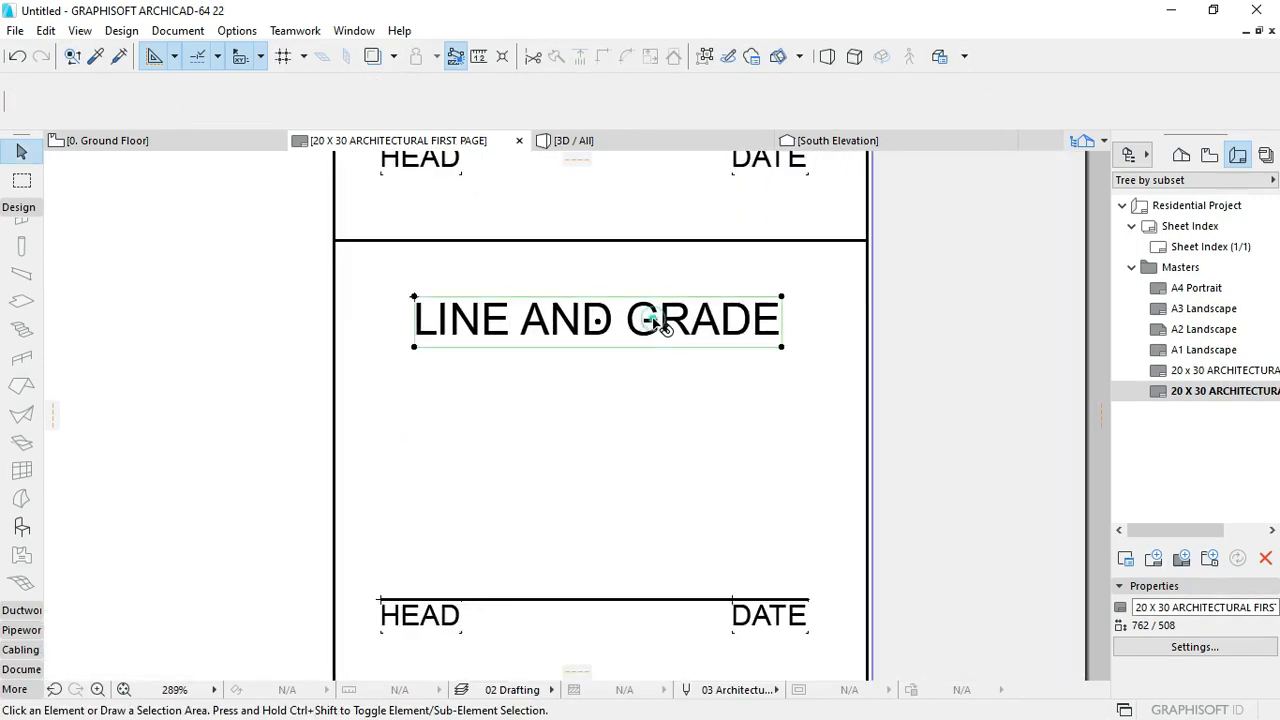
pyautogui.moveTo(788, 320); pyautogui.dragTo(372, 322)
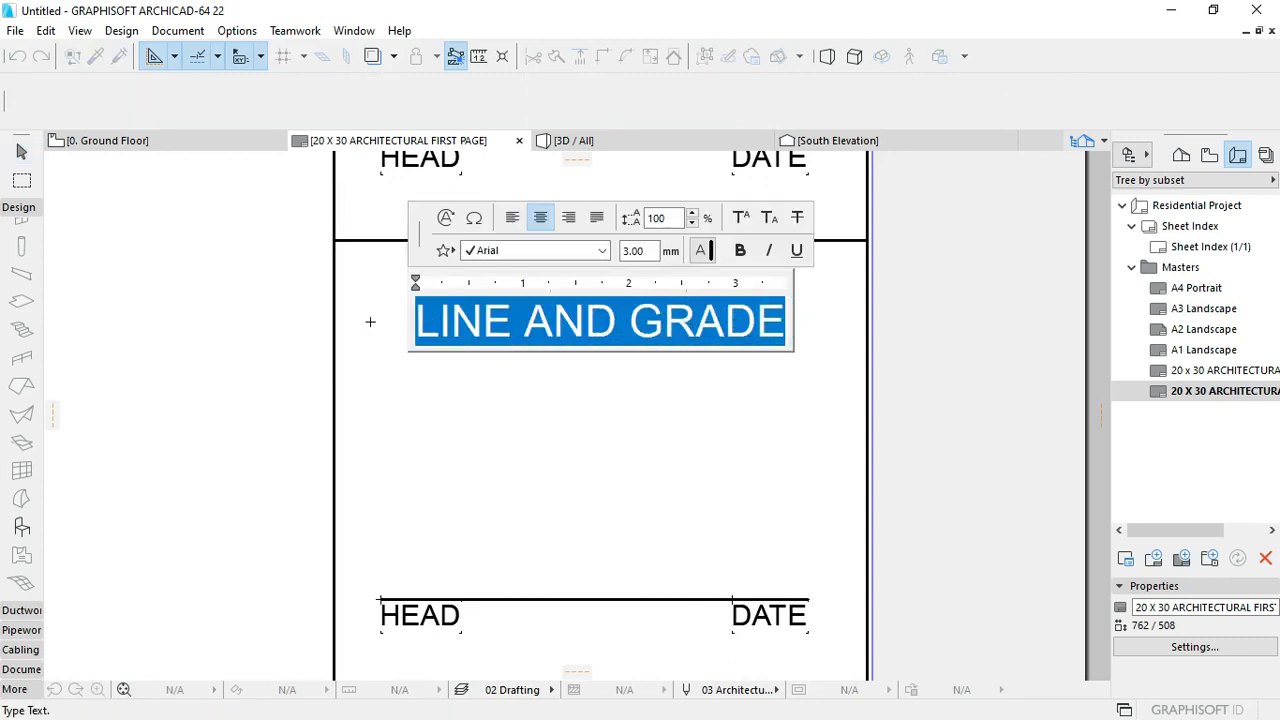
pyautogui.write('FIRE')
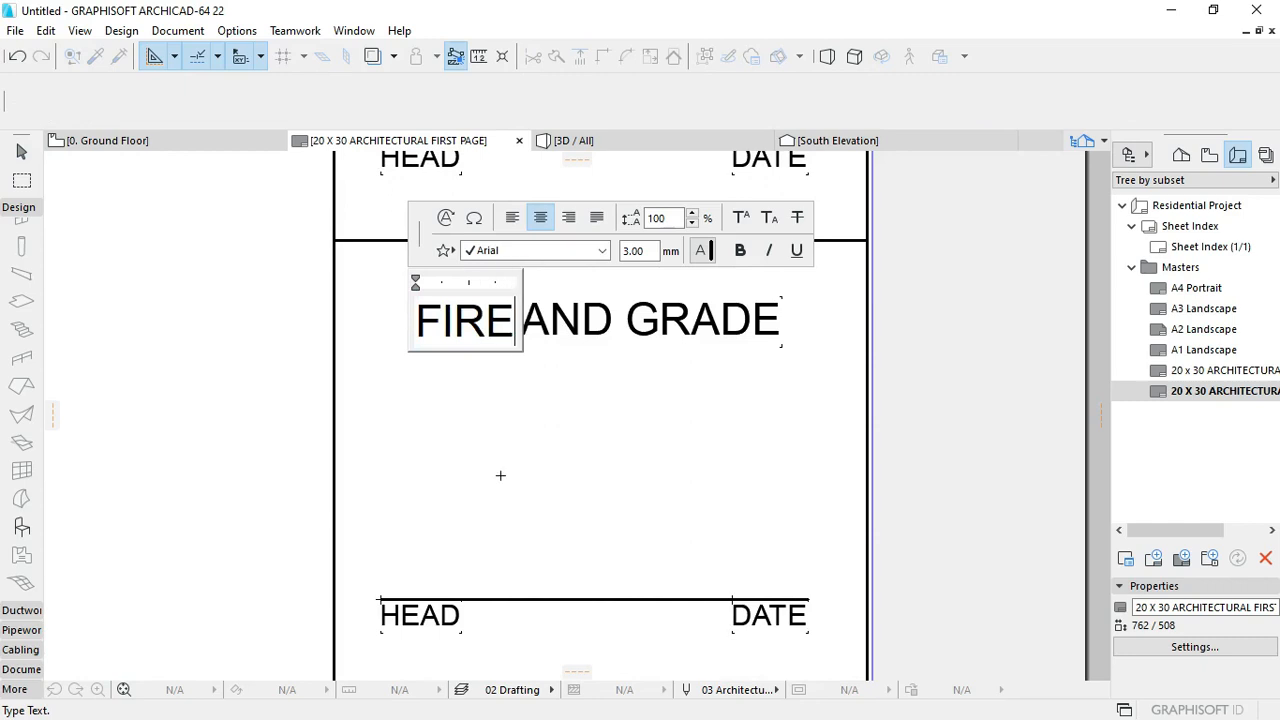
pyautogui.write(' PROTECT')
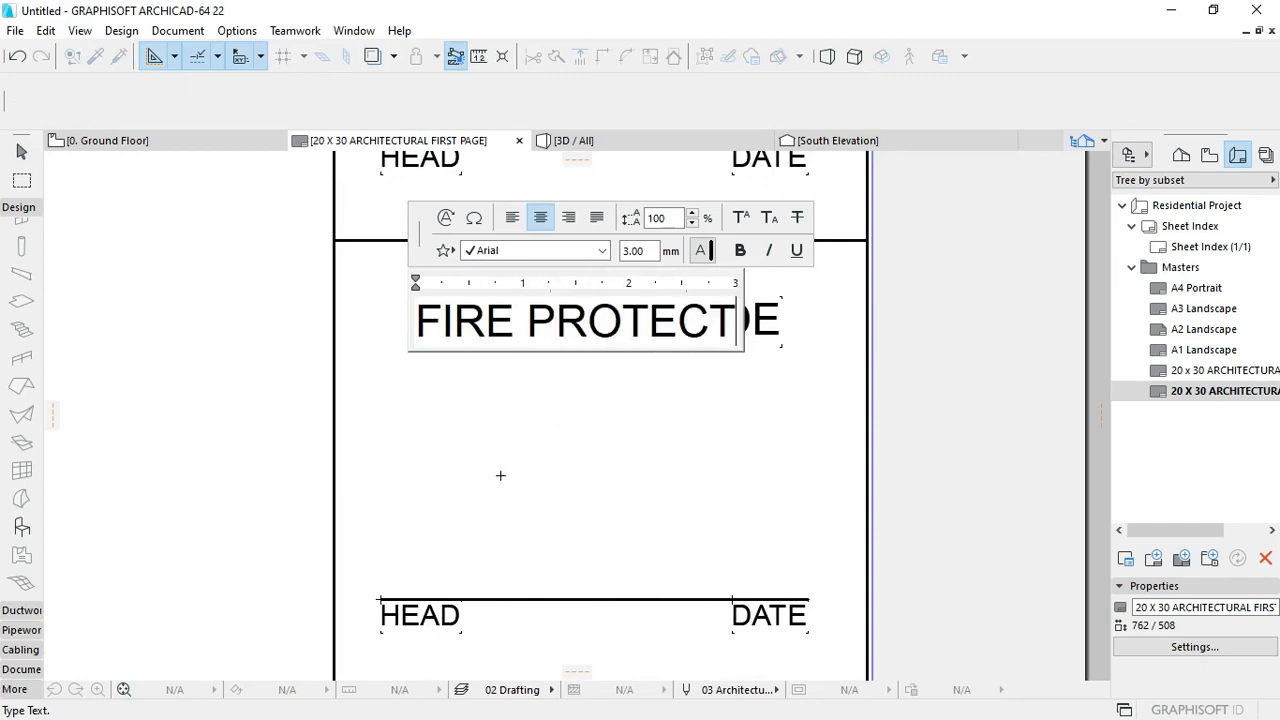
pyautogui.write('ION')
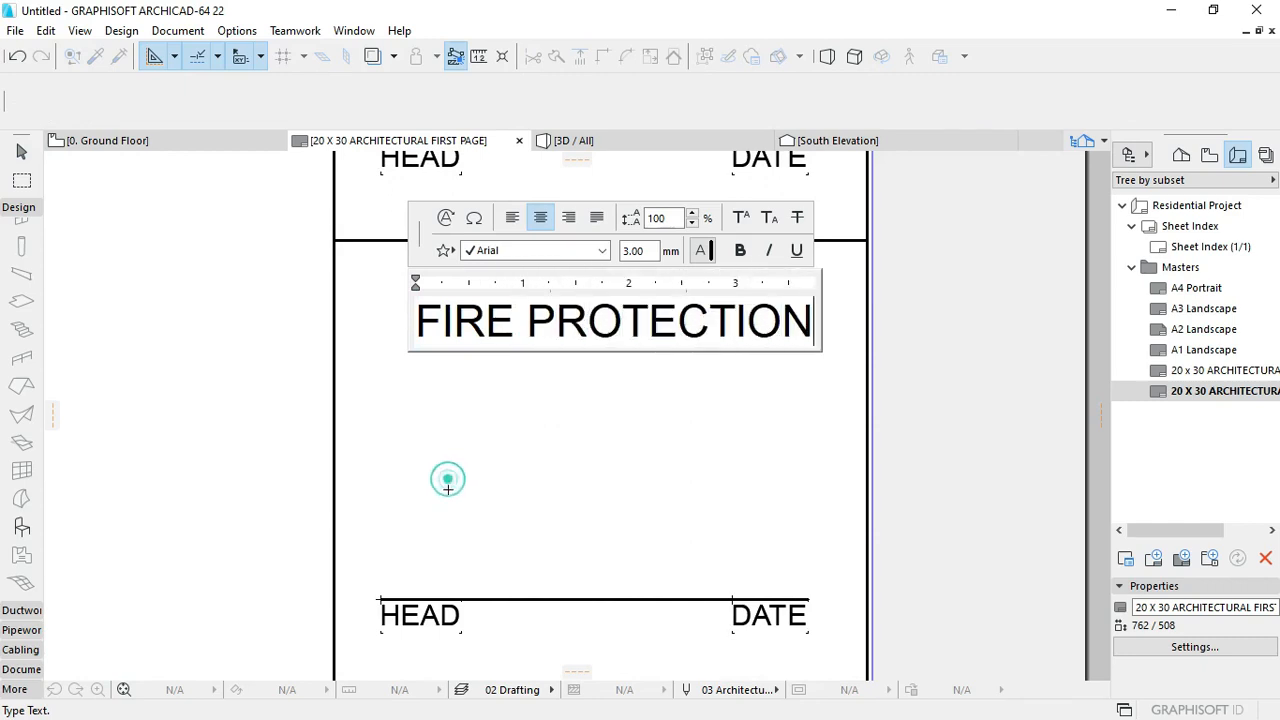
pyautogui.click(447, 481)
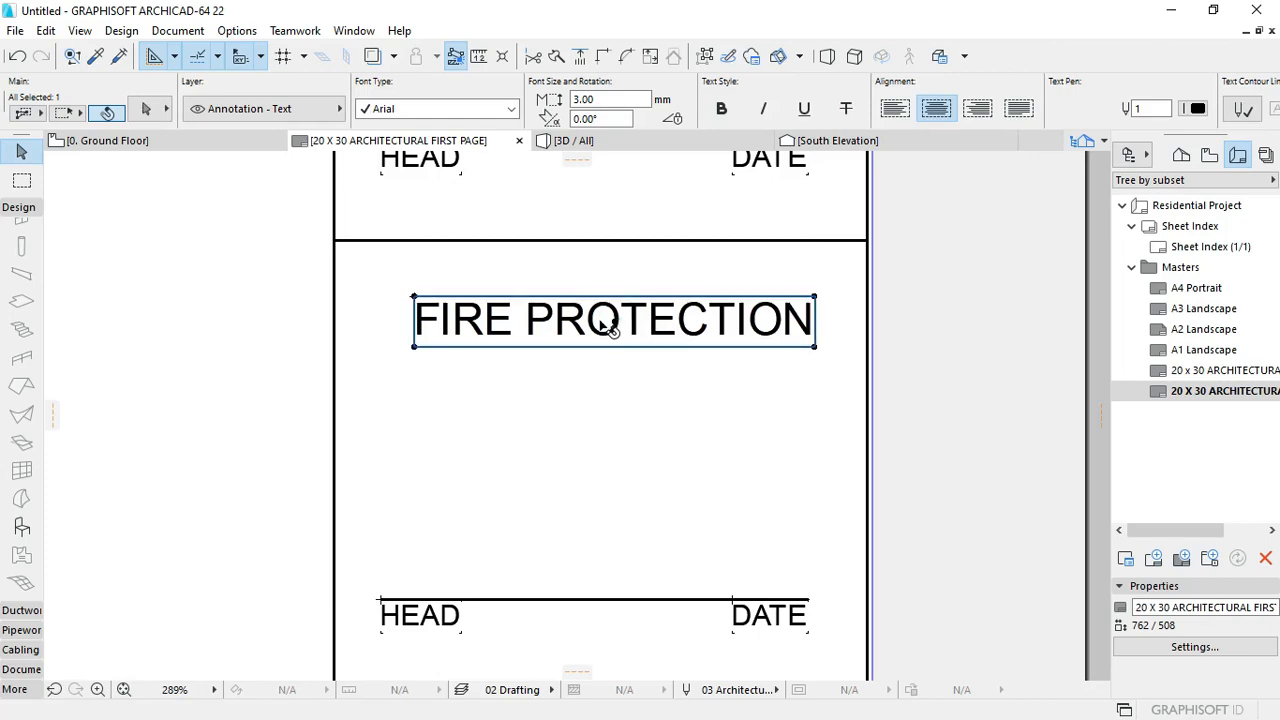
pyautogui.click(608, 323)
pyautogui.press('Escape')
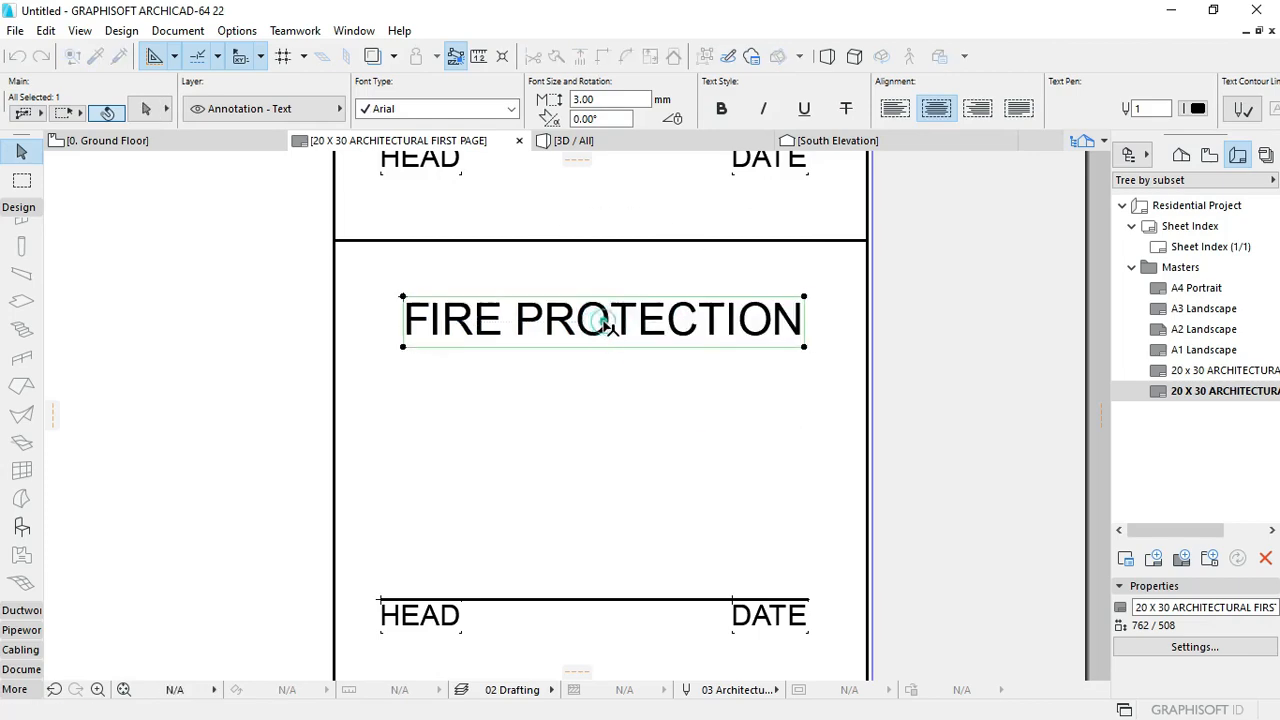
pyautogui.press('Escape')
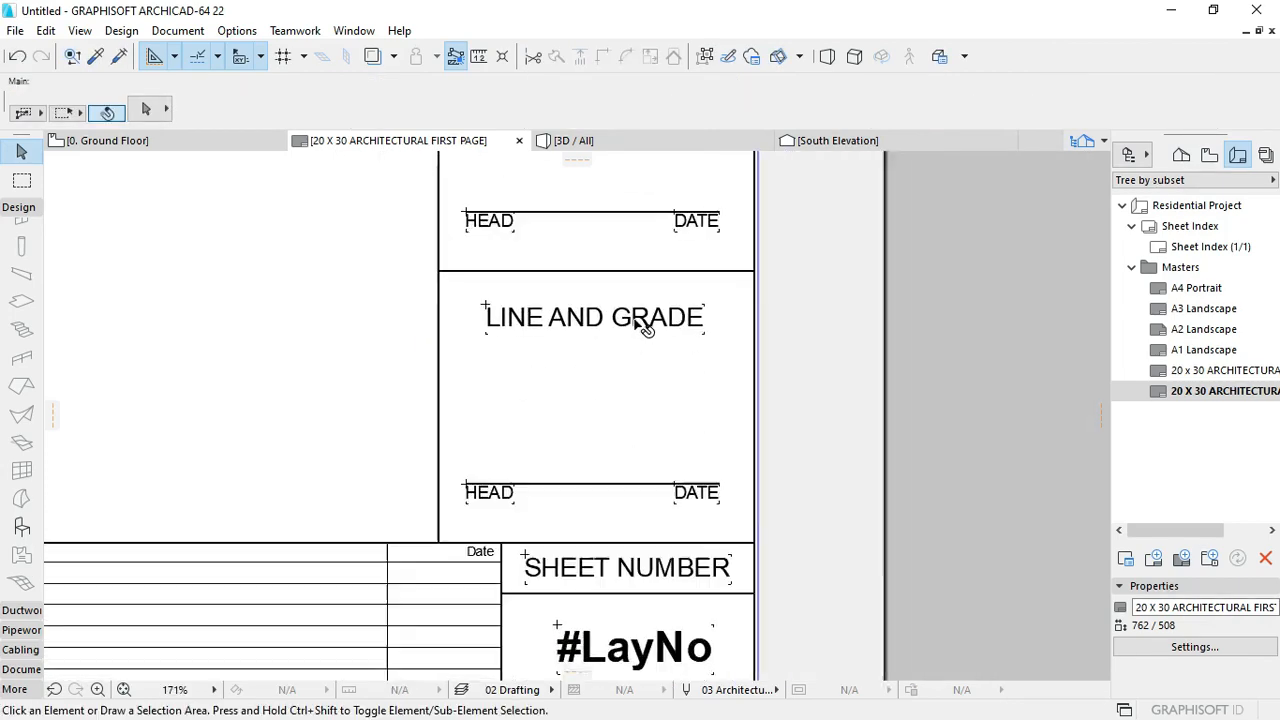
# Step: Replace the LINE AND GRADE title in the box below FIRE PROTECTION with ELECTRONICS and centre it across the box
pyautogui.scroll(2, 645, 330)
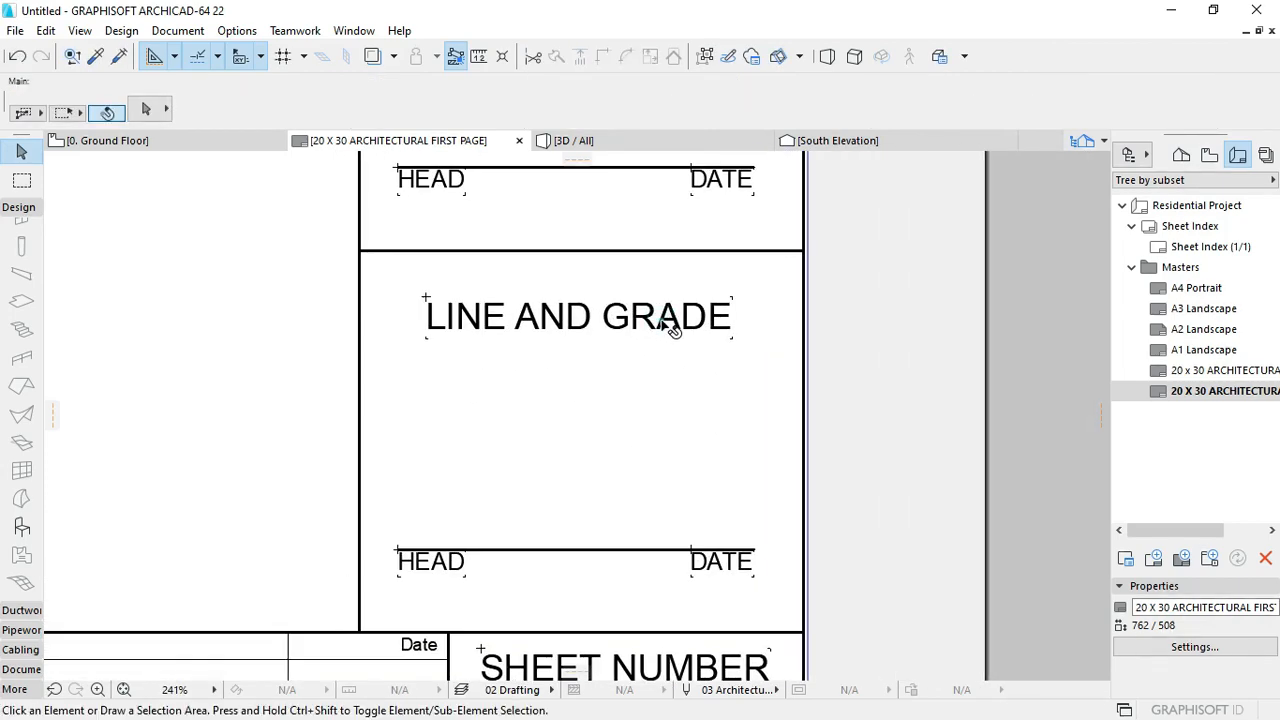
pyautogui.doubleClick(662, 318)
pyautogui.doubleClick(662, 318)
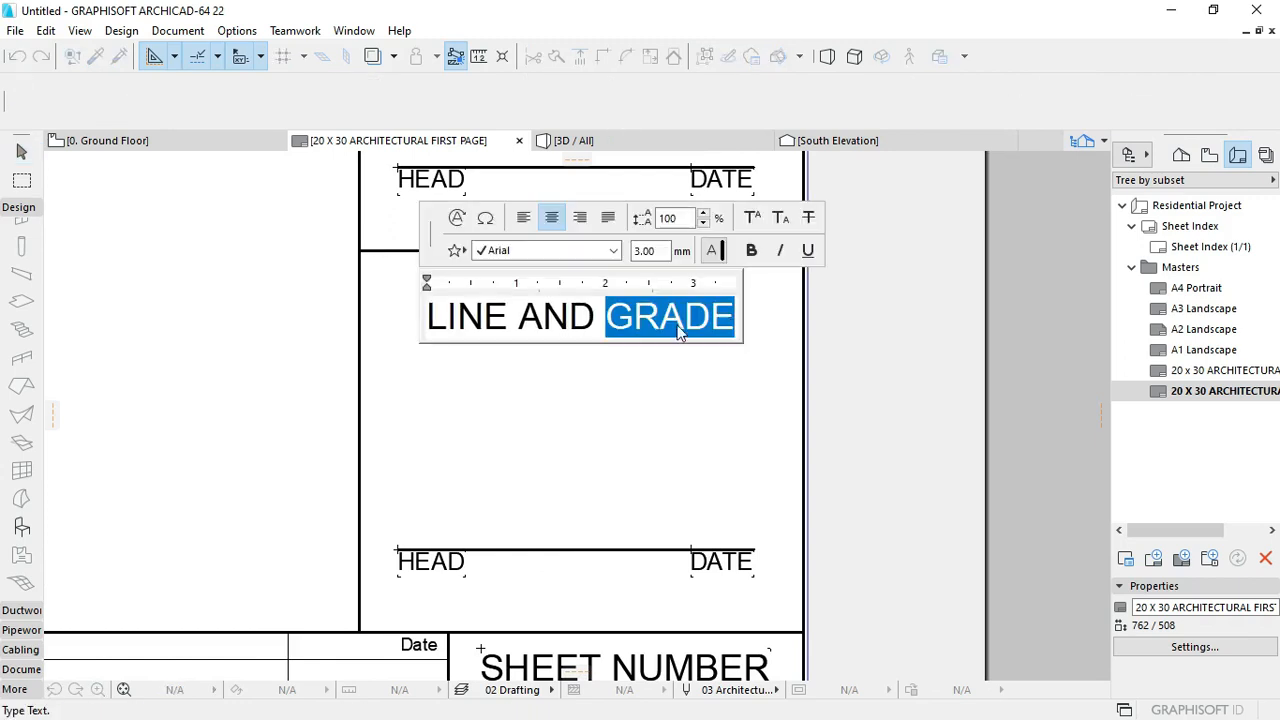
pyautogui.press('BackSpace')
pyautogui.press('BackSpace')
pyautogui.press('BackSpace')
pyautogui.press('BackSpace')
pyautogui.press('BackSpace')
pyautogui.press('BackSpace')
pyautogui.press('BackSpace')
pyautogui.press('BackSpace')
pyautogui.press('BackSpace')
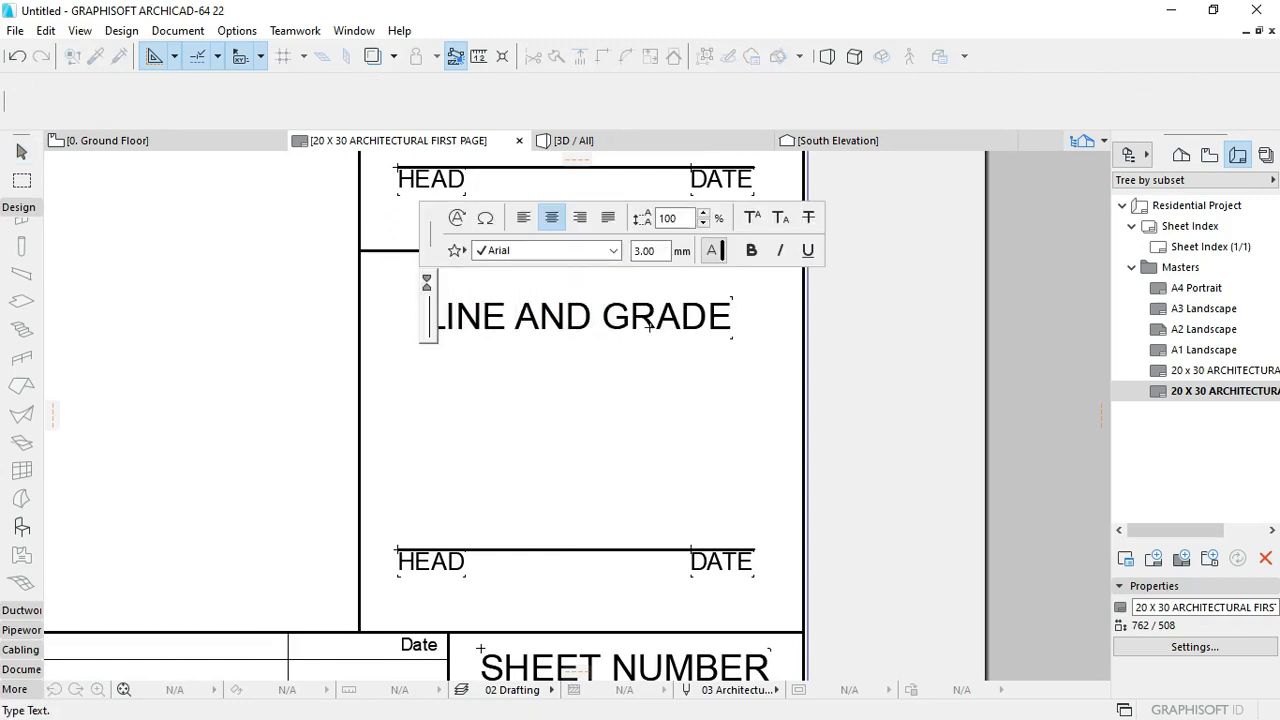
pyautogui.write('ELECTRONICS')
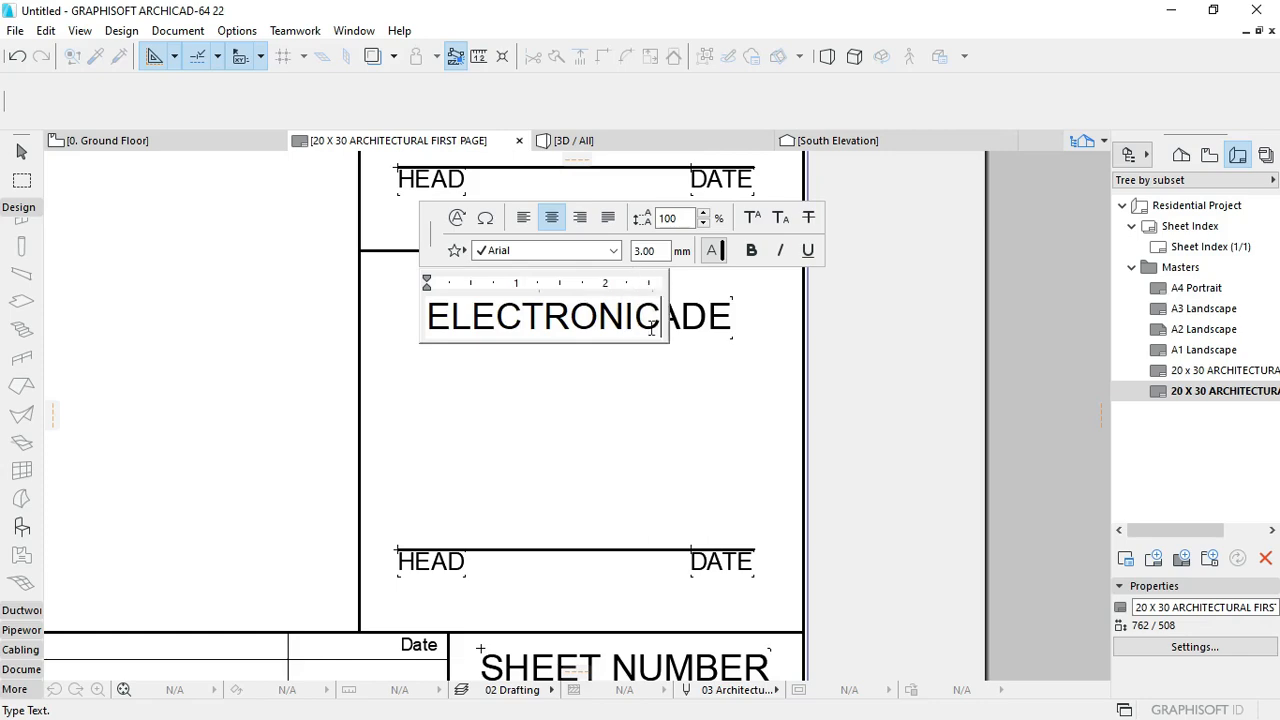
pyautogui.click(576, 315)
pyautogui.scroll(-10, 608, 388)
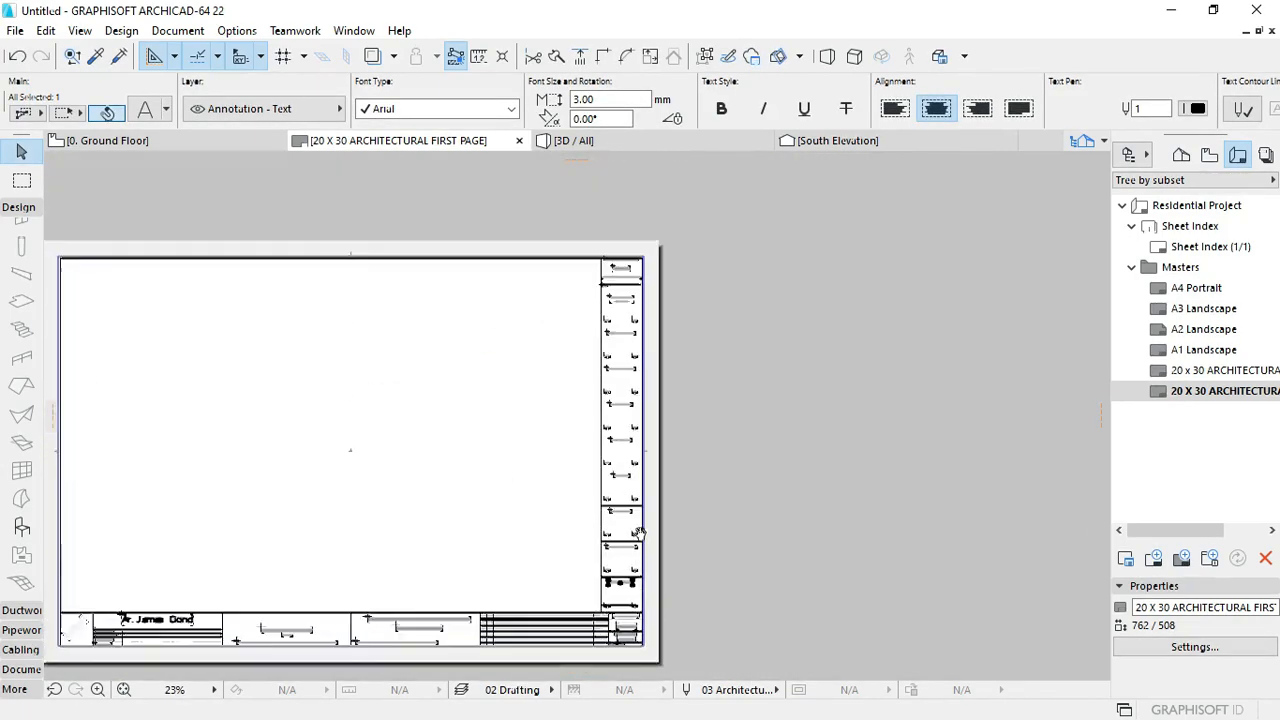
pyautogui.click(765, 340)
# Step: Compare the 20 x 30 ARCHITECTURAL master layout with the 20 X 30 ARCHITECTURAL FIRST PAGE master
pyautogui.scroll(3, 615, 240)
pyautogui.scroll(-5, 683, 263)
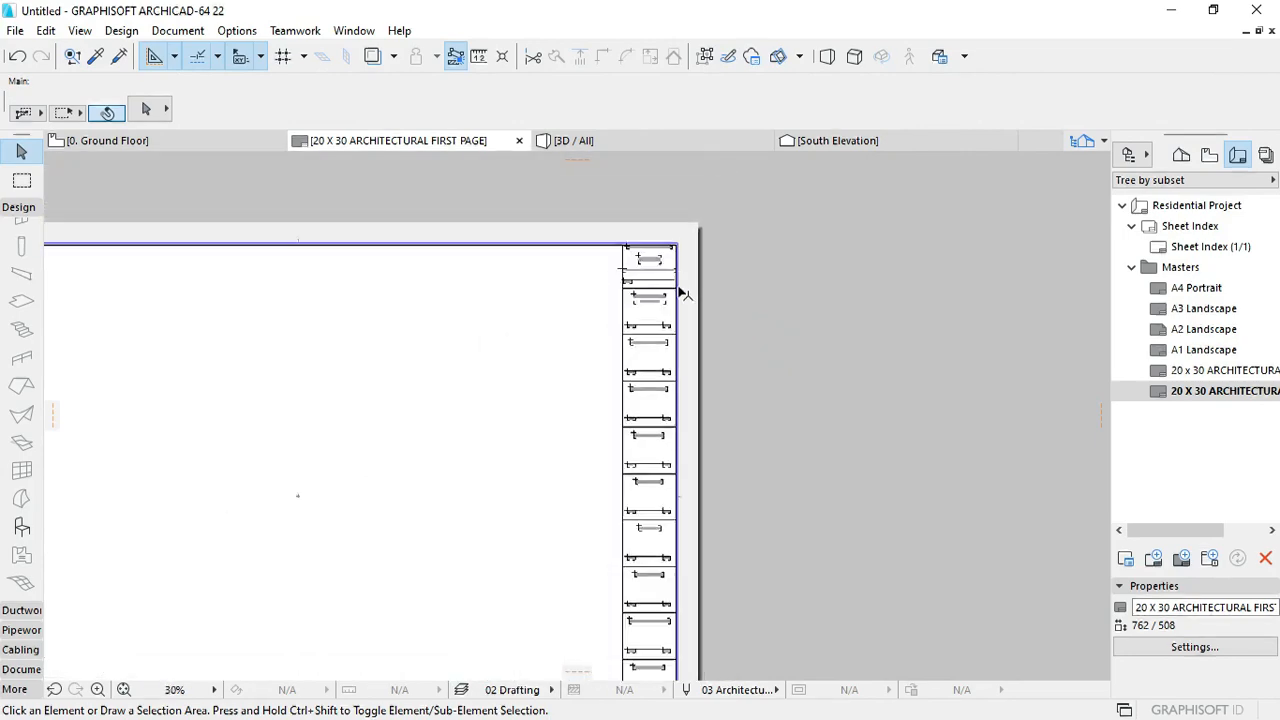
pyautogui.scroll(5, 735, 390)
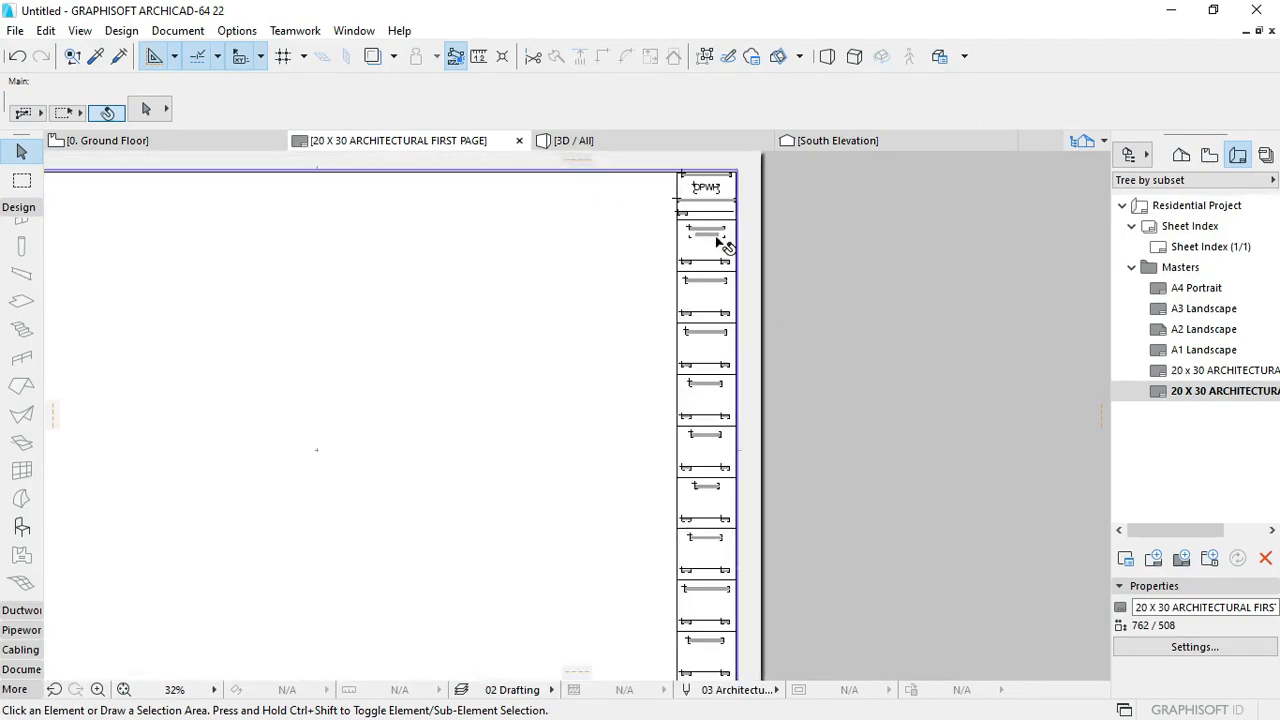
pyautogui.scroll(-2, 594, 374)
pyautogui.doubleClick(1222, 371)
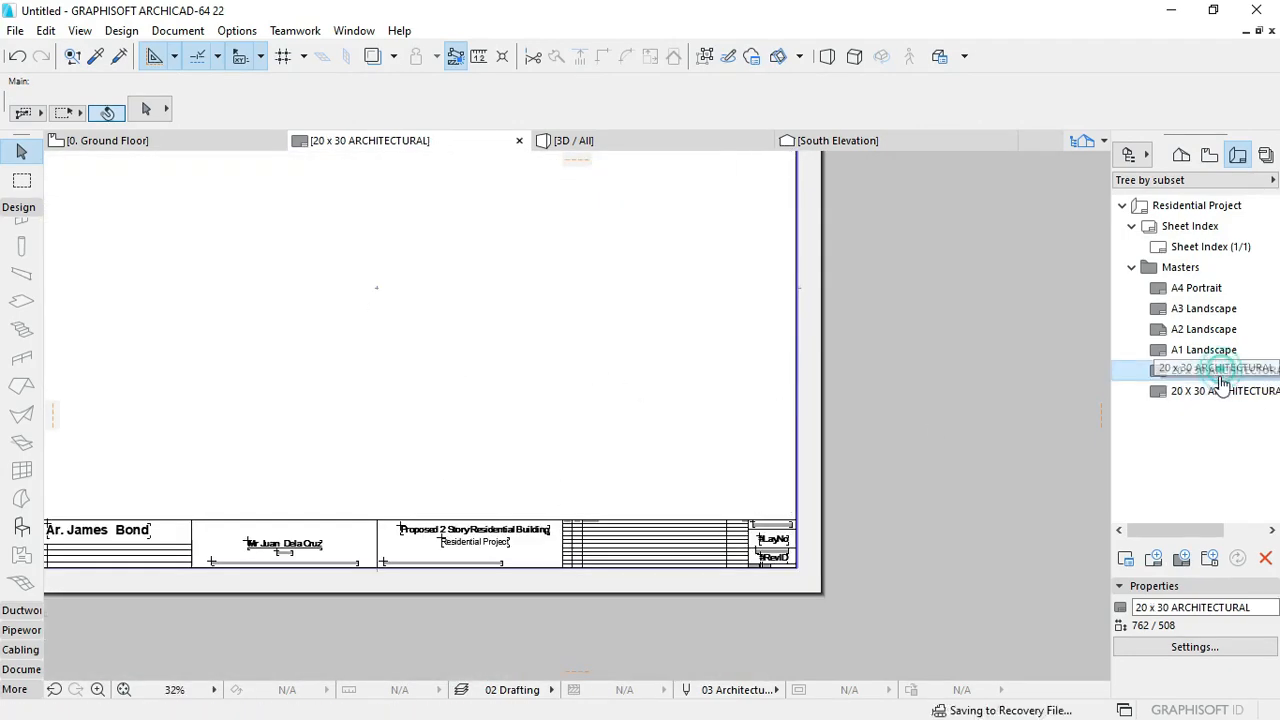
pyautogui.doubleClick(1216, 391)
pyautogui.scroll(-4, 656, 383)
pyautogui.moveTo(711, 354); pyautogui.dragTo(703, 438, button='middle')
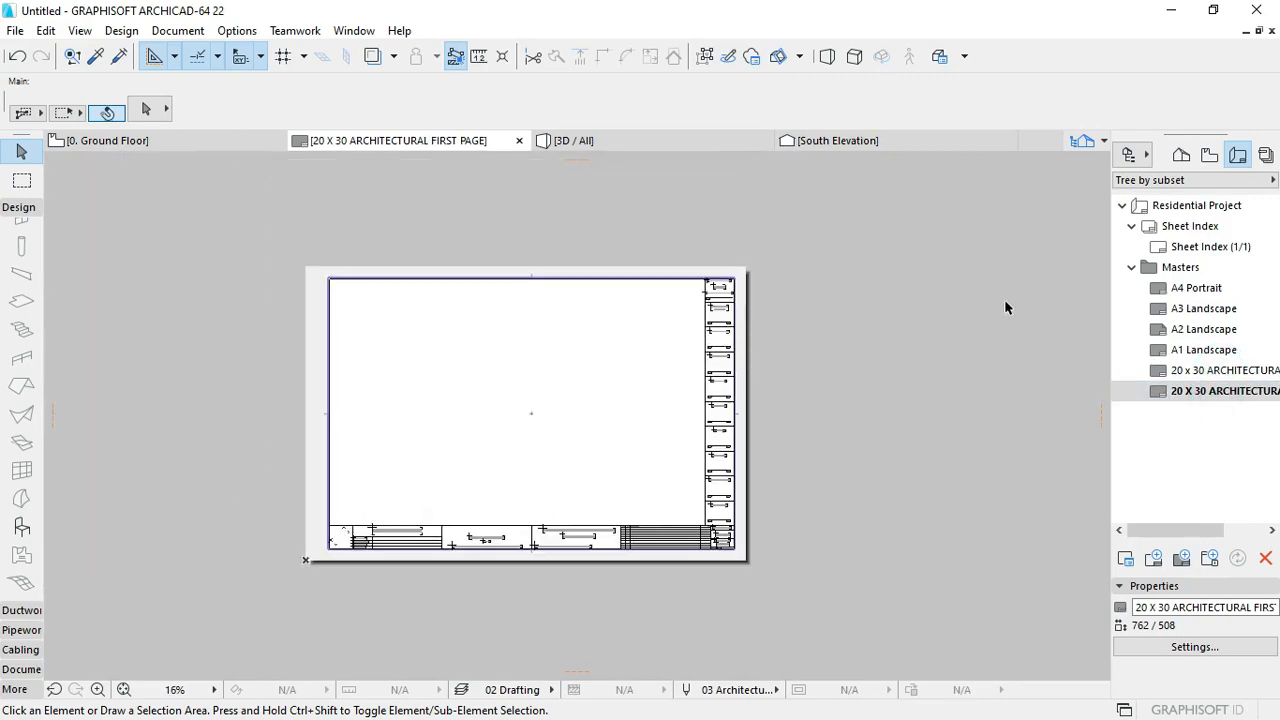
pyautogui.scroll(2, 1005, 302)
pyautogui.scroll(-3, 1100, 295)
pyautogui.moveTo(600, 420); pyautogui.dragTo(697, 362, button='middle')
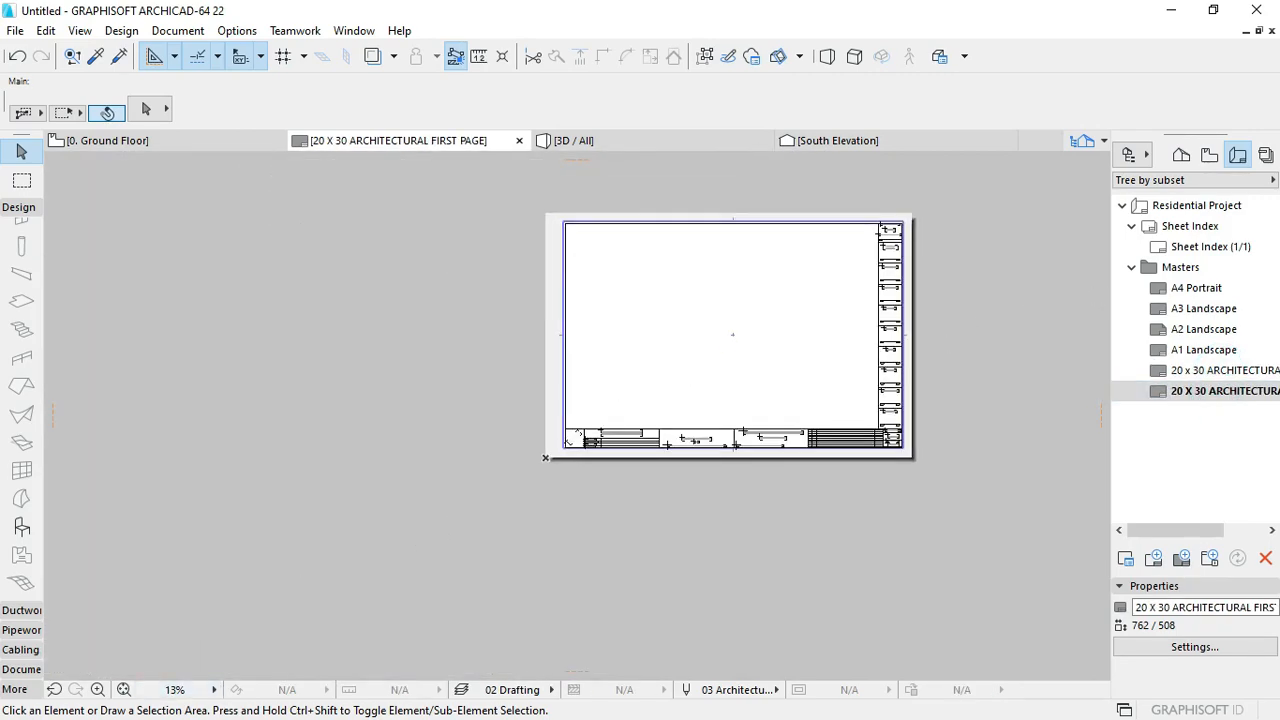
# Step: Open the Sheet Index layout
pyautogui.click(1190, 252)
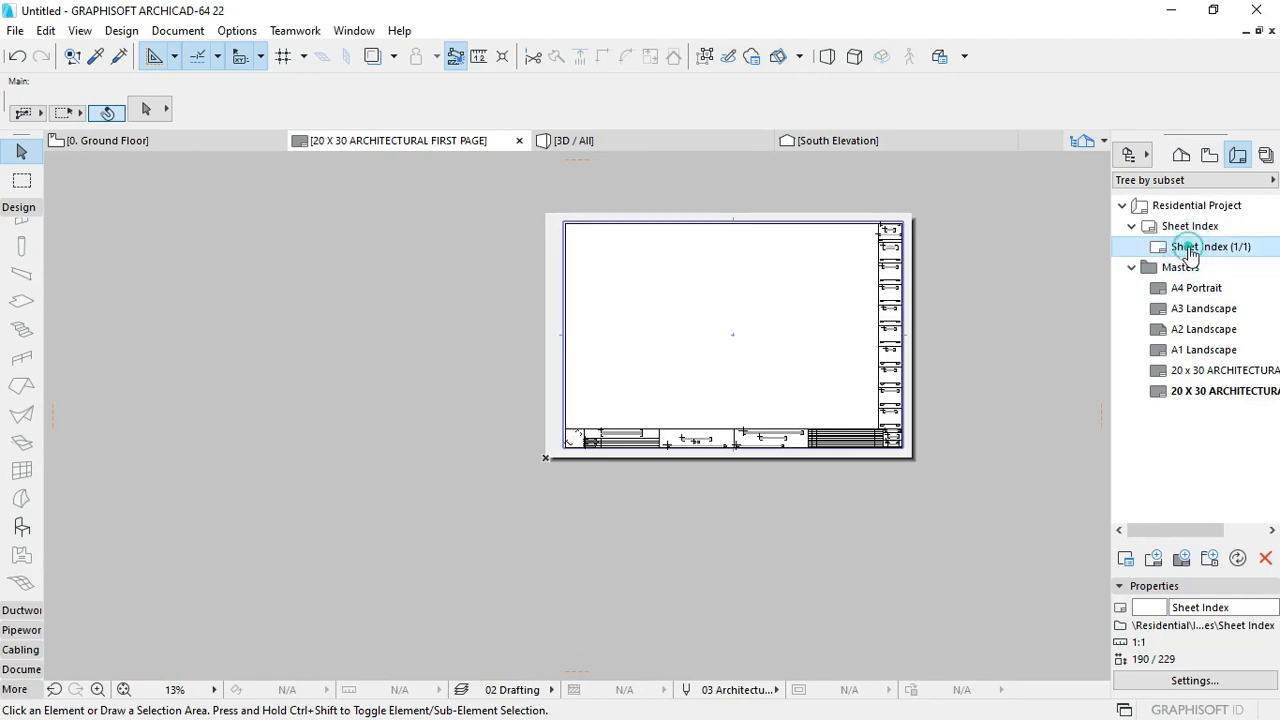
pyautogui.doubleClick(1188, 248)
pyautogui.click(595, 472)
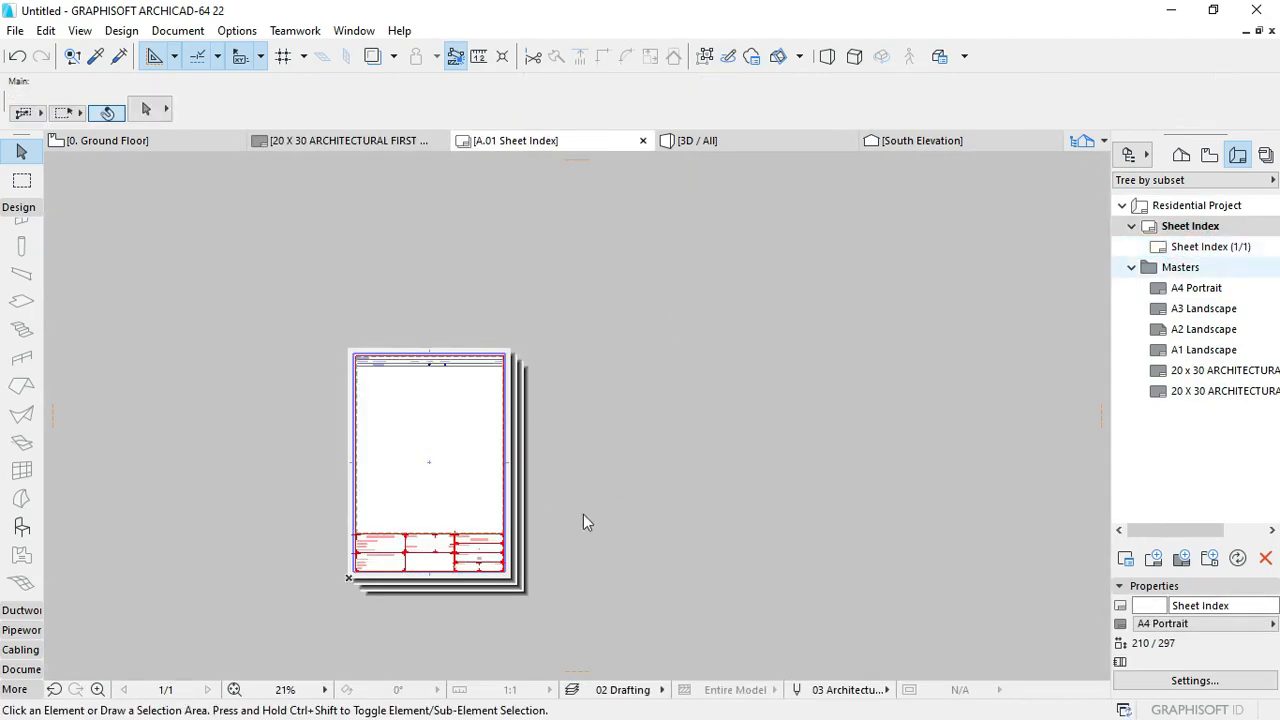
pyautogui.moveTo(583, 514); pyautogui.dragTo(689, 458, button='middle')
pyautogui.scroll(3, 610, 442)
# Step: Assign the 20 x 30 ARCHITECTURAL master layout to the Sheet Index layout
pyautogui.click(1190, 248)
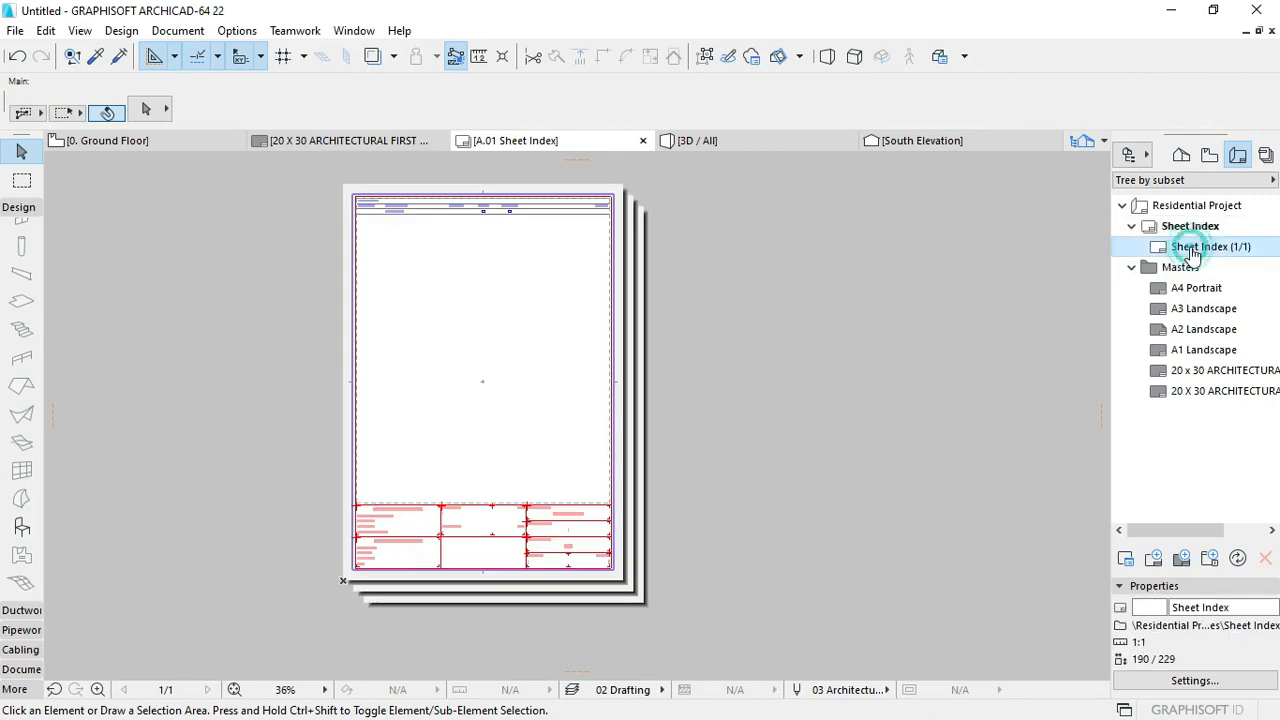
pyautogui.rightClick(1188, 250)
pyautogui.click(1134, 229)
pyautogui.click(1131, 227)
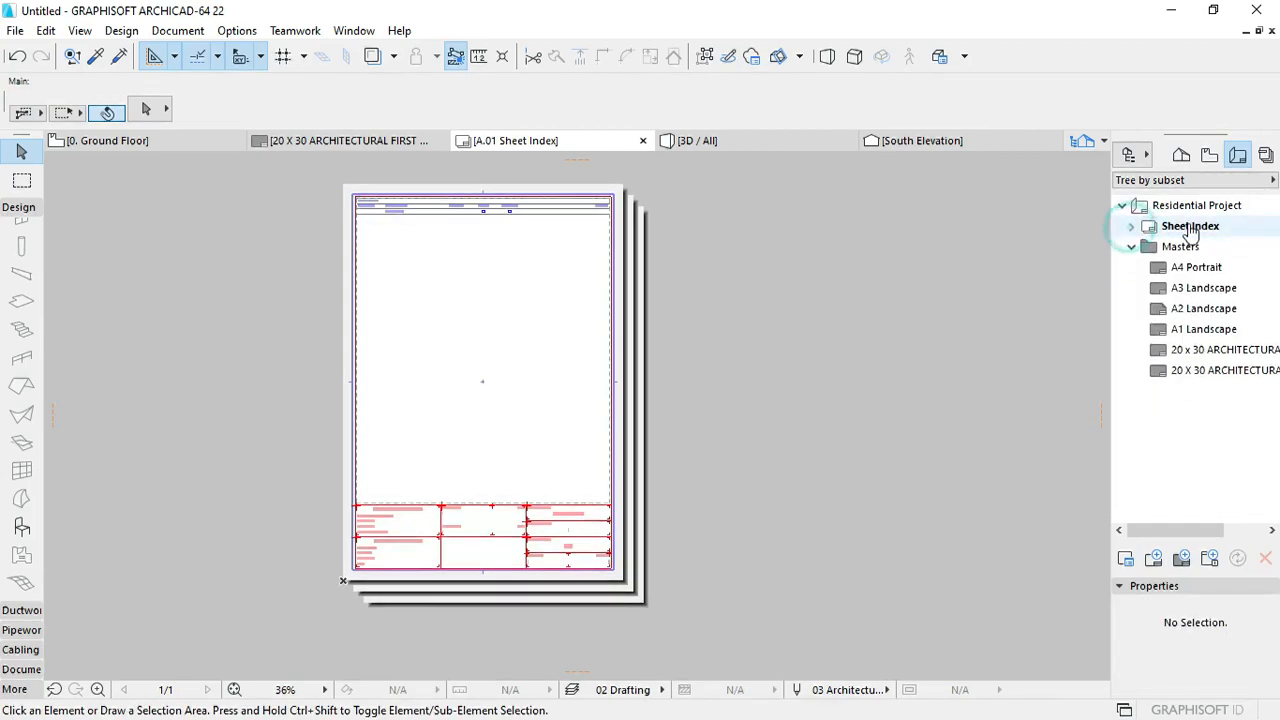
pyautogui.rightClick(1188, 226)
pyautogui.click(1168, 417)
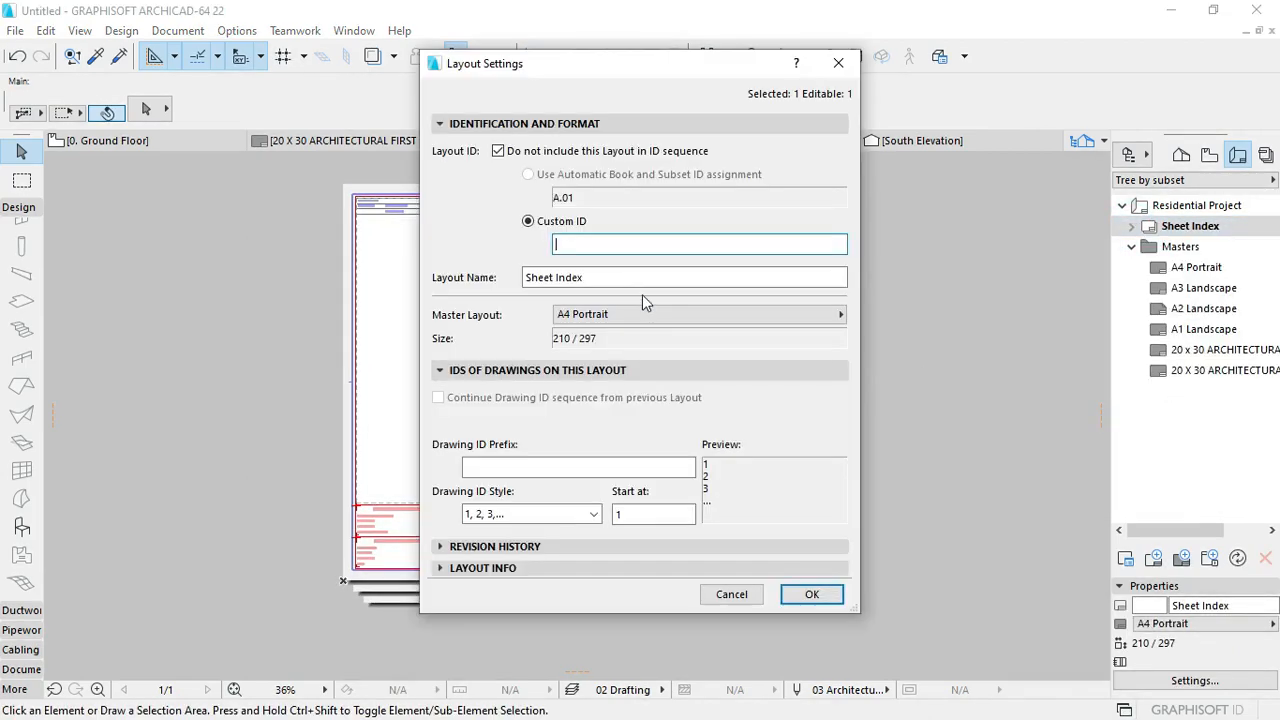
pyautogui.click(575, 316)
pyautogui.click(901, 316)
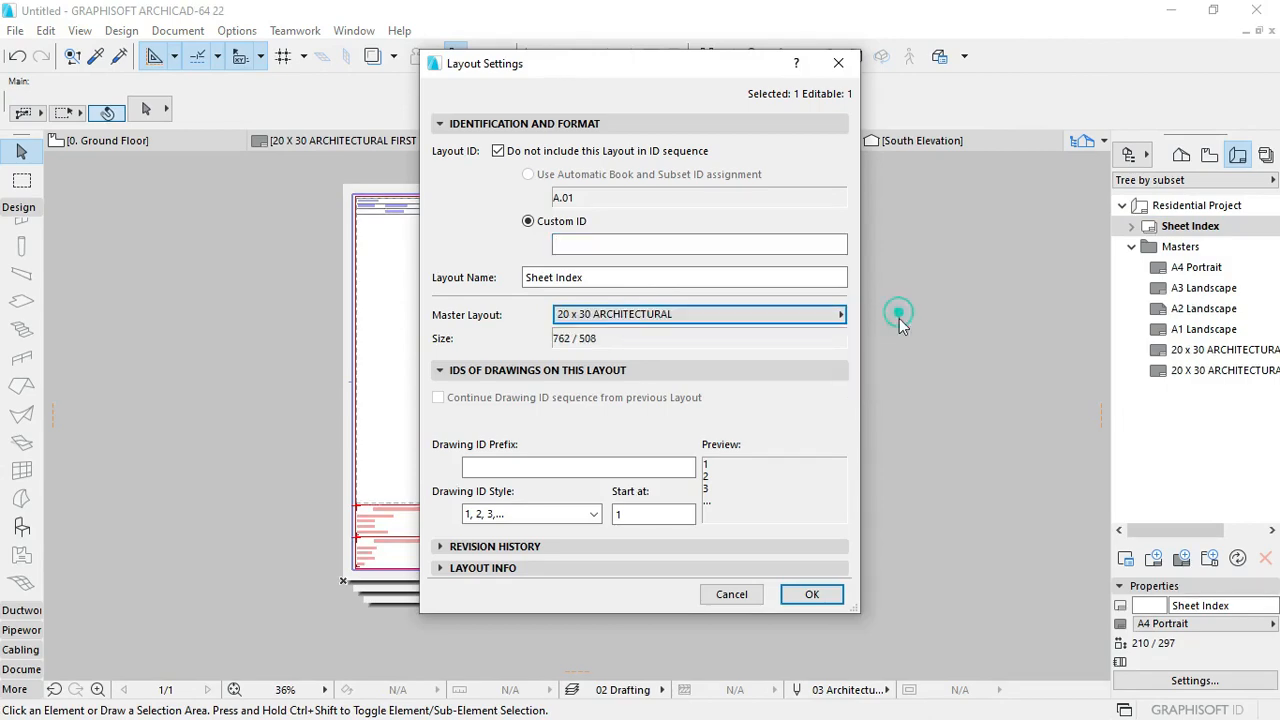
pyautogui.click(812, 595)
pyautogui.scroll(-5, 478, 427)
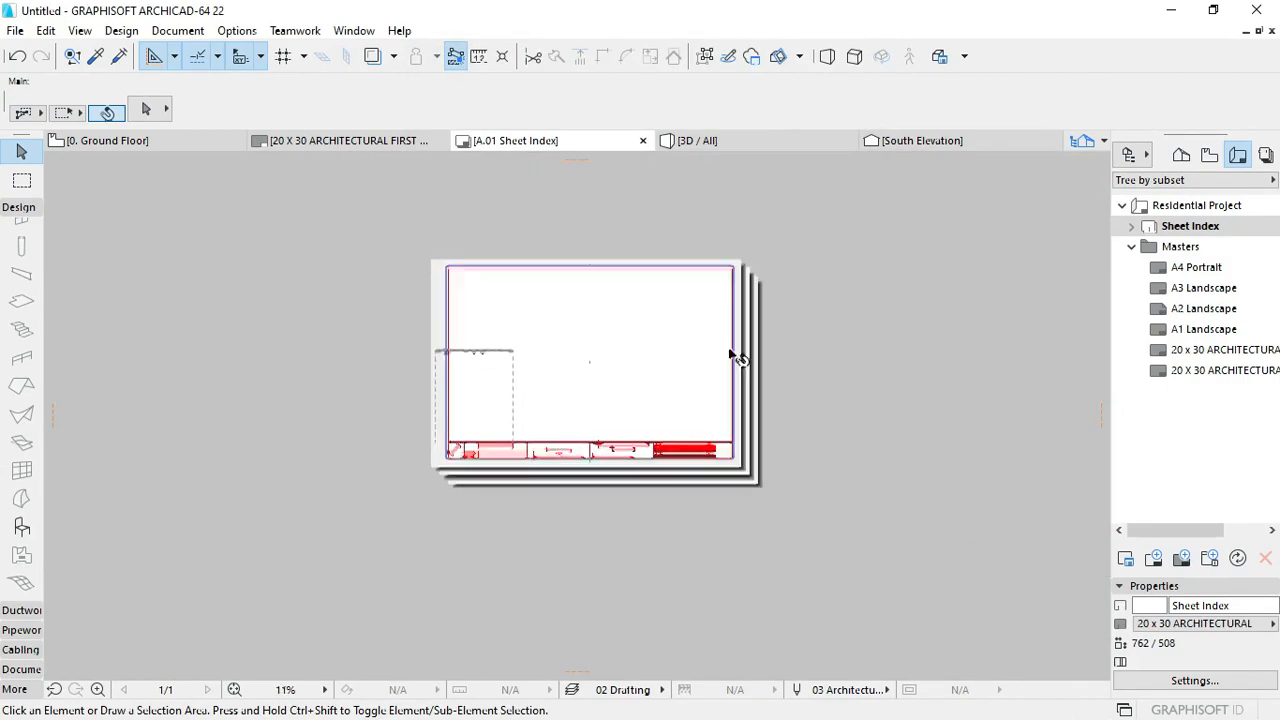
pyautogui.scroll(3, 749, 334)
# Step: Delete the Sheet Index drawing placed on the Sheet Index layout
pyautogui.click(1131, 226)
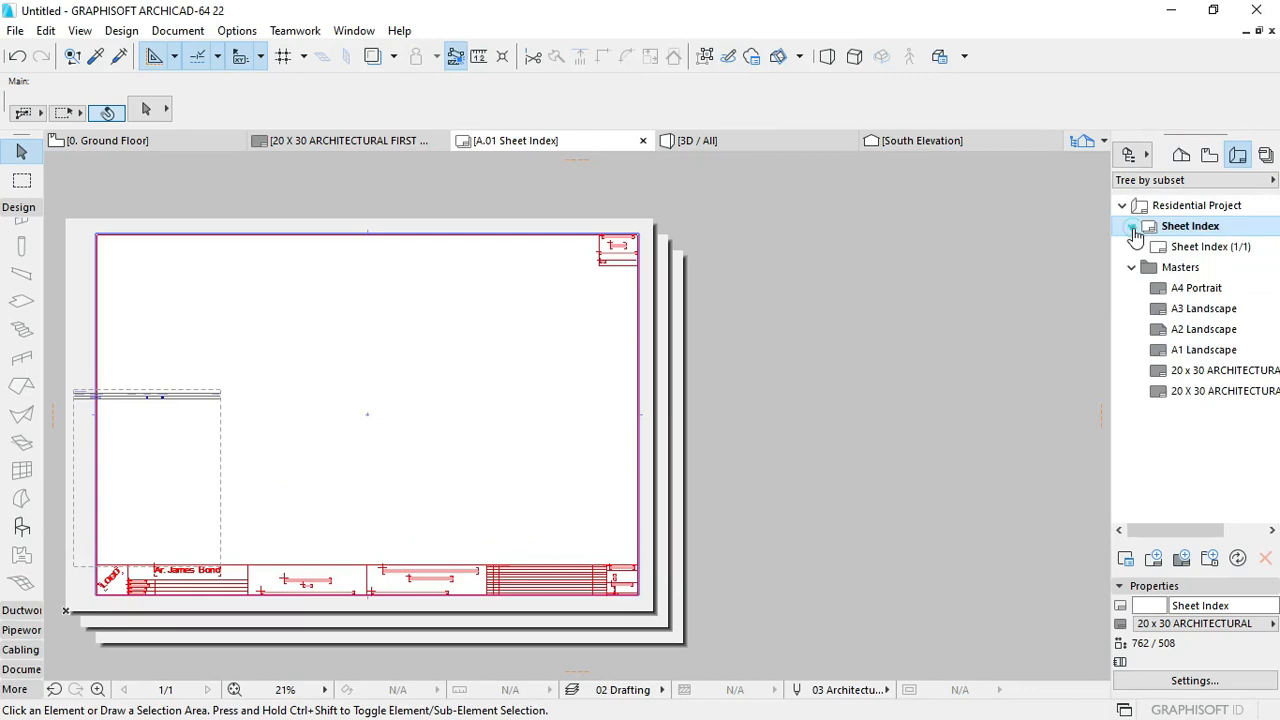
pyautogui.click(1190, 250)
pyautogui.click(1267, 558)
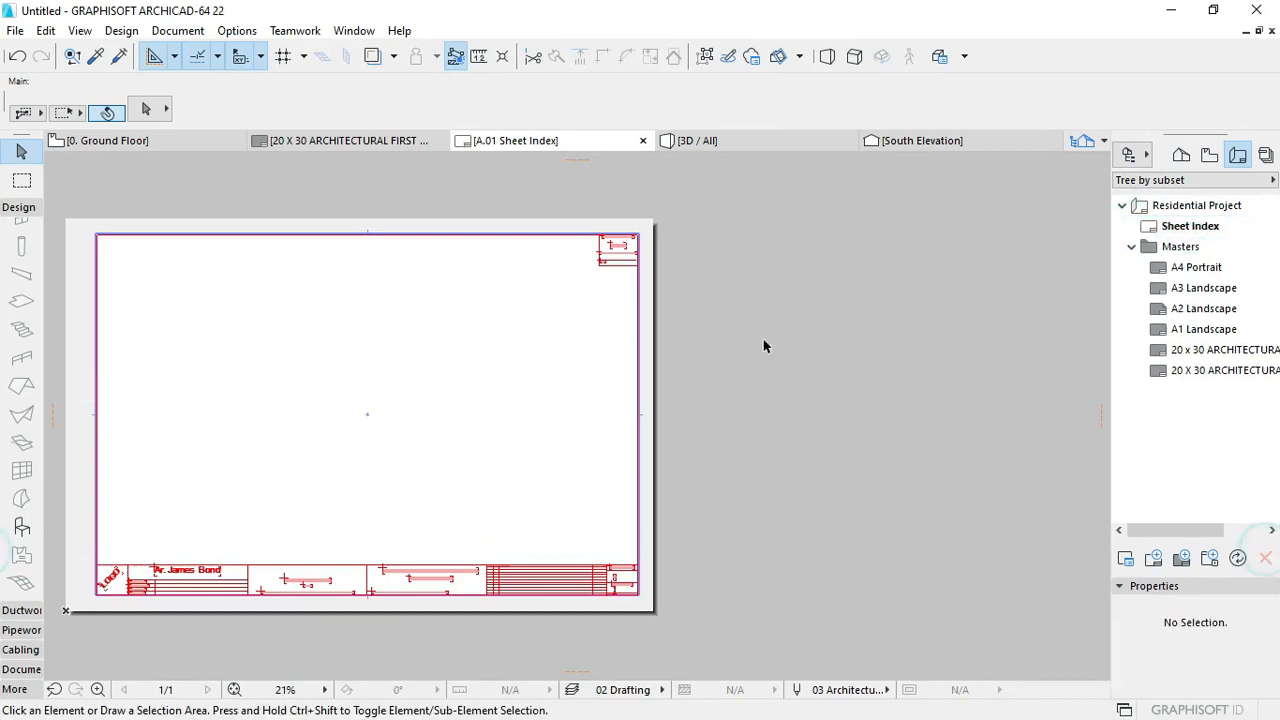
# Step: Examine the sheet's title block, from the sheet and revision number cells across to the logo, and the DPWH box
pyautogui.click(1195, 228)
pyautogui.scroll(6, 606, 590)
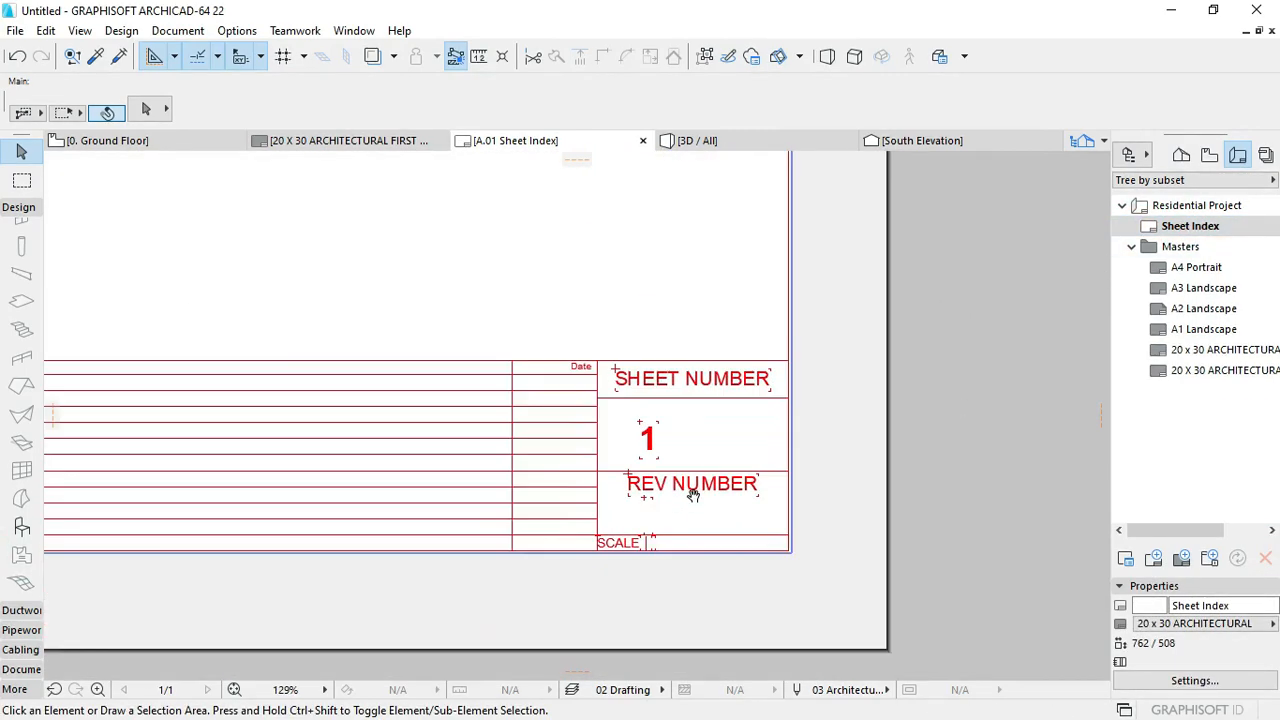
pyautogui.scroll(3, 693, 495)
pyautogui.scroll(-4, 663, 440)
pyautogui.scroll(2, 727, 478)
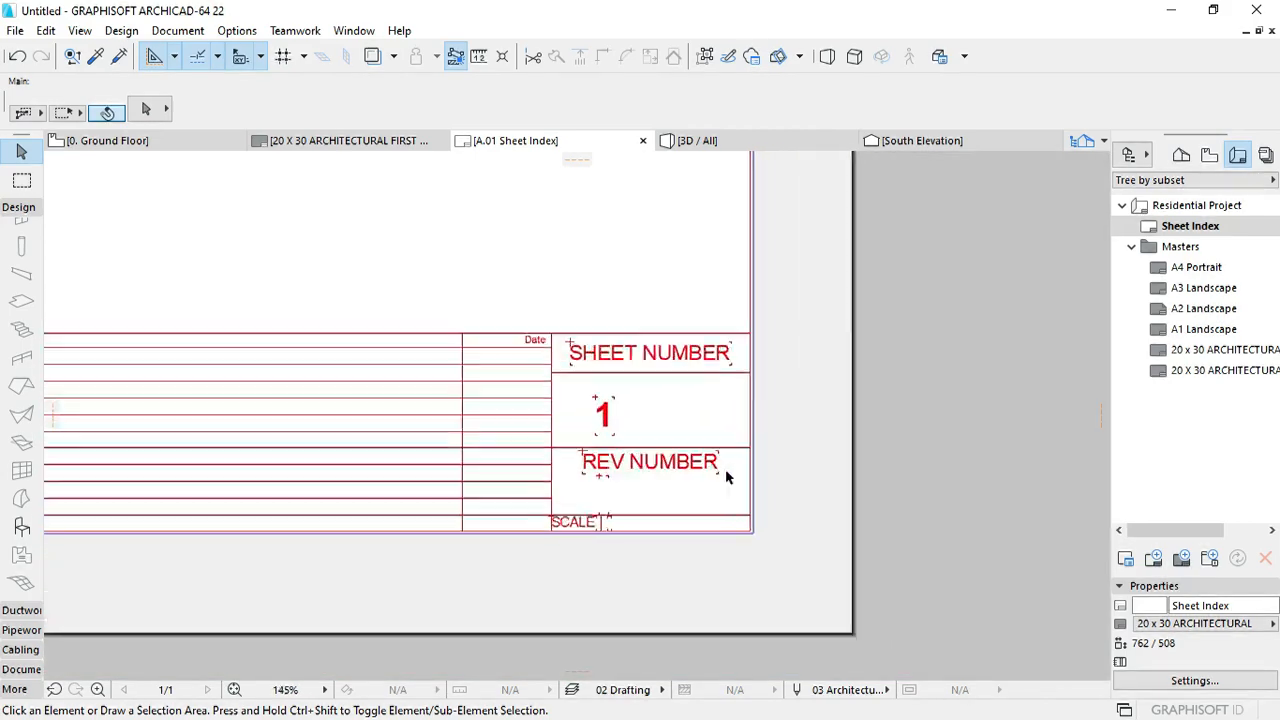
pyautogui.scroll(2, 727, 478)
pyautogui.scroll(-5, 660, 462)
pyautogui.scroll(4, 434, 389)
pyautogui.scroll(-5, 469, 371)
pyautogui.moveTo(335, 398); pyautogui.dragTo(829, 412, button='middle')
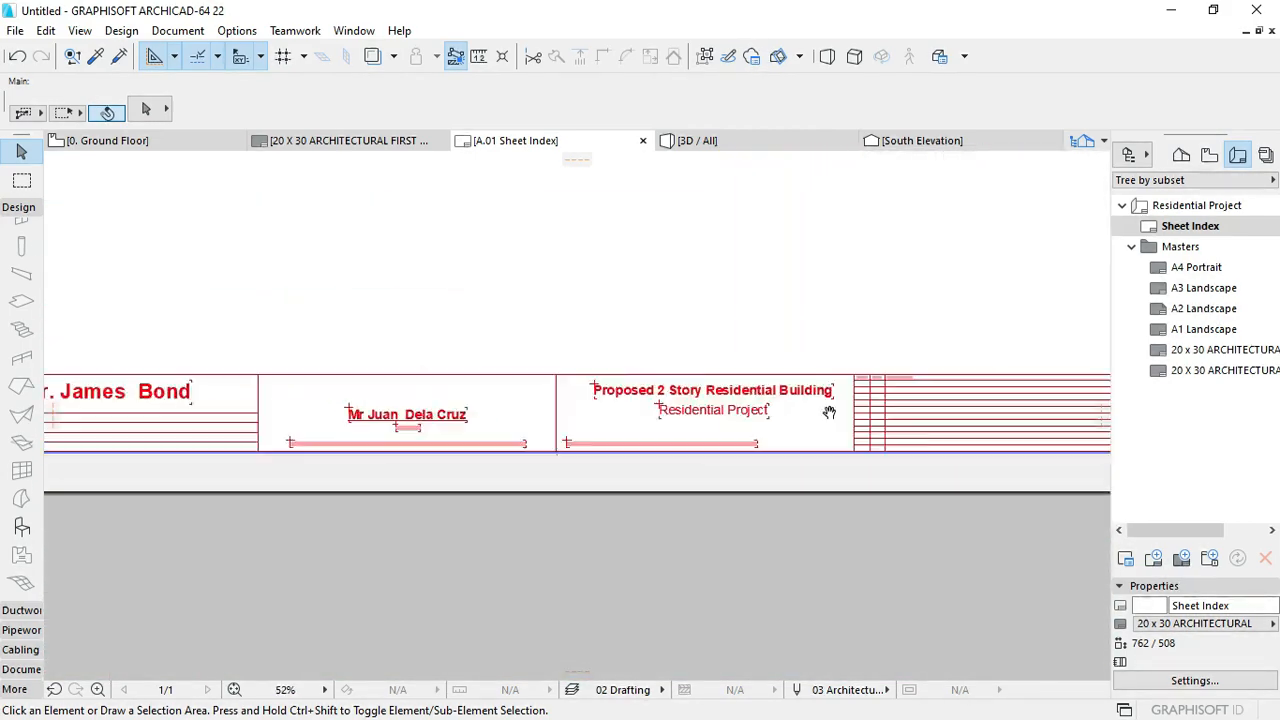
pyautogui.scroll(3, 771, 414)
pyautogui.scroll(-3, 777, 420)
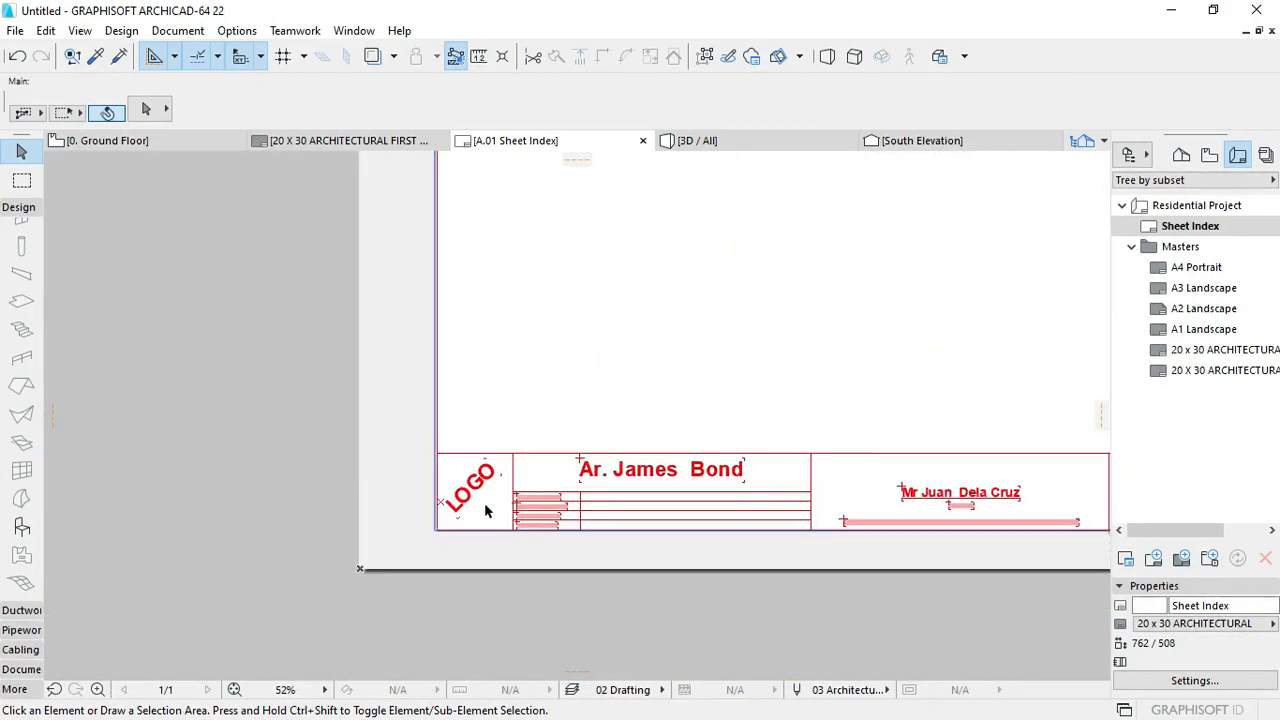
pyautogui.scroll(3, 486, 508)
pyautogui.scroll(-3, 460, 487)
pyautogui.scroll(-2, 525, 442)
pyautogui.moveTo(855, 325); pyautogui.dragTo(540, 476, button='middle')
pyautogui.scroll(1, 728, 324)
pyautogui.moveTo(728, 324); pyautogui.dragTo(681, 253, button='middle')
pyautogui.scroll(6, 692, 320)
pyautogui.scroll(3, 635, 189)
pyautogui.scroll(-3, 636, 270)
pyautogui.scroll(-1, 651, 363)
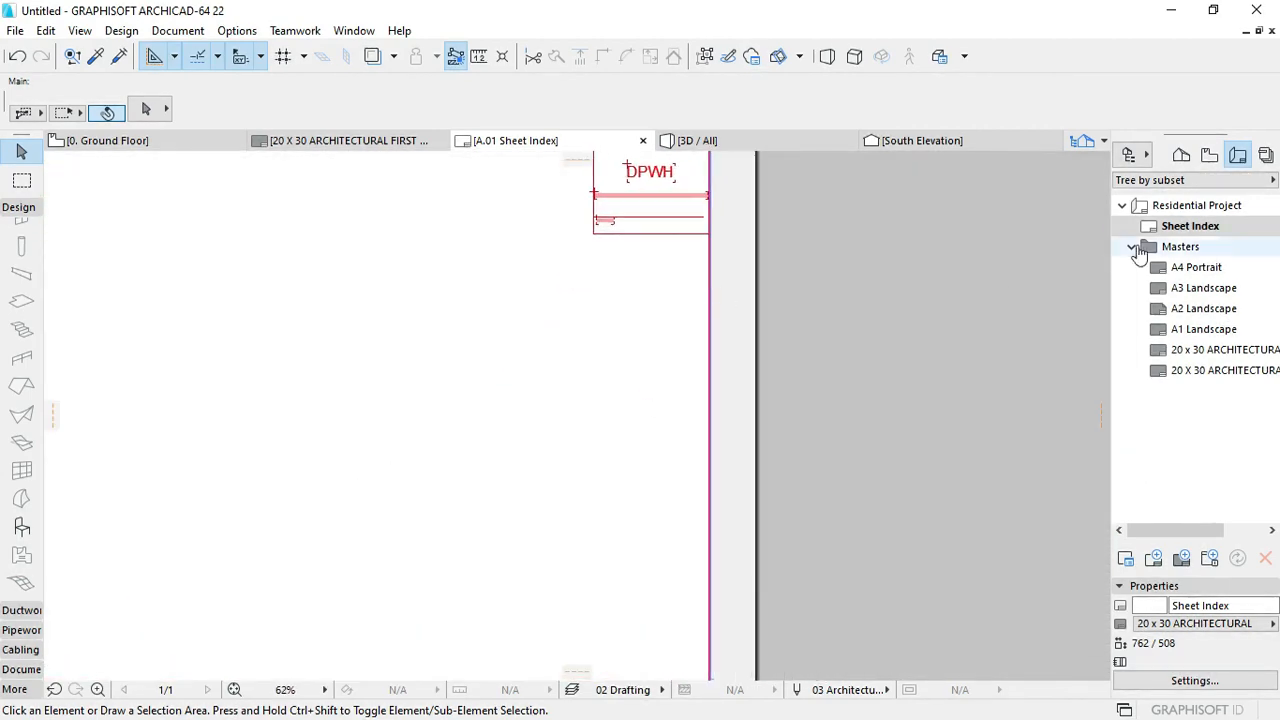
# Step: Switch the Sheet Index layout's master layout to 20 X 30 ARCHITECTURAL FIRST PAGE
pyautogui.rightClick(1180, 226)
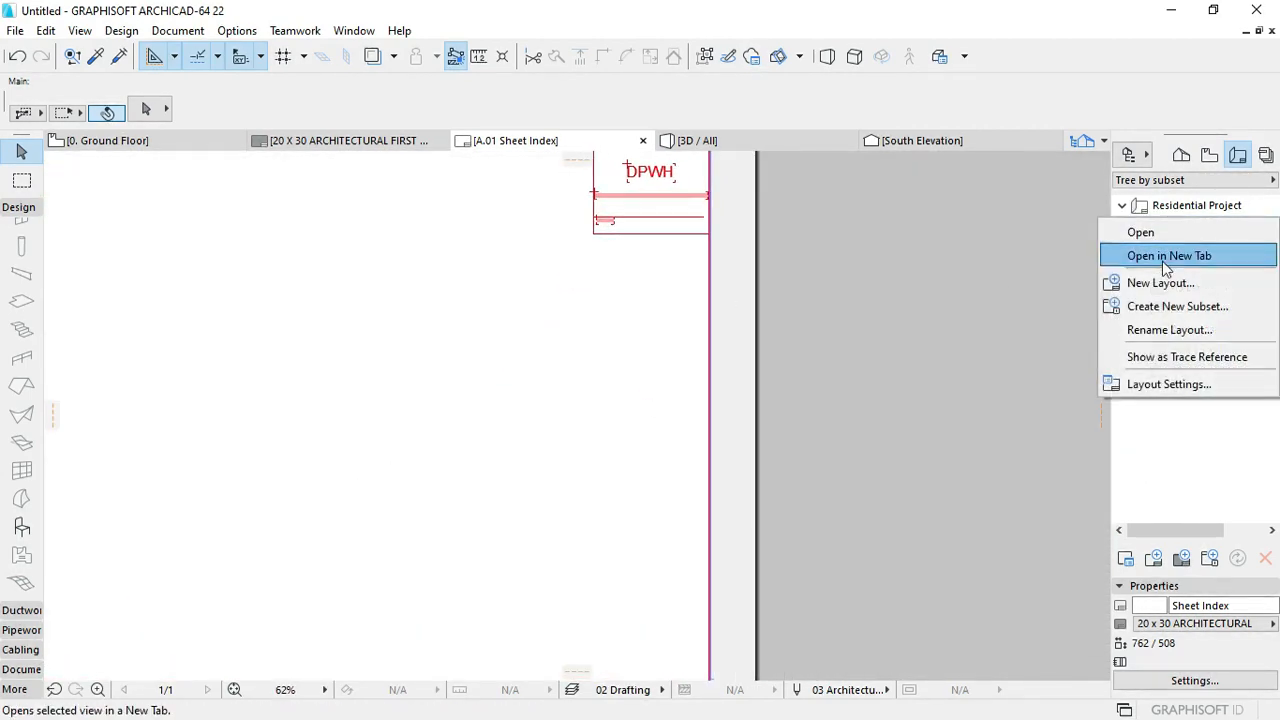
pyautogui.click(1168, 386)
pyautogui.click(682, 316)
pyautogui.click(931, 327)
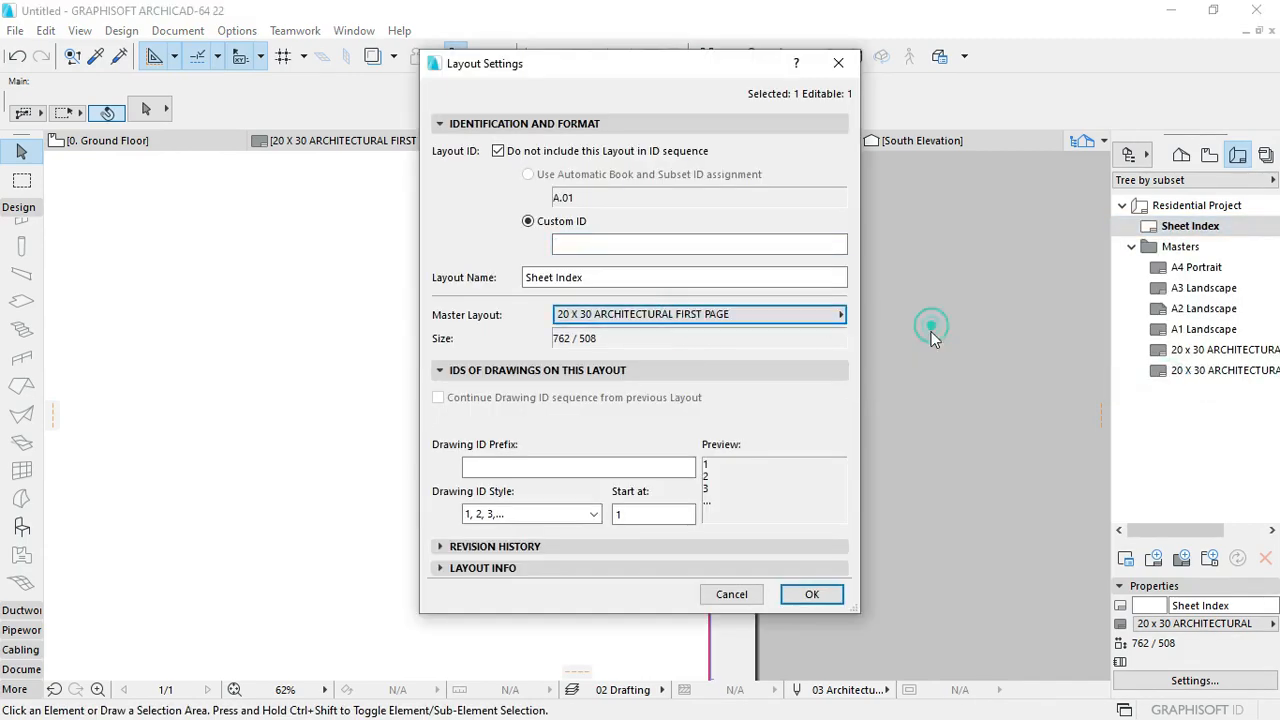
pyautogui.click(811, 594)
# Step: Inspect the column of approval boxes and the title block strip on the Sheet Index layout
pyautogui.scroll(4, 668, 240)
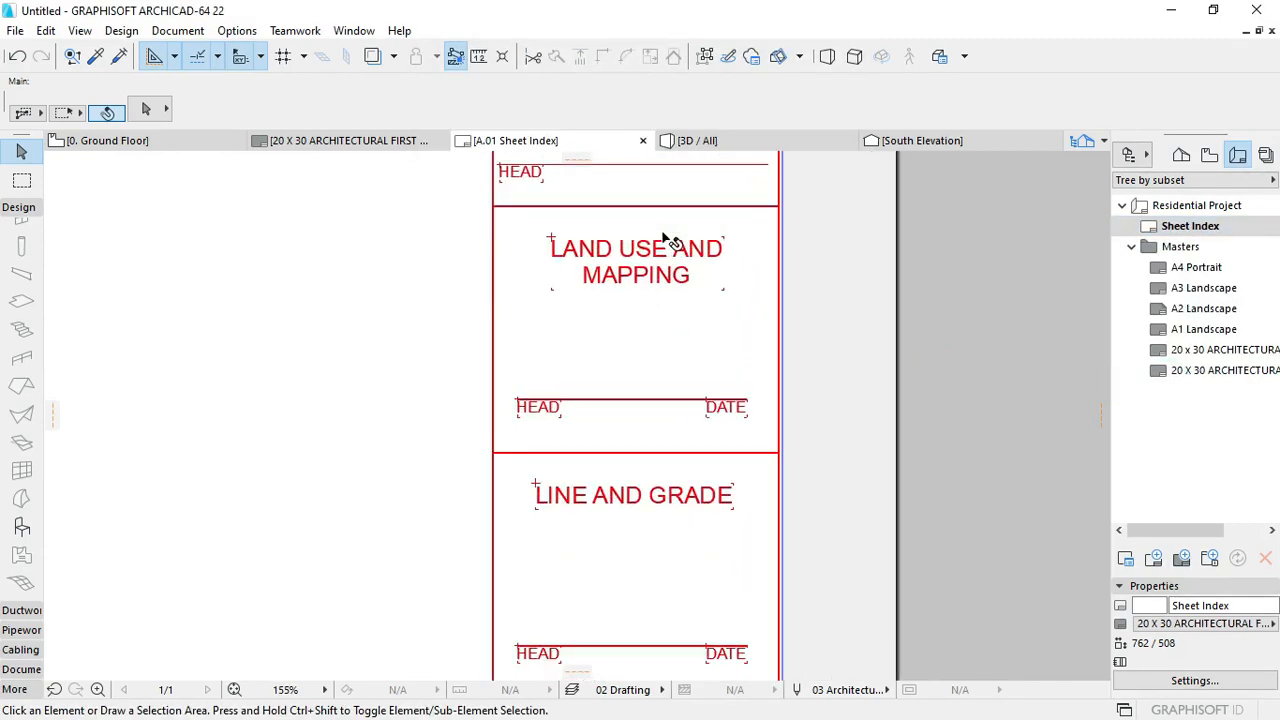
pyautogui.scroll(-6, 668, 240)
pyautogui.scroll(4, 645, 420)
pyautogui.scroll(-4, 662, 430)
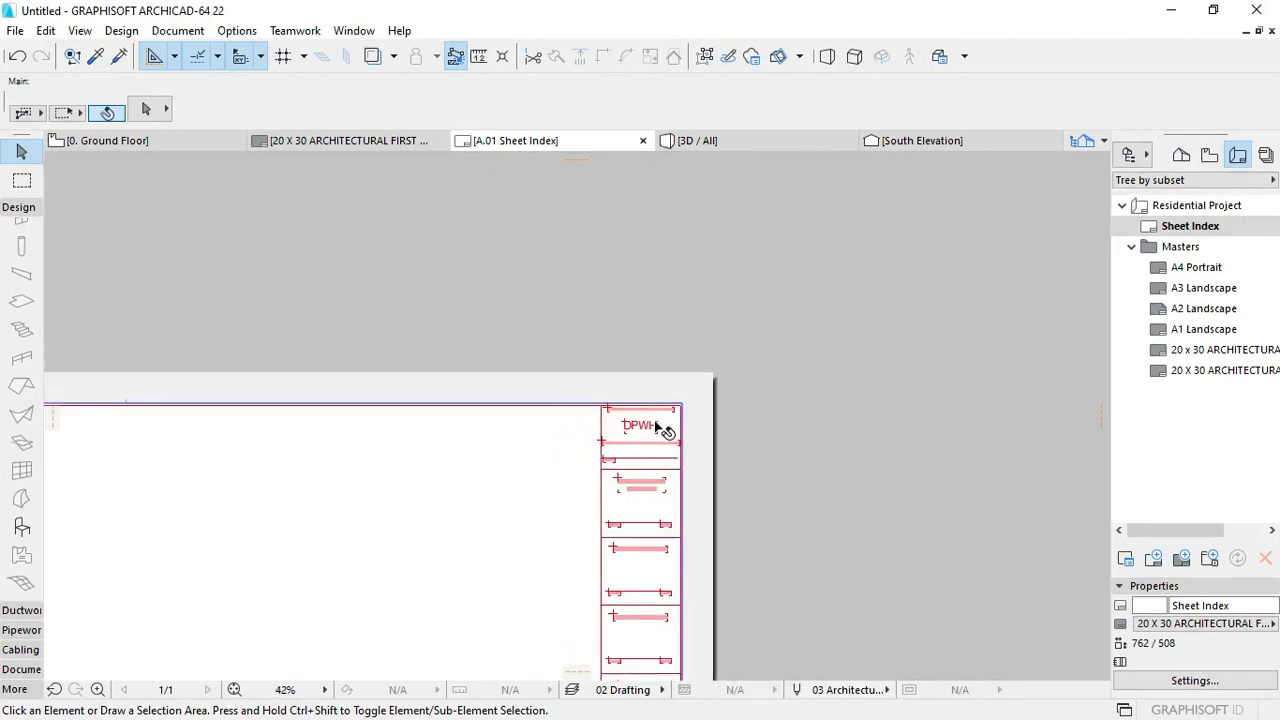
pyautogui.scroll(-3, 662, 430)
pyautogui.scroll(5, 746, 277)
pyautogui.scroll(-2, 648, 355)
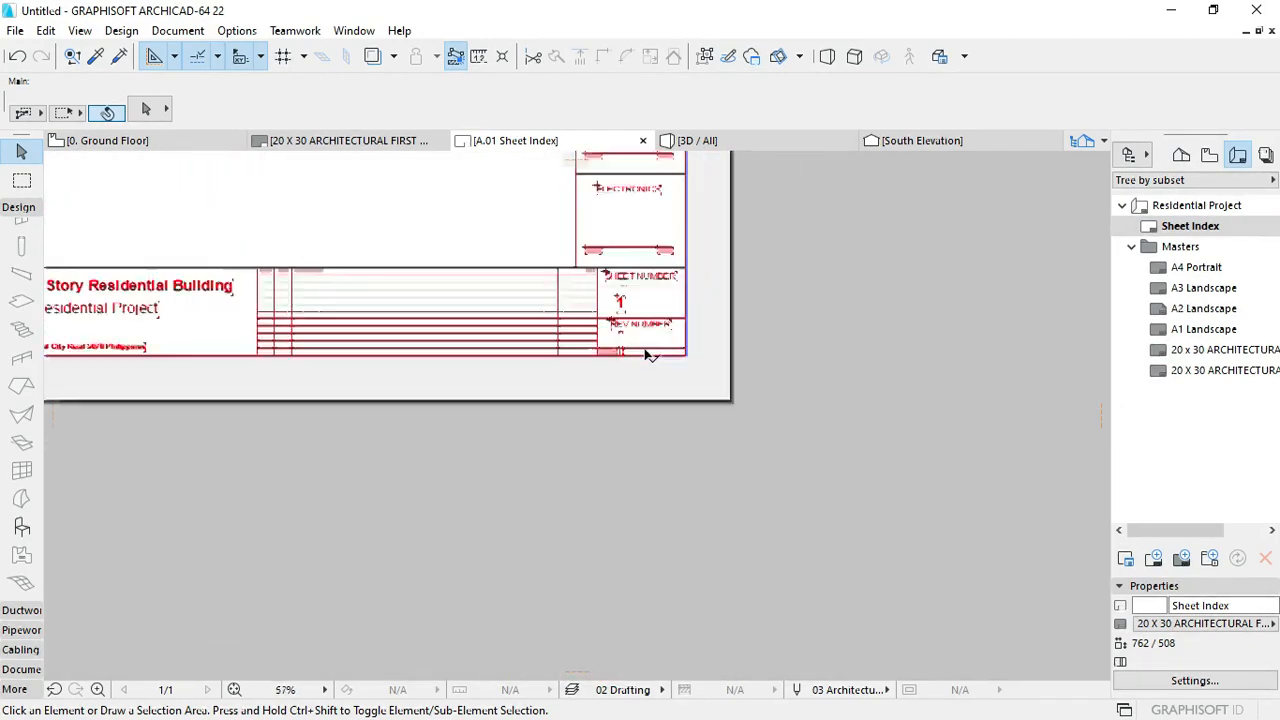
pyautogui.scroll(-4, 509, 269)
pyautogui.scroll(5, 400, 515)
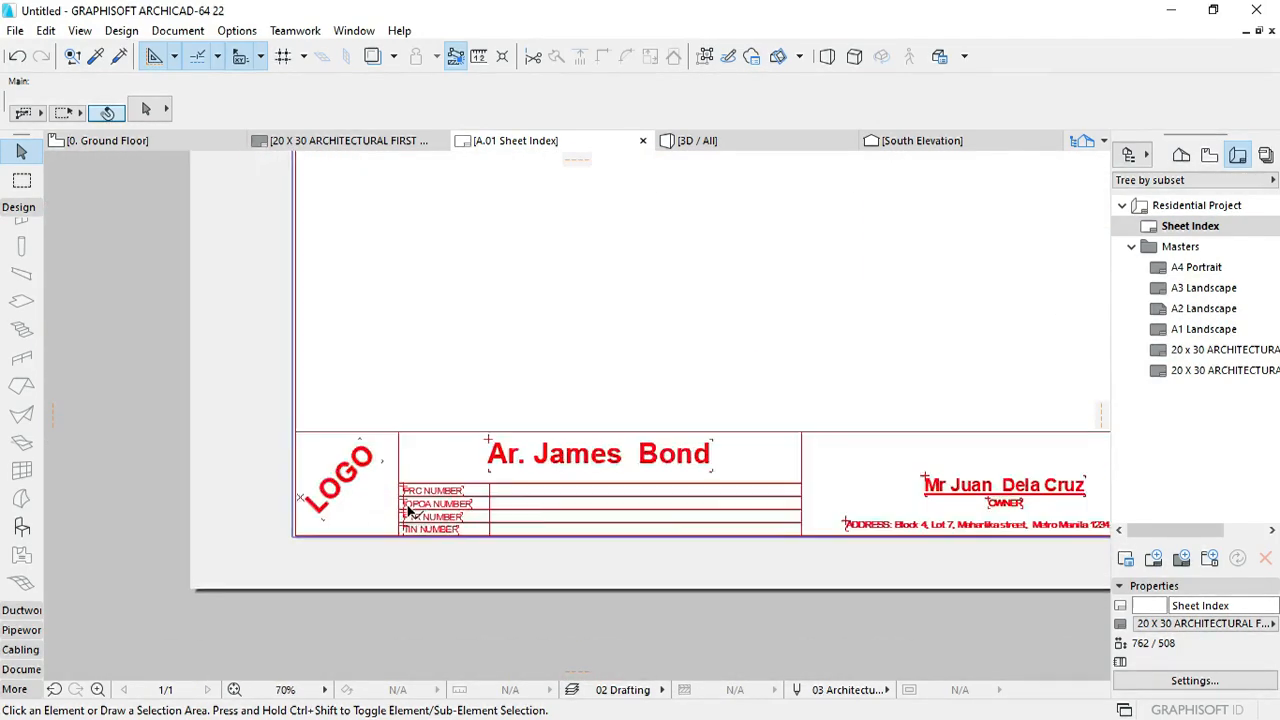
pyautogui.scroll(-2, 408, 512)
pyautogui.scroll(-1, 710, 322)
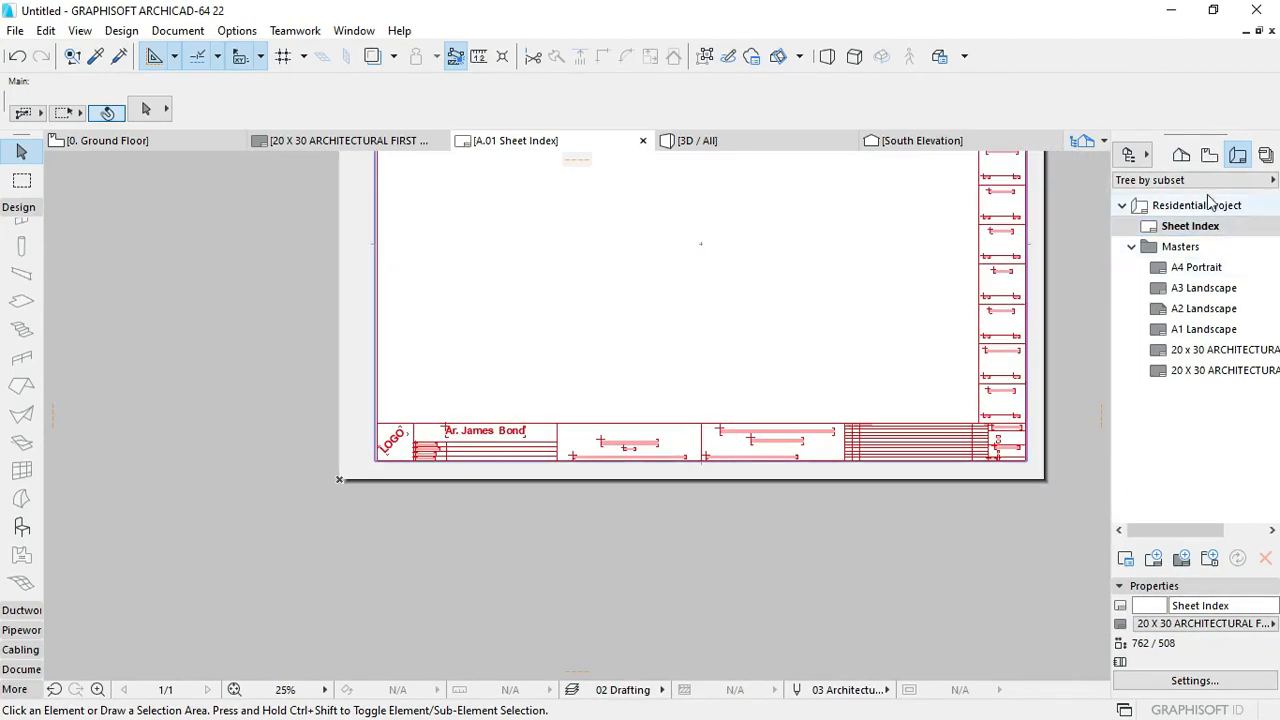
pyautogui.scroll(1, 540, 566)
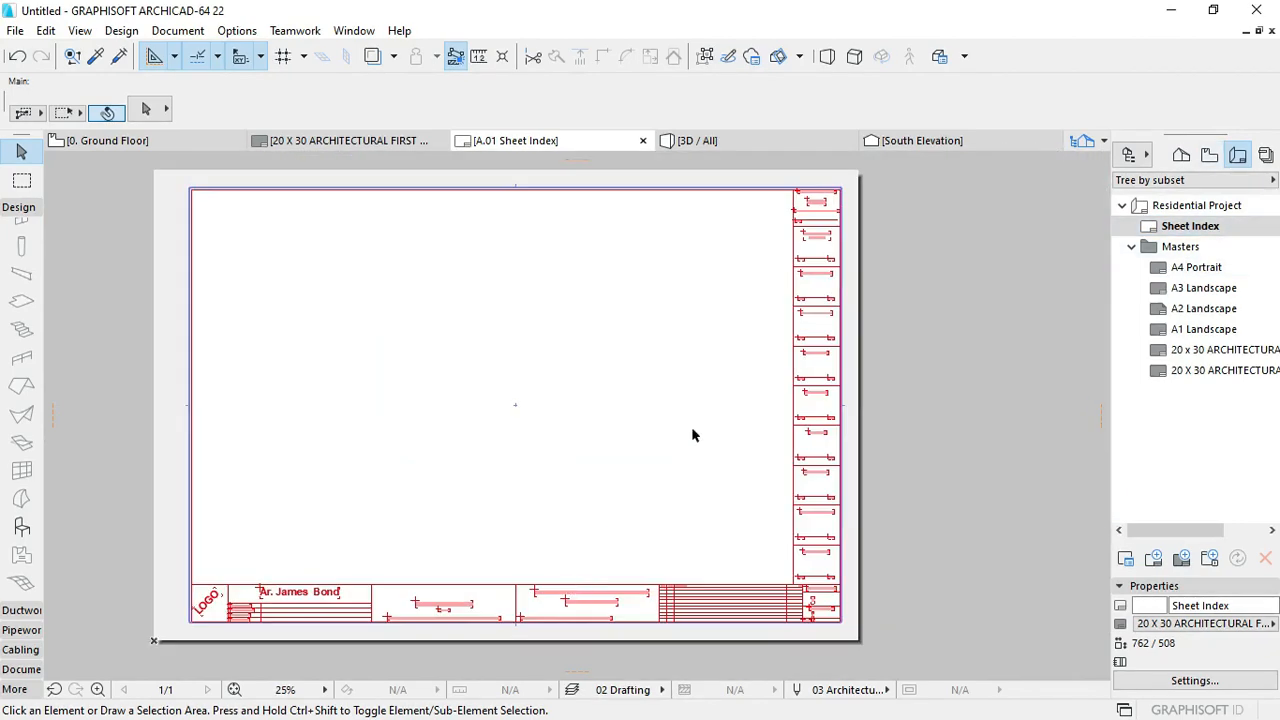
pyautogui.scroll(4, 824, 345)
pyautogui.scroll(-5, 826, 305)
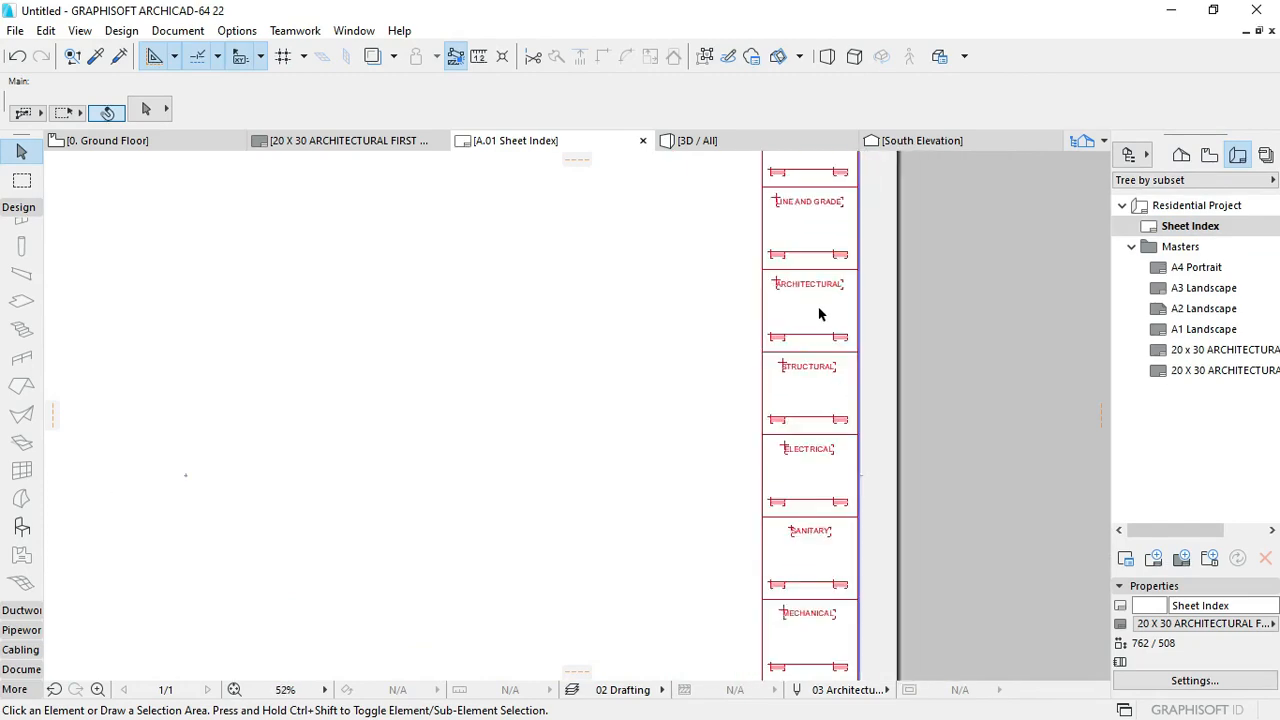
pyautogui.scroll(4, 516, 540)
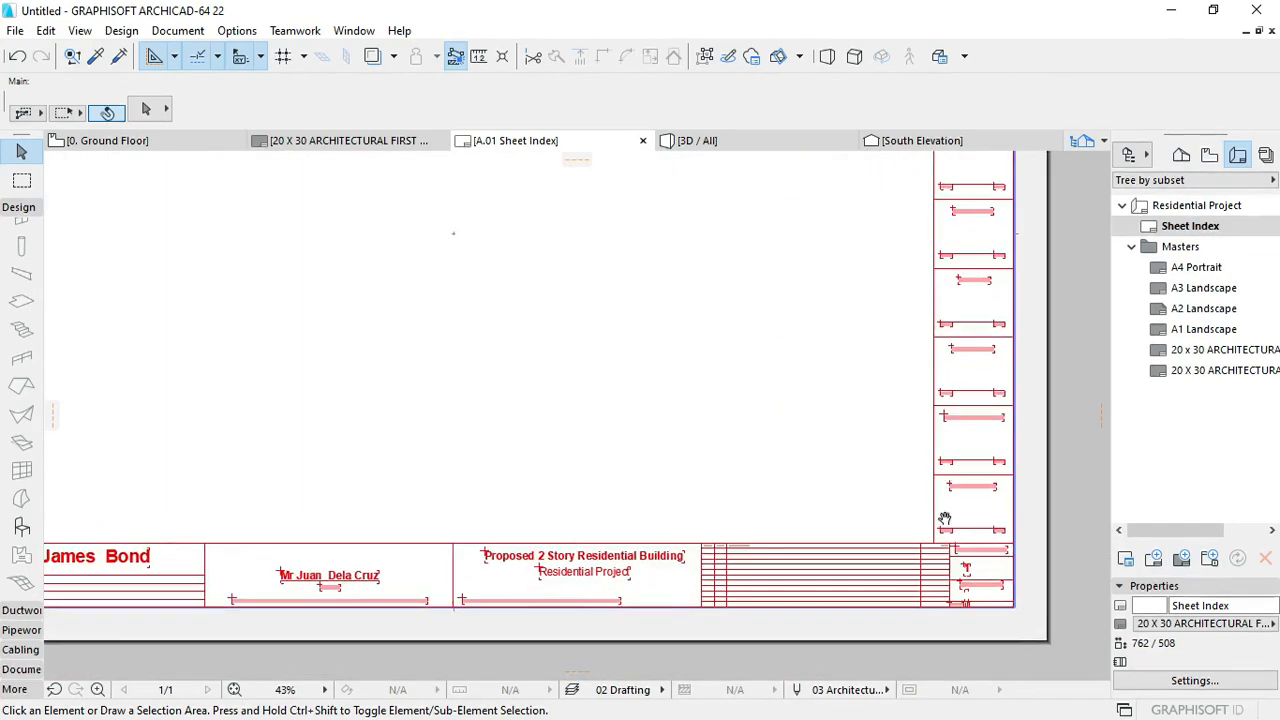
pyautogui.scroll(3, 733, 541)
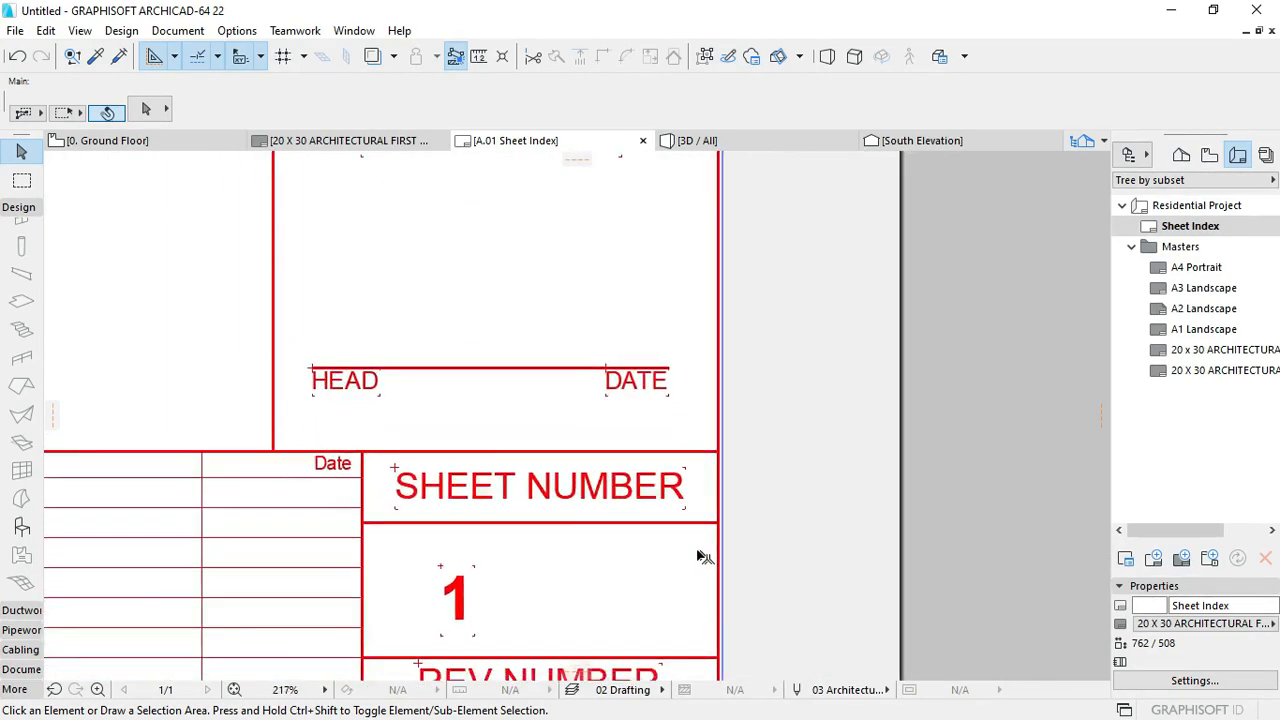
# Step: Switch to the Notepad task list, review item 6 on customising the drawing folders, close the network diagnostics window, and return to Archicad
pyautogui.scroll(-3, 700, 557)
pyautogui.click(1171, 10)
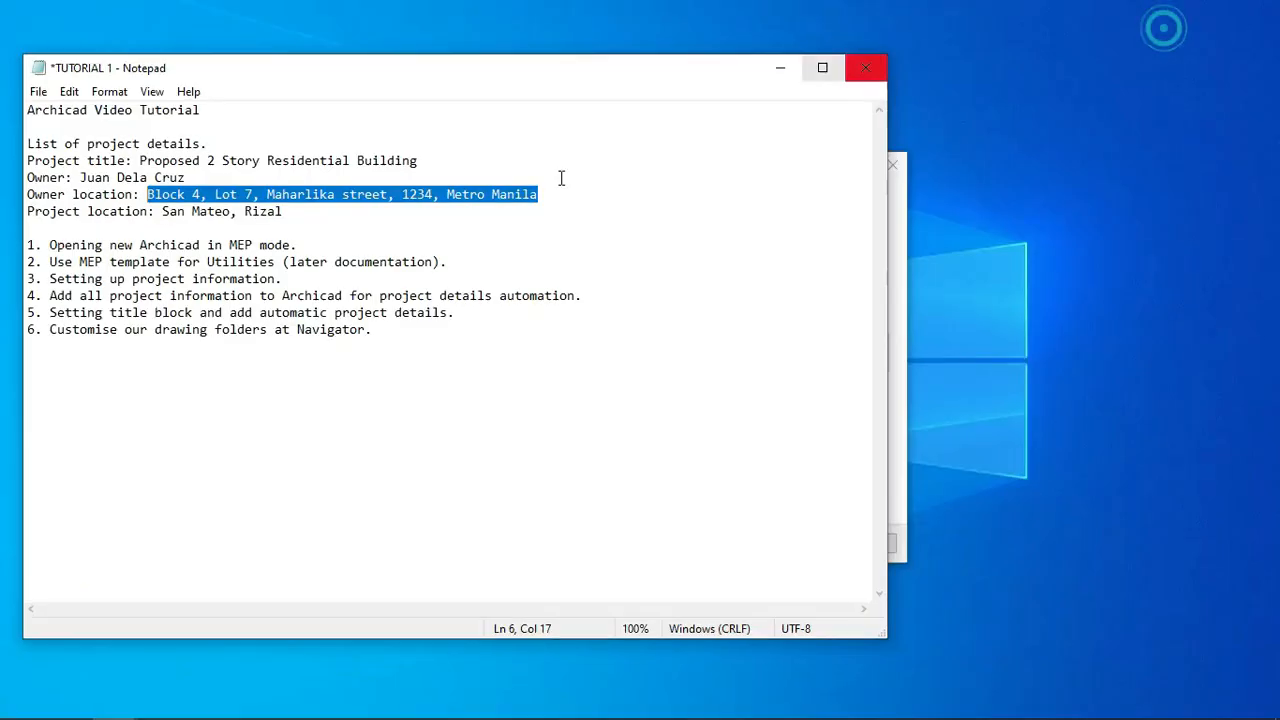
pyautogui.click(78, 348)
pyautogui.moveTo(399, 342); pyautogui.dragTo(60, 342)
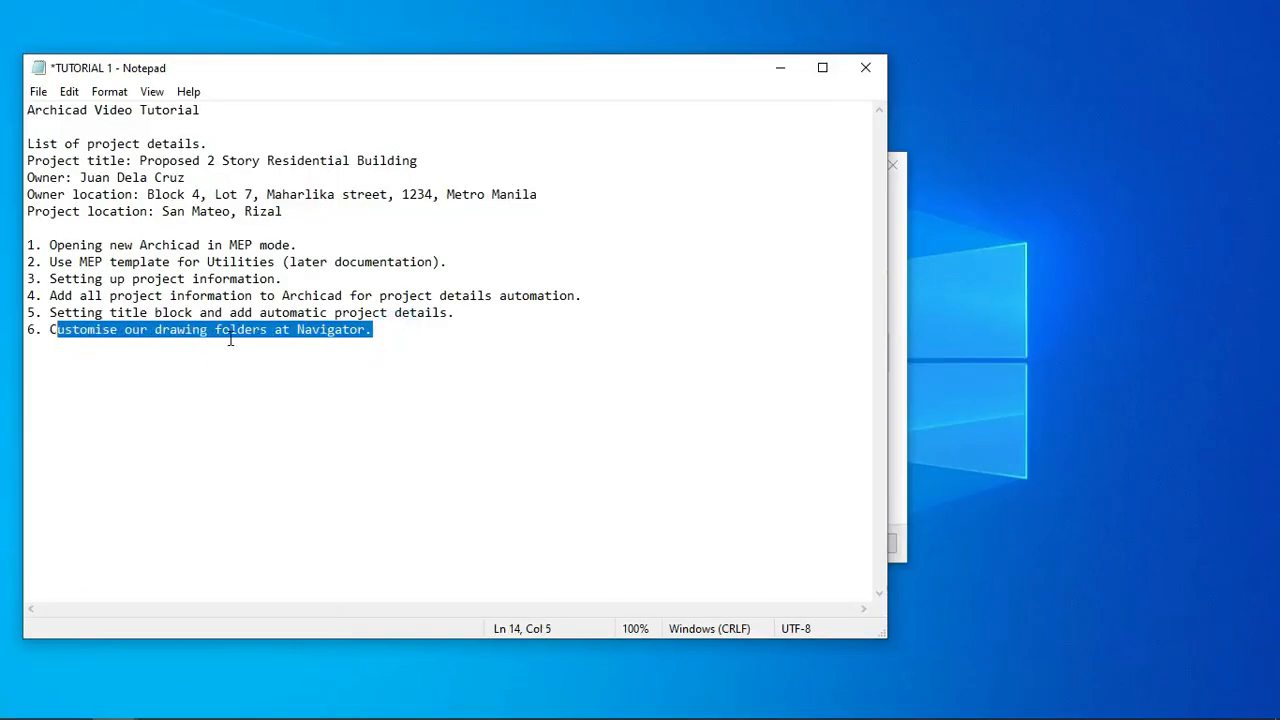
pyautogui.click(433, 348)
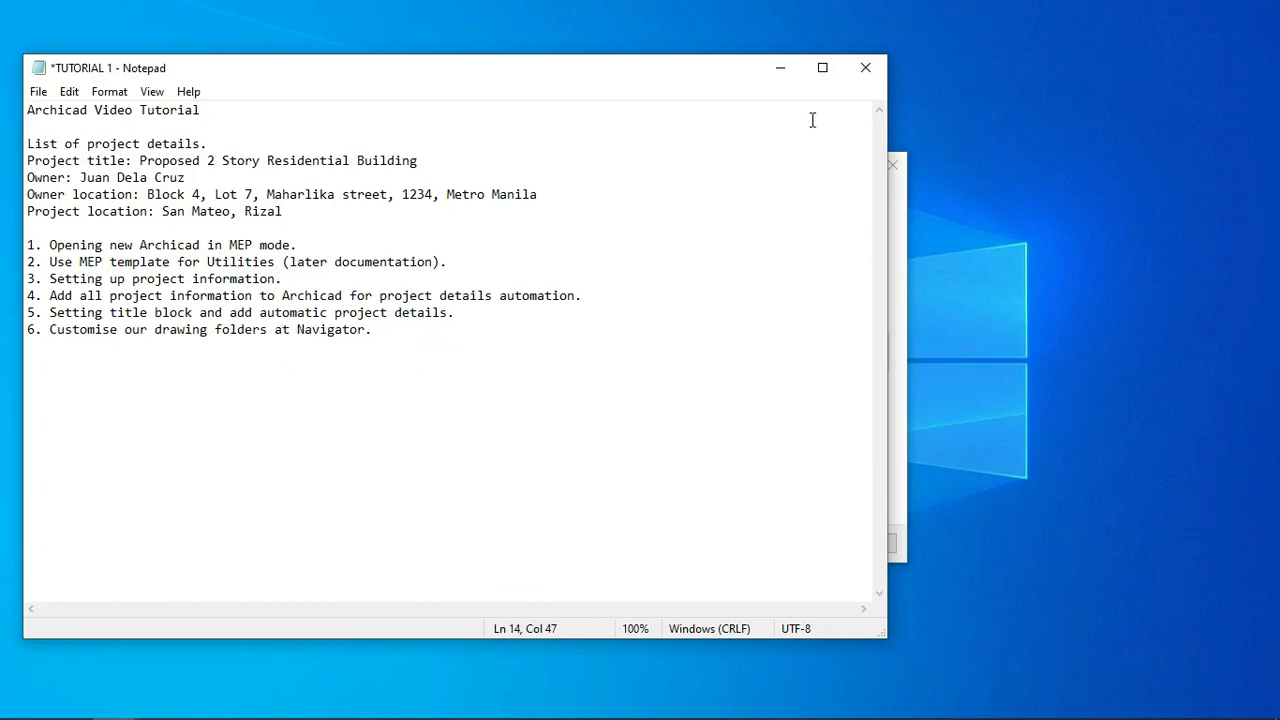
pyautogui.click(773, 66)
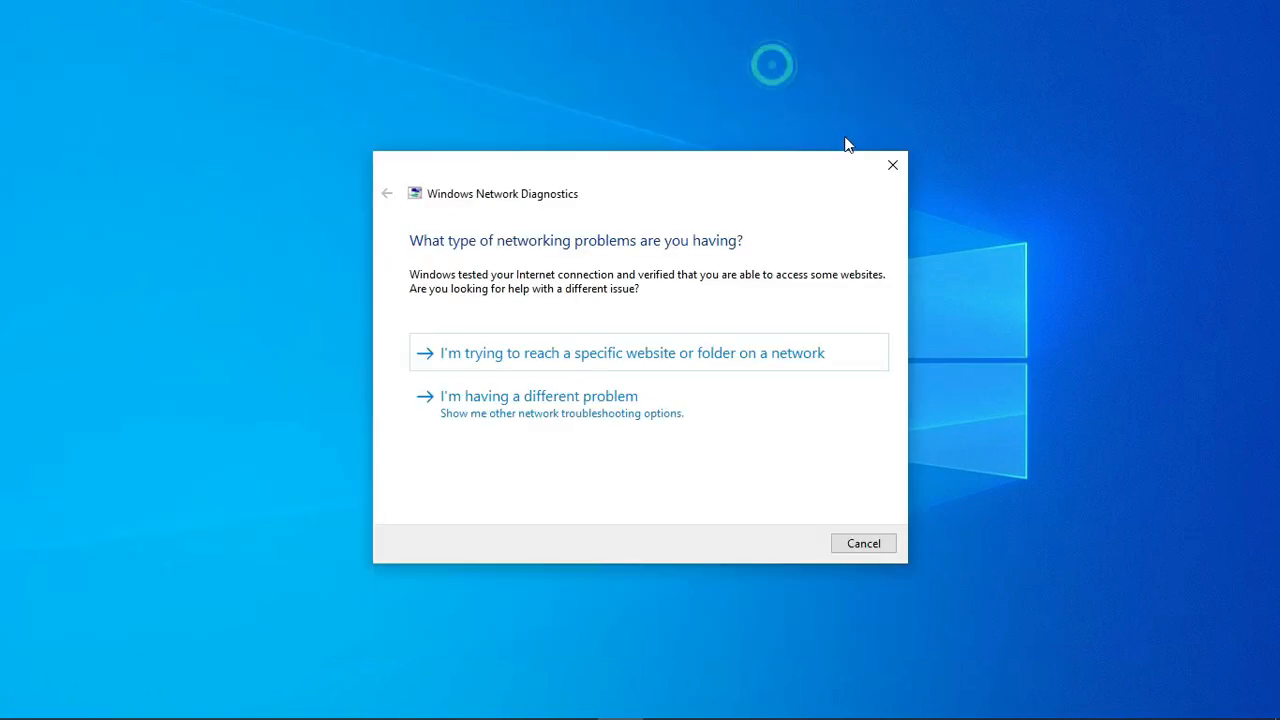
pyautogui.click(889, 167)
pyautogui.click(573, 702)
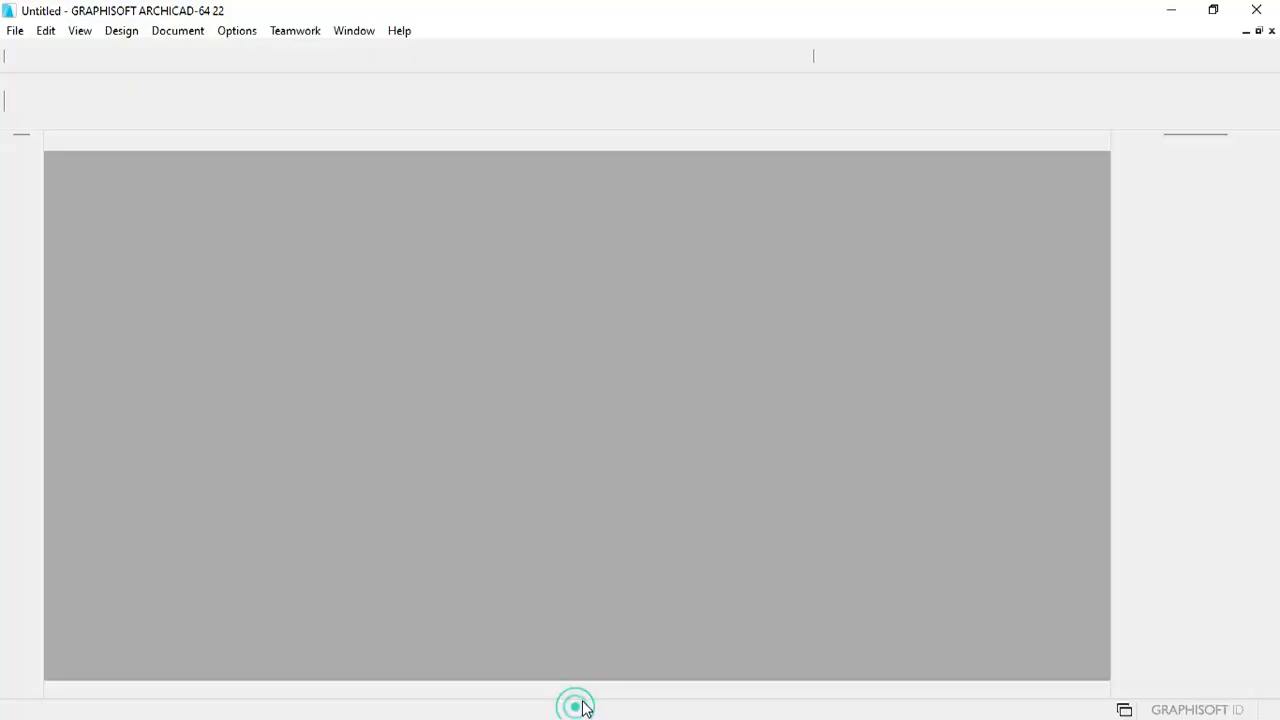
# Step: Open the View Map and review its existing view folders, from Site and Floor Plans down to Indexes
pyautogui.click(1209, 155)
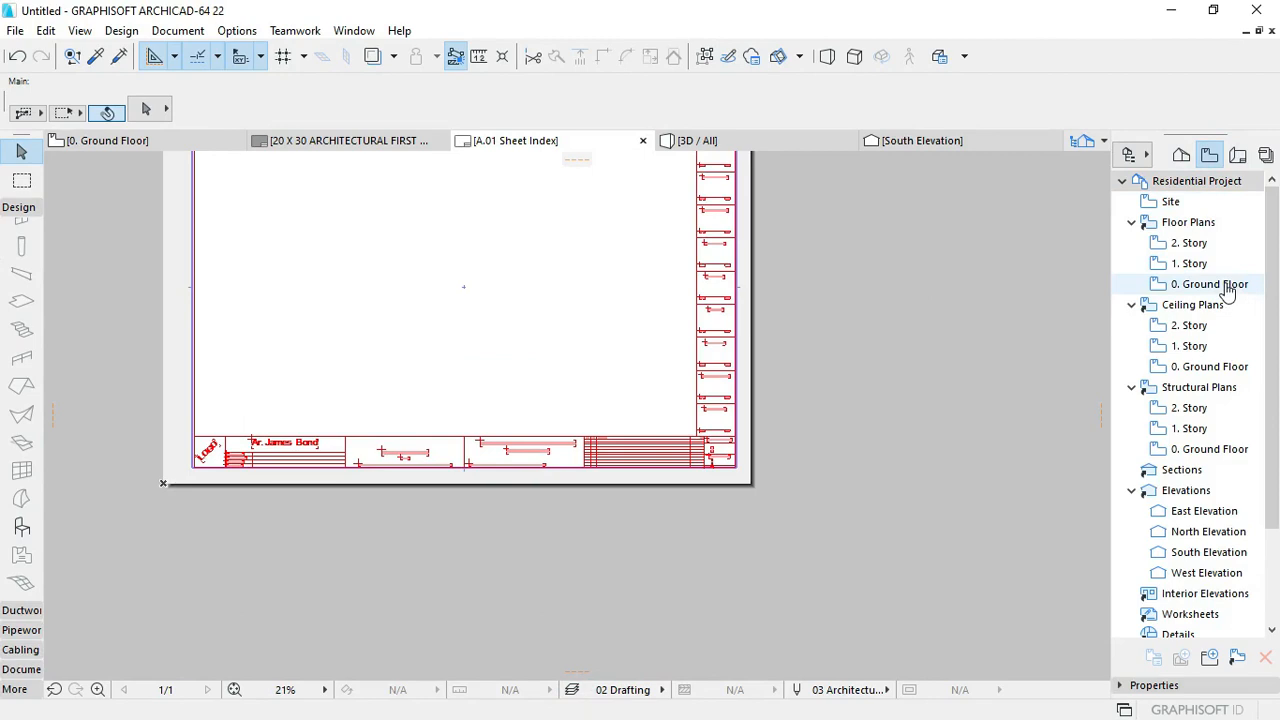
pyautogui.click(1172, 203)
pyautogui.click(1186, 221)
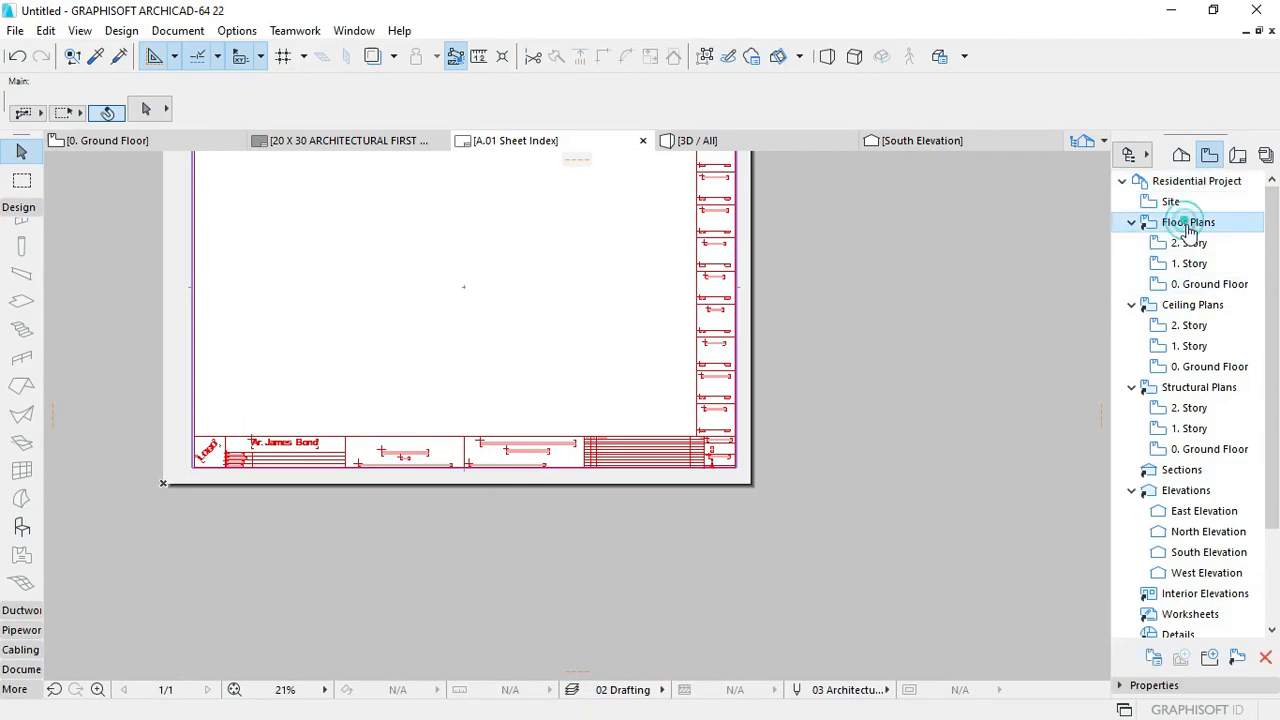
pyautogui.click(1187, 310)
pyautogui.click(1186, 390)
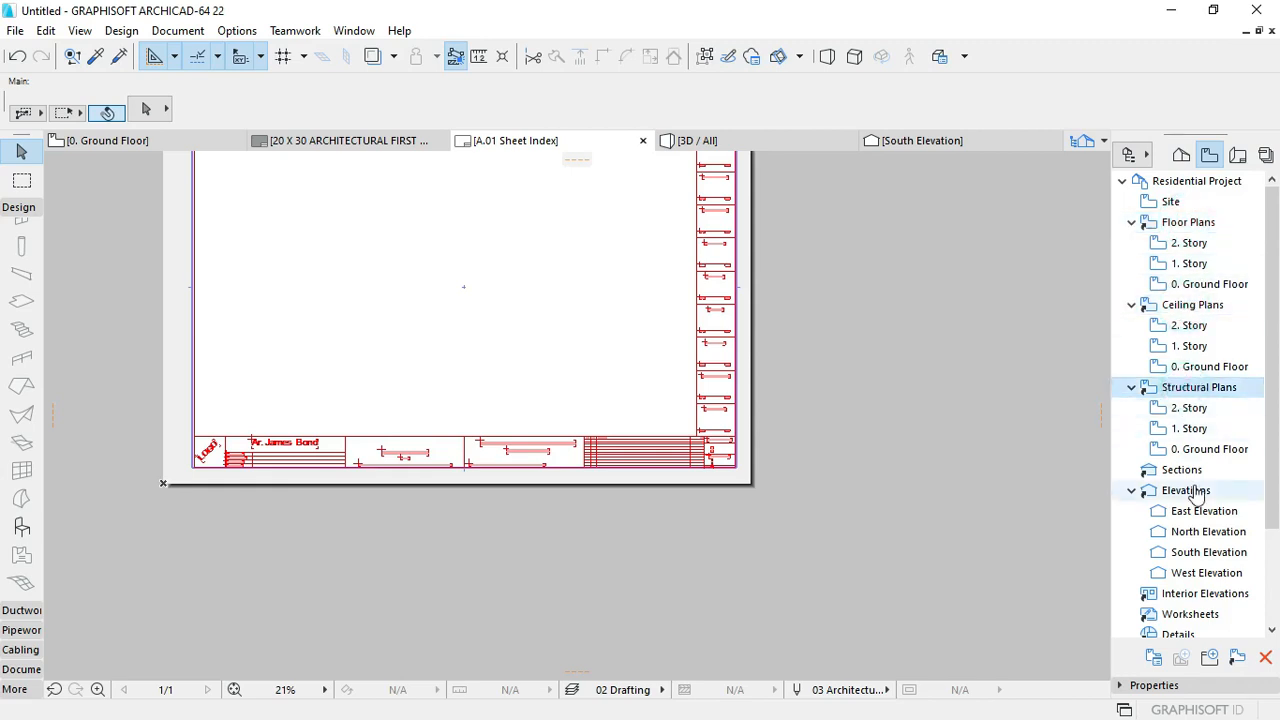
pyautogui.scroll(-2, 1192, 490)
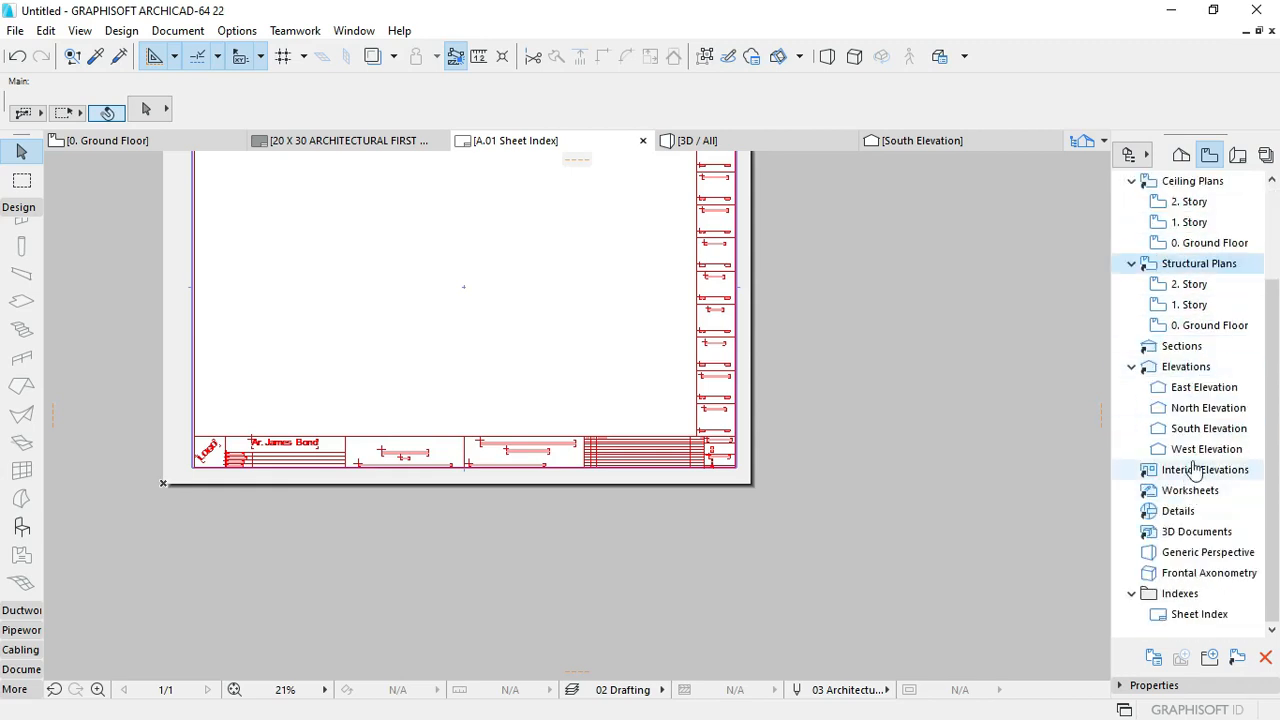
pyautogui.scroll(2, 1200, 380)
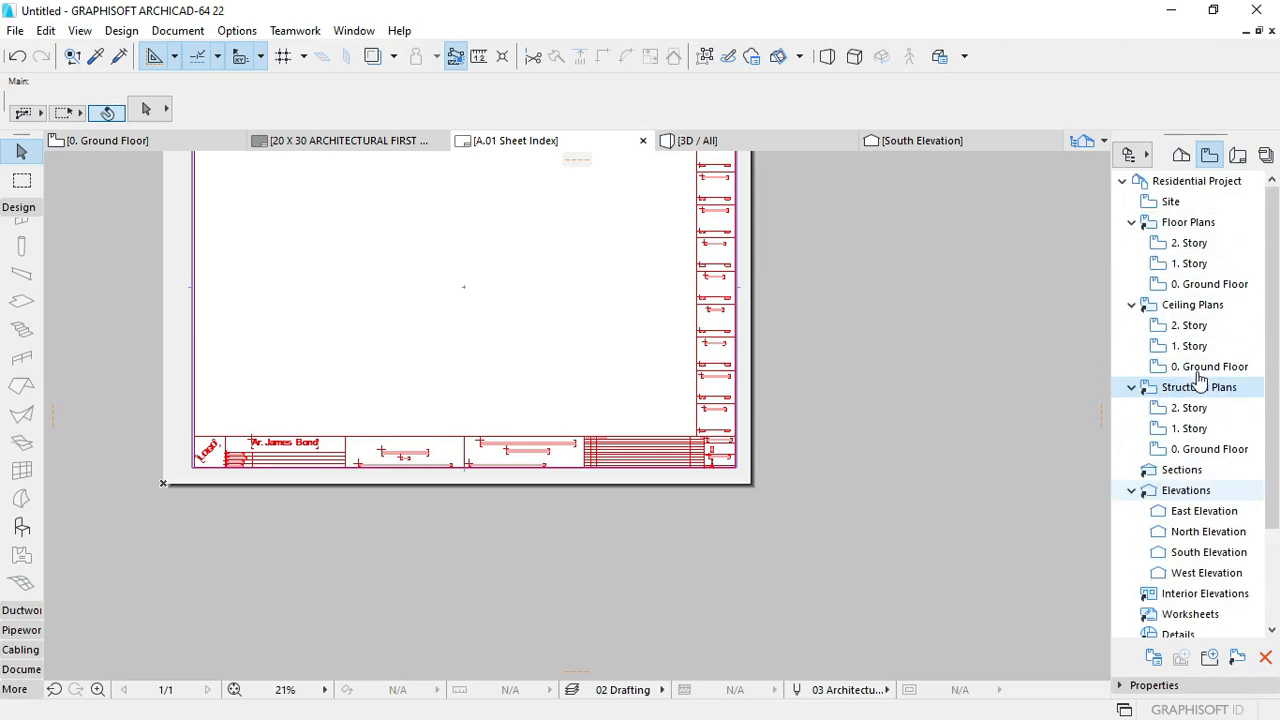
# Step: Delete the Floor Plans, Ceiling Plans and Structural Plans clone folders with all their views from the View Map
pyautogui.click(1176, 222)
pyautogui.click(1265, 658)
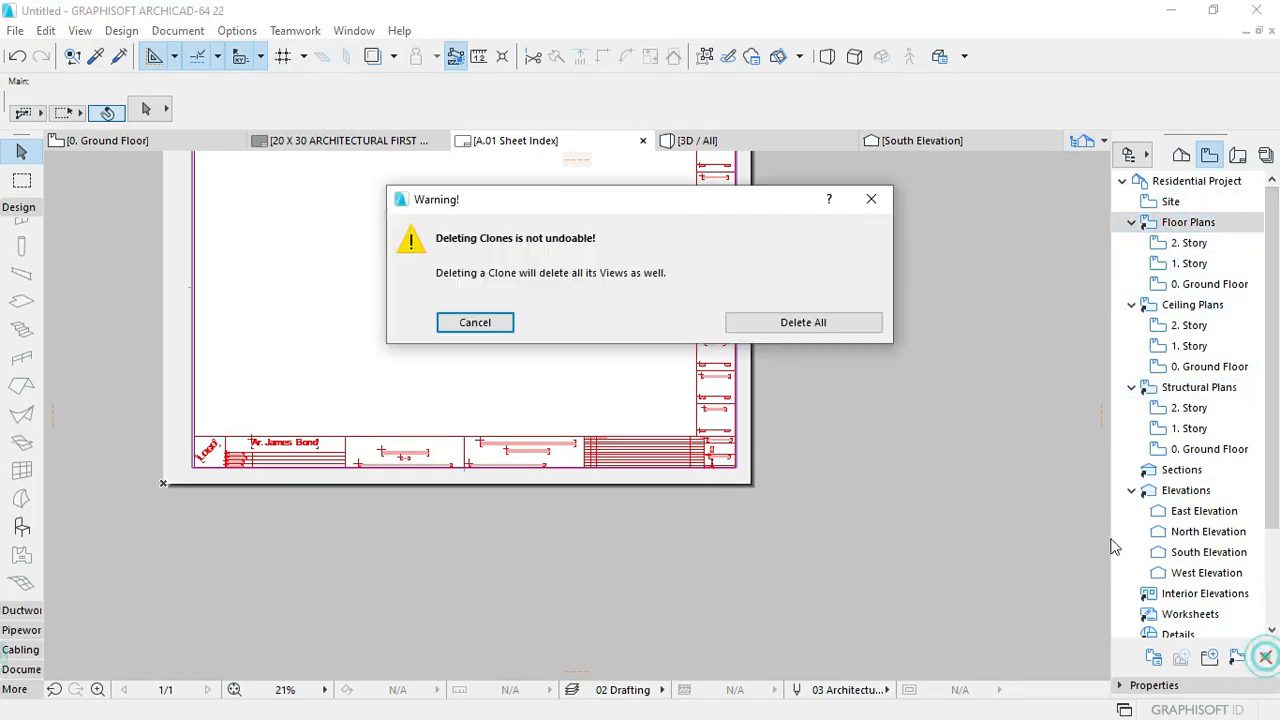
pyautogui.click(800, 322)
pyautogui.click(1148, 223)
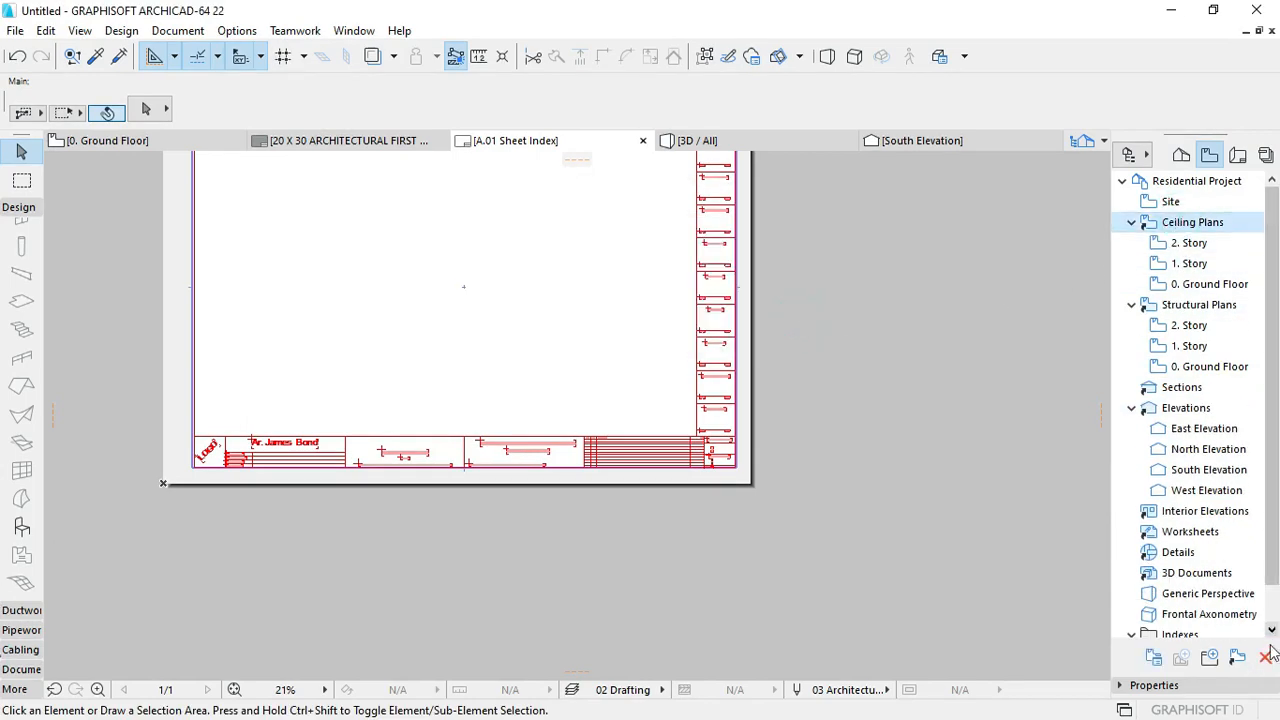
pyautogui.click(1265, 658)
pyautogui.click(800, 322)
pyautogui.click(1190, 222)
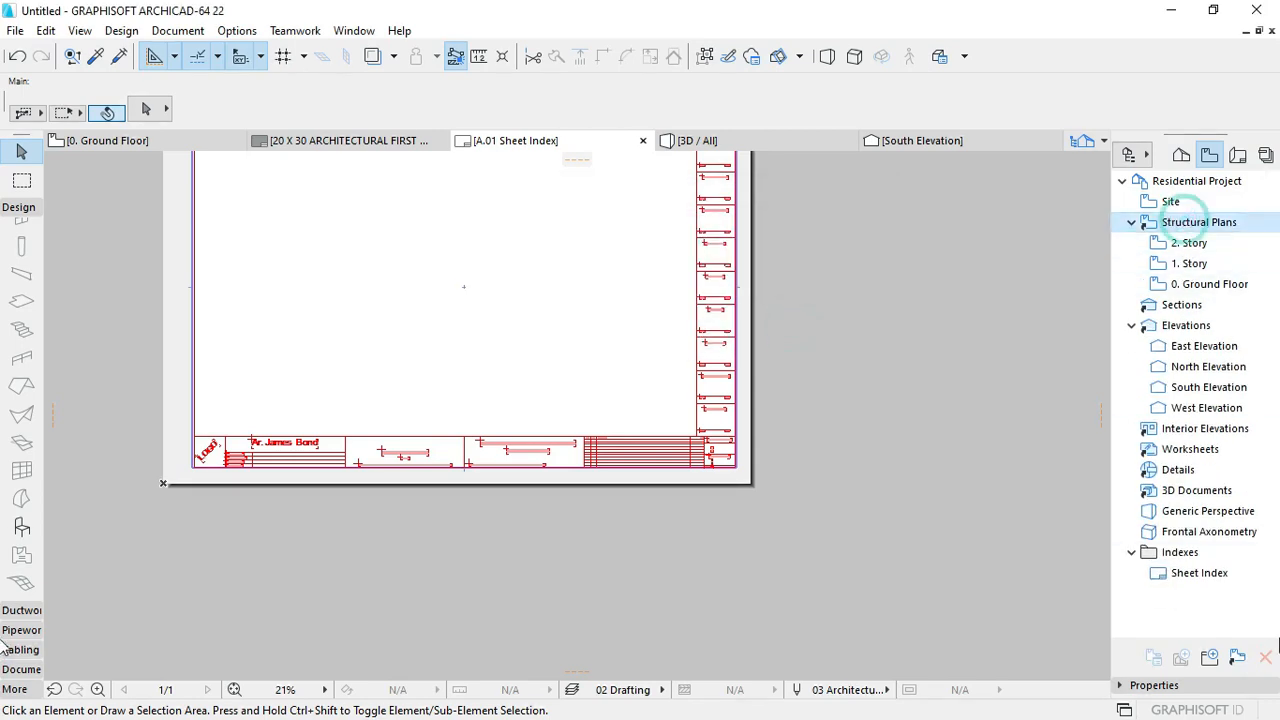
pyautogui.click(1265, 658)
pyautogui.click(762, 328)
# Step: Delete the Site view, the Sections folder, and the Elevations clone folder with its views from the View Map
pyautogui.click(1170, 201)
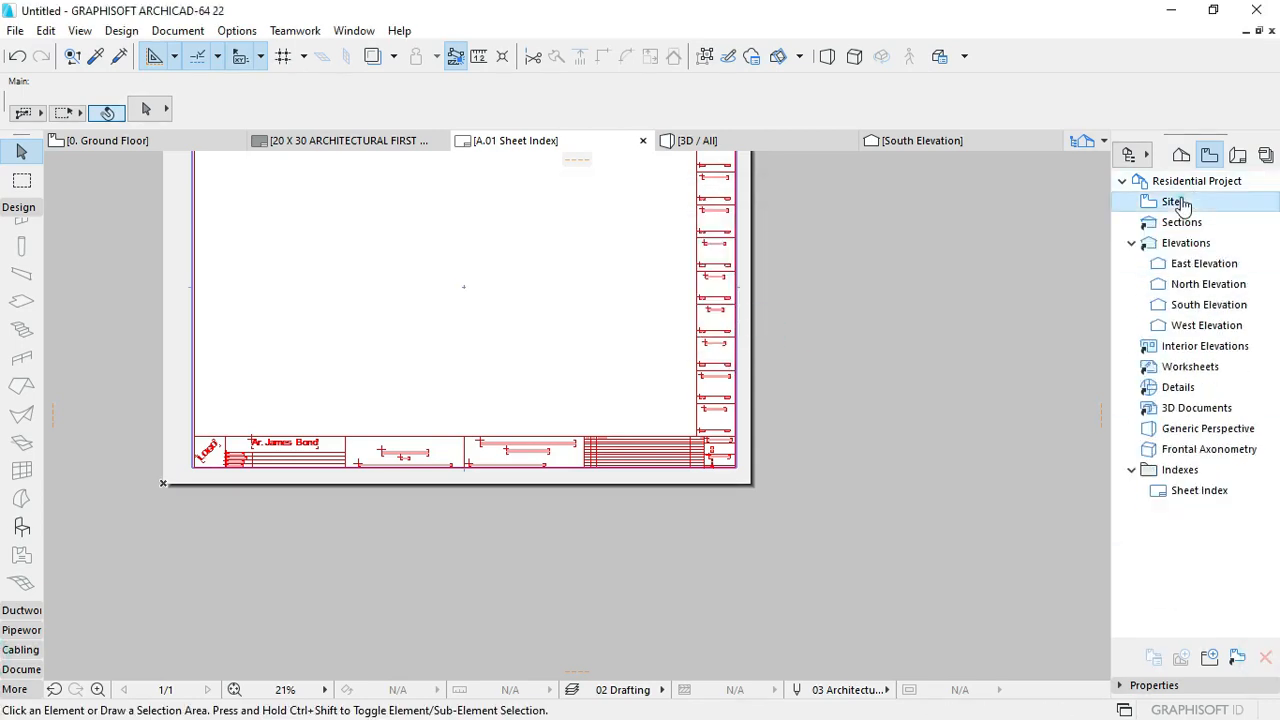
pyautogui.click(1265, 658)
pyautogui.click(824, 284)
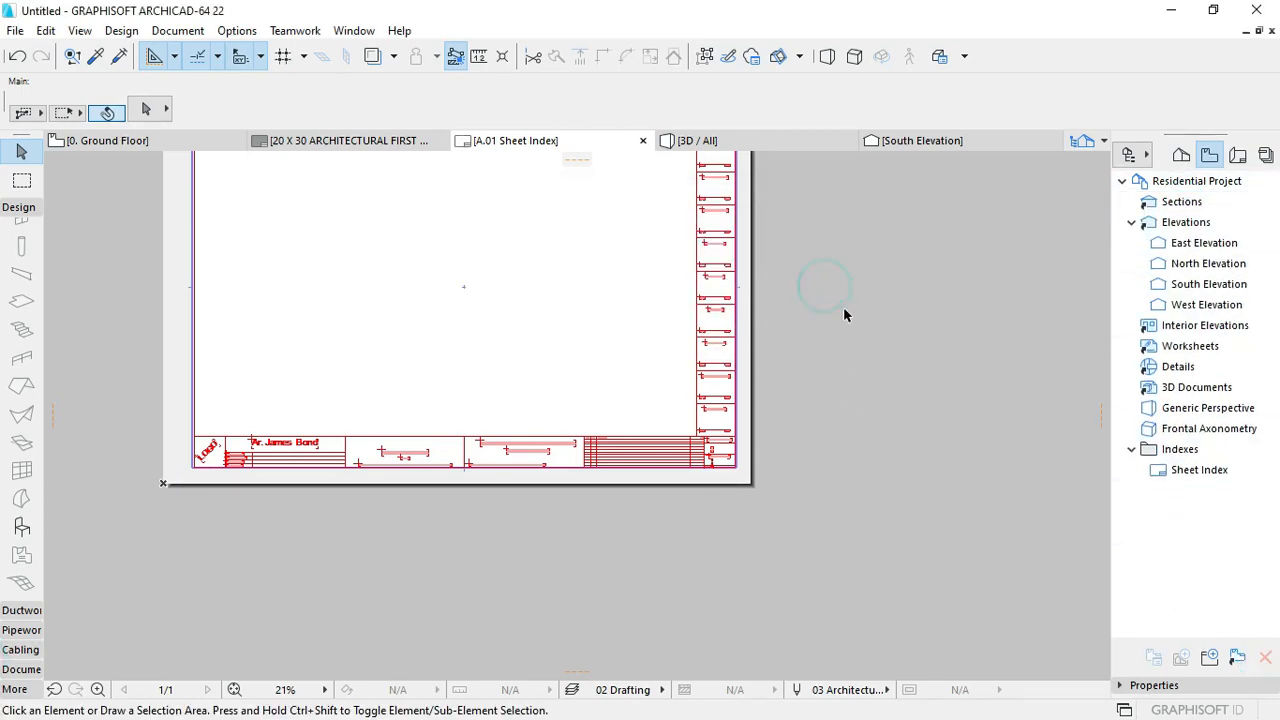
pyautogui.click(1180, 201)
pyautogui.click(1265, 658)
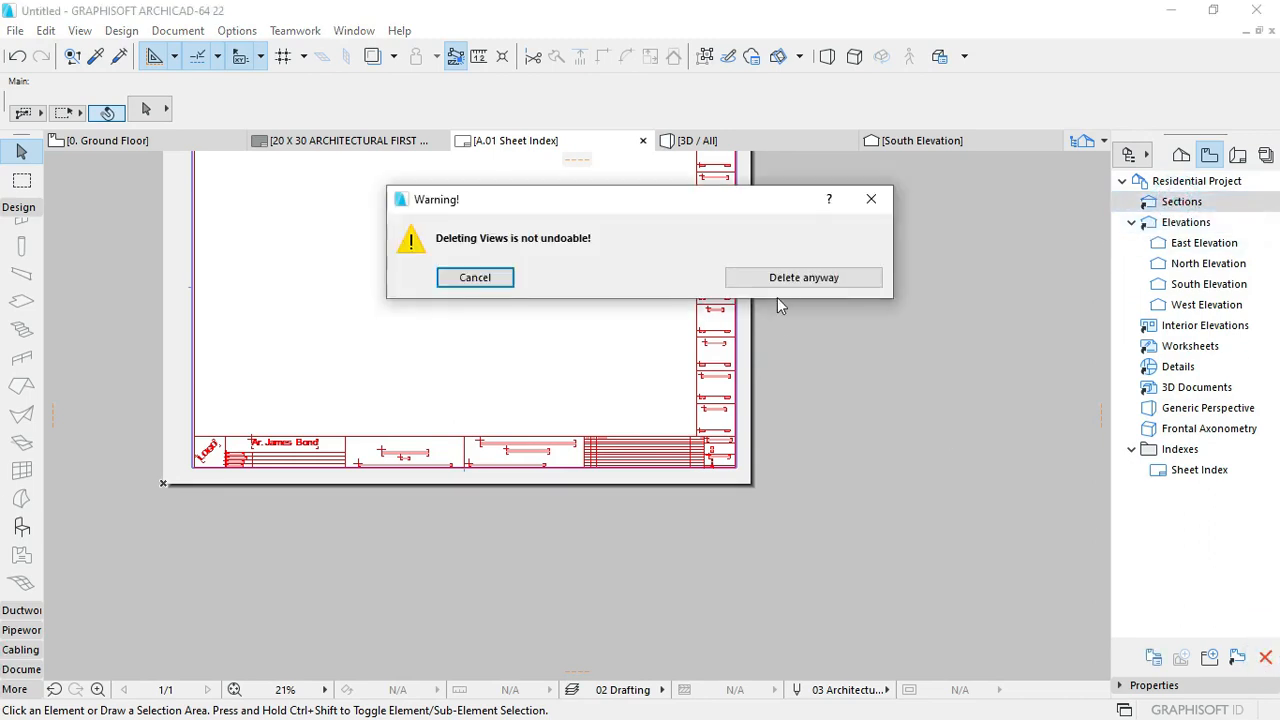
pyautogui.click(779, 279)
pyautogui.click(1185, 201)
pyautogui.click(1265, 663)
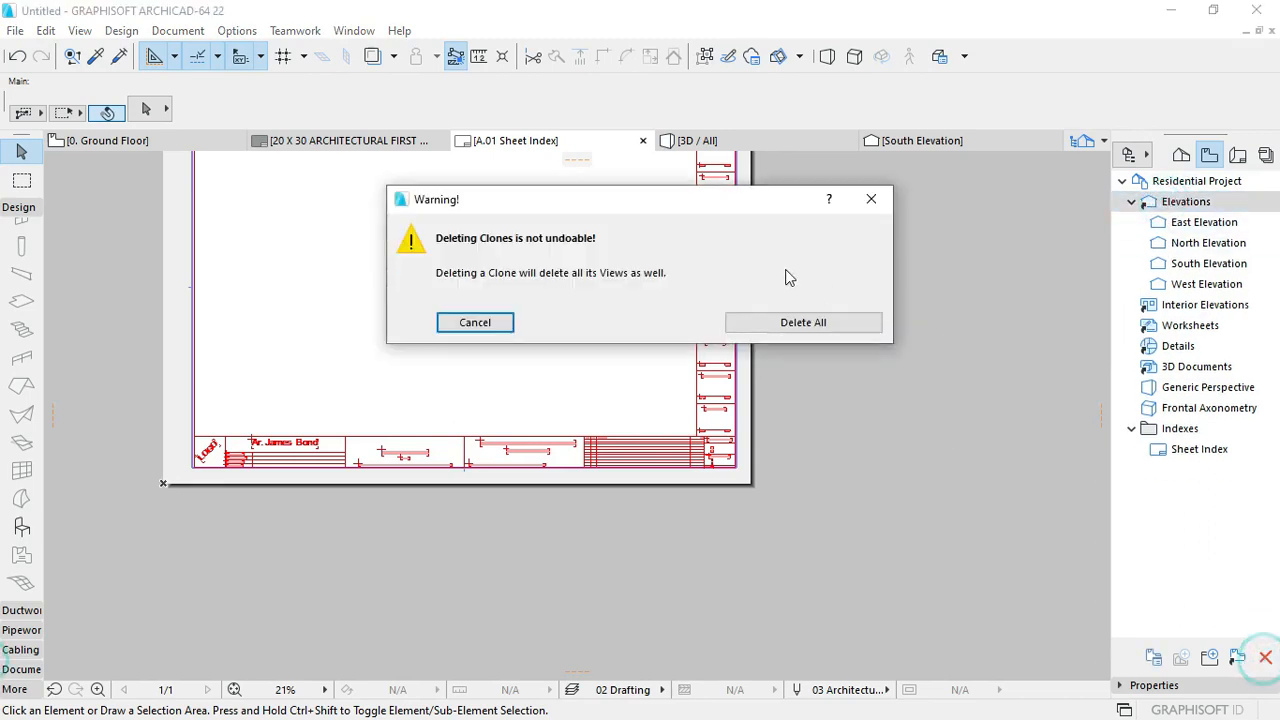
pyautogui.click(806, 314)
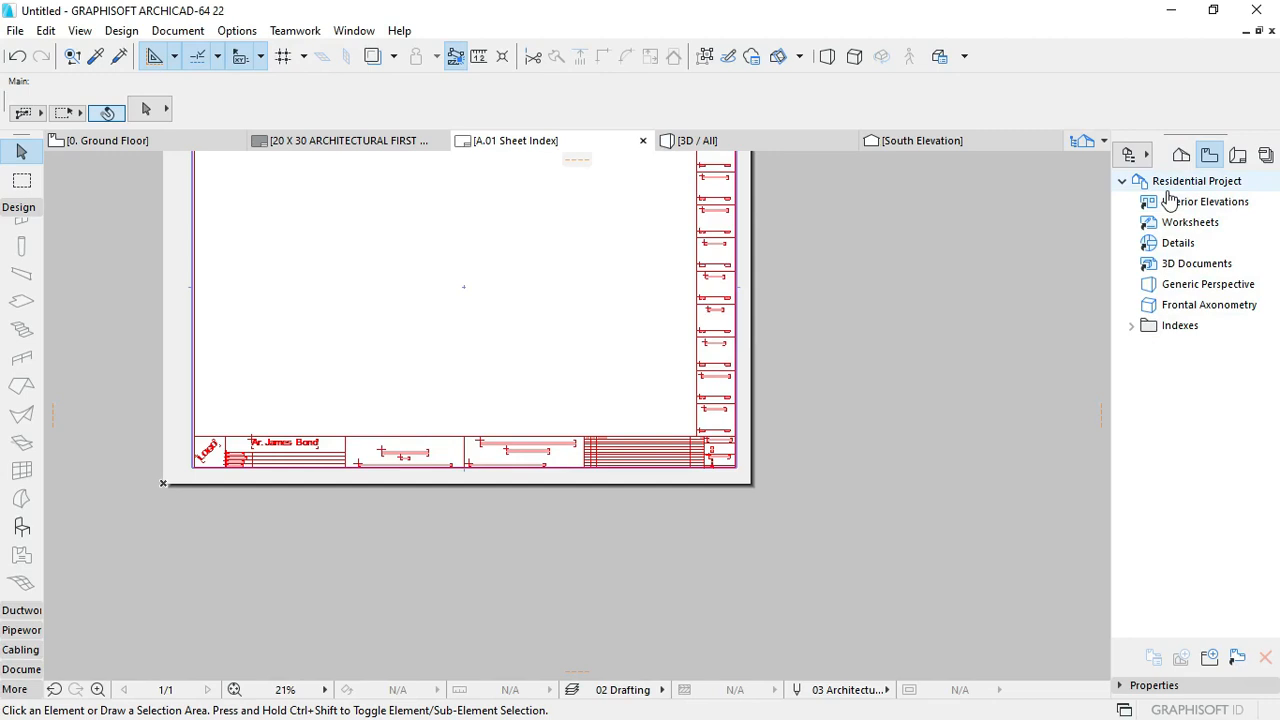
# Step: Create a new folder named ARCHITECTURAL under Residential Project in the View Map
pyautogui.rightClick(1182, 188)
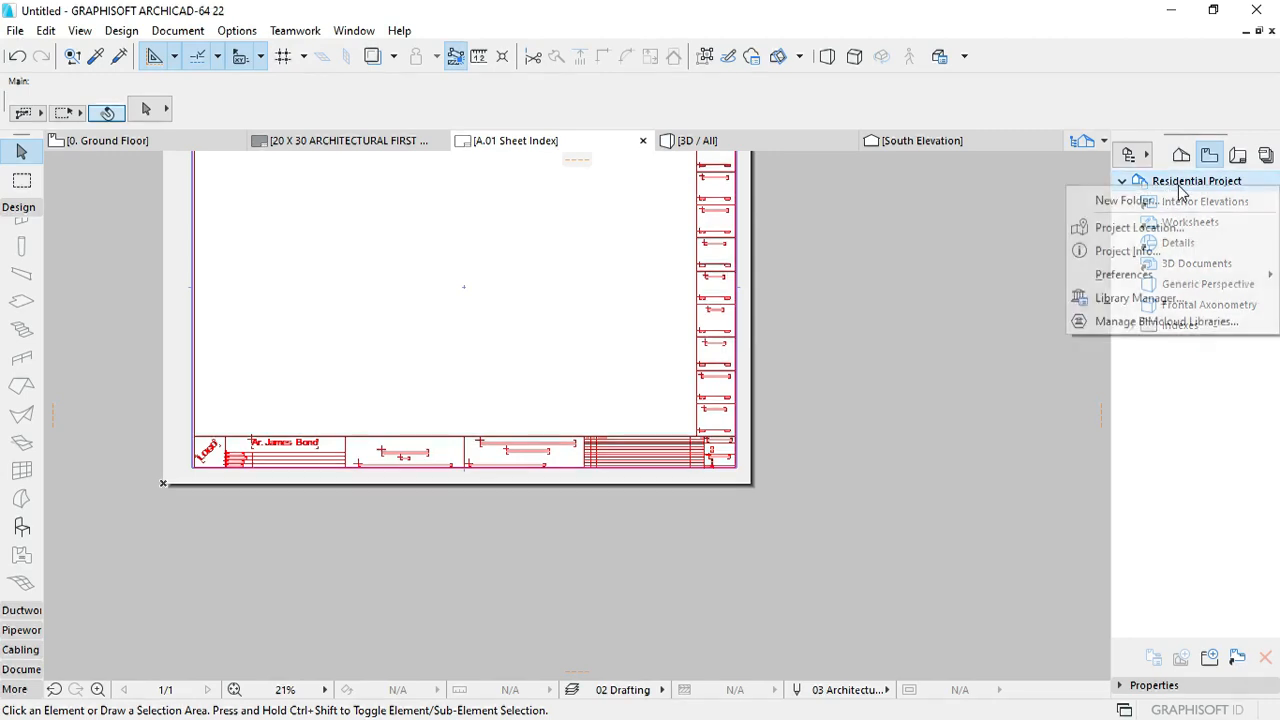
pyautogui.click(1138, 203)
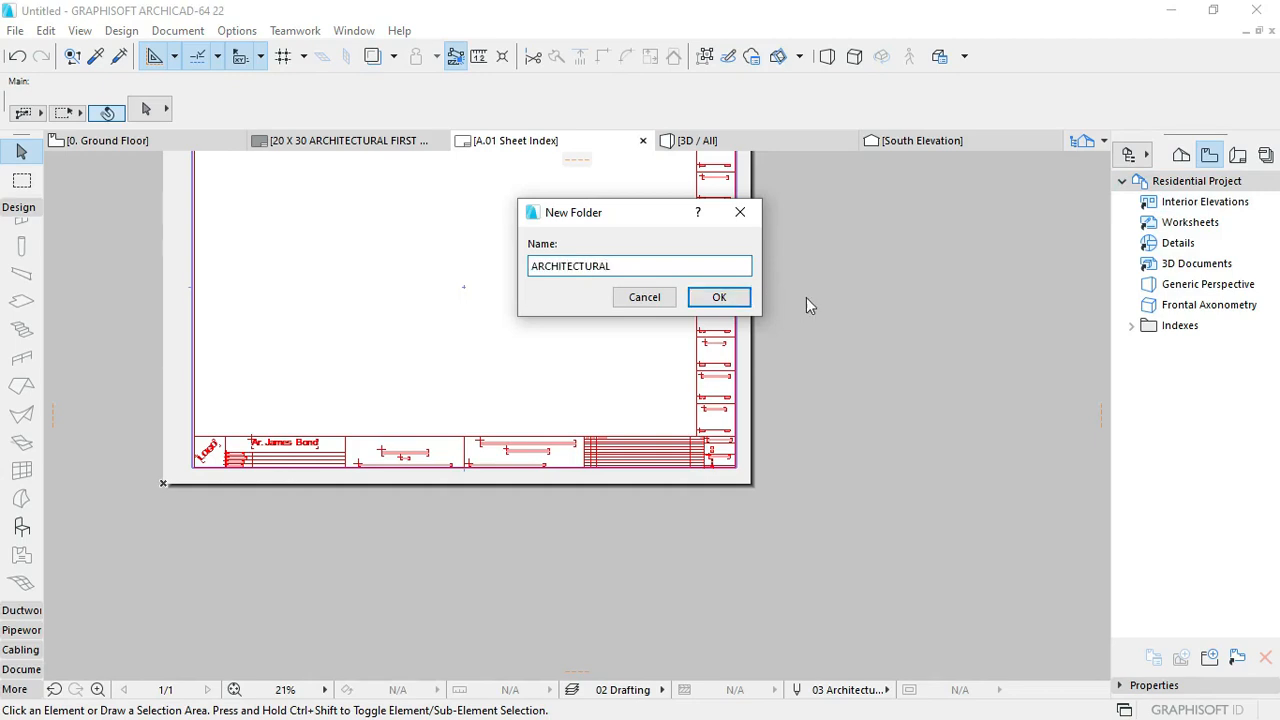
pyautogui.click(719, 297)
pyautogui.moveTo(1209, 256); pyautogui.dragTo(1225, 202)
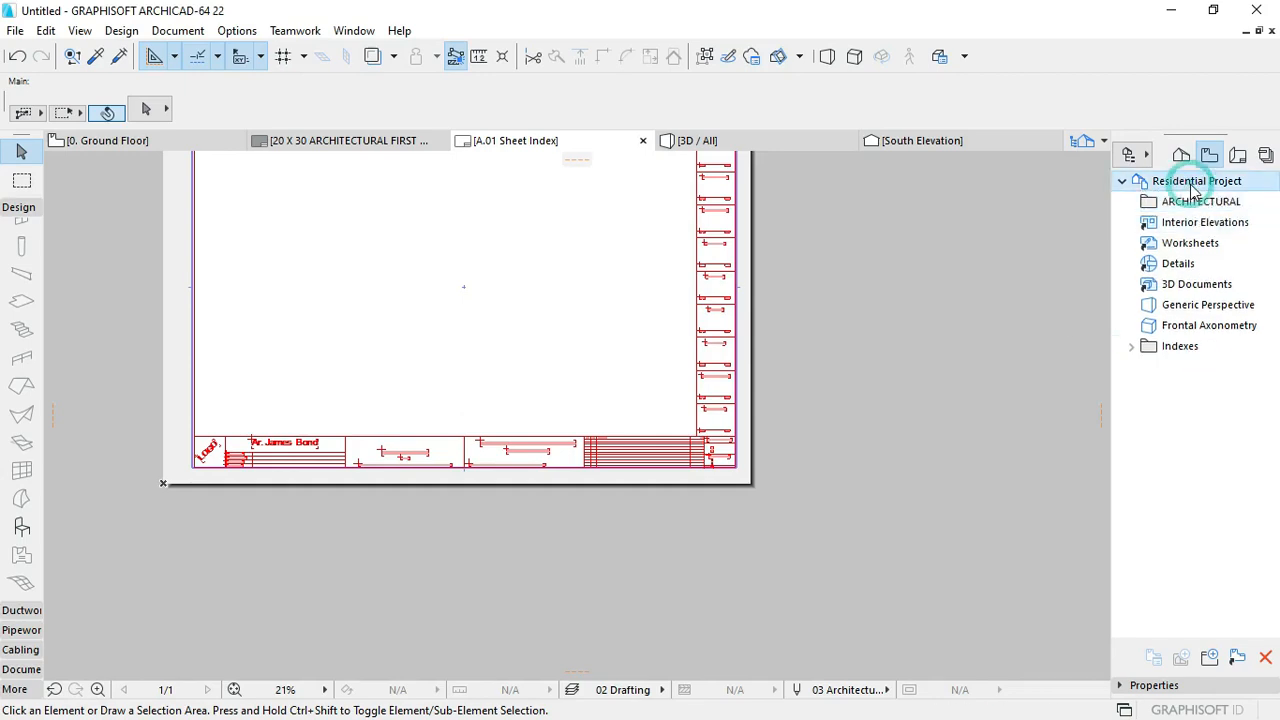
# Step: Duplicate the ARCHITECTURAL folder to make four copies of it under Residential Project
pyautogui.rightClick(1188, 200)
pyautogui.press('Escape')
pyautogui.click(1185, 204)
pyautogui.rightClick(1186, 204)
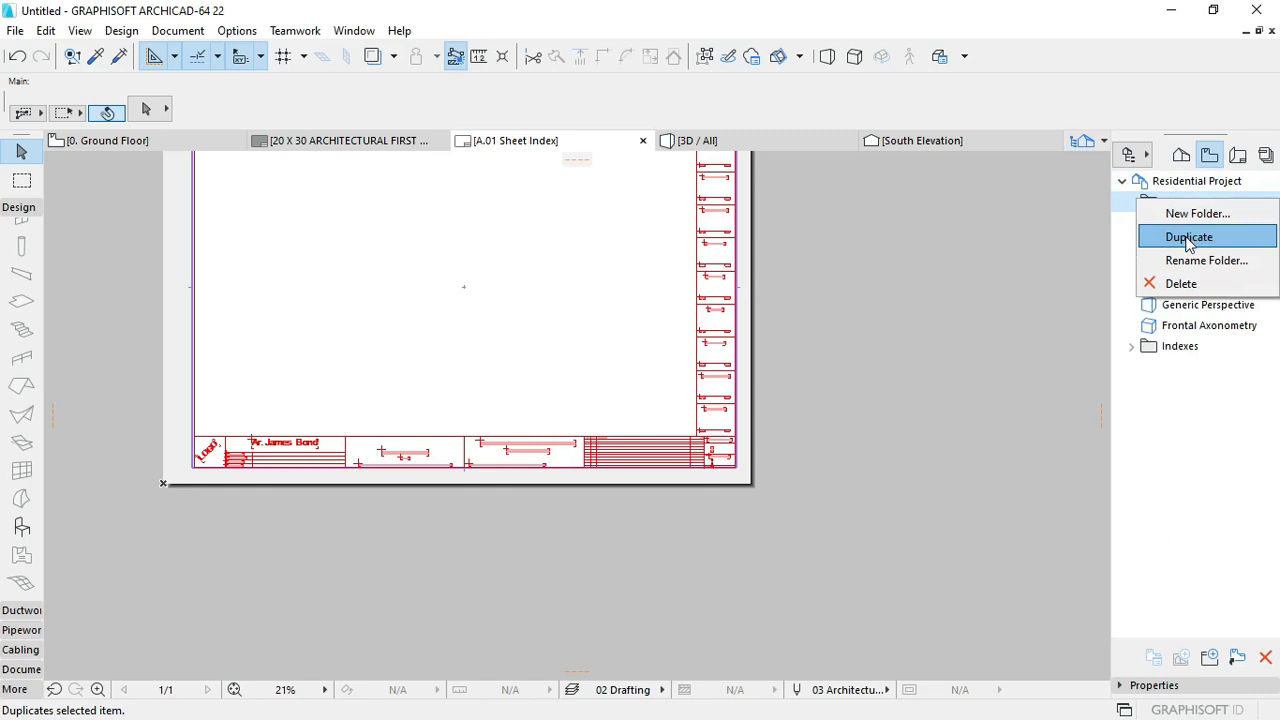
pyautogui.click(1188, 240)
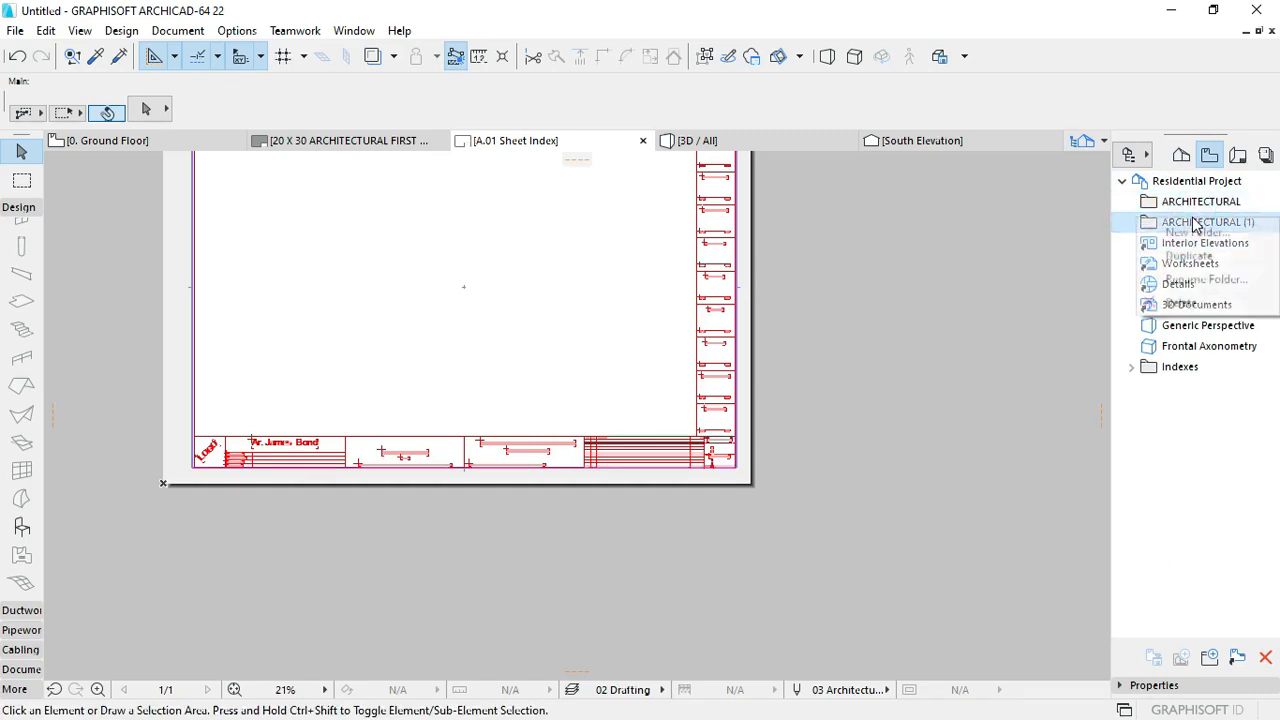
pyautogui.click(1197, 257)
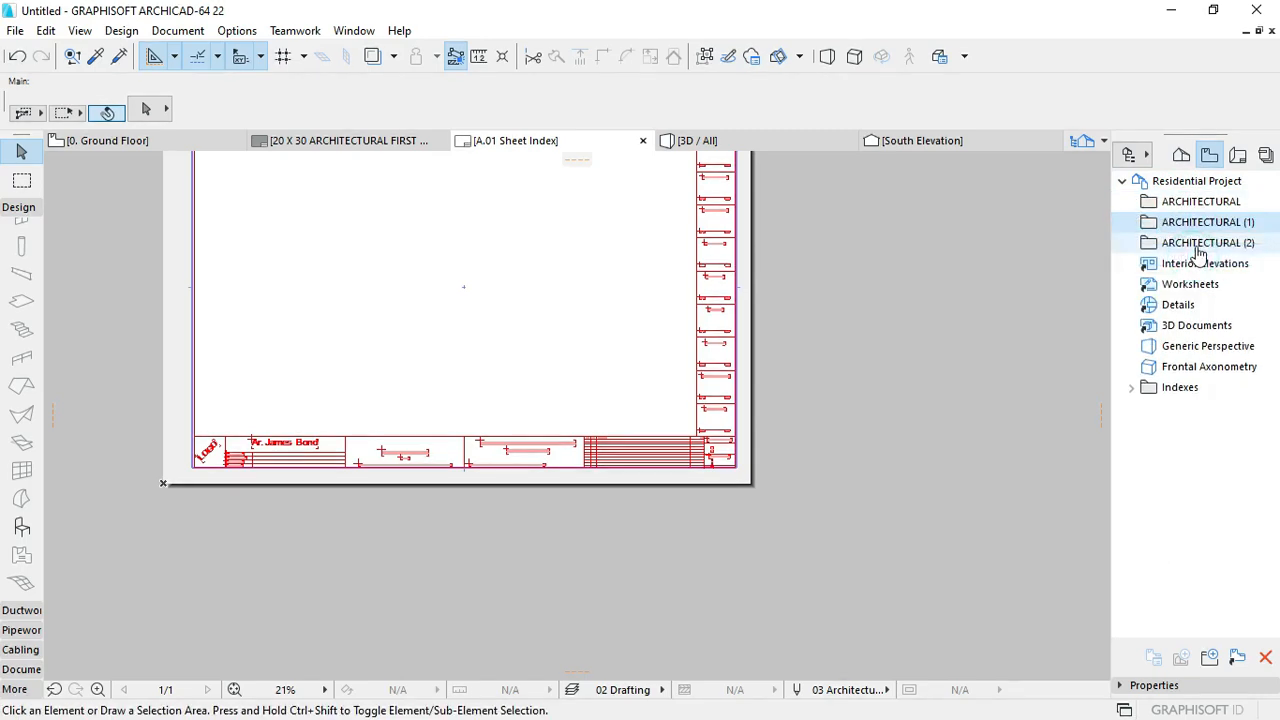
pyautogui.rightClick(1200, 245)
pyautogui.click(1197, 287)
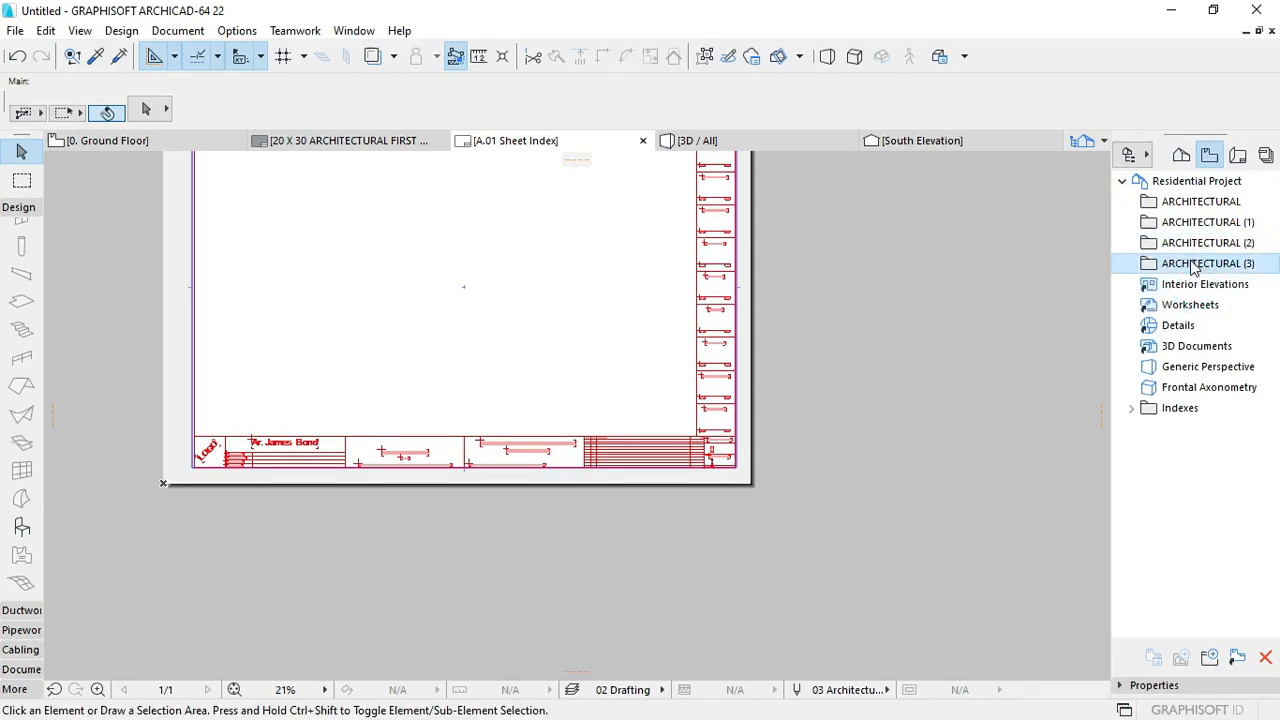
pyautogui.rightClick(1200, 262)
pyautogui.click(1202, 300)
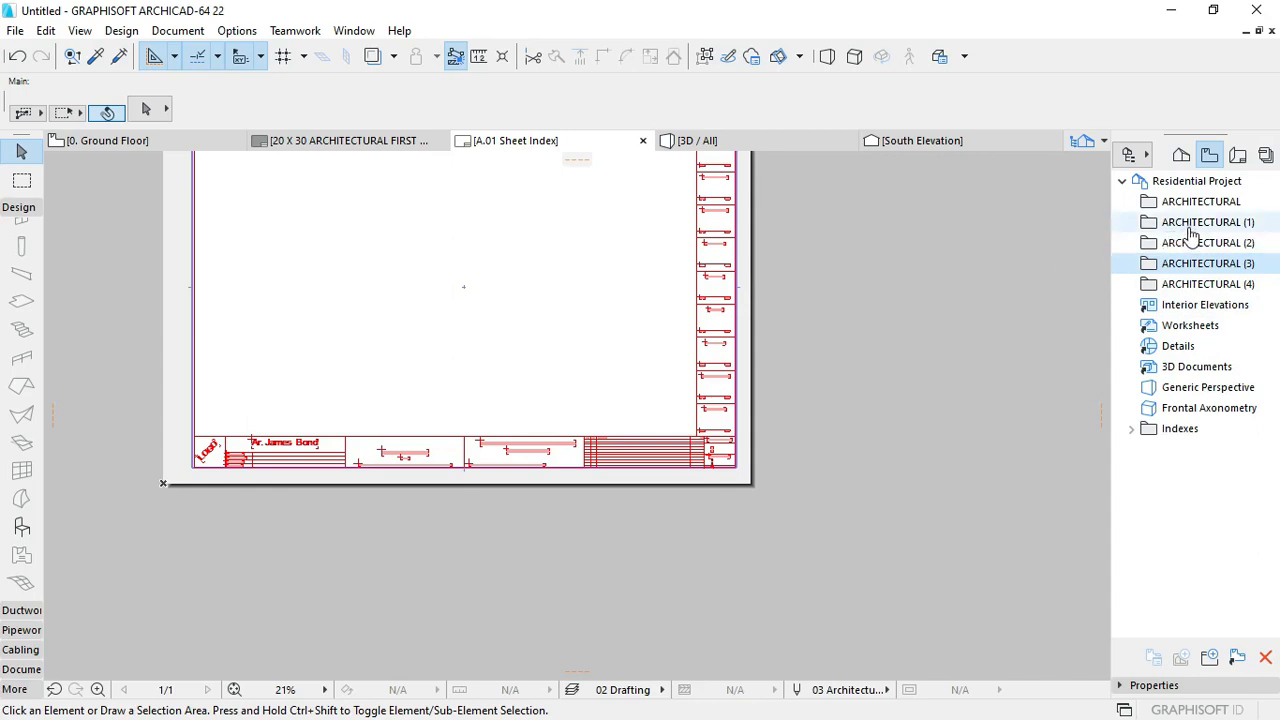
# Step: Rename the ARCHITECTURAL (1) folder as STRUCTURAL
pyautogui.click(1236, 224)
pyautogui.rightClick(1236, 224)
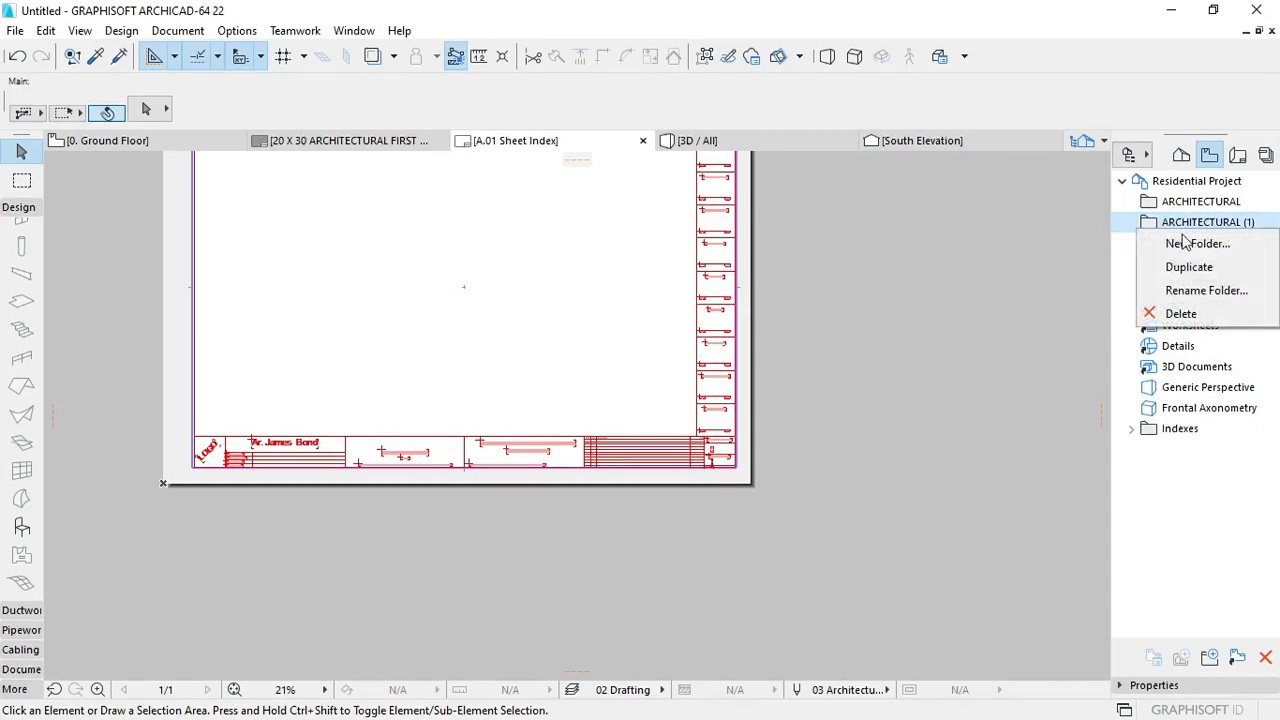
pyautogui.click(1185, 291)
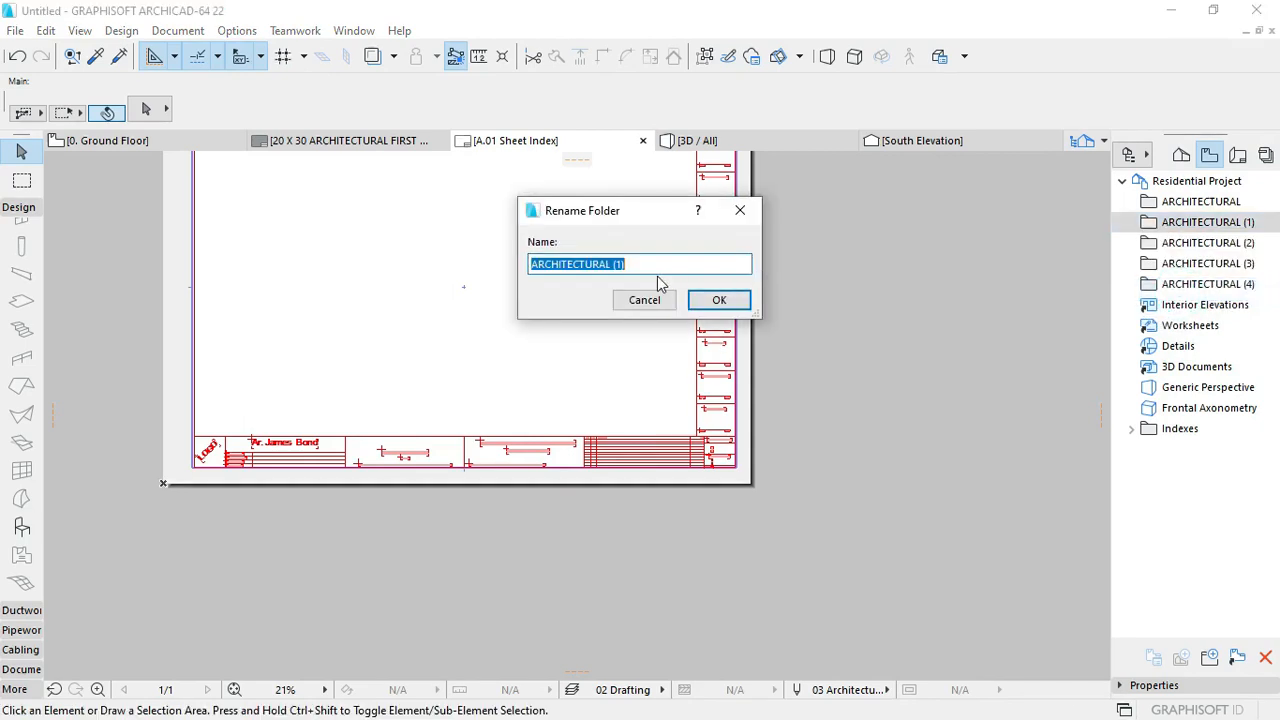
pyautogui.write('STRUCTURAL')
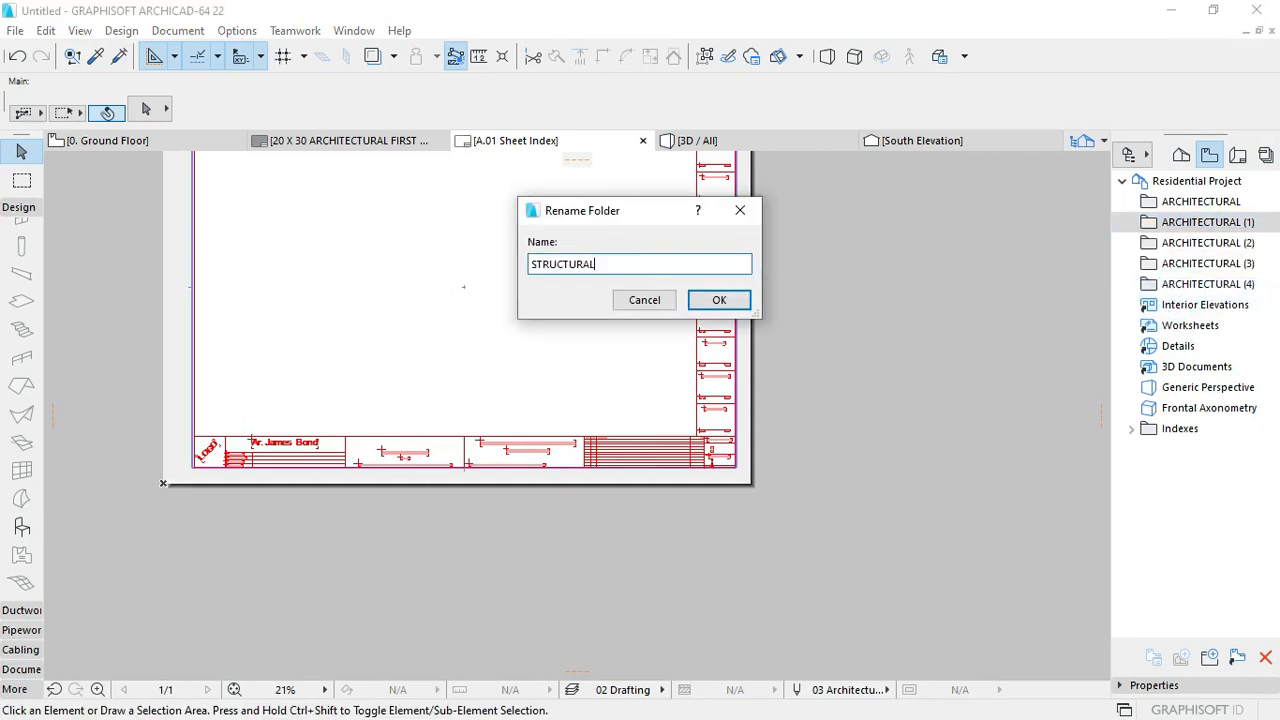
pyautogui.click(719, 300)
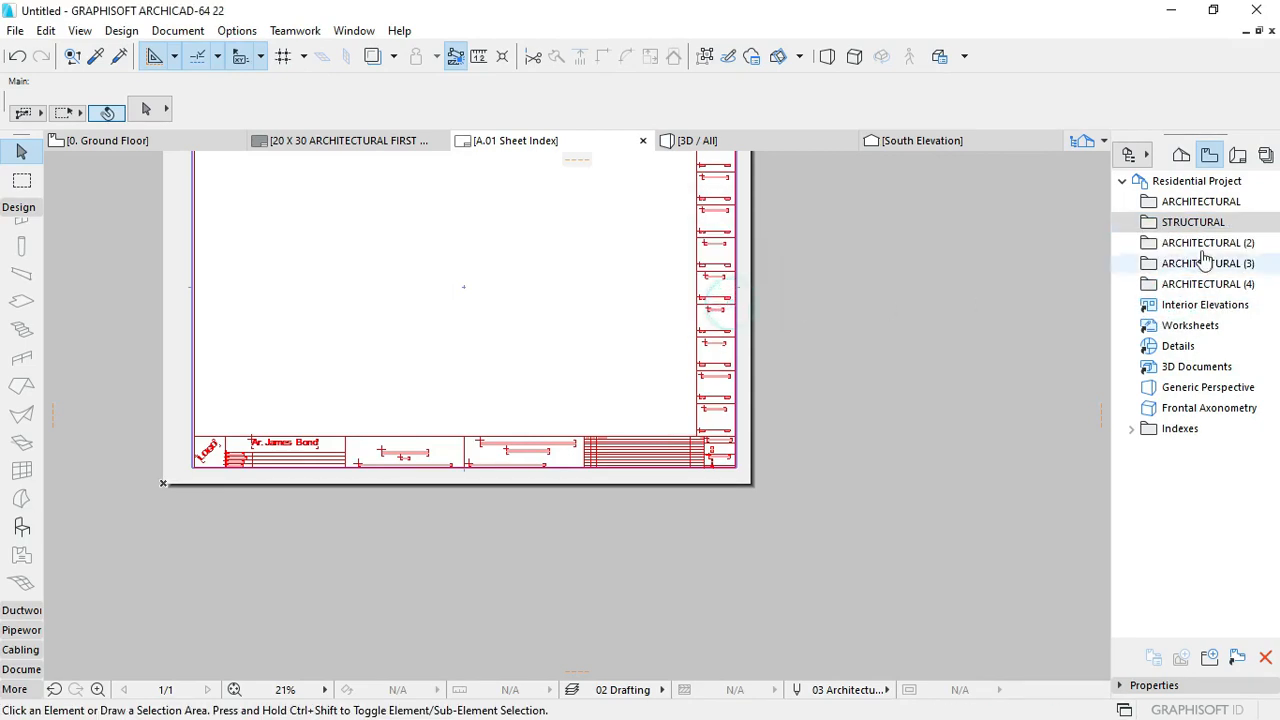
# Step: Rename the ARCHITECTURAL (2) folder as ELECTRICAL
pyautogui.click(1207, 244)
pyautogui.rightClick(1207, 244)
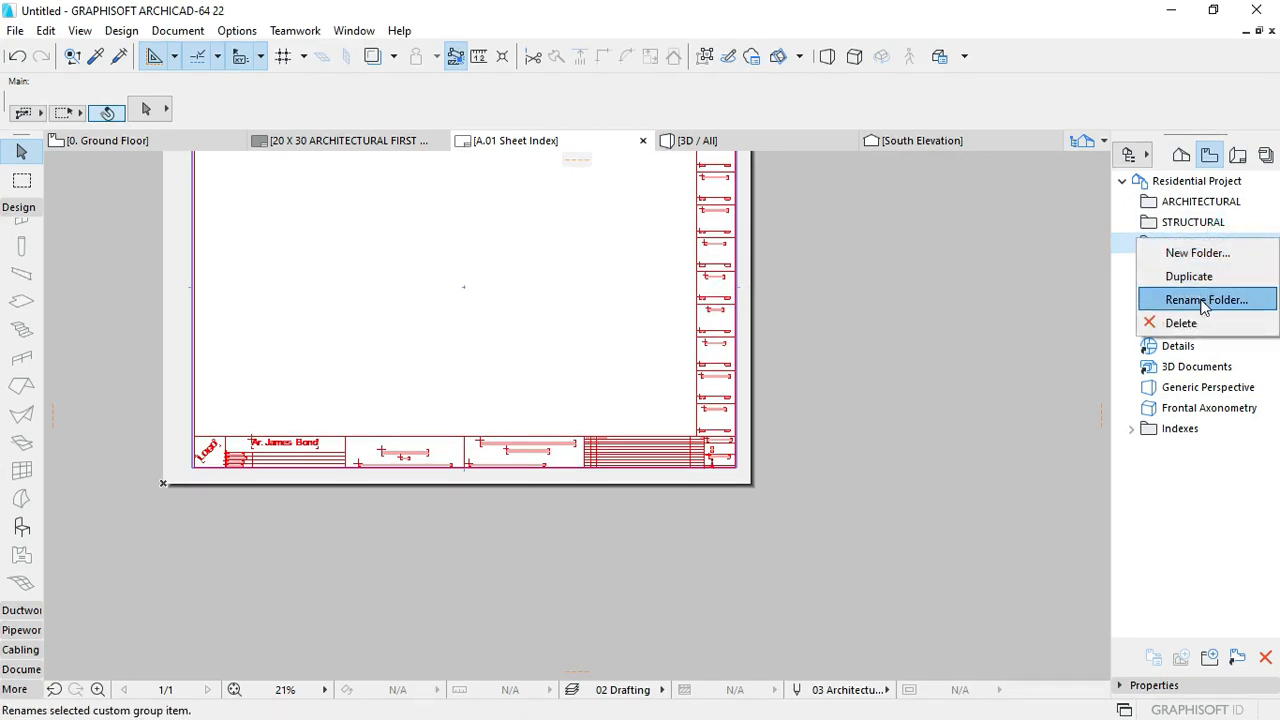
pyautogui.click(1204, 300)
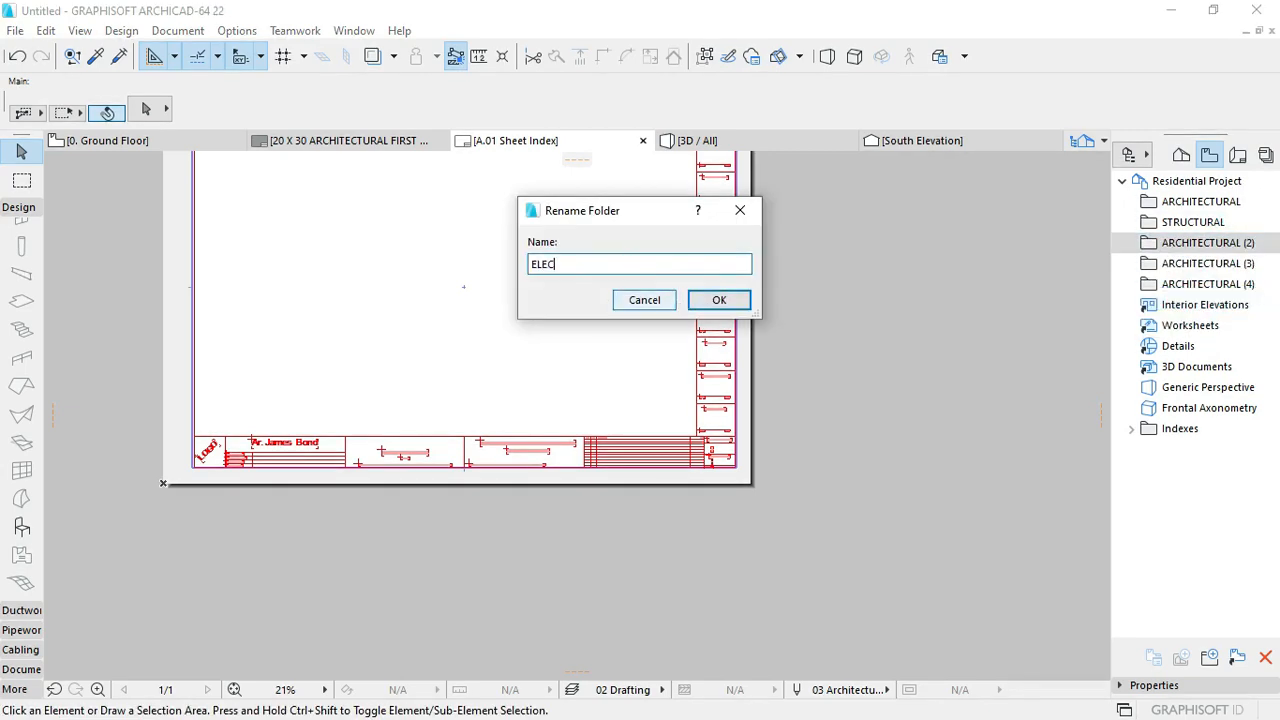
pyautogui.click(690, 302)
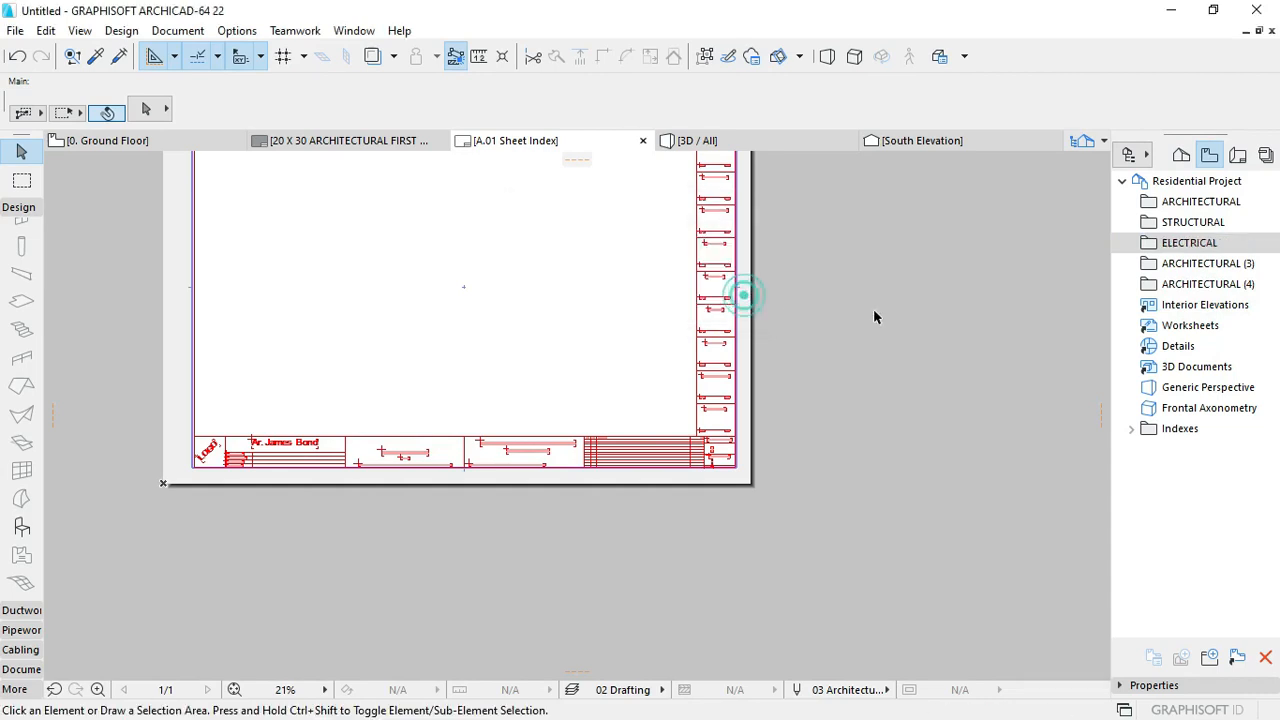
# Step: Rename the ARCHITECTURAL (3) folder as SANITARY
pyautogui.click(1180, 264)
pyautogui.rightClick(1180, 264)
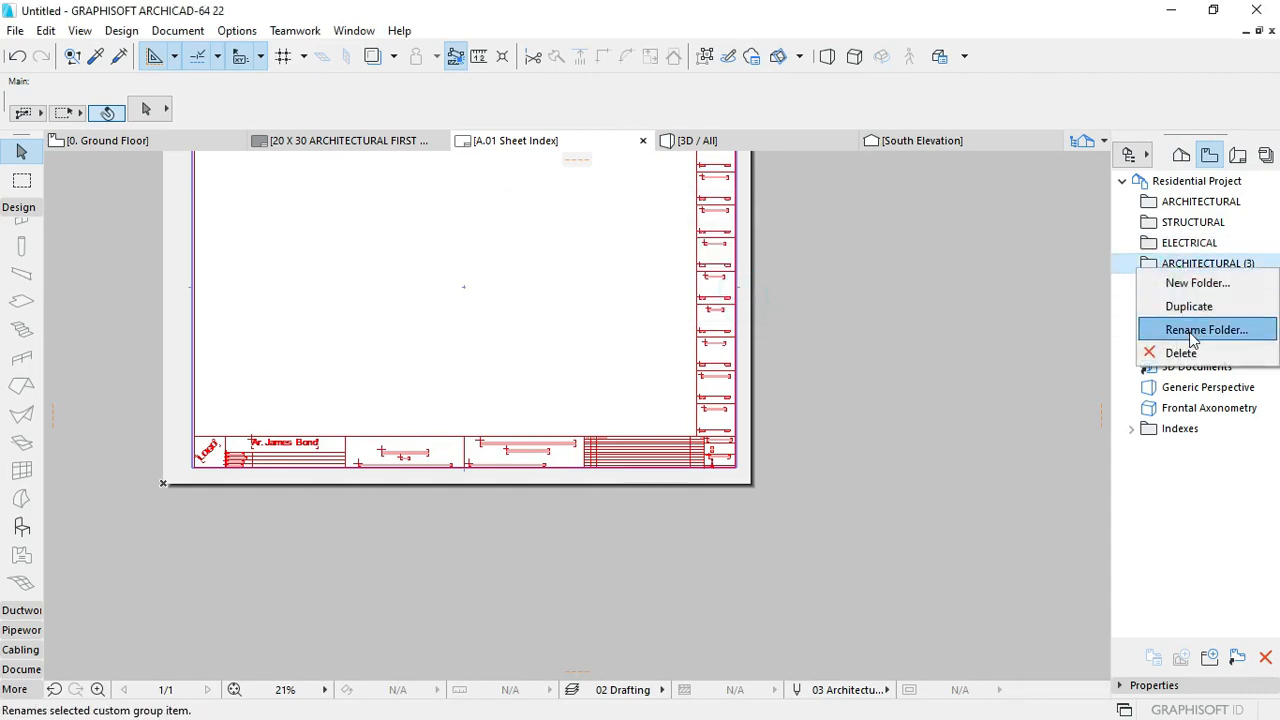
pyautogui.click(1204, 330)
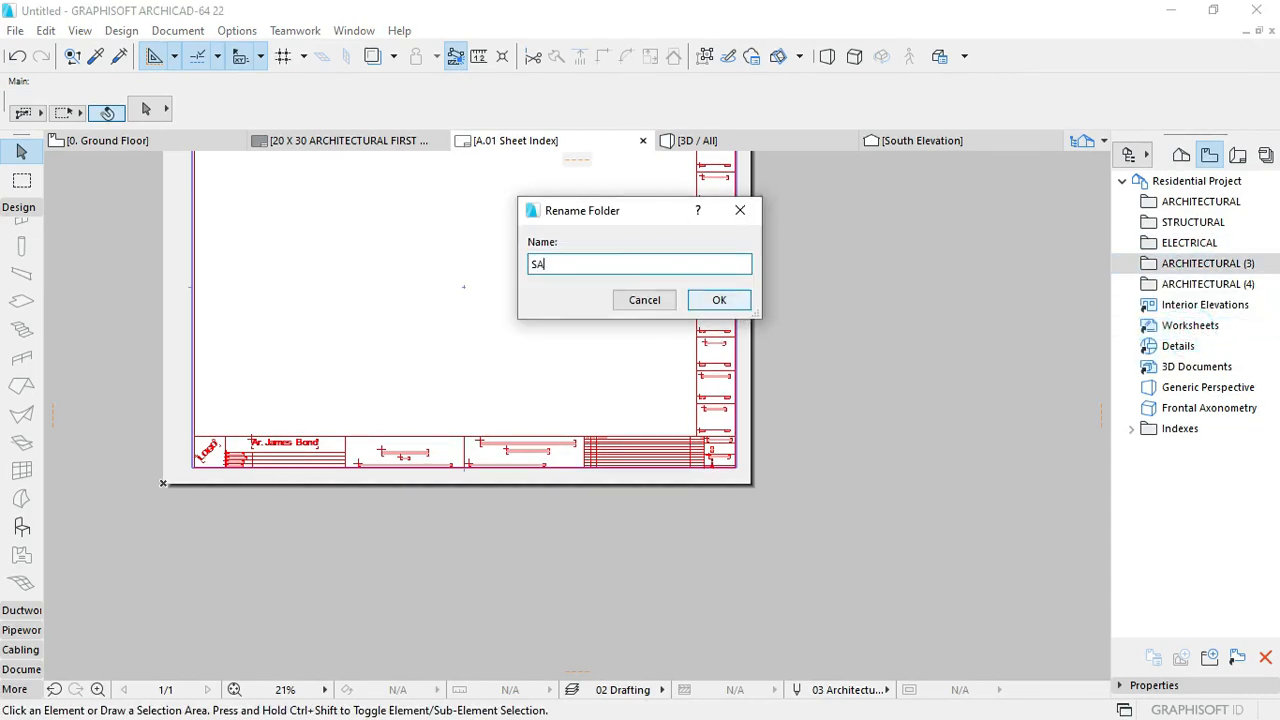
pyautogui.click(734, 306)
# Step: Rename the ARCHITECTURAL (4) folder as MECHANICAL
pyautogui.click(1182, 285)
pyautogui.rightClick(1182, 287)
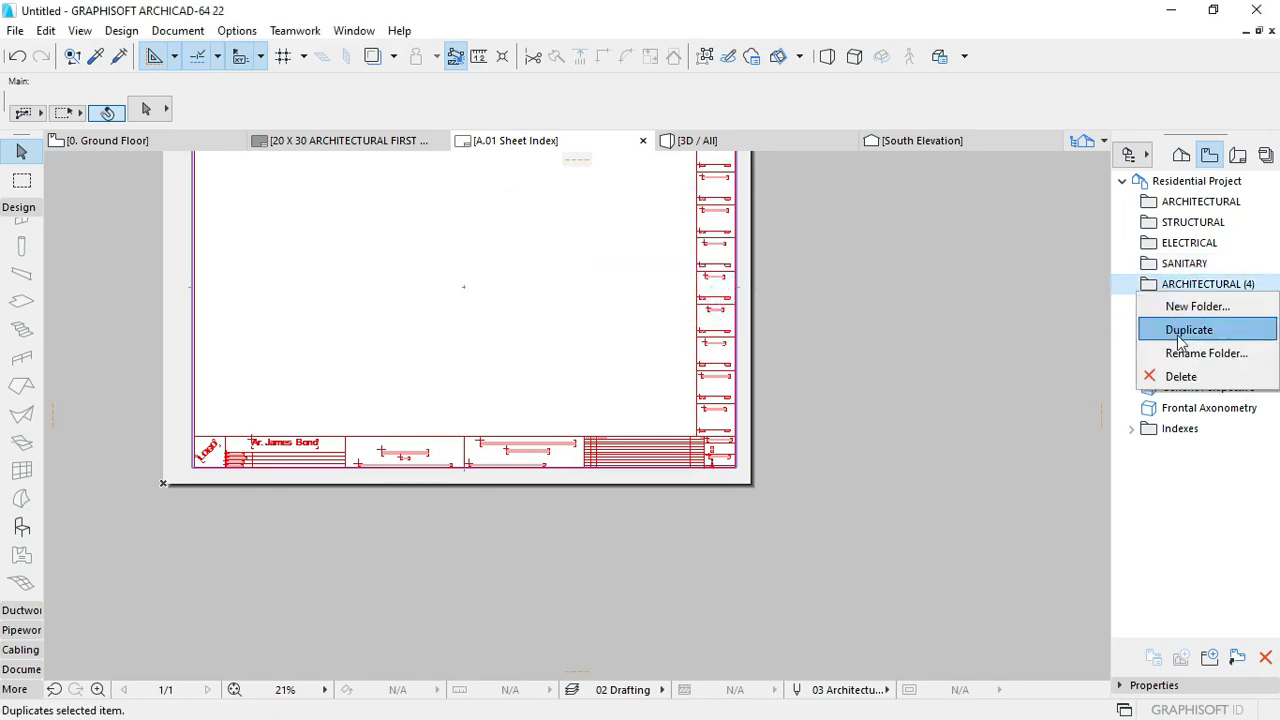
pyautogui.click(1190, 354)
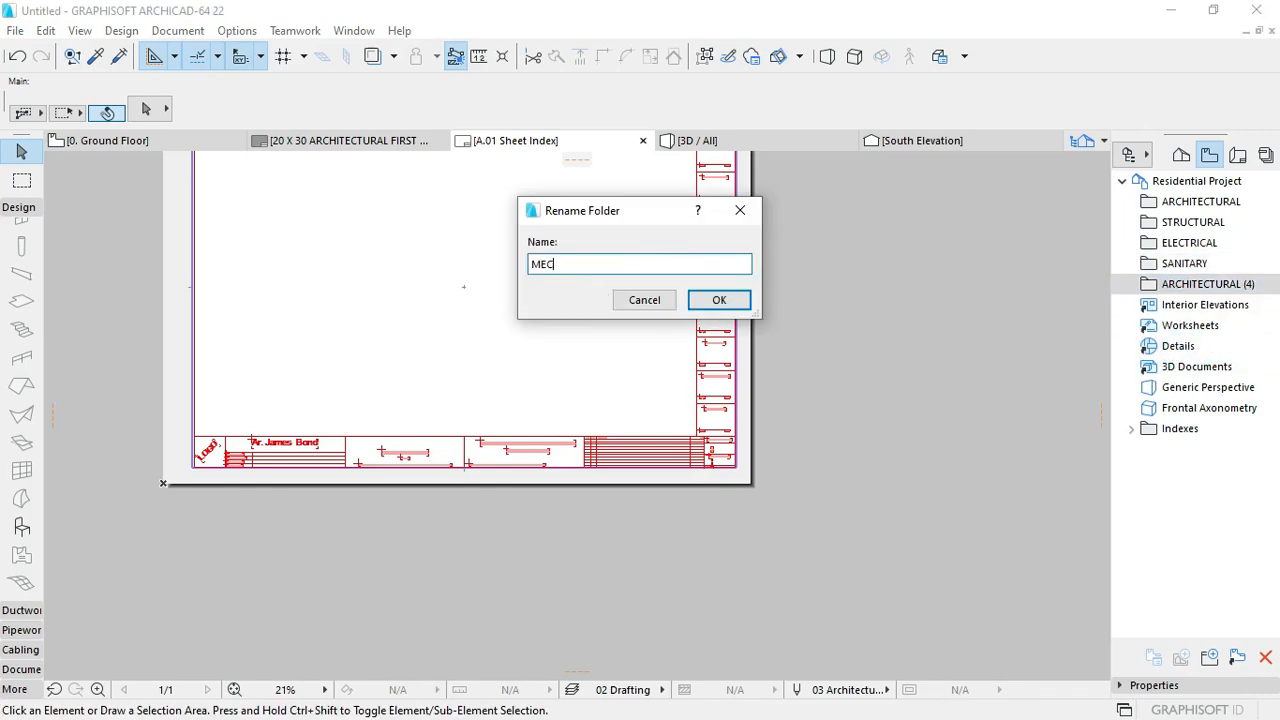
pyautogui.write('MECHANICAL')
pyautogui.click(718, 300)
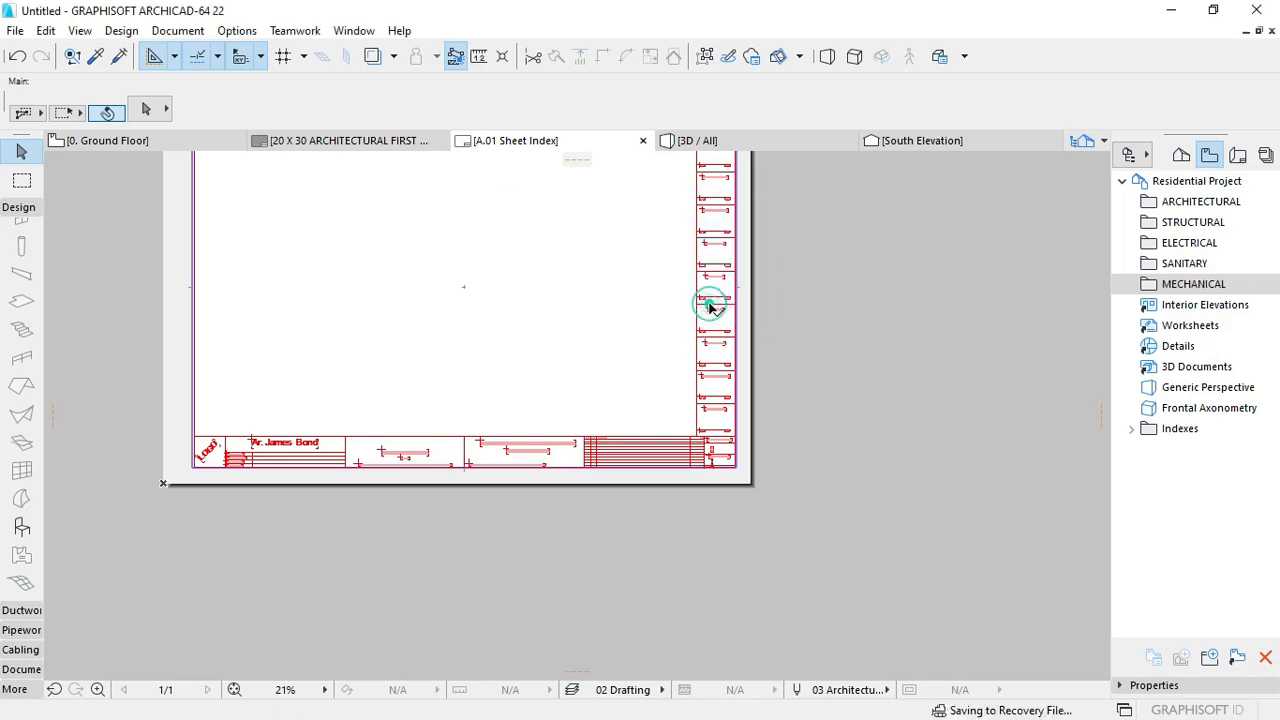
pyautogui.rightClick(1195, 287)
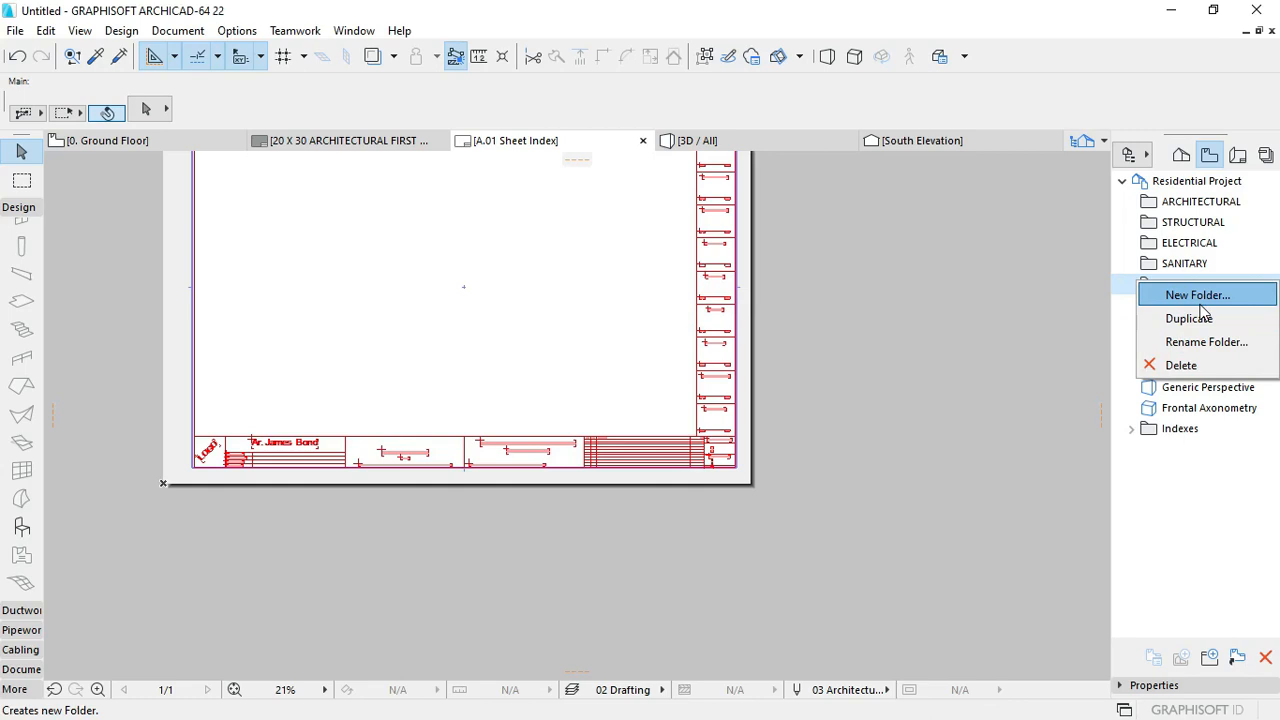
pyautogui.click(1243, 250)
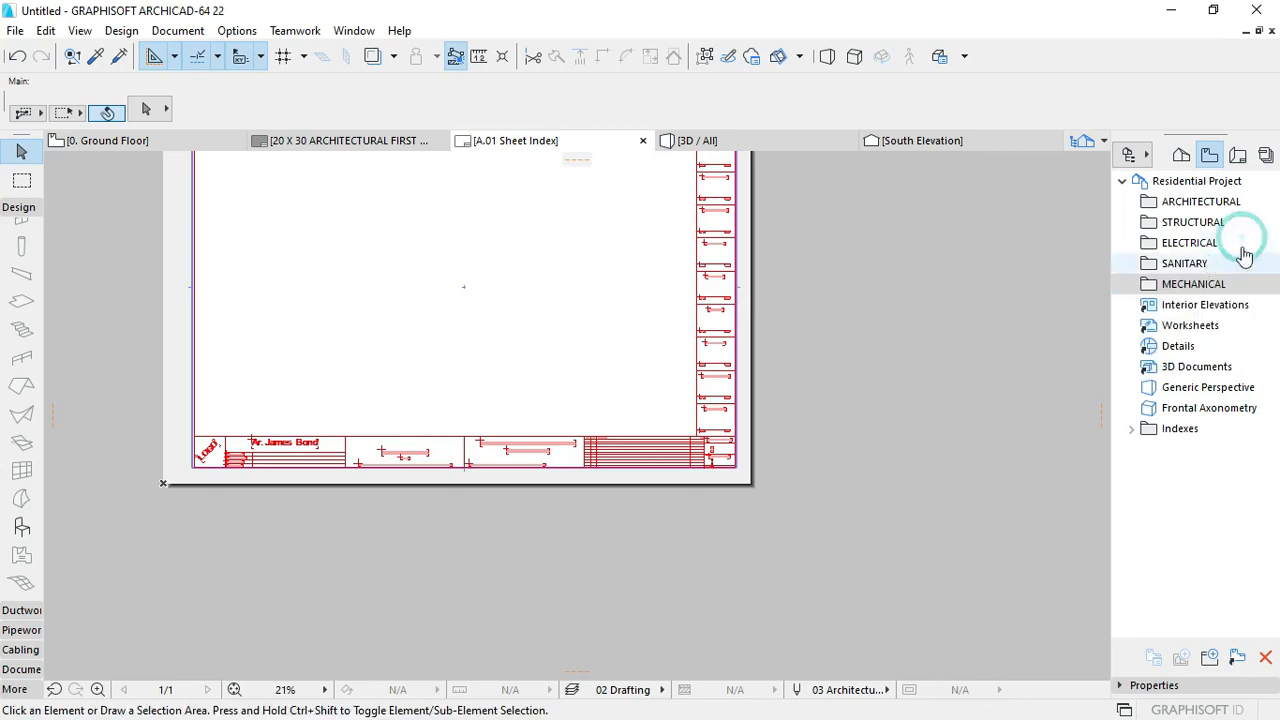
pyautogui.click(1210, 203)
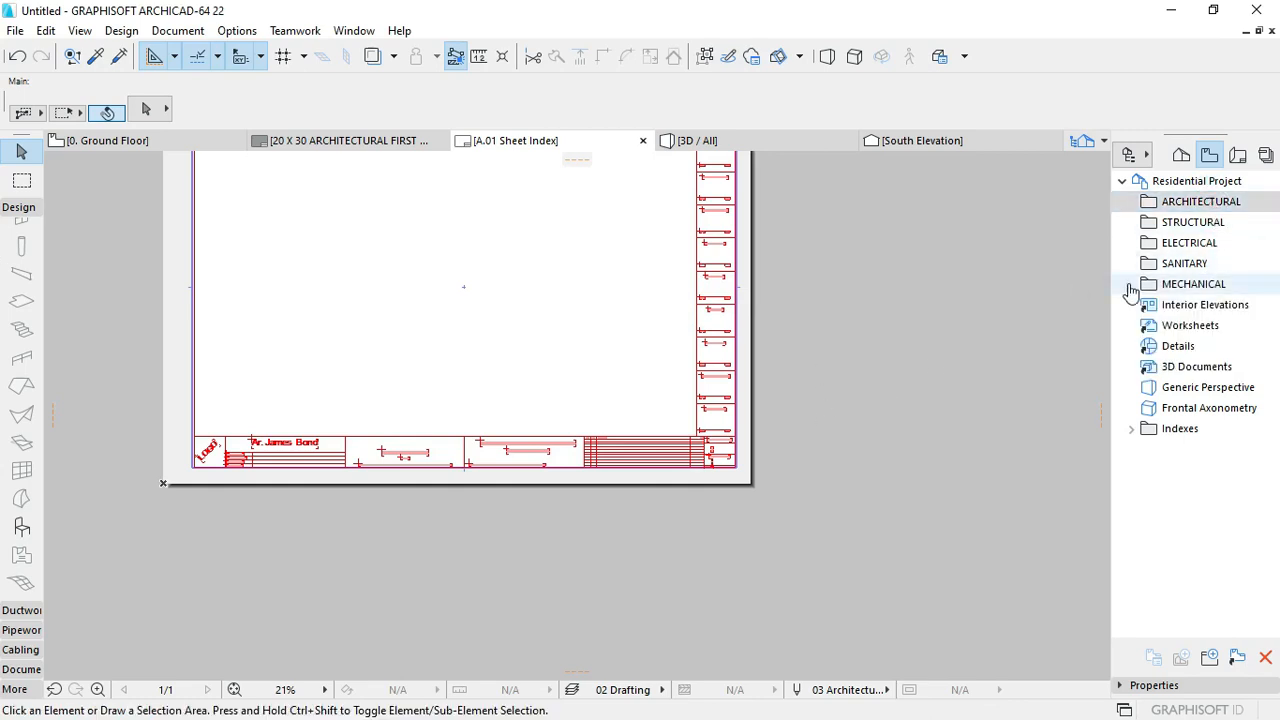
pyautogui.scroll(-3, 703, 392)
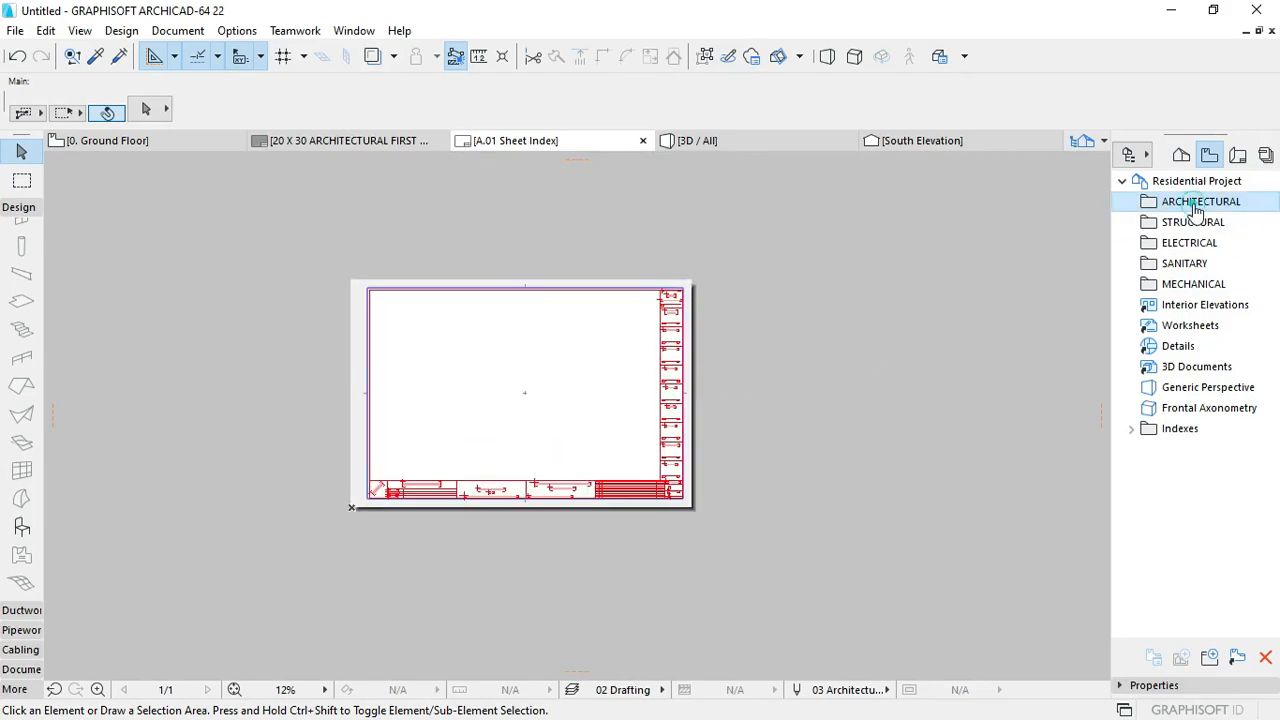
pyautogui.scroll(-1, 845, 314)
pyautogui.scroll(4, 839, 311)
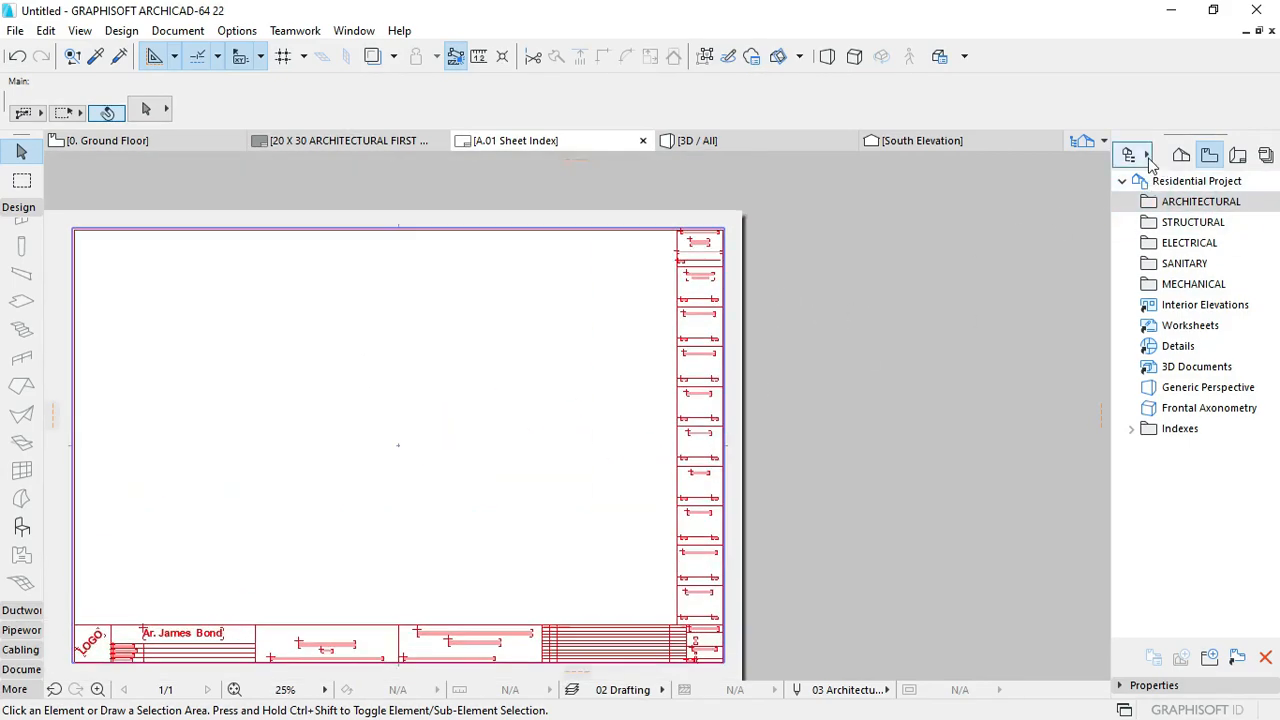
# Step: Show the Organizer and display the Project Map as its source tree
pyautogui.click(1147, 155)
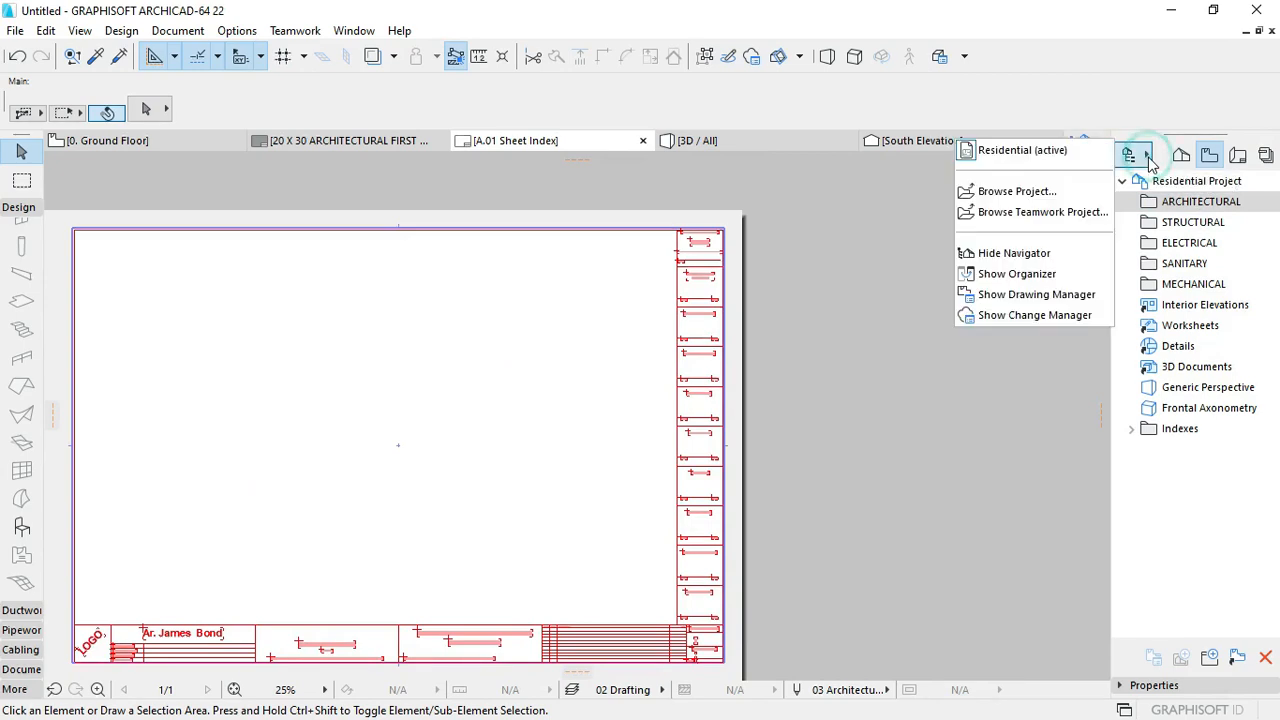
pyautogui.click(1022, 277)
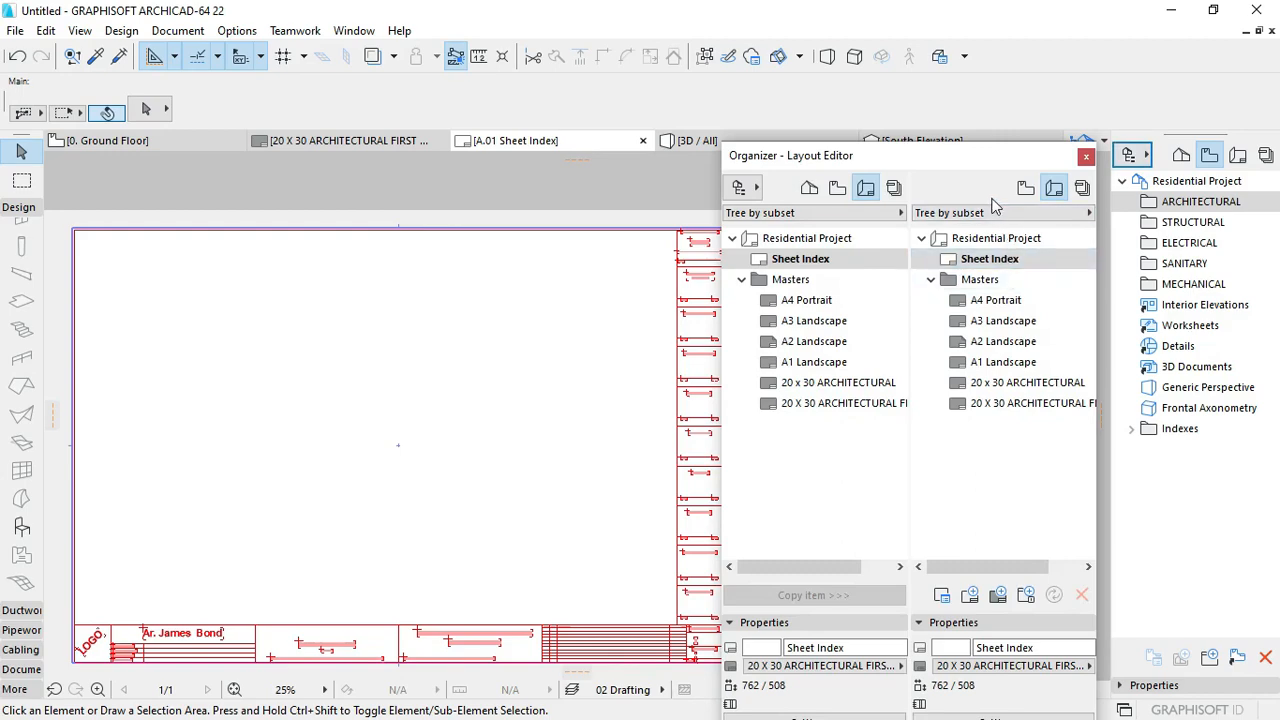
pyautogui.click(1190, 204)
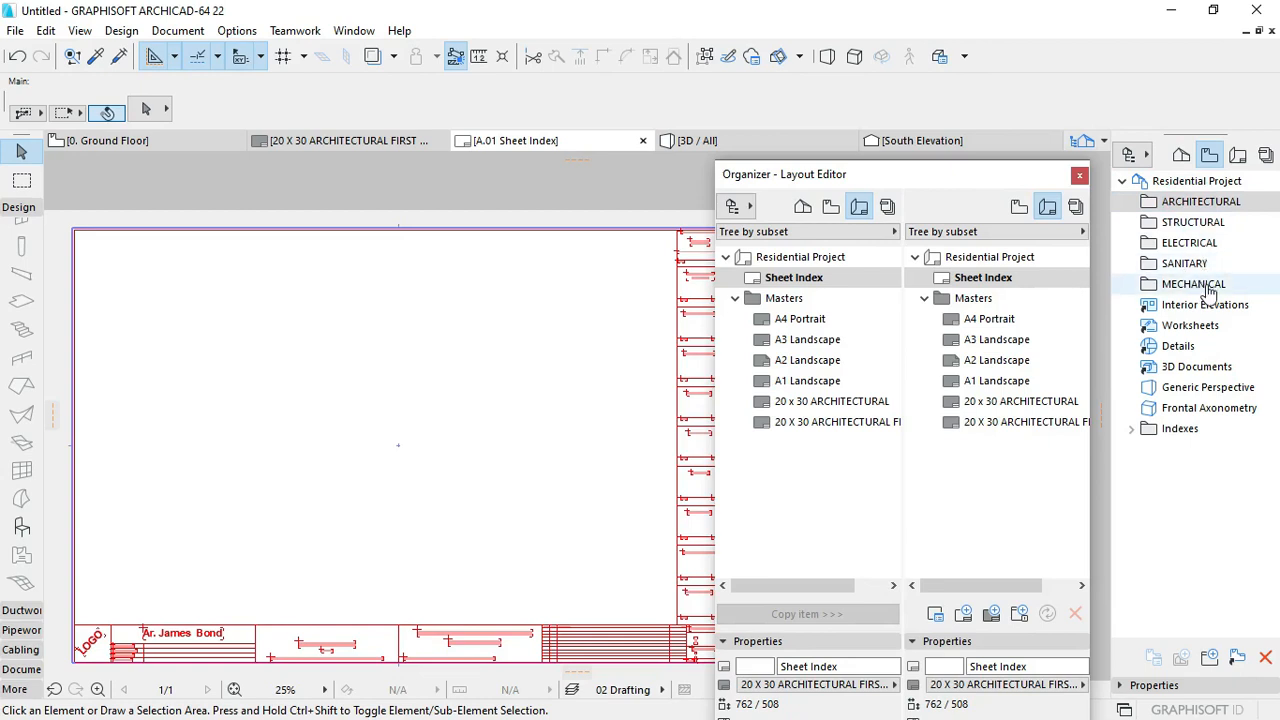
pyautogui.click(799, 210)
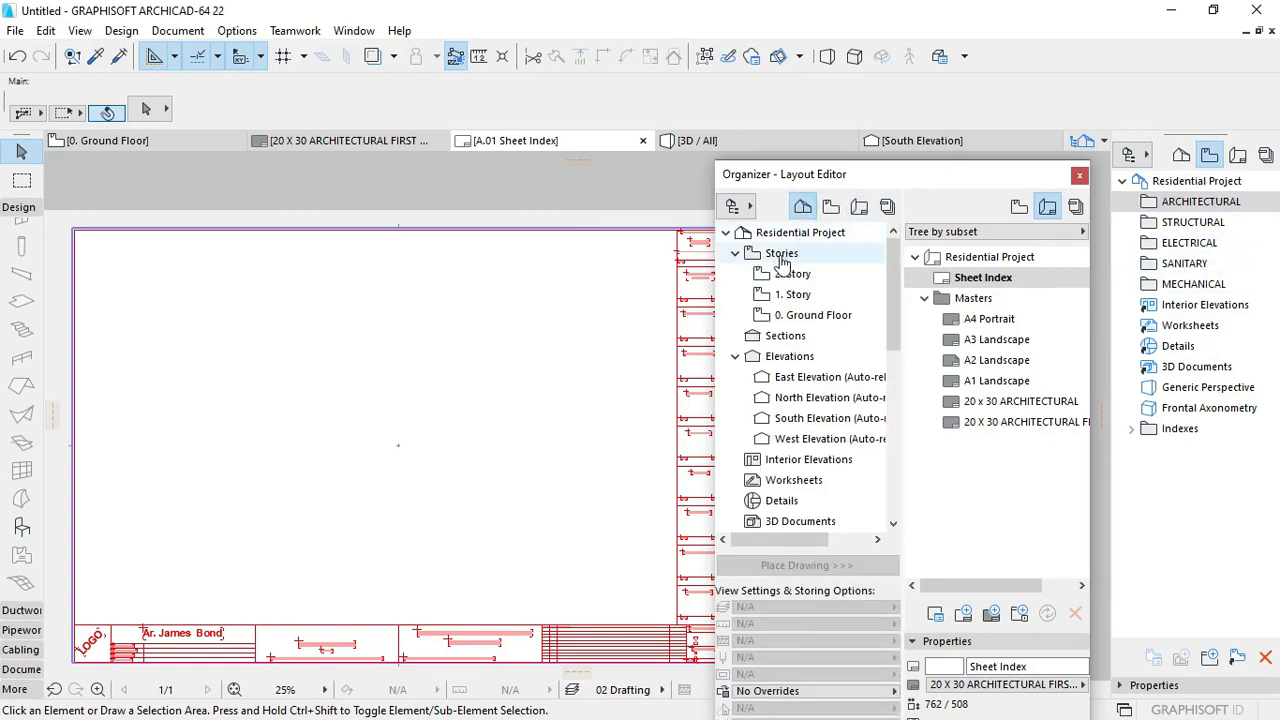
# Step: Add the 0. Ground Floor, 1. Story and 2. Story from the Project Map as views in the ARCHITECTURAL folder and expand it
pyautogui.click(803, 320)
pyautogui.keyDown('ctrl'); pyautogui.click(801, 300); pyautogui.keyUp('ctrl')
pyautogui.keyDown('ctrl'); pyautogui.click(801, 278); pyautogui.keyUp('ctrl')
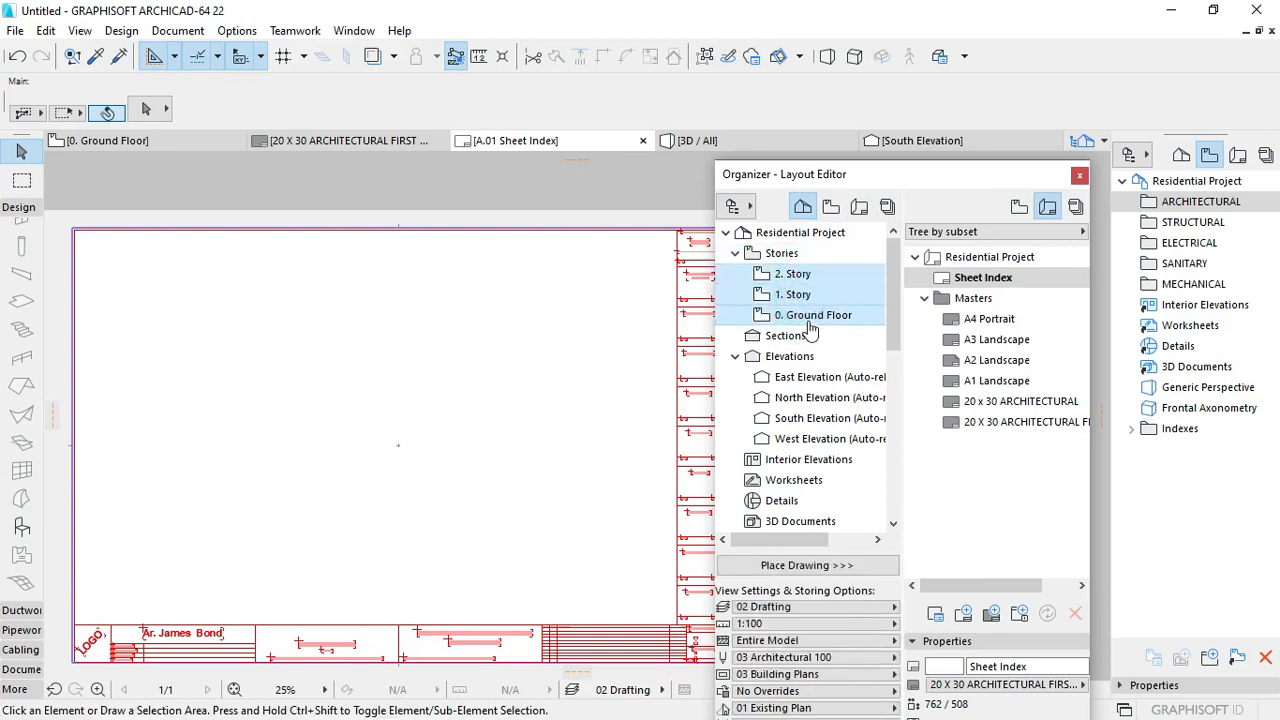
pyautogui.moveTo(809, 320); pyautogui.dragTo(1196, 208)
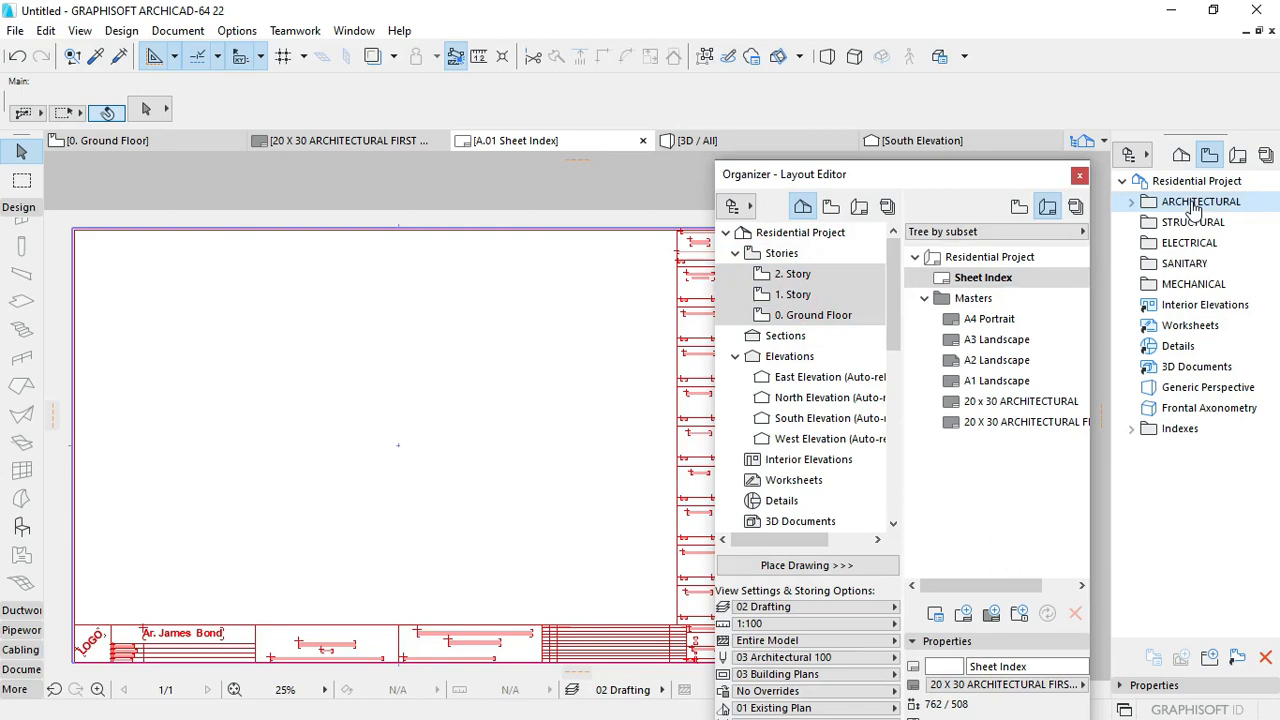
pyautogui.click(1133, 204)
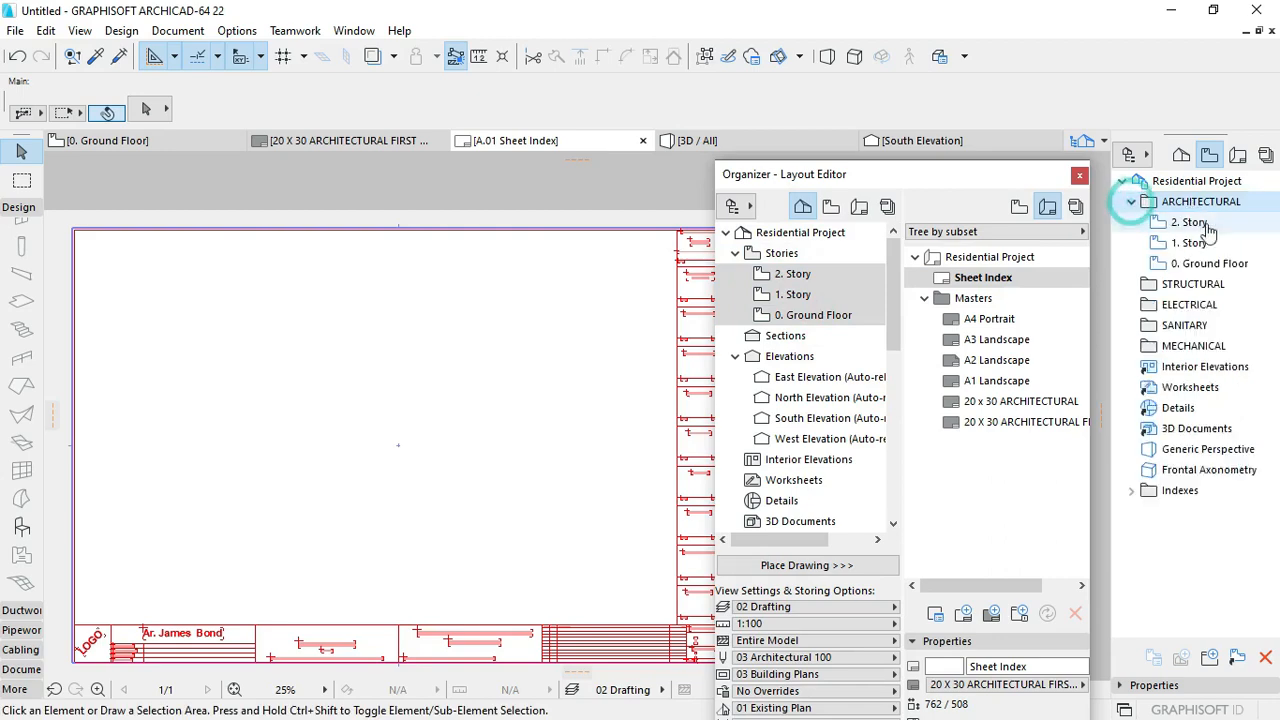
pyautogui.click(1133, 204)
pyautogui.click(1133, 204)
# Step: Rename the 0. Ground Floor view in the ARCHITECTURAL folder as GROUND FLOOR PLAN with an empty ID
pyautogui.click(1195, 263)
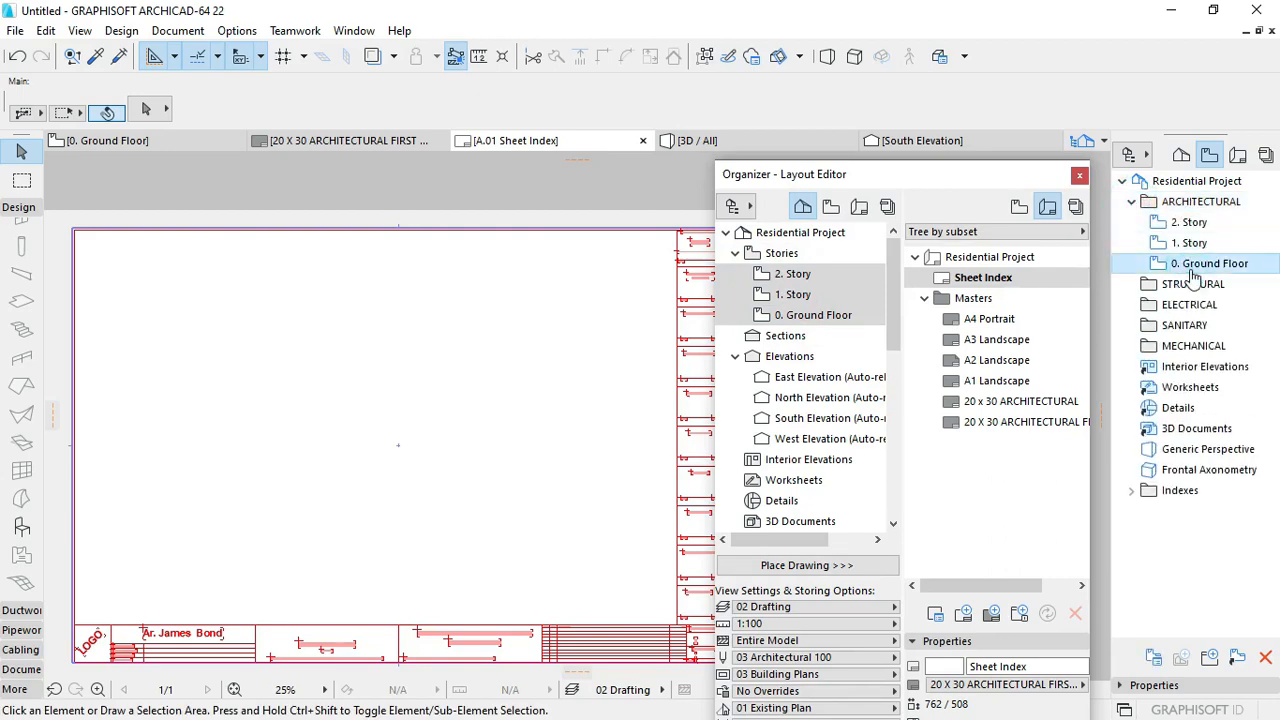
pyautogui.rightClick(1193, 278)
pyautogui.click(1180, 333)
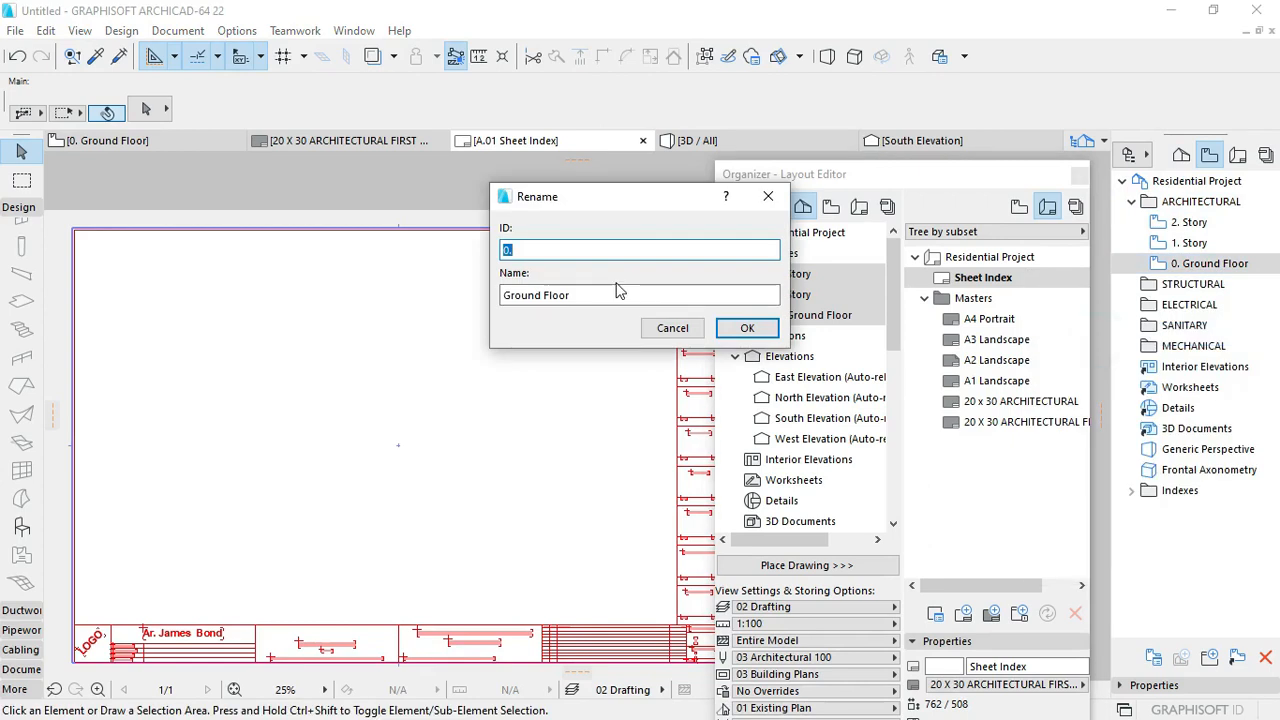
pyautogui.press('BackSpace')
pyautogui.press('Tab')
pyautogui.write('GRO')
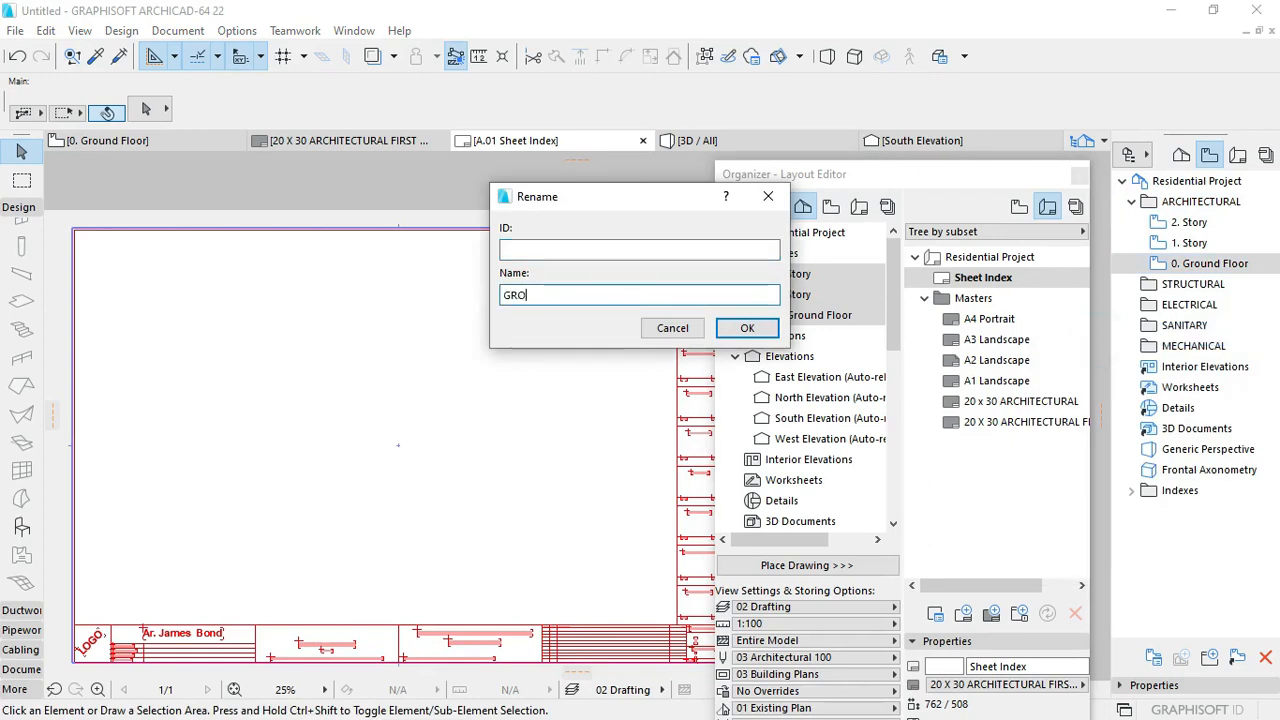
pyautogui.write('UND FLOOR PLAN')
pyautogui.click(740, 328)
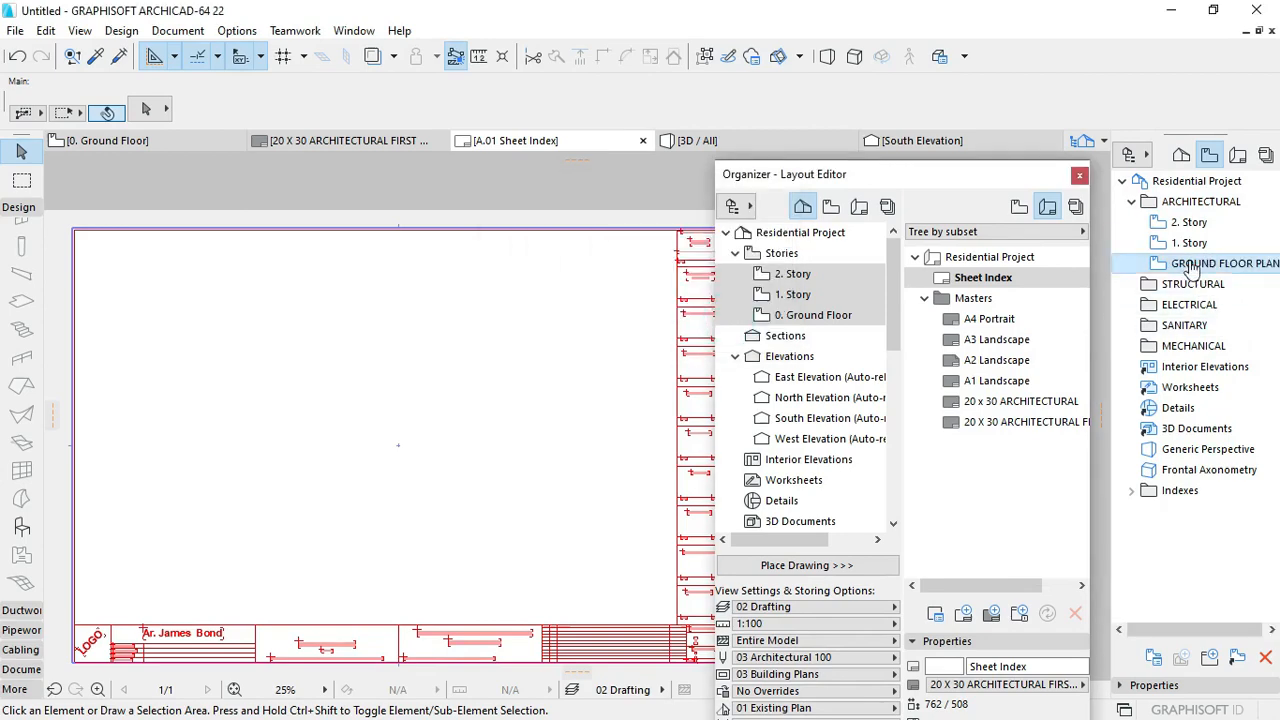
# Step: Rename the 1. Story view in the ARCHITECTURAL folder as SECOND FLOOR PLAN with an empty ID
pyautogui.rightClick(1185, 245)
pyautogui.click(1080, 310)
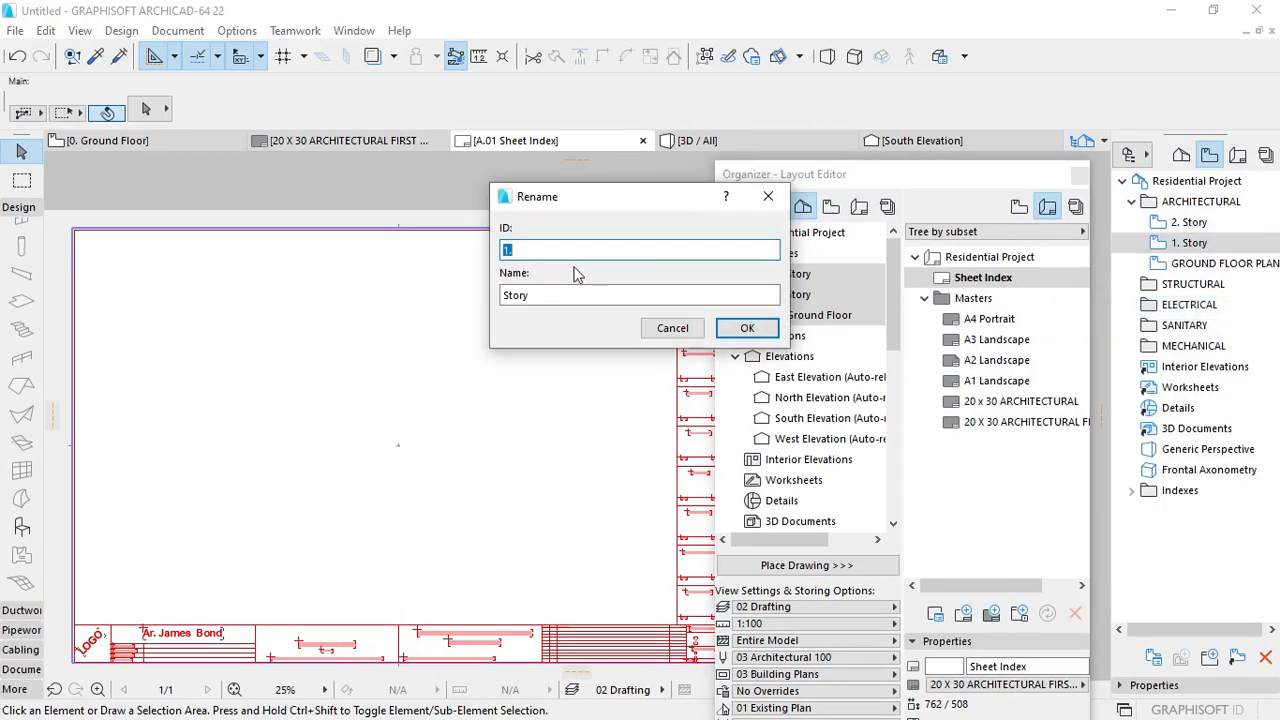
pyautogui.press('BackSpace')
pyautogui.doubleClick(564, 296)
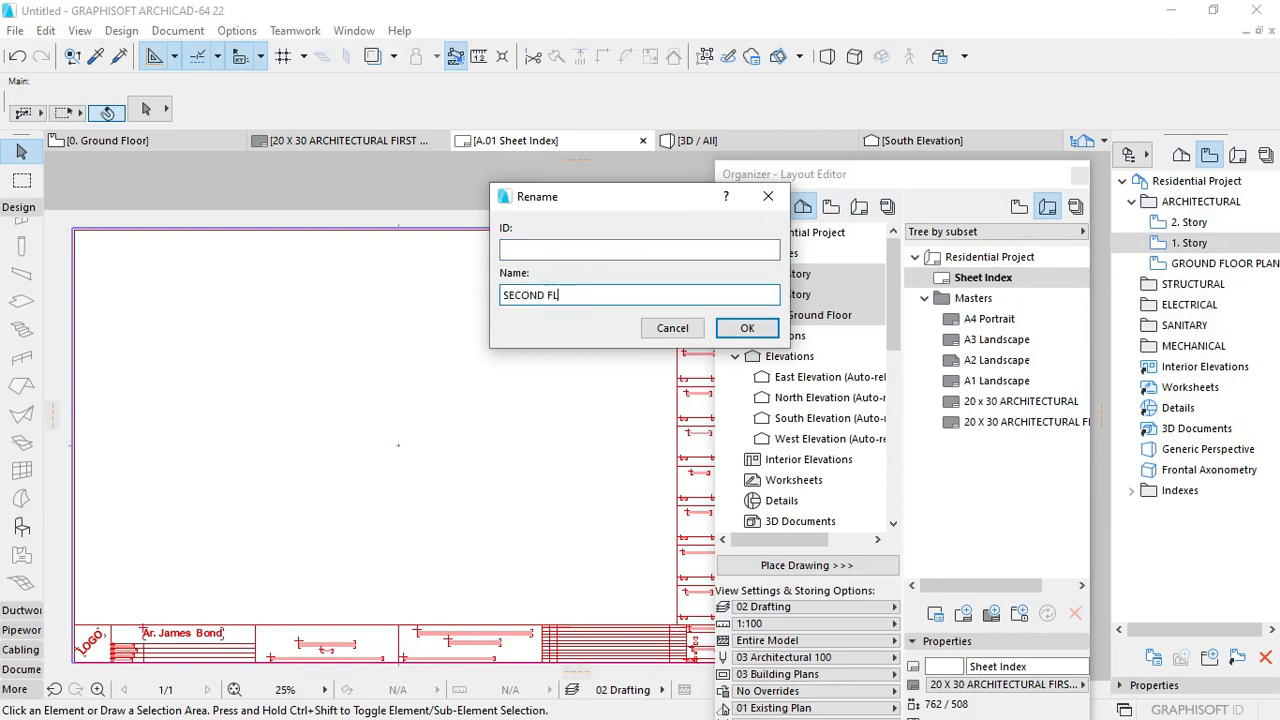
pyautogui.write('SECOND FLOOR PLAN')
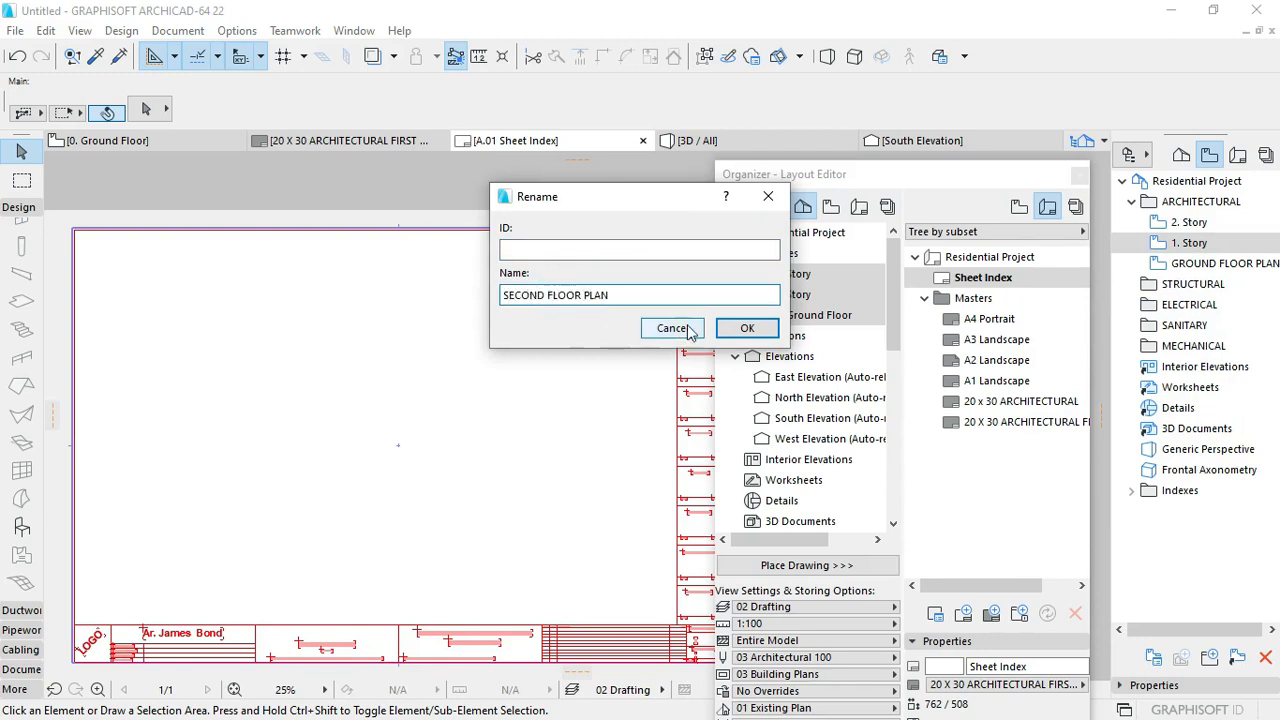
pyautogui.click(747, 328)
# Step: Rename the 2. Story view in the ARCHITECTURAL folder as ROOF PLAN with an empty ID
pyautogui.click(1192, 223)
pyautogui.rightClick(1201, 228)
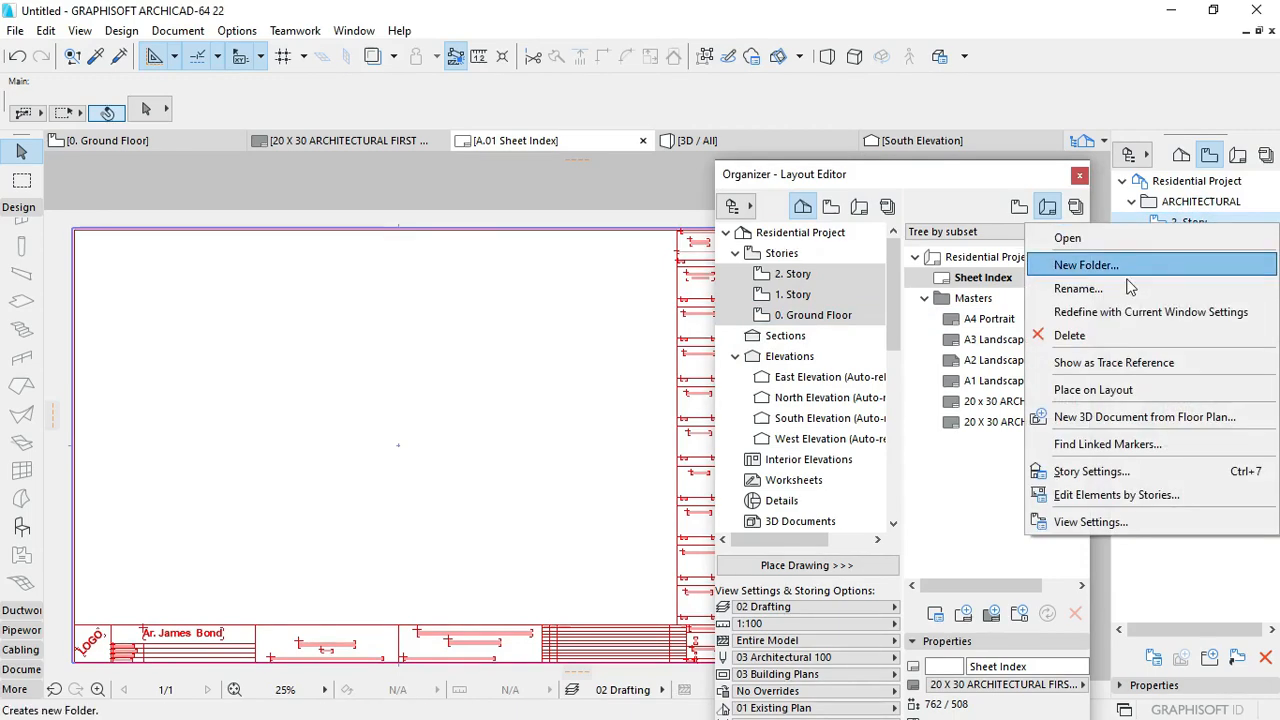
pyautogui.click(1074, 286)
pyautogui.click(564, 297)
pyautogui.doubleClick(506, 297)
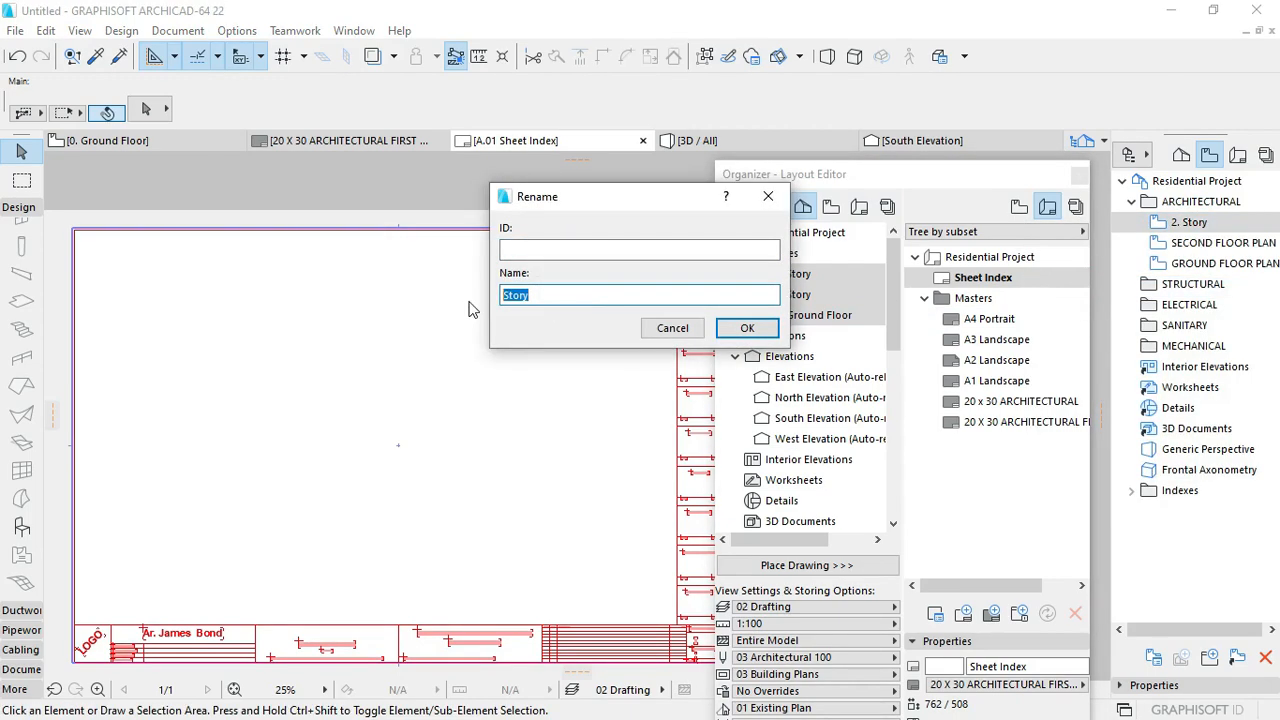
pyautogui.write('ROOF PLAN')
pyautogui.click(747, 328)
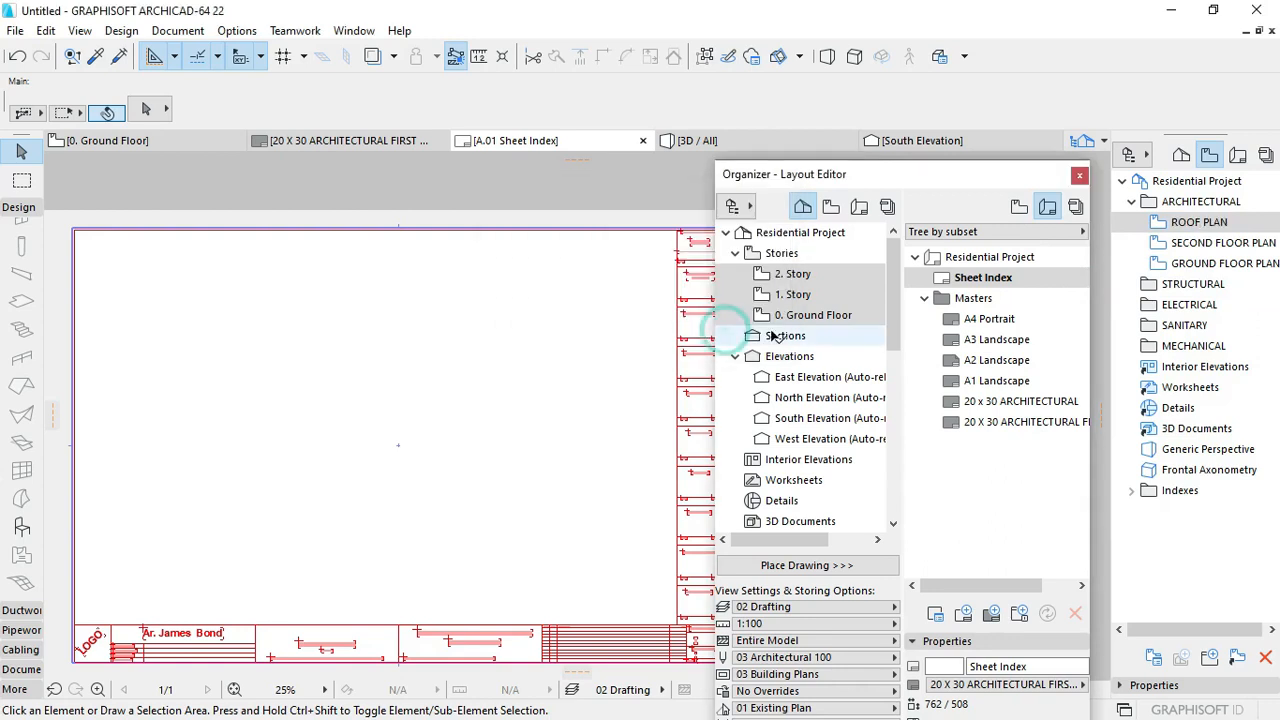
# Step: Open the GROUND FLOOR PLAN, SECOND FLOOR PLAN and ROOF PLAN views in turn to check them
pyautogui.doubleClick(1207, 262)
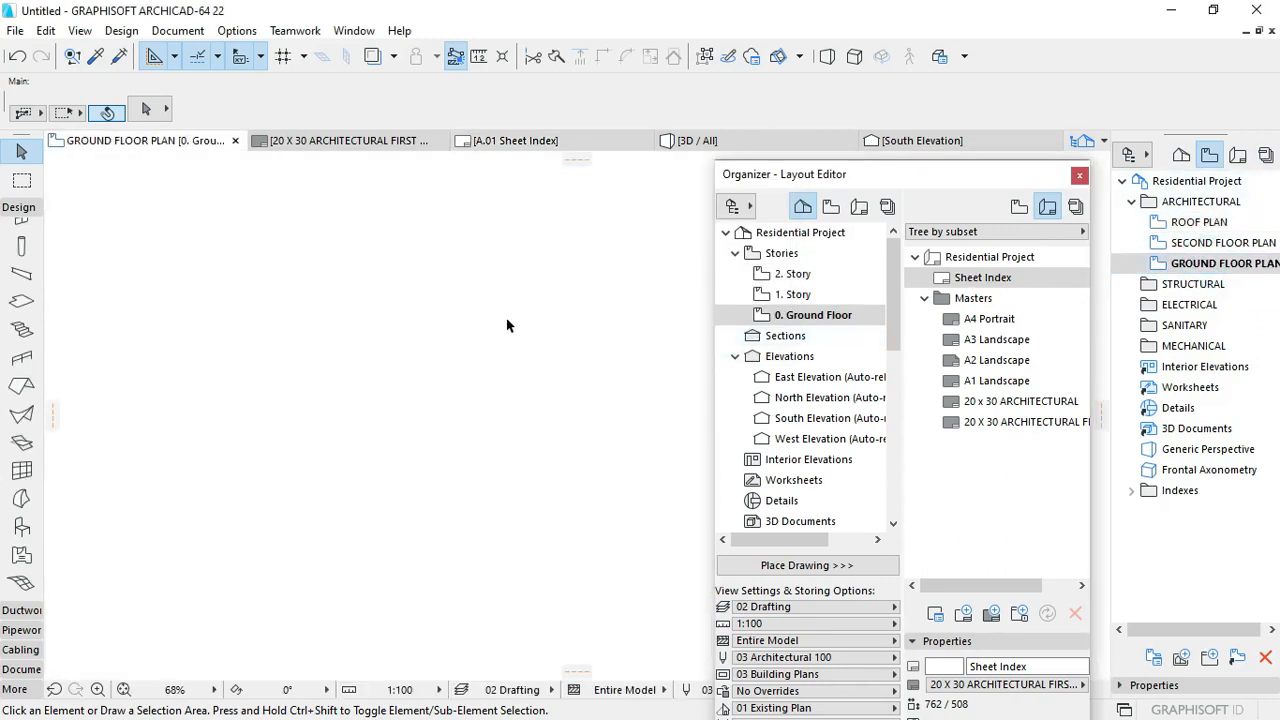
pyautogui.doubleClick(1196, 244)
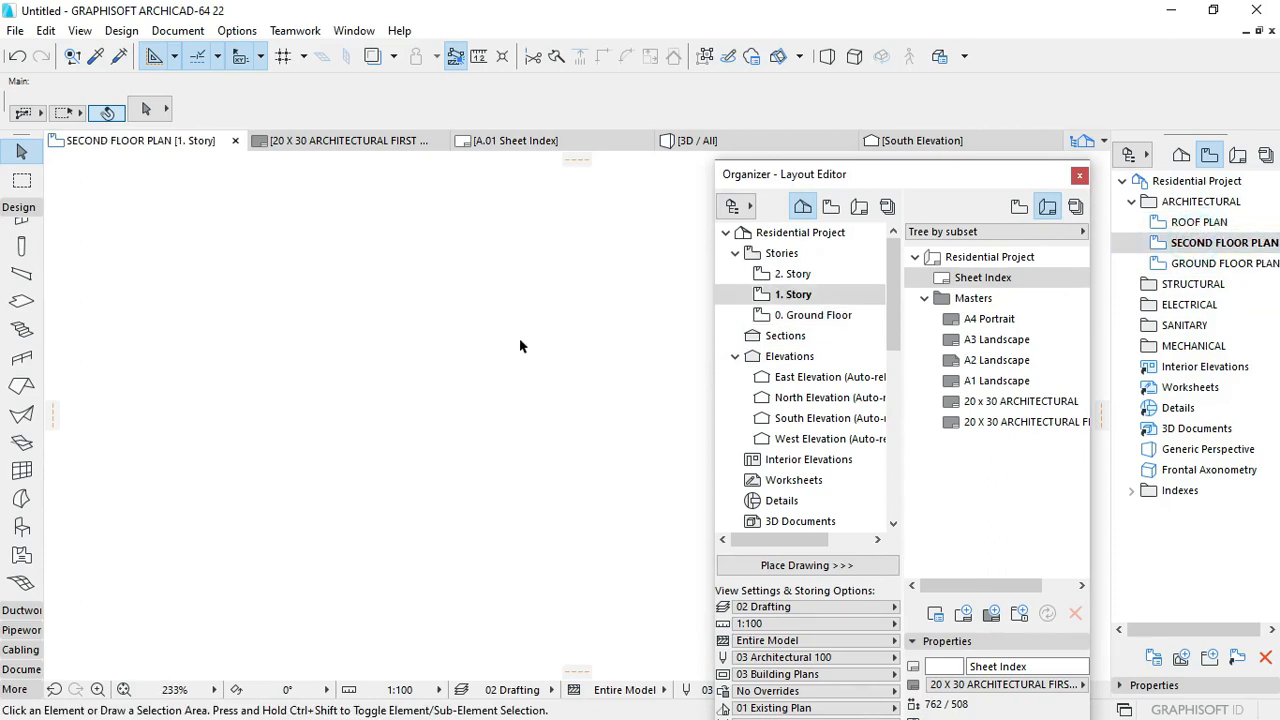
pyautogui.scroll(-2, 405, 403)
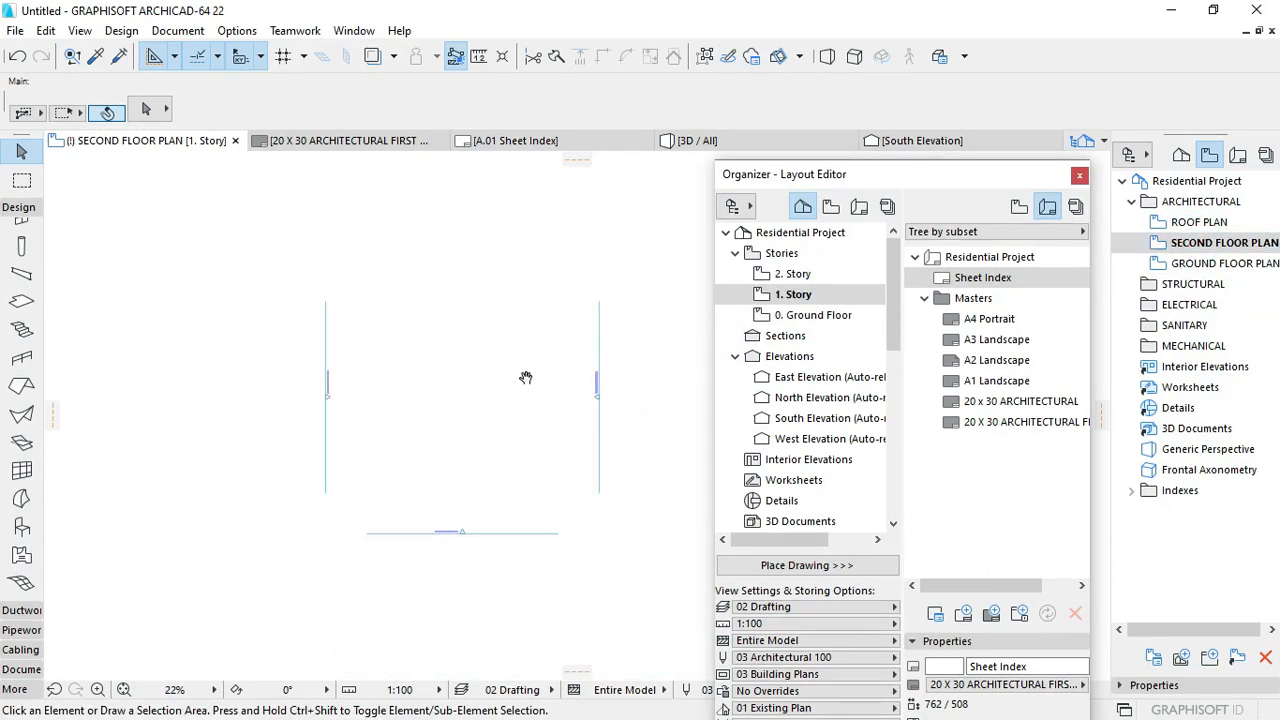
pyautogui.doubleClick(1174, 229)
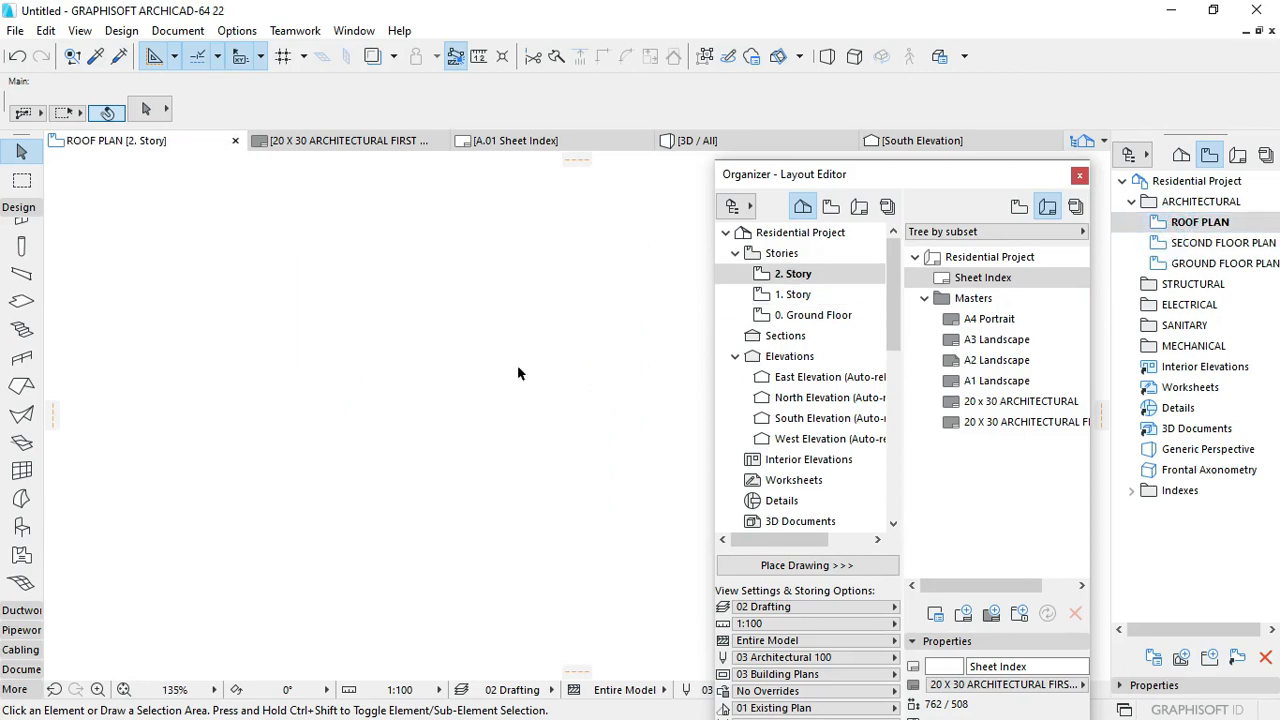
pyautogui.scroll(-3, 525, 375)
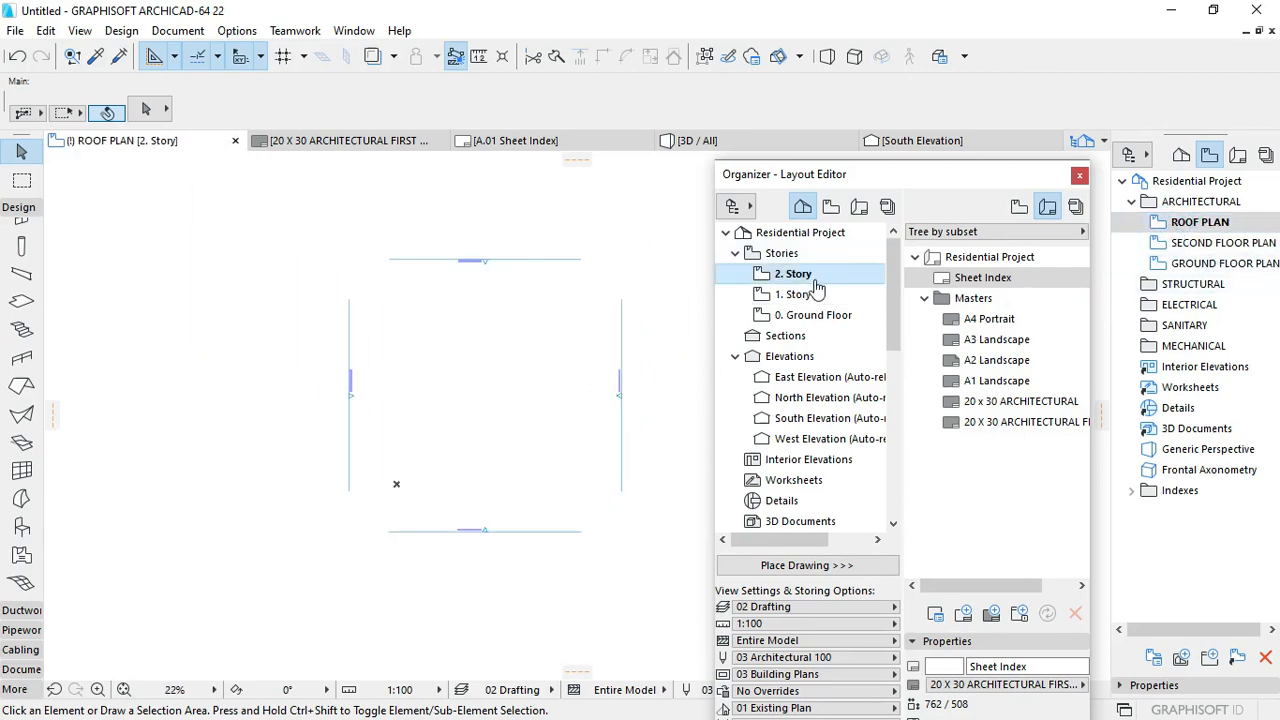
# Step: Add the three Project Map stories as views in the STRUCTURAL folder and view its 2. Story plan
pyautogui.keyDown('shift'); pyautogui.click(812, 315); pyautogui.keyUp('shift')
pyautogui.moveTo(795, 292); pyautogui.dragTo(1192, 288)
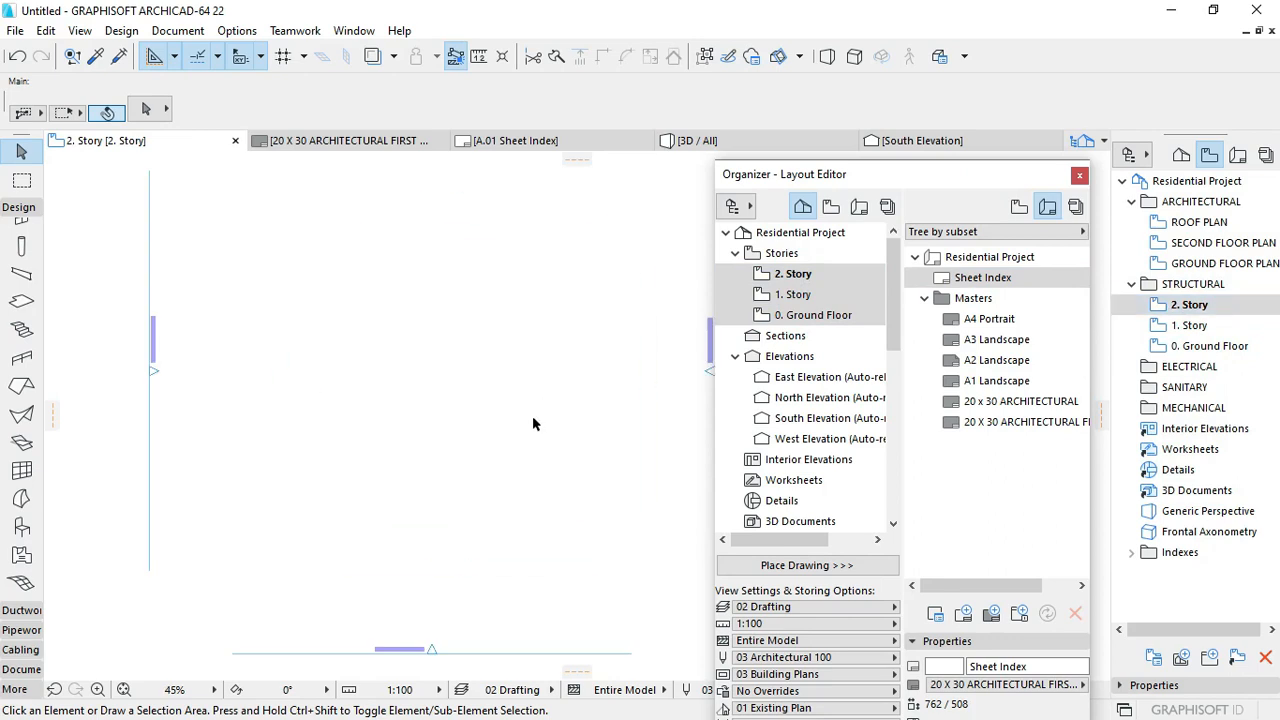
pyautogui.scroll(1, 532, 415)
pyautogui.moveTo(574, 339); pyautogui.dragTo(533, 375, button='middle')
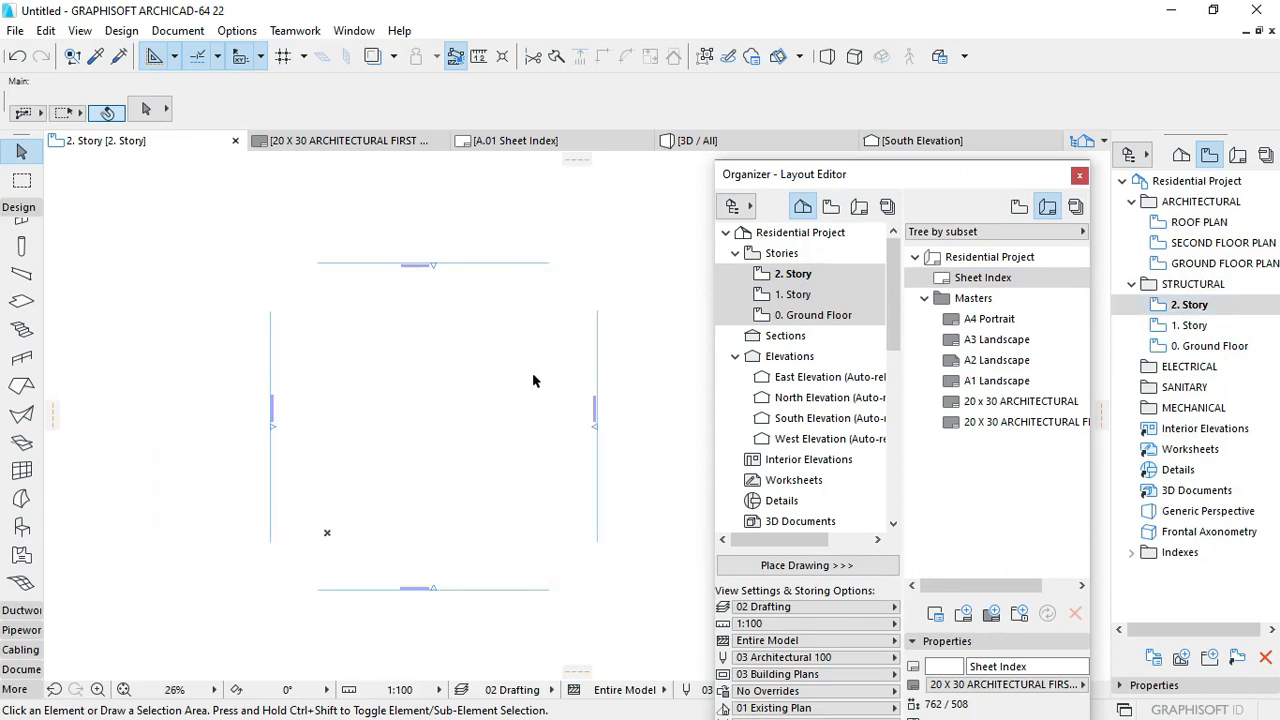
pyautogui.scroll(1, 535, 470)
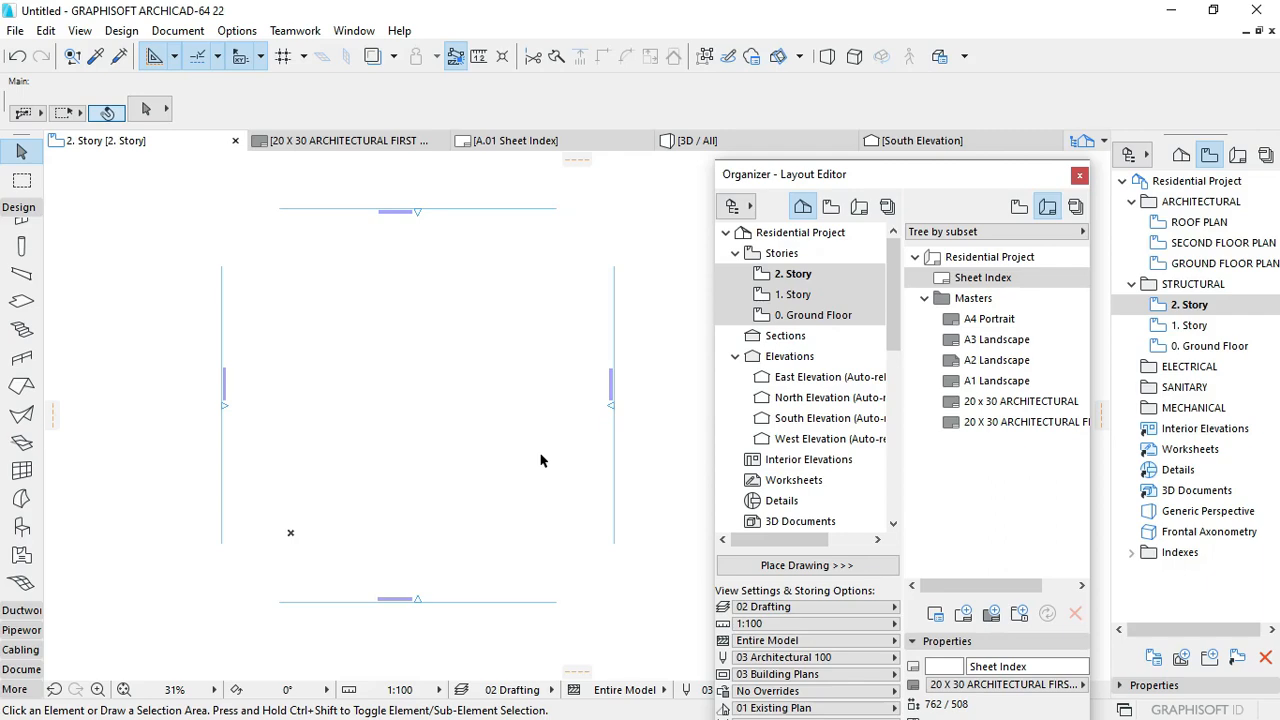
# Step: Rename the 0. Ground Floor view in the STRUCTURAL folder as FOUNDATION PLAN with an empty ID
pyautogui.click(1208, 346)
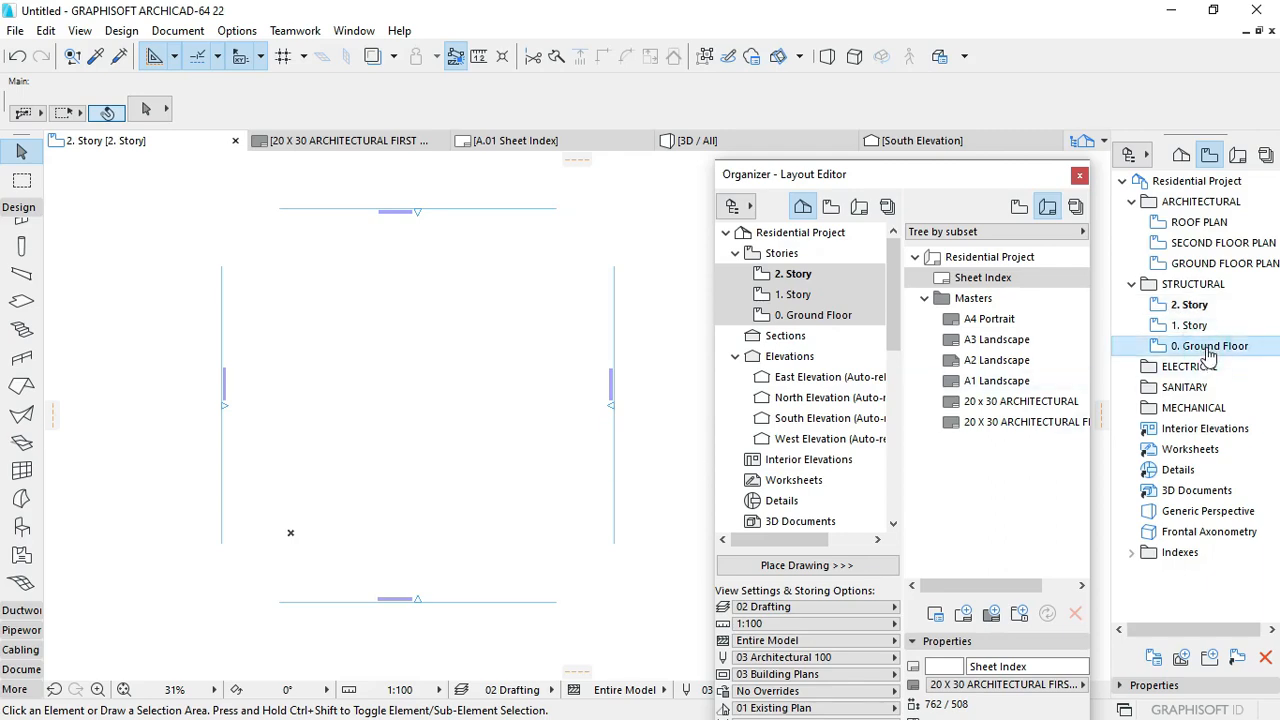
pyautogui.rightClick(1208, 346)
pyautogui.click(1095, 415)
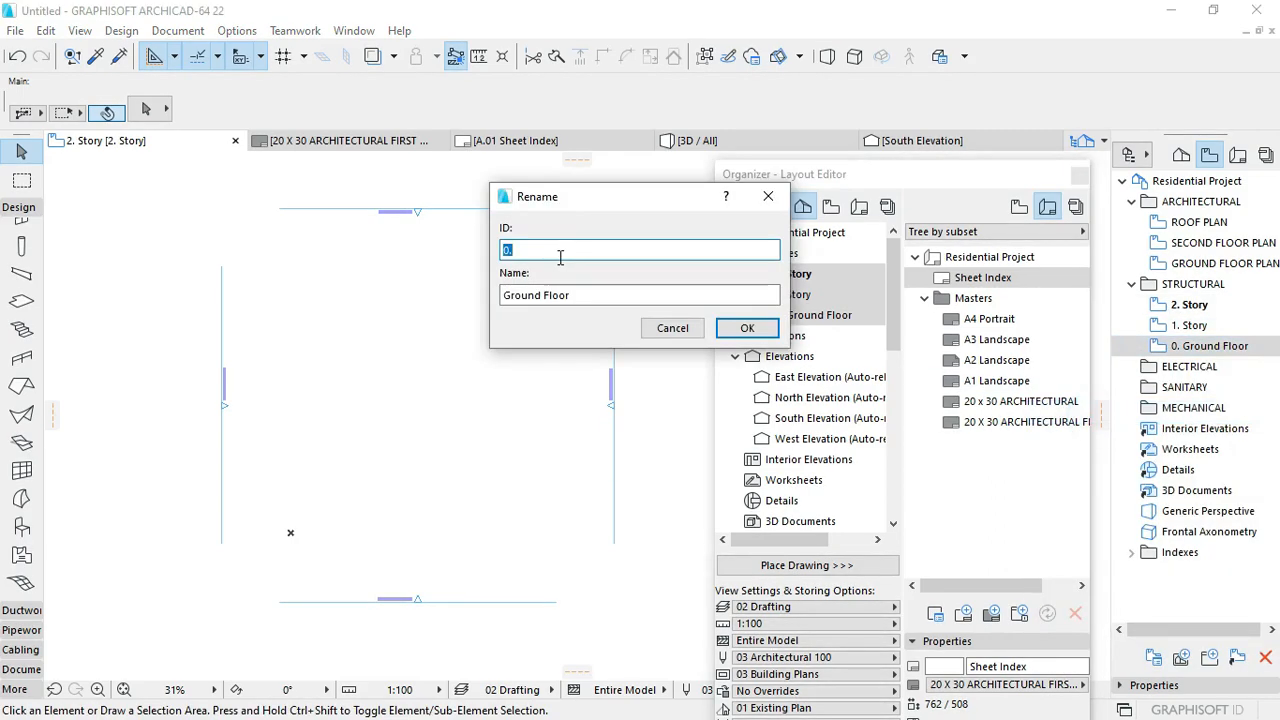
pyautogui.press('BackSpace')
pyautogui.click(598, 290)
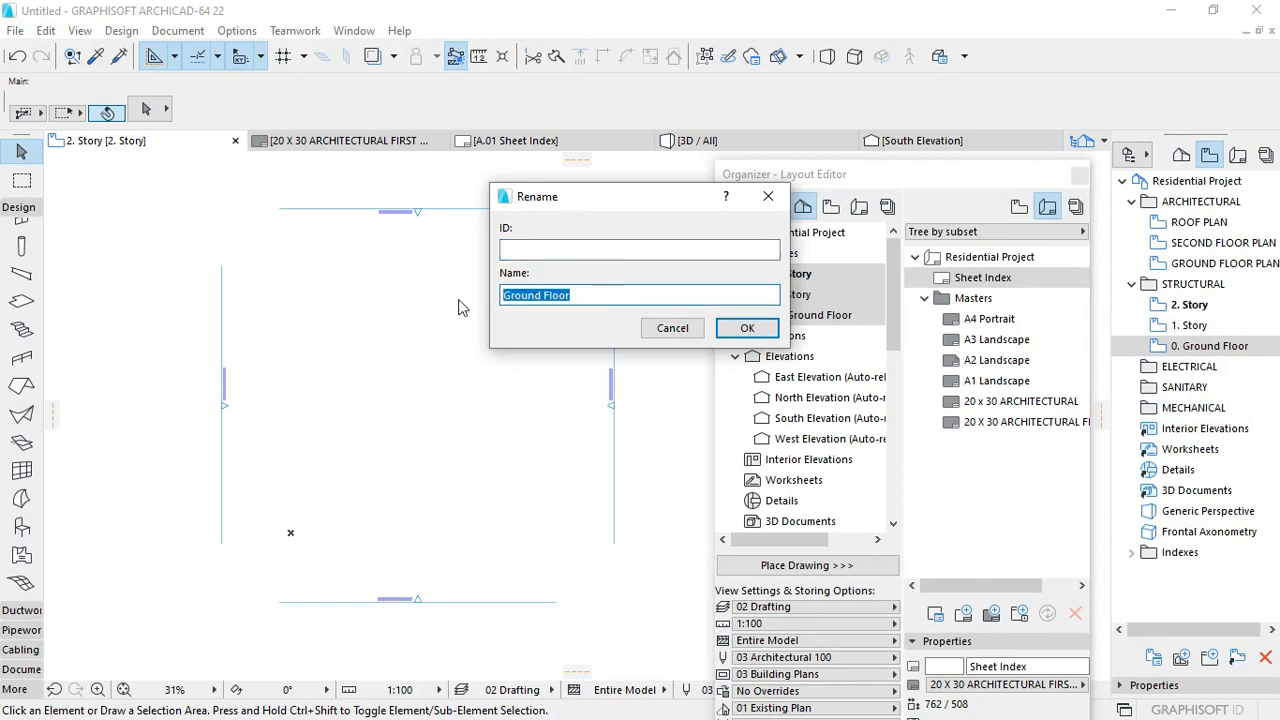
pyautogui.write('FOUNDATION PLAN')
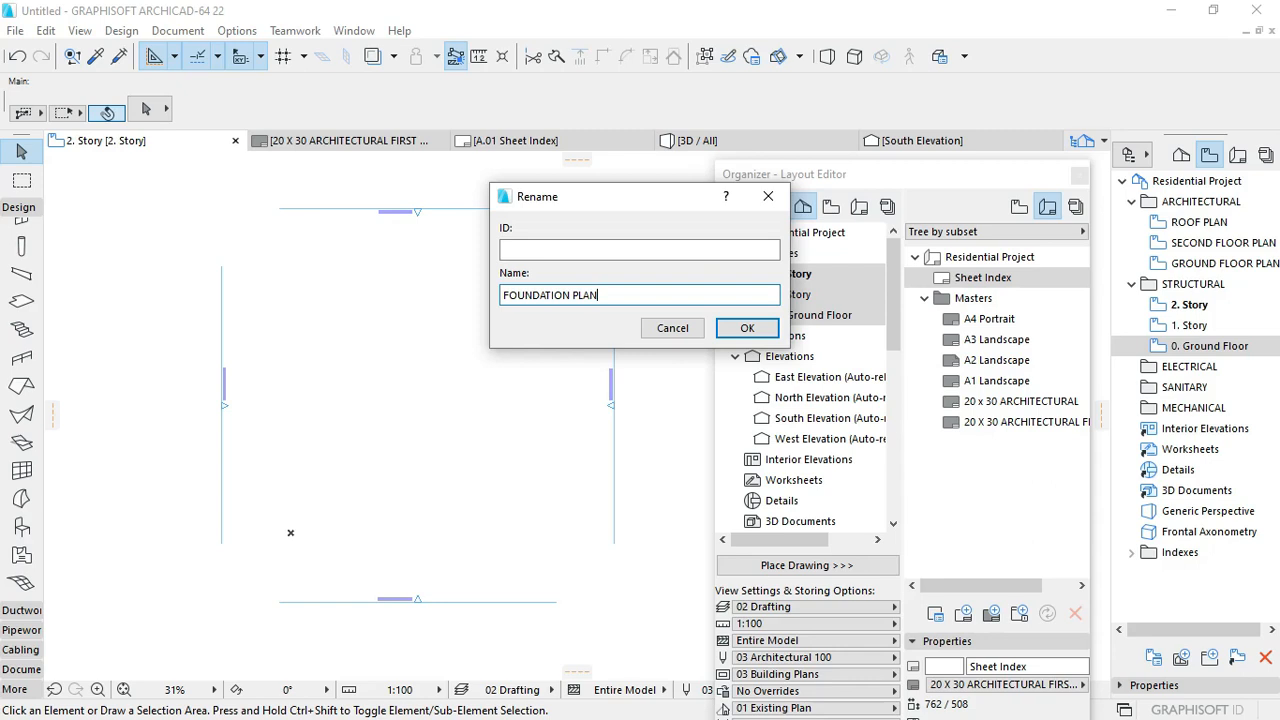
pyautogui.click(747, 328)
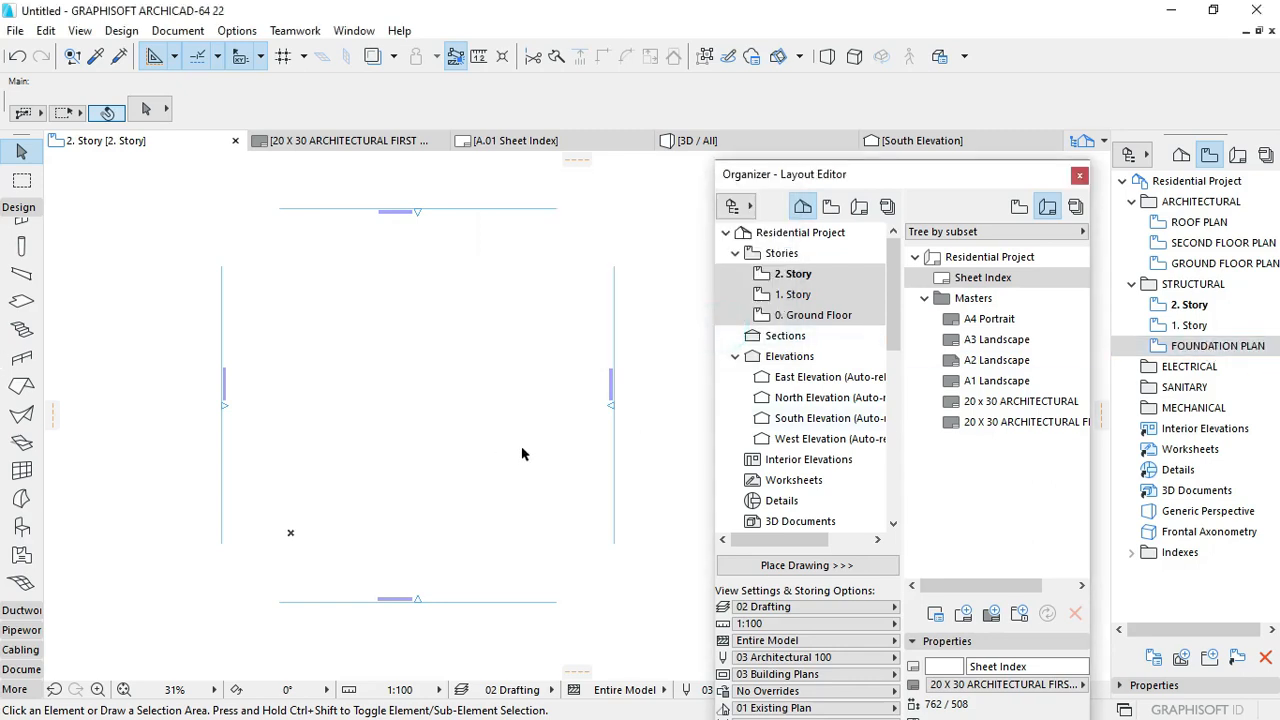
# Step: Rename the 1. Story view in the STRUCTURAL folder as SECOND FLOOR FRAMING PLAN with an empty ID
pyautogui.scroll(2, 521, 454)
pyautogui.scroll(-3, 521, 454)
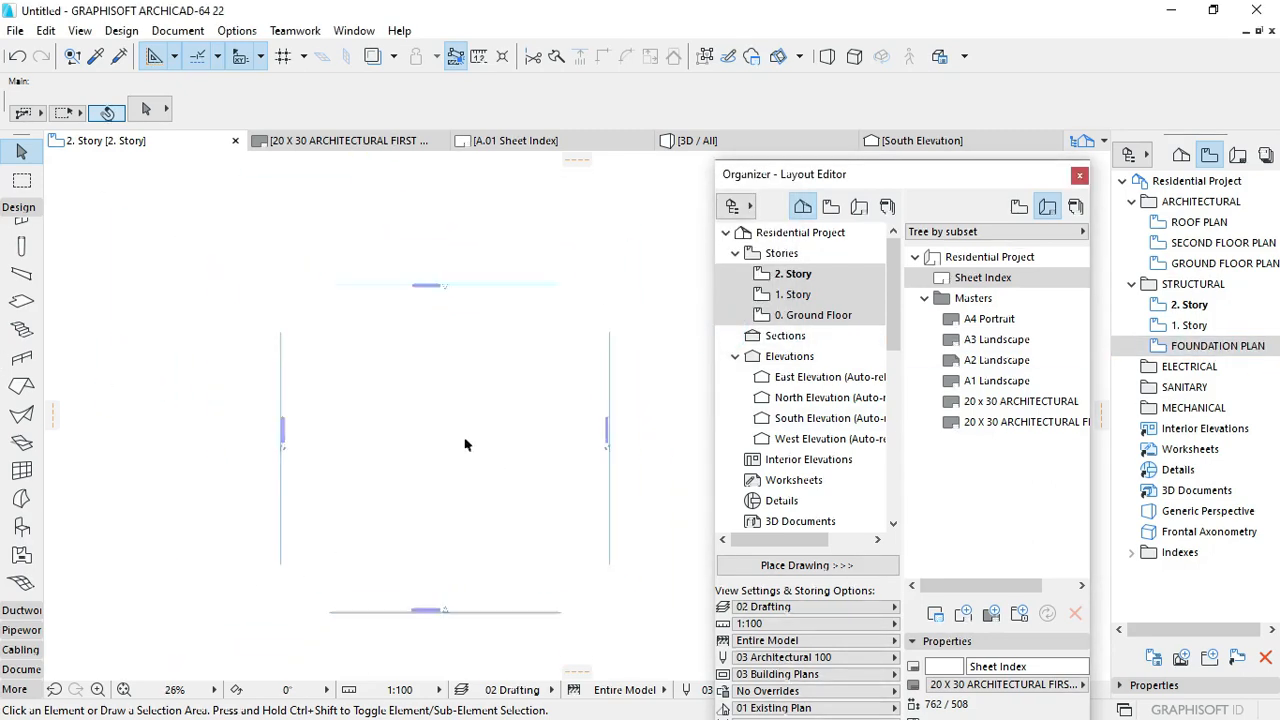
pyautogui.scroll(2, 465, 385)
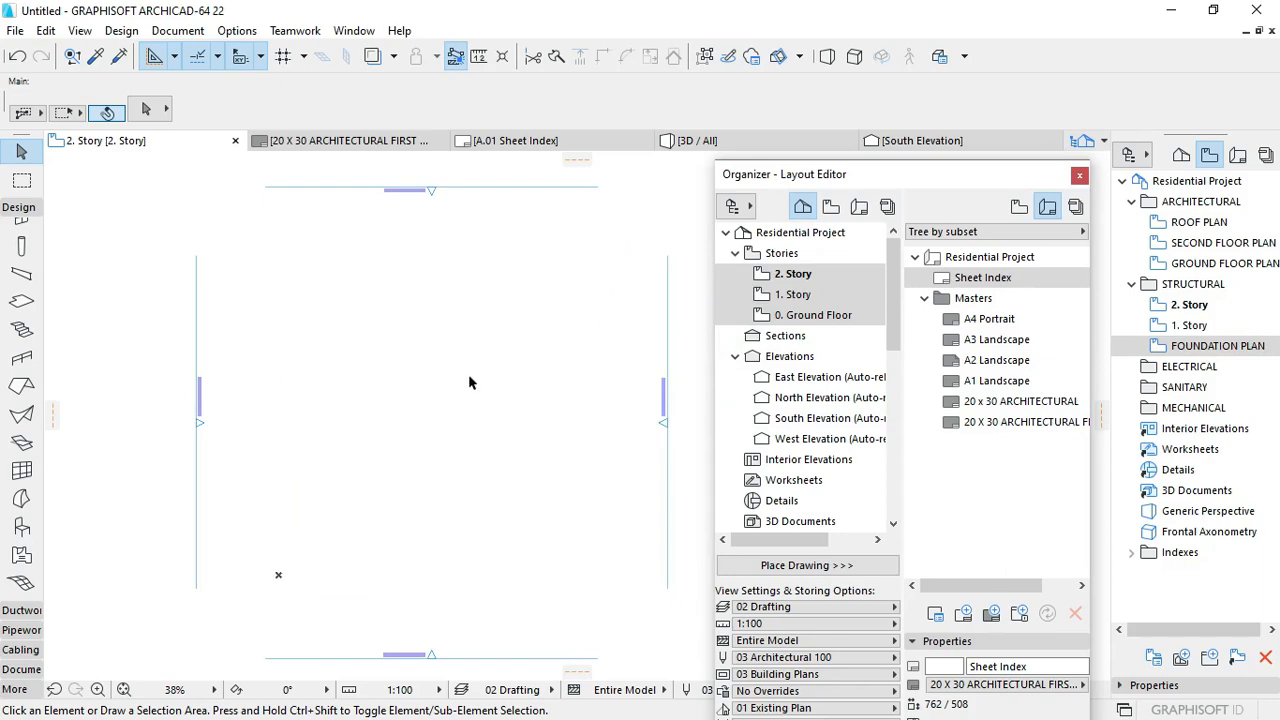
pyautogui.click(1175, 325)
pyautogui.rightClick(1175, 325)
pyautogui.click(1098, 391)
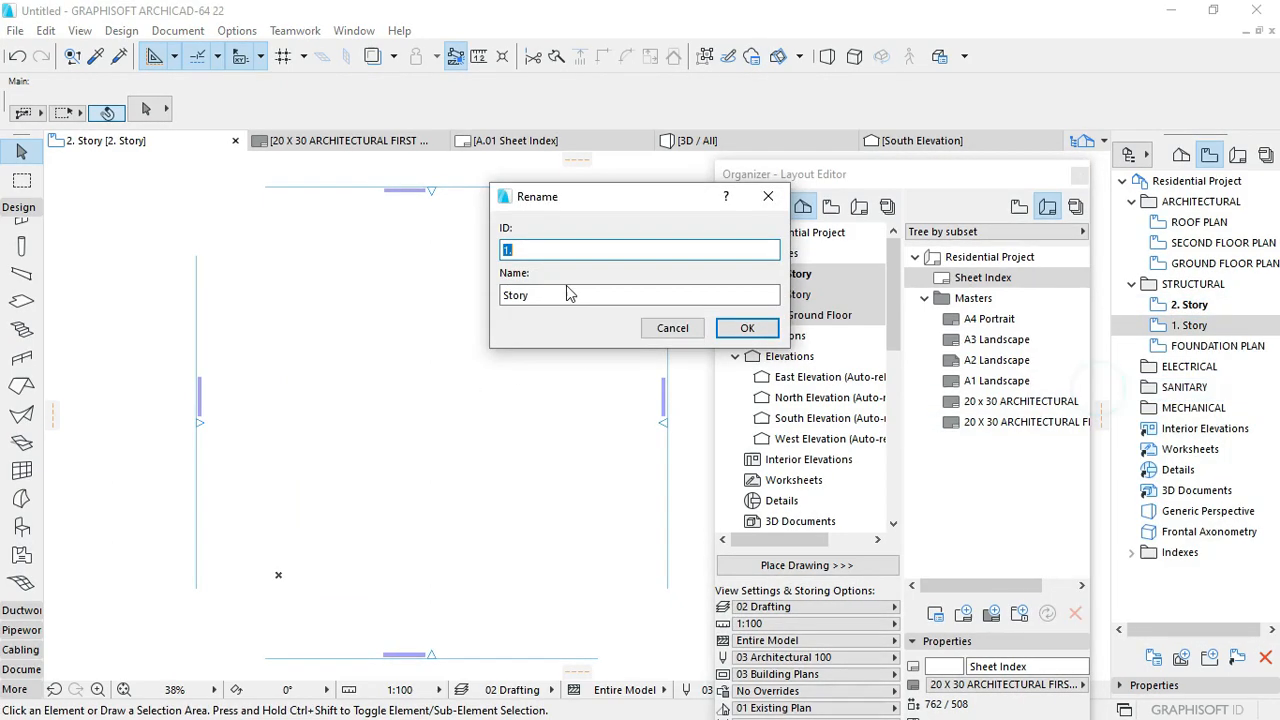
pyautogui.press('Delete')
pyautogui.doubleClick(572, 294)
pyautogui.write('SECOND FLOOR FRAMING PLAN')
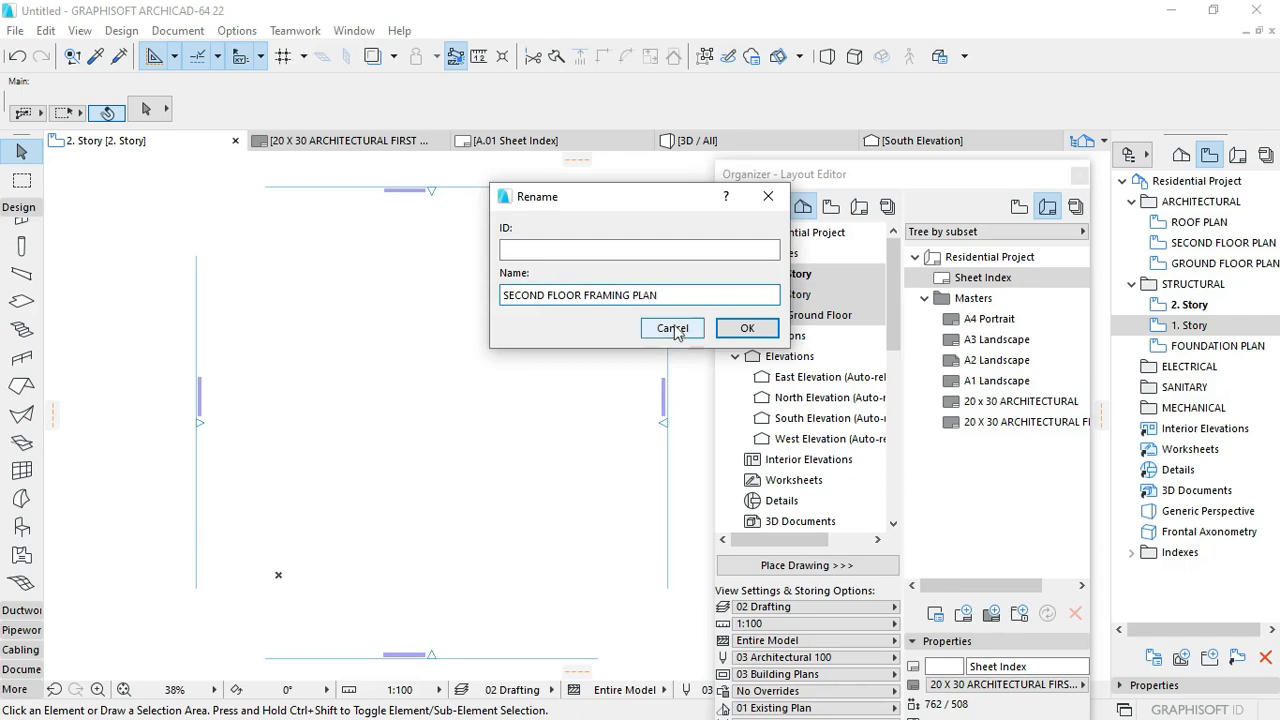
pyautogui.click(747, 328)
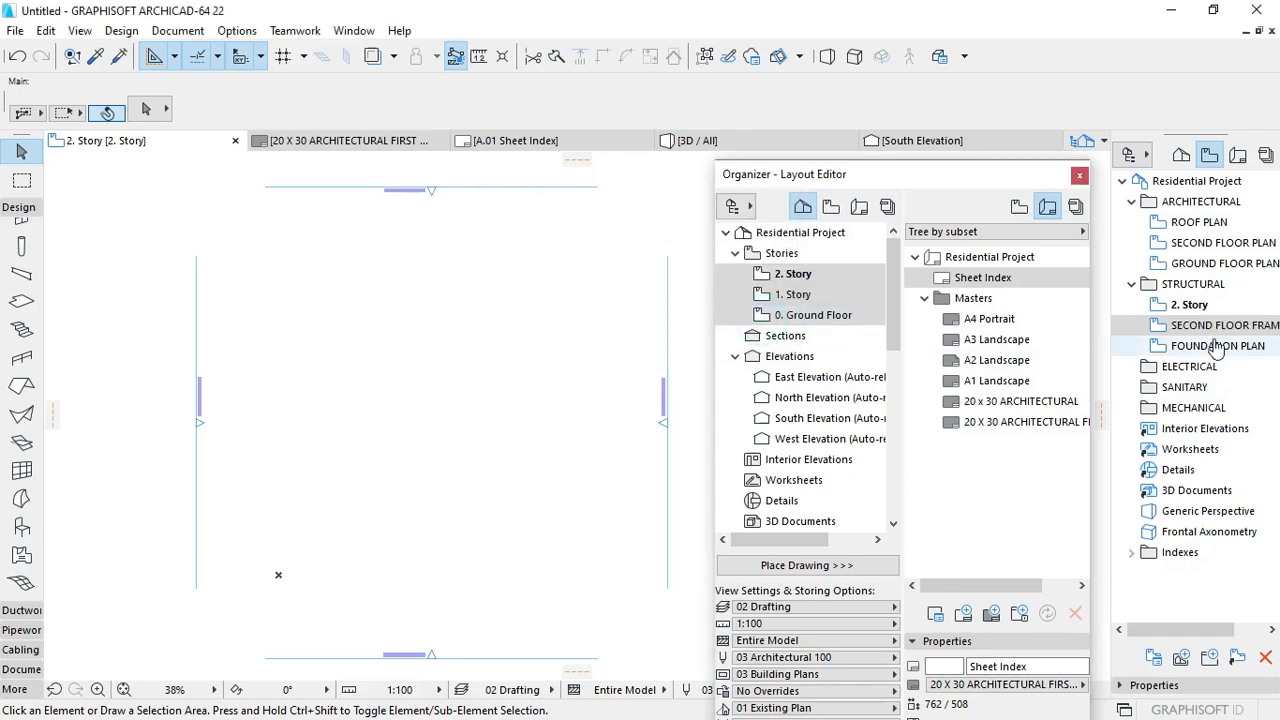
# Step: Rename the 2. Story view in the STRUCTURAL folder as ROOF FRAMING PLAN with an empty ID
pyautogui.rightClick(1199, 310)
pyautogui.click(1058, 369)
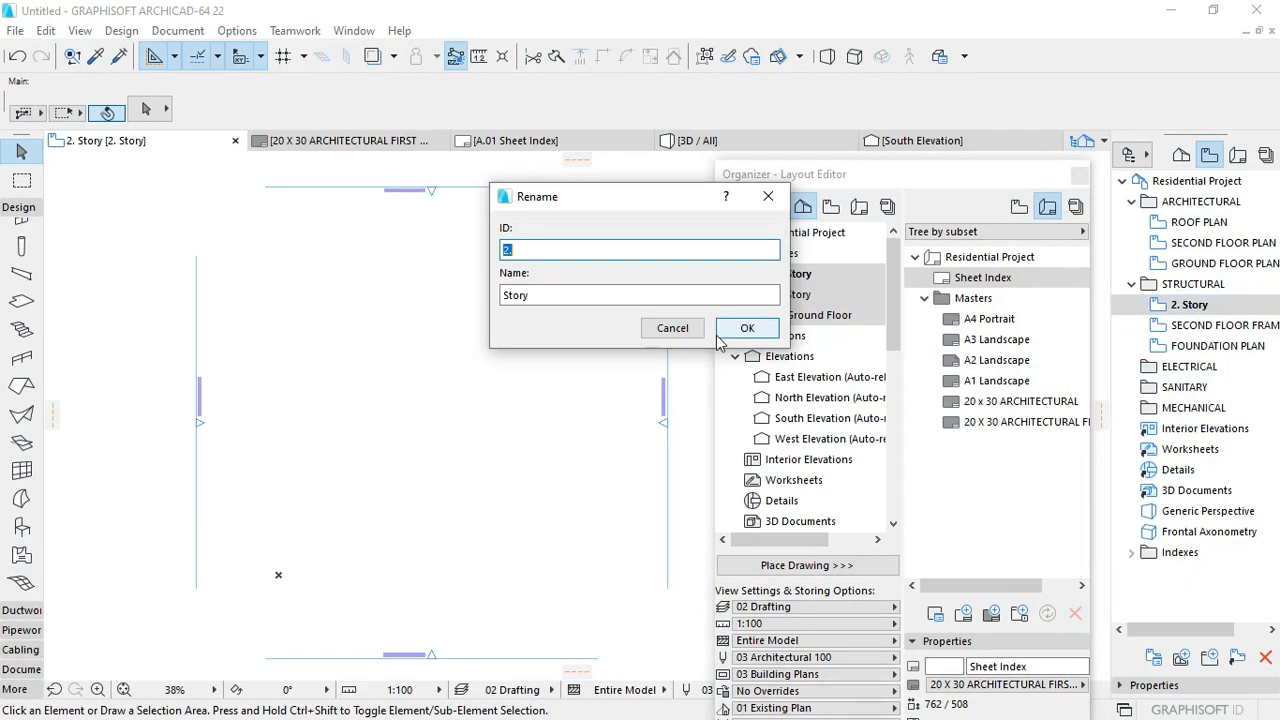
pyautogui.doubleClick(557, 297)
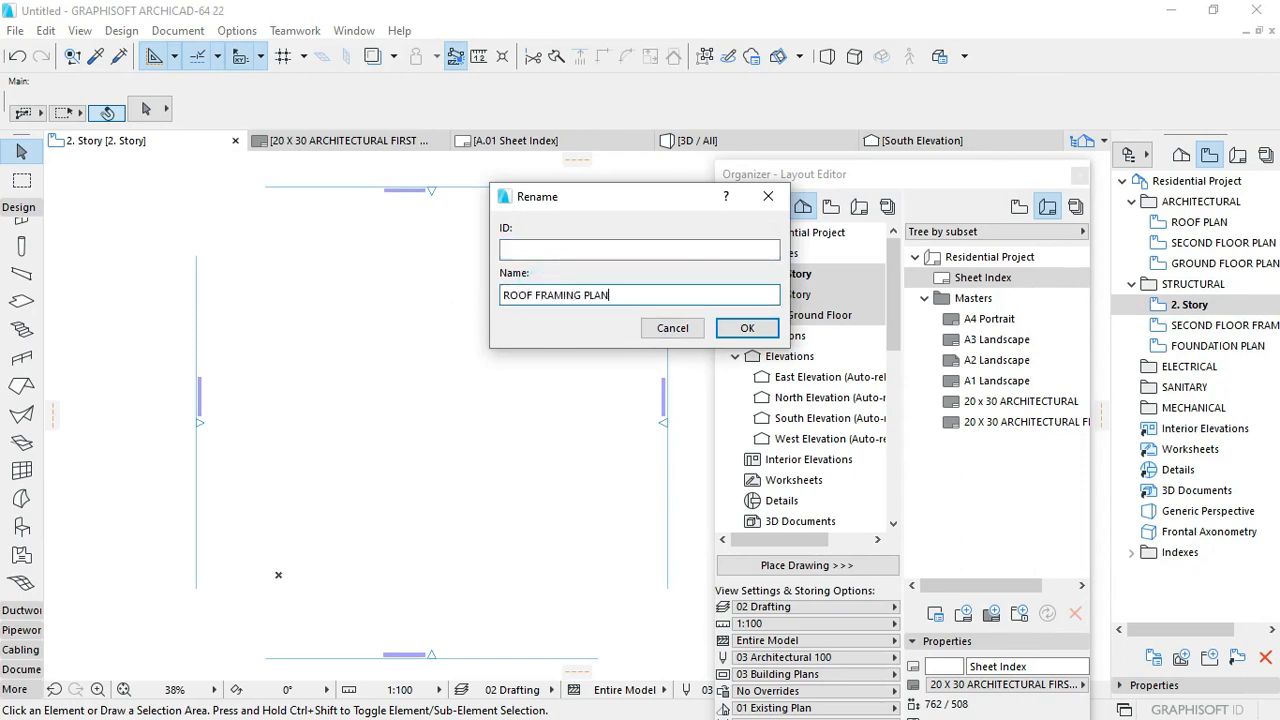
pyautogui.click(720, 331)
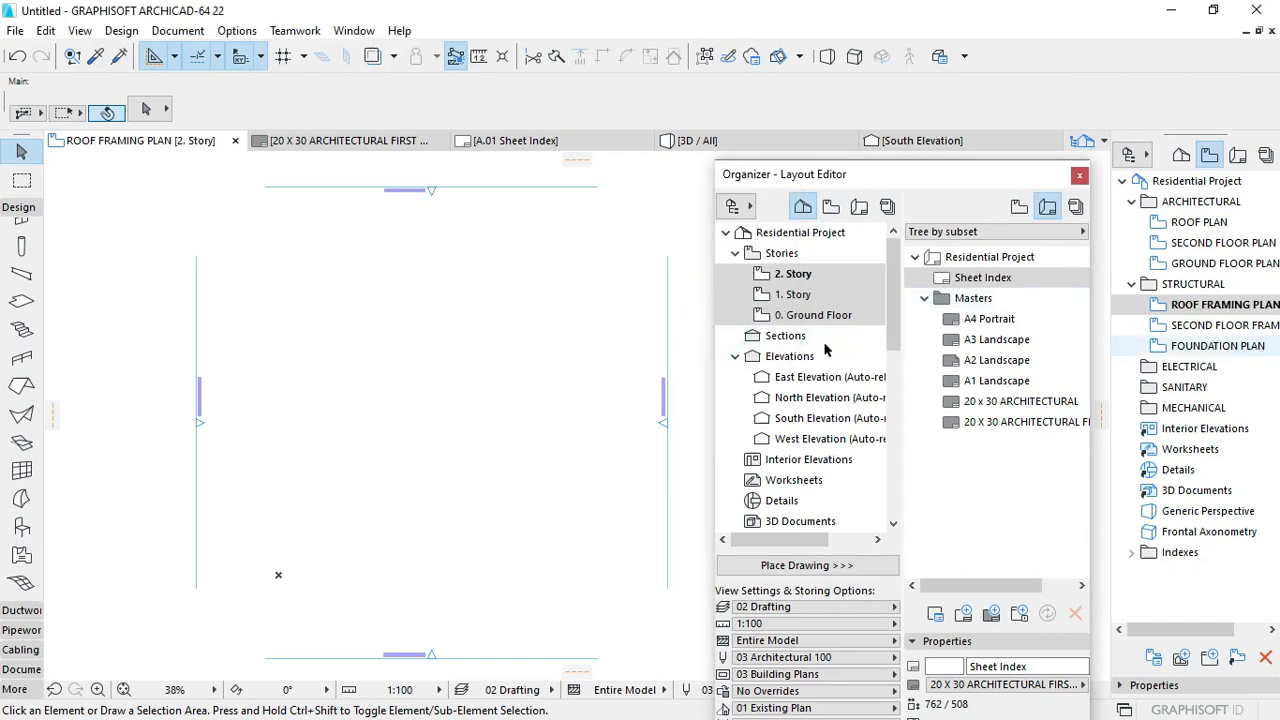
# Step: Close the Organizer and collapse the STRUCTURAL and ARCHITECTURAL folders in the View Map
pyautogui.scroll(-3, 600, 364)
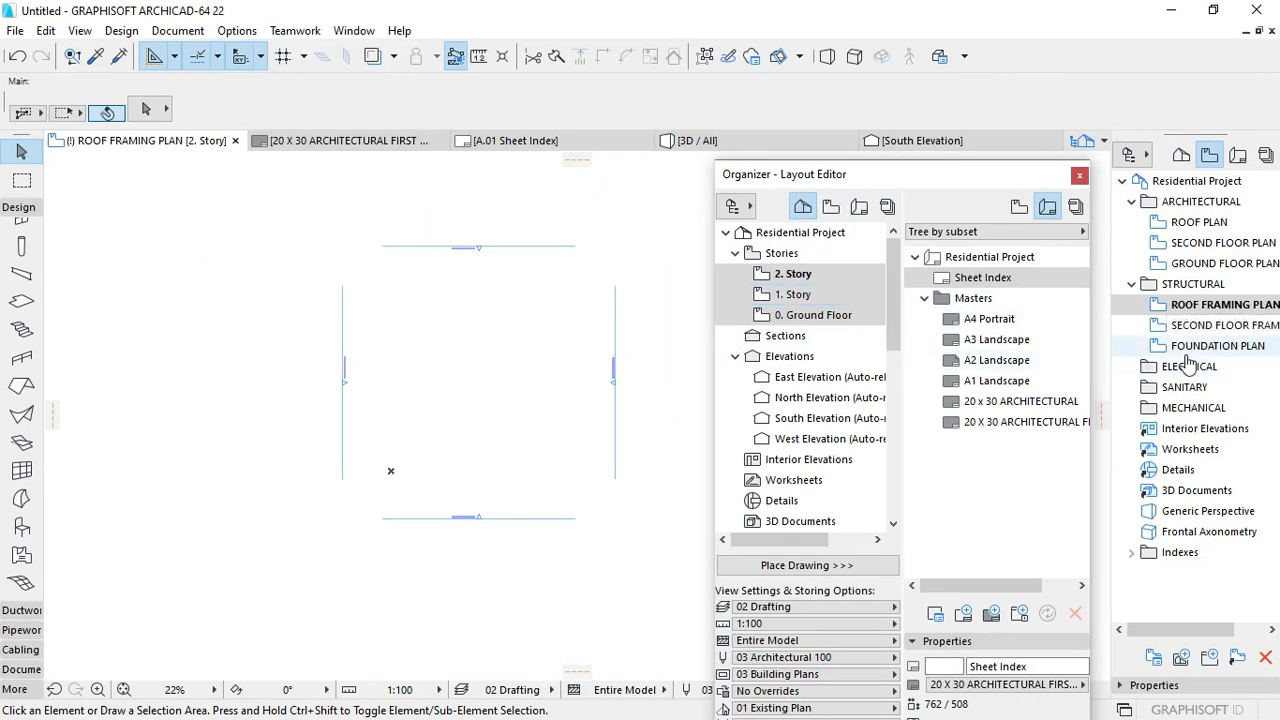
pyautogui.click(1131, 284)
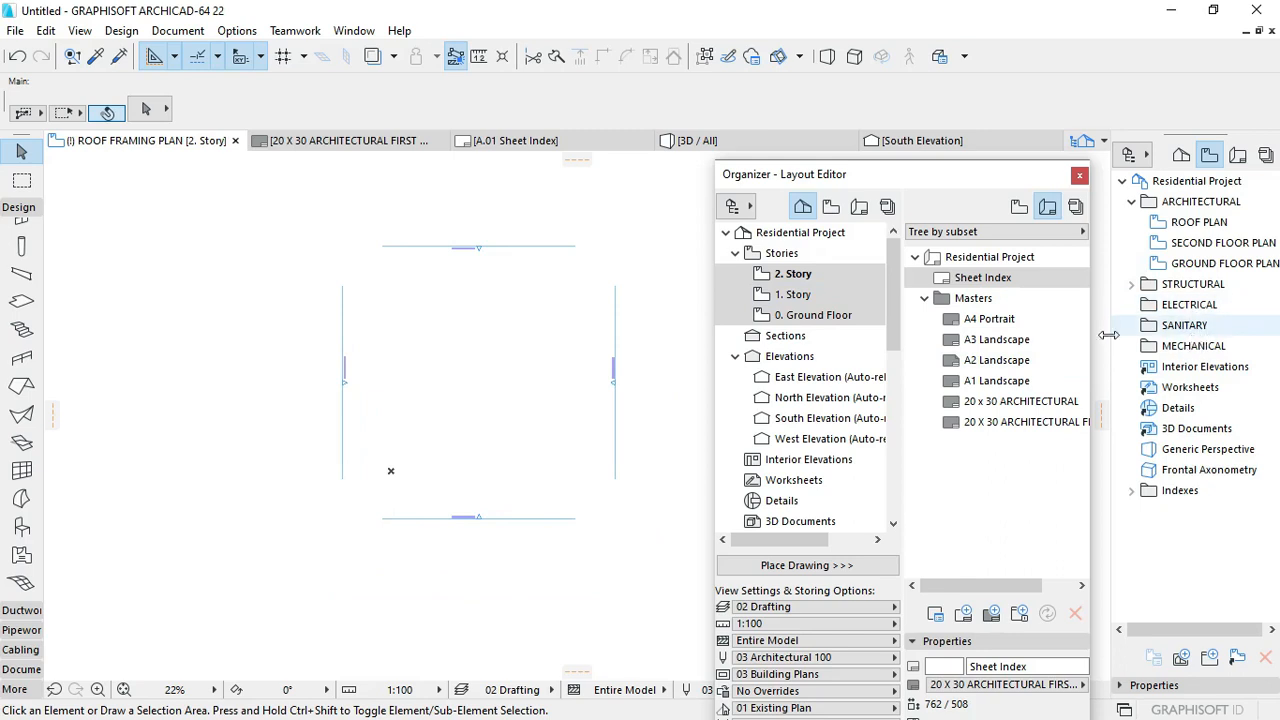
pyautogui.scroll(3, 580, 351)
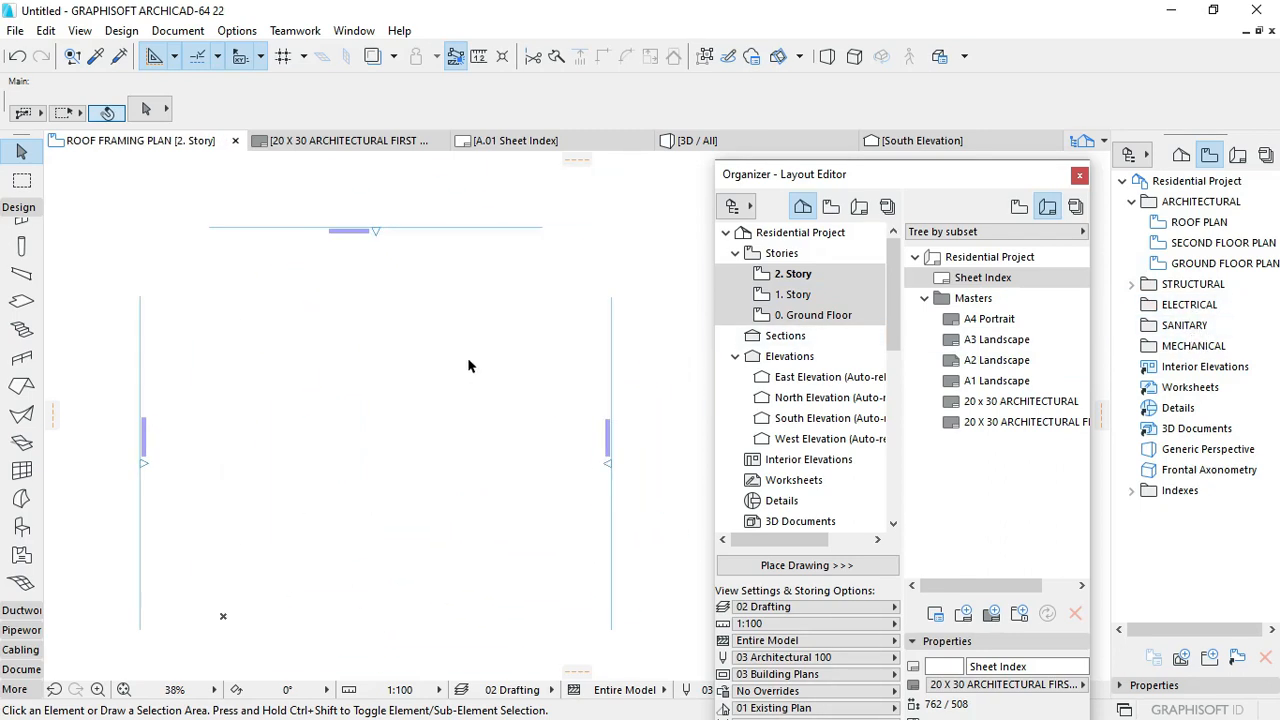
pyautogui.scroll(-2, 468, 366)
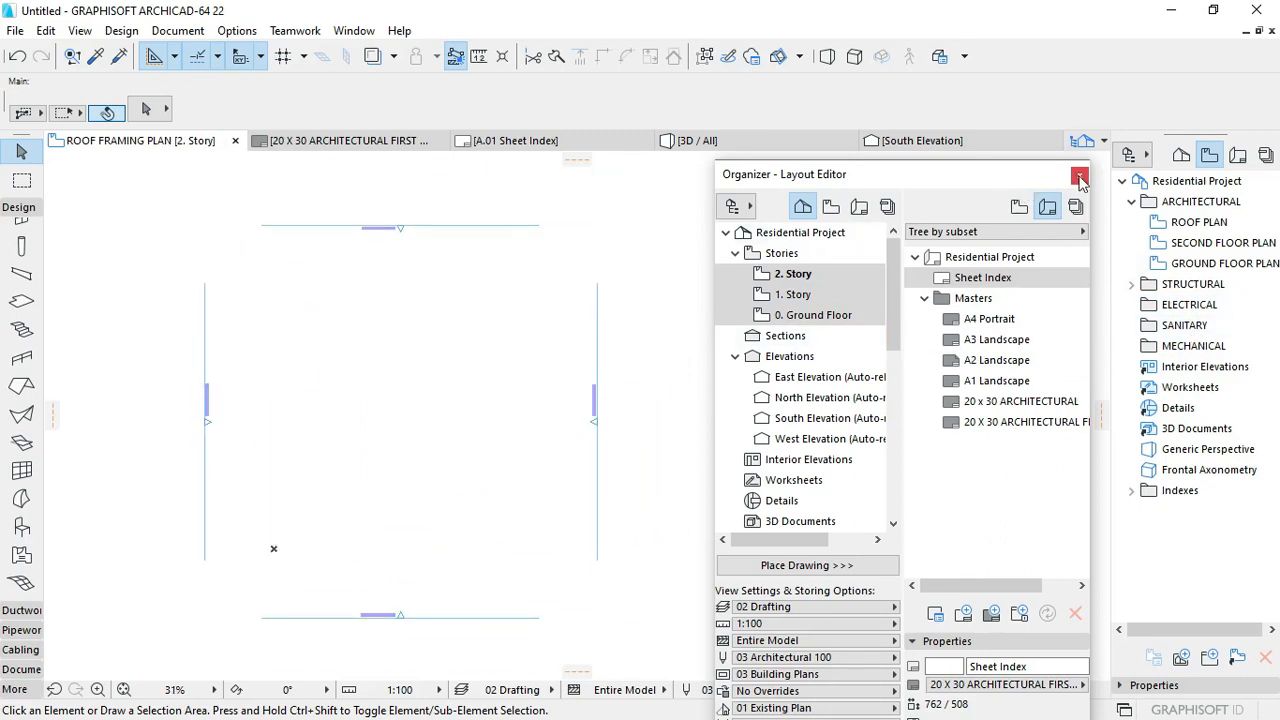
pyautogui.click(1079, 177)
pyautogui.click(1131, 201)
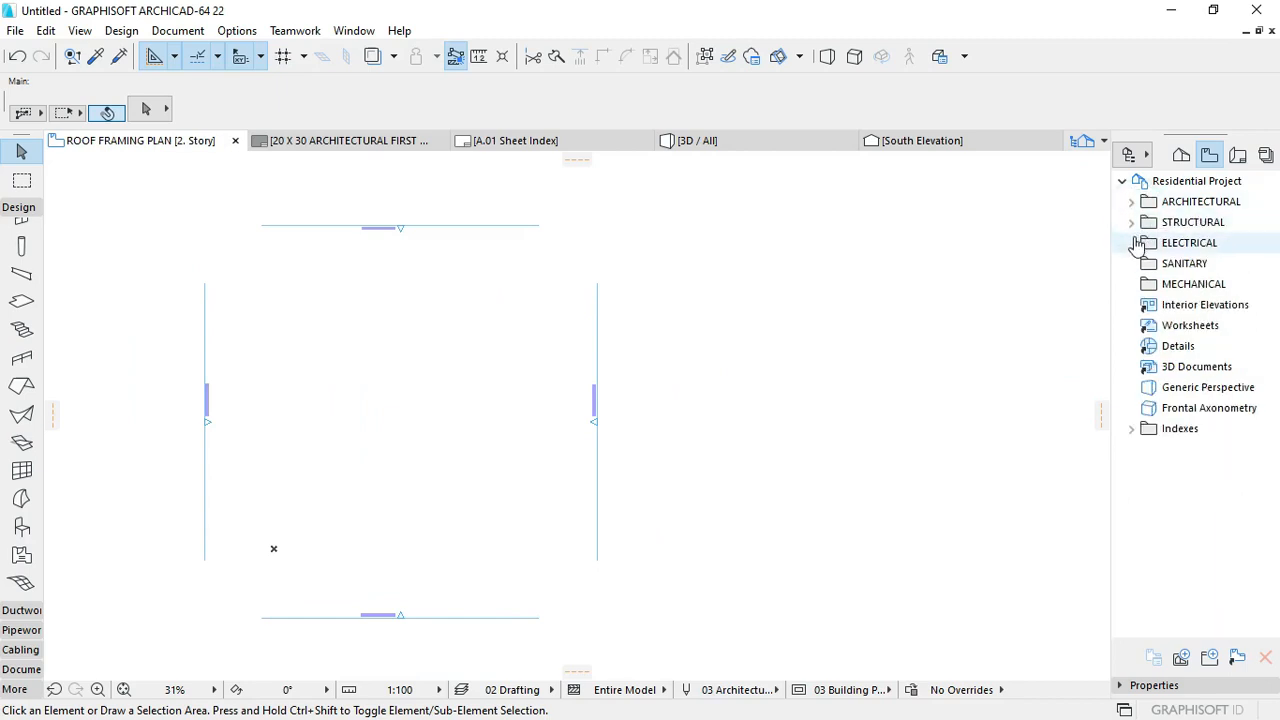
pyautogui.click(1134, 222)
pyautogui.click(1143, 226)
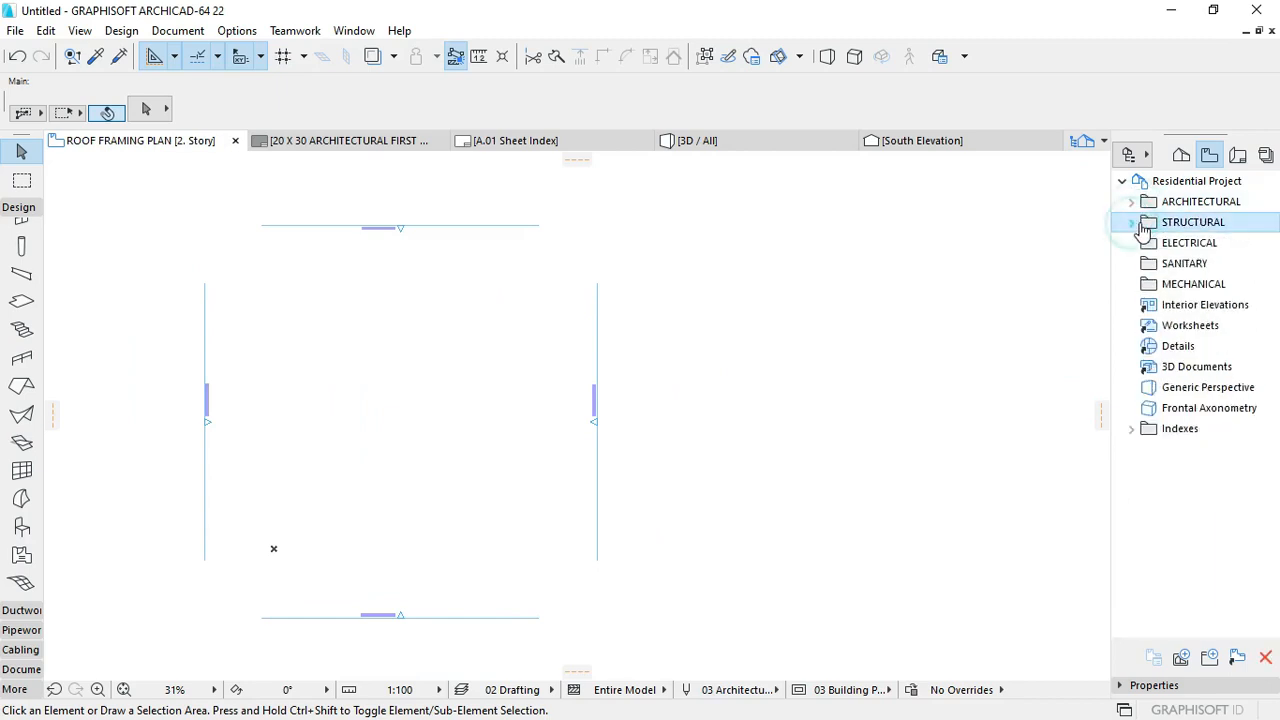
pyautogui.scroll(-2, 691, 337)
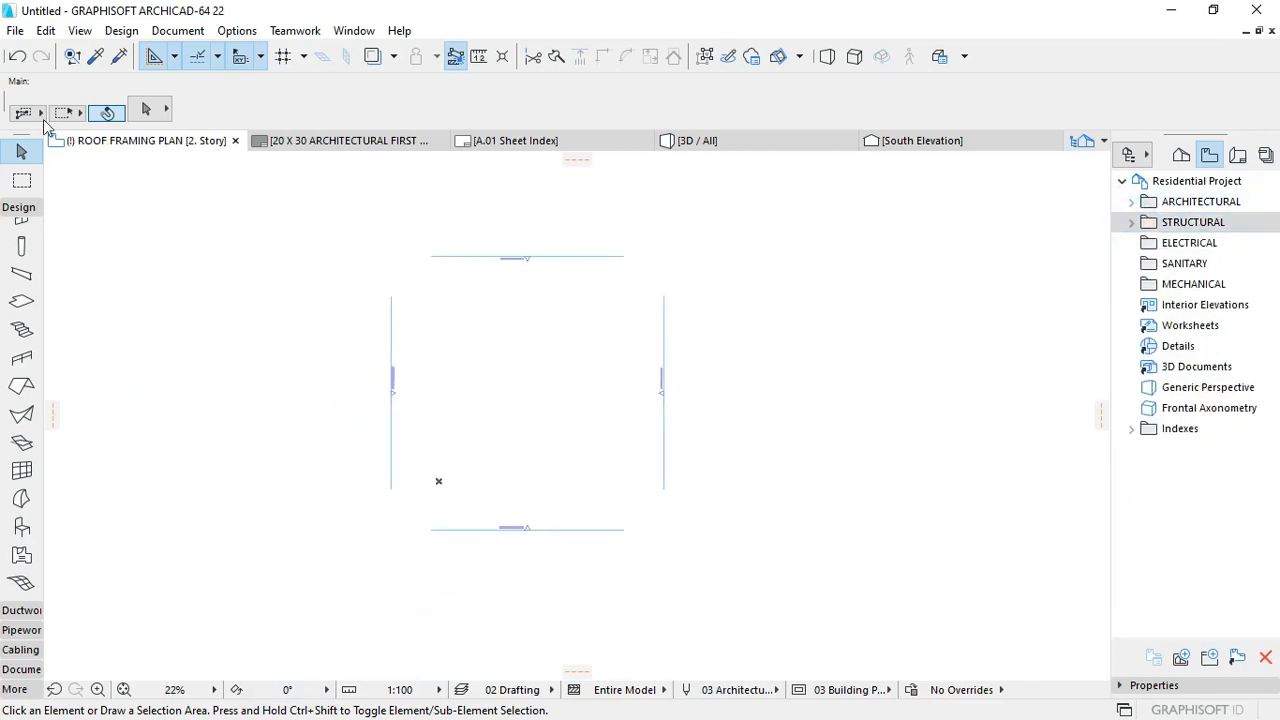
# Step: Save the project as PROJECT 1 TUTORIAL, an ARCHICAD Solo Project, in the JB ARKITEKTO > ARCHICAD folder on drive F
pyautogui.click(14, 32)
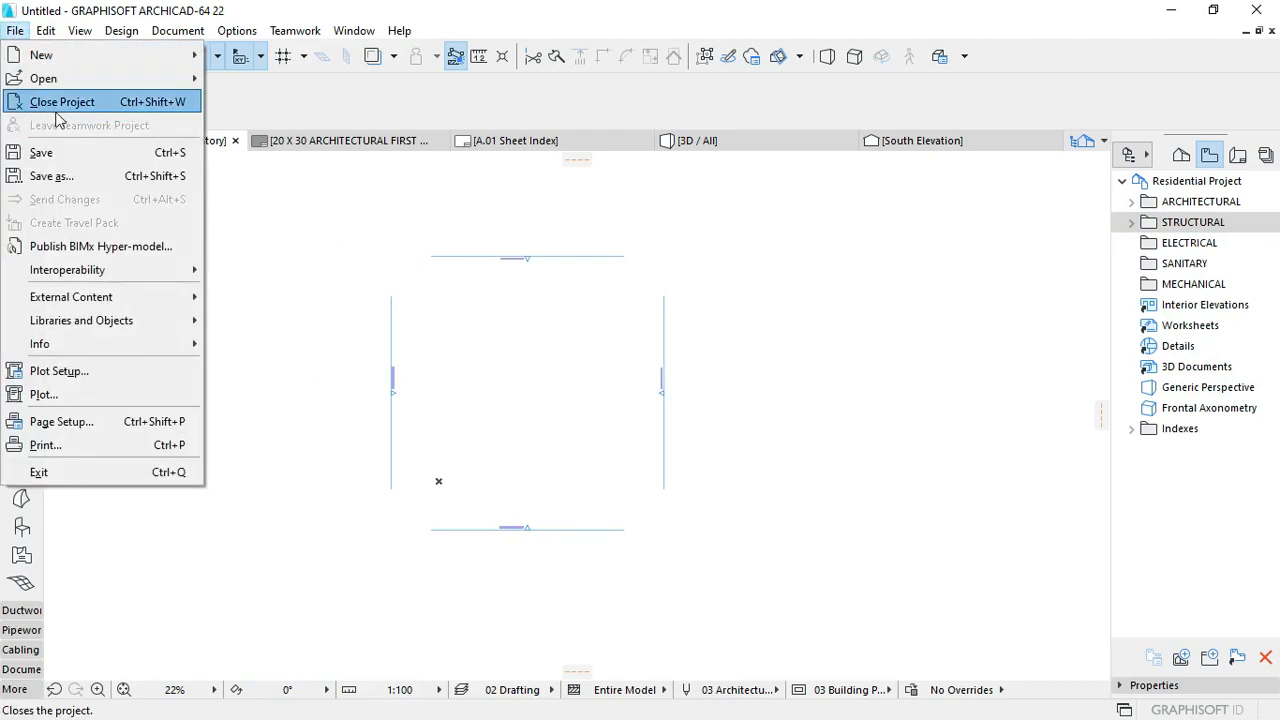
pyautogui.click(57, 154)
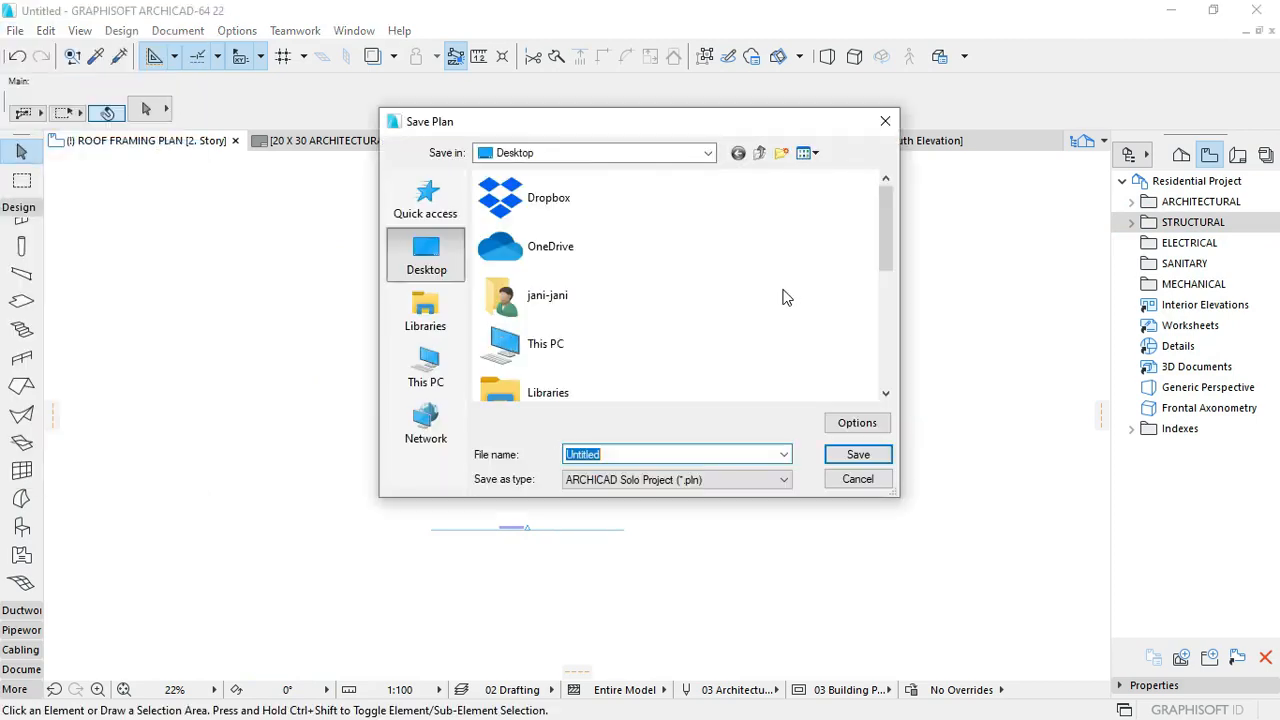
pyautogui.scroll(-5, 603, 274)
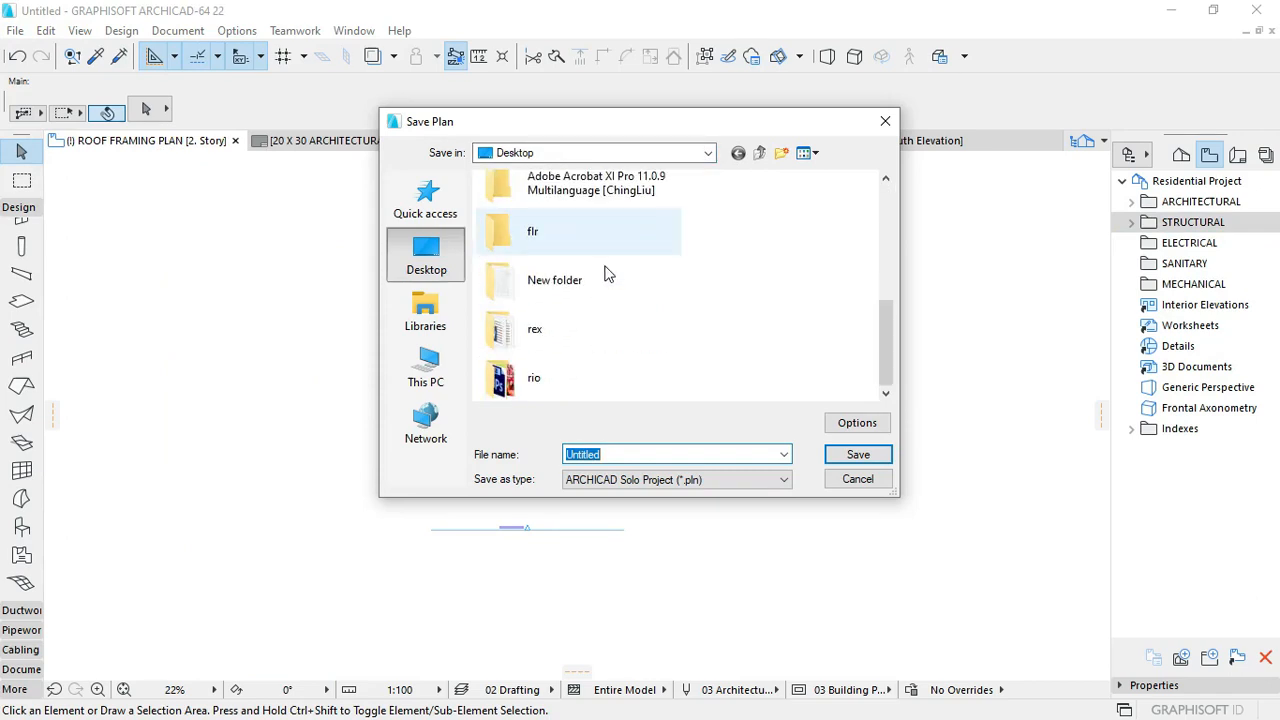
pyautogui.click(425, 368)
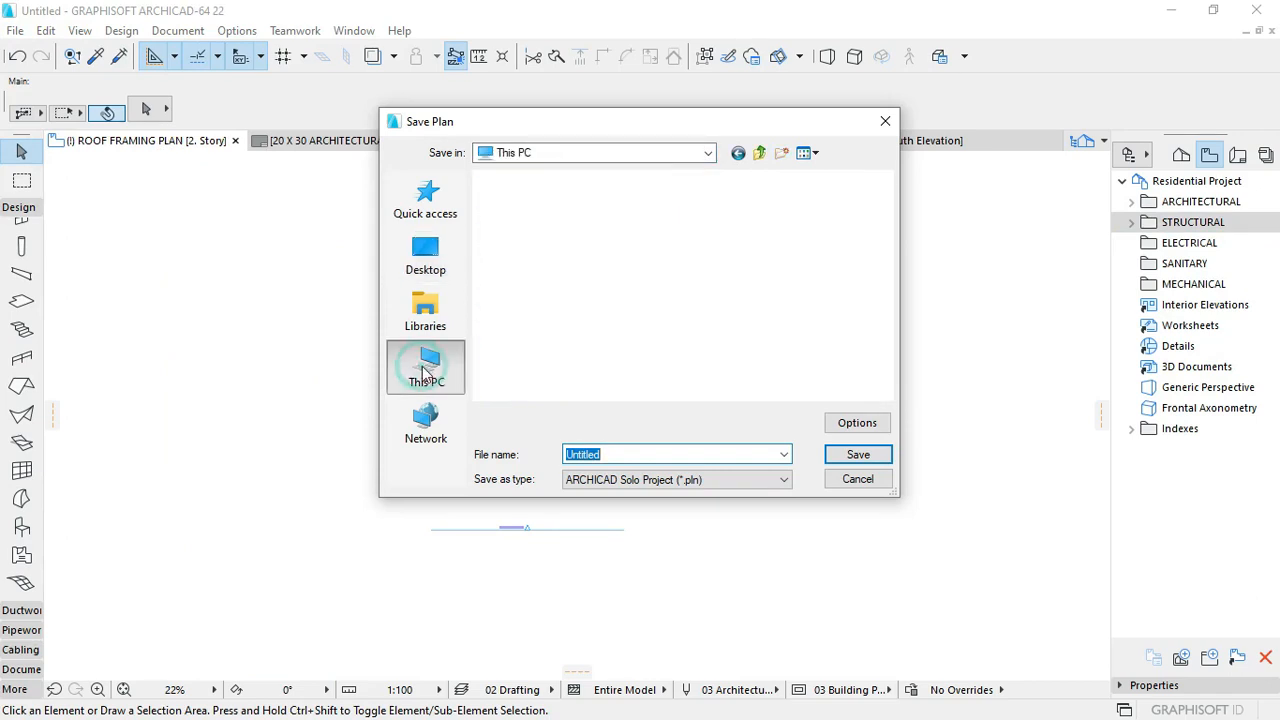
pyautogui.scroll(-5, 603, 330)
pyautogui.doubleClick(590, 305)
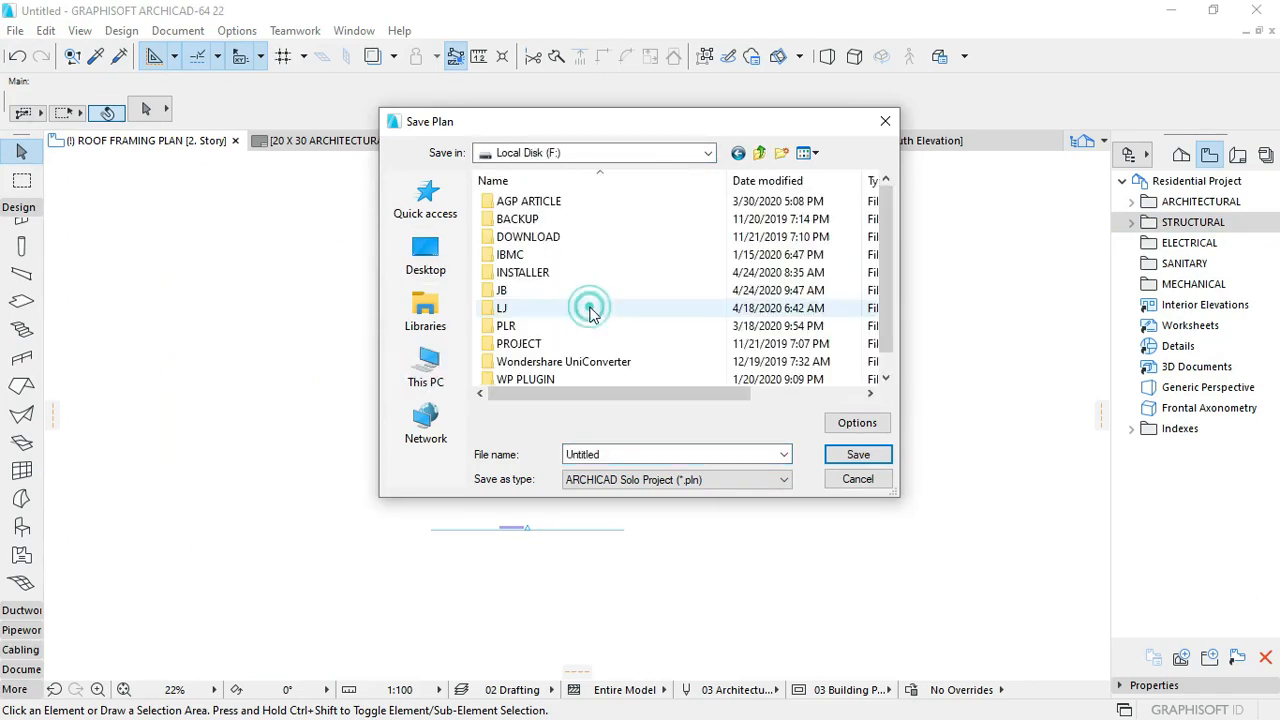
pyautogui.doubleClick(523, 288)
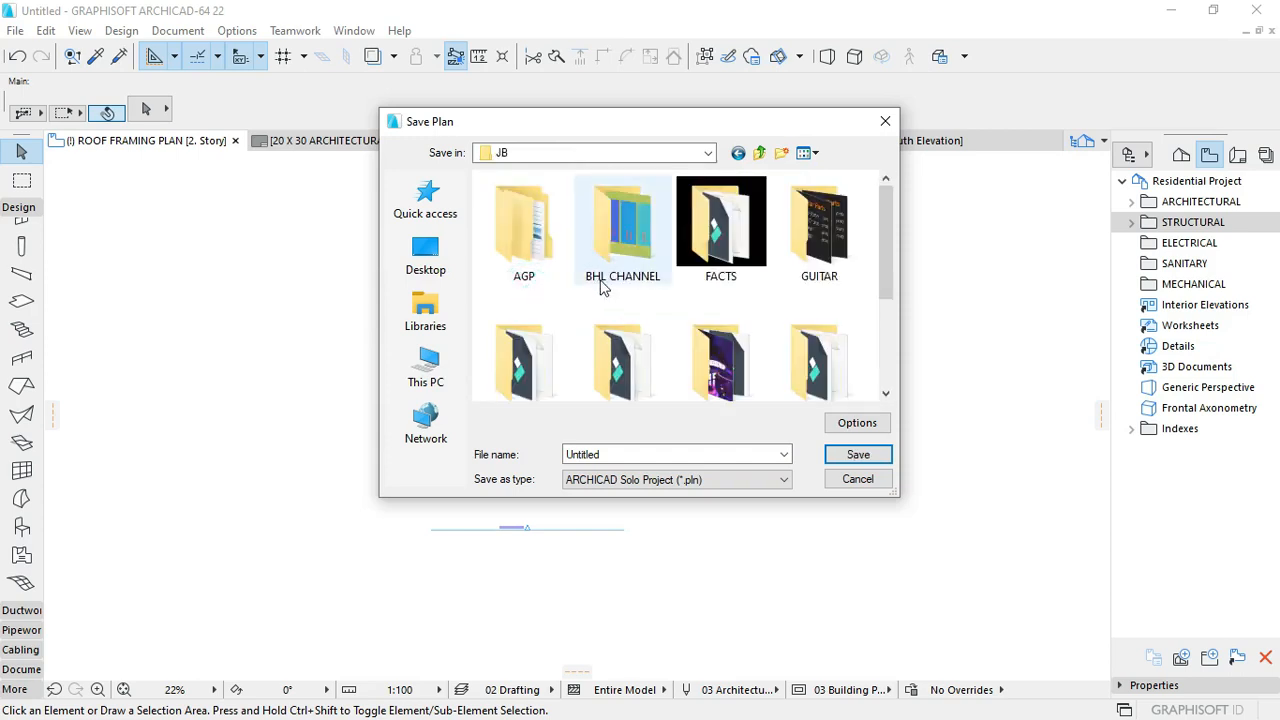
pyautogui.scroll(-5, 650, 300)
pyautogui.doubleClick(622, 210)
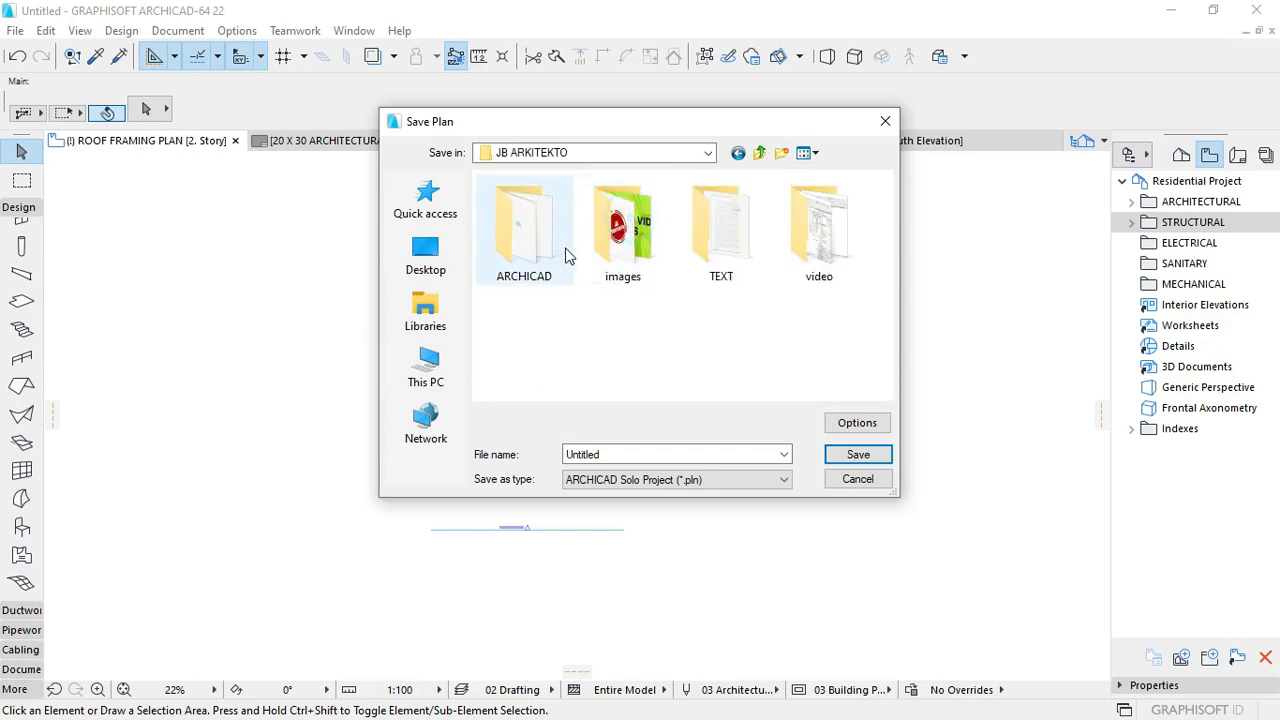
pyautogui.doubleClick(538, 231)
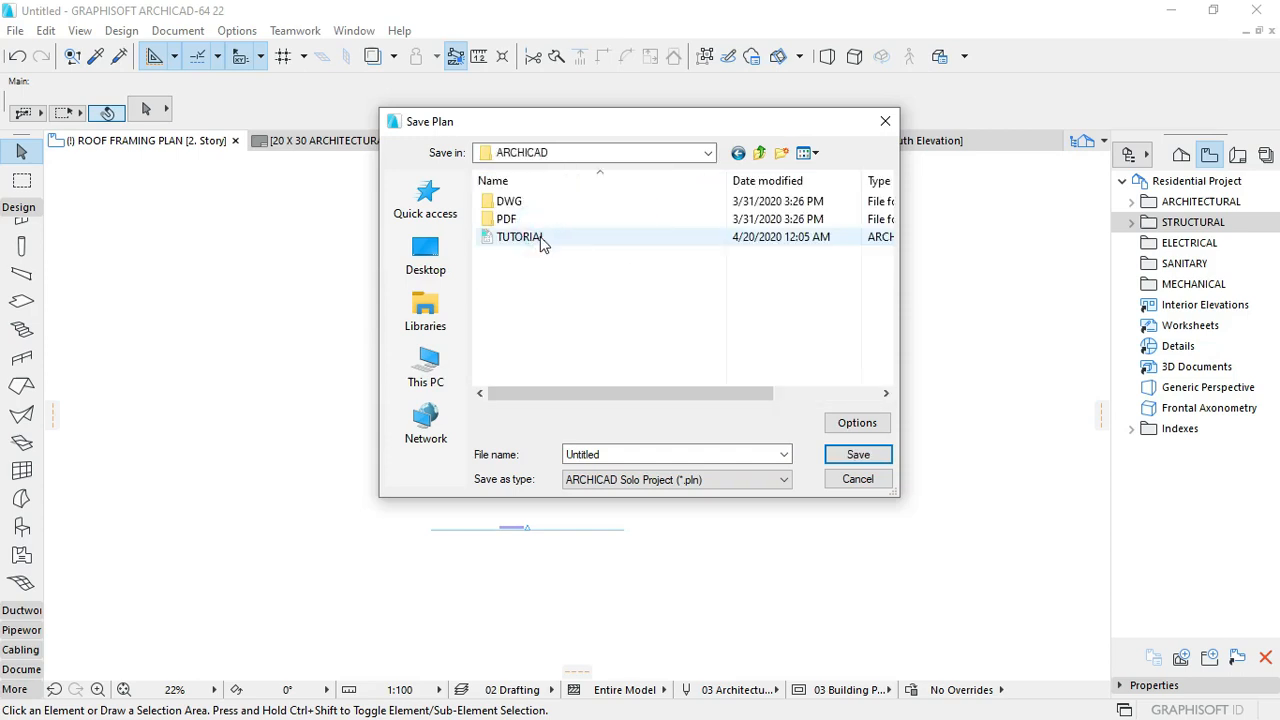
pyautogui.doubleClick(617, 453)
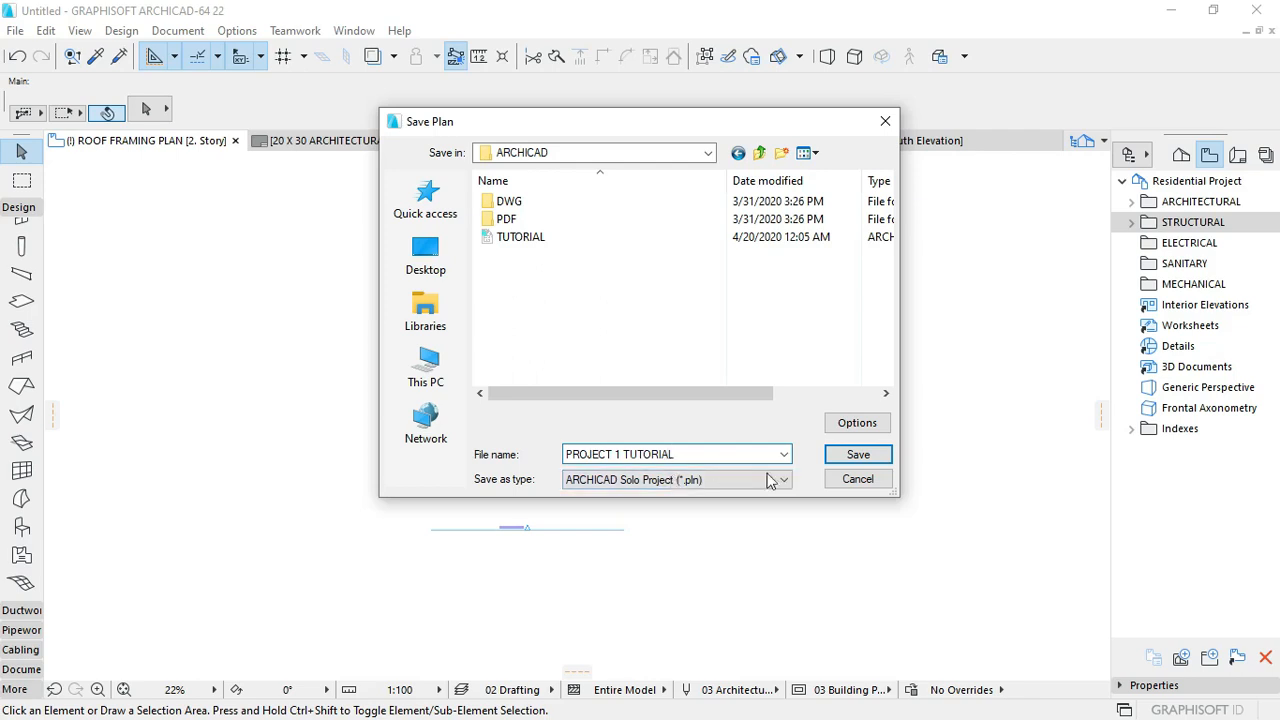
pyautogui.click(859, 455)
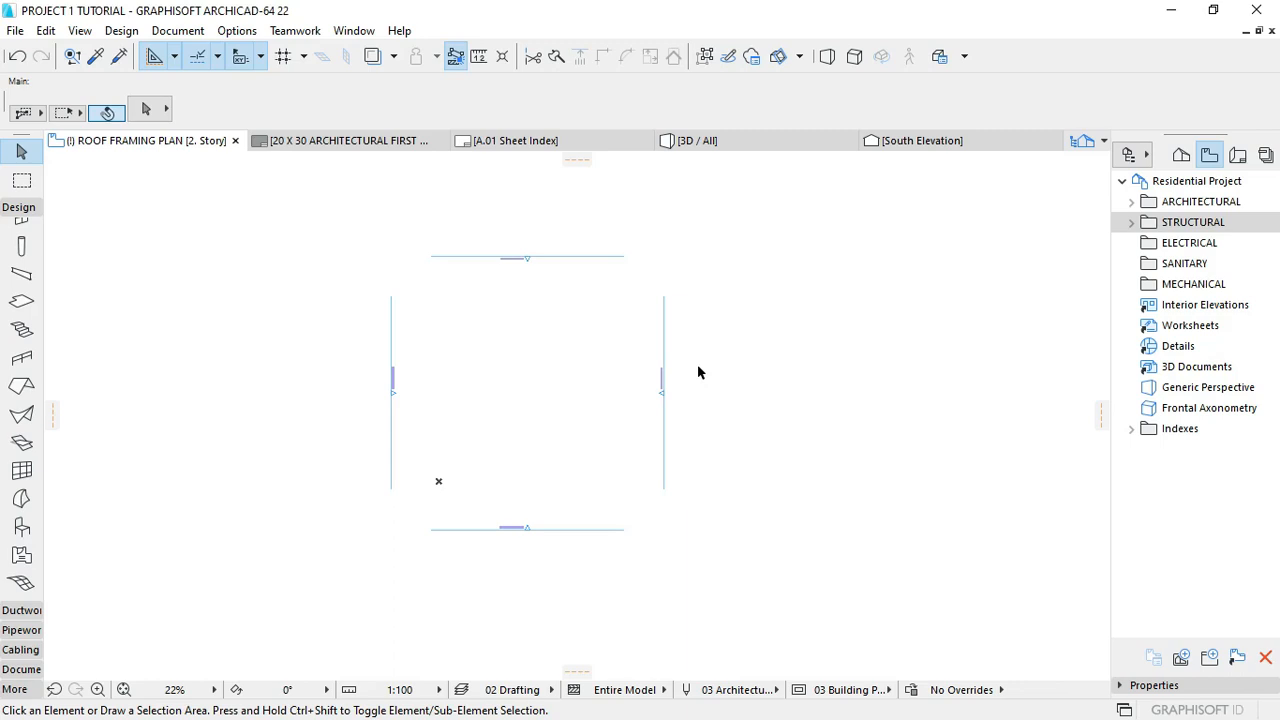
pyautogui.scroll(2, 580, 380)
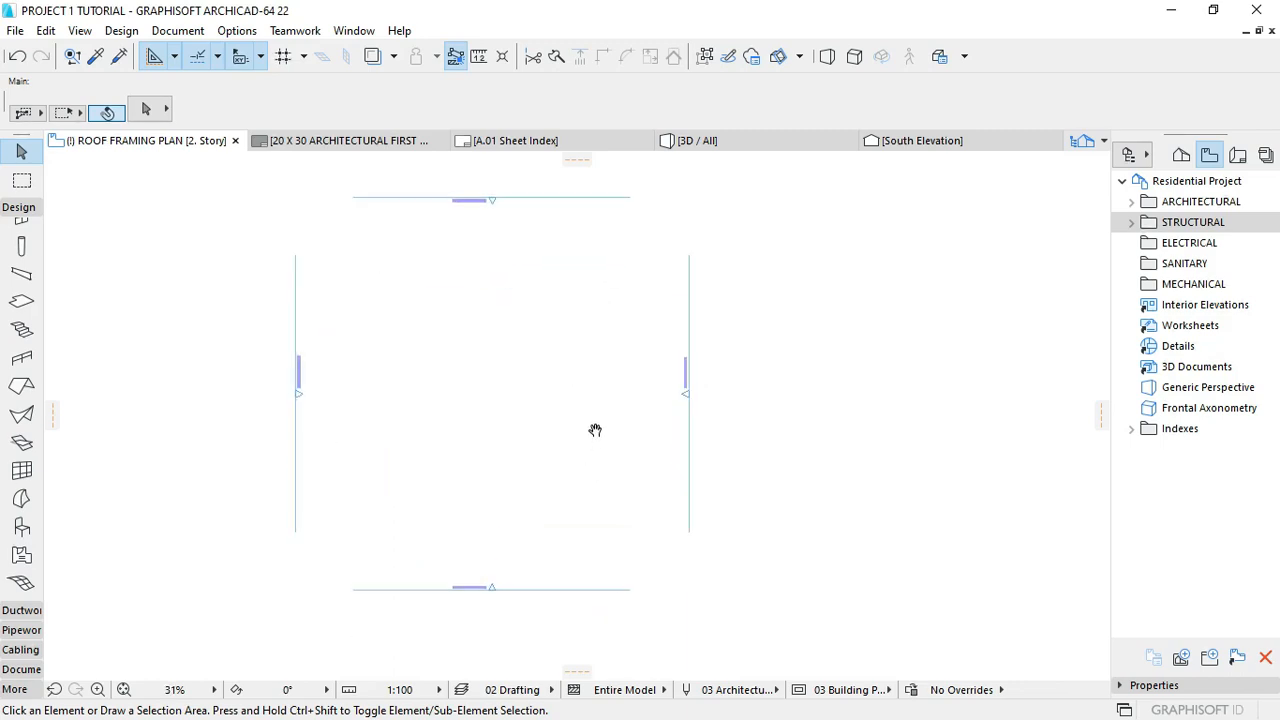
pyautogui.scroll(-2, 592, 426)
pyautogui.moveTo(742, 314); pyautogui.dragTo(727, 355, button='middle')
pyautogui.scroll(1, 649, 404)
pyautogui.scroll(1, 740, 360)
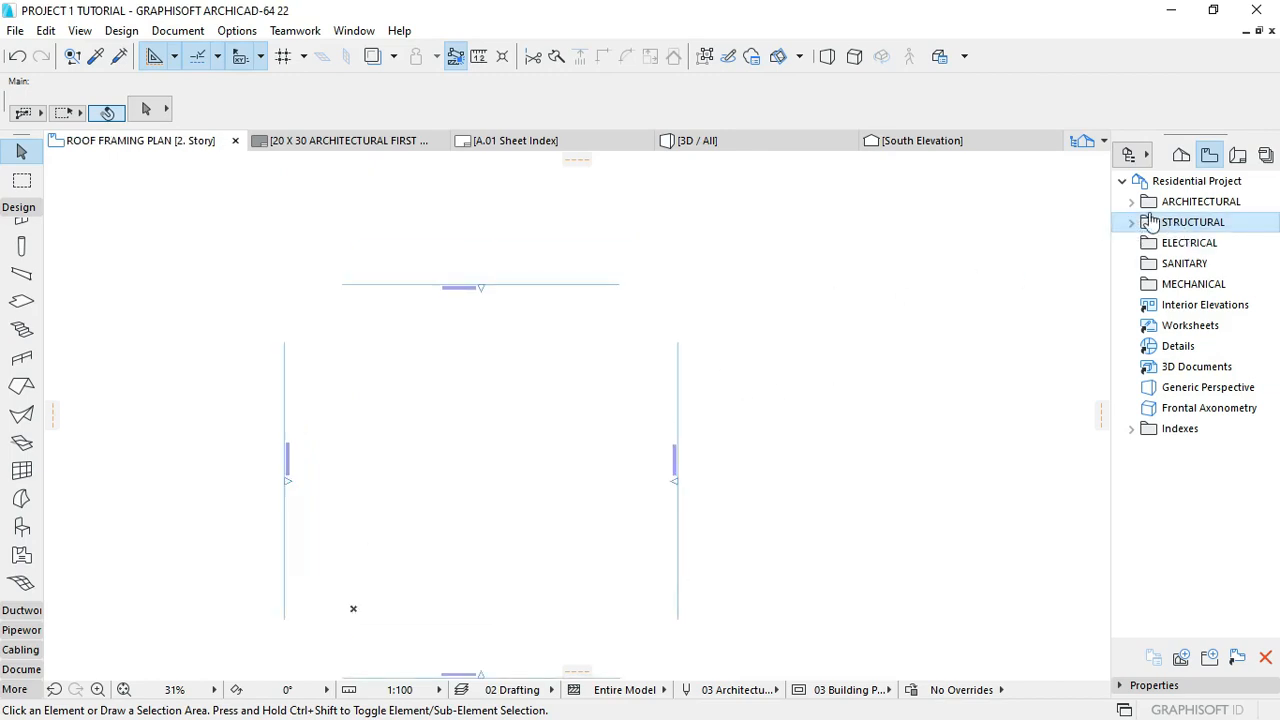
pyautogui.scroll(-2, 705, 380)
pyautogui.scroll(2, 755, 320)
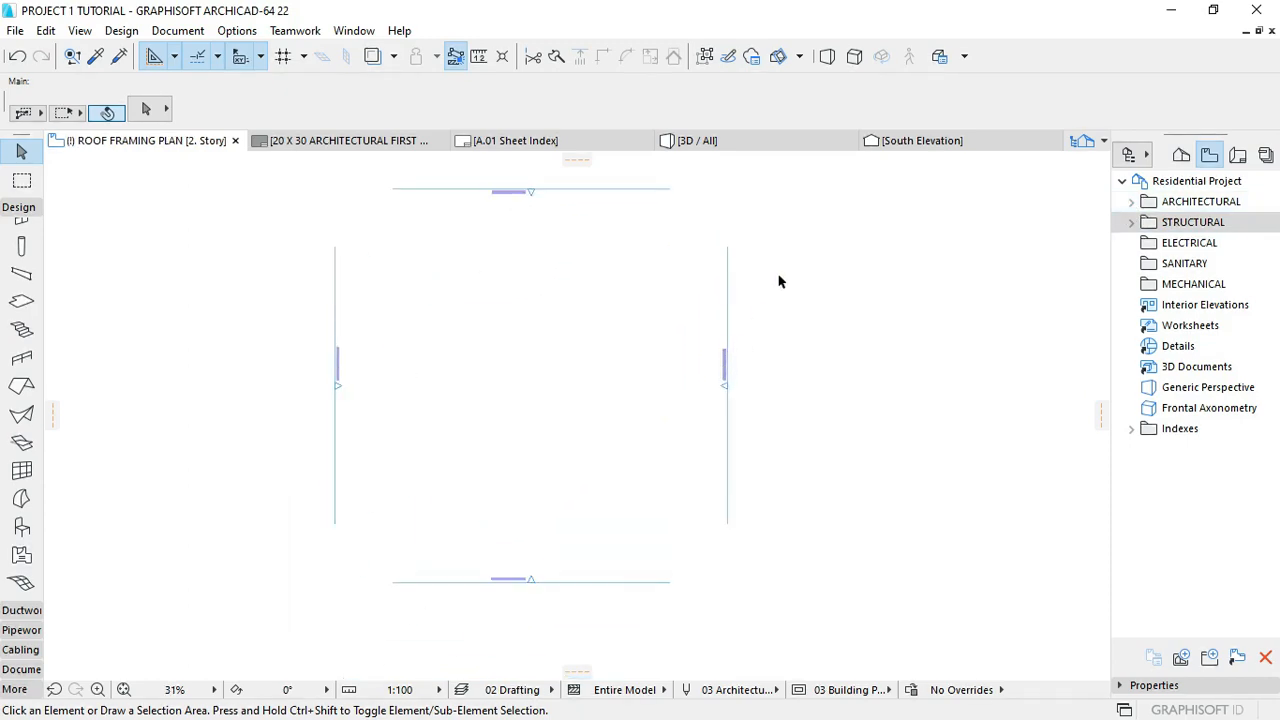
# Step: Expand the ARCHITECTURAL folder in the View Map and activate the Polyline tool with its default settings
pyautogui.click(1129, 205)
pyautogui.click(934, 309)
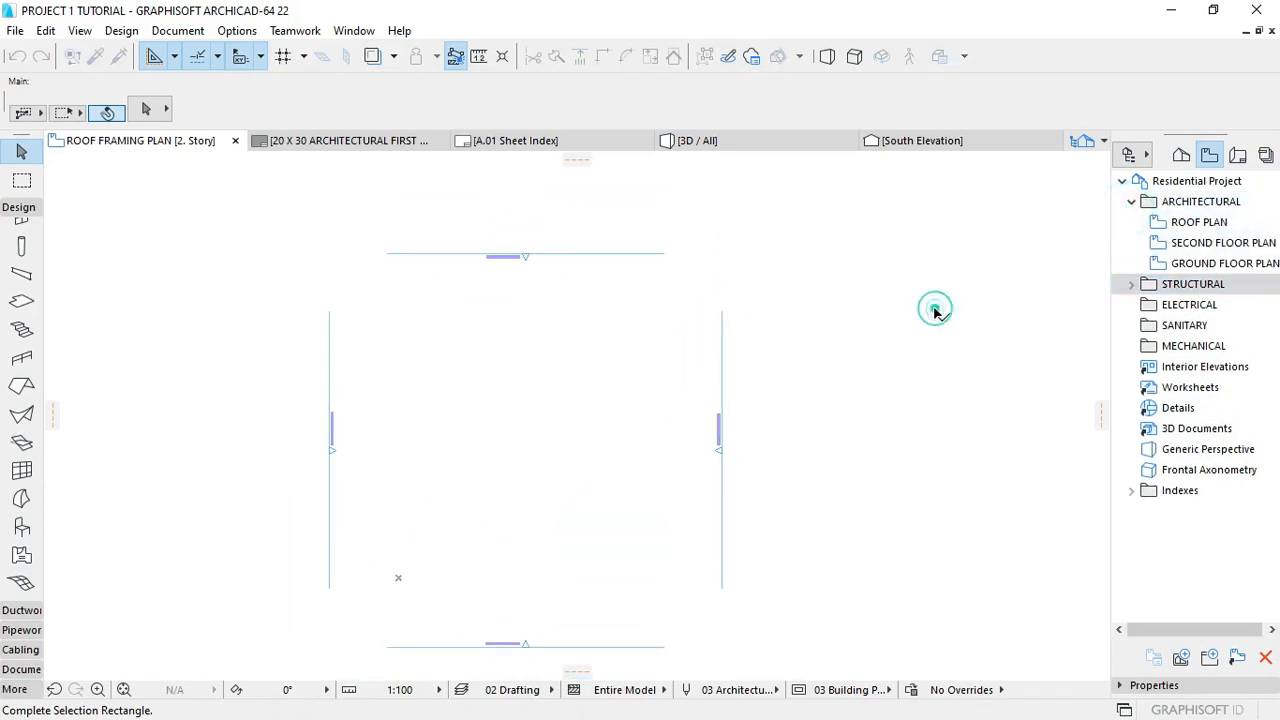
pyautogui.click(926, 312)
pyautogui.hotkey('shift', 'p')
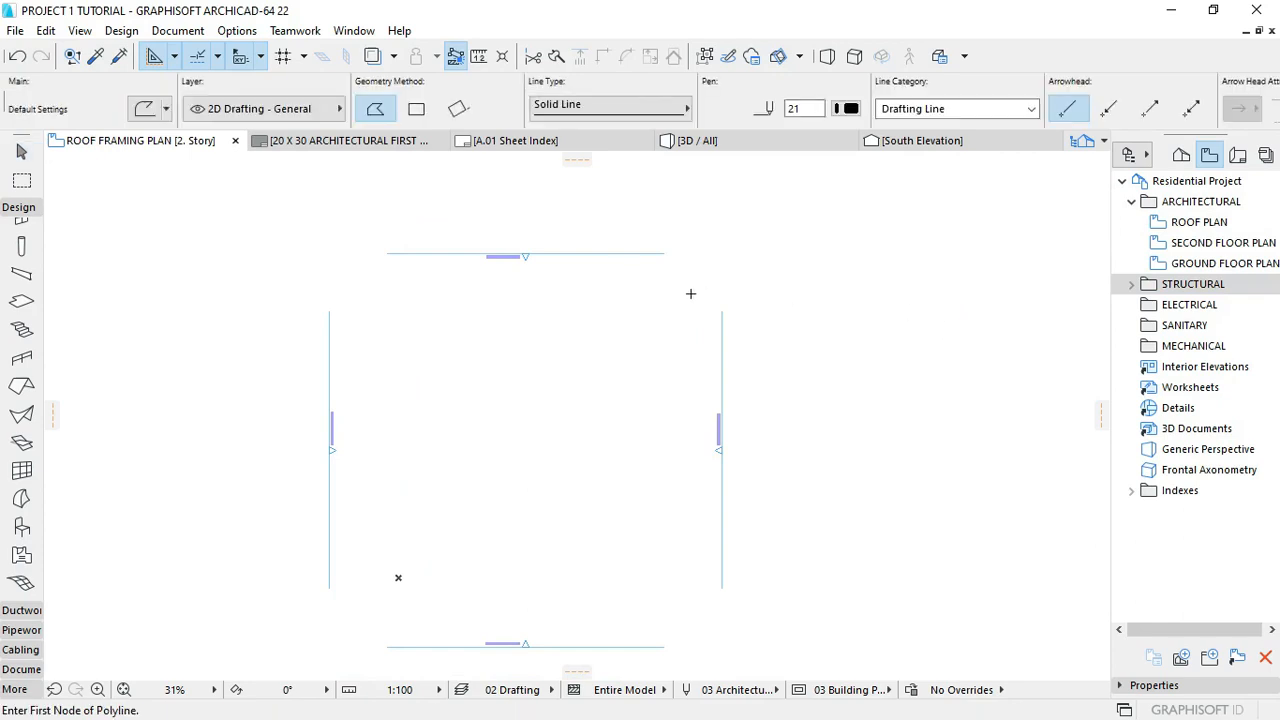
pyautogui.hscroll(-3, 724, 292)
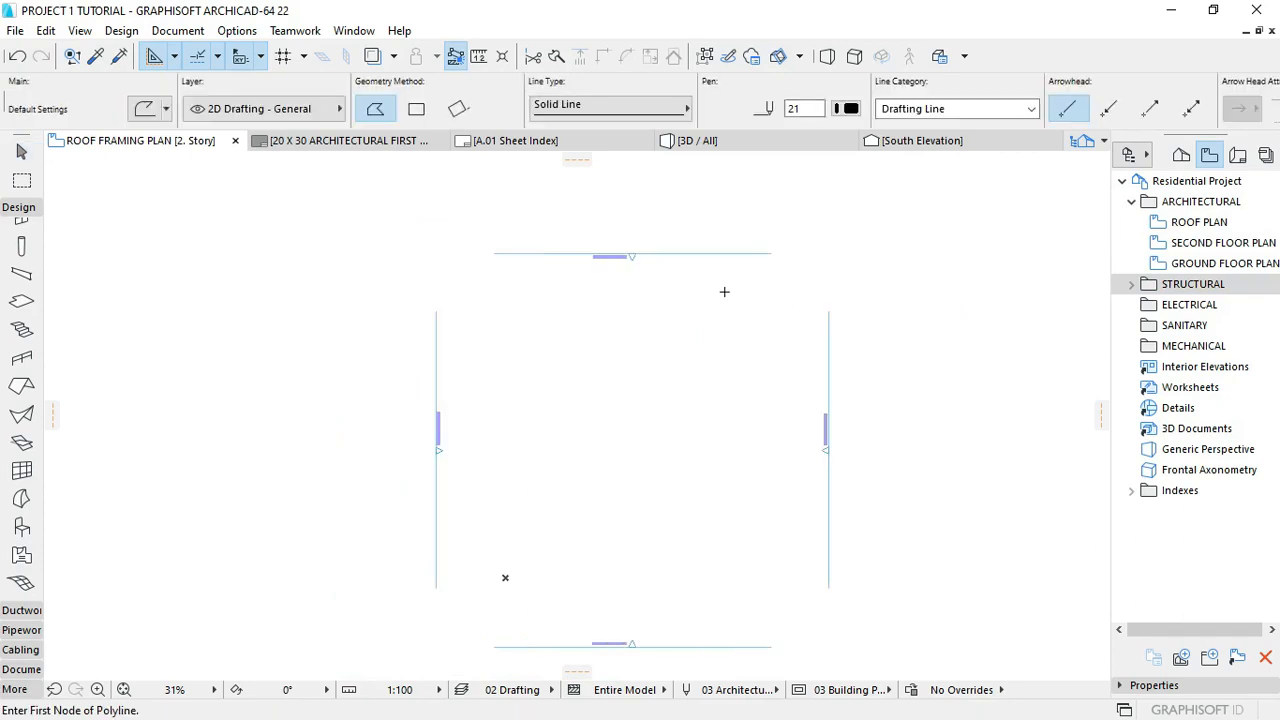
# Step: Examine the layer combinations and the full layer list in the Layers (Model Views) settings, and close them
pyautogui.hotkey('ctrl', 'l')
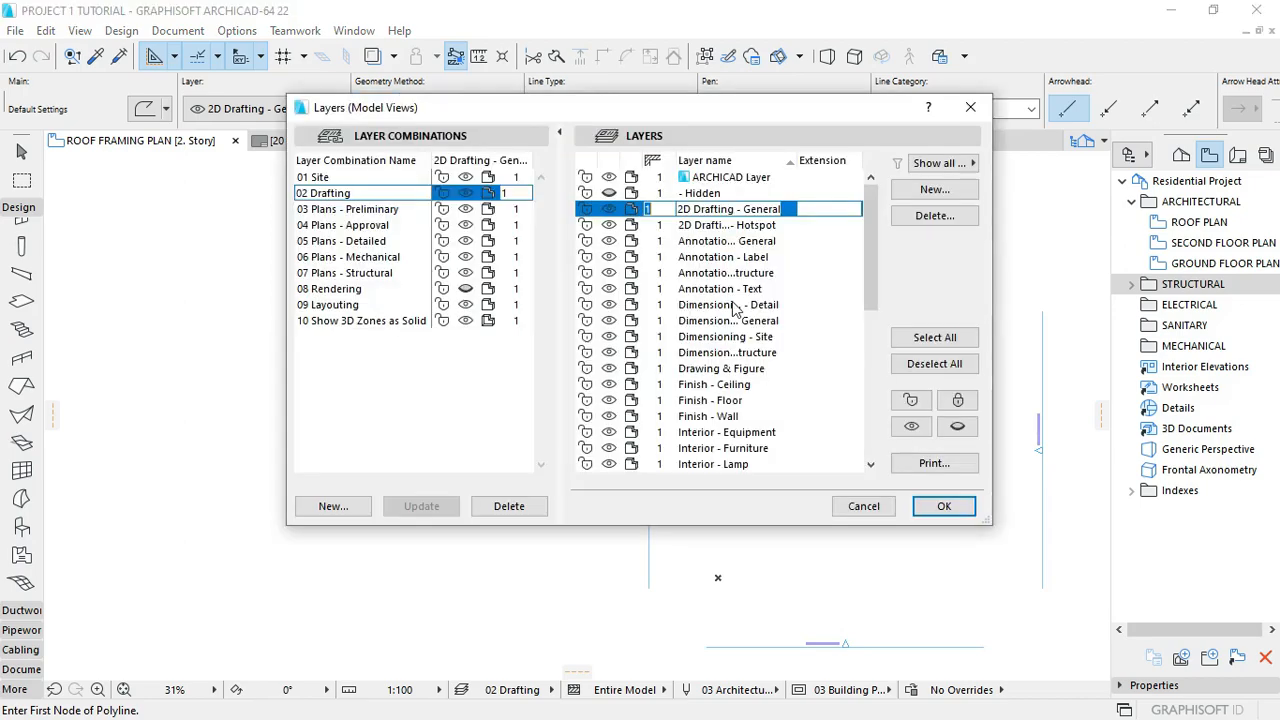
pyautogui.scroll(-6, 870, 228)
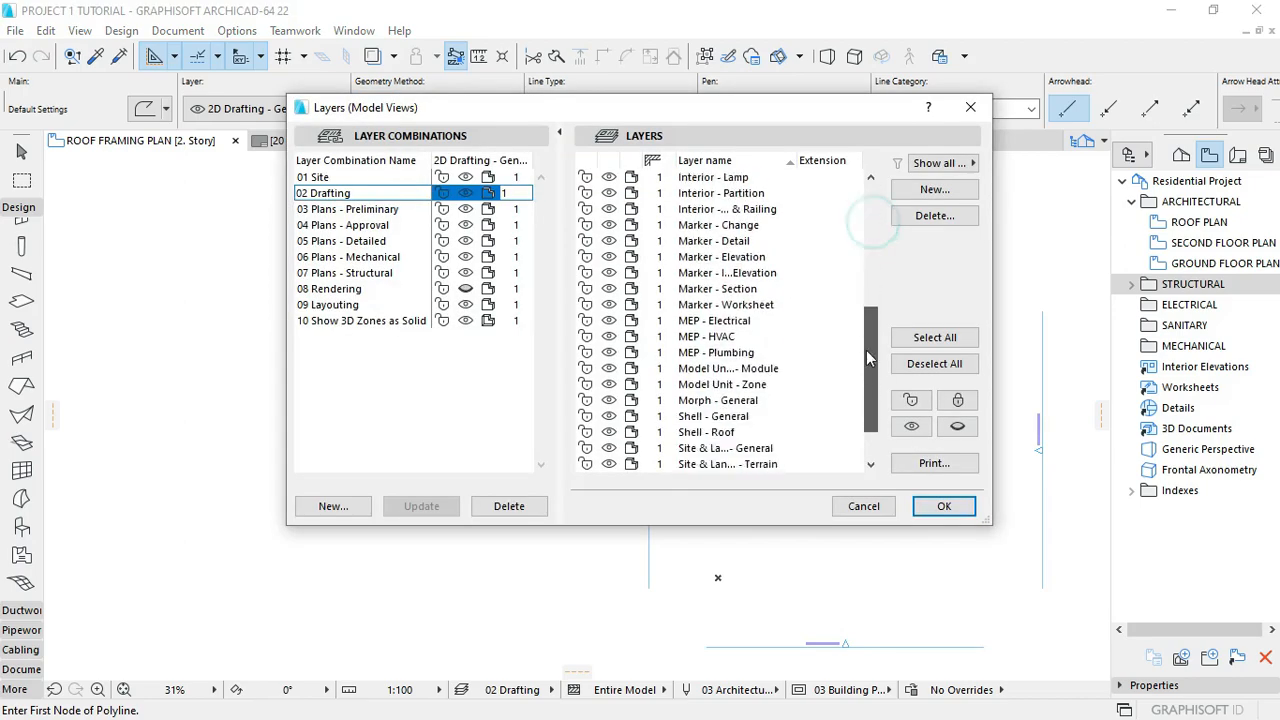
pyautogui.scroll(6, 865, 226)
pyautogui.moveTo(872, 228); pyautogui.dragTo(878, 412)
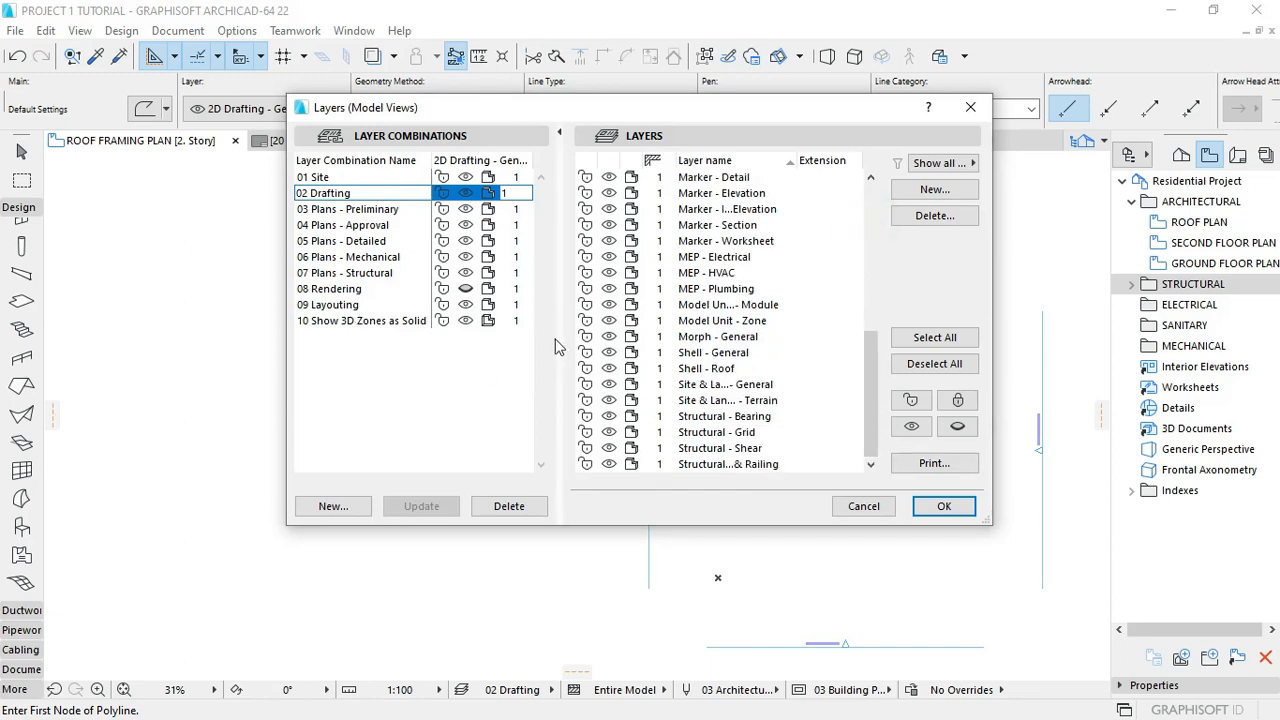
pyautogui.moveTo(702, 107); pyautogui.dragTo(650, 181)
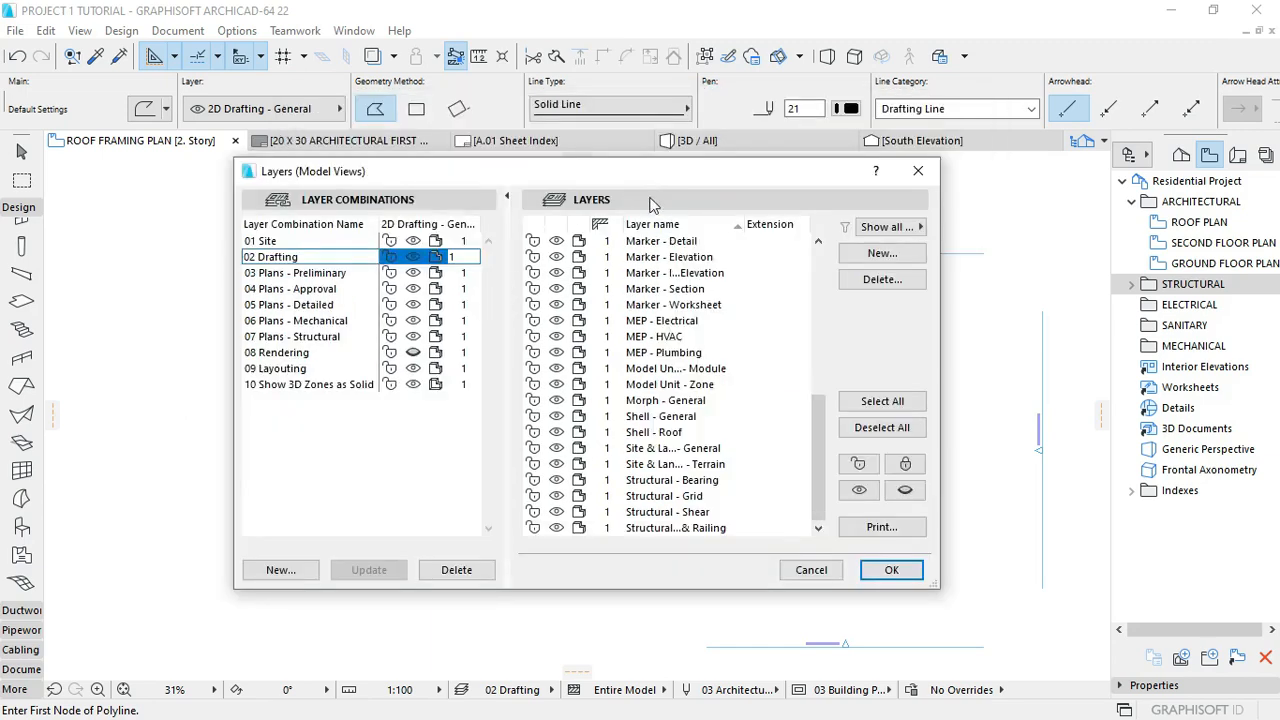
pyautogui.moveTo(815, 432); pyautogui.dragTo(817, 266)
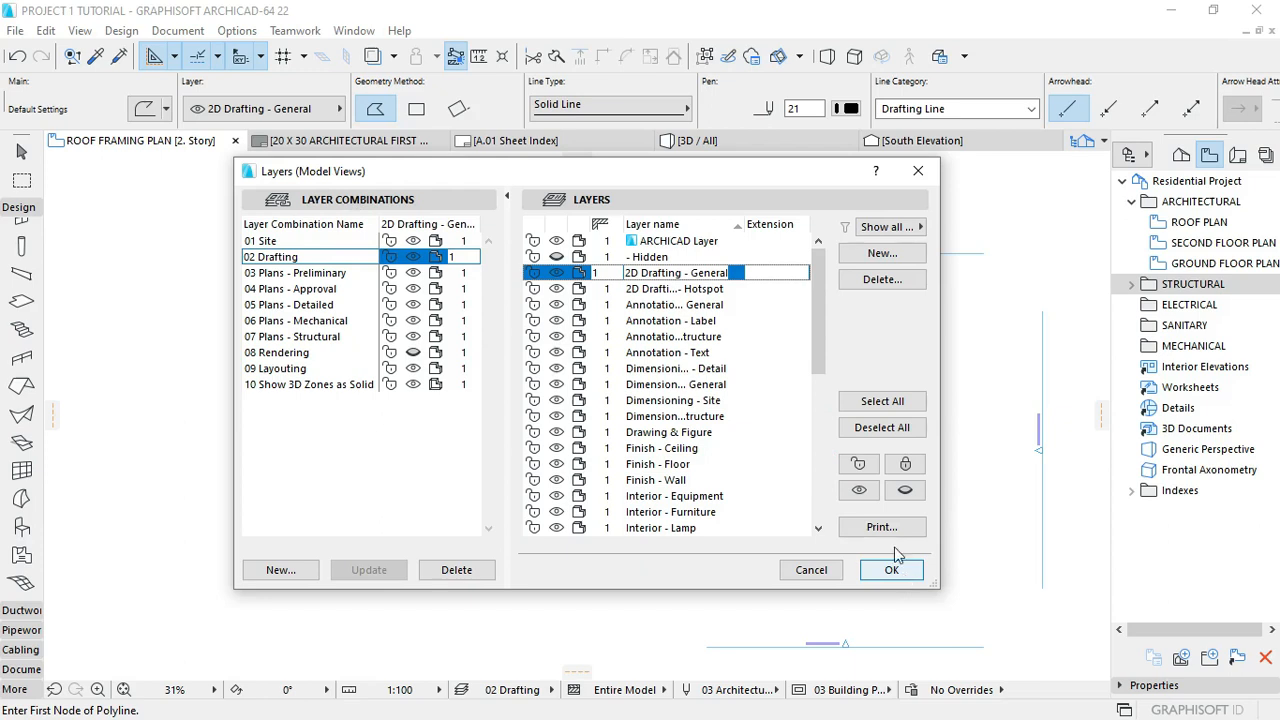
pyautogui.moveTo(699, 175); pyautogui.dragTo(701, 208)
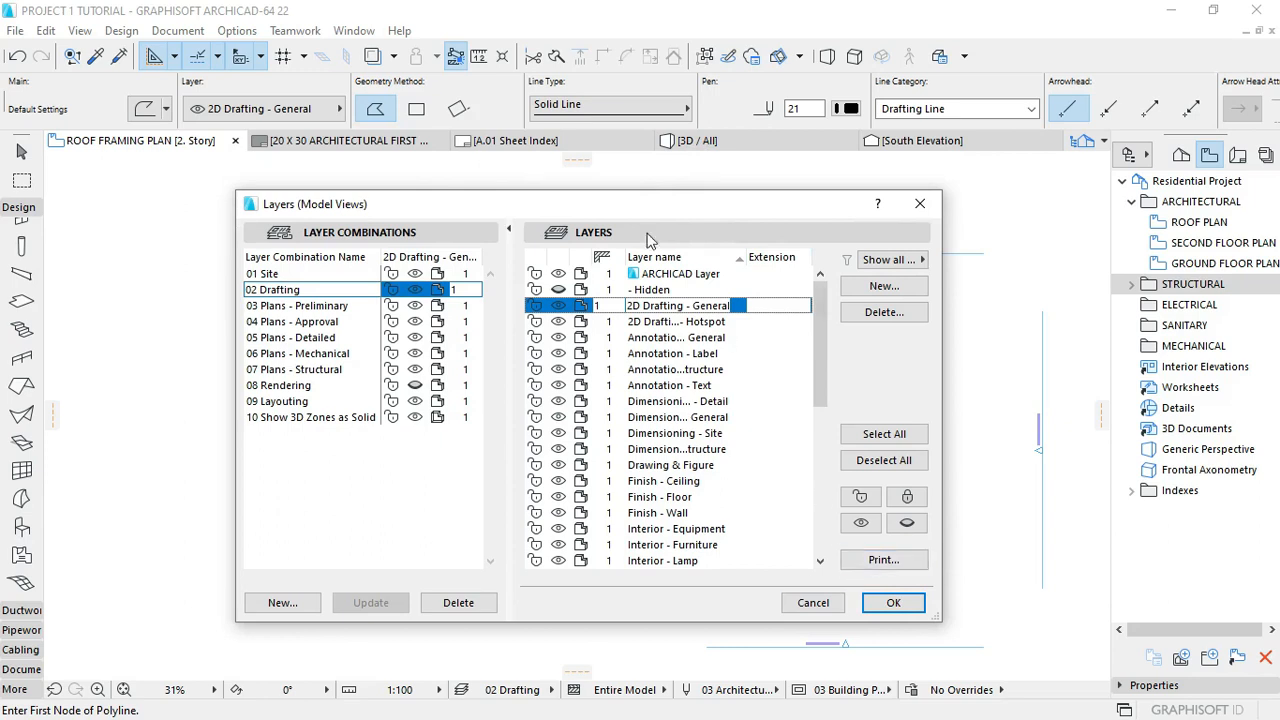
pyautogui.moveTo(623, 209); pyautogui.dragTo(622, 199)
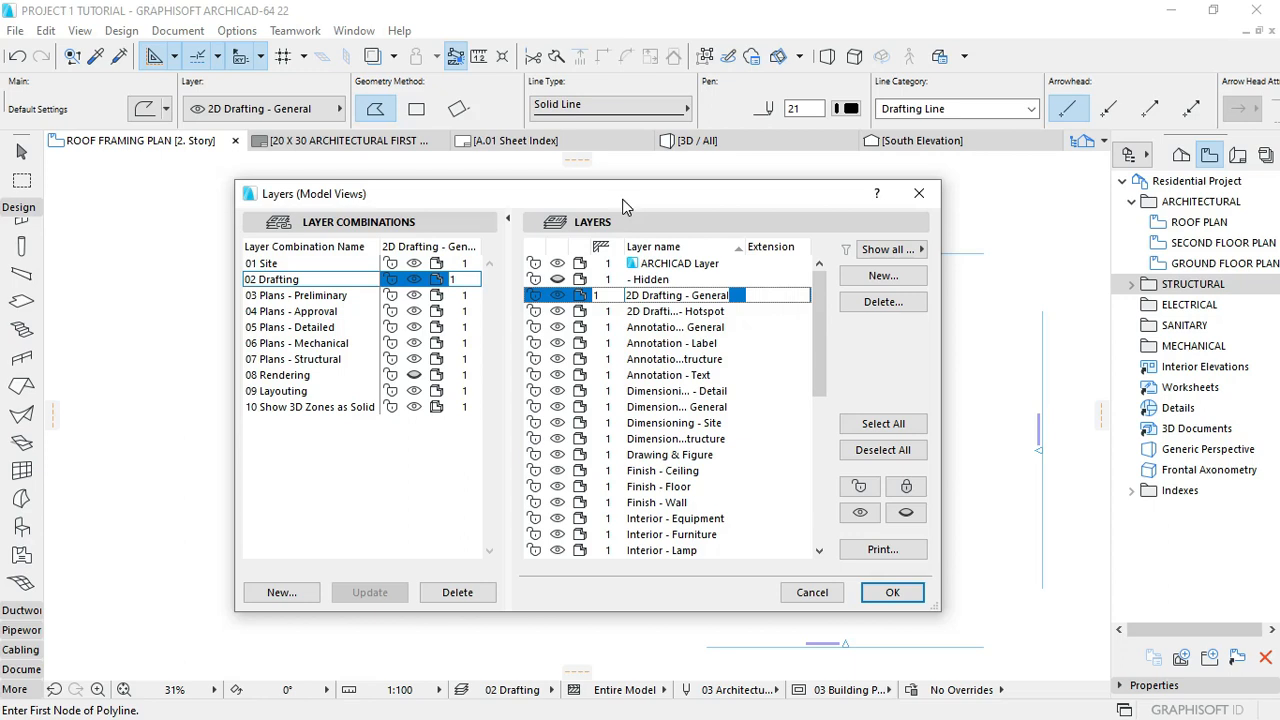
pyautogui.click(892, 594)
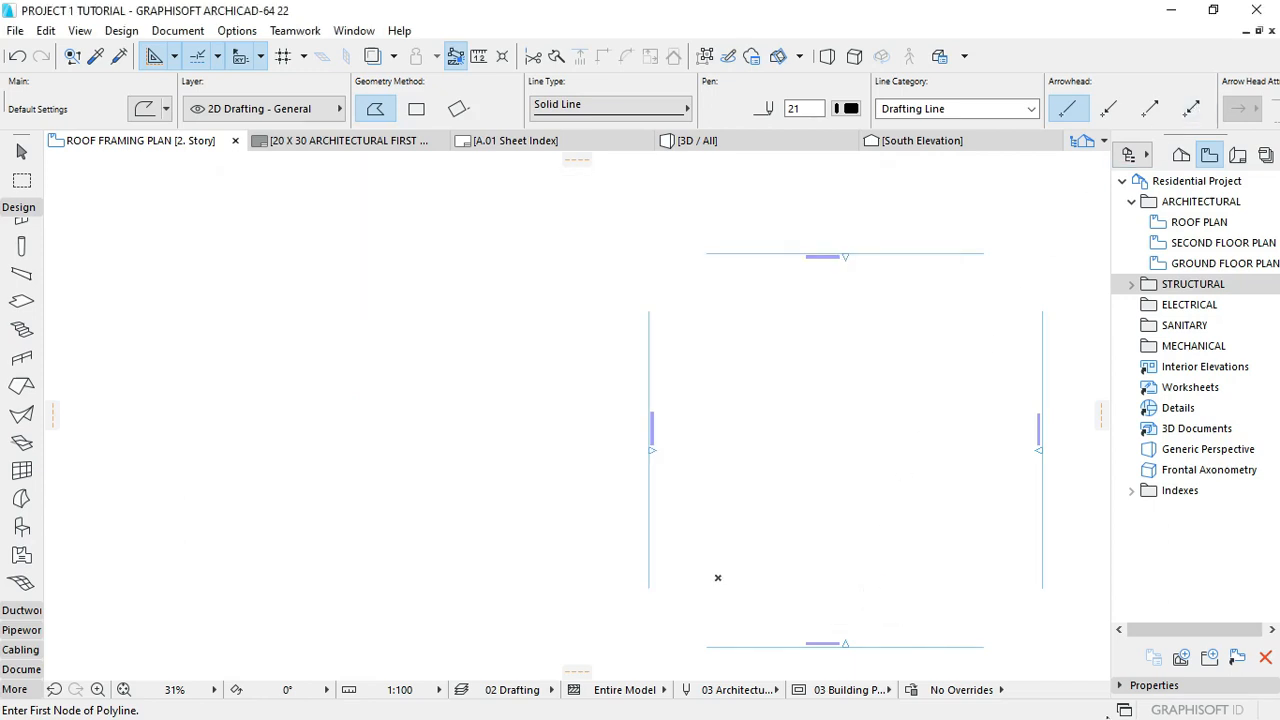
pyautogui.click(1171, 10)
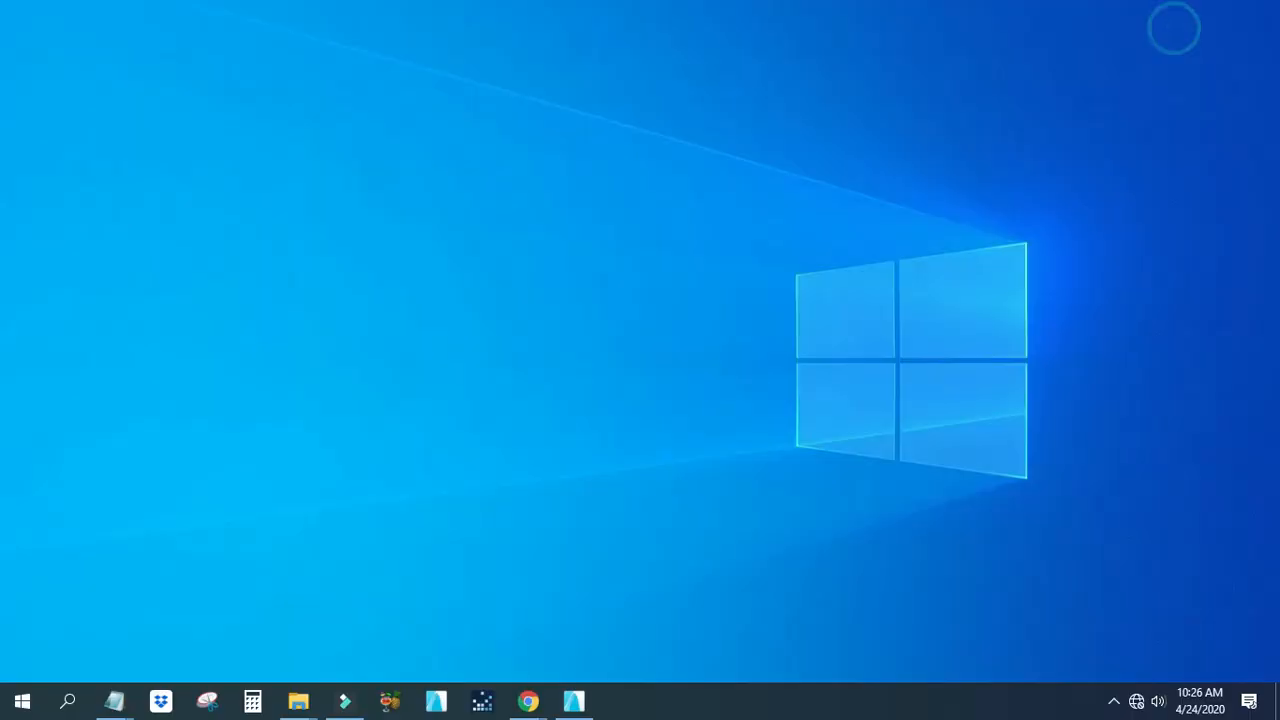
pyautogui.click(1115, 701)
pyautogui.rightClick(1096, 663)
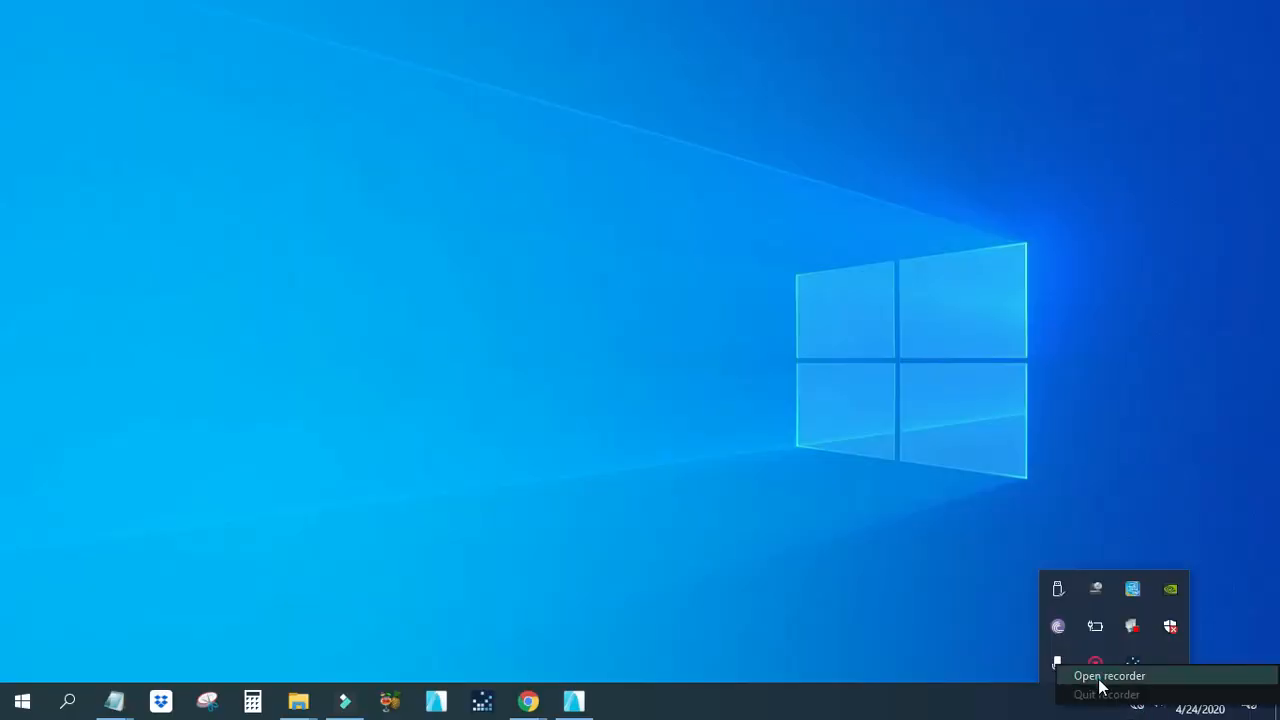